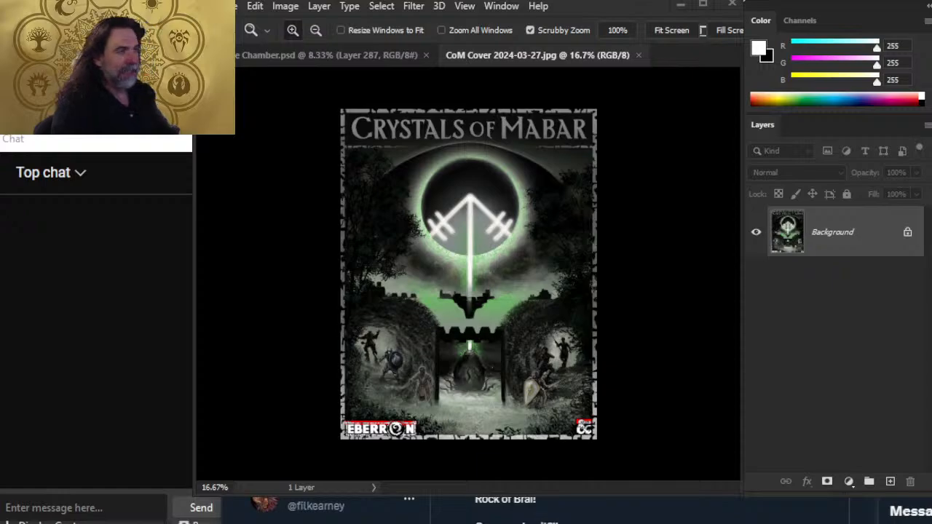
- Close the CoM Cover 2024-03-27.jpg image, leaving the Sinkhole Chamber document open
{"action": "key", "text": "alt+Tab"}
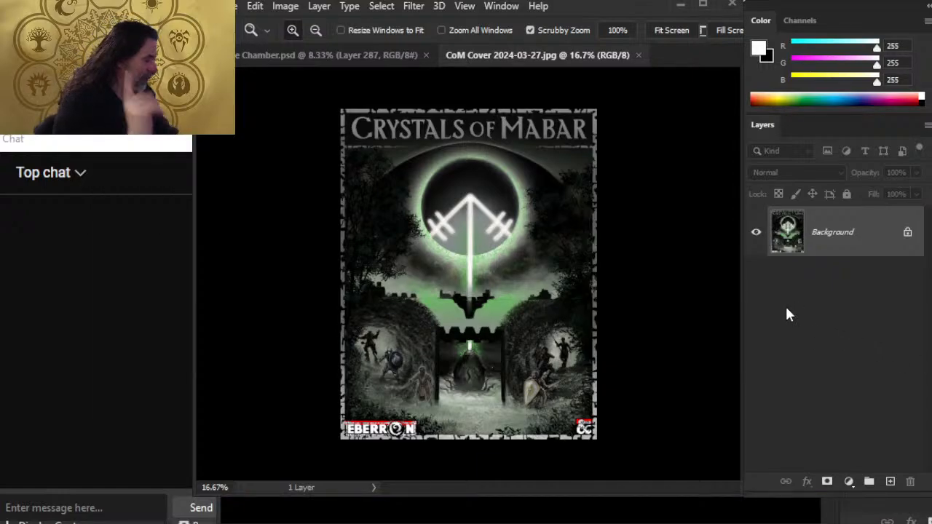
{"action": "key", "text": "alt+Tab"}
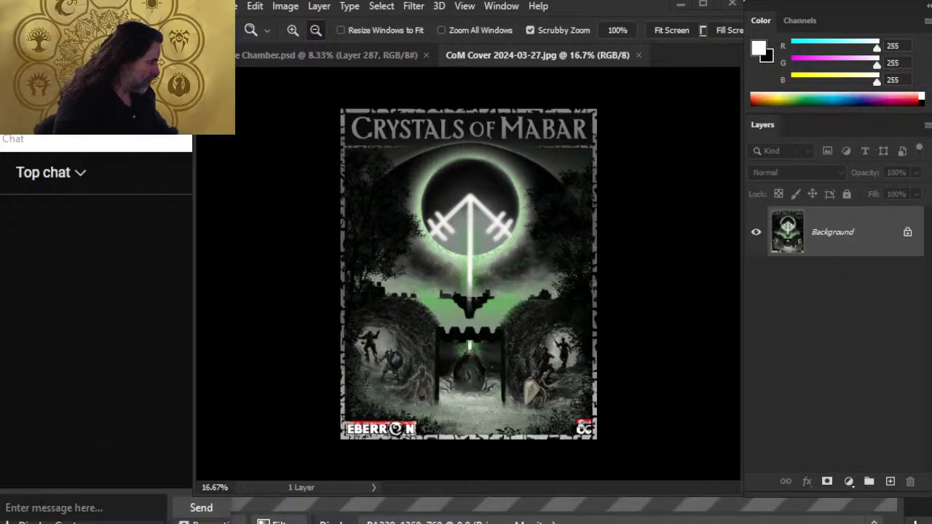
{"action": "key", "text": "alt+Tab"}
{"action": "key", "text": "alt+Tab"}
{"action": "scroll", "coordinate": [516, 314], "scroll_direction": "up", "scroll_amount": 1}
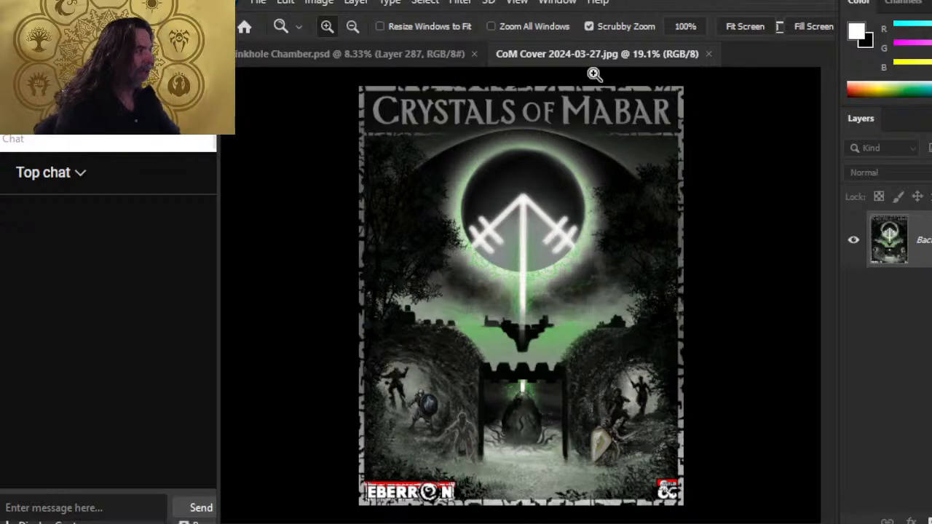
{"action": "left_click", "coordinate": [707, 53]}
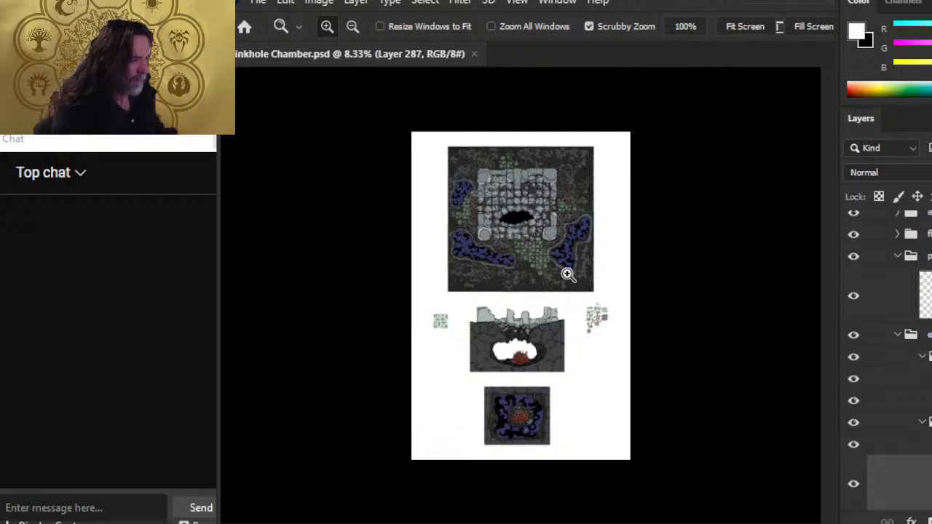
- Hide the first subgroup inside the flora and terrain tokens group, and collapse the parent group
{"action": "left_click_drag", "start_coordinate": [532, 250], "coordinate": [659, 266]}
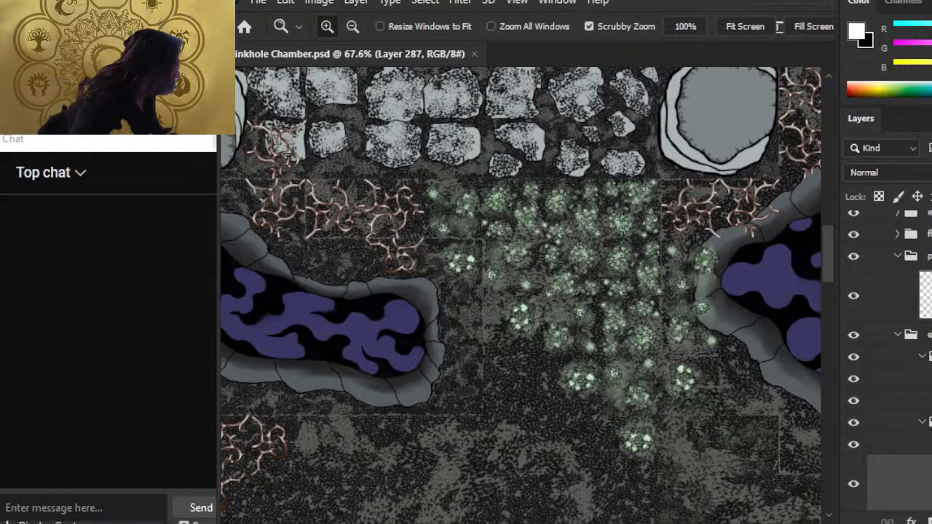
{"action": "scroll", "coordinate": [888, 356], "scroll_direction": "up", "scroll_amount": 6}
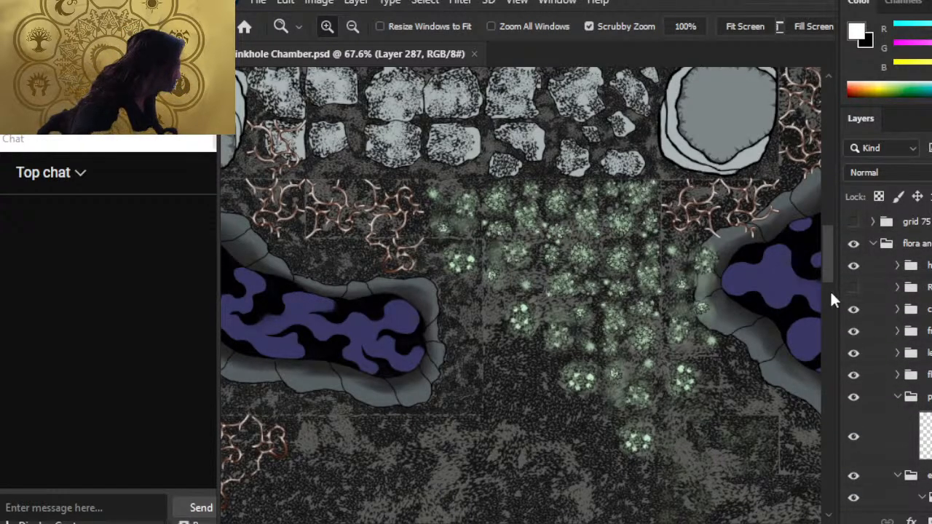
{"action": "left_click", "coordinate": [853, 266]}
{"action": "left_click", "coordinate": [853, 266]}
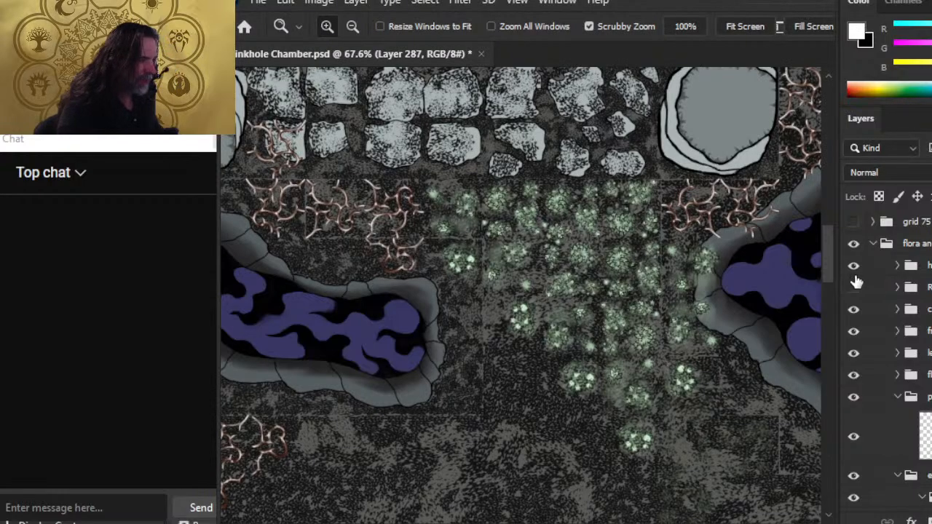
{"action": "left_click", "coordinate": [853, 267]}
{"action": "left_click", "coordinate": [873, 244]}
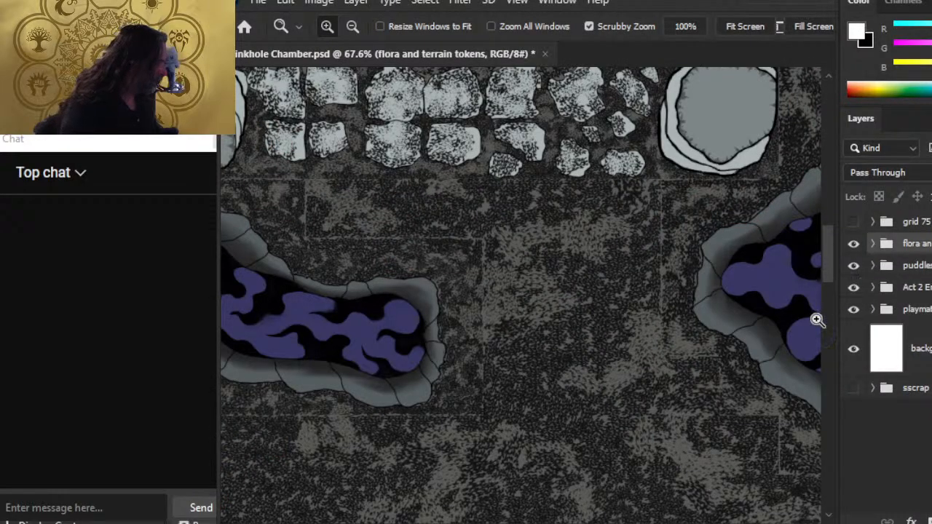
- Compare the whole upper map with the flora and terrain tokens group hidden and shown
{"action": "left_click_drag", "start_coordinate": [630, 343], "coordinate": [735, 337]}
{"action": "left_click_drag", "start_coordinate": [701, 309], "coordinate": [626, 288]}
{"action": "left_click_drag", "start_coordinate": [731, 288], "coordinate": [578, 344]}
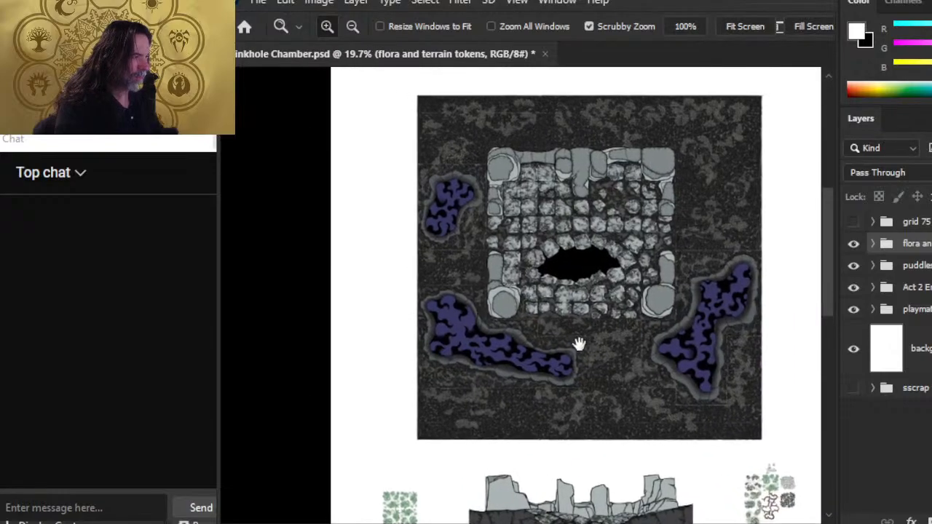
{"action": "left_click", "coordinate": [853, 243]}
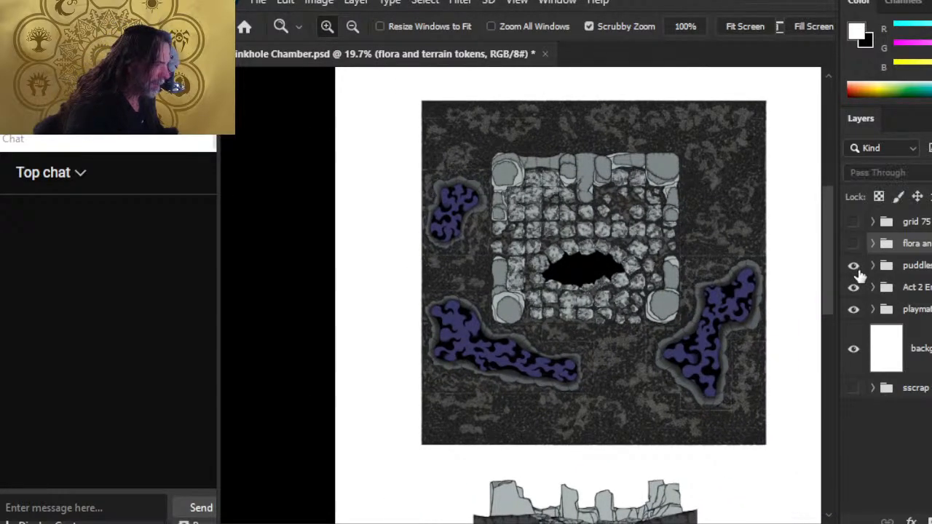
{"action": "left_click", "coordinate": [853, 243]}
{"action": "left_click", "coordinate": [853, 243]}
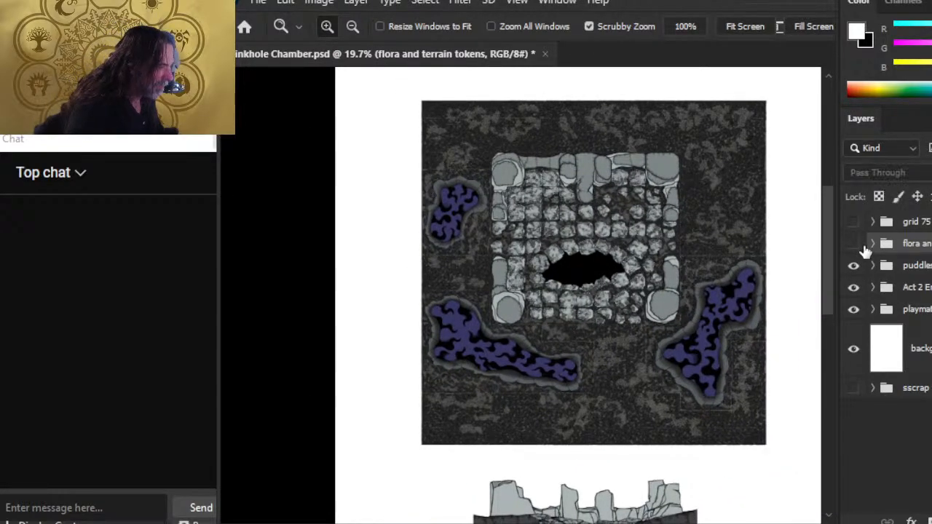
{"action": "left_click", "coordinate": [855, 245]}
- Make the first subgroup inside the flora and terrain tokens group visible and collapse the parent group
{"action": "left_click", "coordinate": [872, 245]}
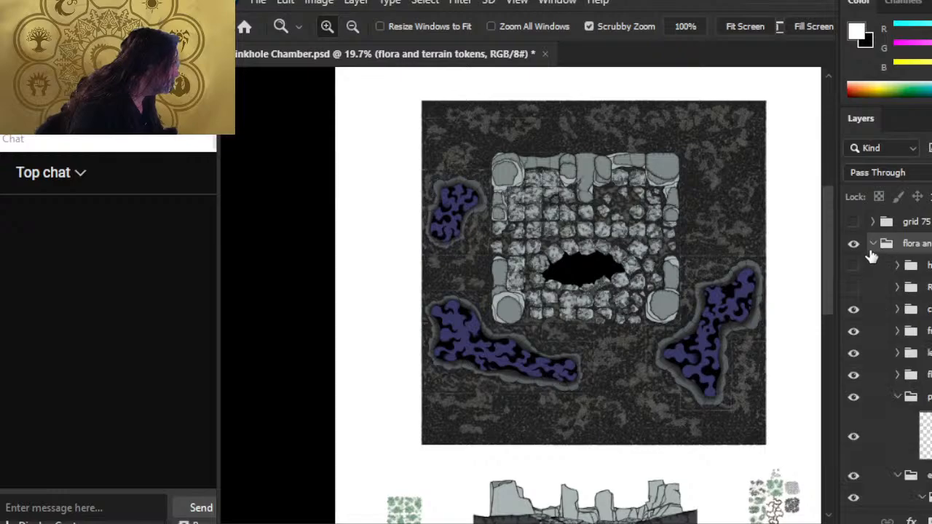
{"action": "left_click", "coordinate": [854, 268]}
{"action": "left_click", "coordinate": [872, 245]}
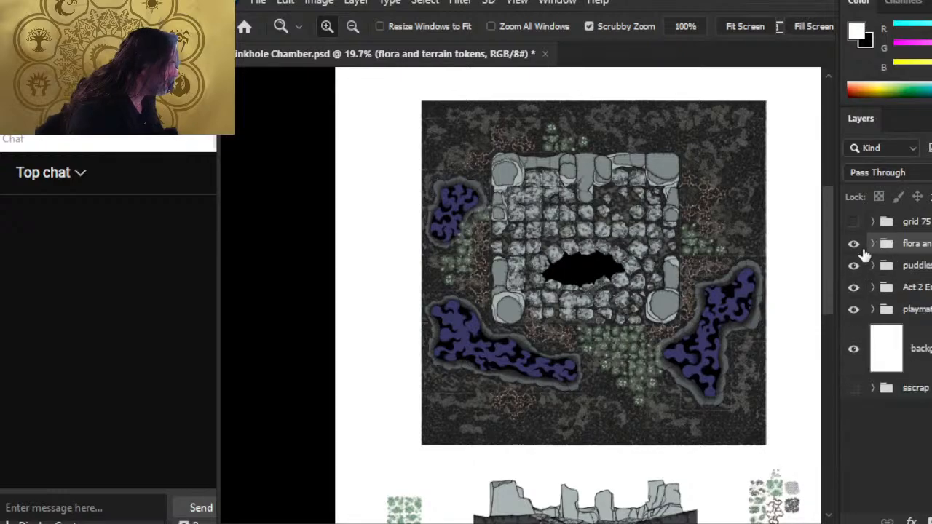
- Hide the flora and terrain tokens, puddles and Act 2 groups to isolate the playmat ground texture
{"action": "left_click", "coordinate": [858, 246]}
{"action": "left_click_drag", "start_coordinate": [852, 268], "coordinate": [850, 284]}
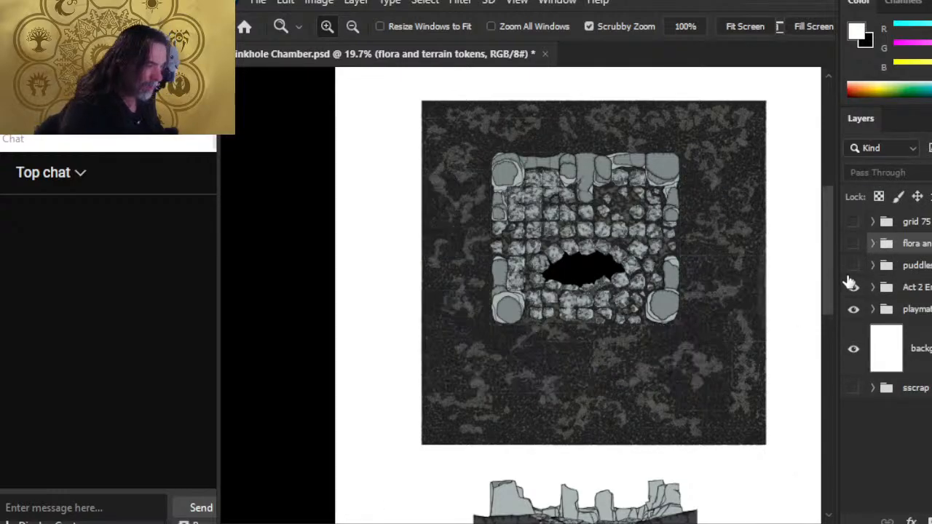
{"action": "left_click", "coordinate": [852, 287]}
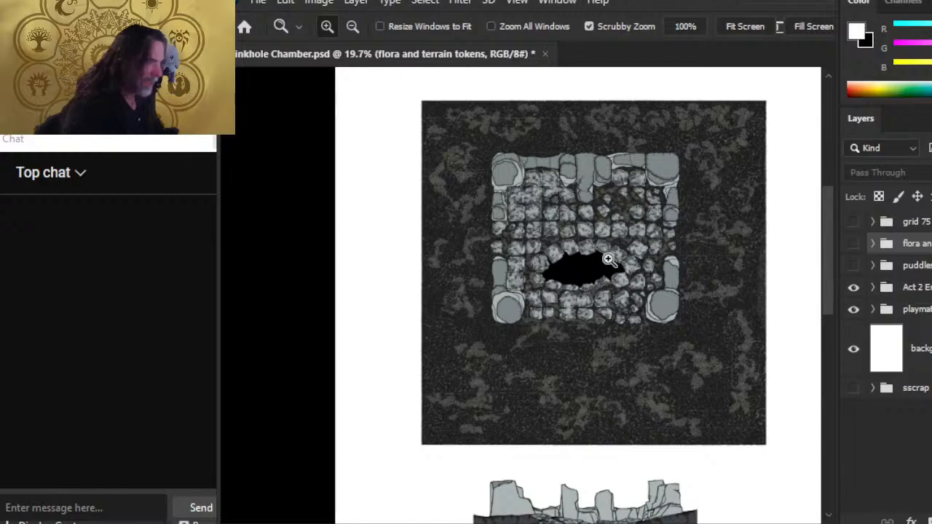
{"action": "left_click", "coordinate": [853, 287]}
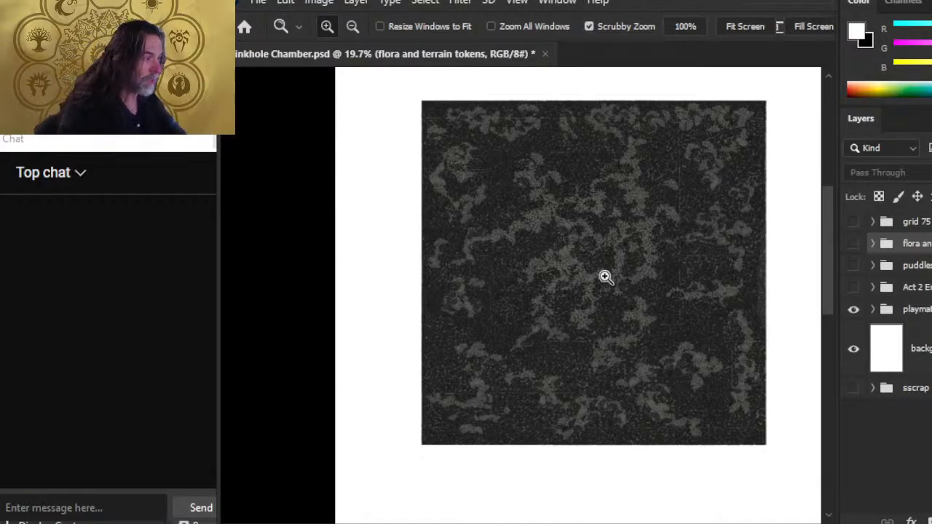
{"action": "left_click_drag", "start_coordinate": [580, 300], "coordinate": [605, 284]}
- Show the Act 2 group again and inspect its ruin, cross-section and cavern floor drawings
{"action": "left_click", "coordinate": [853, 287]}
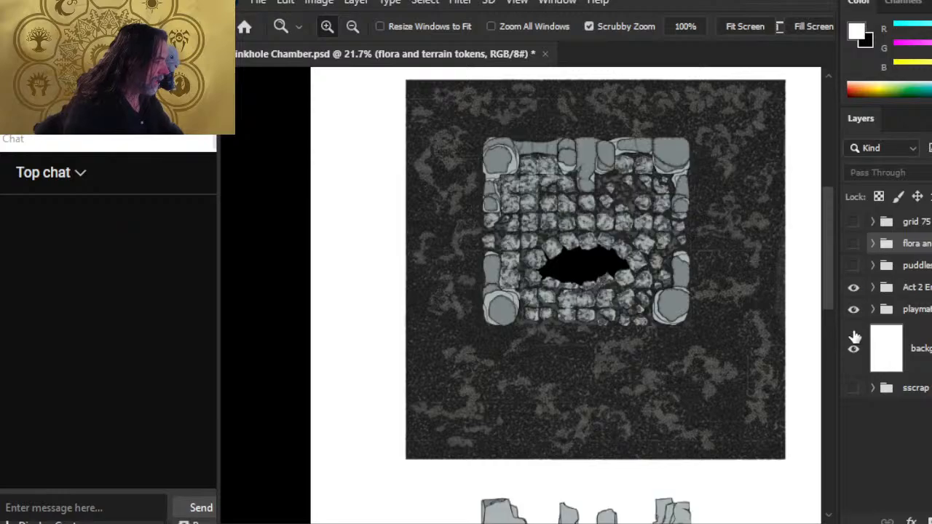
{"action": "left_click_drag", "start_coordinate": [661, 470], "coordinate": [660, 194]}
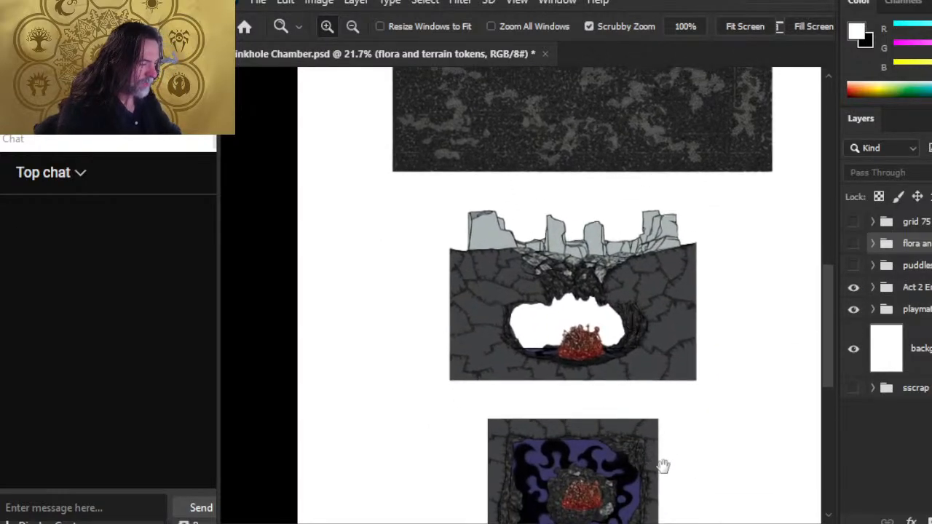
{"action": "left_click_drag", "start_coordinate": [659, 466], "coordinate": [635, 480]}
{"action": "left_click_drag", "start_coordinate": [663, 209], "coordinate": [661, 430]}
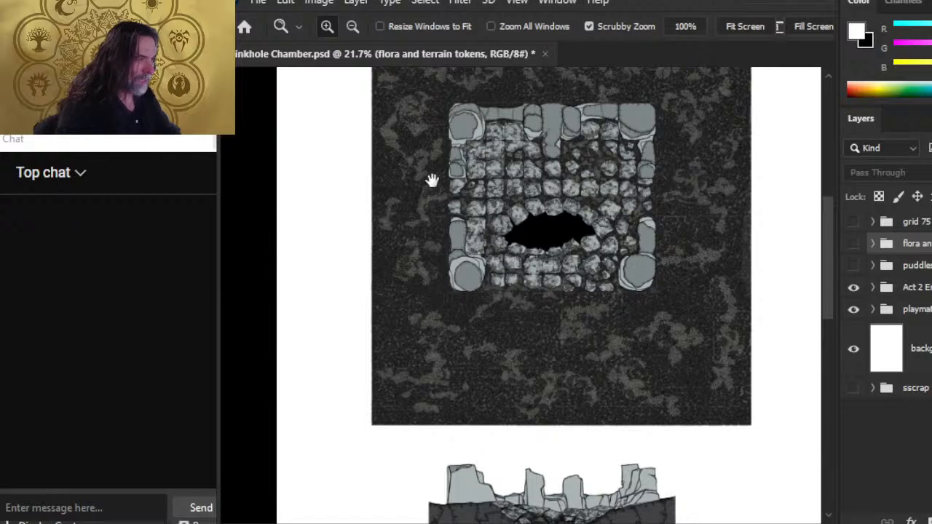
- Show the puddles group and the flora and terrain tokens group on the map again
{"action": "left_click", "coordinate": [854, 264]}
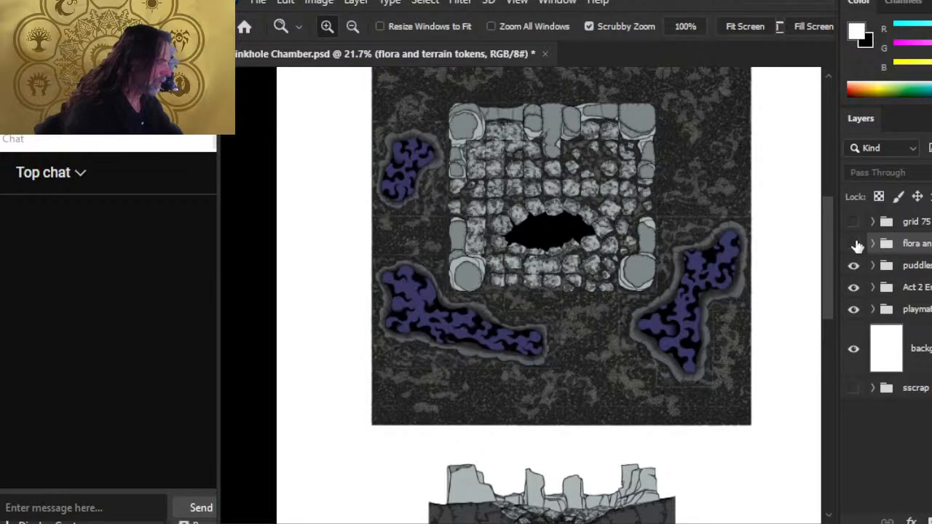
{"action": "left_click", "coordinate": [853, 245]}
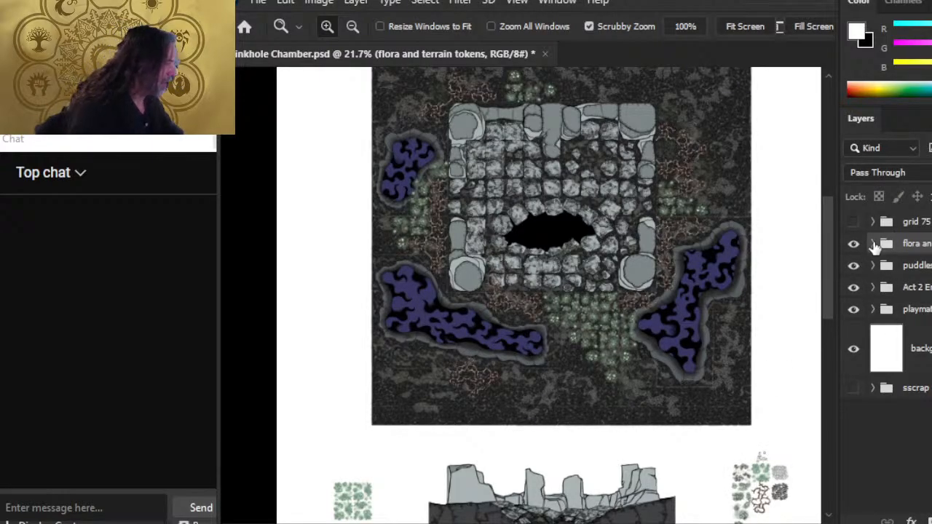
{"action": "left_click", "coordinate": [873, 244]}
{"action": "left_click", "coordinate": [873, 245]}
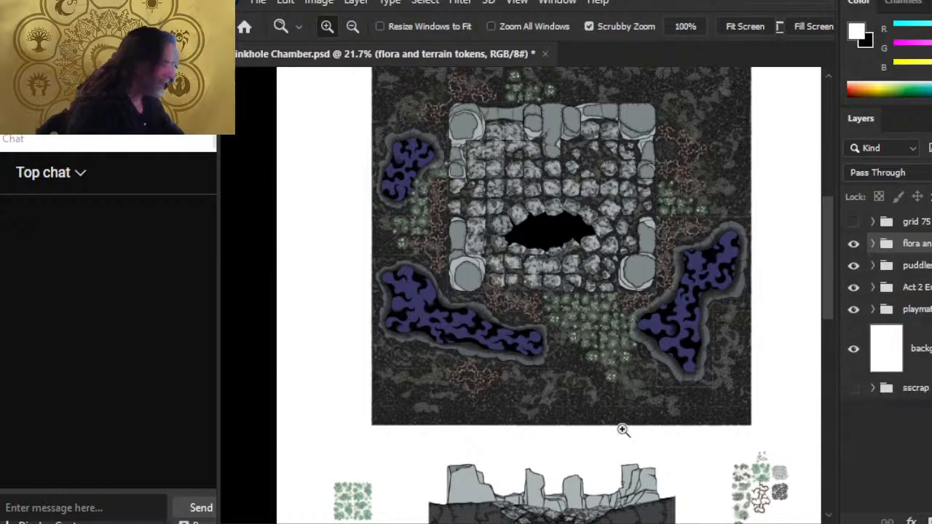
- Turn on the grid overlay group while viewing the cavern cross-section up close
{"action": "left_click_drag", "start_coordinate": [624, 430], "coordinate": [599, 359]}
{"action": "left_click_drag", "start_coordinate": [623, 443], "coordinate": [646, 415]}
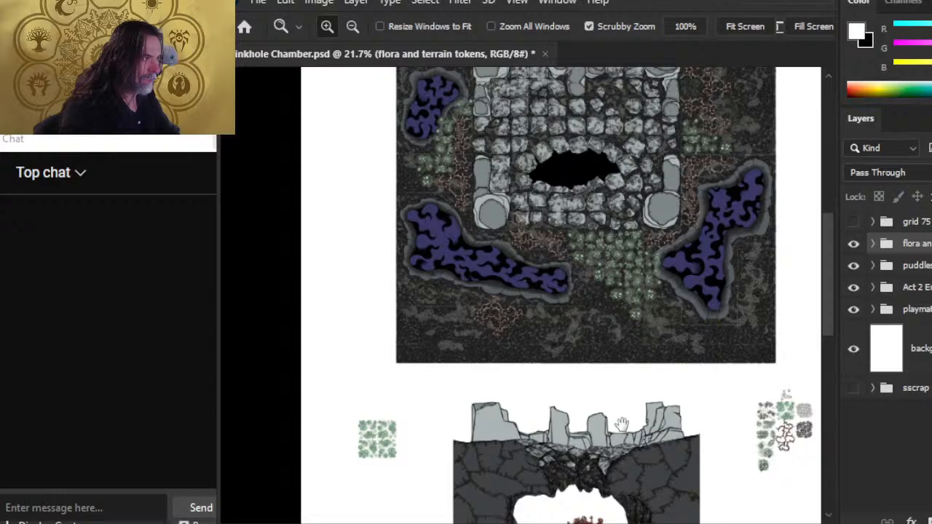
{"action": "left_click_drag", "start_coordinate": [621, 424], "coordinate": [610, 193]}
{"action": "left_click", "coordinate": [571, 295]}
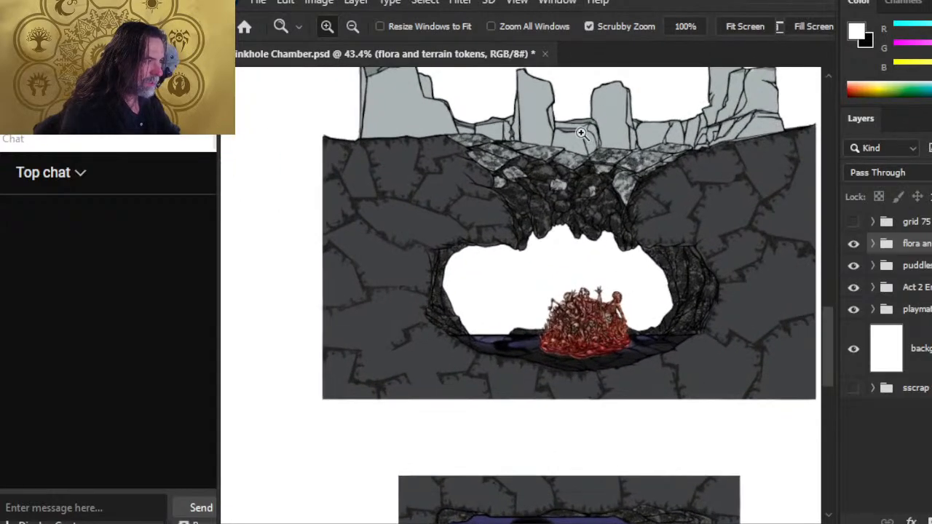
{"action": "left_click", "coordinate": [853, 221]}
- Examine the cavern floor plan, the cross-section and the upper ruin map against the grid
{"action": "left_click_drag", "start_coordinate": [587, 422], "coordinate": [580, 208]}
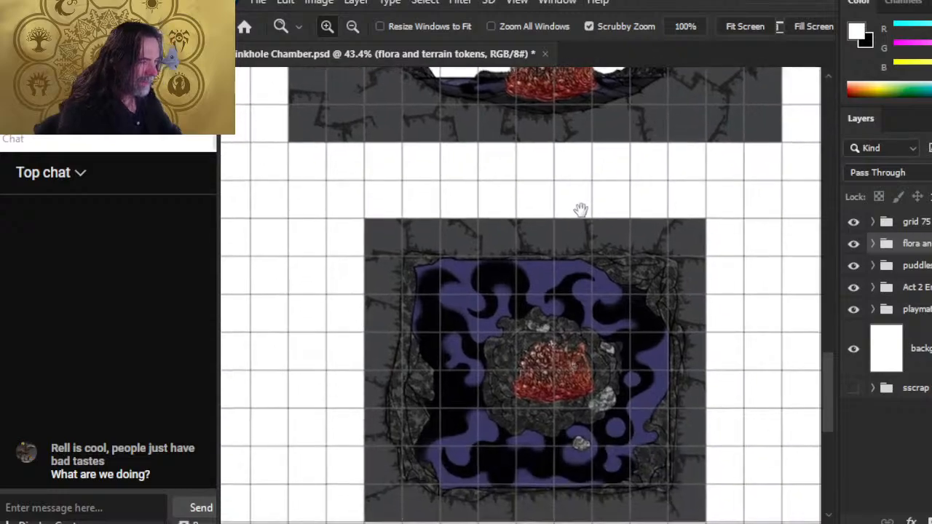
{"action": "left_click_drag", "start_coordinate": [604, 383], "coordinate": [594, 305]}
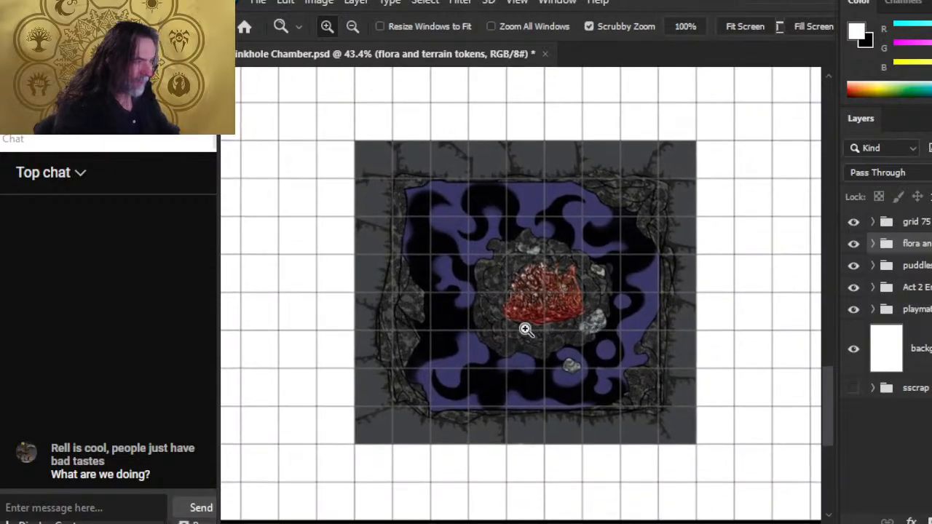
{"action": "left_click_drag", "start_coordinate": [542, 291], "coordinate": [526, 324]}
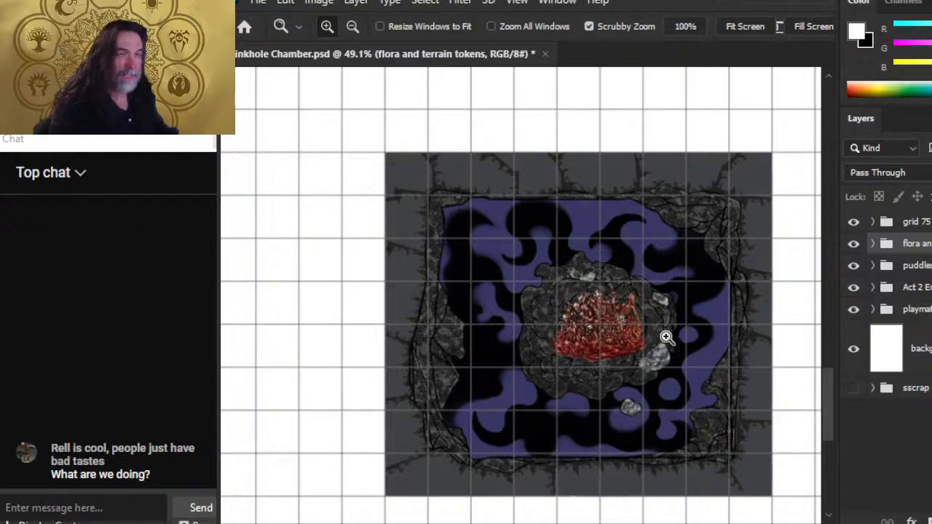
{"action": "left_click_drag", "start_coordinate": [732, 296], "coordinate": [623, 382]}
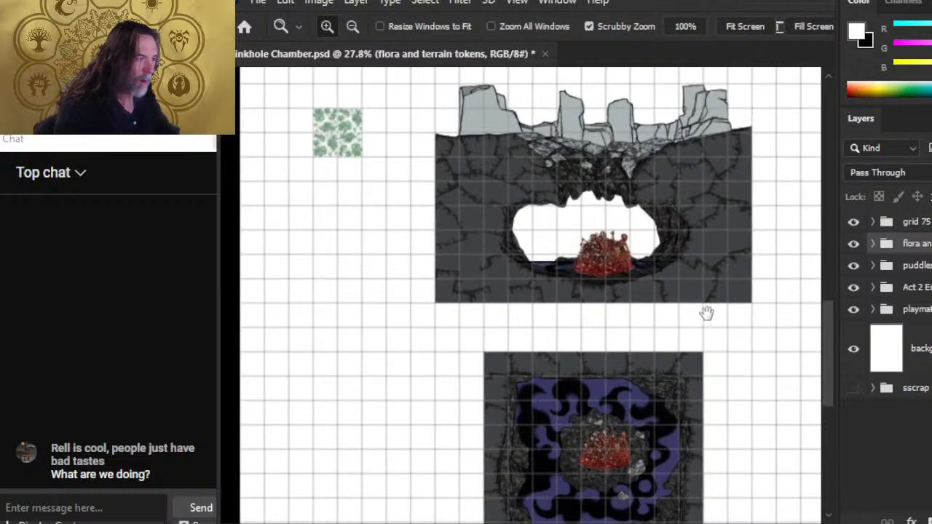
{"action": "left_click_drag", "start_coordinate": [705, 377], "coordinate": [689, 346]}
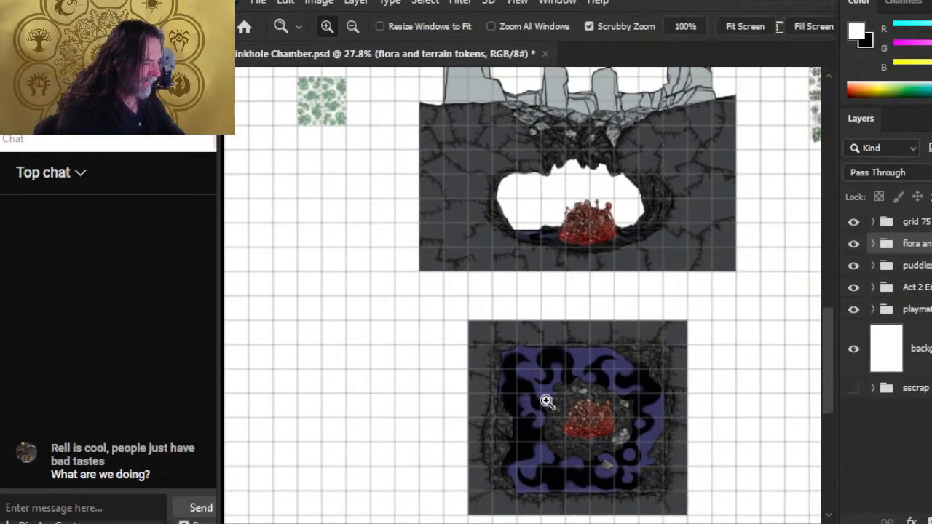
{"action": "left_click_drag", "start_coordinate": [601, 246], "coordinate": [599, 267]}
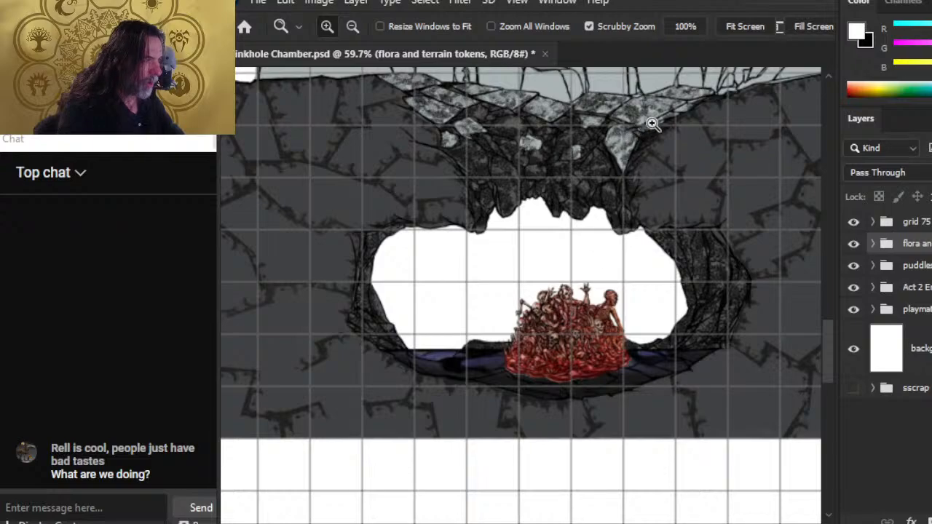
{"action": "left_click_drag", "start_coordinate": [685, 273], "coordinate": [566, 275]}
{"action": "left_click_drag", "start_coordinate": [638, 204], "coordinate": [556, 380]}
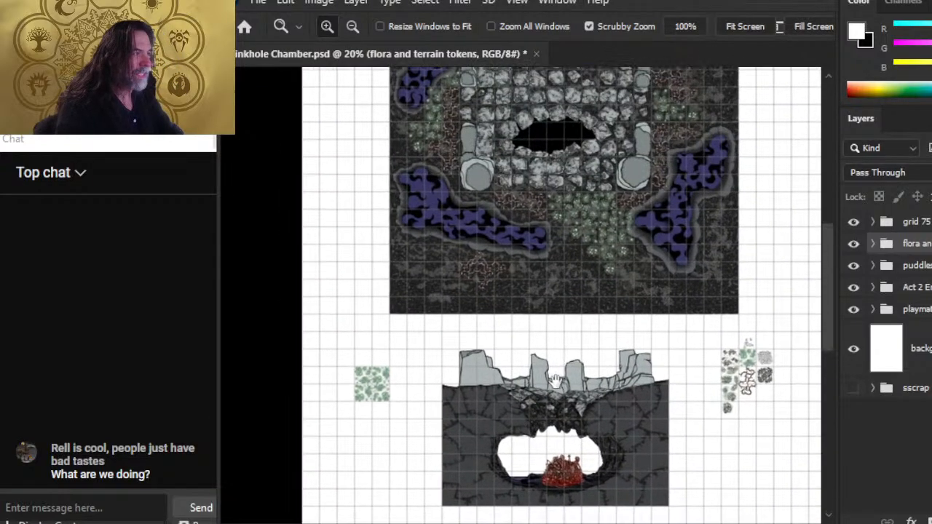
{"action": "left_click_drag", "start_coordinate": [647, 218], "coordinate": [611, 335]}
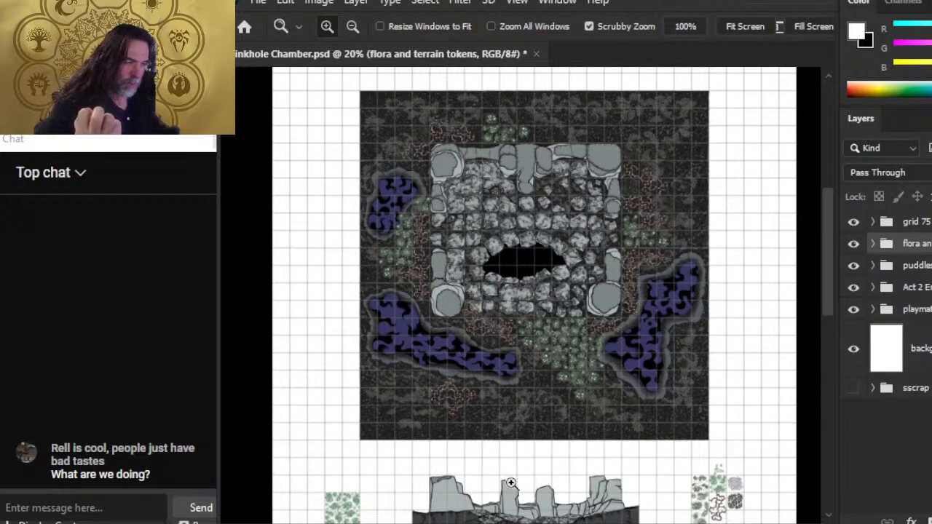
{"action": "left_click_drag", "start_coordinate": [397, 396], "coordinate": [520, 382]}
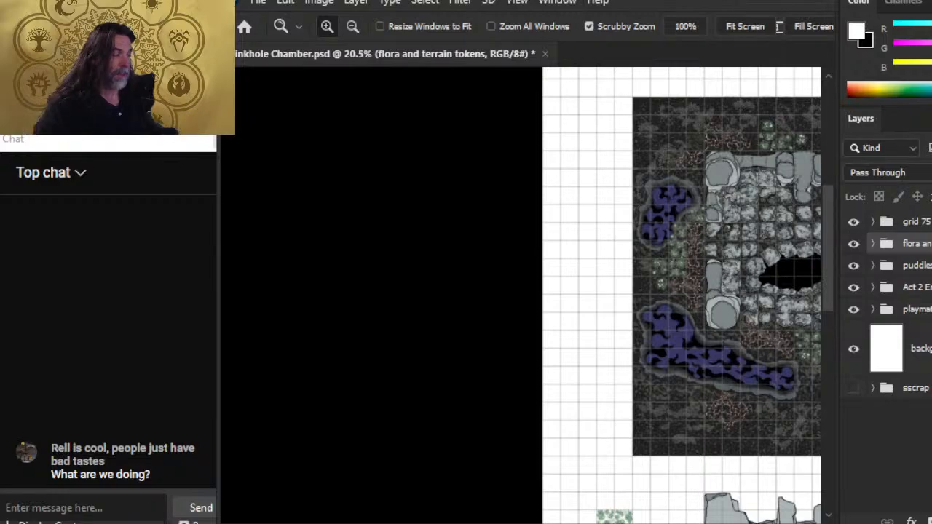
{"action": "left_click_drag", "start_coordinate": [722, 380], "coordinate": [477, 367]}
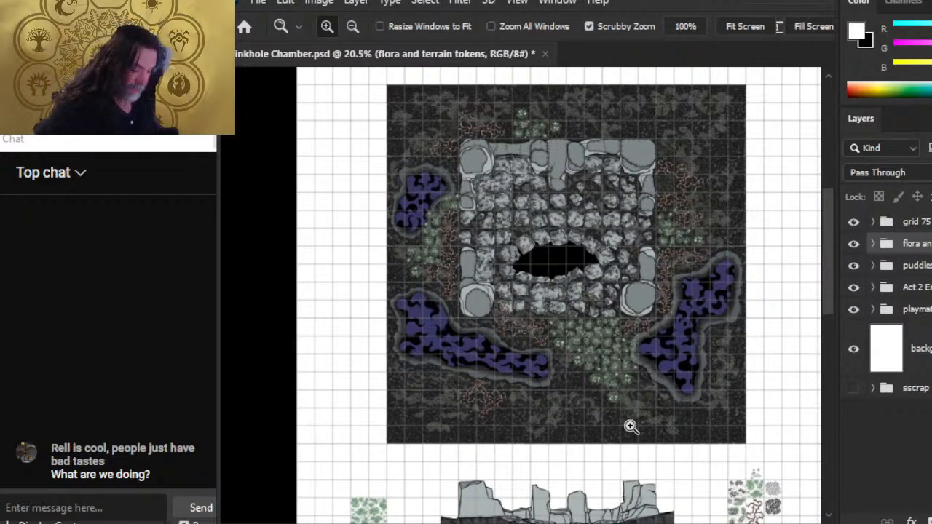
{"action": "key", "text": "e"}
{"action": "left_click", "coordinate": [519, 206]}
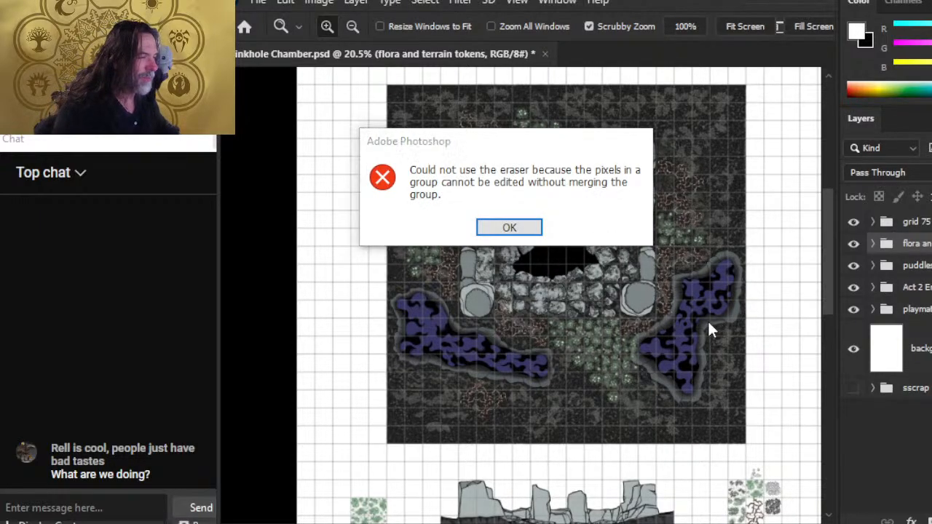
{"action": "key", "text": "Return"}
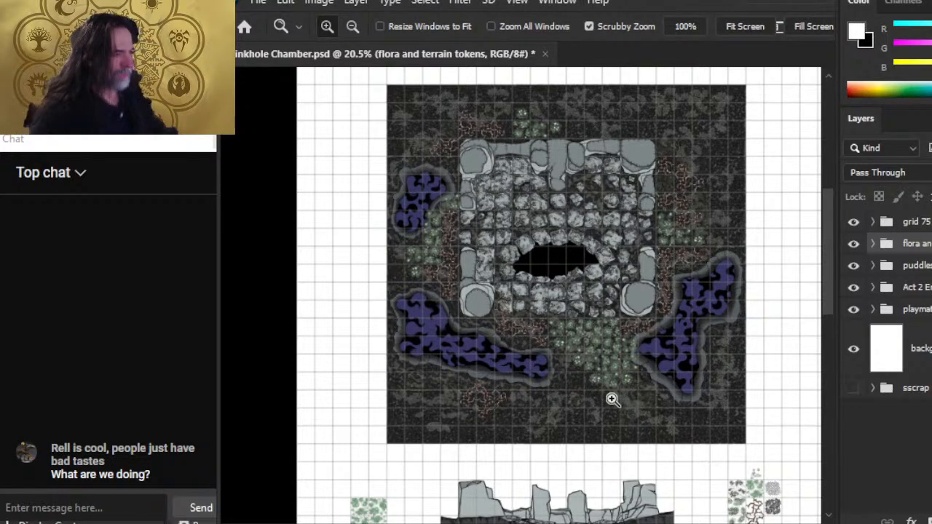
- Examine the green flora patch below the ruin up close against the grid squares and the neighbouring puddles
{"action": "scroll", "coordinate": [670, 374], "scroll_direction": "down", "scroll_amount": 1}
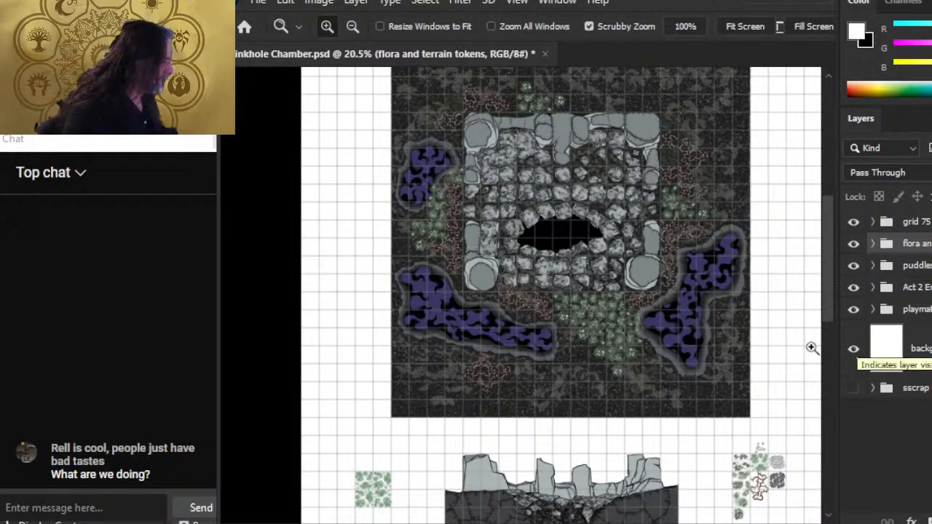
{"action": "left_click_drag", "start_coordinate": [530, 339], "coordinate": [533, 398]}
{"action": "key", "text": "x"}
{"action": "left_click_drag", "start_coordinate": [580, 348], "coordinate": [677, 365]}
{"action": "left_click_drag", "start_coordinate": [610, 377], "coordinate": [487, 269]}
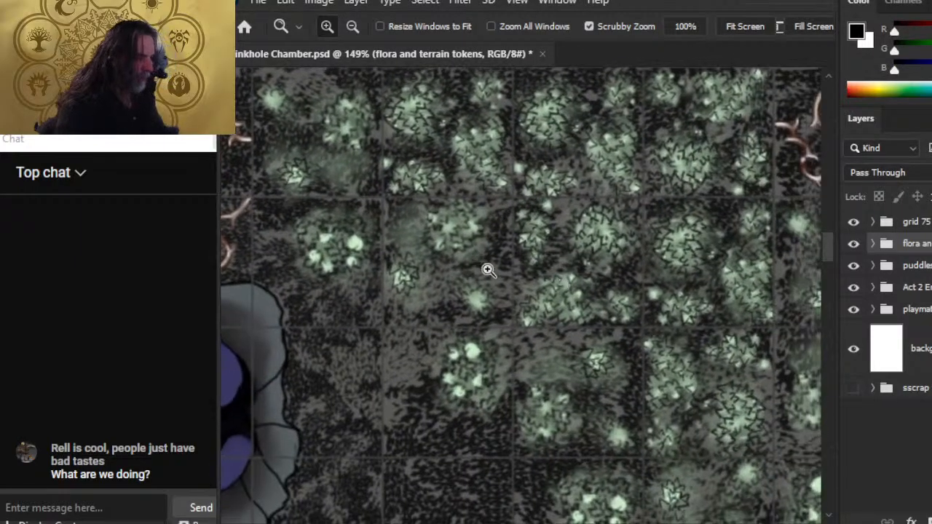
{"action": "left_click_drag", "start_coordinate": [700, 408], "coordinate": [654, 401]}
{"action": "left_click_drag", "start_coordinate": [716, 428], "coordinate": [590, 359]}
{"action": "left_click", "coordinate": [586, 295]}
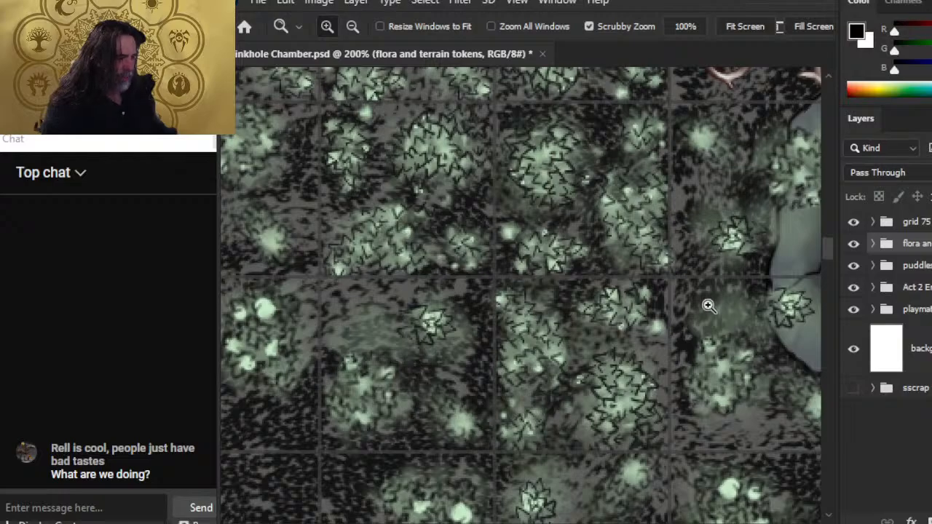
{"action": "left_click_drag", "start_coordinate": [676, 327], "coordinate": [585, 317]}
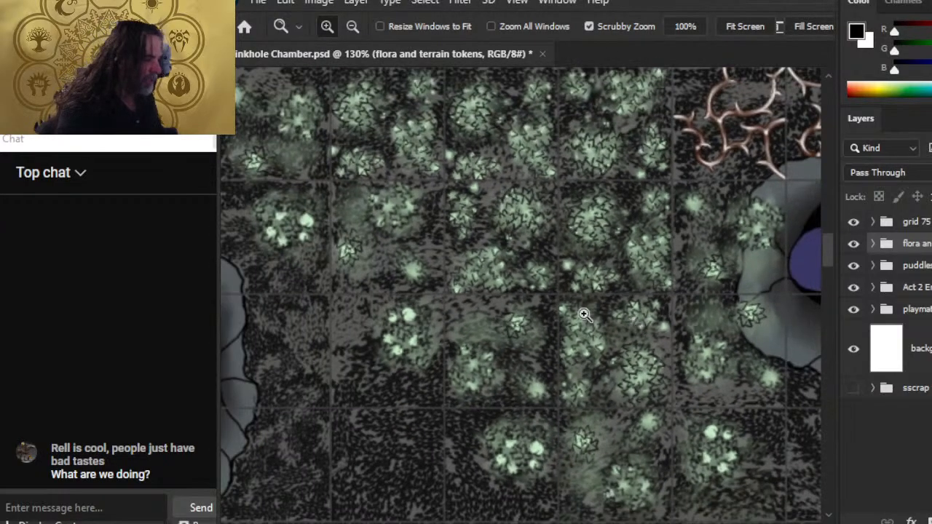
{"action": "left_click_drag", "start_coordinate": [486, 314], "coordinate": [521, 318]}
{"action": "left_click_drag", "start_coordinate": [662, 299], "coordinate": [592, 280]}
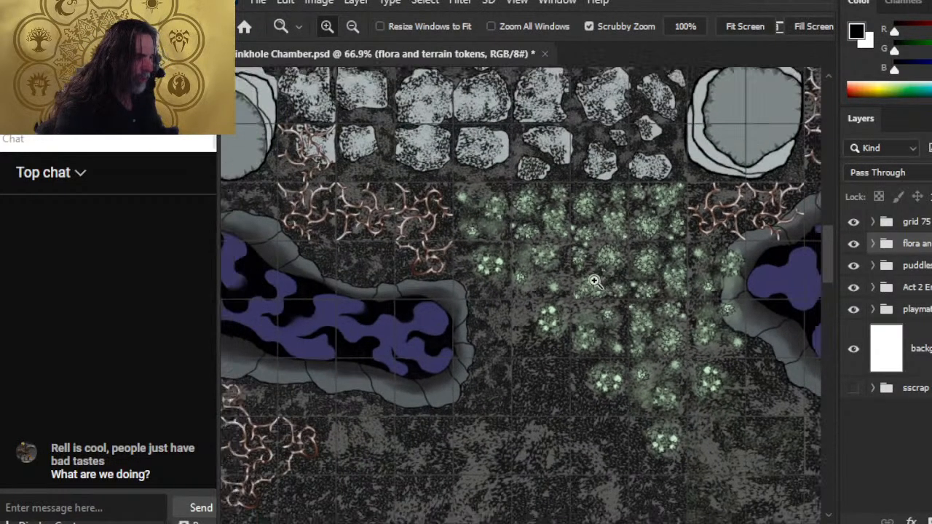
{"action": "left_click_drag", "start_coordinate": [699, 390], "coordinate": [616, 366]}
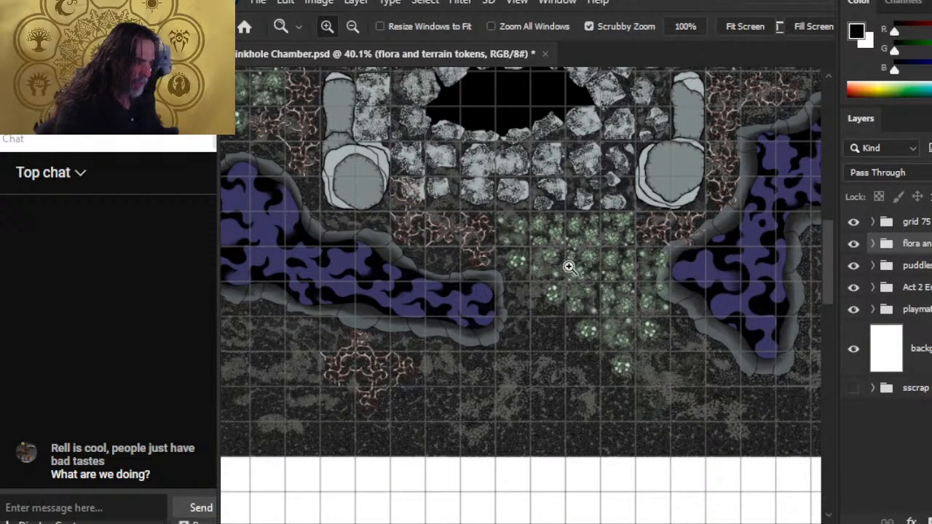
- Bring the thorny vines beside the lower puddle into close view and expand the flora and terrain tokens group down to its individual layers
{"action": "left_click_drag", "start_coordinate": [565, 264], "coordinate": [616, 289]}
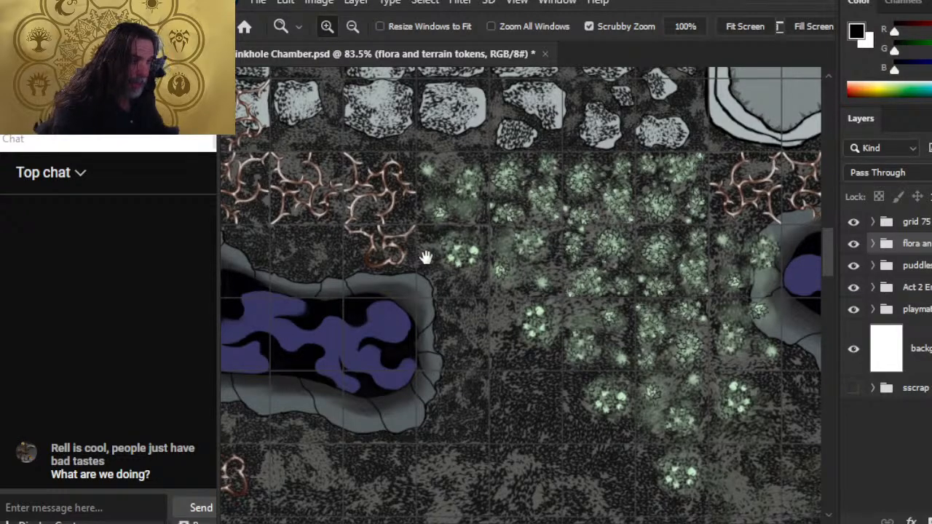
{"action": "left_click_drag", "start_coordinate": [426, 259], "coordinate": [675, 308]}
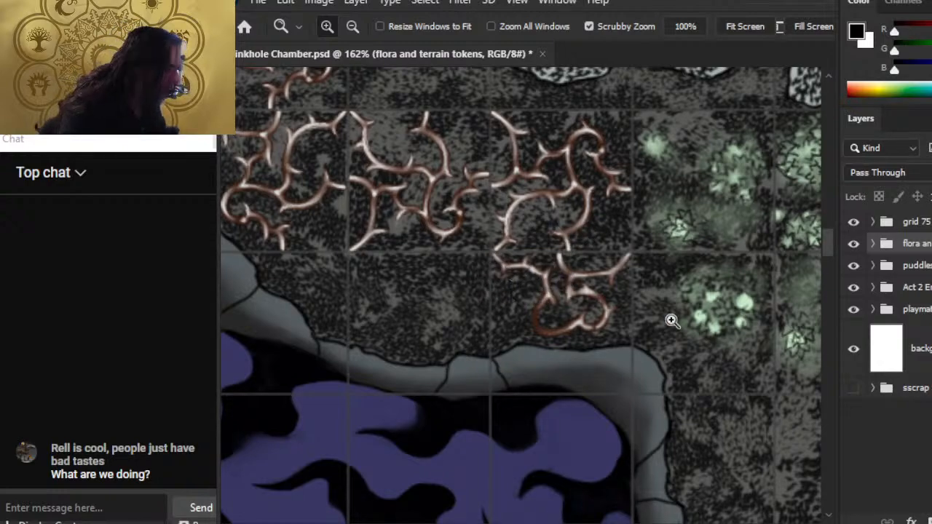
{"action": "left_click", "coordinate": [871, 244]}
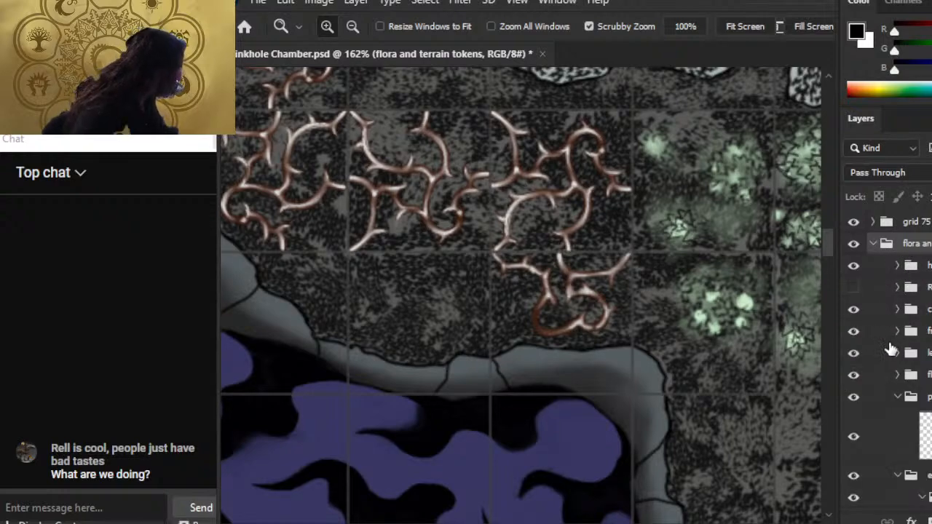
{"action": "left_click", "coordinate": [897, 332]}
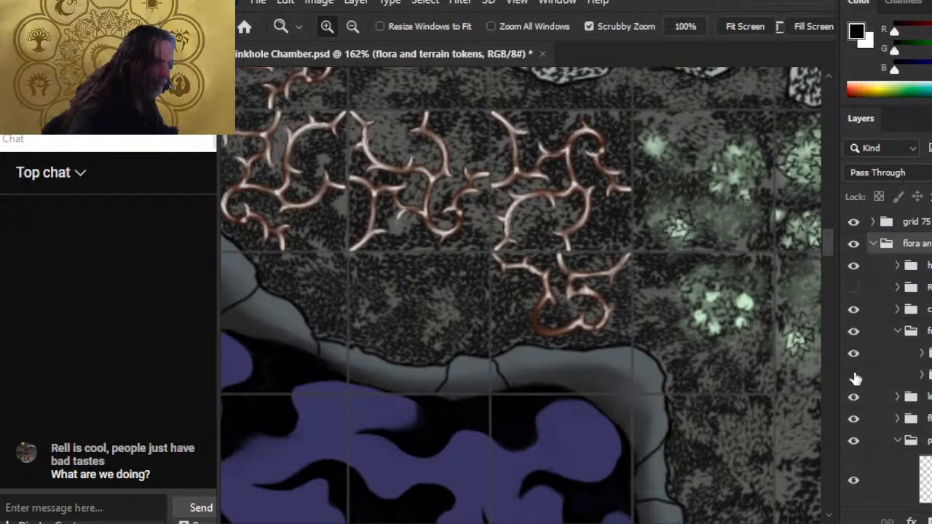
{"action": "left_click", "coordinate": [896, 332]}
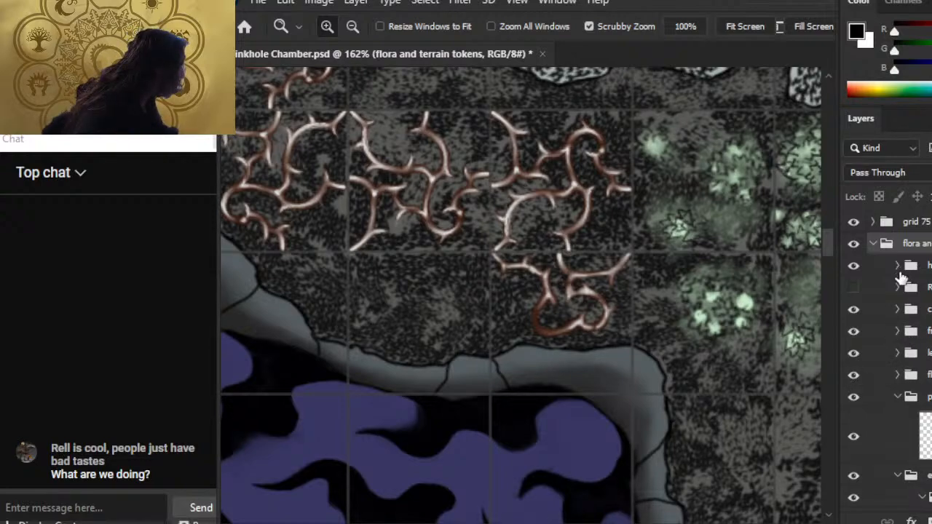
{"action": "left_click", "coordinate": [897, 264]}
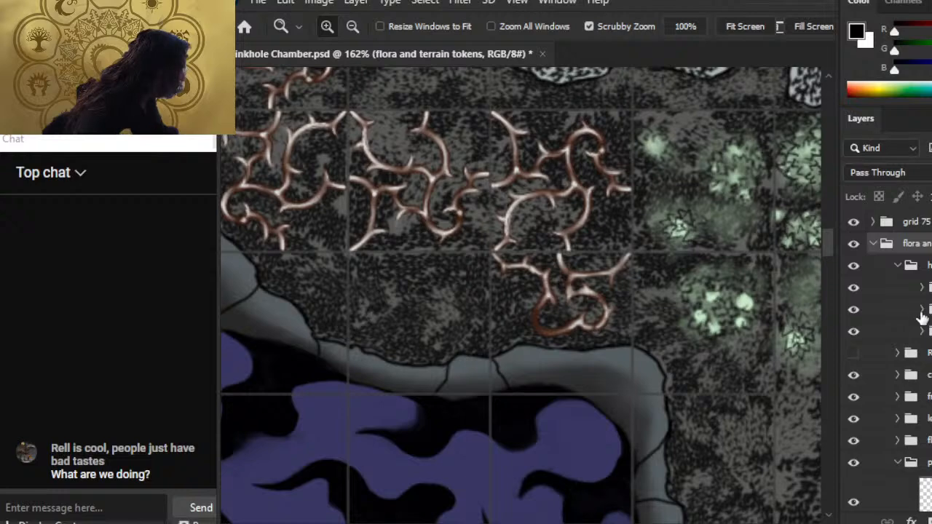
{"action": "left_click", "coordinate": [922, 309]}
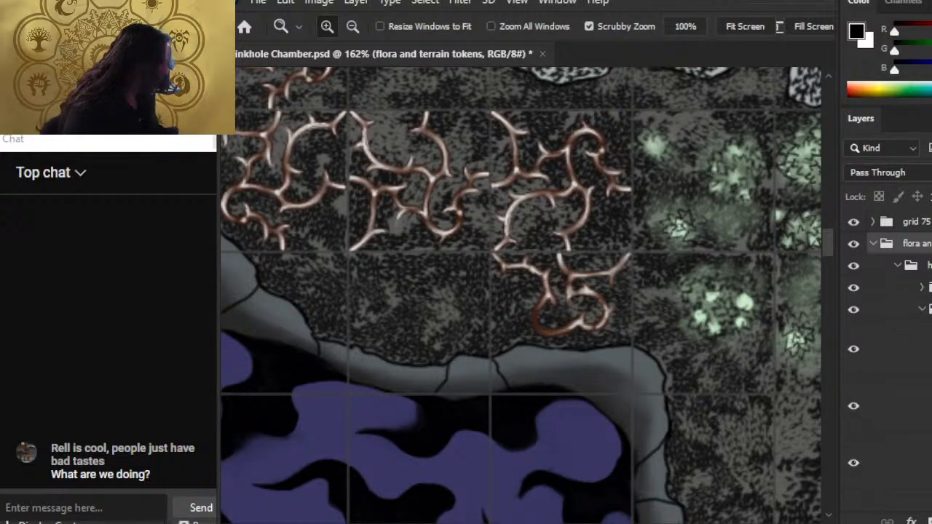
- Identify the layer of the small thorny vine tile just above the puddle's end and nudge the tile slightly left within its grid square
{"action": "scroll", "coordinate": [881, 328], "scroll_direction": "down", "scroll_amount": 2}
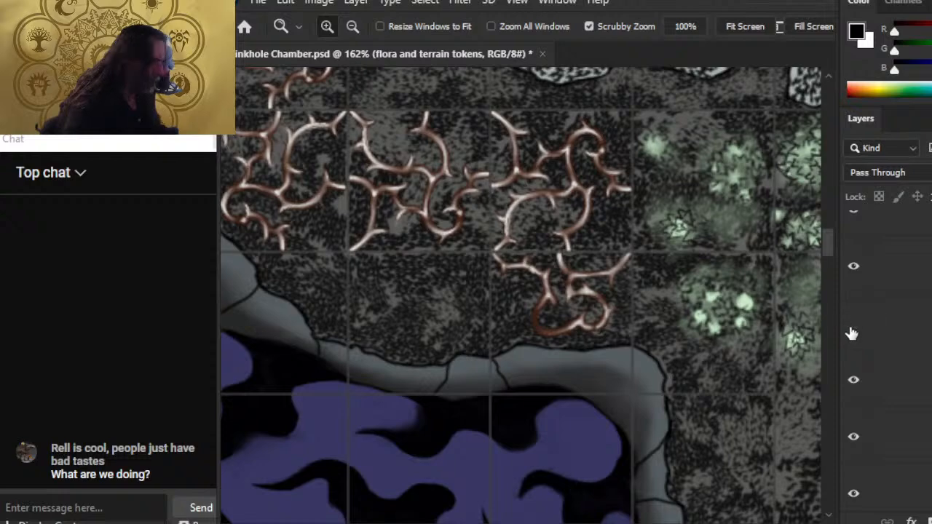
{"action": "left_click", "coordinate": [854, 437]}
{"action": "left_click", "coordinate": [853, 437]}
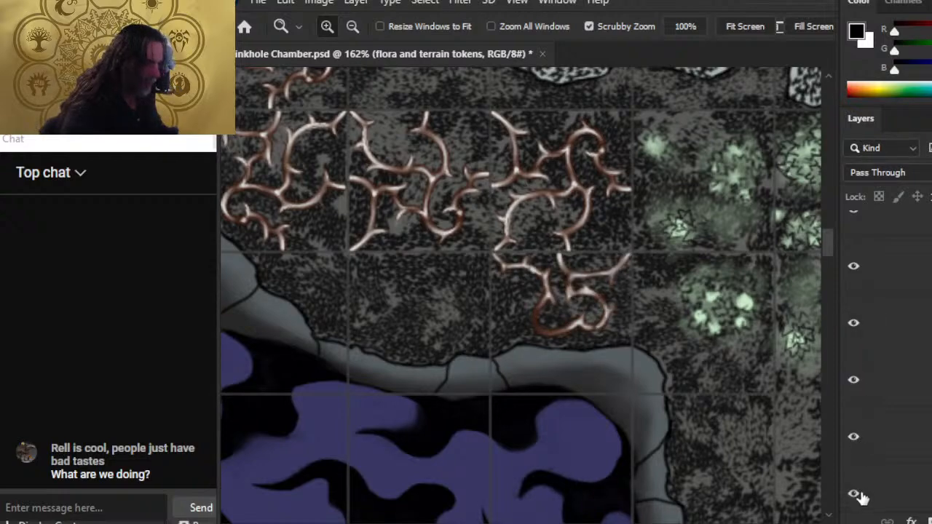
{"action": "left_click", "coordinate": [916, 438]}
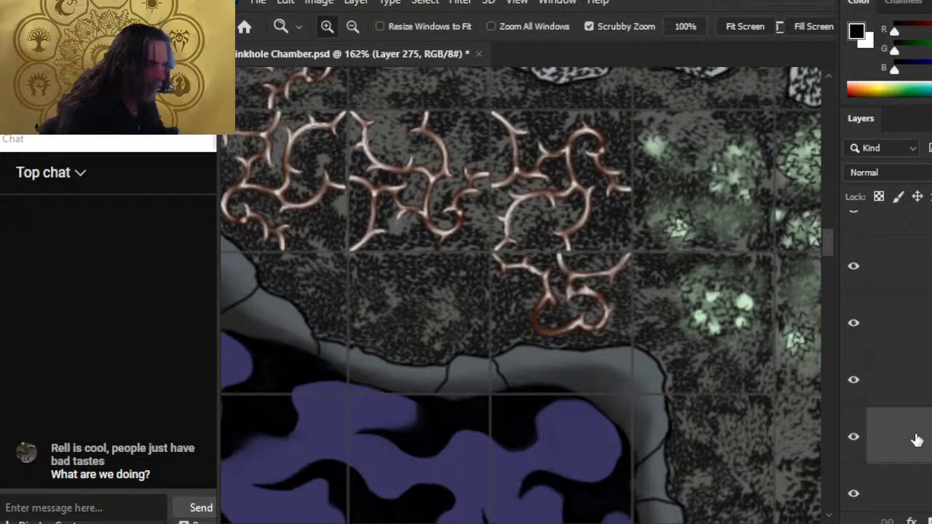
{"action": "key", "text": "v"}
{"action": "key", "text": "Left"}
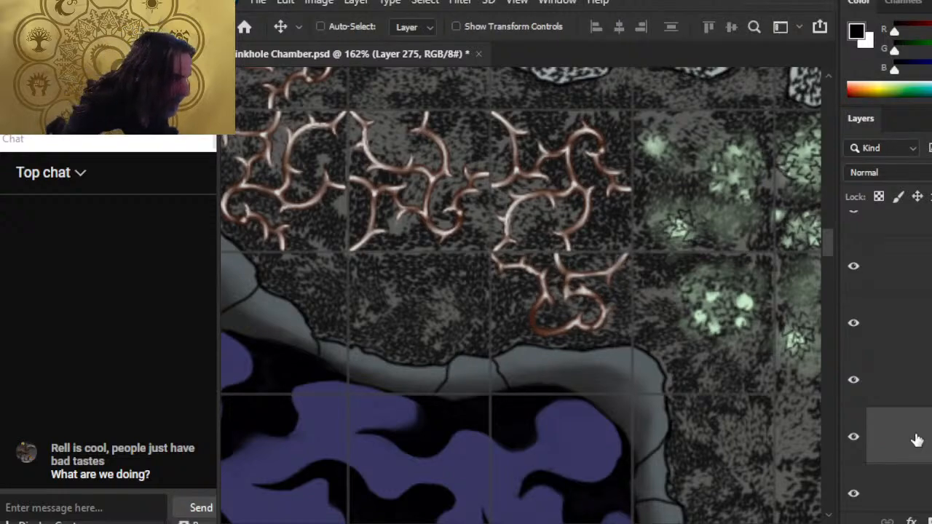
{"action": "key", "text": "Left"}
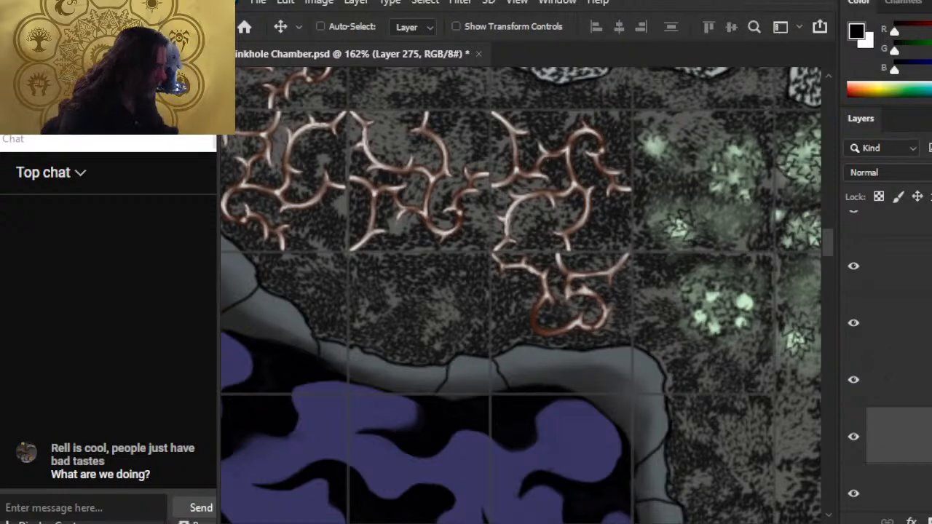
- Check the remaining token layers by selecting them and toggling their visibility to find the vine tile above the adjusted one
{"action": "scroll", "coordinate": [858, 271], "scroll_direction": "down", "scroll_amount": 2}
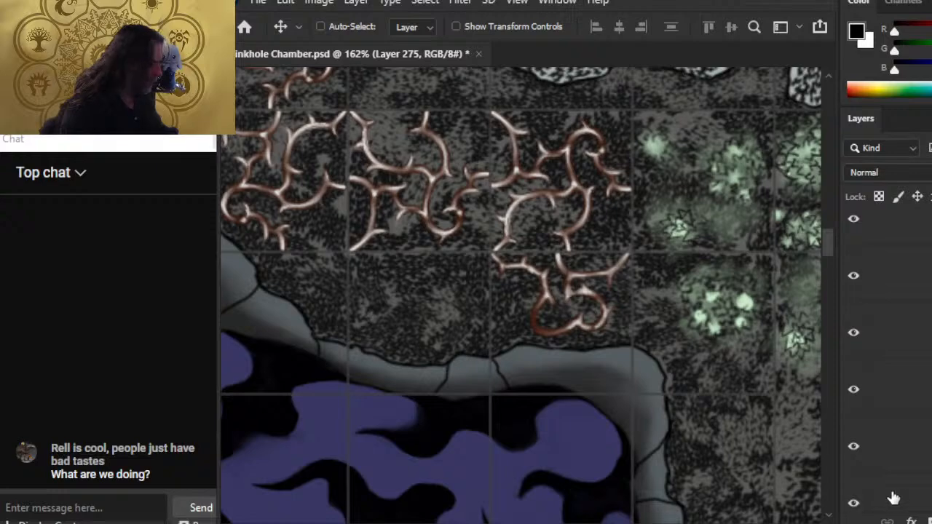
{"action": "left_click", "coordinate": [914, 497]}
{"action": "scroll", "coordinate": [899, 364], "scroll_direction": "down", "scroll_amount": 5}
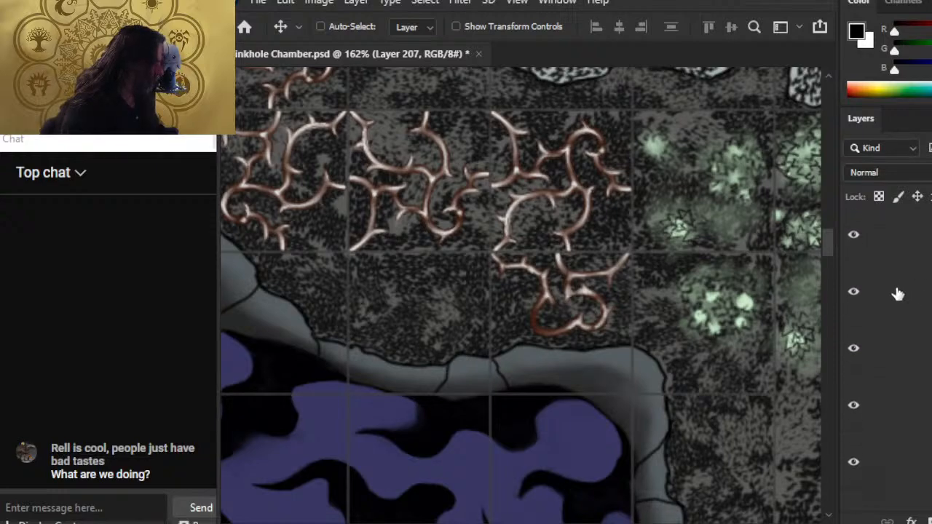
{"action": "left_click", "coordinate": [860, 245]}
{"action": "left_click", "coordinate": [861, 248]}
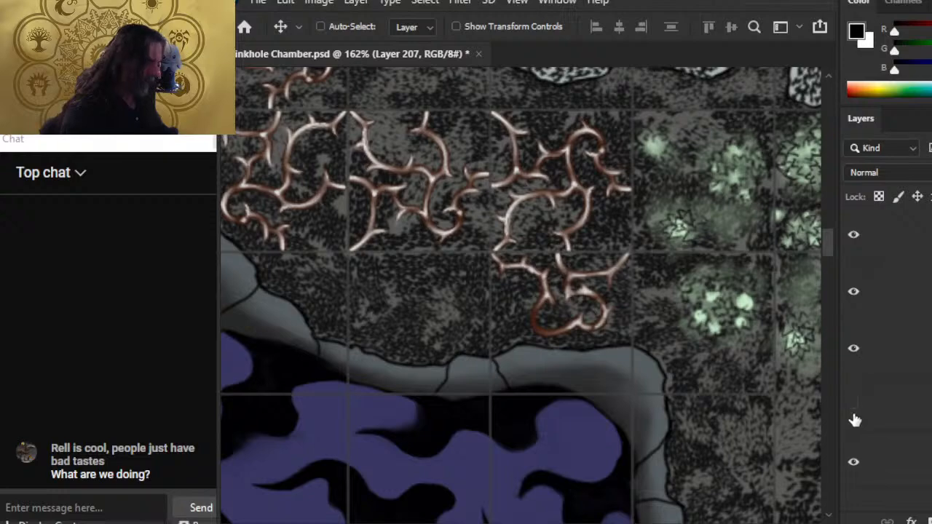
{"action": "left_click", "coordinate": [857, 464]}
{"action": "left_click", "coordinate": [857, 466]}
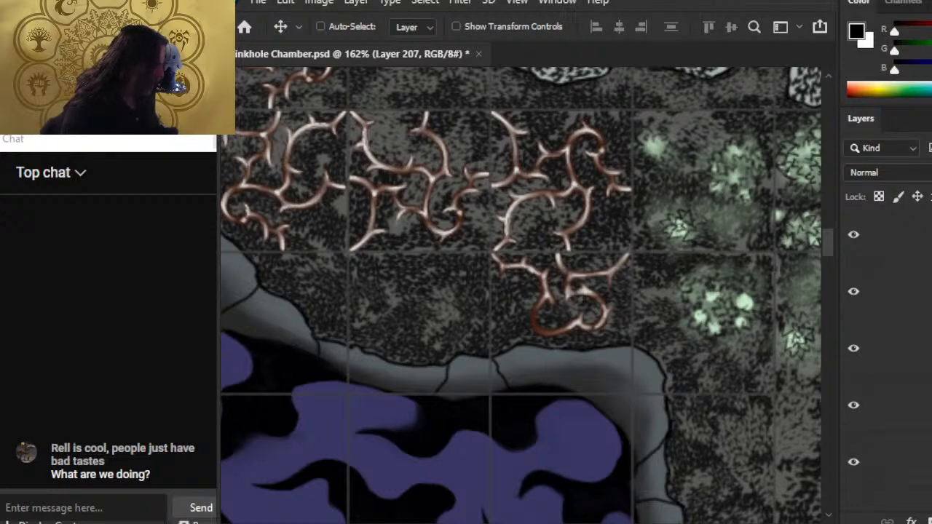
{"action": "left_click", "coordinate": [893, 473]}
{"action": "scroll", "coordinate": [874, 277], "scroll_direction": "down", "scroll_amount": 3}
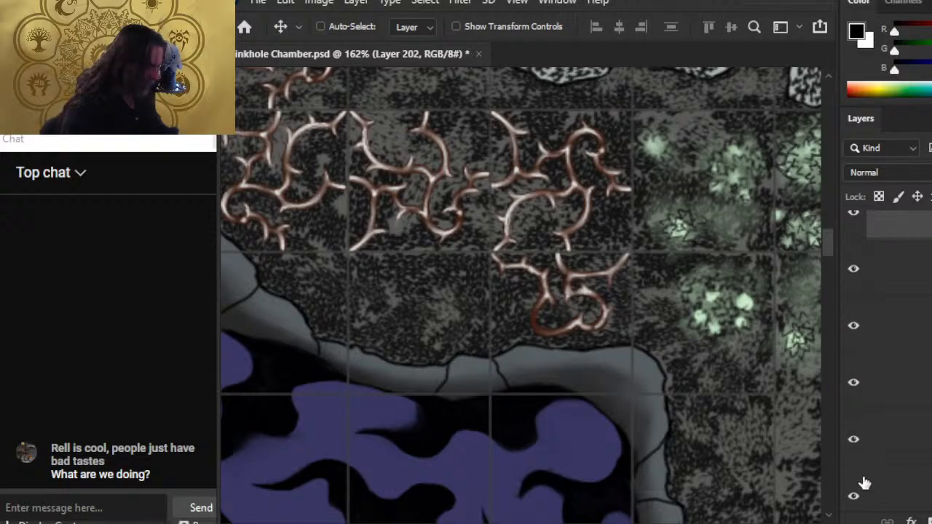
{"action": "left_click", "coordinate": [891, 497]}
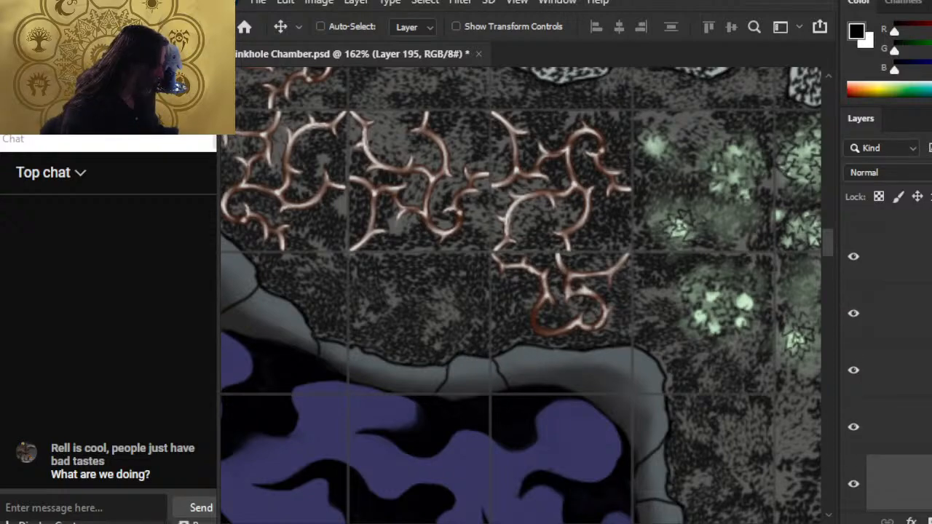
{"action": "left_click", "coordinate": [918, 220]}
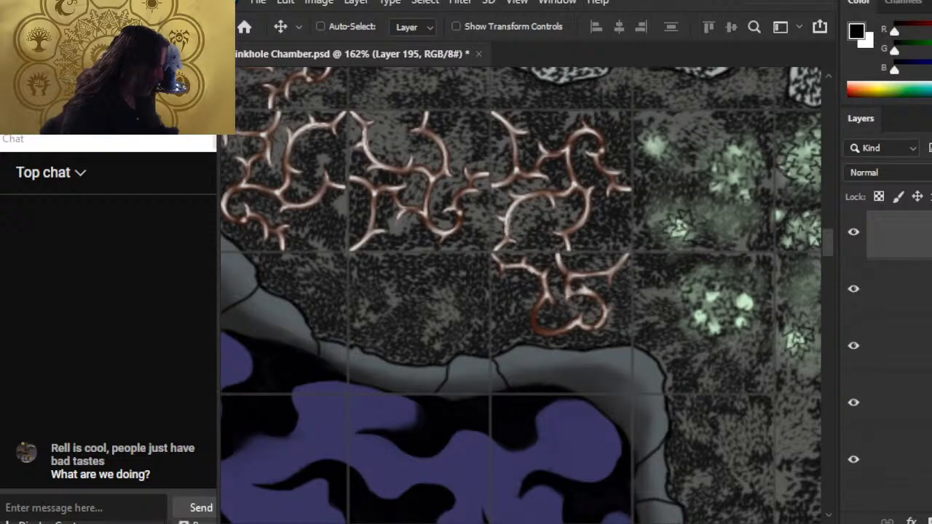
{"action": "left_click", "coordinate": [899, 459]}
{"action": "scroll", "coordinate": [899, 437], "scroll_direction": "down", "scroll_amount": 3}
- Identify and select the layer of the vine tile directly above the small one, and nudge the tile slightly left to fit its grid square
{"action": "left_click", "coordinate": [854, 373]}
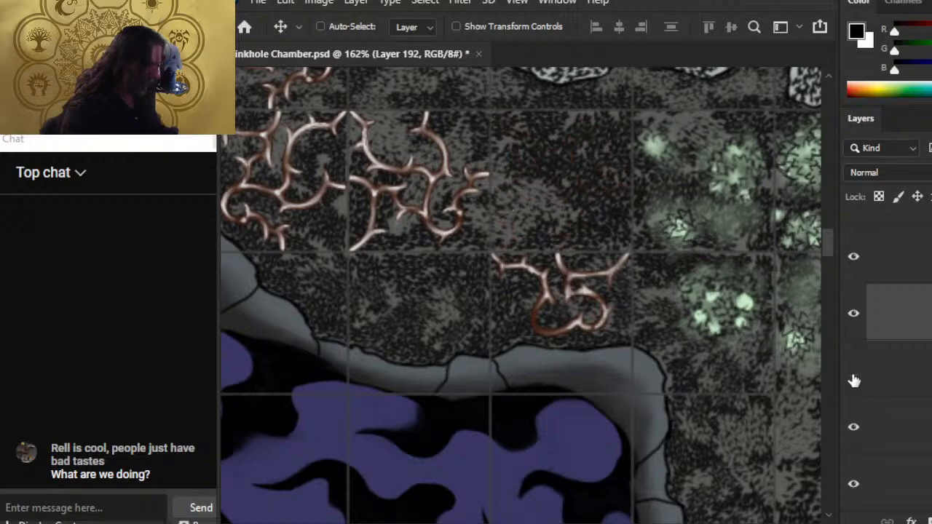
{"action": "left_click", "coordinate": [854, 373]}
{"action": "left_click", "coordinate": [883, 380]}
{"action": "left_click", "coordinate": [854, 372]}
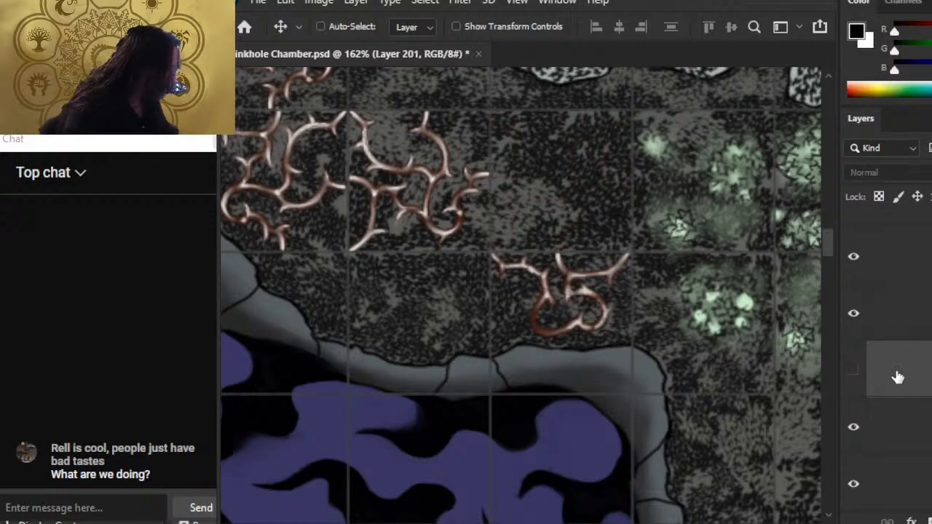
{"action": "left_click", "coordinate": [853, 371]}
{"action": "key", "text": "Left"}
{"action": "key", "text": "Left"}
{"action": "key", "text": "Left"}
{"action": "key", "text": "Left"}
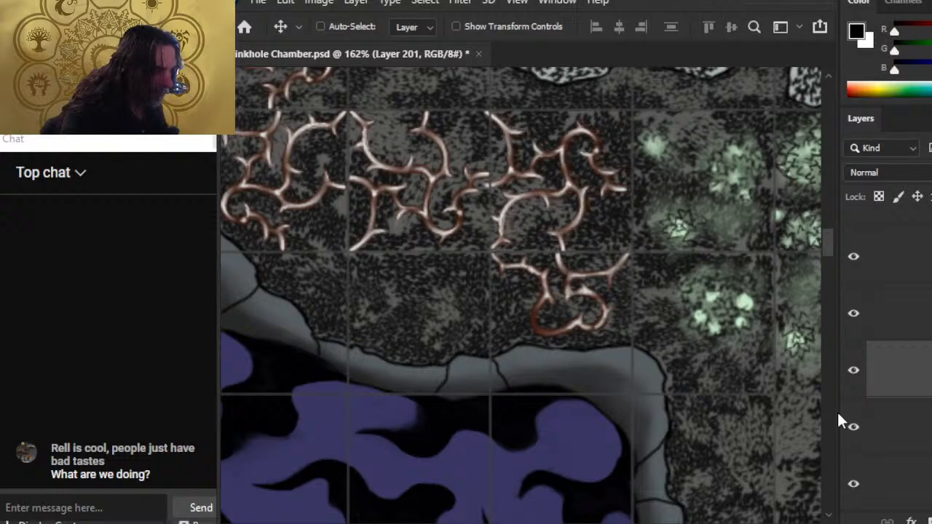
{"action": "key", "text": "Right"}
{"action": "key", "text": "Right"}
{"action": "key", "text": "Right"}
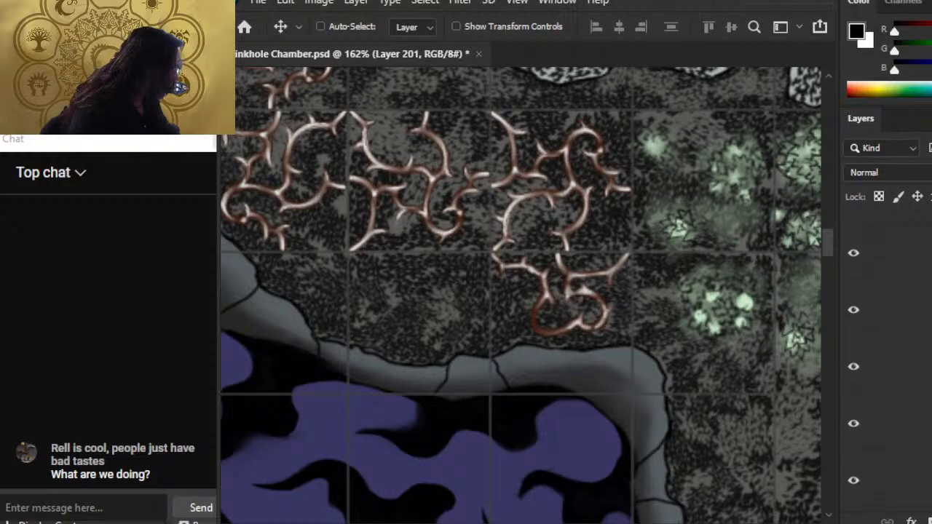
- Examine the other thorny vine tiles above the puddle and beside the ruin's lower-left pillar against the grid
{"action": "scroll", "coordinate": [863, 318], "scroll_direction": "down", "scroll_amount": 1}
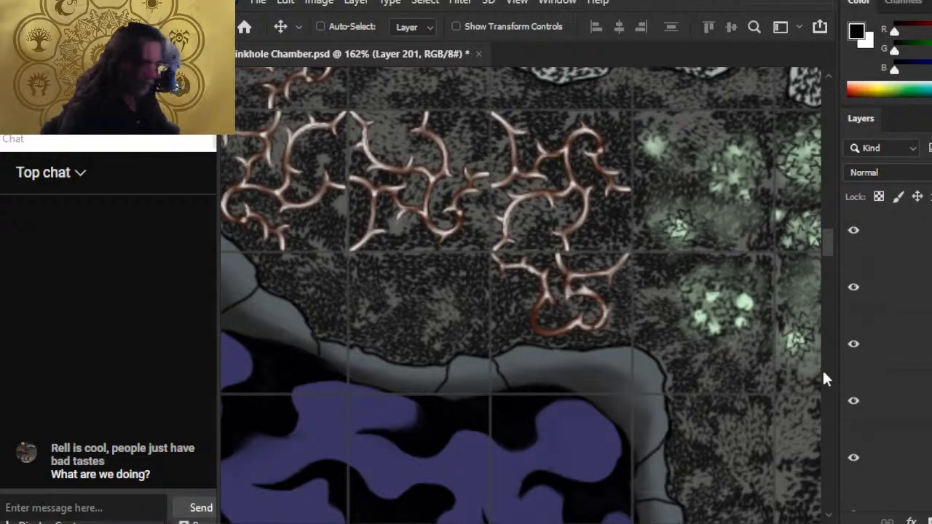
{"action": "key", "text": "z"}
{"action": "left_click_drag", "start_coordinate": [652, 289], "coordinate": [598, 289]}
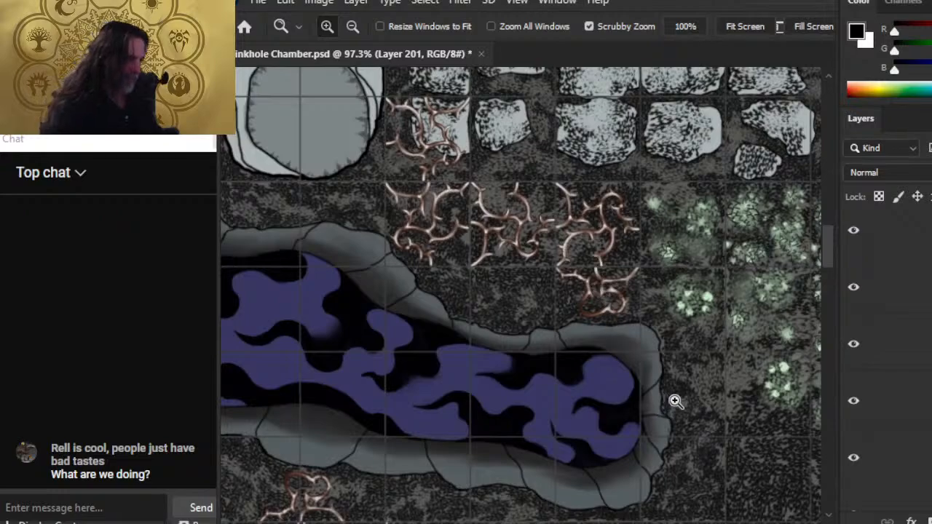
{"action": "left_click_drag", "start_coordinate": [490, 249], "coordinate": [518, 253]}
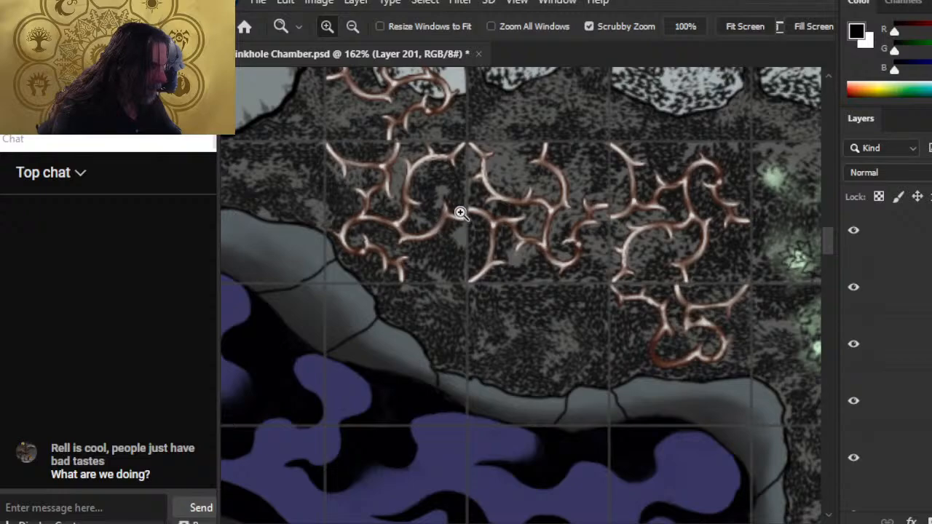
{"action": "left_click_drag", "start_coordinate": [490, 212], "coordinate": [804, 503]}
{"action": "left_click_drag", "start_coordinate": [422, 231], "coordinate": [615, 327]}
{"action": "left_click_drag", "start_coordinate": [667, 363], "coordinate": [629, 376]}
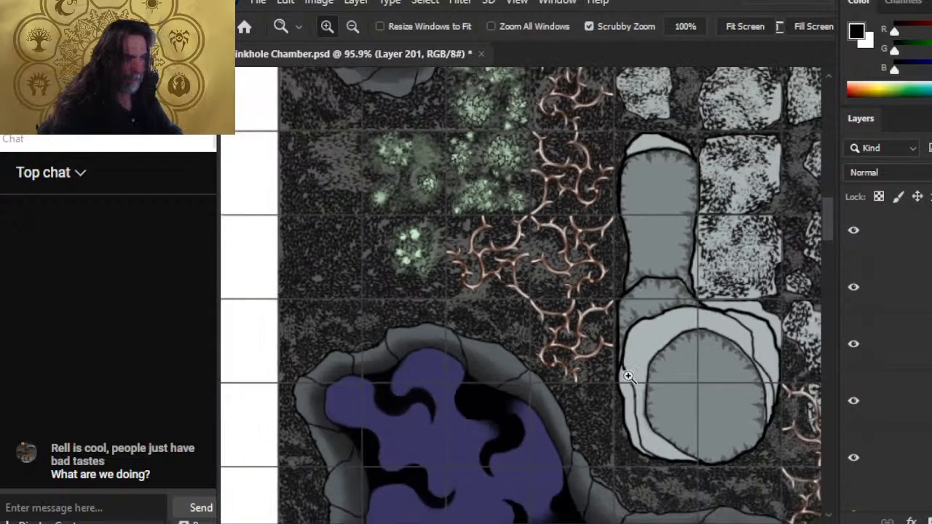
- Examine the column of thorny vine tiles and the neighbouring shrub tiles along the ruin's left wall against the grid
{"action": "left_click_drag", "start_coordinate": [627, 313], "coordinate": [584, 369]}
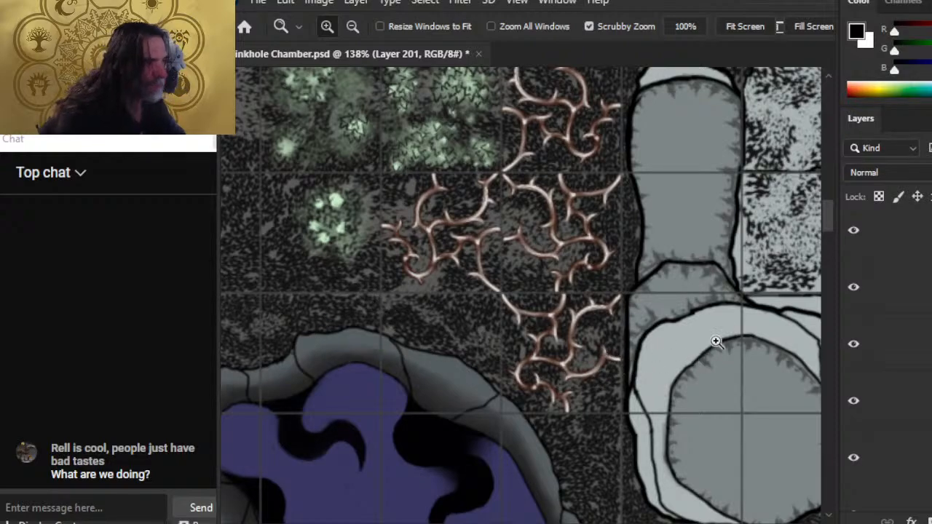
{"action": "left_click_drag", "start_coordinate": [714, 297], "coordinate": [673, 332]}
{"action": "scroll", "coordinate": [710, 336], "scroll_direction": "down", "scroll_amount": 3}
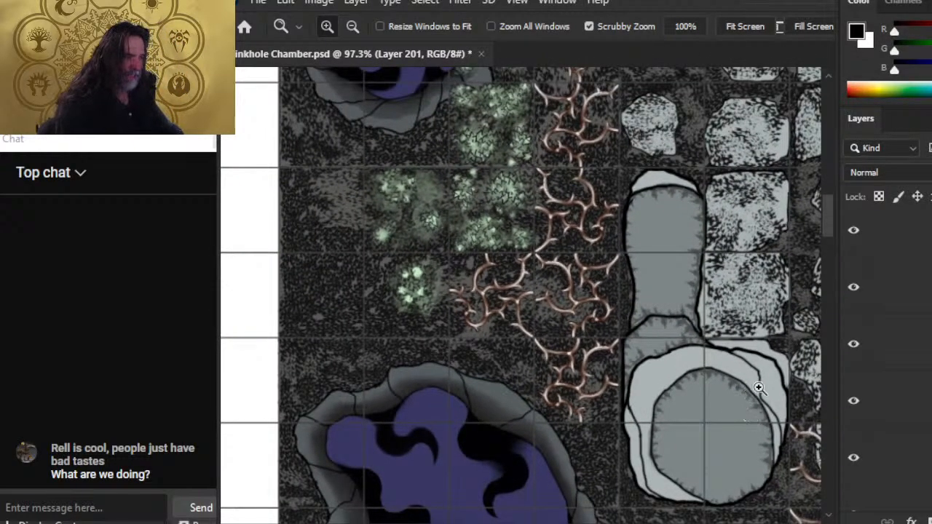
{"action": "scroll", "coordinate": [728, 354], "scroll_direction": "down", "scroll_amount": 2}
{"action": "left_click_drag", "start_coordinate": [725, 322], "coordinate": [621, 389]}
{"action": "scroll", "coordinate": [475, 230], "scroll_direction": "up", "scroll_amount": 6}
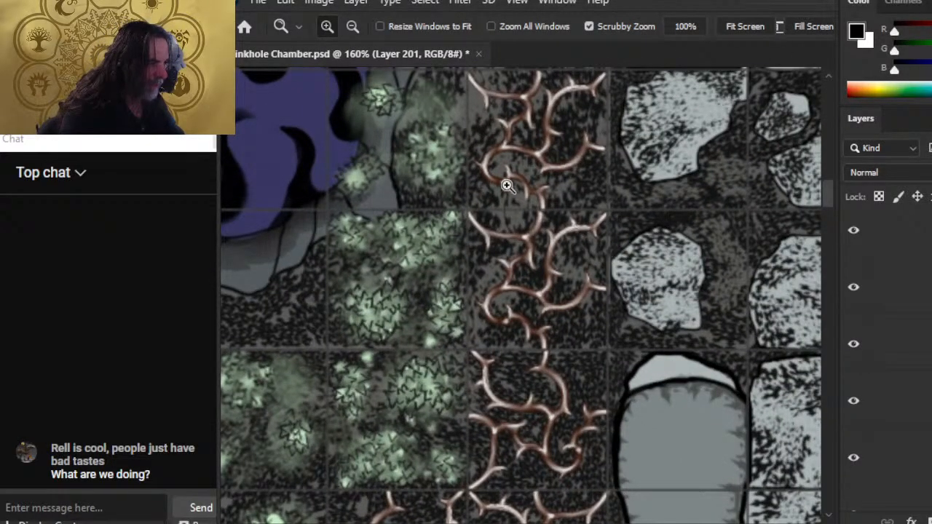
{"action": "left_click_drag", "start_coordinate": [648, 481], "coordinate": [638, 264]}
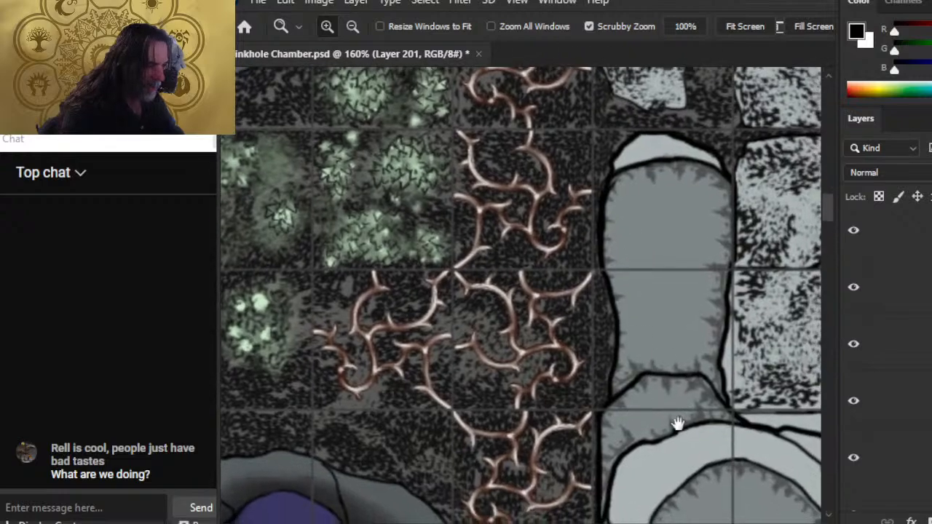
{"action": "mouse_move", "coordinate": [678, 424]}
{"action": "left_mouse_down"}
{"action": "mouse_move", "coordinate": [665, 358]}
{"action": "mouse_move", "coordinate": [669, 316]}
{"action": "left_mouse_up"}
{"action": "left_click_drag", "start_coordinate": [682, 424], "coordinate": [664, 341]}
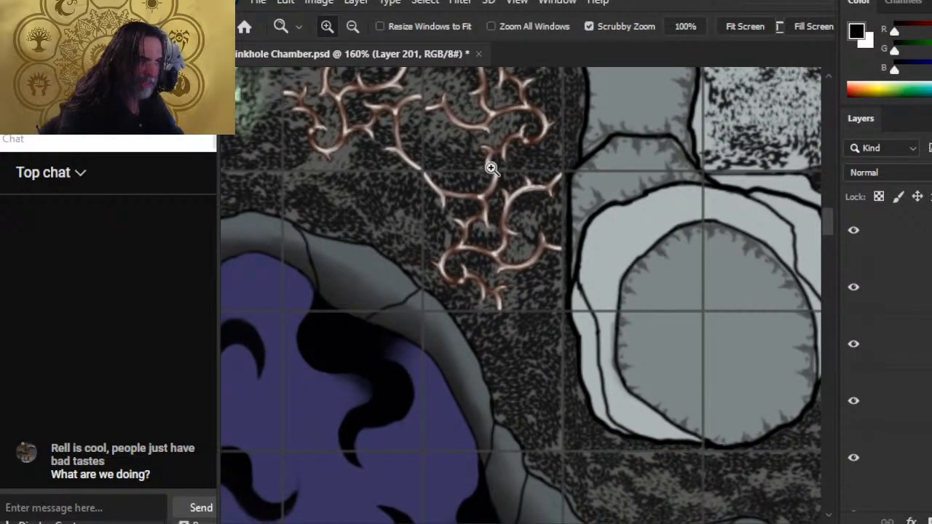
- Examine the vine tiles between the ruin's lower-left pillar and the puddle's end, and those beside the ruin's right wall, against the grid
{"action": "scroll", "coordinate": [716, 377], "scroll_direction": "down", "scroll_amount": 3}
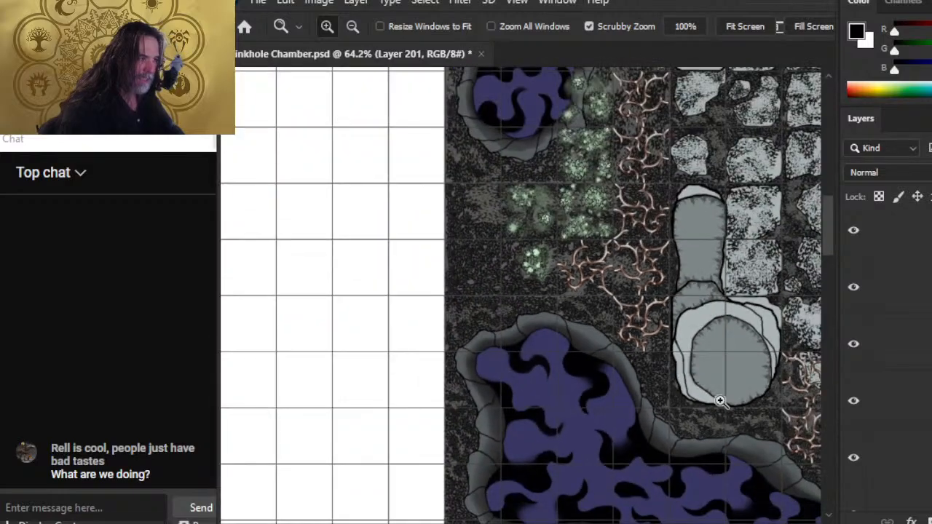
{"action": "scroll", "coordinate": [718, 393], "scroll_direction": "down", "scroll_amount": 2}
{"action": "left_click_drag", "start_coordinate": [645, 369], "coordinate": [482, 348]}
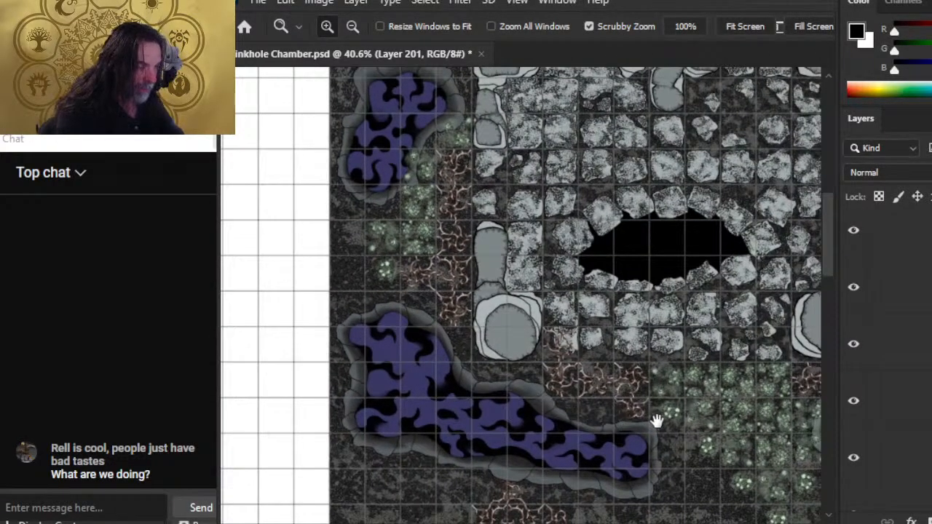
{"action": "left_click_drag", "start_coordinate": [655, 420], "coordinate": [607, 412]}
{"action": "scroll", "coordinate": [607, 412], "scroll_direction": "up", "scroll_amount": 3}
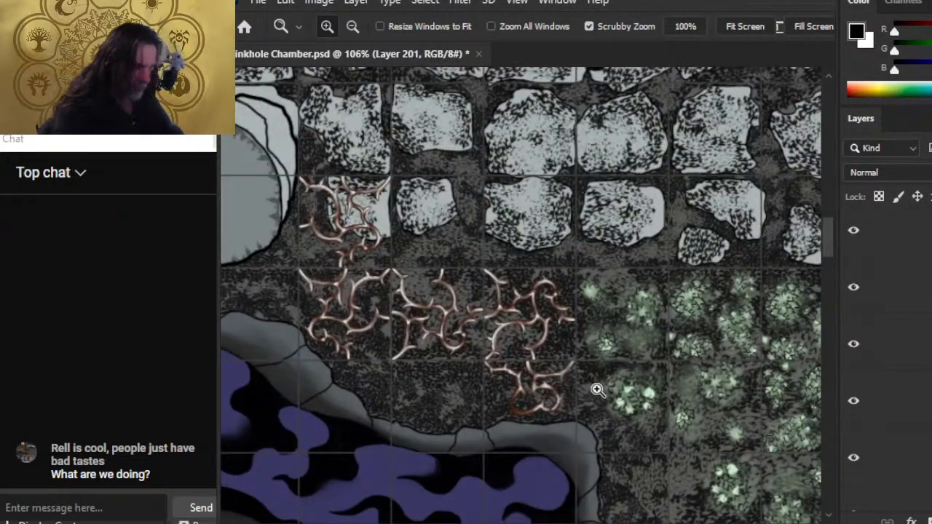
{"action": "scroll", "coordinate": [713, 424], "scroll_direction": "down", "scroll_amount": 1}
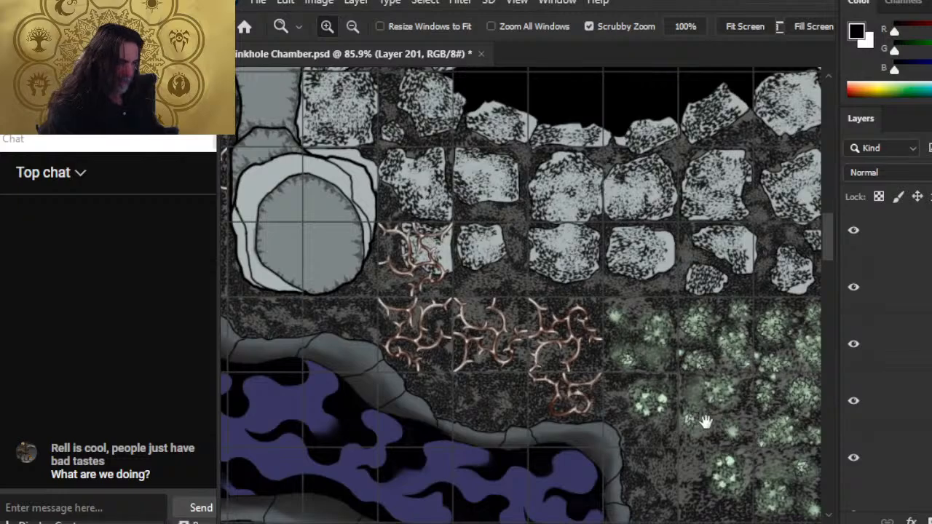
{"action": "left_click_drag", "start_coordinate": [704, 422], "coordinate": [598, 506]}
{"action": "left_click_drag", "start_coordinate": [618, 276], "coordinate": [614, 438]}
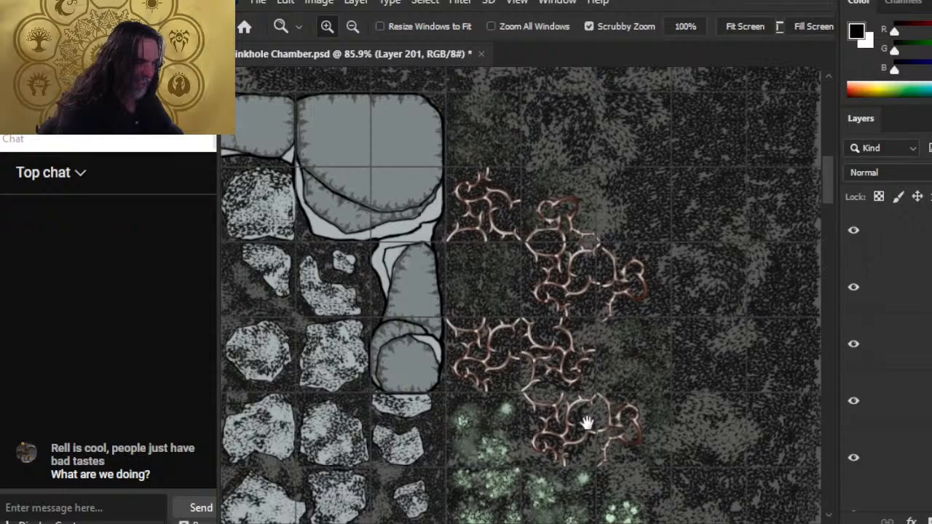
{"action": "left_click_drag", "start_coordinate": [571, 321], "coordinate": [647, 374]}
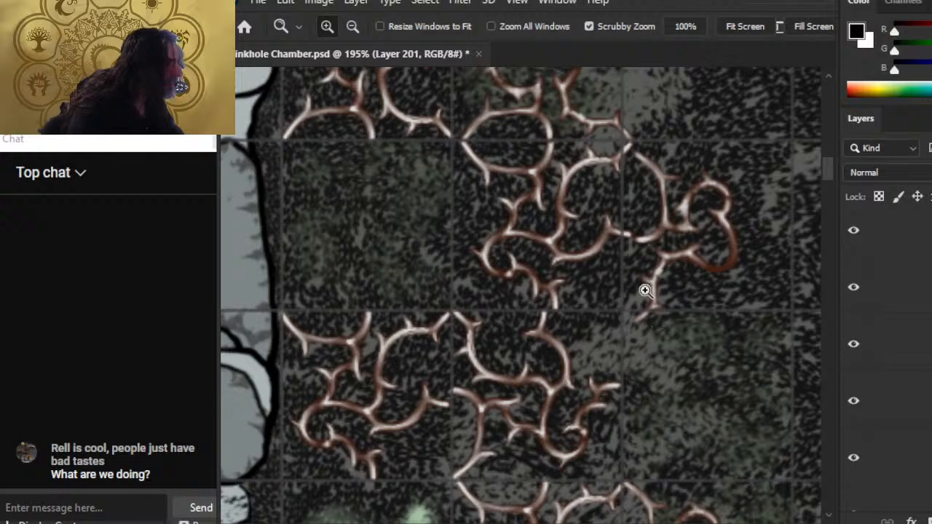
- Toggle a vine token layer's visibility to check it, and select and collapse the ivy layer group
{"action": "left_click", "coordinate": [854, 234]}
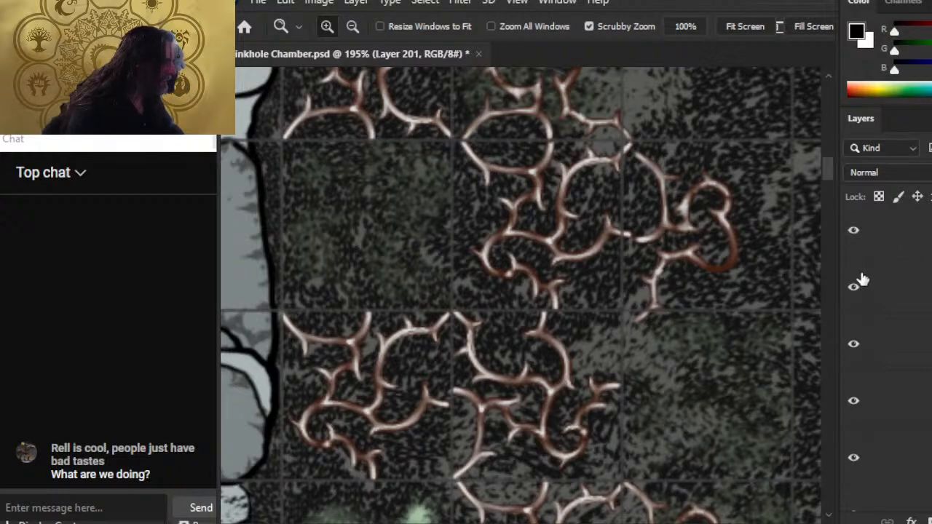
{"action": "left_click", "coordinate": [855, 288]}
{"action": "left_click", "coordinate": [856, 287]}
{"action": "scroll", "coordinate": [884, 345], "scroll_direction": "down", "scroll_amount": 2}
{"action": "scroll", "coordinate": [885, 346], "scroll_direction": "up", "scroll_amount": 10}
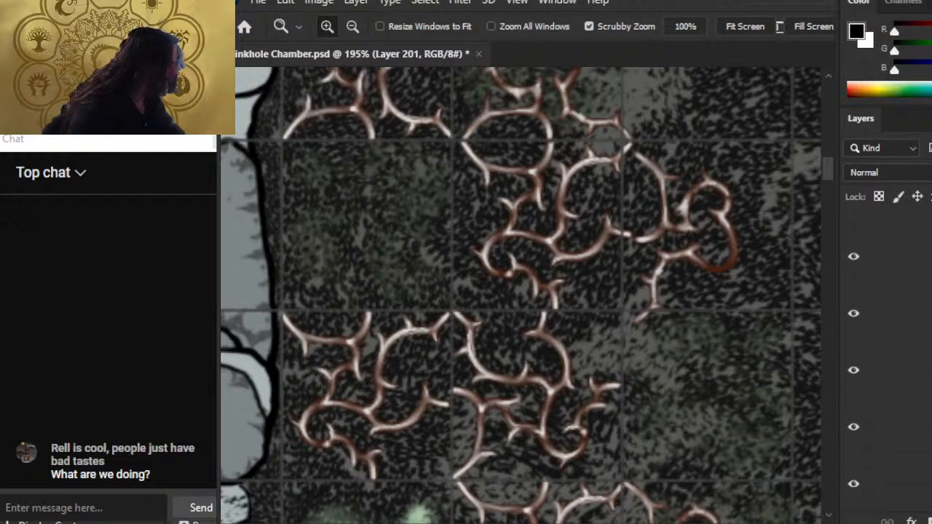
{"action": "left_click", "coordinate": [925, 311]}
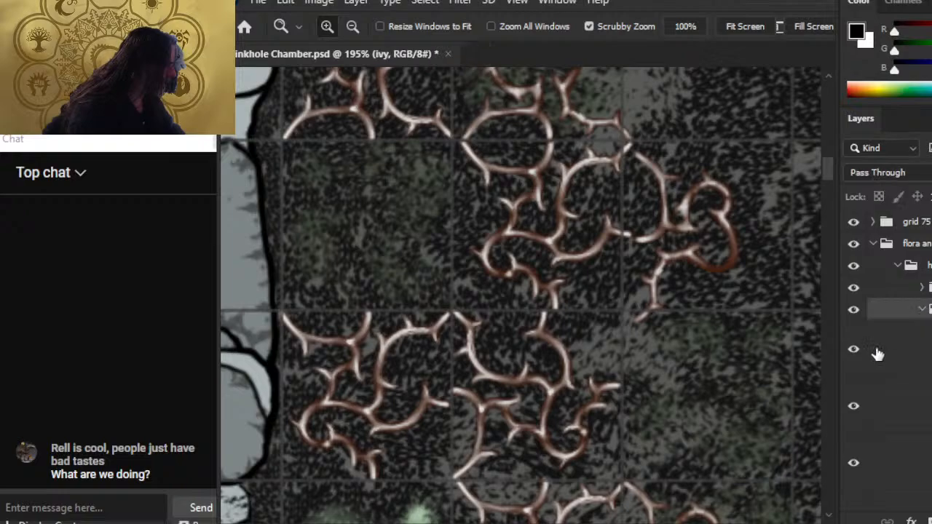
{"action": "left_click", "coordinate": [922, 309]}
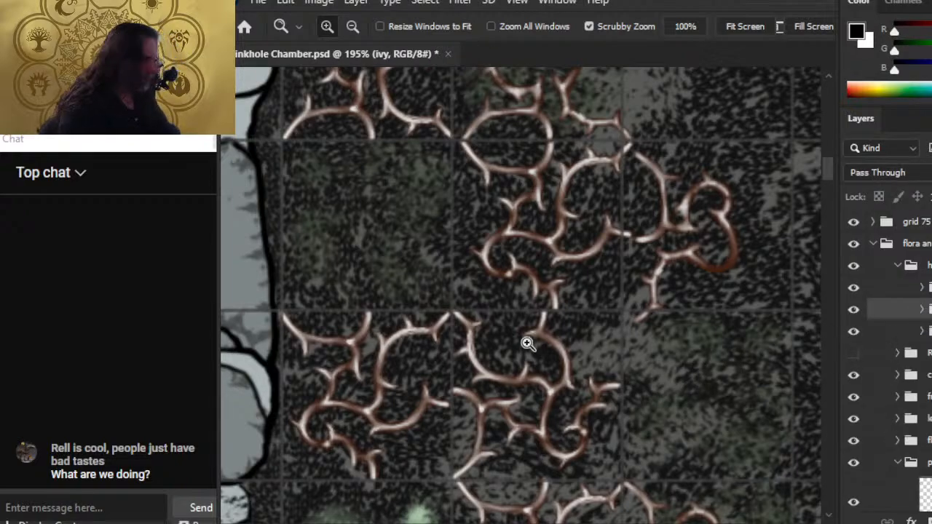
- Compare the vine tiles beside the ruin's right wall with the original vine and shrub token samples on the blank grid
{"action": "scroll", "coordinate": [659, 339], "scroll_direction": "down", "scroll_amount": 3}
{"action": "scroll", "coordinate": [659, 372], "scroll_direction": "down", "scroll_amount": 3}
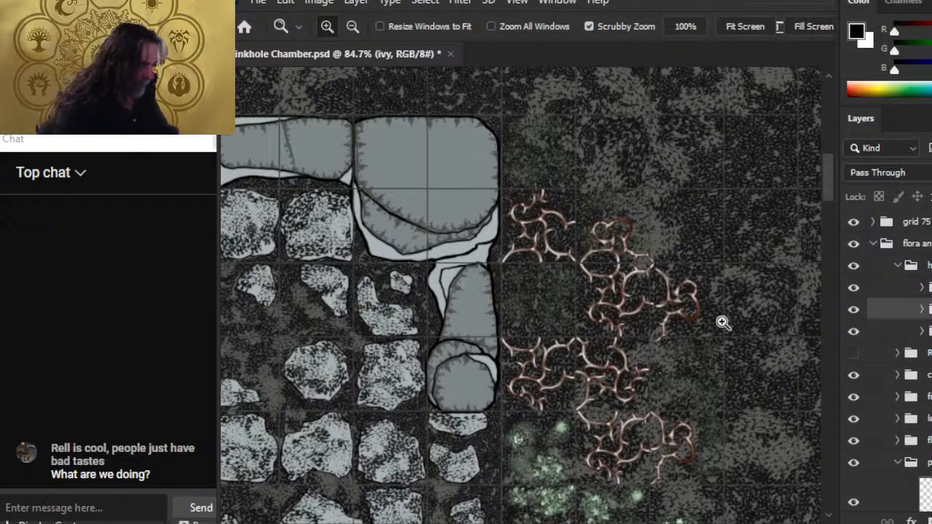
{"action": "scroll", "coordinate": [695, 309], "scroll_direction": "up", "scroll_amount": 3}
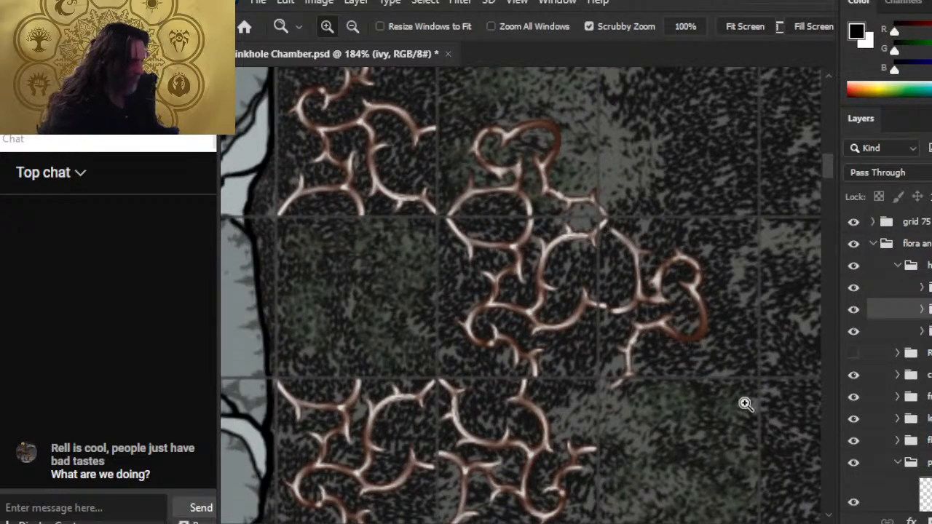
{"action": "left_click_drag", "start_coordinate": [700, 442], "coordinate": [645, 434]}
{"action": "left_click_drag", "start_coordinate": [650, 431], "coordinate": [524, 238]}
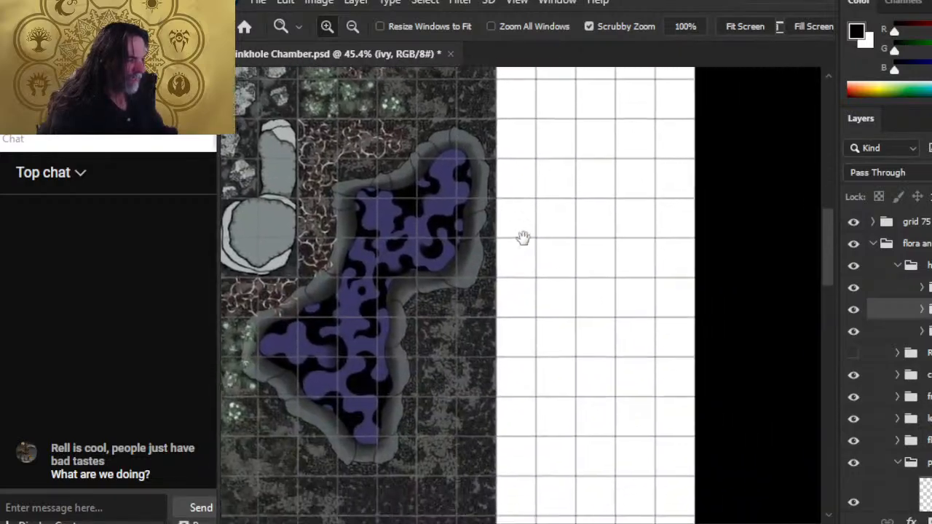
{"action": "scroll", "coordinate": [591, 162], "scroll_direction": "down", "scroll_amount": 5}
{"action": "scroll", "coordinate": [590, 340], "scroll_direction": "up", "scroll_amount": 5}
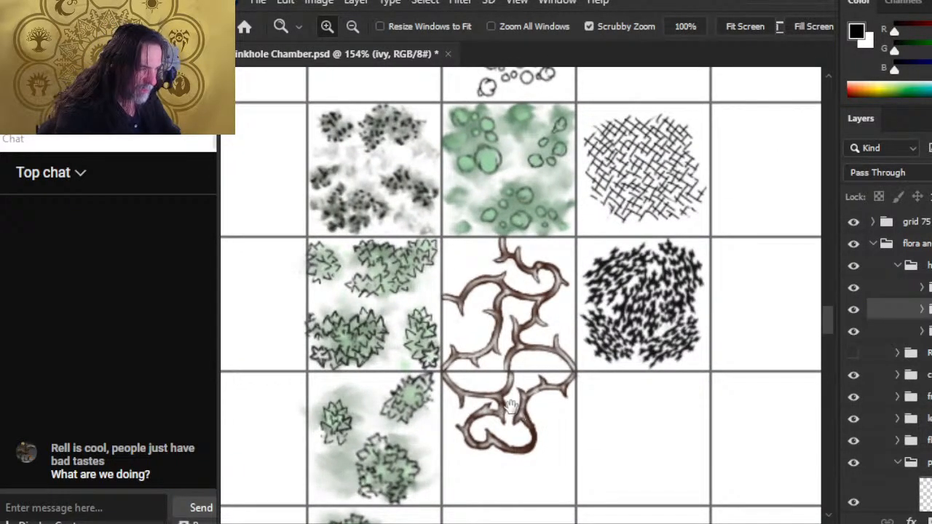
{"action": "left_click_drag", "start_coordinate": [509, 405], "coordinate": [544, 337]}
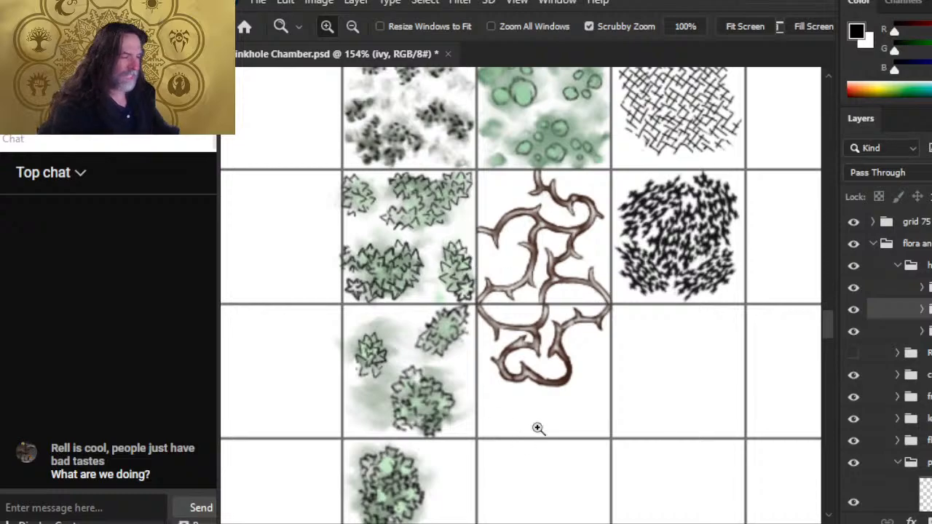
{"action": "left_click_drag", "start_coordinate": [569, 340], "coordinate": [659, 258]}
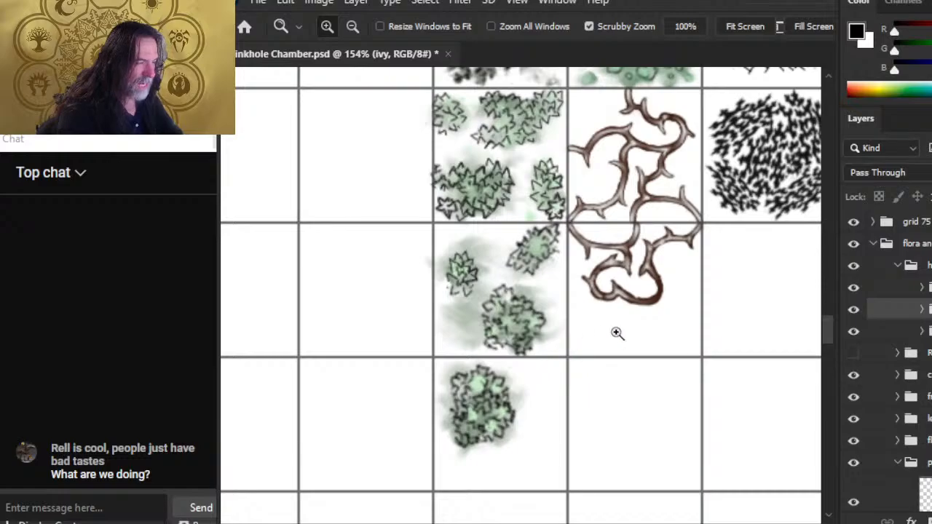
{"action": "left_click_drag", "start_coordinate": [616, 332], "coordinate": [465, 369]}
- Examine the shrub tiles between the two puddles below the ruin against the grid
{"action": "left_click_drag", "start_coordinate": [441, 264], "coordinate": [689, 493]}
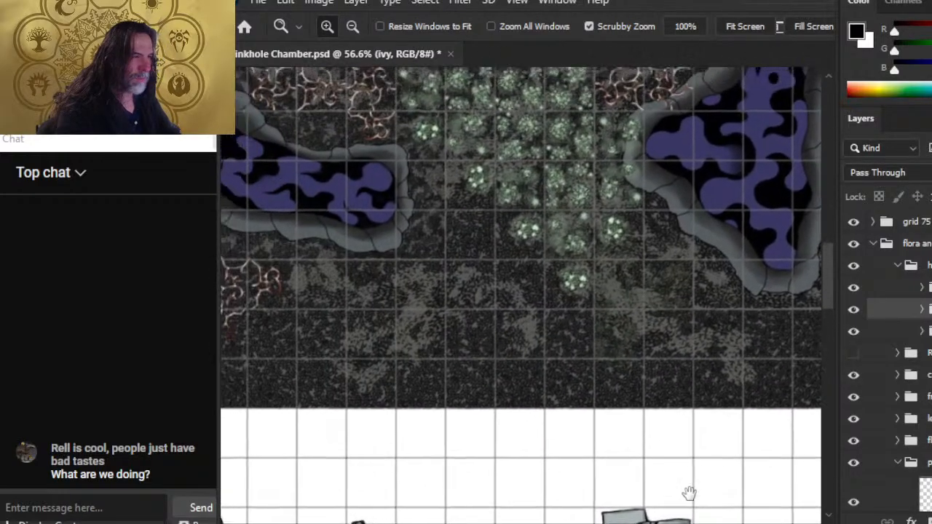
{"action": "left_click_drag", "start_coordinate": [389, 249], "coordinate": [423, 346]}
{"action": "key", "text": "ctrl+1"}
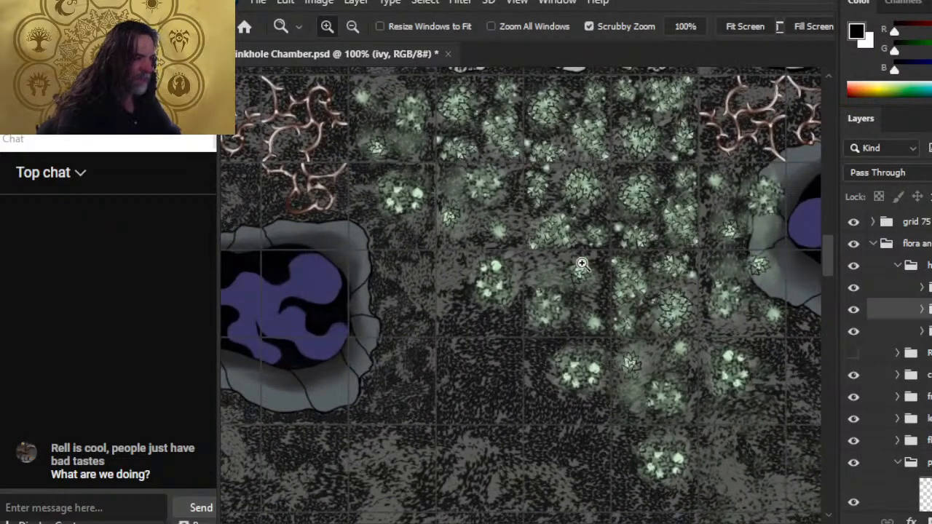
{"action": "left_click_drag", "start_coordinate": [611, 349], "coordinate": [549, 339]}
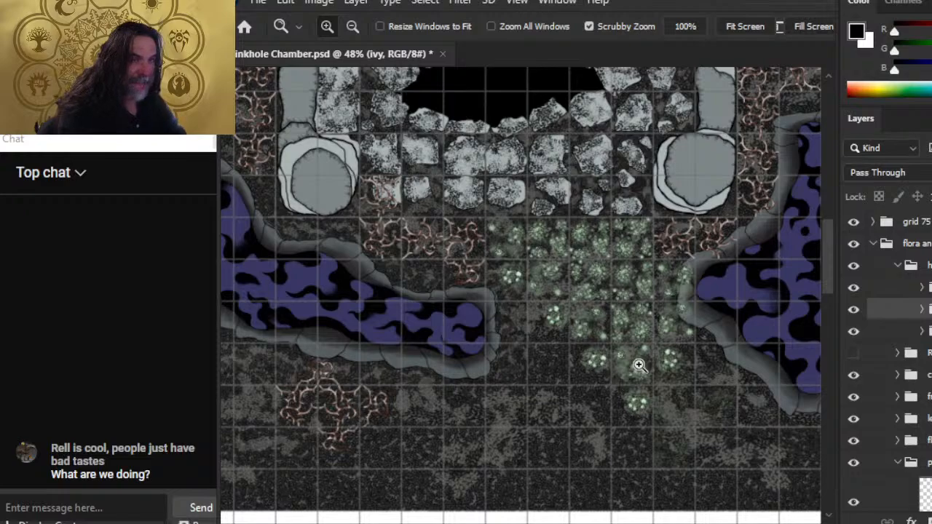
{"action": "left_click_drag", "start_coordinate": [589, 307], "coordinate": [614, 306]}
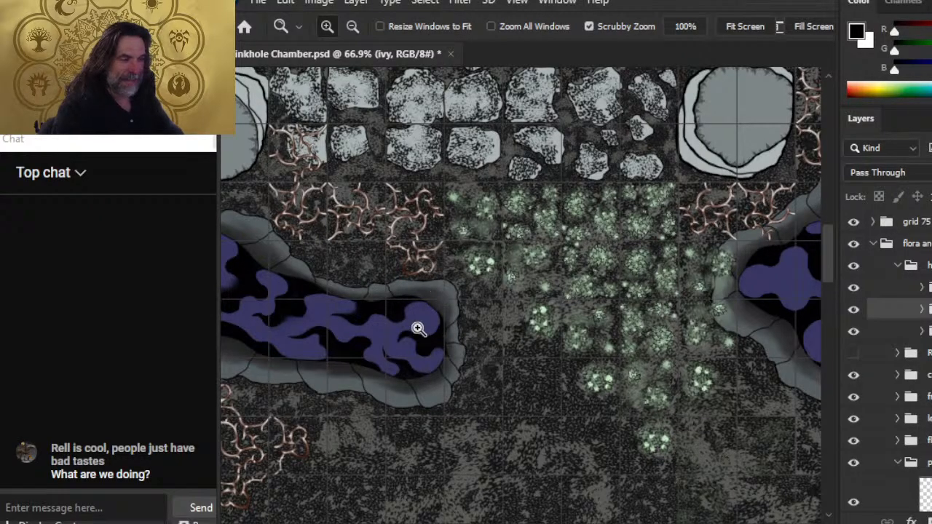
{"action": "left_click_drag", "start_coordinate": [708, 371], "coordinate": [683, 382]}
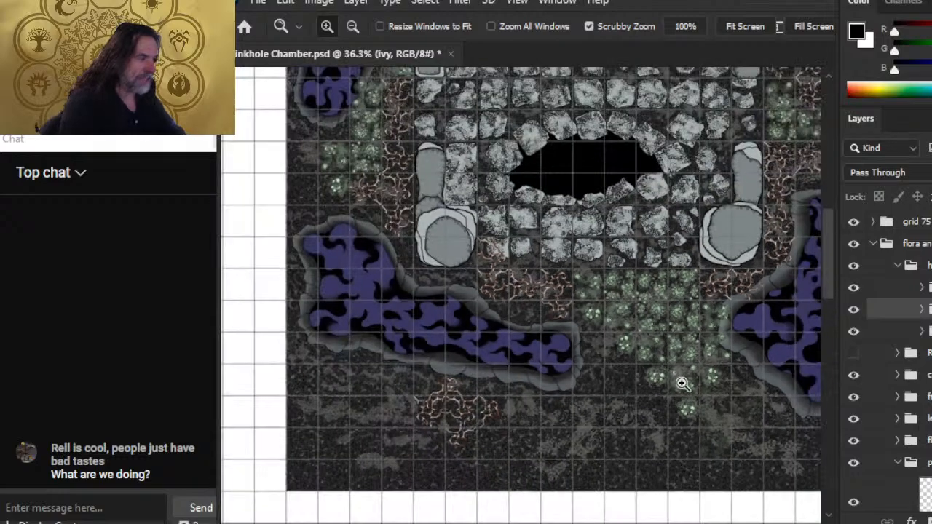
{"action": "left_click_drag", "start_coordinate": [629, 246], "coordinate": [574, 255]}
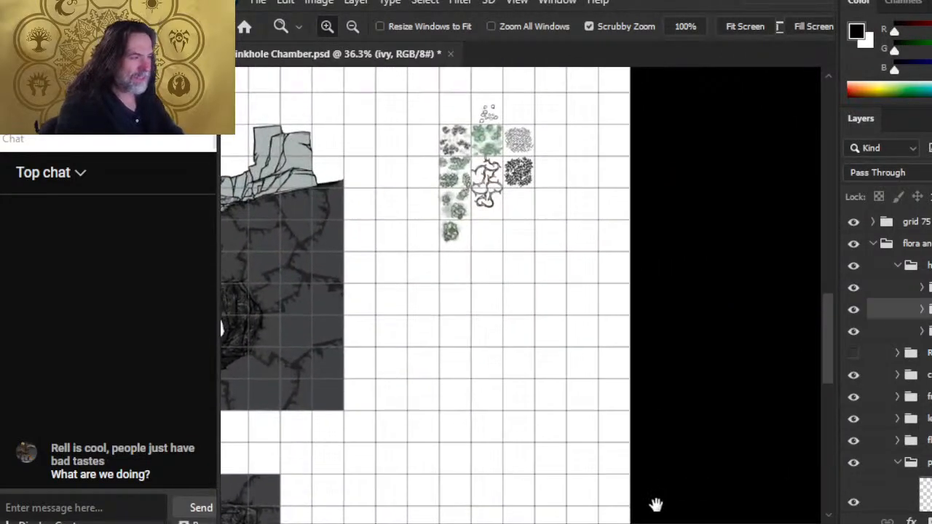
- Look over the terrain token samples and ruin side views, and examine the block of four green fungus tiles against the grid
{"action": "left_click_drag", "start_coordinate": [656, 504], "coordinate": [654, 523]}
{"action": "left_click_drag", "start_coordinate": [484, 164], "coordinate": [535, 168]}
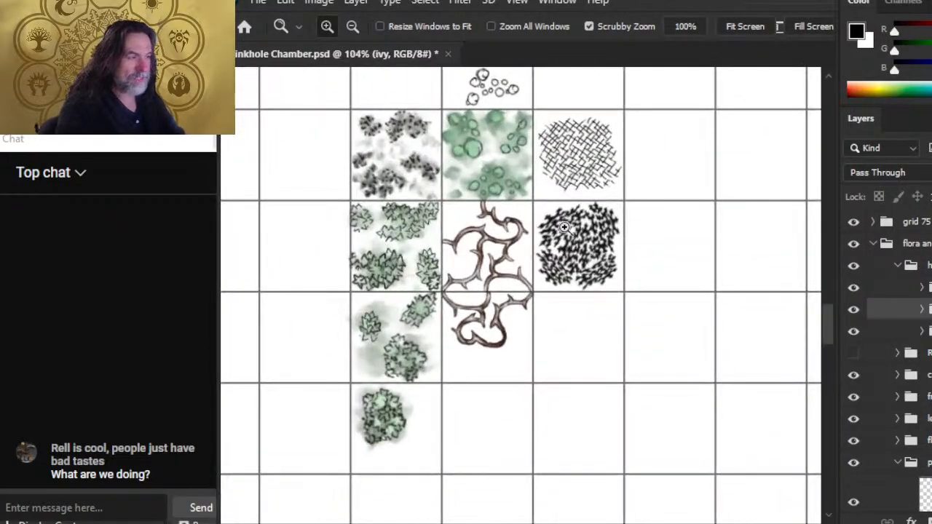
{"action": "left_click_drag", "start_coordinate": [496, 216], "coordinate": [739, 345]}
{"action": "left_click_drag", "start_coordinate": [522, 318], "coordinate": [764, 368]}
{"action": "left_click_drag", "start_coordinate": [294, 402], "coordinate": [682, 359]}
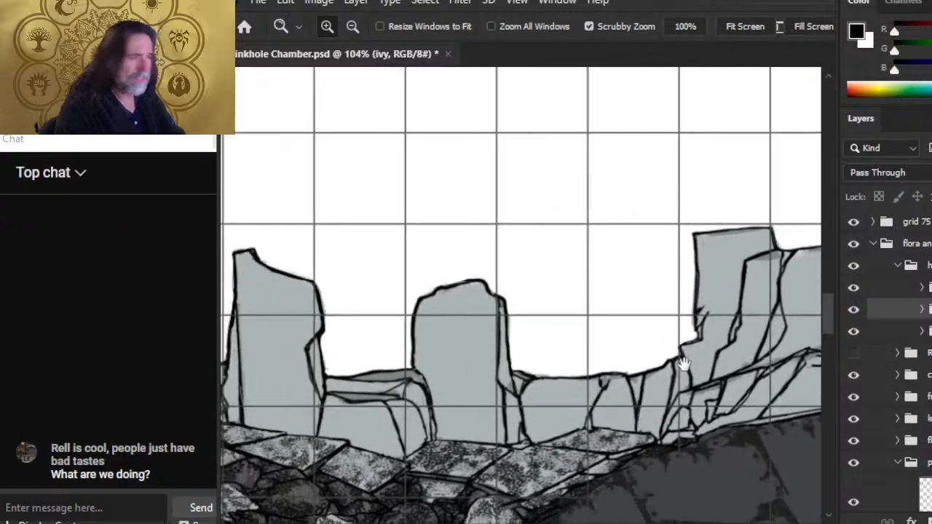
{"action": "left_click_drag", "start_coordinate": [495, 391], "coordinate": [682, 364]}
{"action": "left_click_drag", "start_coordinate": [397, 371], "coordinate": [703, 318]}
{"action": "left_click_drag", "start_coordinate": [517, 318], "coordinate": [732, 316]}
{"action": "left_click_drag", "start_coordinate": [427, 347], "coordinate": [702, 346]}
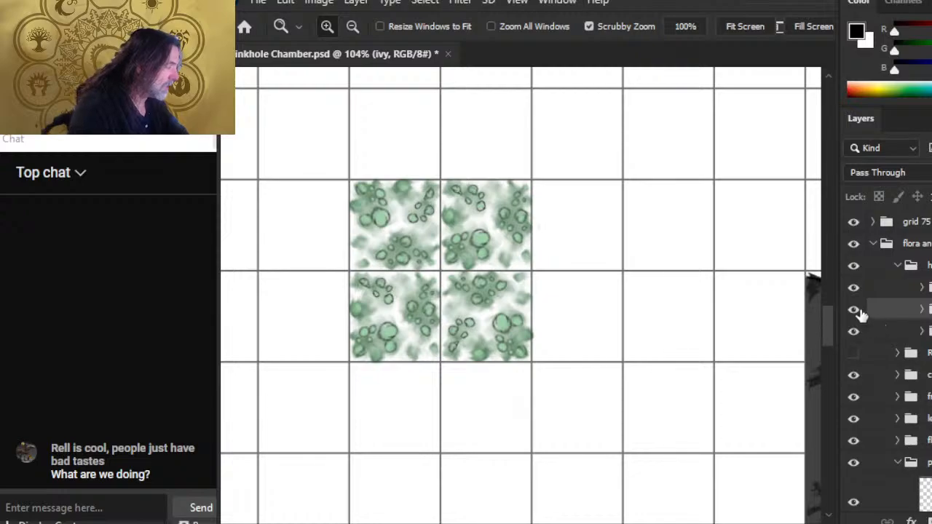
{"action": "left_click_drag", "start_coordinate": [420, 278], "coordinate": [485, 245]}
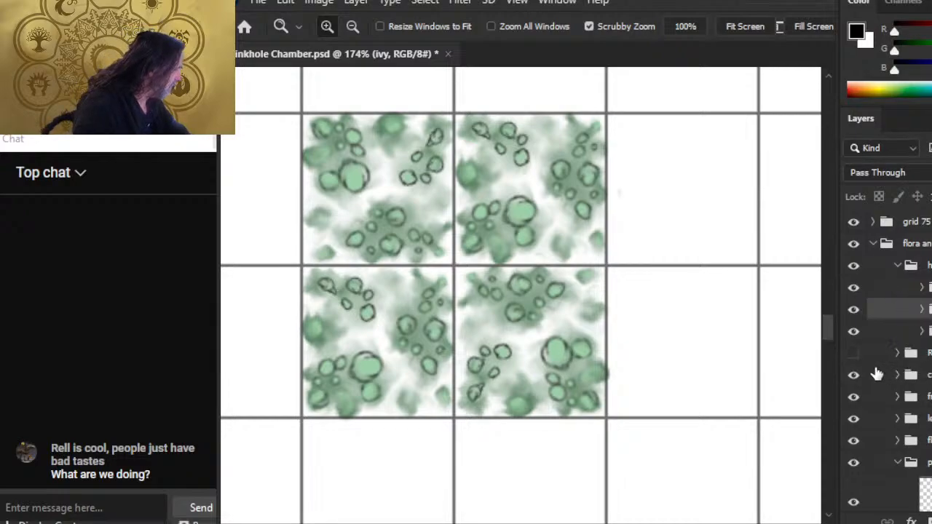
- Identify the placed green fungus tile layers by toggling their visibility, and delete all but the upper-left tile of the block
{"action": "left_click", "coordinate": [849, 293]}
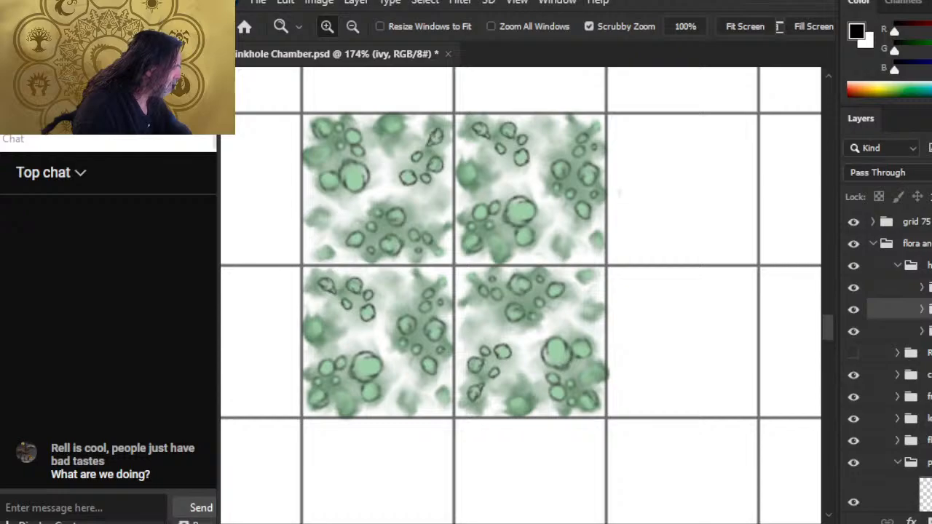
{"action": "scroll", "coordinate": [888, 360], "scroll_direction": "down", "scroll_amount": 10}
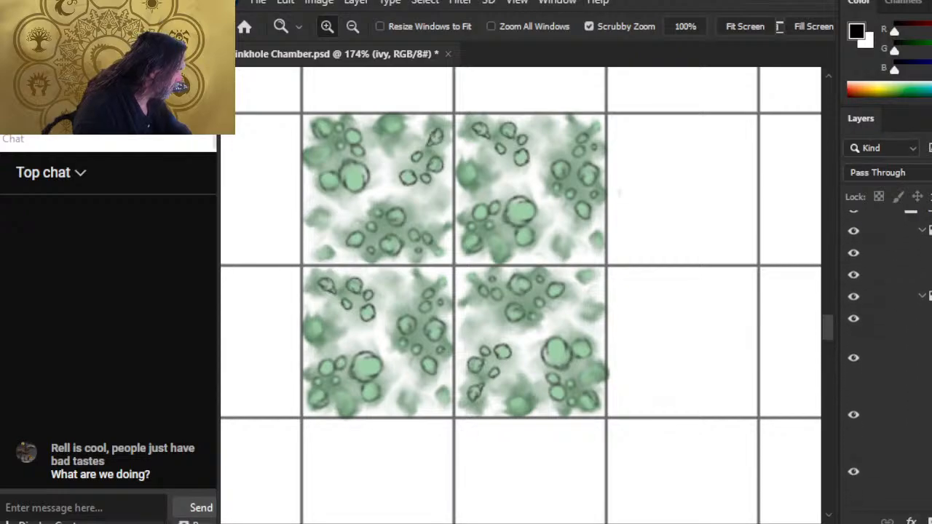
{"action": "scroll", "coordinate": [888, 360], "scroll_direction": "down", "scroll_amount": 2}
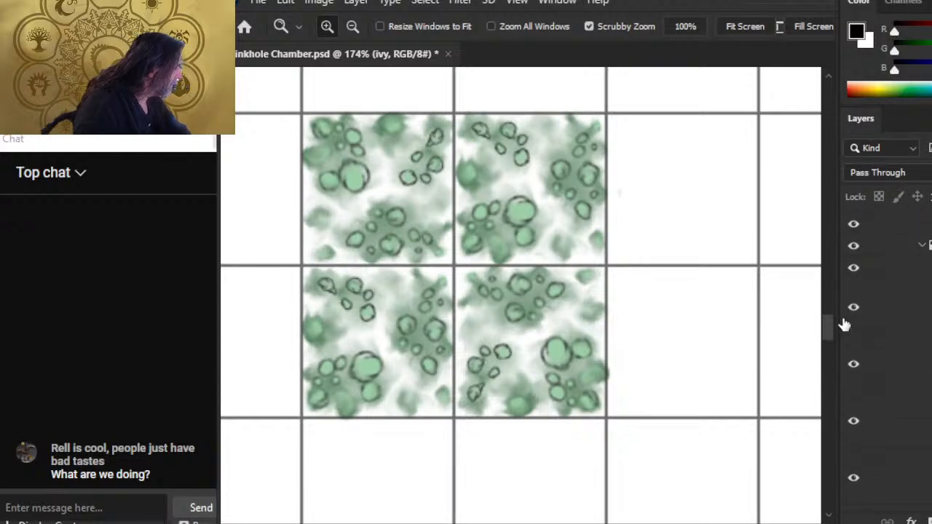
{"action": "left_click", "coordinate": [850, 268]}
{"action": "left_click", "coordinate": [850, 269]}
{"action": "left_click", "coordinate": [855, 308]}
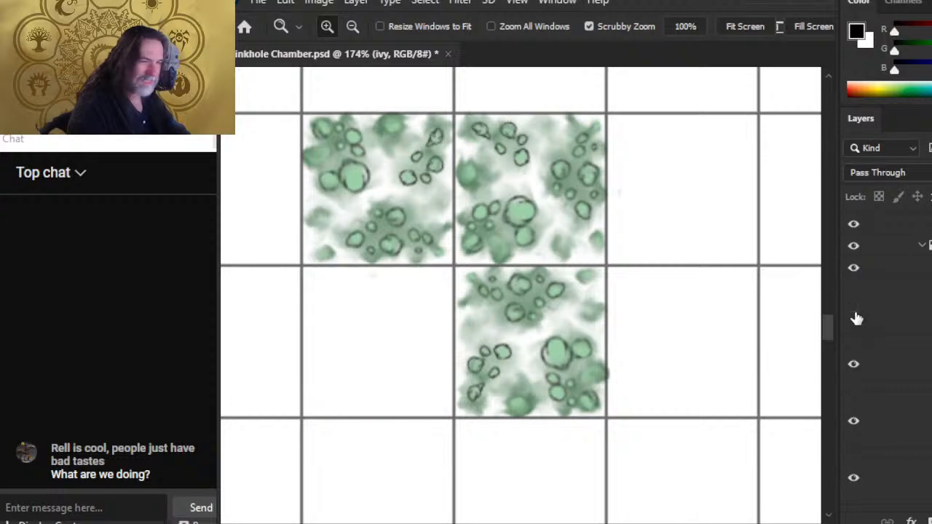
{"action": "left_click", "coordinate": [853, 308]}
{"action": "left_click", "coordinate": [890, 323]}
{"action": "key", "text": "Delete"}
{"action": "key", "text": "Delete"}
{"action": "key", "text": "Delete"}
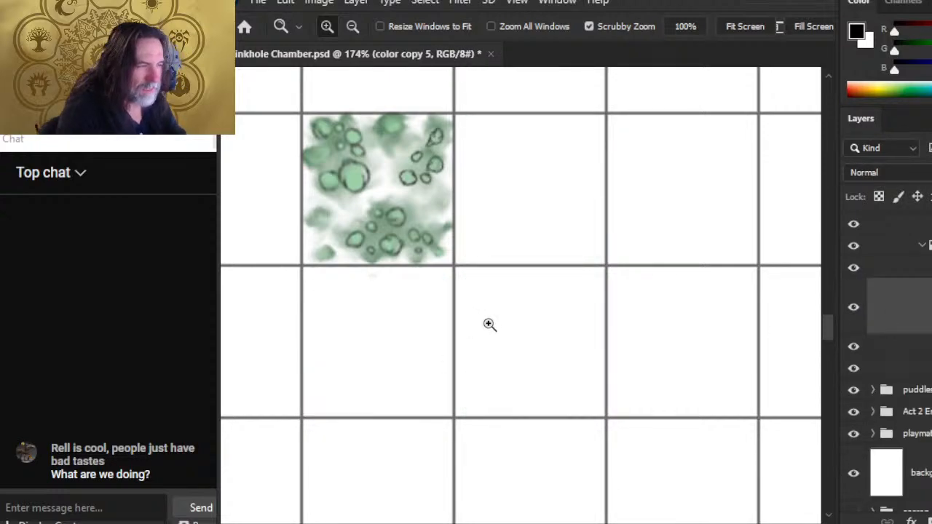
- Locate the original green fungus token among the terrain samples and check which group holds its colour by toggling the group's visibility
{"action": "left_click_drag", "start_coordinate": [446, 276], "coordinate": [423, 276]}
{"action": "left_click_drag", "start_coordinate": [717, 351], "coordinate": [470, 394]}
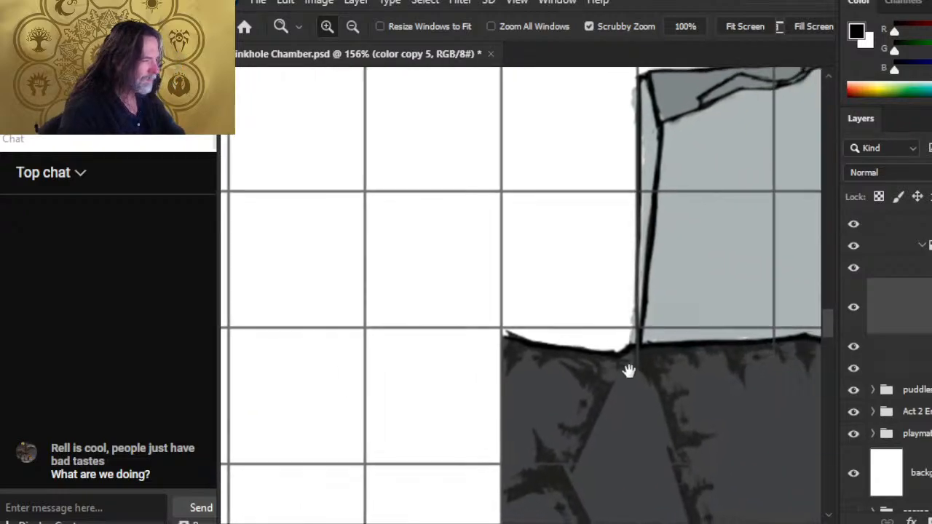
{"action": "left_click_drag", "start_coordinate": [695, 380], "coordinate": [514, 351]}
{"action": "left_click_drag", "start_coordinate": [714, 356], "coordinate": [537, 380]}
{"action": "left_click_drag", "start_coordinate": [682, 286], "coordinate": [605, 441]}
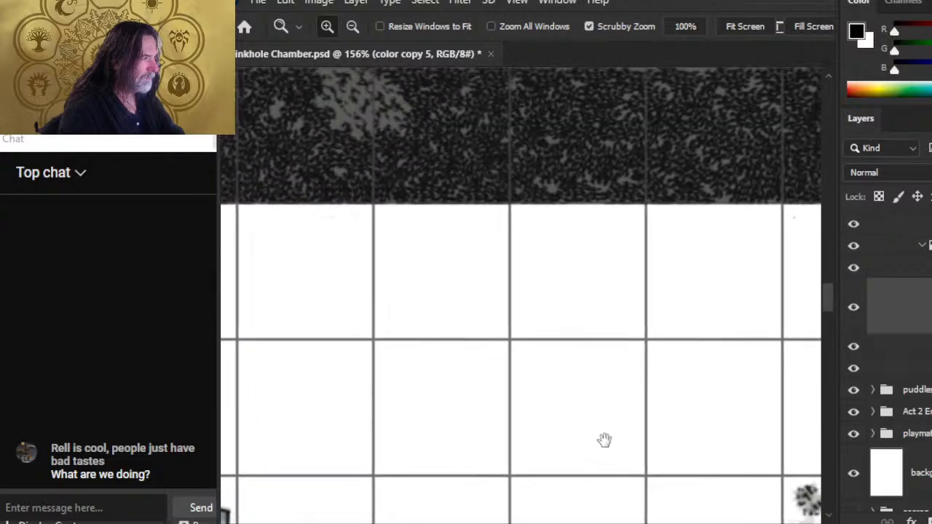
{"action": "left_click_drag", "start_coordinate": [655, 502], "coordinate": [408, 129]}
{"action": "left_click_drag", "start_coordinate": [721, 309], "coordinate": [585, 463]}
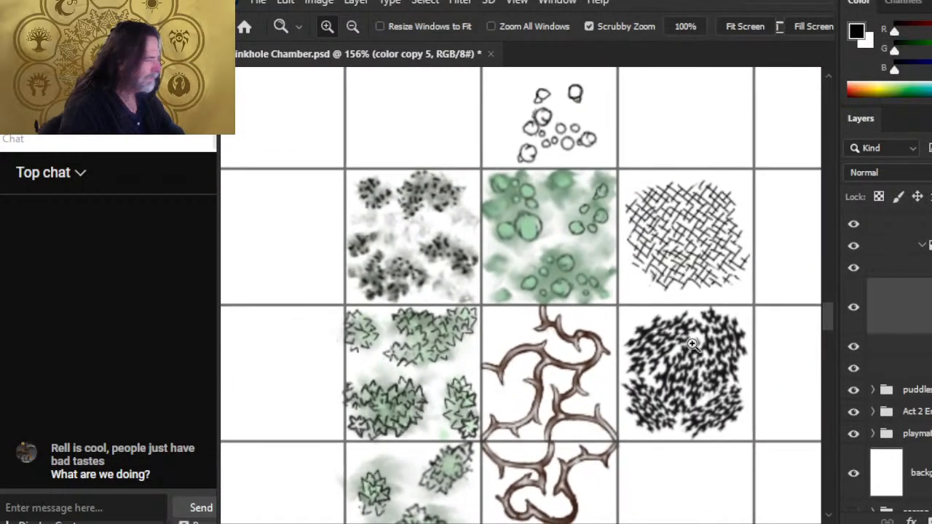
{"action": "left_click", "coordinate": [853, 347]}
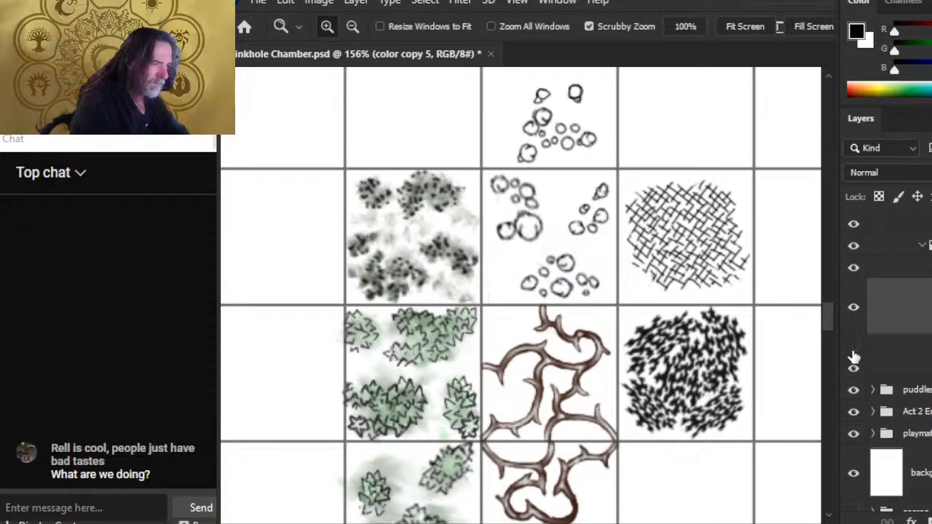
{"action": "left_click", "coordinate": [853, 348]}
- Touch up the green colouring at the sample fungus token's lower-right corner on Layer 282 with the Eraser and Smudge tools
{"action": "left_click", "coordinate": [892, 346]}
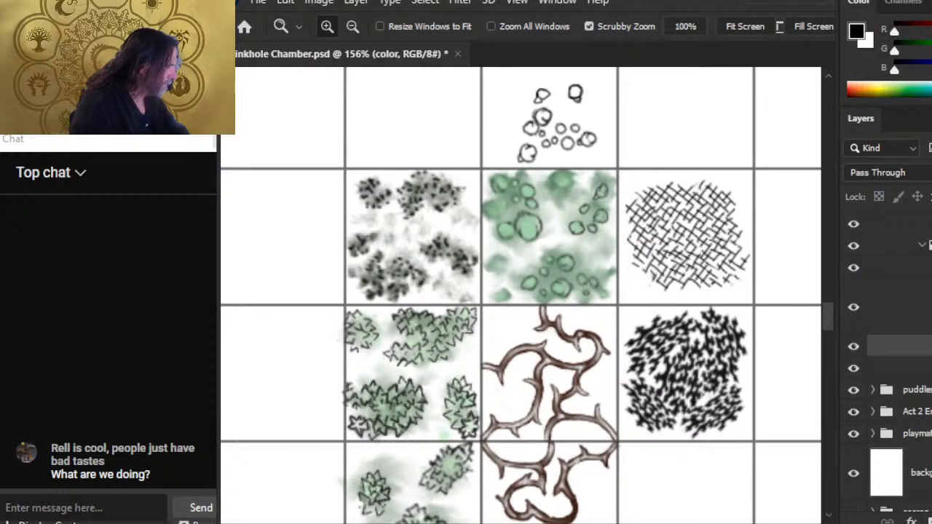
{"action": "key", "text": "ctrl+shift+alt+n"}
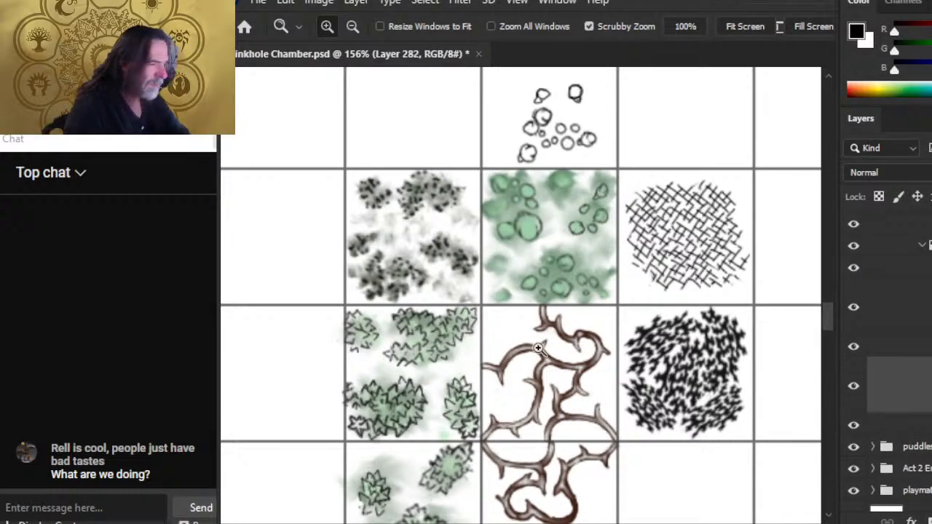
{"action": "key", "text": "e"}
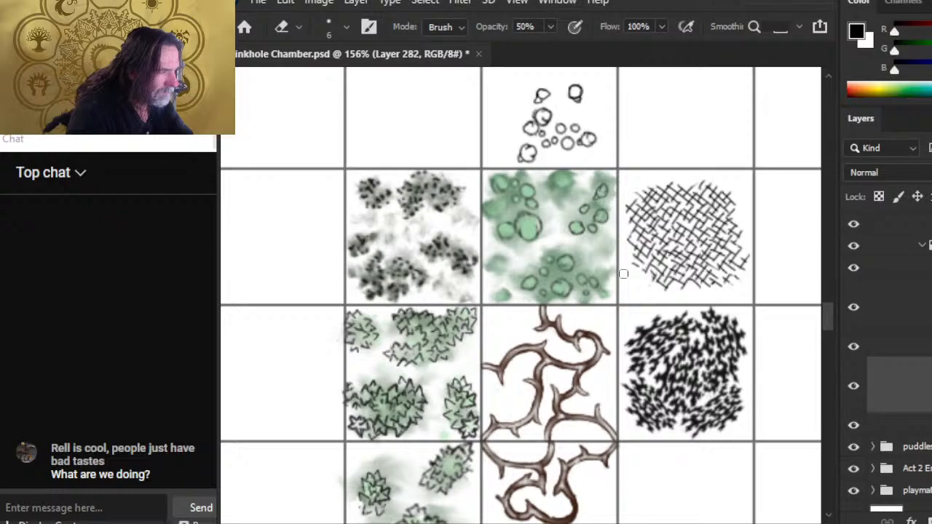
{"action": "key", "text": "r"}
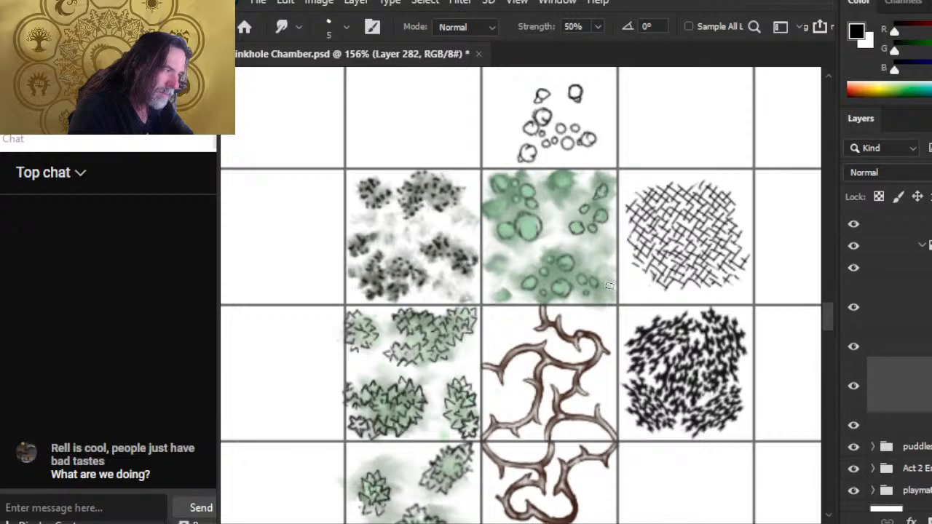
{"action": "key", "text": "e"}
{"action": "key", "text": "r"}
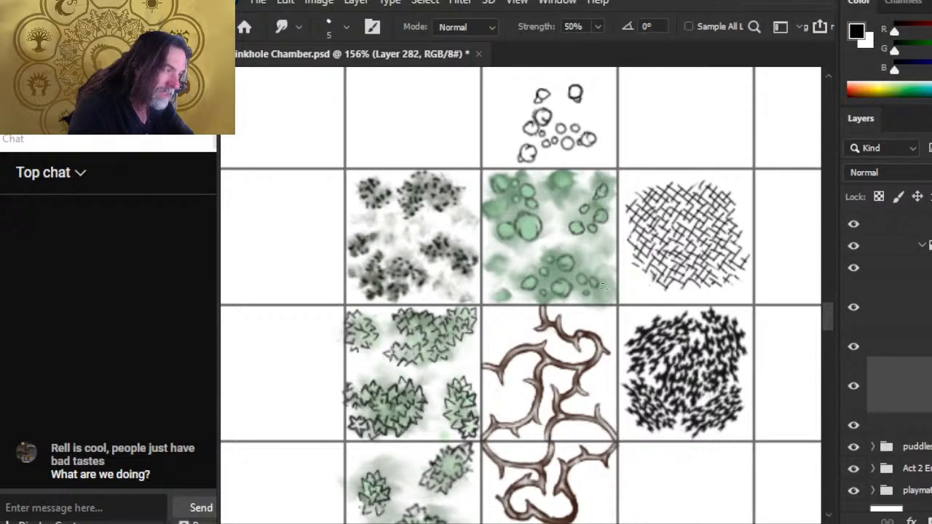
{"action": "key", "text": "ctrl+space"}
{"action": "left_click_drag", "start_coordinate": [605, 307], "coordinate": [652, 295]}
{"action": "key", "text": "e"}
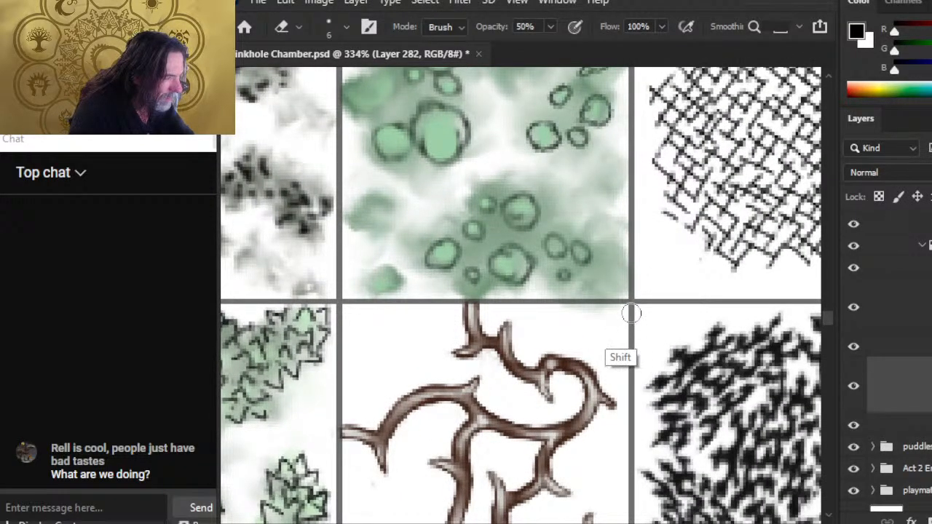
{"action": "key", "text": "ctrl+space"}
{"action": "left_click_drag", "start_coordinate": [635, 393], "coordinate": [594, 359]}
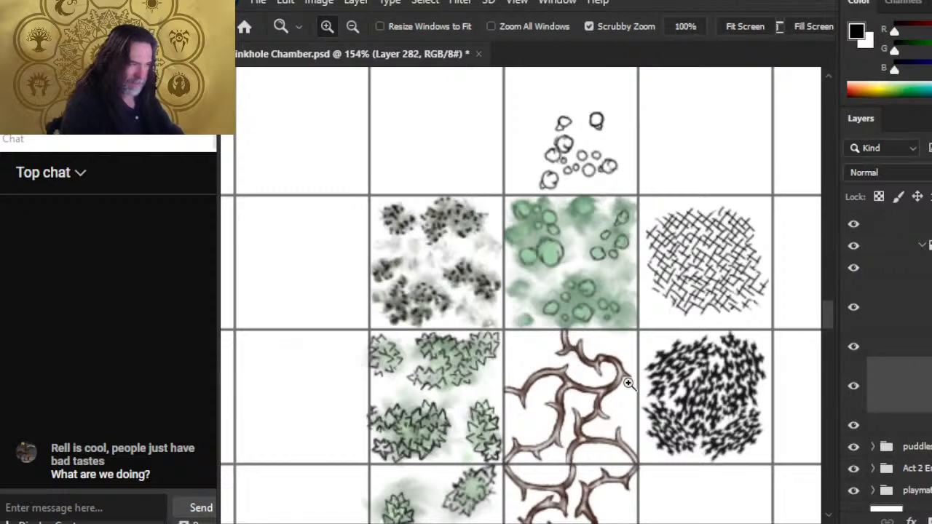
{"action": "left_click_drag", "start_coordinate": [571, 326], "coordinate": [636, 355]}
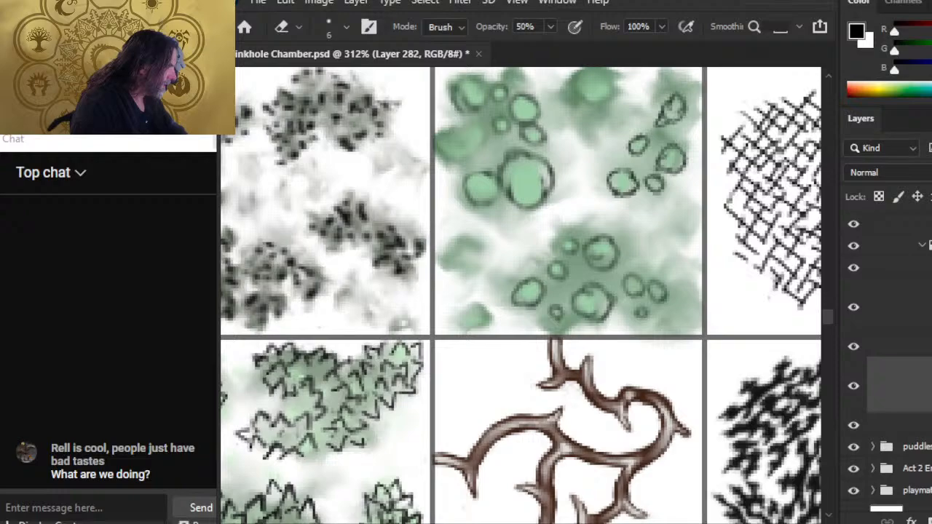
- Collapse the fungus sample's color group and duplicate it with the group directly below it within Sinkhole Chamber.psd
{"action": "scroll", "coordinate": [888, 364], "scroll_direction": "down", "scroll_amount": 2}
{"action": "scroll", "coordinate": [888, 364], "scroll_direction": "up", "scroll_amount": 2}
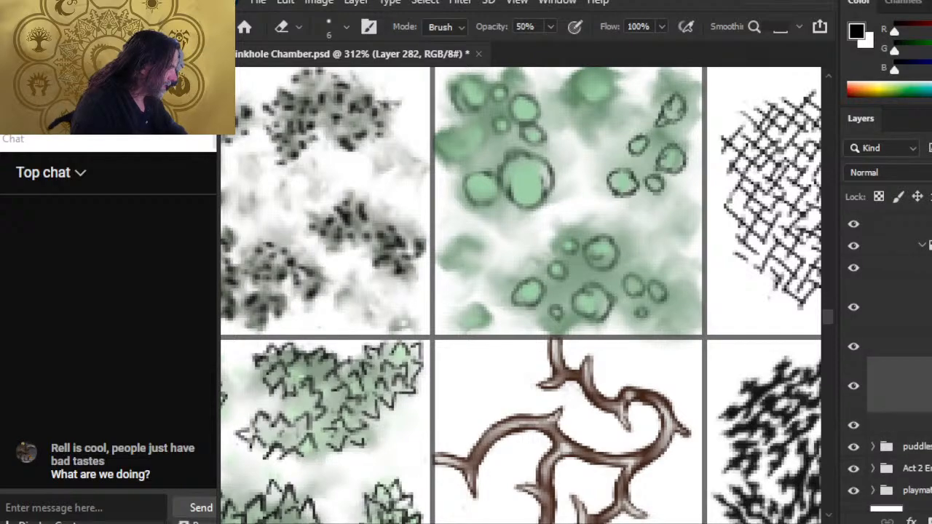
{"action": "left_click", "coordinate": [909, 346]}
{"action": "left_click", "coordinate": [930, 346]}
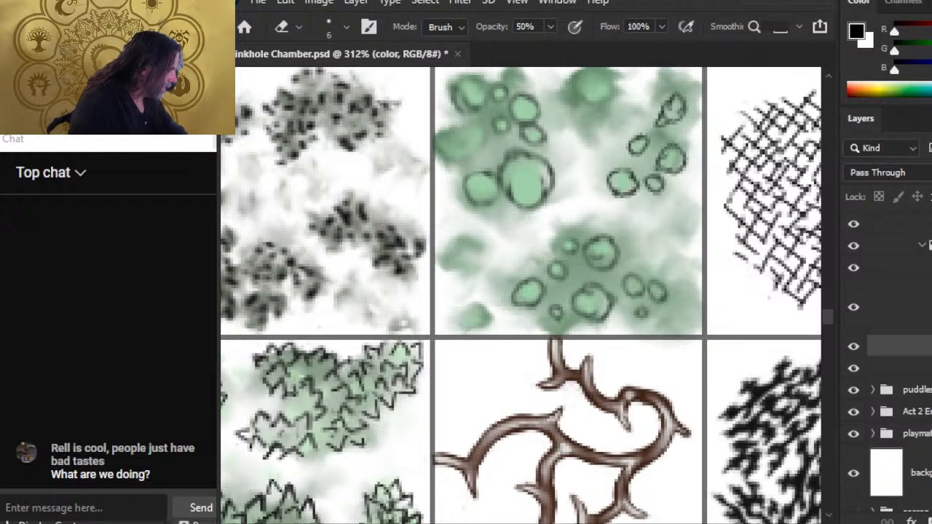
{"action": "left_click", "coordinate": [910, 368], "text": "shift"}
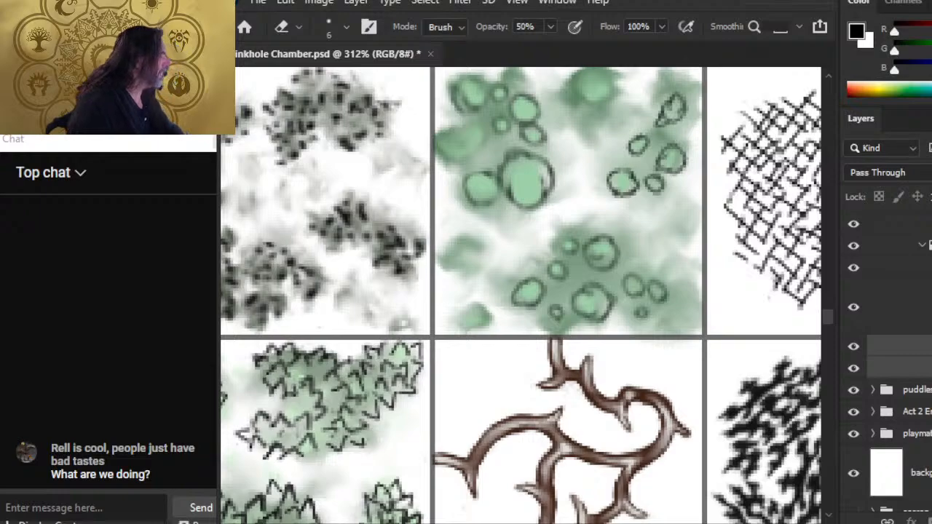
{"action": "left_click", "coordinate": [928, 327]}
{"action": "left_click", "coordinate": [920, 351]}
{"action": "left_click", "coordinate": [922, 364], "text": "shift"}
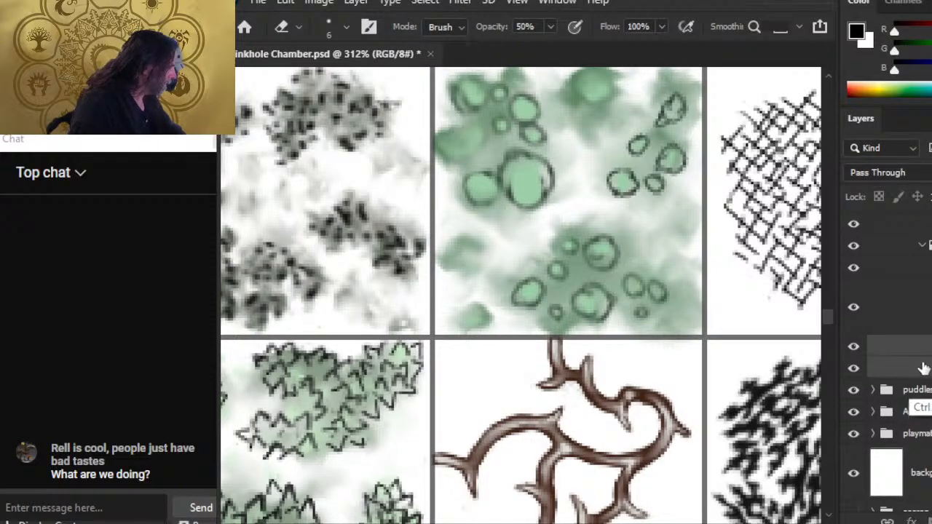
{"action": "right_click", "coordinate": [918, 345]}
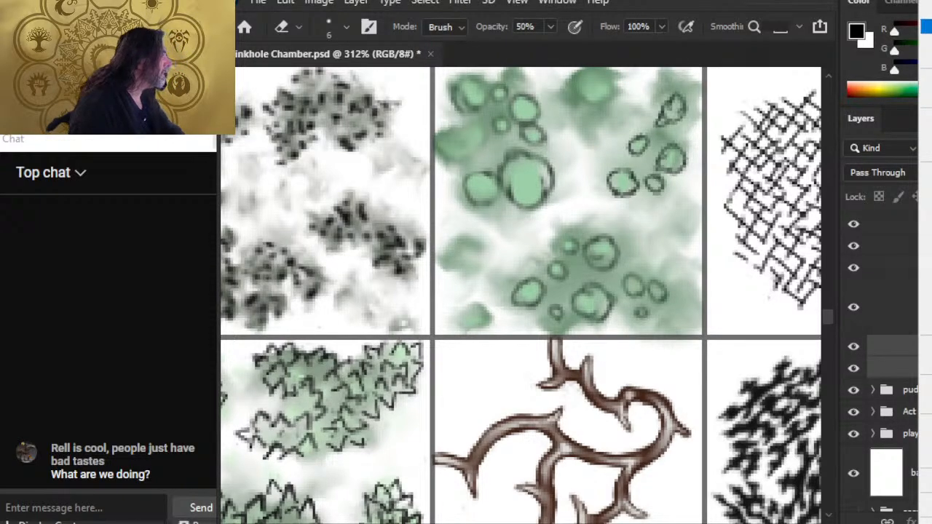
{"action": "left_click", "coordinate": [926, 9]}
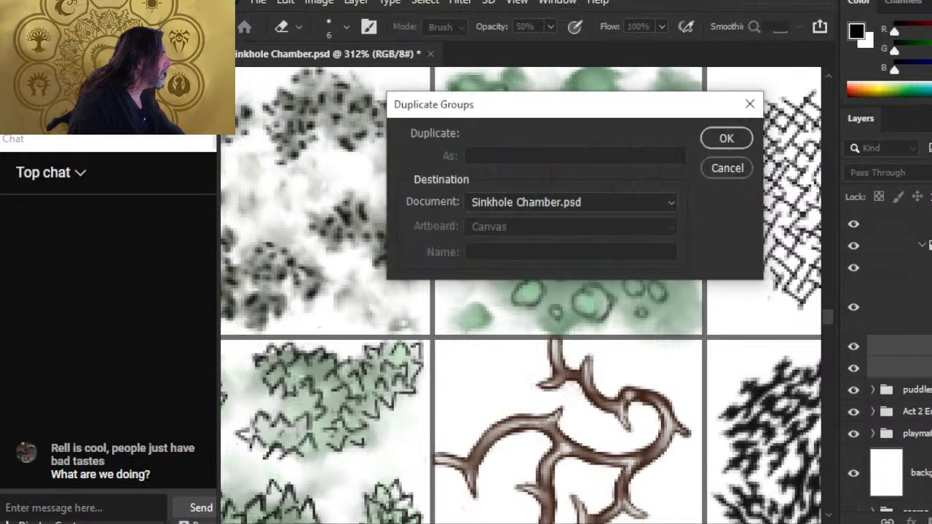
{"action": "left_click", "coordinate": [722, 140]}
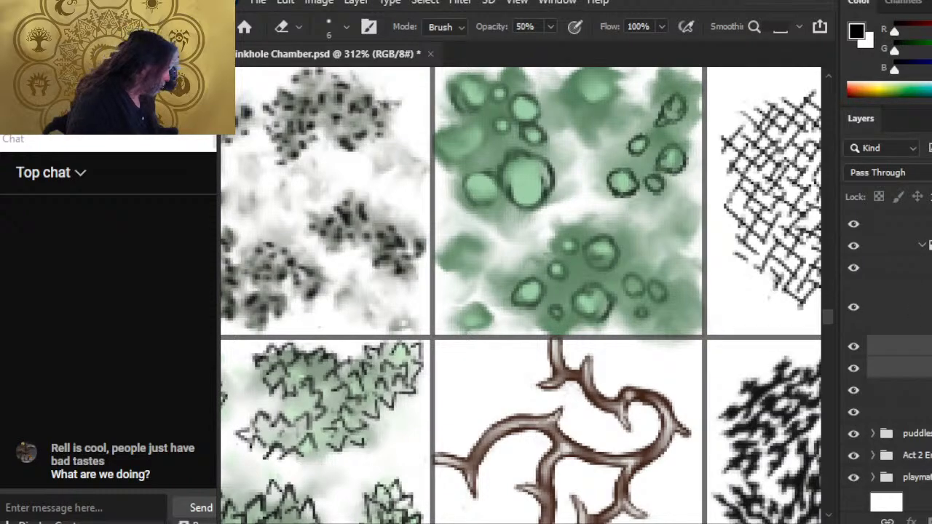
- Merge the duplicated fungus groups into one layer, place it among the tile layers above, and delete the last old fungus tile
{"action": "key", "text": "ctrl+e"}
{"action": "left_click_drag", "start_coordinate": [903, 363], "coordinate": [902, 279]}
{"action": "left_click", "coordinate": [903, 363]}
{"action": "key", "text": "Delete"}
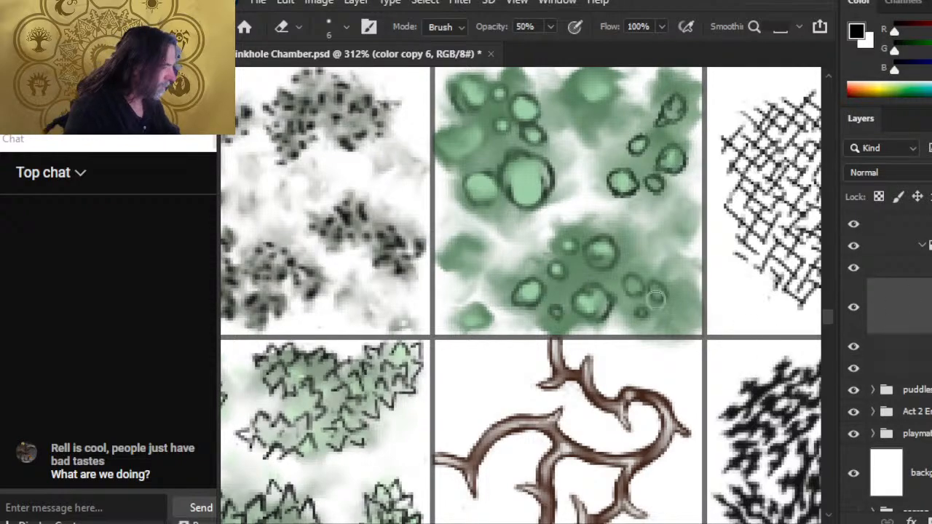
- Move the merged fungus tile away from the samples into the empty grid square two squares below the small shrub token
{"action": "key", "text": "z"}
{"action": "mouse_move", "coordinate": [644, 317]}
{"action": "left_mouse_down"}
{"action": "mouse_move", "coordinate": [490, 349]}
{"action": "mouse_move", "coordinate": [501, 239]}
{"action": "mouse_move", "coordinate": [451, 251]}
{"action": "left_mouse_up"}
{"action": "key", "text": "v"}
{"action": "left_click_drag", "start_coordinate": [726, 250], "coordinate": [705, 334]}
{"action": "left_click_drag", "start_coordinate": [471, 415], "coordinate": [447, 374]}
{"action": "key", "text": "z"}
{"action": "left_click_drag", "start_coordinate": [609, 298], "coordinate": [685, 300]}
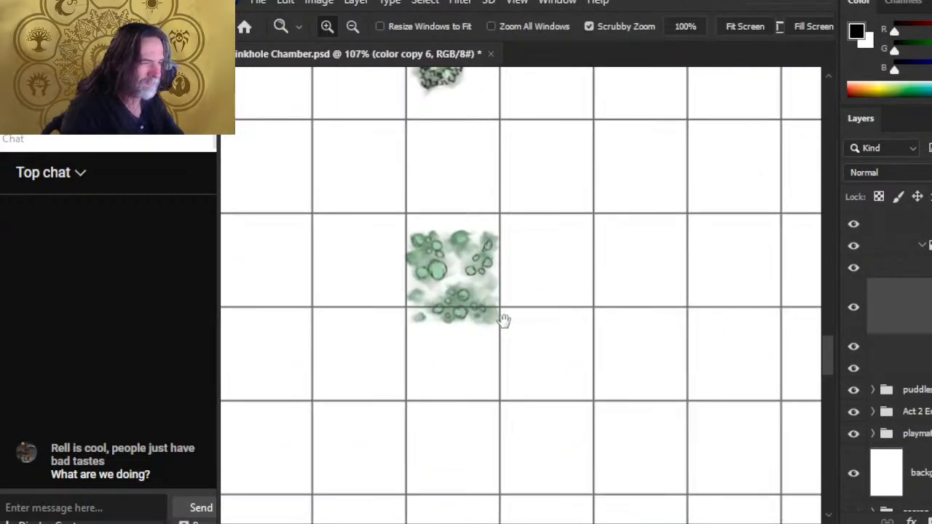
{"action": "left_click_drag", "start_coordinate": [501, 318], "coordinate": [597, 358]}
{"action": "key", "text": "v"}
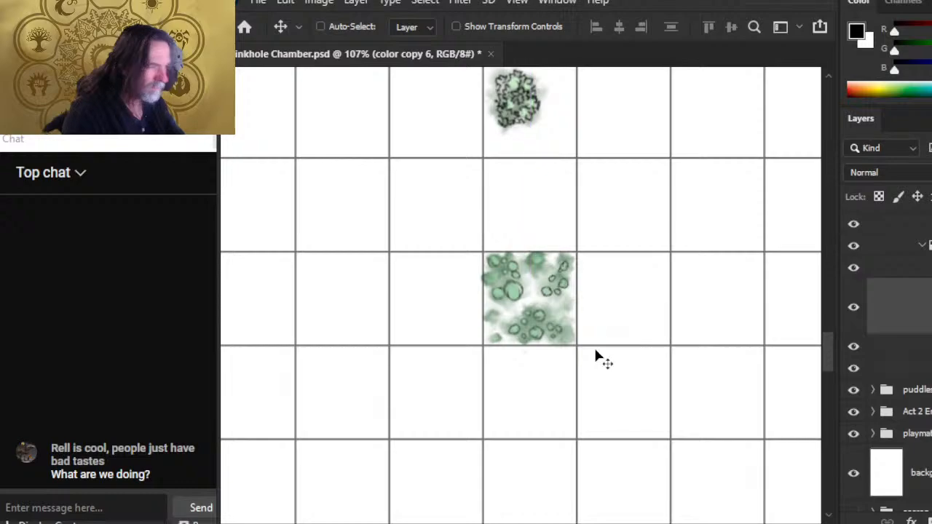
- Lasso the fungus tile, copy it to a new layer, and place the copy in the adjacent grid square to its left
{"action": "key", "text": "l"}
{"action": "mouse_move", "coordinate": [613, 234]}
{"action": "left_mouse_down"}
{"action": "mouse_move", "coordinate": [609, 218]}
{"action": "mouse_move", "coordinate": [613, 227]}
{"action": "left_mouse_up"}
{"action": "key", "text": "ctrl+j"}
{"action": "key", "text": "v"}
{"action": "left_click_drag", "start_coordinate": [607, 354], "coordinate": [574, 321]}
- Rotate the copied fungus tile by -90 degrees and fit it to its grid square
{"action": "key", "text": "l"}
{"action": "right_click", "coordinate": [575, 286]}
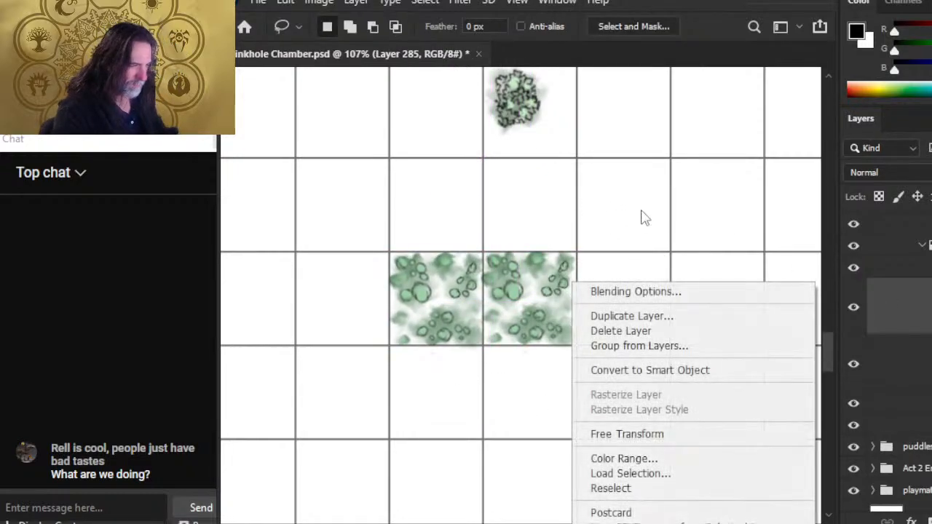
{"action": "left_click", "coordinate": [671, 434]}
{"action": "left_click_drag", "start_coordinate": [587, 442], "coordinate": [590, 192]}
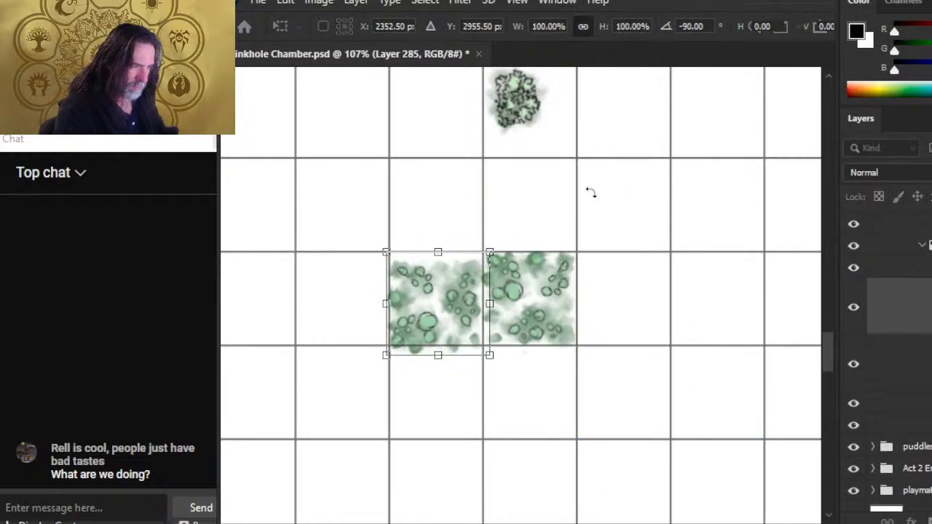
{"action": "key", "text": "Return"}
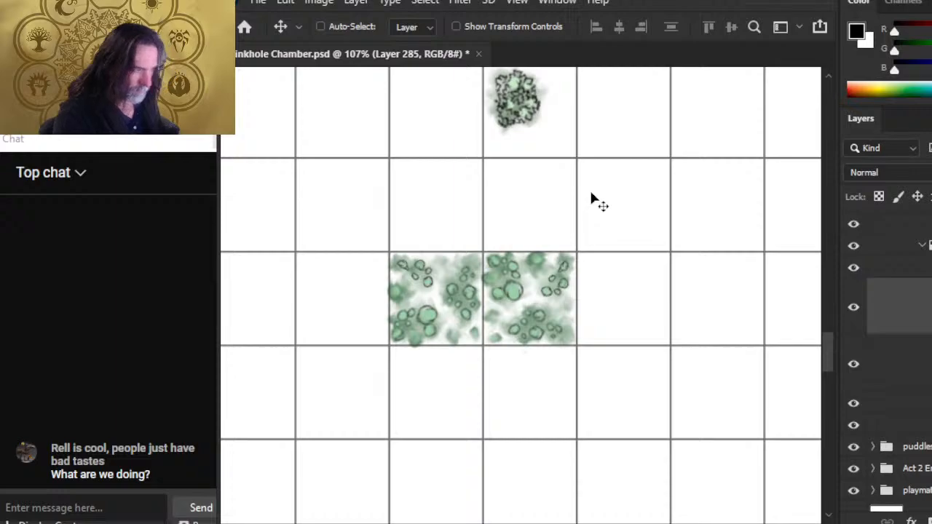
- Paste another fungus tile and place it in the grid square below the rotated copy
{"action": "scroll", "coordinate": [591, 198], "scroll_direction": "down", "scroll_amount": 3}
{"action": "key", "text": "ctrl"}
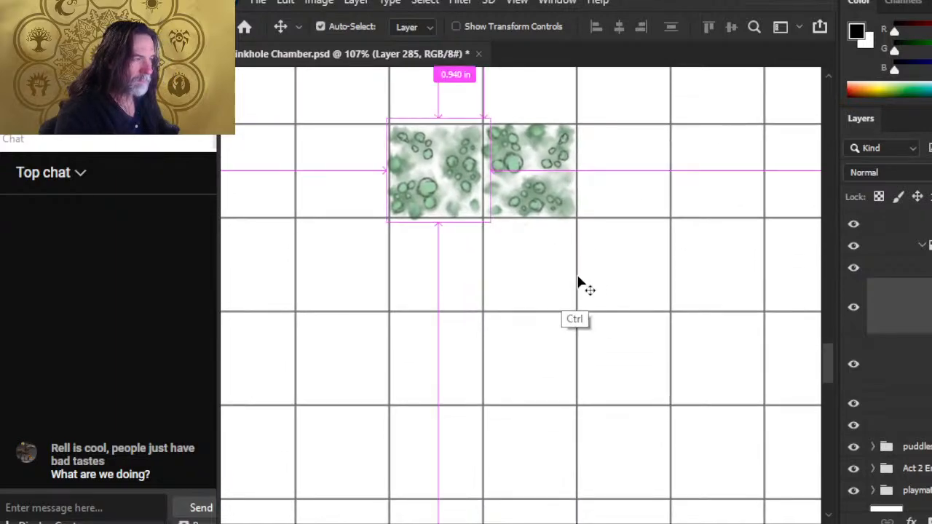
{"action": "key", "text": "ctrl+v"}
{"action": "left_click_drag", "start_coordinate": [621, 322], "coordinate": [532, 289]}
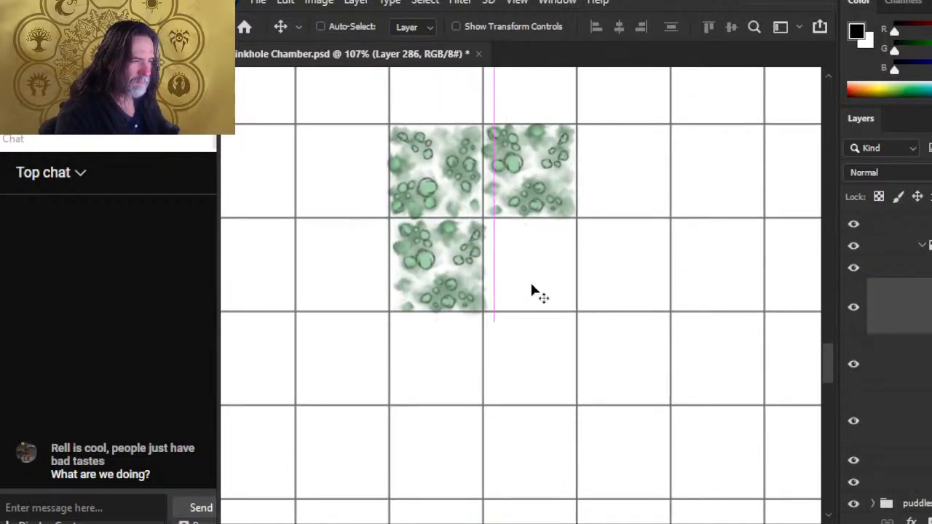
- Rotate the newly pasted fungus tile in the lower row by 180 degrees with Free Transform
{"action": "right_click", "coordinate": [533, 227]}
{"action": "left_click", "coordinate": [641, 386]}
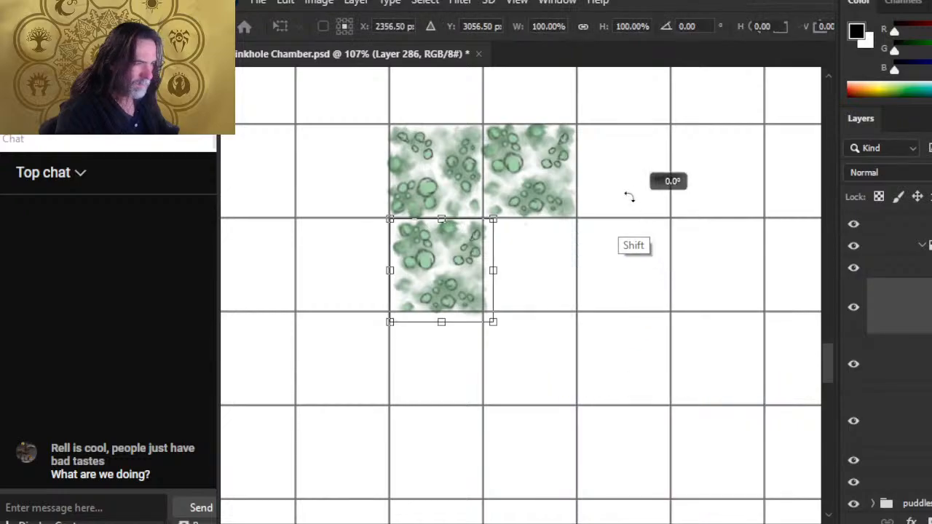
{"action": "left_click_drag", "start_coordinate": [629, 197], "coordinate": [377, 281]}
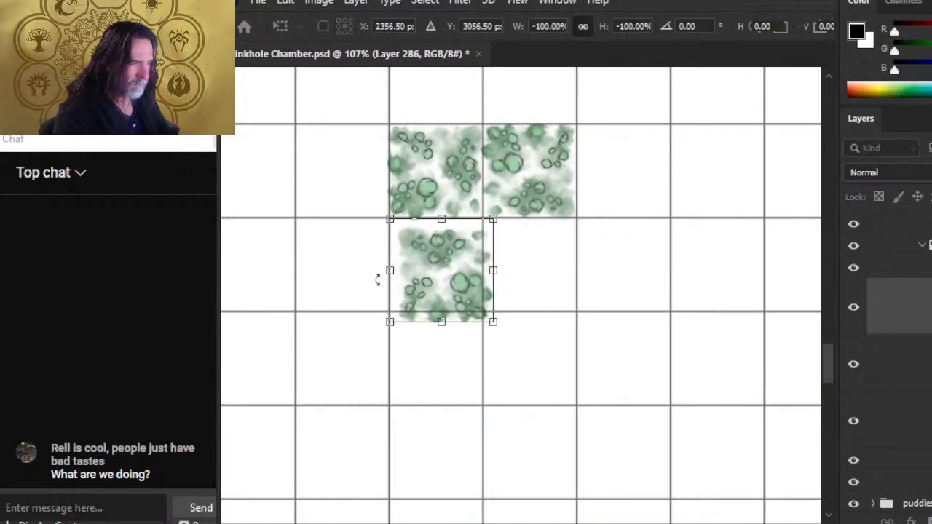
{"action": "key", "text": "Return"}
{"action": "key", "text": "v"}
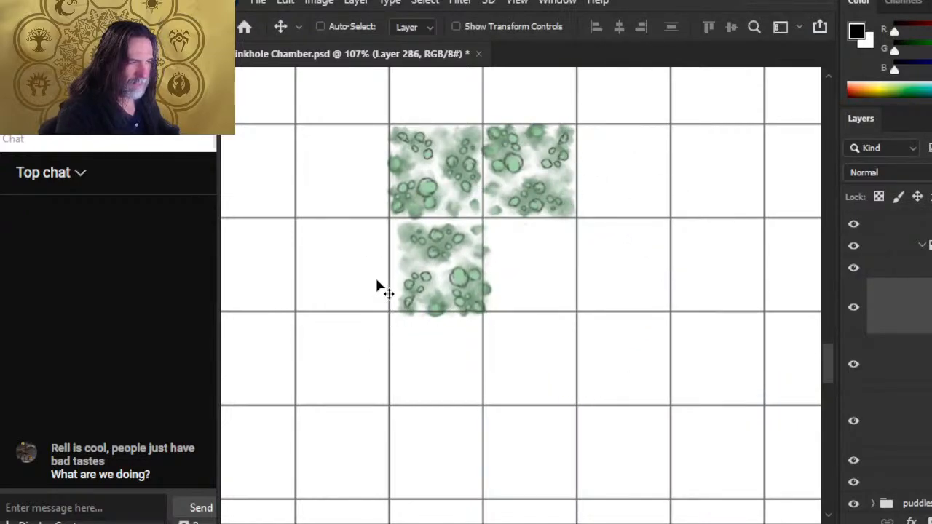
- Nudge the rotated fungus tile left and up until it fits its lower grid square
{"action": "key", "text": "Left"}
{"action": "key", "text": "Left"}
{"action": "key", "text": "Left"}
{"action": "key", "text": "Left"}
{"action": "key", "text": "Left"}
{"action": "key", "text": "Left"}
{"action": "key", "text": "Left"}
{"action": "key", "text": "Up"}
{"action": "key", "text": "Up"}
{"action": "key", "text": "Up"}
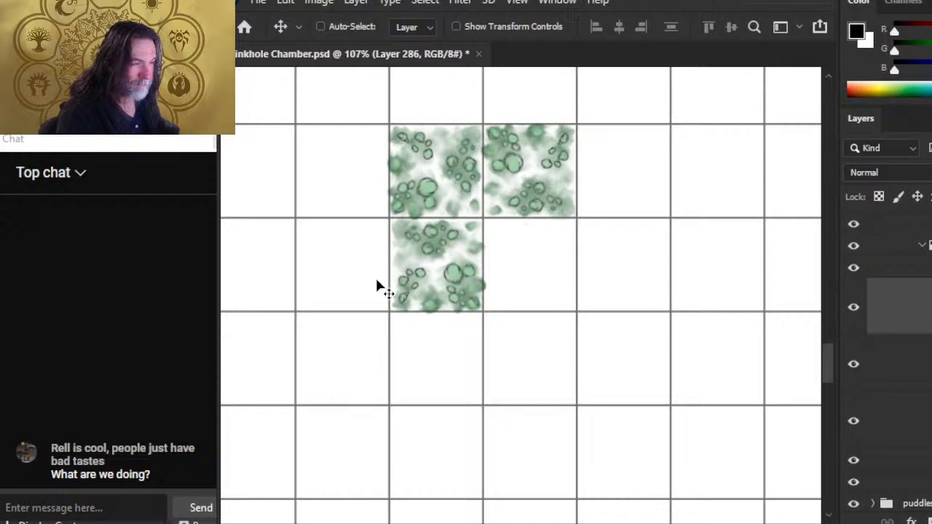
{"action": "key", "text": "Left"}
{"action": "key", "text": "Left"}
{"action": "key", "text": "Left"}
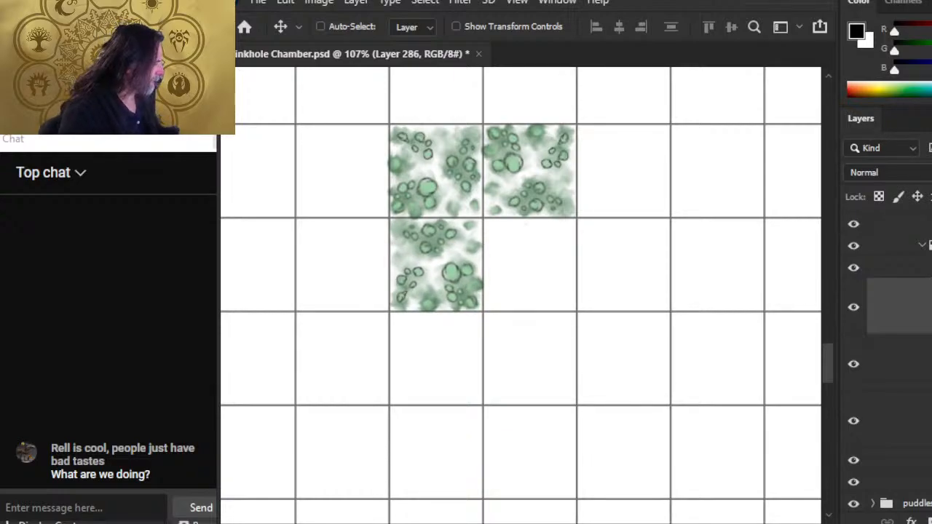
- Add another copy of the fungus tile and place it in the empty grid square completing the two-by-two block
{"action": "left_click", "coordinate": [928, 419]}
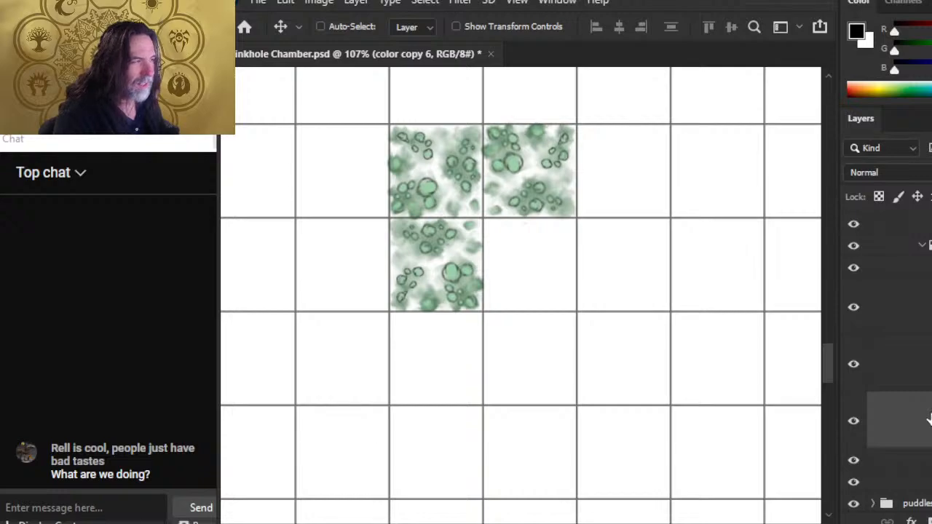
{"action": "left_click", "coordinate": [927, 306]}
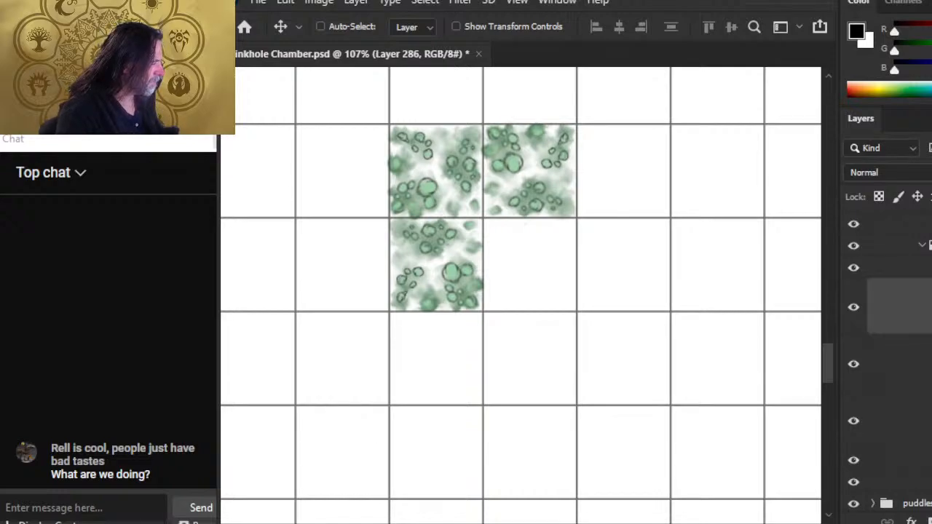
{"action": "left_click", "coordinate": [927, 363]}
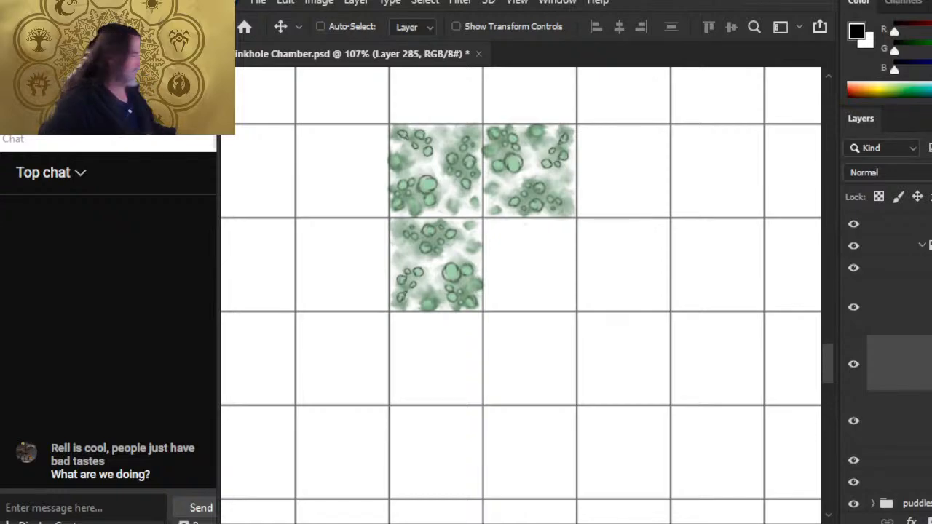
{"action": "left_click", "coordinate": [926, 420]}
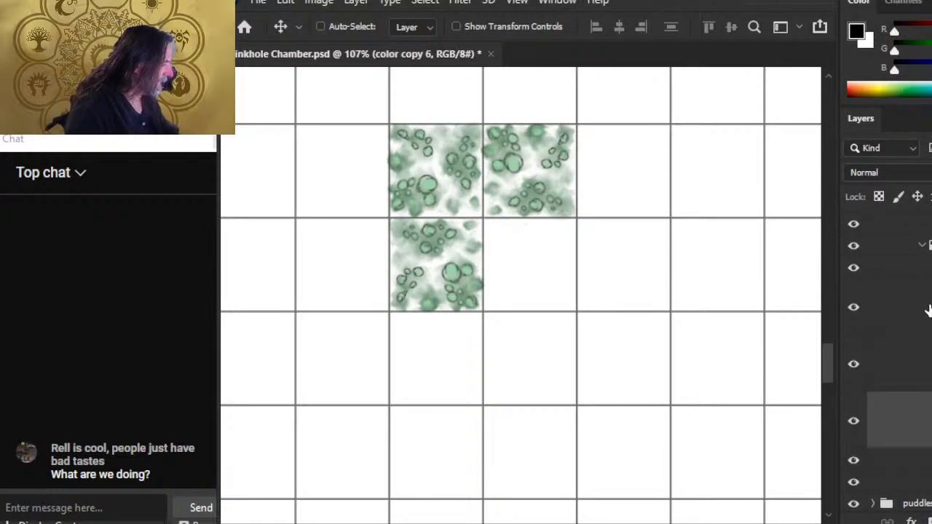
{"action": "left_click", "coordinate": [926, 306]}
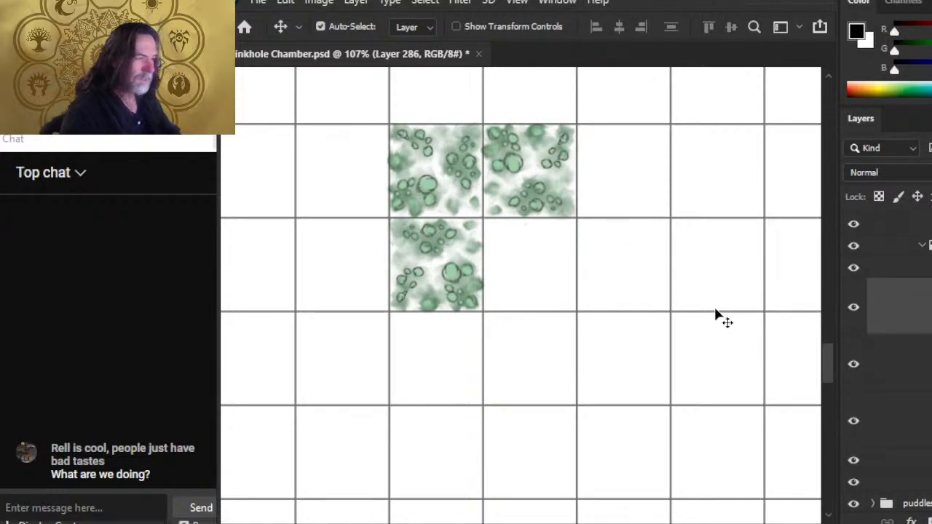
{"action": "left_click_drag", "start_coordinate": [716, 318], "coordinate": [648, 307]}
- Rotate the fourth fungus tile 90 degrees clockwise with Free Transform, keeping it in its grid square
{"action": "right_click", "coordinate": [615, 243]}
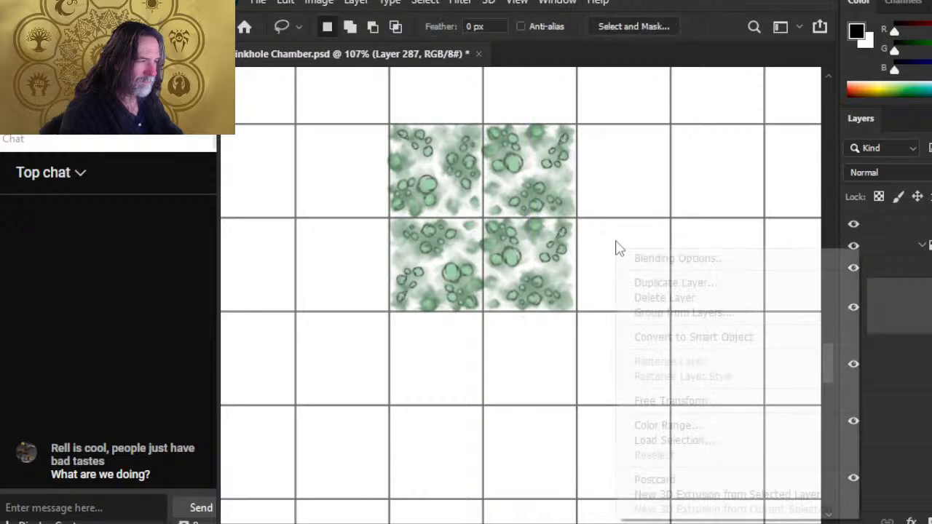
{"action": "left_click", "coordinate": [713, 401]}
{"action": "mouse_move", "coordinate": [684, 383]}
{"action": "left_mouse_down"}
{"action": "mouse_move", "coordinate": [711, 295]}
{"action": "mouse_move", "coordinate": [692, 393]}
{"action": "mouse_move", "coordinate": [663, 410]}
{"action": "left_mouse_up"}
{"action": "key", "text": "Return"}
{"action": "key", "text": "l"}
{"action": "key", "text": "v"}
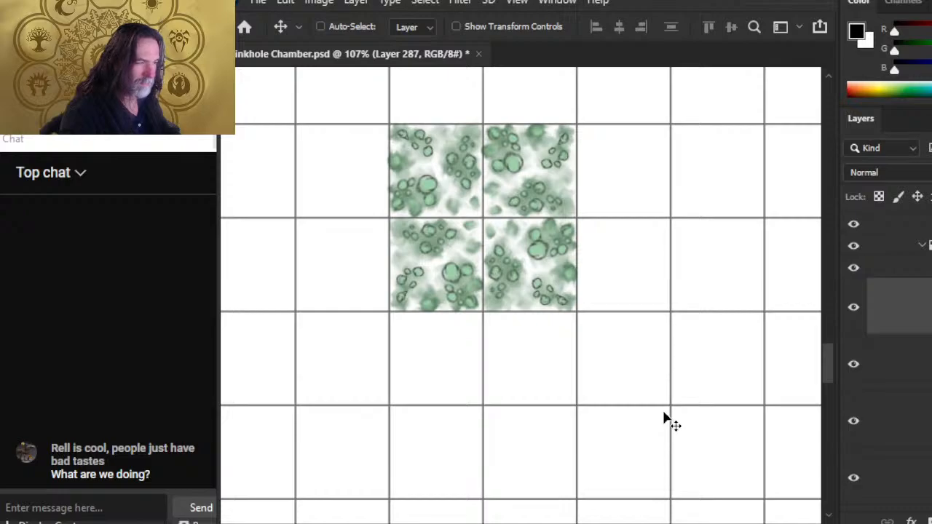
- Examine the two-by-two fungus block at several zoom levels and toggle the fourth tile's visibility for comparison
{"action": "key", "text": "z"}
{"action": "left_click_drag", "start_coordinate": [706, 295], "coordinate": [599, 320]}
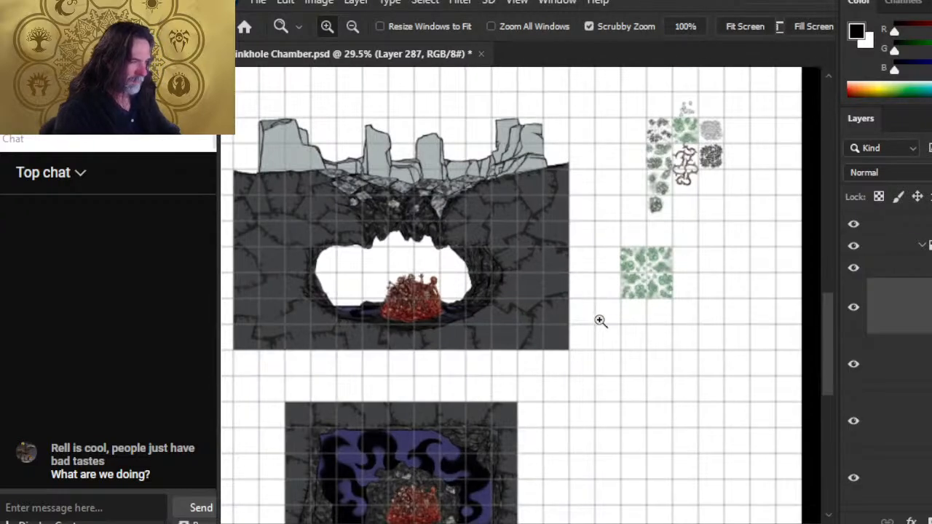
{"action": "left_click_drag", "start_coordinate": [713, 291], "coordinate": [751, 345]}
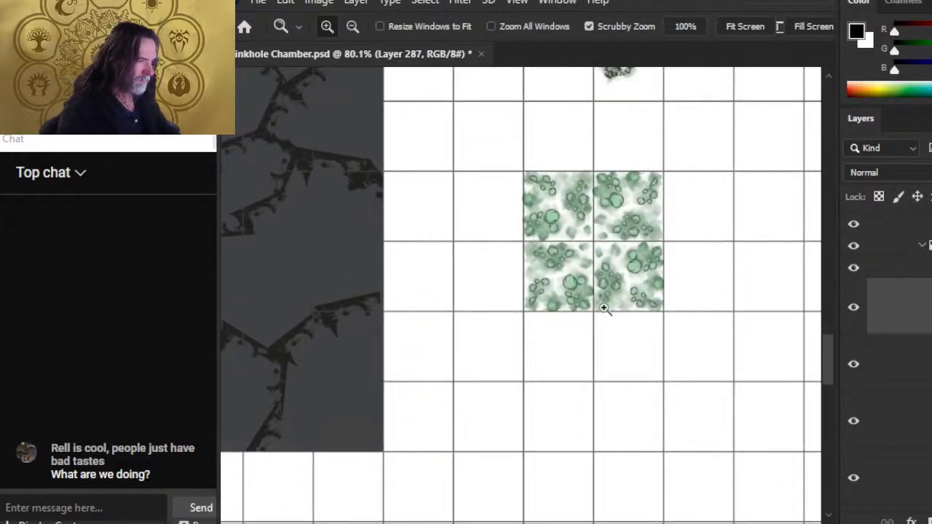
{"action": "left_click_drag", "start_coordinate": [624, 225], "coordinate": [674, 275]}
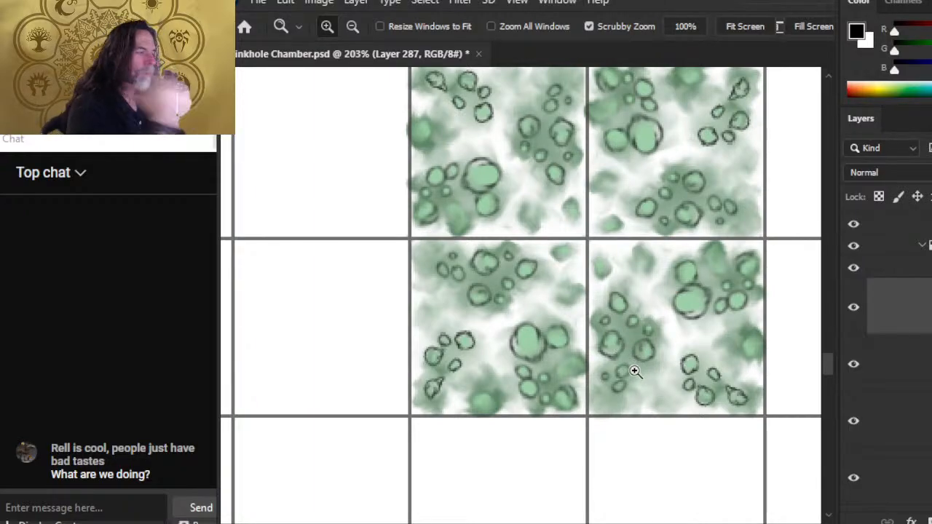
{"action": "left_click_drag", "start_coordinate": [656, 323], "coordinate": [571, 318]}
{"action": "left_click", "coordinate": [853, 308]}
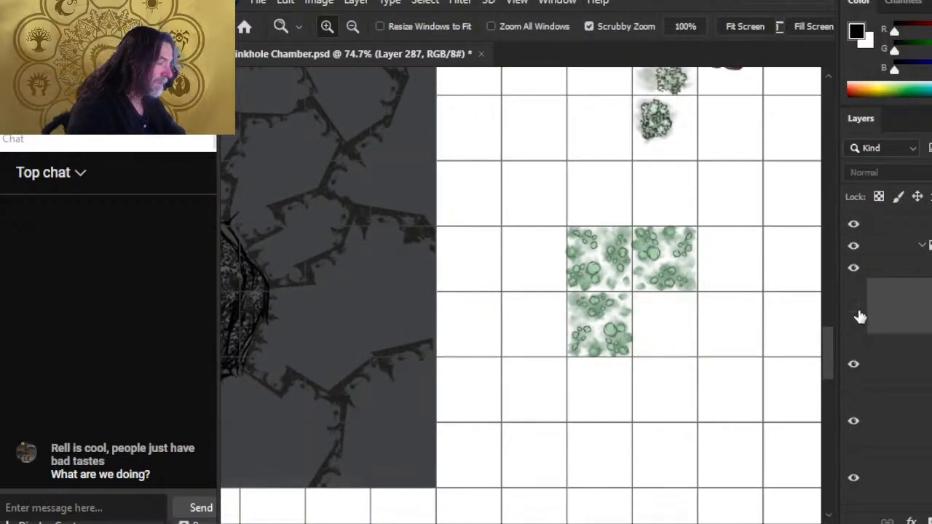
{"action": "left_click", "coordinate": [856, 312]}
- Delete all four fungus tile layers of the test block
{"action": "key", "text": "Delete"}
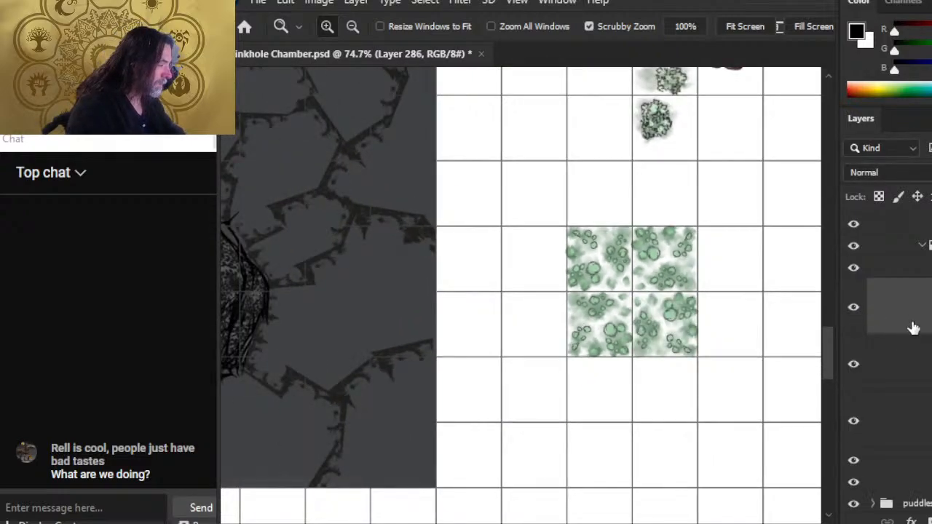
{"action": "key", "text": "Delete"}
{"action": "key", "text": "Delete"}
{"action": "key", "text": "Delete"}
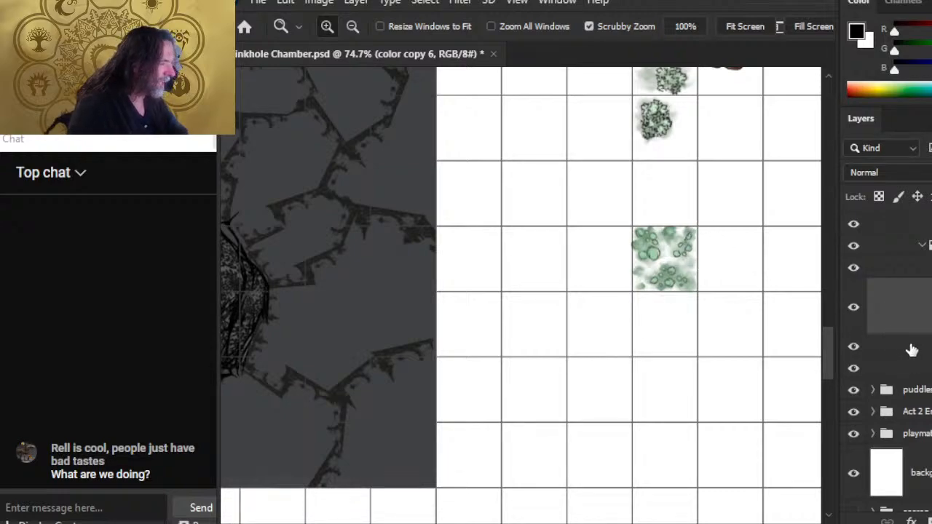
{"action": "key", "text": "Delete"}
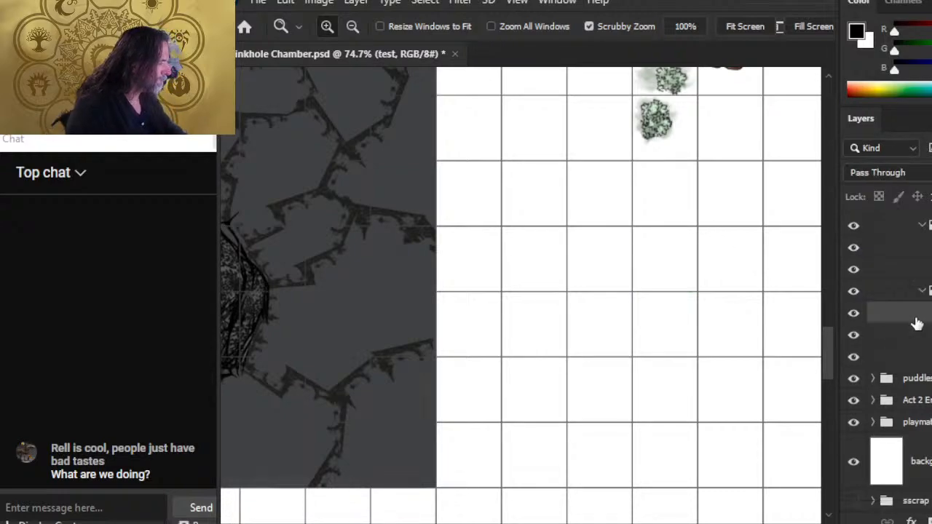
- Erase the small green blot near the lower-left corner of the fungus sample on Layer 282
{"action": "left_click_drag", "start_coordinate": [684, 233], "coordinate": [617, 495]}
{"action": "left_click_drag", "start_coordinate": [632, 248], "coordinate": [620, 254]}
{"action": "left_click_drag", "start_coordinate": [648, 223], "coordinate": [727, 263]}
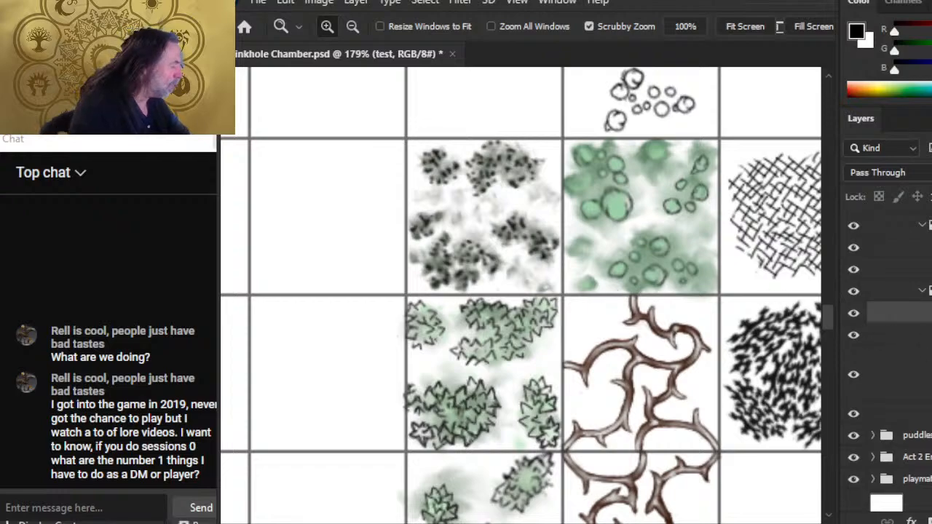
{"action": "left_click", "coordinate": [926, 389]}
{"action": "key", "text": "e"}
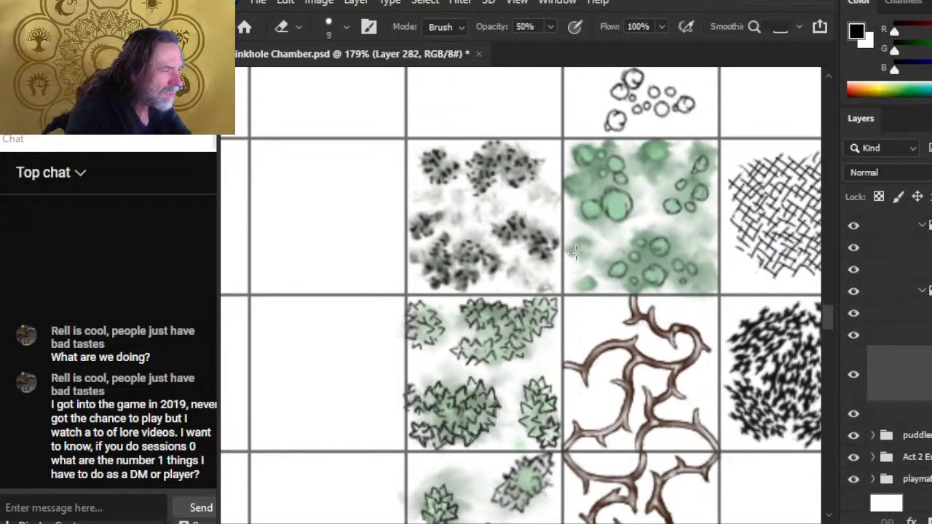
{"action": "key", "text": "bracketright"}
{"action": "key", "text": "bracketright"}
{"action": "key", "text": "bracketleft"}
{"action": "key", "text": "bracketleft"}
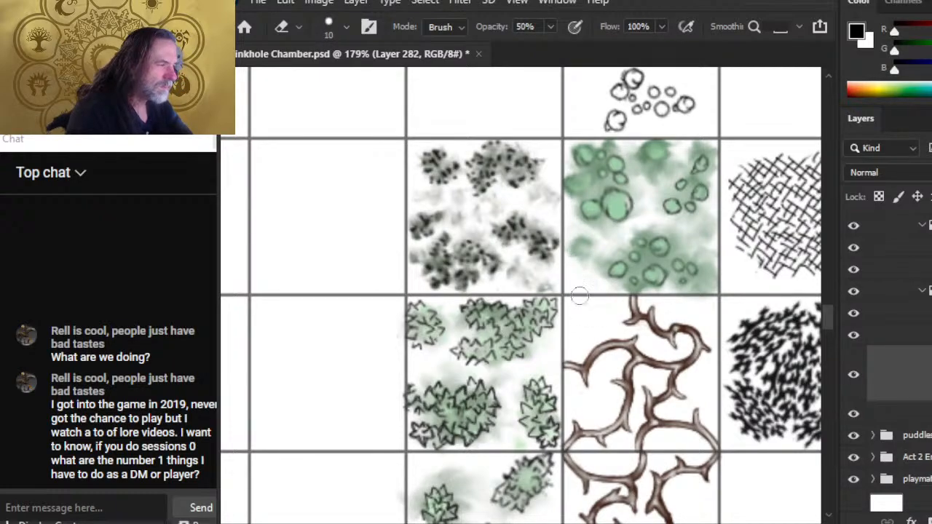
- Lasso the green colour of the sample's lower mushroom cluster and shift it left, then deselect
{"action": "key", "text": "l"}
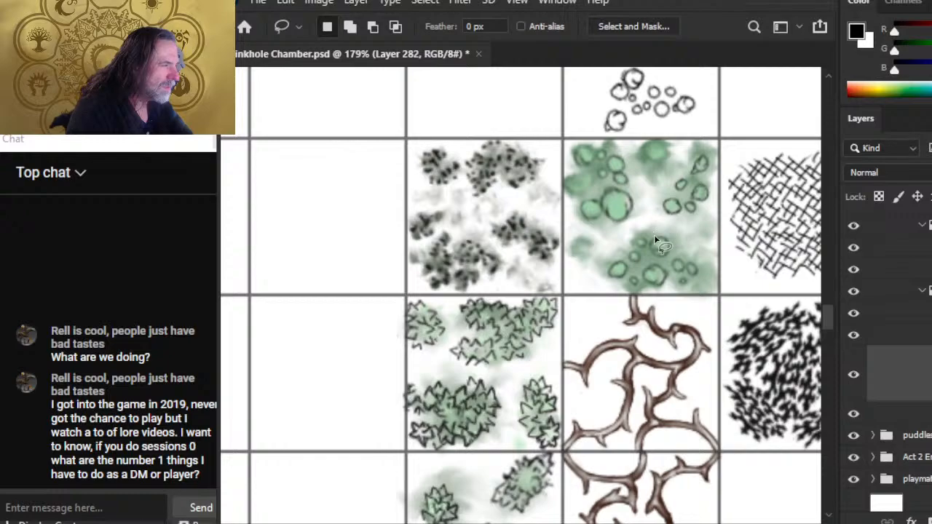
{"action": "mouse_move", "coordinate": [645, 226]}
{"action": "left_mouse_down"}
{"action": "mouse_move", "coordinate": [592, 256]}
{"action": "mouse_move", "coordinate": [588, 275]}
{"action": "mouse_move", "coordinate": [609, 297]}
{"action": "mouse_move", "coordinate": [638, 317]}
{"action": "mouse_move", "coordinate": [729, 323]}
{"action": "mouse_move", "coordinate": [729, 310]}
{"action": "mouse_move", "coordinate": [728, 324]}
{"action": "mouse_move", "coordinate": [683, 314]}
{"action": "mouse_move", "coordinate": [665, 262]}
{"action": "mouse_move", "coordinate": [687, 235]}
{"action": "mouse_move", "coordinate": [643, 230]}
{"action": "left_mouse_up"}
{"action": "key", "text": "v"}
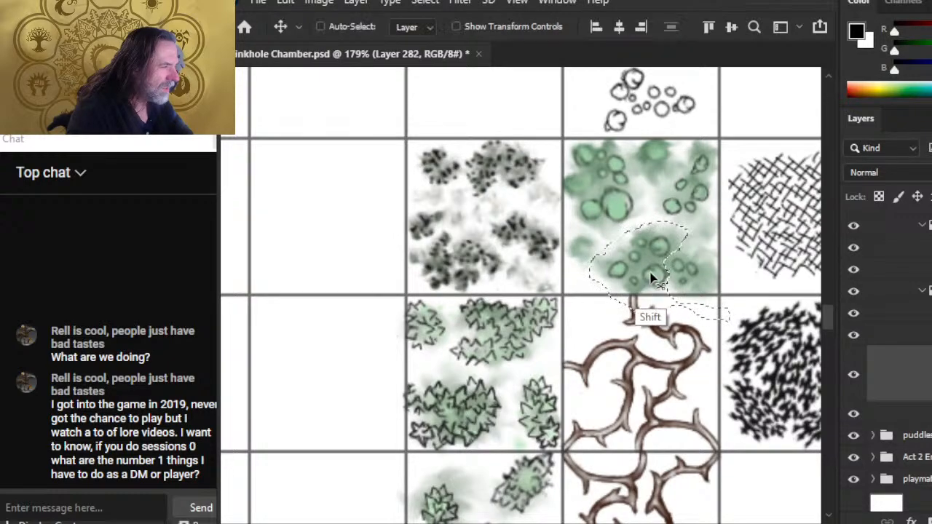
{"action": "left_click_drag", "start_coordinate": [650, 277], "coordinate": [629, 278]}
{"action": "key", "text": "ctrl+d"}
{"action": "key", "text": "l"}
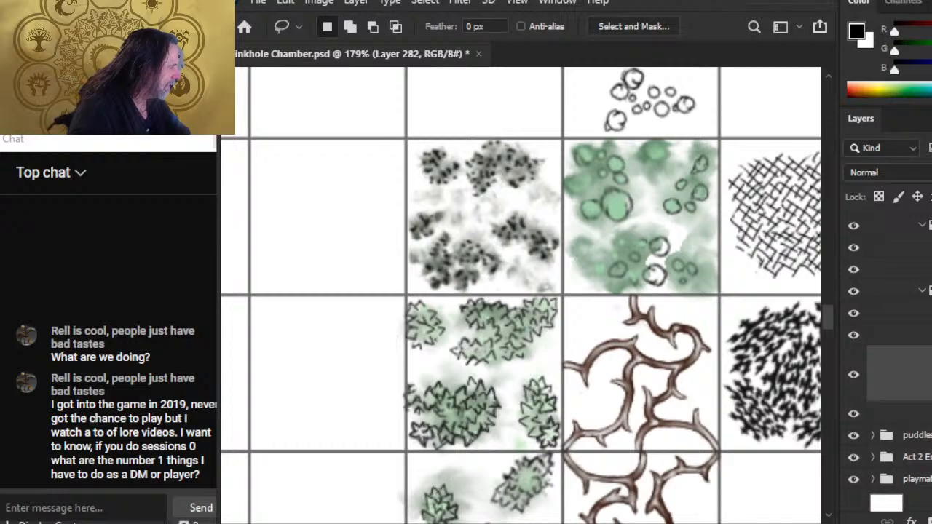
- Lasso the lower cluster's outlines on Layer 98 copy and shift them left to match the moved colour
{"action": "left_click", "coordinate": [918, 313]}
{"action": "left_click", "coordinate": [918, 335]}
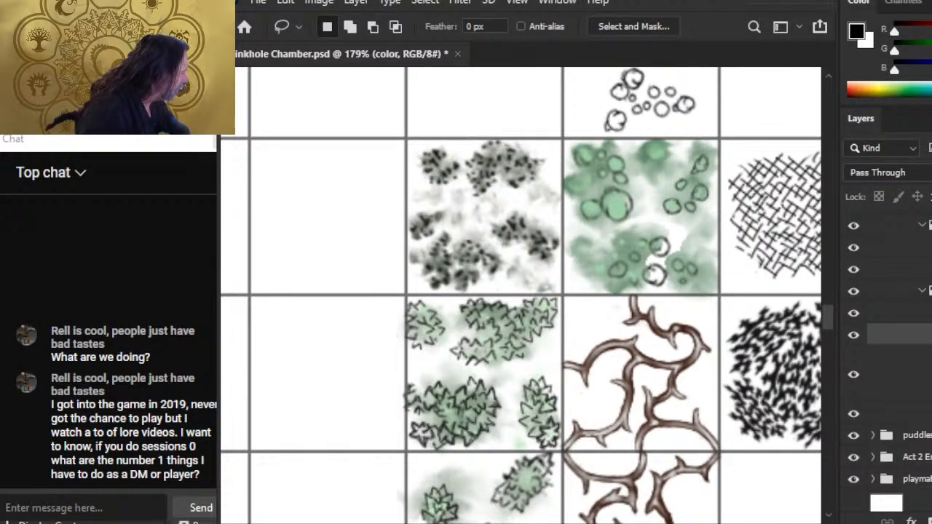
{"action": "left_click", "coordinate": [928, 413]}
{"action": "left_click", "coordinate": [918, 453]}
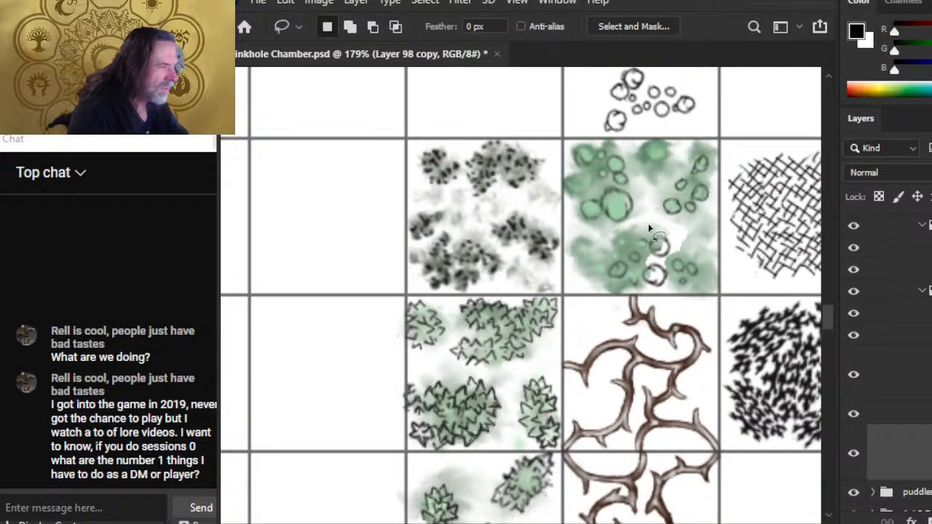
{"action": "mouse_move", "coordinate": [591, 256]}
{"action": "left_mouse_down"}
{"action": "mouse_move", "coordinate": [597, 301]}
{"action": "mouse_move", "coordinate": [633, 300]}
{"action": "left_mouse_up"}
{"action": "mouse_move", "coordinate": [661, 293]}
{"action": "left_mouse_down"}
{"action": "mouse_move", "coordinate": [675, 280]}
{"action": "mouse_move", "coordinate": [671, 255]}
{"action": "left_mouse_up"}
{"action": "key", "text": "v"}
{"action": "key", "text": "shift+Left"}
{"action": "key", "text": "shift+Left"}
{"action": "key", "text": "shift+Left"}
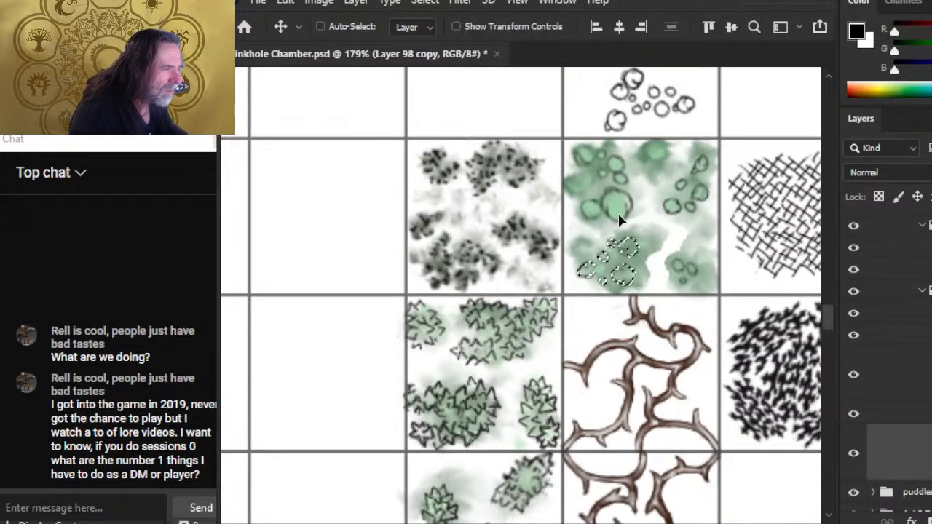
{"action": "key", "text": "shift+Right"}
{"action": "key", "text": "shift+Right"}
{"action": "key", "text": "l"}
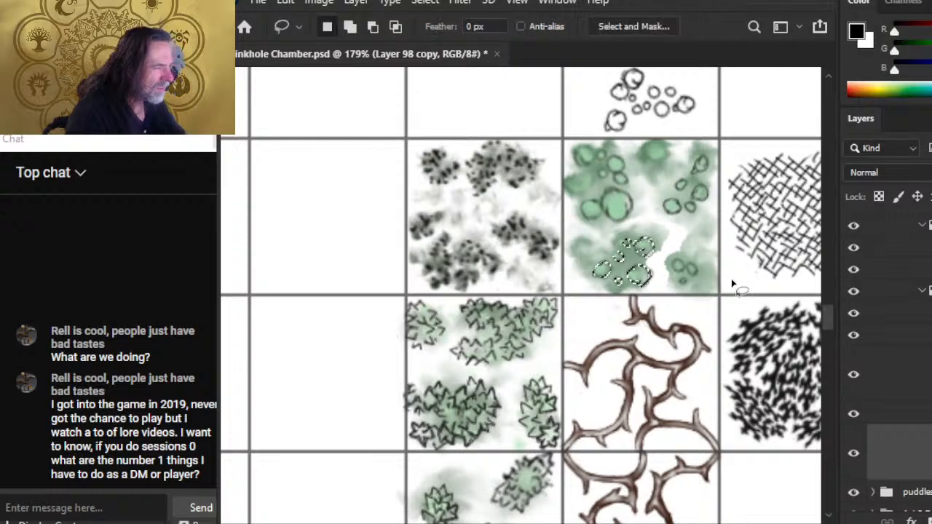
- Clear the selection and smudge the green colour on Layer 282 into the gap beside the moved cluster
{"action": "left_click", "coordinate": [746, 281]}
{"action": "left_click", "coordinate": [928, 389]}
{"action": "key", "text": "r"}
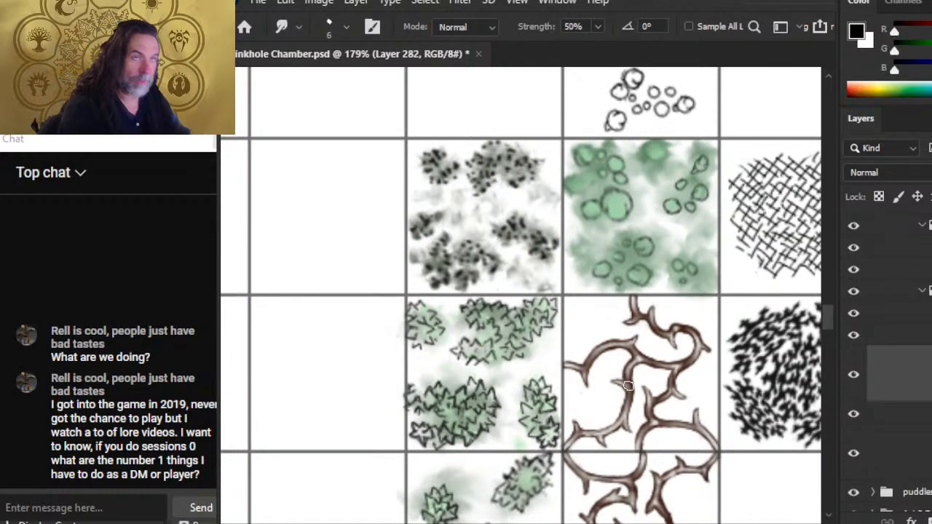
- Duplicate the color and line groups together and merge the copies into a single layer
{"action": "key", "text": "Delete"}
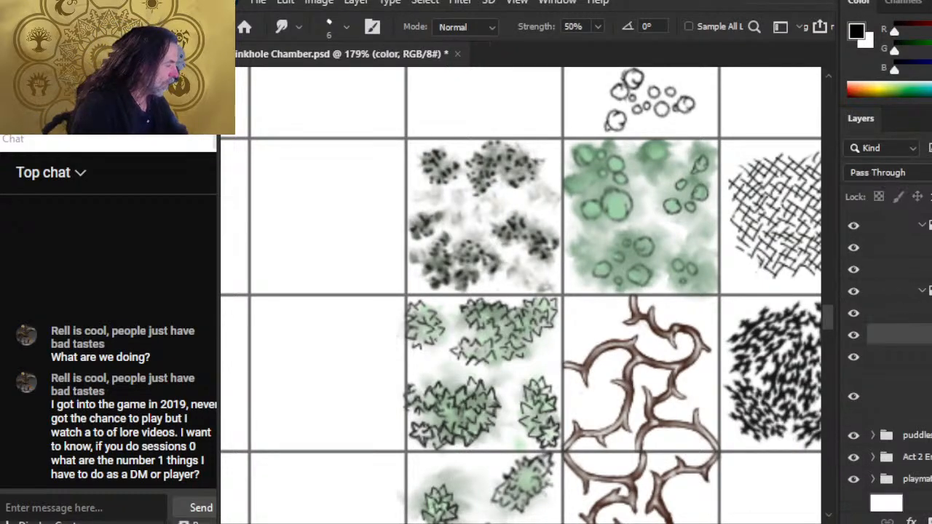
{"action": "left_click", "coordinate": [903, 356]}
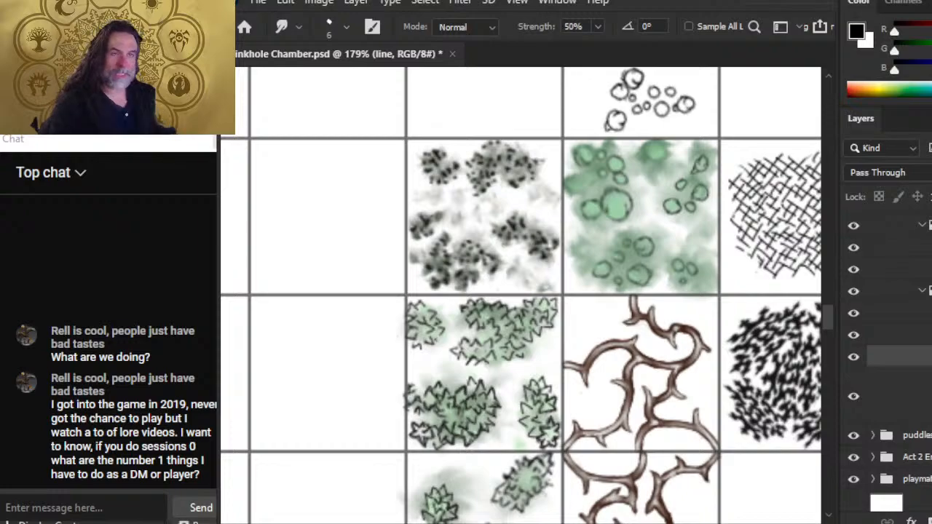
{"action": "left_click", "coordinate": [930, 357]}
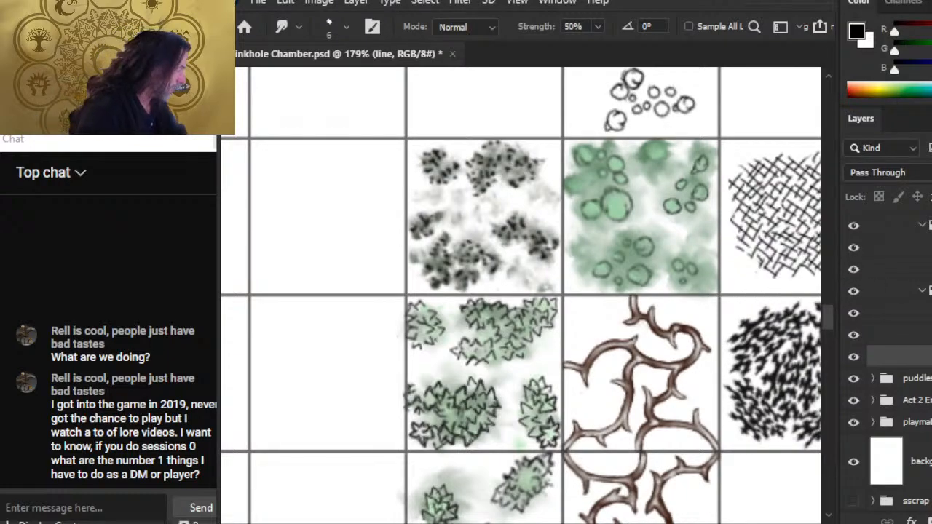
{"action": "left_click", "coordinate": [915, 337], "text": "shift"}
{"action": "right_click", "coordinate": [909, 350]}
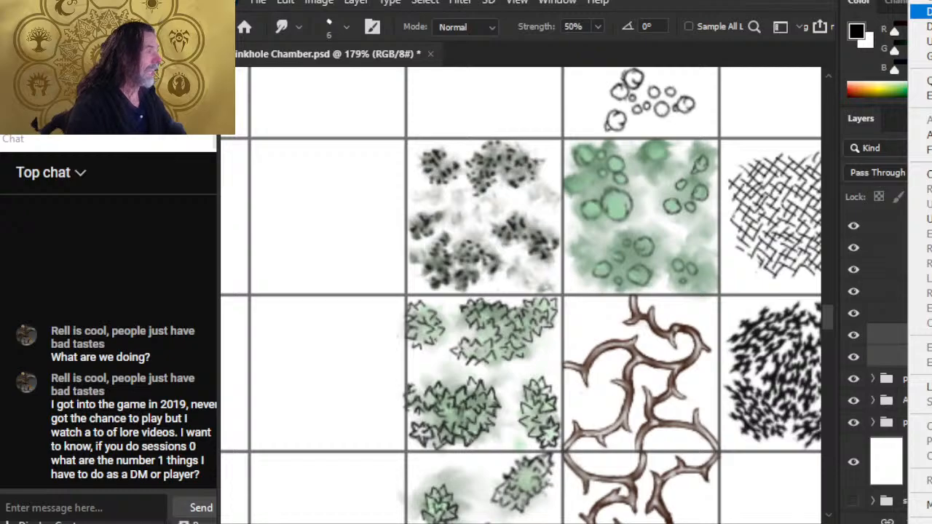
{"action": "left_click", "coordinate": [920, 12]}
{"action": "key", "text": "Return"}
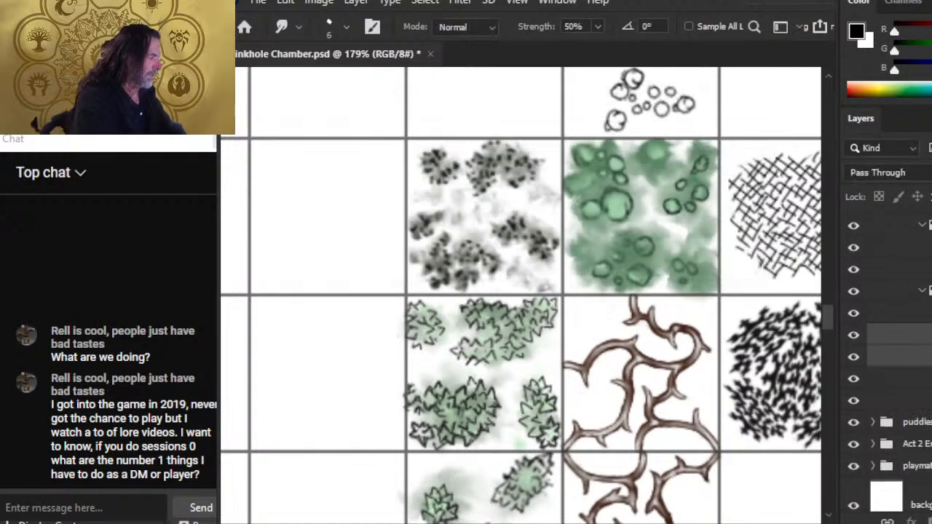
{"action": "right_click", "coordinate": [915, 334]}
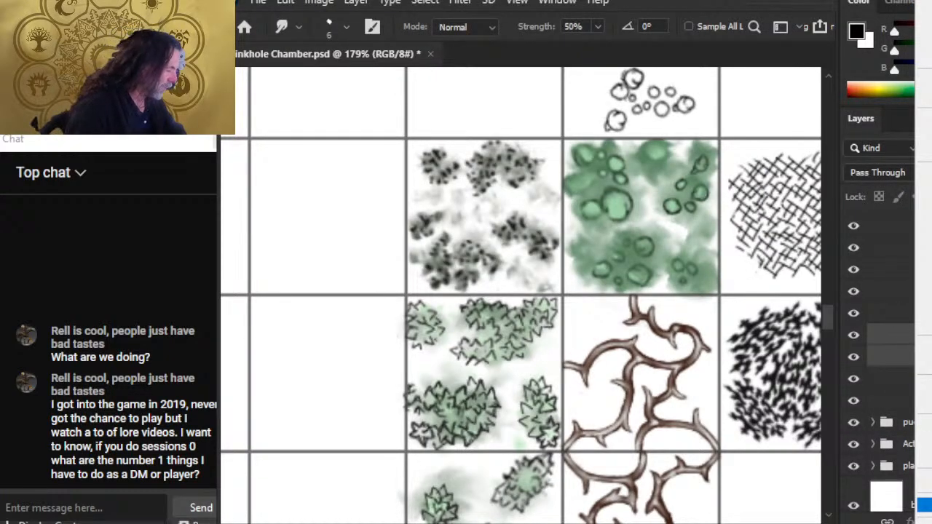
{"action": "left_click", "coordinate": [924, 504]}
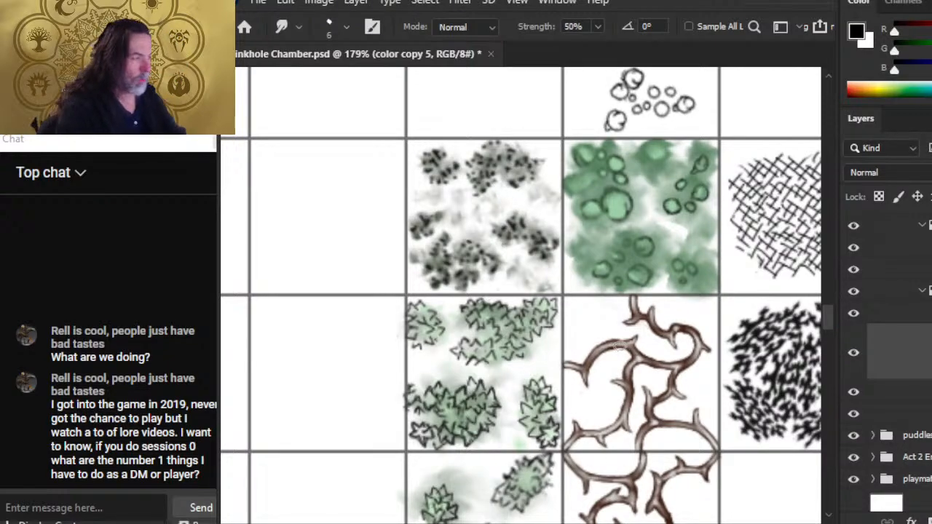
- Move the merged fungus tile to the empty grid area and align it with one grid square
{"action": "key", "text": "z"}
{"action": "left_click_drag", "start_coordinate": [671, 355], "coordinate": [647, 378]}
{"action": "left_click_drag", "start_coordinate": [713, 400], "coordinate": [663, 343]}
{"action": "key", "text": "v"}
{"action": "key", "text": "z"}
{"action": "left_click_drag", "start_coordinate": [563, 309], "coordinate": [697, 308]}
{"action": "key", "text": "v"}
{"action": "left_click_drag", "start_coordinate": [706, 357], "coordinate": [699, 340]}
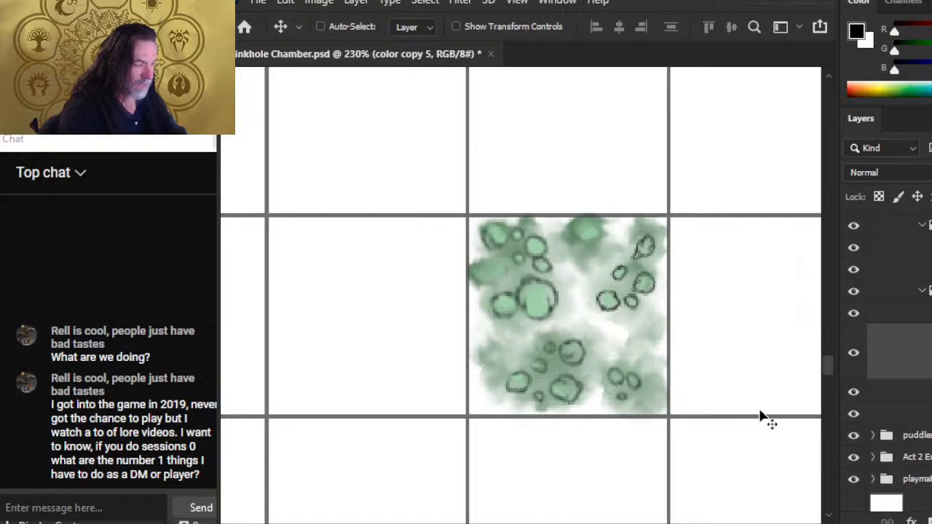
- Duplicate the merged fungus tile onto a new layer and move the copy into the adjoining grid square on its left
{"action": "key", "text": "l"}
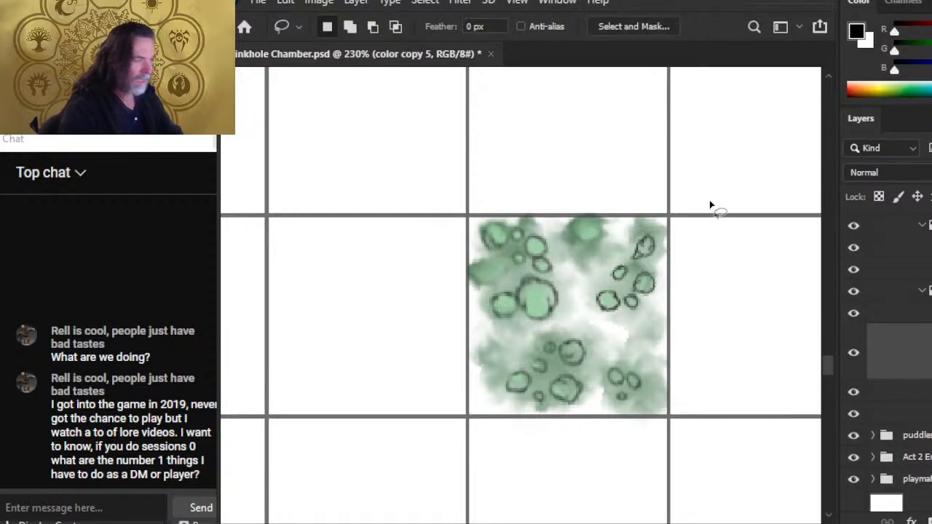
{"action": "left_click_drag", "start_coordinate": [709, 202], "coordinate": [698, 188]}
{"action": "key", "text": "ctrl+j"}
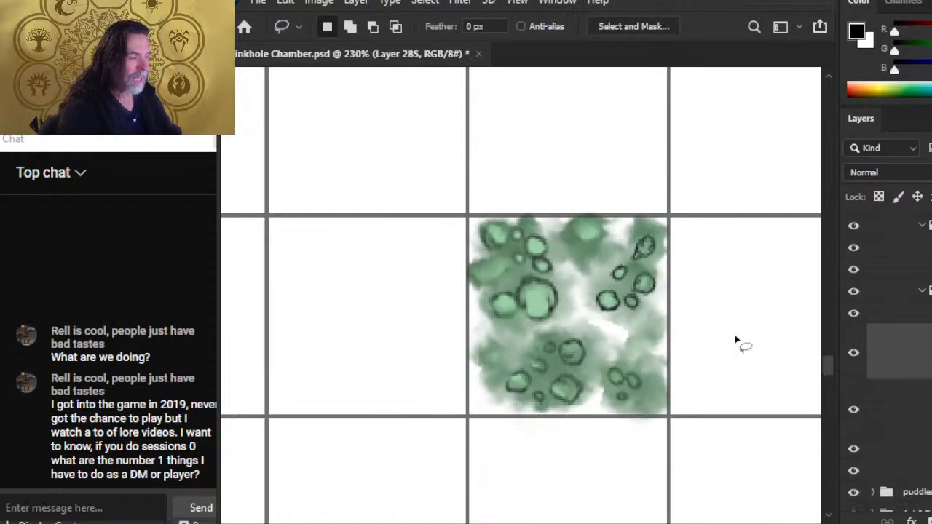
{"action": "left_click_drag", "start_coordinate": [724, 358], "coordinate": [677, 358]}
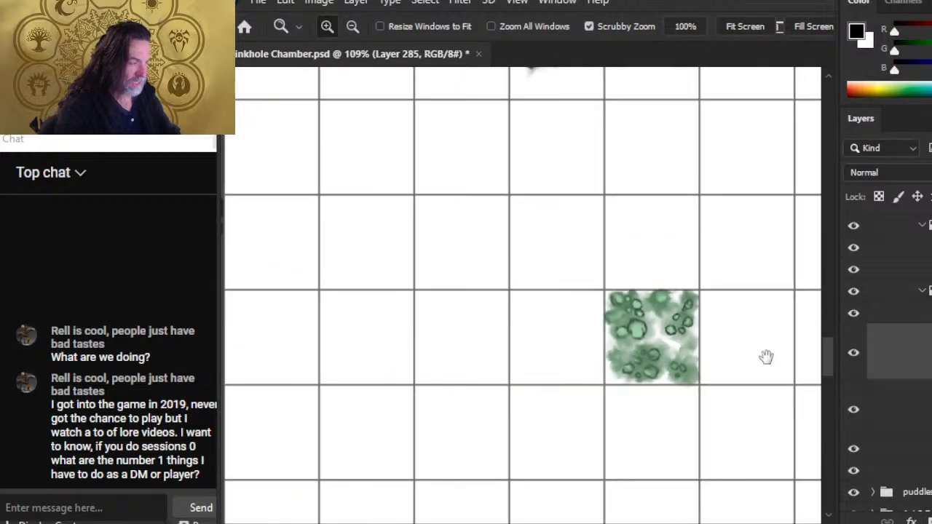
{"action": "key", "text": "v"}
{"action": "mouse_move", "coordinate": [766, 357]}
{"action": "left_mouse_down"}
{"action": "mouse_move", "coordinate": [736, 275]}
{"action": "mouse_move", "coordinate": [698, 299]}
{"action": "mouse_move", "coordinate": [640, 312]}
{"action": "mouse_move", "coordinate": [651, 318]}
{"action": "left_mouse_up"}
- Rotate the left tile copy -90 degrees with Free Transform and fit it to its grid square
{"action": "key", "text": "l"}
{"action": "right_click", "coordinate": [548, 247]}
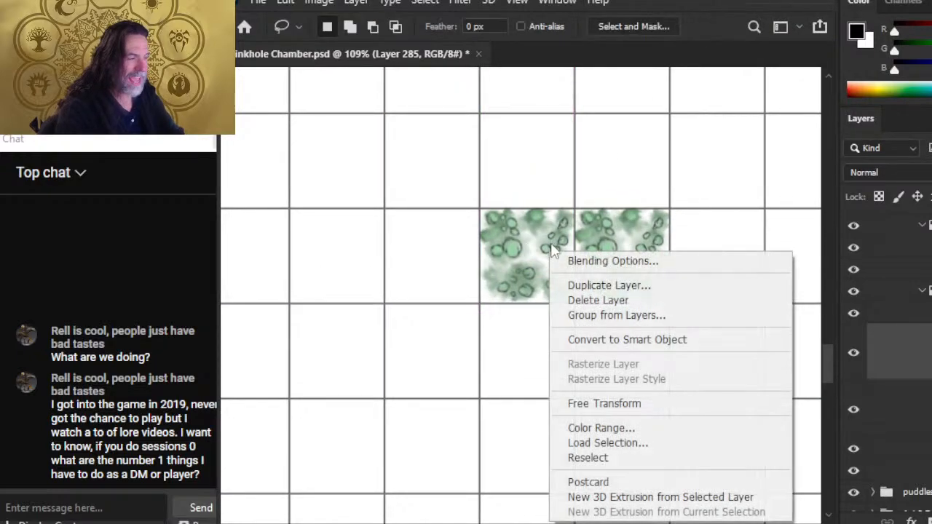
{"action": "left_click", "coordinate": [645, 404]}
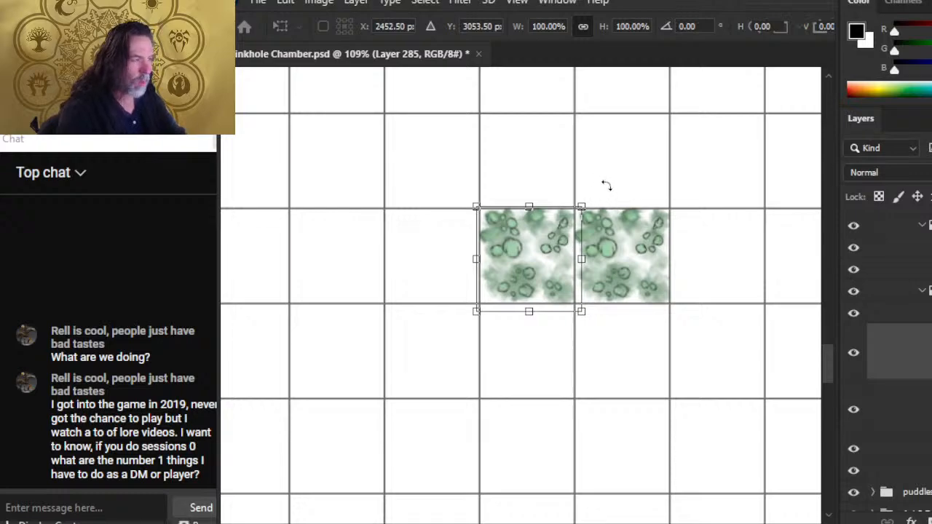
{"action": "left_click_drag", "start_coordinate": [606, 185], "coordinate": [447, 200]}
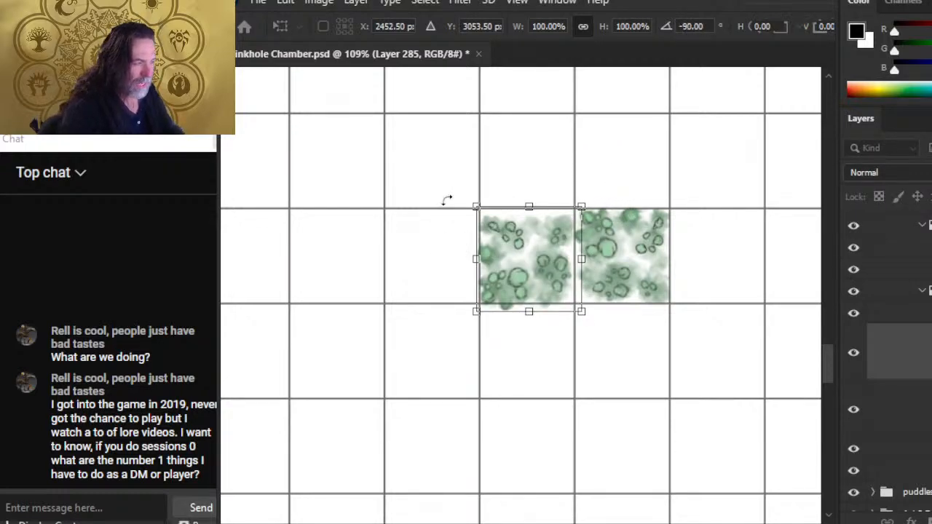
{"action": "key", "text": "Return"}
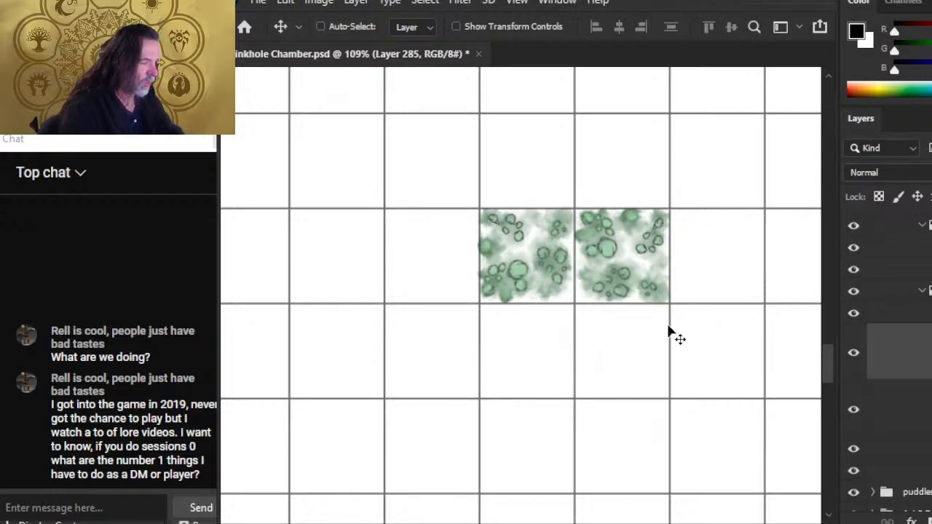
- Place another copy of the fungus tile in the square below the rotated one and turn it upside down
{"action": "mouse_move", "coordinate": [668, 332]}
{"action": "left_mouse_down"}
{"action": "mouse_move", "coordinate": [686, 353]}
{"action": "mouse_move", "coordinate": [687, 280]}
{"action": "mouse_move", "coordinate": [666, 318]}
{"action": "left_mouse_up"}
{"action": "key", "text": "l"}
{"action": "right_click", "coordinate": [630, 279]}
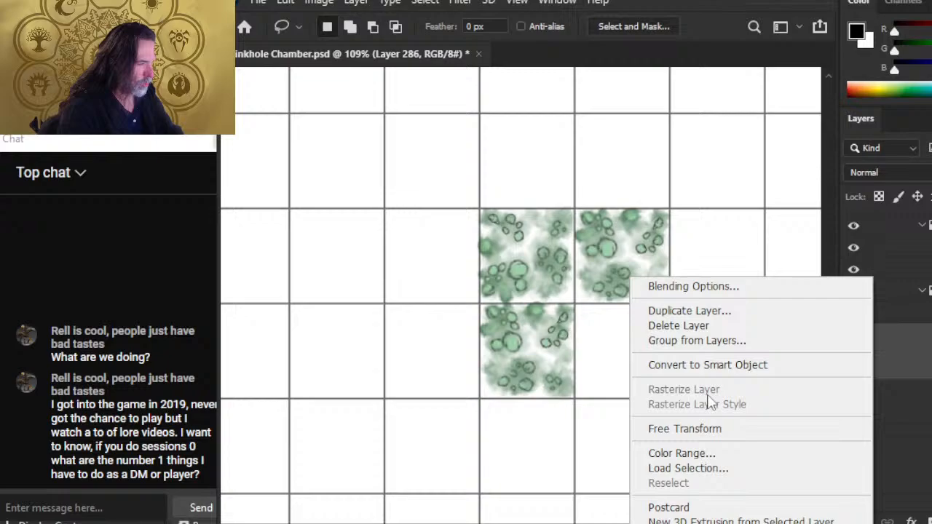
{"action": "left_click", "coordinate": [753, 431]}
{"action": "left_click_drag", "start_coordinate": [544, 304], "coordinate": [668, 350]}
{"action": "key", "text": "Return"}
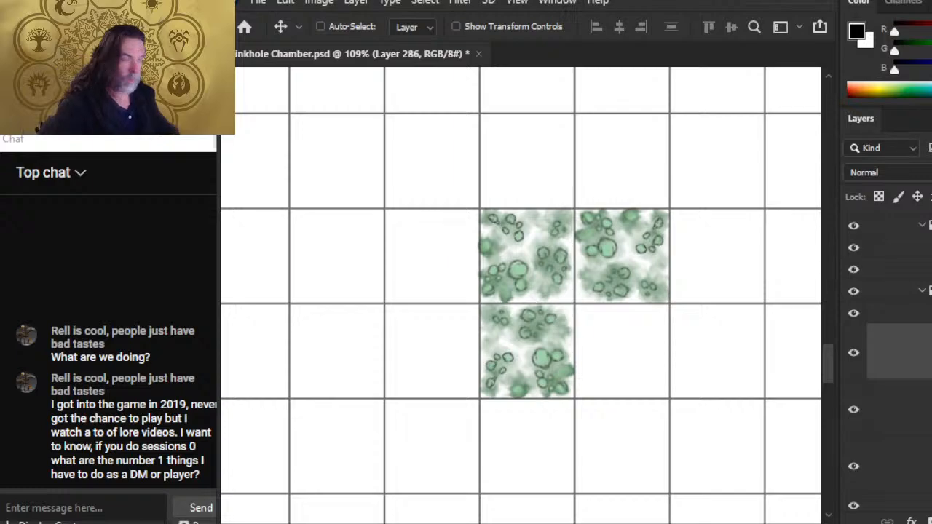
- Delete the three fungus test tiles, including the merged original, from the empty grid area
{"action": "left_click", "coordinate": [854, 354]}
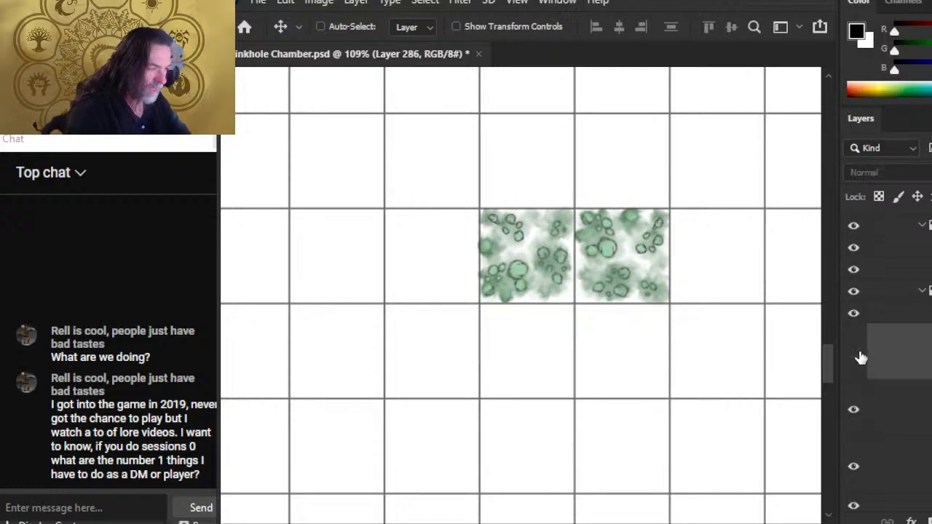
{"action": "left_click", "coordinate": [854, 354]}
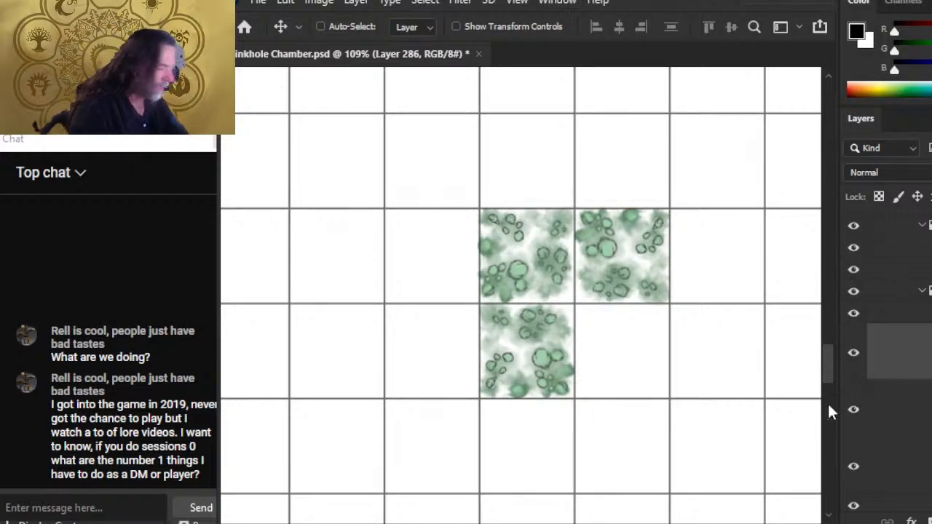
{"action": "key", "text": "z"}
{"action": "left_click_drag", "start_coordinate": [563, 291], "coordinate": [609, 303]}
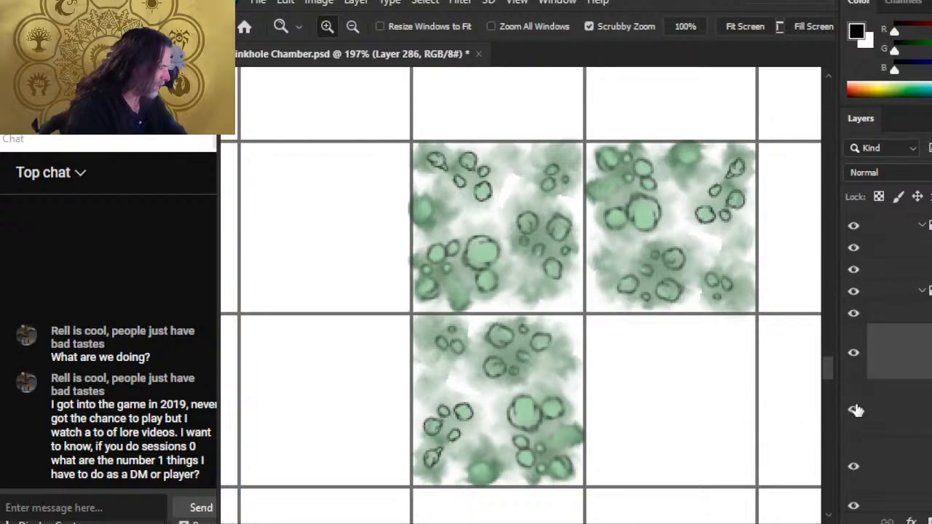
{"action": "key", "text": "Delete"}
{"action": "key", "text": "Delete"}
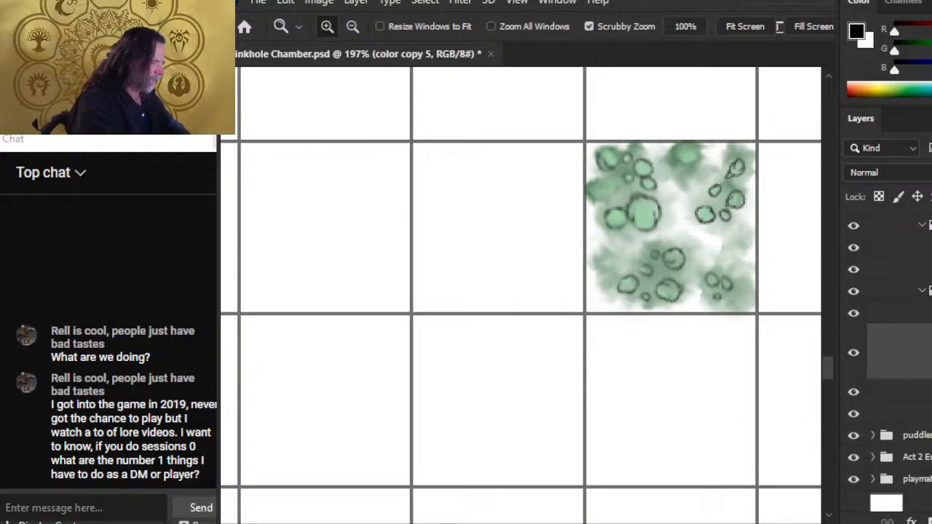
{"action": "key", "text": "Delete"}
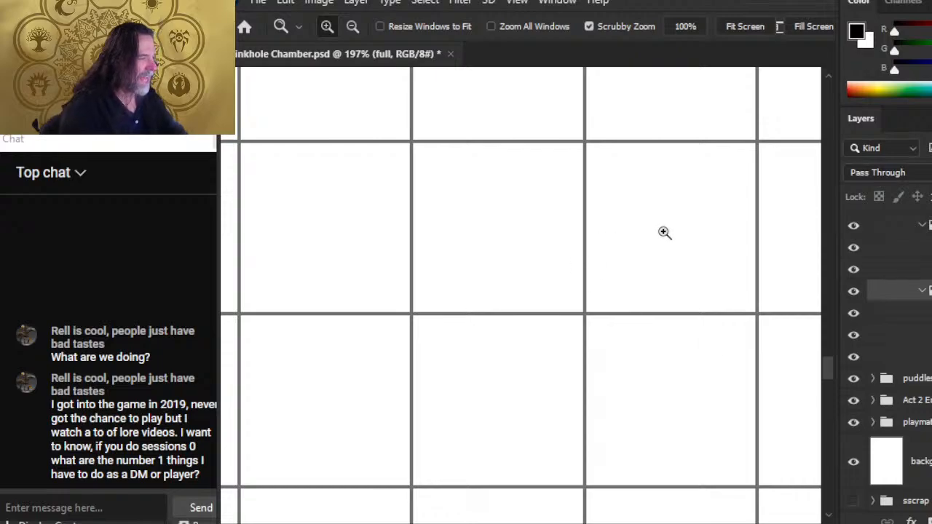
- Select Layer 282 in the color group and smudge the green across the white gap above the fungus tile's lower-right cluster
{"action": "left_click_drag", "start_coordinate": [701, 216], "coordinate": [623, 217]}
{"action": "left_click_drag", "start_coordinate": [671, 177], "coordinate": [567, 438]}
{"action": "left_click_drag", "start_coordinate": [475, 245], "coordinate": [494, 345]}
{"action": "mouse_move", "coordinate": [546, 177]}
{"action": "left_mouse_down"}
{"action": "mouse_move", "coordinate": [562, 255]}
{"action": "mouse_move", "coordinate": [554, 258]}
{"action": "mouse_move", "coordinate": [626, 249]}
{"action": "left_mouse_up"}
{"action": "left_click", "coordinate": [573, 291]}
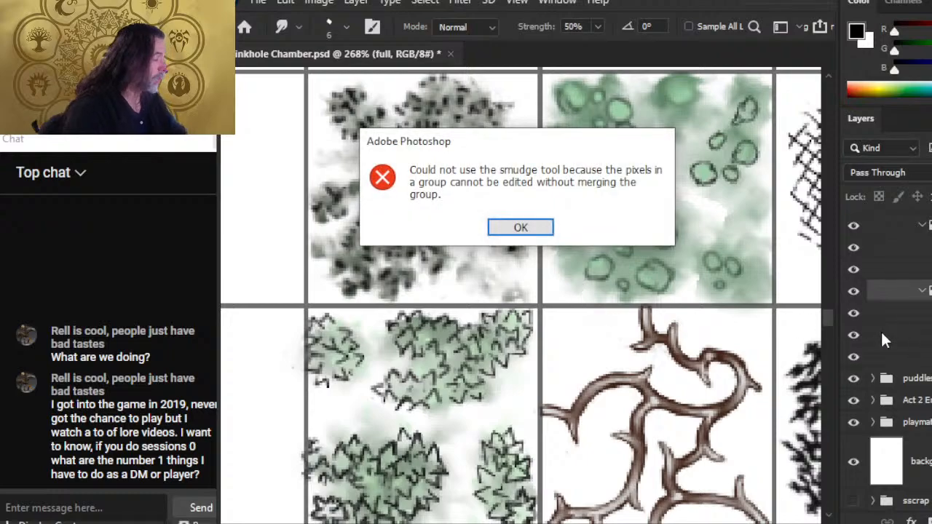
{"action": "key", "text": "Return"}
{"action": "left_click", "coordinate": [929, 336]}
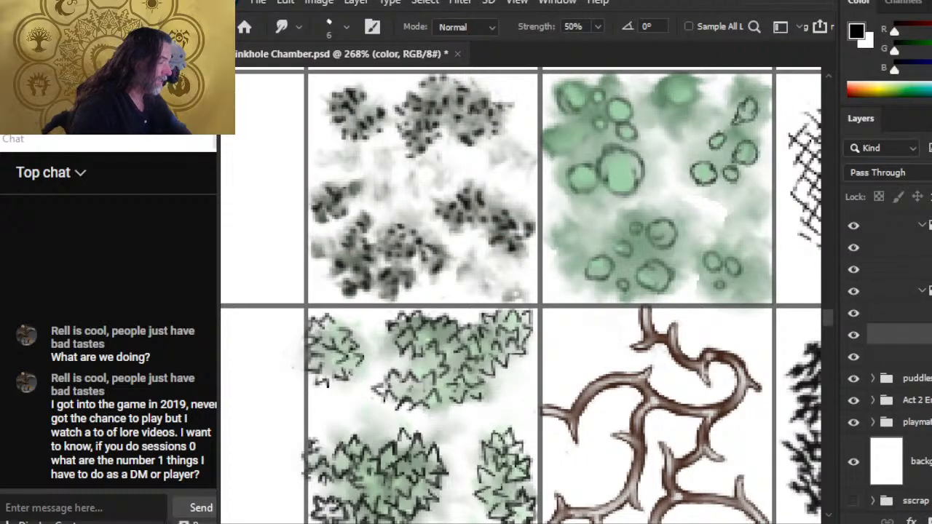
{"action": "left_click", "coordinate": [930, 335]}
{"action": "left_click", "coordinate": [920, 373]}
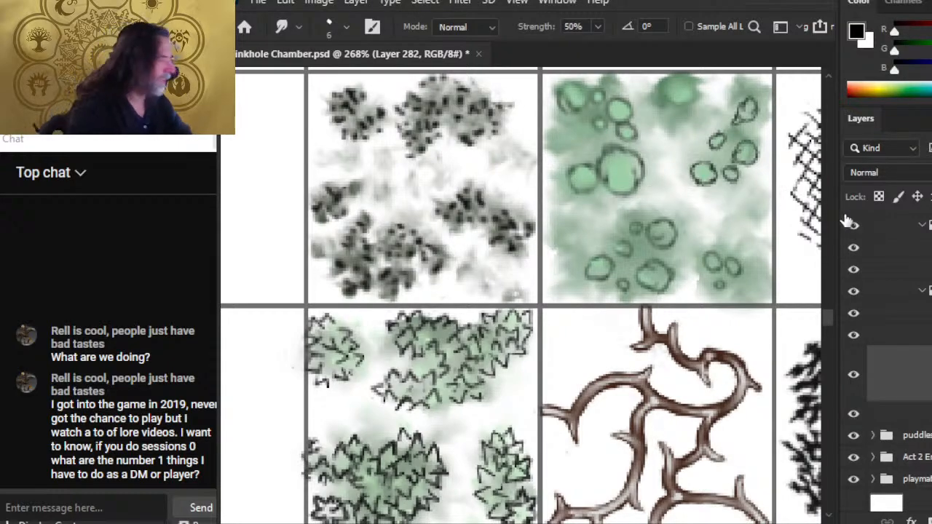
{"action": "key", "text": "ctrl+space"}
{"action": "mouse_move", "coordinate": [707, 235]}
{"action": "left_mouse_down"}
{"action": "mouse_move", "coordinate": [659, 235]}
{"action": "mouse_move", "coordinate": [650, 248]}
{"action": "mouse_move", "coordinate": [759, 264]}
{"action": "left_mouse_up"}
{"action": "left_click_drag", "start_coordinate": [805, 325], "coordinate": [583, 287]}
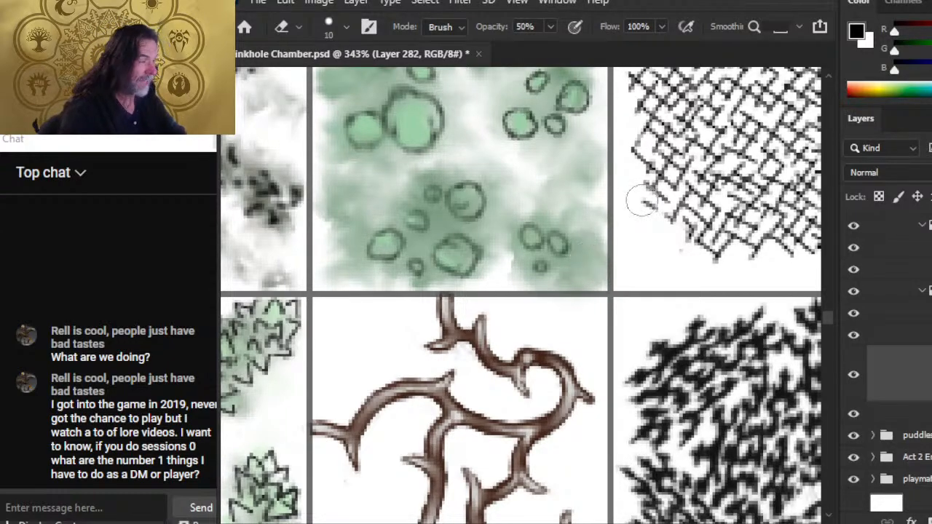
- Smudge the green on Layer 282 outward along the fungus tile's left edge, around the upper-left clusters
{"action": "key", "text": "z"}
{"action": "left_click_drag", "start_coordinate": [681, 258], "coordinate": [638, 302]}
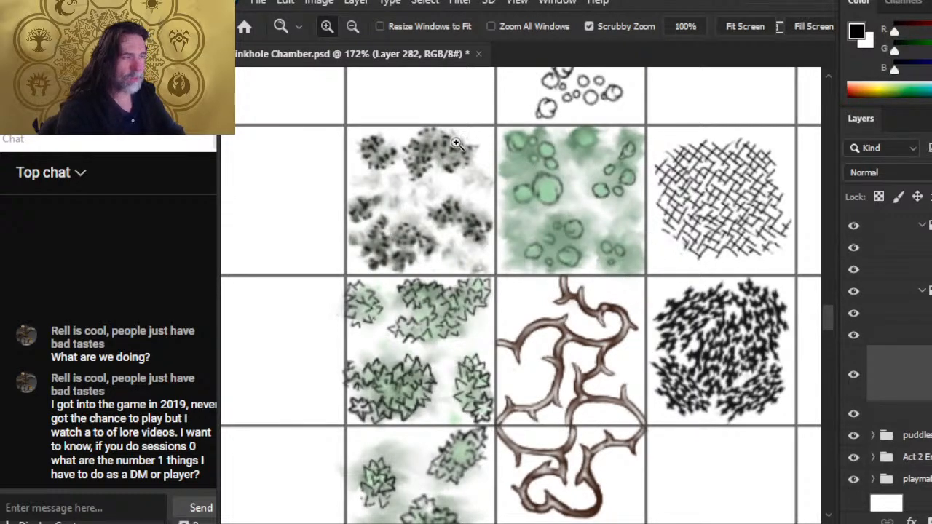
{"action": "mouse_move", "coordinate": [453, 141]}
{"action": "left_mouse_down"}
{"action": "mouse_move", "coordinate": [509, 152]}
{"action": "mouse_move", "coordinate": [537, 198]}
{"action": "left_mouse_up"}
{"action": "key", "text": "r"}
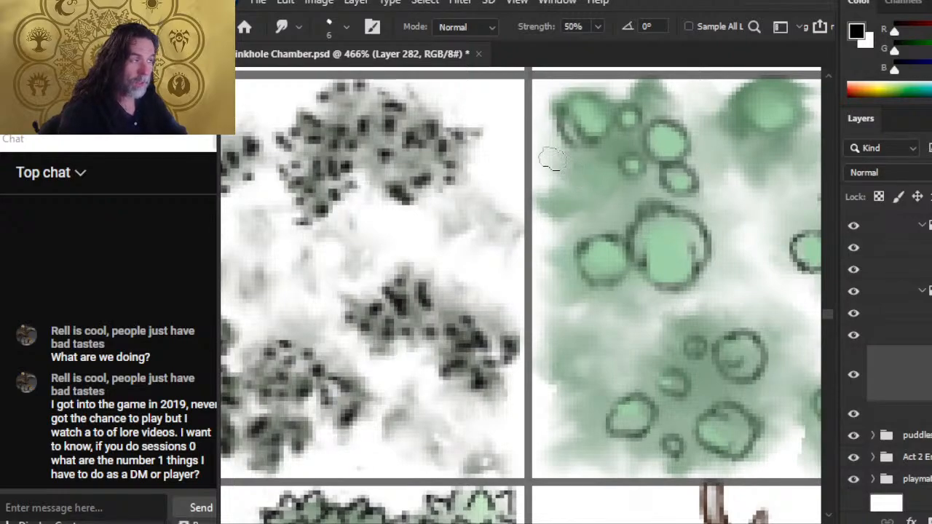
{"action": "mouse_move", "coordinate": [608, 163]}
{"action": "left_mouse_down"}
{"action": "mouse_move", "coordinate": [568, 168]}
{"action": "mouse_move", "coordinate": [553, 141]}
{"action": "left_mouse_up"}
{"action": "mouse_move", "coordinate": [613, 232]}
{"action": "left_mouse_down"}
{"action": "mouse_move", "coordinate": [560, 211]}
{"action": "mouse_move", "coordinate": [591, 228]}
{"action": "mouse_move", "coordinate": [582, 203]}
{"action": "mouse_move", "coordinate": [581, 217]}
{"action": "mouse_move", "coordinate": [566, 200]}
{"action": "mouse_move", "coordinate": [588, 224]}
{"action": "mouse_move", "coordinate": [575, 204]}
{"action": "left_mouse_up"}
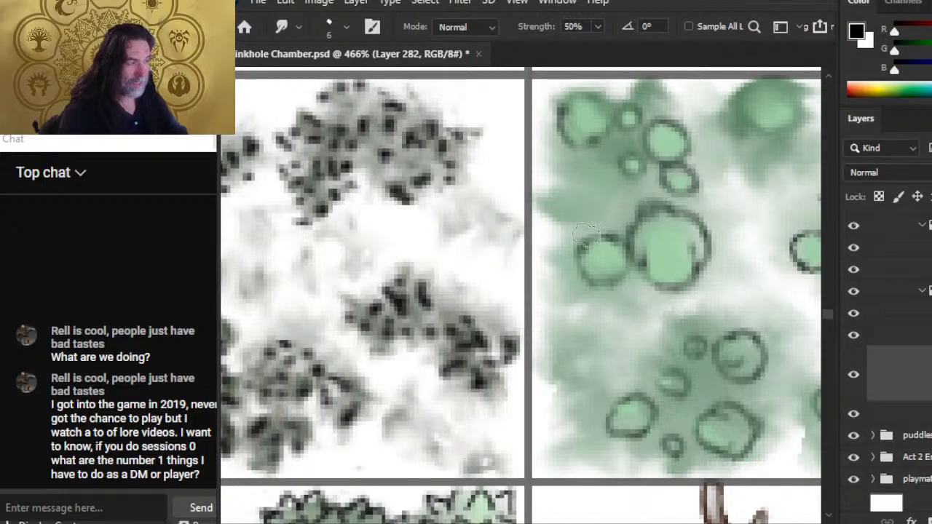
{"action": "mouse_move", "coordinate": [611, 231]}
{"action": "left_mouse_down"}
{"action": "mouse_move", "coordinate": [588, 212]}
{"action": "mouse_move", "coordinate": [576, 251]}
{"action": "mouse_move", "coordinate": [575, 227]}
{"action": "left_mouse_up"}
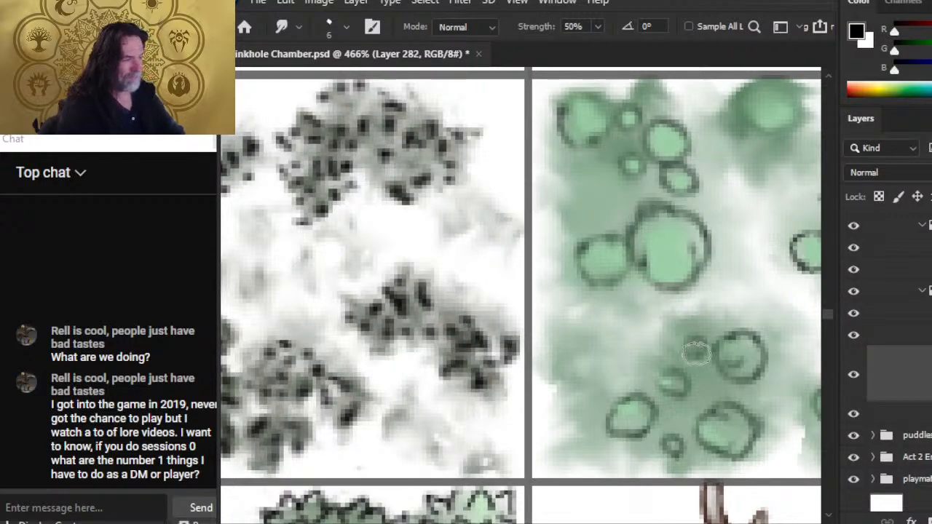
{"action": "mouse_move", "coordinate": [721, 346]}
{"action": "left_mouse_down"}
{"action": "mouse_move", "coordinate": [636, 232]}
{"action": "mouse_move", "coordinate": [604, 211]}
{"action": "left_mouse_up"}
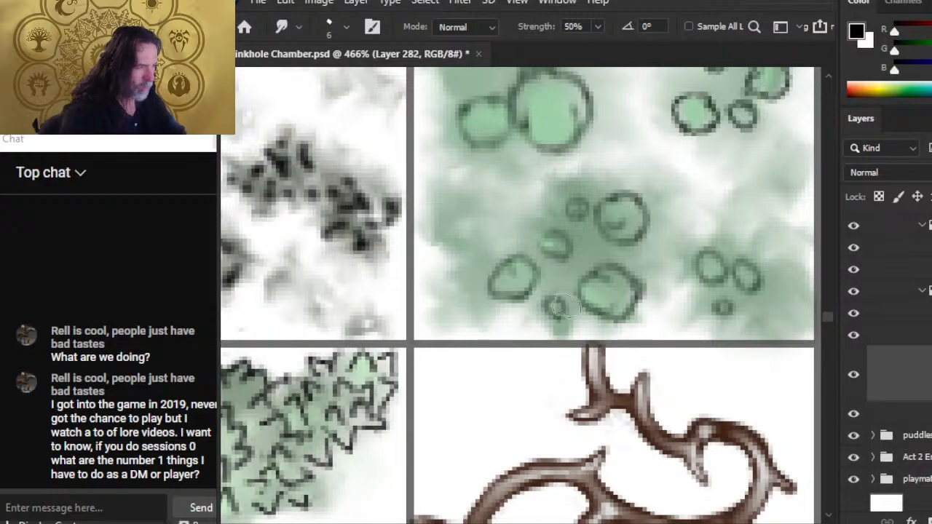
- Smudge the green on Layer 282 into the remaining white gaps near the fungus tile's lower and right edges
{"action": "key", "text": "z"}
{"action": "left_click_drag", "start_coordinate": [680, 283], "coordinate": [645, 272]}
{"action": "left_click_drag", "start_coordinate": [635, 213], "coordinate": [582, 287]}
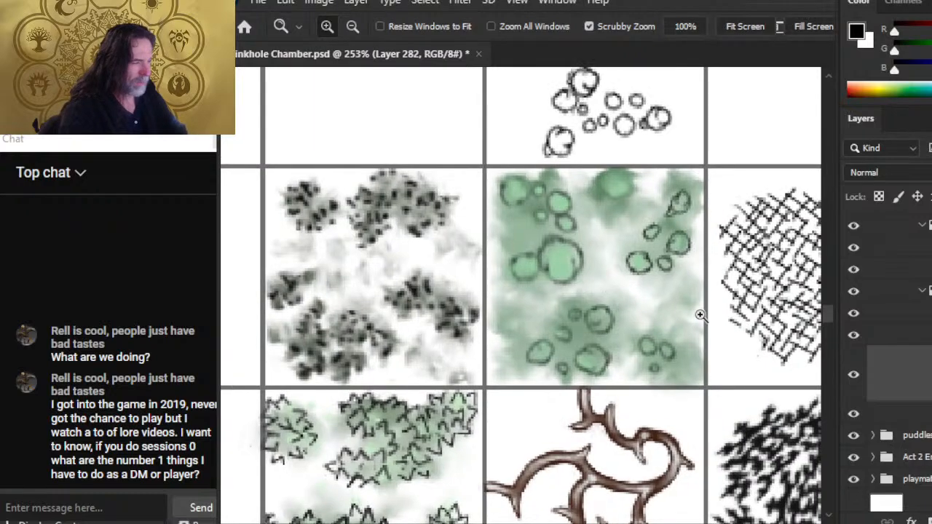
{"action": "left_click_drag", "start_coordinate": [700, 315], "coordinate": [723, 319]}
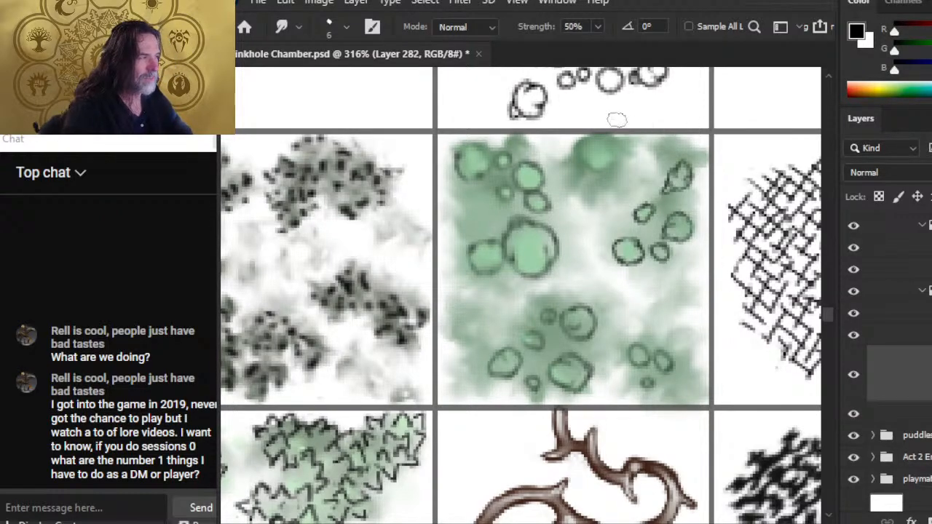
{"action": "key", "text": "e"}
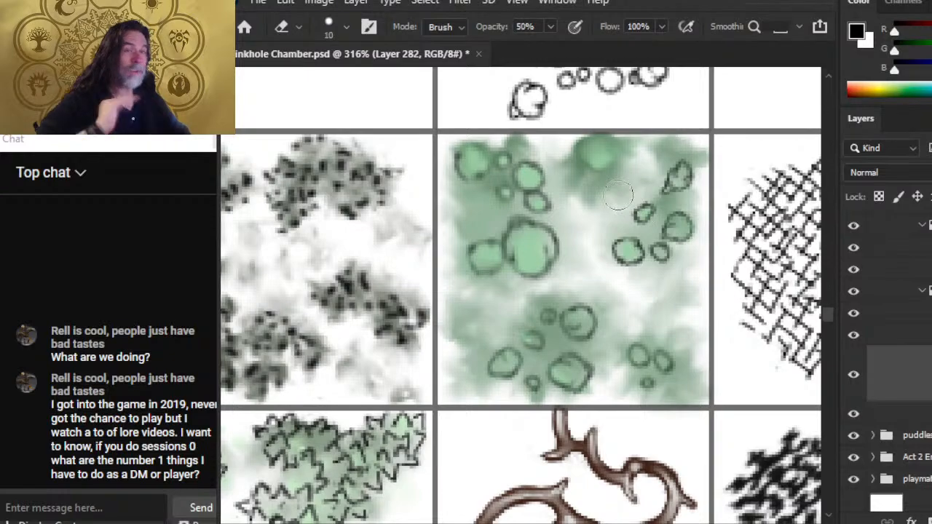
{"action": "key", "text": "r"}
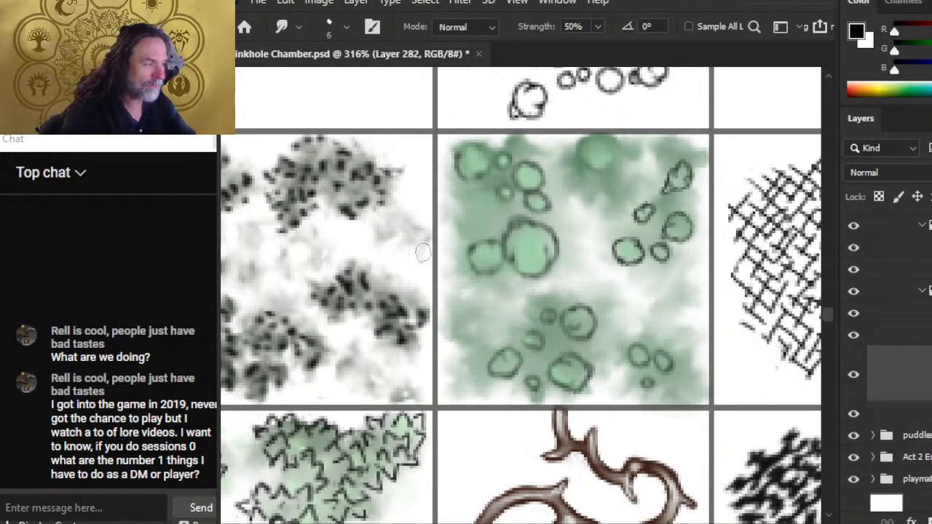
{"action": "key", "text": "z"}
{"action": "left_click_drag", "start_coordinate": [597, 260], "coordinate": [503, 291]}
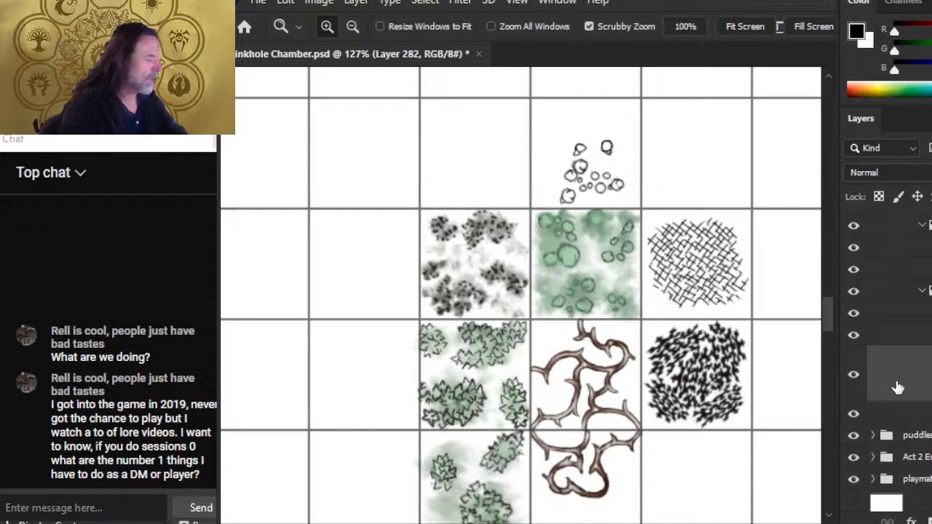
{"action": "left_click", "coordinate": [852, 375]}
{"action": "left_click", "coordinate": [852, 374]}
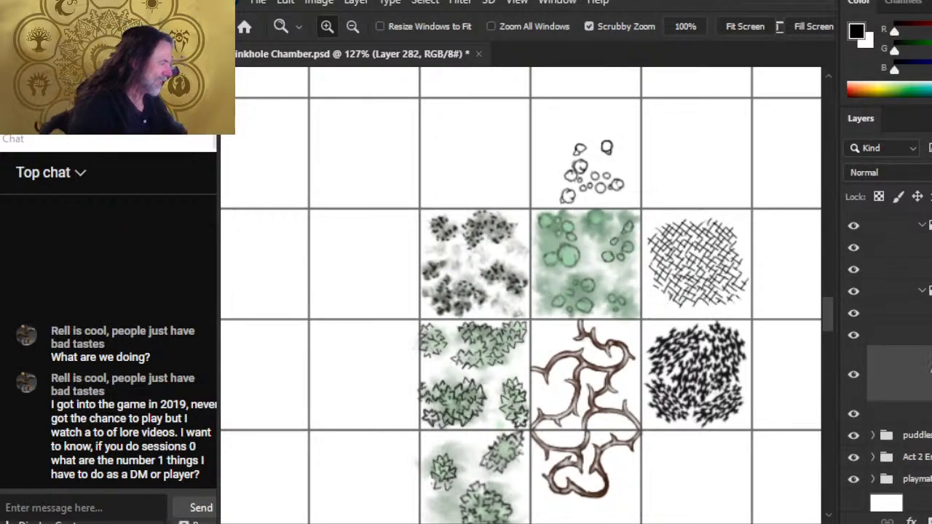
- Merge duplicates of the color and line groups into a single layer and move it into the test group
{"action": "left_click", "coordinate": [895, 335]}
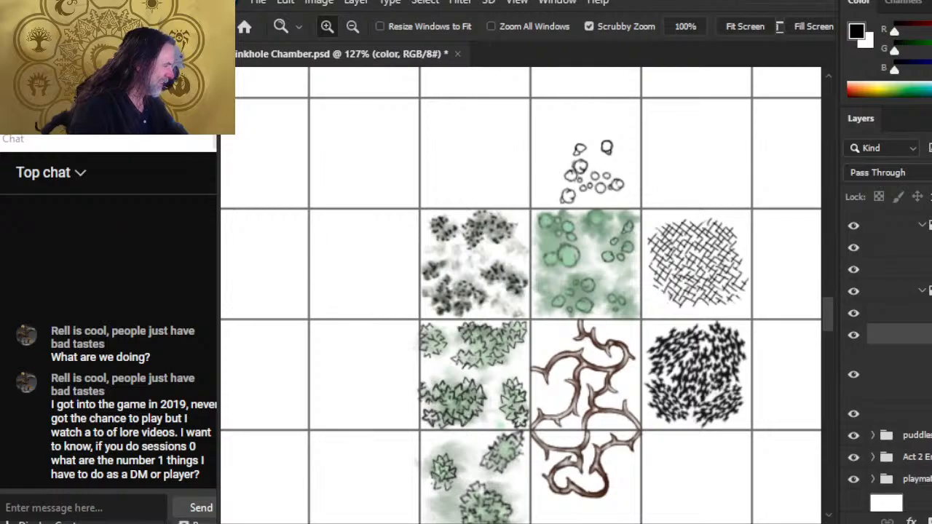
{"action": "left_click", "coordinate": [931, 334]}
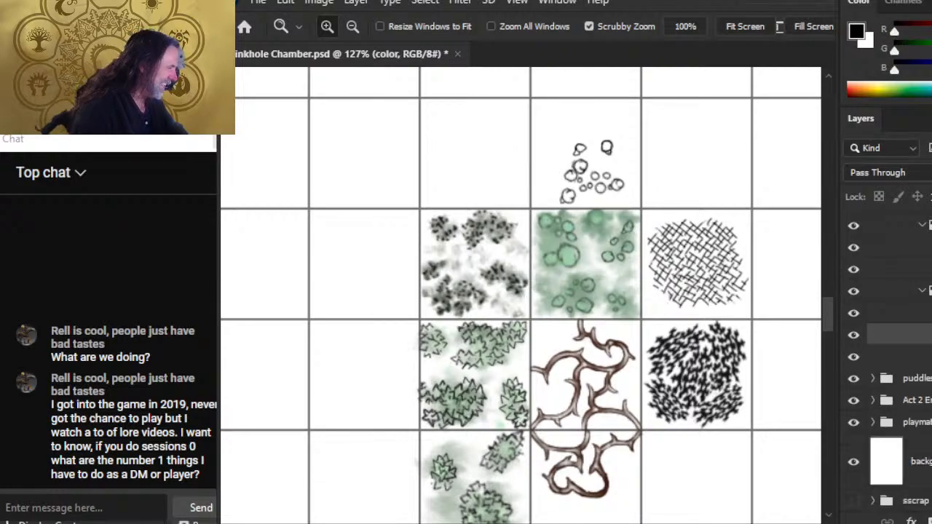
{"action": "left_click", "coordinate": [927, 357], "text": "shift"}
{"action": "right_click", "coordinate": [921, 340]}
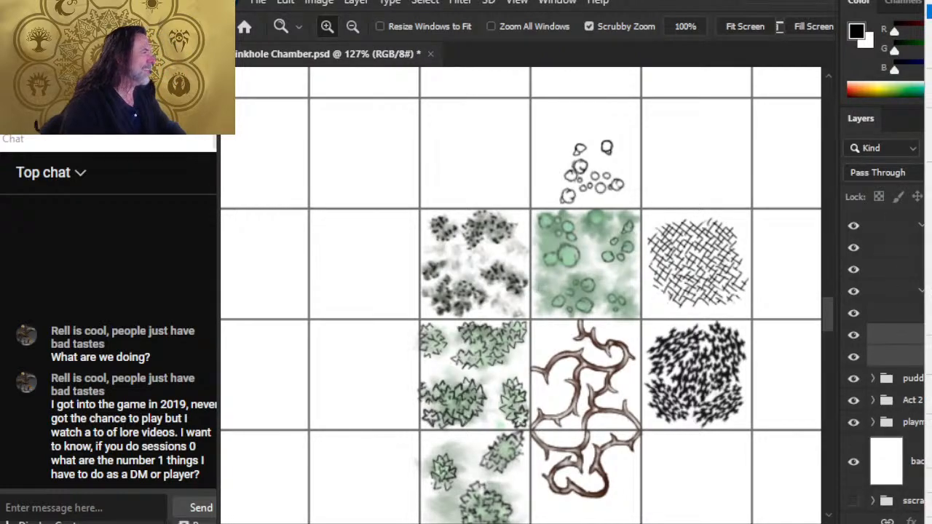
{"action": "left_click", "coordinate": [930, 11]}
{"action": "key", "text": "Return"}
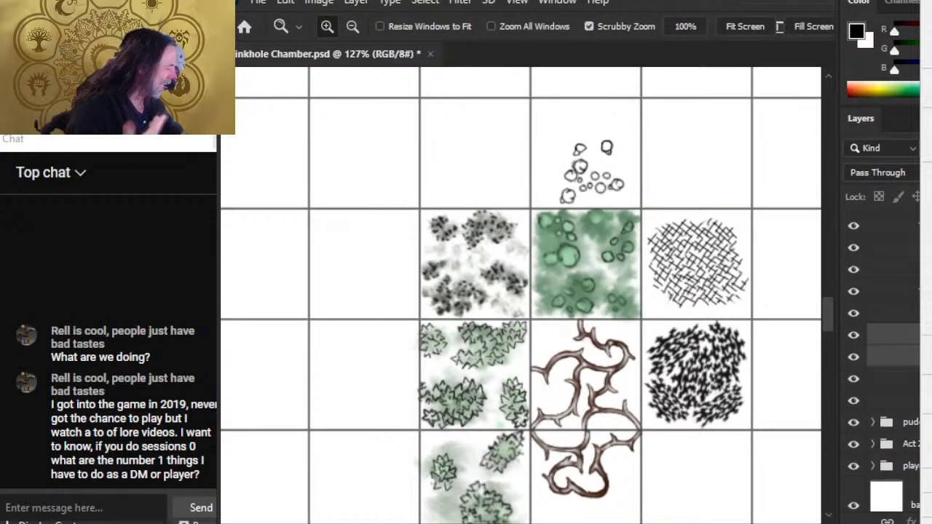
{"action": "left_click", "coordinate": [926, 505]}
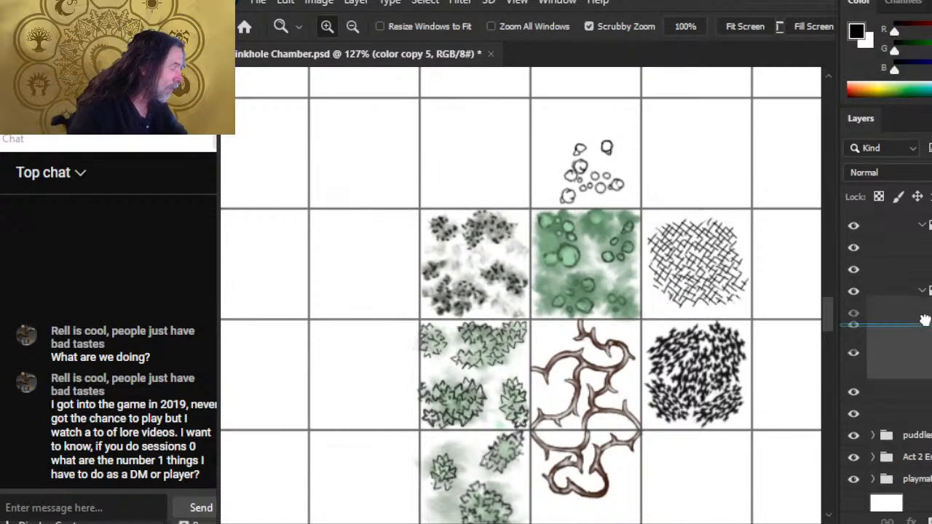
{"action": "key", "text": "ctrl+z"}
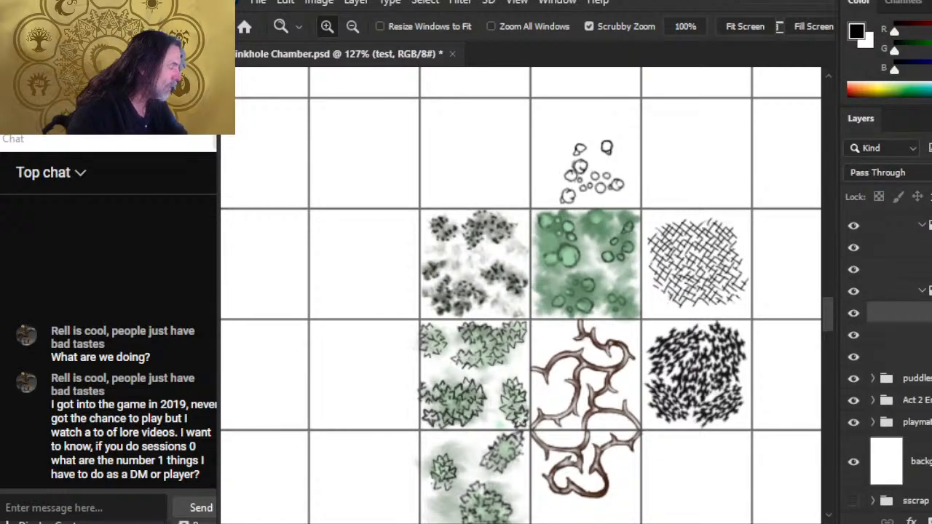
- Move the merged fungus tile copy into an empty grid square below the samples and nudge it to fit the square
{"action": "key", "text": "ctrl+shift+z"}
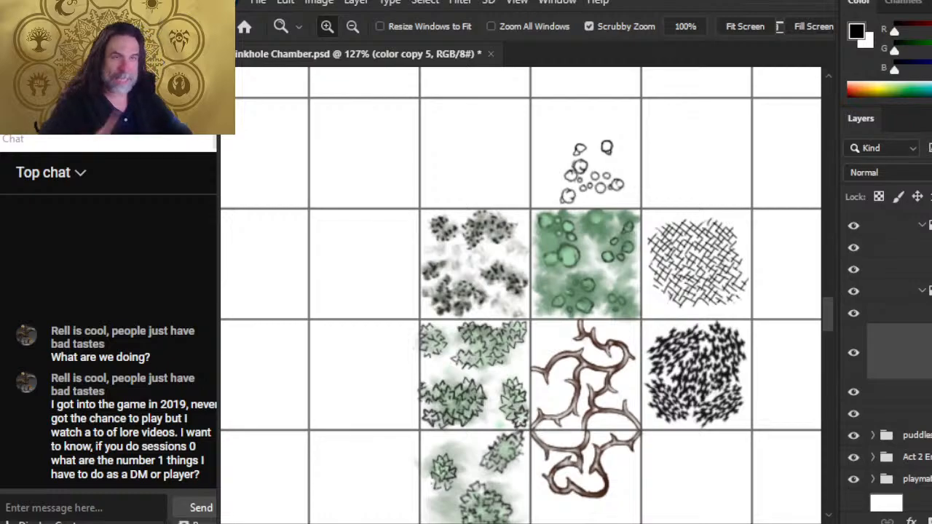
{"action": "left_click_drag", "start_coordinate": [684, 308], "coordinate": [597, 326]}
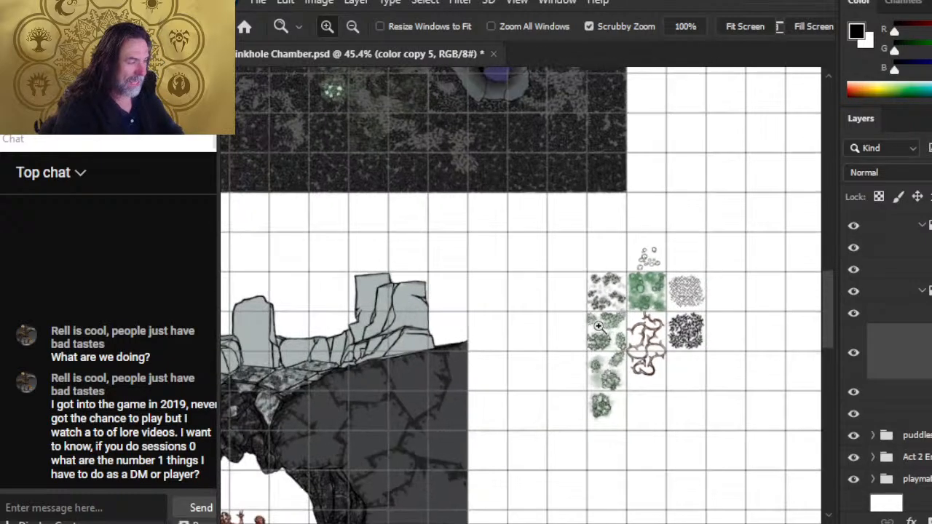
{"action": "left_click_drag", "start_coordinate": [709, 381], "coordinate": [687, 387]}
{"action": "key", "text": "v"}
{"action": "key", "text": "z"}
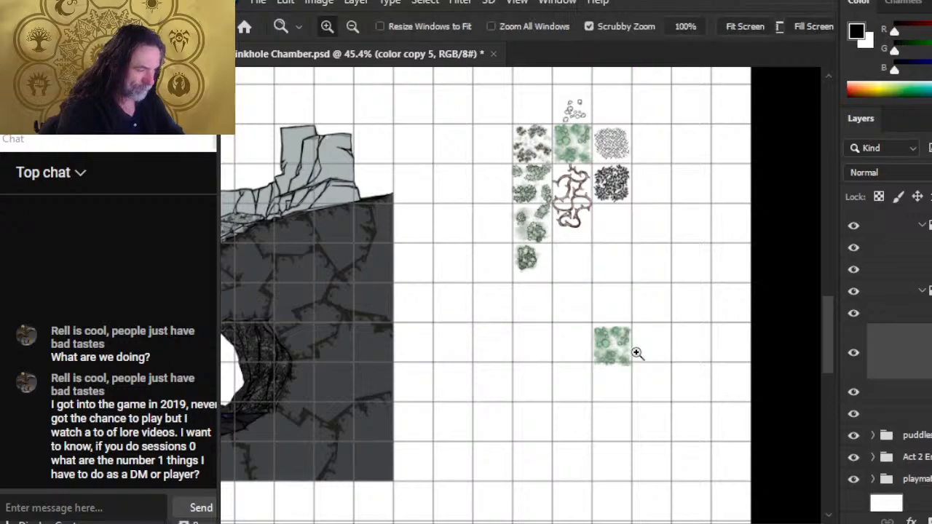
{"action": "key", "text": "v"}
{"action": "left_click_drag", "start_coordinate": [636, 353], "coordinate": [670, 371]}
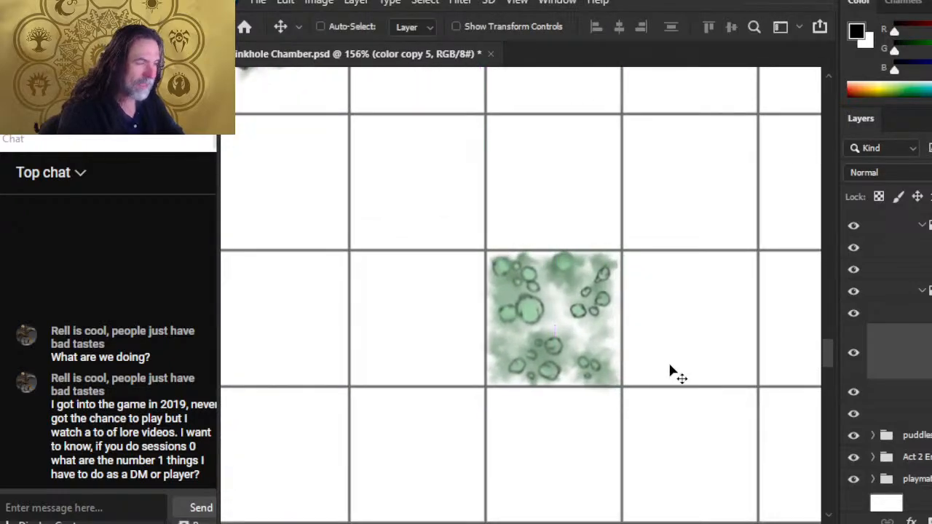
{"action": "key", "text": "Up"}
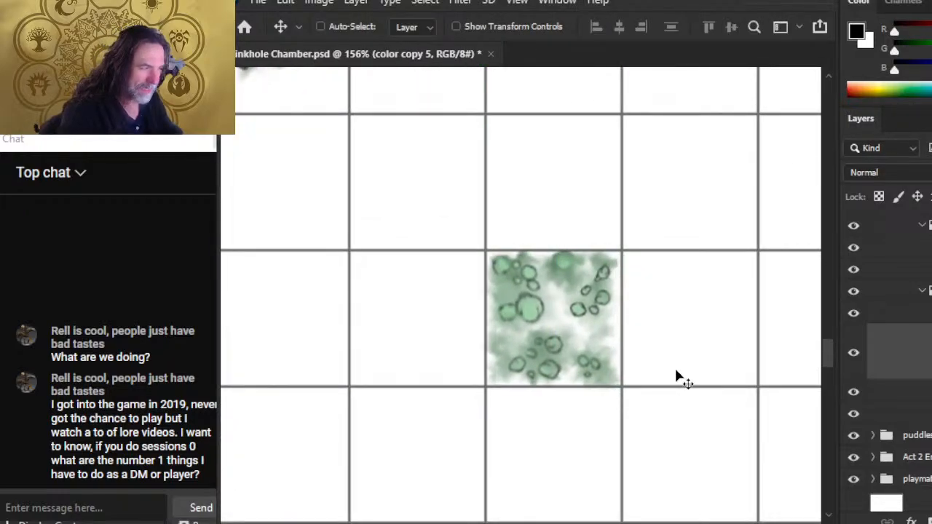
{"action": "key", "text": "Right"}
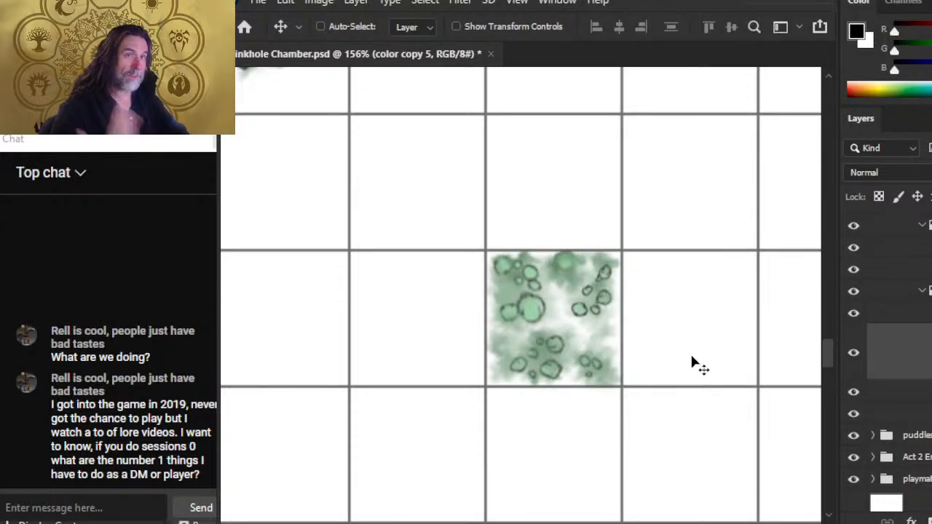
- Try a duplicate of the merged fungus tile in the adjoining left square, and delete both test copies
{"action": "key", "text": "r"}
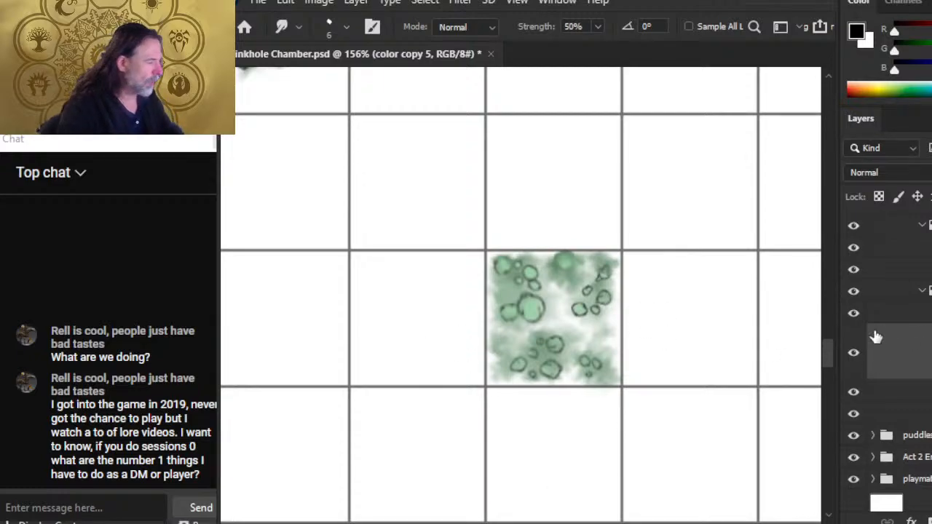
{"action": "left_click", "coordinate": [851, 354]}
{"action": "left_click", "coordinate": [852, 355]}
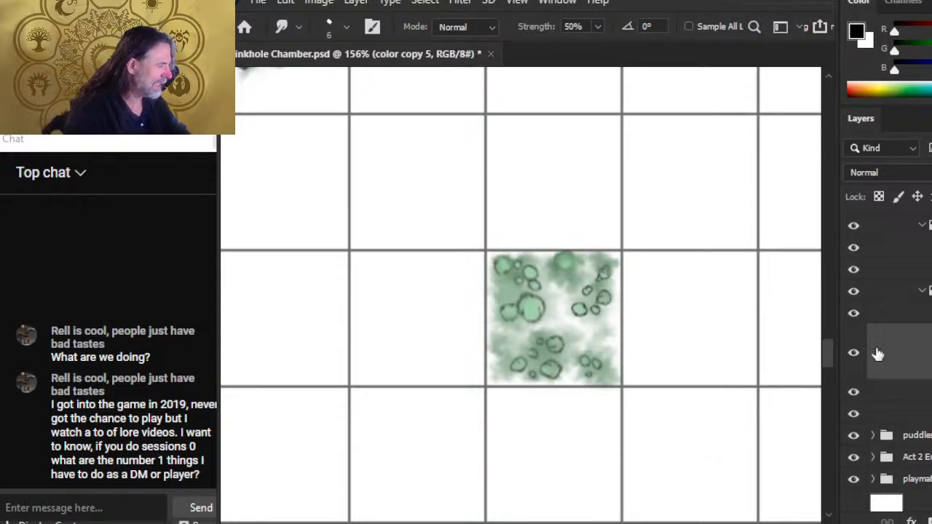
{"action": "key", "text": "l"}
{"action": "mouse_move", "coordinate": [642, 213]}
{"action": "left_mouse_down"}
{"action": "mouse_move", "coordinate": [717, 364]}
{"action": "mouse_move", "coordinate": [624, 307]}
{"action": "left_mouse_up"}
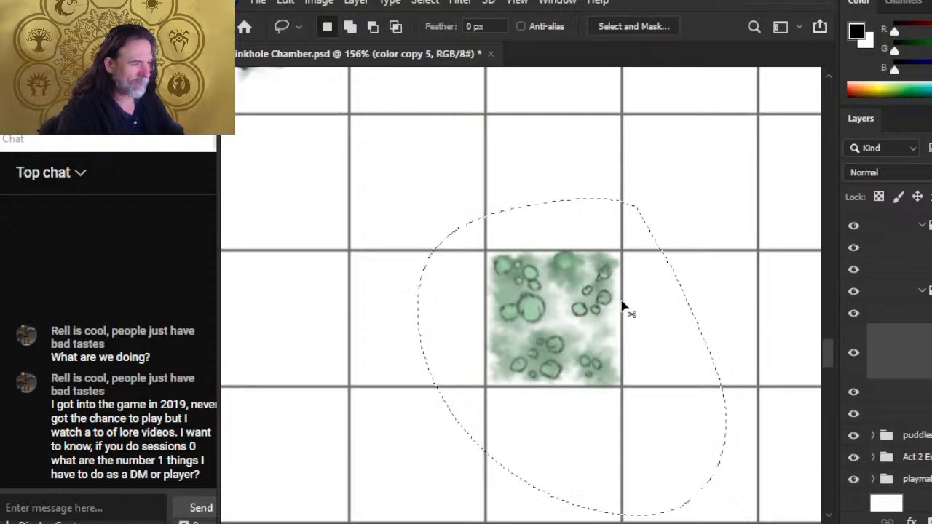
{"action": "key", "text": "ctrl+j"}
{"action": "key", "text": "v"}
{"action": "left_click_drag", "start_coordinate": [705, 364], "coordinate": [571, 387]}
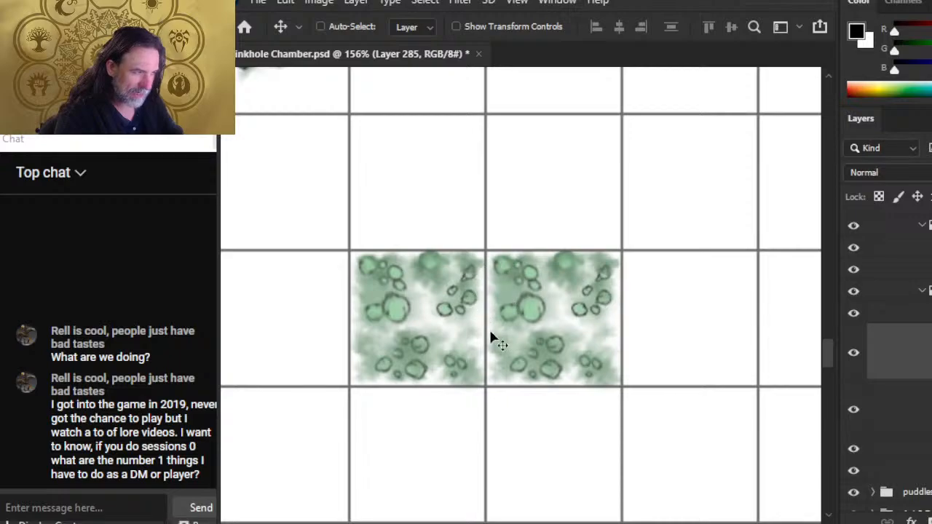
{"action": "key", "text": "Delete"}
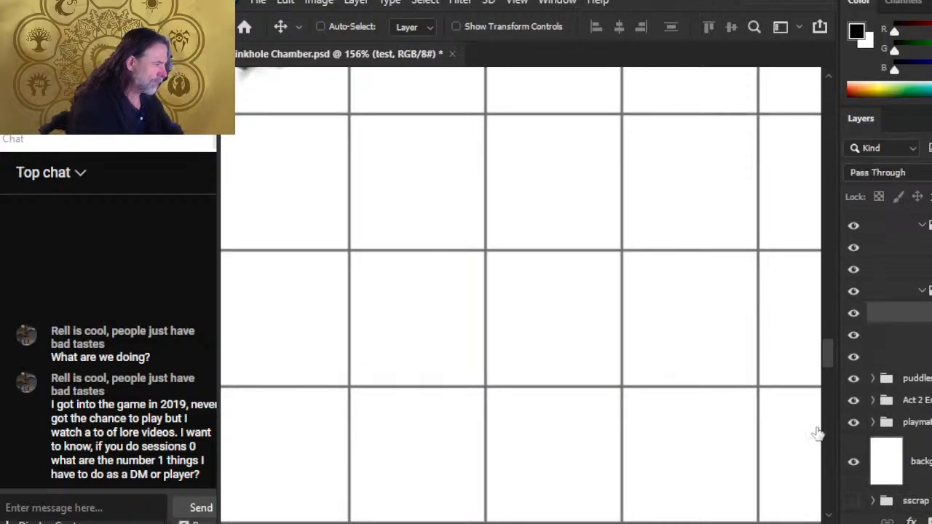
- On Layer 282, thin the green around the fungus clusters with a 50% opacity eraser and smudge the tile's green edges softer
{"action": "left_click_drag", "start_coordinate": [674, 94], "coordinate": [669, 443]}
{"action": "mouse_move", "coordinate": [452, 101]}
{"action": "left_mouse_down"}
{"action": "mouse_move", "coordinate": [615, 348]}
{"action": "mouse_move", "coordinate": [581, 360]}
{"action": "left_mouse_up"}
{"action": "key", "text": "r"}
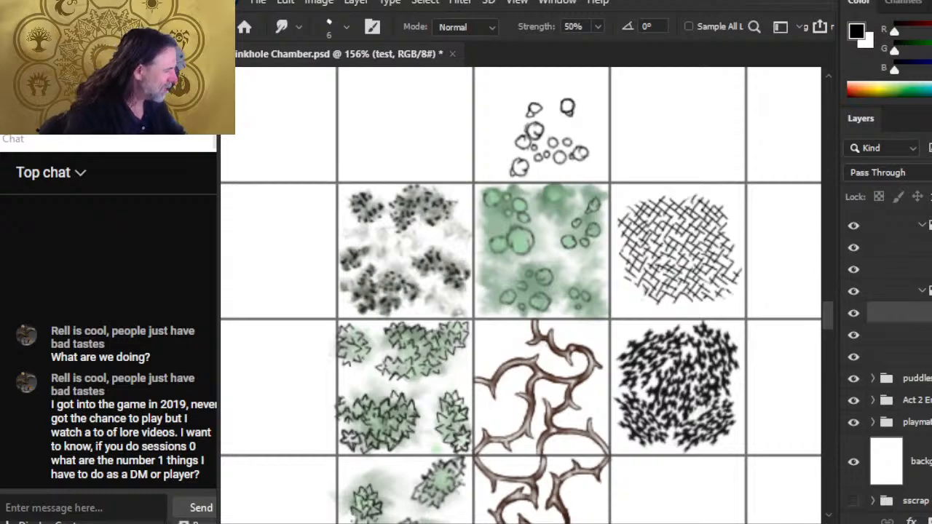
{"action": "key", "text": "ctrl+shift+alt+n"}
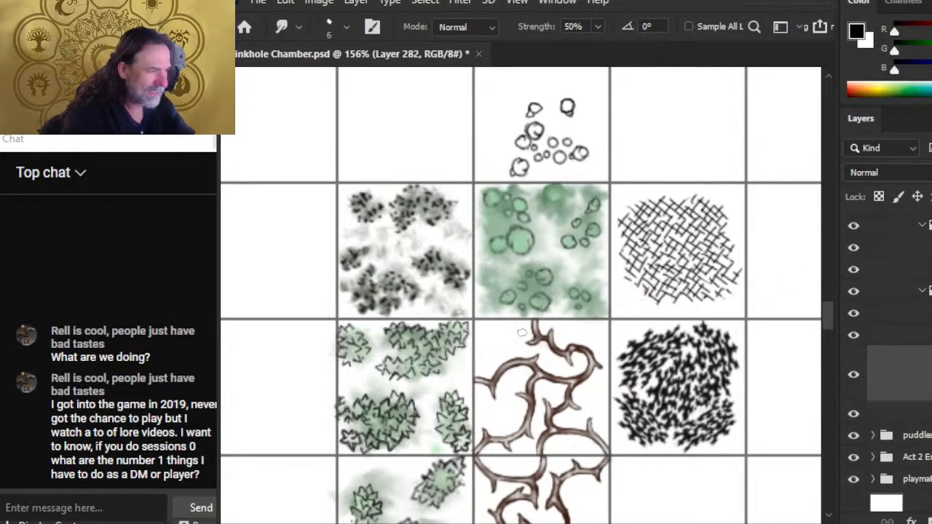
{"action": "key", "text": "e"}
{"action": "key", "text": "bracketright"}
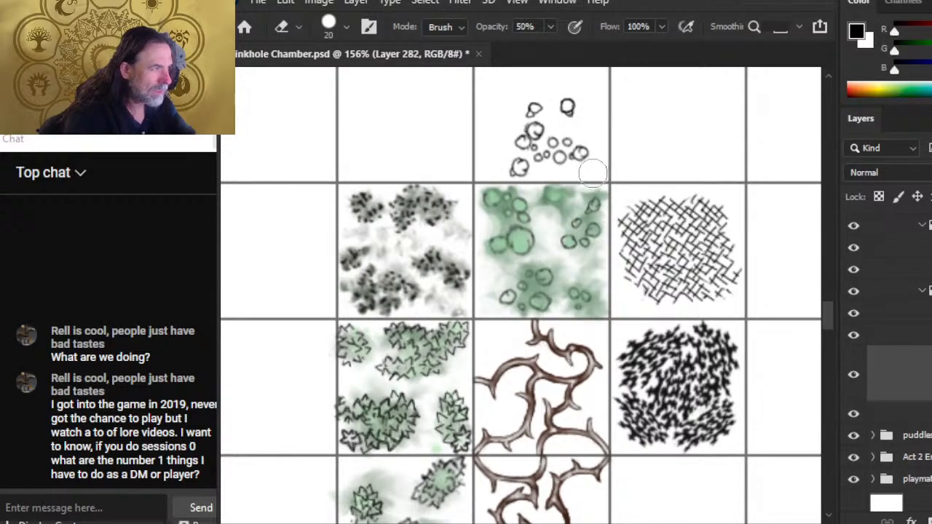
{"action": "key", "text": "bracketleft"}
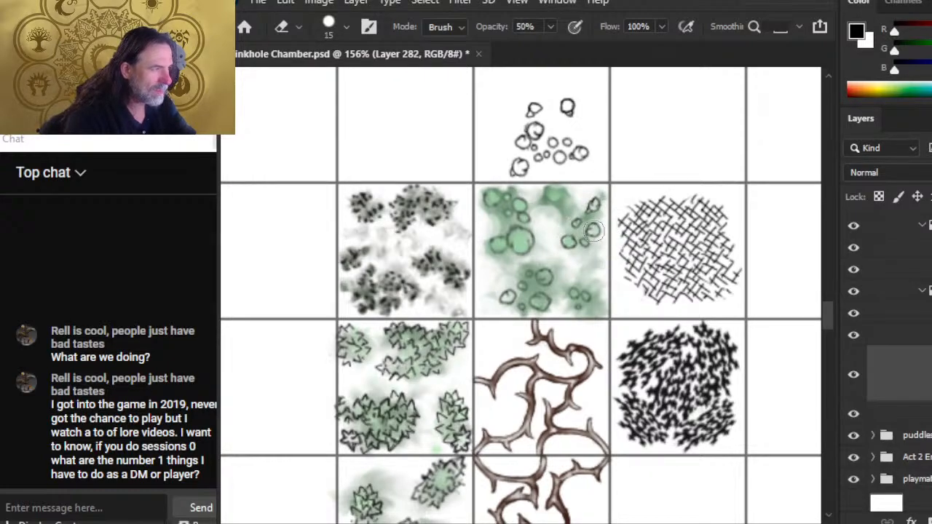
{"action": "key", "text": "r"}
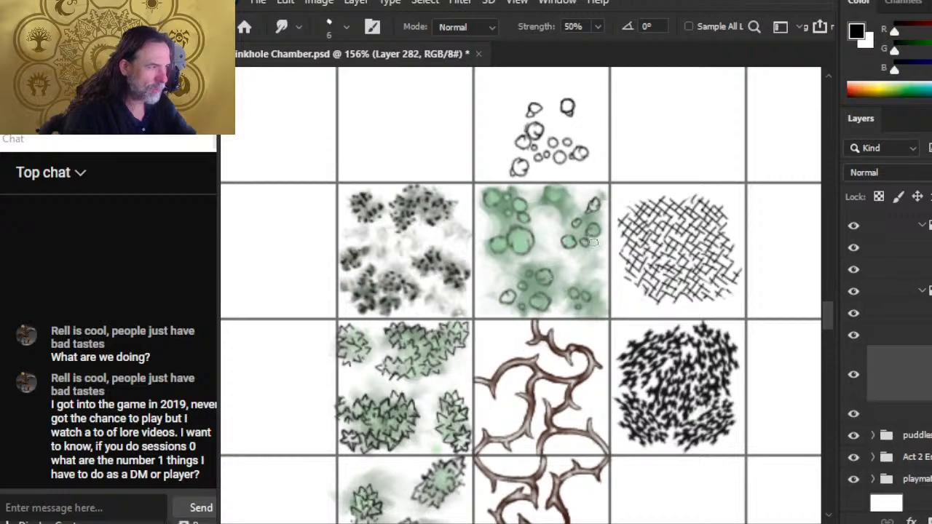
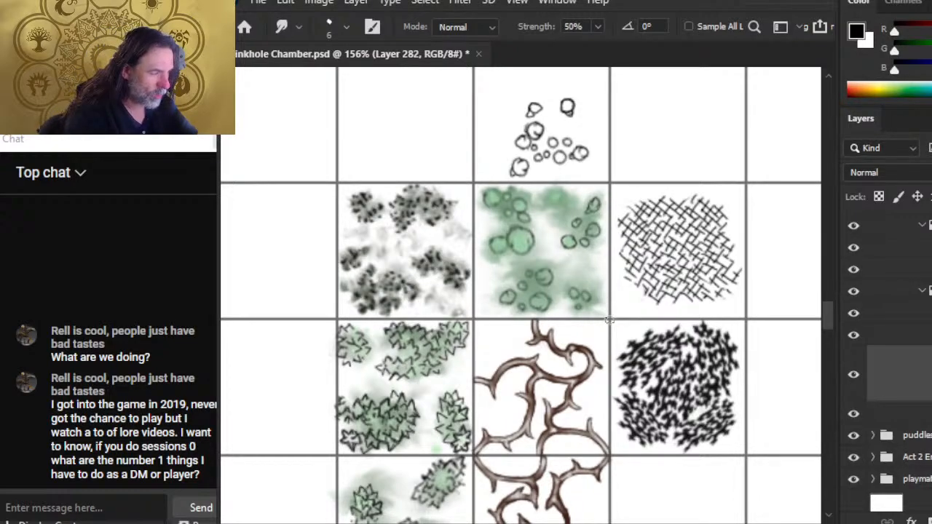
{"action": "key", "text": "e"}
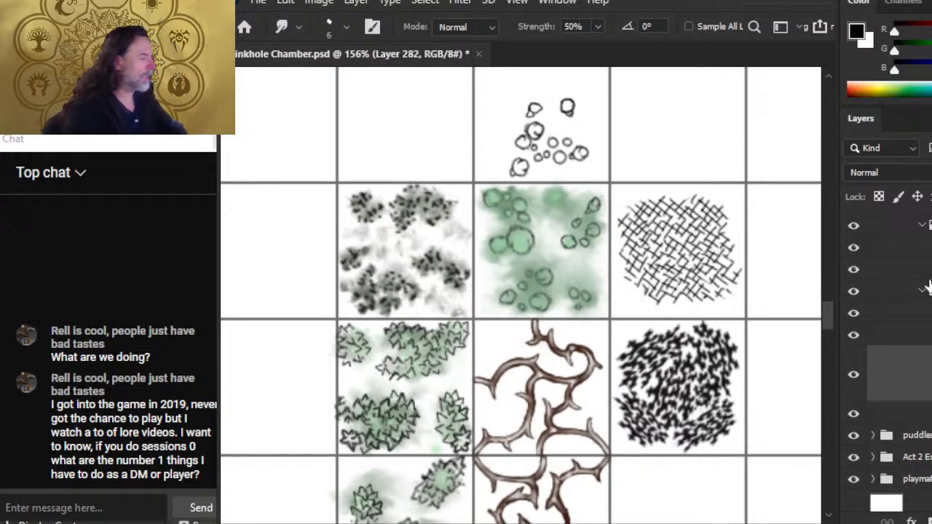
- Duplicate the color and line groups and merge the duplicates into a single layer
{"action": "left_click", "coordinate": [930, 335]}
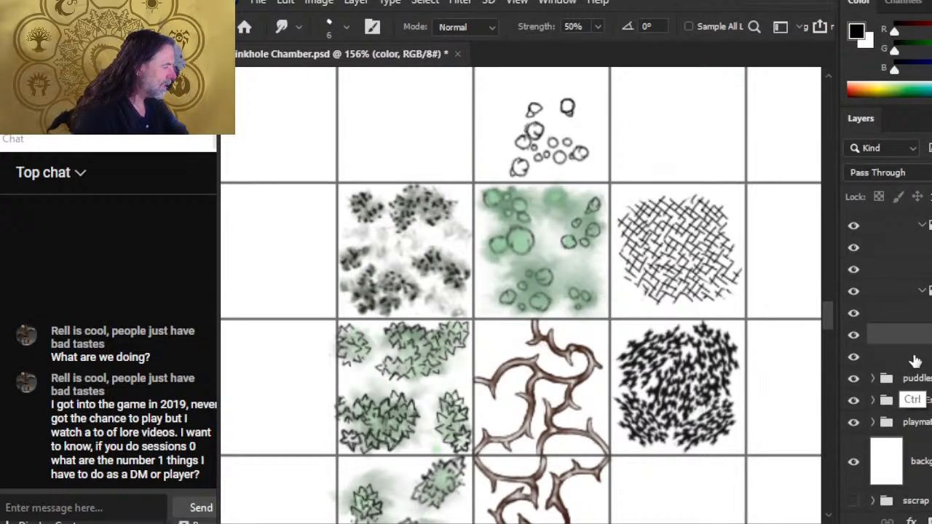
{"action": "left_click", "coordinate": [914, 355], "text": "shift"}
{"action": "right_click", "coordinate": [914, 340]}
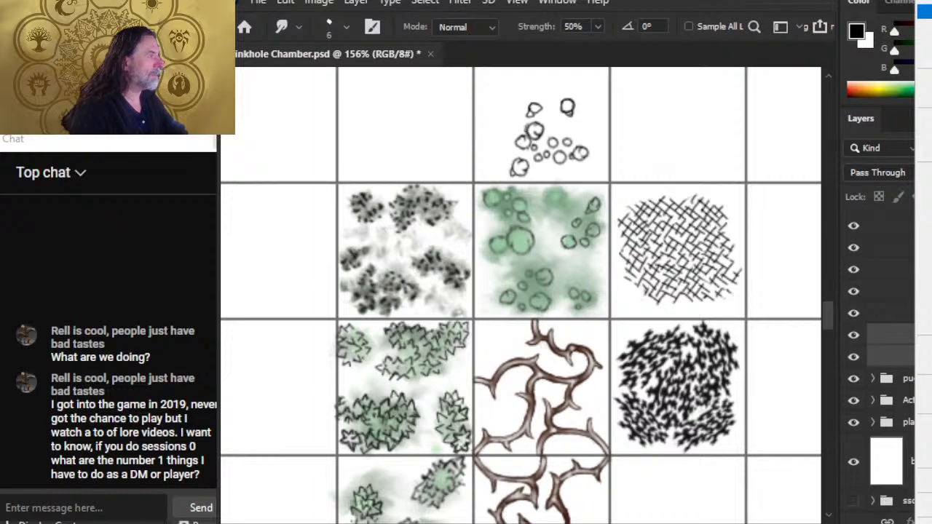
{"action": "left_click", "coordinate": [924, 11]}
{"action": "key", "text": "Return"}
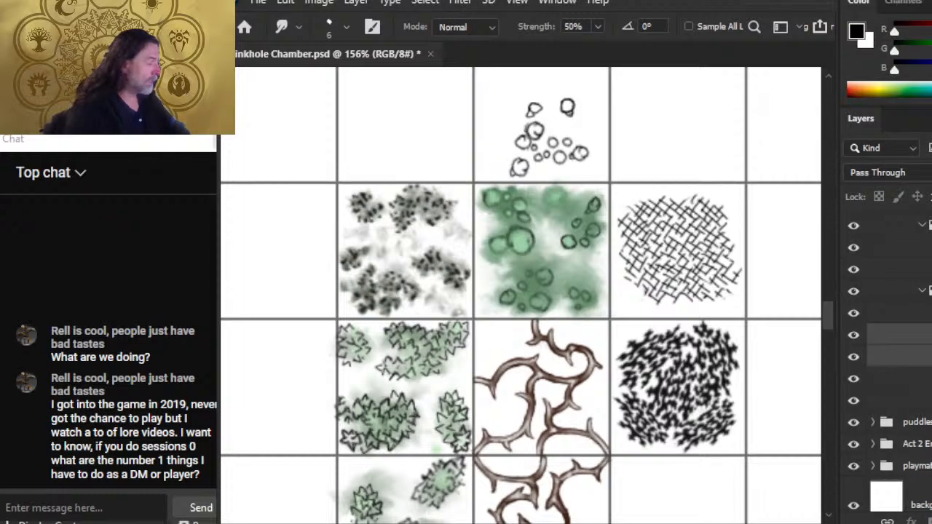
{"action": "right_click", "coordinate": [916, 333]}
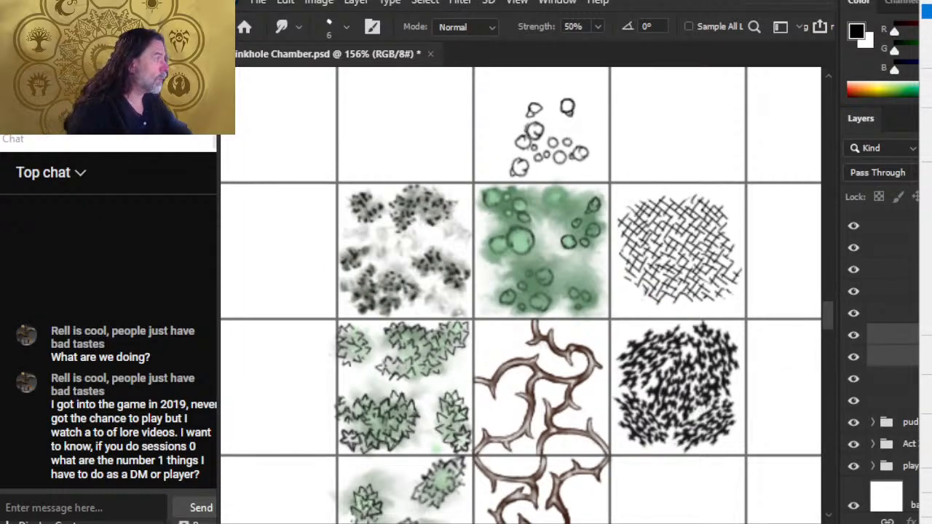
{"action": "left_click", "coordinate": [924, 11]}
{"action": "key", "text": "Return"}
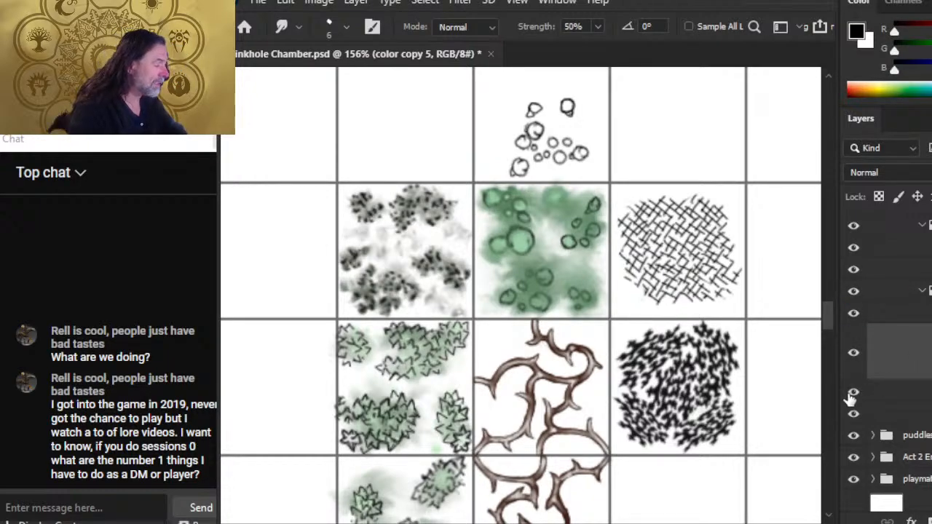
- Move the newly merged fungus tile into an empty grid square below the plant and thorn samples
{"action": "key", "text": "z"}
{"action": "left_click_drag", "start_coordinate": [708, 356], "coordinate": [578, 348]}
{"action": "left_click_drag", "start_coordinate": [716, 384], "coordinate": [670, 303]}
{"action": "key", "text": "v"}
{"action": "left_click_drag", "start_coordinate": [673, 251], "coordinate": [724, 422]}
{"action": "key", "text": "z"}
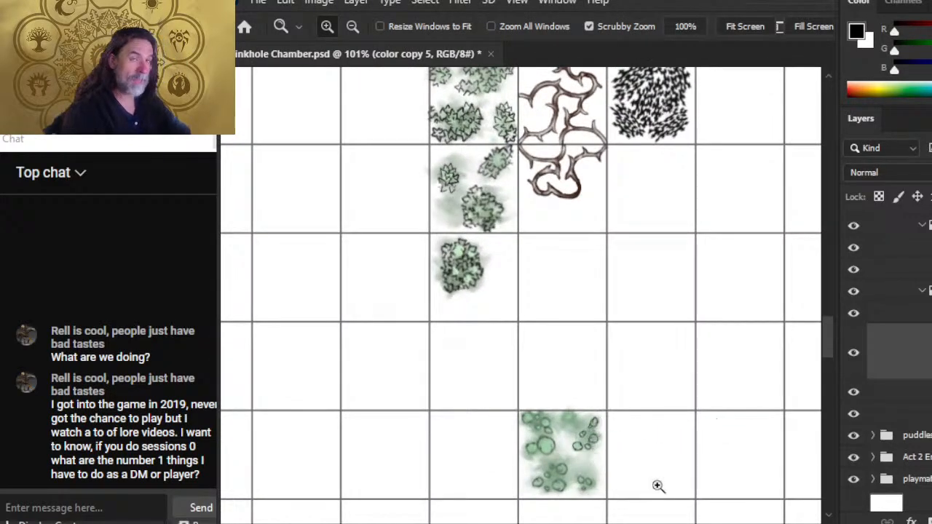
{"action": "left_click_drag", "start_coordinate": [665, 408], "coordinate": [659, 329]}
{"action": "left_click_drag", "start_coordinate": [597, 374], "coordinate": [618, 379]}
{"action": "key", "text": "v"}
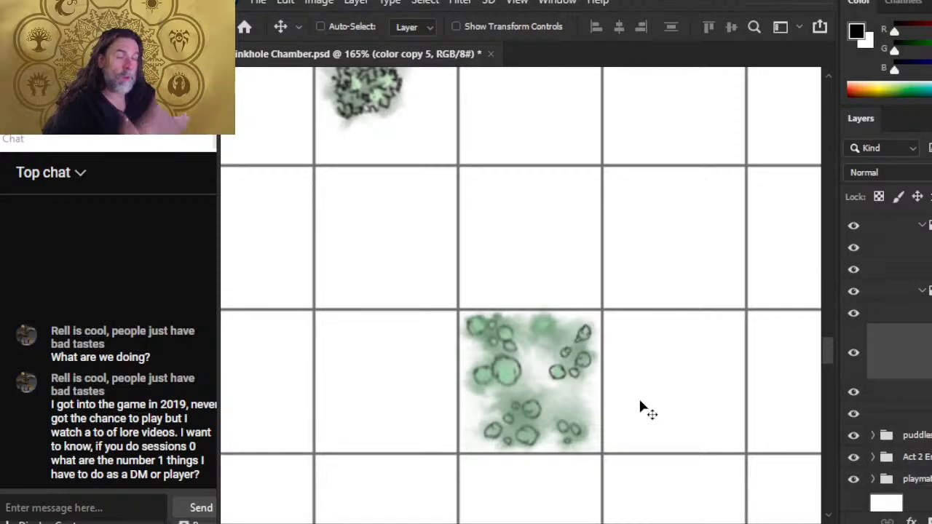
{"action": "left_click_drag", "start_coordinate": [733, 334], "coordinate": [760, 284]}
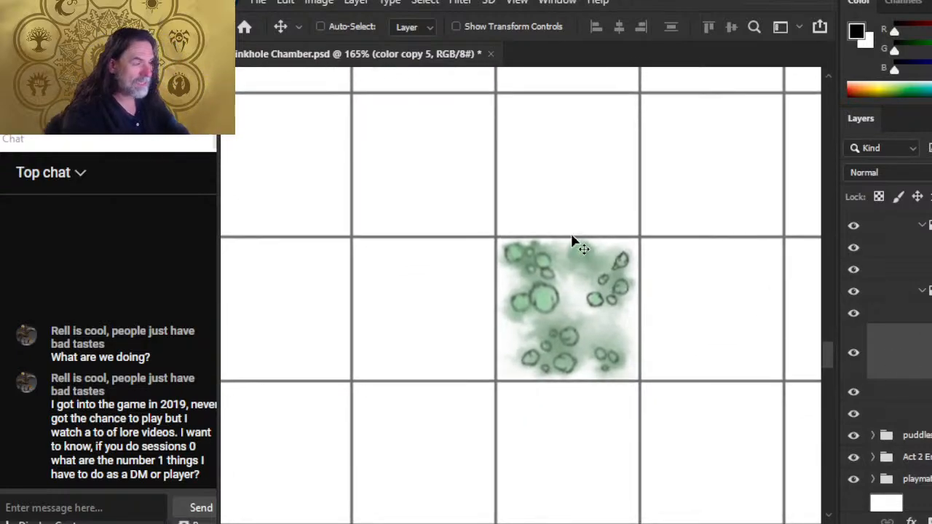
- Lasso the merged fungus tile, copy it to its own layer and place the copy in the adjoining left square
{"action": "key", "text": "l"}
{"action": "mouse_move", "coordinate": [601, 196]}
{"action": "left_mouse_down"}
{"action": "mouse_move", "coordinate": [426, 322]}
{"action": "mouse_move", "coordinate": [604, 198]}
{"action": "left_mouse_up"}
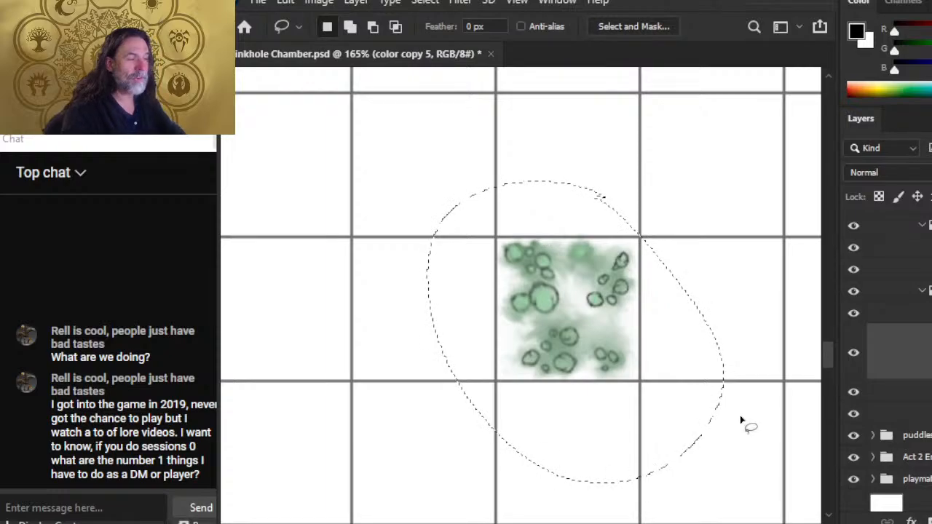
{"action": "key", "text": "ctrl+j"}
{"action": "key", "text": "v"}
{"action": "left_click_drag", "start_coordinate": [703, 366], "coordinate": [578, 366]}
- Rotate the left fungus copy by -90° and align it within its grid square
{"action": "key", "text": "l"}
{"action": "right_click", "coordinate": [568, 275]}
{"action": "left_click", "coordinate": [645, 191]}
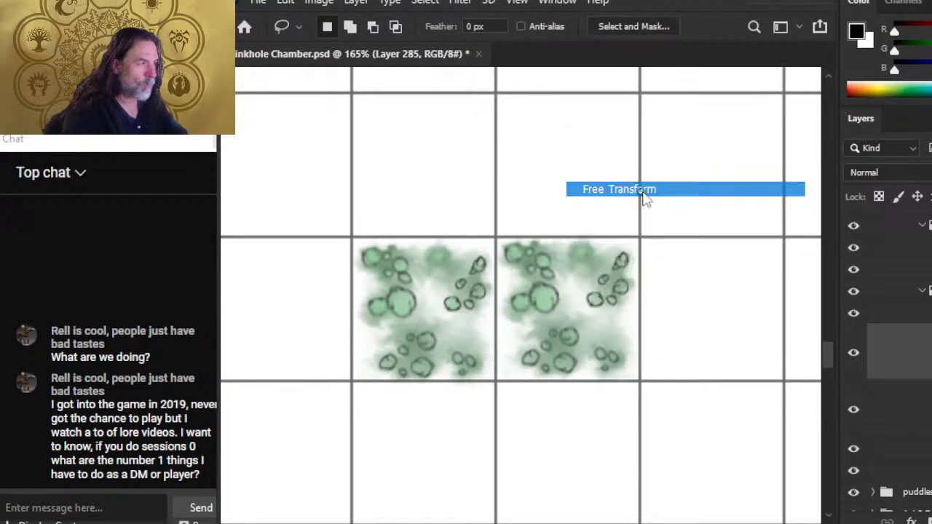
{"action": "left_click_drag", "start_coordinate": [557, 150], "coordinate": [313, 243]}
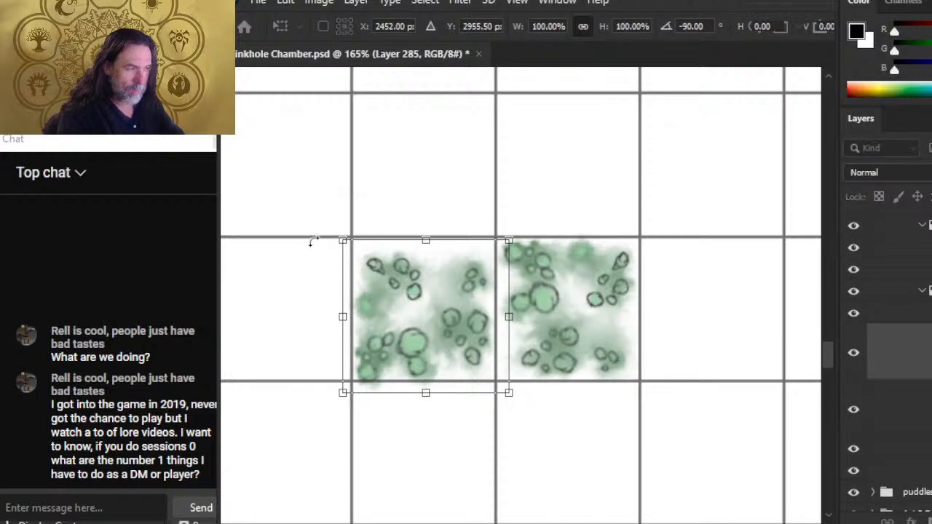
{"action": "key", "text": "Return"}
{"action": "key", "text": "v"}
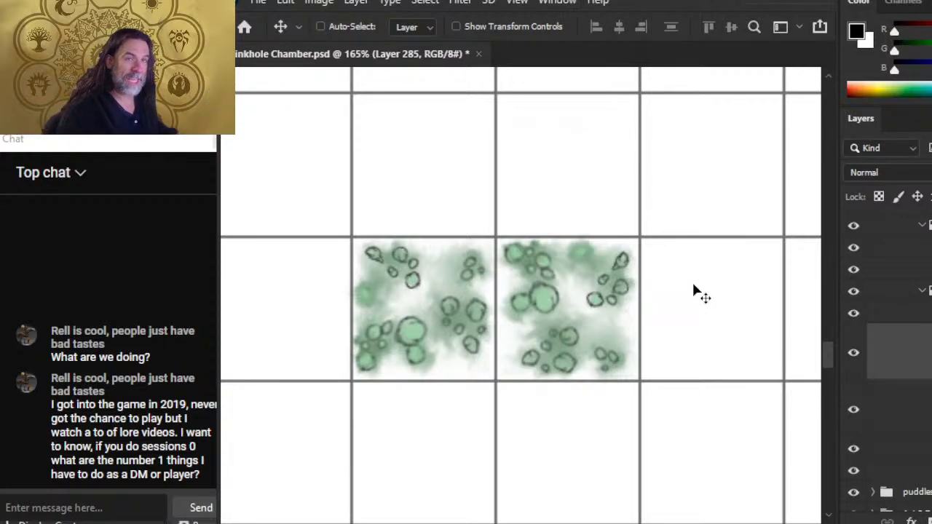
- Paste another fungus tile copy and place it in the square directly below the rotated copy
{"action": "scroll", "coordinate": [614, 337], "scroll_direction": "down", "scroll_amount": 3}
{"action": "scroll", "coordinate": [614, 337], "scroll_direction": "left", "scroll_amount": 2}
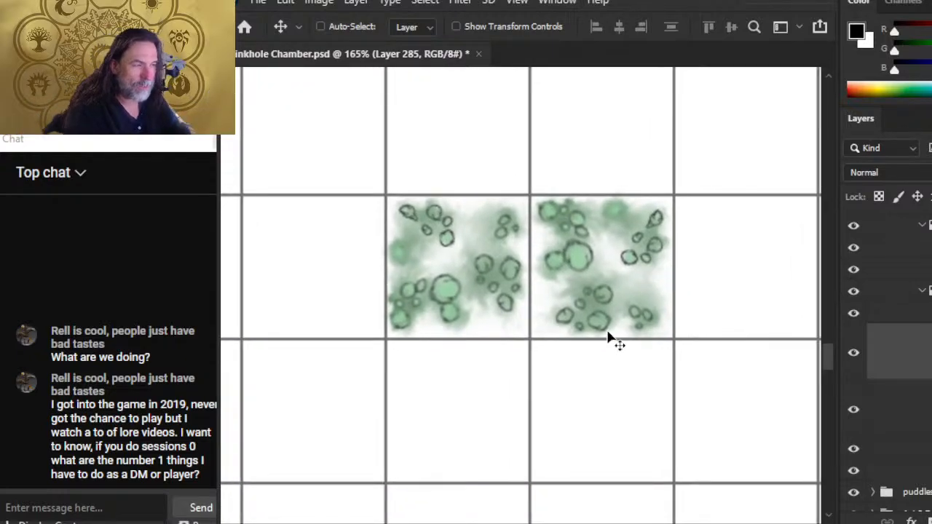
{"action": "scroll", "coordinate": [638, 372], "scroll_direction": "down", "scroll_amount": 3}
{"action": "scroll", "coordinate": [637, 372], "scroll_direction": "left", "scroll_amount": 2}
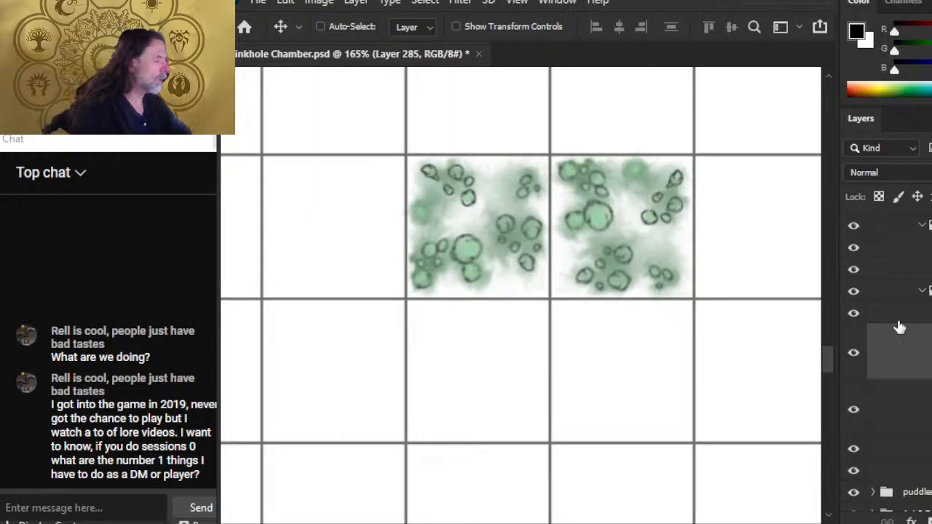
{"action": "key", "text": "ctrl+v"}
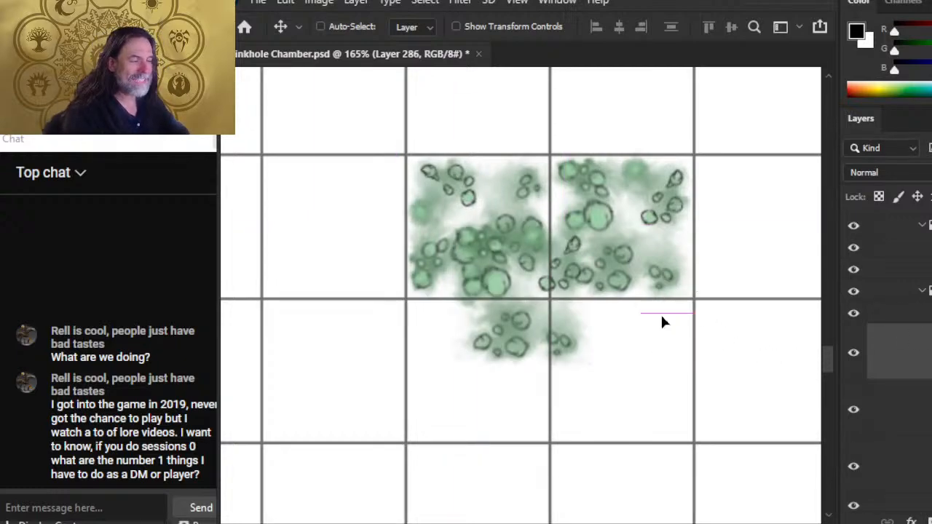
{"action": "left_click_drag", "start_coordinate": [660, 313], "coordinate": [643, 346]}
- Rotate the fungus copy in the lower-left square by 180° and fit it within its grid square
{"action": "key", "text": "l"}
{"action": "right_click", "coordinate": [642, 342]}
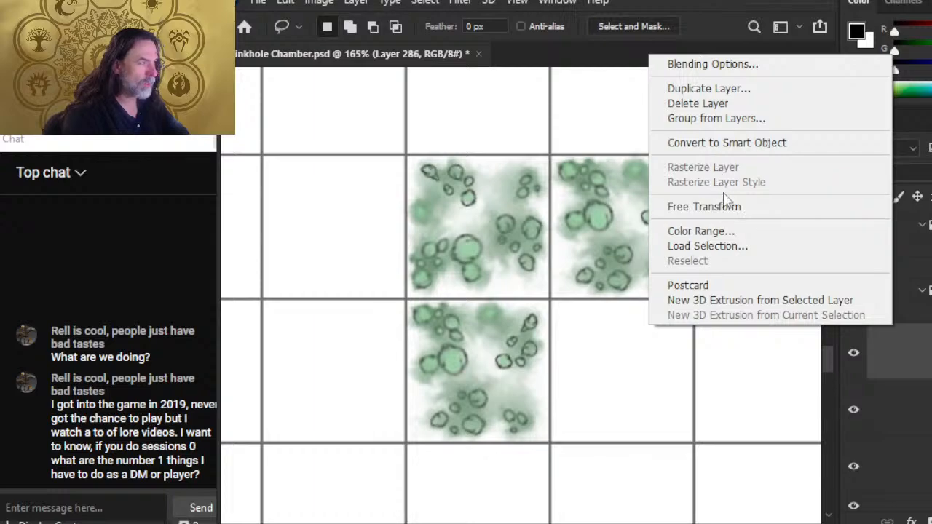
{"action": "left_click", "coordinate": [730, 206]}
{"action": "left_click_drag", "start_coordinate": [474, 247], "coordinate": [496, 464]}
{"action": "left_click_drag", "start_coordinate": [646, 314], "coordinate": [640, 344]}
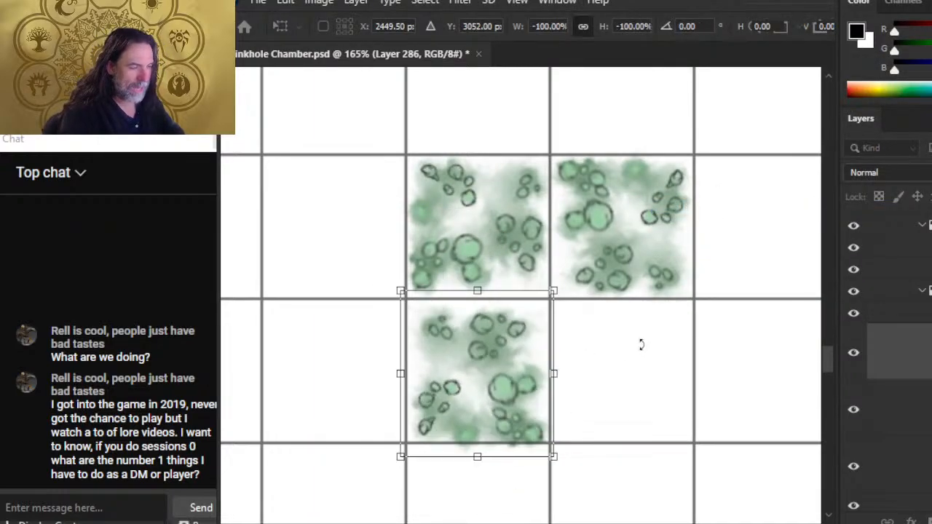
{"action": "key", "text": "Return"}
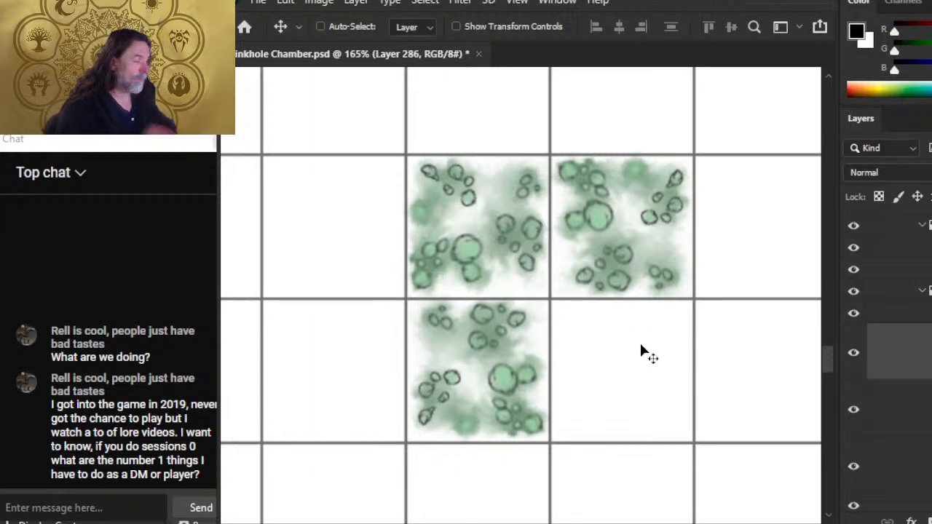
- Paste another fungus tile copy and place it in the remaining lower-right square of the two-by-two block
{"action": "key", "text": "ctrl+b"}
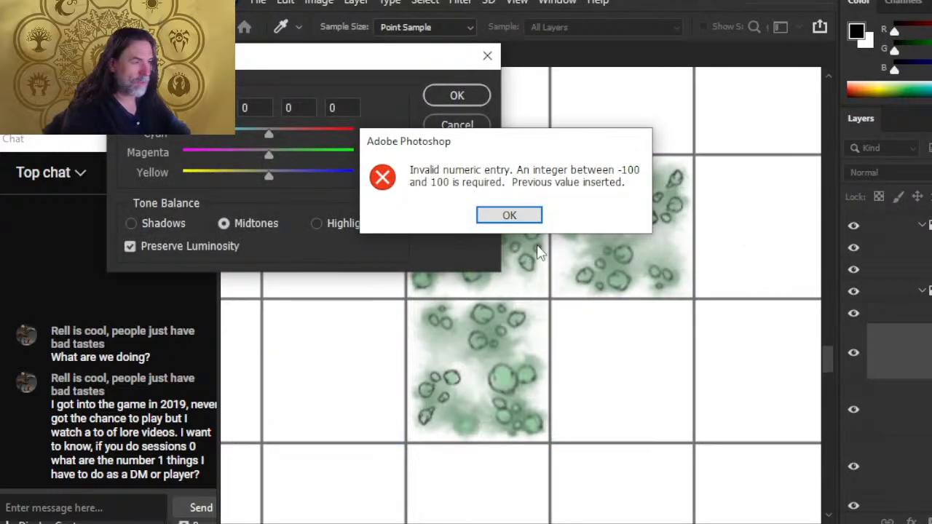
{"action": "key", "text": "Escape"}
{"action": "key", "text": "ctrl+v"}
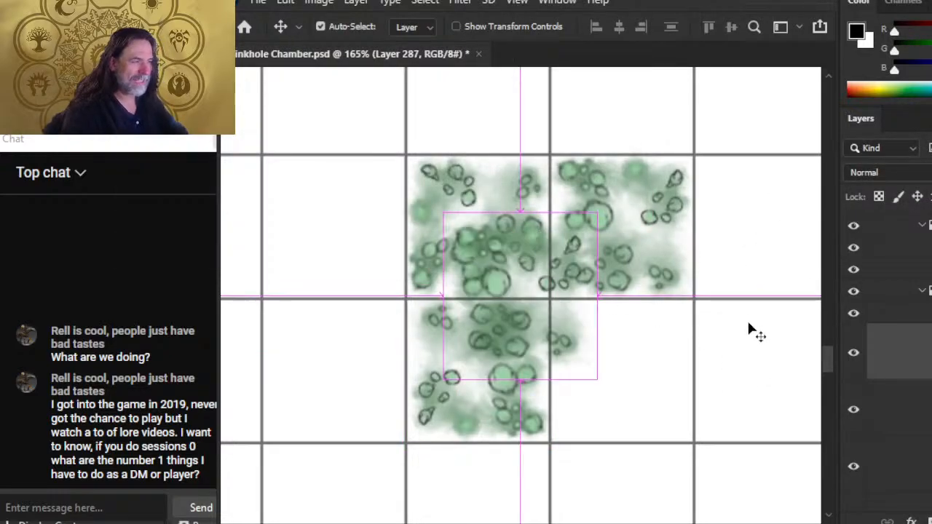
{"action": "mouse_move", "coordinate": [627, 252]}
{"action": "left_mouse_down"}
{"action": "mouse_move", "coordinate": [710, 304]}
{"action": "mouse_move", "coordinate": [706, 320]}
{"action": "left_mouse_up"}
- Rotate the lower-right fungus copy by 90° and nudge it into alignment within its grid square
{"action": "key", "text": "l"}
{"action": "right_click", "coordinate": [679, 257]}
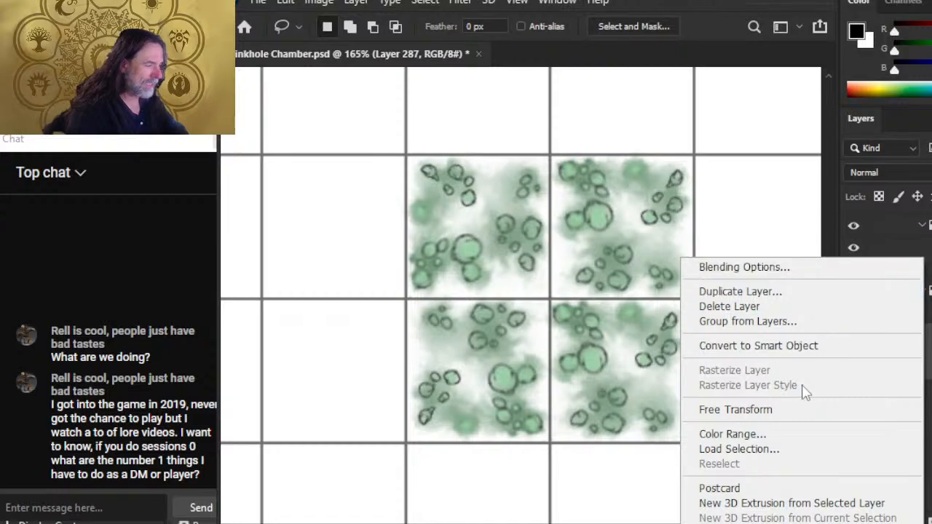
{"action": "left_click", "coordinate": [812, 411]}
{"action": "left_click_drag", "start_coordinate": [663, 204], "coordinate": [786, 420]}
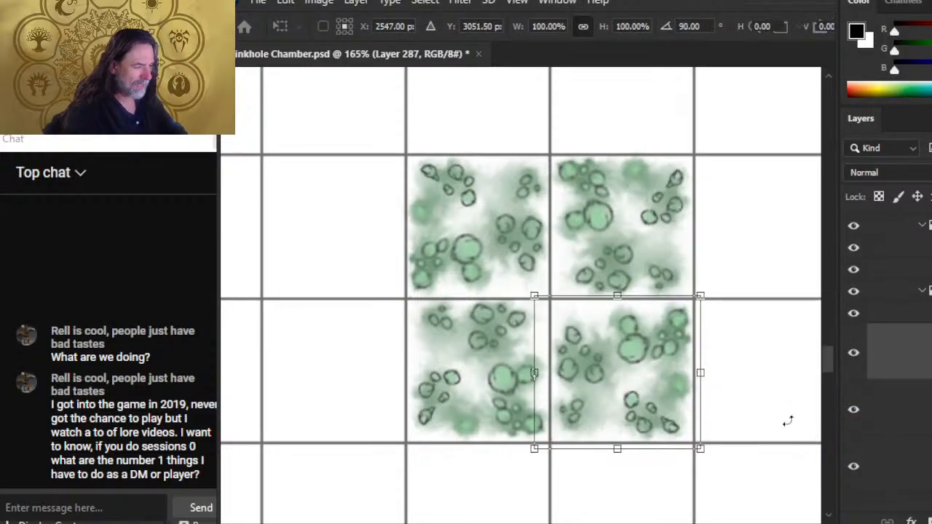
{"action": "key", "text": "Return"}
{"action": "key", "text": "v"}
{"action": "key", "text": "Up"}
{"action": "key", "text": "Up"}
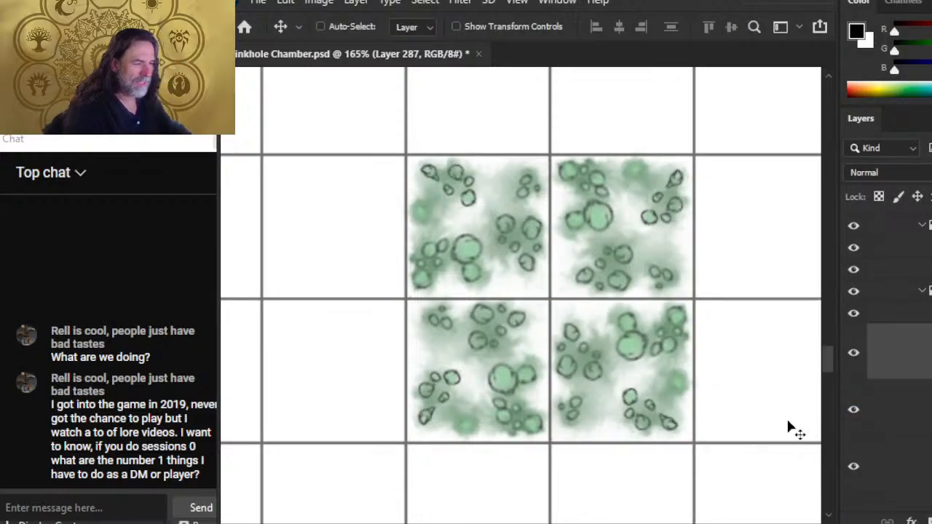
{"action": "key", "text": "Left"}
{"action": "key", "text": "Left"}
{"action": "key", "text": "Left"}
{"action": "key", "text": "Right"}
{"action": "key", "text": "Down"}
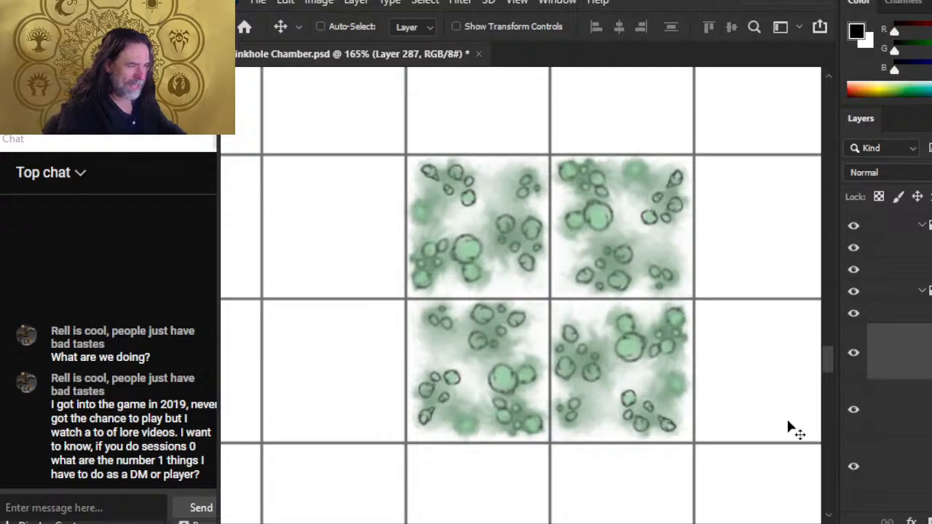
- Check the two-by-two fungus pattern from afar and up close, and delete all four test copies
{"action": "key", "text": "z"}
{"action": "left_click_drag", "start_coordinate": [790, 430], "coordinate": [655, 301]}
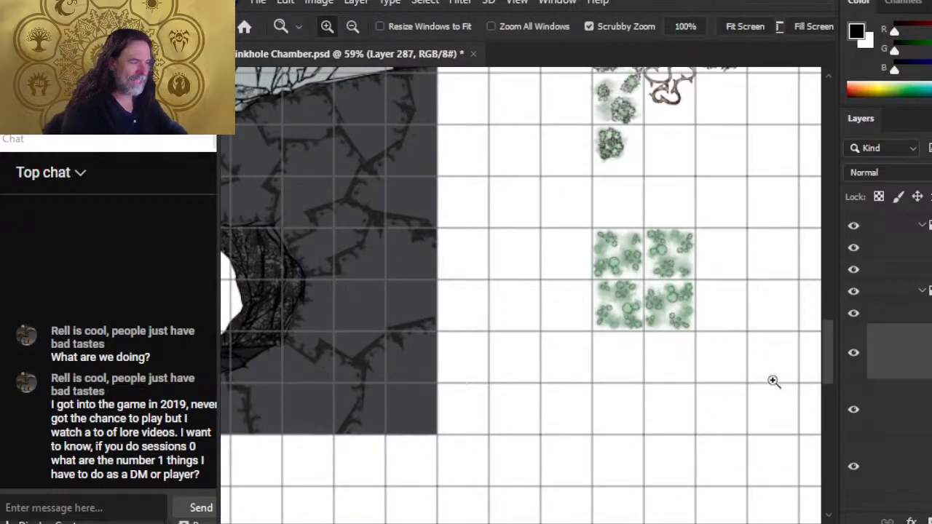
{"action": "left_click_drag", "start_coordinate": [735, 340], "coordinate": [700, 294]}
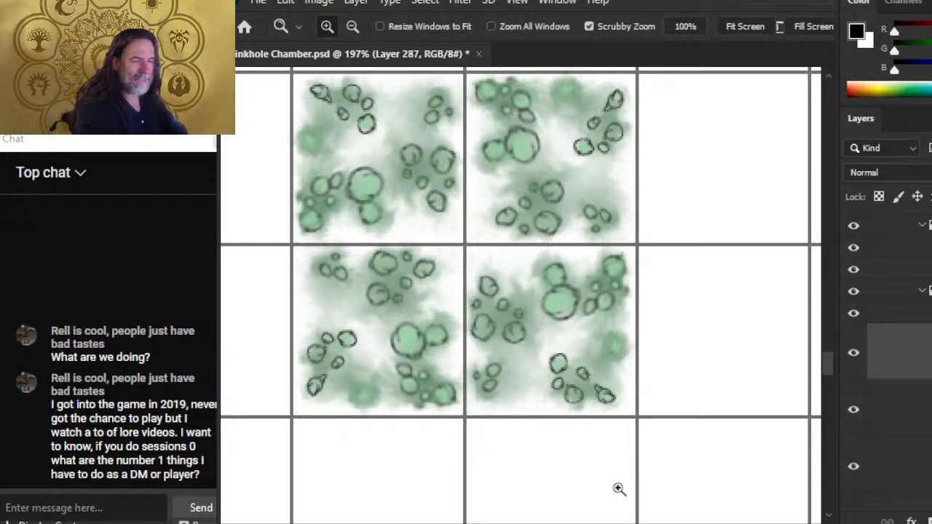
{"action": "key", "text": "Delete"}
{"action": "key", "text": "Delete"}
{"action": "right_click", "coordinate": [774, 493]}
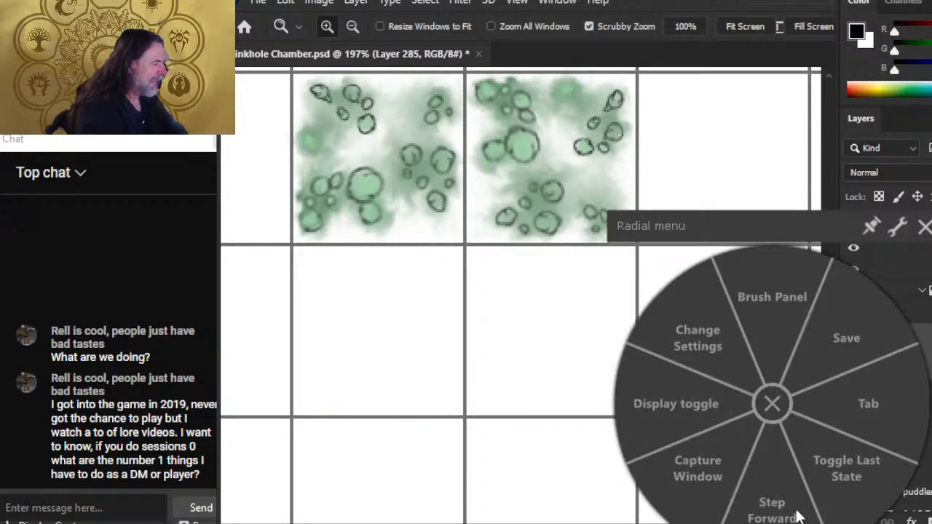
{"action": "left_click", "coordinate": [769, 405]}
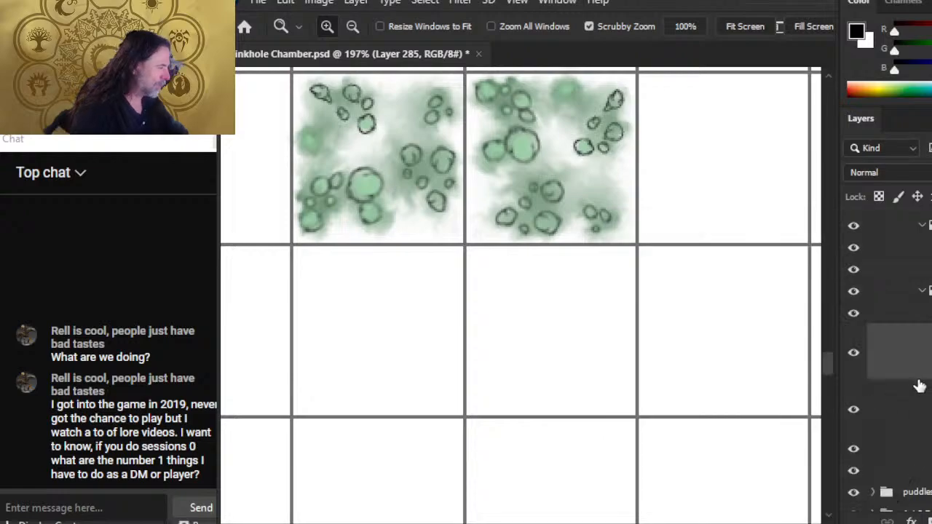
{"action": "key", "text": "Delete"}
{"action": "key", "text": "Delete"}
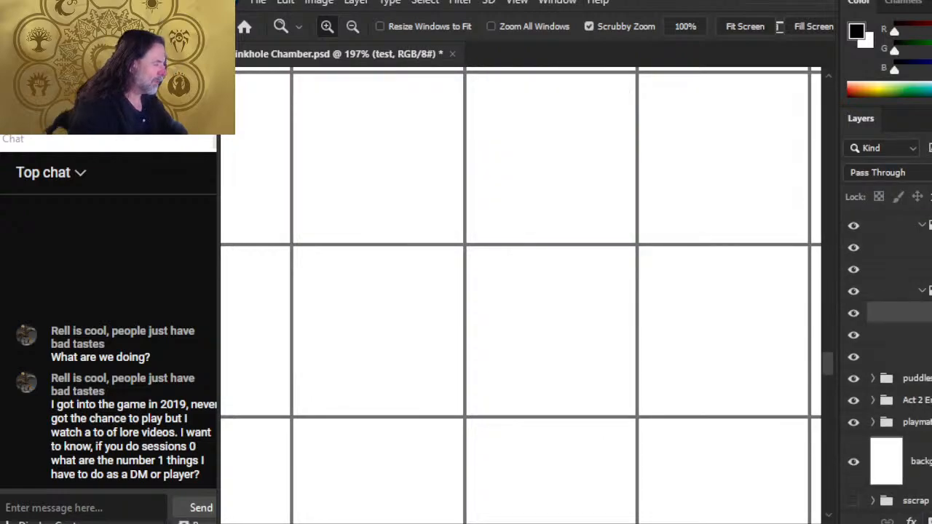
{"action": "key", "text": "Delete"}
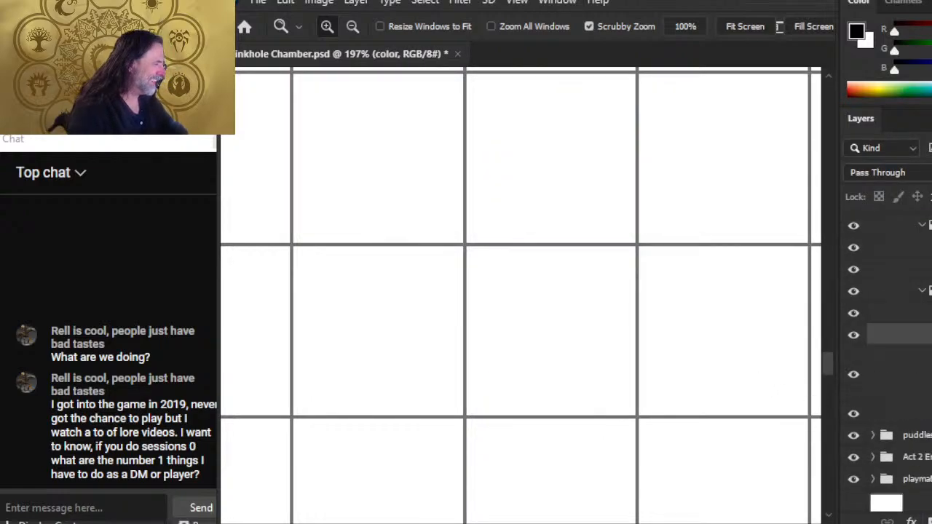
- Select Layer 282 in the color group and touch up the original fungus sample's green shading with Smudge and Eraser at 50%
{"action": "left_click", "coordinate": [923, 373]}
{"action": "mouse_move", "coordinate": [572, 299]}
{"action": "left_mouse_down"}
{"action": "mouse_move", "coordinate": [551, 333]}
{"action": "mouse_move", "coordinate": [530, 451]}
{"action": "left_mouse_up"}
{"action": "left_click_drag", "start_coordinate": [583, 256], "coordinate": [530, 451]}
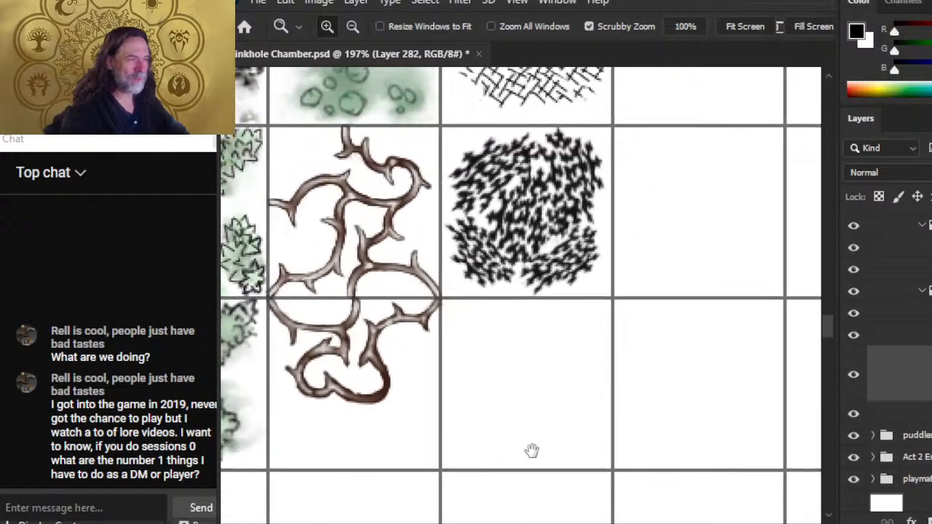
{"action": "mouse_move", "coordinate": [530, 311]}
{"action": "left_mouse_down"}
{"action": "mouse_move", "coordinate": [800, 344]}
{"action": "mouse_move", "coordinate": [711, 414]}
{"action": "mouse_move", "coordinate": [724, 442]}
{"action": "left_mouse_up"}
{"action": "left_click_drag", "start_coordinate": [658, 261], "coordinate": [624, 356]}
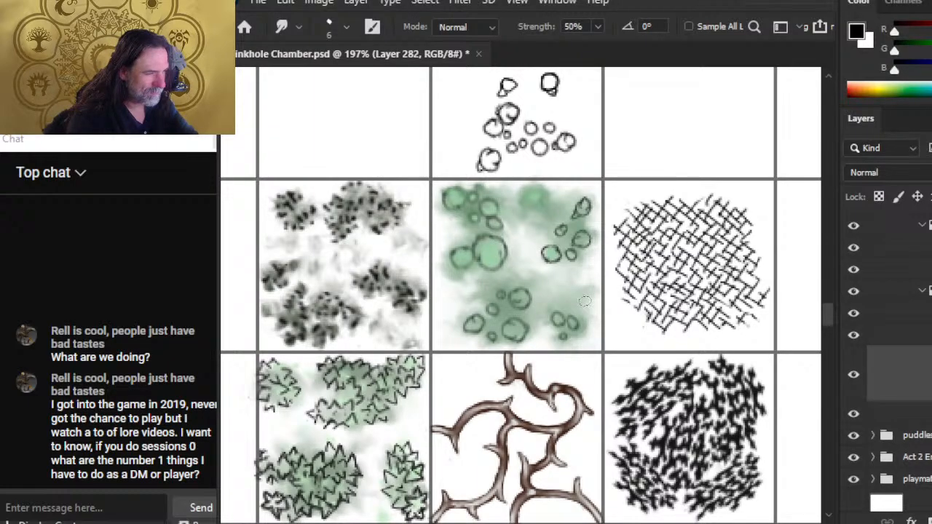
{"action": "key", "text": "e"}
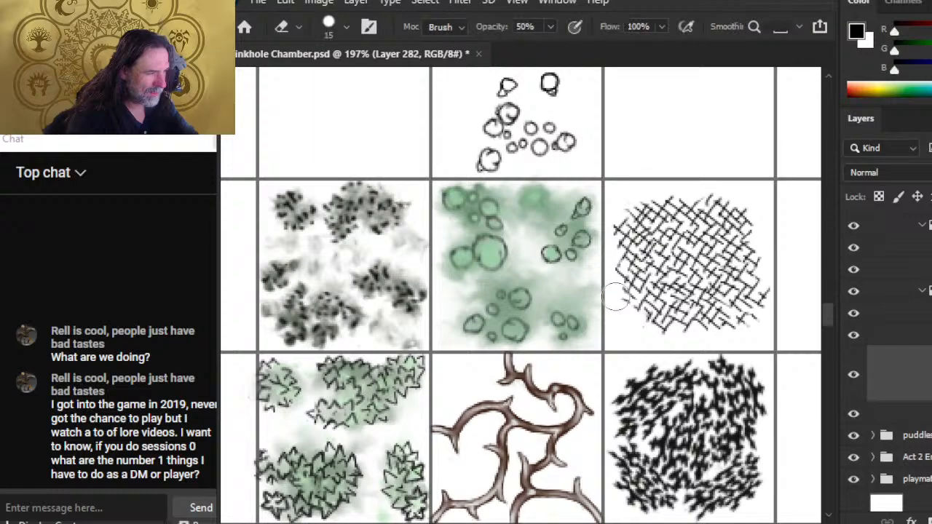
{"action": "key", "text": "r"}
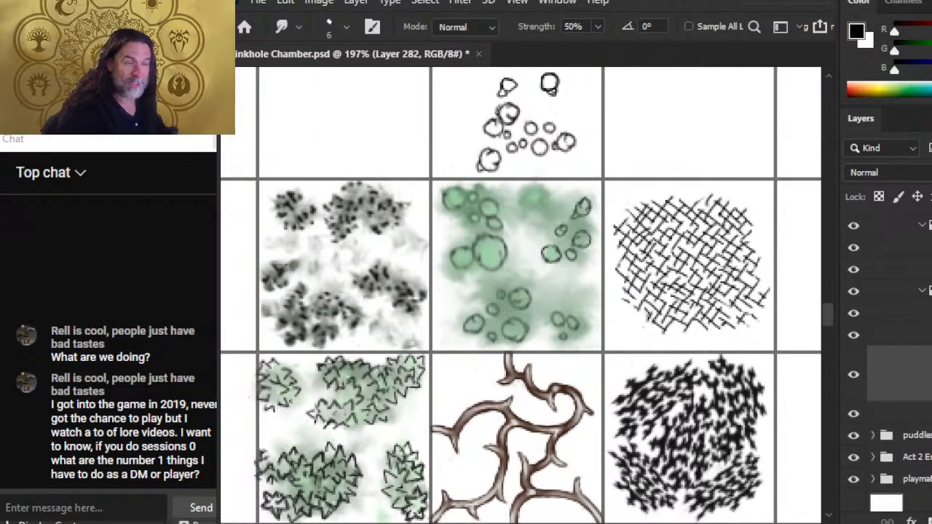
- Hide and reshow Layer 282 to compare the fungus sample, and continue blending its shading with Smudge at 50% strength
{"action": "key", "text": "z"}
{"action": "left_click_drag", "start_coordinate": [678, 334], "coordinate": [609, 359]}
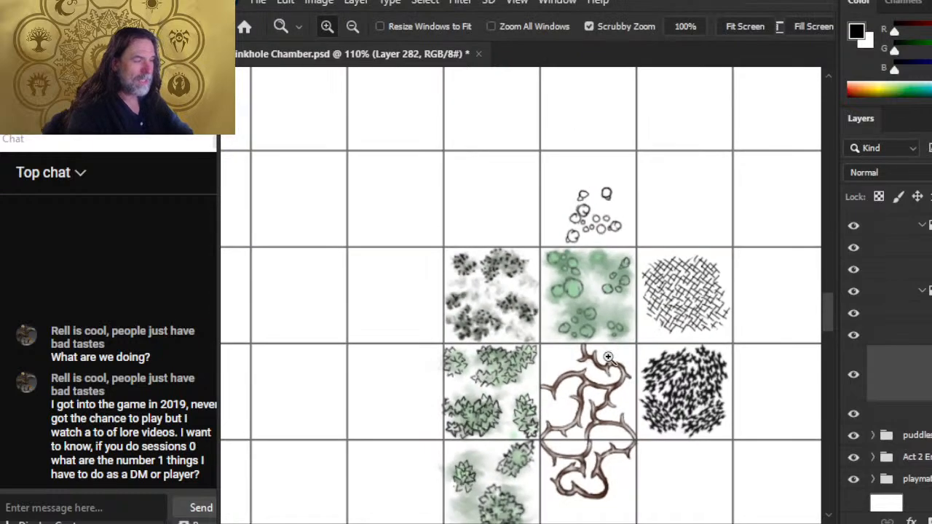
{"action": "left_click", "coordinate": [854, 375]}
{"action": "left_click", "coordinate": [854, 375]}
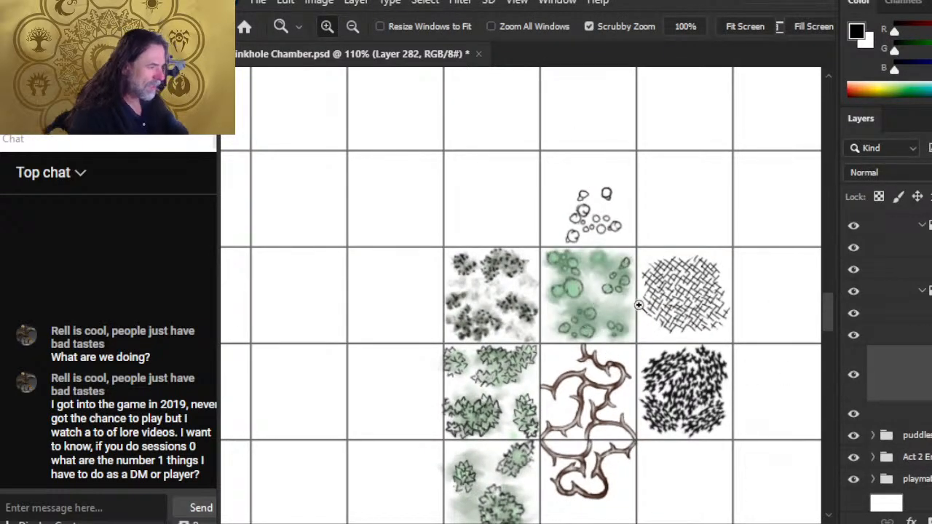
{"action": "left_click_drag", "start_coordinate": [612, 268], "coordinate": [676, 276]}
{"action": "key", "text": "r"}
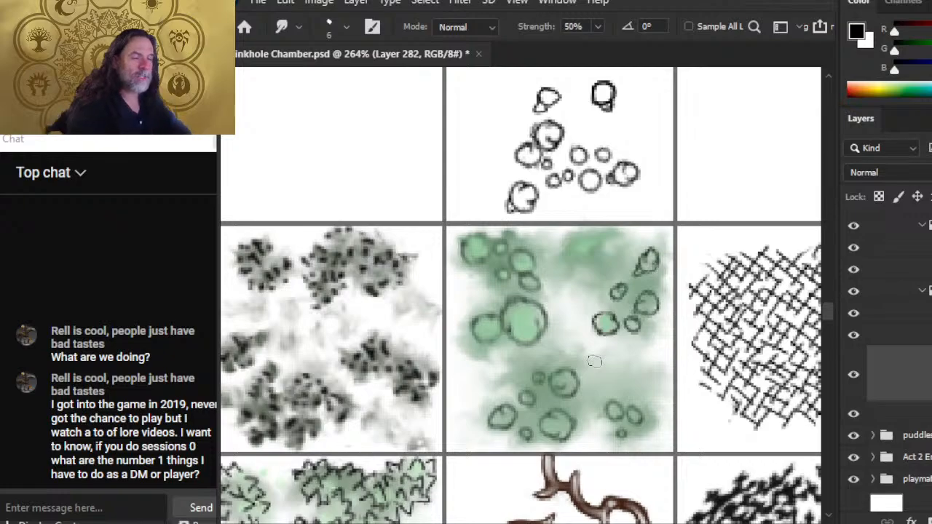
- Retouch the color near the fungus sample's upper-left edge with the Smudge tool and the 15 px Eraser
{"action": "key", "text": "z"}
{"action": "scroll", "coordinate": [636, 370], "scroll_direction": "down", "scroll_amount": 2}
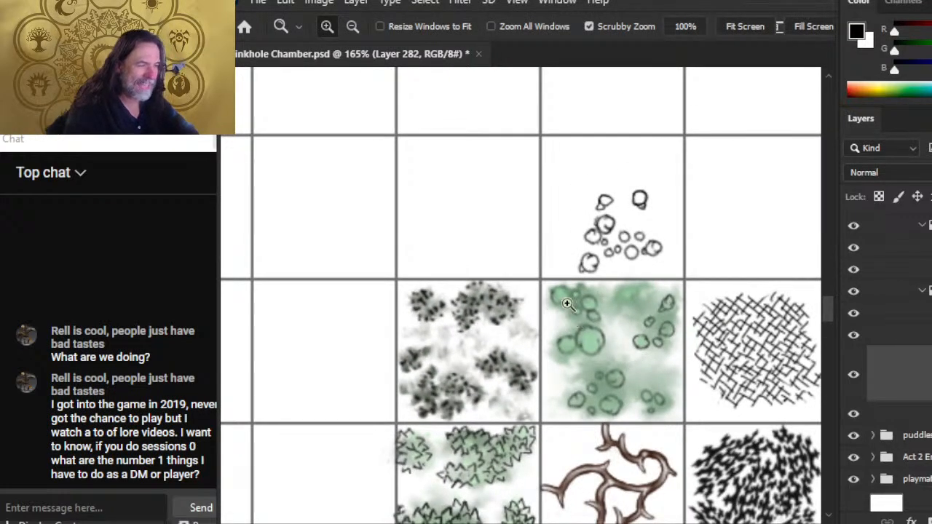
{"action": "mouse_move", "coordinate": [565, 303]}
{"action": "left_mouse_down"}
{"action": "mouse_move", "coordinate": [605, 305]}
{"action": "mouse_move", "coordinate": [581, 321]}
{"action": "mouse_move", "coordinate": [567, 317]}
{"action": "mouse_move", "coordinate": [593, 305]}
{"action": "mouse_move", "coordinate": [566, 309]}
{"action": "left_mouse_up"}
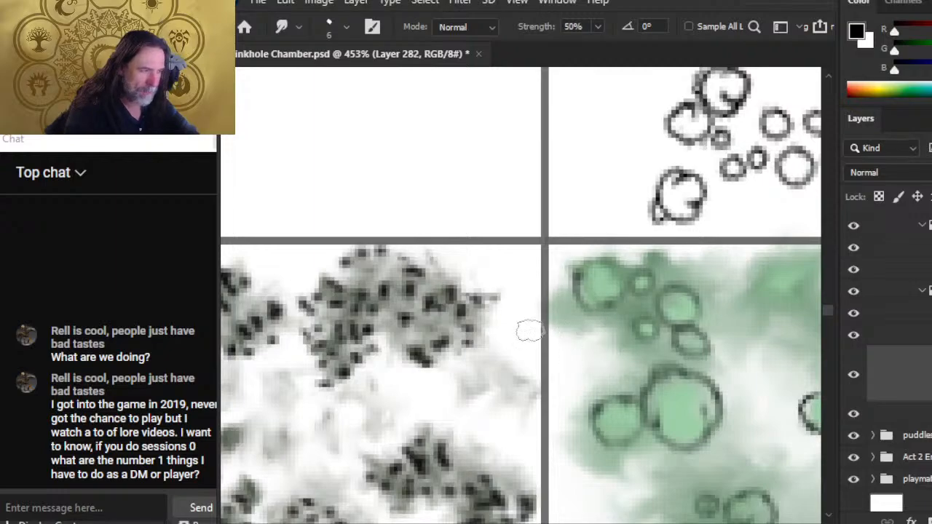
{"action": "key", "text": "e"}
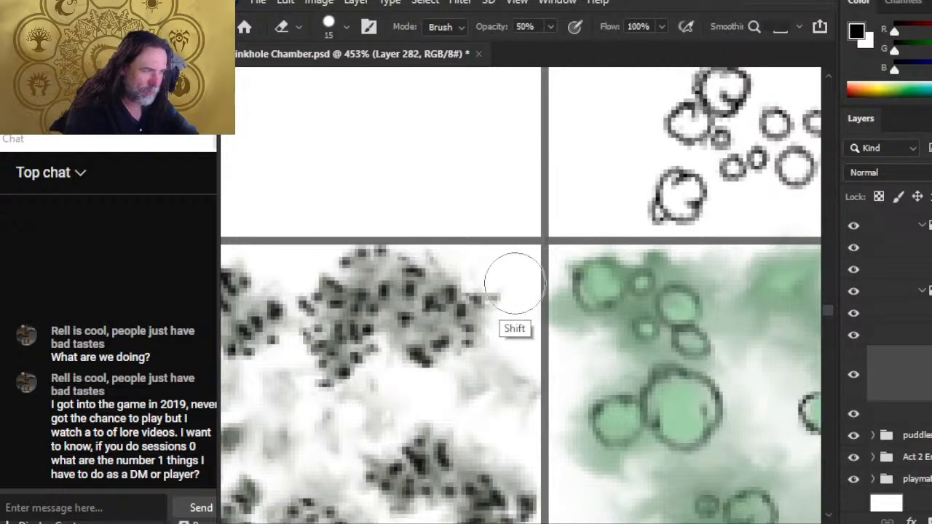
{"action": "scroll", "coordinate": [517, 291], "scroll_direction": "down", "scroll_amount": 1}
{"action": "key", "text": "z"}
{"action": "left_click_drag", "start_coordinate": [702, 377], "coordinate": [640, 375]}
{"action": "left_click_drag", "start_coordinate": [694, 362], "coordinate": [425, 253]}
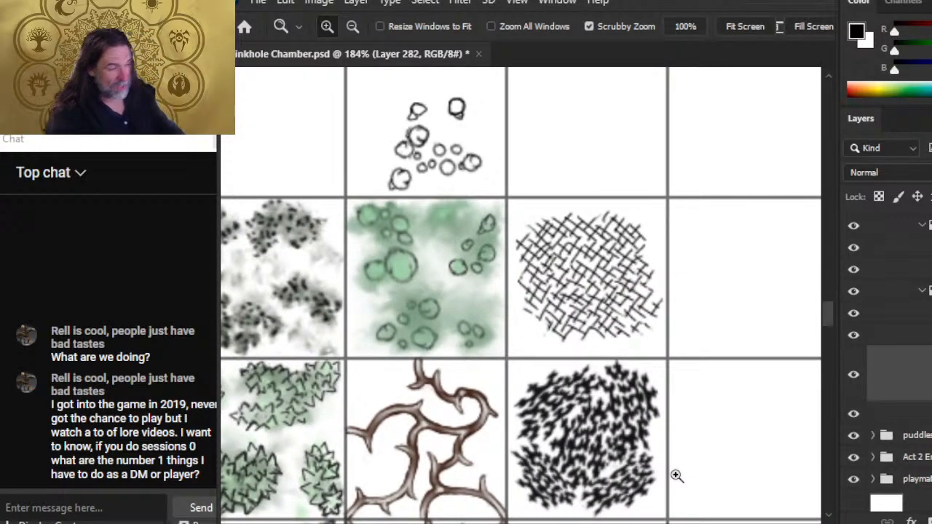
- Duplicate the color group and the group below it within Sinkhole Chamber.psd, and merge the duplicates into one layer
{"action": "left_click", "coordinate": [931, 335]}
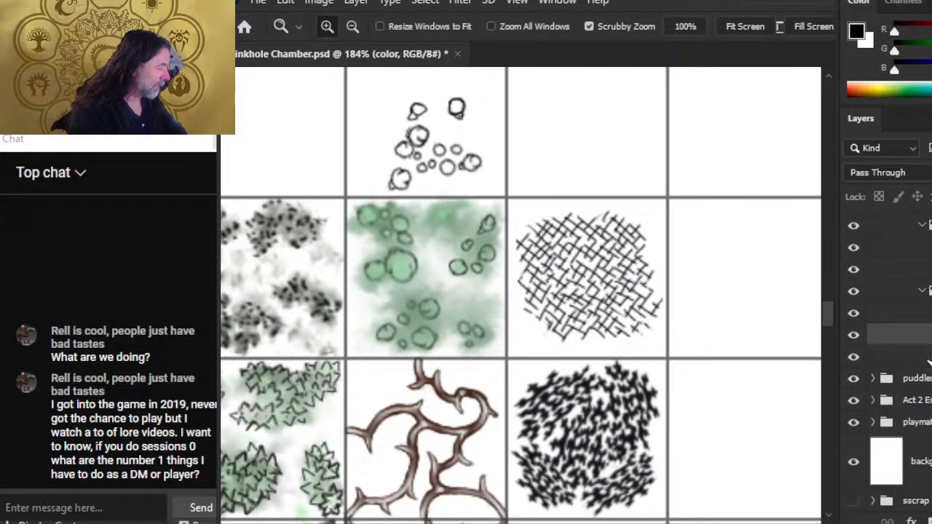
{"action": "left_click", "coordinate": [915, 356], "text": "shift"}
{"action": "right_click", "coordinate": [910, 341]}
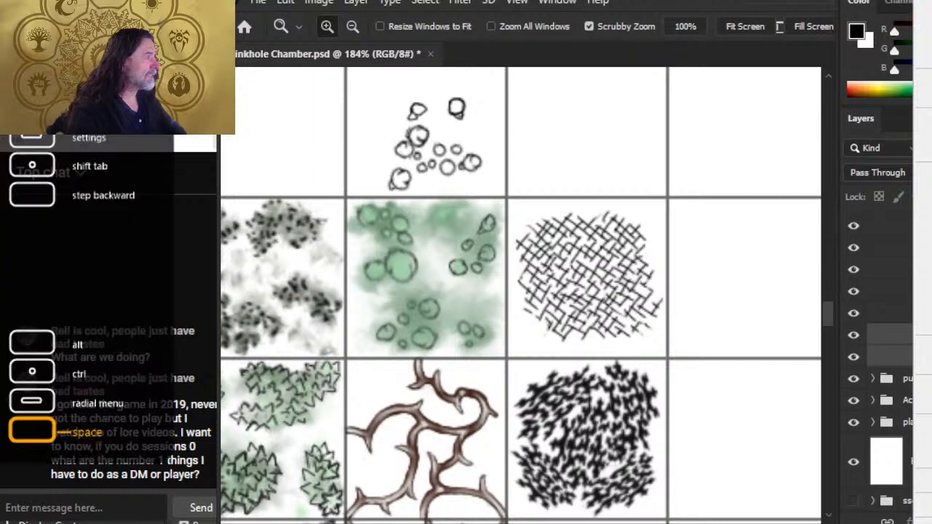
{"action": "left_click", "coordinate": [923, 11]}
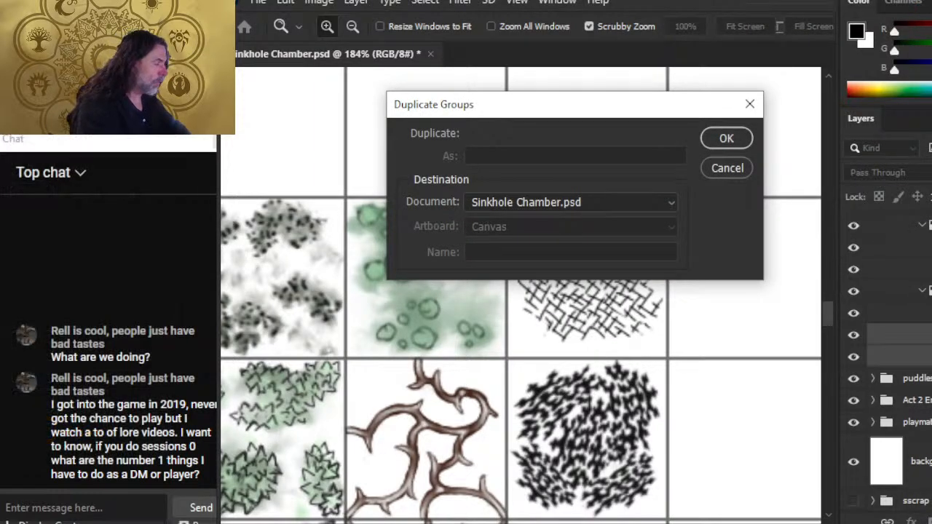
{"action": "key", "text": "Return"}
{"action": "right_click", "coordinate": [904, 342]}
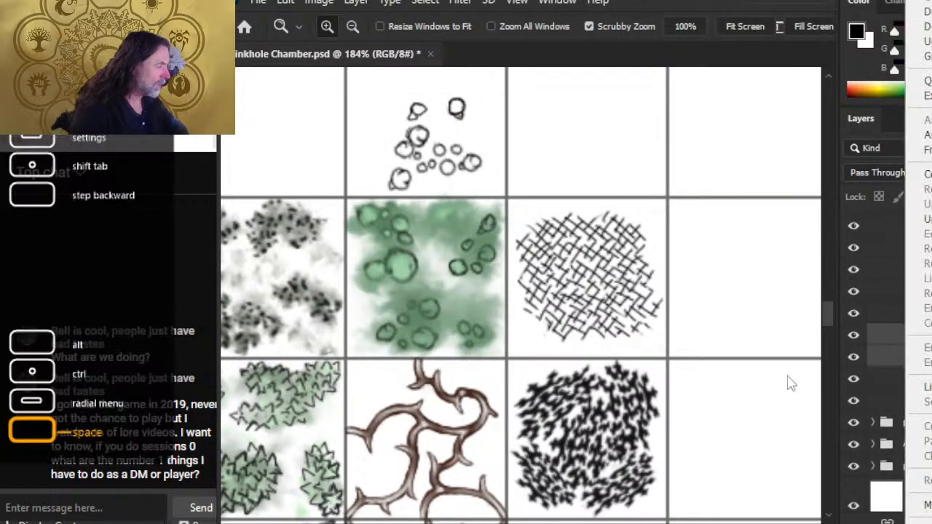
{"action": "left_click", "coordinate": [923, 505]}
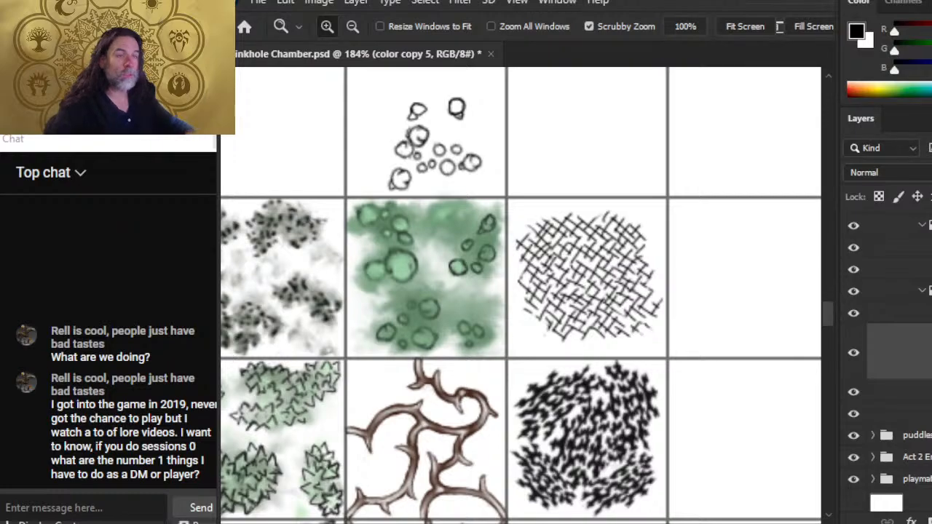
- Move the merged fungus copy into an empty grid square below and to the right of the plant samples
{"action": "left_click_drag", "start_coordinate": [742, 314], "coordinate": [665, 352]}
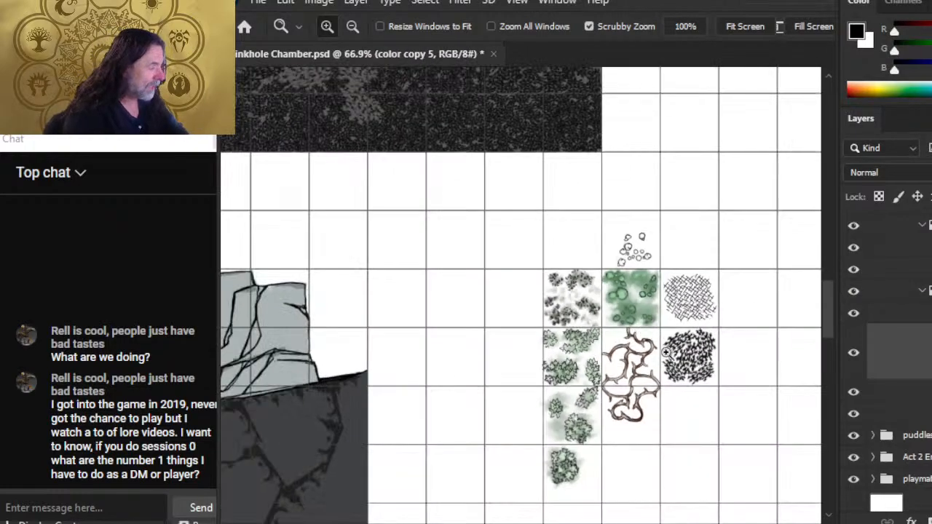
{"action": "left_click_drag", "start_coordinate": [718, 337], "coordinate": [684, 200]}
{"action": "key", "text": "v"}
{"action": "left_click_drag", "start_coordinate": [658, 234], "coordinate": [692, 482]}
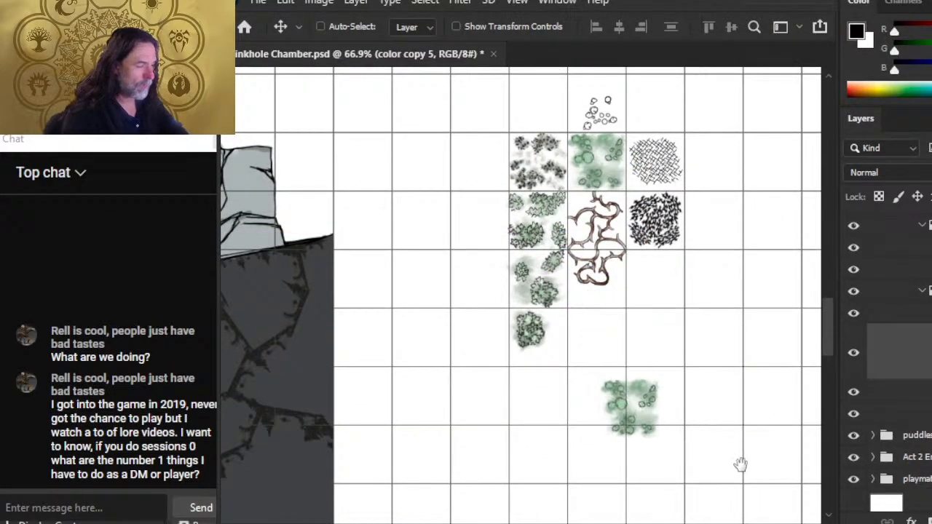
{"action": "left_click_drag", "start_coordinate": [740, 464], "coordinate": [655, 327]}
{"action": "left_click_drag", "start_coordinate": [640, 362], "coordinate": [662, 344]}
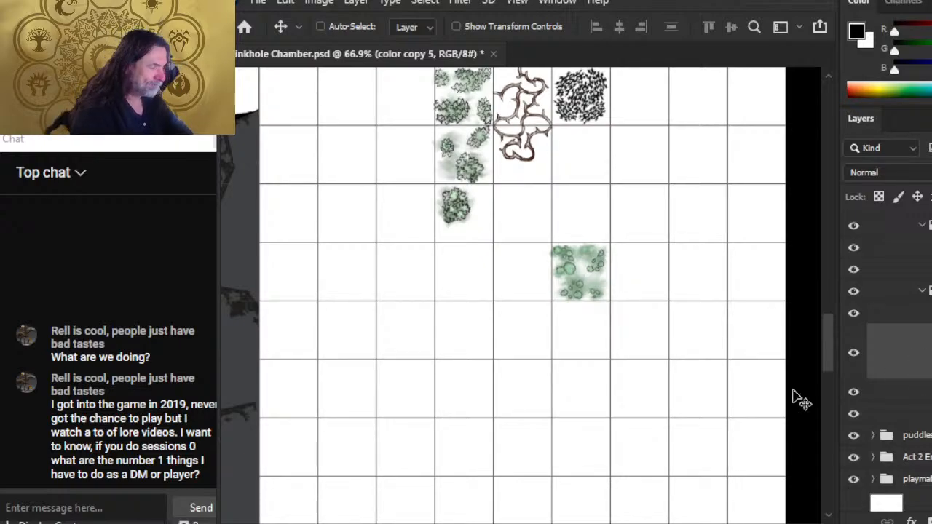
{"action": "left_click_drag", "start_coordinate": [619, 302], "coordinate": [613, 291]}
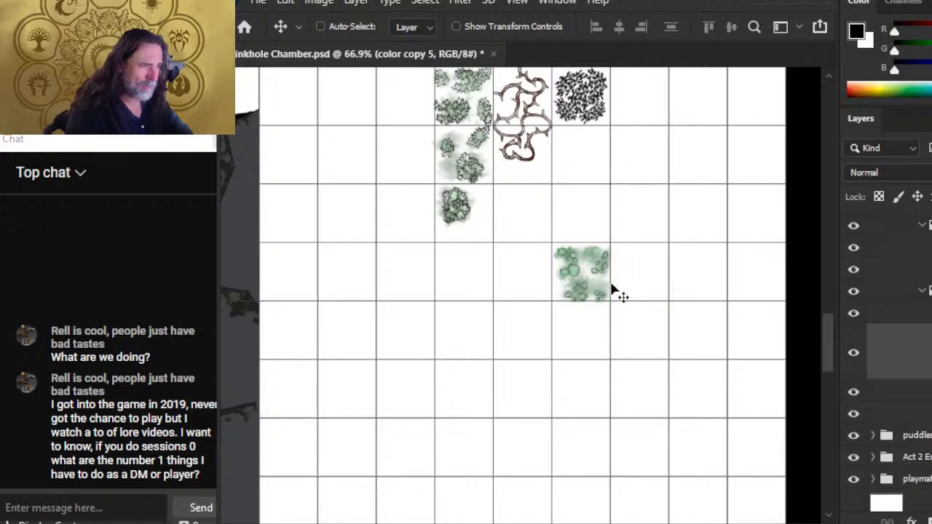
- Copy the merged fungus sample into the grid square to its left and rotate the copy -90°
{"action": "key", "text": "l"}
{"action": "mouse_move", "coordinate": [537, 214]}
{"action": "left_mouse_down"}
{"action": "mouse_move", "coordinate": [639, 227]}
{"action": "mouse_move", "coordinate": [513, 241]}
{"action": "left_mouse_up"}
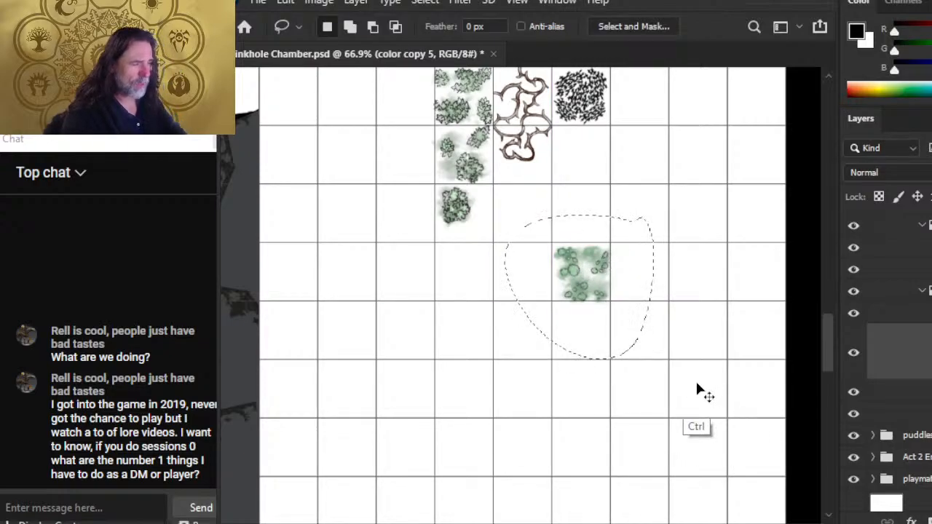
{"action": "key", "text": "ctrl+shift+j"}
{"action": "mouse_move", "coordinate": [738, 288]}
{"action": "left_mouse_down"}
{"action": "mouse_move", "coordinate": [664, 283]}
{"action": "mouse_move", "coordinate": [674, 282]}
{"action": "left_mouse_up"}
{"action": "right_click", "coordinate": [614, 270]}
{"action": "left_click", "coordinate": [684, 421]}
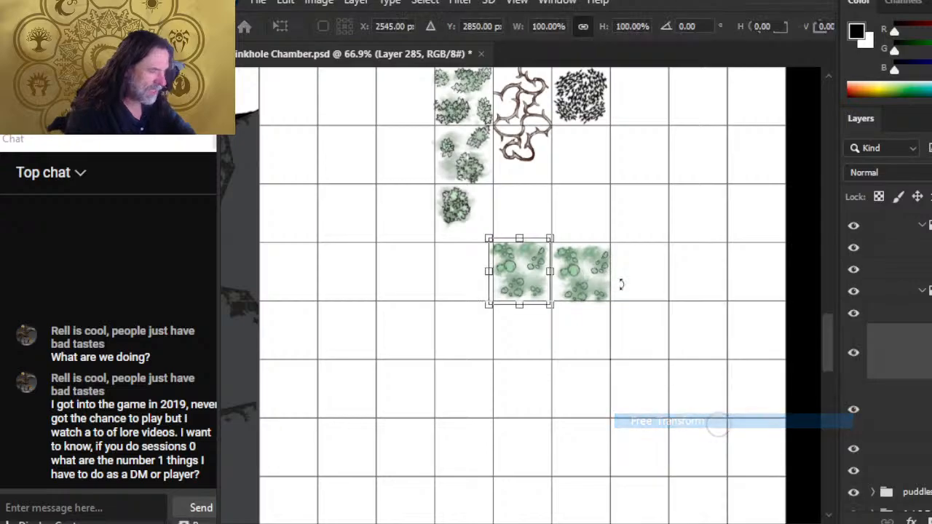
{"action": "left_click_drag", "start_coordinate": [572, 194], "coordinate": [478, 224]}
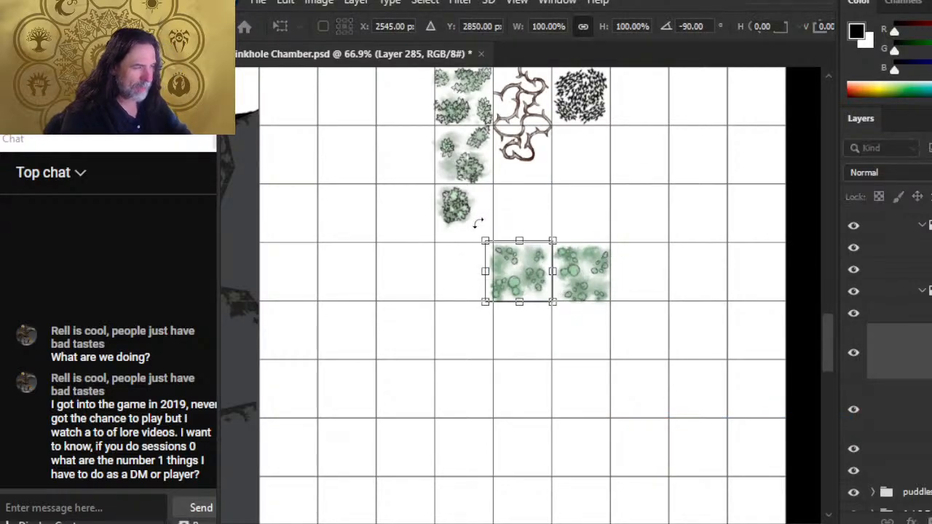
{"action": "key", "text": "Return"}
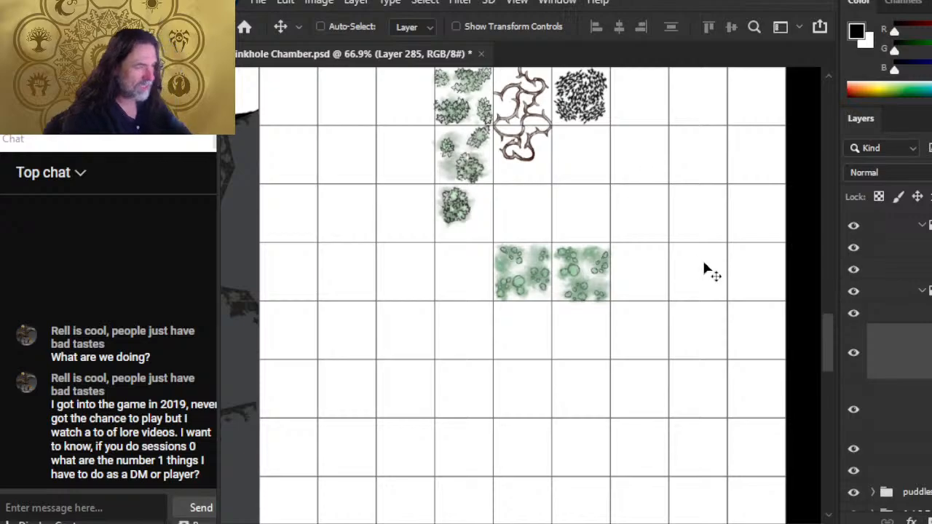
- Place another fungus copy in the square below the rotated one and turn it 180°
{"action": "key", "text": "ctrl+j"}
{"action": "mouse_move", "coordinate": [687, 276]}
{"action": "left_mouse_down"}
{"action": "mouse_move", "coordinate": [677, 306]}
{"action": "mouse_move", "coordinate": [671, 298]}
{"action": "left_mouse_up"}
{"action": "key", "text": "l"}
{"action": "right_click", "coordinate": [630, 261]}
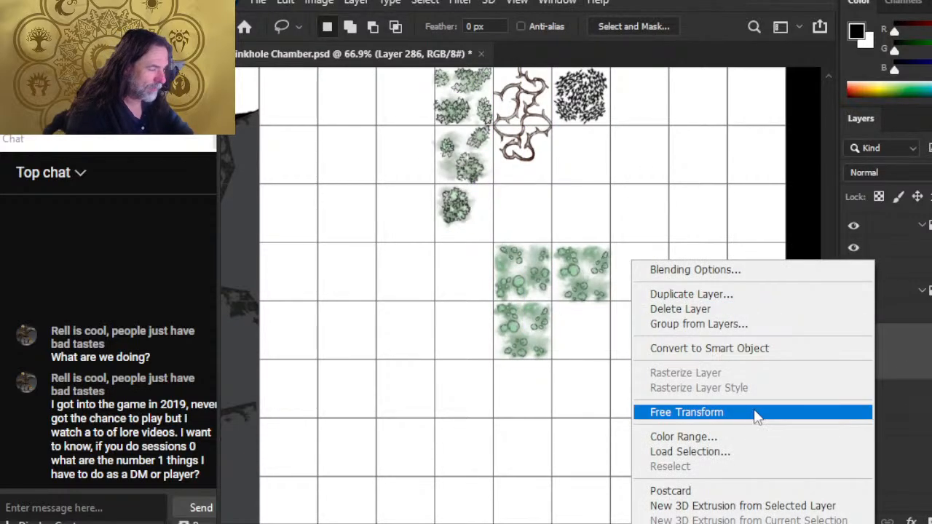
{"action": "left_click", "coordinate": [755, 412]}
{"action": "left_click_drag", "start_coordinate": [593, 212], "coordinate": [485, 394]}
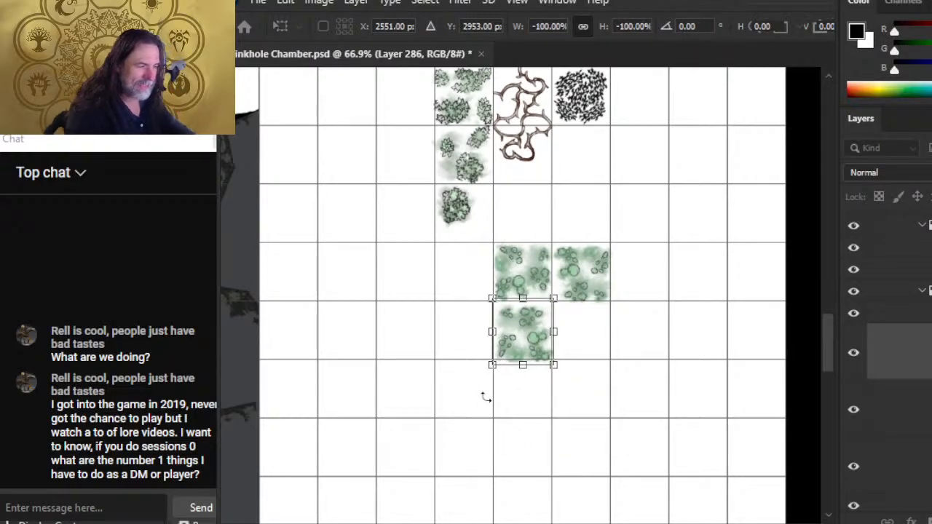
{"action": "key", "text": "Return"}
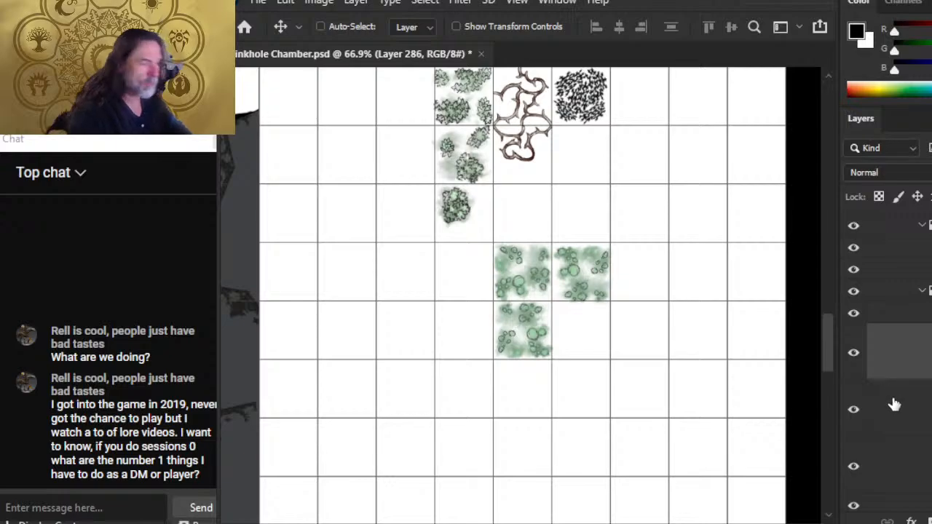
- Paste a third fungus copy, place it in the remaining lower-right square, and nudge it up to complete a two-by-two block
{"action": "key", "text": "ctrl"}
{"action": "key", "text": "ctrl+v"}
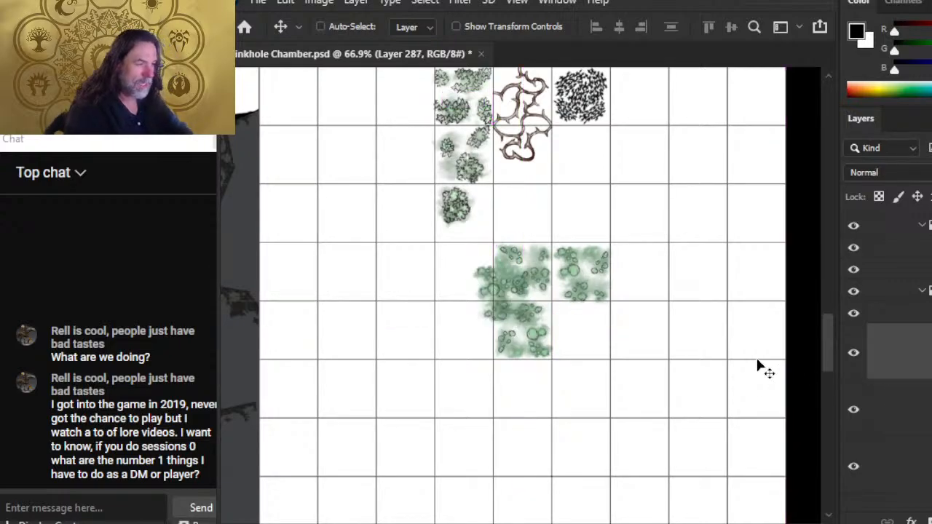
{"action": "left_click_drag", "start_coordinate": [545, 327], "coordinate": [633, 352]}
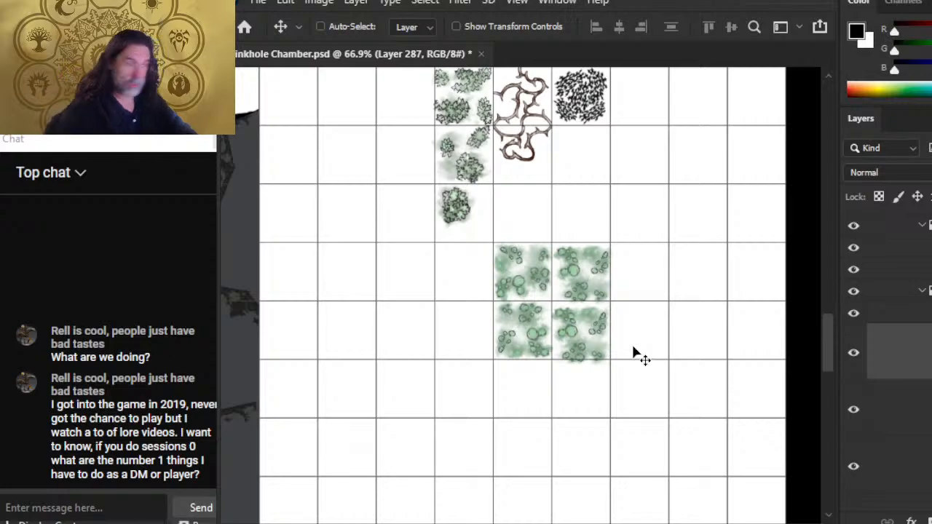
{"action": "key", "text": "Up"}
{"action": "key", "text": "Up"}
{"action": "key", "text": "Up"}
{"action": "key", "text": "Up"}
{"action": "key", "text": "Up"}
{"action": "key", "text": "Up"}
{"action": "key", "text": "Up"}
{"action": "key", "text": "Up"}
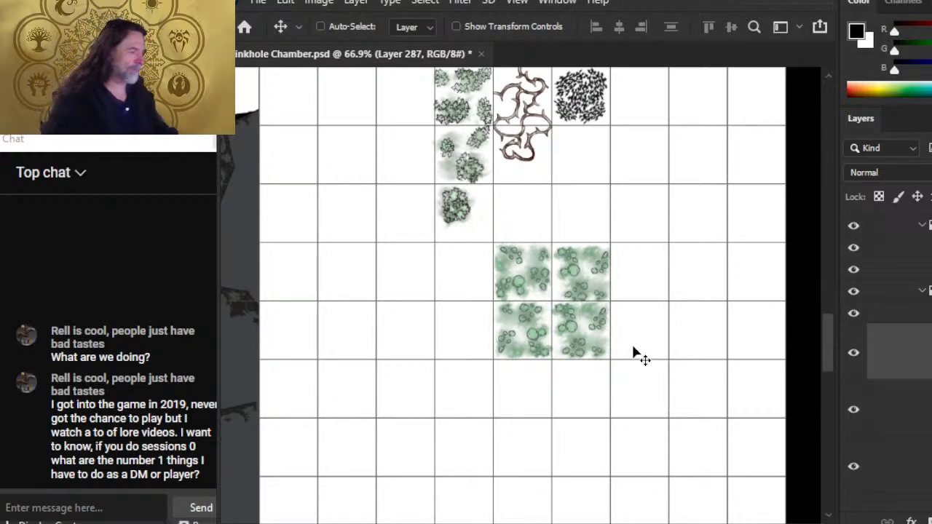
- Nudge the color copy 5 layer up within its square of the test block and examine the seams between tiles
{"action": "left_click", "coordinate": [913, 398]}
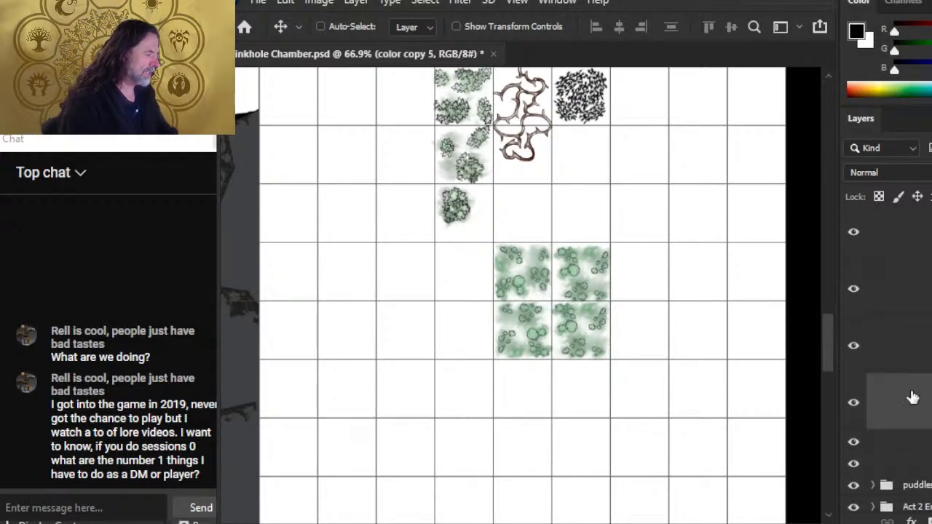
{"action": "key", "text": "Up"}
{"action": "key", "text": "Up"}
{"action": "key", "text": "Up"}
{"action": "key", "text": "Up"}
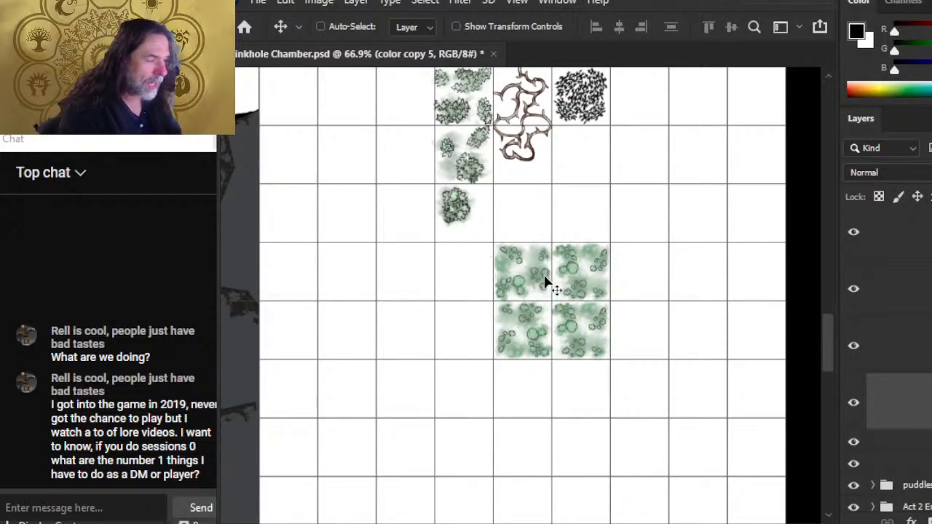
{"action": "key", "text": "z"}
{"action": "left_click_drag", "start_coordinate": [573, 301], "coordinate": [644, 308]}
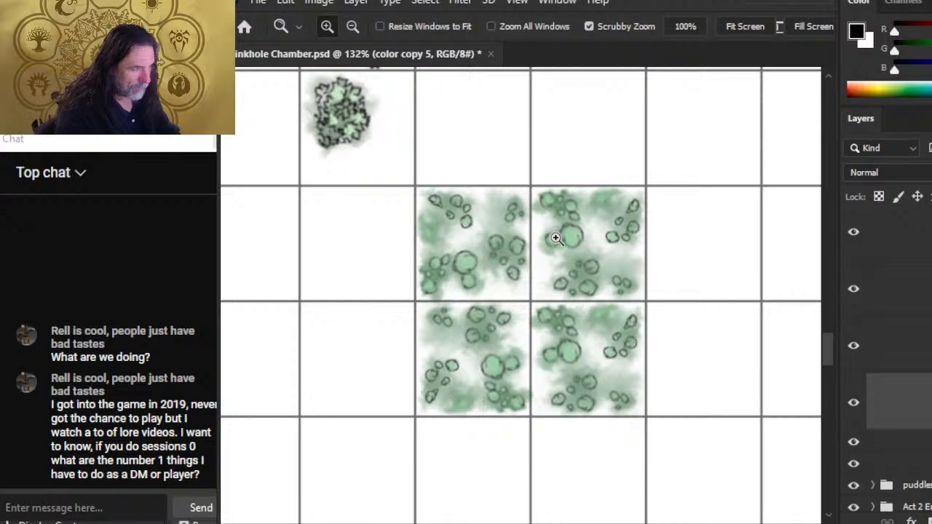
- Delete all four fungus test tiles, including the merged color copy 5 layer
{"action": "left_click", "coordinate": [910, 244]}
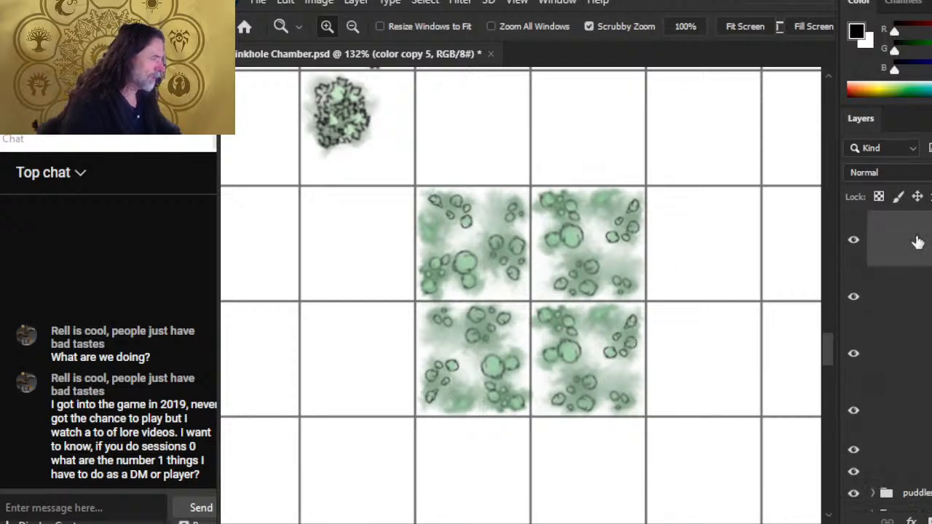
{"action": "key", "text": "Delete"}
{"action": "key", "text": "Delete"}
{"action": "key", "text": "Delete"}
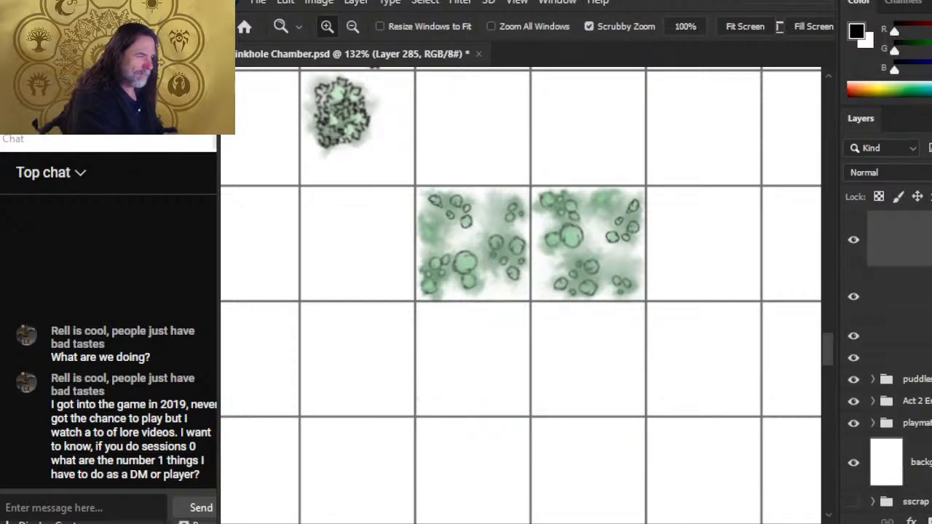
{"action": "key", "text": "Delete"}
- Select Layer 282 in the color group and retouch the original fungus sample's shading with Smudge at 50% strength and the 15 px Eraser
{"action": "scroll", "coordinate": [639, 360], "scroll_direction": "up", "scroll_amount": 5}
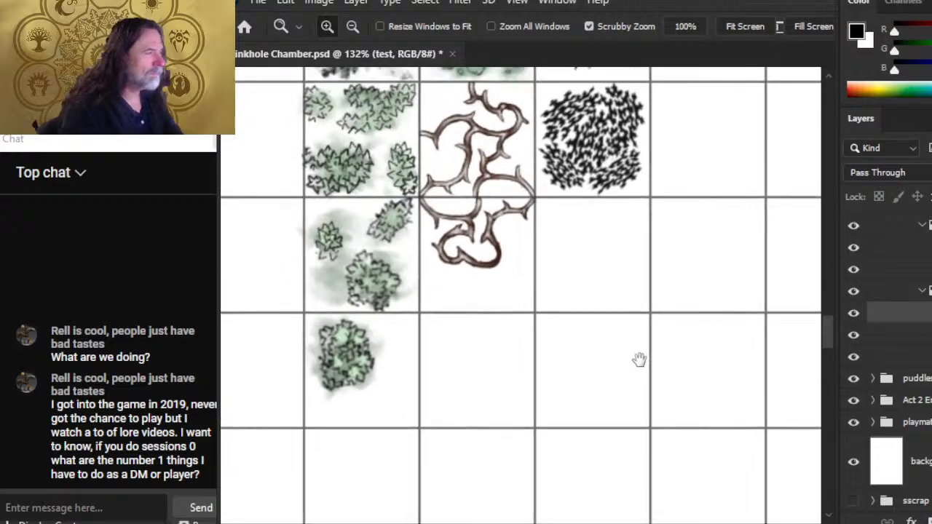
{"action": "left_click_drag", "start_coordinate": [639, 359], "coordinate": [621, 116]}
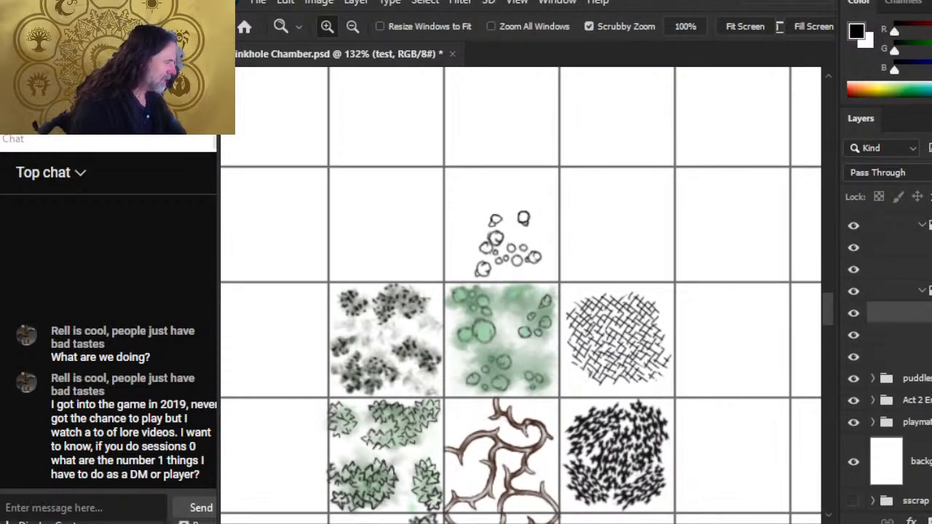
{"action": "left_click", "coordinate": [922, 335]}
{"action": "left_click", "coordinate": [915, 374]}
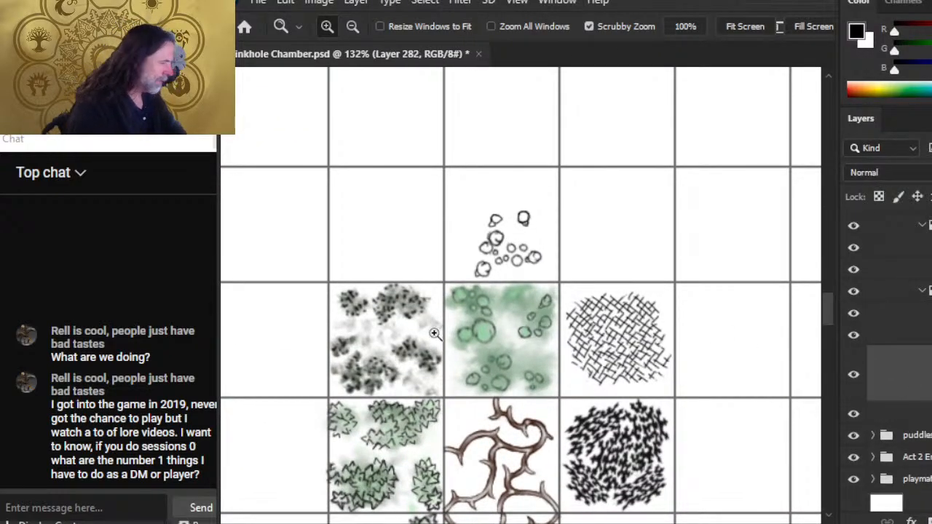
{"action": "key", "text": "r"}
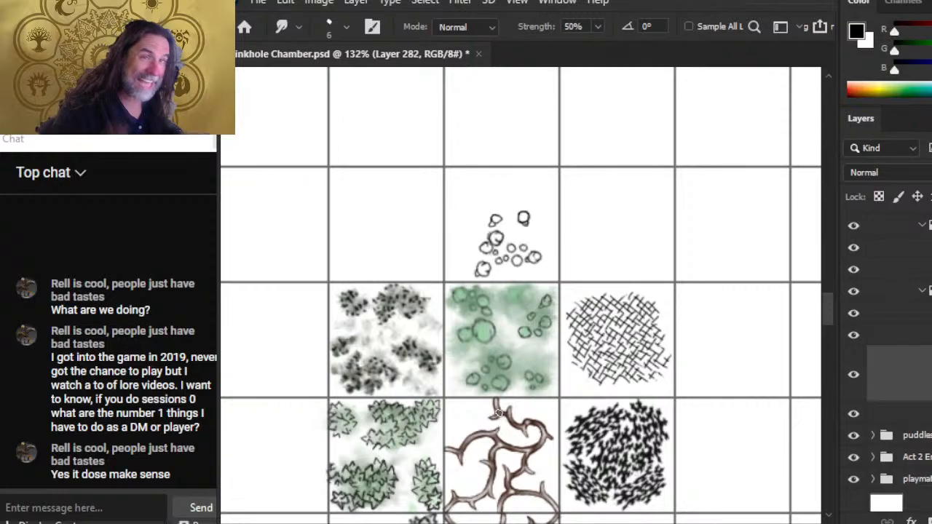
{"action": "key", "text": "z"}
{"action": "left_click_drag", "start_coordinate": [459, 284], "coordinate": [468, 286]}
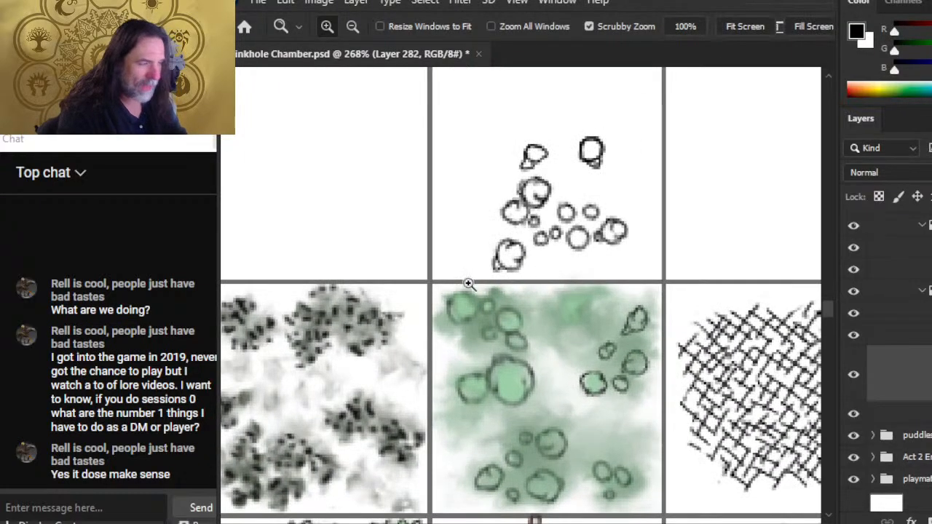
{"action": "key", "text": "e"}
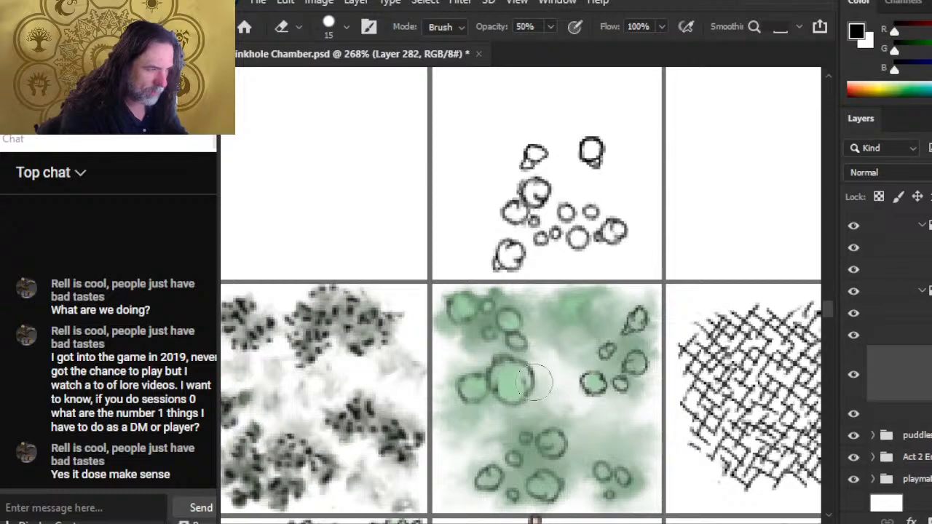
{"action": "key", "text": "r"}
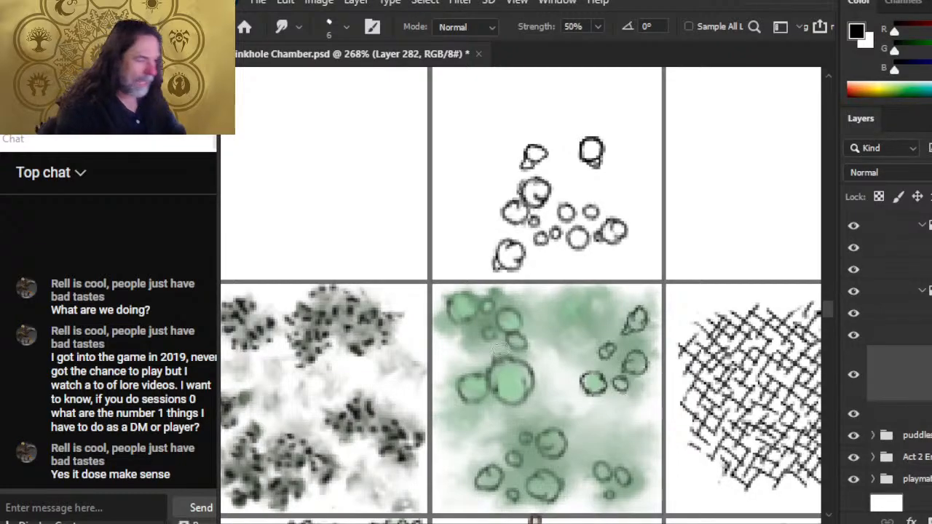
- Sample a pale green from the fungus sample's shading, add color with the 4 px Brush, and blend it with Smudge at 50% strength
{"action": "key", "text": "b"}
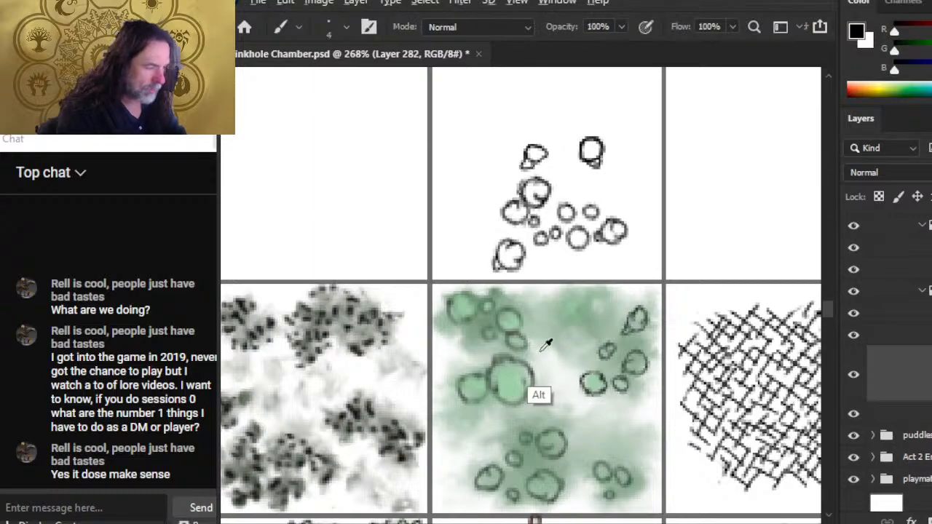
{"action": "left_click", "coordinate": [548, 338], "text": "alt"}
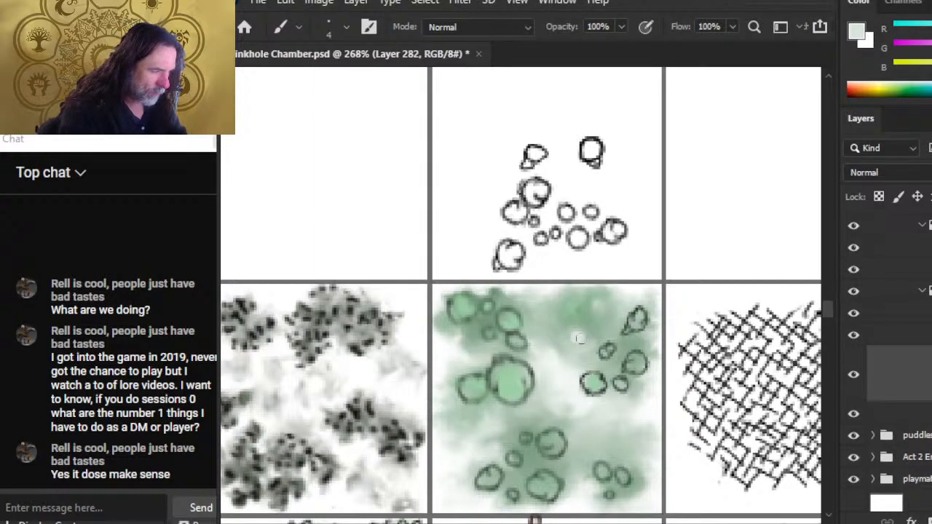
{"action": "key", "text": "r"}
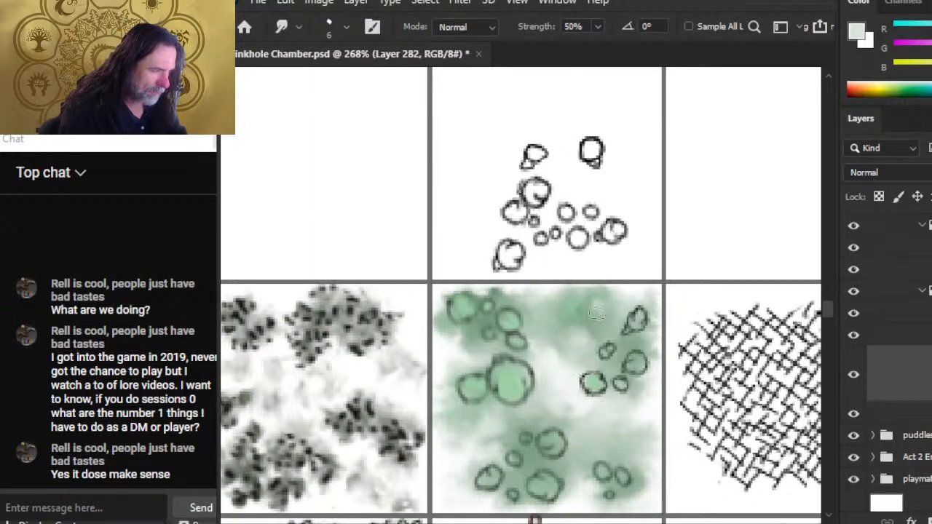
{"action": "key", "text": "b"}
{"action": "key", "text": "r"}
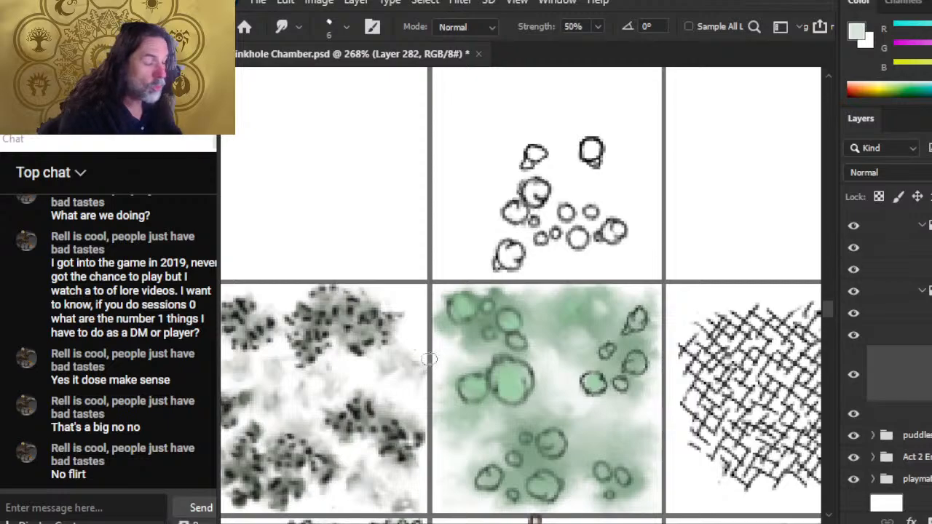
{"action": "left_click_drag", "start_coordinate": [562, 368], "coordinate": [598, 299]}
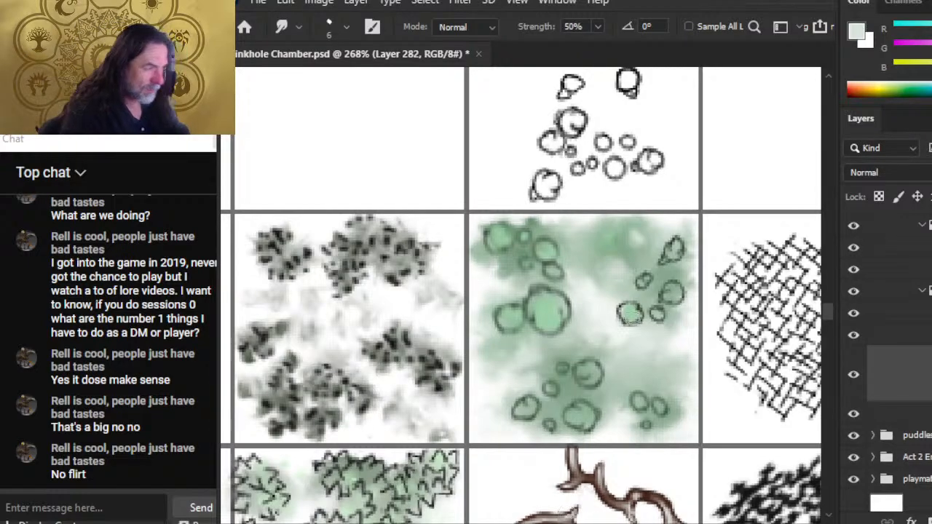
- Duplicate the fungus sample's color group and the group beneath it within Sinkhole Chamber.psd, and merge the duplicates into one layer
{"action": "left_click_drag", "start_coordinate": [646, 278], "coordinate": [592, 274]}
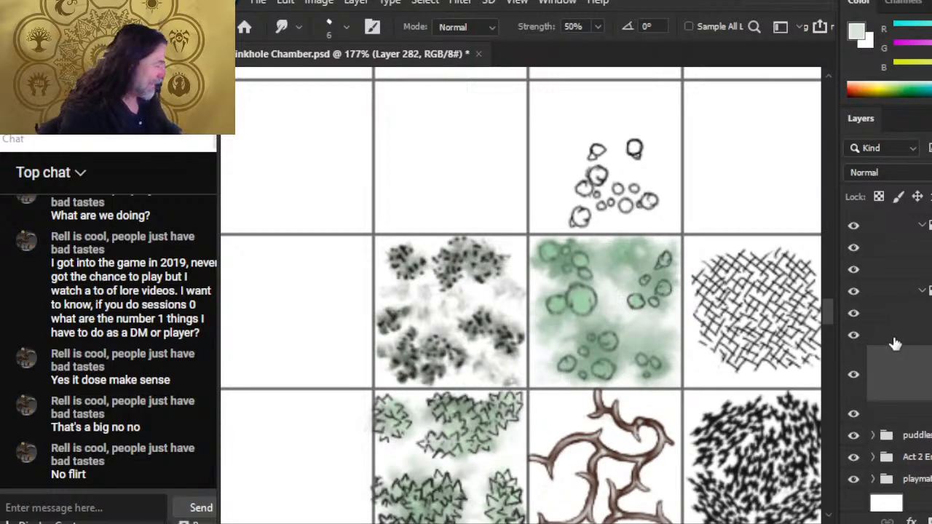
{"action": "left_click", "coordinate": [931, 337]}
{"action": "left_click", "coordinate": [928, 357], "text": "shift"}
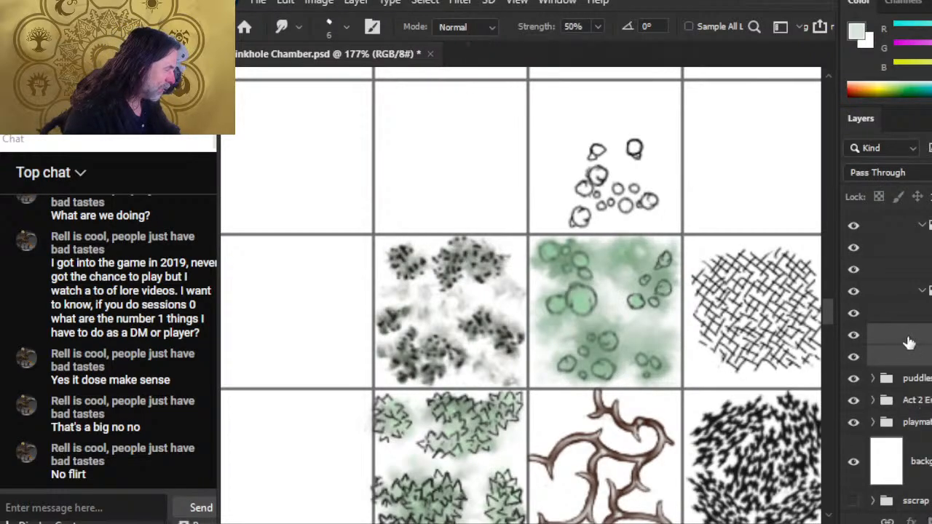
{"action": "right_click", "coordinate": [909, 343]}
{"action": "left_click", "coordinate": [925, 11]}
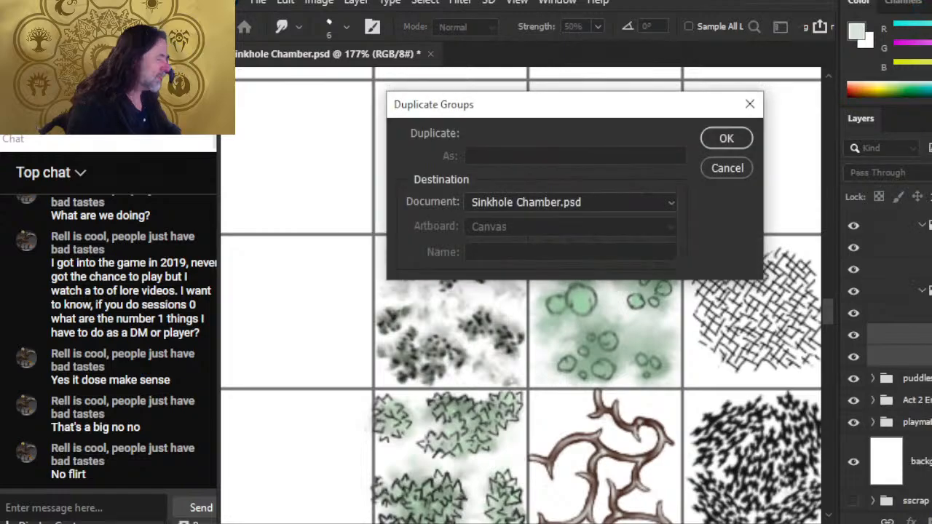
{"action": "key", "text": "Return"}
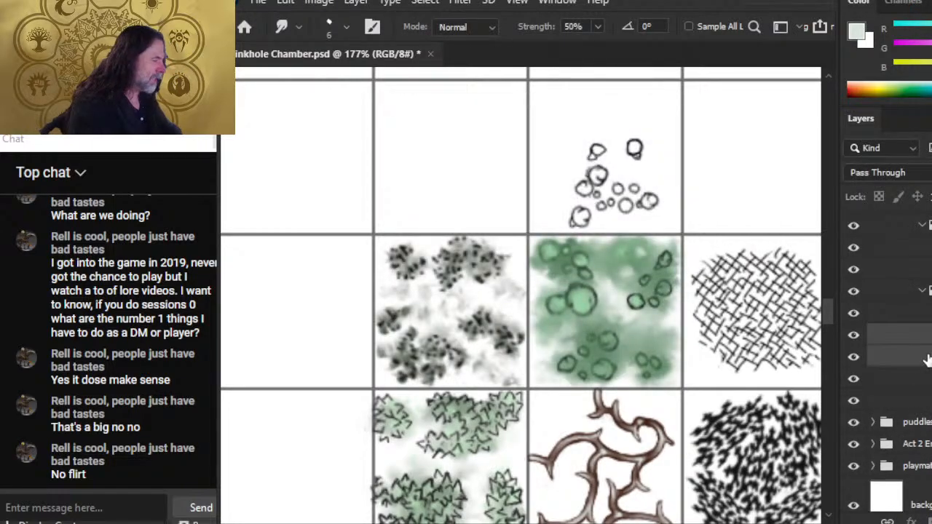
{"action": "right_click", "coordinate": [891, 344]}
{"action": "left_click", "coordinate": [918, 505]}
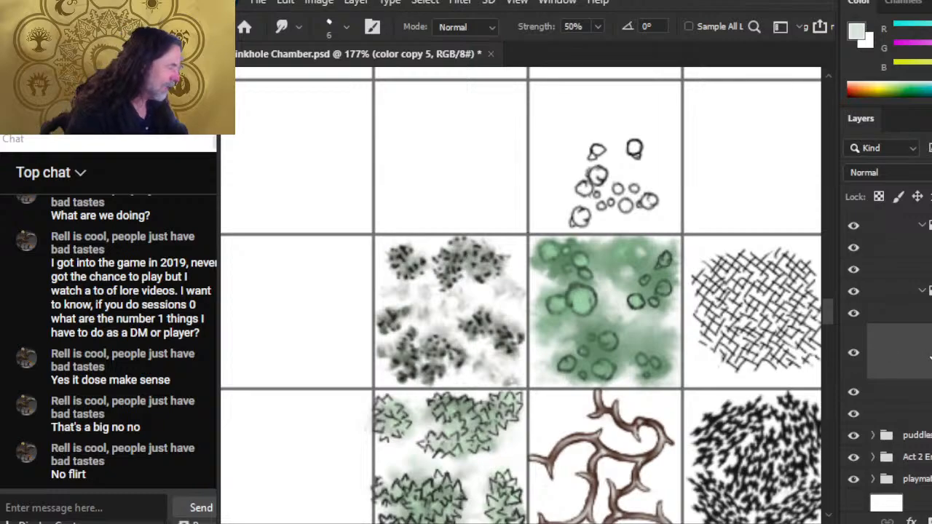
- Move the newly merged fungus copy into an empty grid square below and to the right of the plant samples
{"action": "left_click_drag", "start_coordinate": [695, 352], "coordinate": [618, 303]}
{"action": "key", "text": "ctrl+space"}
{"action": "left_click_drag", "start_coordinate": [656, 356], "coordinate": [662, 249]}
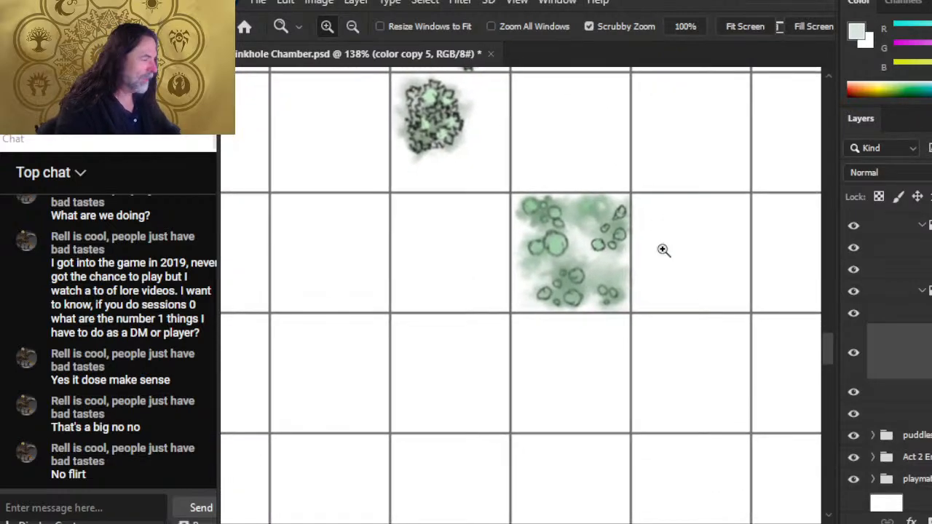
- Duplicate the merged fungus layer color copy 5 and move the duplicate into the grid square directly left of it
{"action": "right_click", "coordinate": [901, 345]}
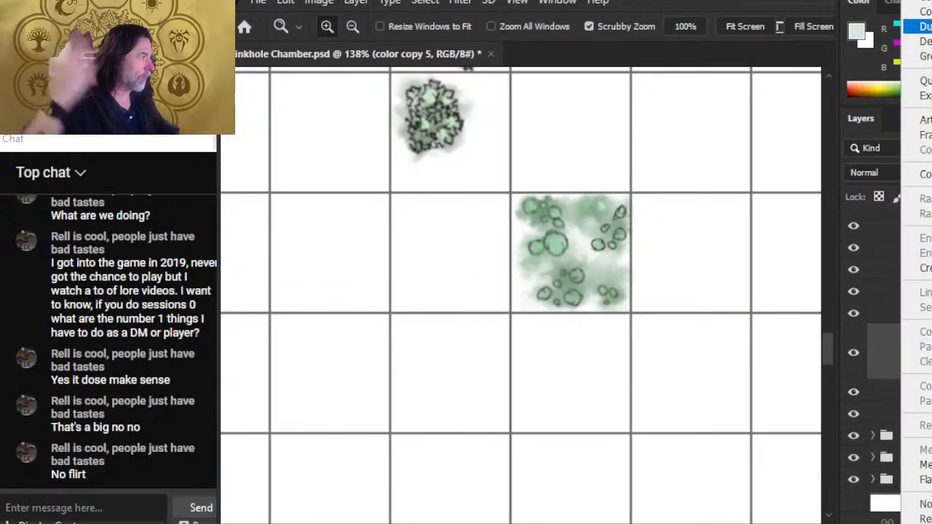
{"action": "left_click", "coordinate": [916, 26]}
{"action": "key", "text": "Return"}
{"action": "key", "text": "v"}
{"action": "key", "text": "shift+Left"}
{"action": "key", "text": "shift+Left"}
{"action": "key", "text": "shift+Left"}
{"action": "key", "text": "shift+Left"}
{"action": "key", "text": "shift+Left"}
{"action": "key", "text": "shift+Left"}
{"action": "key", "text": "shift+Left"}
{"action": "key", "text": "shift+Left"}
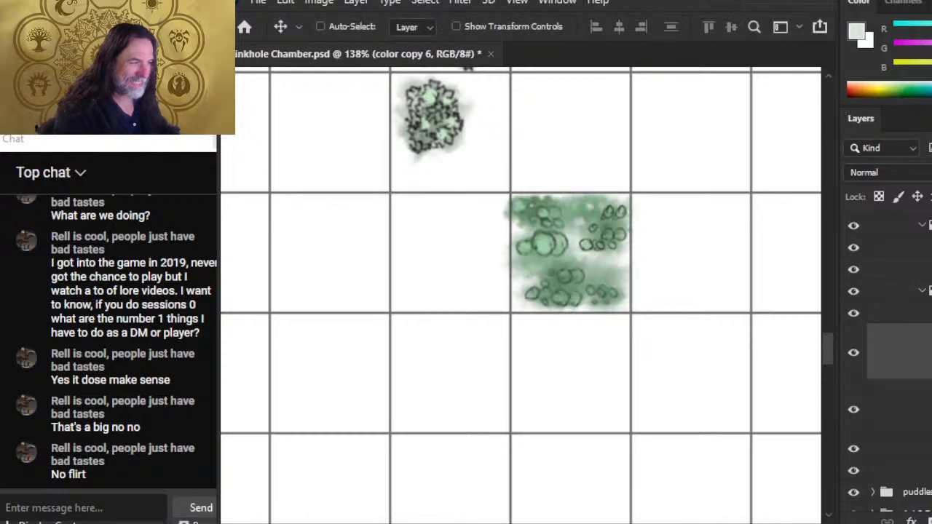
{"action": "key", "text": "shift+Left"}
{"action": "key", "text": "shift+Left"}
{"action": "key", "text": "shift+Left"}
{"action": "key", "text": "shift+Right"}
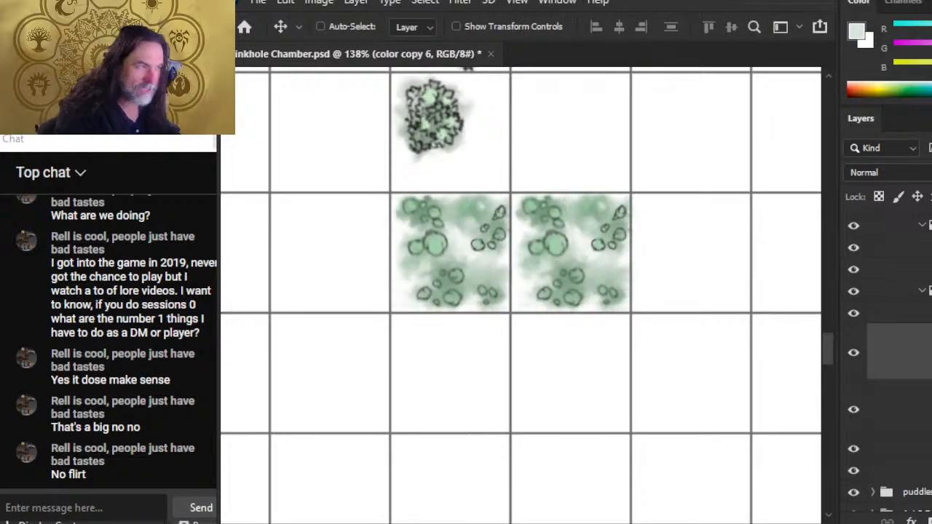
- Select layer color copy 5 and nudge the right-hand fungus tile slightly left within its grid square
{"action": "left_click", "coordinate": [898, 415]}
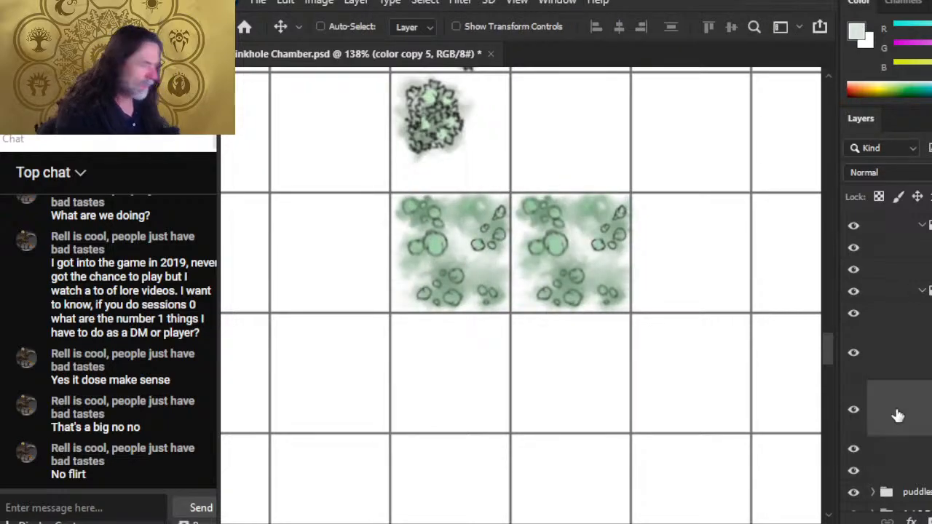
{"action": "key", "text": "Left"}
{"action": "key", "text": "Left"}
{"action": "key", "text": "Left"}
{"action": "key", "text": "Left"}
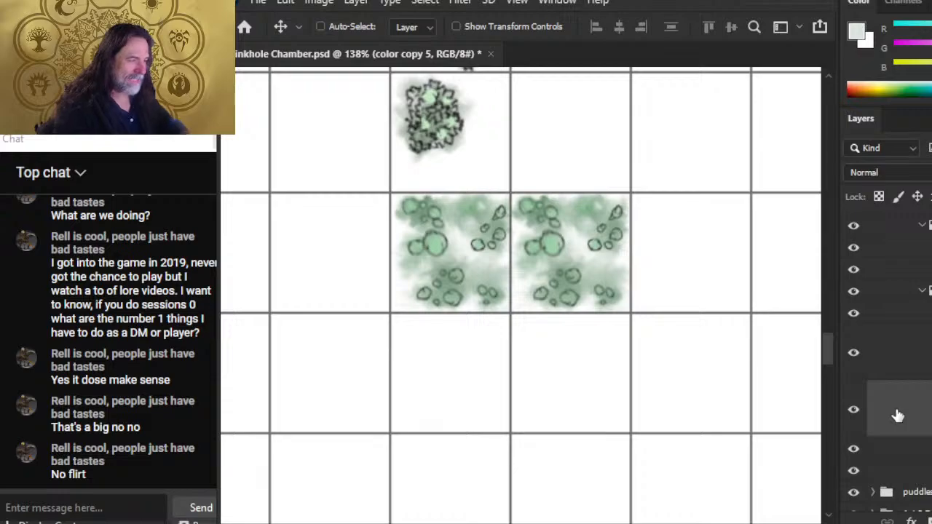
- Rotate the left-hand fungus tile on layer color copy 6 by 90 degrees with Free Transform
{"action": "left_click", "coordinate": [901, 348]}
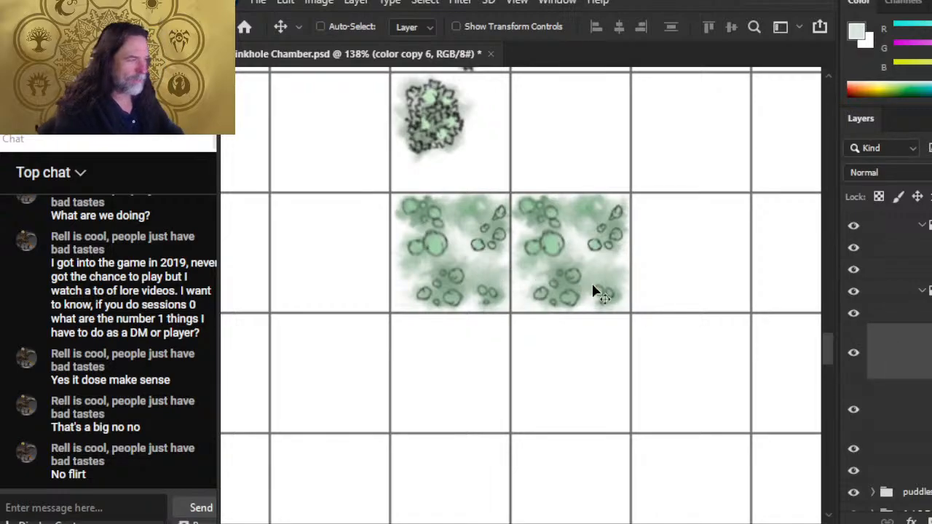
{"action": "key", "text": "l"}
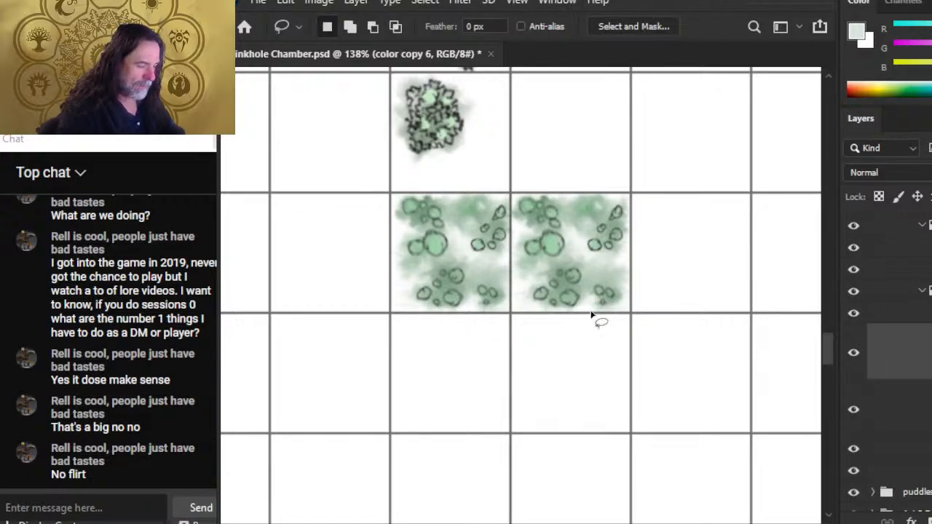
{"action": "right_click", "coordinate": [549, 256]}
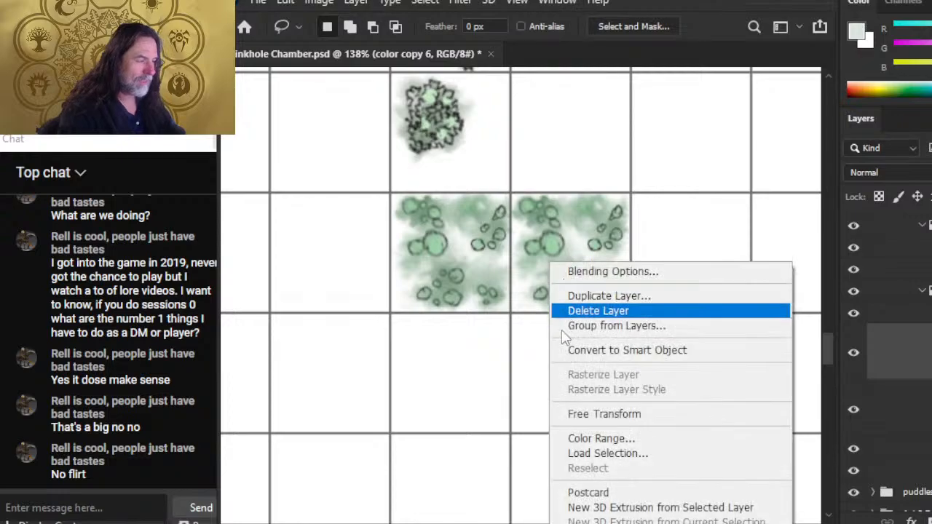
{"action": "left_click", "coordinate": [641, 414]}
{"action": "left_click_drag", "start_coordinate": [558, 182], "coordinate": [603, 392]}
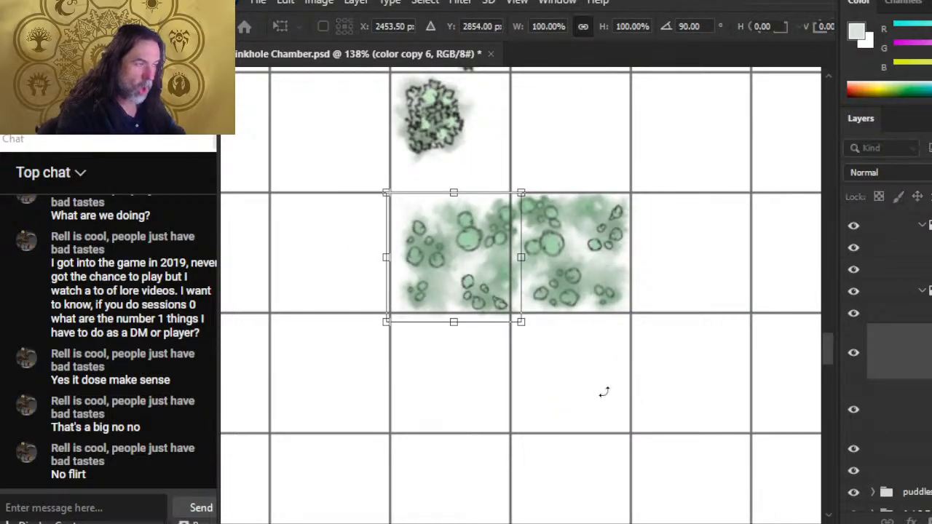
{"action": "key", "text": "Return"}
{"action": "key", "text": "v"}
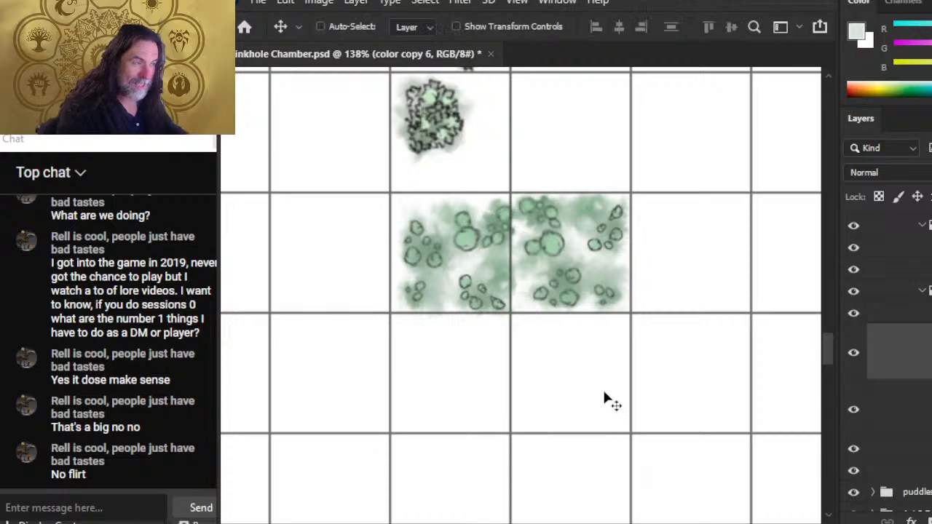
- Nudge the rotated left-hand fungus tile left and up to fit its grid square, and check it by toggling the layer's visibility
{"action": "key", "text": "Left"}
{"action": "key", "text": "Left"}
{"action": "key", "text": "Up"}
{"action": "key", "text": "Up"}
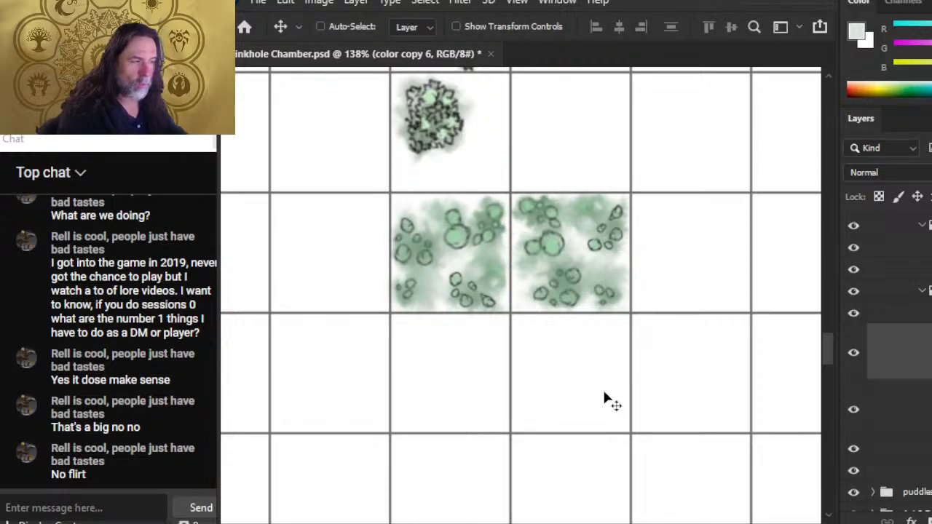
{"action": "key", "text": "Left"}
{"action": "key", "text": "Right"}
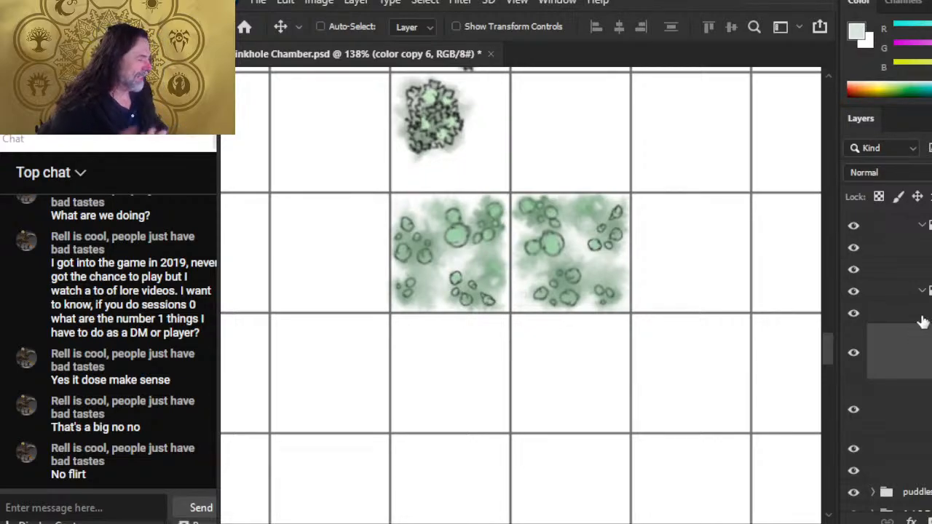
{"action": "left_click", "coordinate": [853, 352]}
{"action": "left_click", "coordinate": [853, 352]}
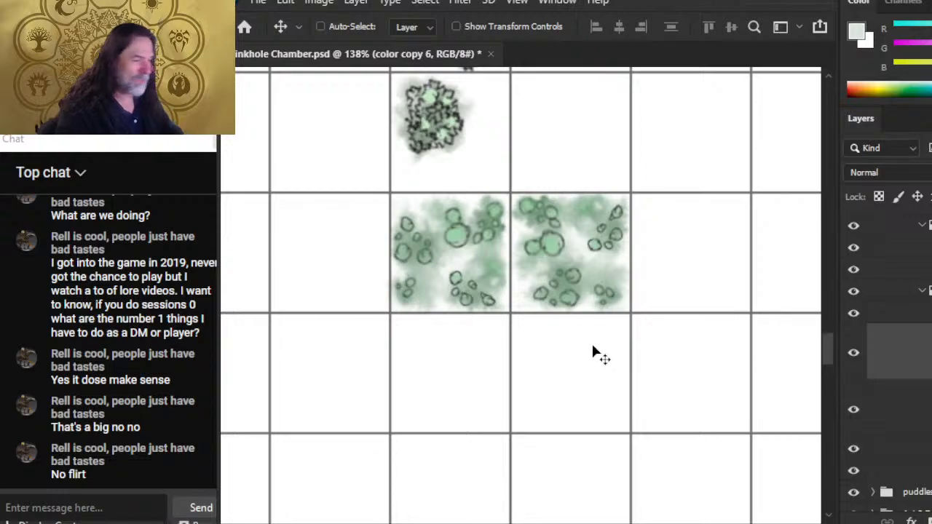
- Paste another fungus copy, place it in the grid square below the left-hand tile, and rotate it 180 degrees with Free Transform
{"action": "key", "text": "ctrl+v"}
{"action": "left_click_drag", "start_coordinate": [615, 304], "coordinate": [583, 374]}
{"action": "key", "text": "l"}
{"action": "right_click", "coordinate": [562, 333]}
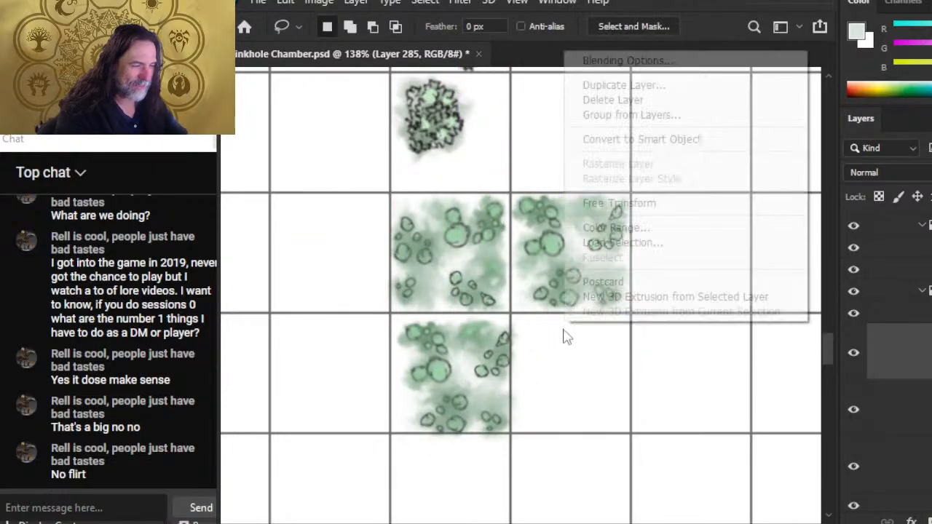
{"action": "left_click", "coordinate": [659, 204]}
{"action": "left_click_drag", "start_coordinate": [529, 253], "coordinate": [624, 313]}
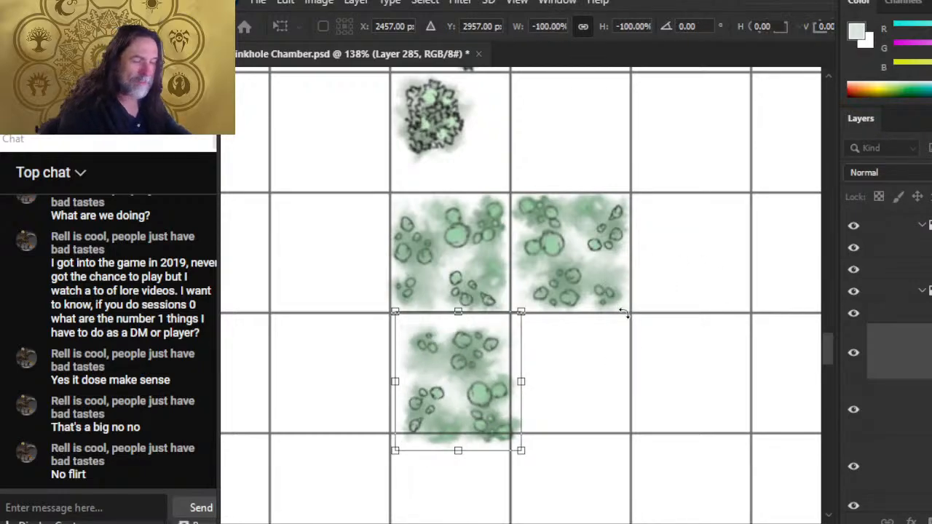
{"action": "key", "text": "Return"}
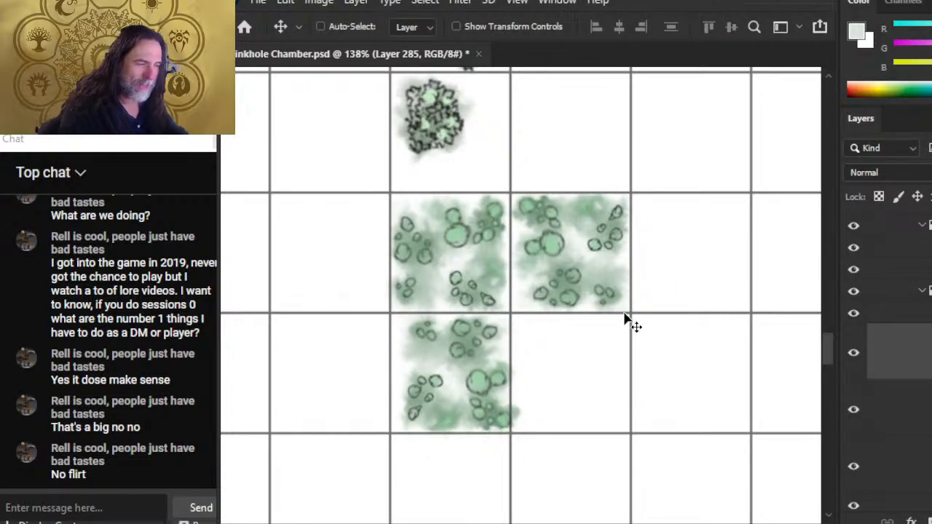
- Nudge the lower-left fungus tile left and align it vertically inside its grid square
{"action": "key", "text": "Up"}
{"action": "key", "text": "Left"}
{"action": "key", "text": "Left"}
{"action": "key", "text": "Left"}
{"action": "key", "text": "Left"}
{"action": "key", "text": "Left"}
{"action": "key", "text": "Left"}
{"action": "key", "text": "Left"}
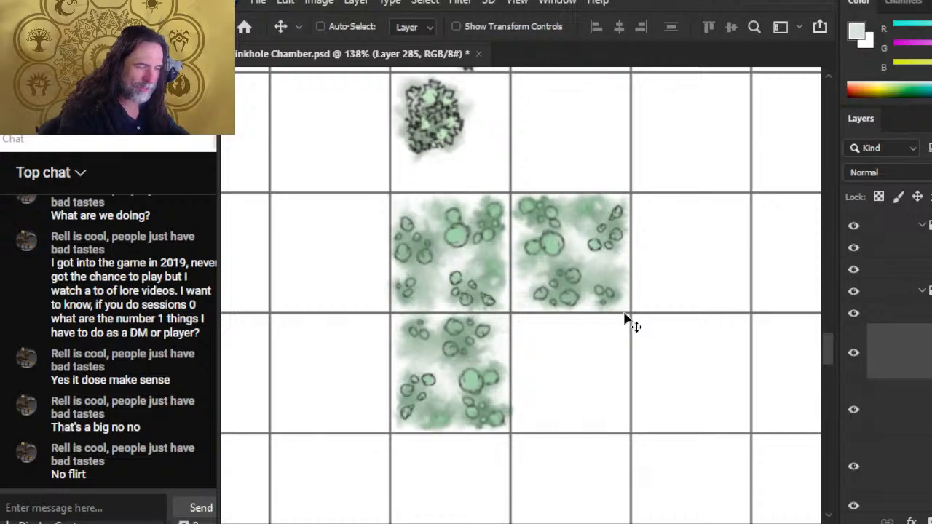
{"action": "key", "text": "Left"}
{"action": "key", "text": "Down"}
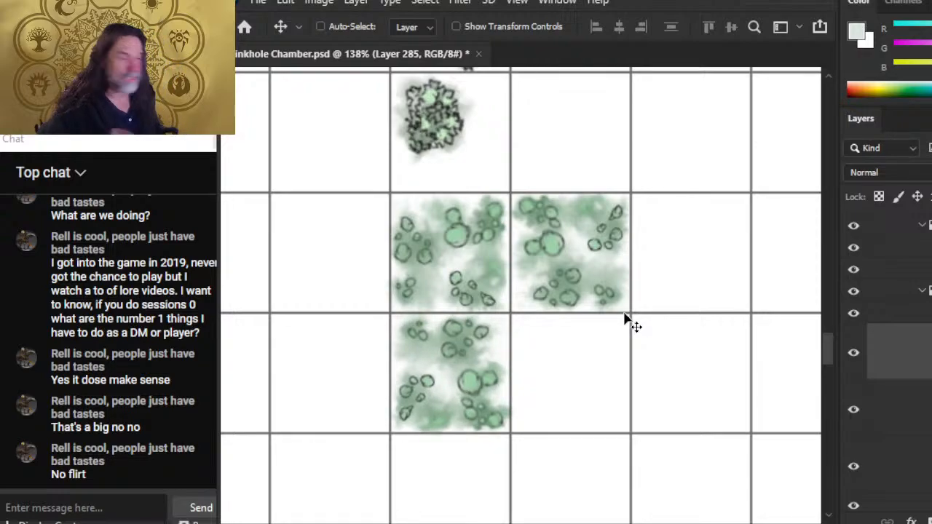
- Add a fourth fungus copy in the empty lower-right grid square of the block, rotate it a quarter turn, and fit it to the square
{"action": "mouse_move", "coordinate": [589, 308]}
{"action": "left_mouse_down"}
{"action": "mouse_move", "coordinate": [670, 343]}
{"action": "mouse_move", "coordinate": [582, 293]}
{"action": "mouse_move", "coordinate": [640, 354]}
{"action": "mouse_move", "coordinate": [639, 331]}
{"action": "left_mouse_up"}
{"action": "key", "text": "l"}
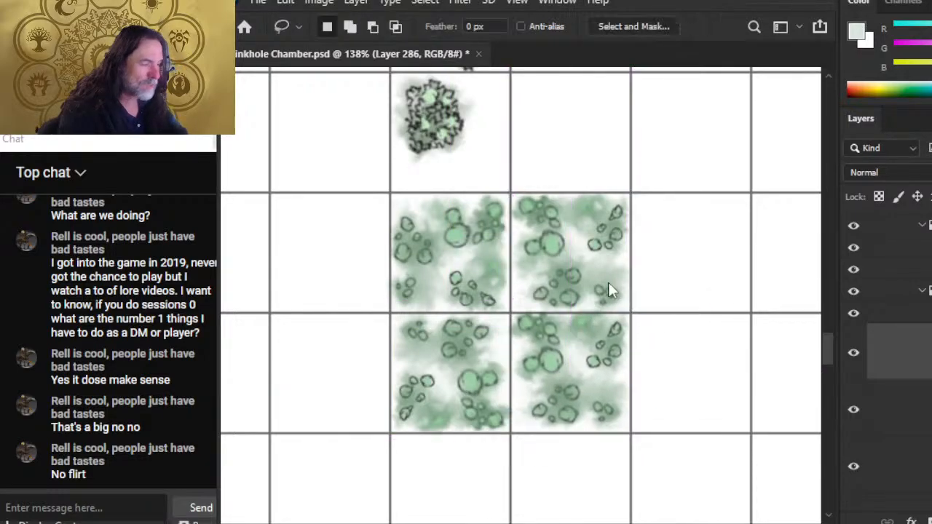
{"action": "right_click", "coordinate": [610, 289]}
{"action": "left_click", "coordinate": [649, 436]}
{"action": "left_click_drag", "start_coordinate": [611, 255], "coordinate": [706, 389]}
{"action": "key", "text": "Return"}
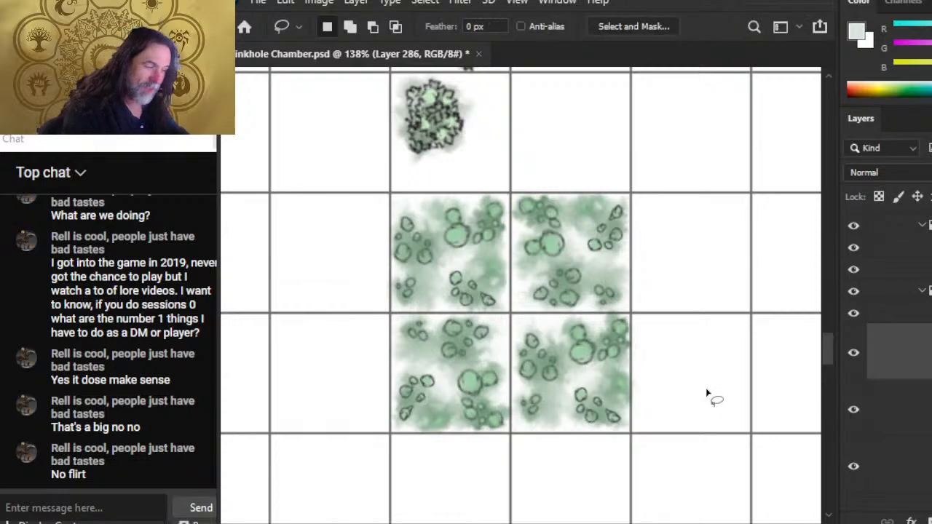
{"action": "key", "text": "v"}
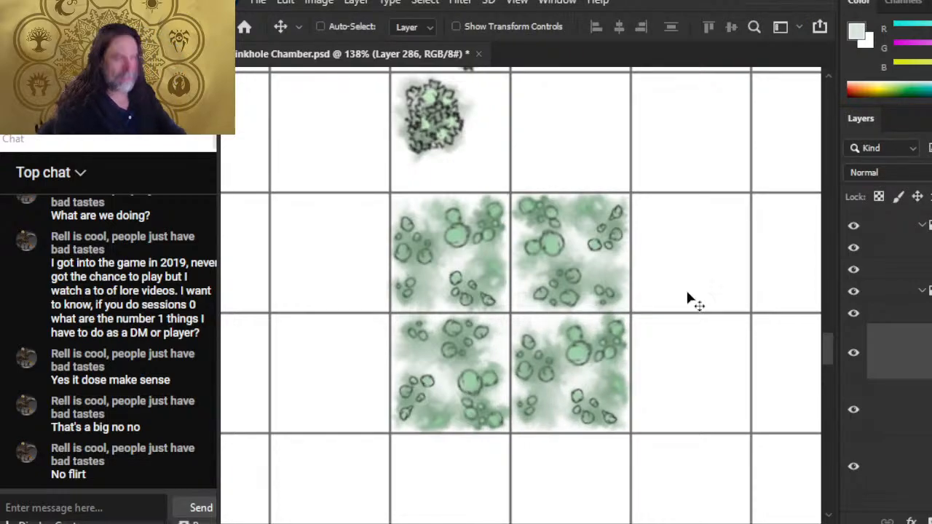
- Paste another fungus copy and move it into the empty grid square left of the block's upper row
{"action": "key", "text": "z"}
{"action": "left_click_drag", "start_coordinate": [724, 244], "coordinate": [702, 260]}
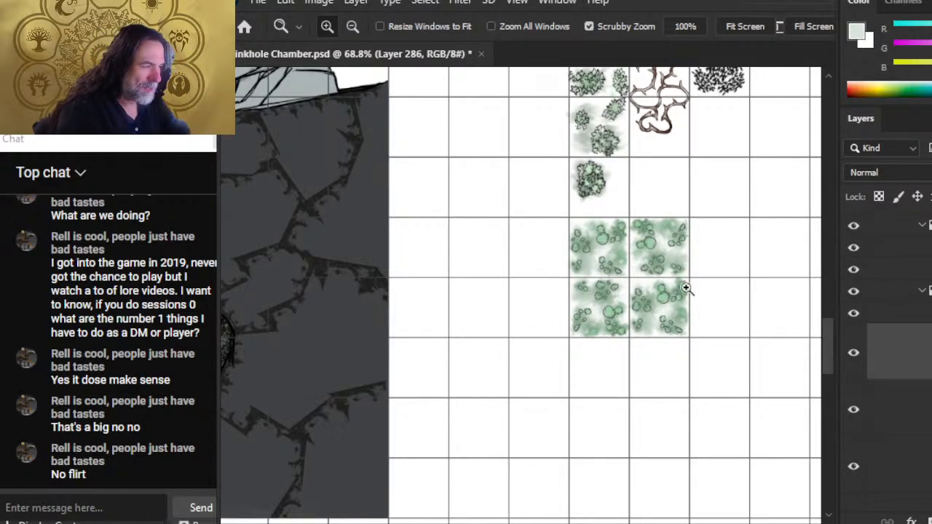
{"action": "left_click_drag", "start_coordinate": [688, 288], "coordinate": [606, 278]}
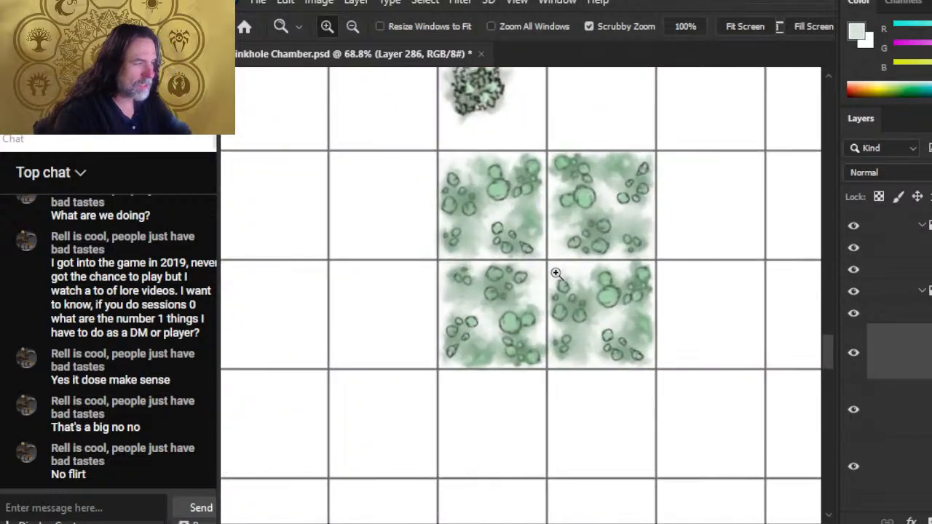
{"action": "left_click_drag", "start_coordinate": [513, 276], "coordinate": [557, 277]}
{"action": "left_click_drag", "start_coordinate": [639, 303], "coordinate": [689, 297]}
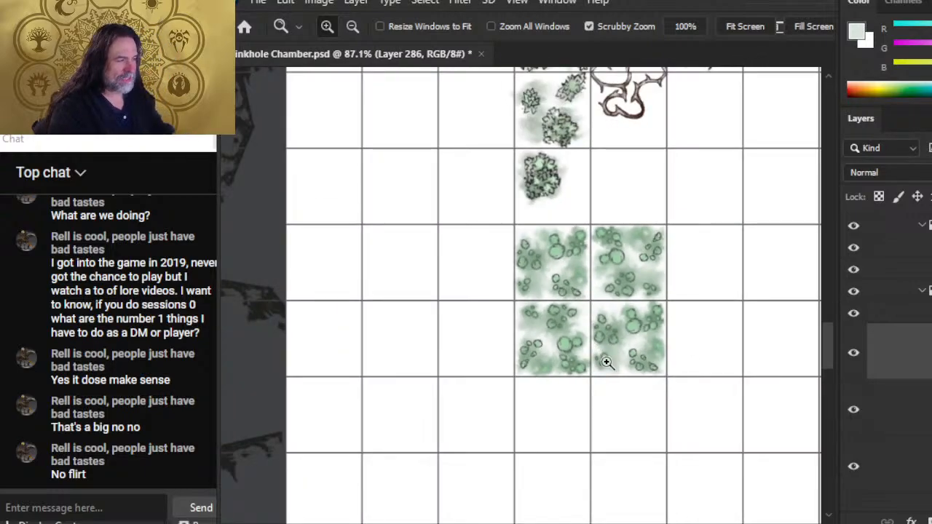
{"action": "left_click_drag", "start_coordinate": [678, 354], "coordinate": [608, 363]}
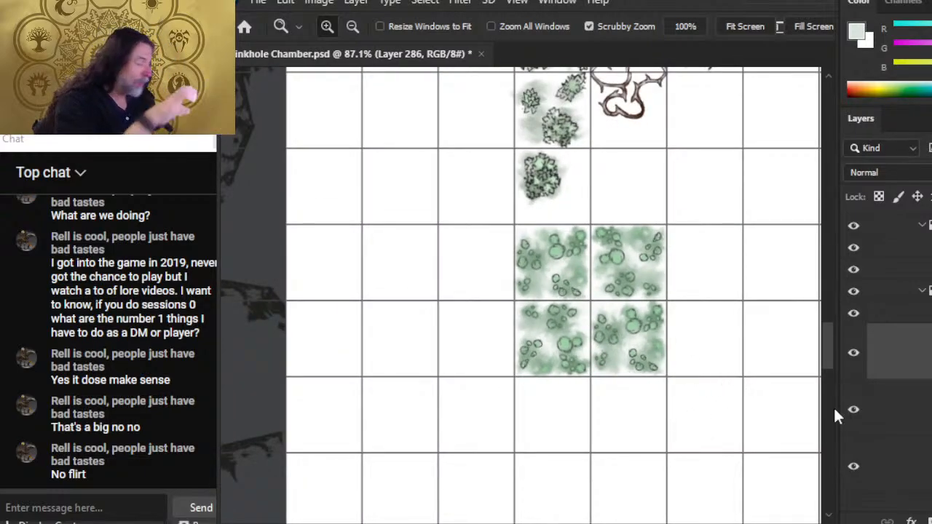
{"action": "key", "text": "ctrl+v"}
{"action": "key", "text": "v"}
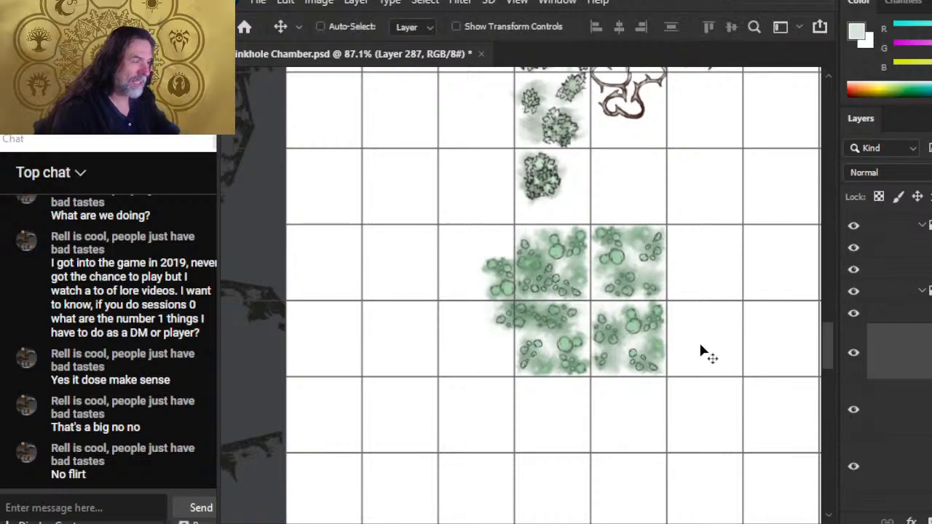
{"action": "left_click_drag", "start_coordinate": [699, 343], "coordinate": [612, 293]}
- Rotate the newly pasted upper-left fungus tile a quarter turn with Free Transform
{"action": "right_click", "coordinate": [612, 292]}
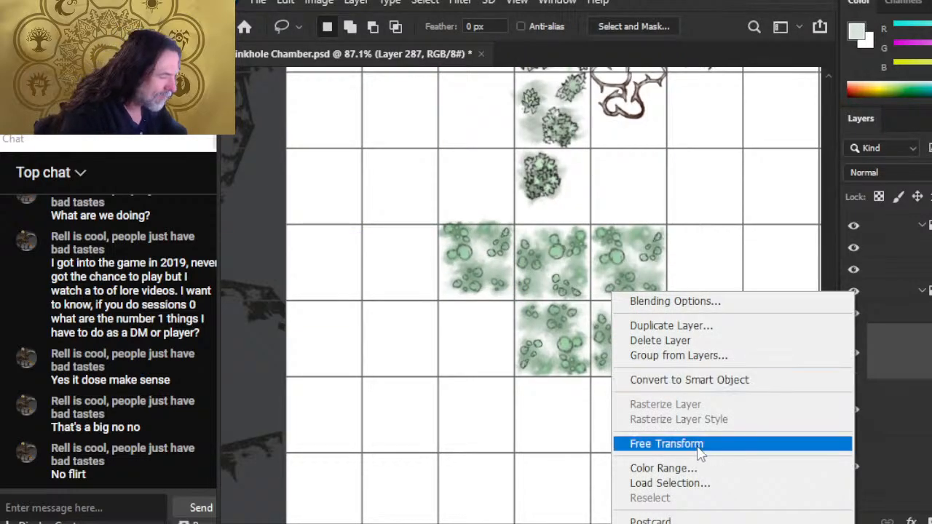
{"action": "left_click", "coordinate": [639, 447]}
{"action": "left_click_drag", "start_coordinate": [622, 229], "coordinate": [593, 399]}
{"action": "key", "text": "Return"}
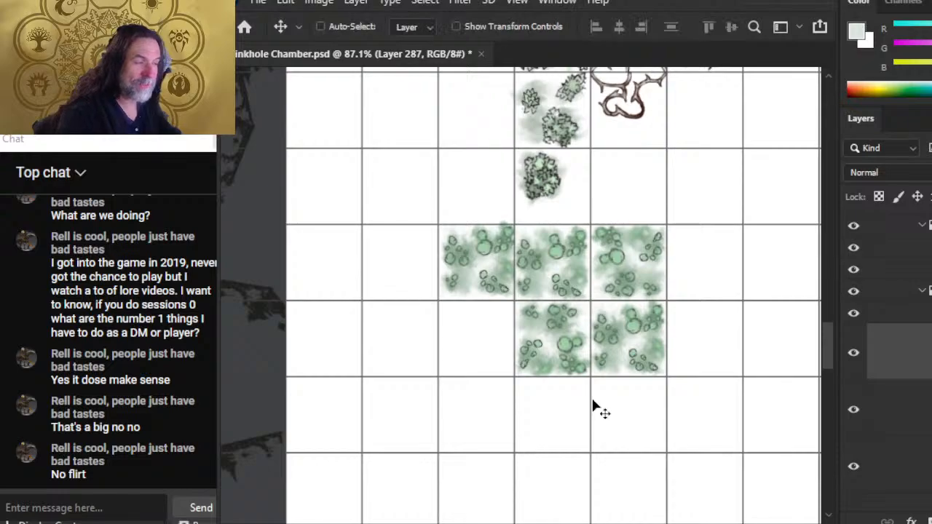
- Nudge the new upper-left fungus tile horizontally until it fits its grid square beside the neighbouring tile
{"action": "key", "text": "Left"}
{"action": "key", "text": "Left"}
{"action": "key", "text": "Left"}
{"action": "key", "text": "Left"}
{"action": "key", "text": "Left"}
{"action": "key", "text": "Left"}
{"action": "key", "text": "Left"}
{"action": "key", "text": "Left"}
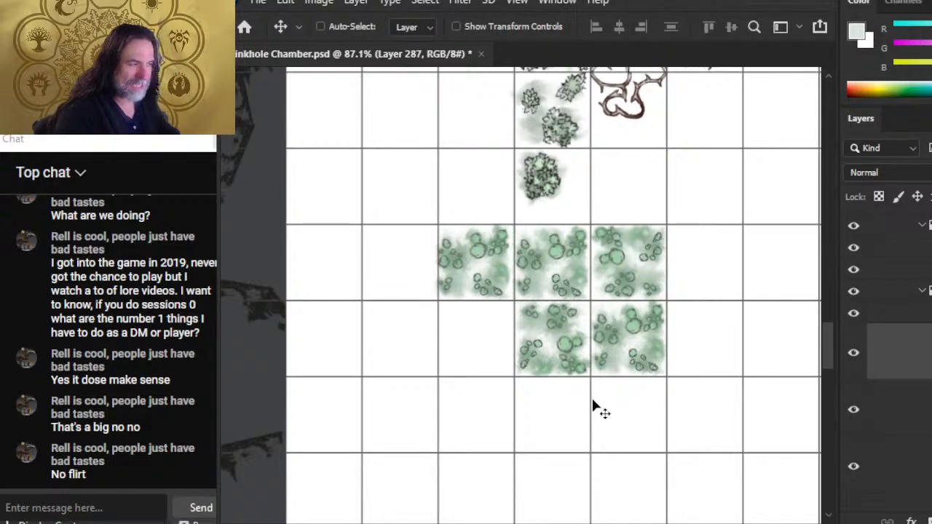
{"action": "key", "text": "Right"}
{"action": "key", "text": "Right"}
{"action": "key", "text": "Right"}
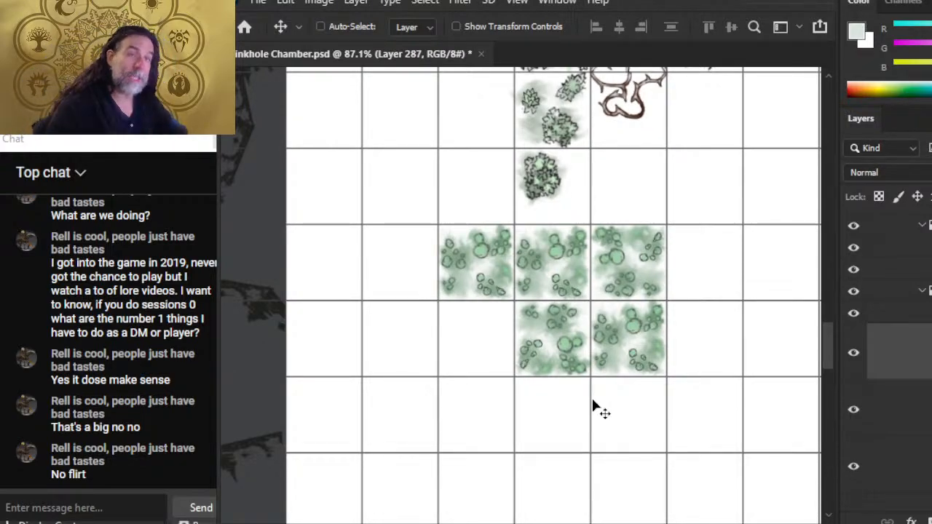
- Paste a fungus copy into the empty square left of the block's lower row and rotate it a half turn
{"action": "key", "text": "ctrl+v"}
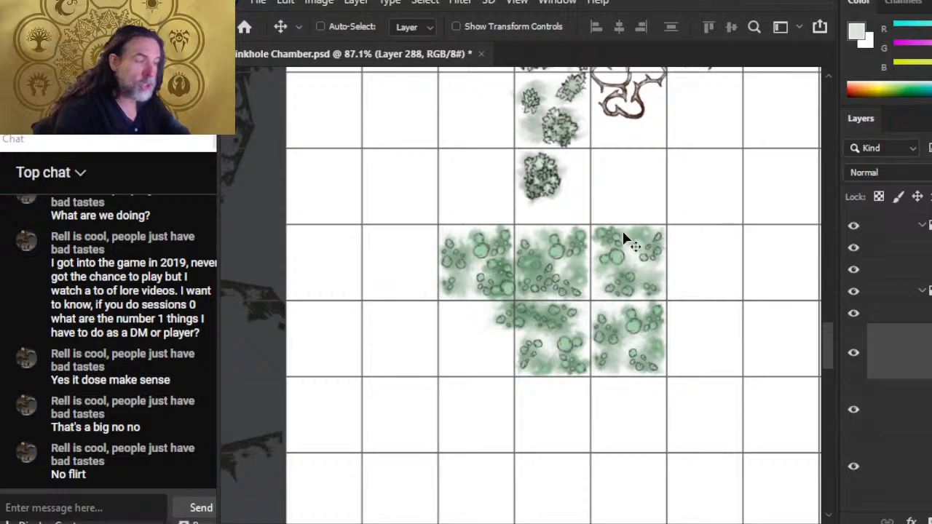
{"action": "mouse_move", "coordinate": [624, 231]}
{"action": "left_mouse_down"}
{"action": "mouse_move", "coordinate": [566, 277]}
{"action": "mouse_move", "coordinate": [580, 286]}
{"action": "left_mouse_up"}
{"action": "key", "text": "l"}
{"action": "right_click", "coordinate": [543, 252]}
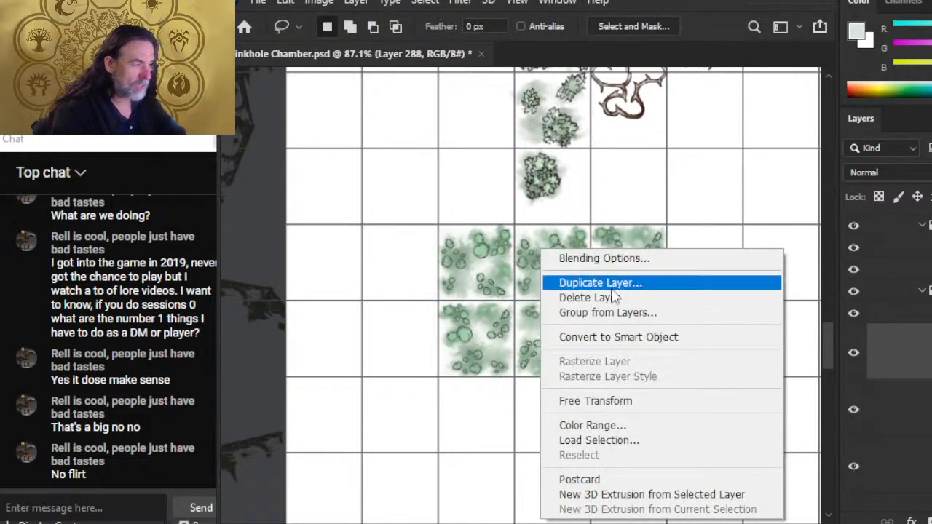
{"action": "left_click", "coordinate": [634, 401]}
{"action": "left_click_drag", "start_coordinate": [509, 228], "coordinate": [449, 428]}
{"action": "key", "text": "Return"}
{"action": "key", "text": "v"}
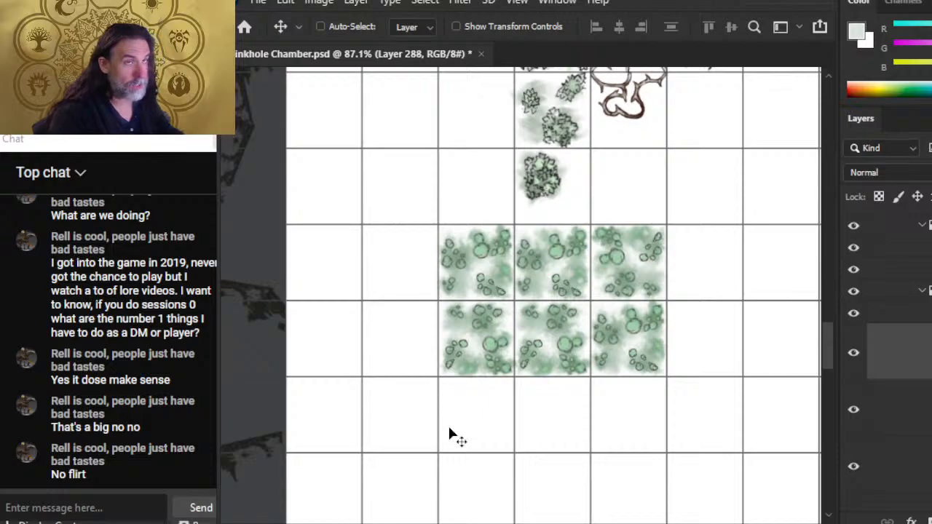
- Paste a fungus copy into the square below the block's lower-left tile and rotate it 90 degrees clockwise
{"action": "left_click_drag", "start_coordinate": [628, 339], "coordinate": [609, 268]}
{"action": "key", "text": "ctrl+v"}
{"action": "left_click_drag", "start_coordinate": [647, 301], "coordinate": [582, 350]}
{"action": "key", "text": "m"}
{"action": "right_click", "coordinate": [559, 317]}
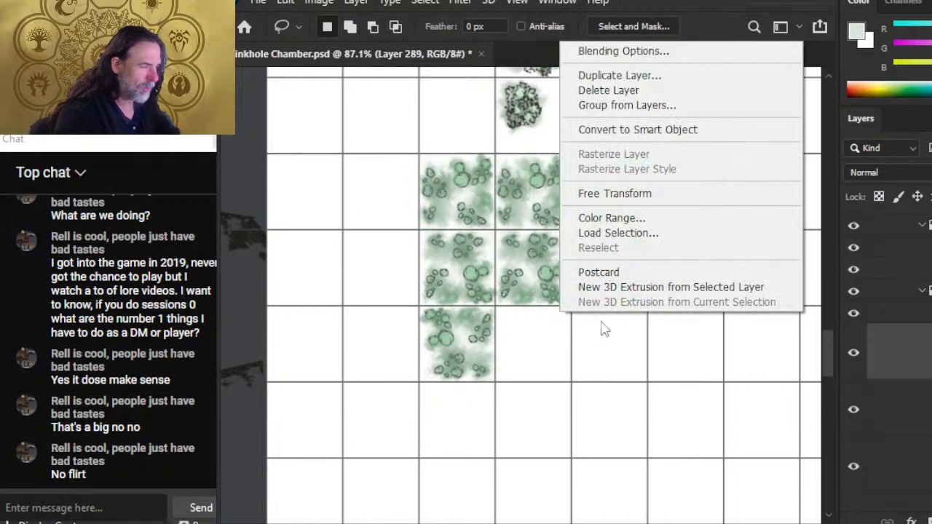
{"action": "left_click", "coordinate": [625, 193]}
{"action": "left_click_drag", "start_coordinate": [540, 215], "coordinate": [576, 417]}
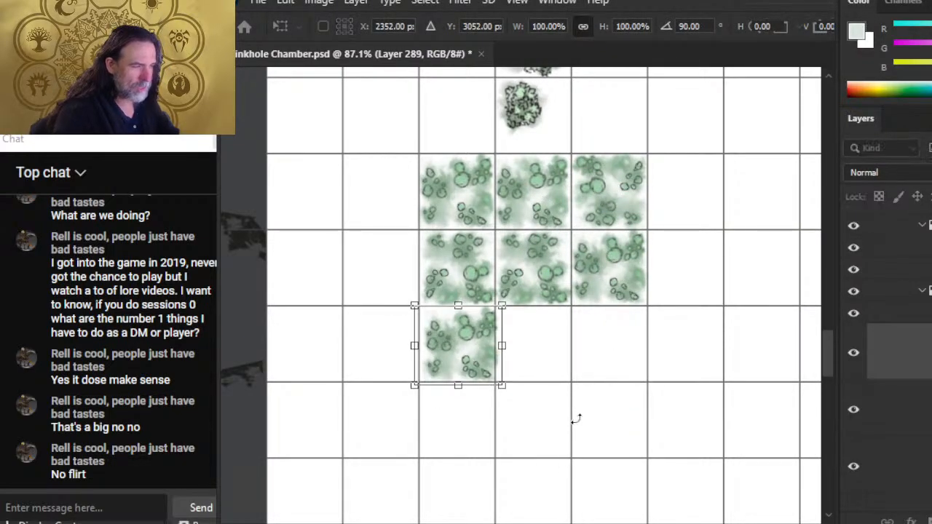
{"action": "key", "text": "Return"}
{"action": "key", "text": "v"}
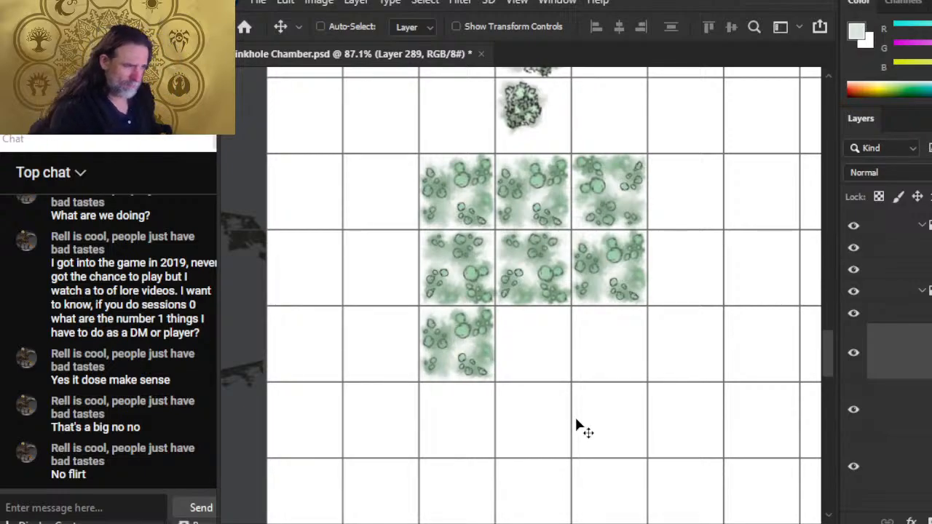
- Paste a fungus copy into the third row's middle square, flip it horizontally and rotate it a quarter turn counterclockwise
{"action": "key", "text": "ctrl+v"}
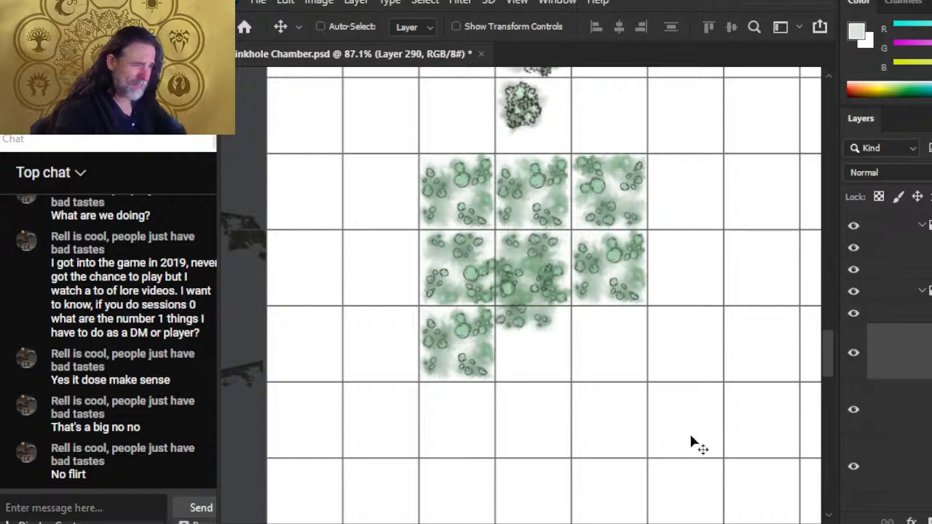
{"action": "mouse_move", "coordinate": [524, 330]}
{"action": "left_mouse_down"}
{"action": "mouse_move", "coordinate": [557, 334]}
{"action": "mouse_move", "coordinate": [561, 349]}
{"action": "left_mouse_up"}
{"action": "key", "text": "l"}
{"action": "right_click", "coordinate": [595, 315]}
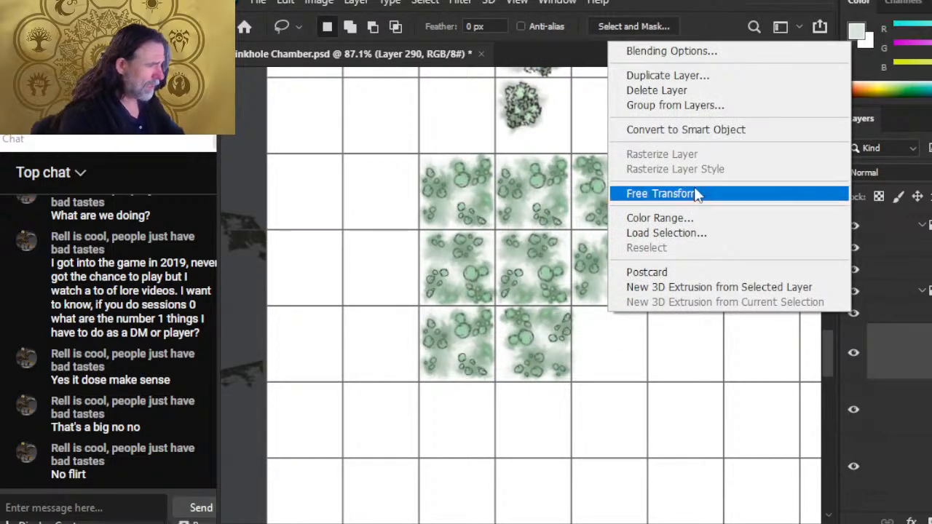
{"action": "left_click", "coordinate": [712, 198]}
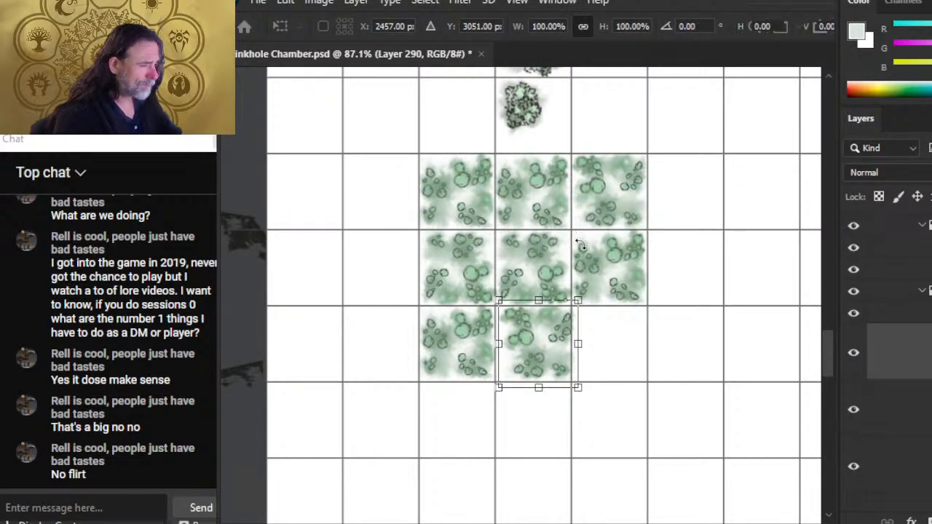
{"action": "right_click", "coordinate": [586, 280]}
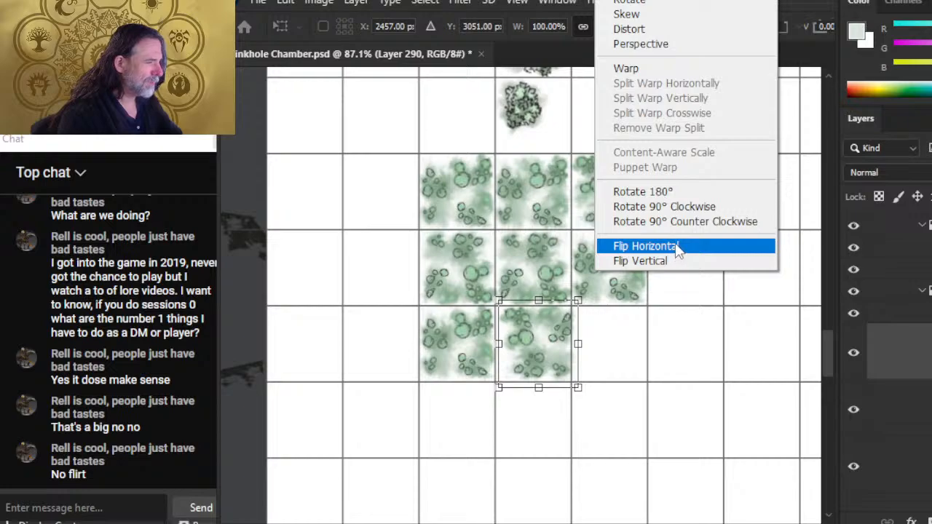
{"action": "left_click", "coordinate": [677, 249]}
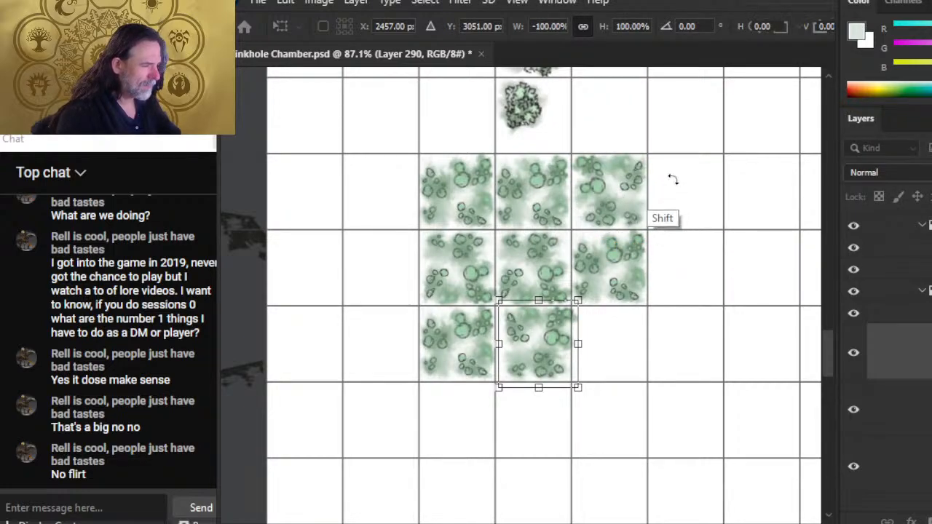
{"action": "left_click_drag", "start_coordinate": [670, 179], "coordinate": [435, 285]}
{"action": "key", "text": "Return"}
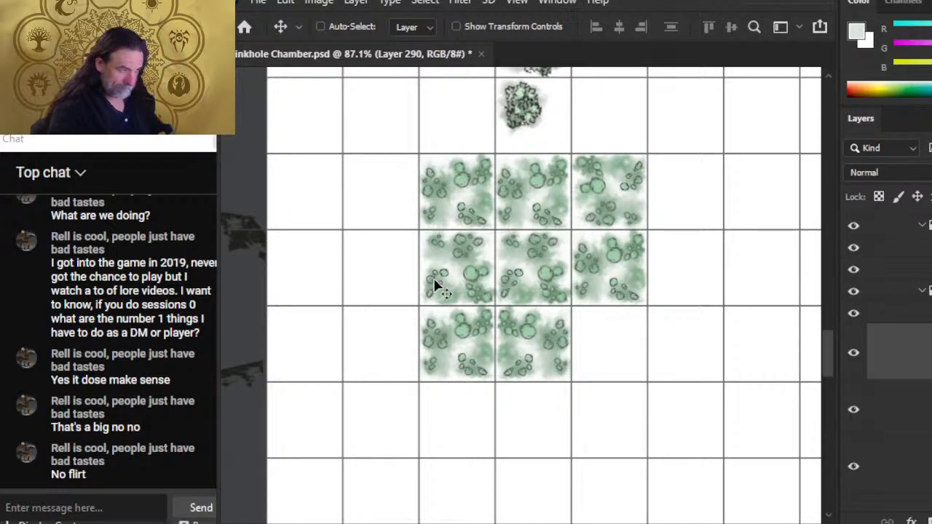
- Rotate the third row's middle fungus tile another quarter turn counterclockwise and nudge it to fit its grid square
{"action": "key", "text": "l"}
{"action": "right_click", "coordinate": [553, 294]}
{"action": "left_click", "coordinate": [645, 449]}
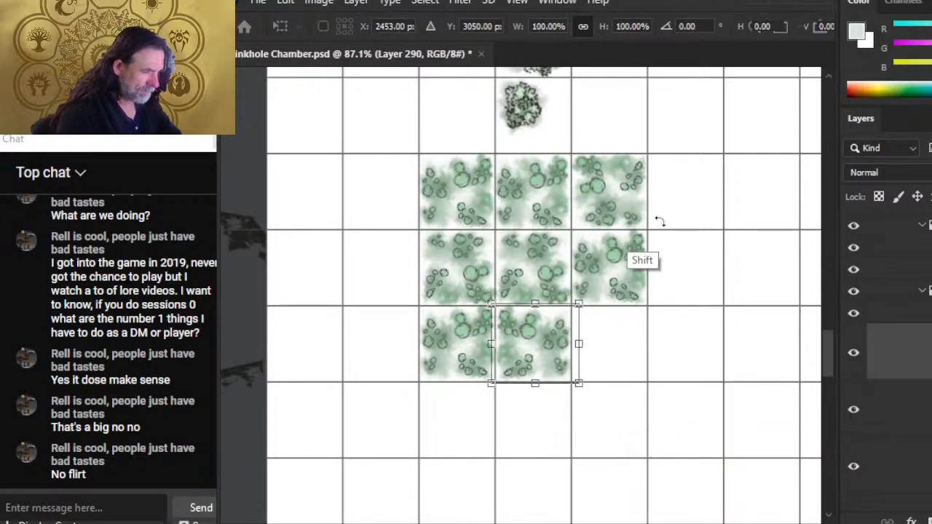
{"action": "left_click_drag", "start_coordinate": [657, 221], "coordinate": [415, 226]}
{"action": "key", "text": "Return"}
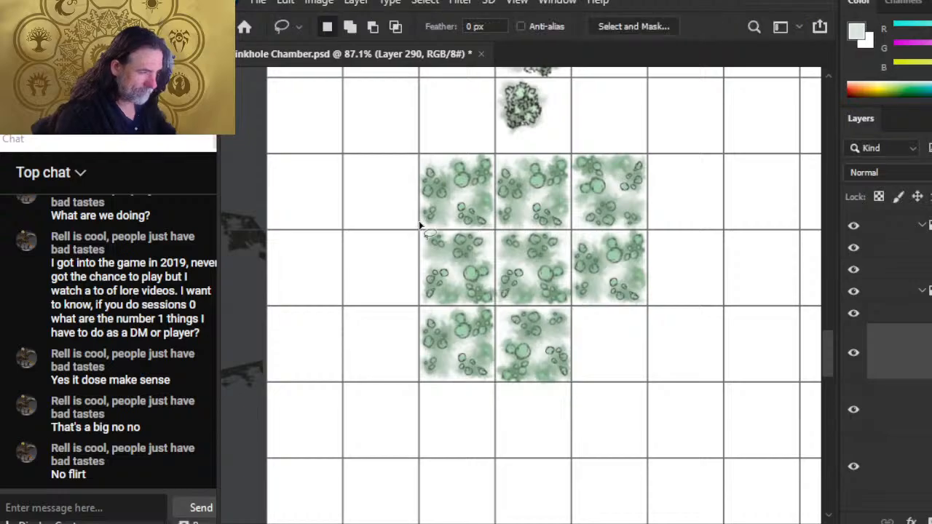
{"action": "key", "text": "v"}
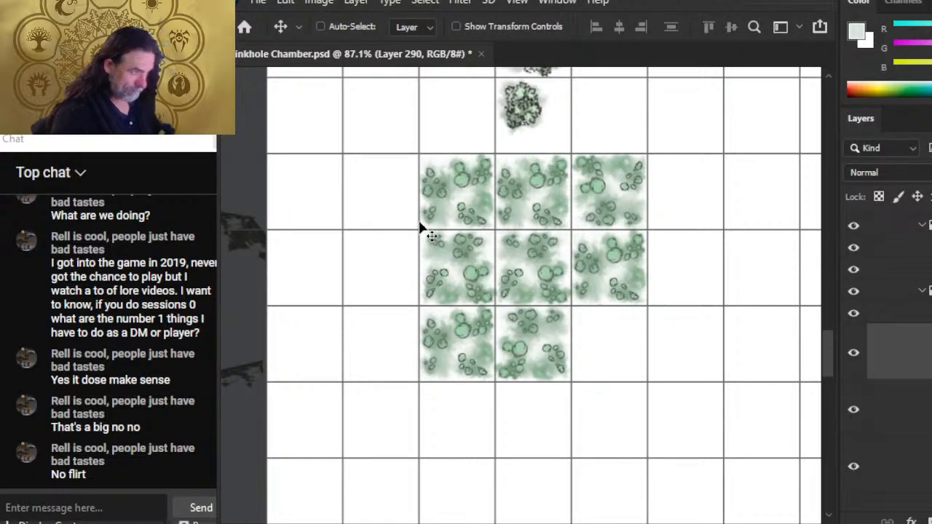
- Lasso the third row's middle fungus tile and copy it into the empty square beside it, completing the three-by-three block
{"action": "key", "text": "l"}
{"action": "mouse_move", "coordinate": [615, 281]}
{"action": "left_mouse_down"}
{"action": "mouse_move", "coordinate": [626, 349]}
{"action": "mouse_move", "coordinate": [650, 305]}
{"action": "left_mouse_up"}
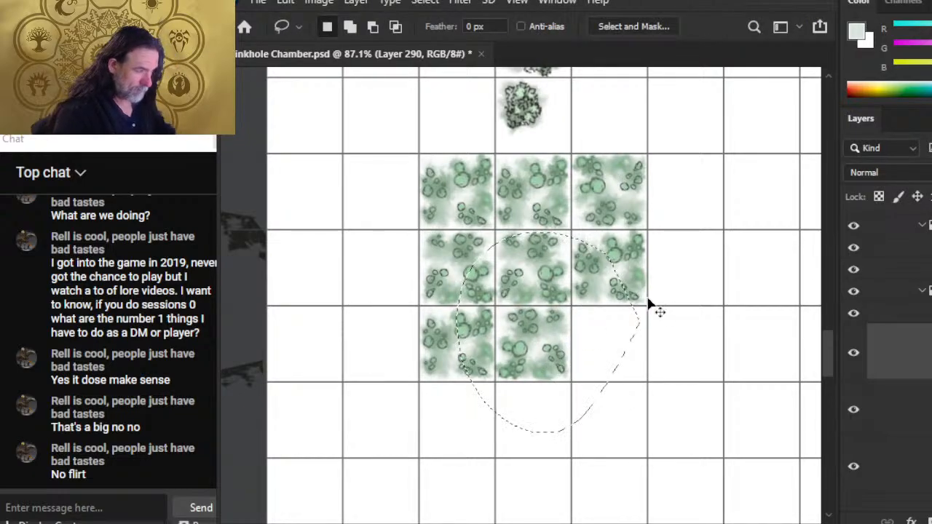
{"action": "key", "text": "ctrl+j"}
{"action": "left_click_drag", "start_coordinate": [564, 389], "coordinate": [637, 385]}
- Rotate the block's lower-right fungus tile by -90 degrees with Free Transform and fit it to its grid square
{"action": "right_click", "coordinate": [628, 343]}
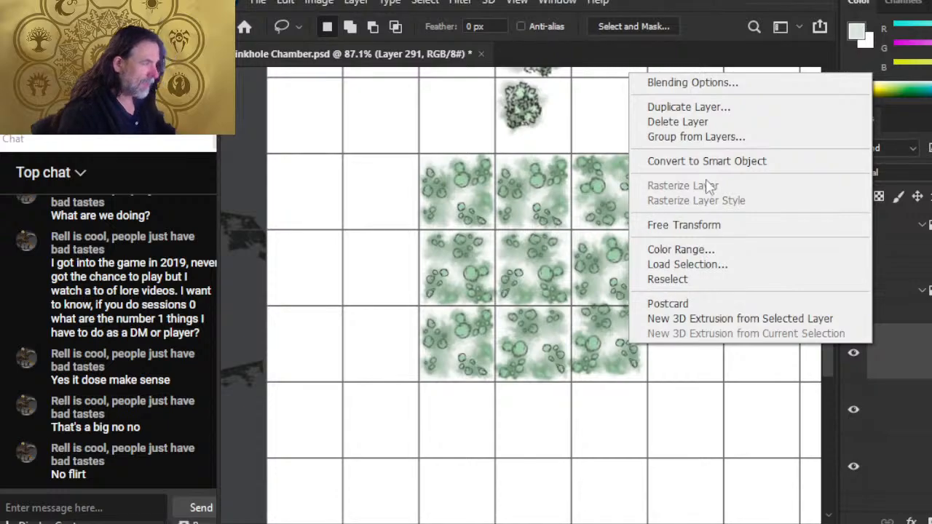
{"action": "left_click", "coordinate": [703, 225]}
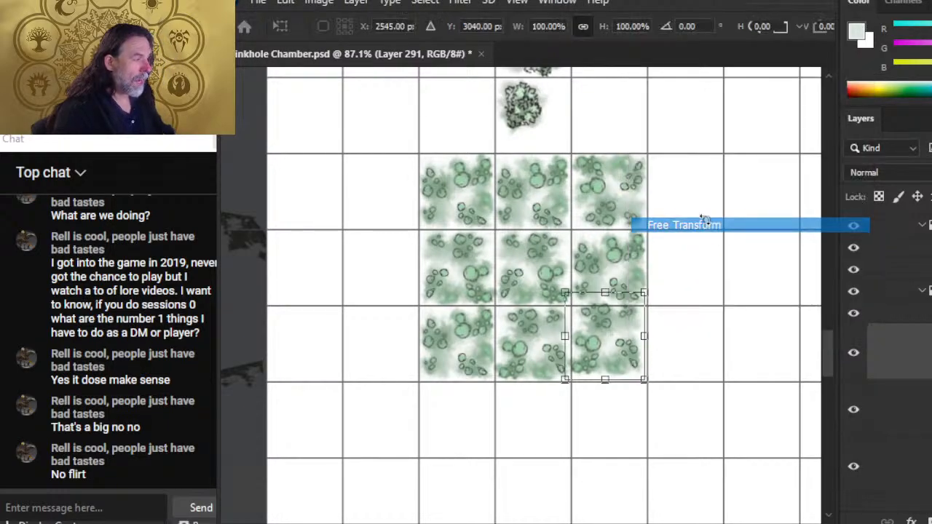
{"action": "left_click_drag", "start_coordinate": [672, 245], "coordinate": [477, 245]}
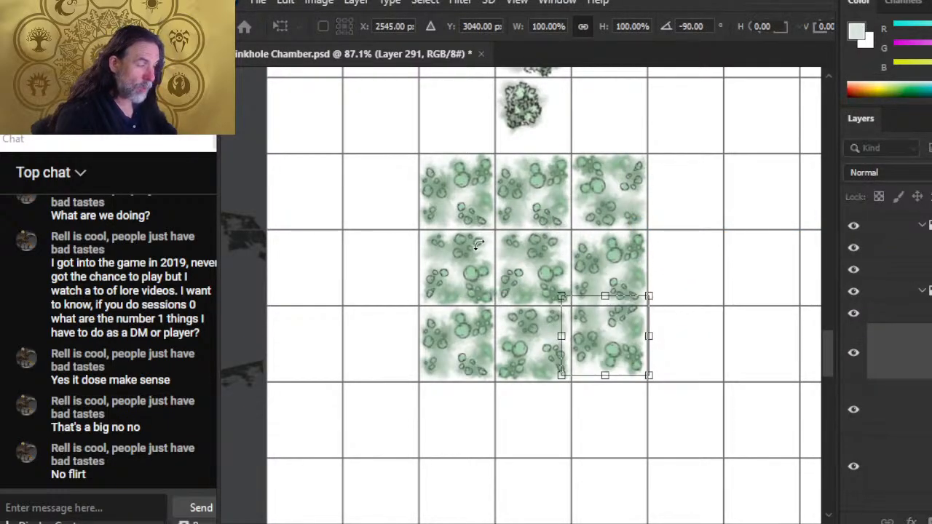
{"action": "key", "text": "Return"}
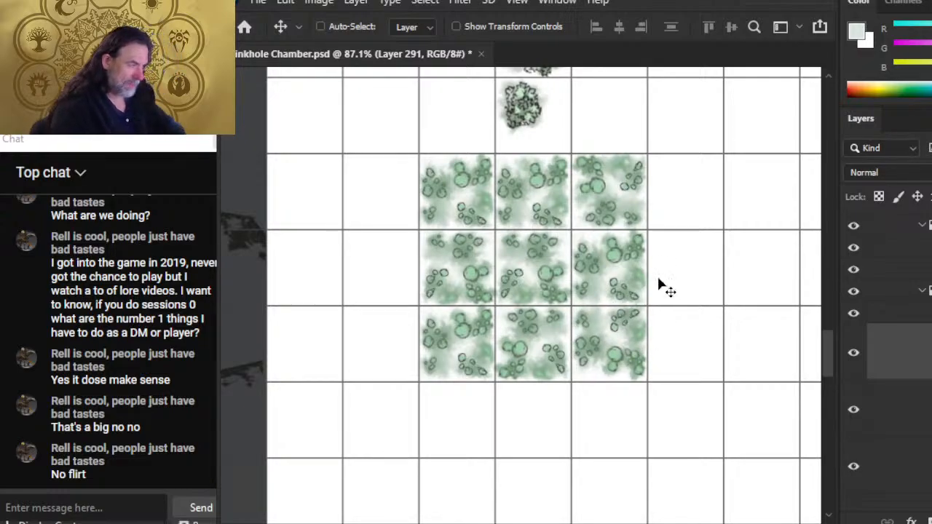
- Turn the lower-right fungus tile a quarter turn clockwise
{"action": "key", "text": "l"}
{"action": "right_click", "coordinate": [518, 289]}
{"action": "left_click", "coordinate": [567, 442]}
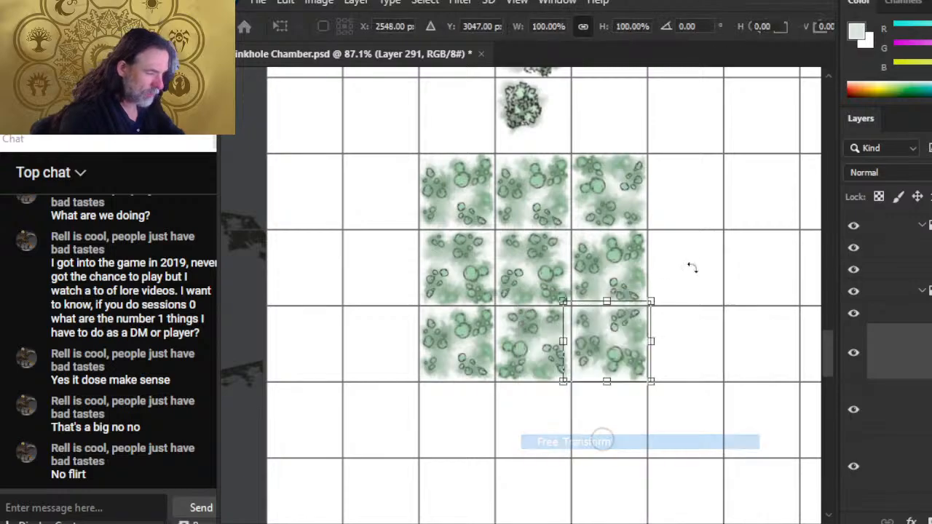
{"action": "left_click_drag", "start_coordinate": [692, 266], "coordinate": [647, 409]}
{"action": "key", "text": "Return"}
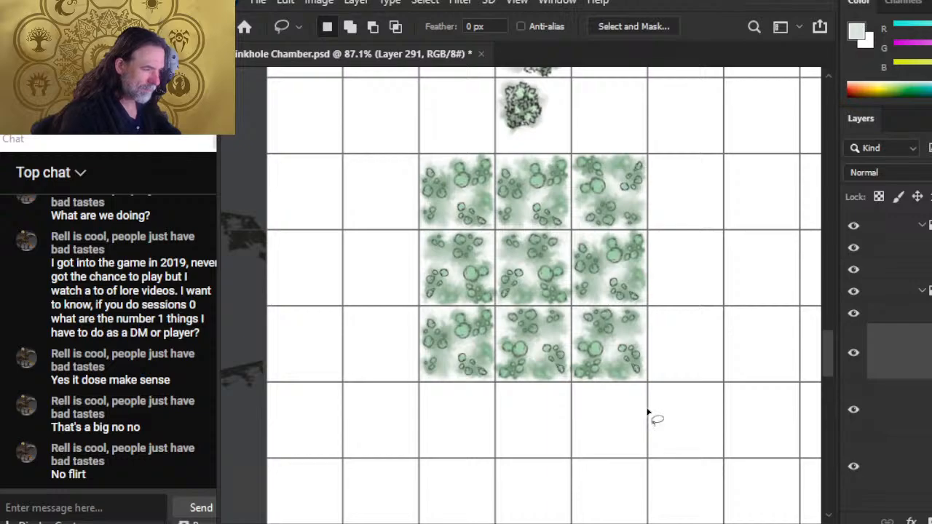
- Flip the lower-right fungus tile vertically, rotate it by -90 degrees and nudge it into its grid square
{"action": "right_click", "coordinate": [611, 302]}
{"action": "left_click", "coordinate": [709, 183]}
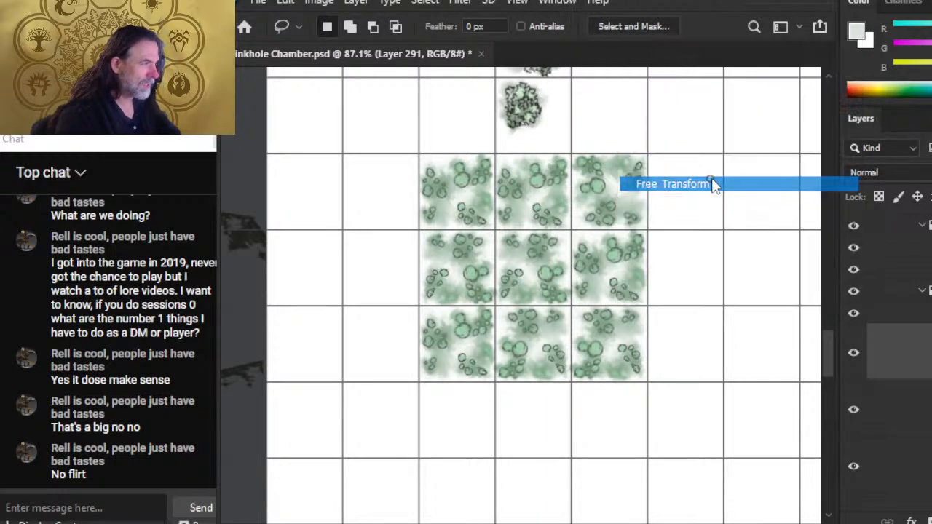
{"action": "right_click", "coordinate": [673, 246]}
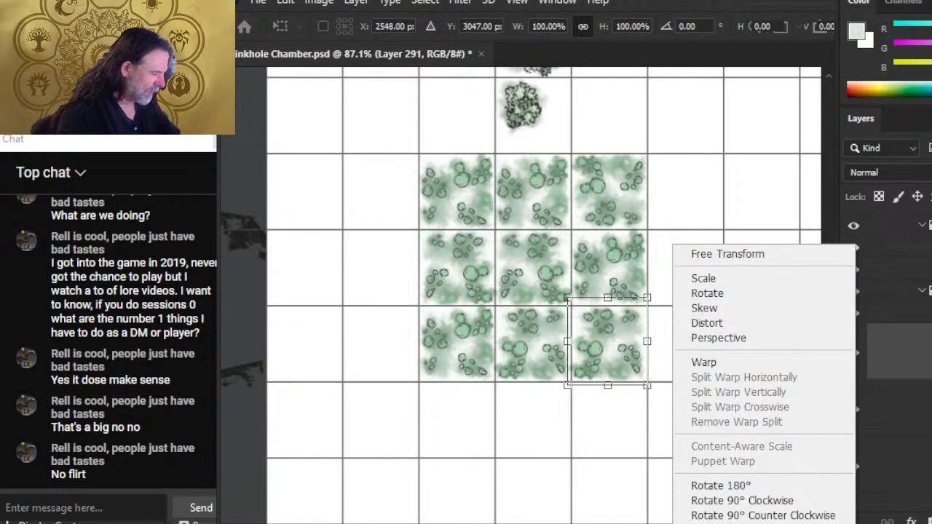
{"action": "left_click", "coordinate": [727, 523]}
{"action": "left_click_drag", "start_coordinate": [692, 234], "coordinate": [712, 409]}
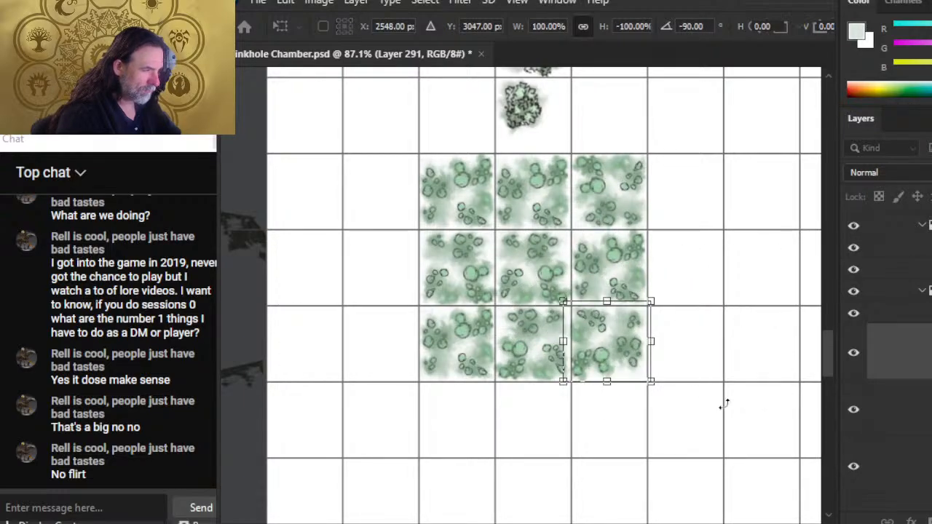
{"action": "mouse_move", "coordinate": [693, 274]}
{"action": "left_mouse_down"}
{"action": "mouse_move", "coordinate": [728, 418]}
{"action": "mouse_move", "coordinate": [715, 236]}
{"action": "mouse_move", "coordinate": [687, 203]}
{"action": "mouse_move", "coordinate": [687, 212]}
{"action": "left_mouse_up"}
{"action": "key", "text": "Return"}
{"action": "key", "text": "l"}
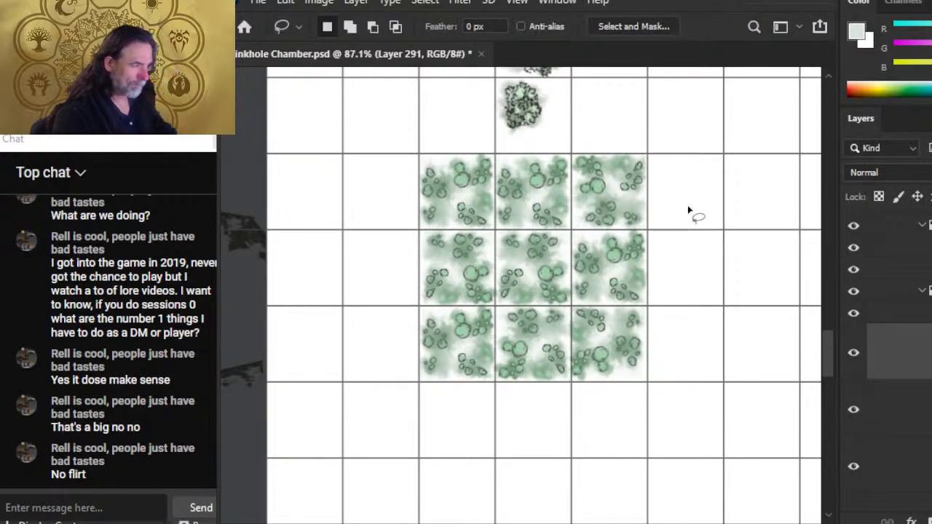
{"action": "key", "text": "v"}
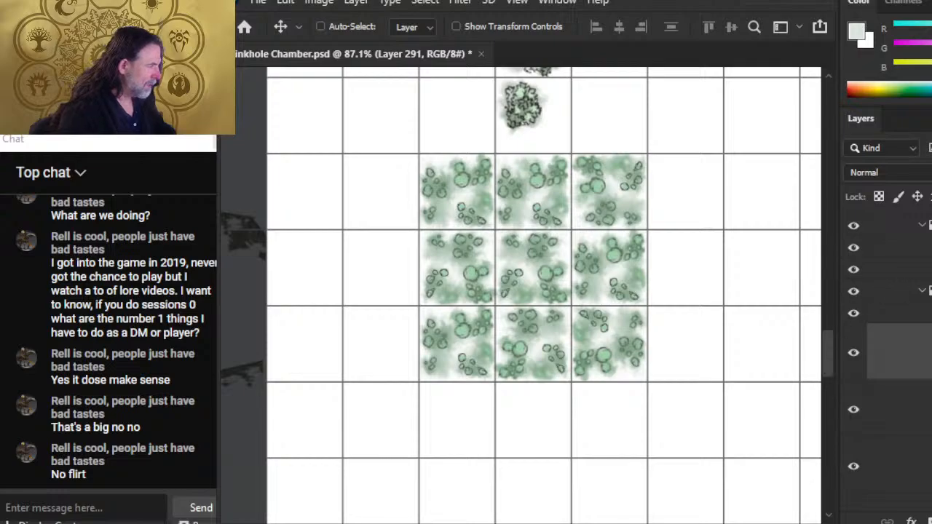
- Hide the grid layer group so the three-by-three block of fungus tiles shows without grid lines
{"action": "key", "text": "z"}
{"action": "left_click_drag", "start_coordinate": [687, 291], "coordinate": [581, 300]}
{"action": "left_click_drag", "start_coordinate": [652, 307], "coordinate": [726, 286]}
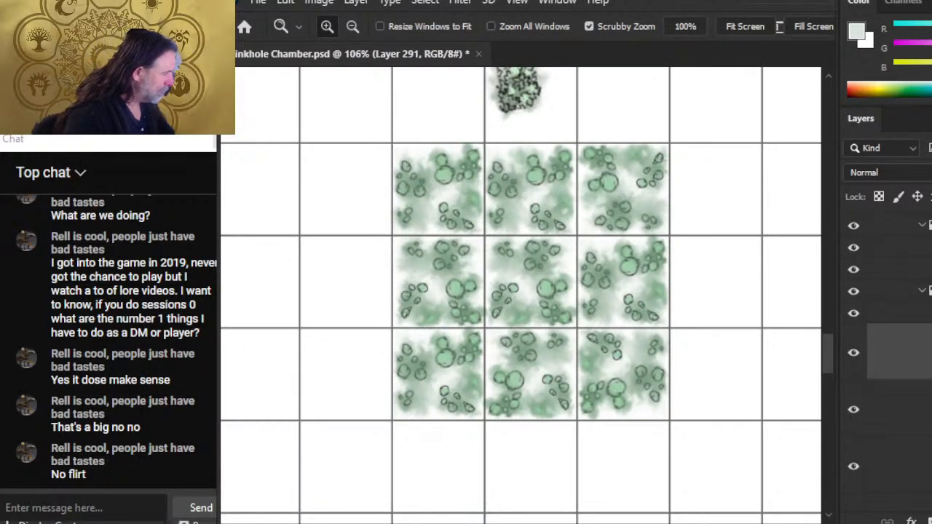
{"action": "left_click", "coordinate": [853, 222]}
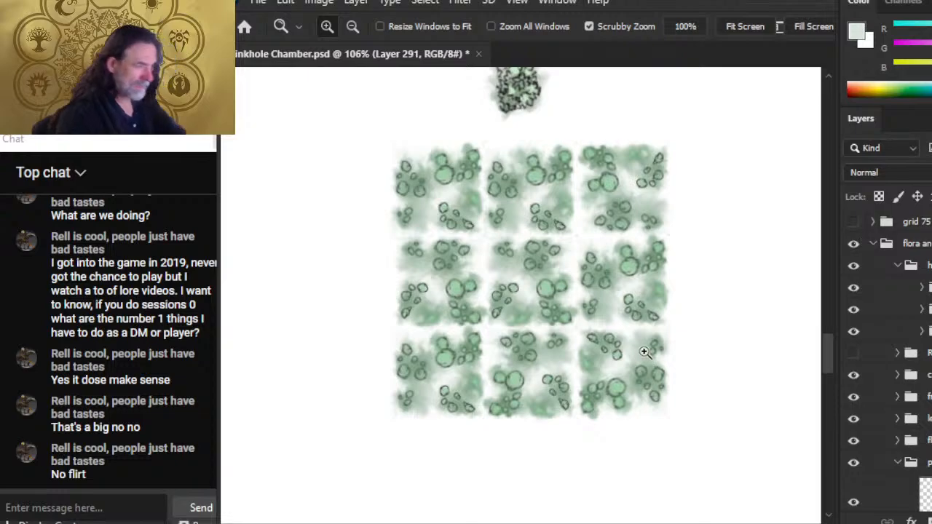
- Examine the seams and pattern repetition across the fungus tile block, and compare them with the original sample
{"action": "left_click_drag", "start_coordinate": [722, 318], "coordinate": [640, 328]}
{"action": "left_click_drag", "start_coordinate": [656, 277], "coordinate": [706, 293]}
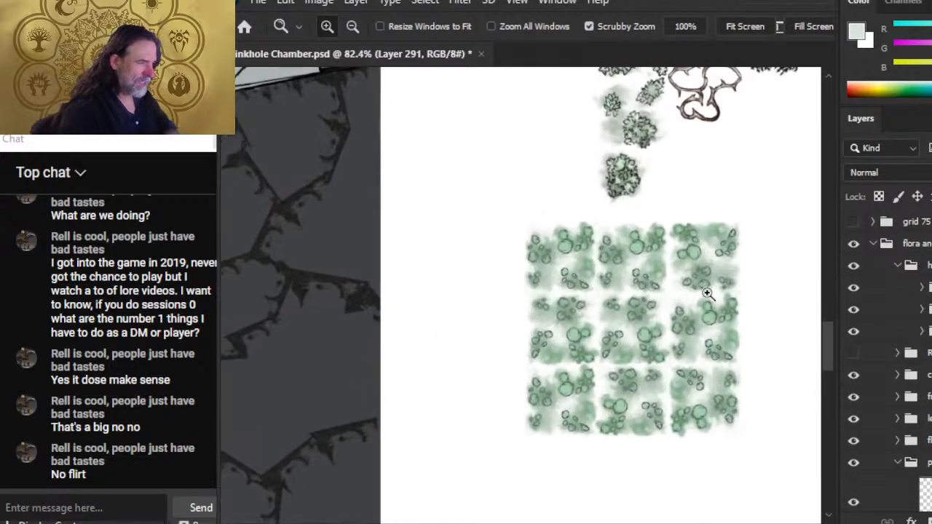
{"action": "left_click_drag", "start_coordinate": [611, 289], "coordinate": [657, 323]}
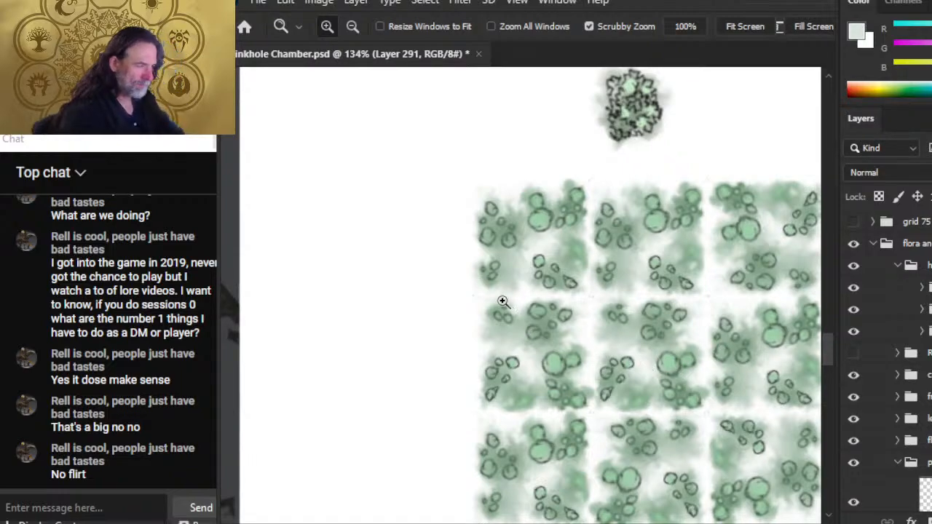
{"action": "left_click_drag", "start_coordinate": [613, 292], "coordinate": [513, 232]}
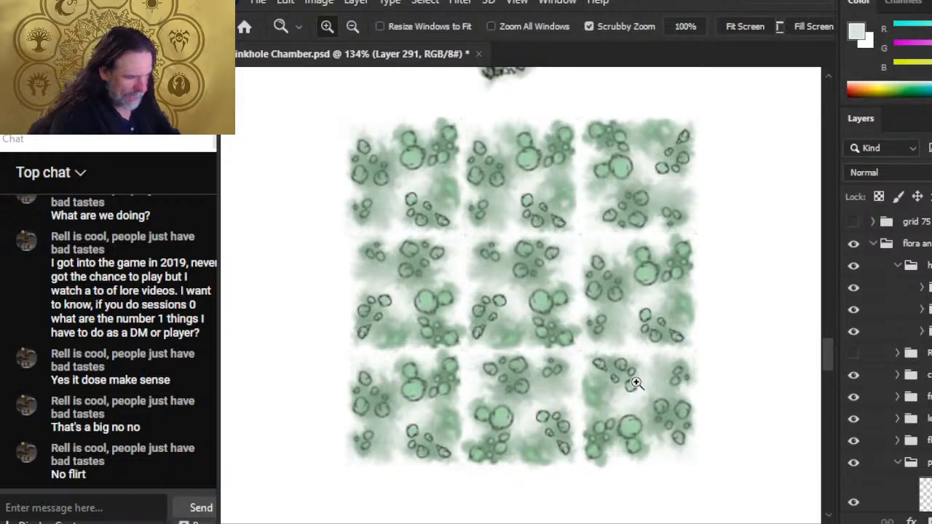
{"action": "left_click", "coordinate": [441, 413]}
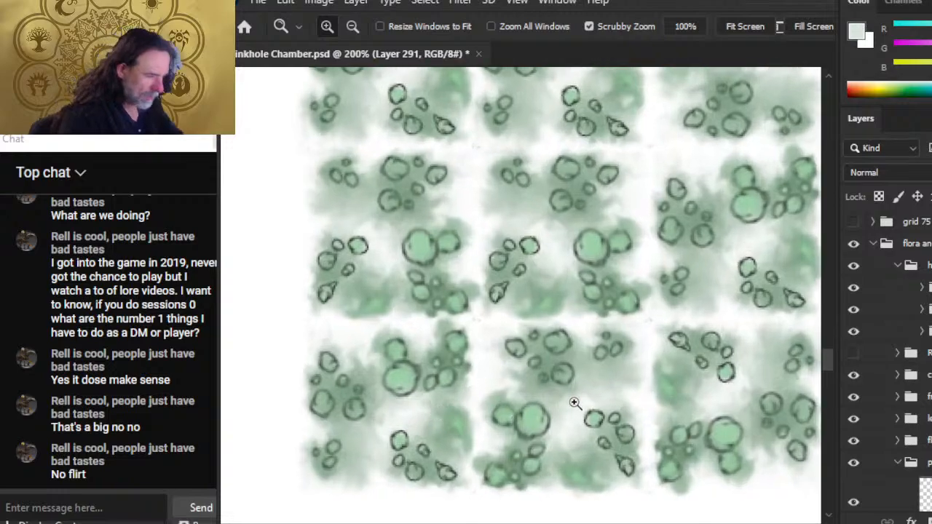
{"action": "left_click_drag", "start_coordinate": [663, 395], "coordinate": [597, 369]}
{"action": "mouse_move", "coordinate": [641, 181]}
{"action": "left_mouse_down"}
{"action": "mouse_move", "coordinate": [653, 326]}
{"action": "mouse_move", "coordinate": [633, 245]}
{"action": "left_mouse_up"}
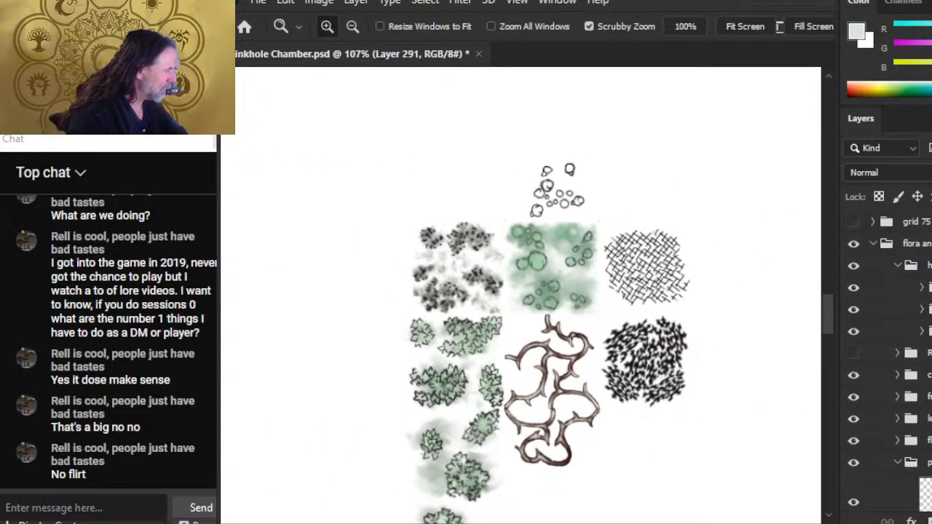
- Delete the layers holding the fungus test tiles
{"action": "scroll", "coordinate": [886, 364], "scroll_direction": "down", "scroll_amount": 6}
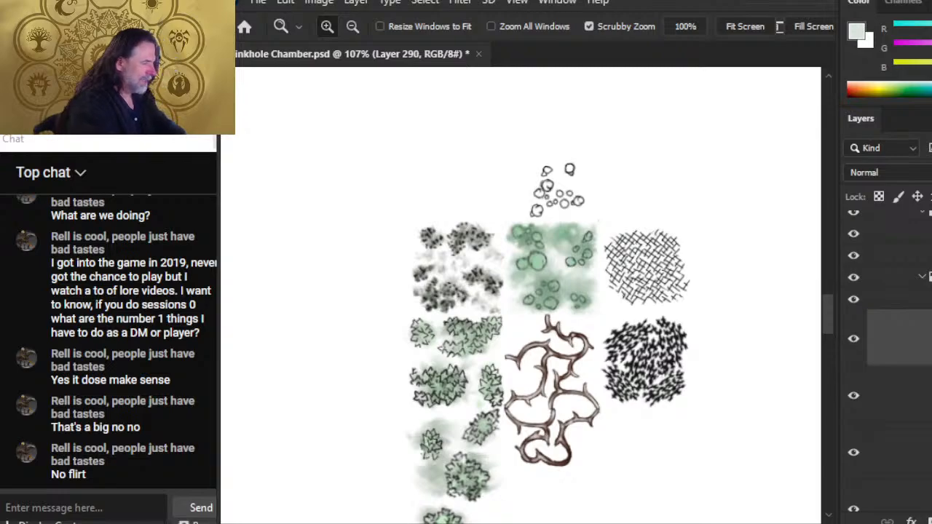
{"action": "key", "text": "Delete"}
{"action": "key", "text": "Delete"}
{"action": "key", "text": "Delete"}
{"action": "key", "text": "Delete"}
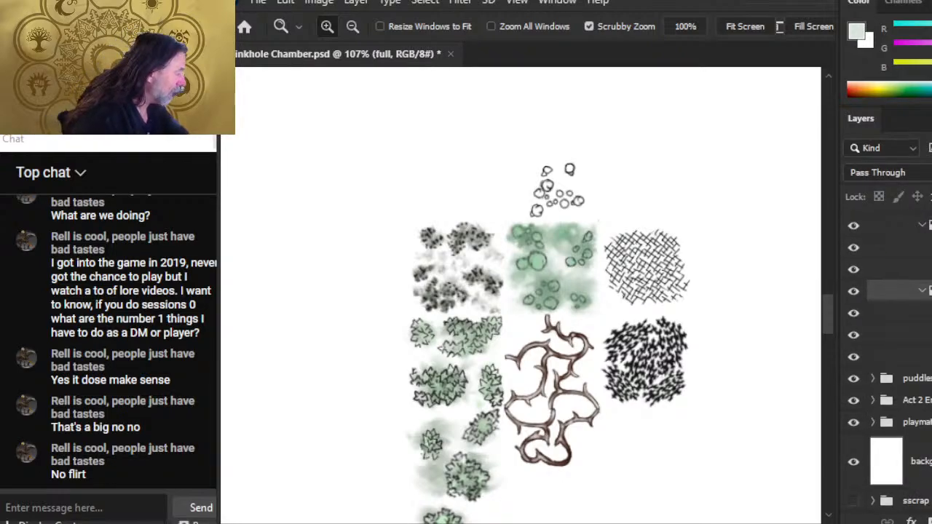
- On Layer 98 copy, lasso the upper-left group of fungus cap outlines in the green sample and shift it slightly right and down
{"action": "left_click", "coordinate": [931, 357]}
{"action": "left_click", "coordinate": [913, 412]}
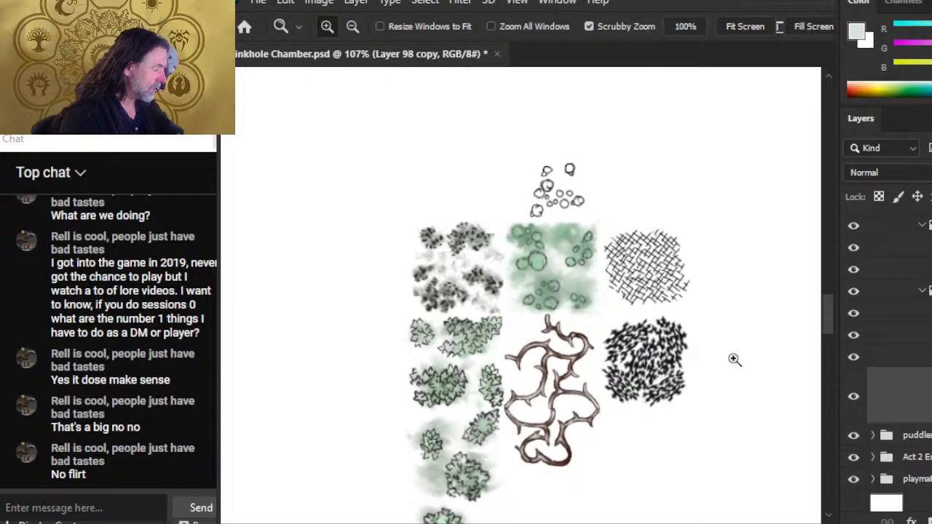
{"action": "left_click", "coordinate": [539, 248]}
{"action": "key", "text": "l"}
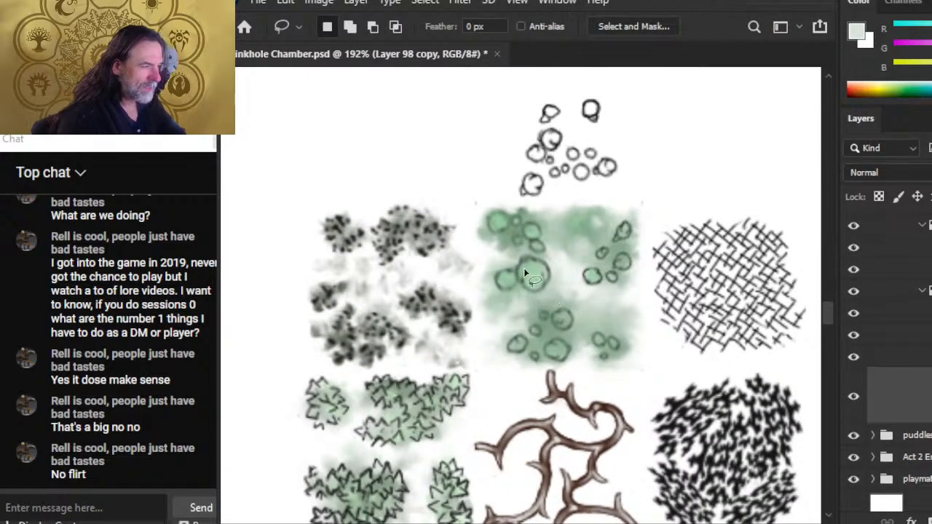
{"action": "mouse_move", "coordinate": [507, 192]}
{"action": "left_mouse_down"}
{"action": "mouse_move", "coordinate": [475, 193]}
{"action": "mouse_move", "coordinate": [469, 242]}
{"action": "left_mouse_up"}
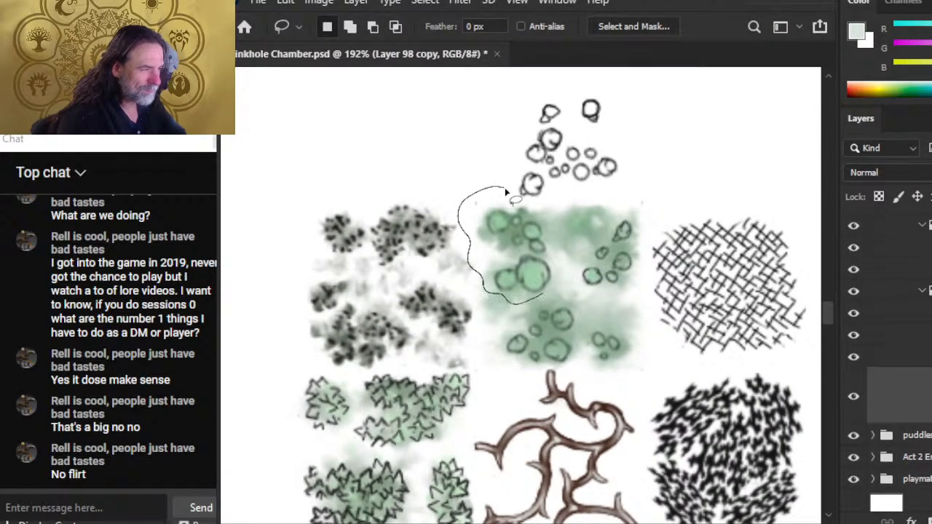
{"action": "left_click_drag", "start_coordinate": [506, 192], "coordinate": [506, 189]}
{"action": "key", "text": "v"}
{"action": "left_click_drag", "start_coordinate": [532, 248], "coordinate": [542, 254]}
- Lasso the lower-left cluster of fungus cap outlines in the green sample and nudge it slightly up and right
{"action": "key", "text": "l"}
{"action": "mouse_move", "coordinate": [579, 295]}
{"action": "left_mouse_down"}
{"action": "mouse_move", "coordinate": [541, 301]}
{"action": "mouse_move", "coordinate": [516, 319]}
{"action": "mouse_move", "coordinate": [494, 366]}
{"action": "mouse_move", "coordinate": [566, 378]}
{"action": "mouse_move", "coordinate": [579, 322]}
{"action": "left_mouse_up"}
{"action": "key", "text": "v"}
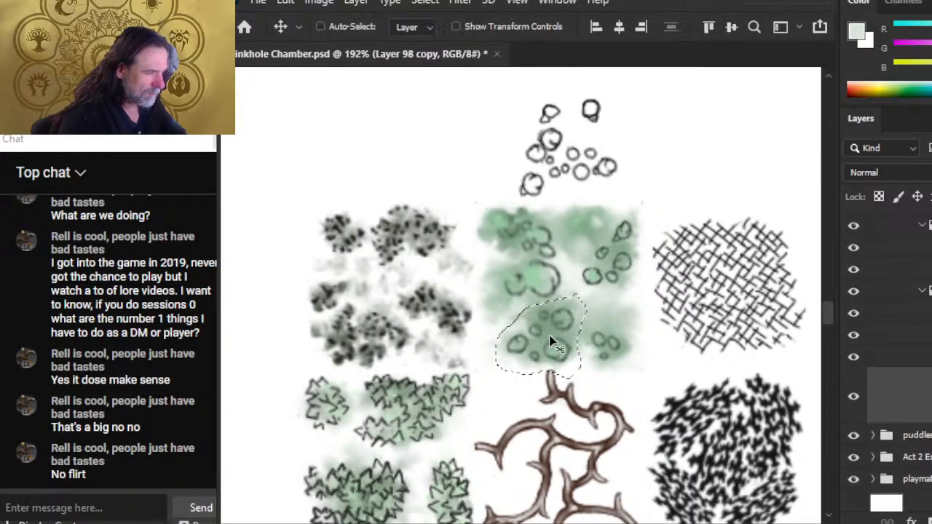
{"action": "left_click_drag", "start_coordinate": [561, 360], "coordinate": [564, 353]}
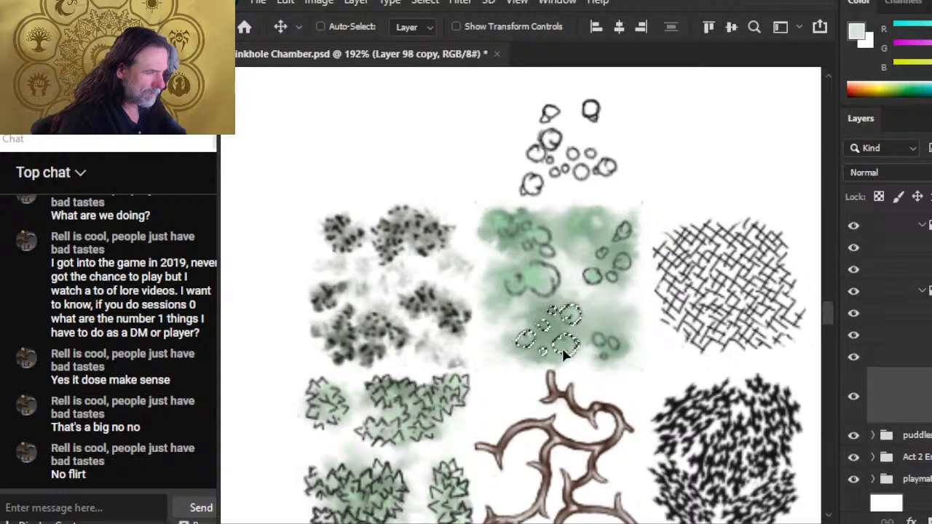
- Lasso the upper-right group of fungus cap outlines in the green sample and shift it slightly up and left
{"action": "key", "text": "l"}
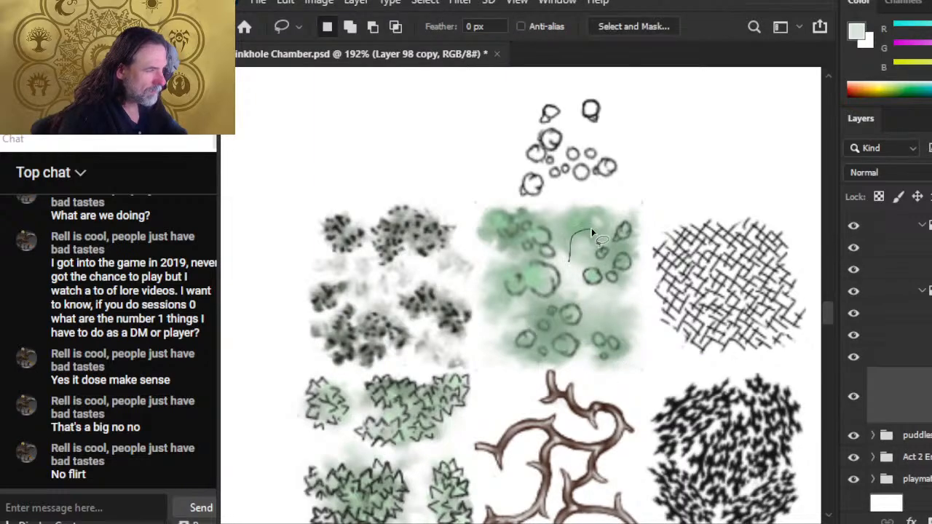
{"action": "mouse_move", "coordinate": [590, 230]}
{"action": "left_mouse_down"}
{"action": "mouse_move", "coordinate": [640, 294]}
{"action": "mouse_move", "coordinate": [632, 212]}
{"action": "mouse_move", "coordinate": [589, 225]}
{"action": "left_mouse_up"}
{"action": "key", "text": "v"}
- Lasso the small lower-right trio of fungus caps, nudge it slightly up and right, and clear the selection
{"action": "key", "text": "l"}
{"action": "mouse_move", "coordinate": [594, 317]}
{"action": "left_mouse_down"}
{"action": "mouse_move", "coordinate": [622, 318]}
{"action": "mouse_move", "coordinate": [624, 354]}
{"action": "mouse_move", "coordinate": [616, 354]}
{"action": "left_mouse_up"}
{"action": "key", "text": "v"}
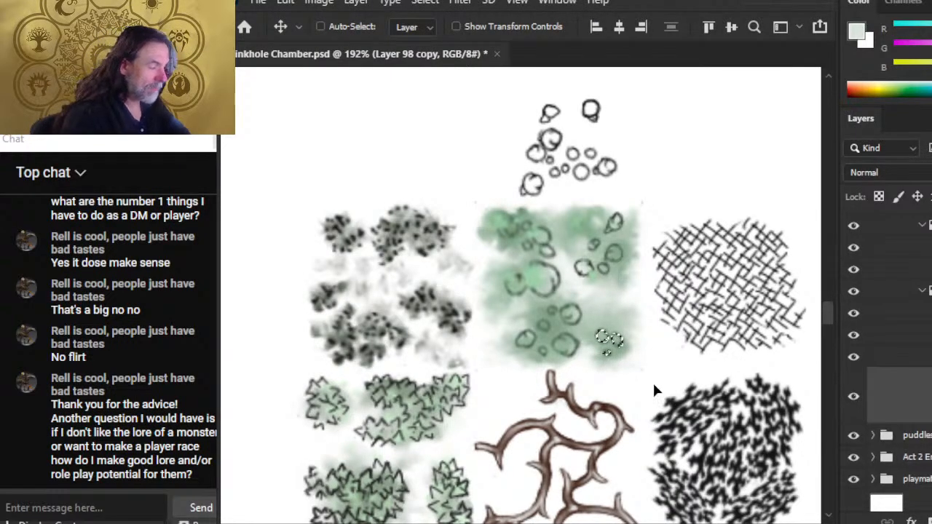
{"action": "key", "text": "l"}
{"action": "key", "text": "ctrl+d"}
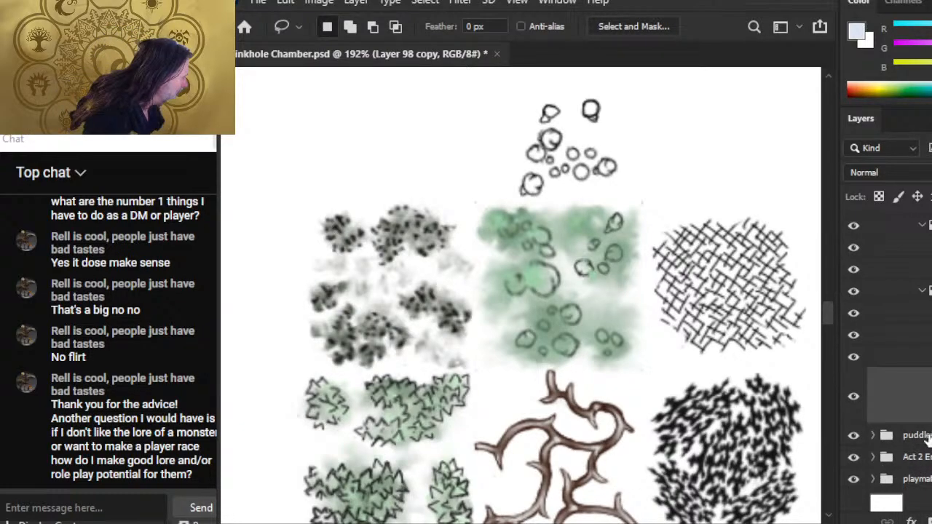
- On Layer 282, smudge the green shading beside the upper-right fungus cap of the sample
{"action": "left_click", "coordinate": [931, 357]}
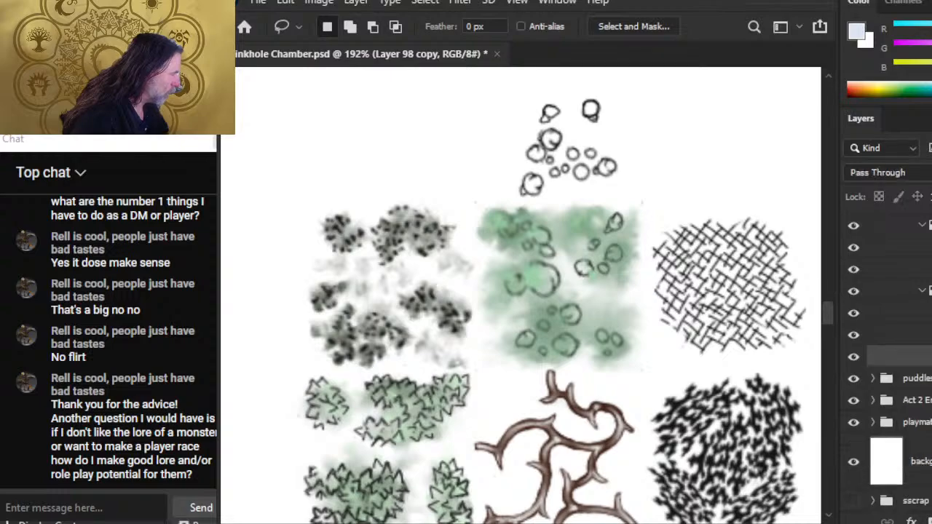
{"action": "left_click", "coordinate": [931, 335]}
{"action": "left_click", "coordinate": [910, 391]}
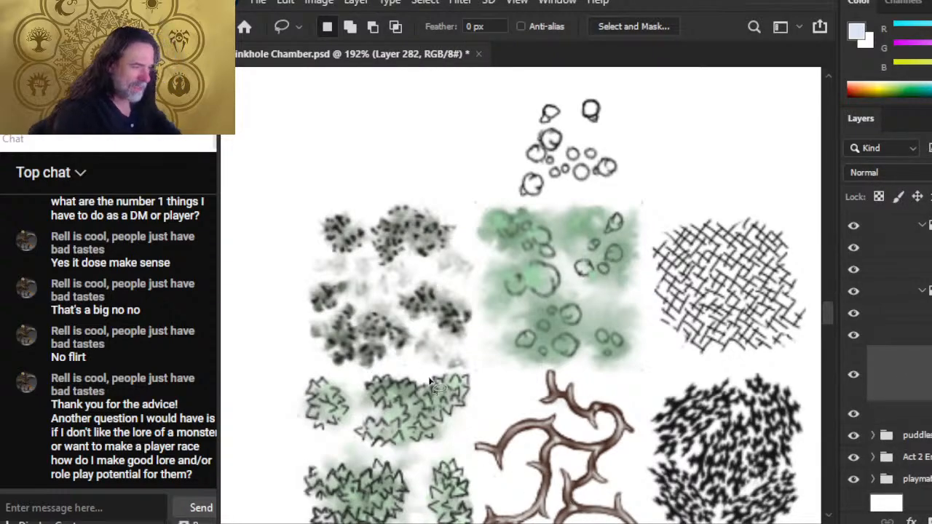
{"action": "key", "text": "r"}
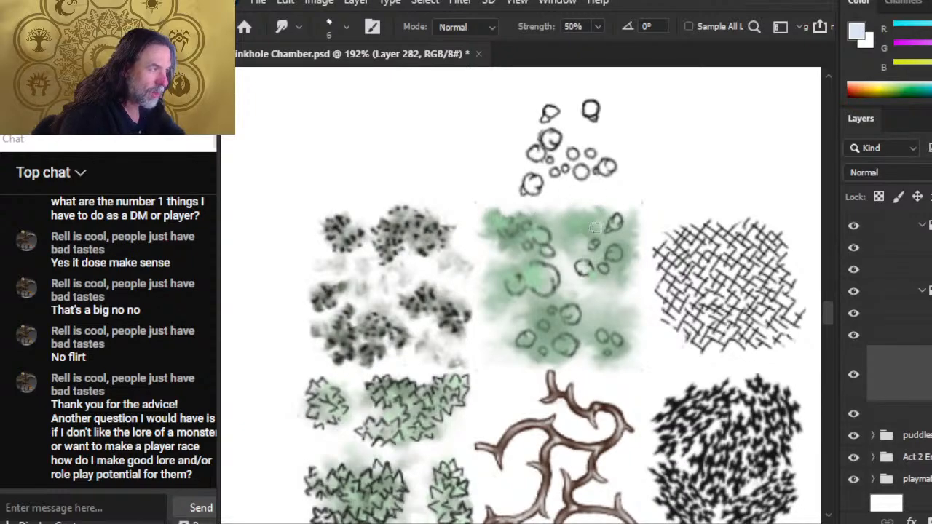
{"action": "left_click_drag", "start_coordinate": [607, 227], "coordinate": [610, 224]}
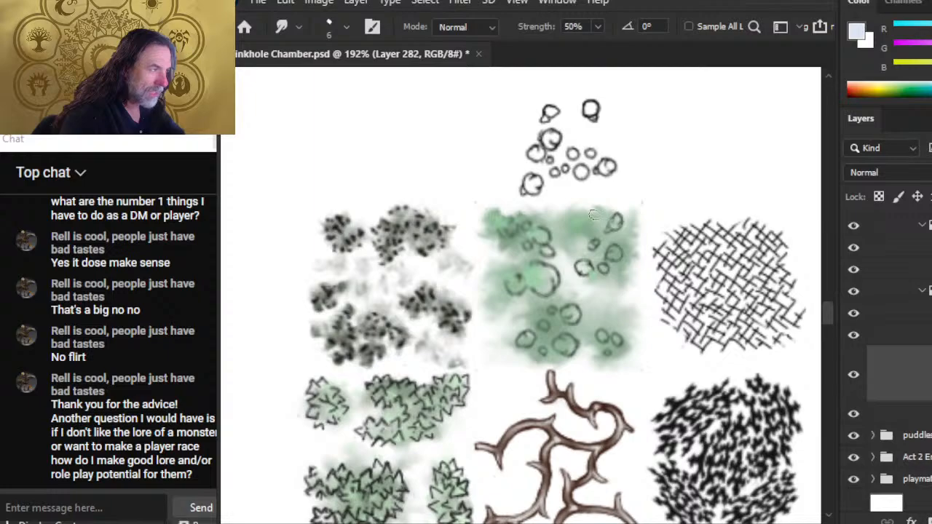
- Sample green from the fungus tile, paint it around the upper-right cap, and blend it with the Smudge tool
{"action": "key", "text": "b"}
{"action": "left_click", "coordinate": [588, 233], "text": "alt"}
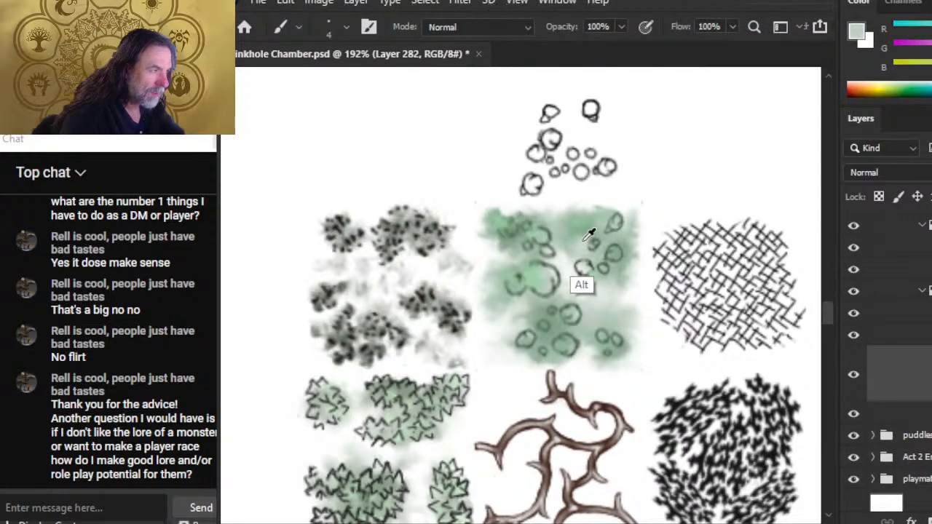
{"action": "left_click_drag", "start_coordinate": [607, 229], "coordinate": [616, 242]}
{"action": "key", "text": "r"}
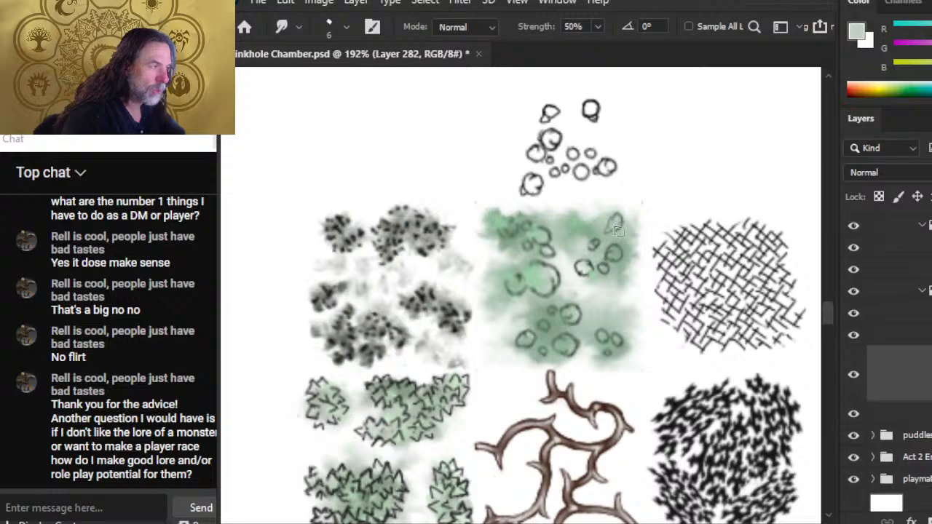
- Paint pale highlights with the 2 px brush in the circles across the green patch's centre and lower area, blending them with the Smudge tool
{"action": "key", "text": "b"}
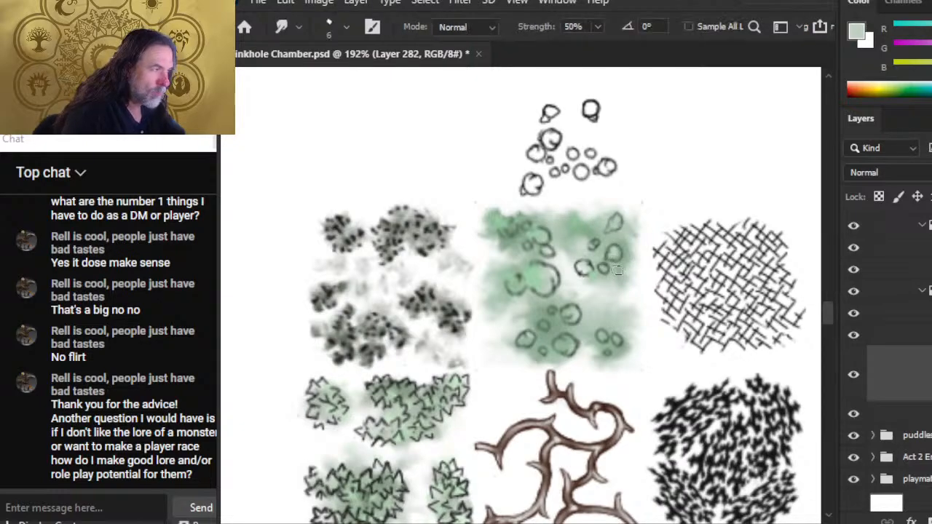
{"action": "key", "text": "b"}
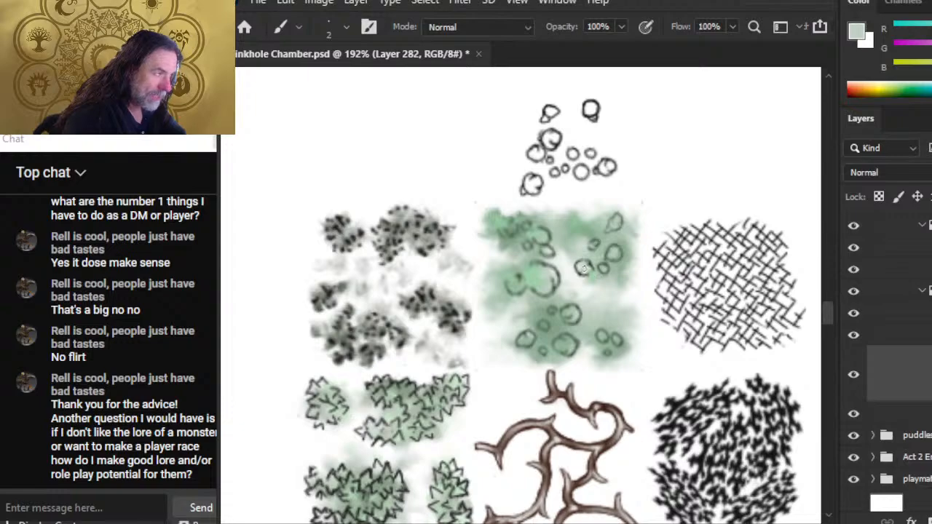
{"action": "key", "text": "r"}
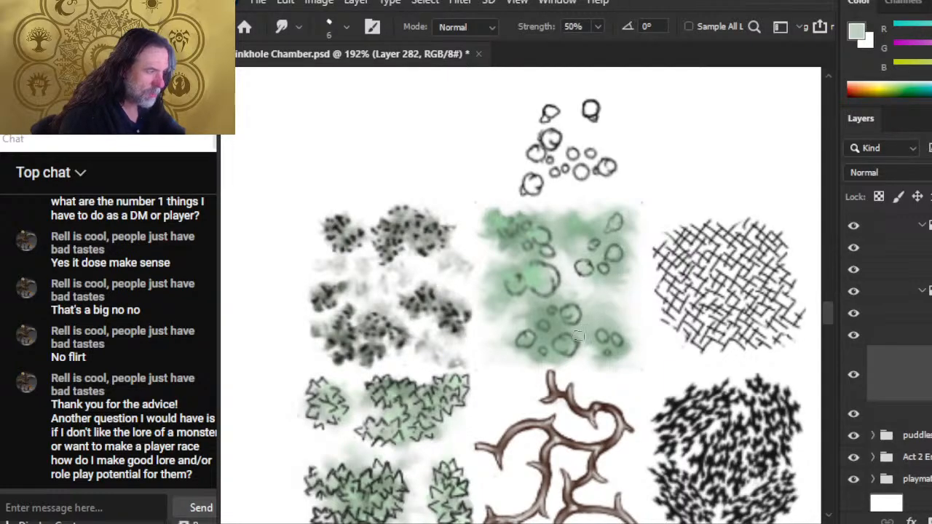
{"action": "key", "text": "b"}
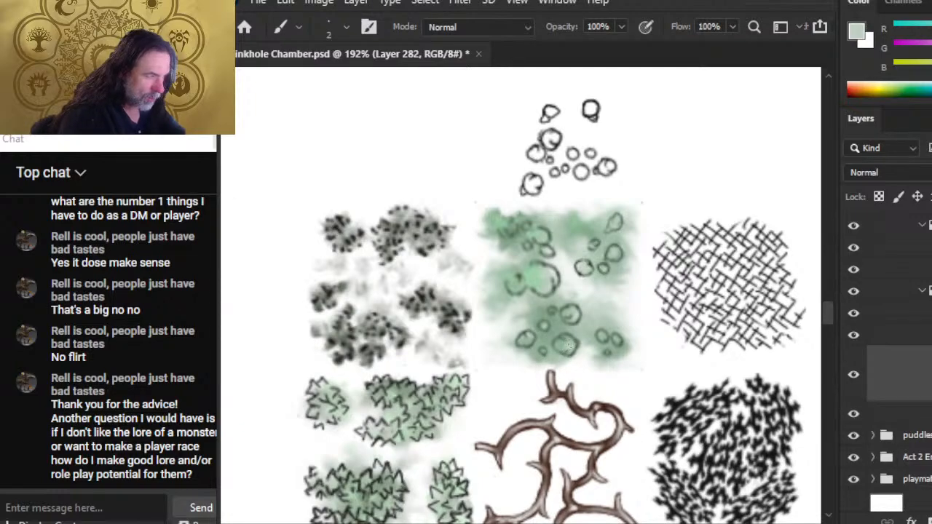
{"action": "key", "text": "r"}
{"action": "key", "text": "b"}
{"action": "key", "text": "r"}
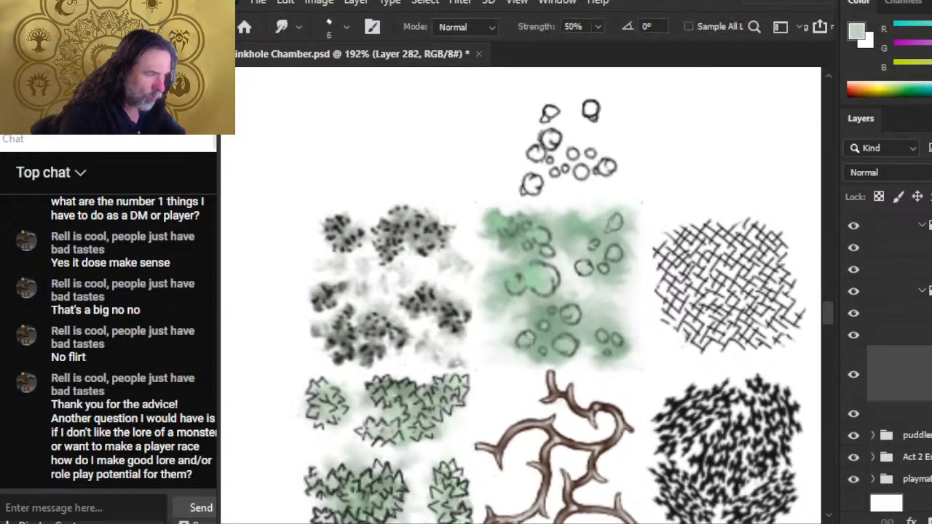
{"action": "key", "text": "b"}
{"action": "key", "text": "r"}
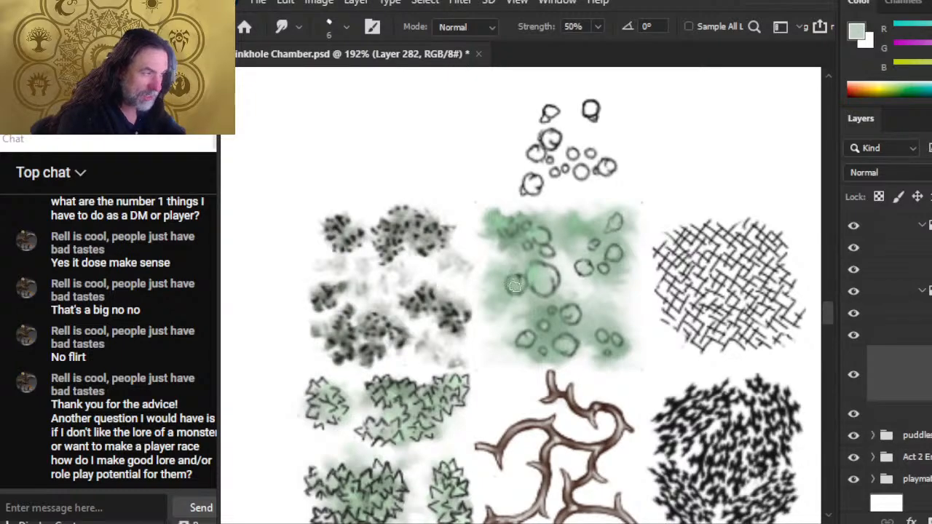
- Highlight and smudge the circles along the green patch's upper edge and middle, and compare the patch with the highlight layer hidden and shown
{"action": "key", "text": "b"}
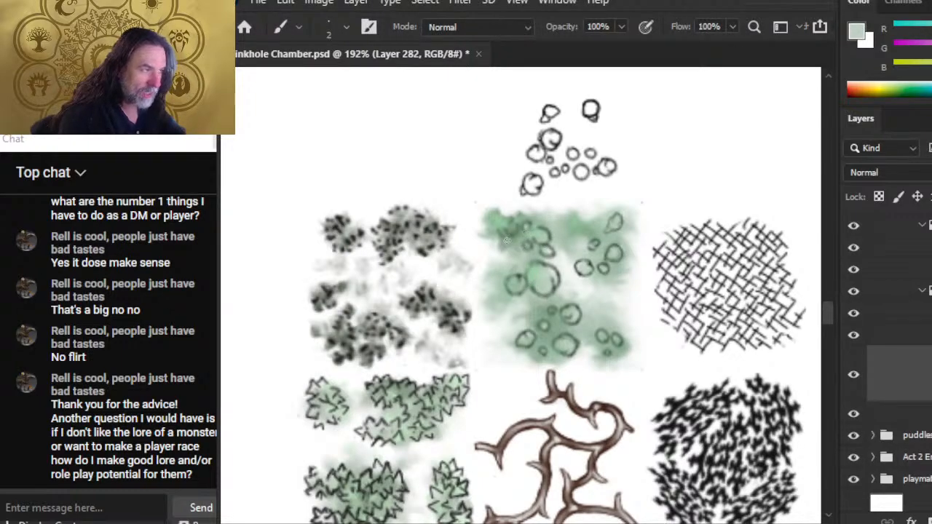
{"action": "key", "text": "r"}
{"action": "key", "text": "b"}
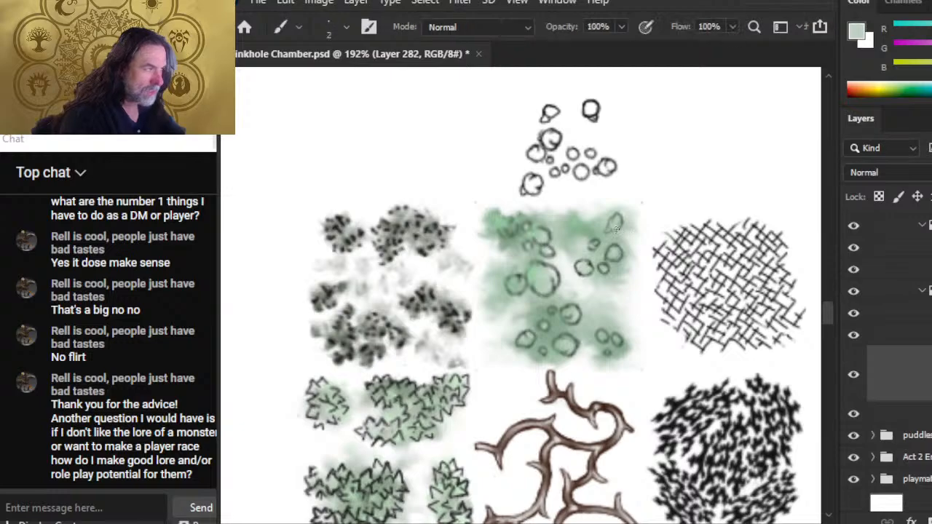
{"action": "key", "text": "r"}
{"action": "key", "text": "b"}
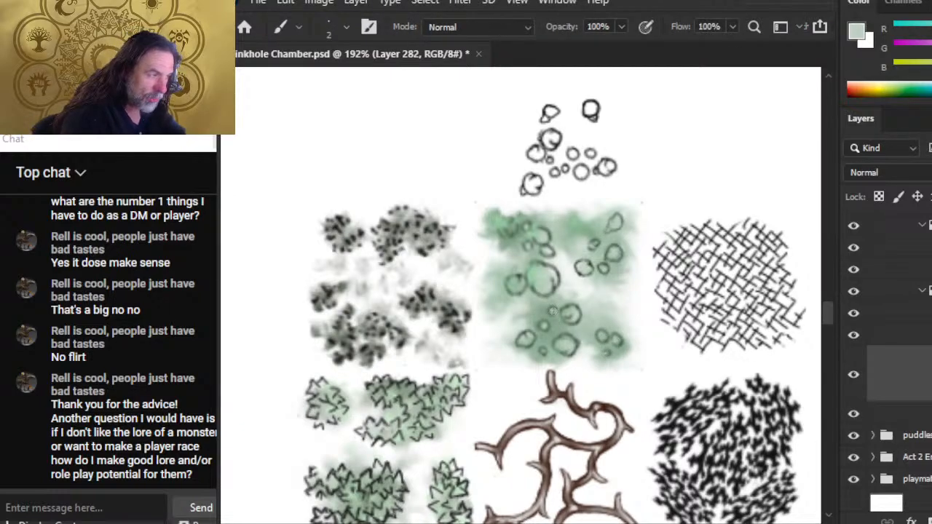
{"action": "key", "text": "r"}
{"action": "key", "text": "b"}
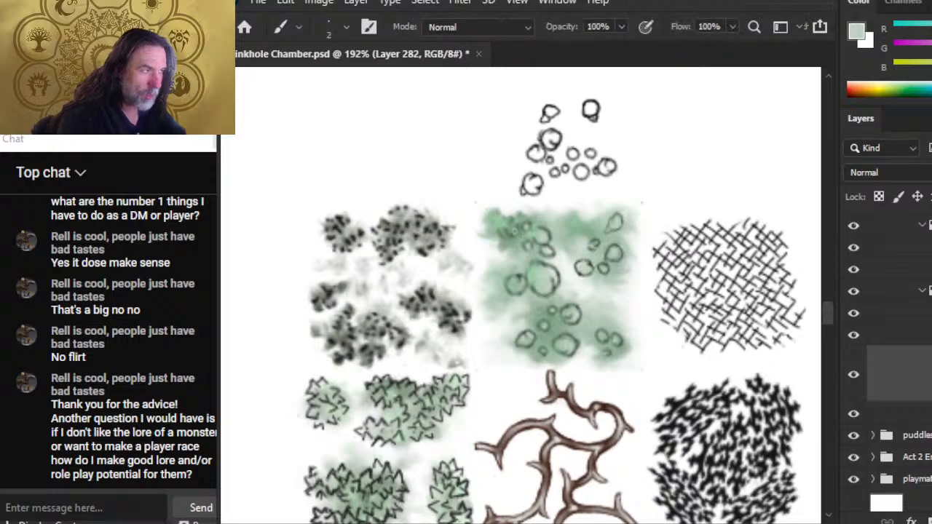
{"action": "key", "text": "r"}
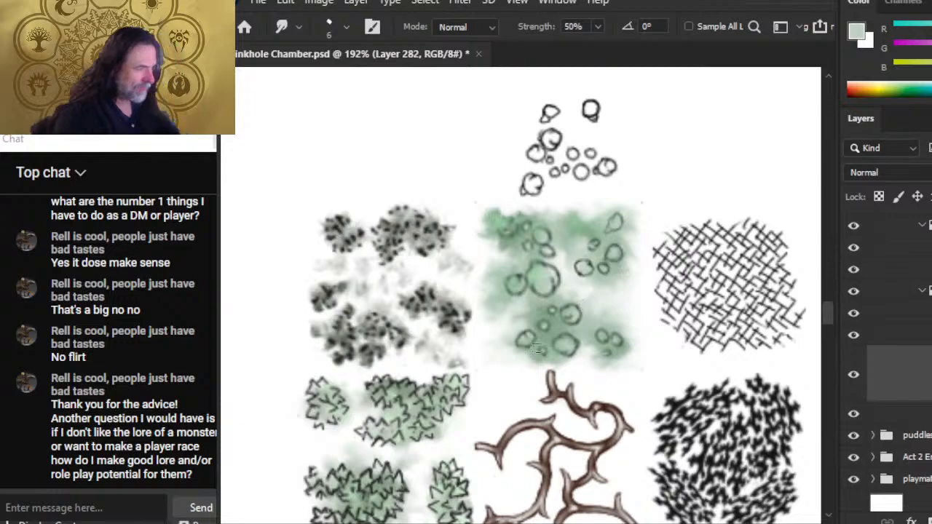
{"action": "left_click", "coordinate": [853, 377]}
{"action": "left_click", "coordinate": [853, 377]}
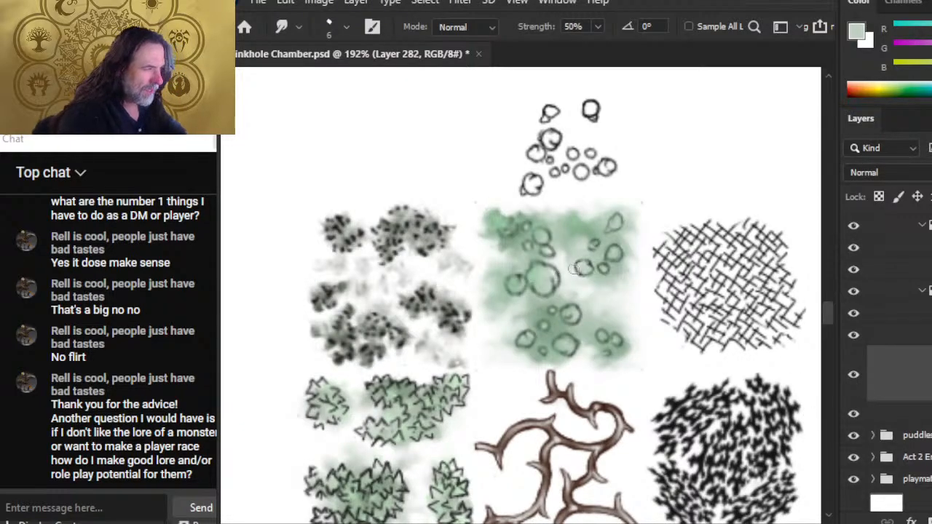
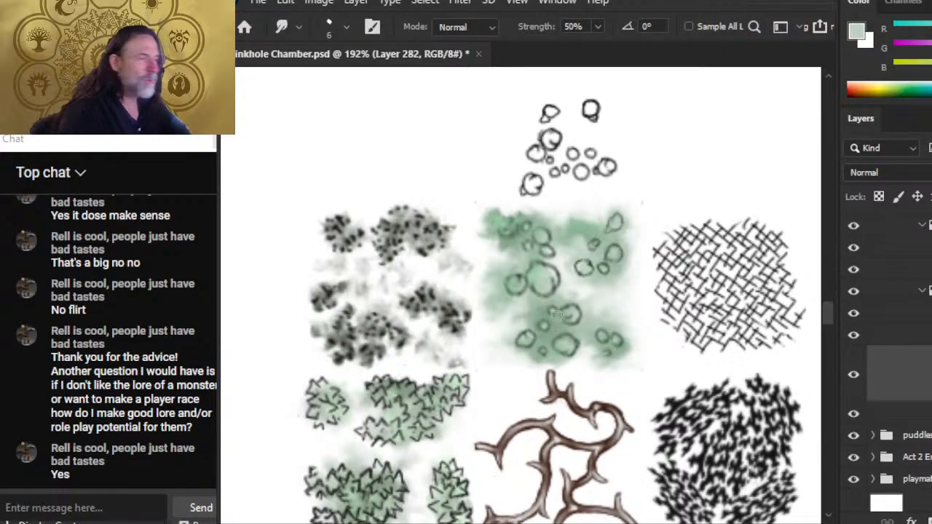
- Reduce the Smudge tool to 4 px and refine the patch's small circles and edges, using a colour sampled from its upper green area
{"action": "key", "text": "bracketleft"}
{"action": "key", "text": "bracketleft"}
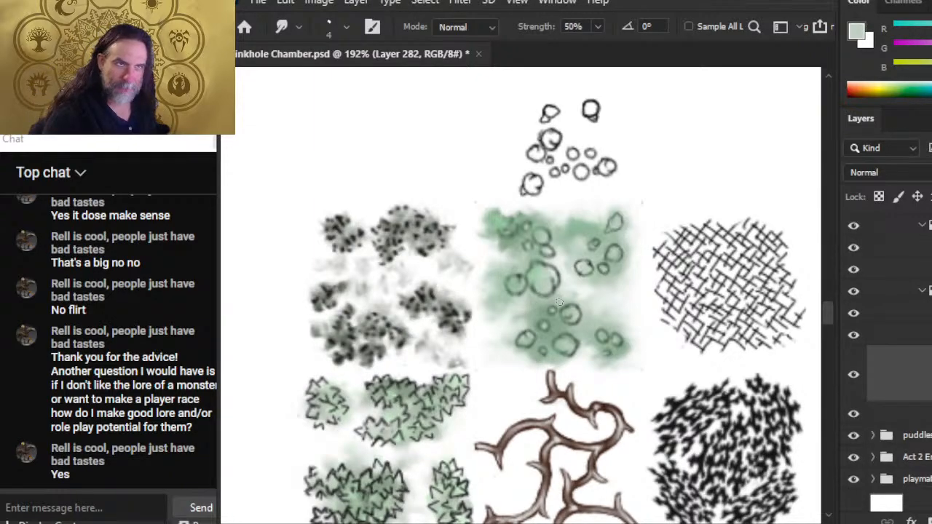
{"action": "key", "text": "b"}
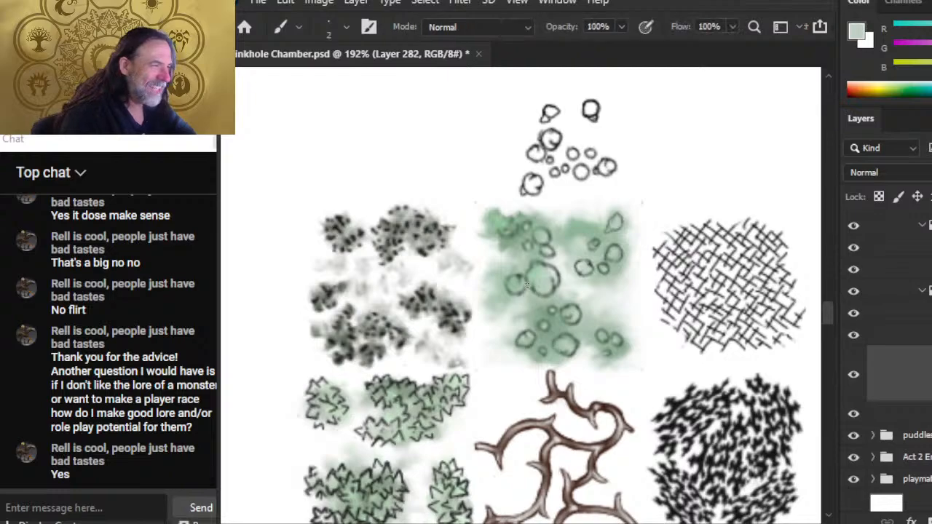
{"action": "key", "text": "alt"}
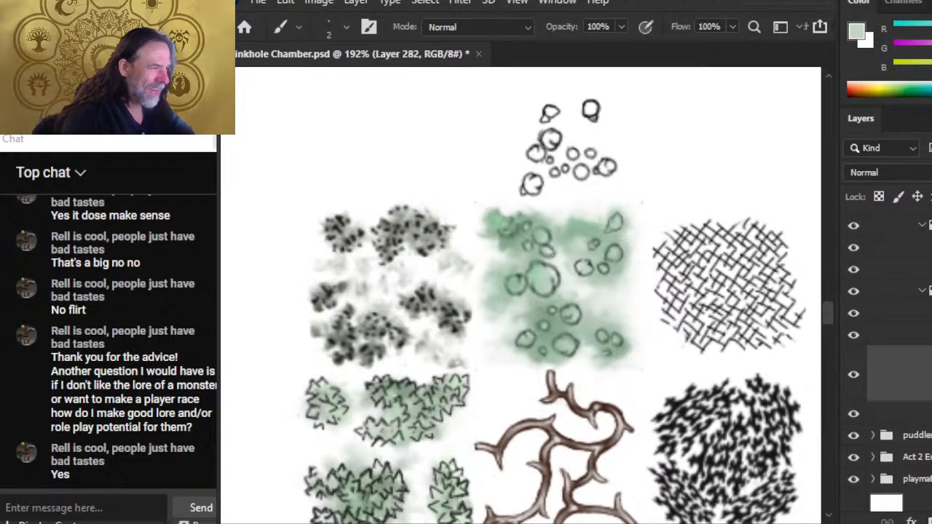
{"action": "left_click", "coordinate": [581, 239], "text": "alt"}
{"action": "left_click_drag", "start_coordinate": [594, 241], "coordinate": [597, 249]}
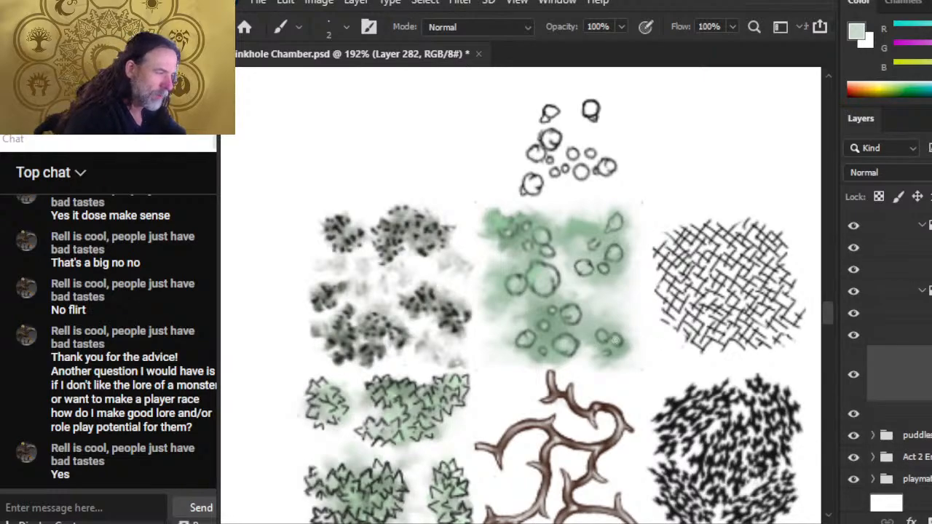
{"action": "key", "text": "r"}
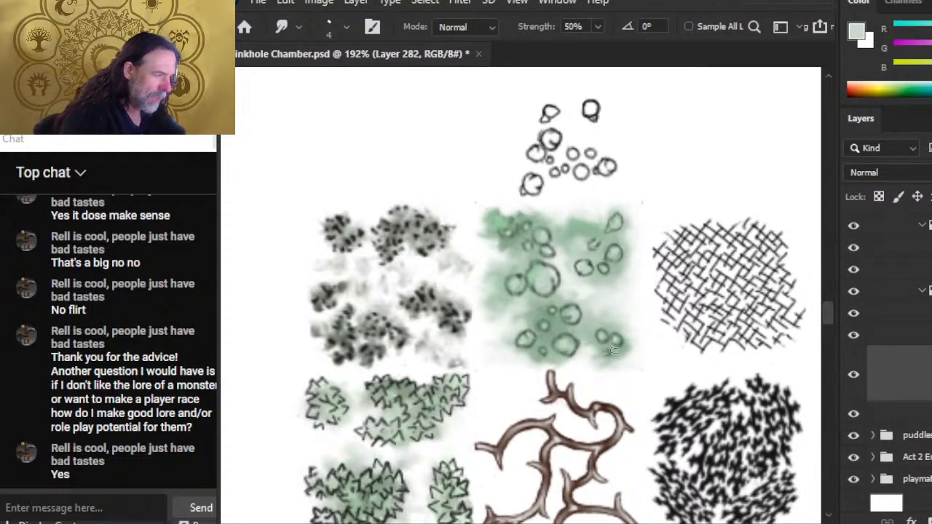
{"action": "key", "text": "z"}
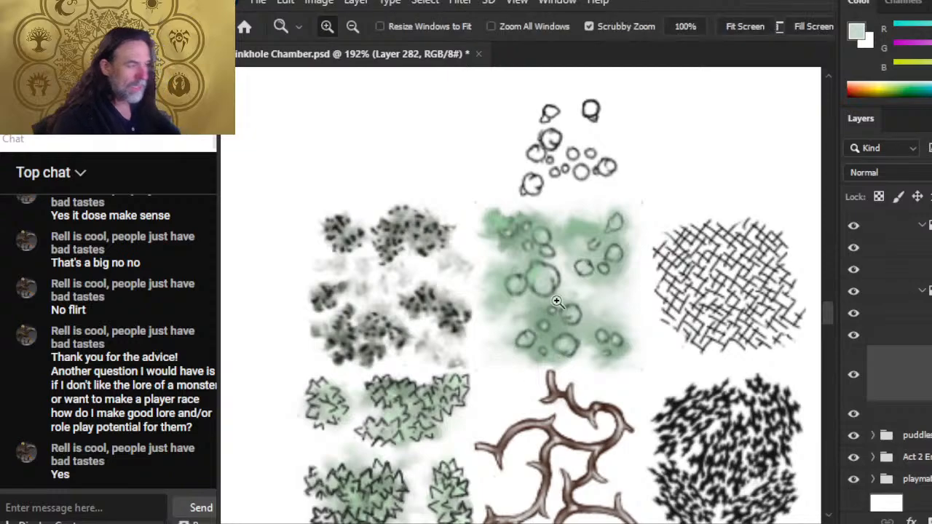
{"action": "key", "text": "b"}
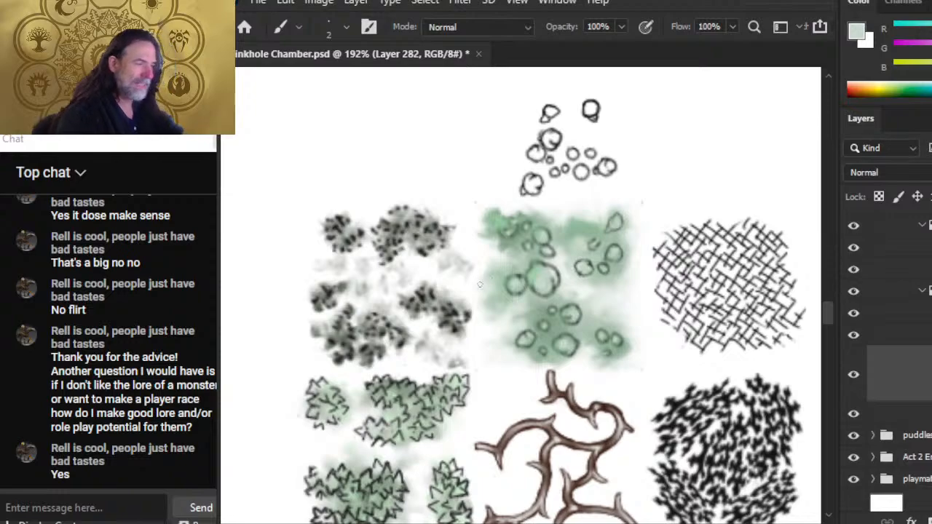
{"action": "key", "text": "r"}
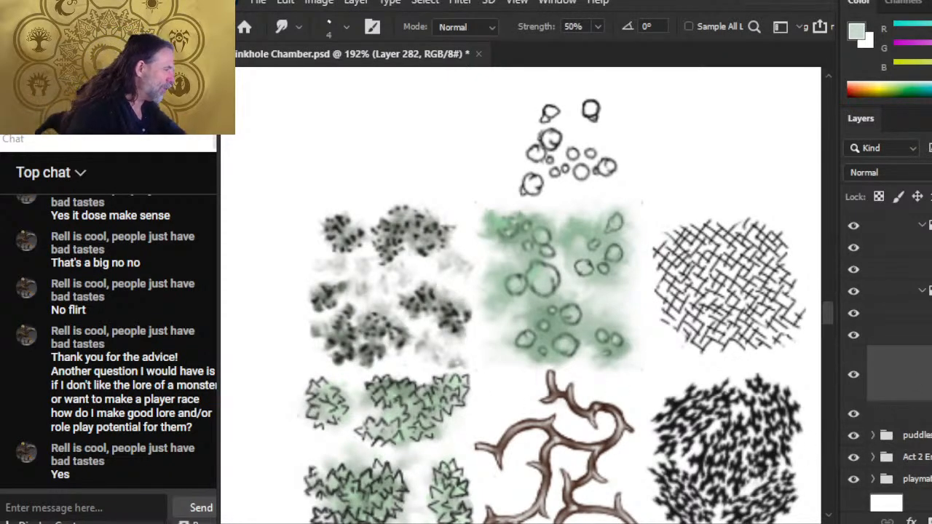
- Duplicate the green patch's two groups within Sinkhole Chamber.psd
{"action": "left_click", "coordinate": [901, 344]}
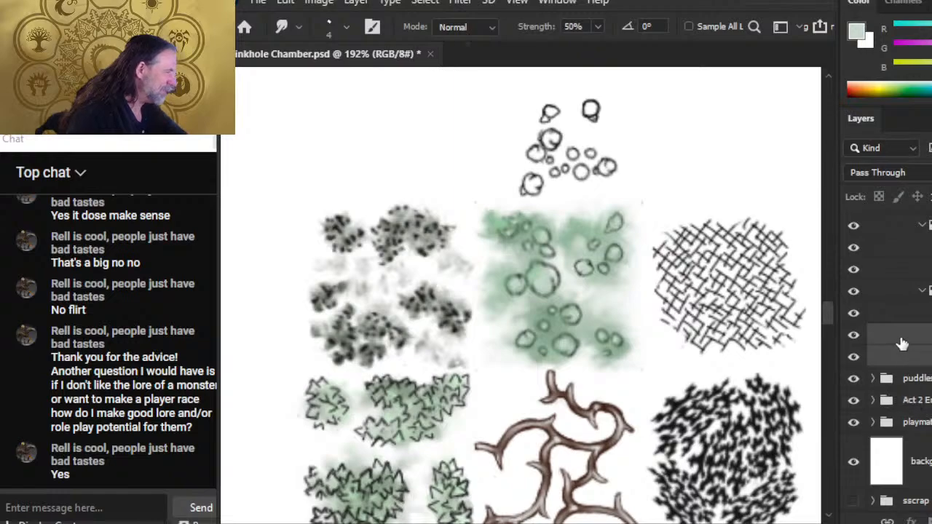
{"action": "right_click", "coordinate": [901, 344]}
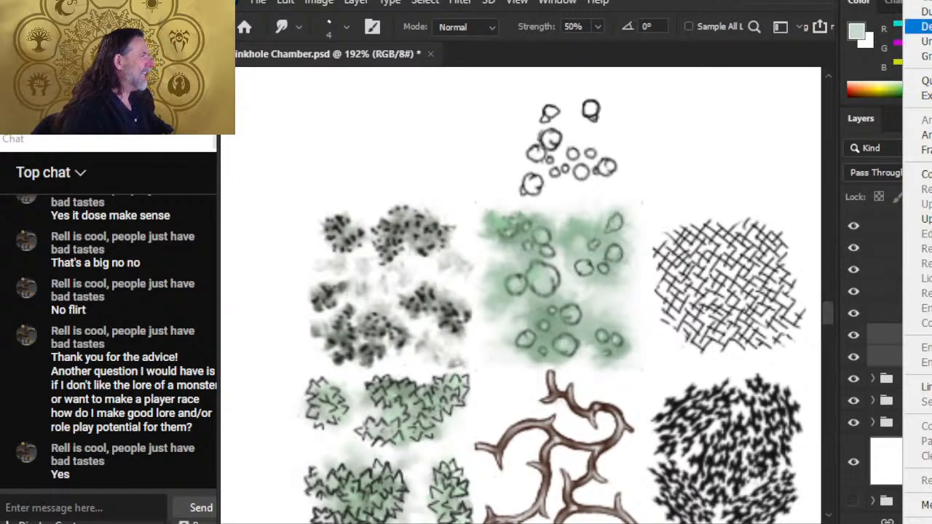
{"action": "left_click", "coordinate": [919, 11]}
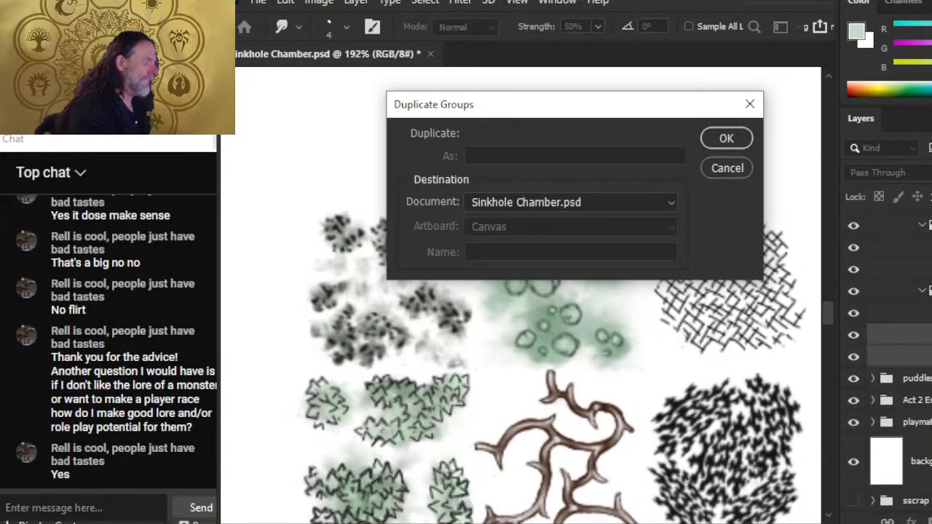
{"action": "key", "text": "Return"}
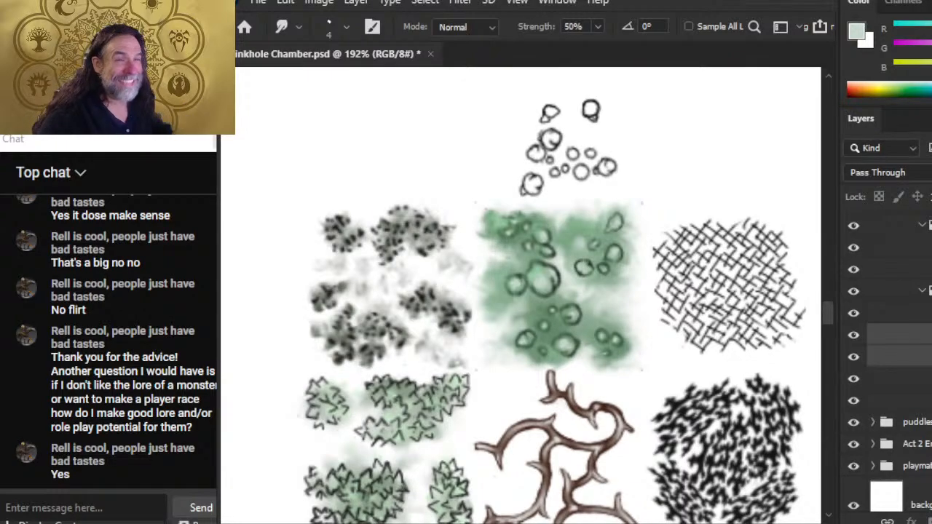
- Try duplicating the patch's selected groups a second time in Sinkhole Chamber.psd to deepen its colour
{"action": "right_click", "coordinate": [887, 364]}
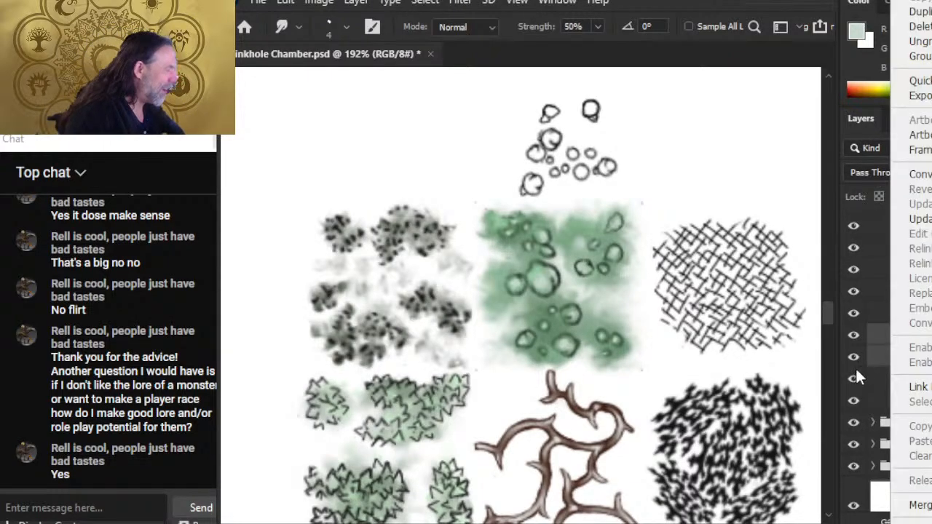
{"action": "left_click", "coordinate": [914, 12]}
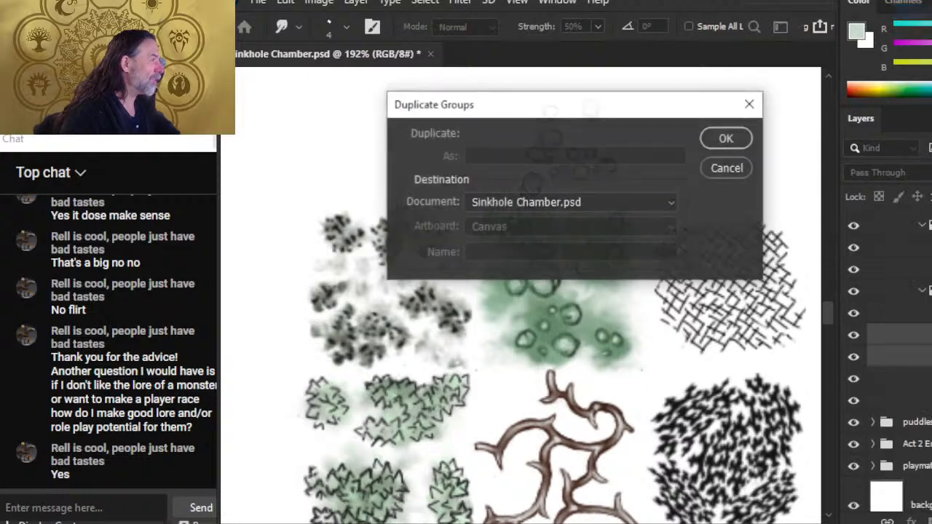
{"action": "key", "text": "Return"}
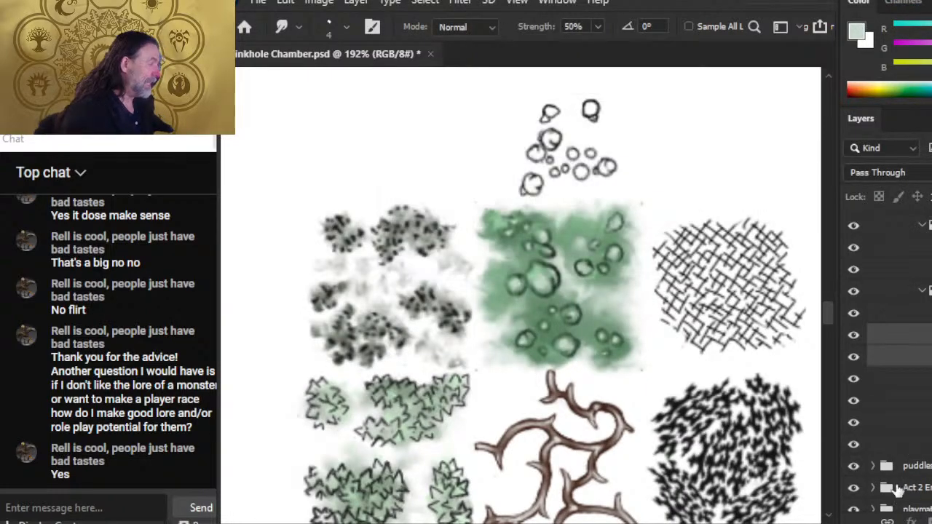
- Merge the selected green patch groups into a single layer
{"action": "scroll", "coordinate": [896, 489], "scroll_direction": "down", "scroll_amount": 2}
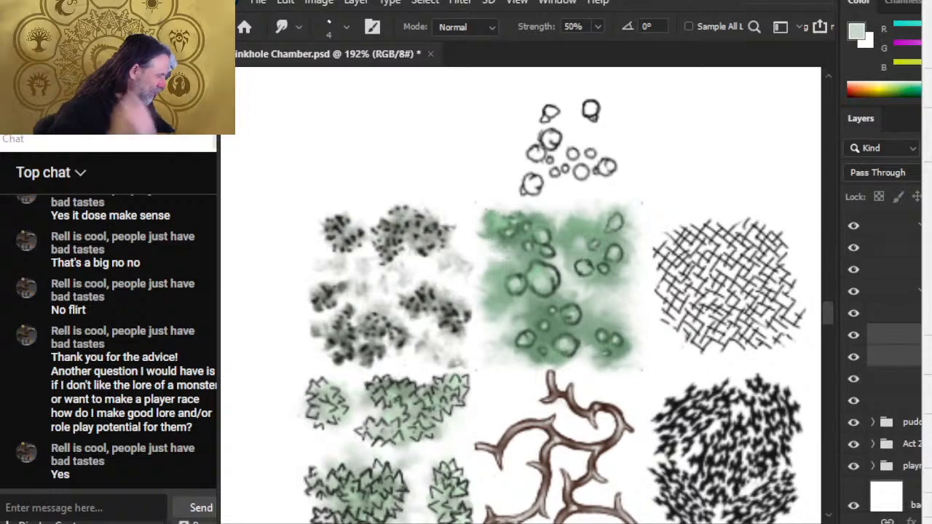
{"action": "left_click", "coordinate": [927, 505]}
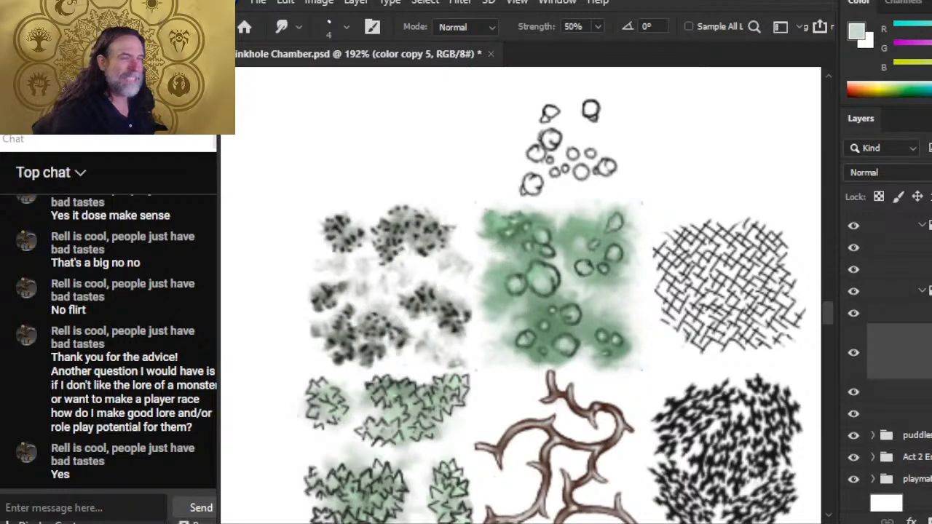
- Turn on the visibility of the "grid 75" group over the texture samples
{"action": "key", "text": "ctrl+space"}
{"action": "left_click_drag", "start_coordinate": [679, 439], "coordinate": [618, 442]}
{"action": "left_click_drag", "start_coordinate": [709, 484], "coordinate": [635, 259]}
{"action": "key", "text": "v"}
{"action": "scroll", "coordinate": [888, 328], "scroll_direction": "up", "scroll_amount": 5}
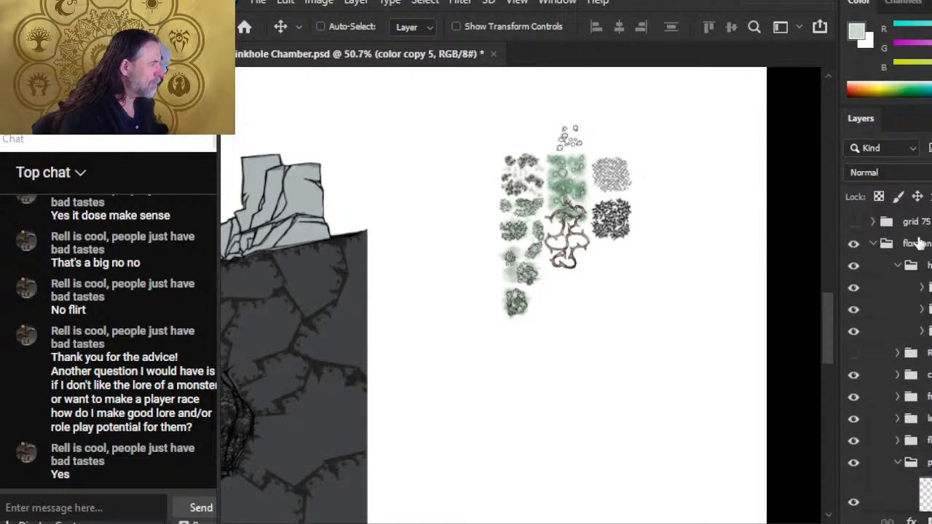
{"action": "left_click", "coordinate": [853, 222]}
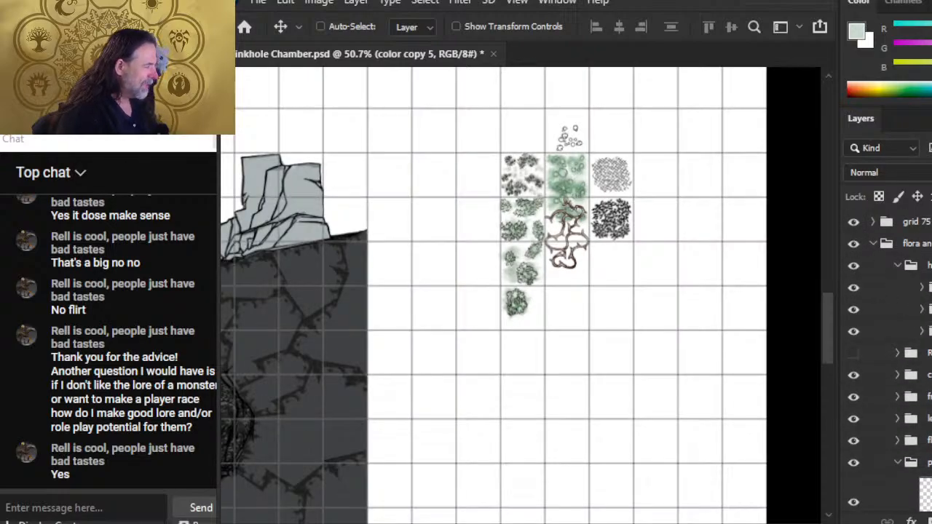
- Move the merged green patch into an empty grid square below the other texture samples and align it within the square's edges
{"action": "scroll", "coordinate": [888, 360], "scroll_direction": "down", "scroll_amount": 3}
{"action": "scroll", "coordinate": [896, 364], "scroll_direction": "down", "scroll_amount": 4}
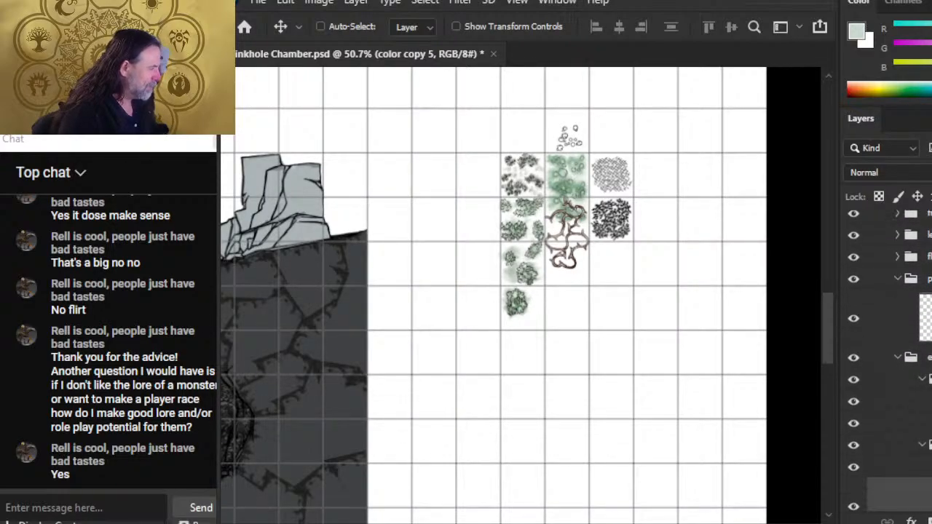
{"action": "left_click_drag", "start_coordinate": [664, 297], "coordinate": [604, 474]}
{"action": "key", "text": "z"}
{"action": "left_click_drag", "start_coordinate": [546, 420], "coordinate": [622, 428]}
{"action": "key", "text": "space"}
{"action": "left_click_drag", "start_coordinate": [571, 332], "coordinate": [604, 314]}
{"action": "key", "text": "v"}
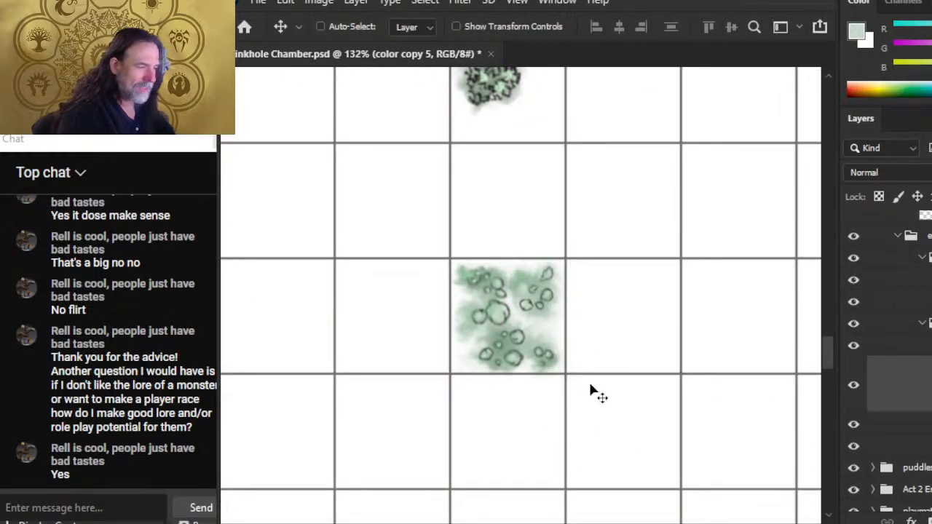
{"action": "left_click_drag", "start_coordinate": [598, 354], "coordinate": [605, 345]}
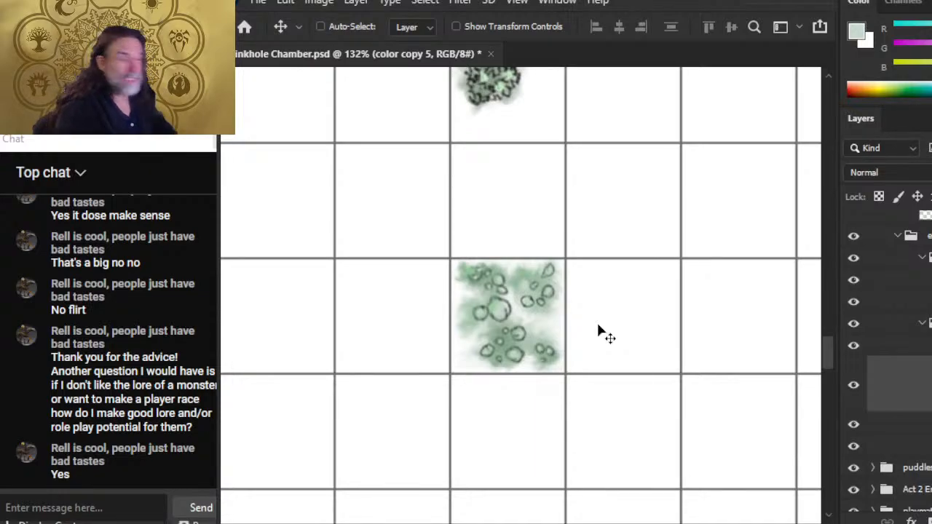
- Duplicate the merged green patch layer as "color copy 6" and move the copy into the adjacent grid square on its right
{"action": "left_click", "coordinate": [851, 393]}
{"action": "left_click", "coordinate": [856, 399]}
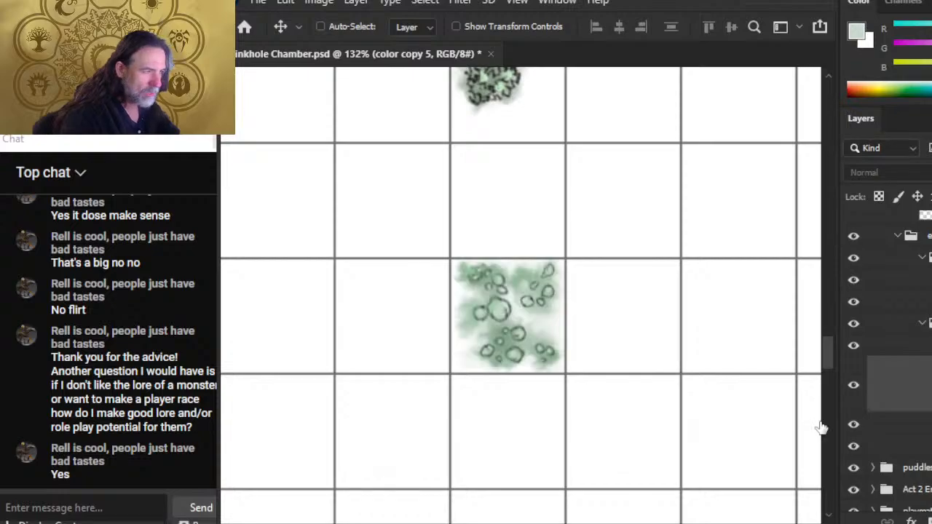
{"action": "right_click", "coordinate": [919, 394]}
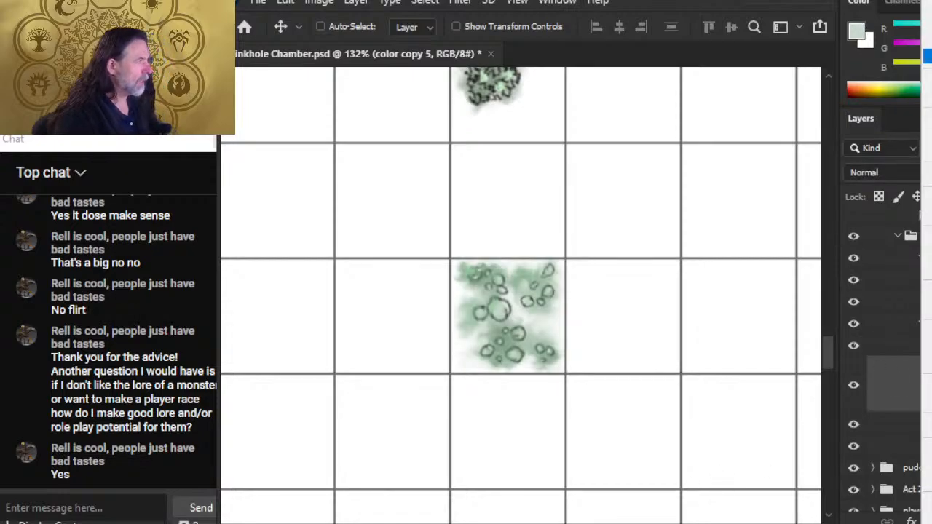
{"action": "left_click", "coordinate": [927, 27]}
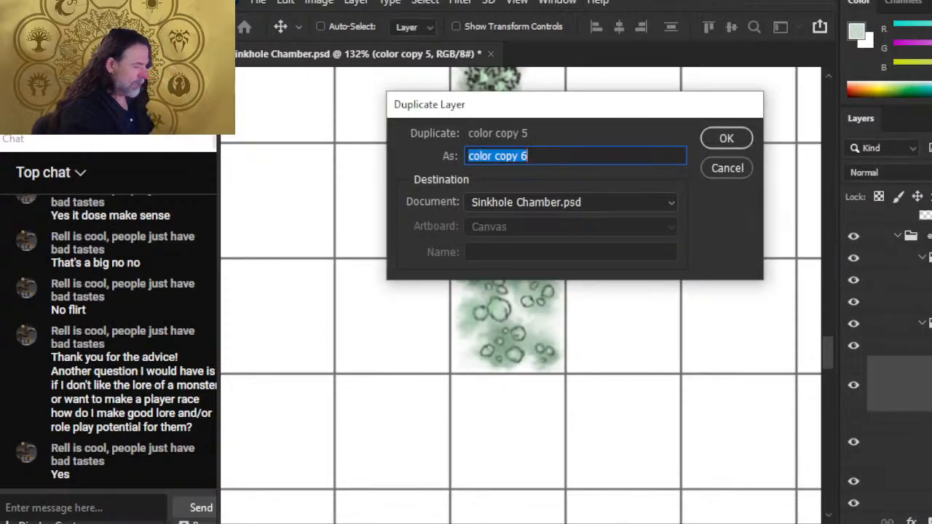
{"action": "key", "text": "Return"}
{"action": "left_click_drag", "start_coordinate": [568, 318], "coordinate": [682, 313]}
- Rotate the "color copy 6" patch by 90 degrees within its grid square using Free Transform
{"action": "key", "text": "l"}
{"action": "right_click", "coordinate": [658, 272]}
{"action": "left_click", "coordinate": [713, 426]}
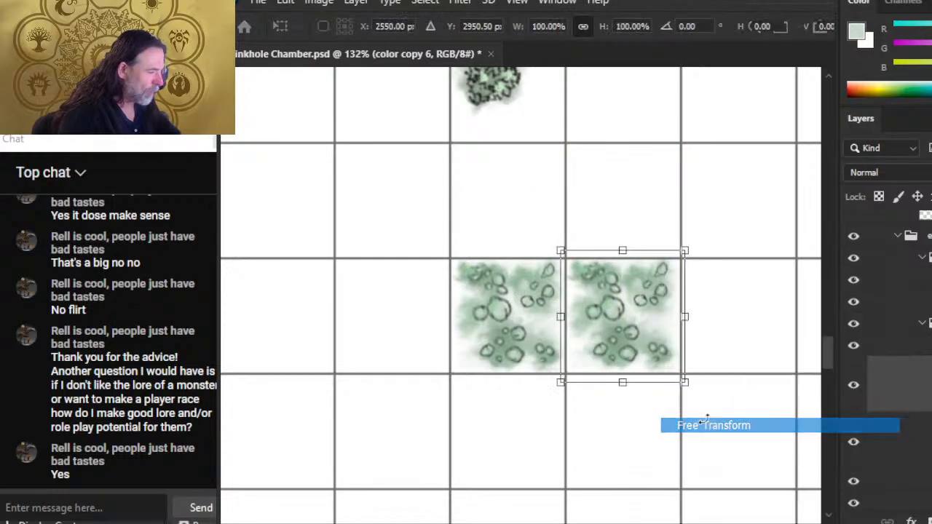
{"action": "left_click_drag", "start_coordinate": [668, 201], "coordinate": [740, 359]}
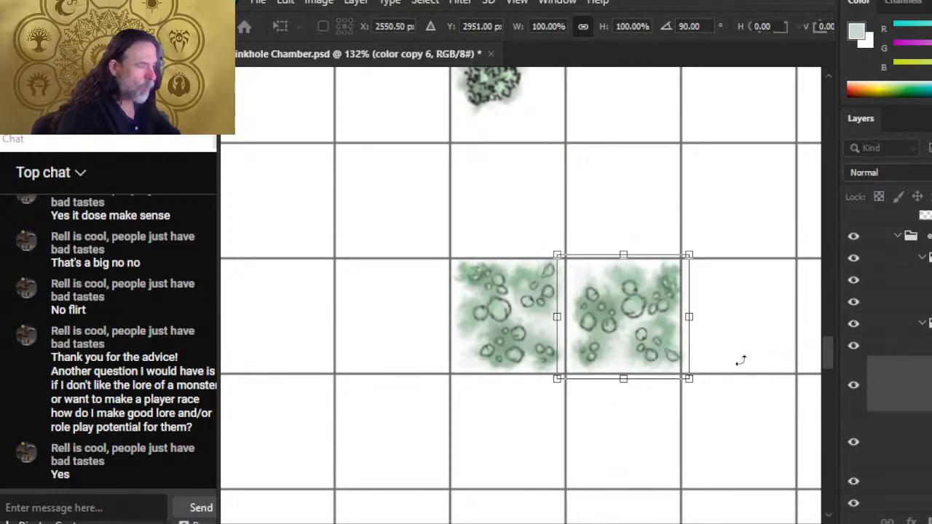
{"action": "key", "text": "Return"}
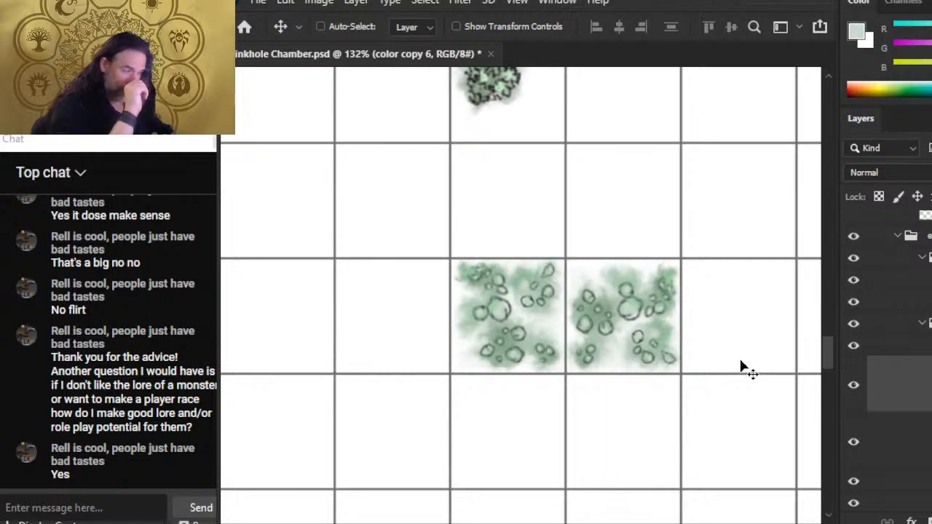
- Duplicate the rotated patch as "color copy 7" and move the copy into the grid square directly below it
{"action": "right_click", "coordinate": [895, 391]}
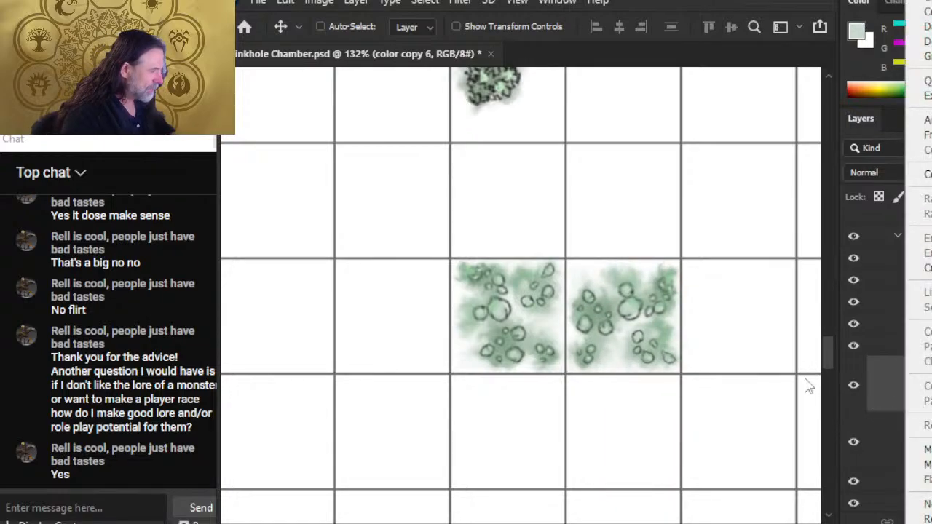
{"action": "left_click", "coordinate": [918, 26]}
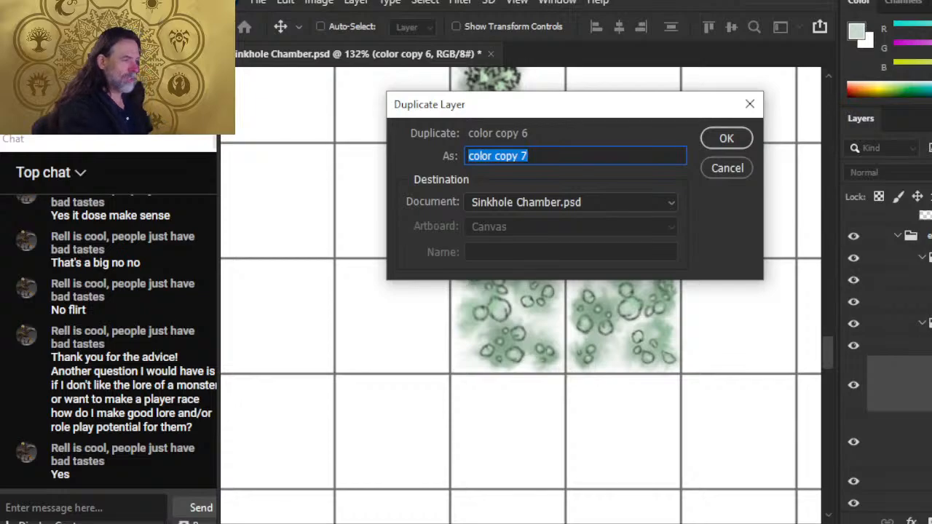
{"action": "key", "text": "Return"}
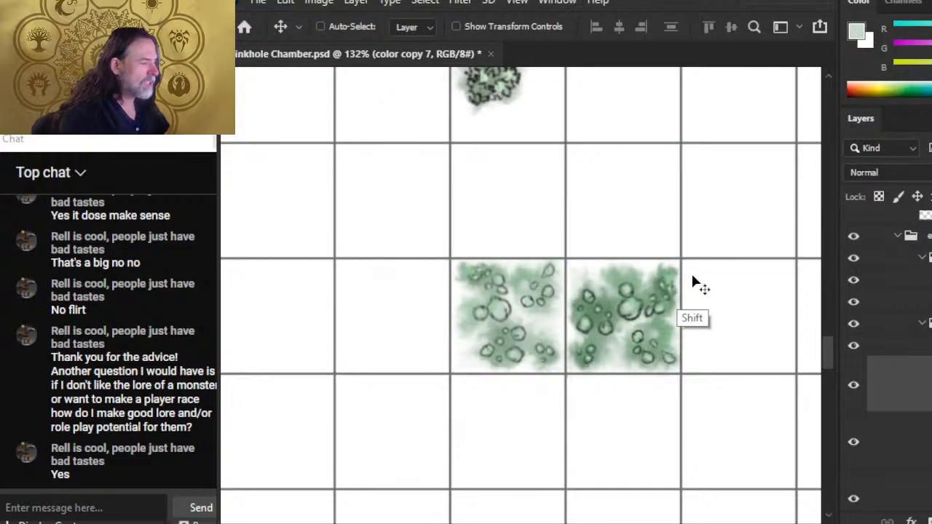
{"action": "left_click_drag", "start_coordinate": [692, 282], "coordinate": [667, 250]}
{"action": "left_click_drag", "start_coordinate": [678, 343], "coordinate": [677, 336]}
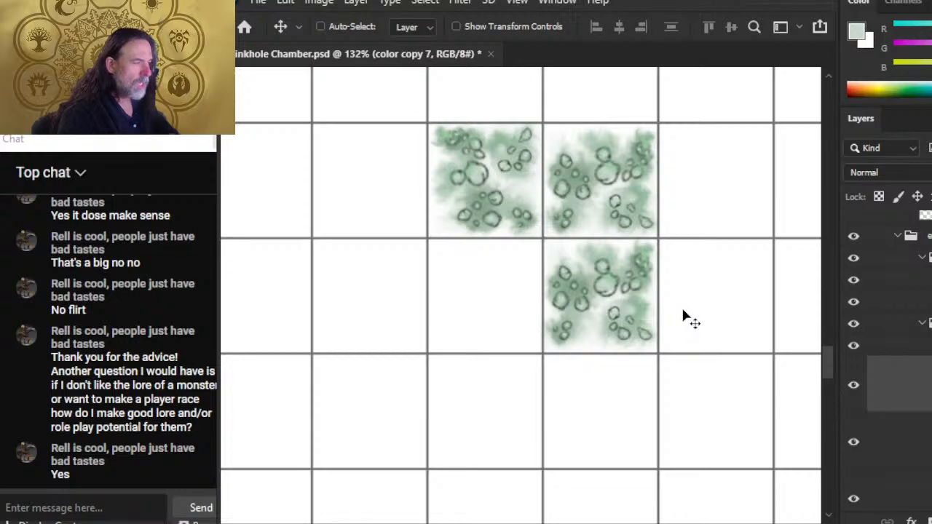
- Rotate the "color copy 7" patch by another 90 degrees using Free Transform and fit it in its grid square
{"action": "key", "text": "l"}
{"action": "right_click", "coordinate": [628, 257]}
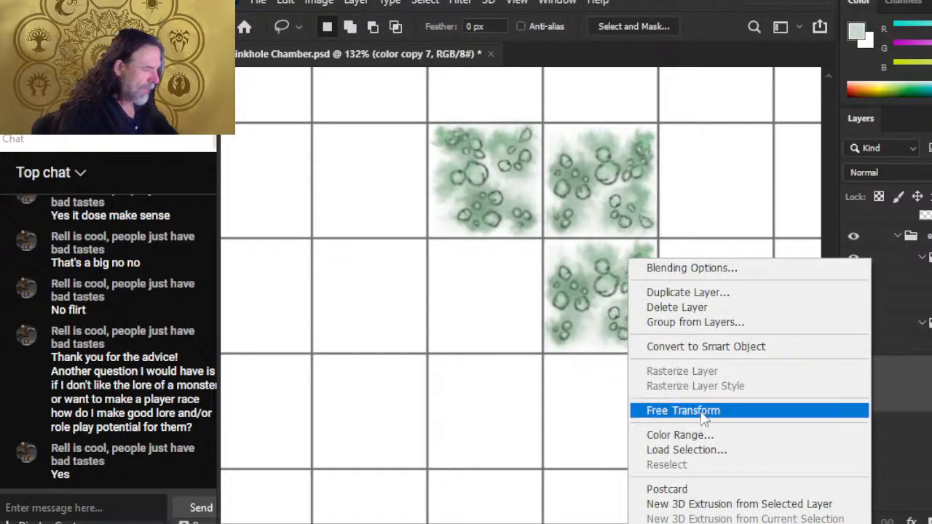
{"action": "left_click", "coordinate": [704, 411]}
{"action": "left_click_drag", "start_coordinate": [713, 204], "coordinate": [711, 380]}
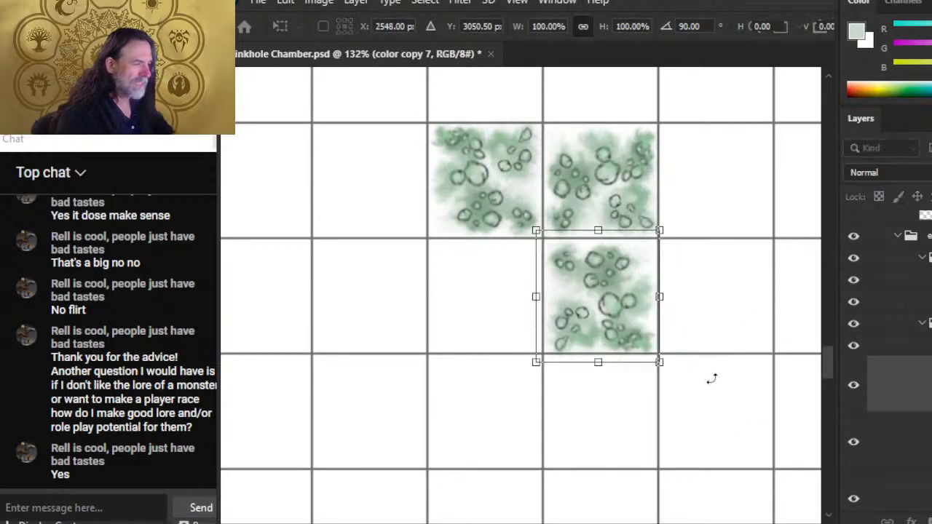
{"action": "key", "text": "v"}
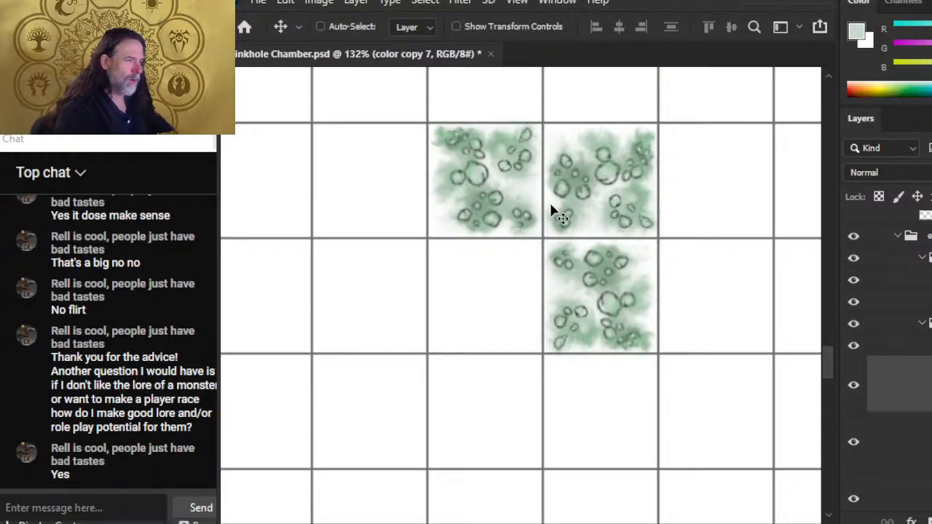
- Duplicate the lower patch as "color copy 8" and move the copy into the empty square below the original patch
{"action": "right_click", "coordinate": [897, 387]}
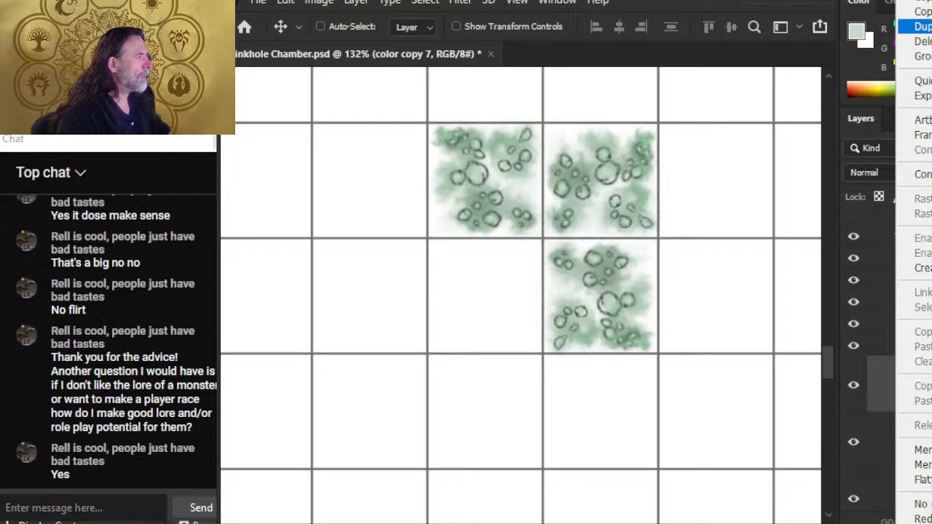
{"action": "left_click", "coordinate": [918, 26]}
{"action": "key", "text": "Return"}
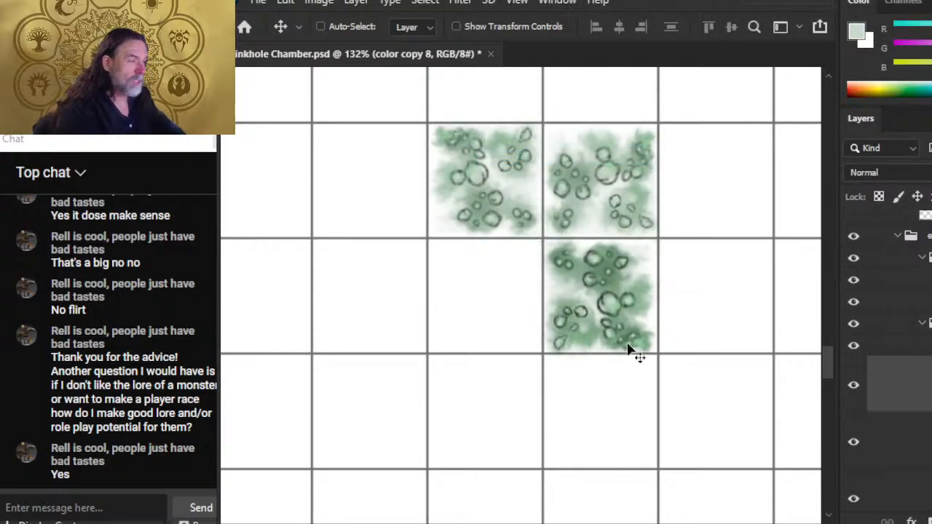
{"action": "left_click_drag", "start_coordinate": [736, 328], "coordinate": [638, 310]}
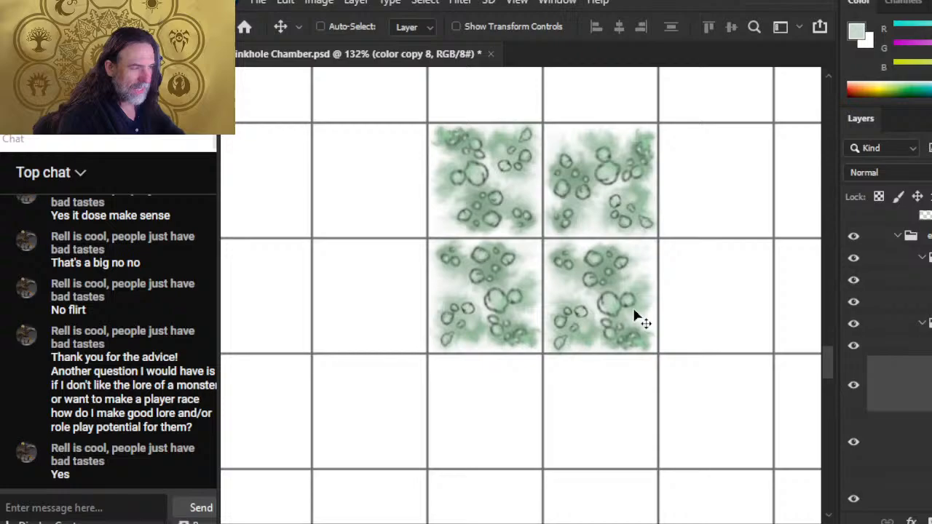
- Try rotating the "color copy 8" patch by 180 degrees in the square below the original patch
{"action": "key", "text": "l"}
{"action": "right_click", "coordinate": [574, 269]}
{"action": "left_click", "coordinate": [624, 423]}
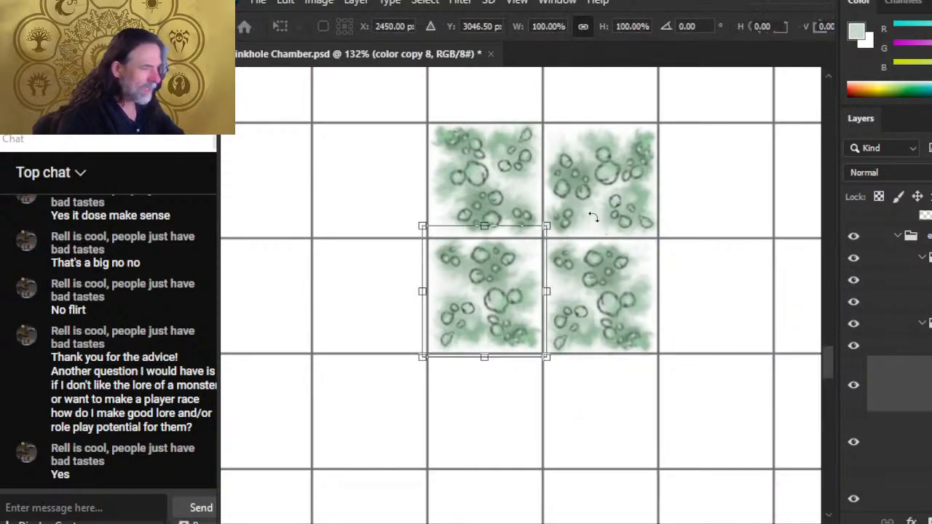
{"action": "left_click_drag", "start_coordinate": [594, 217], "coordinate": [416, 357]}
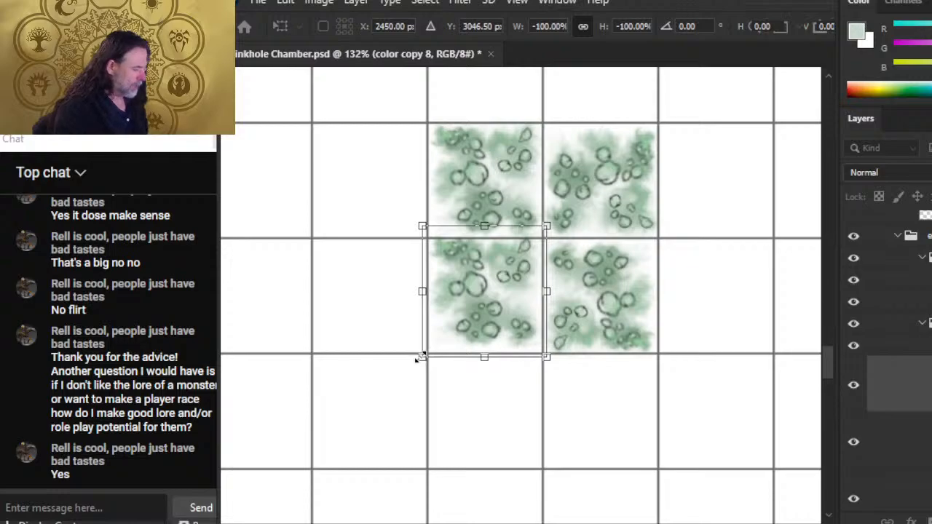
{"action": "key", "text": "Return"}
- Remove the three patch copies from the grid, leaving only the original green patch
{"action": "key", "text": "Delete"}
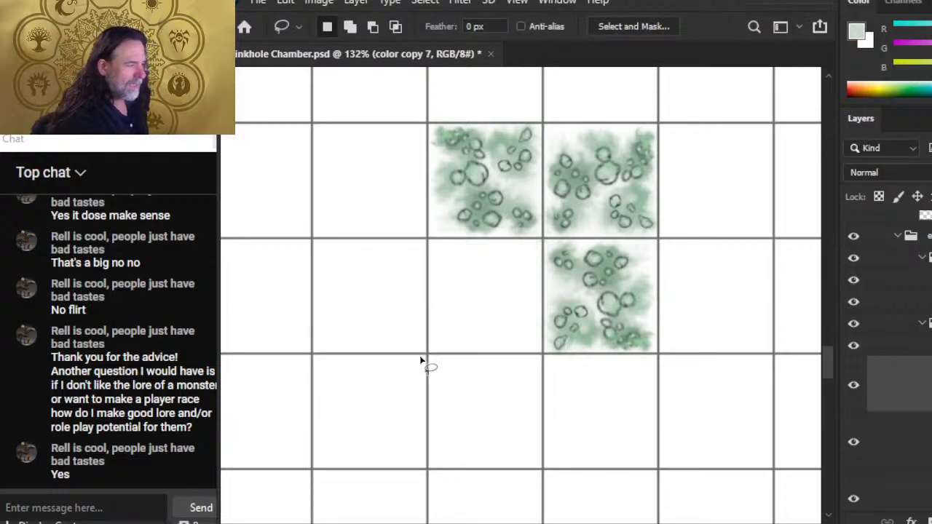
{"action": "key", "text": "Delete"}
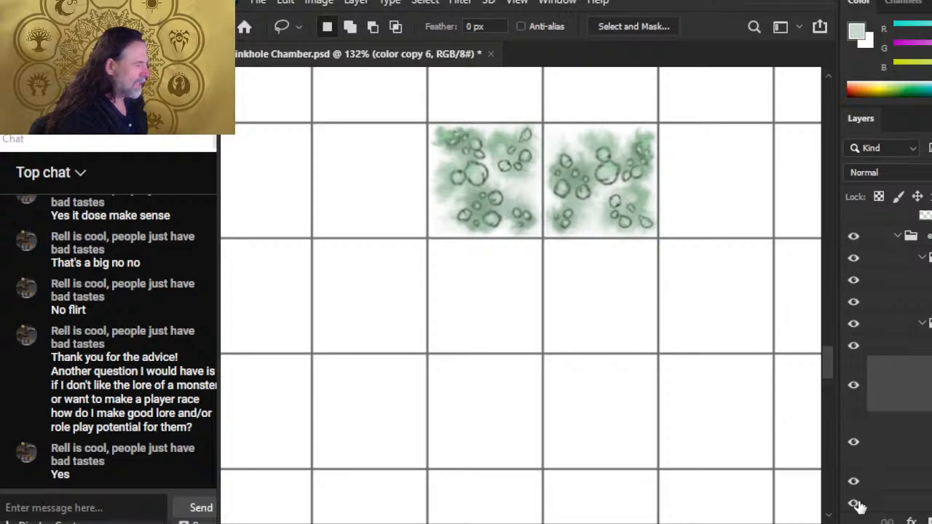
{"action": "key", "text": "Delete"}
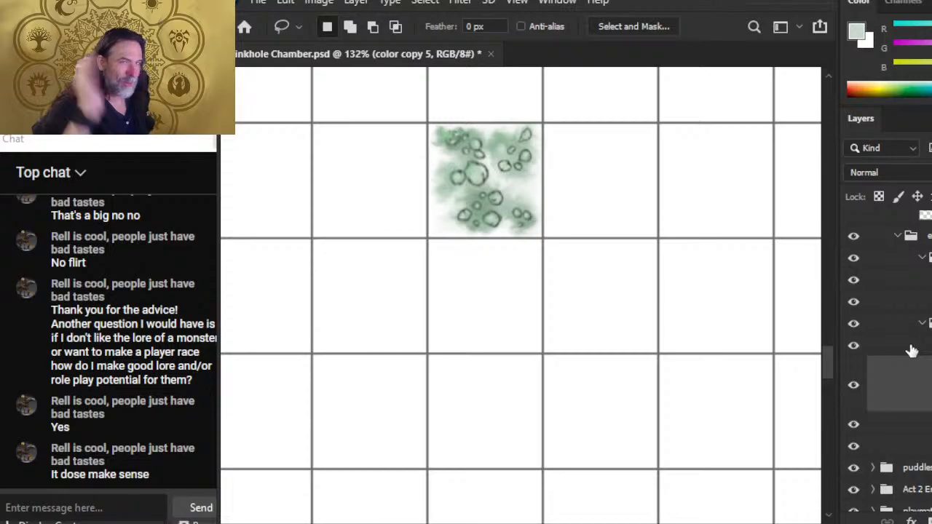
- Check the original green patch by toggling its layer's visibility and comparing it with the neighbouring texture samples
{"action": "left_click", "coordinate": [858, 392]}
{"action": "left_click", "coordinate": [858, 392]}
{"action": "key", "text": "z"}
{"action": "left_click_drag", "start_coordinate": [668, 297], "coordinate": [645, 345]}
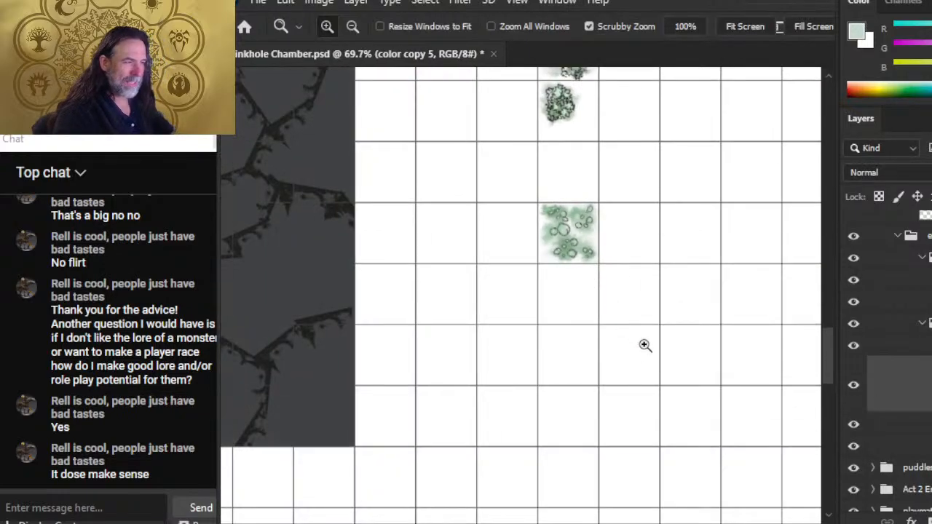
{"action": "key", "text": "space"}
{"action": "left_click_drag", "start_coordinate": [730, 295], "coordinate": [646, 332]}
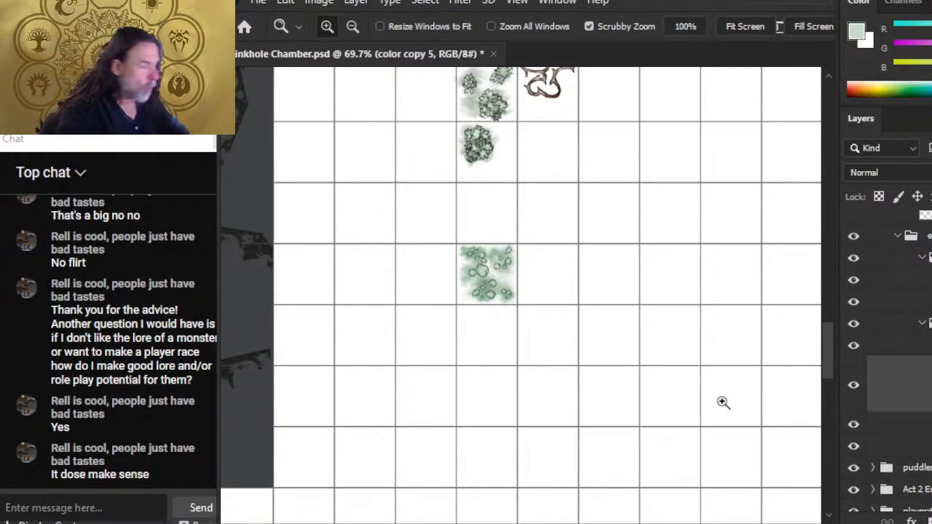
{"action": "left_click_drag", "start_coordinate": [492, 297], "coordinate": [552, 310]}
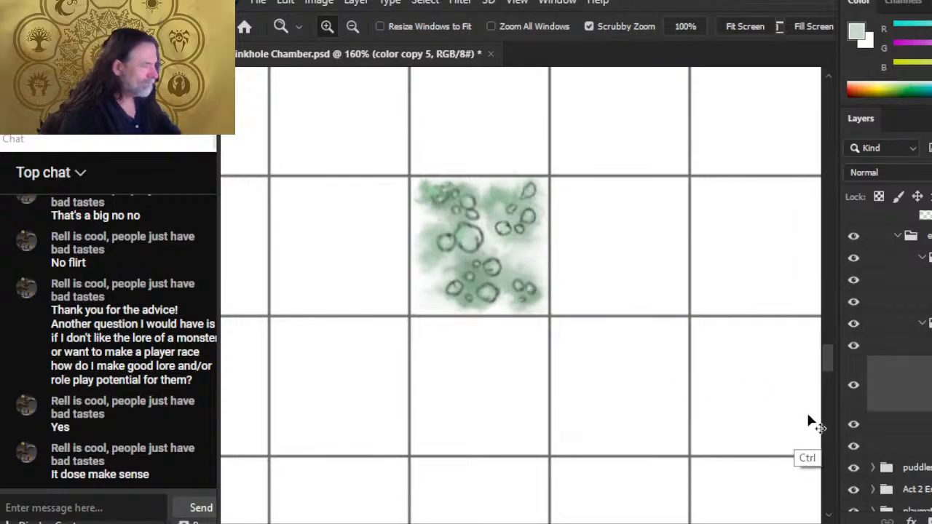
- Restore the three removed patch copies to form a two-by-two block with the original patch
{"action": "key", "text": "ctrl+j"}
{"action": "key", "text": "ctrl+shift+z"}
{"action": "key", "text": "ctrl+shift+z"}
{"action": "key", "text": "ctrl+shift+z"}
{"action": "key", "text": "ctrl+shift+z"}
{"action": "key", "text": "ctrl+shift+z"}
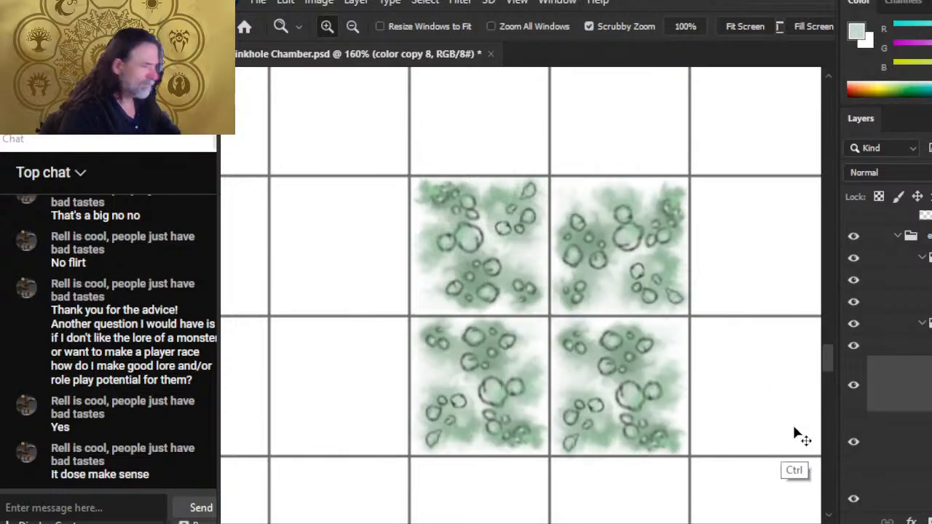
- Hide the "grid 75" group to view the two-by-two patch block without grid lines
{"action": "scroll", "coordinate": [700, 397], "scroll_direction": "down", "scroll_amount": 3}
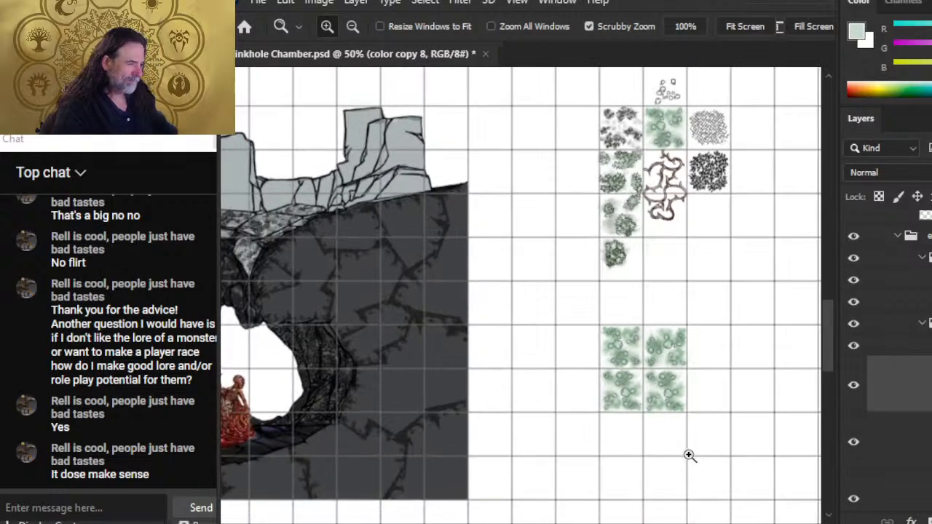
{"action": "scroll", "coordinate": [890, 360], "scroll_direction": "up", "scroll_amount": 5}
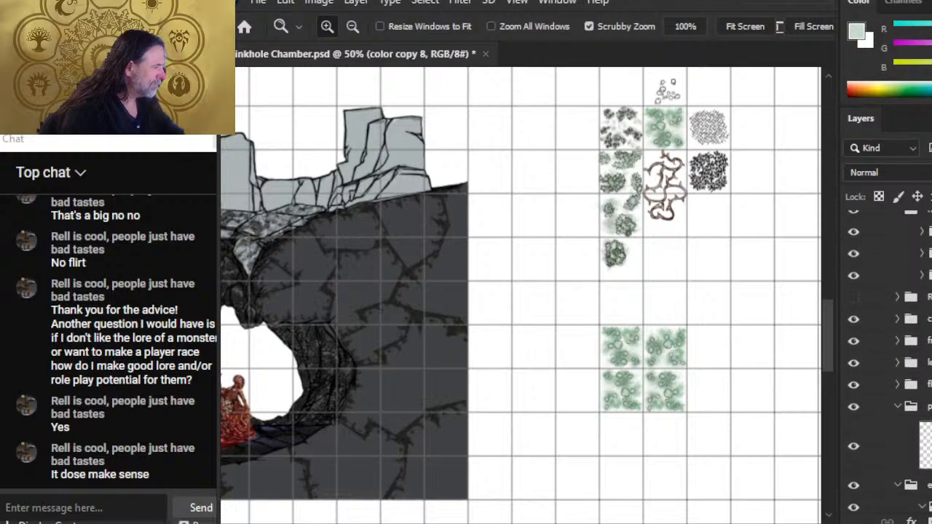
{"action": "scroll", "coordinate": [889, 360], "scroll_direction": "up", "scroll_amount": 1}
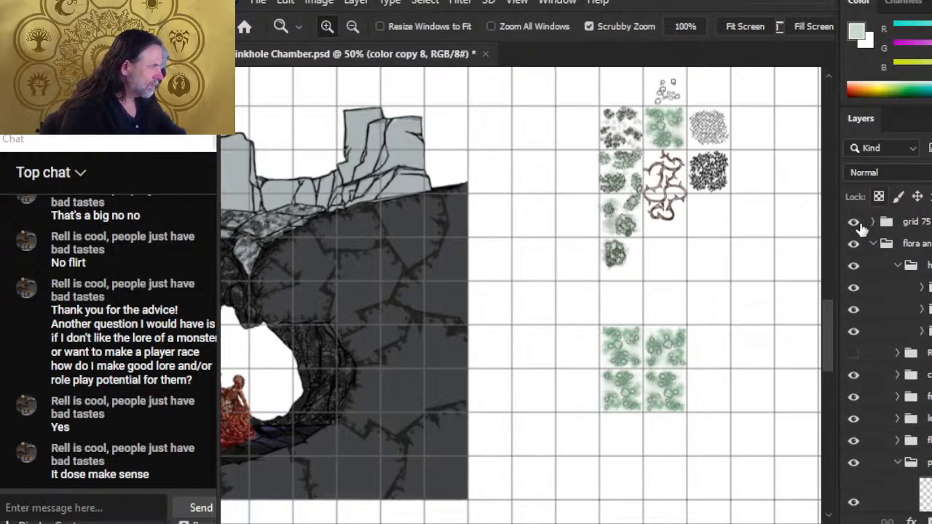
{"action": "left_click", "coordinate": [854, 222]}
{"action": "left_click_drag", "start_coordinate": [655, 355], "coordinate": [580, 293]}
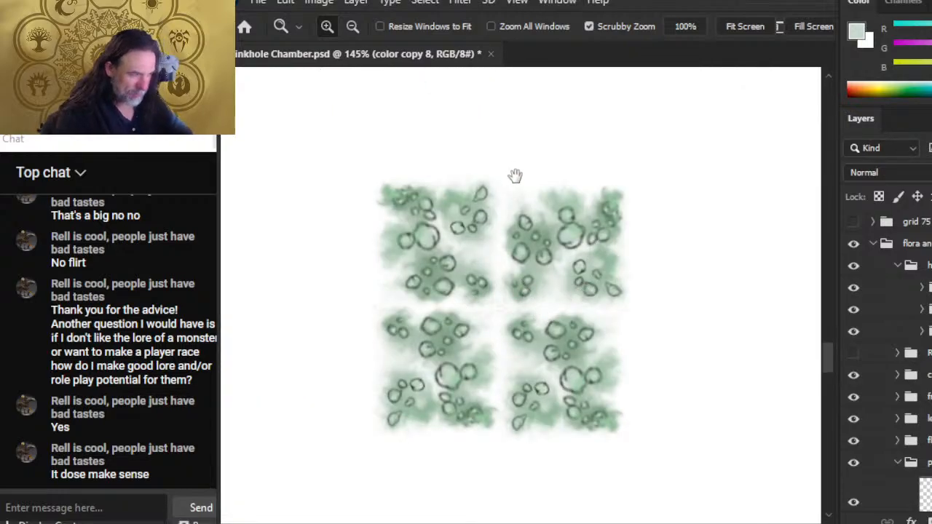
- Select the "color" group further down the layer stack, with the original texture samples in view
{"action": "left_click_drag", "start_coordinate": [535, 158], "coordinate": [549, 442]}
{"action": "left_click_drag", "start_coordinate": [551, 178], "coordinate": [559, 435]}
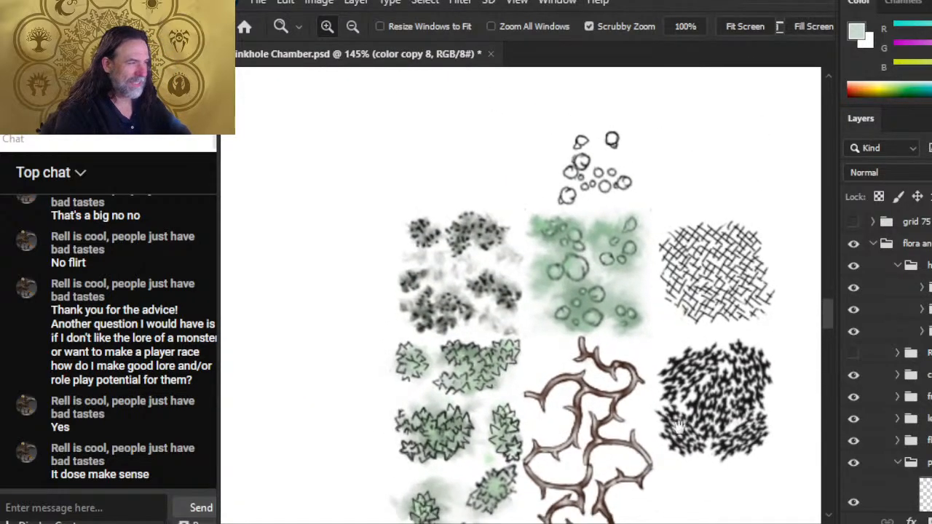
{"action": "scroll", "coordinate": [888, 364], "scroll_direction": "down", "scroll_amount": 15}
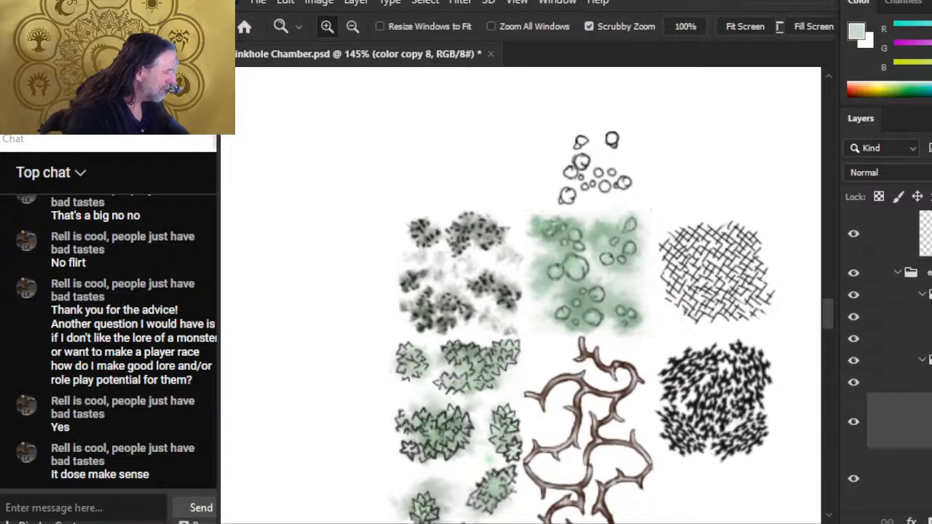
{"action": "left_click", "coordinate": [914, 374]}
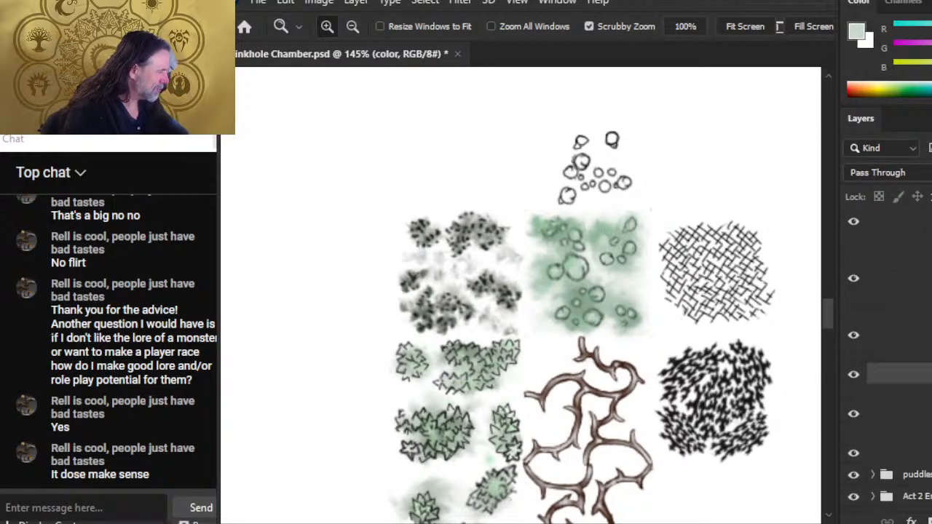
- Examine the texture samples closely around the green circle patch and the thorny vines
{"action": "left_click_drag", "start_coordinate": [576, 449], "coordinate": [597, 171]}
{"action": "left_click_drag", "start_coordinate": [602, 498], "coordinate": [557, 519]}
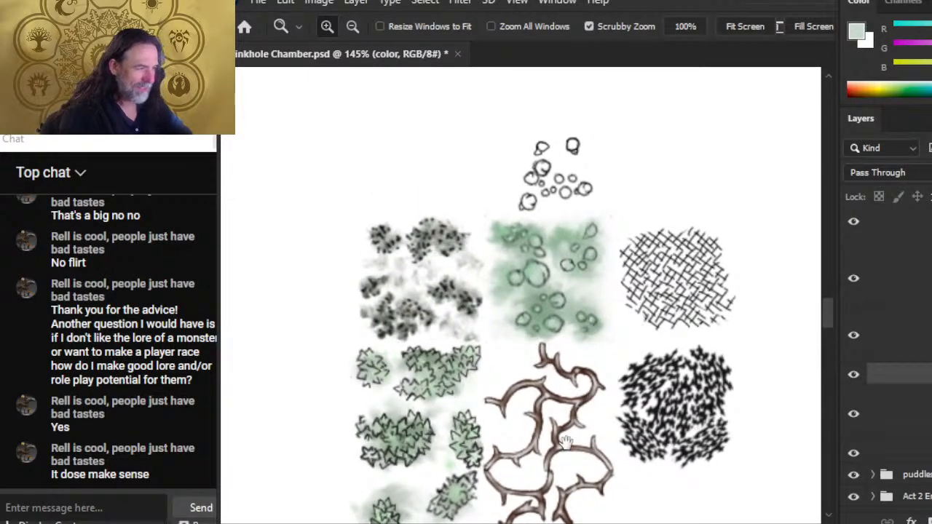
{"action": "left_click_drag", "start_coordinate": [566, 444], "coordinate": [610, 110]}
{"action": "mouse_move", "coordinate": [571, 465]}
{"action": "left_mouse_down"}
{"action": "mouse_move", "coordinate": [578, 201]}
{"action": "mouse_move", "coordinate": [558, 260]}
{"action": "mouse_move", "coordinate": [571, 305]}
{"action": "mouse_move", "coordinate": [576, 415]}
{"action": "mouse_move", "coordinate": [546, 454]}
{"action": "left_mouse_up"}
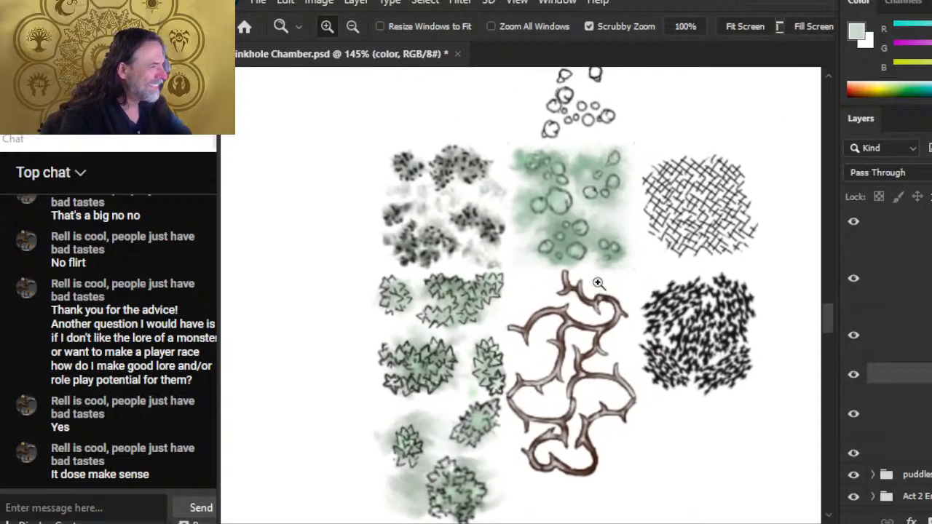
{"action": "left_click_drag", "start_coordinate": [578, 256], "coordinate": [638, 310]}
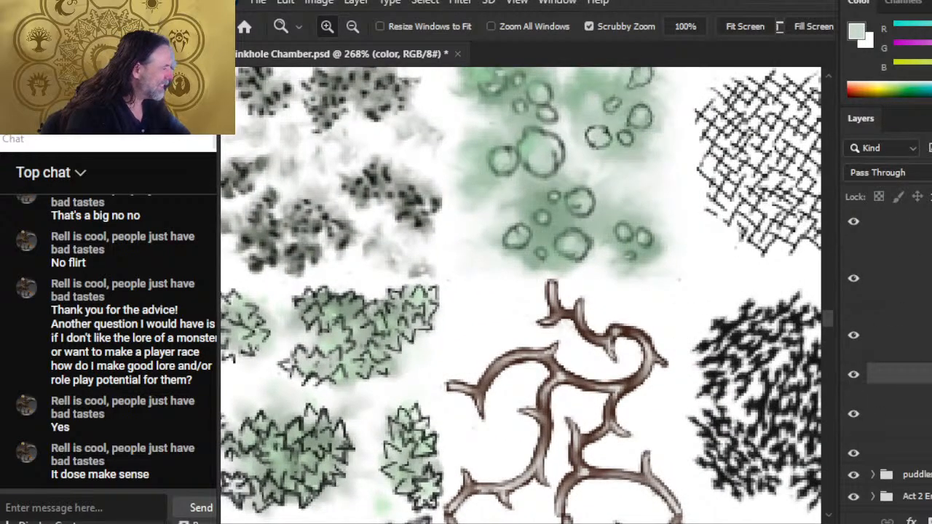
- Show the "grid 75" group again and pick the green circle patch's color layer, Layer 282, for smudging
{"action": "scroll", "coordinate": [902, 349], "scroll_direction": "up", "scroll_amount": 10}
{"action": "left_click", "coordinate": [853, 222]}
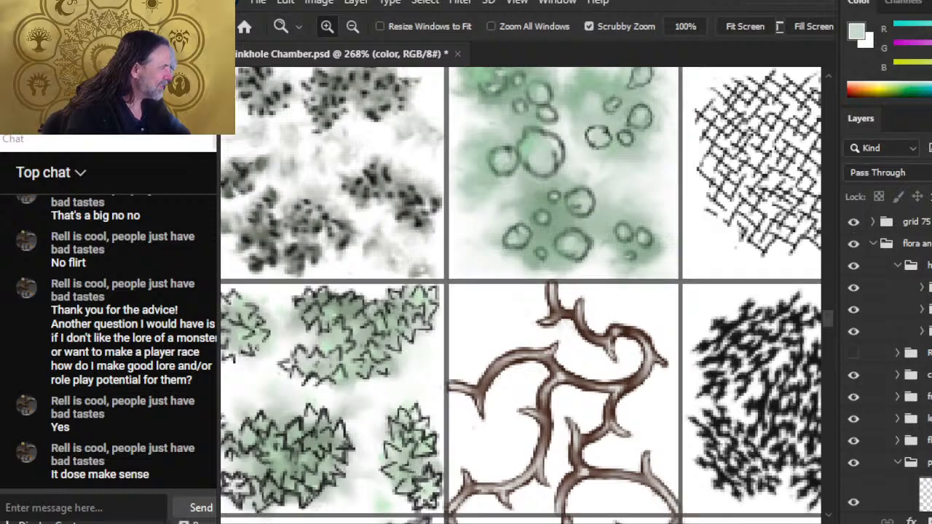
{"action": "scroll", "coordinate": [895, 364], "scroll_direction": "down", "scroll_amount": 5}
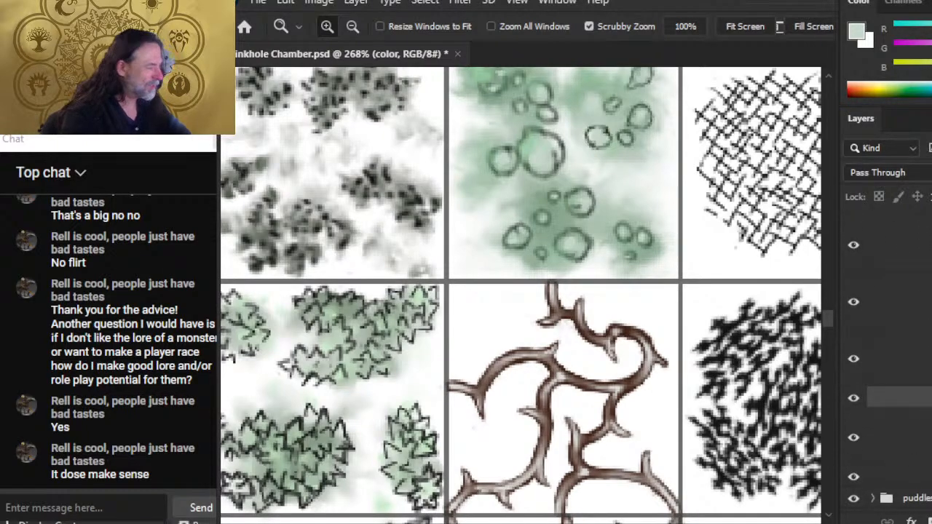
{"action": "left_click", "coordinate": [923, 455]}
{"action": "key", "text": "r"}
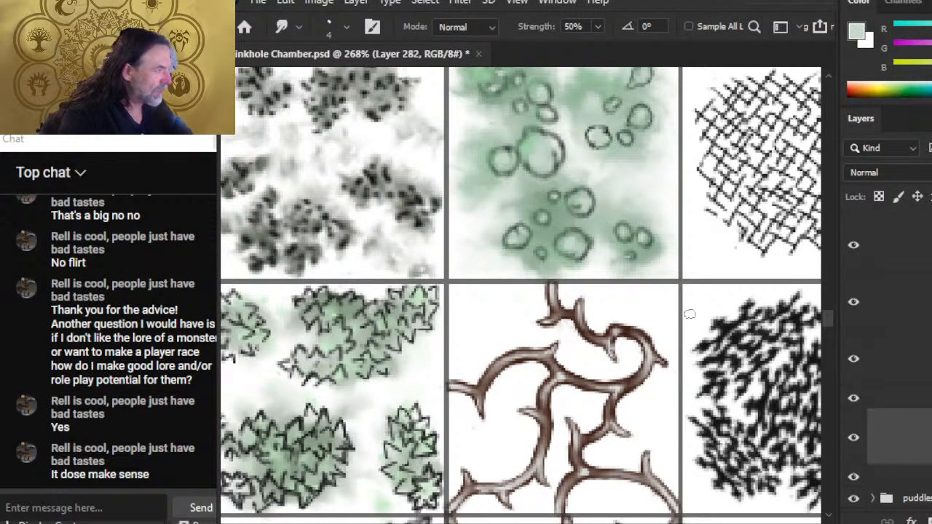
- Smudge the green color out toward the edges of the circle patch's grid square with a size 10 brush at 50% strength
{"action": "key", "text": "z"}
{"action": "left_click_drag", "start_coordinate": [677, 385], "coordinate": [631, 417]}
{"action": "left_click_drag", "start_coordinate": [707, 475], "coordinate": [629, 166]}
{"action": "left_click_drag", "start_coordinate": [563, 104], "coordinate": [576, 376]}
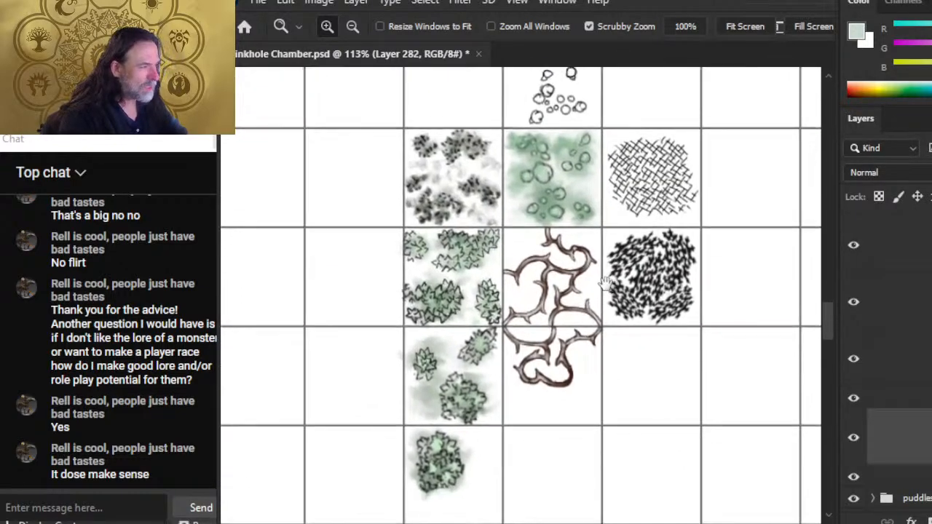
{"action": "mouse_move", "coordinate": [499, 183]}
{"action": "left_mouse_down"}
{"action": "mouse_move", "coordinate": [585, 198]}
{"action": "mouse_move", "coordinate": [530, 338]}
{"action": "left_mouse_up"}
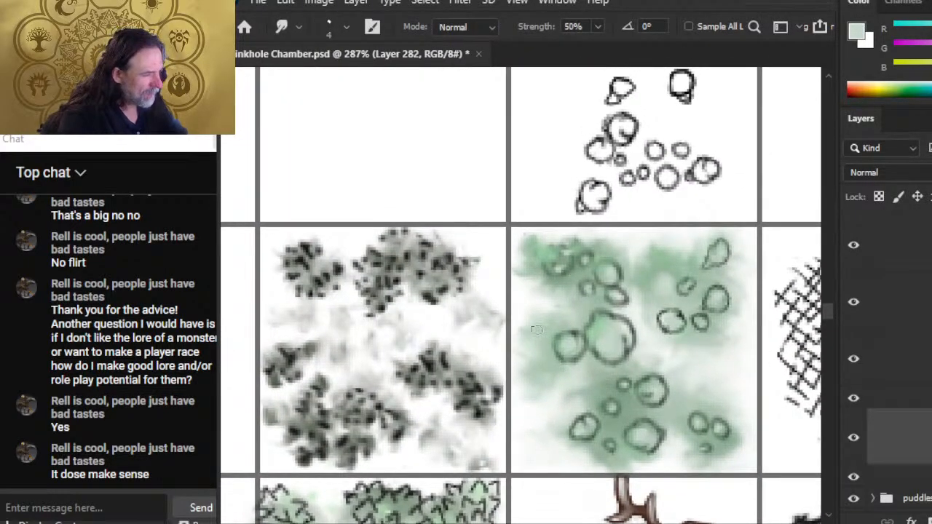
{"action": "key", "text": "e"}
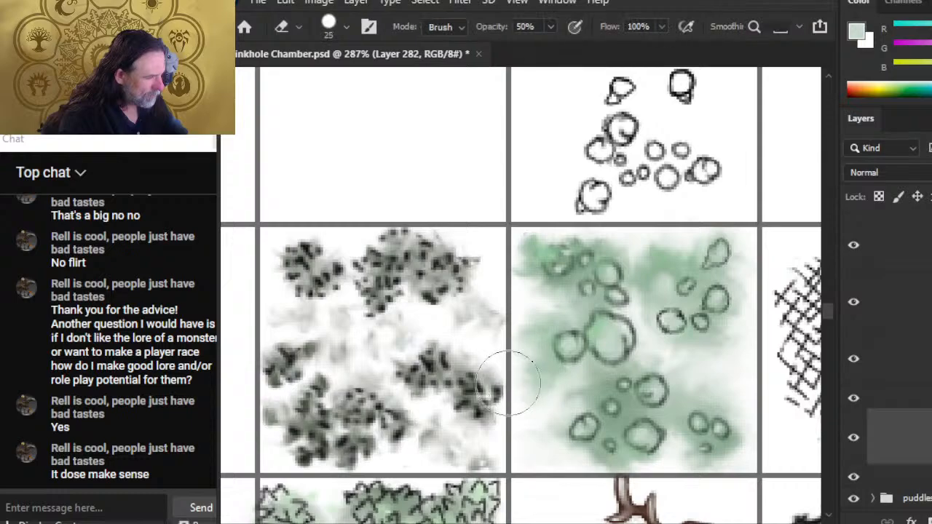
{"action": "key", "text": "bracketright"}
{"action": "key", "text": "bracketright"}
{"action": "key", "text": "bracketright"}
{"action": "key", "text": "bracketright"}
{"action": "key", "text": "bracketright"}
{"action": "key", "text": "bracketright"}
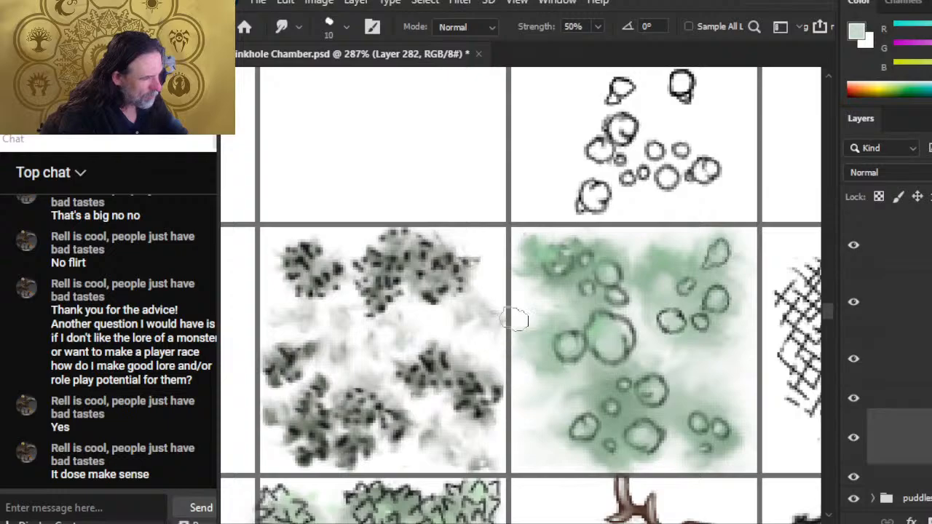
{"action": "left_click_drag", "start_coordinate": [528, 248], "coordinate": [548, 237]}
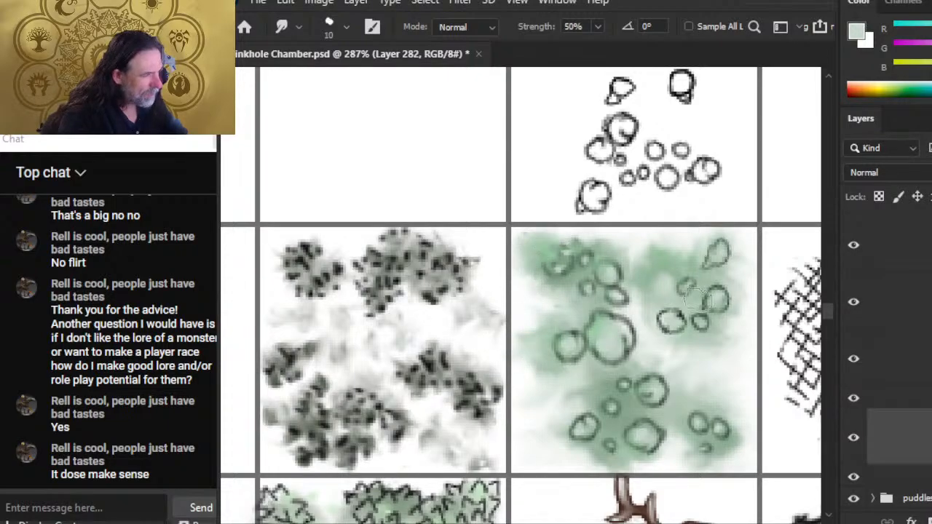
{"action": "left_click_drag", "start_coordinate": [663, 258], "coordinate": [642, 248]}
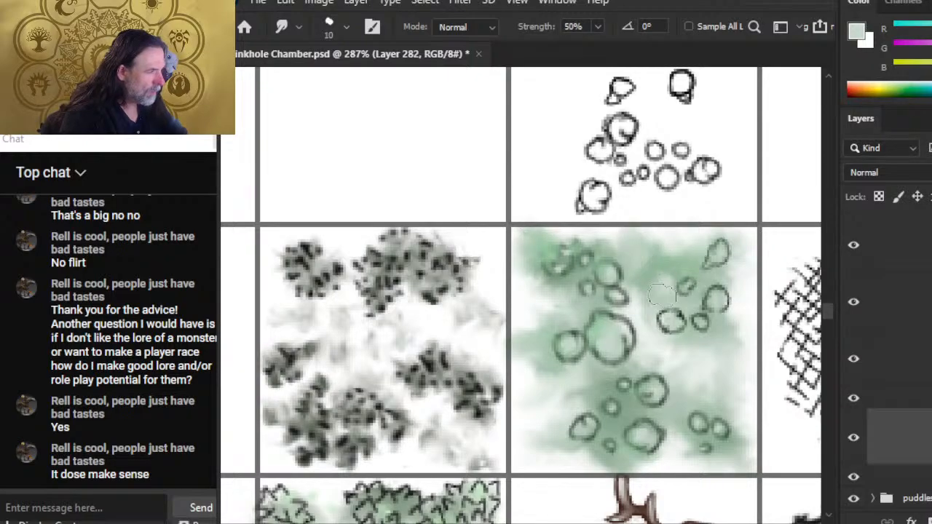
- Examine the smudged green circle patch up close and alongside the neighboring texture samples
{"action": "key", "text": "e"}
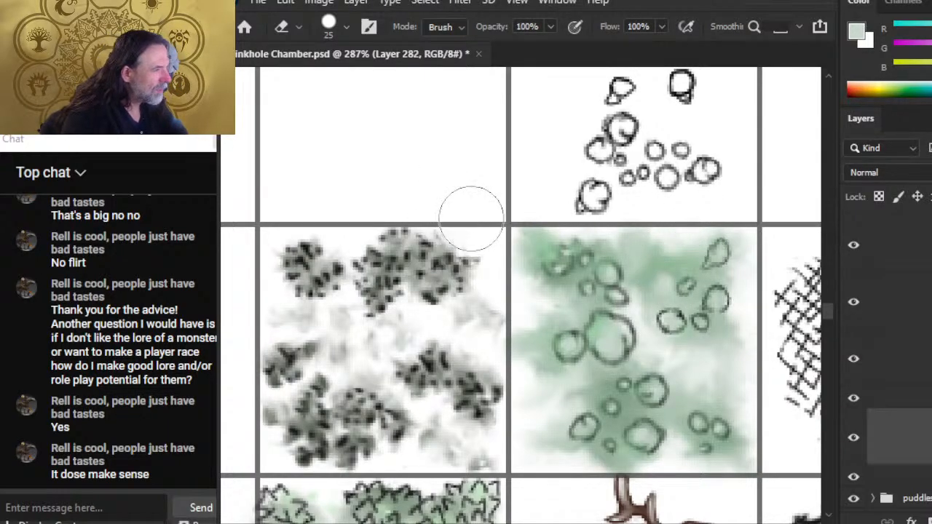
{"action": "scroll", "coordinate": [473, 214], "scroll_direction": "down", "scroll_amount": 3}
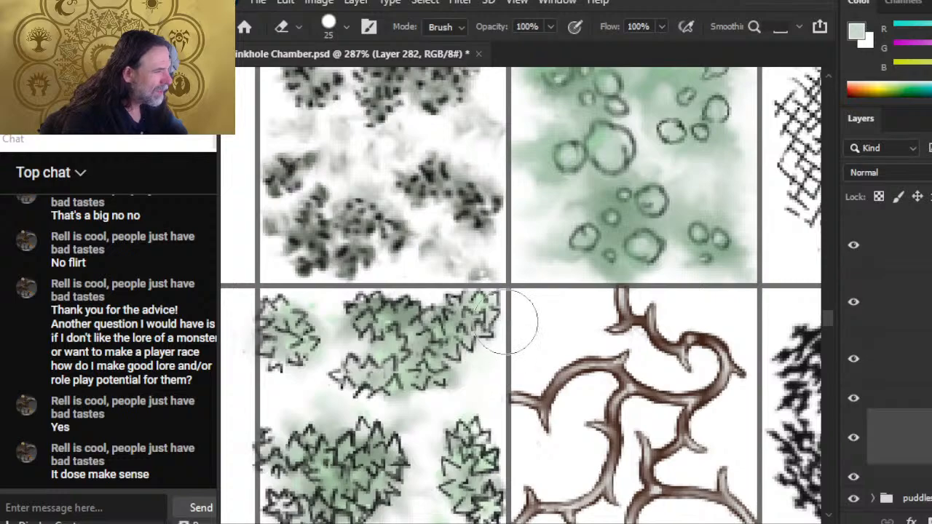
{"action": "left_click_drag", "start_coordinate": [703, 357], "coordinate": [455, 460]}
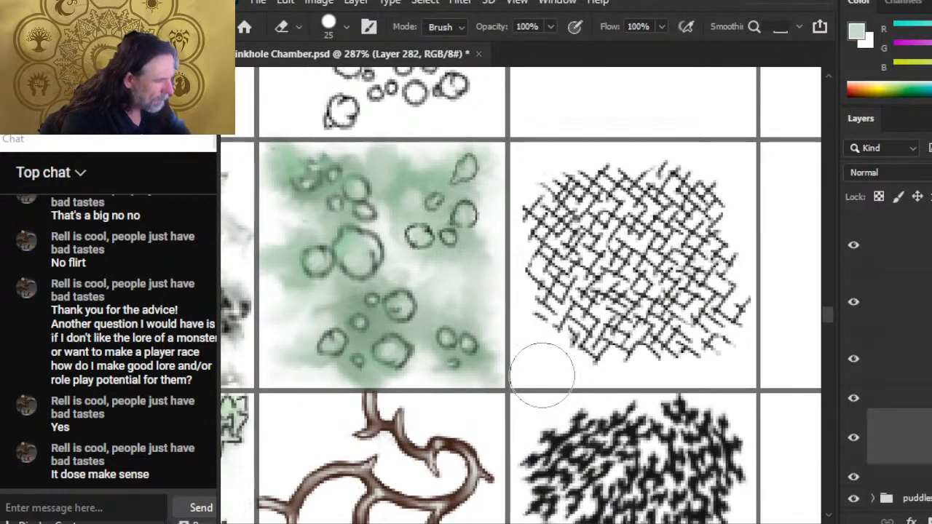
{"action": "scroll", "coordinate": [540, 374], "scroll_direction": "up", "scroll_amount": 1}
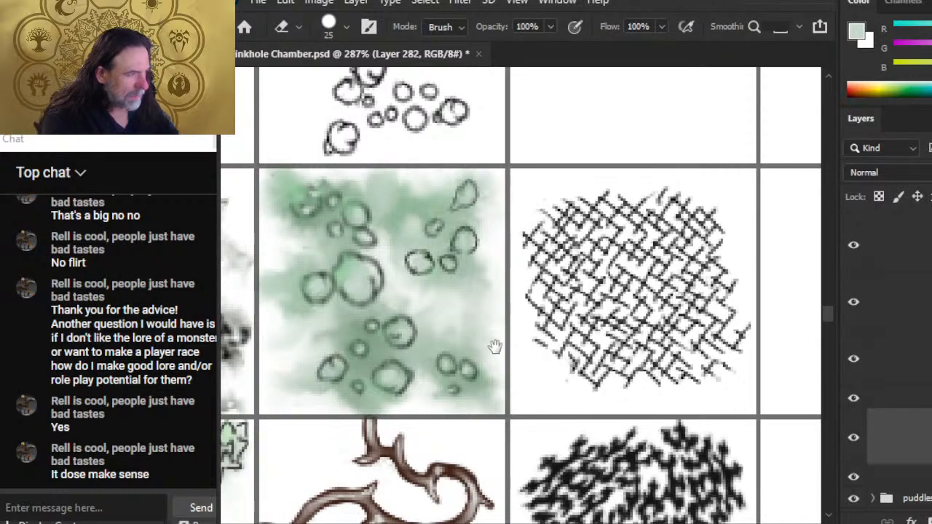
{"action": "left_click_drag", "start_coordinate": [495, 346], "coordinate": [570, 265]}
{"action": "key", "text": "z"}
{"action": "left_click_drag", "start_coordinate": [632, 324], "coordinate": [582, 326]}
{"action": "left_click_drag", "start_coordinate": [663, 362], "coordinate": [627, 362]}
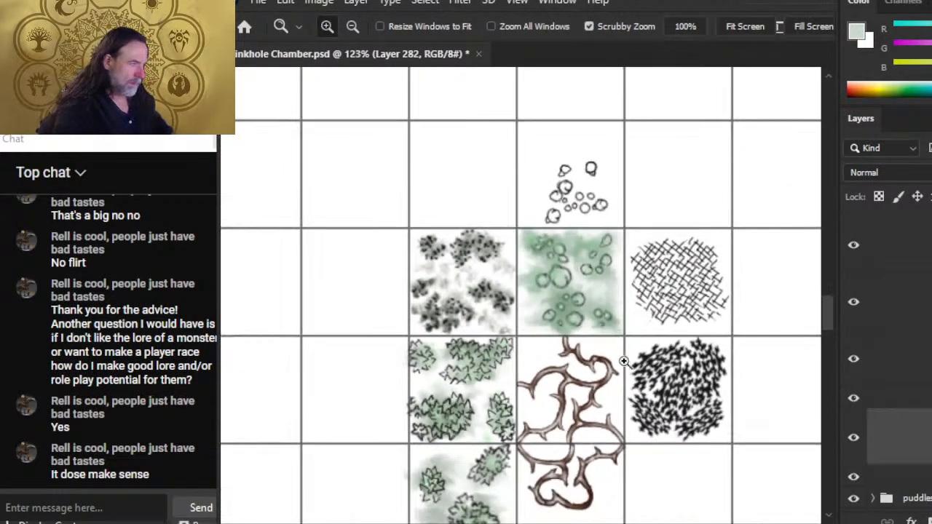
- Hide and reshow the patch's green color layer and the "color" group to check what each contributes
{"action": "left_click", "coordinate": [853, 438]}
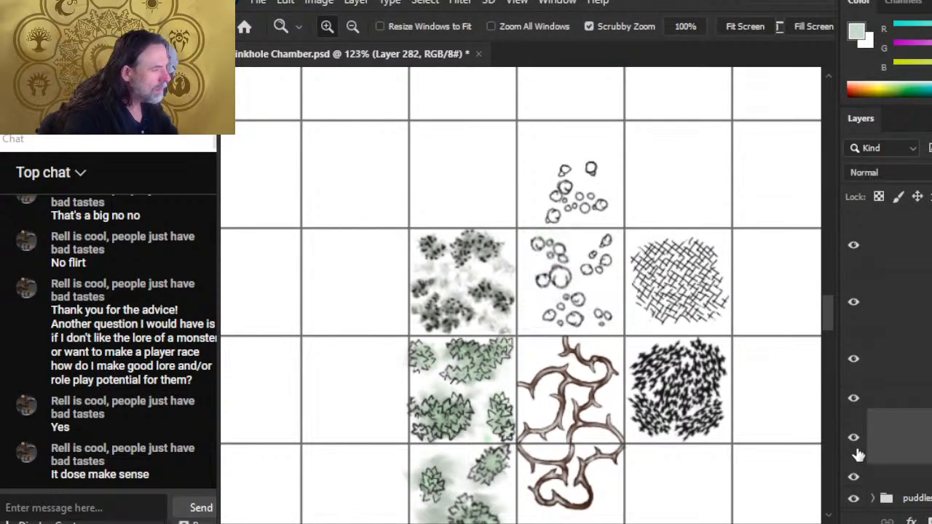
{"action": "left_click", "coordinate": [852, 437]}
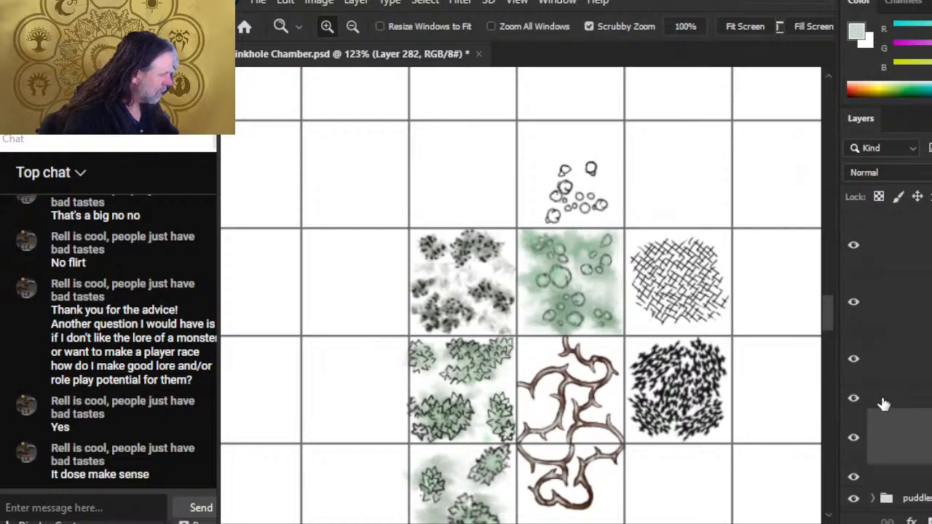
{"action": "left_click", "coordinate": [852, 402]}
{"action": "left_click", "coordinate": [852, 401]}
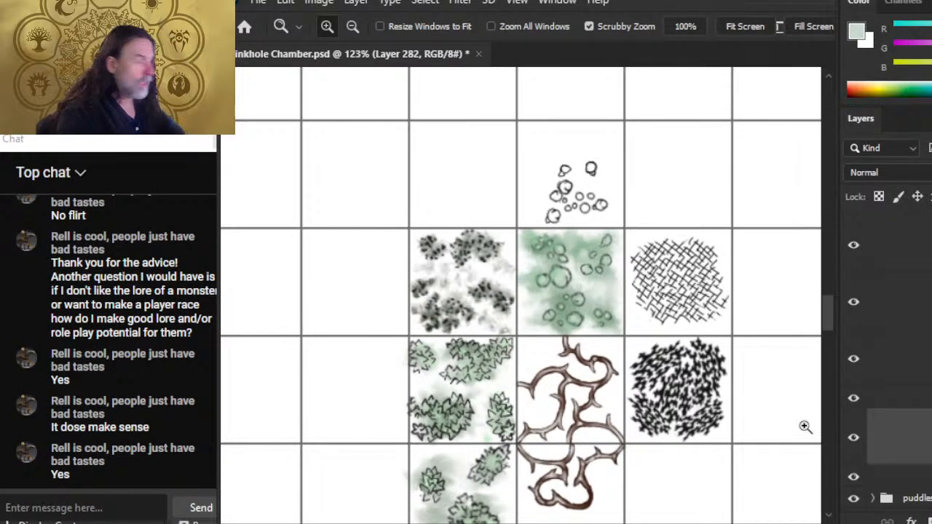
{"action": "scroll", "coordinate": [889, 371], "scroll_direction": "up", "scroll_amount": 1}
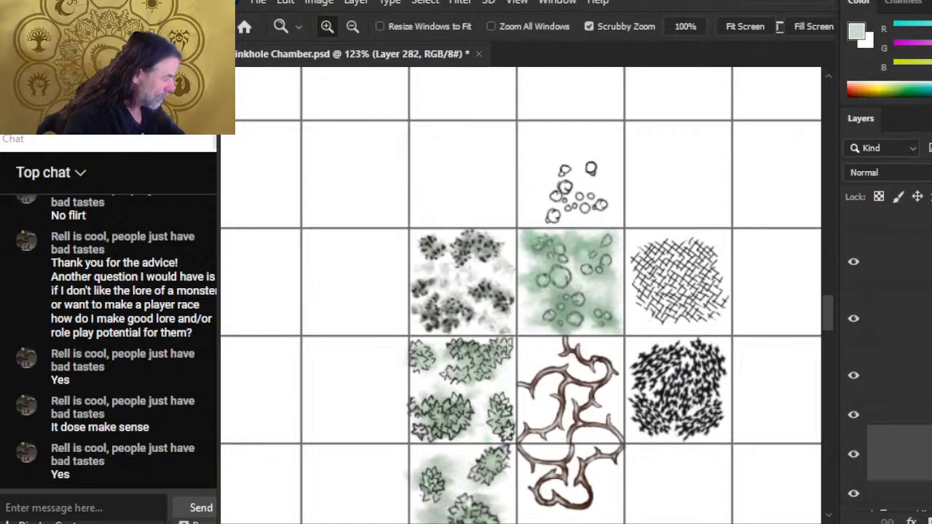
{"action": "left_click", "coordinate": [920, 414]}
{"action": "left_click", "coordinate": [853, 415]}
{"action": "left_click", "coordinate": [853, 415]}
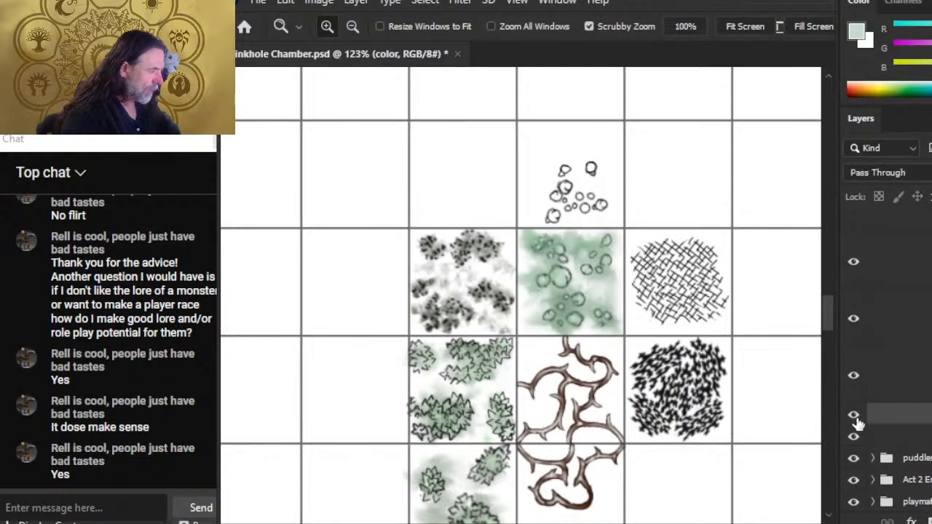
- Delete the four old merged patch copies, starting with "color copy 8", from the layer stack
{"action": "scroll", "coordinate": [889, 364], "scroll_direction": "up", "scroll_amount": 5}
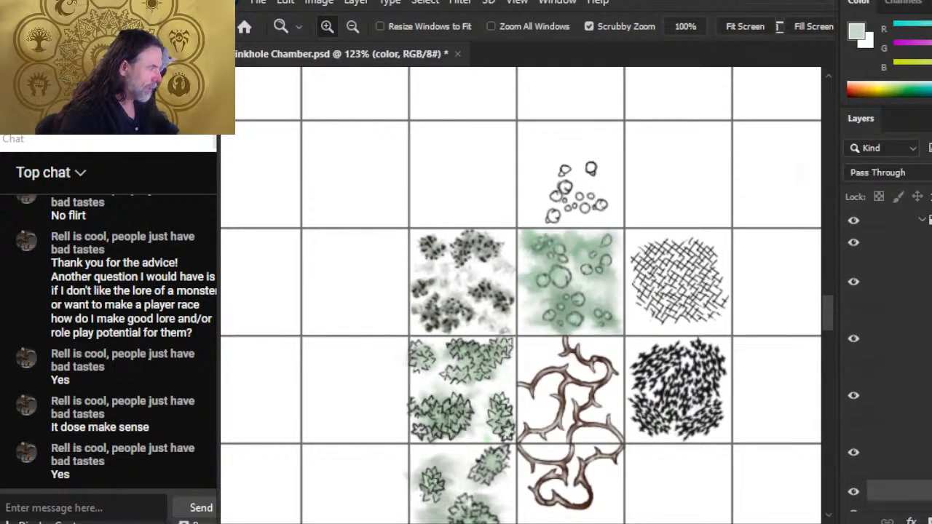
{"action": "scroll", "coordinate": [890, 364], "scroll_direction": "down", "scroll_amount": 1}
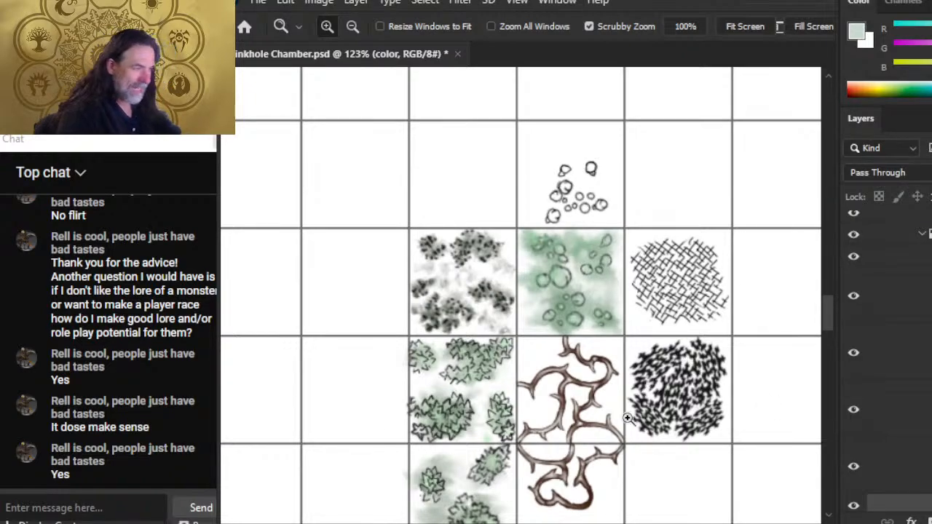
{"action": "left_click", "coordinate": [914, 295]}
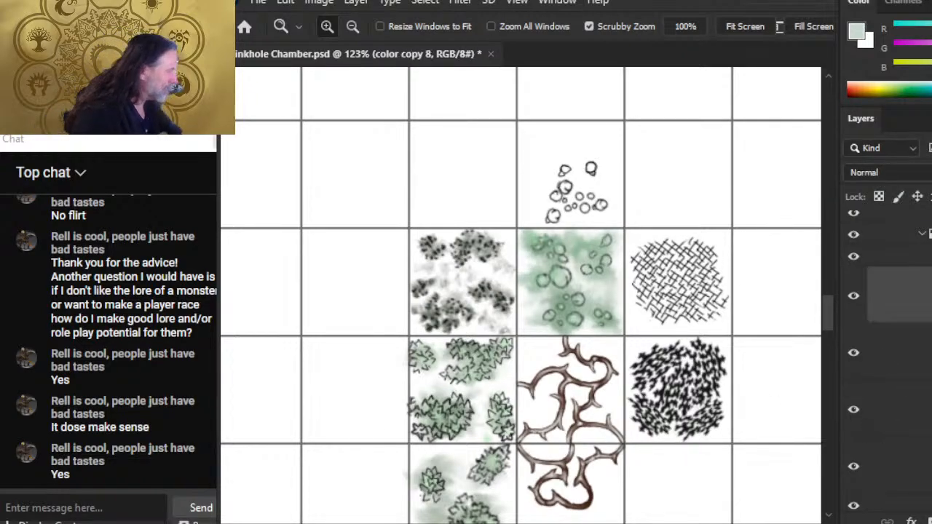
{"action": "key", "text": "Delete"}
{"action": "key", "text": "Delete"}
{"action": "key", "text": "Delete"}
{"action": "key", "text": "Delete"}
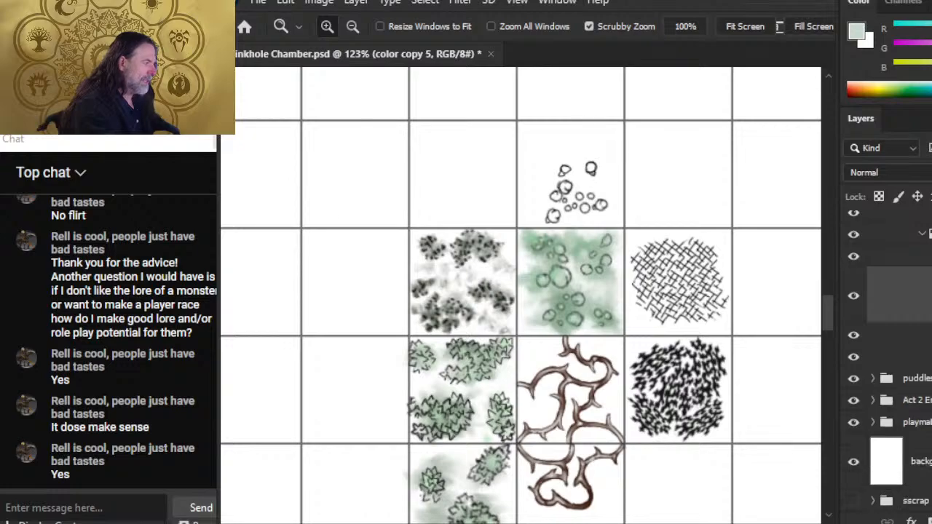
- Duplicate the "color" group together with the group below it in Sinkhole Chamber.psd and merge the duplicates into one layer
{"action": "left_click", "coordinate": [911, 339]}
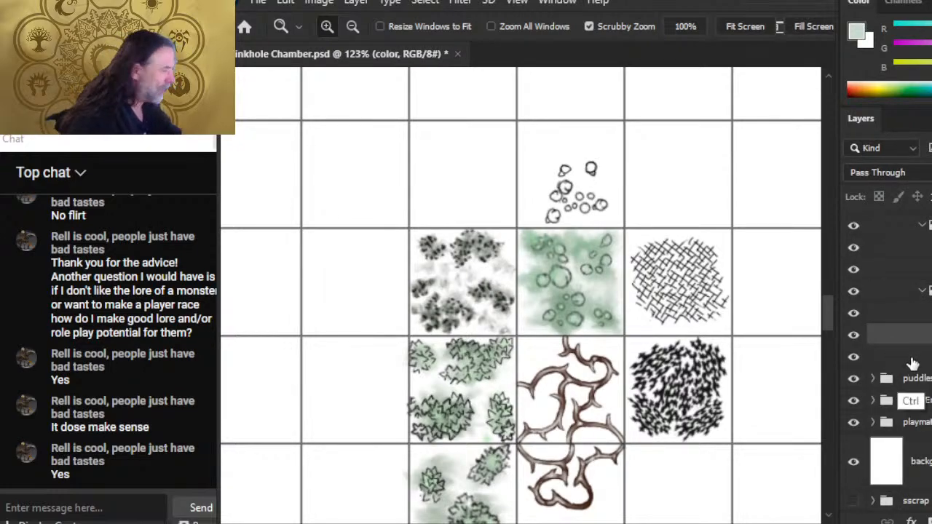
{"action": "left_click", "coordinate": [914, 357], "text": "shift"}
{"action": "right_click", "coordinate": [904, 356]}
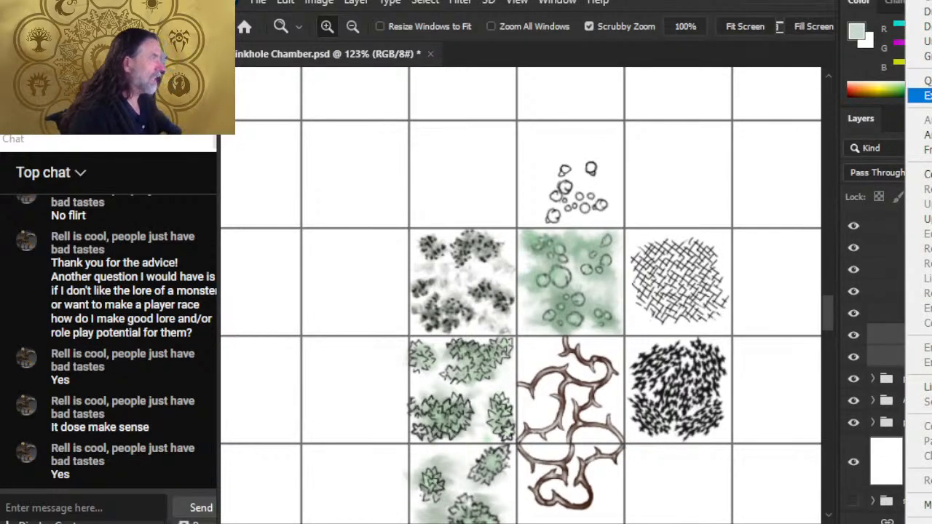
{"action": "left_click", "coordinate": [921, 12]}
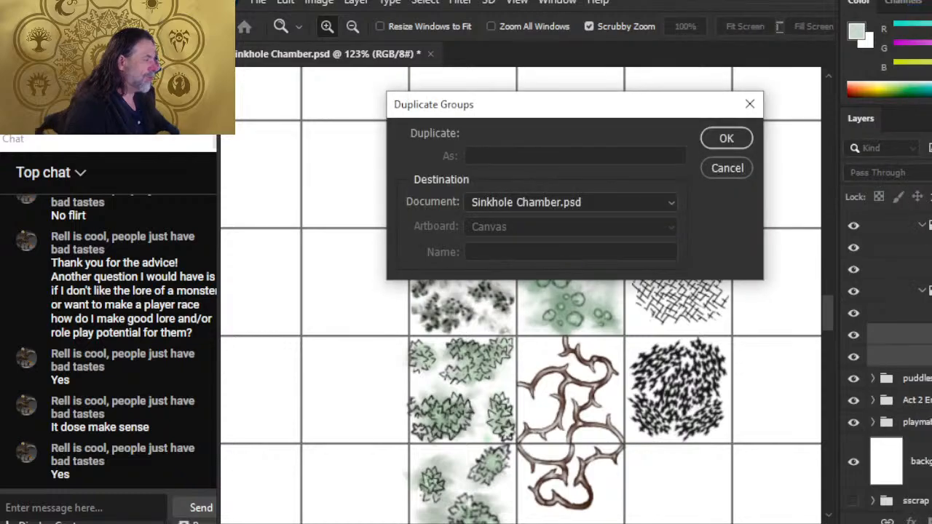
{"action": "key", "text": "Return"}
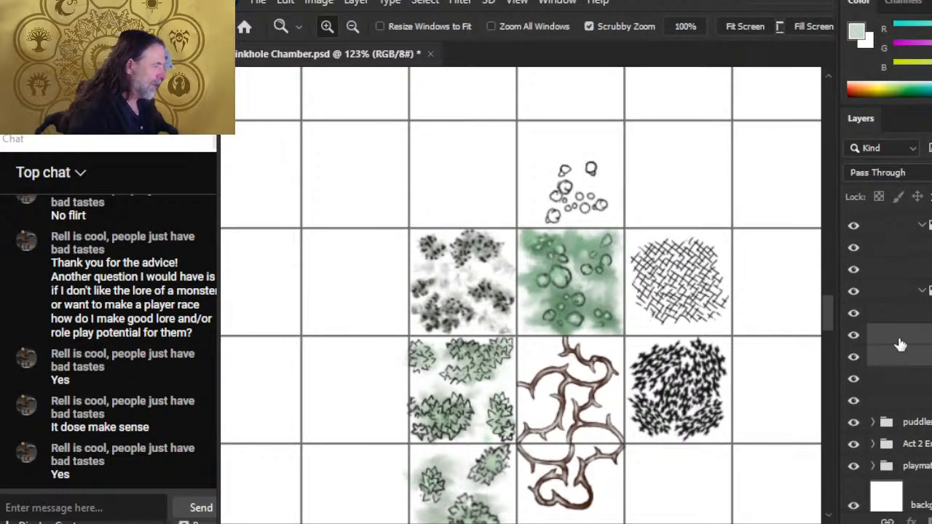
{"action": "right_click", "coordinate": [901, 344]}
{"action": "left_click", "coordinate": [923, 502]}
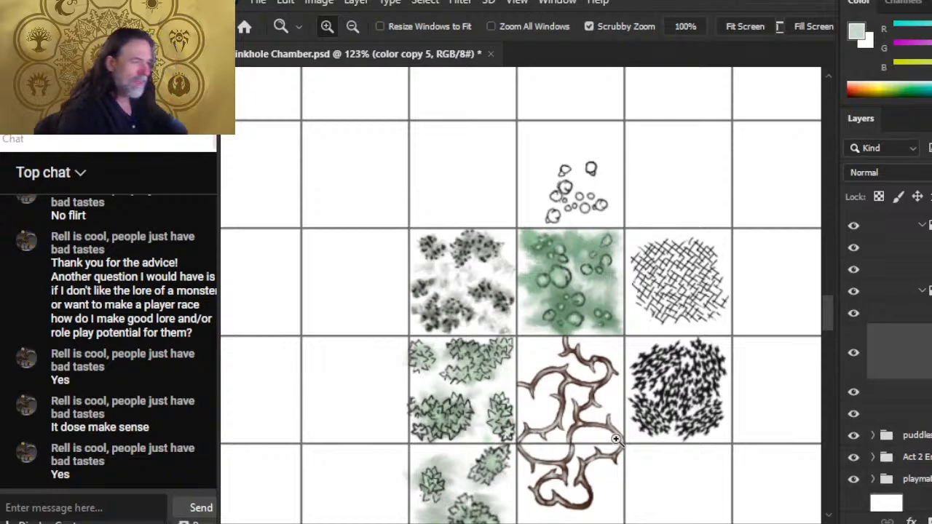
- Move the merged green circle patch into an empty grid square below the flora samples
{"action": "mouse_move", "coordinate": [645, 425]}
{"action": "left_mouse_down"}
{"action": "mouse_move", "coordinate": [600, 422]}
{"action": "mouse_move", "coordinate": [600, 290]}
{"action": "mouse_move", "coordinate": [599, 370]}
{"action": "mouse_move", "coordinate": [661, 430]}
{"action": "left_mouse_up"}
{"action": "key", "text": "z"}
{"action": "left_click_drag", "start_coordinate": [621, 393], "coordinate": [699, 396]}
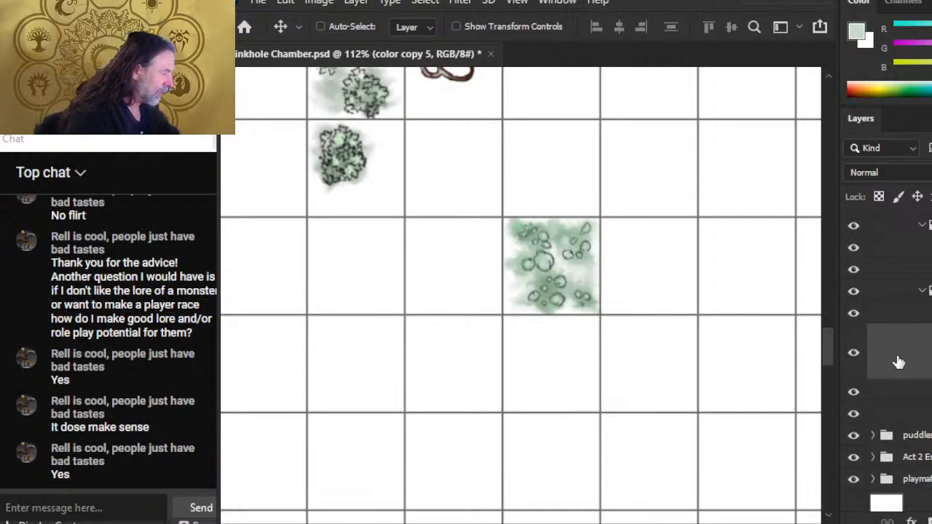
- Lasso the merged patch, copy it to a new layer, and place the copy in the adjacent grid square on its left
{"action": "key", "text": "l"}
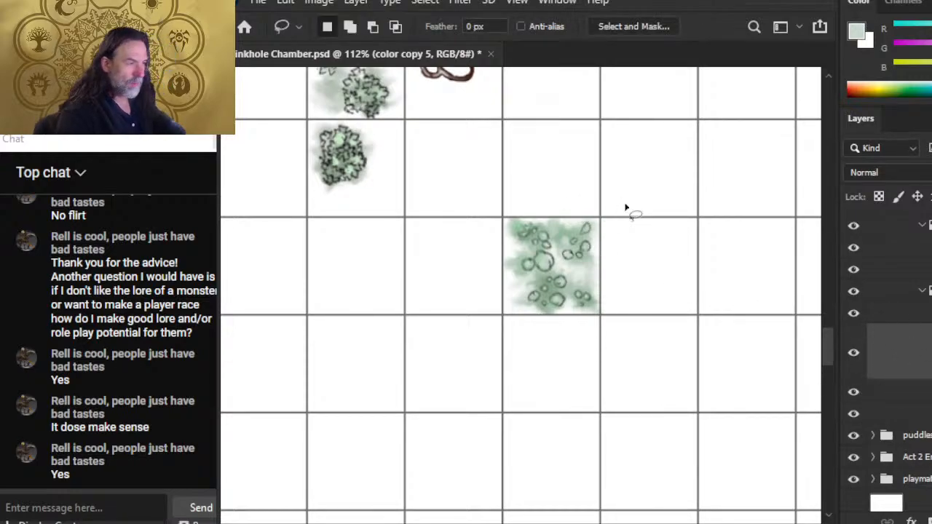
{"action": "left_click_drag", "start_coordinate": [623, 208], "coordinate": [655, 201]}
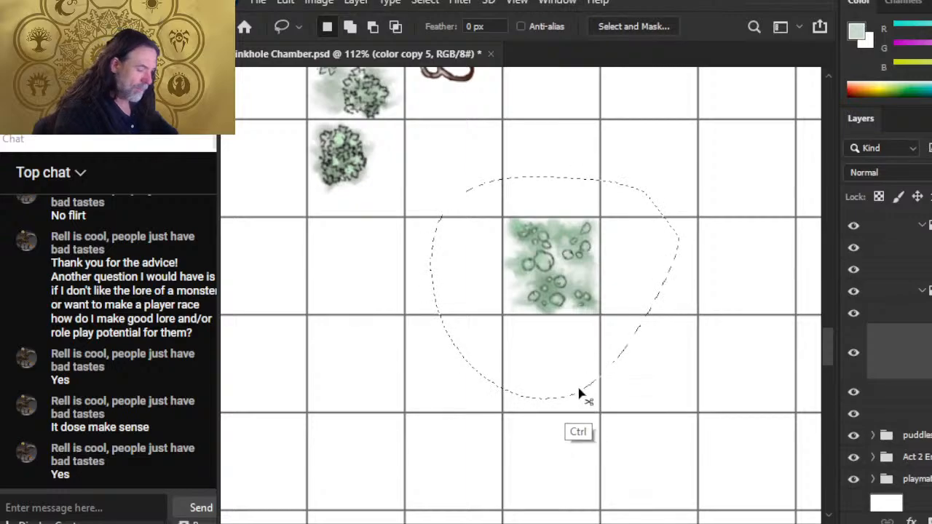
{"action": "key", "text": "ctrl+j"}
{"action": "key", "text": "v"}
{"action": "mouse_move", "coordinate": [706, 332]}
{"action": "left_mouse_down"}
{"action": "mouse_move", "coordinate": [605, 328]}
{"action": "mouse_move", "coordinate": [608, 335]}
{"action": "left_mouse_up"}
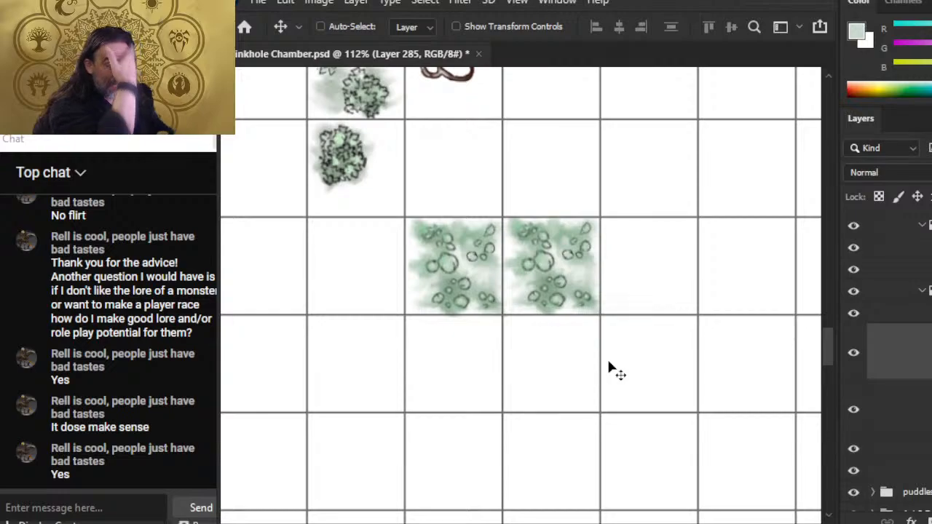
- Rotate the left patch copy 90° counterclockwise with Free Transform, keeping it inside its grid square
{"action": "key", "text": "l"}
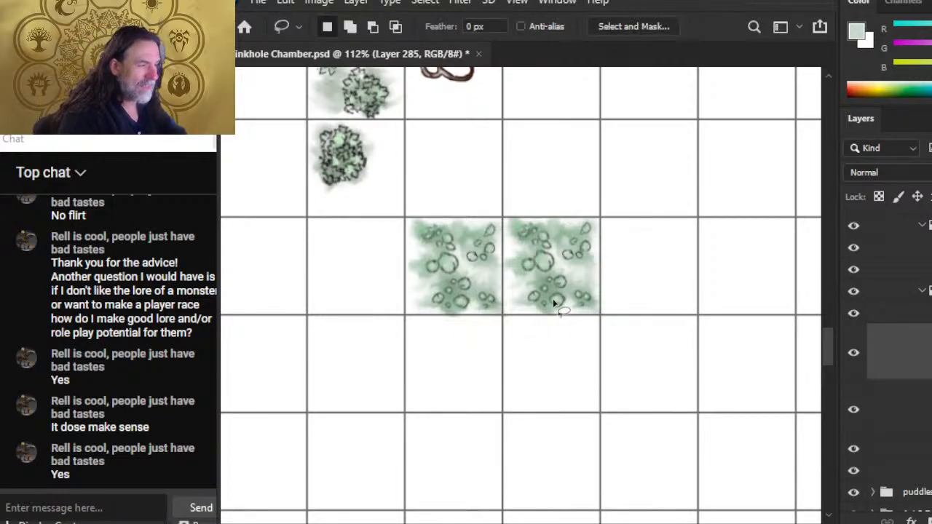
{"action": "right_click", "coordinate": [574, 339]}
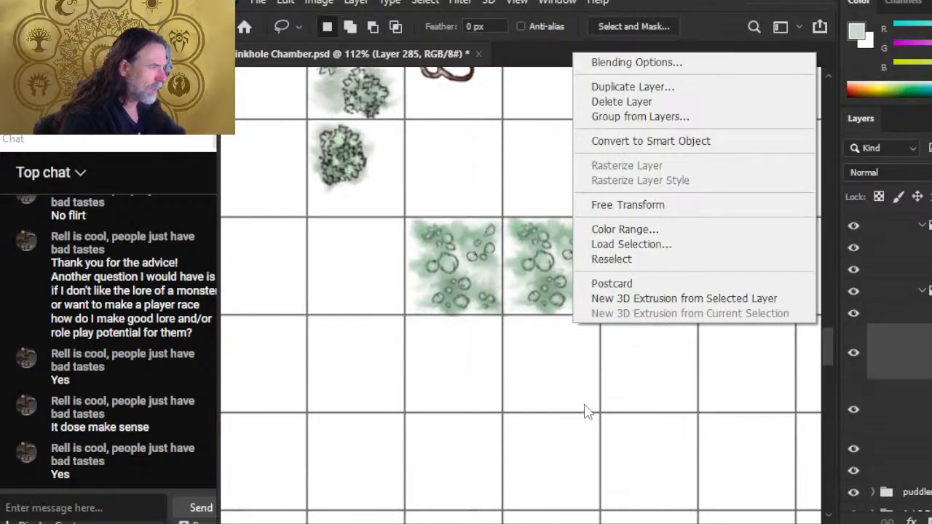
{"action": "left_click", "coordinate": [677, 210]}
{"action": "left_click_drag", "start_coordinate": [564, 208], "coordinate": [419, 163]}
{"action": "key", "text": "Return"}
{"action": "key", "text": "v"}
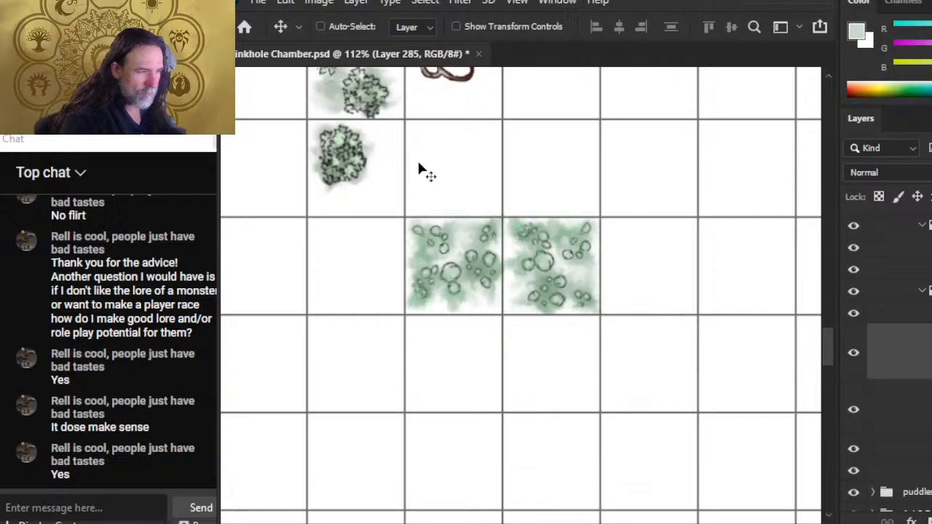
- Duplicate the left patch copy's layer, Layer 285, and move the duplicate into the grid square directly below it
{"action": "left_click", "coordinate": [915, 411]}
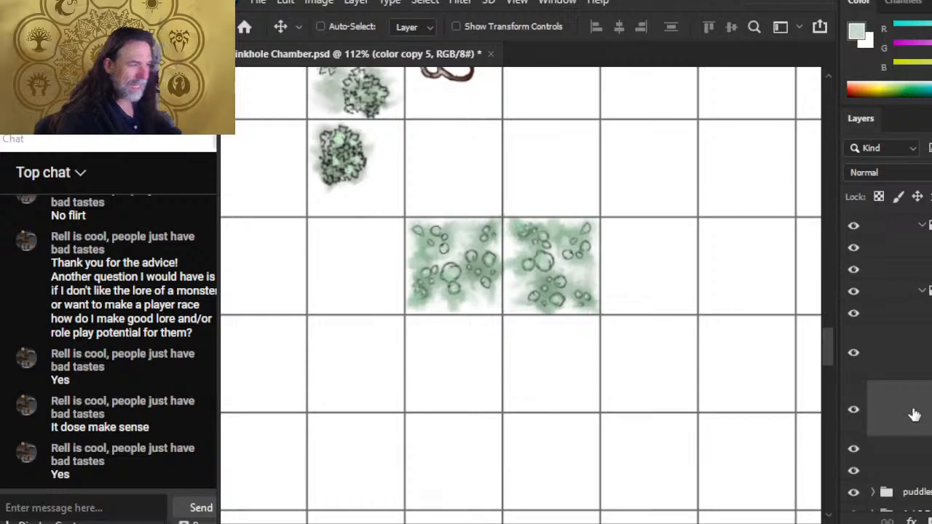
{"action": "left_click", "coordinate": [901, 350]}
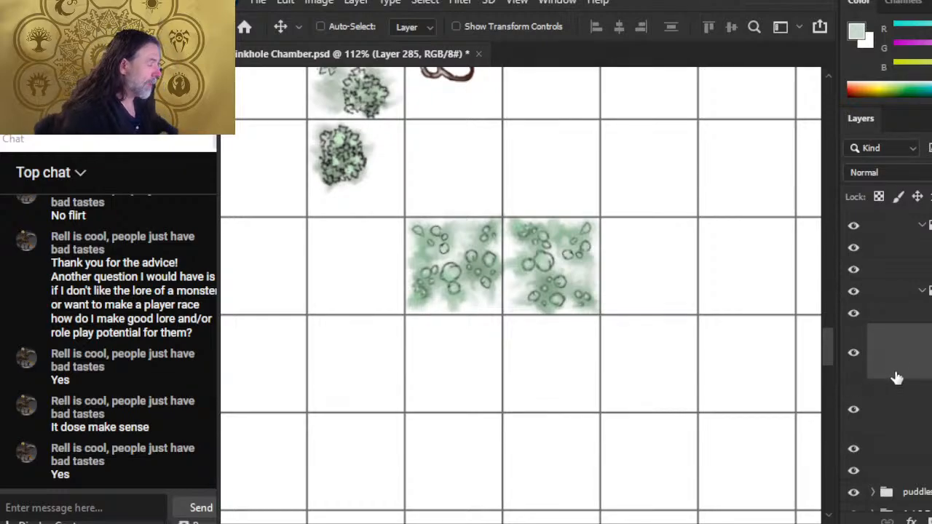
{"action": "right_click", "coordinate": [872, 344]}
{"action": "left_click", "coordinate": [927, 27]}
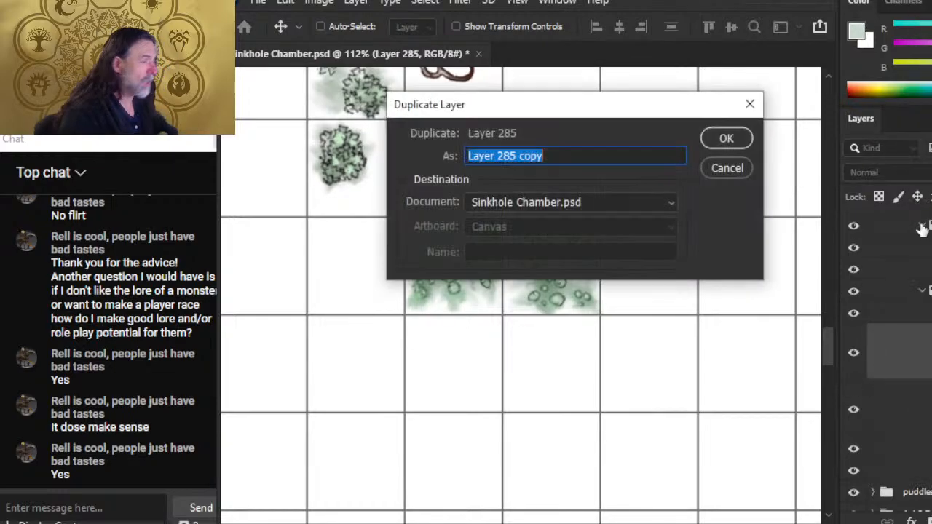
{"action": "key", "text": "Return"}
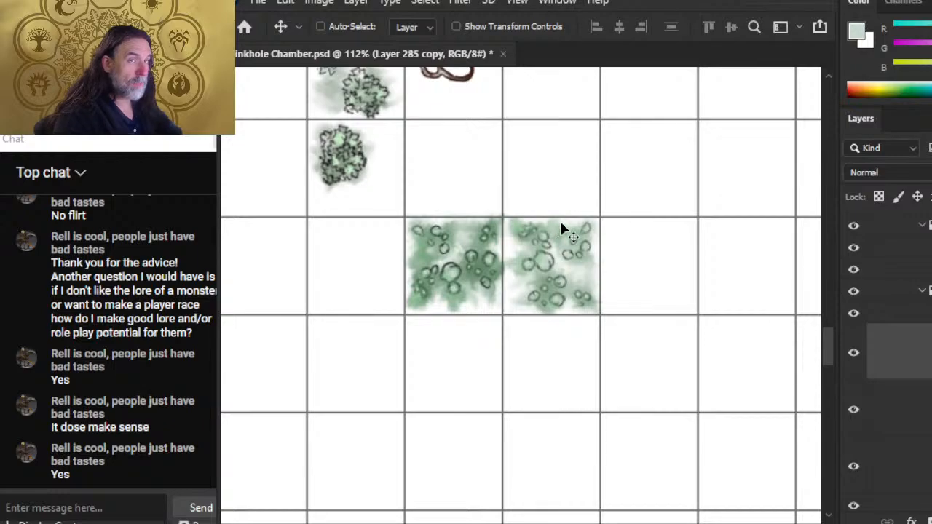
{"action": "left_click_drag", "start_coordinate": [580, 204], "coordinate": [574, 305]}
- Rotate the lower patch copy 90° counterclockwise with Free Transform, keeping it inside its grid square
{"action": "key", "text": "l"}
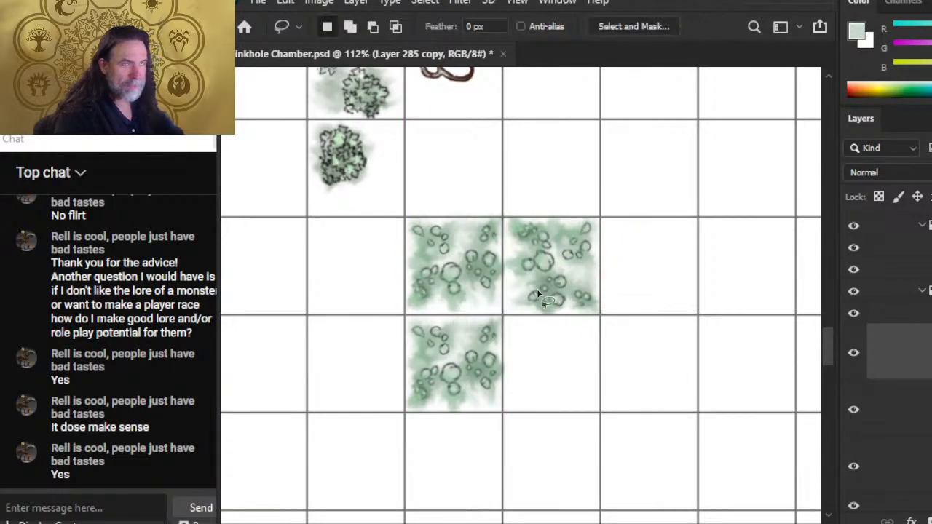
{"action": "right_click", "coordinate": [536, 289]}
{"action": "left_click", "coordinate": [636, 439]}
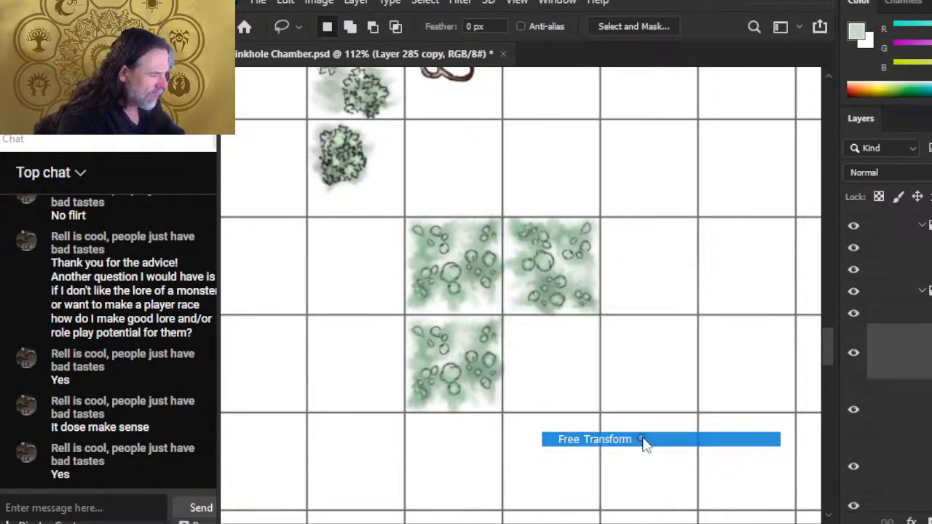
{"action": "left_click_drag", "start_coordinate": [560, 234], "coordinate": [367, 258]}
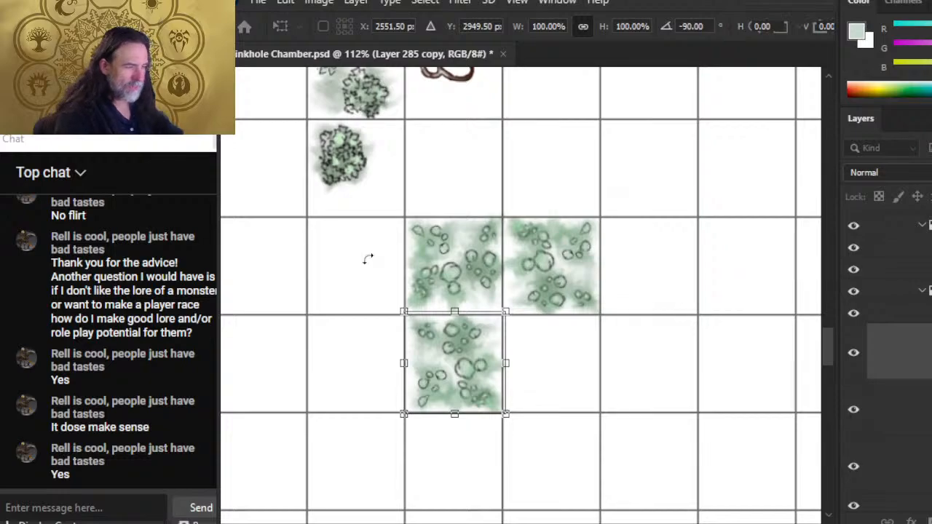
{"action": "key", "text": "Return"}
{"action": "key", "text": "v"}
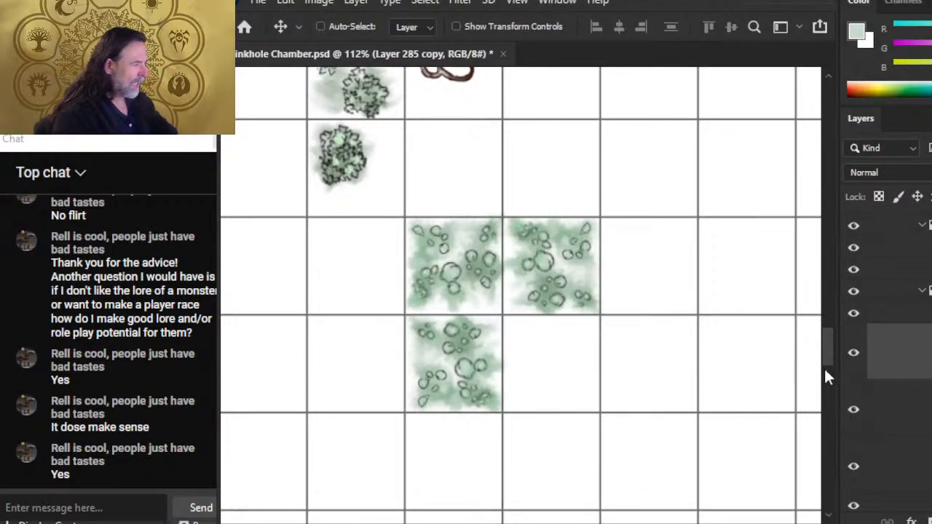
- Identify the lower patch copy's layer by toggling its visibility, and lasso a selection around that patch
{"action": "left_click_drag", "start_coordinate": [663, 333], "coordinate": [621, 259]}
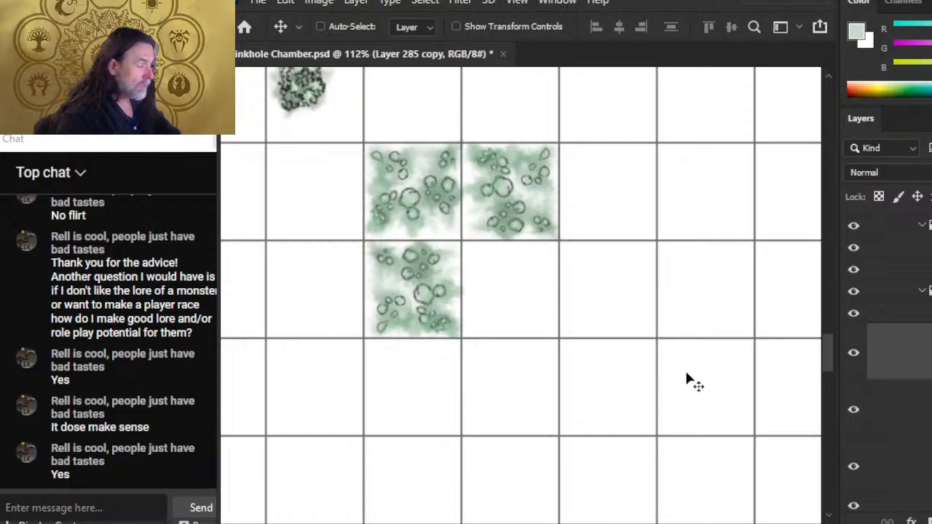
{"action": "key", "text": "ctrl"}
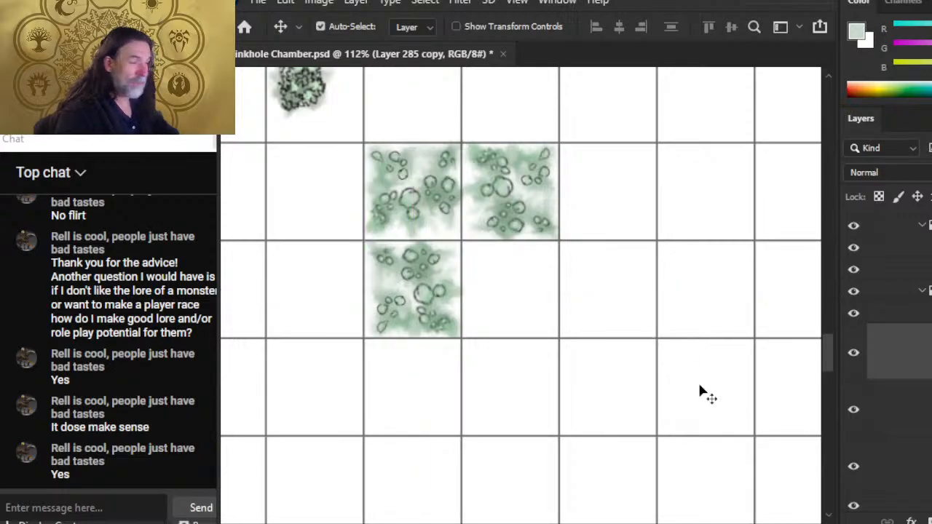
{"action": "key", "text": "b"}
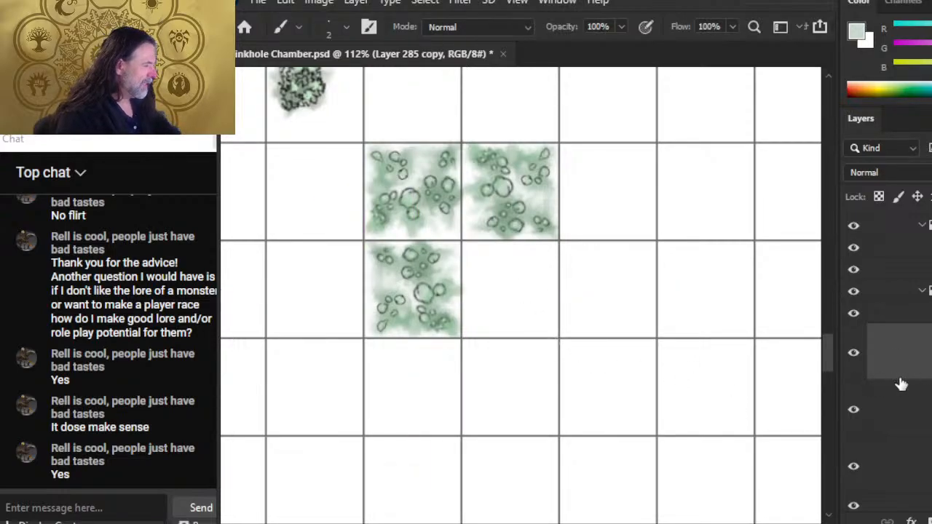
{"action": "left_click", "coordinate": [853, 352]}
{"action": "left_click", "coordinate": [853, 352]}
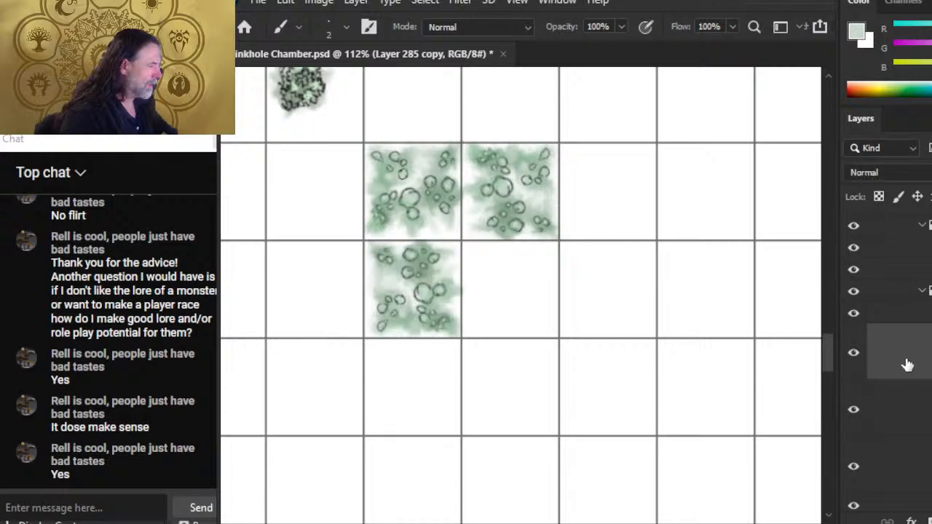
{"action": "key", "text": "l"}
{"action": "left_click_drag", "start_coordinate": [632, 228], "coordinate": [526, 427]}
{"action": "key", "text": "ctrl+shift+j"}
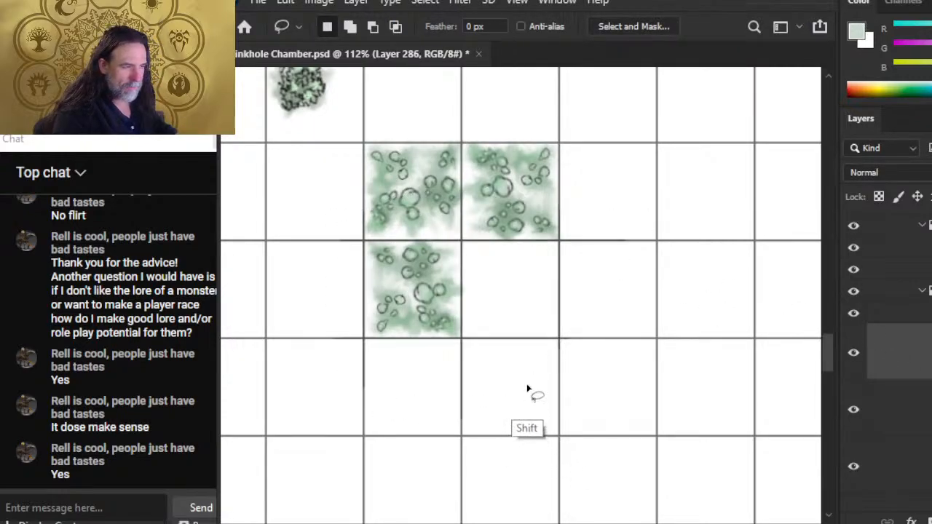
{"action": "key", "text": "ctrl+v"}
{"action": "key", "text": "v"}
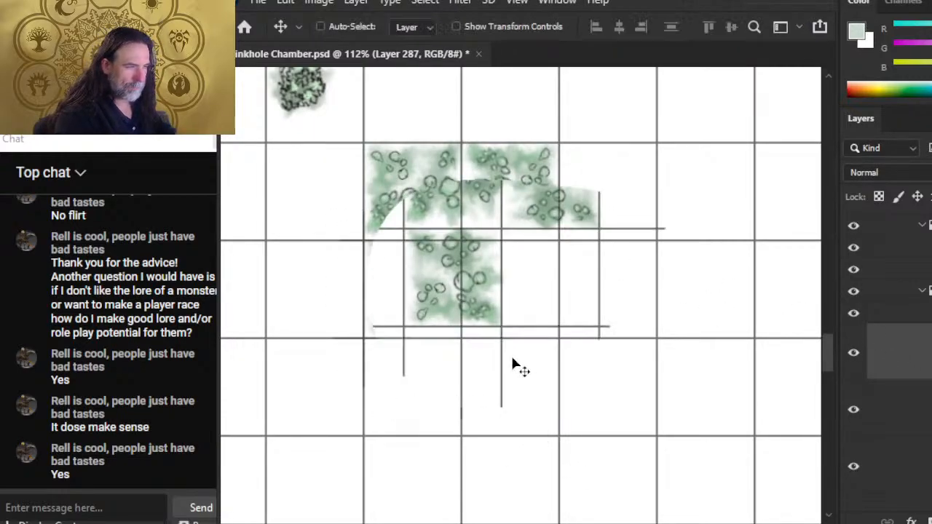
{"action": "key", "text": "ctrl+z"}
{"action": "key", "text": "ctrl+z"}
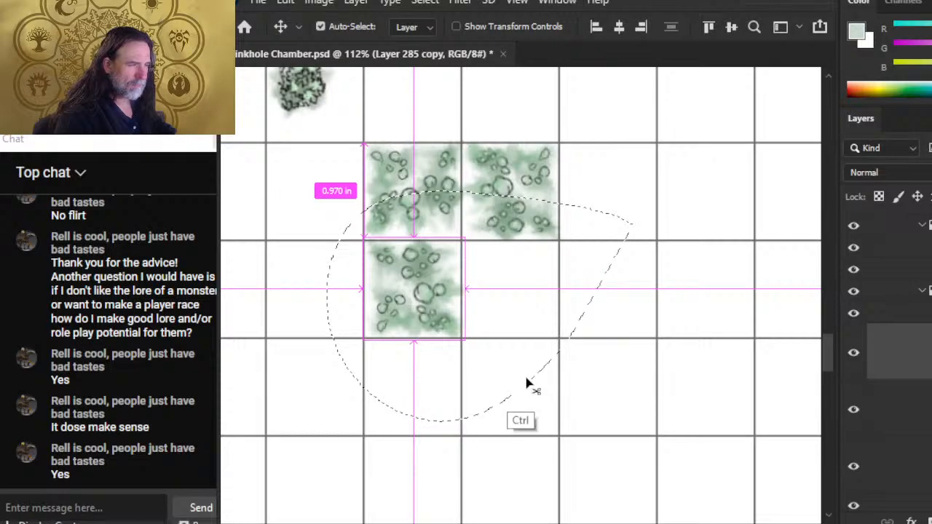
{"action": "key", "text": "f"}
{"action": "key", "text": "f"}
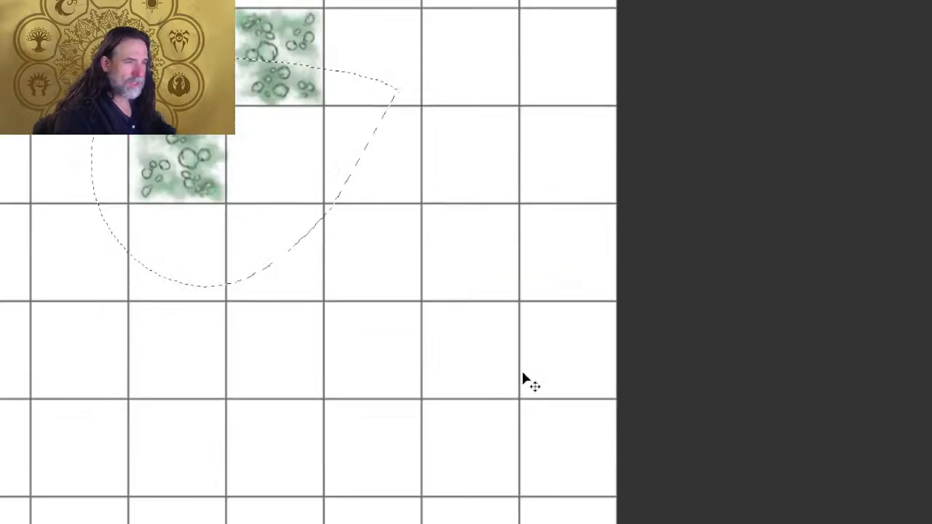
- Copy the lassoed lower patch to a new layer and move the copy into the empty grid square on its right
{"action": "key", "text": "ctrl"}
{"action": "key", "text": "ctrl+v"}
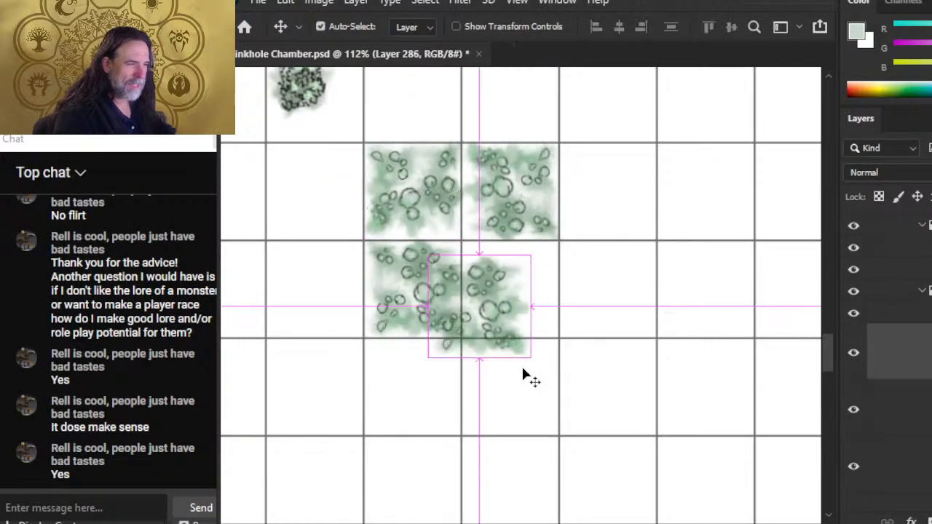
{"action": "left_click_drag", "start_coordinate": [527, 376], "coordinate": [554, 343]}
- Rotate the newest patch copy in the lower-right grid square 90° counterclockwise with Free Transform
{"action": "key", "text": "l"}
{"action": "right_click", "coordinate": [528, 324]}
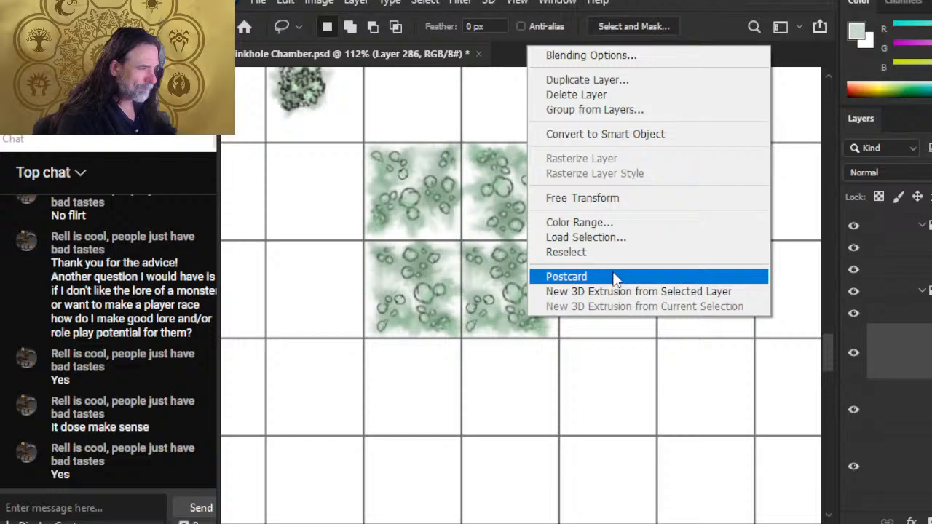
{"action": "left_click", "coordinate": [616, 200]}
{"action": "left_click_drag", "start_coordinate": [670, 269], "coordinate": [488, 118]}
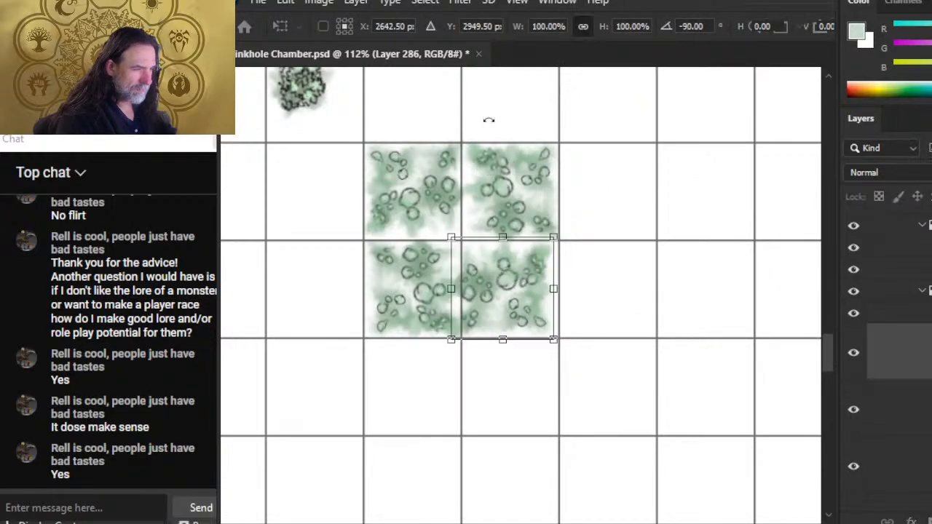
{"action": "key", "text": "Return"}
- Nudge the rotated lower-right patch copy right and down until it fits its grid square
{"action": "key", "text": "Right"}
{"action": "key", "text": "Right"}
{"action": "key", "text": "Right"}
{"action": "key", "text": "Right"}
{"action": "key", "text": "Right"}
{"action": "key", "text": "Right"}
{"action": "key", "text": "Right"}
{"action": "key", "text": "Right"}
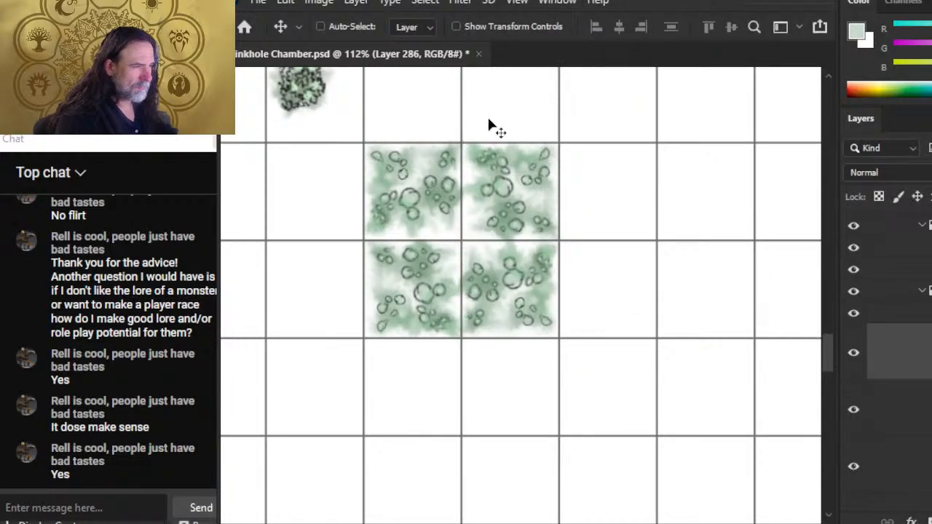
{"action": "key", "text": "Down"}
{"action": "key", "text": "Down"}
{"action": "key", "text": "Down"}
{"action": "key", "text": "Down"}
{"action": "key", "text": "Down"}
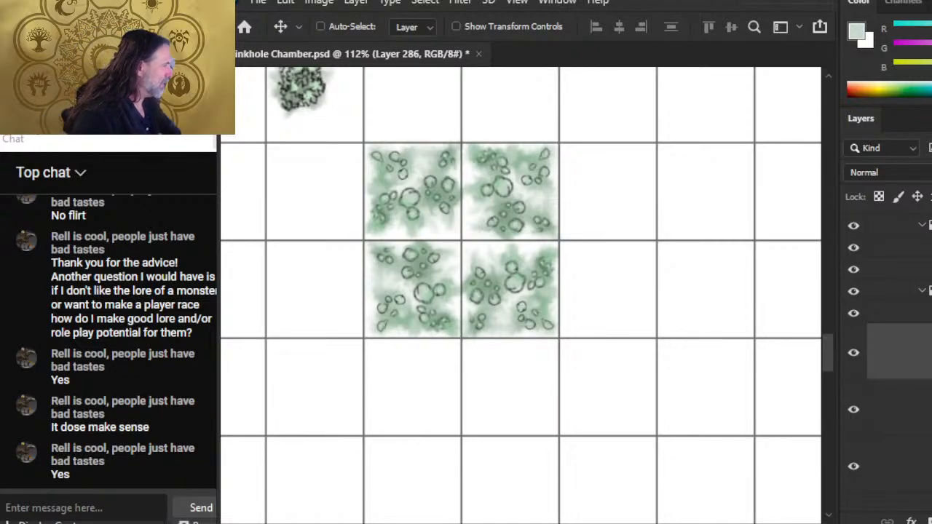
- Hide the "grid 75" group and examine how the four tiled patches look together without grid lines
{"action": "scroll", "coordinate": [888, 327], "scroll_direction": "up", "scroll_amount": 2}
{"action": "left_click", "coordinate": [853, 214]}
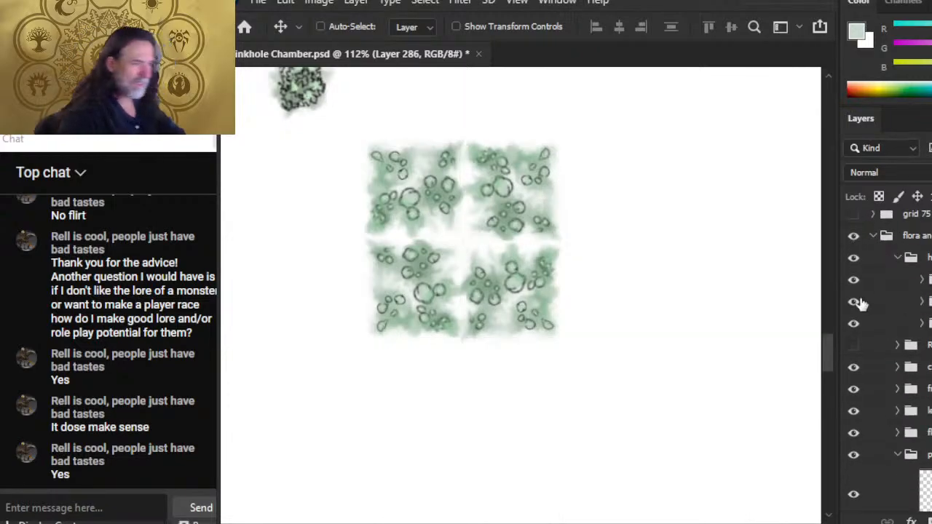
{"action": "key", "text": "z"}
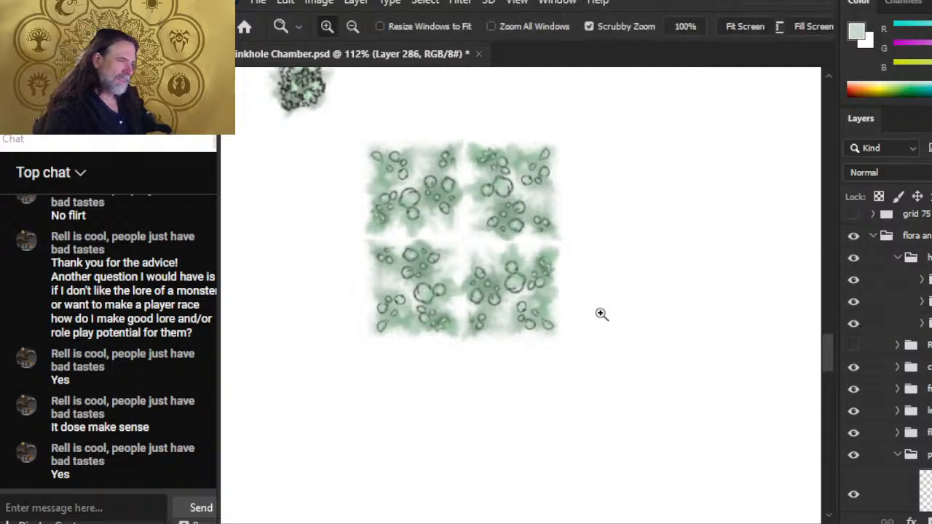
{"action": "scroll", "coordinate": [601, 316], "scroll_direction": "down", "scroll_amount": 3}
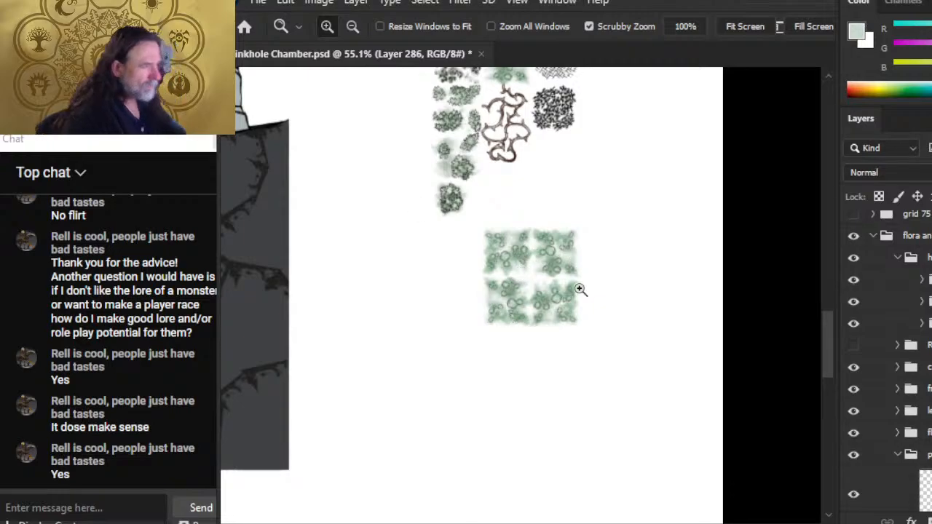
{"action": "scroll", "coordinate": [888, 364], "scroll_direction": "down", "scroll_amount": 10}
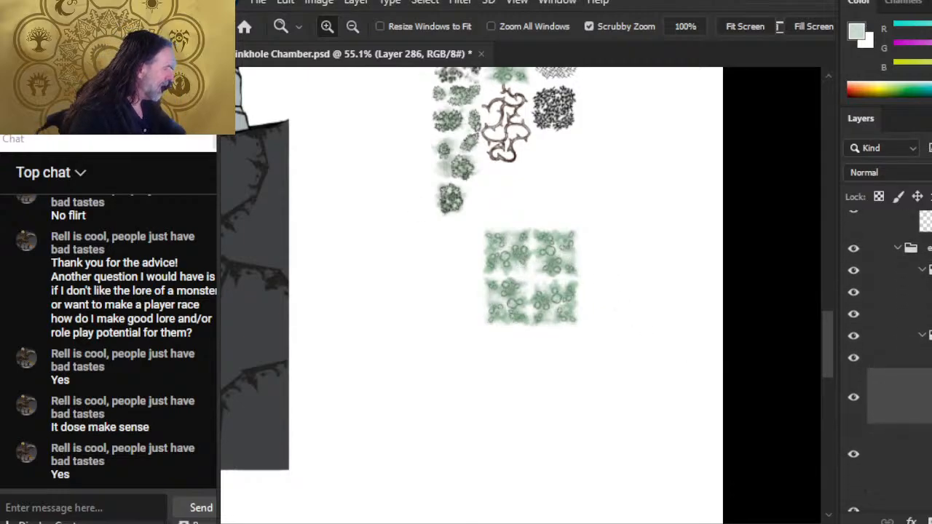
- On Layer 98 copy, lasso the lower cluster of circle outlines in the original green patch among the flora samples
{"action": "left_click", "coordinate": [928, 358]}
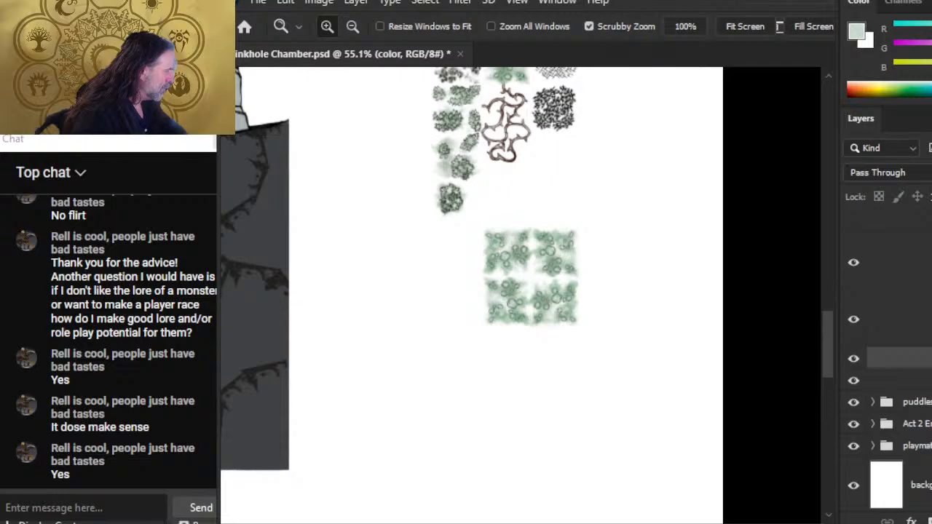
{"action": "left_click", "coordinate": [928, 359]}
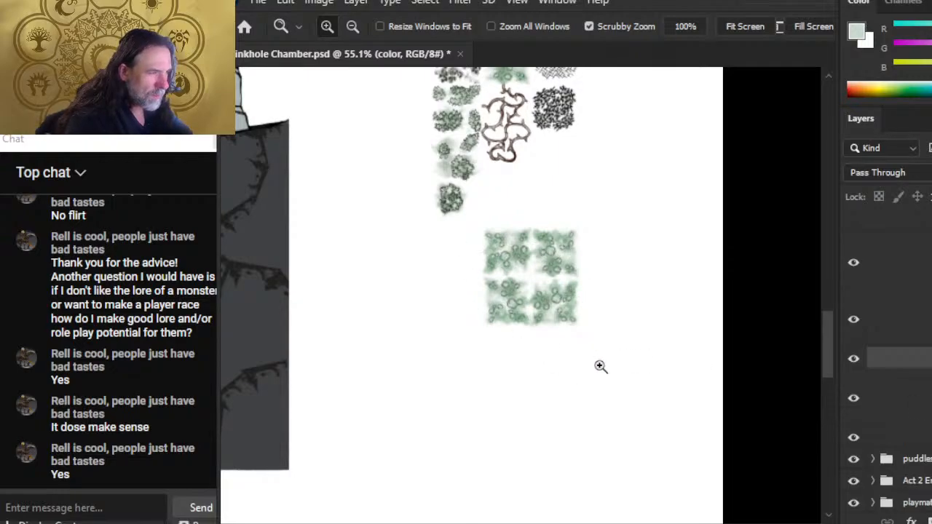
{"action": "mouse_move", "coordinate": [552, 314]}
{"action": "left_mouse_down"}
{"action": "mouse_move", "coordinate": [575, 320]}
{"action": "mouse_move", "coordinate": [551, 255]}
{"action": "mouse_move", "coordinate": [566, 315]}
{"action": "left_mouse_up"}
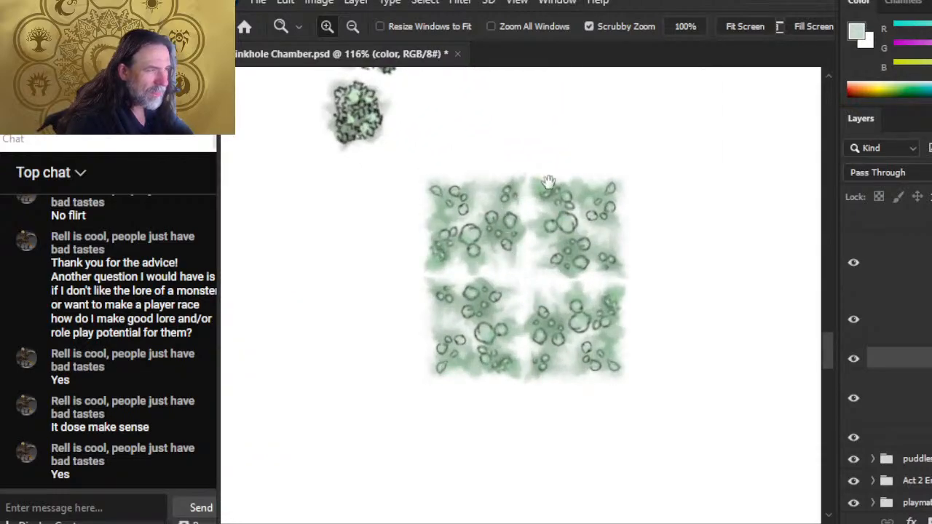
{"action": "left_click_drag", "start_coordinate": [547, 183], "coordinate": [584, 514]}
{"action": "left_click_drag", "start_coordinate": [572, 260], "coordinate": [570, 187]}
{"action": "left_click_drag", "start_coordinate": [630, 497], "coordinate": [630, 461]}
{"action": "left_click_drag", "start_coordinate": [529, 244], "coordinate": [581, 245]}
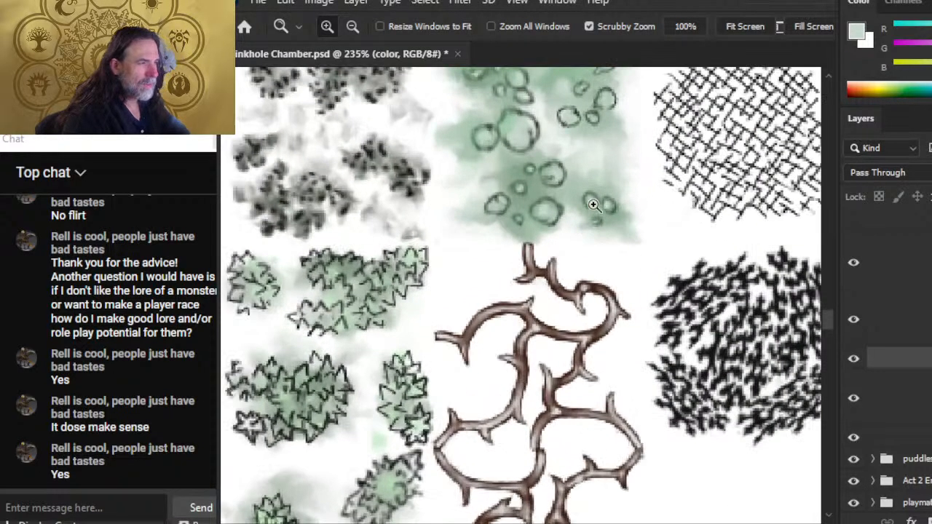
{"action": "left_click", "coordinate": [931, 438]}
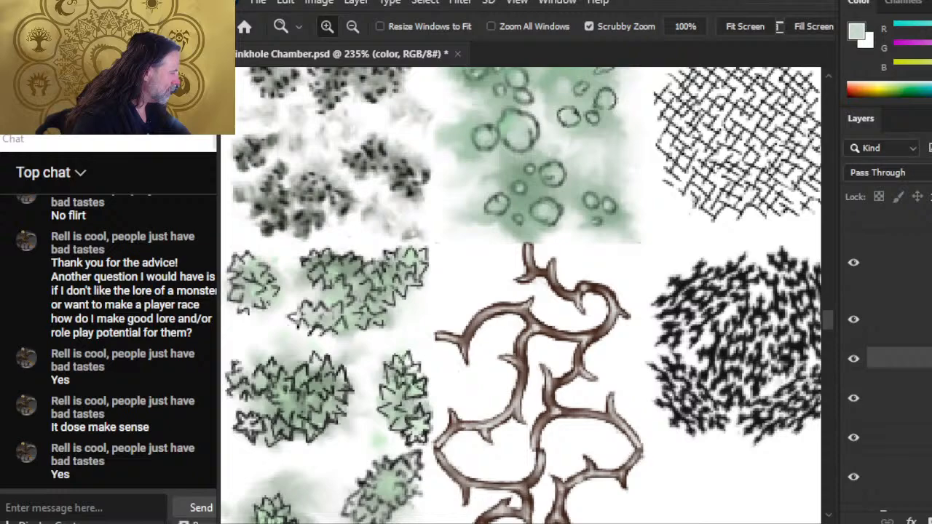
{"action": "left_click", "coordinate": [926, 481]}
{"action": "key", "text": "l"}
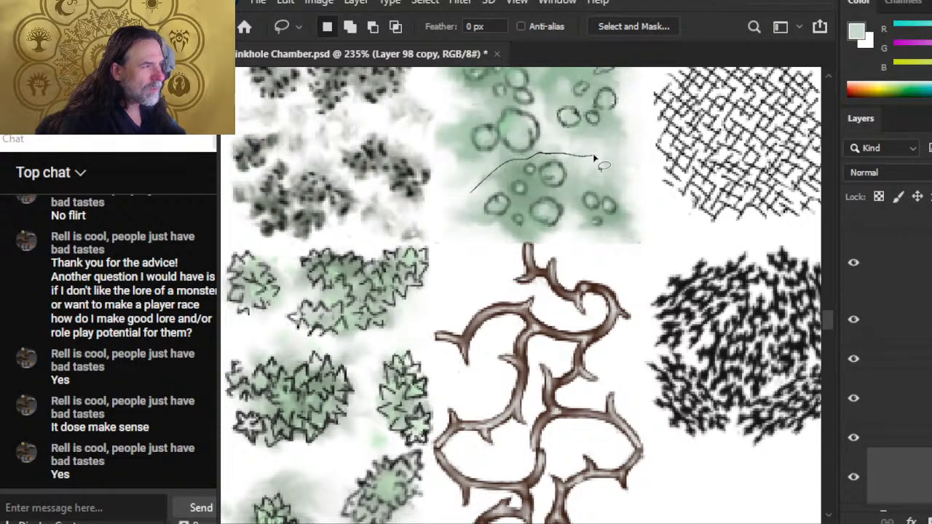
{"action": "left_click_drag", "start_coordinate": [593, 156], "coordinate": [589, 157]}
- With the grid shown again, move the selected circle cluster into the lower-left corner of the original patch's square and deselect it
{"action": "key", "text": "v"}
{"action": "left_click_drag", "start_coordinate": [547, 203], "coordinate": [515, 208]}
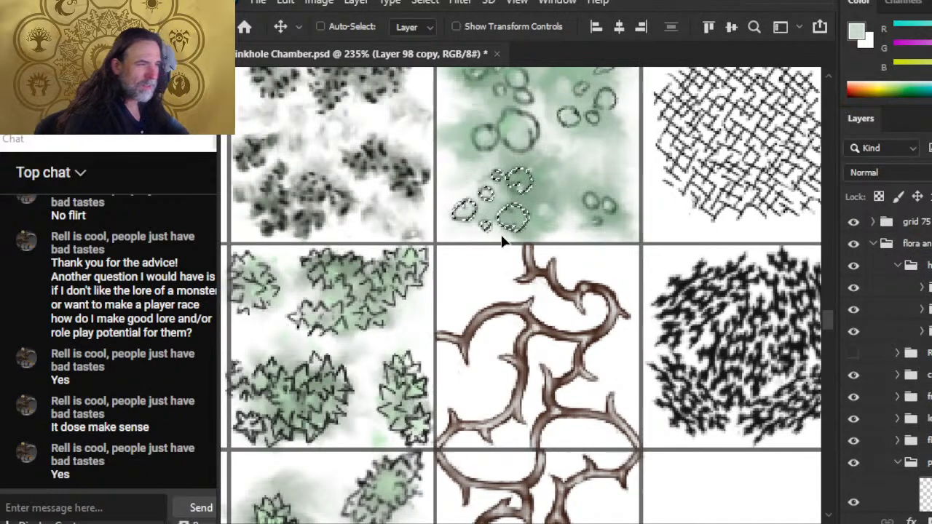
{"action": "mouse_move", "coordinate": [534, 210]}
{"action": "left_mouse_down"}
{"action": "mouse_move", "coordinate": [526, 208]}
{"action": "mouse_move", "coordinate": [534, 205]}
{"action": "left_mouse_up"}
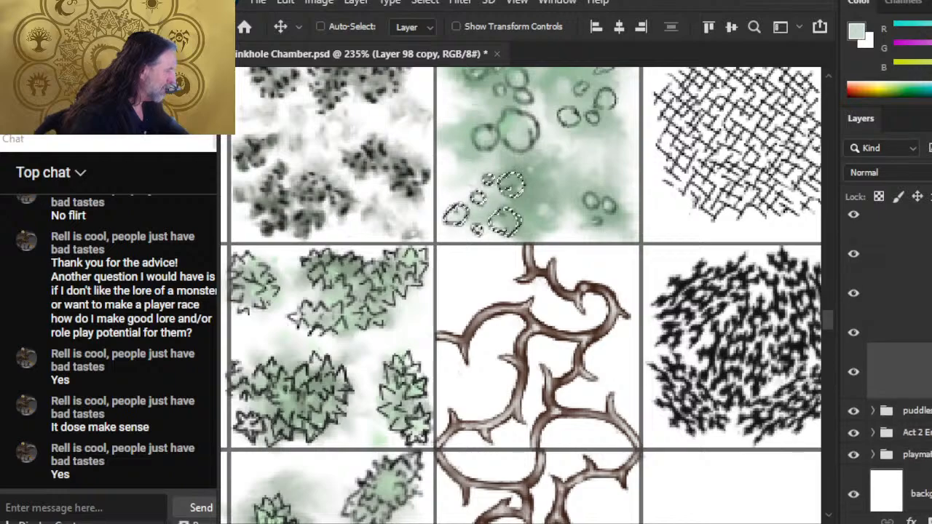
{"action": "key", "text": "ctrl+d"}
- On Layer 282, lasso the green shading around the lower-left circle cluster, copy it to a new layer and shift the copy left
{"action": "key", "text": "ctrl+e"}
{"action": "key", "text": "l"}
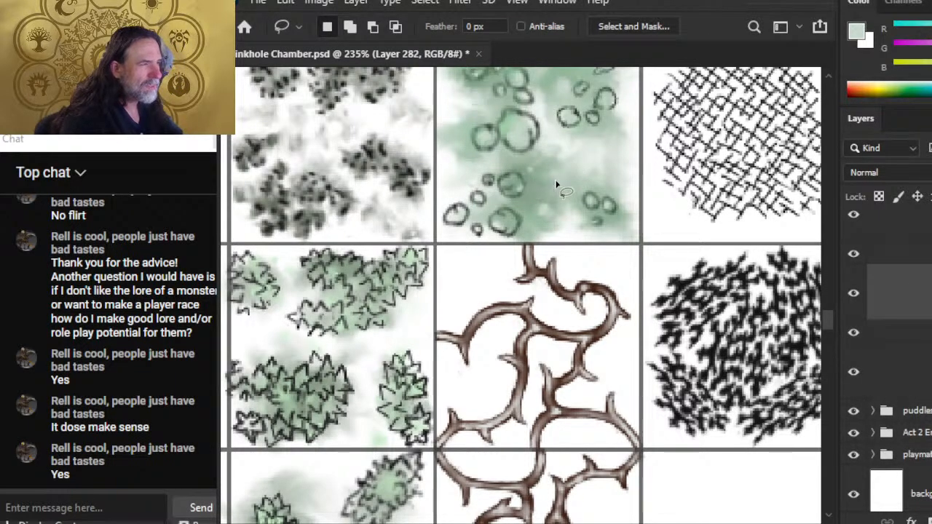
{"action": "mouse_move", "coordinate": [559, 181]}
{"action": "left_mouse_down"}
{"action": "mouse_move", "coordinate": [511, 158]}
{"action": "mouse_move", "coordinate": [473, 173]}
{"action": "left_mouse_up"}
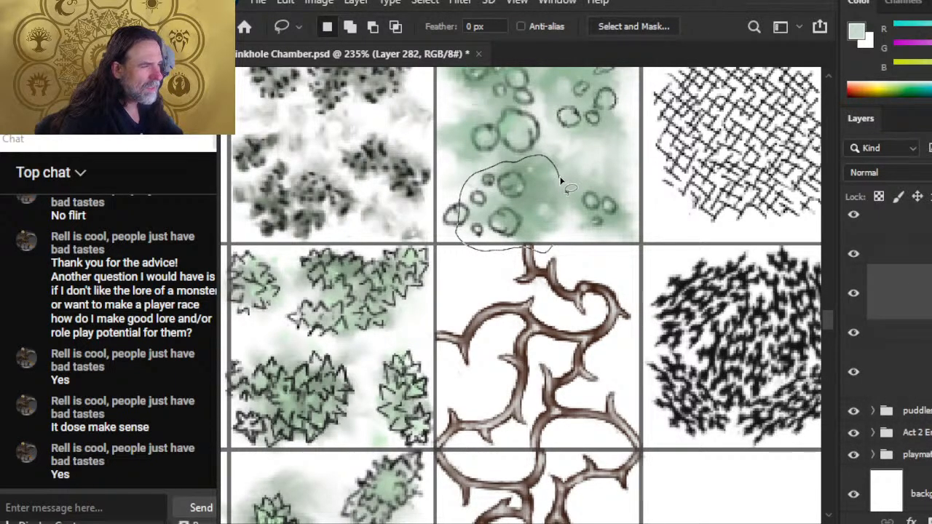
{"action": "left_click_drag", "start_coordinate": [561, 177], "coordinate": [524, 212]}
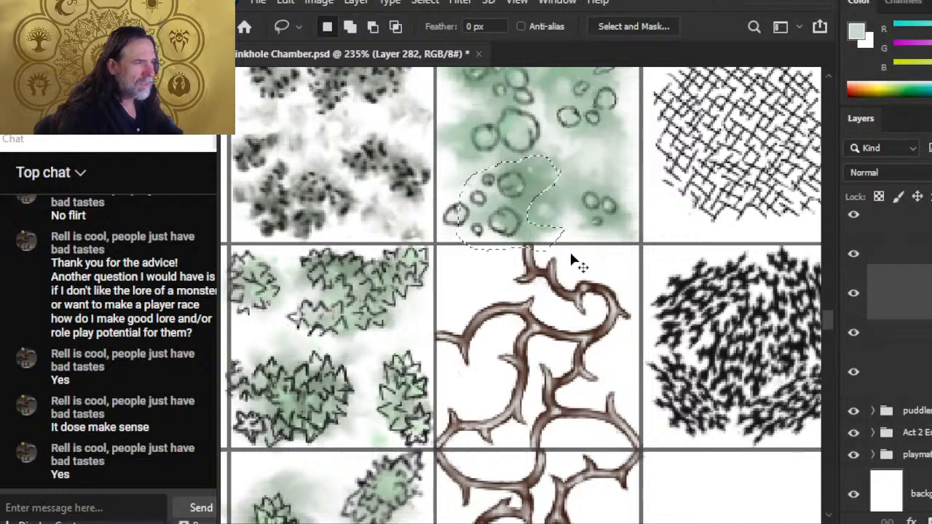
{"action": "key", "text": "ctrl+j"}
{"action": "key", "text": "v"}
{"action": "left_click_drag", "start_coordinate": [608, 258], "coordinate": [591, 252]}
- Smudge the copied shading around the lower-left circles at 50% strength and merge it into Layer 282
{"action": "key", "text": "r"}
{"action": "mouse_move", "coordinate": [504, 187]}
{"action": "left_mouse_down"}
{"action": "mouse_move", "coordinate": [500, 176]}
{"action": "mouse_move", "coordinate": [524, 176]}
{"action": "mouse_move", "coordinate": [506, 191]}
{"action": "mouse_move", "coordinate": [481, 162]}
{"action": "mouse_move", "coordinate": [437, 195]}
{"action": "mouse_move", "coordinate": [465, 181]}
{"action": "mouse_move", "coordinate": [472, 231]}
{"action": "left_mouse_up"}
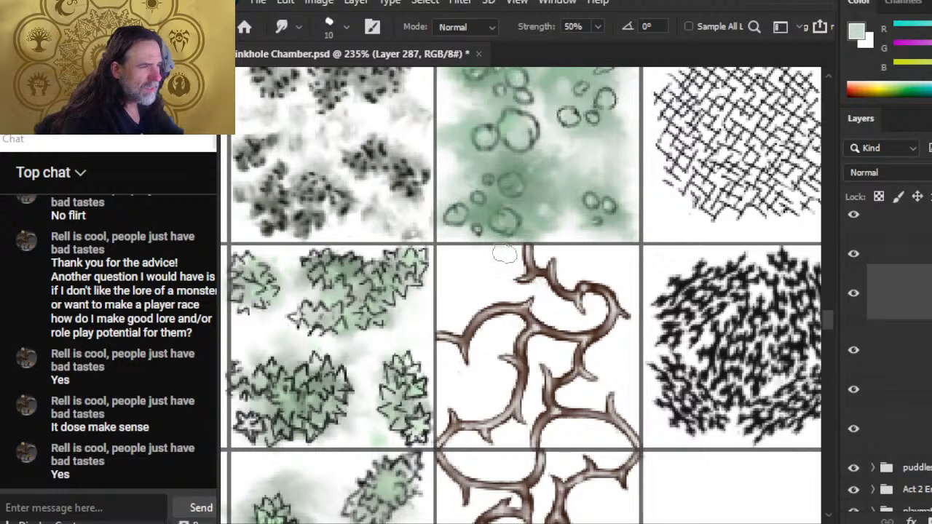
{"action": "left_click_drag", "start_coordinate": [532, 180], "coordinate": [527, 177]}
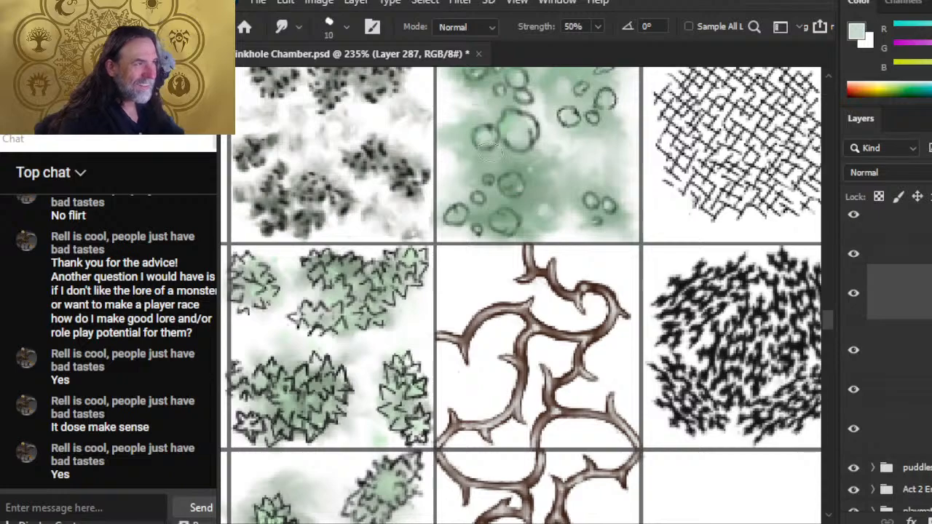
{"action": "right_click", "coordinate": [912, 304]}
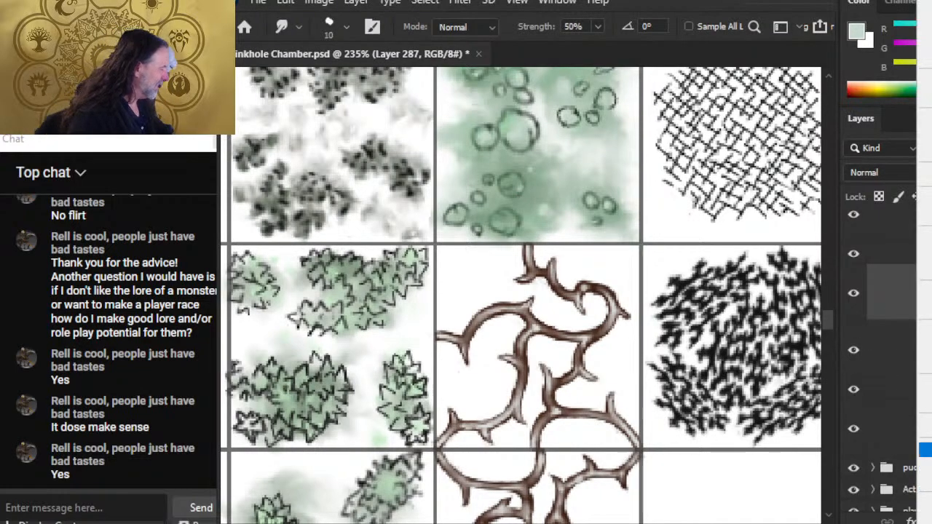
{"action": "left_click", "coordinate": [920, 450]}
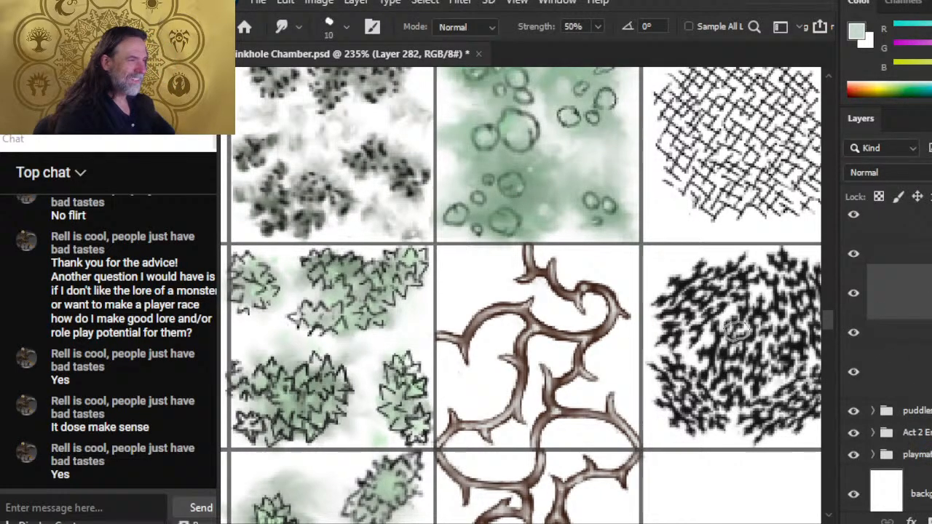
- Collapse the line and color groups, and delete the old patch copies from the test group
{"action": "left_click", "coordinate": [928, 335]}
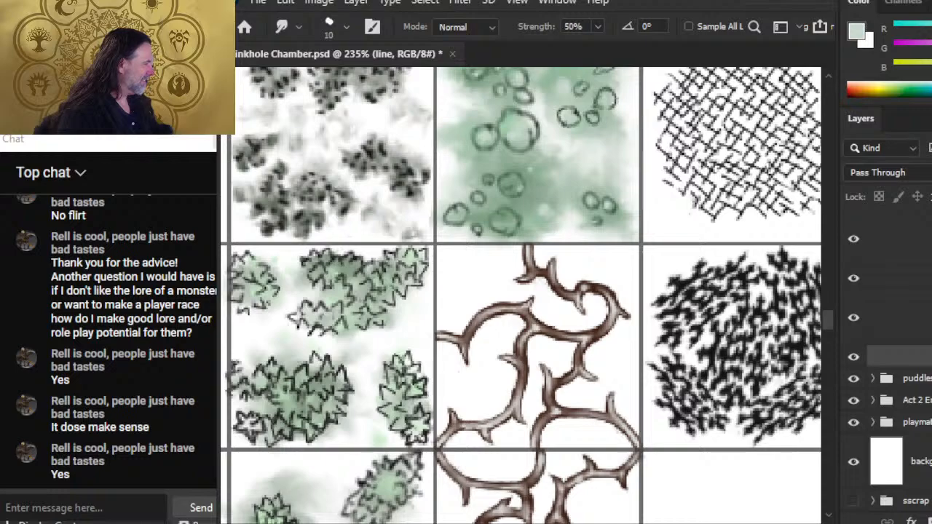
{"action": "left_click", "coordinate": [923, 277]}
{"action": "left_click_drag", "start_coordinate": [923, 277], "coordinate": [923, 343]}
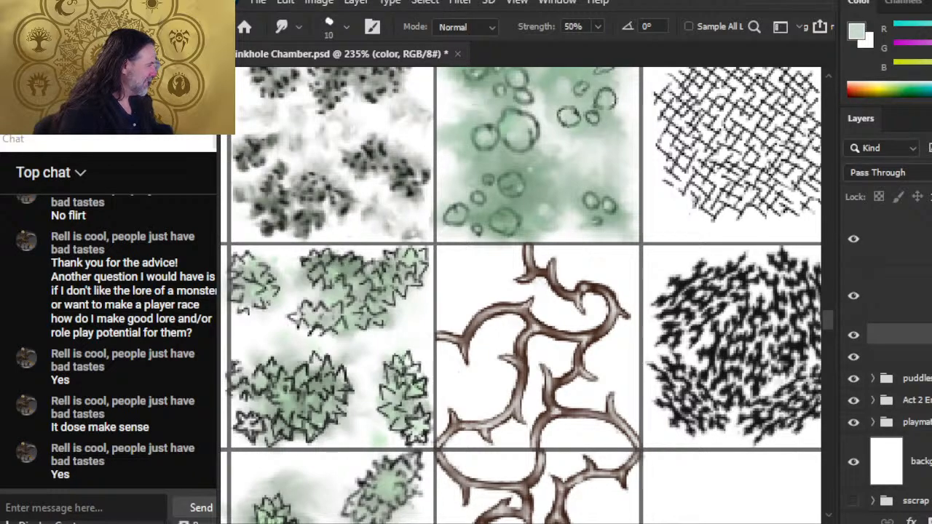
{"action": "scroll", "coordinate": [909, 335], "scroll_direction": "up", "scroll_amount": 3}
{"action": "left_click", "coordinate": [918, 315]}
{"action": "key", "text": "ctrl+j"}
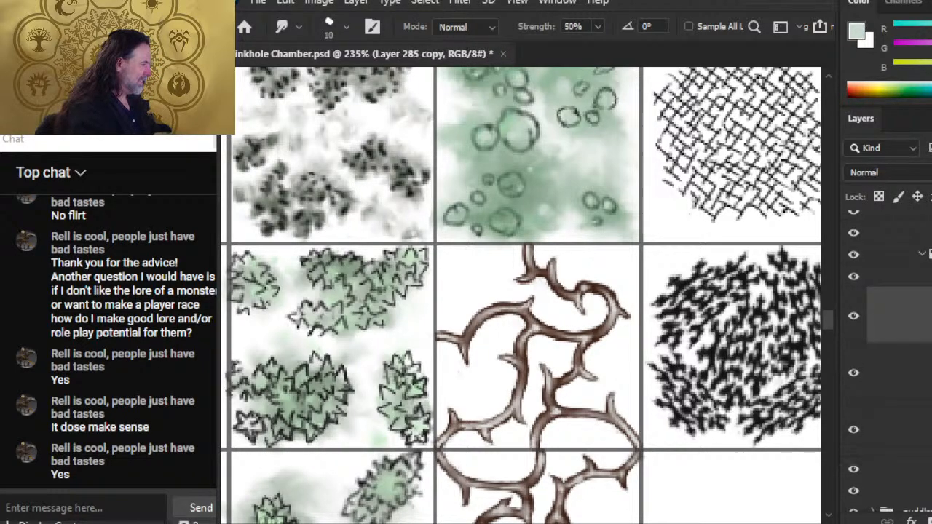
{"action": "key", "text": "Delete"}
{"action": "key", "text": "Delete"}
{"action": "key", "text": "Delete"}
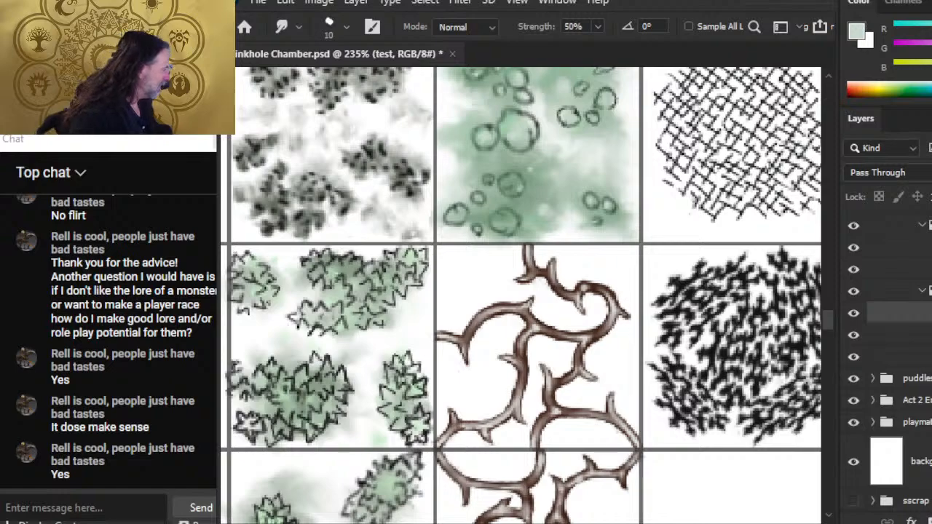
- Duplicate the line and color groups of the revised patch together and merge the copies into a single layer
{"action": "left_click", "coordinate": [918, 335]}
{"action": "left_click", "coordinate": [918, 357], "text": "shift"}
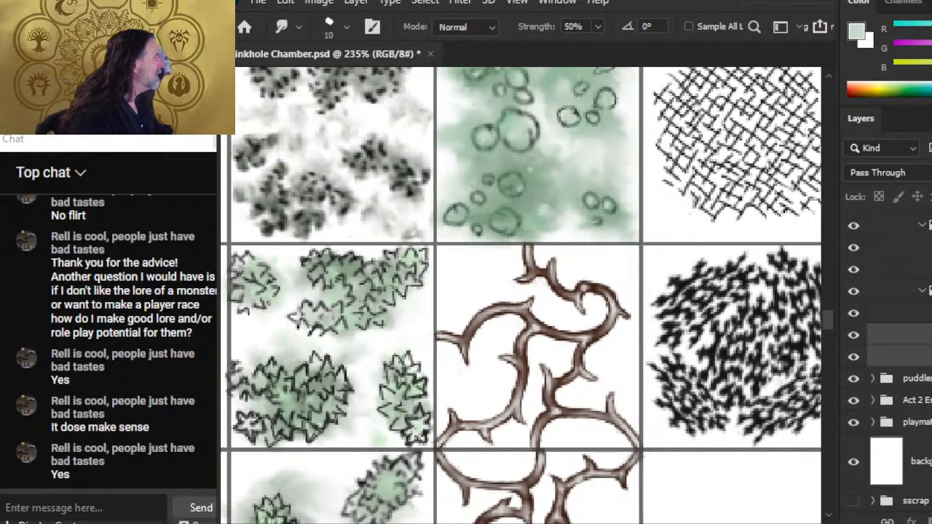
{"action": "key", "text": "ctrl+alt+j"}
{"action": "key", "text": "Return"}
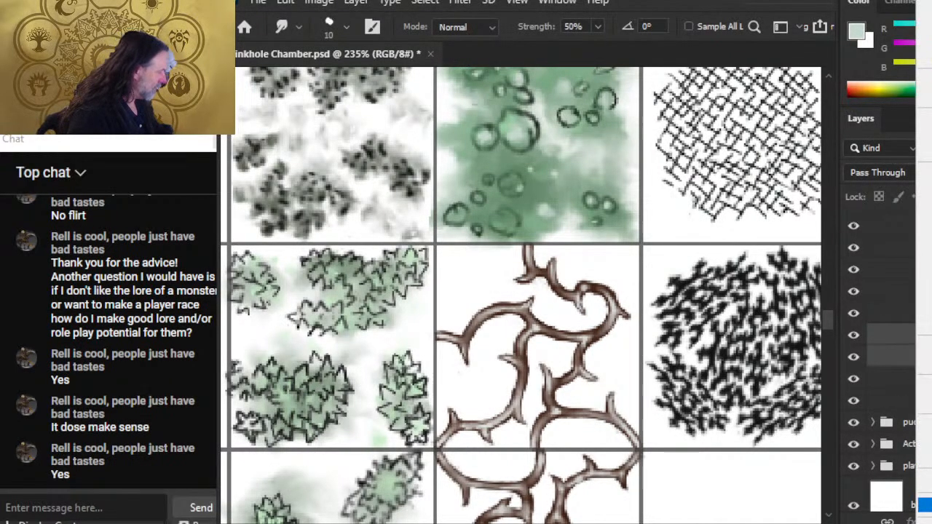
{"action": "key", "text": "ctrl+e"}
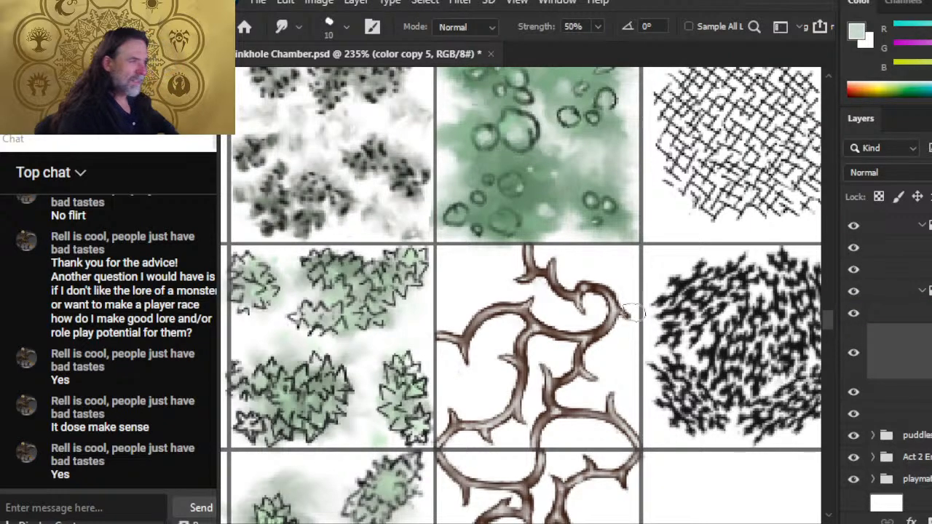
- Move the merged patch into an empty grid square below the flora samples and nudge it down to fit the square
{"action": "key", "text": "ctrl+space"}
{"action": "left_click_drag", "start_coordinate": [624, 359], "coordinate": [575, 359]}
{"action": "key", "text": "v"}
{"action": "mouse_move", "coordinate": [660, 356]}
{"action": "left_mouse_down"}
{"action": "mouse_move", "coordinate": [624, 177]}
{"action": "mouse_move", "coordinate": [628, 457]}
{"action": "mouse_move", "coordinate": [624, 441]}
{"action": "left_mouse_up"}
{"action": "key", "text": "ctrl+space"}
{"action": "left_click_drag", "start_coordinate": [577, 395], "coordinate": [661, 406]}
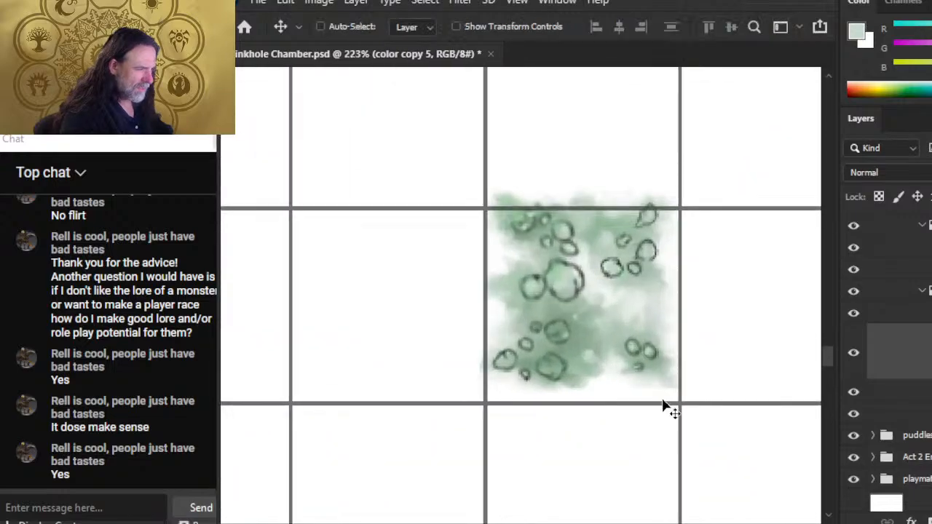
{"action": "left_click_drag", "start_coordinate": [687, 315], "coordinate": [686, 339]}
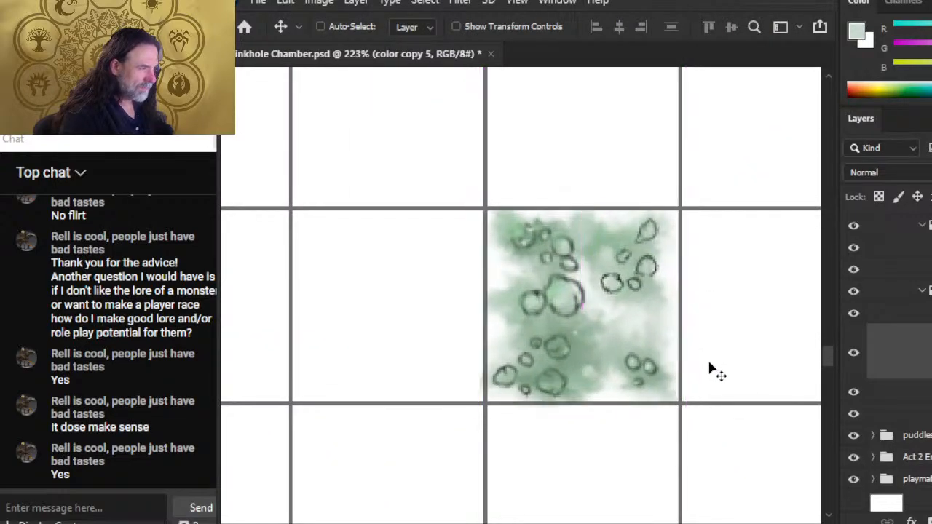
{"action": "key", "text": "ctrl+space"}
{"action": "left_click_drag", "start_coordinate": [709, 401], "coordinate": [673, 401]}
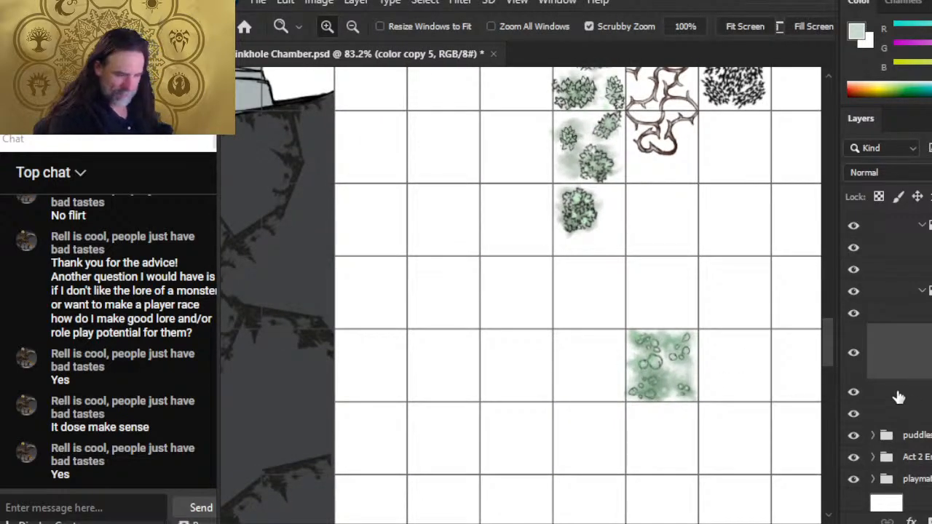
- Place a copy of the merged patch in the grid square to its left and rotate it -90 degrees
{"action": "key", "text": "l"}
{"action": "mouse_move", "coordinate": [774, 333]}
{"action": "left_mouse_down"}
{"action": "mouse_move", "coordinate": [732, 482]}
{"action": "mouse_move", "coordinate": [732, 408]}
{"action": "mouse_move", "coordinate": [676, 408]}
{"action": "mouse_move", "coordinate": [679, 417]}
{"action": "left_mouse_up"}
{"action": "key", "text": "ctrl+j"}
{"action": "key", "text": "v"}
{"action": "right_click", "coordinate": [678, 420]}
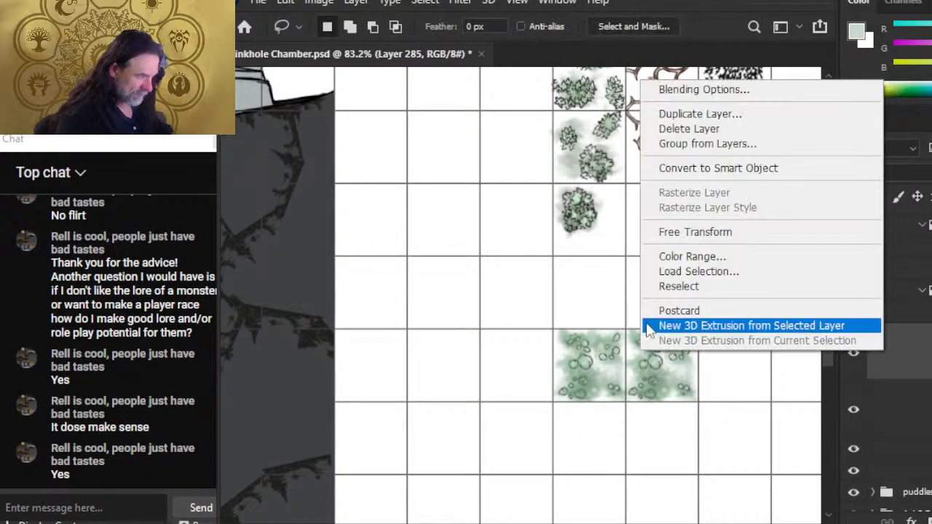
{"action": "left_click", "coordinate": [742, 236]}
{"action": "left_click_drag", "start_coordinate": [681, 264], "coordinate": [488, 279]}
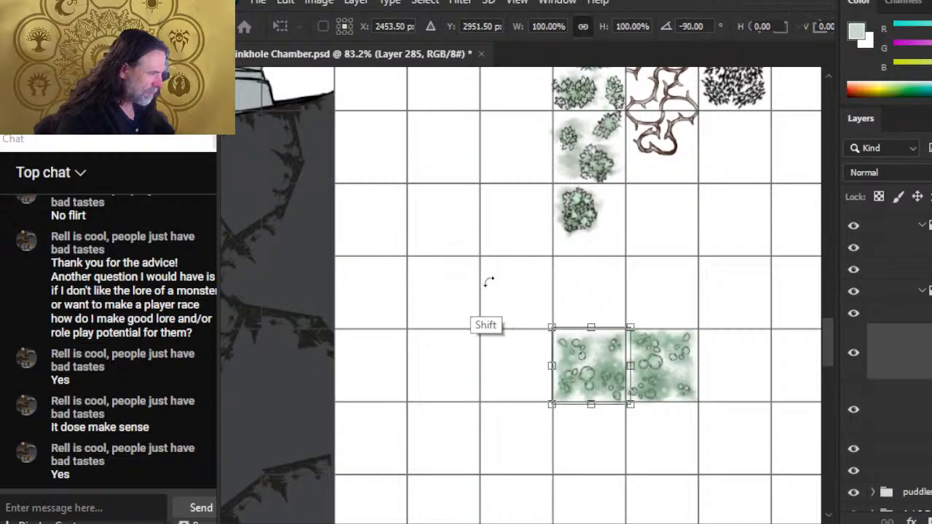
{"action": "key", "text": "Return"}
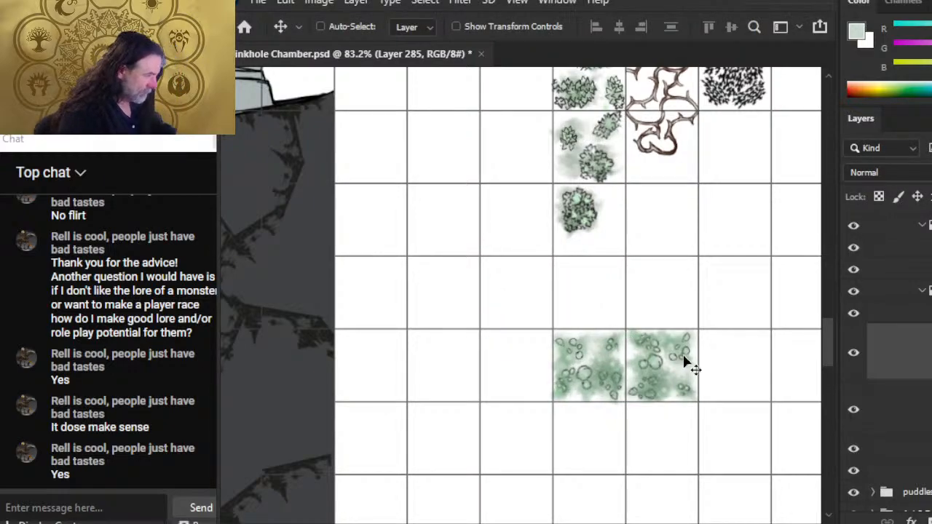
- Paste another patch copy into the grid square below the left one and rotate it 180 degrees
{"action": "left_click_drag", "start_coordinate": [652, 355], "coordinate": [636, 247]}
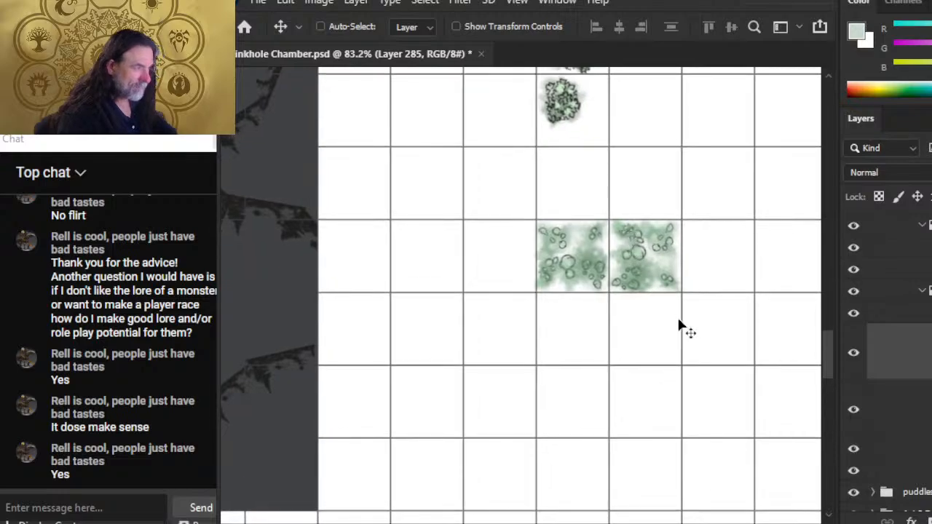
{"action": "key", "text": "ctrl+v"}
{"action": "mouse_move", "coordinate": [624, 289]}
{"action": "left_mouse_down"}
{"action": "mouse_move", "coordinate": [682, 319]}
{"action": "mouse_move", "coordinate": [665, 322]}
{"action": "left_mouse_up"}
{"action": "key", "text": "l"}
{"action": "right_click", "coordinate": [664, 316]}
{"action": "left_click", "coordinate": [703, 414]}
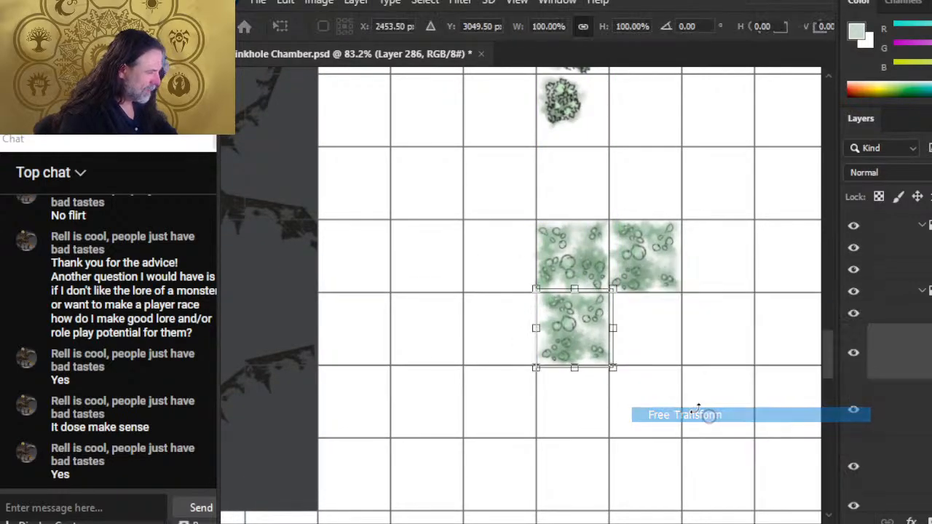
{"action": "left_click_drag", "start_coordinate": [531, 211], "coordinate": [530, 392]}
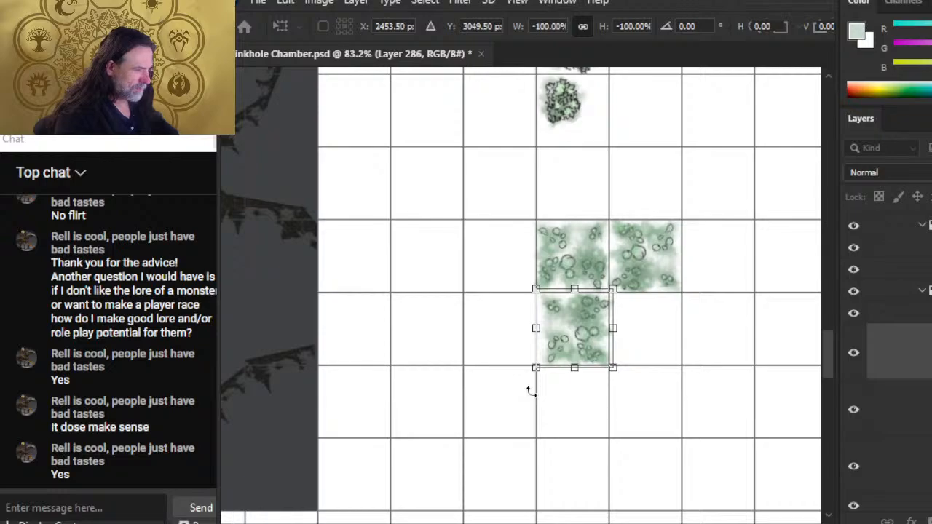
{"action": "key", "text": "Return"}
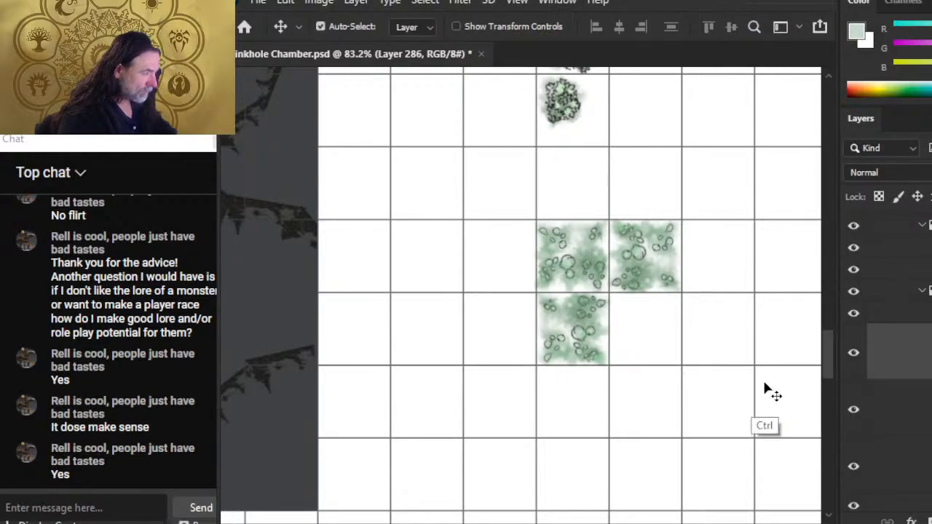
- Paste a fourth patch copy into the lower-right grid square of the block and rotate it 90 degrees
{"action": "key", "text": "ctrl+v"}
{"action": "key", "text": "ctrl+b"}
{"action": "key", "text": "Escape"}
{"action": "left_click_drag", "start_coordinate": [564, 386], "coordinate": [659, 378]}
{"action": "key", "text": "l"}
{"action": "right_click", "coordinate": [650, 305]}
{"action": "left_click", "coordinate": [706, 445]}
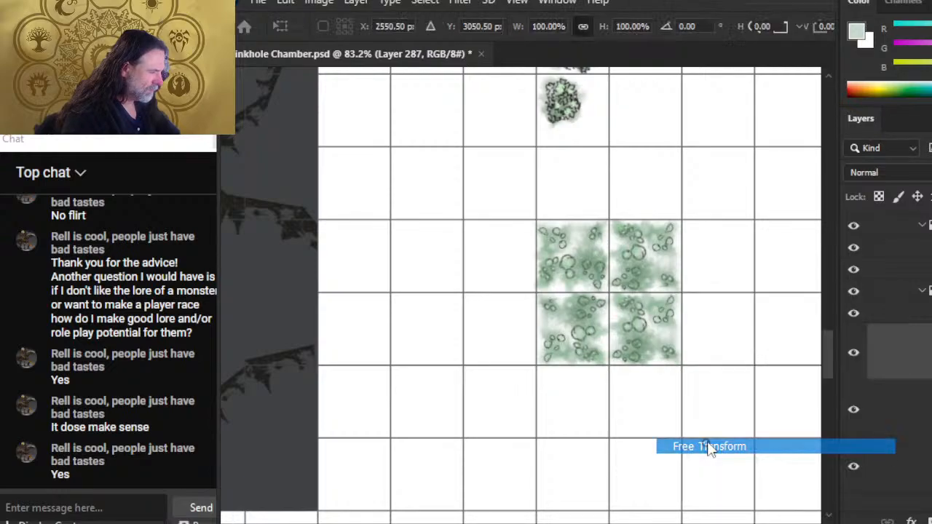
{"action": "left_click_drag", "start_coordinate": [710, 247], "coordinate": [756, 364]}
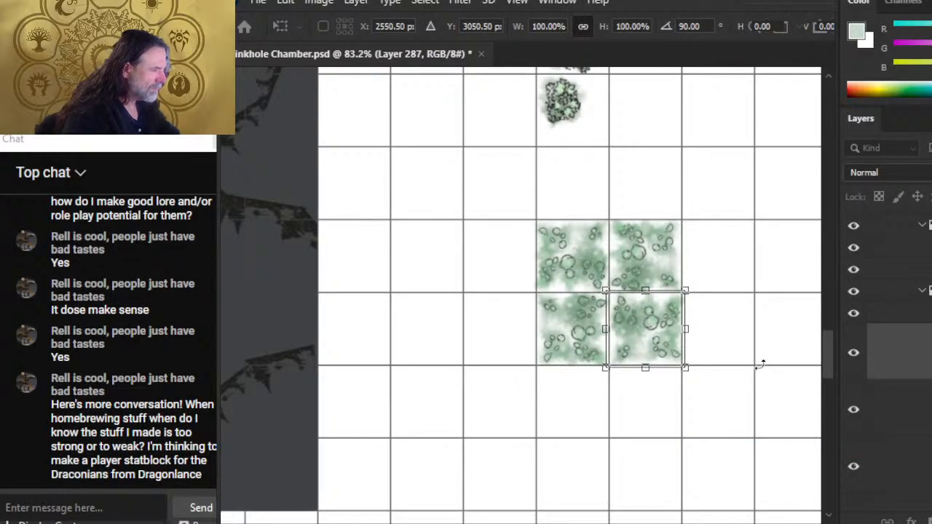
{"action": "key", "text": "Return"}
{"action": "key", "text": "v"}
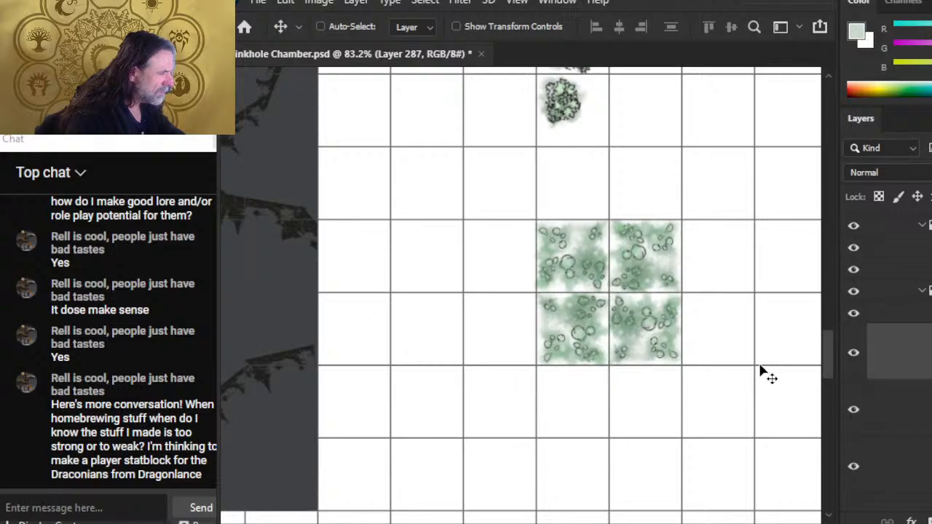
- Hide the "grid 75" group and examine the seams and overall look of the four tiled patches at several zoom levels
{"action": "key", "text": "z"}
{"action": "left_click_drag", "start_coordinate": [674, 288], "coordinate": [568, 374]}
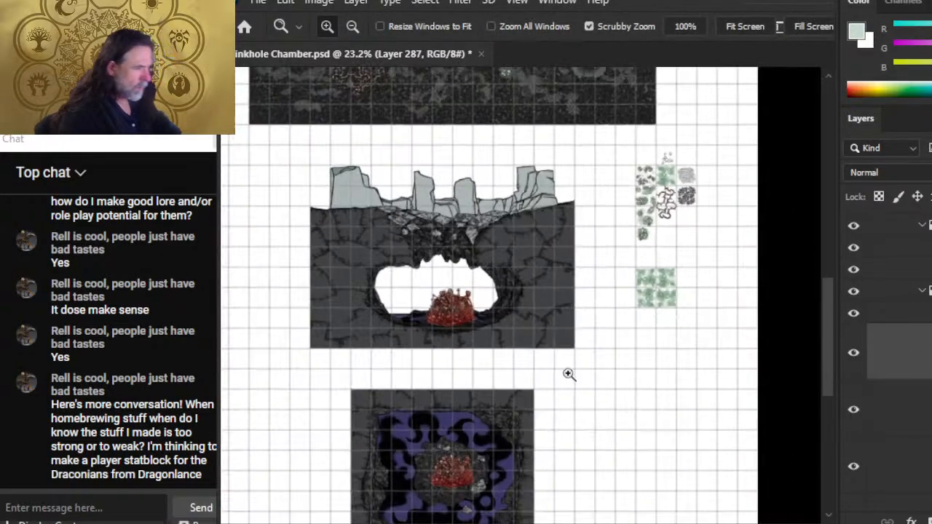
{"action": "left_click_drag", "start_coordinate": [695, 290], "coordinate": [743, 392]}
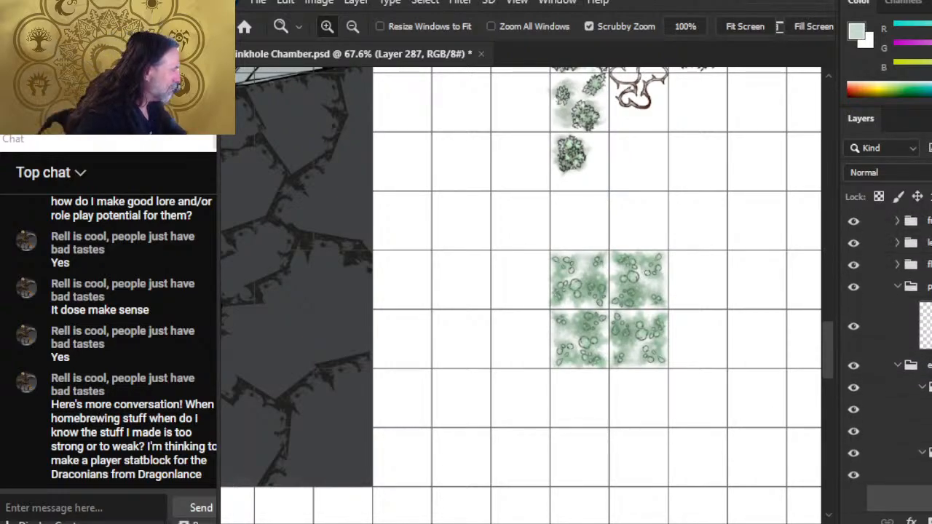
{"action": "left_click", "coordinate": [853, 221]}
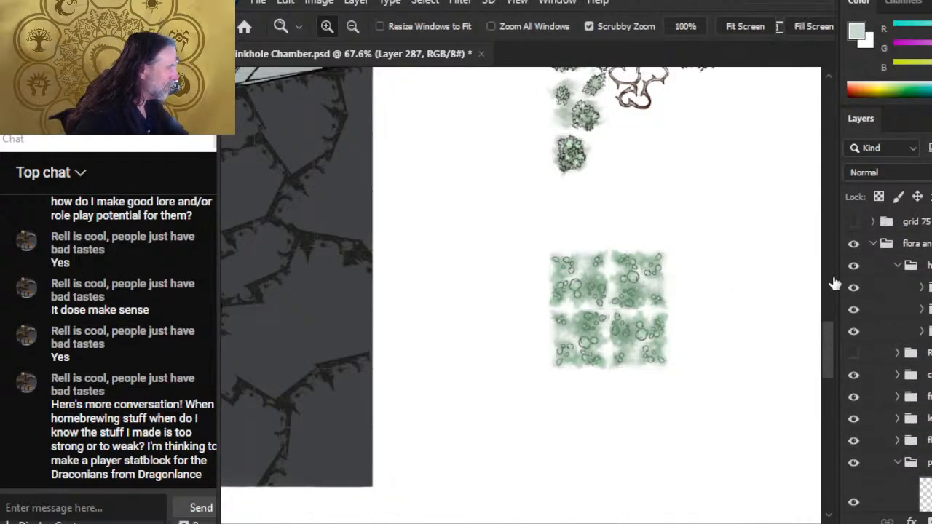
{"action": "left_click_drag", "start_coordinate": [583, 331], "coordinate": [666, 344]}
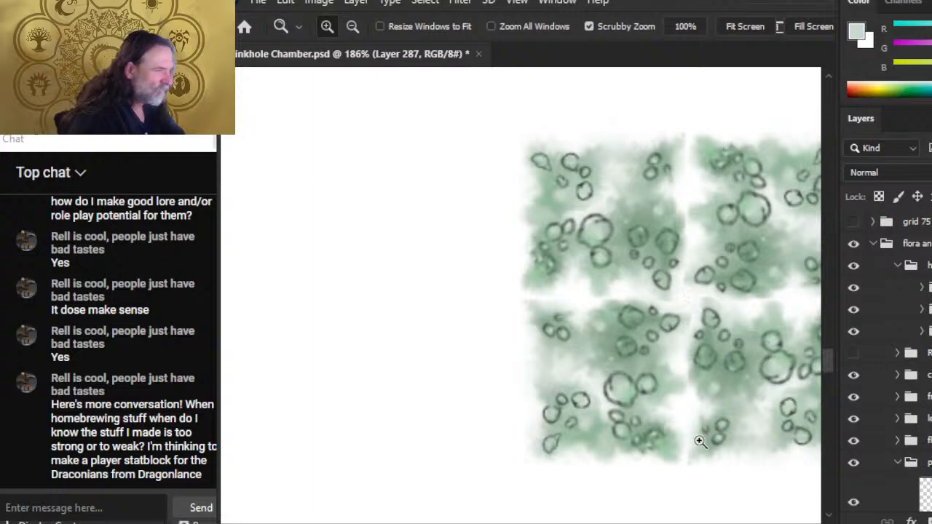
{"action": "left_click_drag", "start_coordinate": [738, 372], "coordinate": [671, 387]}
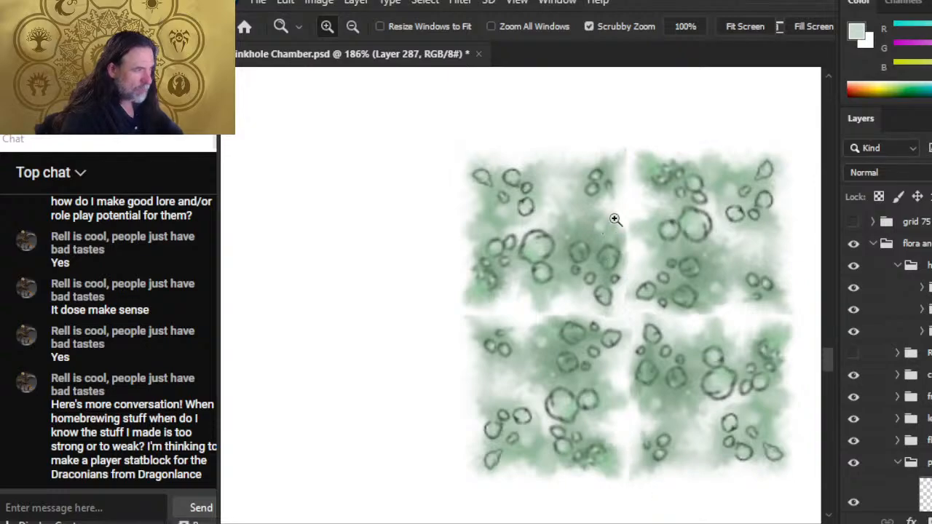
{"action": "left_click_drag", "start_coordinate": [634, 171], "coordinate": [567, 289]}
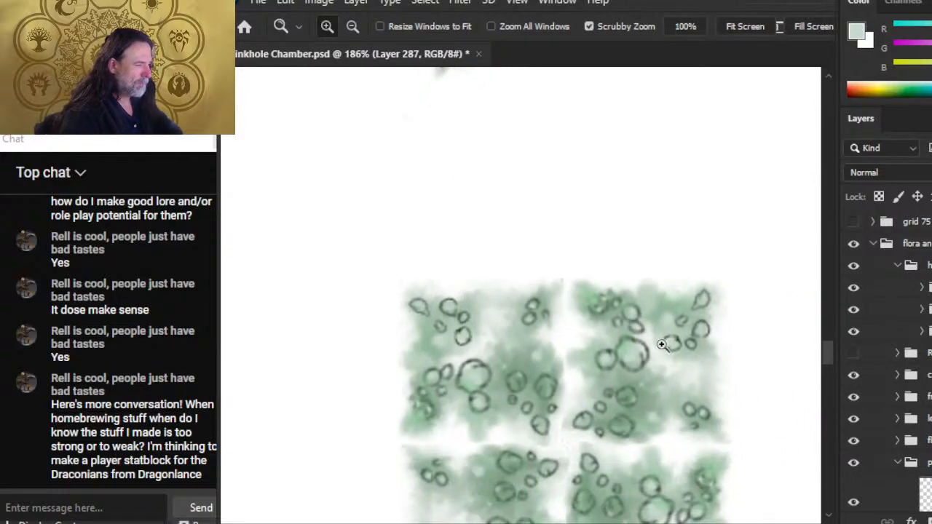
{"action": "left_click_drag", "start_coordinate": [670, 344], "coordinate": [607, 304]}
{"action": "left_click_drag", "start_coordinate": [669, 222], "coordinate": [597, 214]}
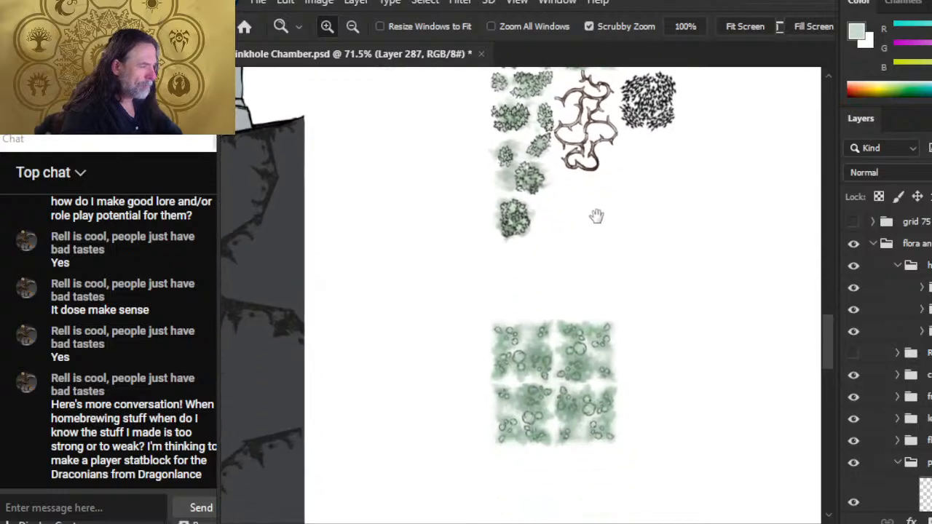
{"action": "left_click_drag", "start_coordinate": [583, 397], "coordinate": [633, 375]}
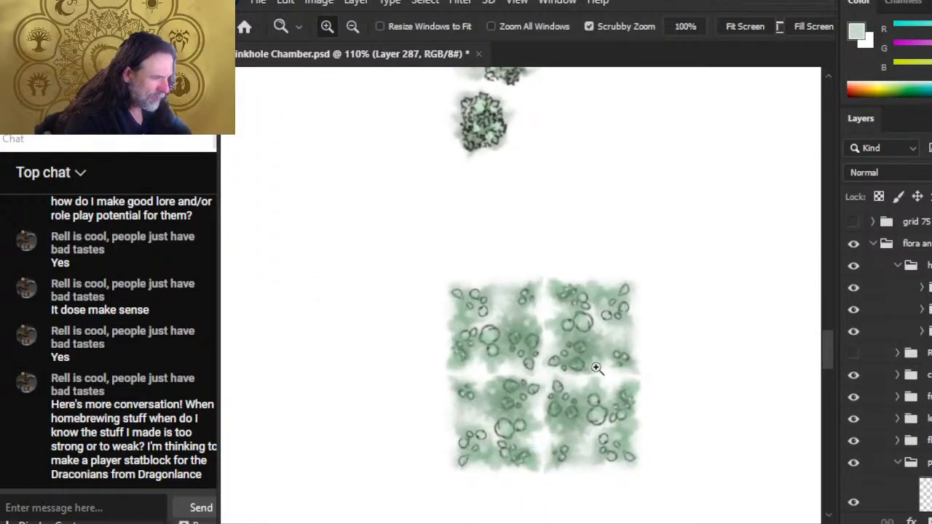
- Smudge the original circle patch's green shading around its lower circles, reducing the Smudge brush size
{"action": "left_click_drag", "start_coordinate": [615, 255], "coordinate": [605, 478]}
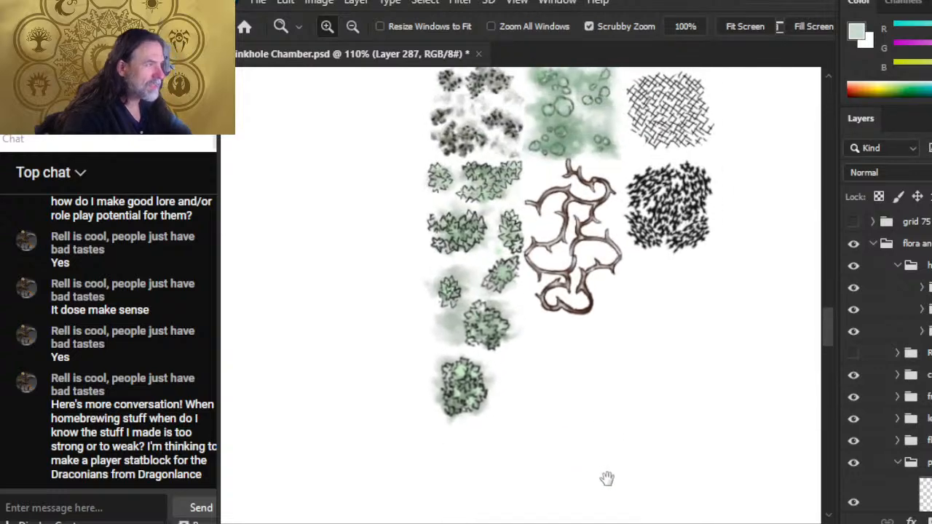
{"action": "scroll", "coordinate": [888, 364], "scroll_direction": "down", "scroll_amount": 5}
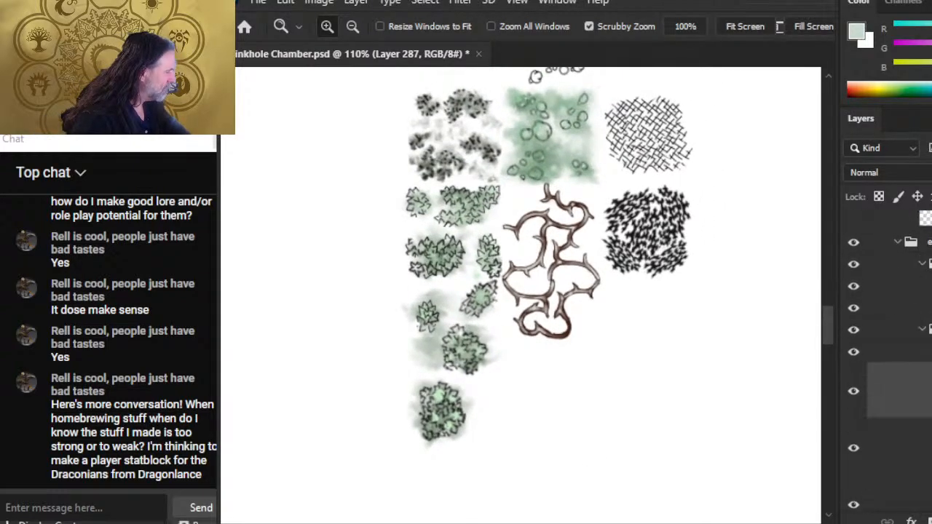
{"action": "scroll", "coordinate": [903, 364], "scroll_direction": "down", "scroll_amount": 1}
{"action": "left_click", "coordinate": [909, 376]}
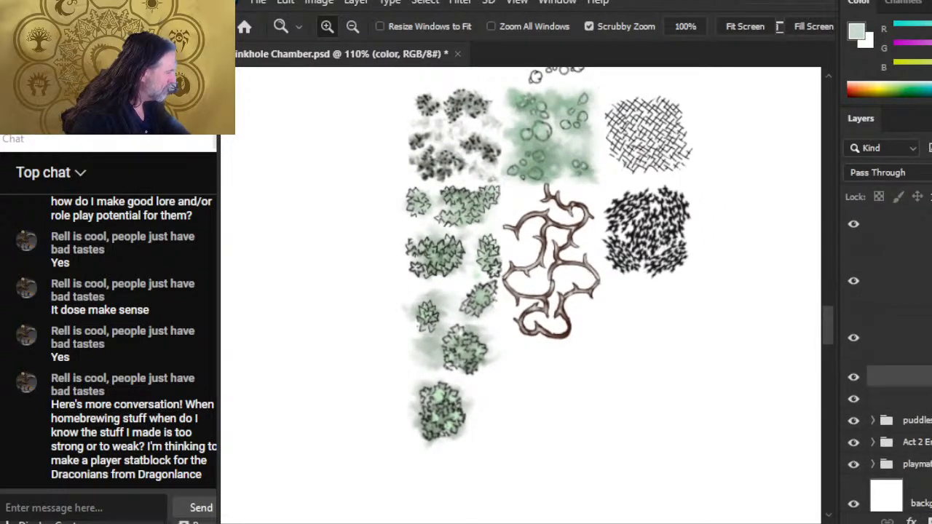
{"action": "left_click", "coordinate": [898, 412]}
{"action": "left_click_drag", "start_coordinate": [528, 382], "coordinate": [510, 387]}
{"action": "left_click_drag", "start_coordinate": [546, 213], "coordinate": [586, 209]}
{"action": "left_click_drag", "start_coordinate": [505, 187], "coordinate": [560, 306]}
{"action": "mouse_move", "coordinate": [533, 275]}
{"action": "left_mouse_down"}
{"action": "mouse_move", "coordinate": [522, 281]}
{"action": "mouse_move", "coordinate": [527, 269]}
{"action": "mouse_move", "coordinate": [532, 280]}
{"action": "left_mouse_up"}
{"action": "key", "text": "bracketleft"}
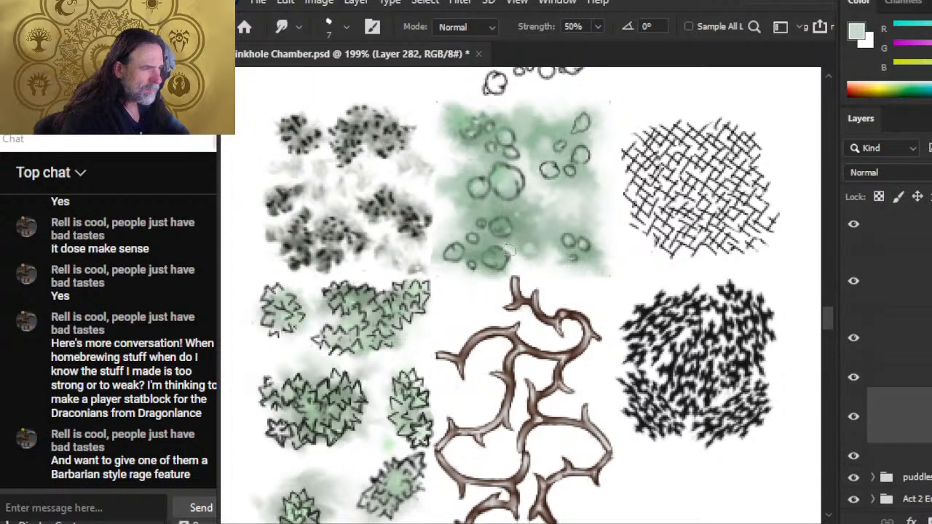
- Compare the tiled two-by-two test block with the circle arrangement in the original patch
{"action": "key", "text": "z"}
{"action": "left_click_drag", "start_coordinate": [624, 340], "coordinate": [545, 322]}
{"action": "left_click_drag", "start_coordinate": [639, 401], "coordinate": [626, 164]}
{"action": "left_click_drag", "start_coordinate": [636, 457], "coordinate": [635, 320]}
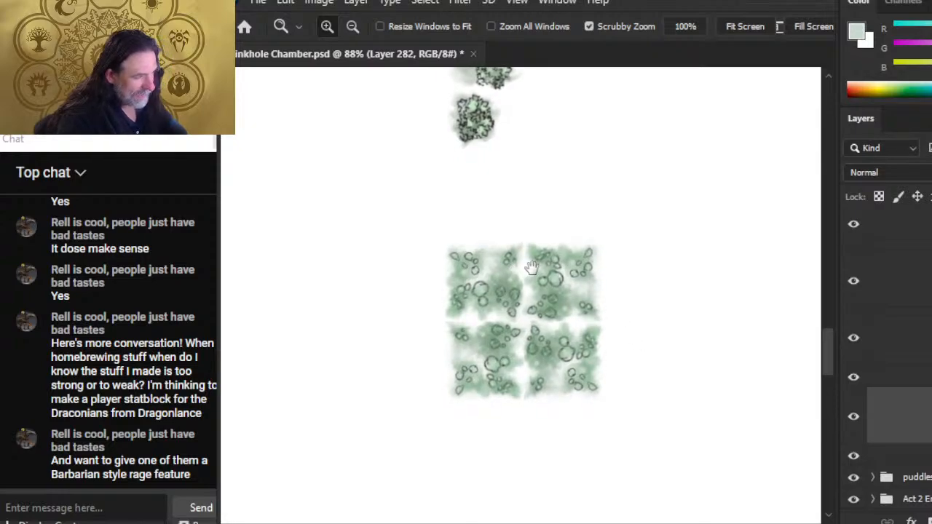
{"action": "left_click_drag", "start_coordinate": [594, 150], "coordinate": [565, 380]}
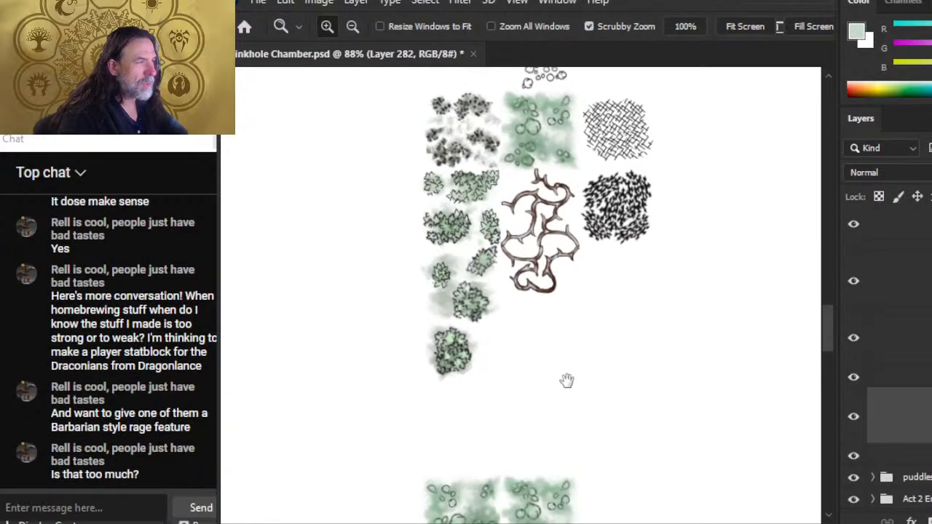
{"action": "left_click_drag", "start_coordinate": [541, 189], "coordinate": [635, 191]}
{"action": "left_click_drag", "start_coordinate": [542, 193], "coordinate": [613, 335]}
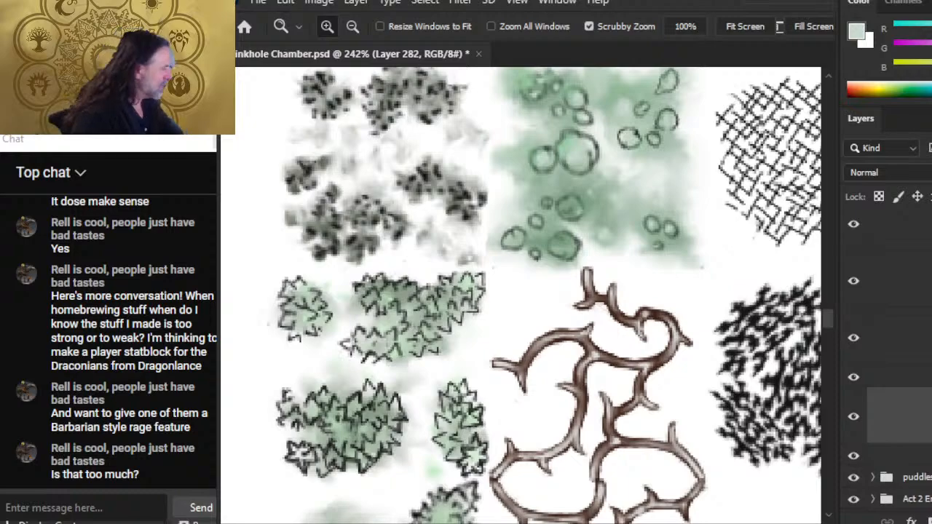
- Cut the lower-left circle cluster of the original patch's outlines onto its own layer and rotate it -15 degrees
{"action": "left_click", "coordinate": [903, 480]}
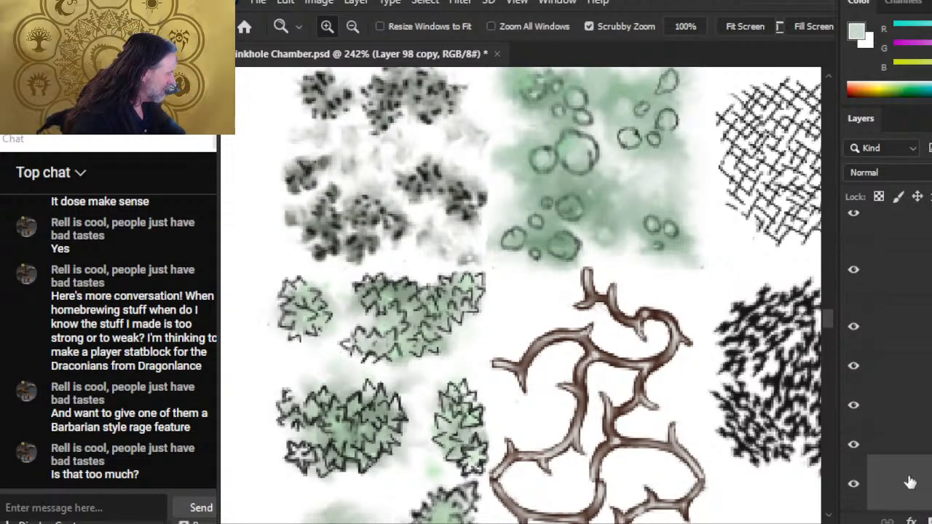
{"action": "key", "text": "l"}
{"action": "mouse_move", "coordinate": [597, 193]}
{"action": "left_mouse_down"}
{"action": "mouse_move", "coordinate": [482, 231]}
{"action": "mouse_move", "coordinate": [556, 276]}
{"action": "mouse_move", "coordinate": [610, 227]}
{"action": "left_mouse_up"}
{"action": "mouse_move", "coordinate": [562, 203]}
{"action": "left_mouse_down"}
{"action": "mouse_move", "coordinate": [586, 348]}
{"action": "mouse_move", "coordinate": [580, 338]}
{"action": "left_mouse_up"}
{"action": "key", "text": "ctrl+shift+j"}
{"action": "right_click", "coordinate": [653, 271]}
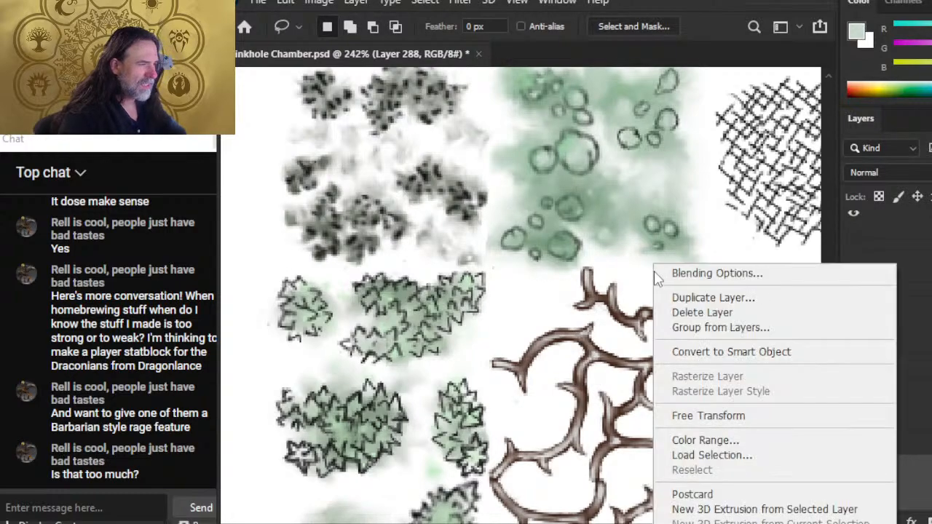
{"action": "left_click", "coordinate": [756, 416]}
{"action": "left_click_drag", "start_coordinate": [728, 294], "coordinate": [708, 211]}
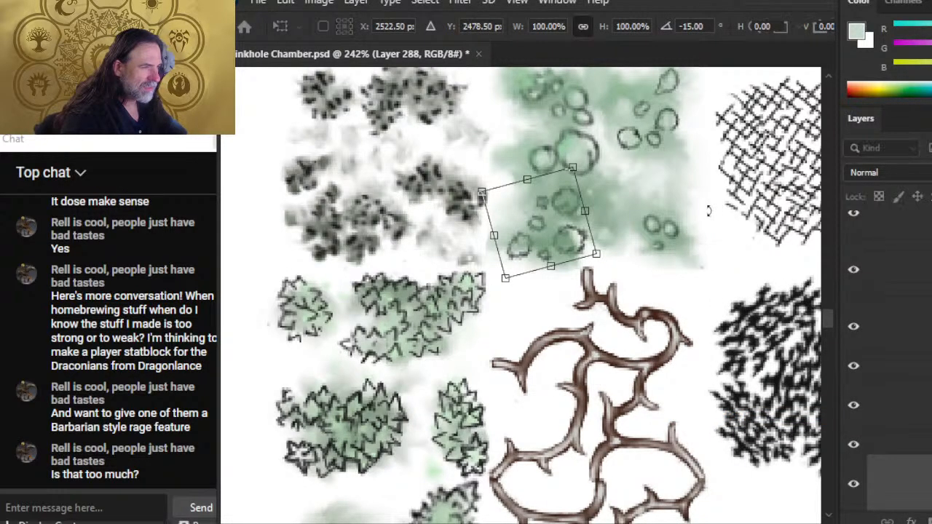
{"action": "key", "text": "Return"}
- Check the cluster against the tiled block, then rotate it further so its circles sit directly beneath the patch's large circle
{"action": "left_click_drag", "start_coordinate": [704, 402], "coordinate": [672, 409]}
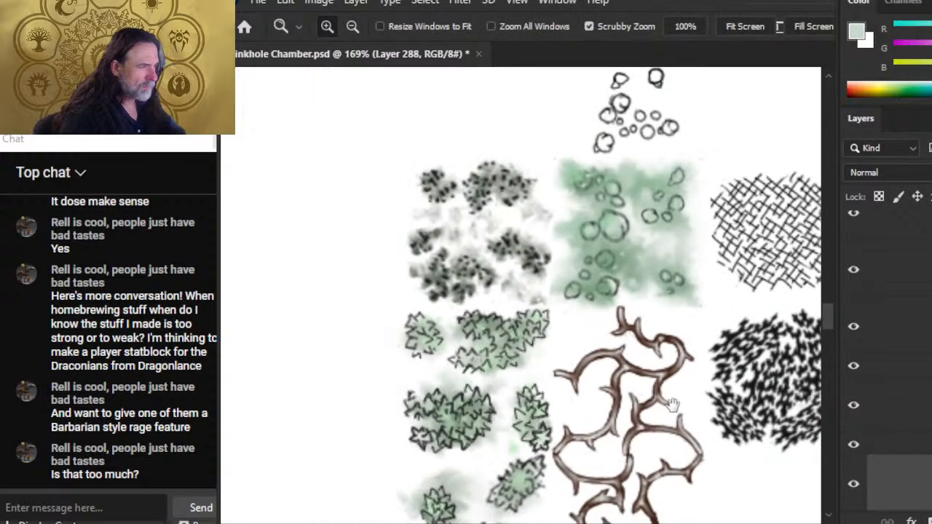
{"action": "left_click_drag", "start_coordinate": [709, 433], "coordinate": [692, 115]}
{"action": "left_click_drag", "start_coordinate": [712, 477], "coordinate": [692, 497]}
{"action": "left_click_drag", "start_coordinate": [673, 153], "coordinate": [666, 464]}
{"action": "key", "text": "l"}
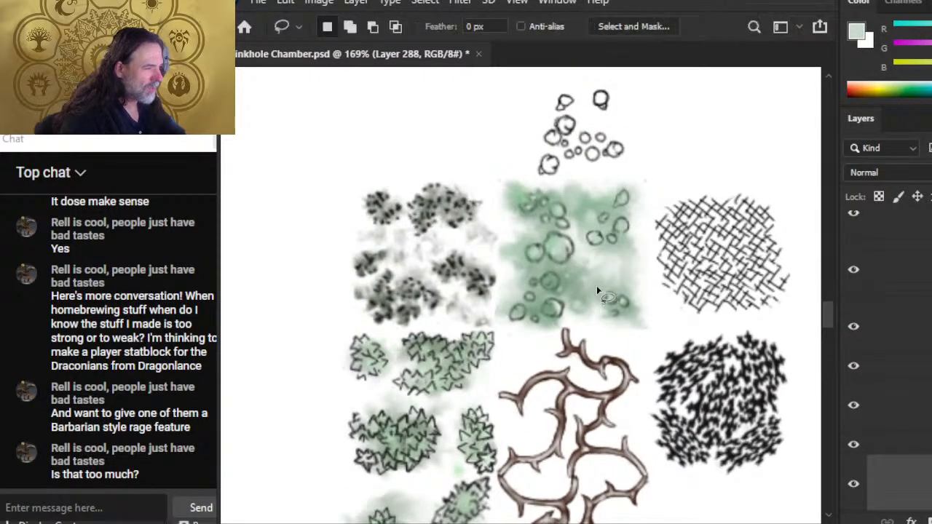
{"action": "right_click", "coordinate": [608, 284]}
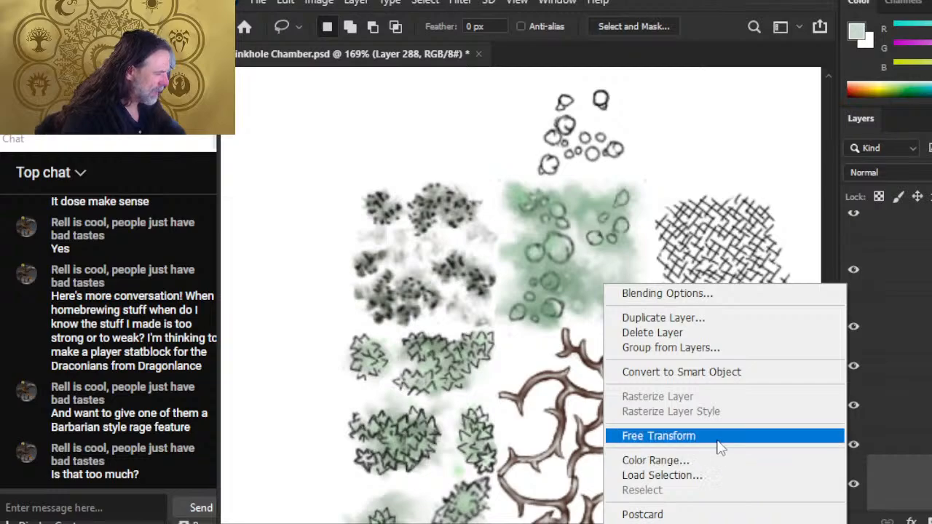
{"action": "left_click", "coordinate": [719, 437]}
{"action": "left_click_drag", "start_coordinate": [617, 249], "coordinate": [451, 388]}
{"action": "key", "text": "Return"}
{"action": "key", "text": "v"}
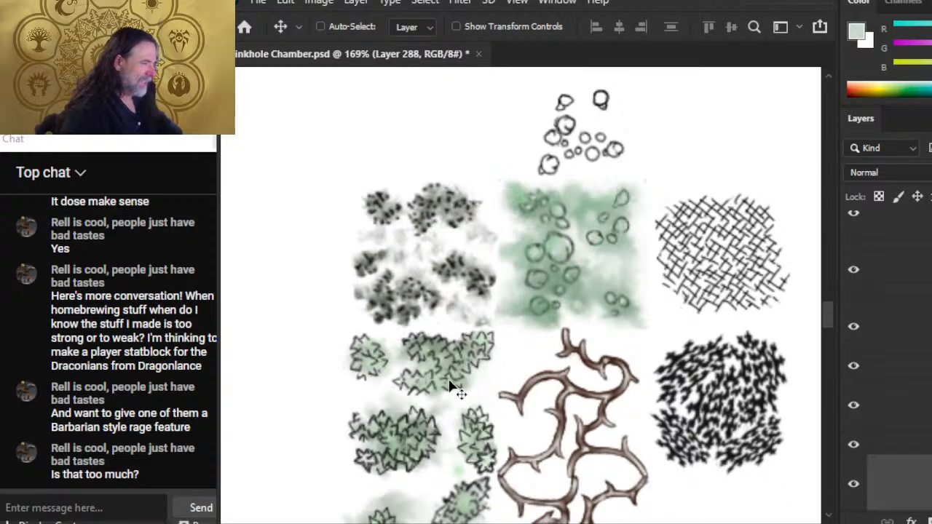
- Delete the four tiled test copies of the patch from the "test" group
{"action": "left_click", "coordinate": [604, 417], "text": "ctrl"}
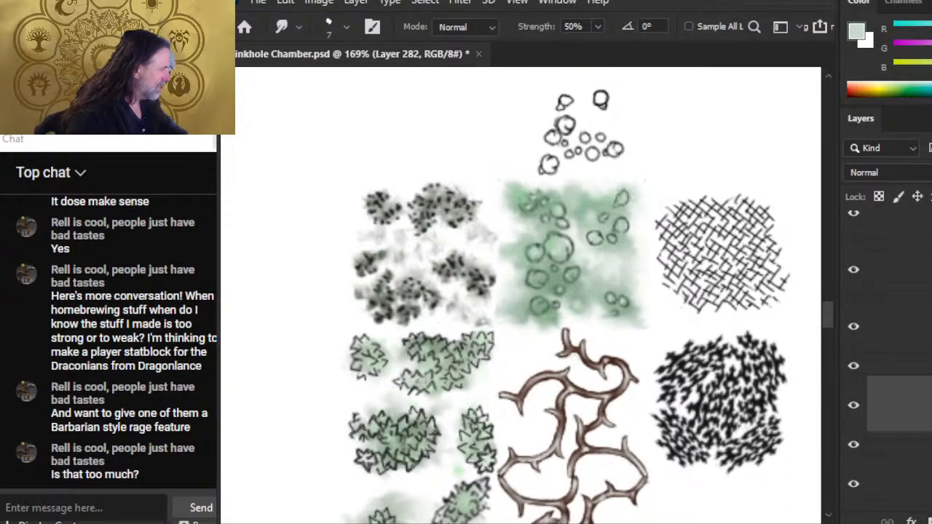
{"action": "left_click", "coordinate": [924, 366]}
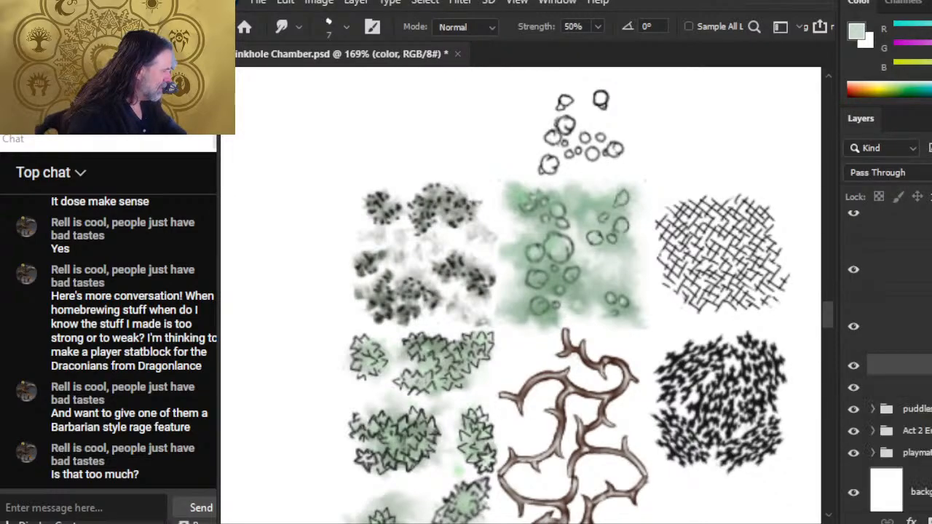
{"action": "scroll", "coordinate": [919, 342], "scroll_direction": "up", "scroll_amount": 4}
{"action": "left_click", "coordinate": [920, 336]}
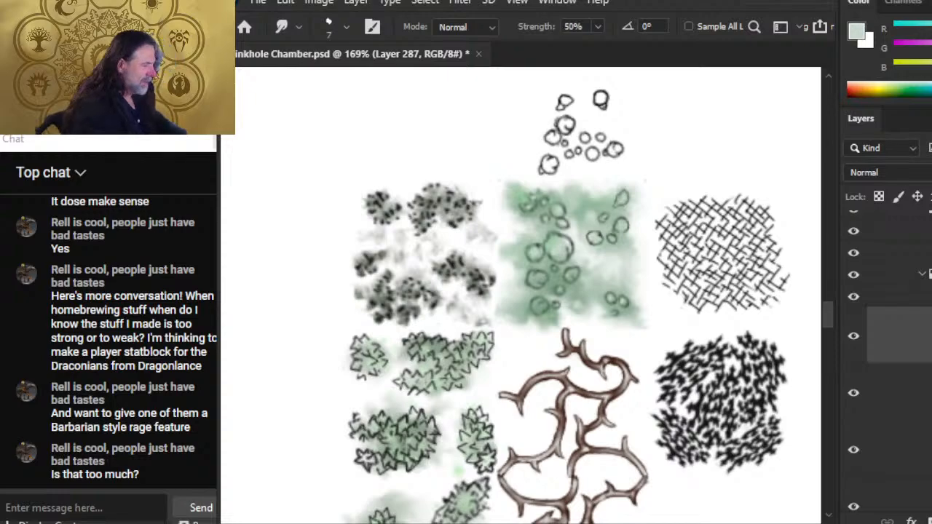
{"action": "key", "text": "Delete"}
{"action": "key", "text": "Delete"}
{"action": "key", "text": "Delete"}
{"action": "key", "text": "Delete"}
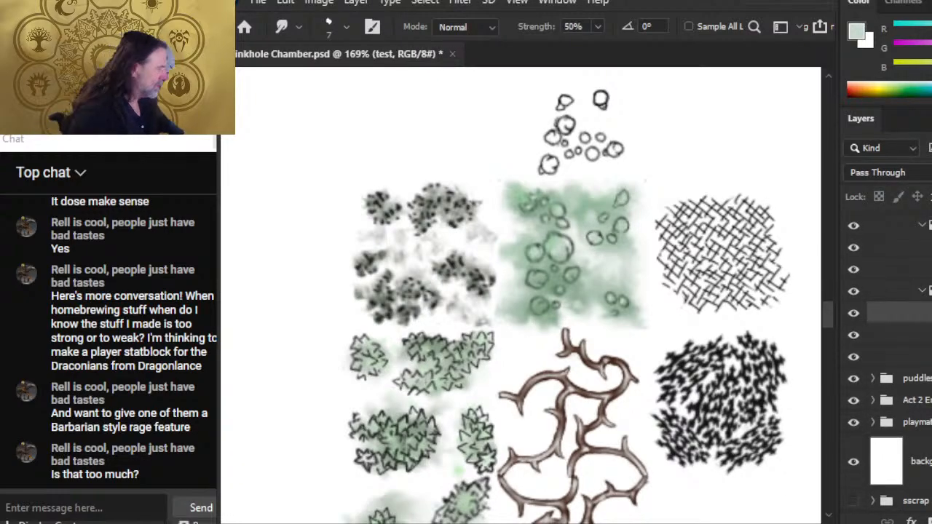
- Duplicate the revised patch's two component groups and merge the duplicates into a single layer
{"action": "left_click", "coordinate": [919, 335]}
{"action": "left_click", "coordinate": [920, 357], "text": "shift"}
{"action": "right_click", "coordinate": [919, 357]}
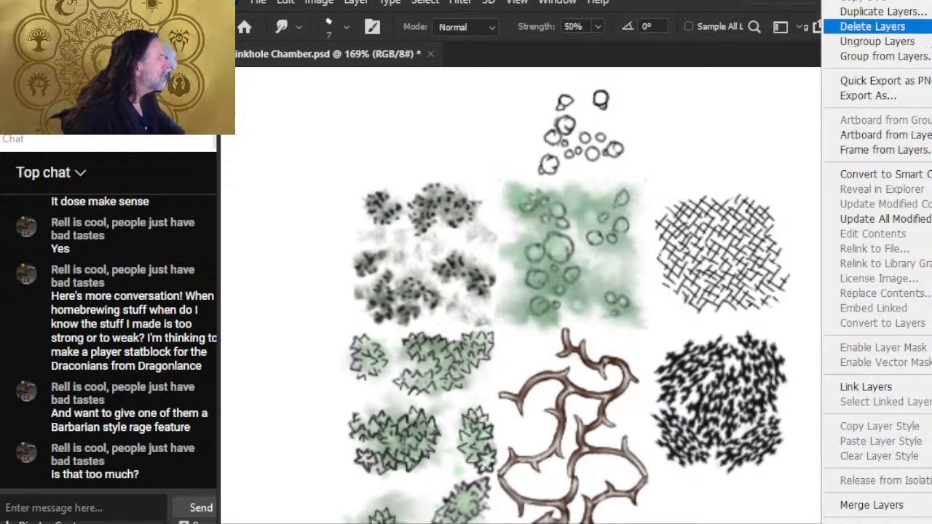
{"action": "left_click", "coordinate": [882, 12]}
{"action": "key", "text": "Return"}
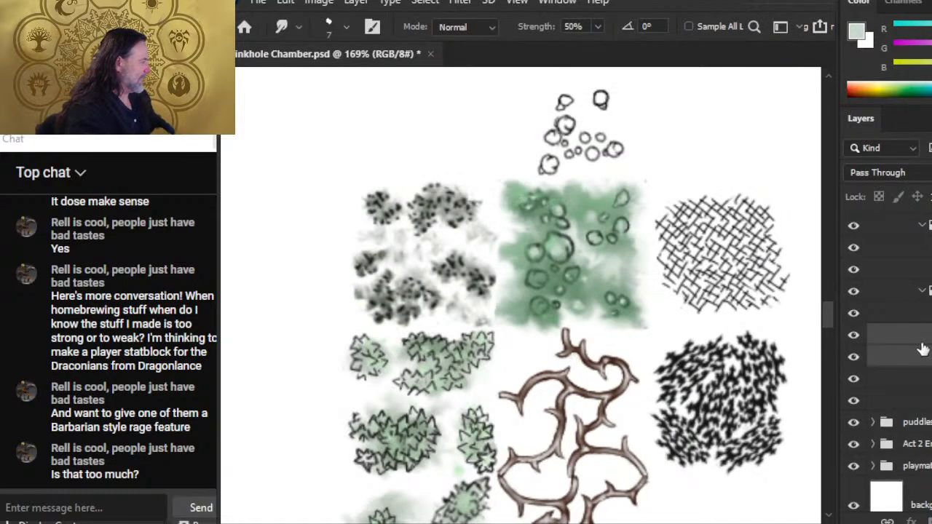
{"action": "key", "text": "ctrl+e"}
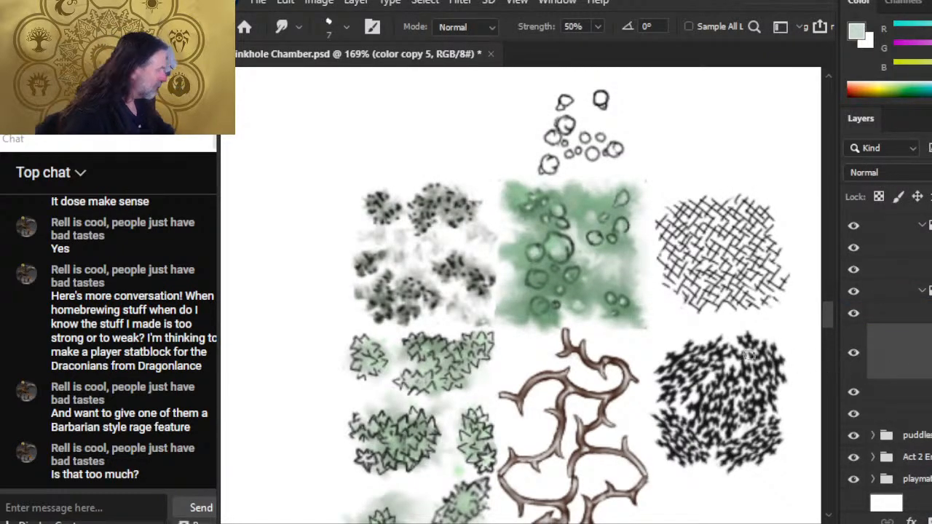
- Show the "grid 75" group and move the merged patch copy straight down six grid squares into the empty area
{"action": "key", "text": "z"}
{"action": "left_click_drag", "start_coordinate": [650, 380], "coordinate": [586, 393]}
{"action": "left_click_drag", "start_coordinate": [669, 441], "coordinate": [636, 251]}
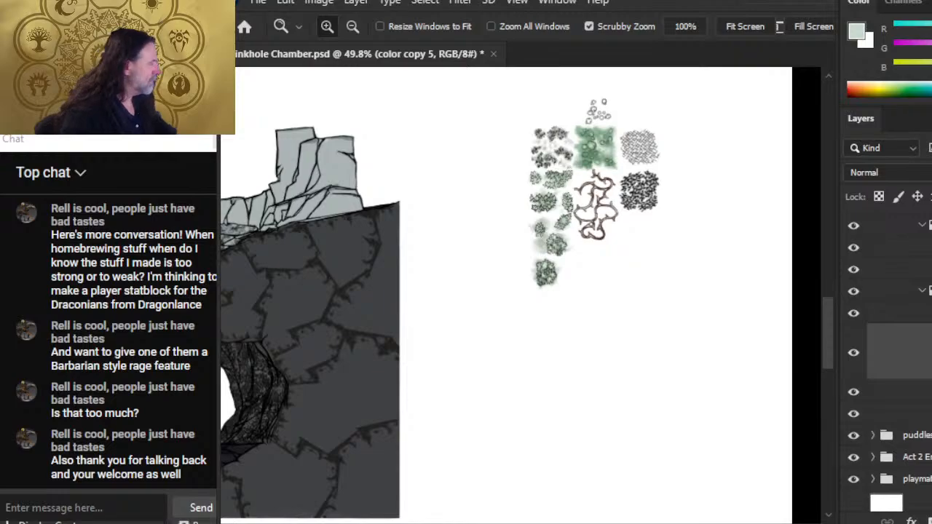
{"action": "scroll", "coordinate": [871, 251], "scroll_direction": "up", "scroll_amount": 5}
{"action": "left_click", "coordinate": [854, 223]}
{"action": "key", "text": "v"}
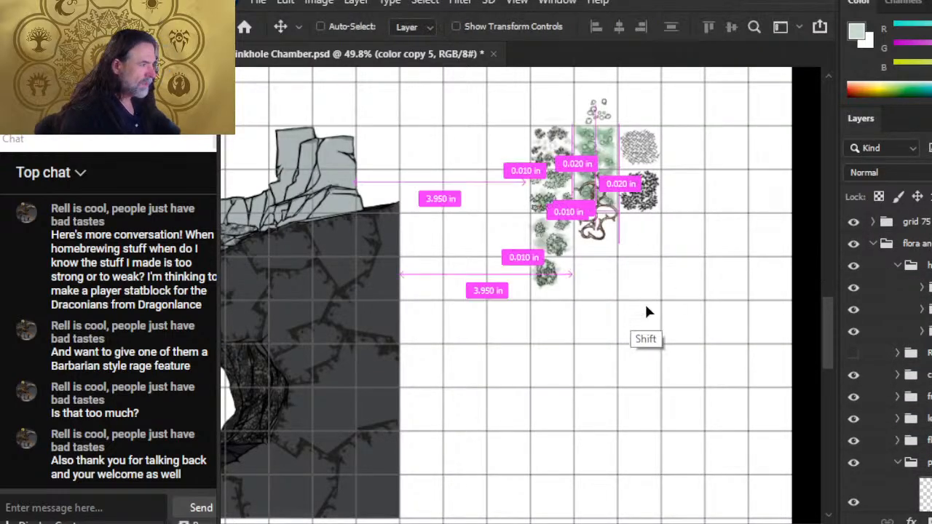
{"action": "left_click_drag", "start_coordinate": [646, 311], "coordinate": [646, 470]}
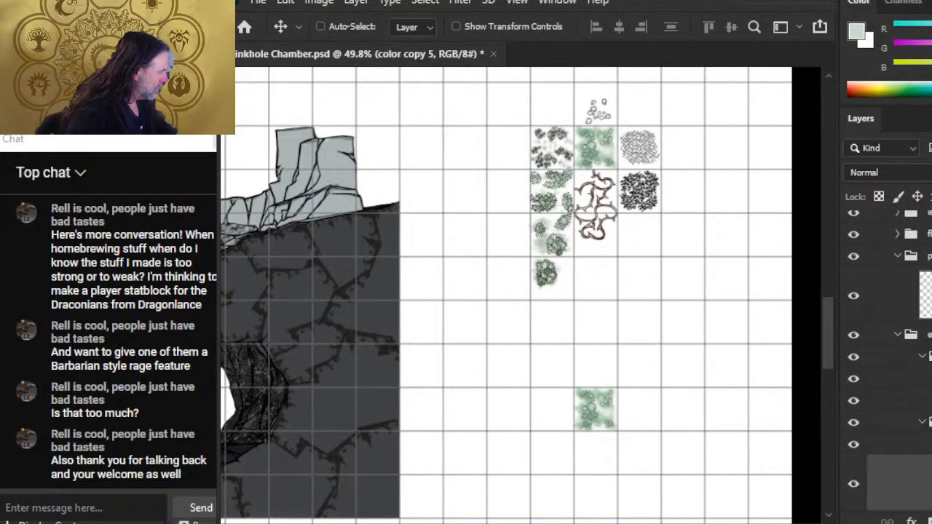
- Place a duplicate of the merged patch in the grid square to its left and rotate it 90 degrees counterclockwise
{"action": "scroll", "coordinate": [909, 381], "scroll_direction": "down", "scroll_amount": 2}
{"action": "key", "text": "z"}
{"action": "left_click_drag", "start_coordinate": [592, 422], "coordinate": [636, 373]}
{"action": "left_click_drag", "start_coordinate": [715, 385], "coordinate": [677, 353]}
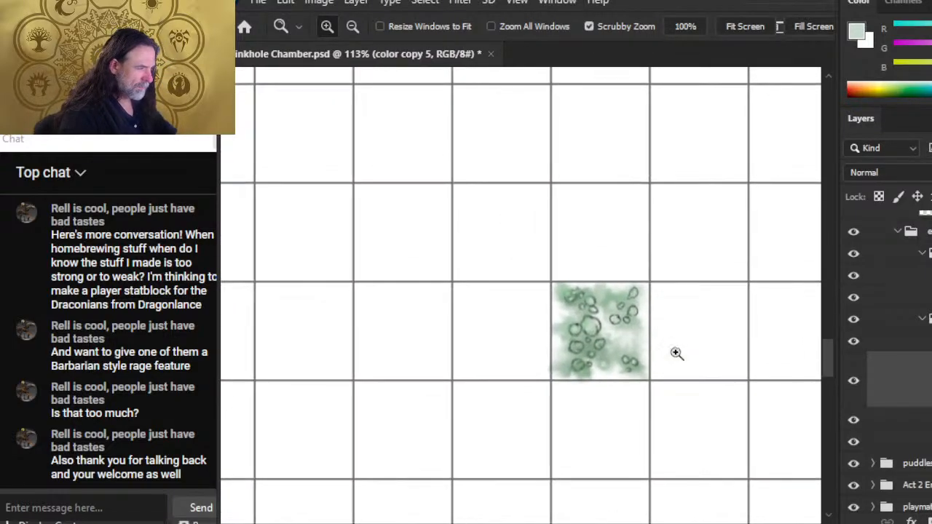
{"action": "key", "text": "l"}
{"action": "mouse_move", "coordinate": [555, 245]}
{"action": "left_mouse_down"}
{"action": "mouse_move", "coordinate": [707, 260]}
{"action": "mouse_move", "coordinate": [610, 443]}
{"action": "left_mouse_up"}
{"action": "key", "text": "ctrl+j"}
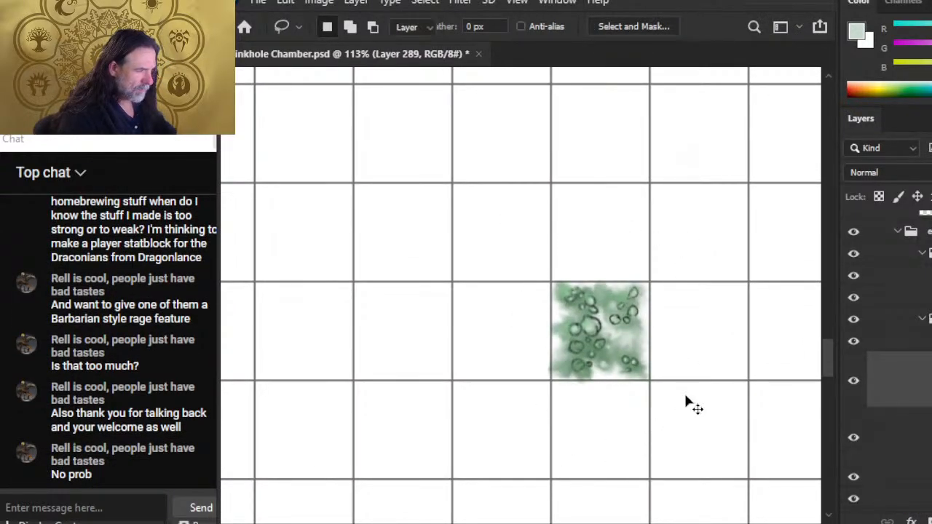
{"action": "left_click_drag", "start_coordinate": [686, 402], "coordinate": [596, 381]}
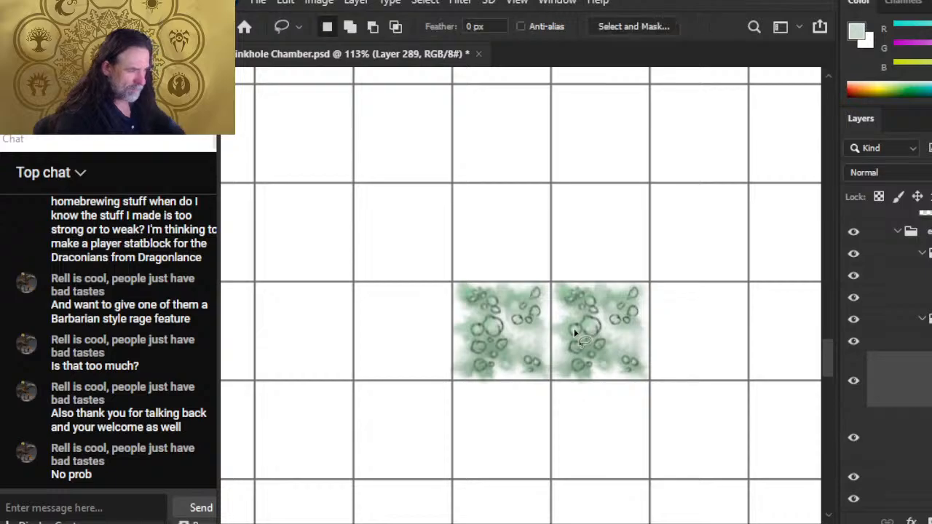
{"action": "right_click", "coordinate": [573, 332]}
{"action": "left_click", "coordinate": [680, 210]}
{"action": "left_click_drag", "start_coordinate": [680, 210], "coordinate": [421, 259]}
{"action": "key", "text": "Return"}
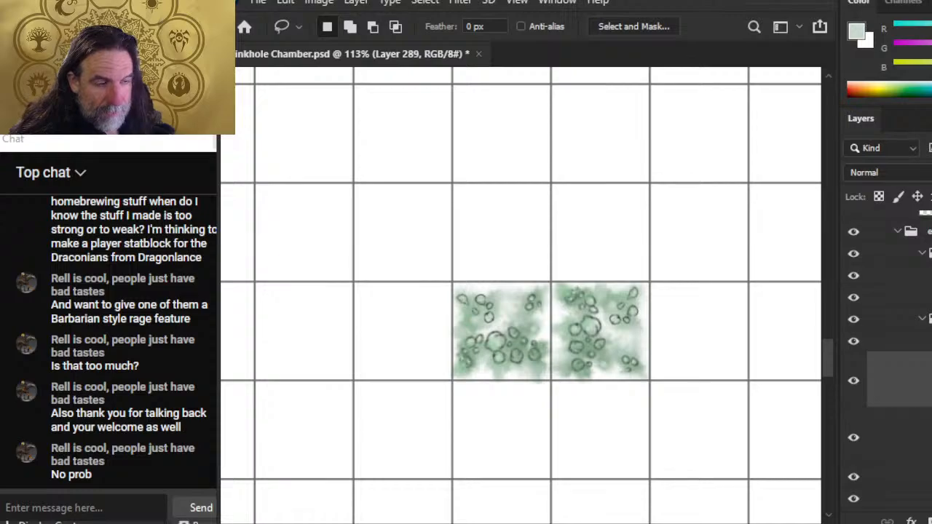
- Read the viewer's earlier question about balancing homebrew material in the stream chat
{"action": "scroll", "coordinate": [206, 254], "scroll_direction": "up", "scroll_amount": 3}
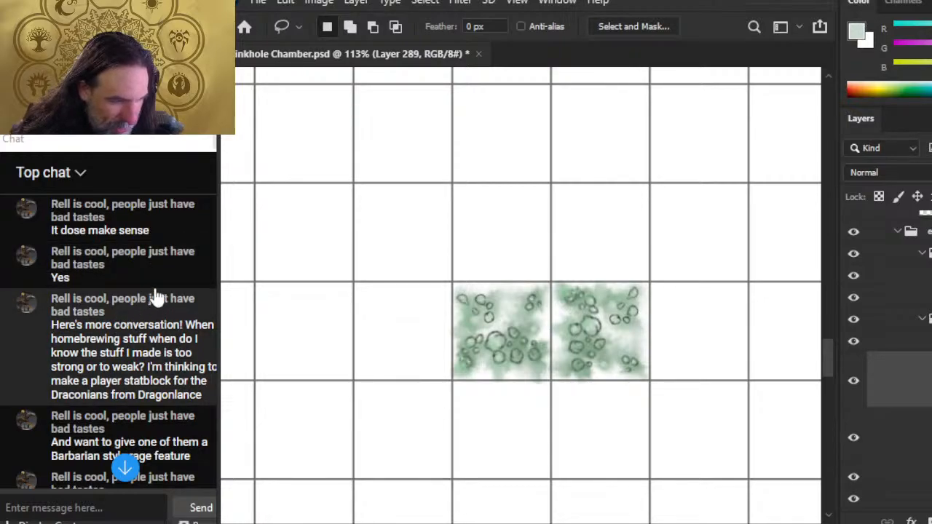
{"action": "left_click", "coordinate": [154, 344]}
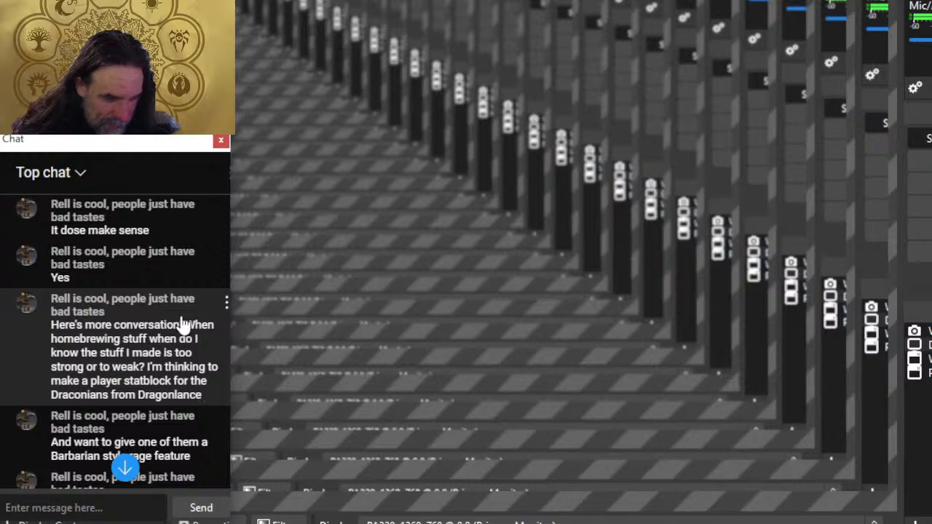
{"action": "key", "text": "alt+Tab"}
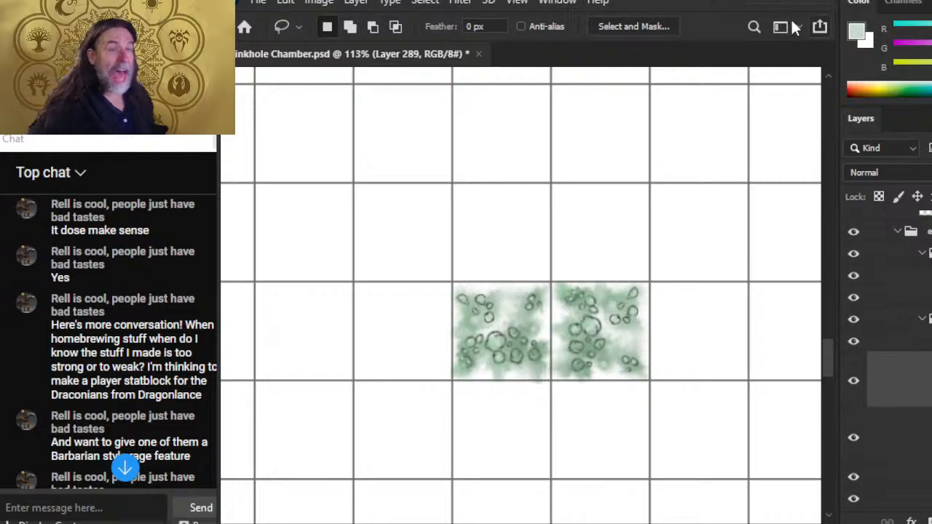
- Switch to the live stream's YouTube page in Chrome, like the stream, and bring its description into view
{"action": "key", "text": "alt+Tab"}
{"action": "key", "text": "alt+Tab"}
{"action": "key", "text": "alt+Tab"}
{"action": "key", "text": "alt+Tab"}
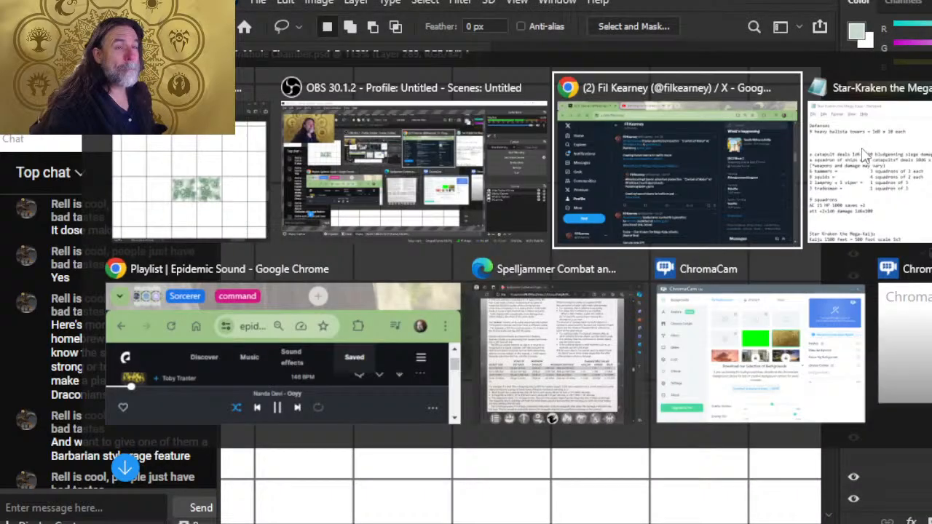
{"action": "left_click", "coordinate": [760, 197]}
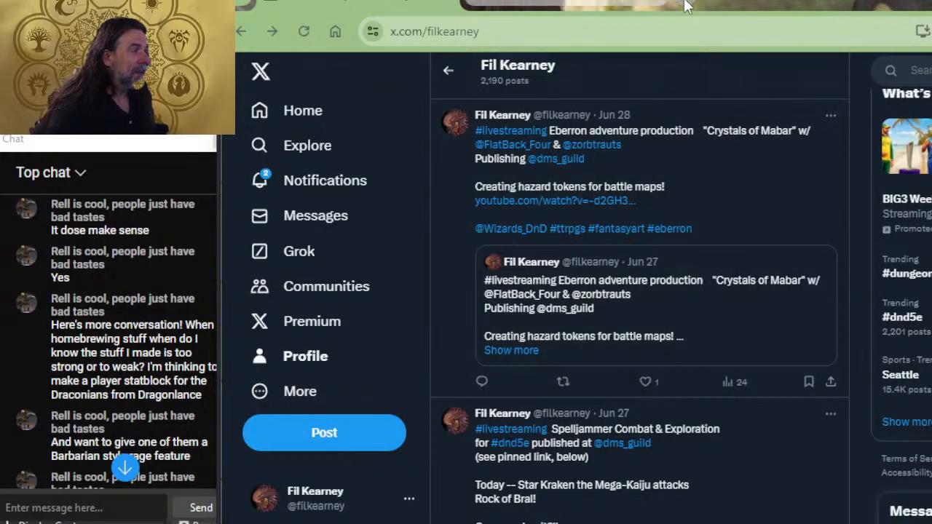
{"action": "left_click", "coordinate": [575, 6]}
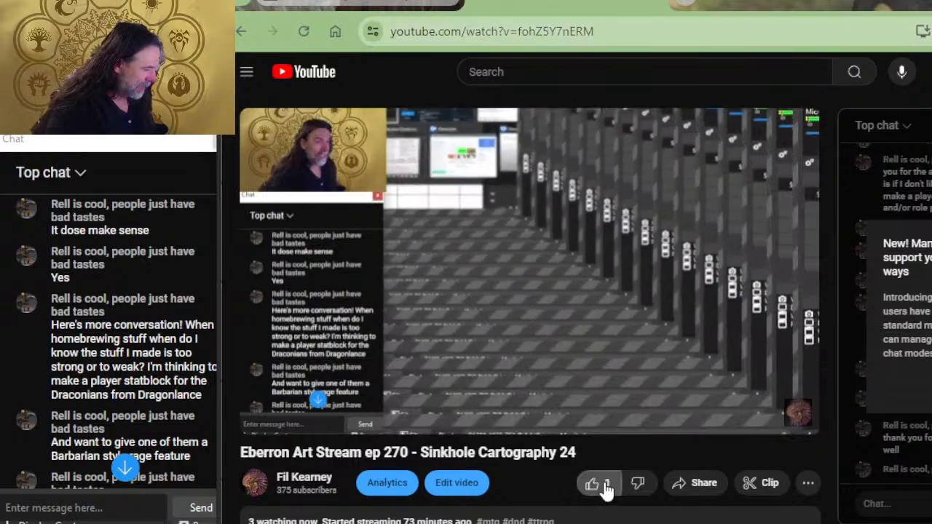
{"action": "left_click", "coordinate": [606, 491]}
{"action": "scroll", "coordinate": [399, 366], "scroll_direction": "down", "scroll_amount": 2}
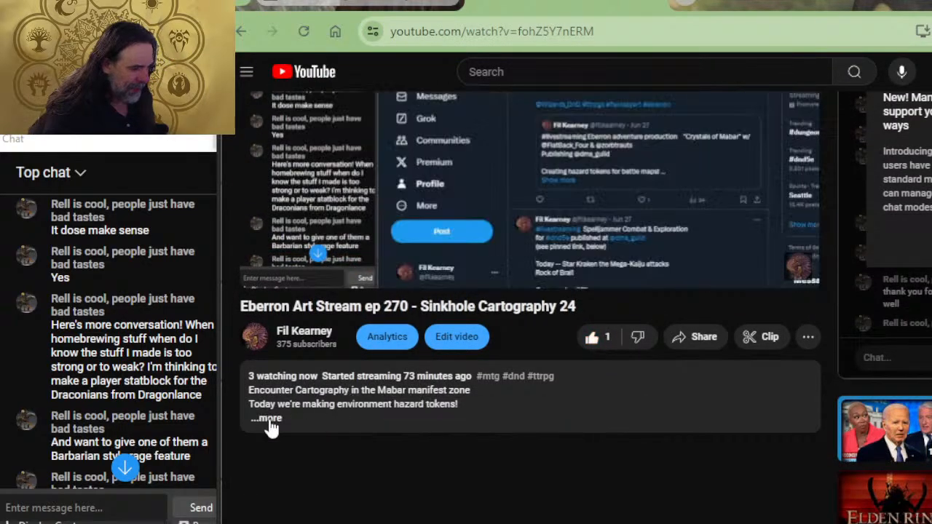
- Expand the stream's full description and look over its playlist, social and DMsGuild links
{"action": "left_click", "coordinate": [268, 419]}
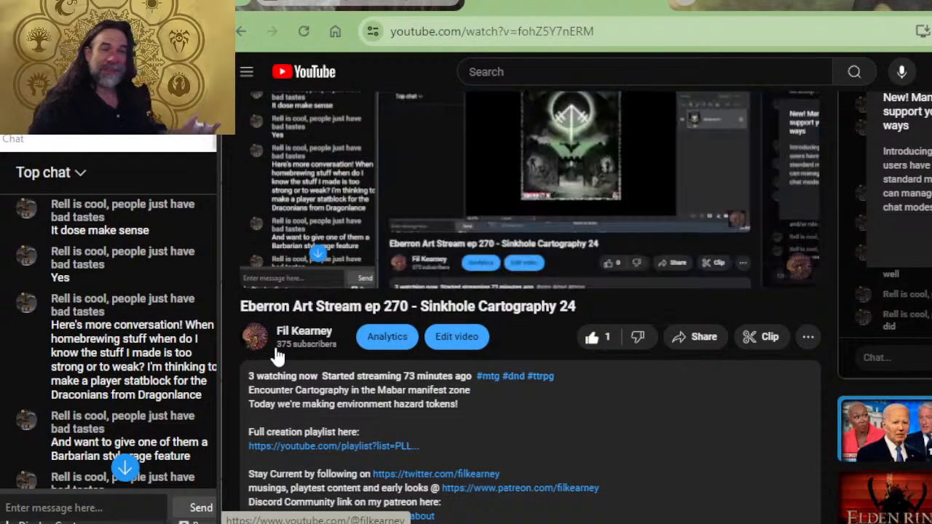
{"action": "scroll", "coordinate": [349, 309], "scroll_direction": "down", "scroll_amount": 2}
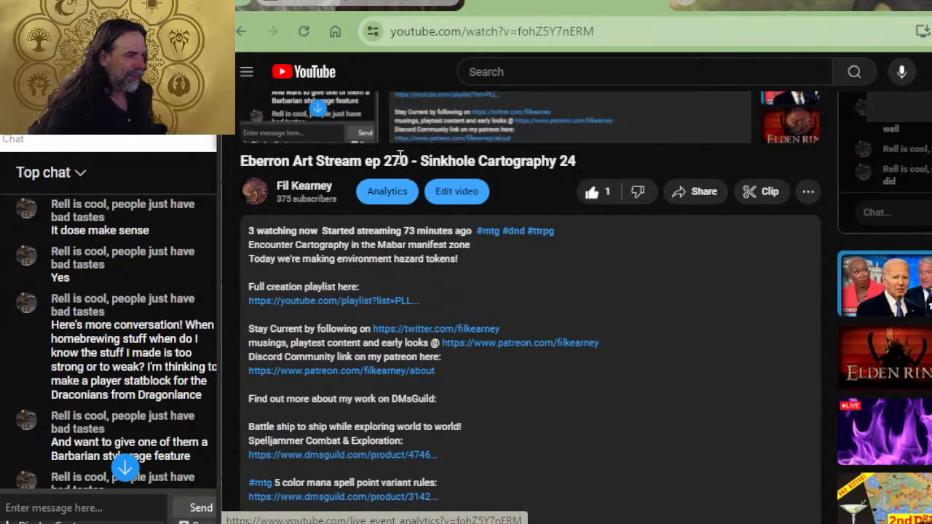
- Search the web in a new browser tab for "keith parkinson dragonlance what do you mean we're lost"
{"action": "left_click", "coordinate": [683, 2]}
{"action": "type", "text": "kei"}
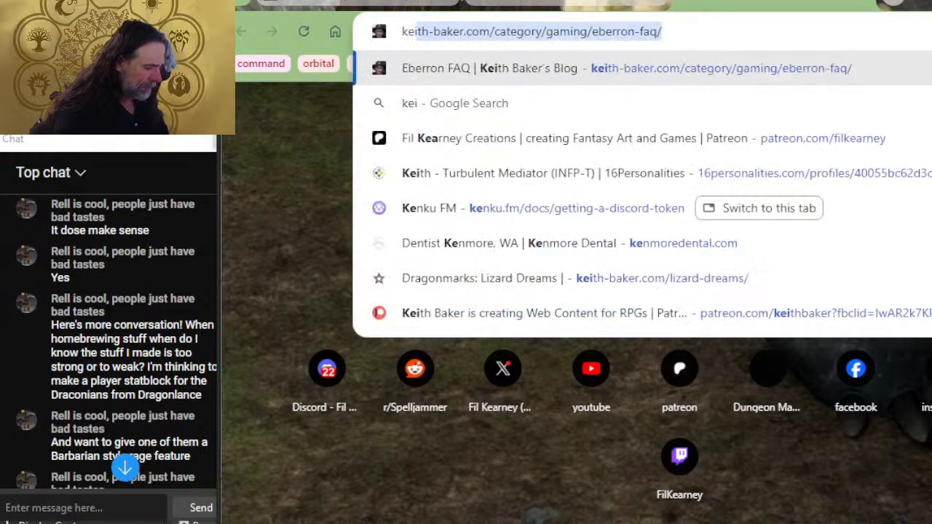
{"action": "type", "text": "th parkinson "}
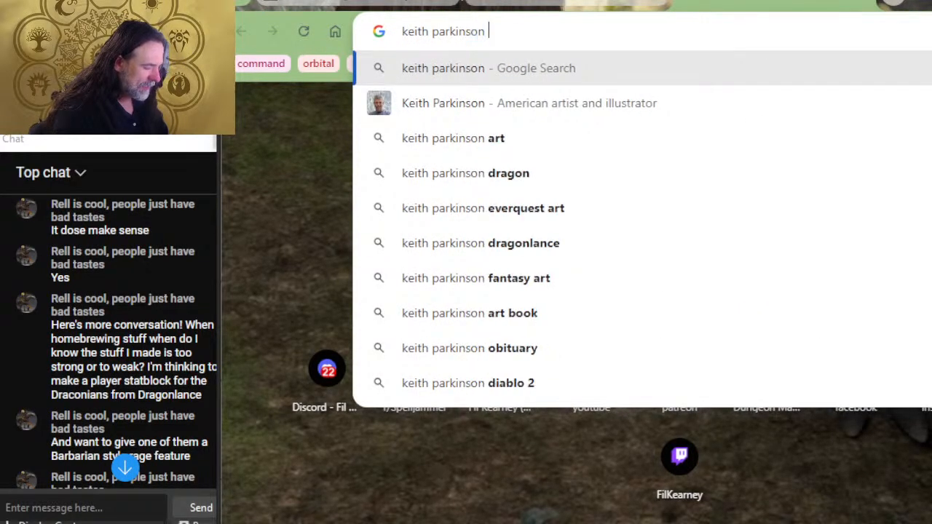
{"action": "type", "text": "dragonlance what do "}
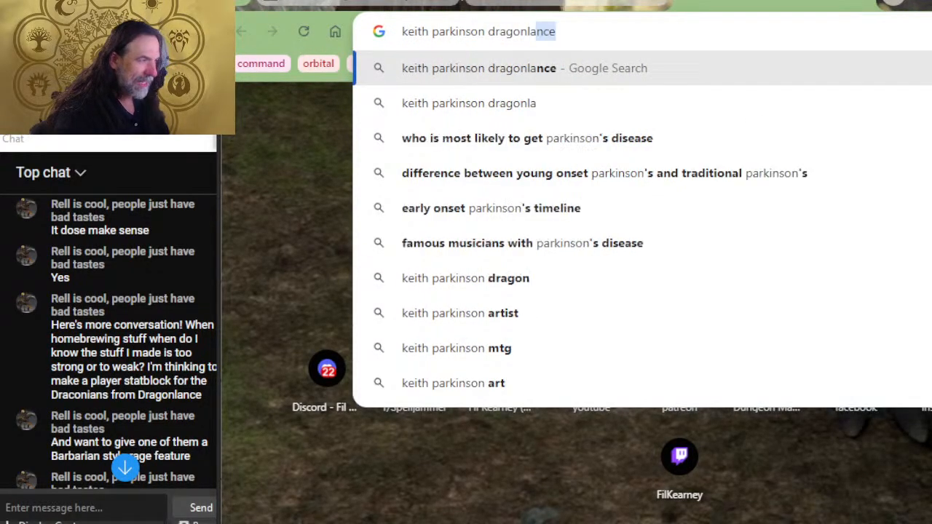
{"action": "type", "text": "you "}
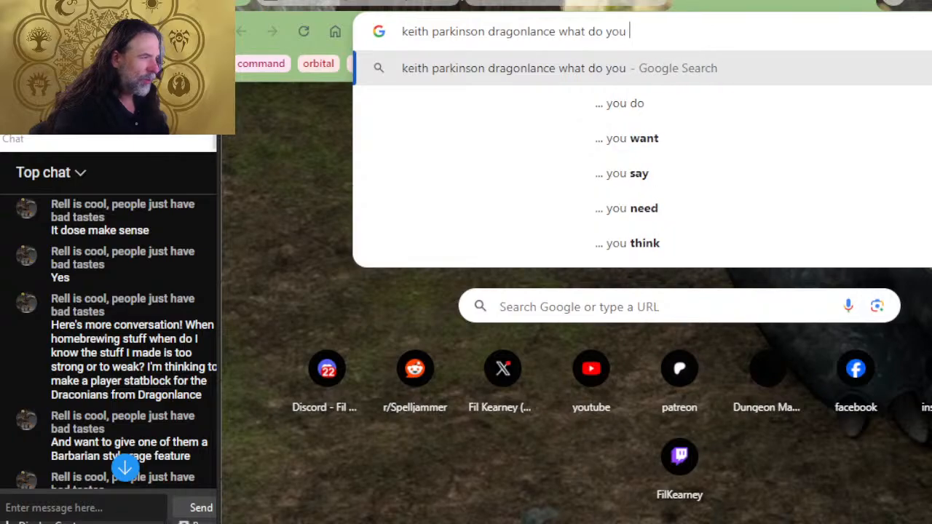
{"action": "type", "text": "mean we're lost"}
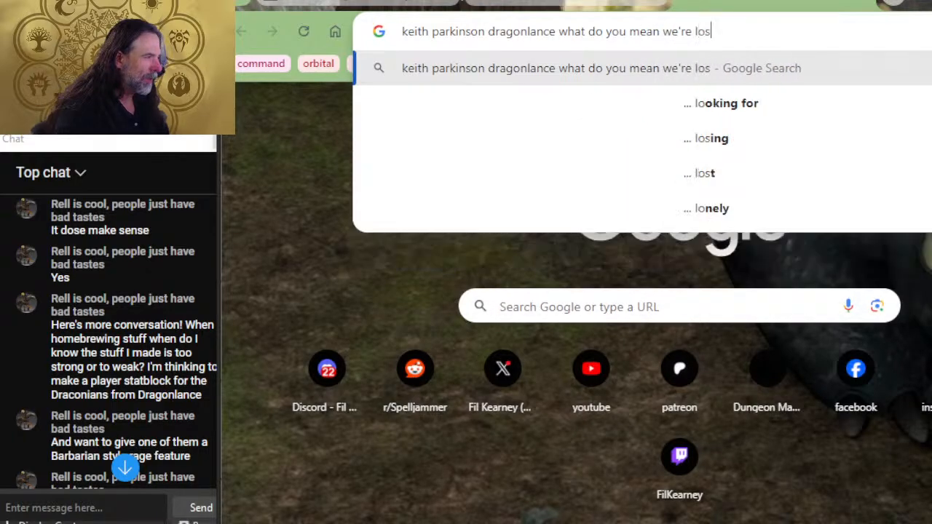
{"action": "key", "text": "Return"}
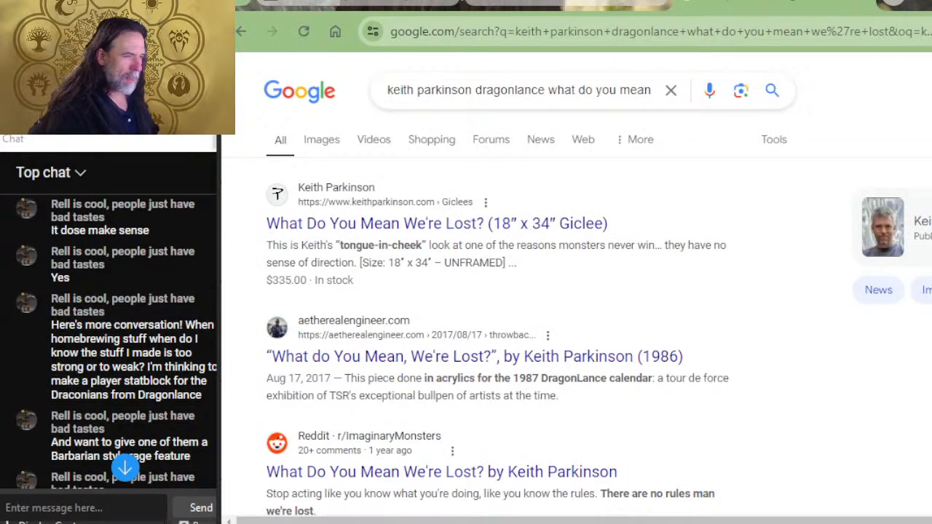
- Show the image results for the search and open the Aethereal Engineer copy of the painting by itself in a new tab
{"action": "left_click", "coordinate": [324, 139]}
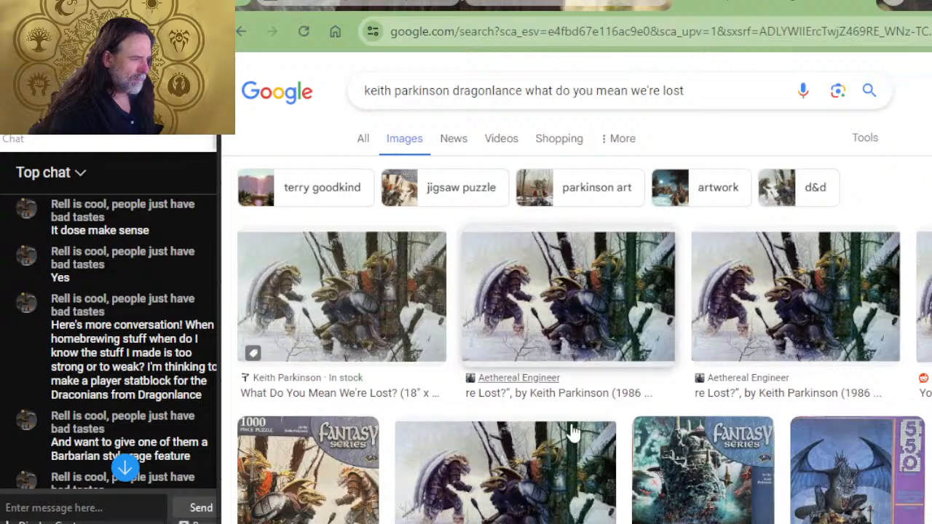
{"action": "left_click", "coordinate": [521, 273]}
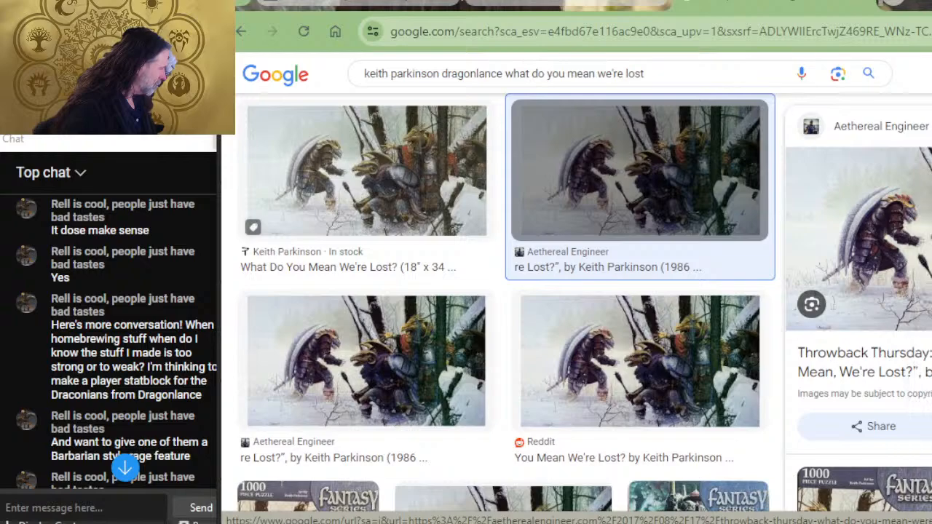
{"action": "left_click", "coordinate": [829, 5]}
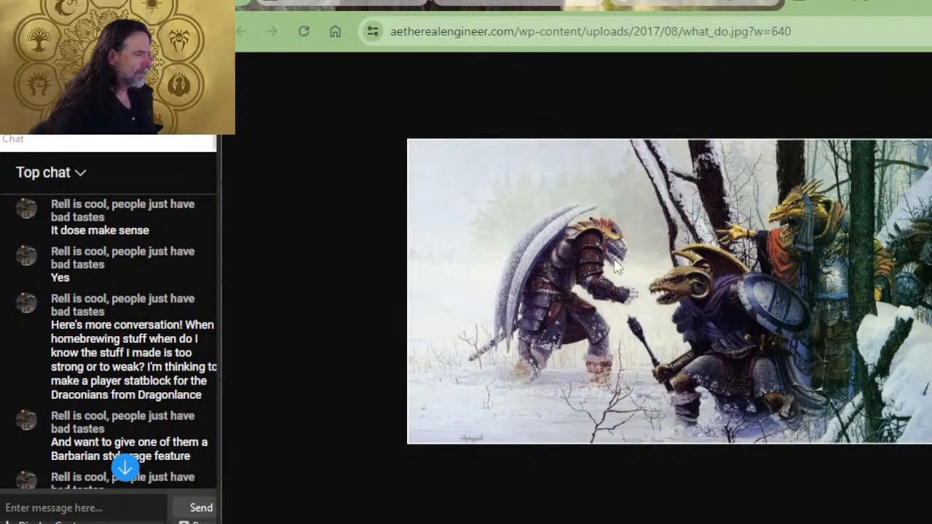
- Magnify the painting to 250% and examine the winged draconian and the crouching one facing it
{"action": "scroll", "coordinate": [658, 279], "scroll_direction": "up", "scroll_amount": 8}
{"action": "scroll", "coordinate": [657, 275], "scroll_direction": "down", "scroll_amount": 2}
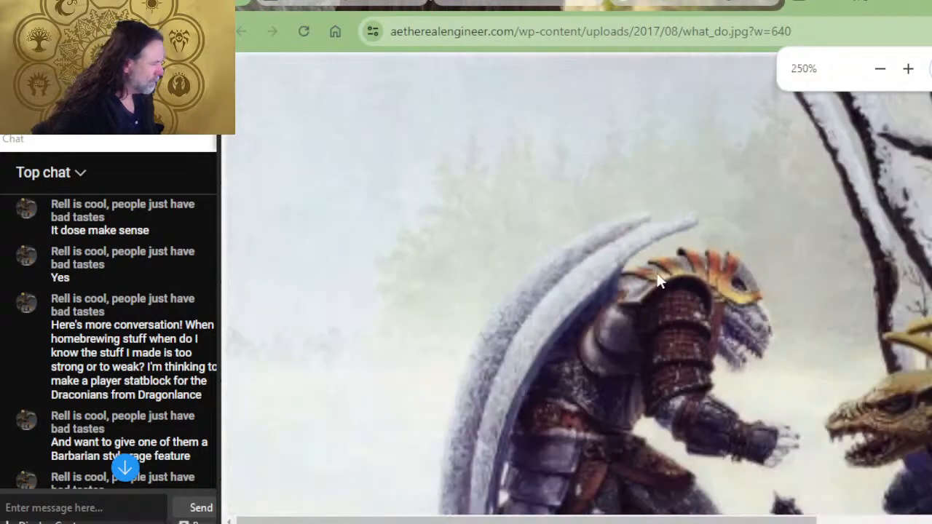
{"action": "scroll", "coordinate": [655, 269], "scroll_direction": "down", "scroll_amount": 2}
{"action": "middle_click", "coordinate": [622, 284]}
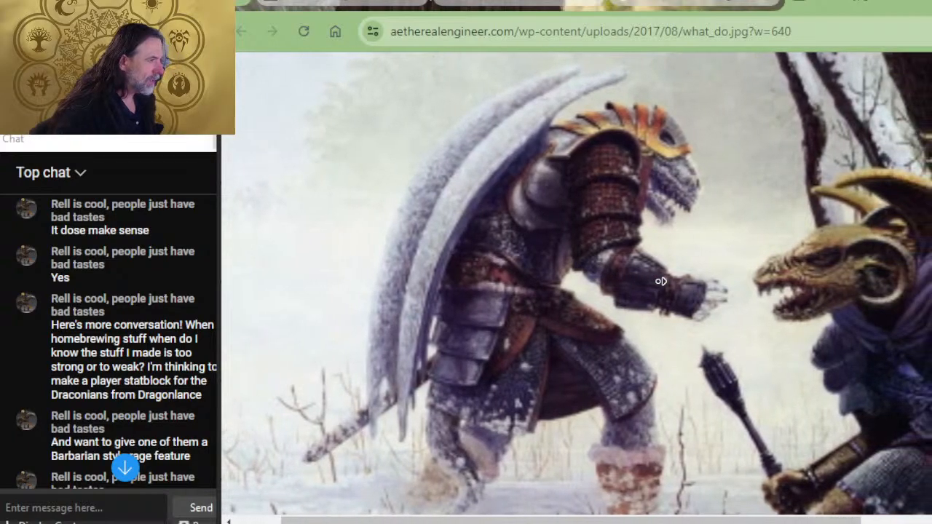
{"action": "middle_click", "coordinate": [669, 280]}
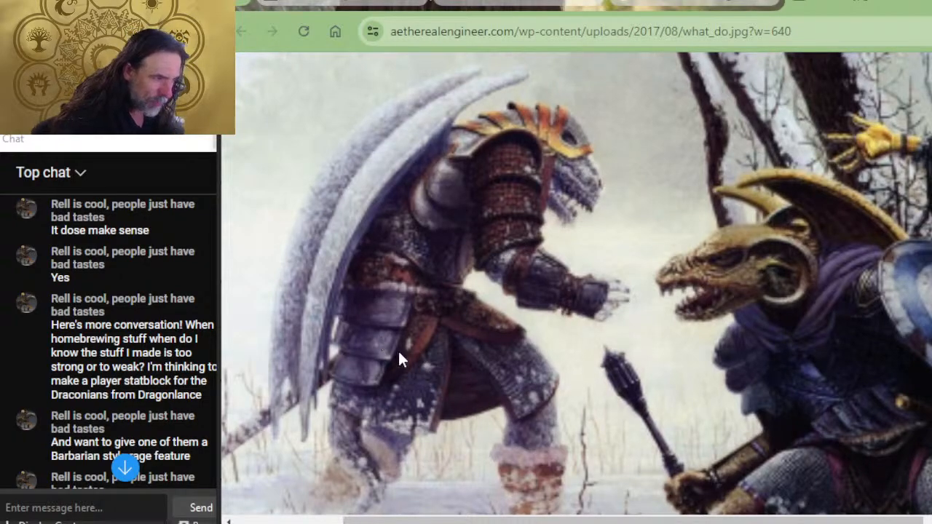
{"action": "middle_click", "coordinate": [634, 353]}
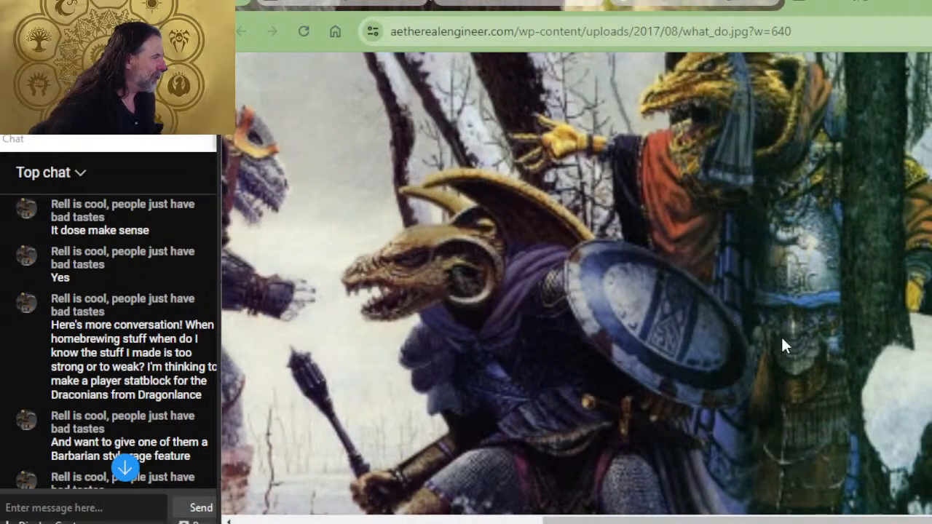
- Examine the crouching draconian with the shield and mace and the golden one pointing behind it, from heads to feet
{"action": "scroll", "coordinate": [783, 327], "scroll_direction": "up", "scroll_amount": 2}
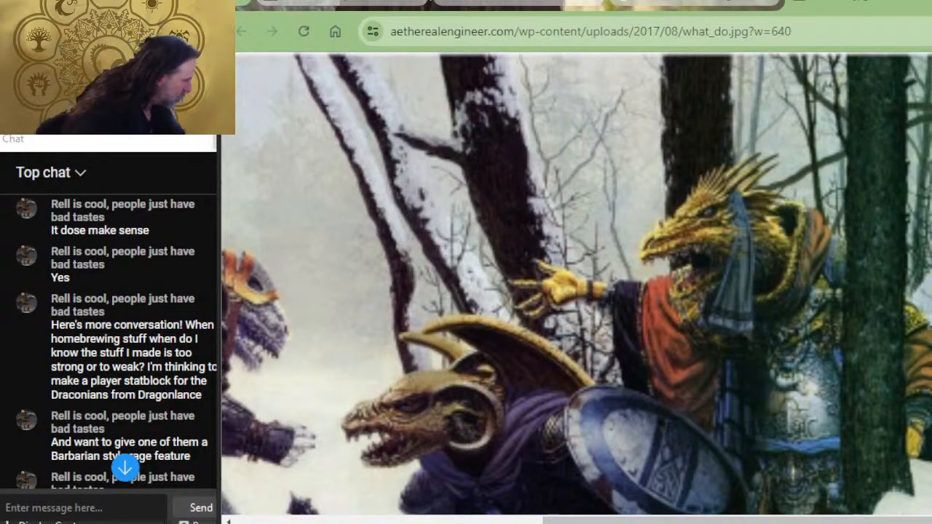
{"action": "scroll", "coordinate": [902, 284], "scroll_direction": "down", "scroll_amount": 3}
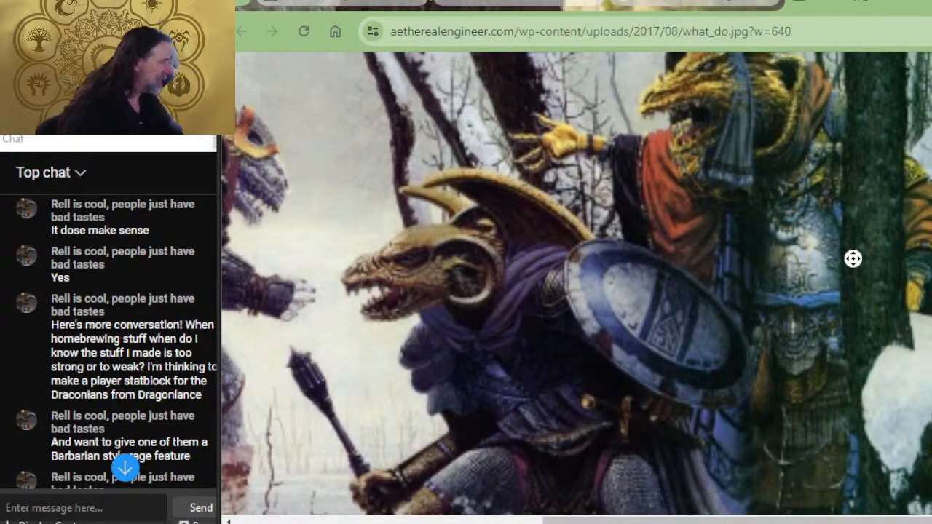
{"action": "scroll", "coordinate": [852, 259], "scroll_direction": "down", "scroll_amount": 2}
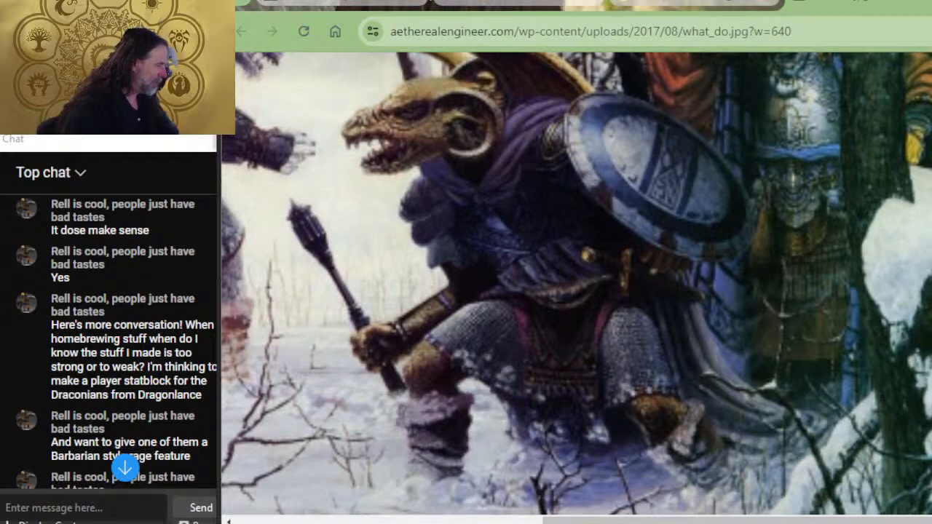
{"action": "scroll", "coordinate": [576, 284], "scroll_direction": "down", "scroll_amount": 1}
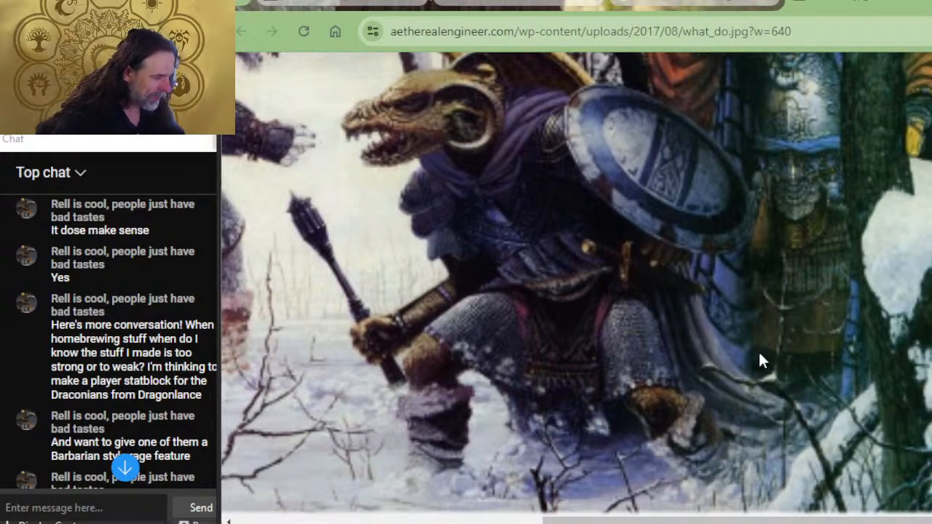
{"action": "scroll", "coordinate": [758, 352], "scroll_direction": "up", "scroll_amount": 4}
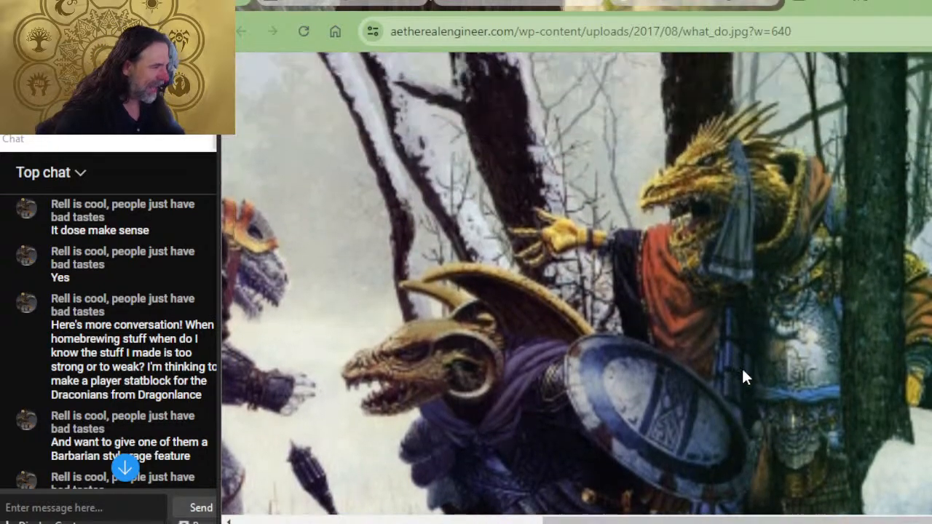
{"action": "scroll", "coordinate": [740, 366], "scroll_direction": "up", "scroll_amount": 1}
{"action": "scroll", "coordinate": [814, 337], "scroll_direction": "down", "scroll_amount": 4}
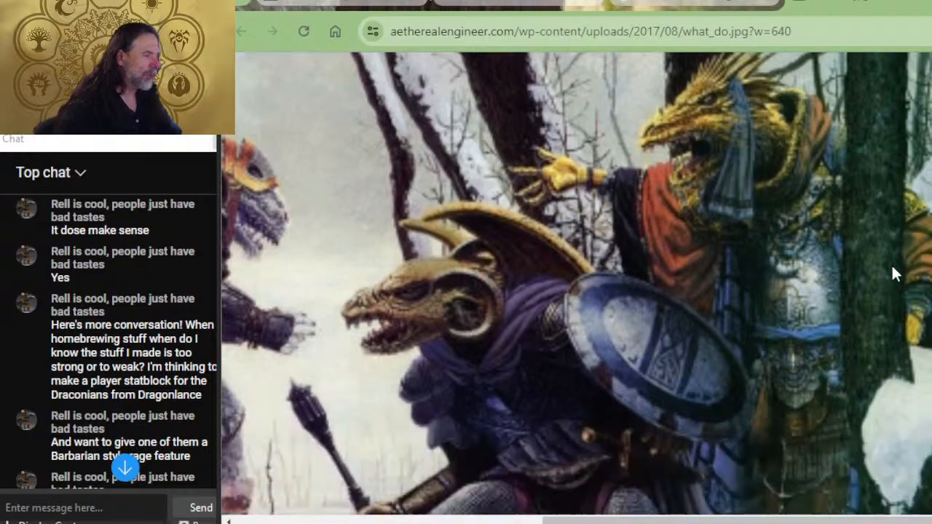
{"action": "scroll", "coordinate": [575, 283], "scroll_direction": "down", "scroll_amount": 4}
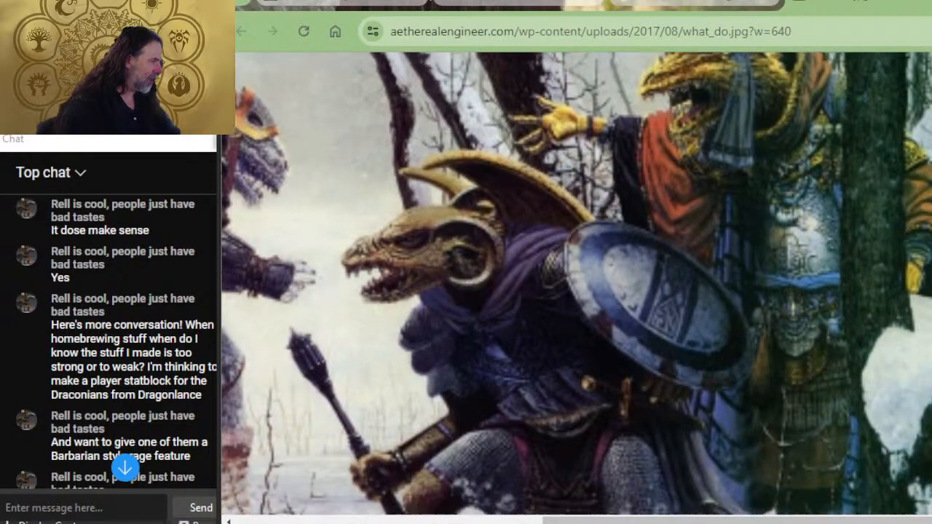
{"action": "scroll", "coordinate": [575, 283], "scroll_direction": "up", "scroll_amount": 8}
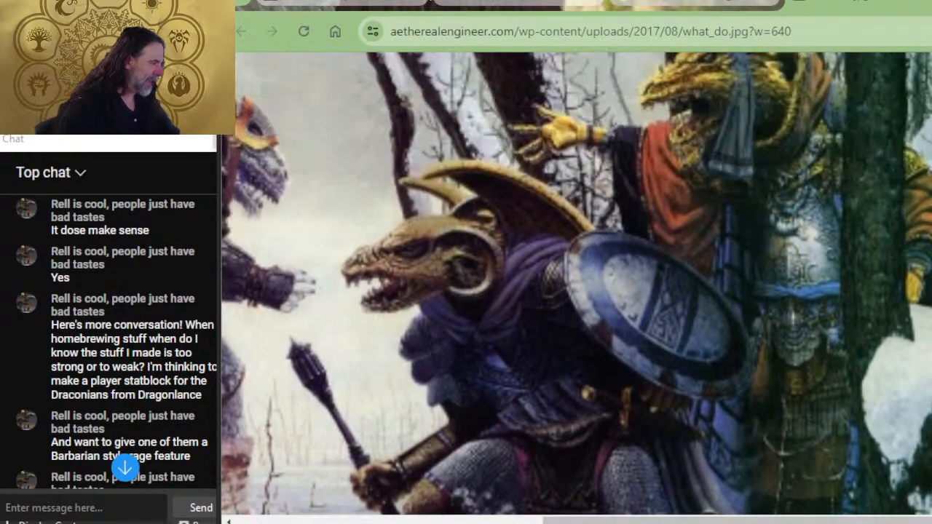
- Compare the pointing and crouching draconians with the snow-covered winged draconian by looking back and forth across the painting
{"action": "scroll", "coordinate": [885, 337], "scroll_direction": "left", "scroll_amount": 5}
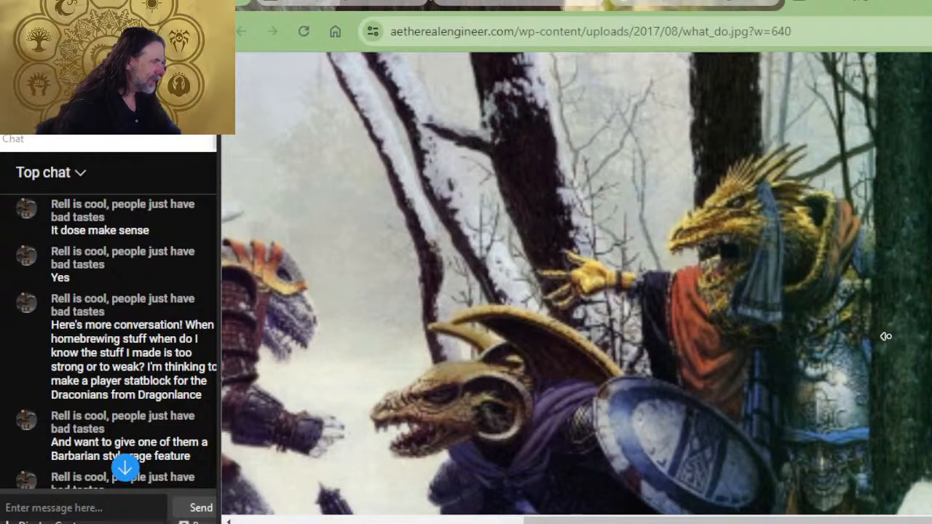
{"action": "scroll", "coordinate": [885, 337], "scroll_direction": "left", "scroll_amount": 3}
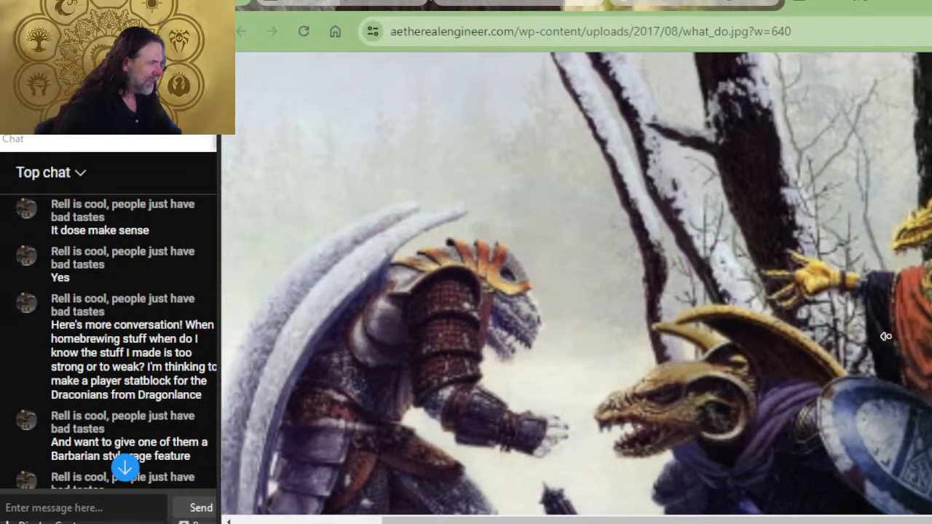
{"action": "scroll", "coordinate": [833, 248], "scroll_direction": "down", "scroll_amount": 2}
{"action": "middle_click", "coordinate": [833, 248]}
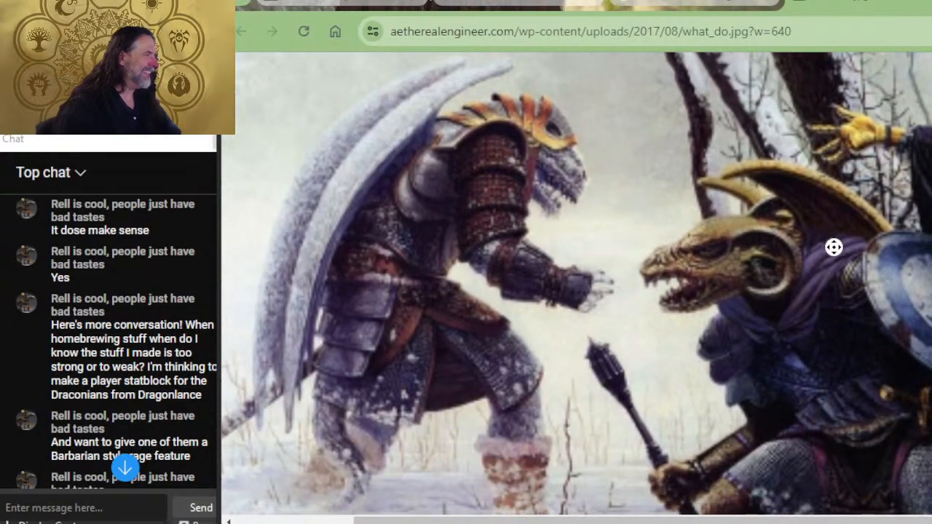
{"action": "scroll", "coordinate": [833, 248], "scroll_direction": "up", "scroll_amount": 2}
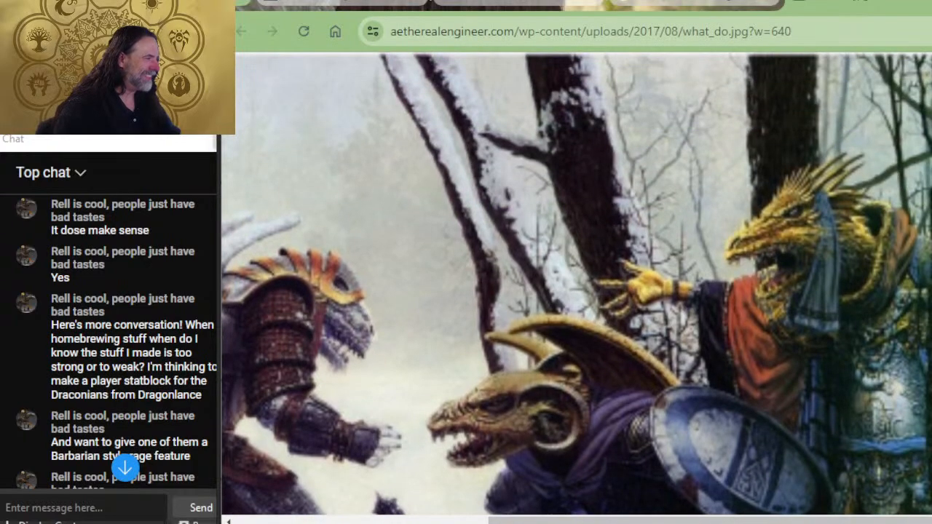
{"action": "scroll", "coordinate": [747, 303], "scroll_direction": "down", "scroll_amount": 2}
{"action": "middle_click", "coordinate": [837, 302]}
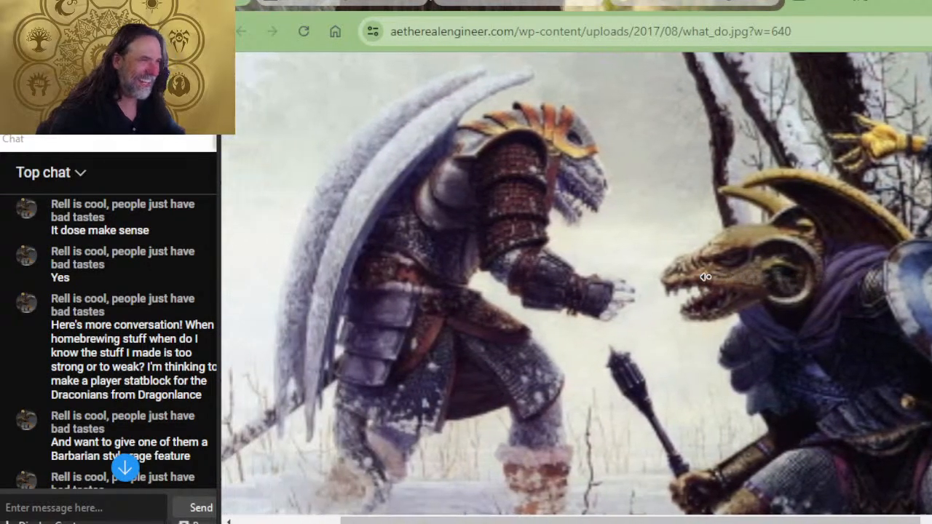
{"action": "middle_click", "coordinate": [703, 274]}
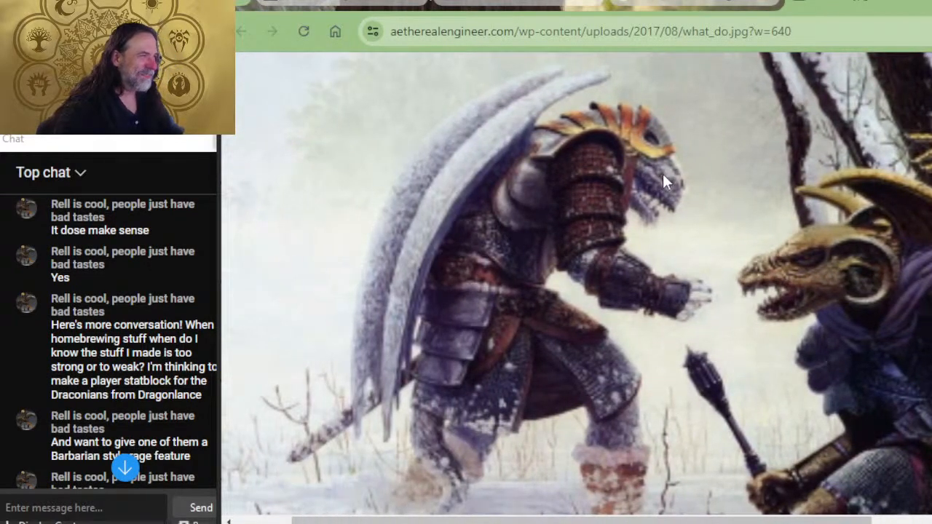
{"action": "middle_click", "coordinate": [740, 281]}
{"action": "middle_click", "coordinate": [614, 269]}
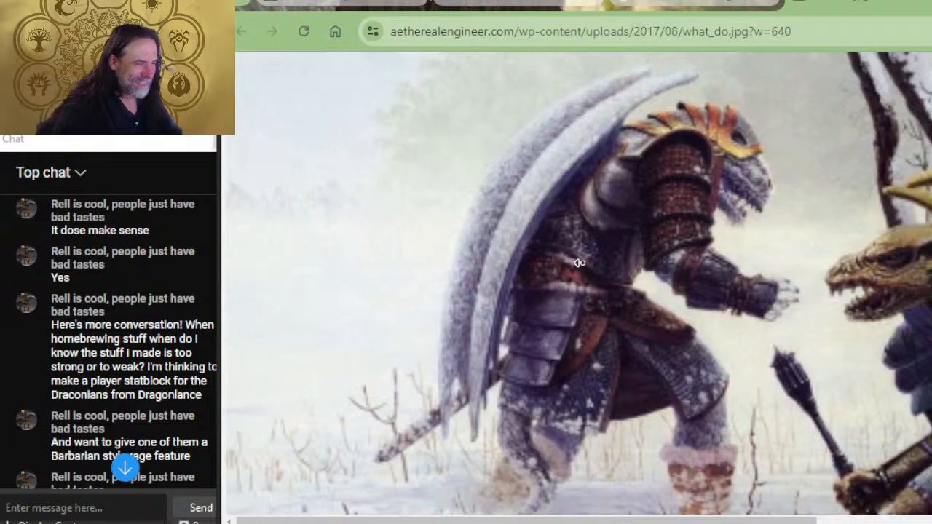
- Examine the artist's signature in the snow at 500% magnification, then return the painting to 250%
{"action": "scroll", "coordinate": [575, 270], "scroll_direction": "down", "scroll_amount": 1}
{"action": "scroll", "coordinate": [575, 275], "scroll_direction": "down", "scroll_amount": 2}
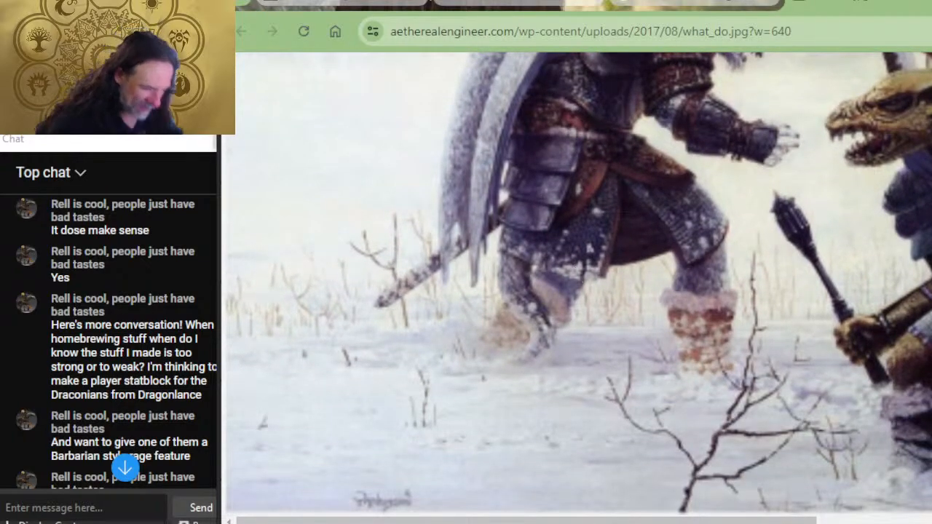
{"action": "scroll", "coordinate": [402, 494], "scroll_direction": "up", "scroll_amount": 5, "text": "ctrl"}
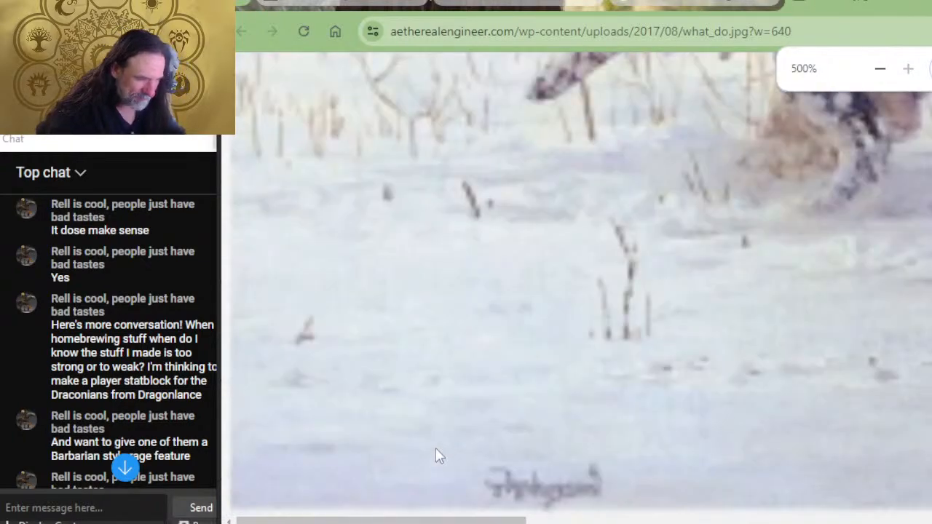
{"action": "scroll", "coordinate": [780, 322], "scroll_direction": "down", "scroll_amount": 3, "text": "ctrl"}
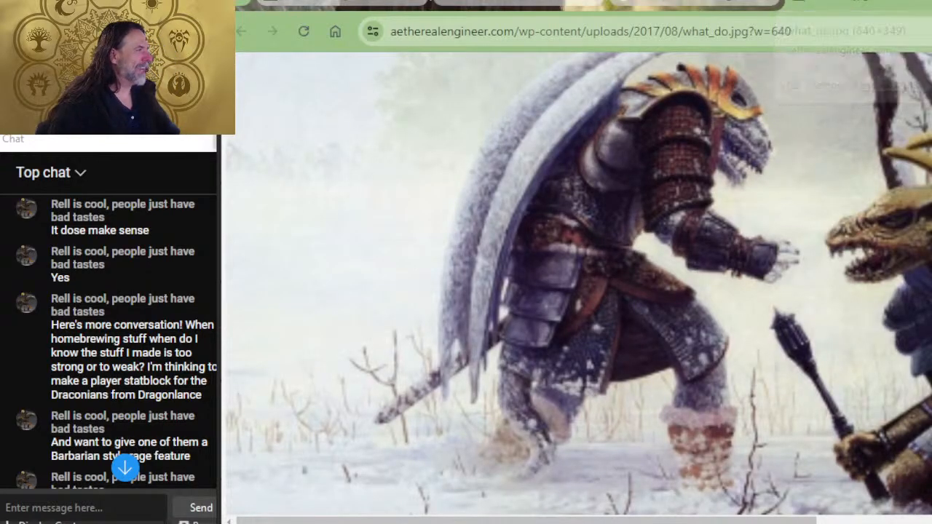
- Leave the painting, return to the stream's YouTube page, and switch back to the Sinkhole Chamber.psd document in Photoshop
{"action": "key", "text": "alt+Left"}
{"action": "left_click", "coordinate": [865, 2]}
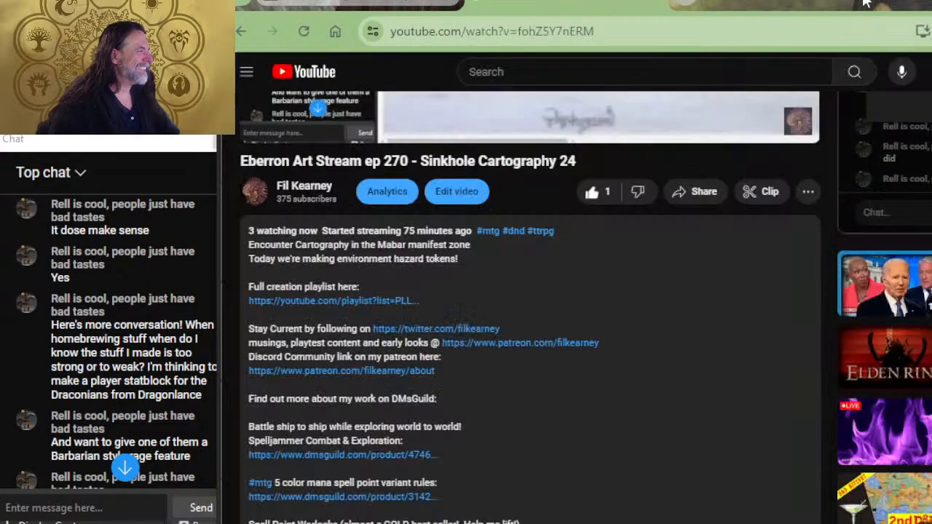
{"action": "key", "text": "alt+Tab"}
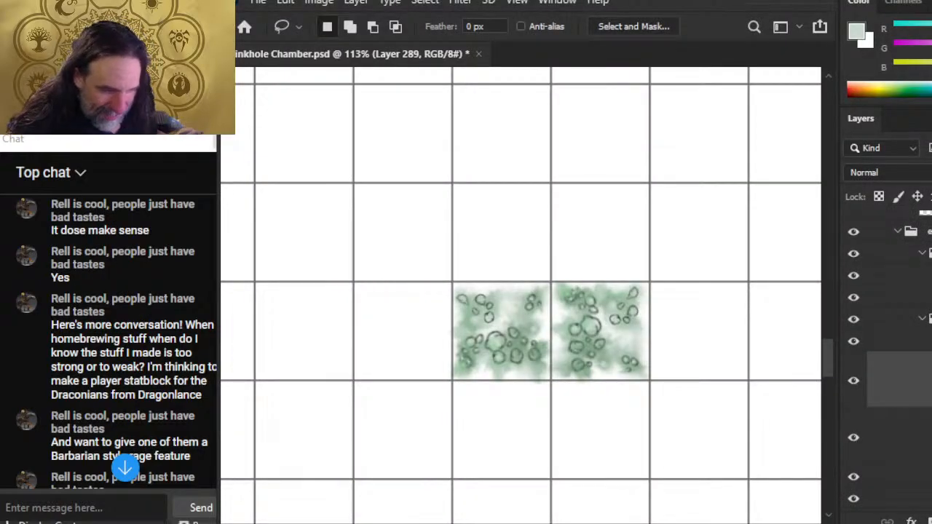
- Read back through the live chat messages about homebrewing a Draconian player stat block
{"action": "left_click", "coordinate": [125, 468]}
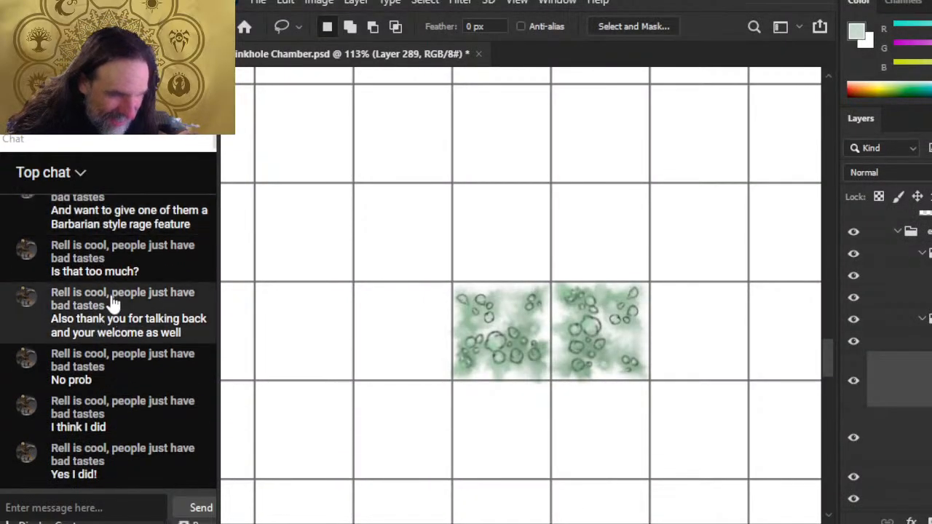
{"action": "scroll", "coordinate": [114, 307], "scroll_direction": "up", "scroll_amount": 3}
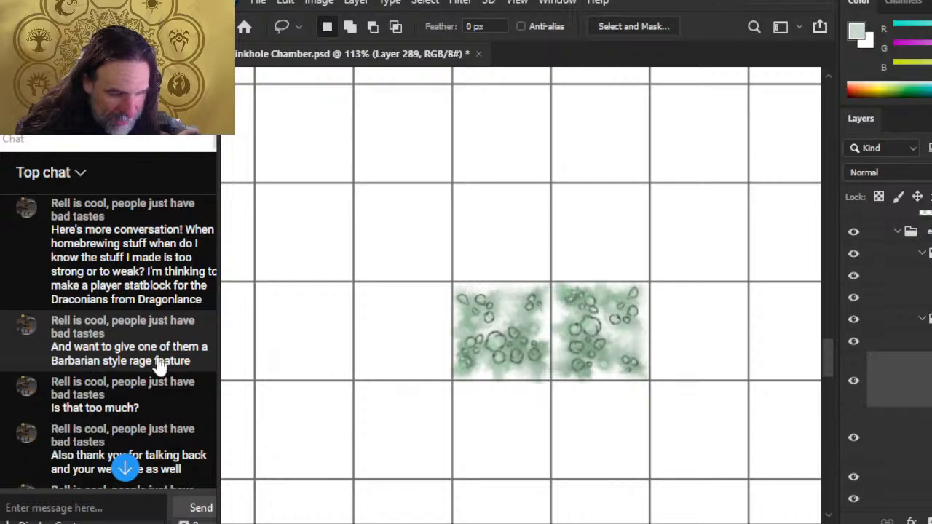
{"action": "scroll", "coordinate": [158, 357], "scroll_direction": "down", "scroll_amount": 5}
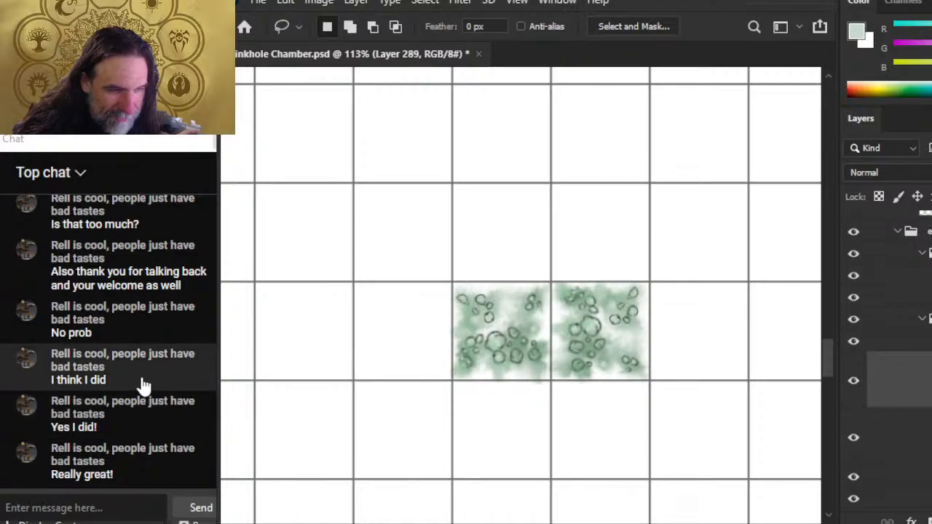
{"action": "scroll", "coordinate": [142, 385], "scroll_direction": "up", "scroll_amount": 5}
- Check the stream's YouTube page and the OBS window, then return to the Sinkhole Chamber.psd document in Photoshop
{"action": "key", "text": "alt+Tab"}
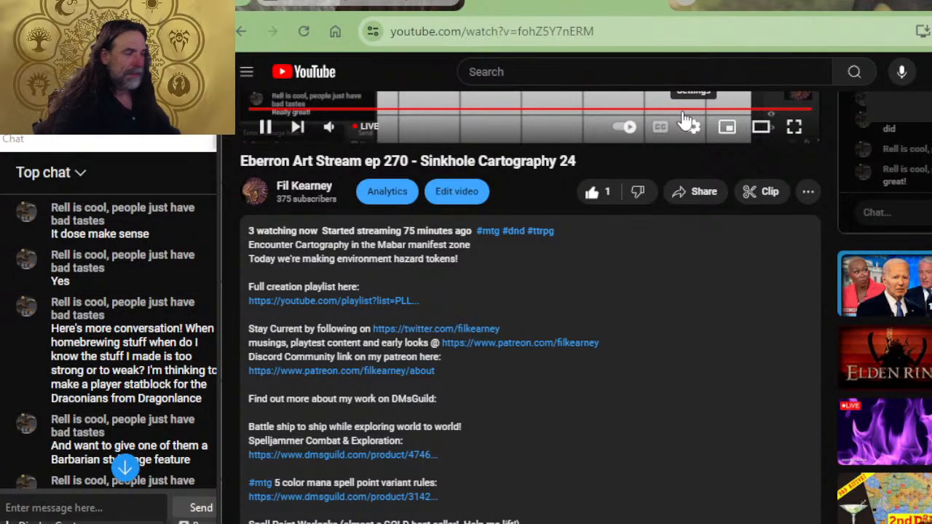
{"action": "key", "text": "alt+Tab"}
{"action": "key", "text": "alt+Tab"}
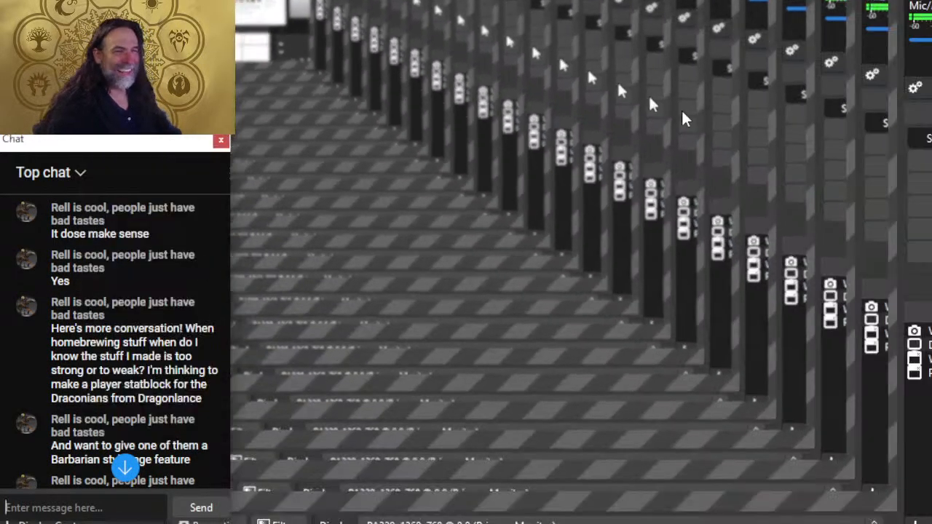
{"action": "key", "text": "alt+Tab"}
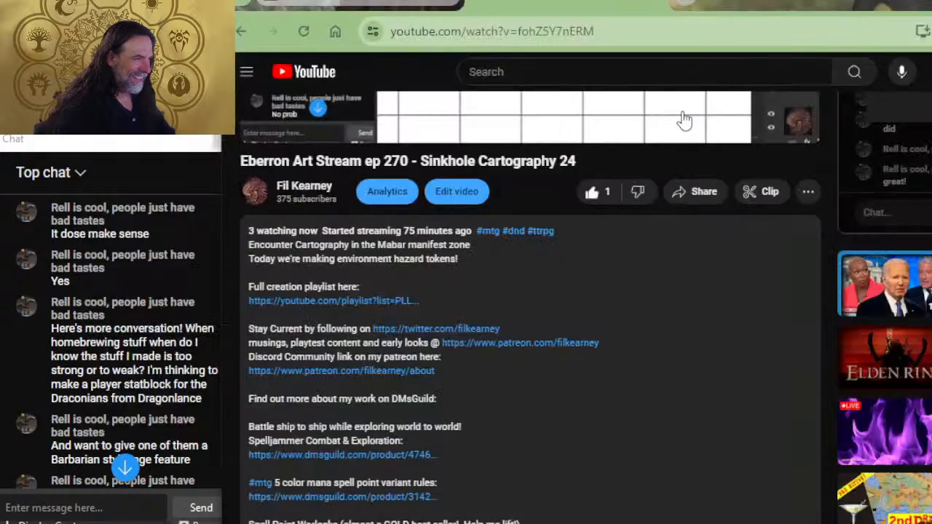
{"action": "key", "text": "alt+Tab"}
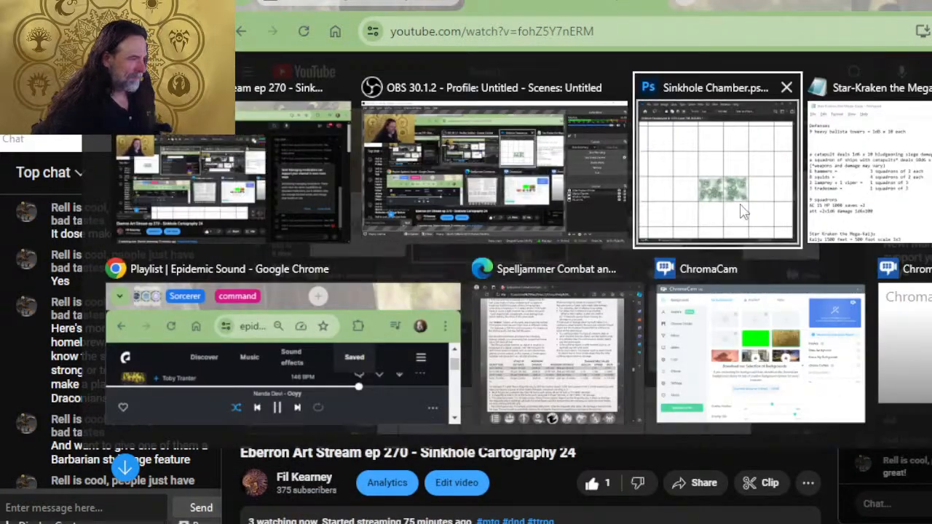
{"action": "left_click", "coordinate": [797, 138]}
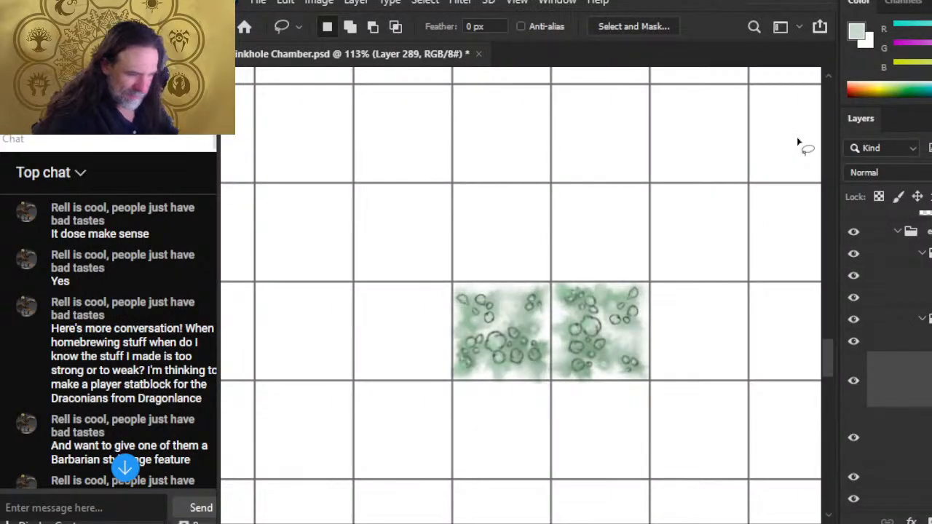
- Read the live chat through to its newest message
{"action": "scroll", "coordinate": [236, 381], "scroll_direction": "down", "scroll_amount": 1}
{"action": "scroll", "coordinate": [112, 333], "scroll_direction": "down", "scroll_amount": 4}
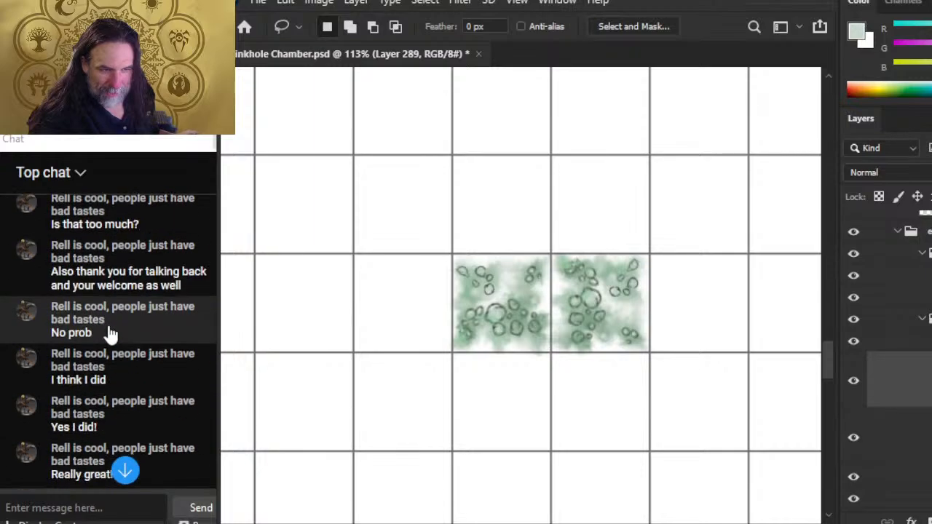
{"action": "scroll", "coordinate": [122, 324], "scroll_direction": "down", "scroll_amount": 1}
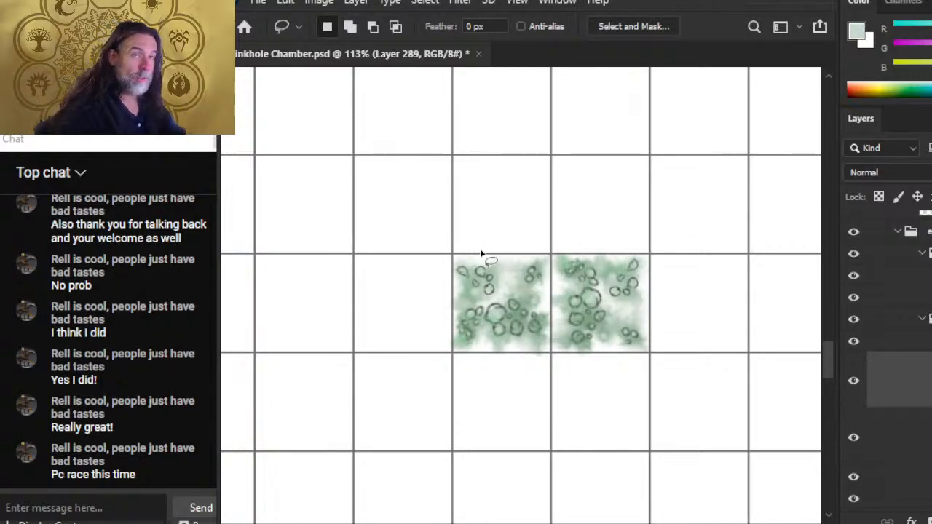
- Paste another copy of the green circle patch and place it in the grid square directly below the left patch
{"action": "left_click_drag", "start_coordinate": [645, 359], "coordinate": [591, 334]}
{"action": "key", "text": "z"}
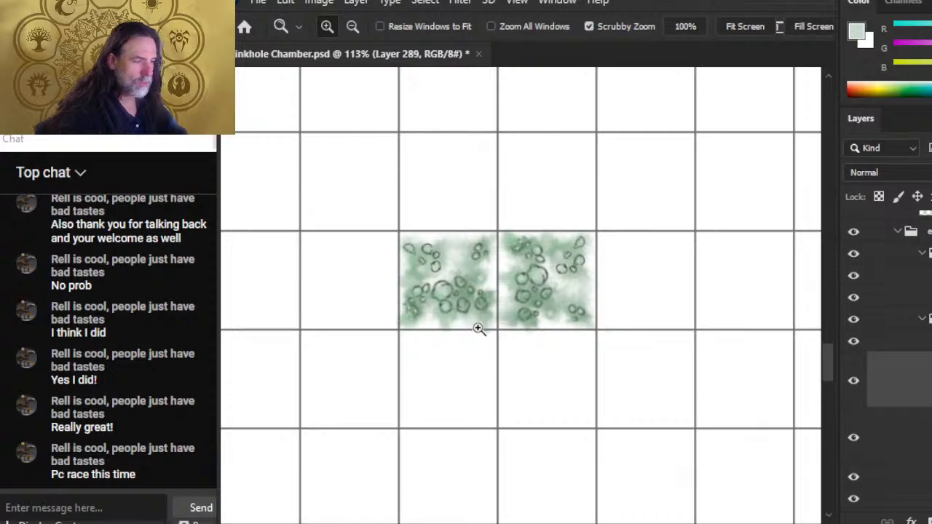
{"action": "left_click_drag", "start_coordinate": [476, 327], "coordinate": [576, 340]}
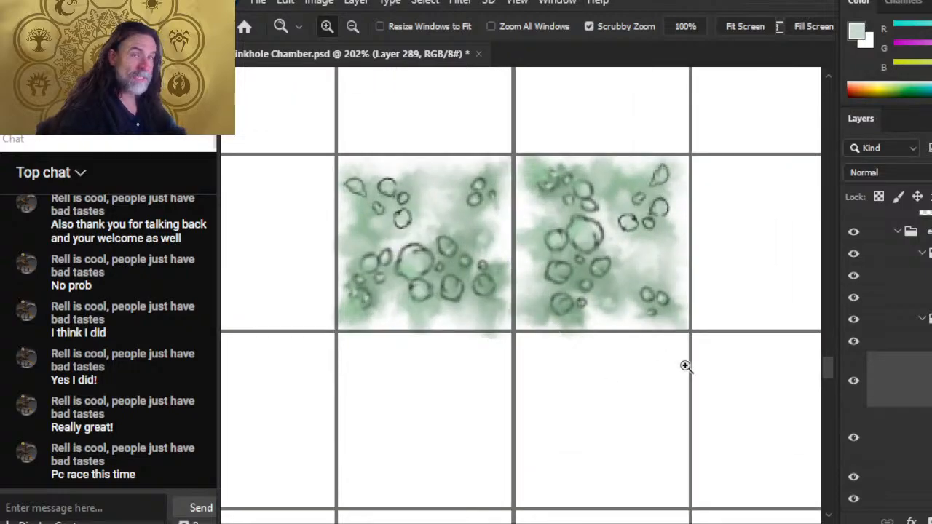
{"action": "left_click_drag", "start_coordinate": [692, 369], "coordinate": [626, 378]}
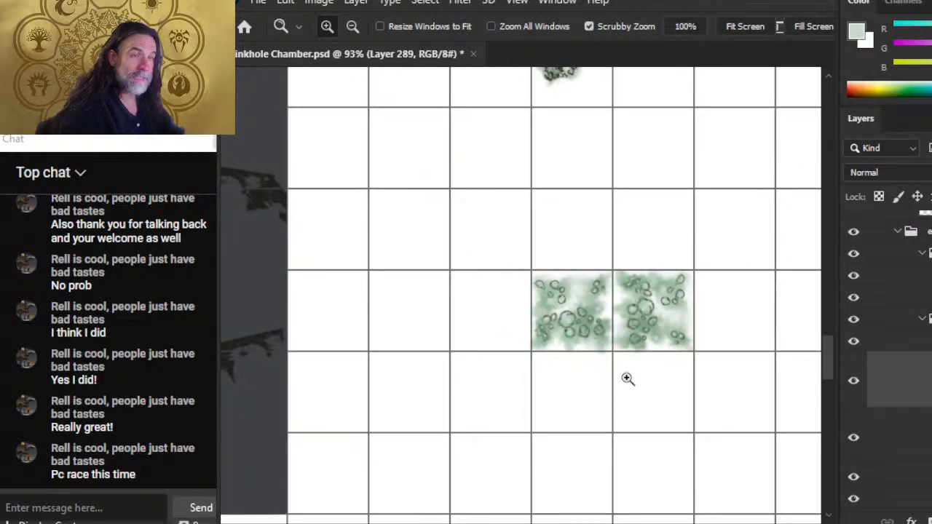
{"action": "left_click", "coordinate": [852, 382]}
{"action": "left_click", "coordinate": [853, 382]}
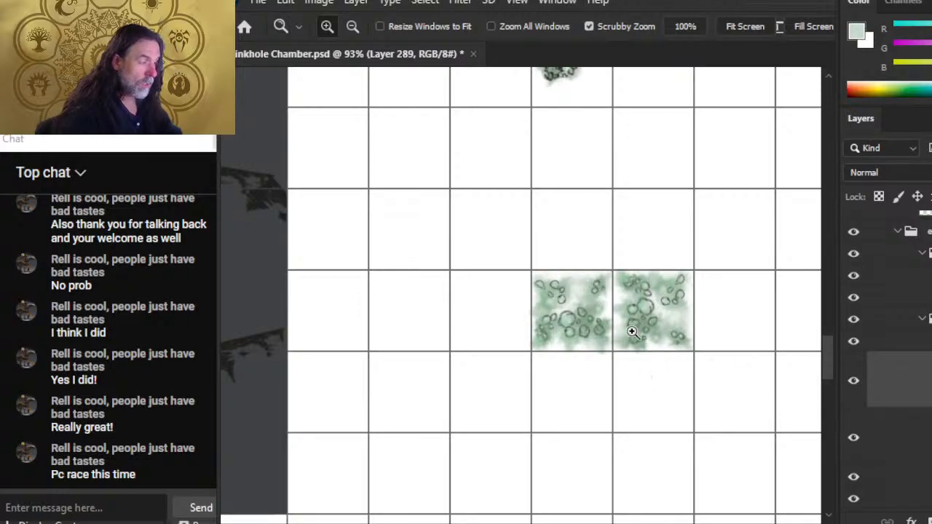
{"action": "key", "text": "ctrl+v"}
{"action": "key", "text": "v"}
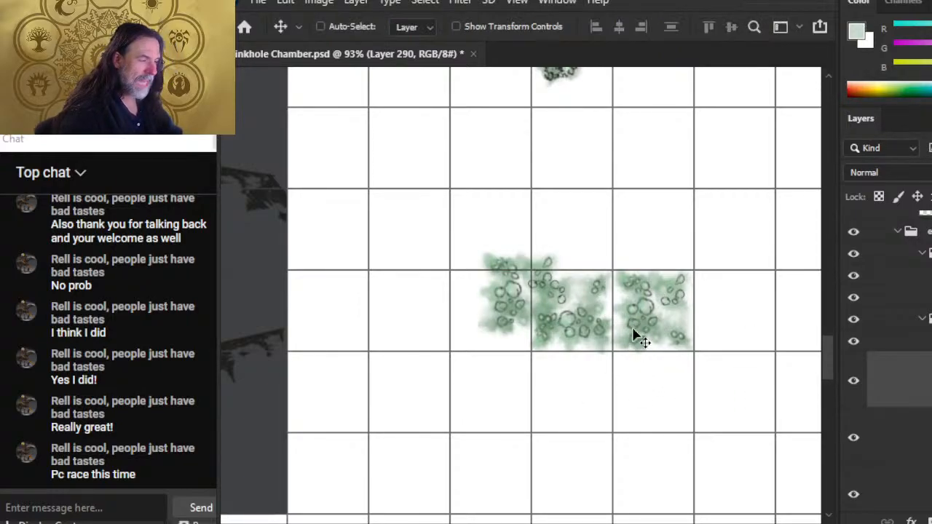
{"action": "left_click_drag", "start_coordinate": [633, 336], "coordinate": [691, 431]}
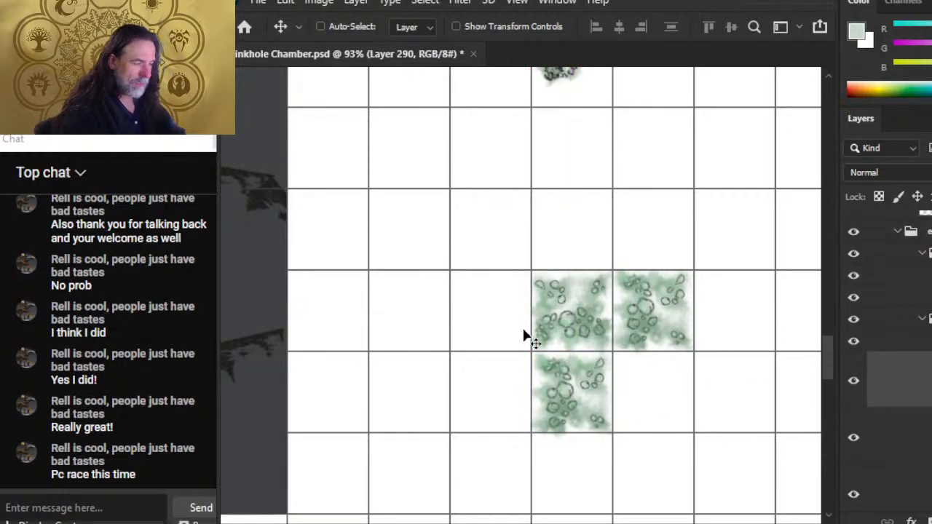
- Rotate the newly placed lower copy by 180 degrees with Free Transform
{"action": "right_click", "coordinate": [546, 342]}
{"action": "left_click", "coordinate": [649, 195]}
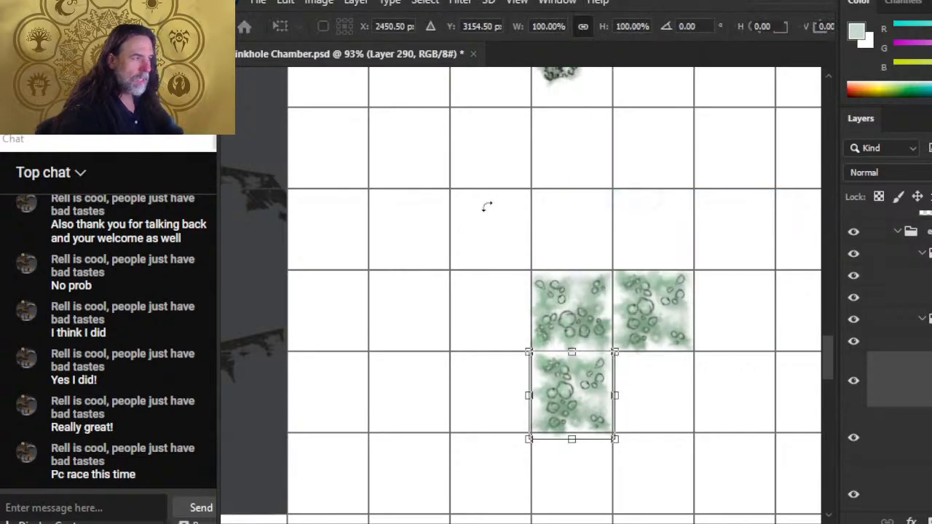
{"action": "left_click_drag", "start_coordinate": [556, 262], "coordinate": [396, 416]}
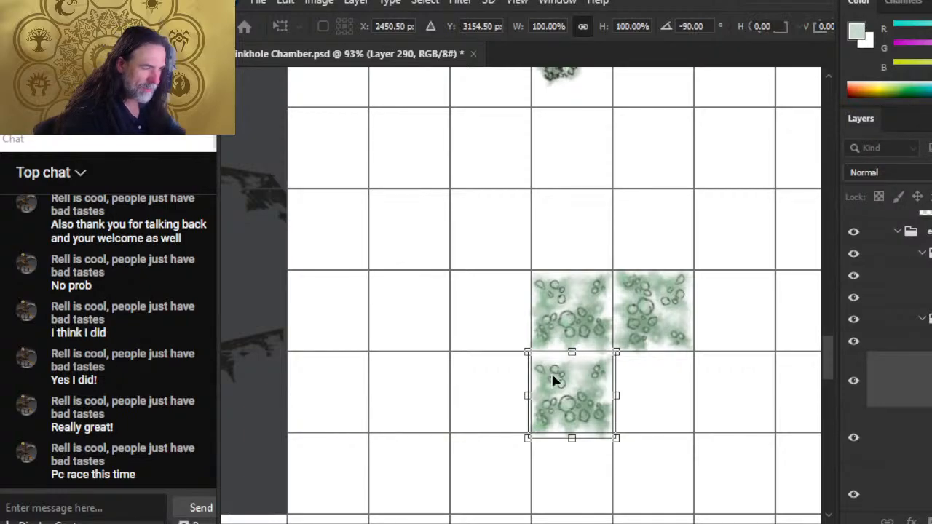
{"action": "left_click_drag", "start_coordinate": [592, 303], "coordinate": [494, 352]}
{"action": "left_click_drag", "start_coordinate": [479, 373], "coordinate": [479, 382]}
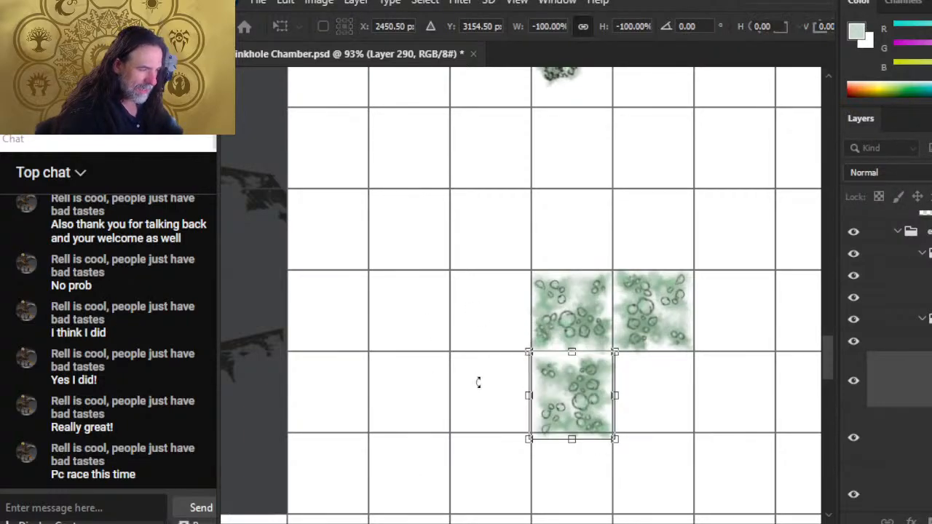
{"action": "key", "text": "Return"}
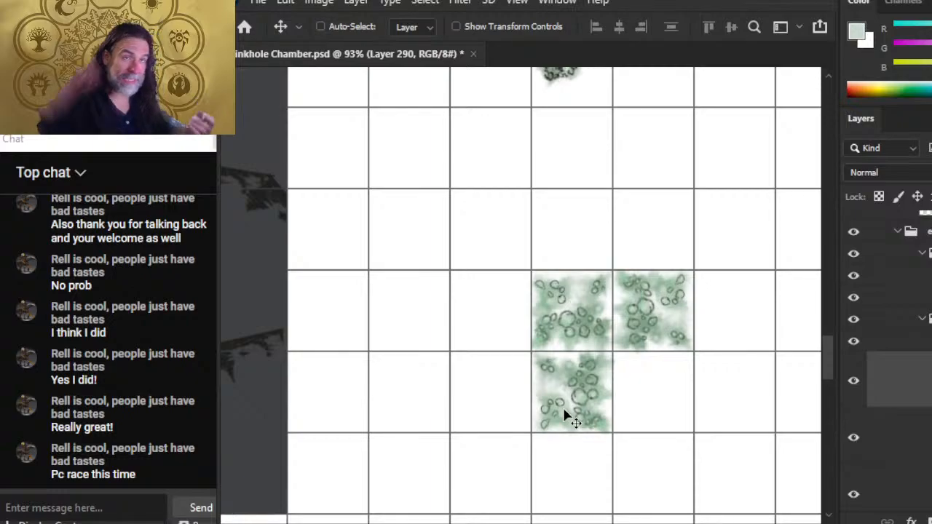
- Paste a fourth copy of the patch into the empty lower-right square to complete the two-by-two block
{"action": "left_click_drag", "start_coordinate": [631, 365], "coordinate": [584, 289]}
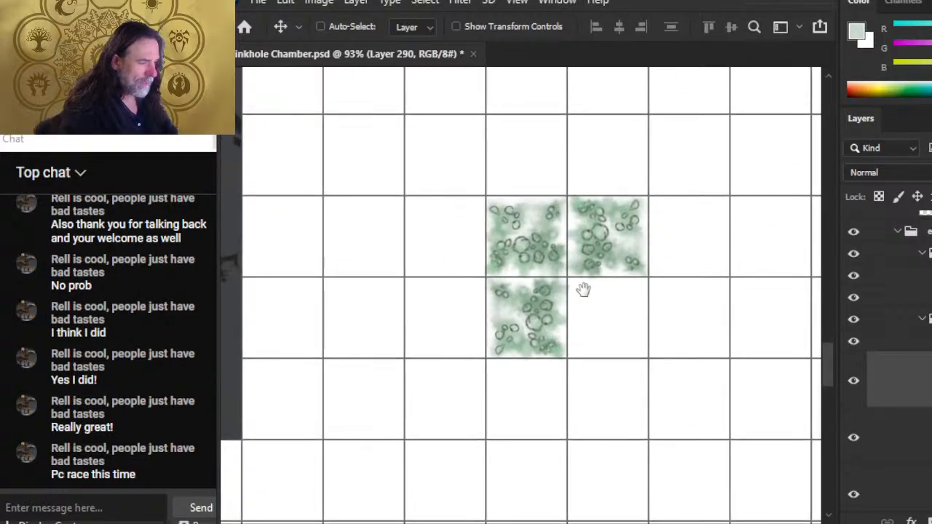
{"action": "key", "text": "ctrl+v"}
{"action": "left_click_drag", "start_coordinate": [559, 348], "coordinate": [632, 359]}
{"action": "right_click", "coordinate": [633, 282]}
{"action": "key", "text": "Escape"}
{"action": "key", "text": "l"}
{"action": "right_click", "coordinate": [605, 248]}
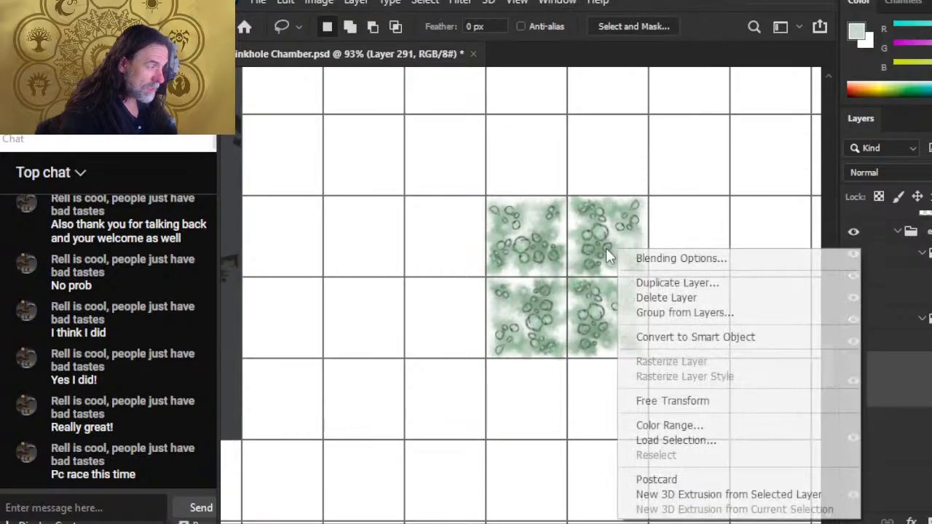
{"action": "left_click", "coordinate": [631, 257]}
{"action": "key", "text": "Escape"}
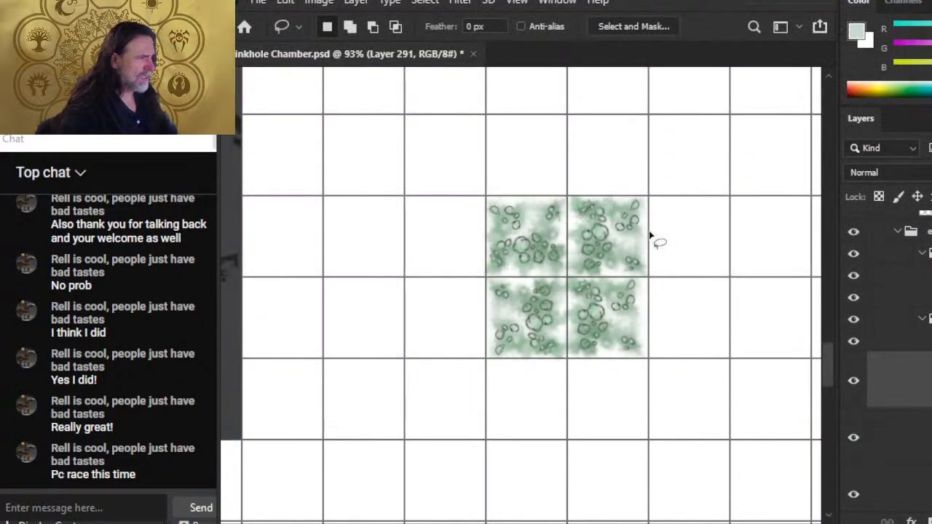
- Rotate the lower-right copy 90 degrees clockwise with Free Transform and align it within its grid square
{"action": "right_click", "coordinate": [618, 282]}
{"action": "left_click", "coordinate": [702, 430]}
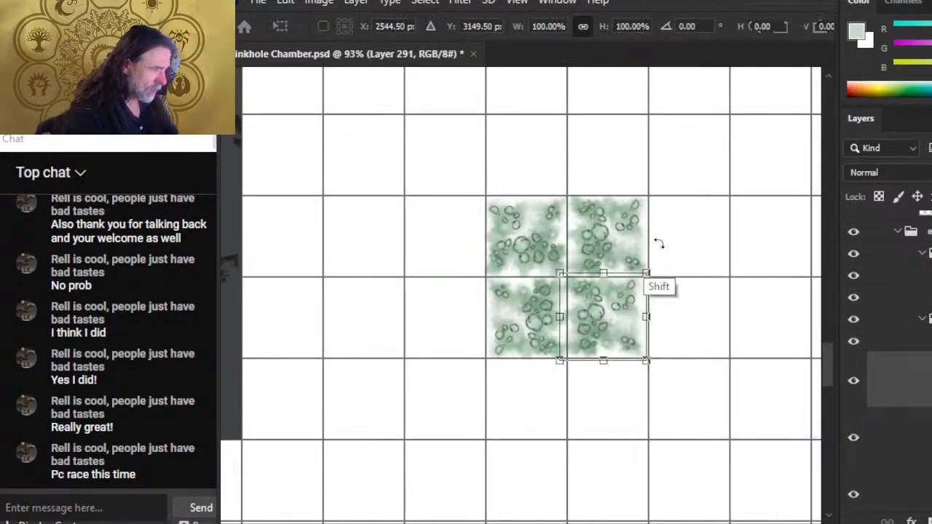
{"action": "left_click_drag", "start_coordinate": [657, 241], "coordinate": [706, 400]}
{"action": "key", "text": "Return"}
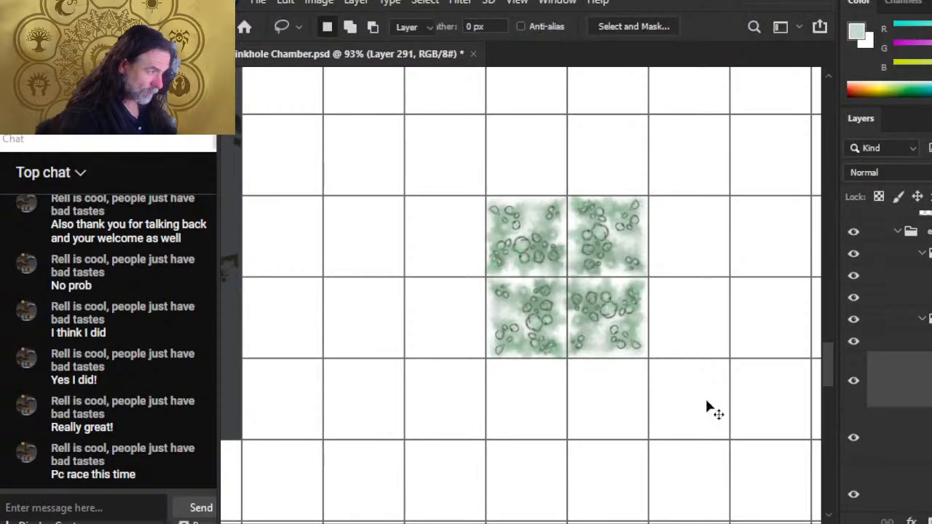
{"action": "key", "text": "v"}
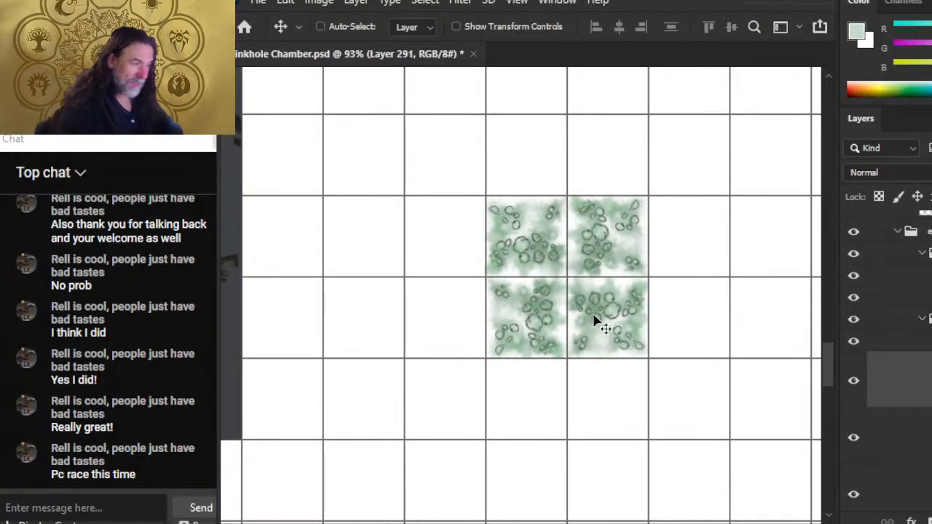
- Compare the two-by-two block of rotated patches at 220% magnification with the original patch among the other hazard tiles
{"action": "key", "text": "z"}
{"action": "left_click_drag", "start_coordinate": [591, 318], "coordinate": [636, 335]}
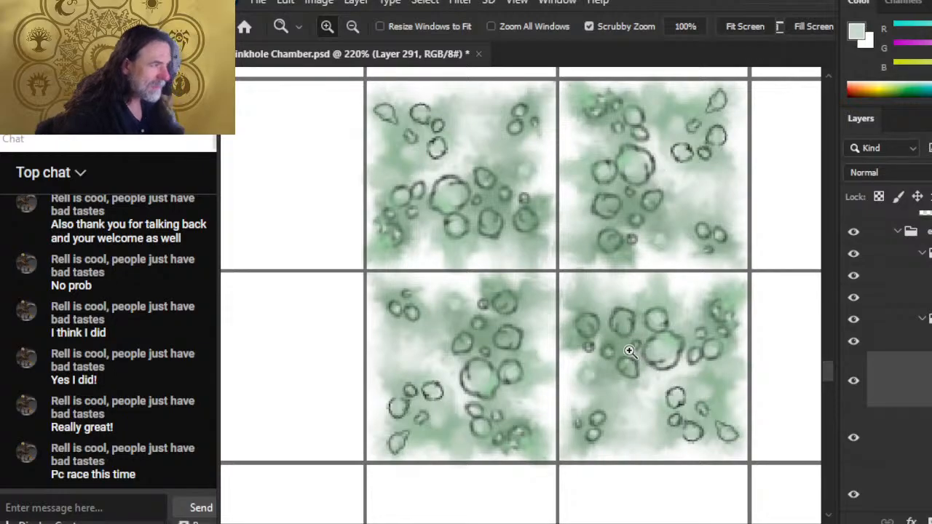
{"action": "left_click_drag", "start_coordinate": [744, 87], "coordinate": [660, 449]}
{"action": "left_click_drag", "start_coordinate": [615, 270], "coordinate": [646, 431]}
{"action": "left_click_drag", "start_coordinate": [573, 334], "coordinate": [624, 262]}
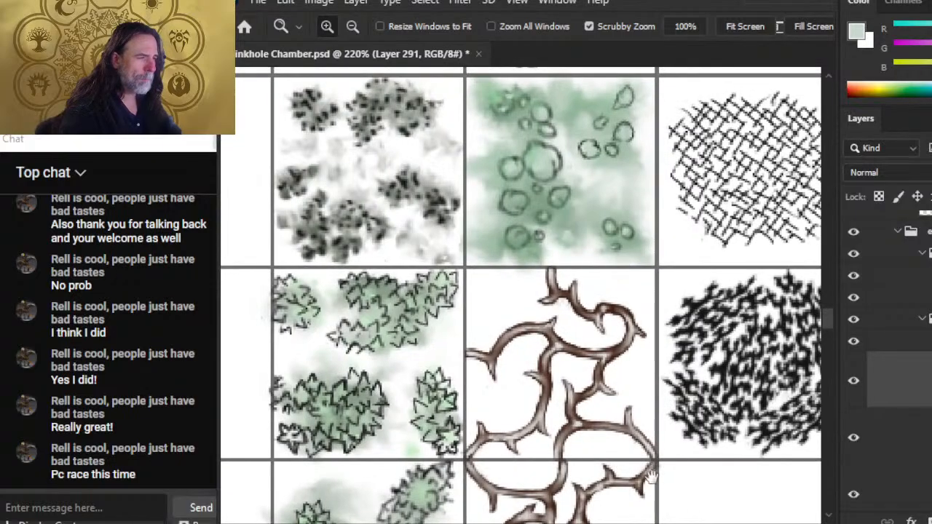
{"action": "left_click_drag", "start_coordinate": [652, 475], "coordinate": [632, 241]}
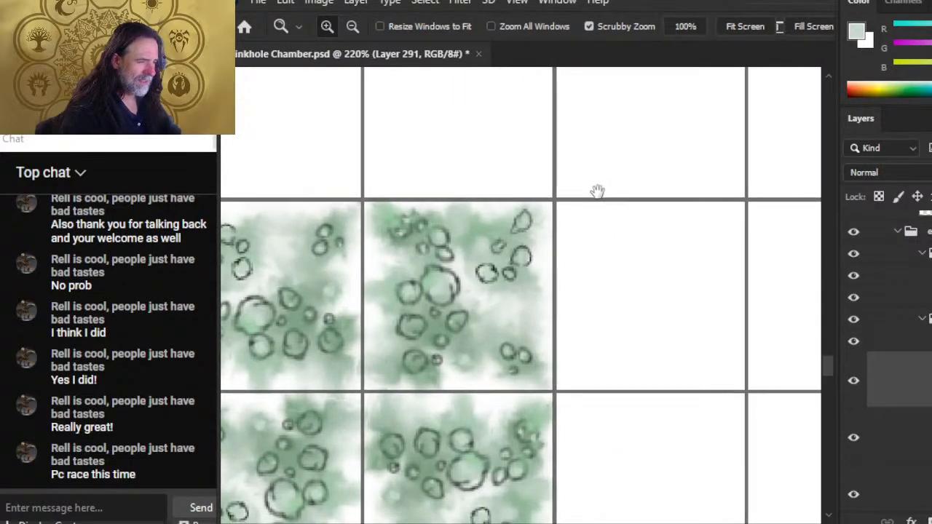
{"action": "left_click_drag", "start_coordinate": [597, 194], "coordinate": [655, 429]}
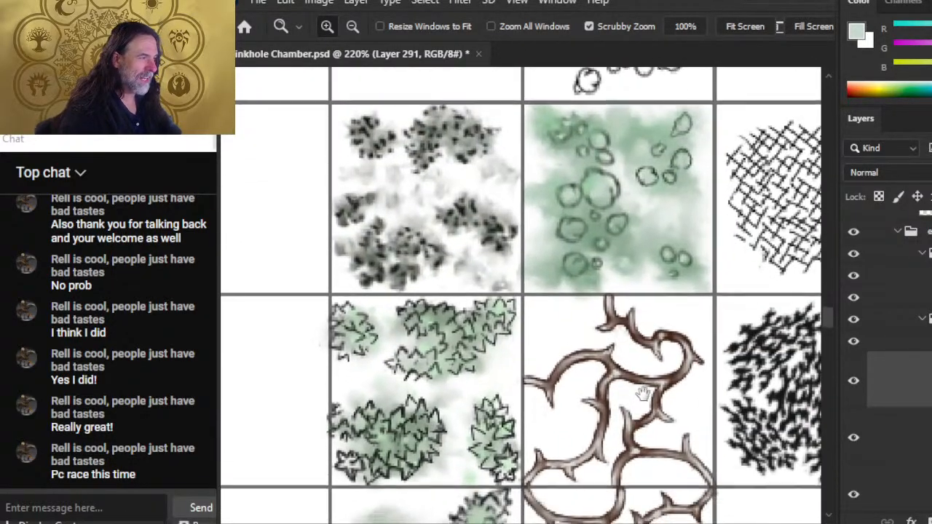
- Select Layer 282 and activate the Smudge tool followed by the Eraser
{"action": "scroll", "coordinate": [899, 364], "scroll_direction": "down", "scroll_amount": 7}
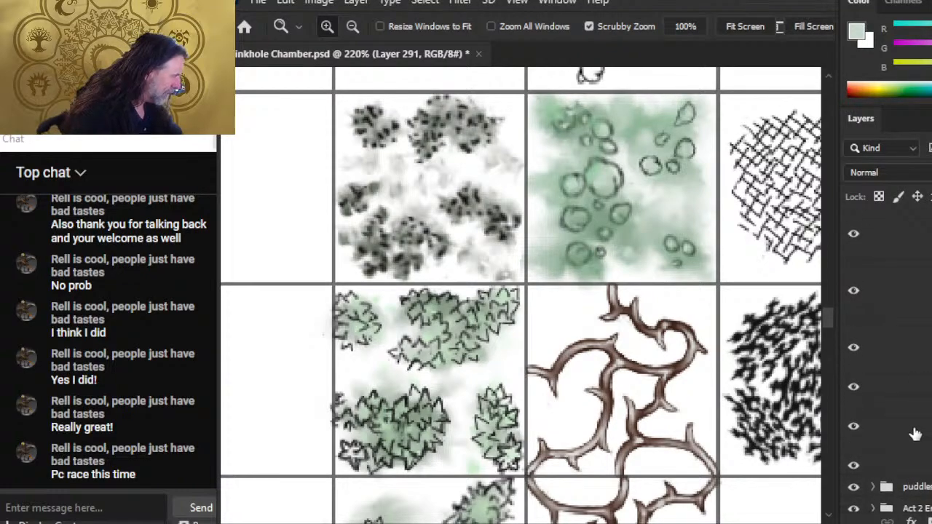
{"action": "left_click", "coordinate": [911, 432]}
{"action": "key", "text": "r"}
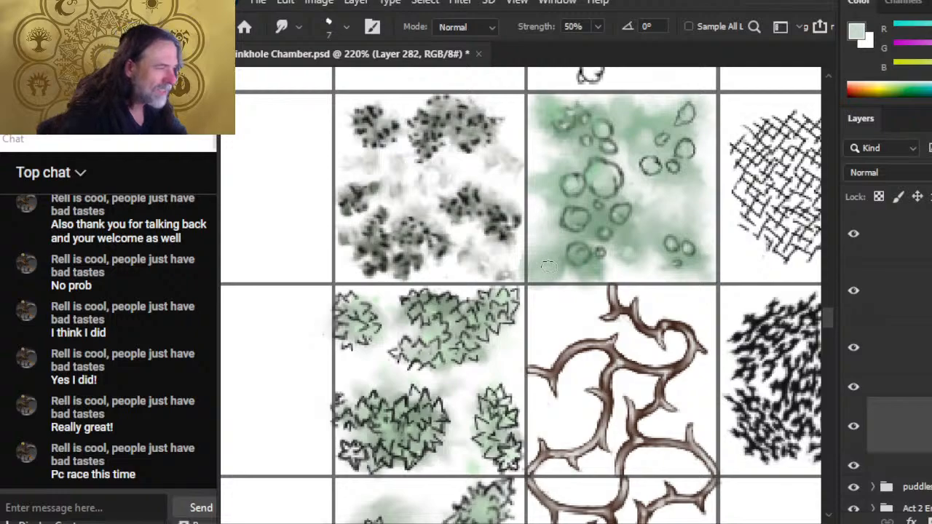
{"action": "key", "text": "e"}
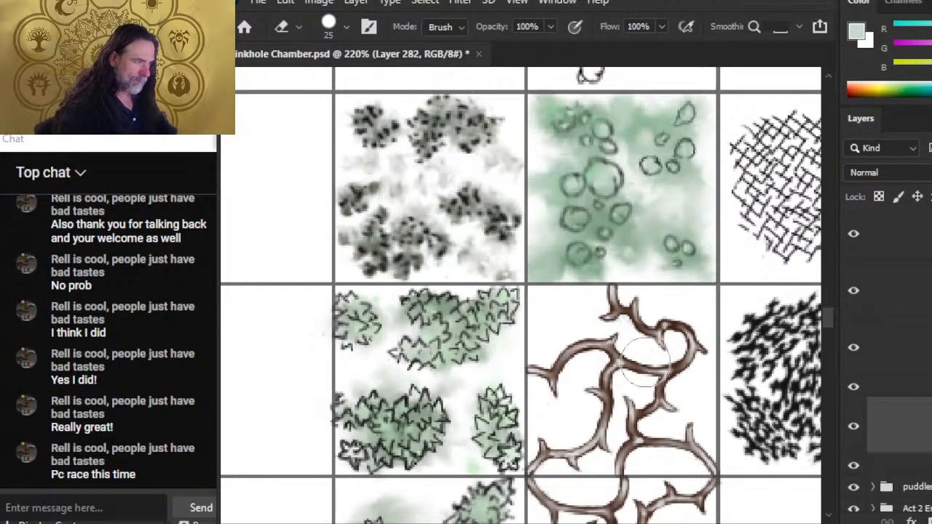
- Compare the tiled block with the original hazard tiles again at 90.4% magnification
{"action": "key", "text": "z"}
{"action": "mouse_move", "coordinate": [728, 358]}
{"action": "left_mouse_down"}
{"action": "mouse_move", "coordinate": [678, 402]}
{"action": "mouse_move", "coordinate": [660, 168]}
{"action": "left_mouse_up"}
{"action": "key", "text": "space"}
{"action": "left_click_drag", "start_coordinate": [678, 436], "coordinate": [673, 286]}
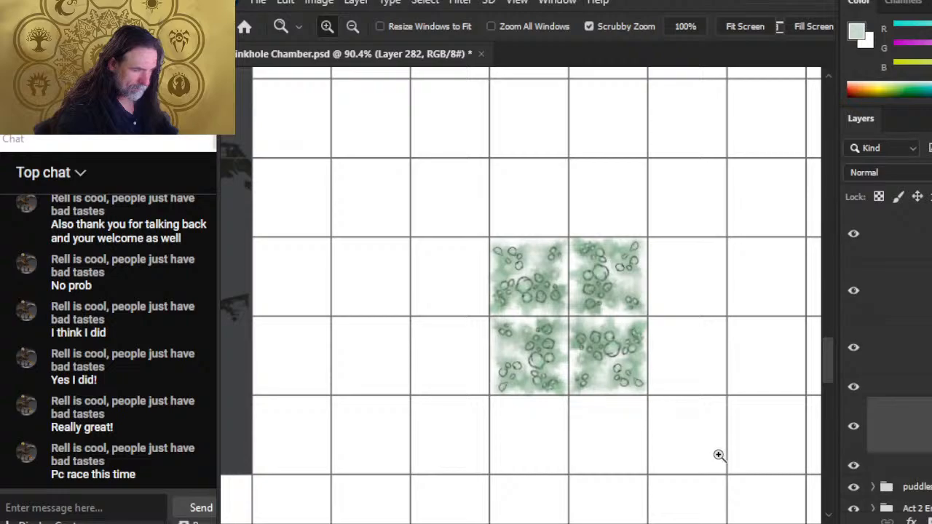
{"action": "left_click_drag", "start_coordinate": [663, 182], "coordinate": [633, 452]}
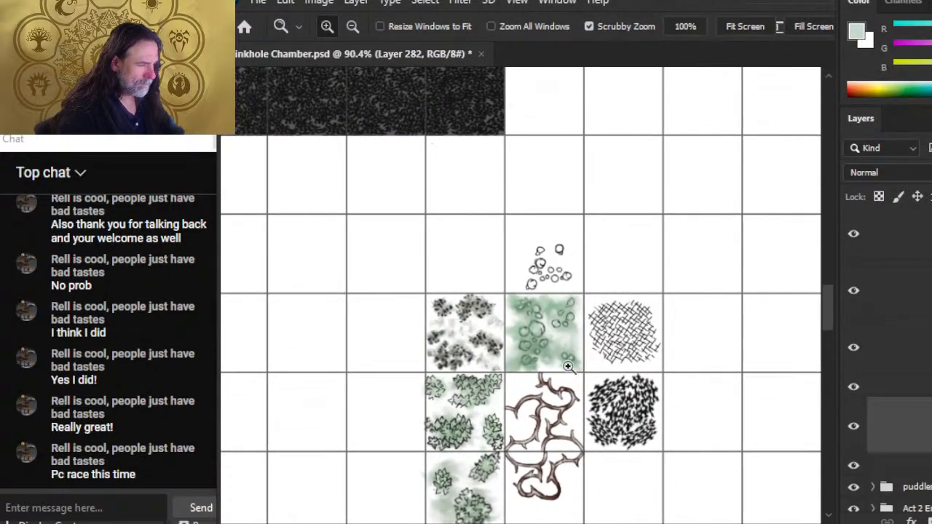
- Lasso the three small circles near the green patch's lower-right corner and try to move them on Layer 288
{"action": "left_click_drag", "start_coordinate": [568, 366], "coordinate": [716, 361]}
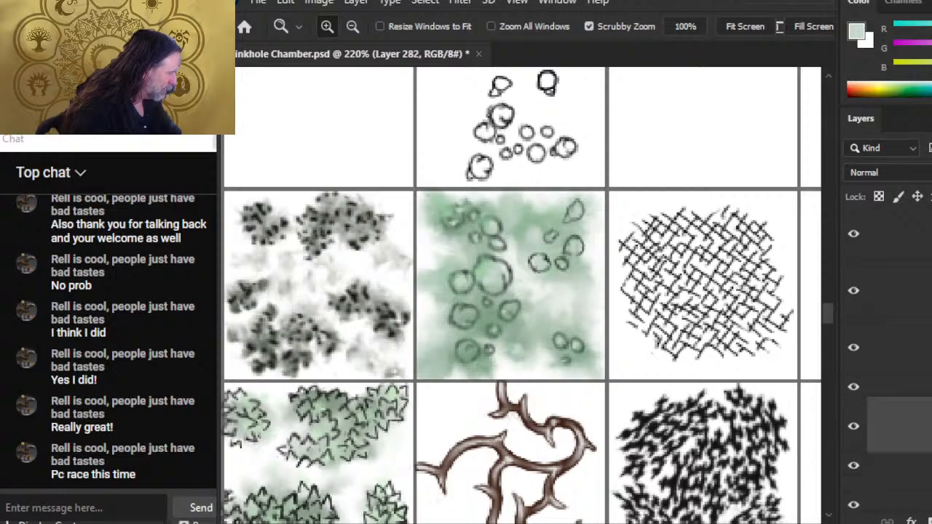
{"action": "left_click", "coordinate": [769, 467], "text": "ctrl"}
{"action": "key", "text": "r"}
{"action": "key", "text": "l"}
{"action": "mouse_move", "coordinate": [524, 342]}
{"action": "left_mouse_down"}
{"action": "mouse_move", "coordinate": [587, 321]}
{"action": "mouse_move", "coordinate": [525, 343]}
{"action": "left_mouse_up"}
{"action": "key", "text": "v"}
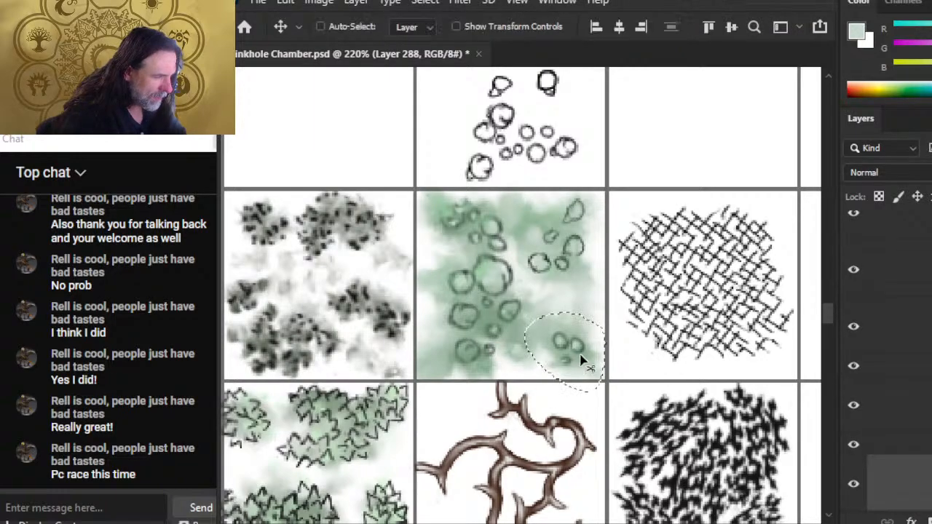
{"action": "left_click_drag", "start_coordinate": [584, 362], "coordinate": [578, 351]}
{"action": "key", "text": "Return"}
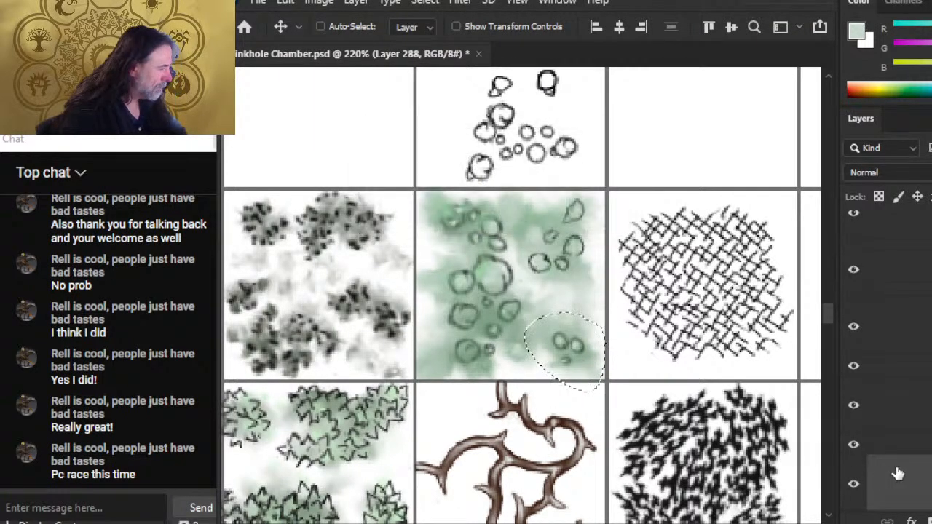
- Merge Layer 288 into Layer 98 copy and move the selected circles up and inward within the patch
{"action": "right_click", "coordinate": [910, 388]}
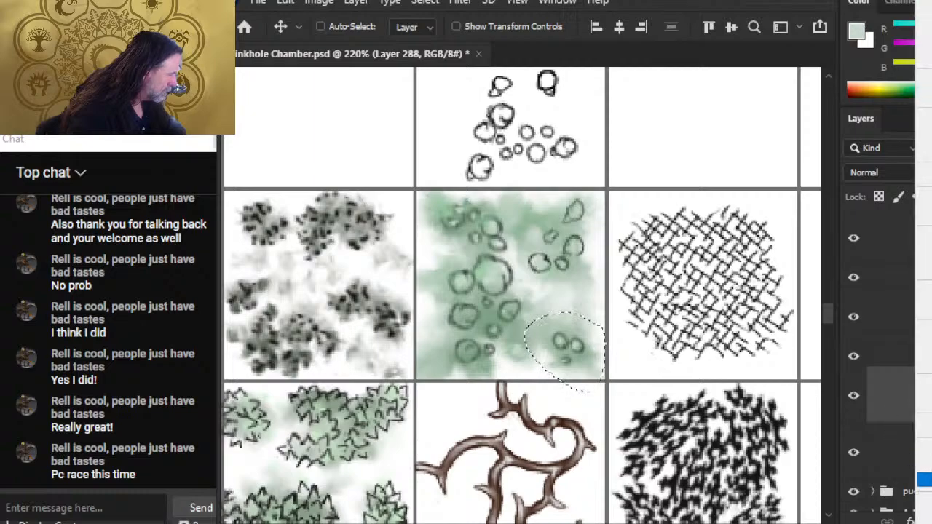
{"action": "left_click", "coordinate": [920, 450]}
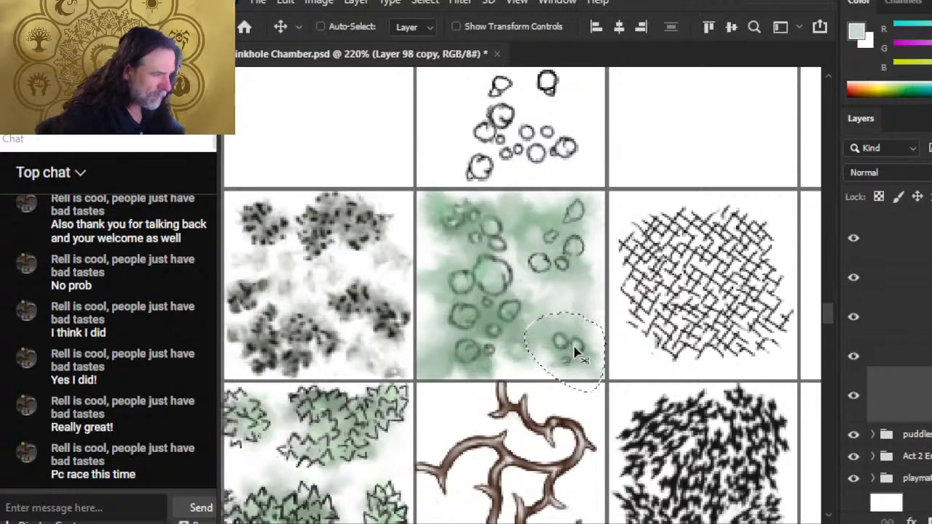
{"action": "left_click_drag", "start_coordinate": [576, 349], "coordinate": [554, 335]}
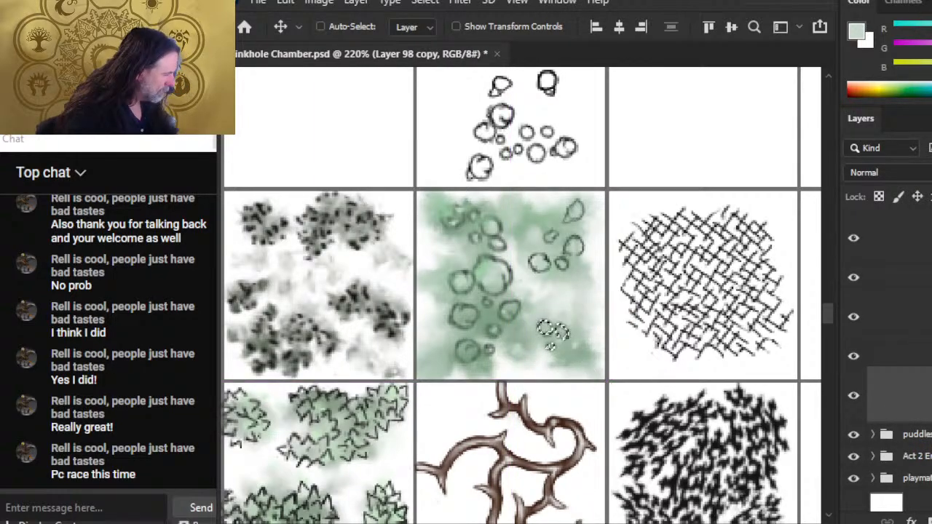
- Lasso the green shading around the three circles on Layer 282, shift it inward to match them, and clear the selection
{"action": "left_click", "coordinate": [926, 329]}
{"action": "key", "text": "l"}
{"action": "key", "text": "ctrl+d"}
{"action": "mouse_move", "coordinate": [582, 304]}
{"action": "left_mouse_down"}
{"action": "mouse_move", "coordinate": [557, 315]}
{"action": "mouse_move", "coordinate": [542, 345]}
{"action": "mouse_move", "coordinate": [558, 395]}
{"action": "mouse_move", "coordinate": [605, 323]}
{"action": "mouse_move", "coordinate": [564, 347]}
{"action": "left_mouse_up"}
{"action": "key", "text": "v"}
{"action": "key", "text": "l"}
{"action": "left_click", "coordinate": [629, 396]}
- Blend the green shading around the repositioned circles on Layer 282 using the Smudge tool at size 6 and 50% strength
{"action": "key", "text": "r"}
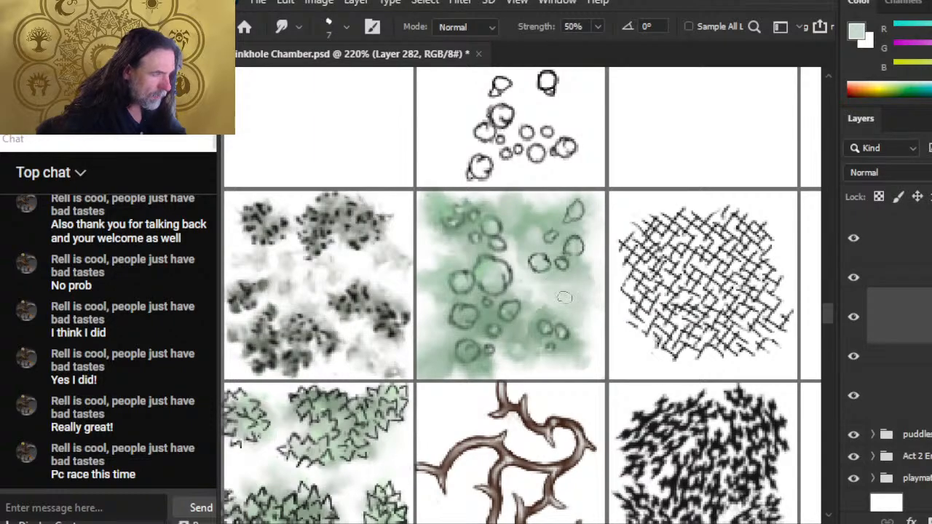
{"action": "key", "text": "e"}
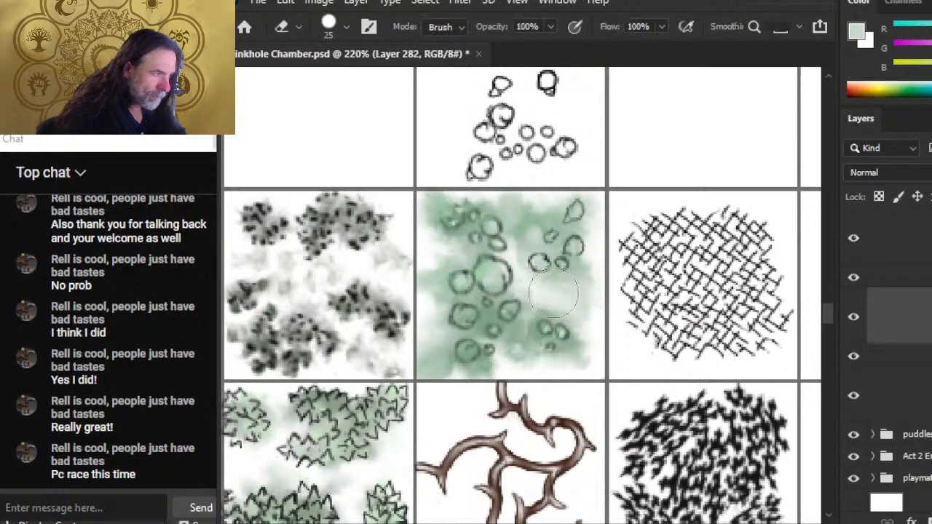
{"action": "key", "text": "r"}
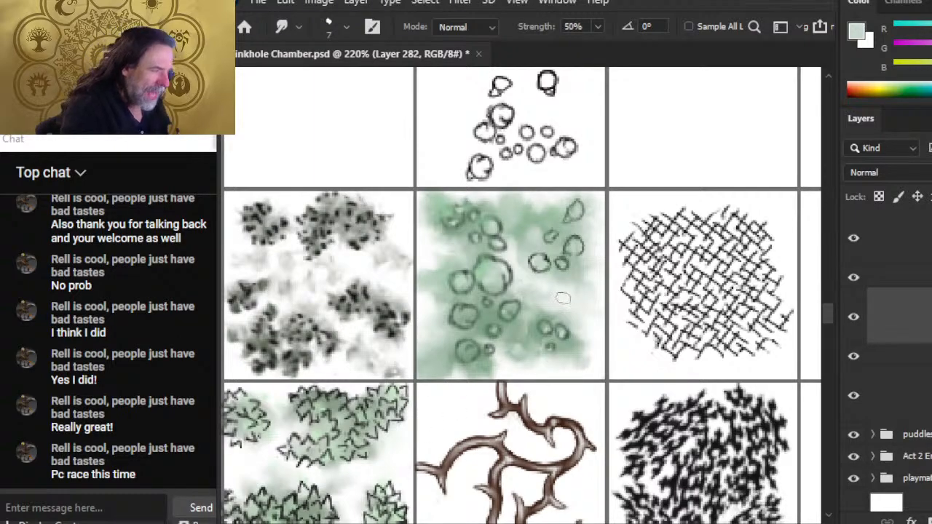
{"action": "key", "text": "["}
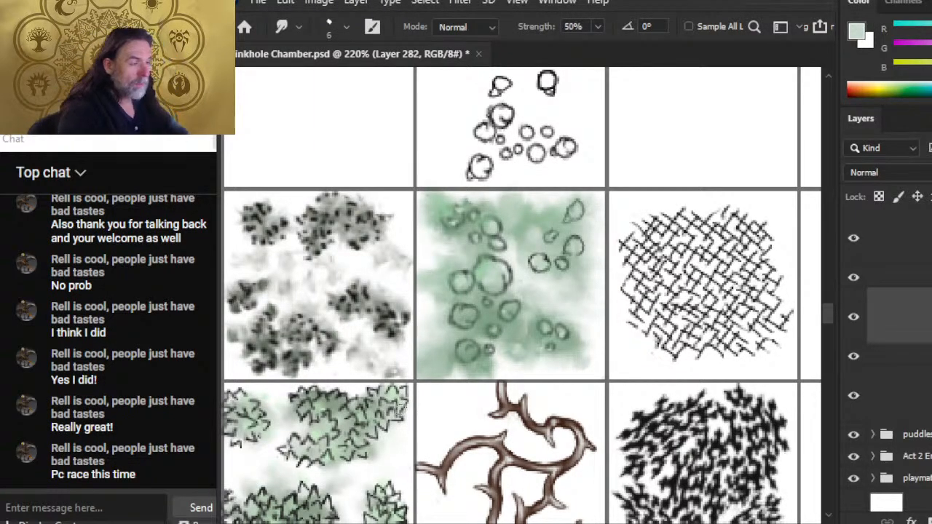
{"action": "key", "text": "z"}
{"action": "left_click_drag", "start_coordinate": [580, 365], "coordinate": [559, 429]}
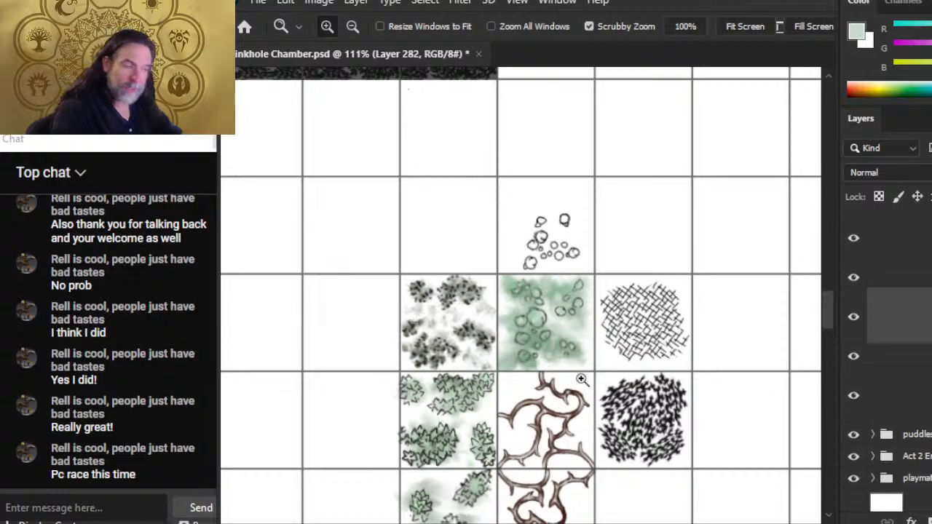
{"action": "left_click_drag", "start_coordinate": [580, 378], "coordinate": [621, 391]}
{"action": "key", "text": "r"}
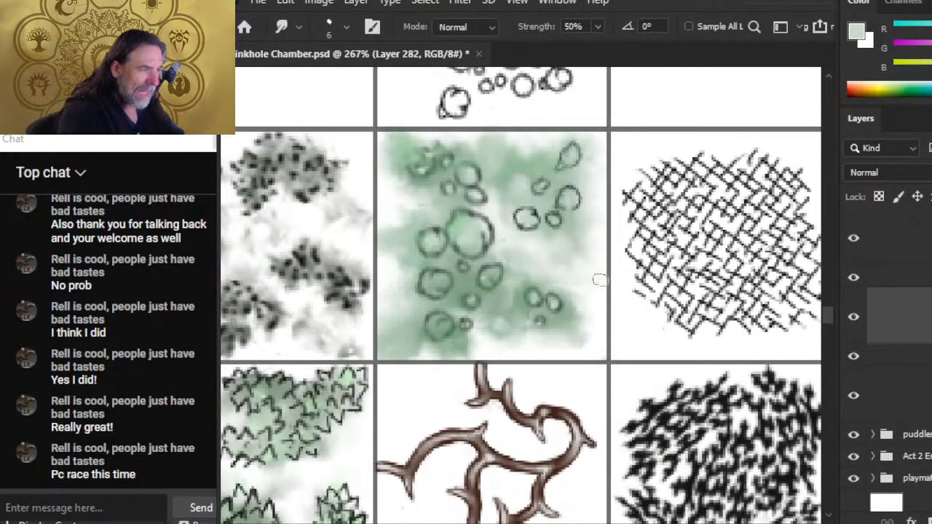
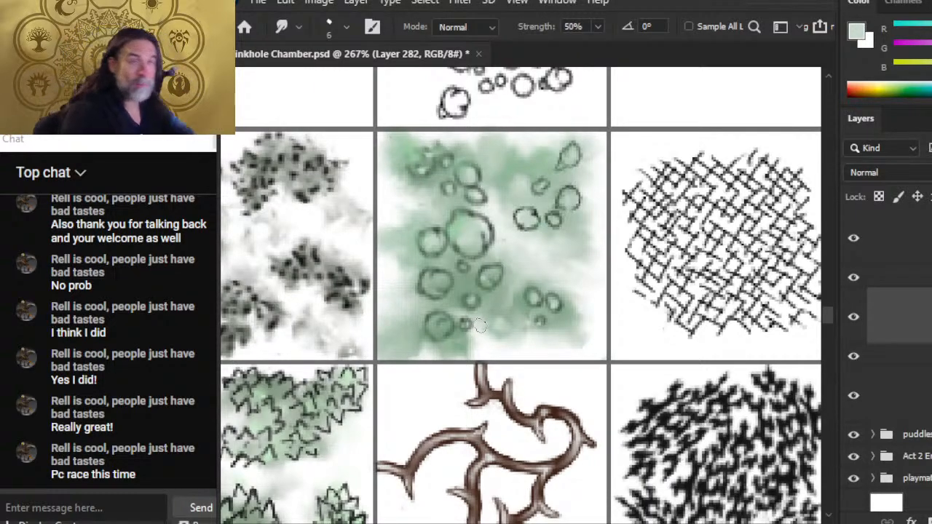
- Select the two adjacent layer groups of the green patch and duplicate them within Sinkhole Chamber.psd
{"action": "key", "text": "z"}
{"action": "left_click_drag", "start_coordinate": [574, 338], "coordinate": [480, 341]}
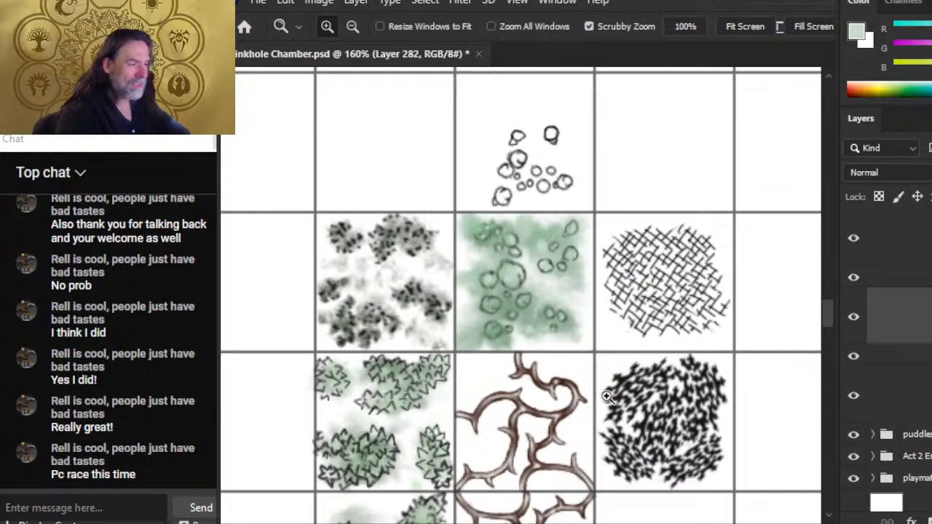
{"action": "left_click_drag", "start_coordinate": [630, 397], "coordinate": [577, 402]}
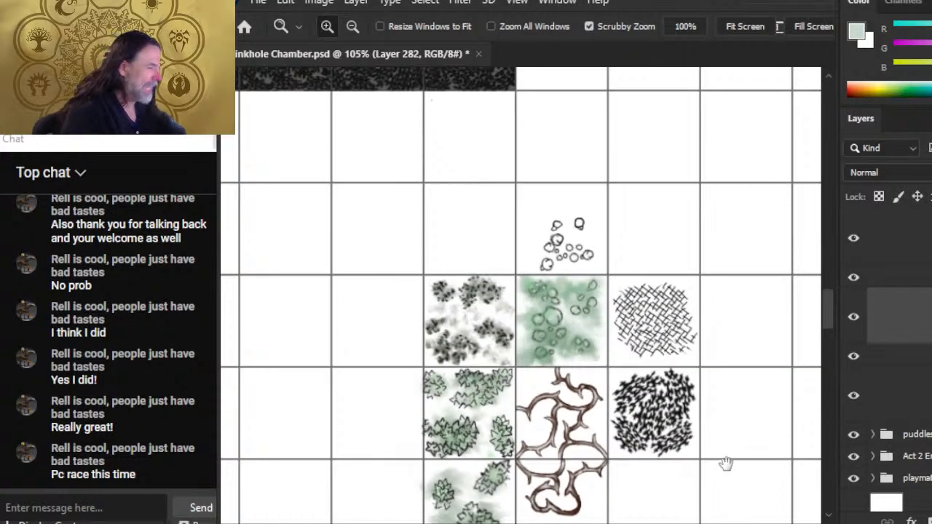
{"action": "left_click_drag", "start_coordinate": [666, 412], "coordinate": [651, 335]}
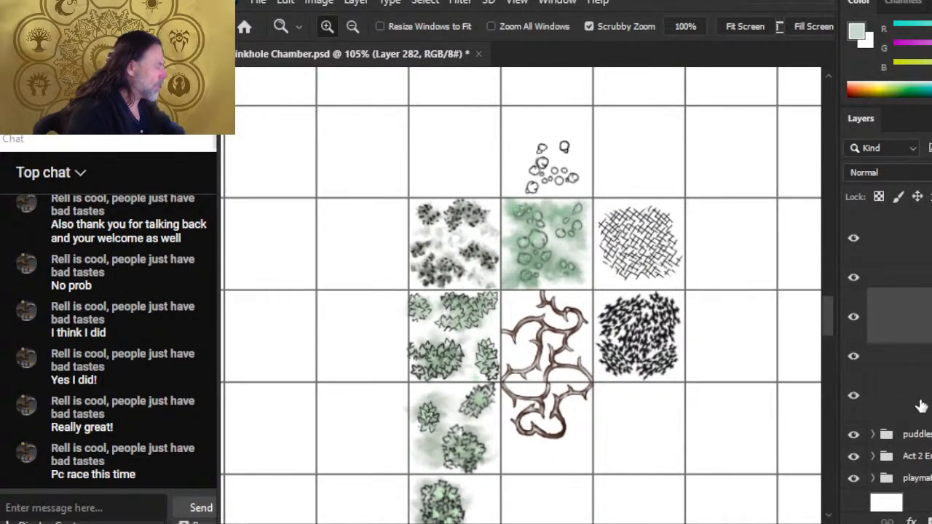
{"action": "left_click", "coordinate": [926, 277]}
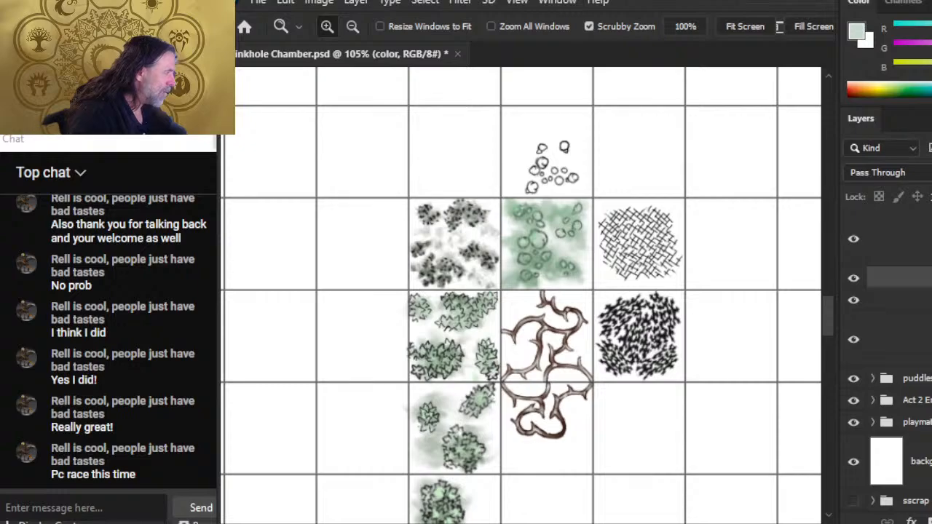
{"action": "left_click", "coordinate": [930, 300]}
{"action": "left_click", "coordinate": [925, 351], "text": "shift"}
{"action": "right_click", "coordinate": [918, 335]}
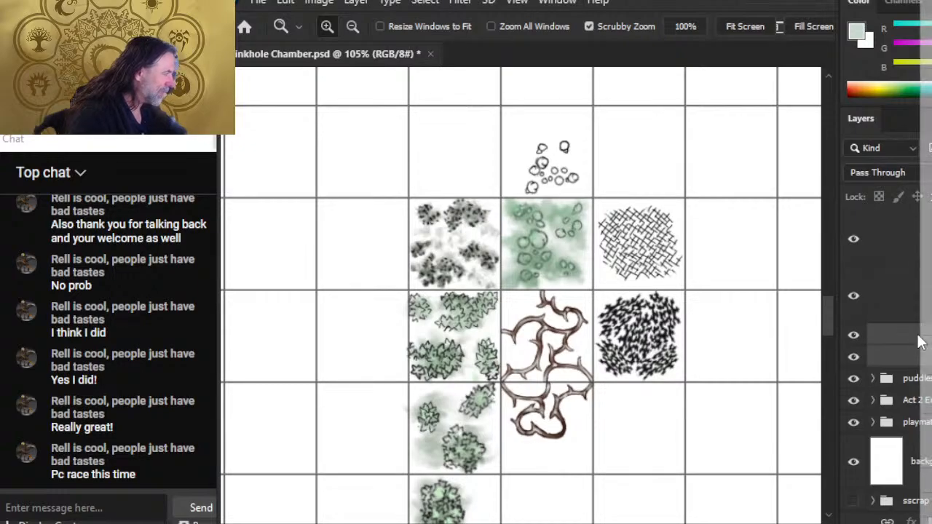
{"action": "left_click", "coordinate": [926, 12]}
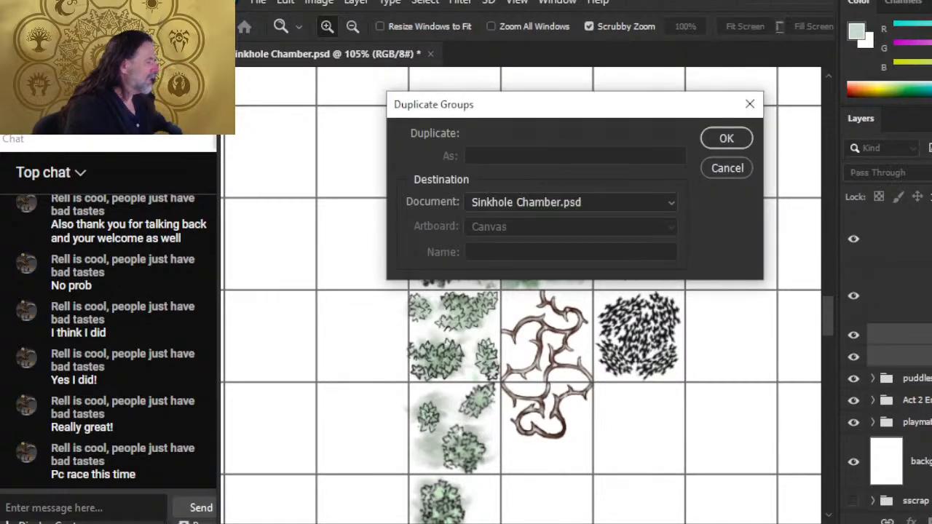
{"action": "key", "text": "Return"}
- Collapse the test group and merge the two duplicated patch groups beneath it into a single layer
{"action": "scroll", "coordinate": [924, 328], "scroll_direction": "up", "scroll_amount": 4}
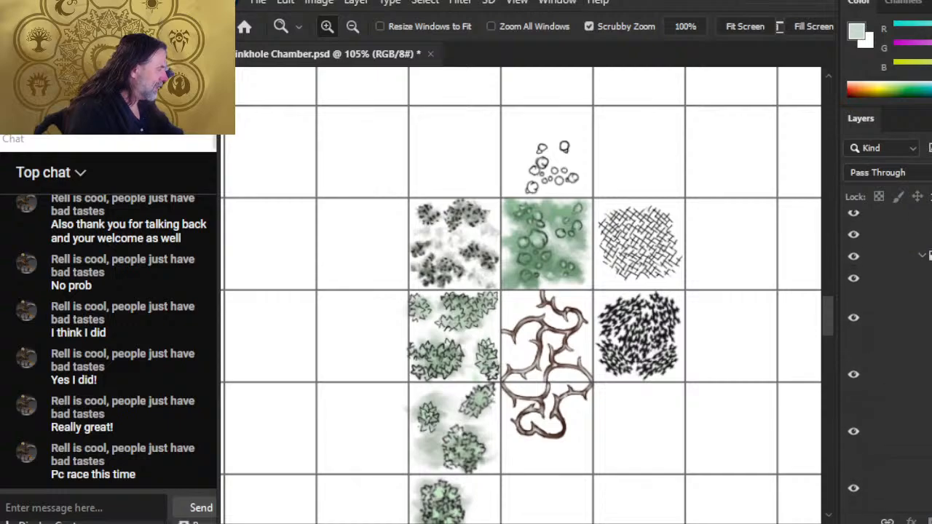
{"action": "left_click", "coordinate": [924, 322]}
{"action": "key", "text": "ctrl+e"}
{"action": "key", "text": "ctrl+e"}
{"action": "left_click", "coordinate": [929, 283]}
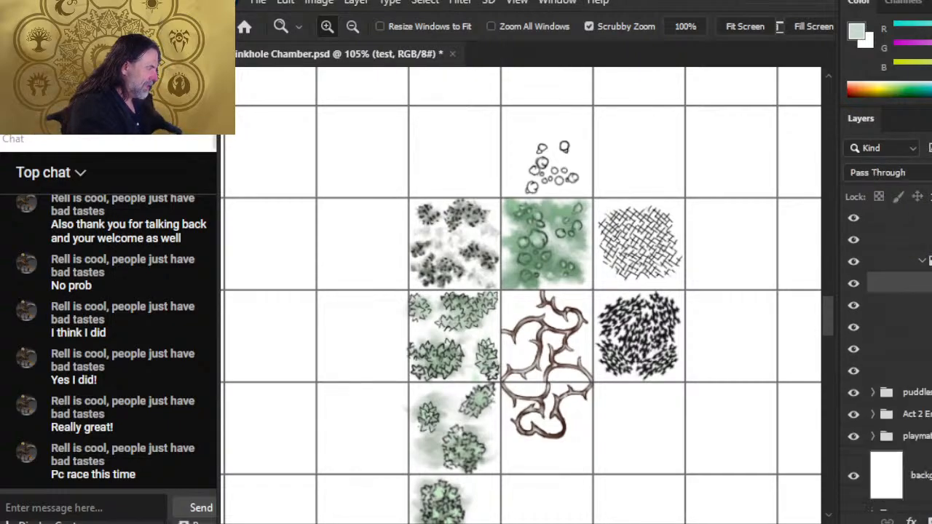
{"action": "left_click", "coordinate": [924, 305]}
{"action": "left_click", "coordinate": [925, 327], "text": "shift"}
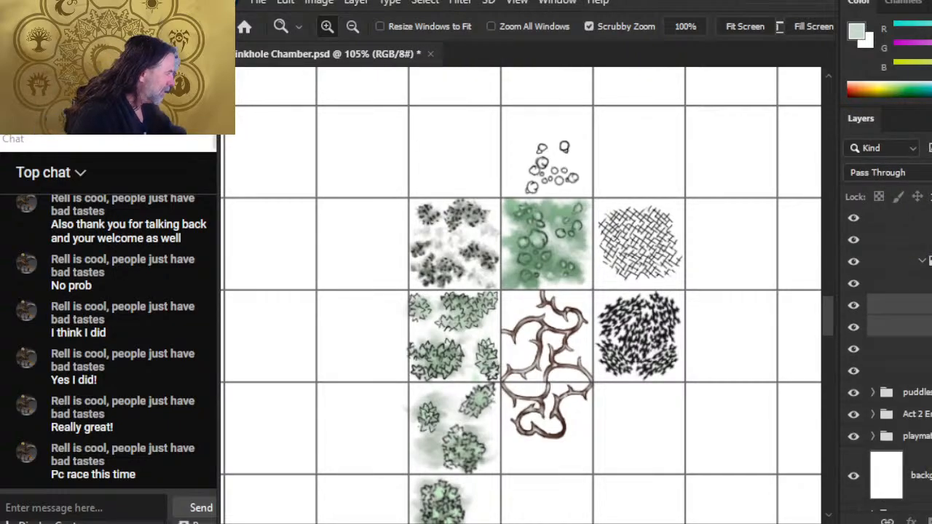
{"action": "key", "text": "ctrl+e"}
{"action": "key", "text": "v"}
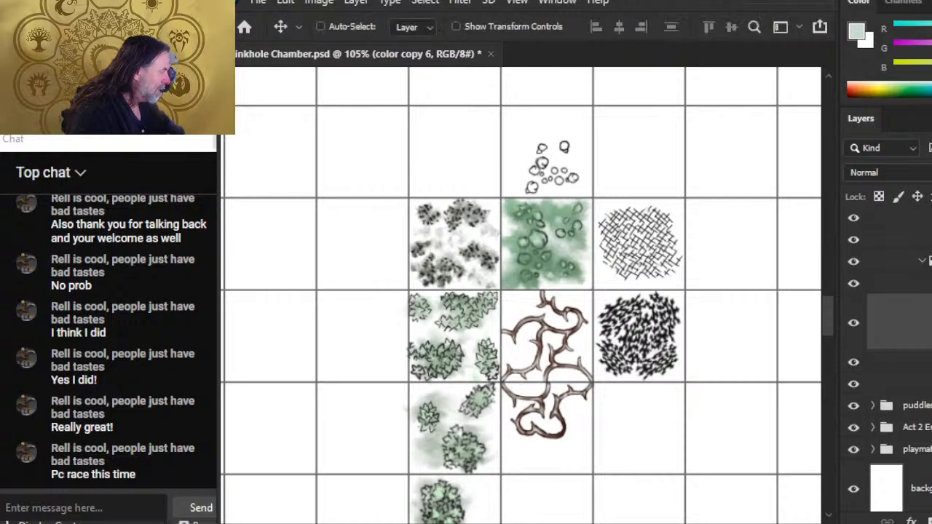
- Move the merged patch copy into an empty grid square well below the hazard tiles
{"action": "key", "text": "z"}
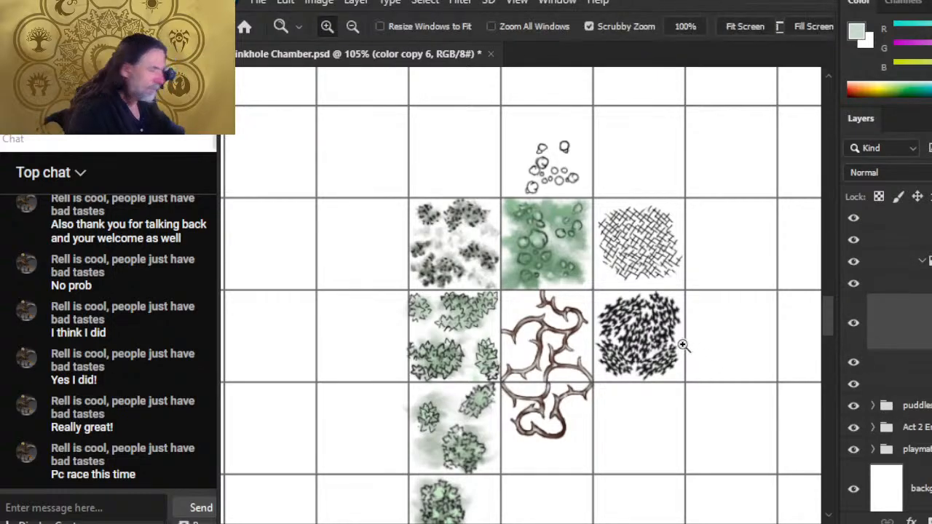
{"action": "left_click_drag", "start_coordinate": [649, 310], "coordinate": [619, 311]}
{"action": "left_click_drag", "start_coordinate": [652, 345], "coordinate": [581, 220]}
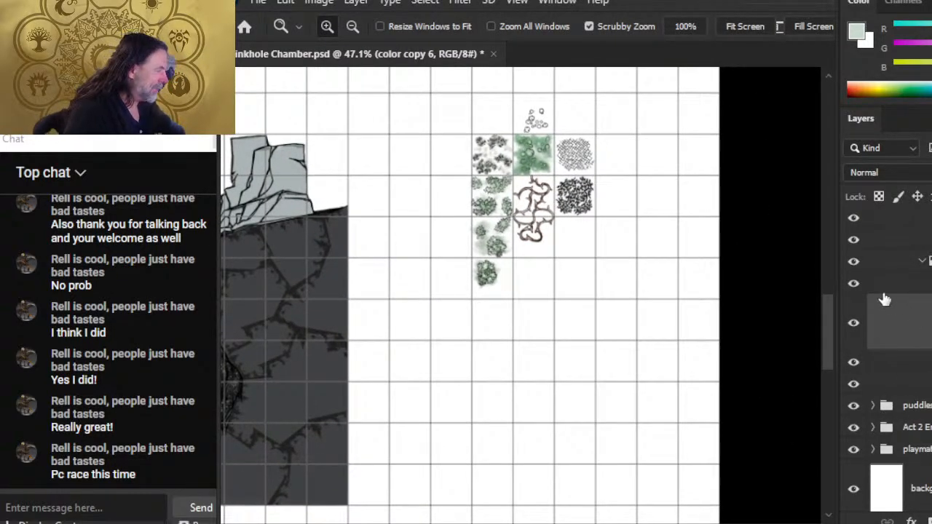
{"action": "key", "text": "v"}
{"action": "left_click_drag", "start_coordinate": [610, 271], "coordinate": [599, 449]}
{"action": "key", "text": "z"}
{"action": "left_click", "coordinate": [549, 394]}
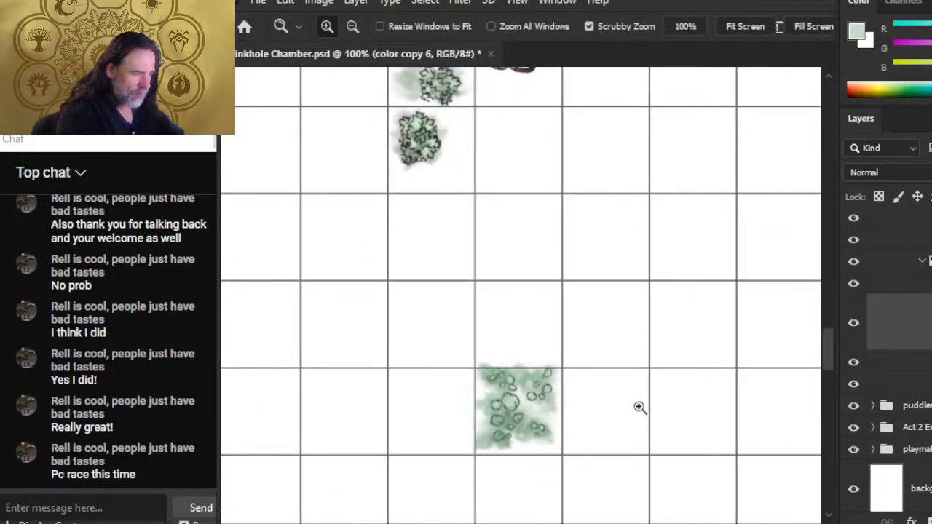
{"action": "key", "text": "v"}
{"action": "left_click_drag", "start_coordinate": [620, 371], "coordinate": [614, 317]}
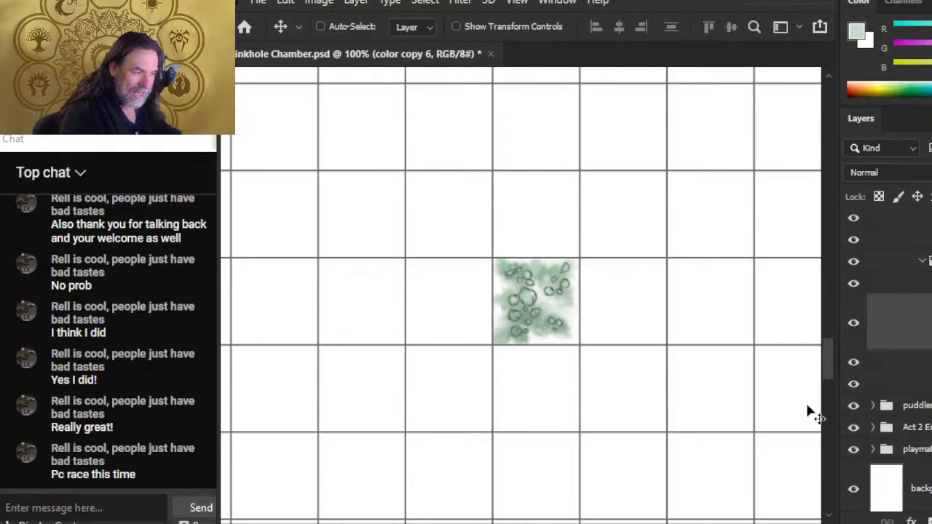
- Lasso the merged patch, copy it to a new layer, and place the copy in the grid square to its left
{"action": "key", "text": "l"}
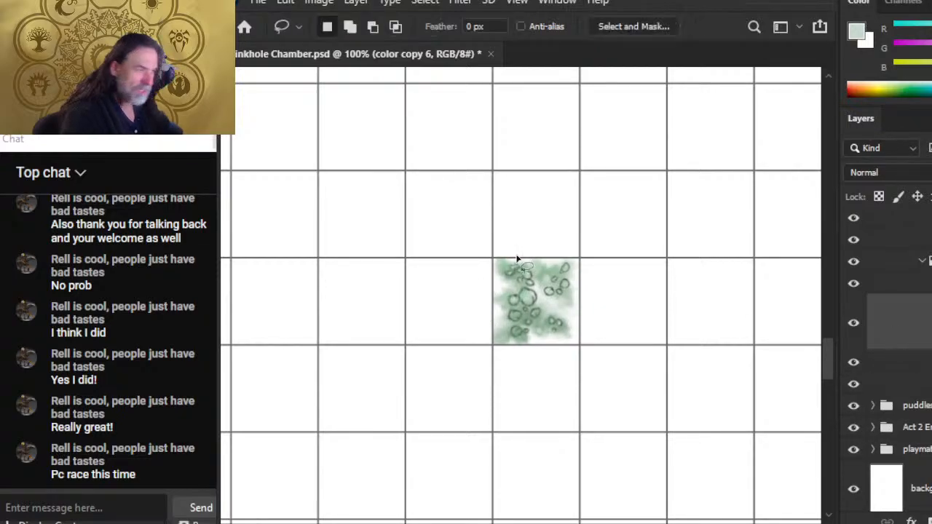
{"action": "left_click_drag", "start_coordinate": [607, 231], "coordinate": [626, 249]}
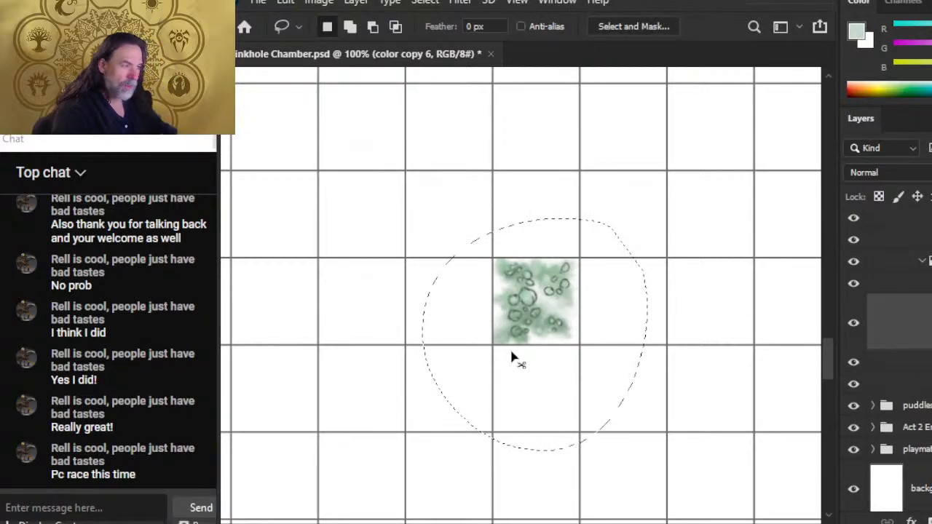
{"action": "key", "text": "ctrl+j"}
{"action": "key", "text": "v"}
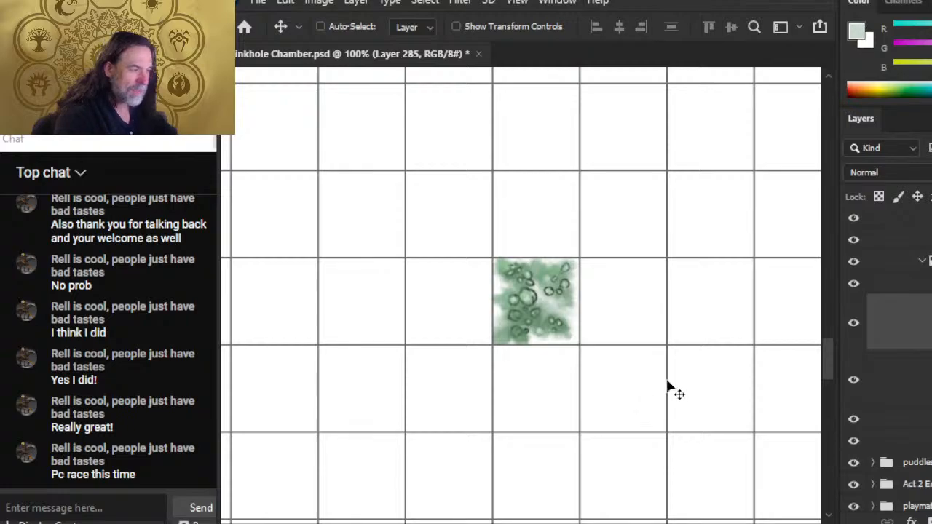
{"action": "left_click_drag", "start_coordinate": [688, 381], "coordinate": [601, 381]}
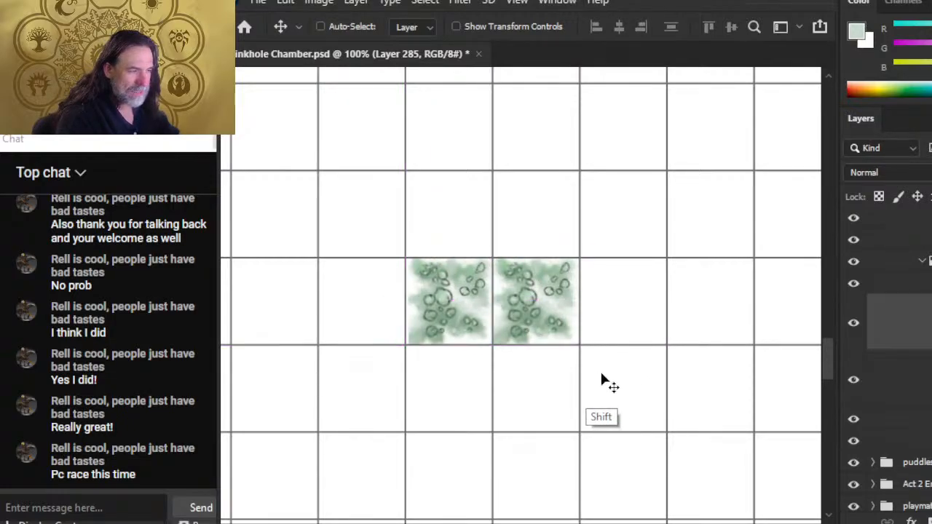
- Rotate the left patch copy by -90 degrees with Free Transform and align it within its grid square
{"action": "key", "text": "l"}
{"action": "right_click", "coordinate": [602, 312]}
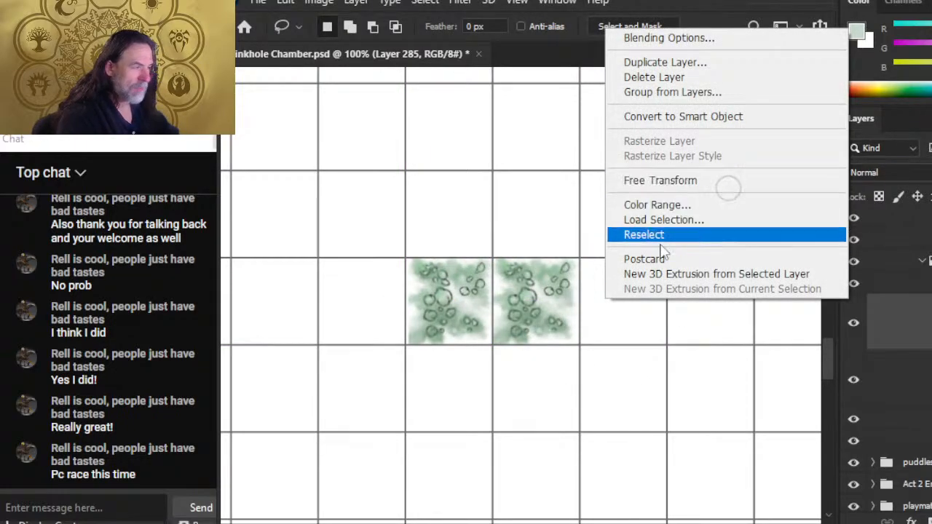
{"action": "left_click", "coordinate": [690, 181]}
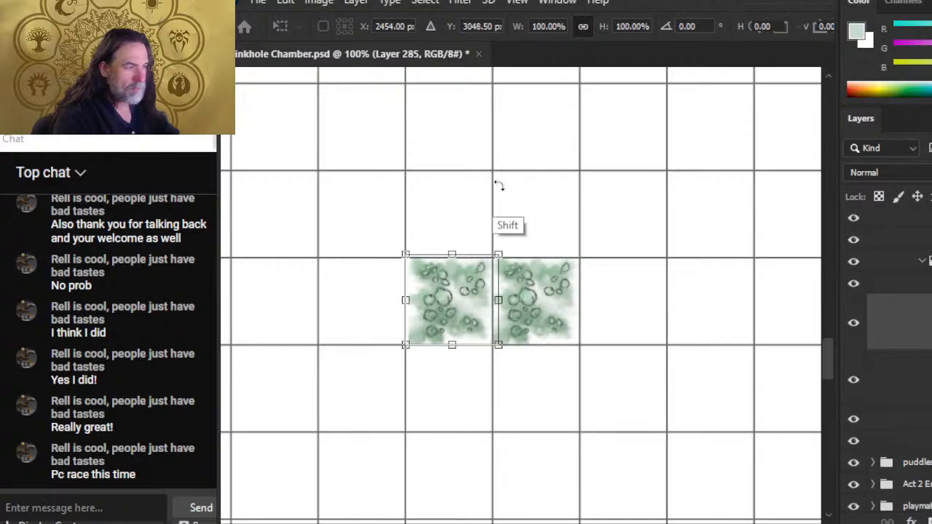
{"action": "left_click_drag", "start_coordinate": [498, 185], "coordinate": [372, 247]}
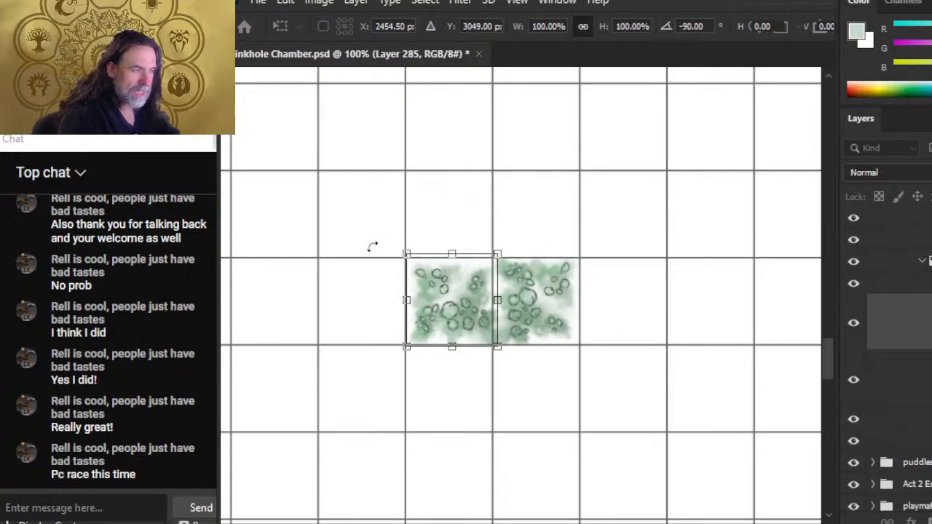
{"action": "key", "text": "Return"}
{"action": "key", "text": "v"}
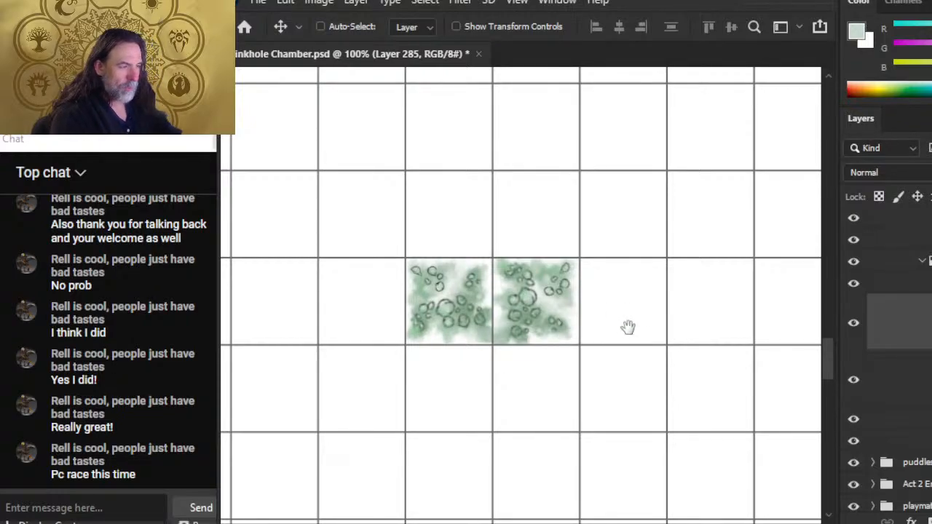
- Shift the left patch copy slightly right so it meets the neighbouring patch
{"action": "scroll", "coordinate": [626, 320], "scroll_direction": "down", "scroll_amount": 3}
{"action": "key", "text": "ctrl"}
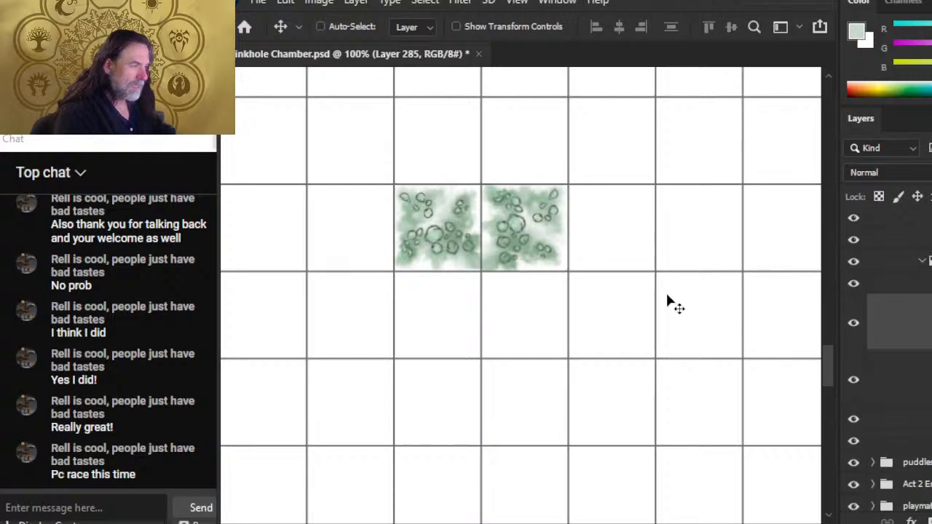
{"action": "left_click_drag", "start_coordinate": [662, 270], "coordinate": [659, 348]}
{"action": "key", "text": "ctrl+z"}
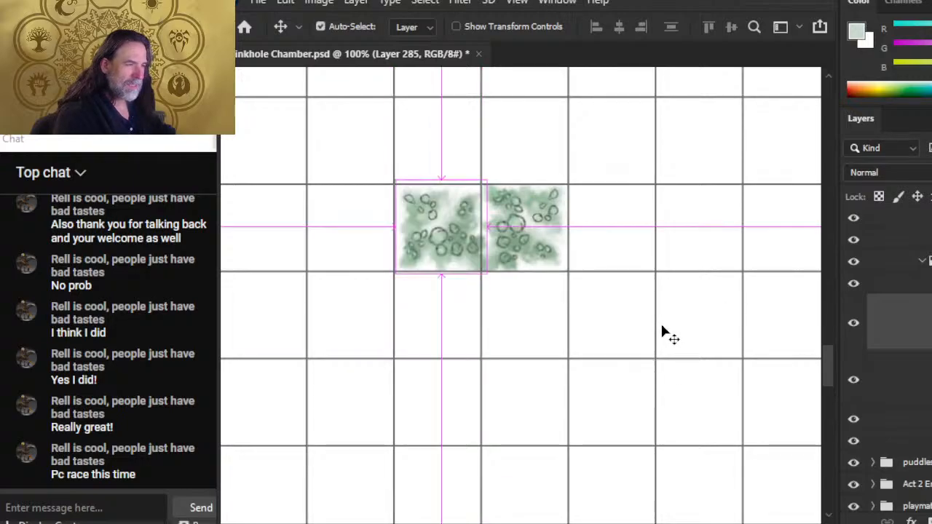
- Lasso the left patch, copy it to a new layer, and place the copy in the grid square directly below
{"action": "key", "text": "l"}
{"action": "mouse_move", "coordinate": [380, 145]}
{"action": "left_mouse_down"}
{"action": "mouse_move", "coordinate": [524, 192]}
{"action": "mouse_move", "coordinate": [351, 177]}
{"action": "left_mouse_up"}
{"action": "left_click_drag", "start_coordinate": [407, 372], "coordinate": [446, 331]}
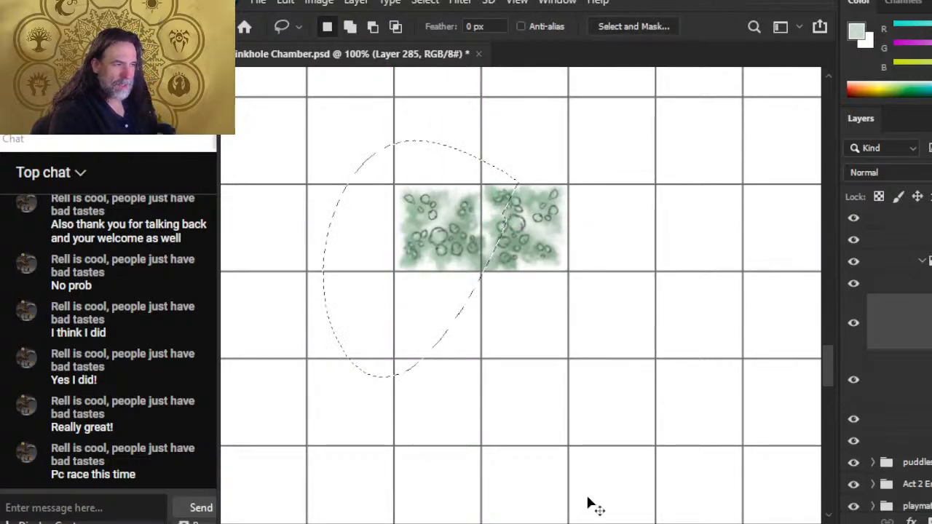
{"action": "key", "text": "ctrl+j"}
{"action": "key", "text": "v"}
{"action": "left_click_drag", "start_coordinate": [655, 238], "coordinate": [644, 318]}
{"action": "right_click", "coordinate": [516, 282]}
{"action": "left_click", "coordinate": [644, 236]}
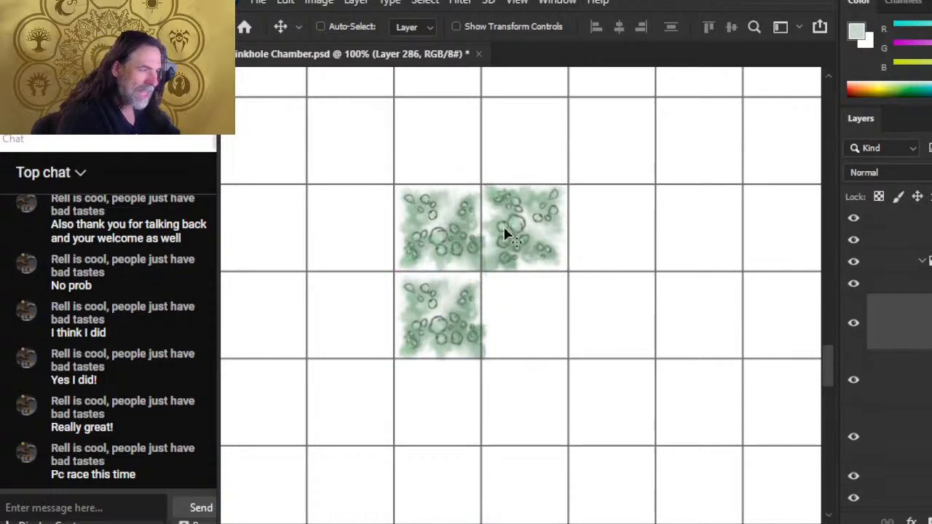
- Rotate the lower-left patch copy by 180 degrees with Free Transform
{"action": "key", "text": "l"}
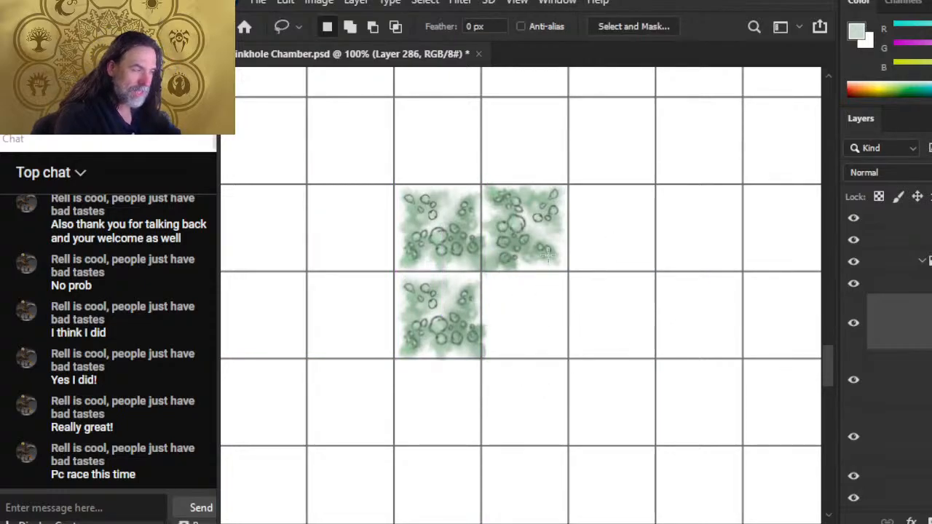
{"action": "right_click", "coordinate": [526, 313]}
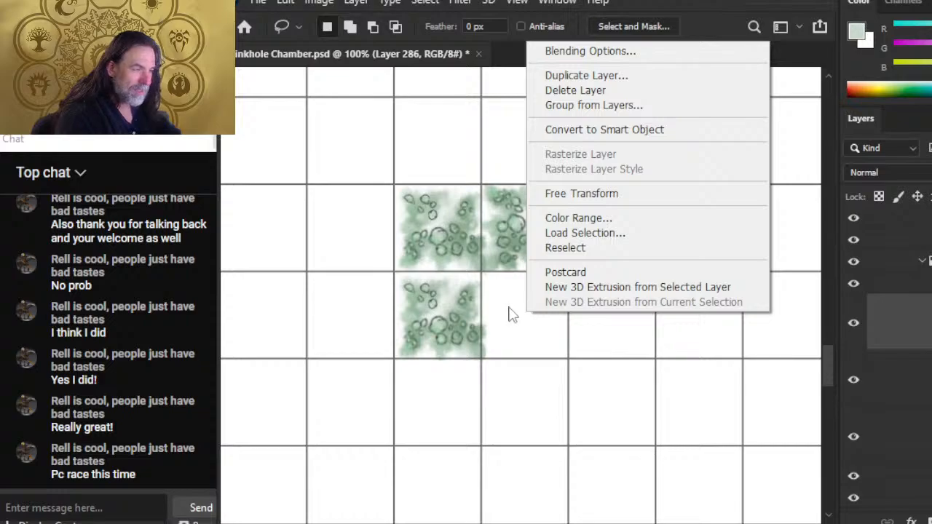
{"action": "left_click", "coordinate": [630, 194]}
{"action": "left_click_drag", "start_coordinate": [348, 230], "coordinate": [437, 417]}
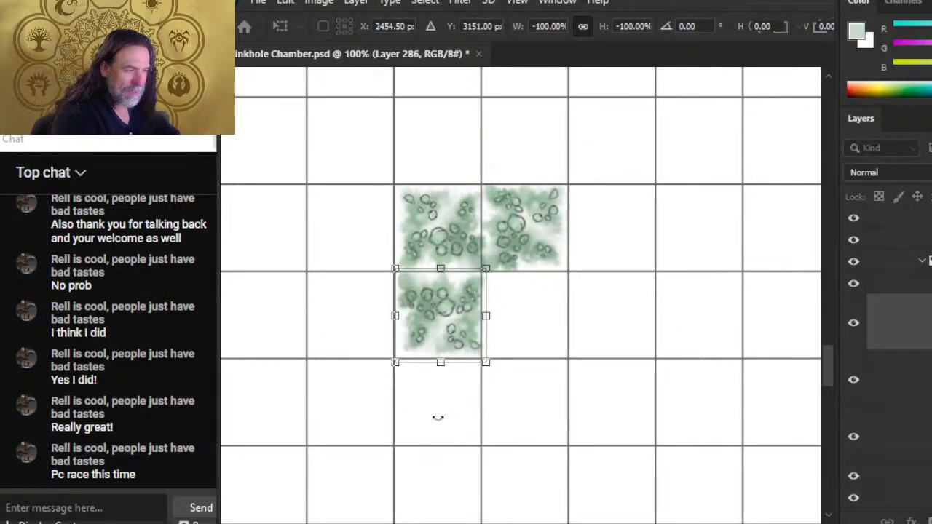
{"action": "key", "text": "Return"}
{"action": "key", "text": "v"}
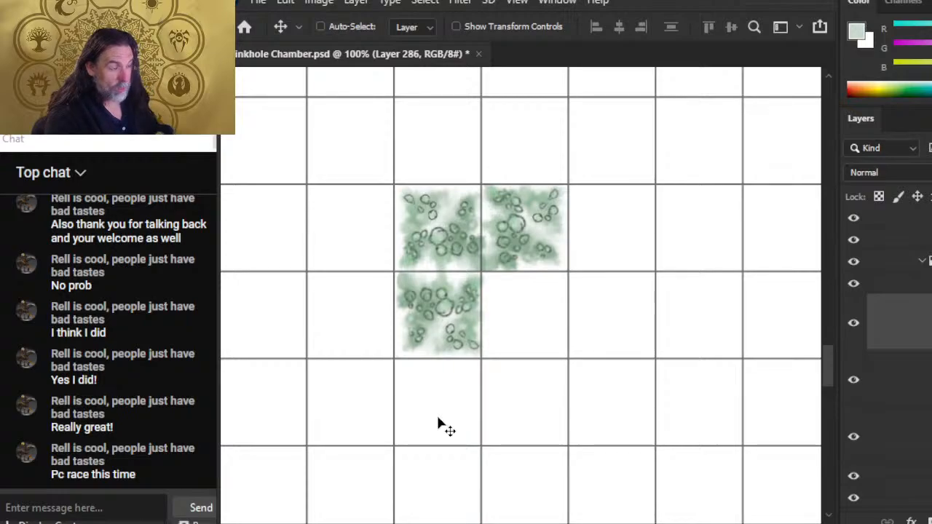
- Add another patch copy in the lower-right grid square and rotate it 90 degrees clockwise with Free Transform
{"action": "key", "text": "ctrl+v"}
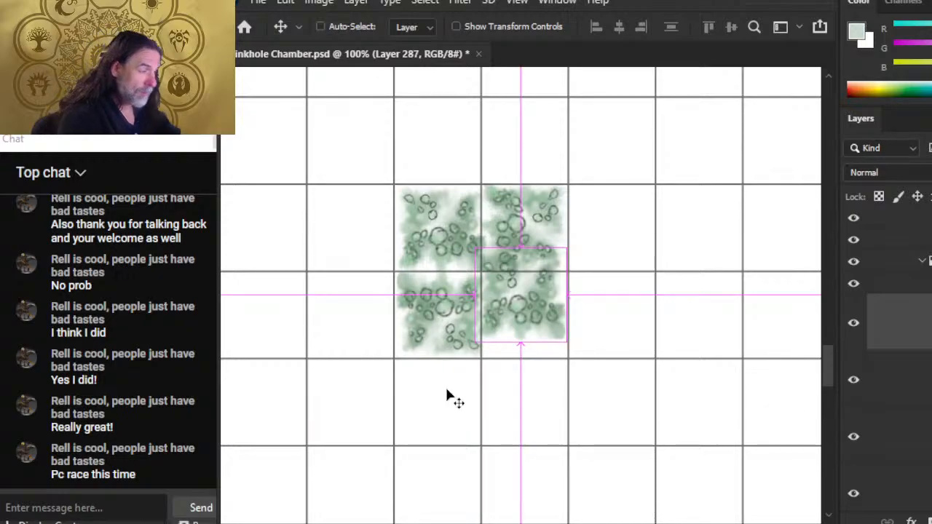
{"action": "mouse_move", "coordinate": [541, 316]}
{"action": "left_mouse_down"}
{"action": "mouse_move", "coordinate": [551, 327]}
{"action": "mouse_move", "coordinate": [541, 326]}
{"action": "left_mouse_up"}
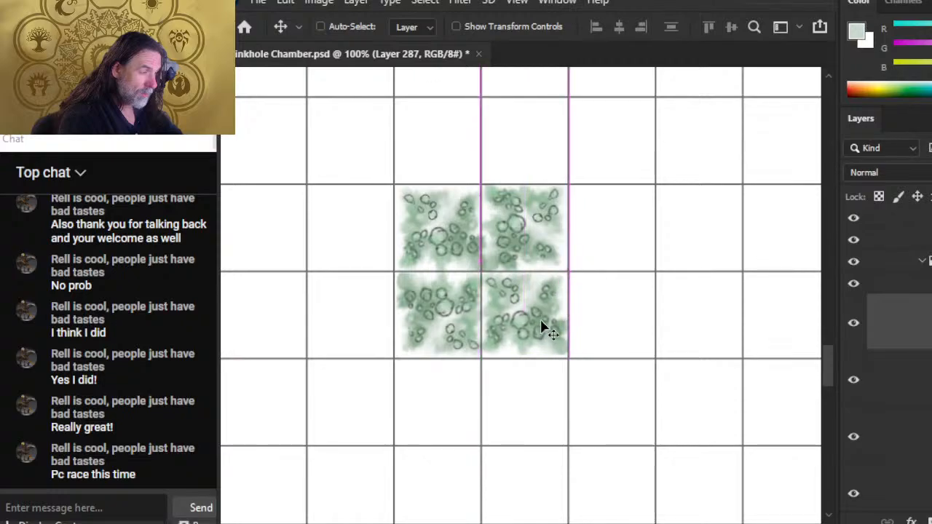
{"action": "key", "text": "m"}
{"action": "right_click", "coordinate": [561, 291]}
{"action": "left_click", "coordinate": [634, 446]}
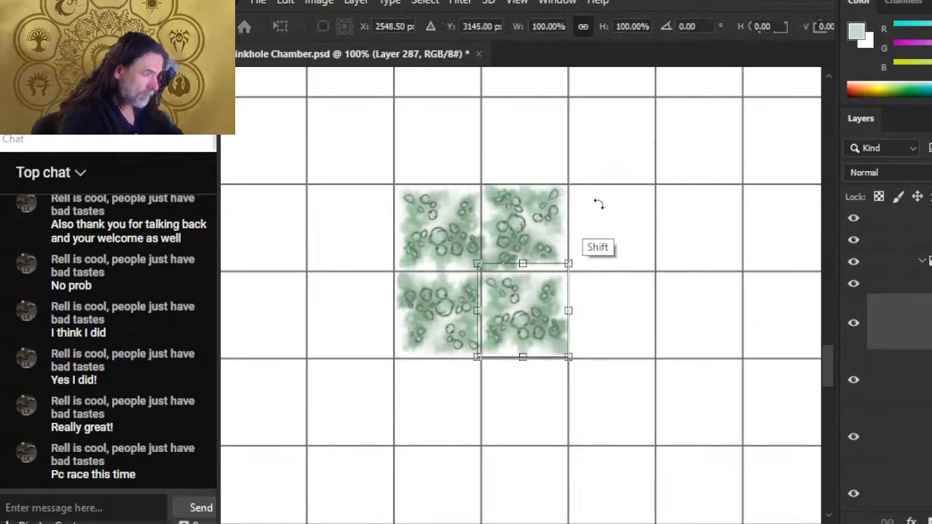
{"action": "left_click_drag", "start_coordinate": [598, 204], "coordinate": [660, 404]}
{"action": "key", "text": "Return"}
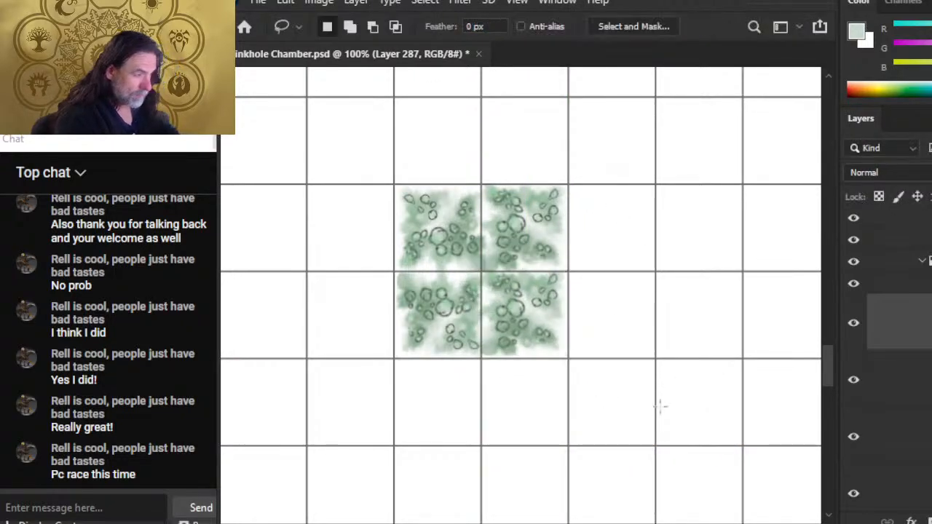
{"action": "key", "text": "Return"}
{"action": "type", "text": "VV"}
{"action": "left_click", "coordinate": [659, 406]}
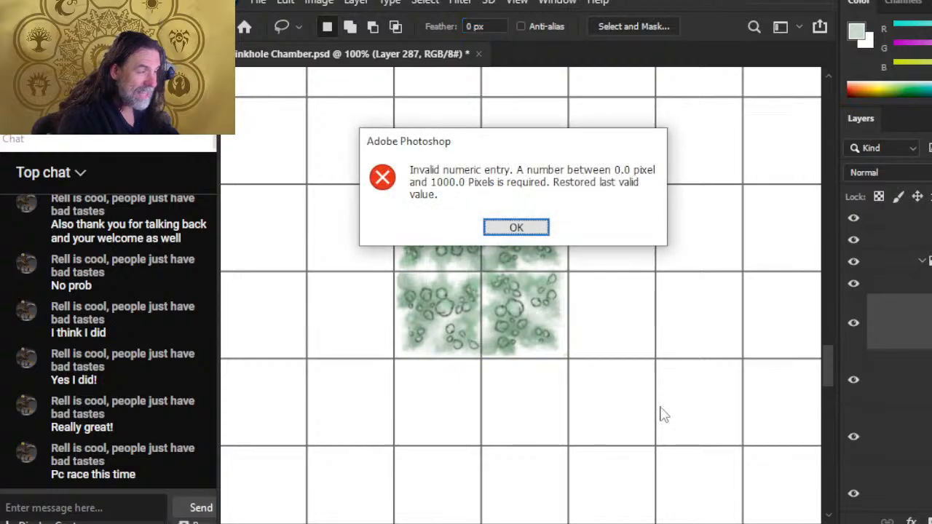
{"action": "key", "text": "Return"}
{"action": "type", "text": "V"}
{"action": "left_click", "coordinate": [697, 289]}
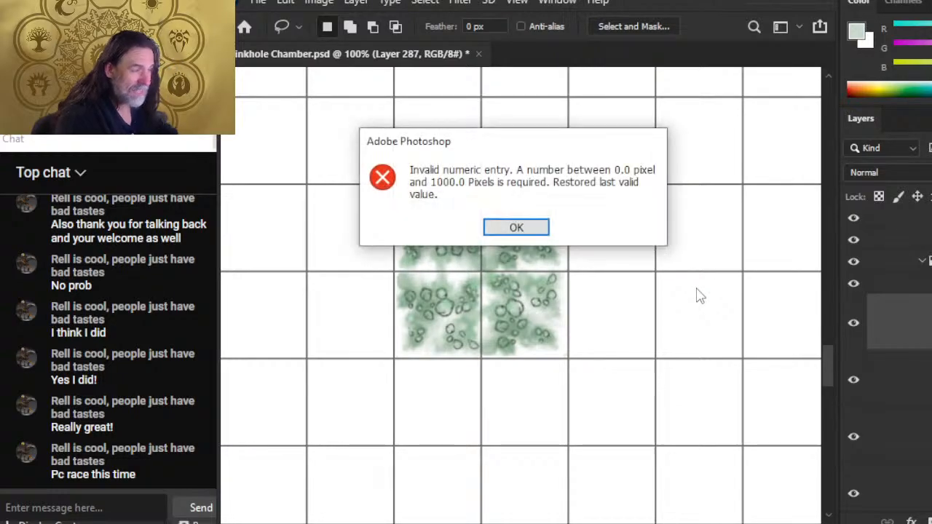
{"action": "key", "text": "Return"}
{"action": "key", "text": "Escape"}
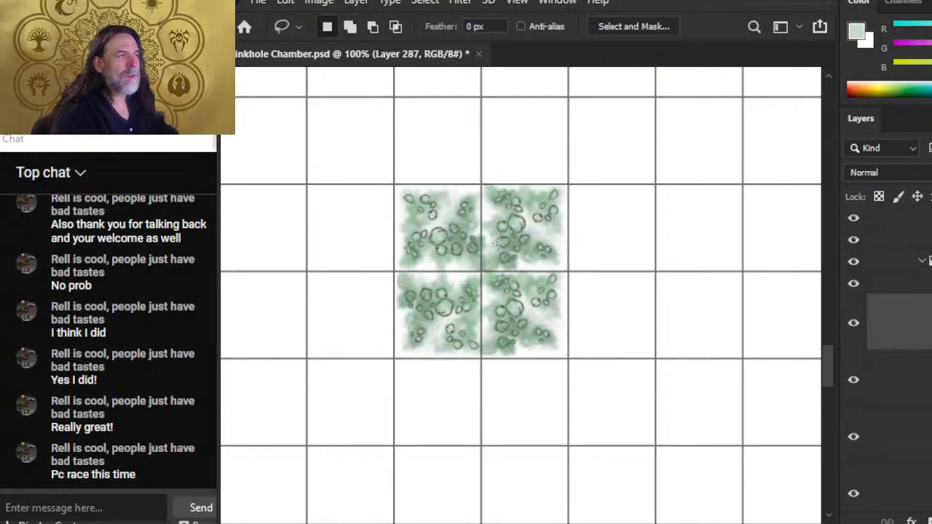
- Align the rotated lower-right patch within its grid square and hide the grid group
{"action": "key", "text": "v"}
{"action": "left_click_drag", "start_coordinate": [568, 327], "coordinate": [579, 348]}
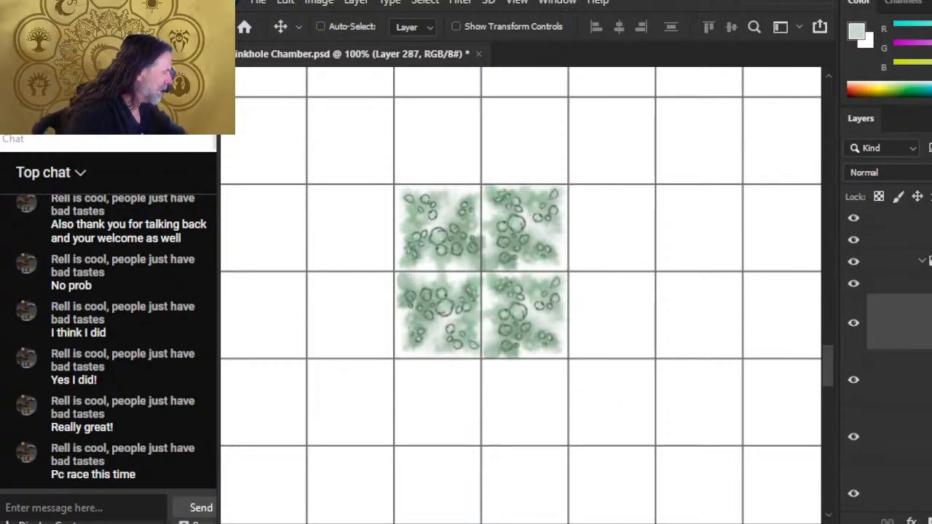
{"action": "scroll", "coordinate": [899, 327], "scroll_direction": "up", "scroll_amount": 10}
{"action": "left_click", "coordinate": [854, 223]}
{"action": "key", "text": "z"}
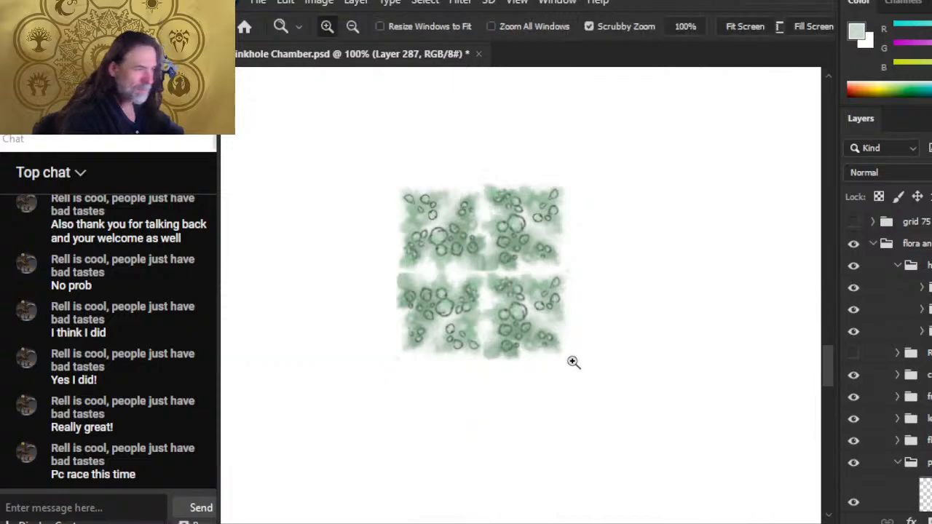
- Nudge the lower-right patch up about 3 pixels to tighten its seam with the patch above
{"action": "scroll", "coordinate": [917, 420], "scroll_direction": "down", "scroll_amount": 6}
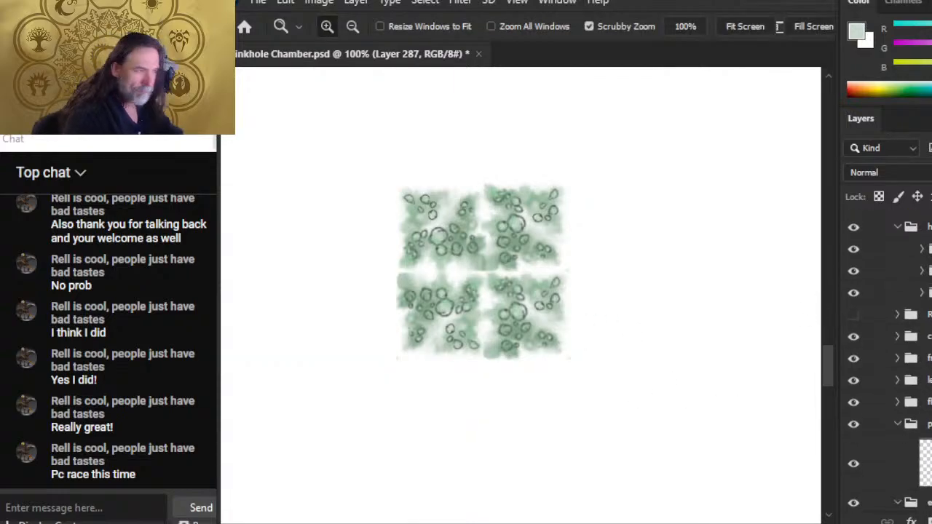
{"action": "key", "text": "v"}
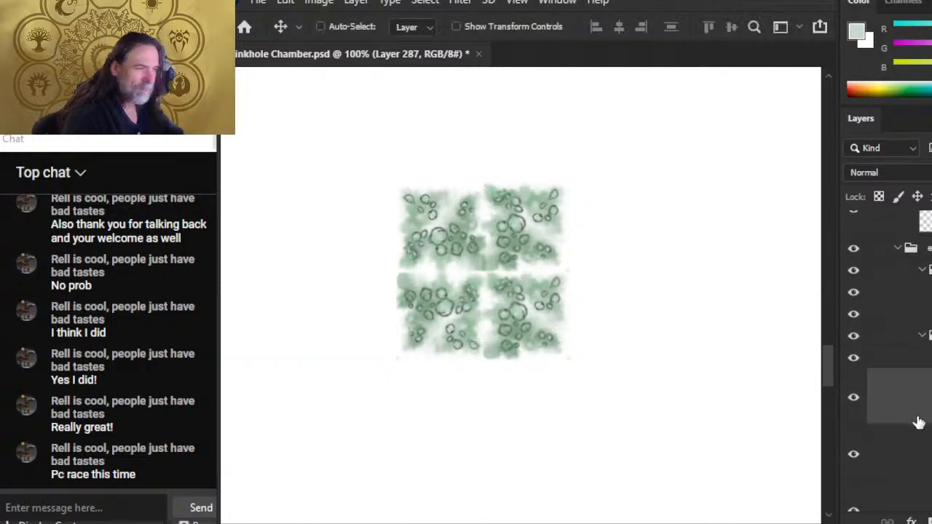
{"action": "key", "text": "Up"}
{"action": "key", "text": "Up"}
{"action": "key", "text": "Up"}
{"action": "key", "text": "Right"}
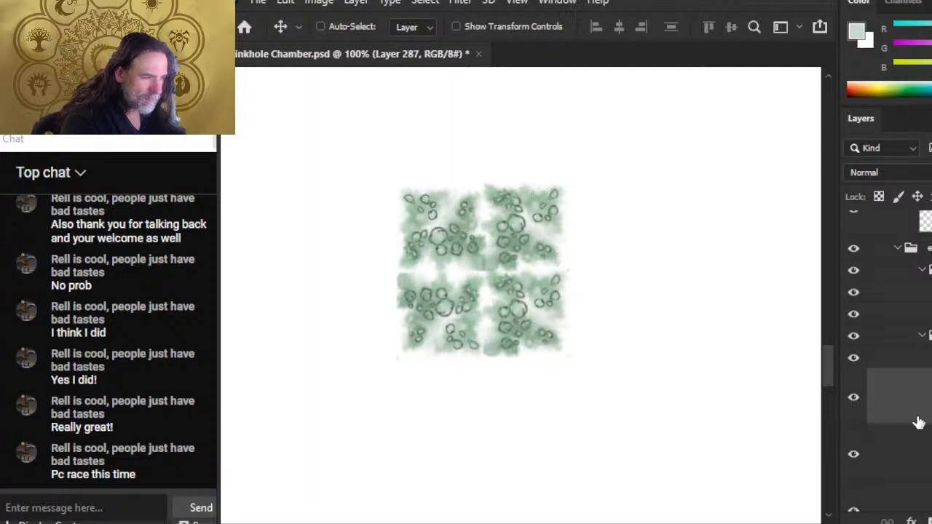
- Select the lower-left patch's layer and nudge it several pixels right and up to close its gaps with the neighbouring patches
{"action": "left_click", "coordinate": [895, 458]}
{"action": "key", "text": "Right"}
{"action": "key", "text": "Right"}
{"action": "key", "text": "Right"}
{"action": "key", "text": "Right"}
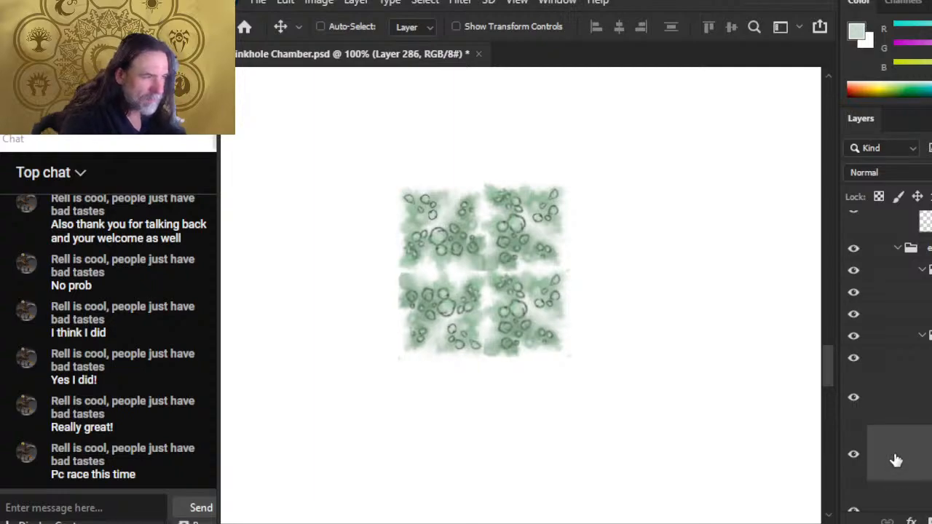
{"action": "key", "text": "Up"}
{"action": "key", "text": "Up"}
{"action": "key", "text": "Up"}
{"action": "key", "text": "Up"}
{"action": "key", "text": "Up"}
{"action": "key", "text": "Up"}
{"action": "key", "text": "Down"}
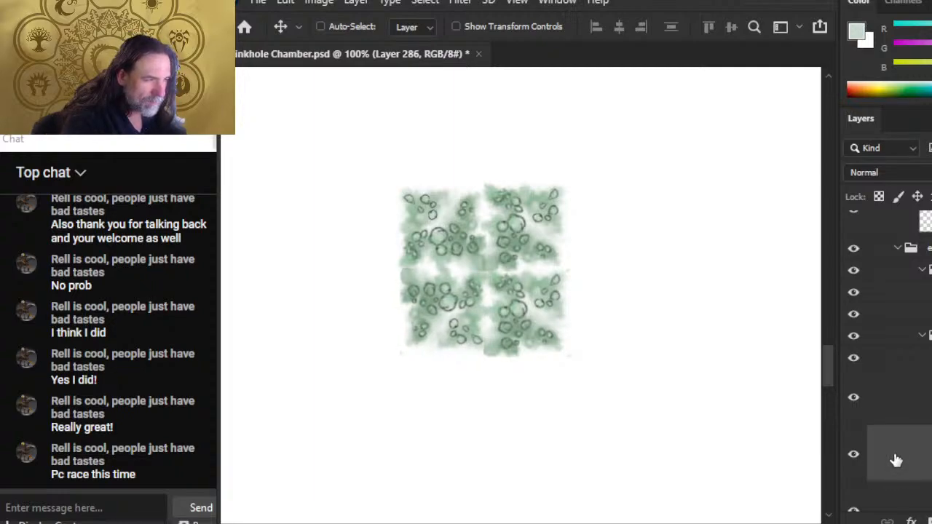
{"action": "key", "text": "Left"}
{"action": "key", "text": "Right"}
{"action": "key", "text": "Up"}
{"action": "key", "text": "Up"}
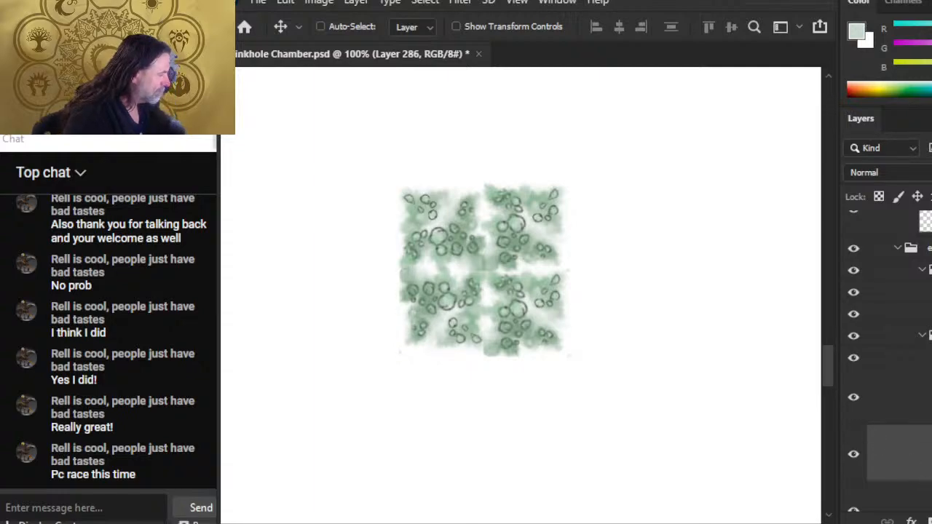
- Select the upper-right patch's layer and nudge it a few pixels right and one pixel down, checking the centre seam up close
{"action": "scroll", "coordinate": [923, 436], "scroll_direction": "down", "scroll_amount": 3}
{"action": "left_click", "coordinate": [916, 460]}
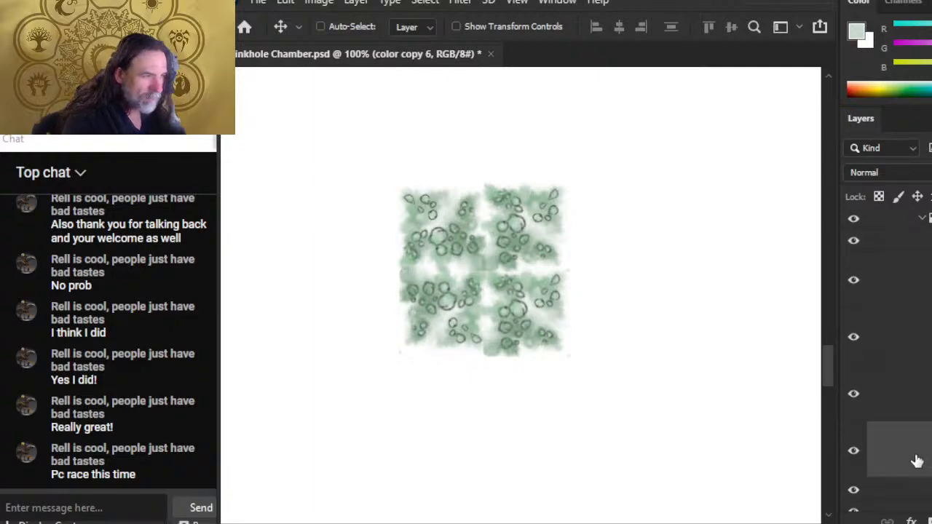
{"action": "key", "text": "Right"}
{"action": "key", "text": "Right"}
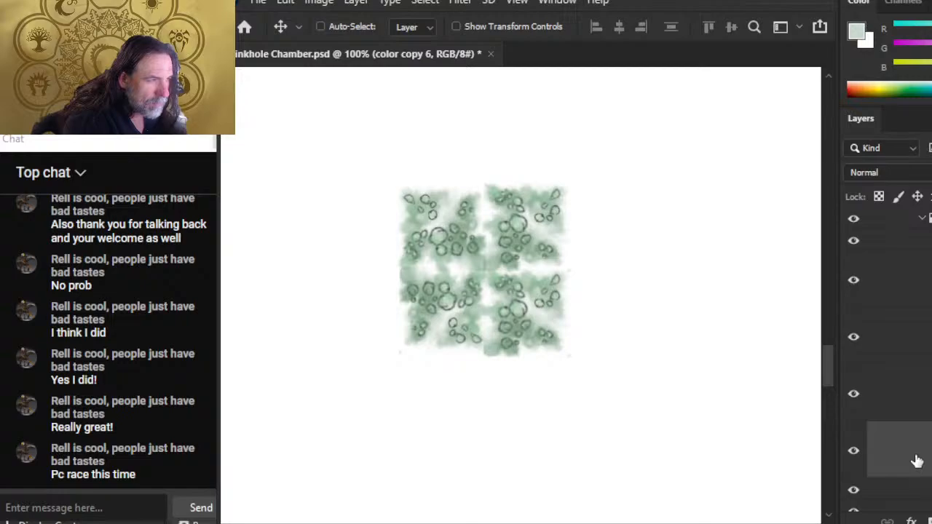
{"action": "key", "text": "Left"}
{"action": "key", "text": "Left"}
{"action": "key", "text": "z"}
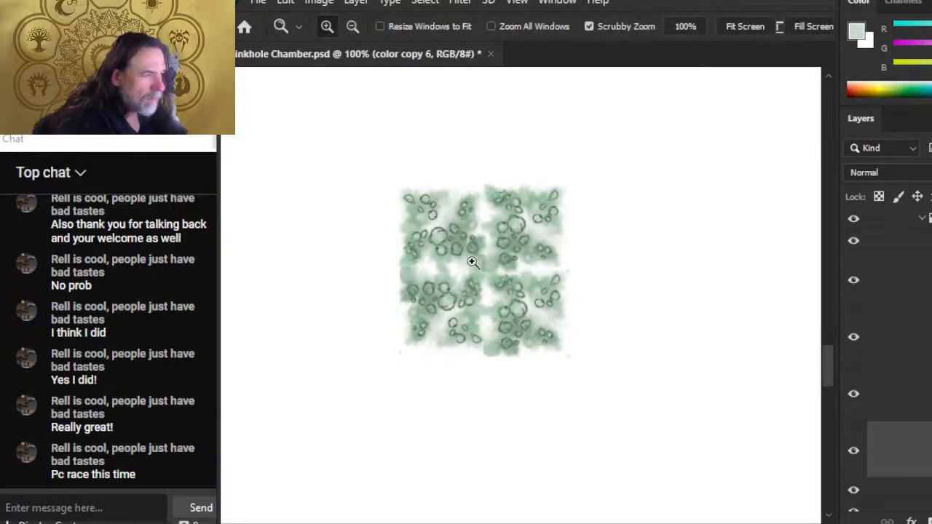
{"action": "left_click_drag", "start_coordinate": [471, 262], "coordinate": [554, 305]}
{"action": "key", "text": "v"}
{"action": "key", "text": "Right"}
{"action": "key", "text": "Right"}
{"action": "key", "text": "Right"}
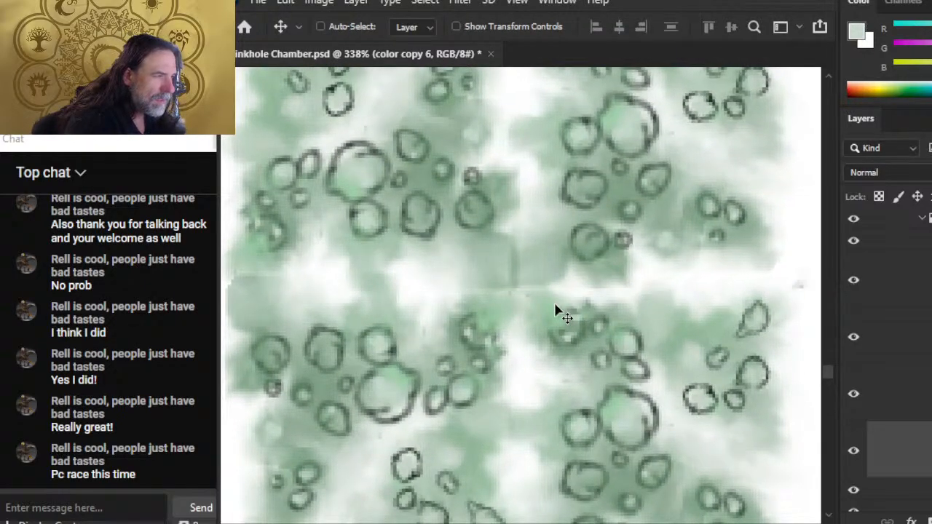
{"action": "key", "text": "Right"}
{"action": "key", "text": "Right"}
{"action": "key", "text": "Down"}
{"action": "key", "text": "Down"}
{"action": "key", "text": "Up"}
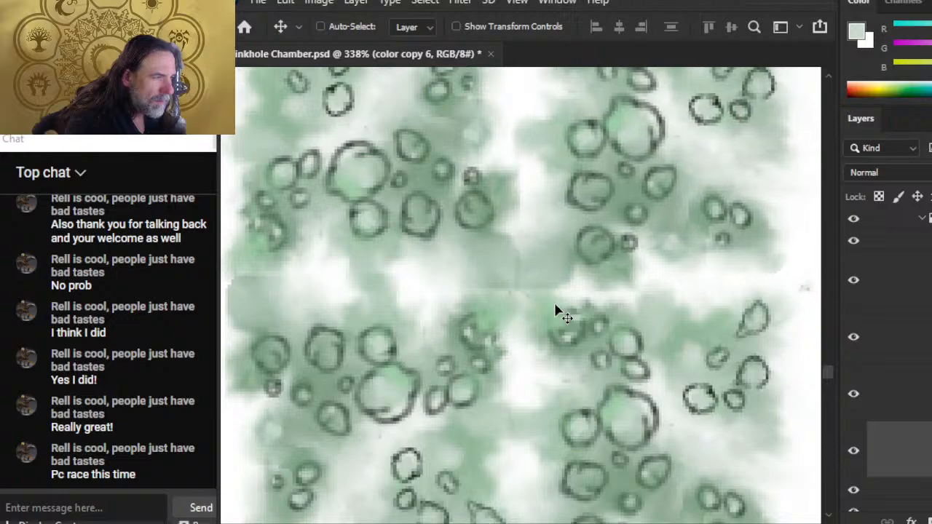
{"action": "key", "text": "Right"}
- Check the other patch layers' alignment at the centre seam and nudge the lower-right patch one pixel left
{"action": "left_click", "coordinate": [919, 412]}
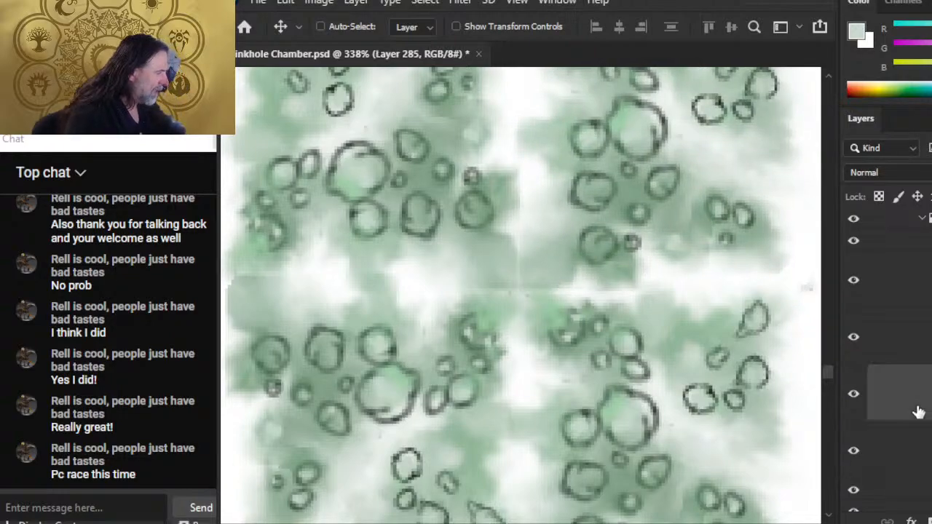
{"action": "key", "text": "Left"}
{"action": "key", "text": "Right"}
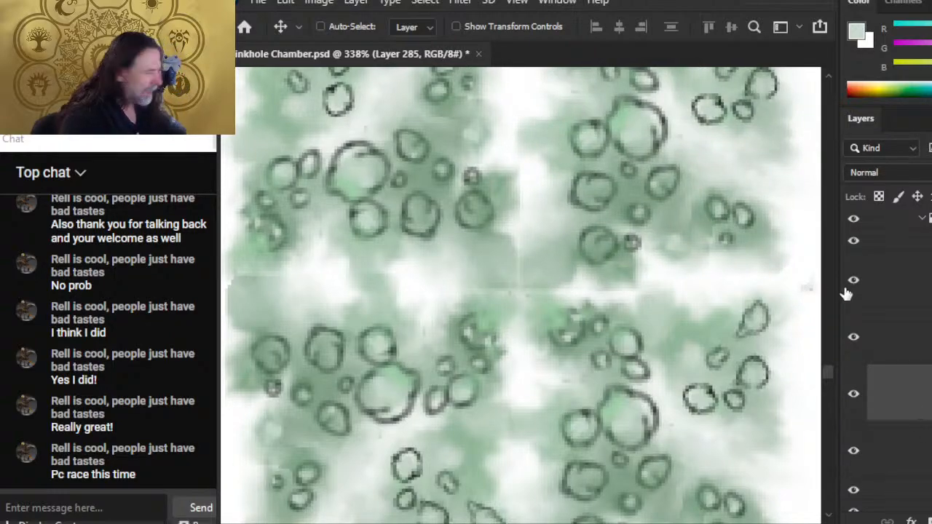
{"action": "left_click", "coordinate": [914, 451]}
{"action": "left_click", "coordinate": [917, 351]}
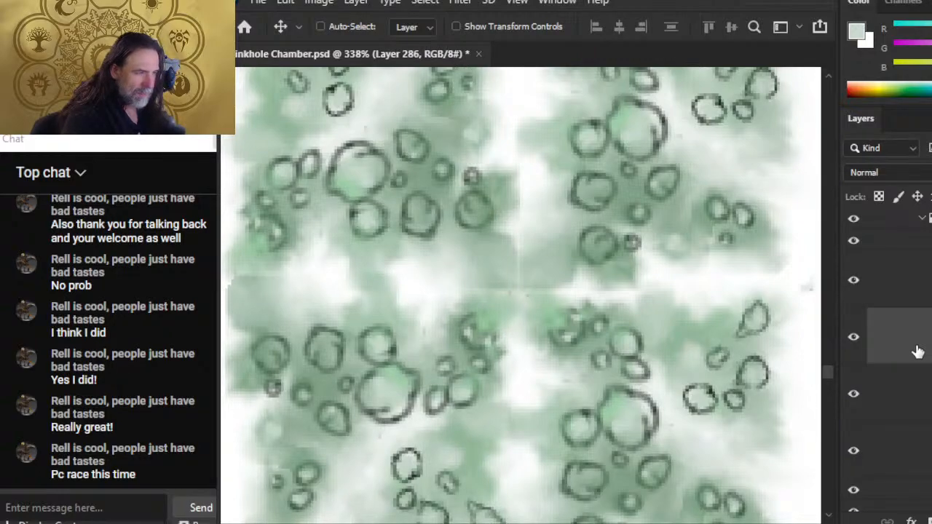
{"action": "left_click", "coordinate": [925, 287]}
{"action": "key", "text": "Left"}
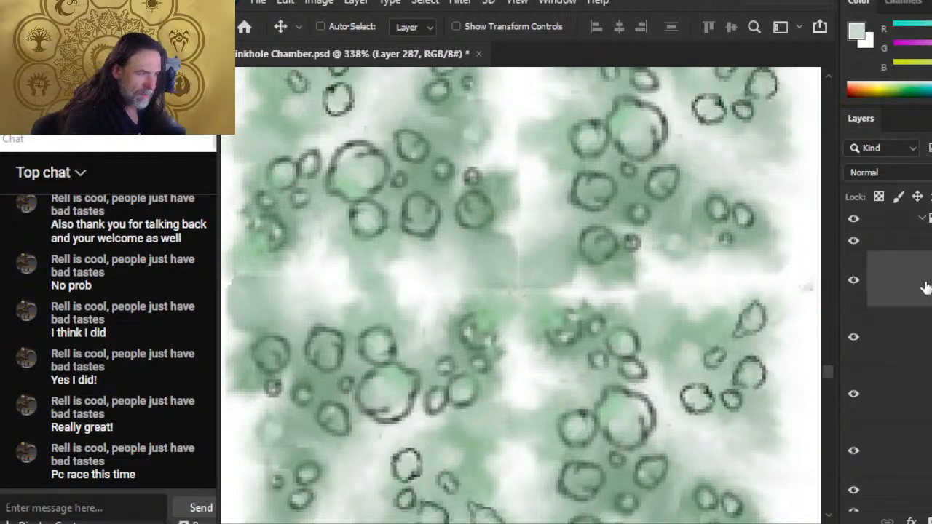
- Examine how the four-patch block reads at small scale beside the hazard tiles and map artwork
{"action": "key", "text": "z"}
{"action": "left_click_drag", "start_coordinate": [708, 354], "coordinate": [610, 385]}
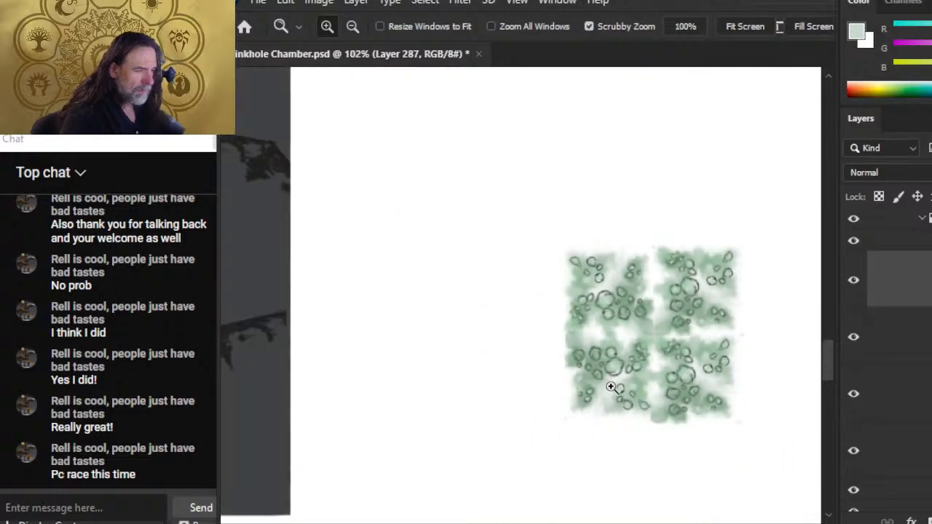
{"action": "left_click_drag", "start_coordinate": [762, 363], "coordinate": [643, 297]}
{"action": "left_click_drag", "start_coordinate": [727, 374], "coordinate": [664, 407]}
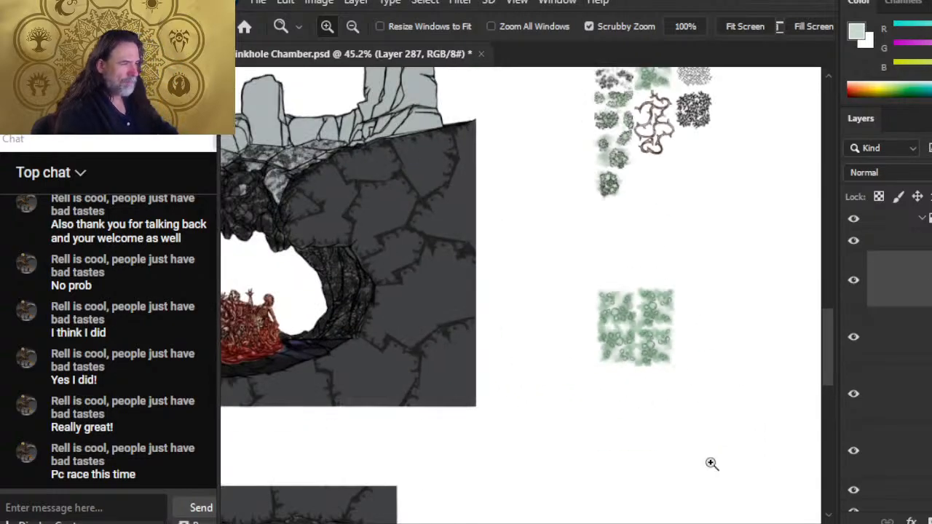
{"action": "left_click_drag", "start_coordinate": [750, 437], "coordinate": [606, 371]}
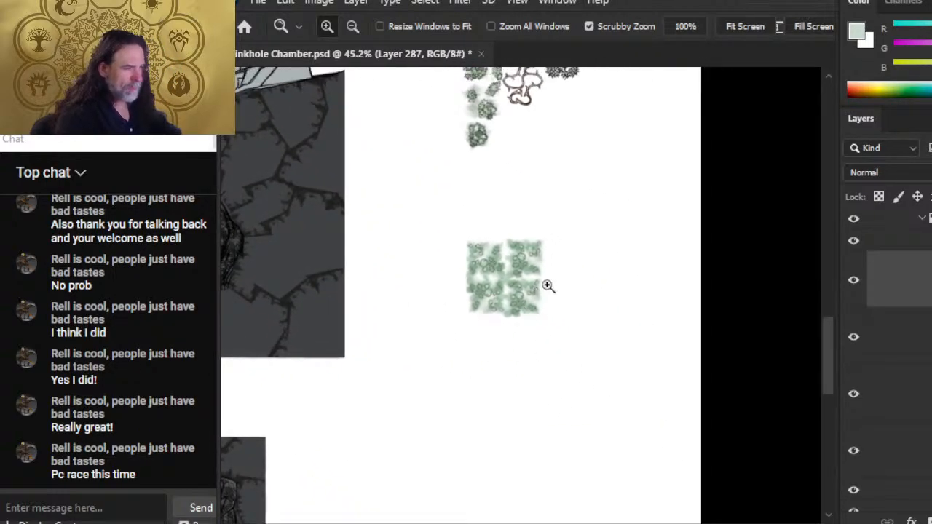
- Examine the four-patch block at several scales and toggle the visibility of the lower-right patch's layer to identify it
{"action": "left_click_drag", "start_coordinate": [547, 285], "coordinate": [609, 349]}
{"action": "left_click_drag", "start_coordinate": [644, 397], "coordinate": [551, 407]}
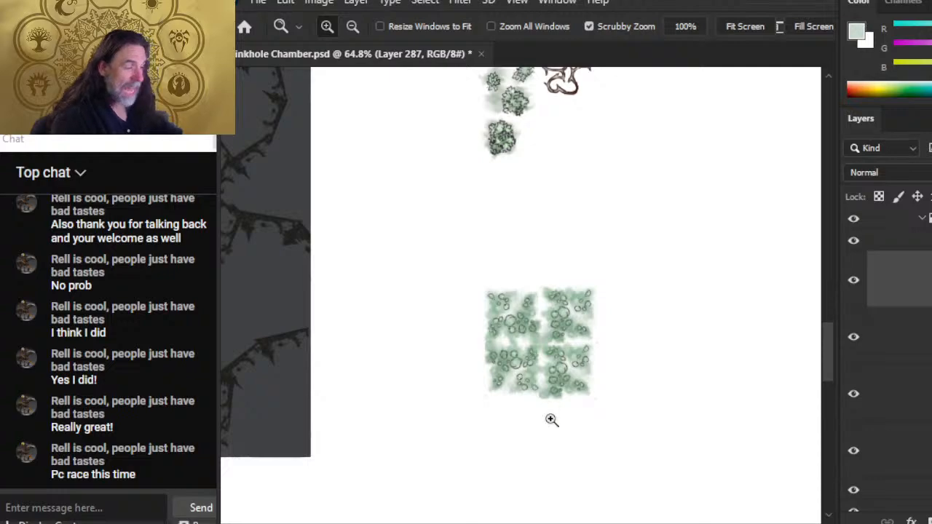
{"action": "left_click_drag", "start_coordinate": [657, 418], "coordinate": [602, 287]}
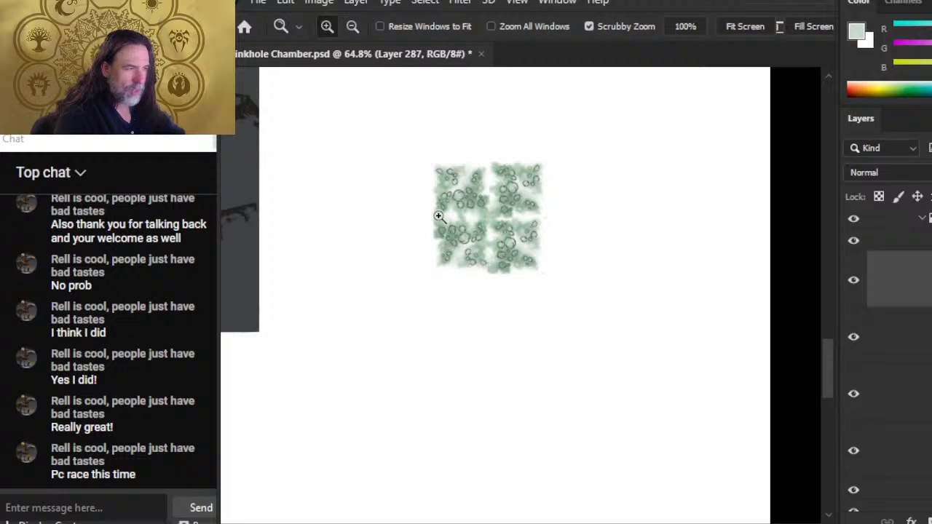
{"action": "left_click_drag", "start_coordinate": [484, 229], "coordinate": [509, 234]}
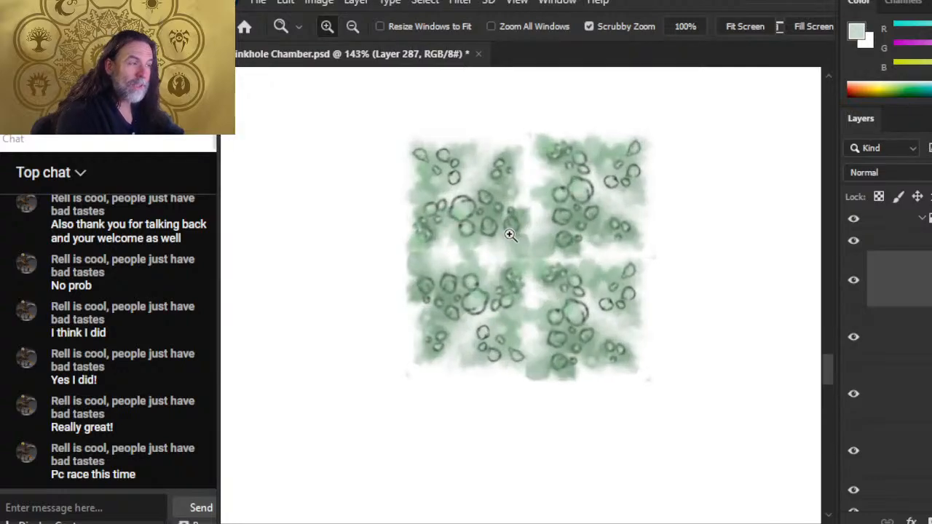
{"action": "key", "text": "e"}
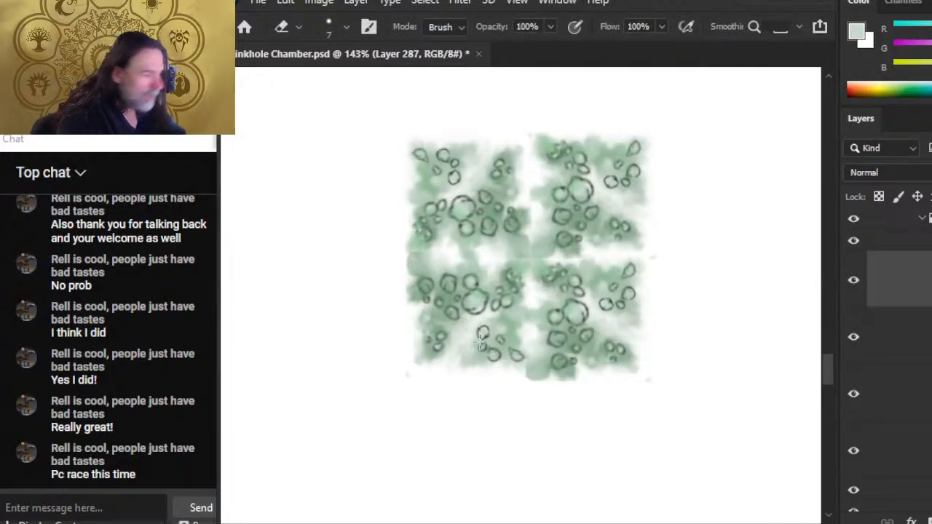
{"action": "left_click", "coordinate": [853, 280]}
{"action": "left_click", "coordinate": [853, 280]}
- Erase two small gaps in the green wash around the circle clusters in the lower part of the lower-right patch
{"action": "key", "text": "bracketright"}
{"action": "key", "text": "bracketright"}
{"action": "key", "text": "bracketright"}
{"action": "key", "text": "bracketright"}
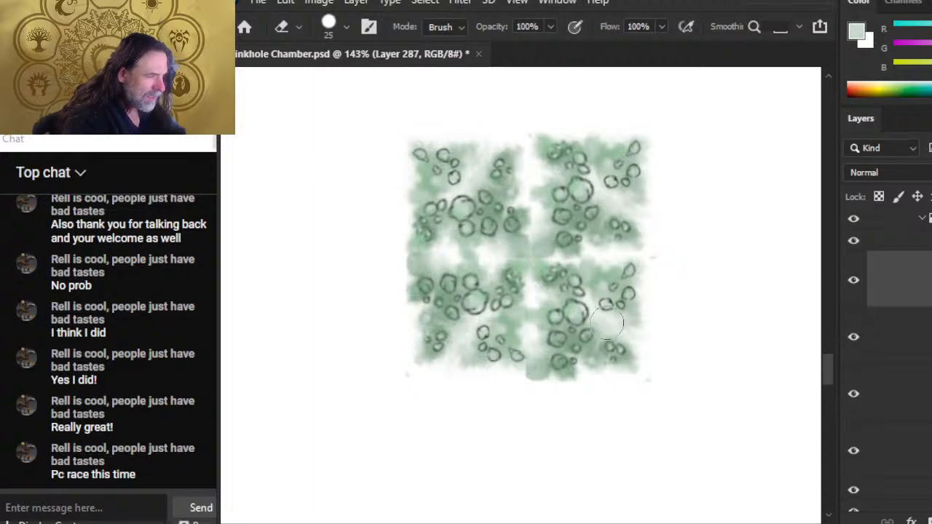
{"action": "key", "text": "bracketleft"}
{"action": "key", "text": "bracketleft"}
{"action": "key", "text": "bracketleft"}
{"action": "key", "text": "r"}
{"action": "left_click_drag", "start_coordinate": [605, 325], "coordinate": [592, 359]}
{"action": "key", "text": "e"}
{"action": "key", "text": "r"}
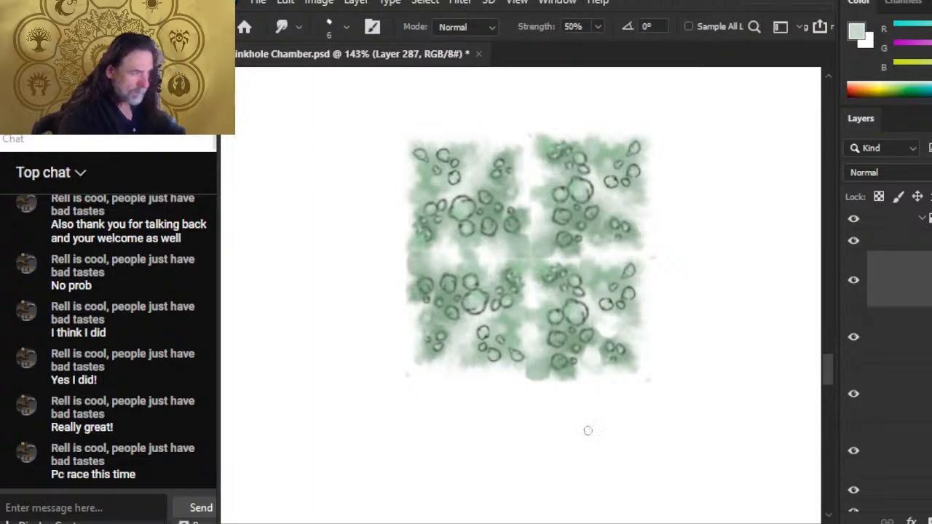
- Check how the gaps in the lower-right patch read within the block at small scale and up close
{"action": "key", "text": "z"}
{"action": "left_click_drag", "start_coordinate": [635, 286], "coordinate": [518, 289]}
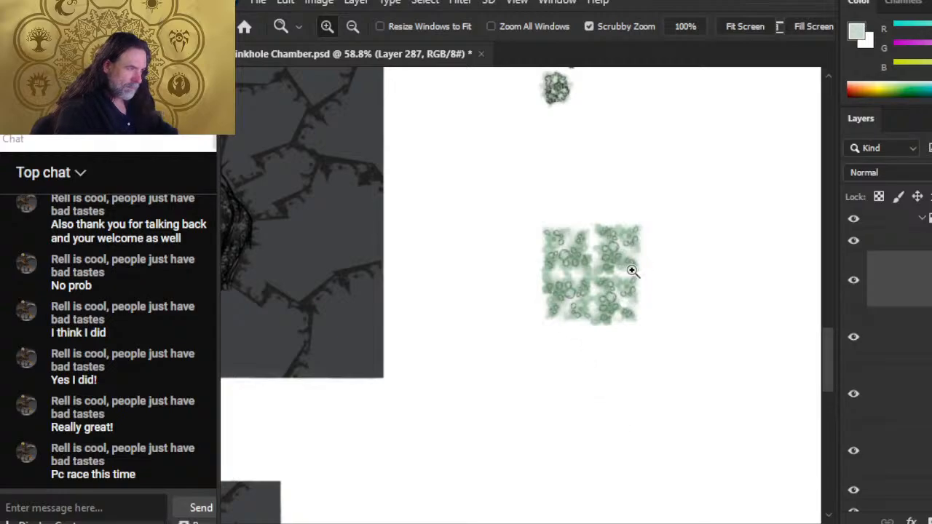
{"action": "left_click_drag", "start_coordinate": [629, 270], "coordinate": [630, 308]}
{"action": "key", "text": "r"}
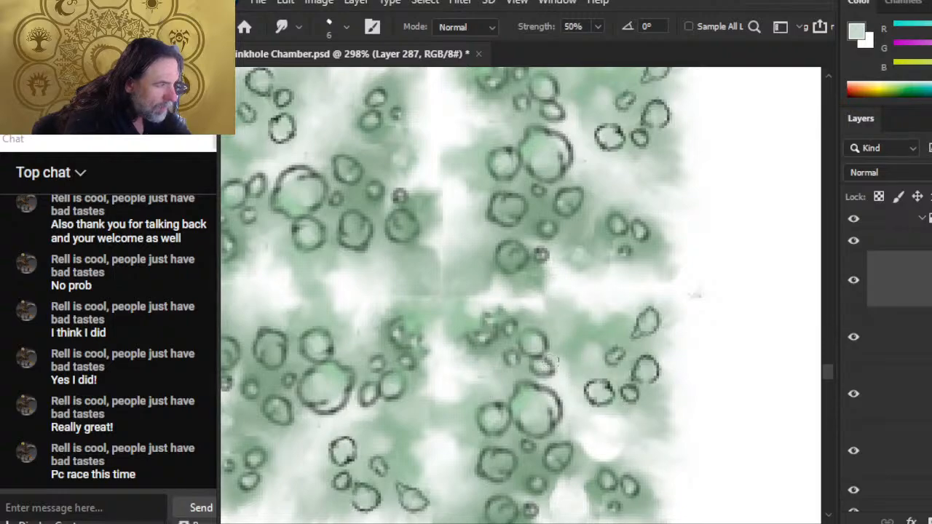
{"action": "key", "text": "z"}
{"action": "left_click_drag", "start_coordinate": [644, 393], "coordinate": [574, 381]}
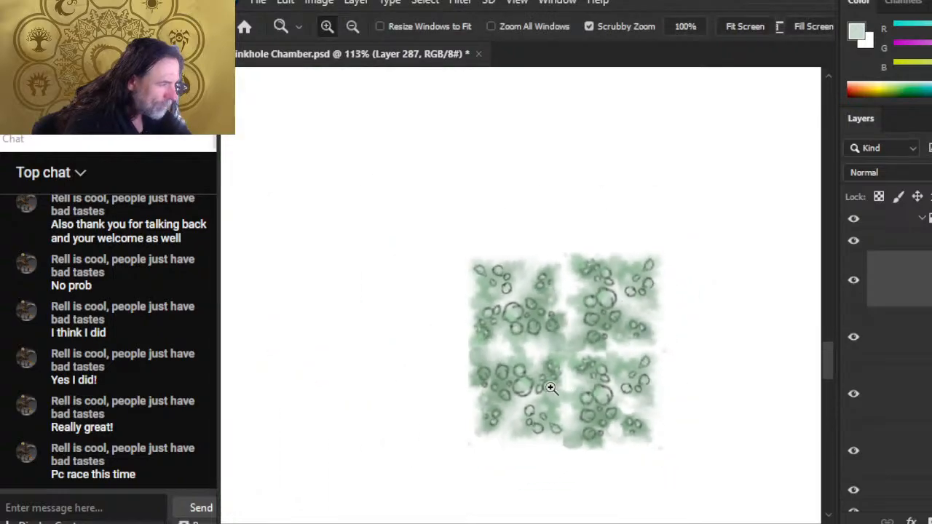
- Delete the other three patch layers, keeping only the lower-right patch
{"action": "left_click", "coordinate": [905, 336]}
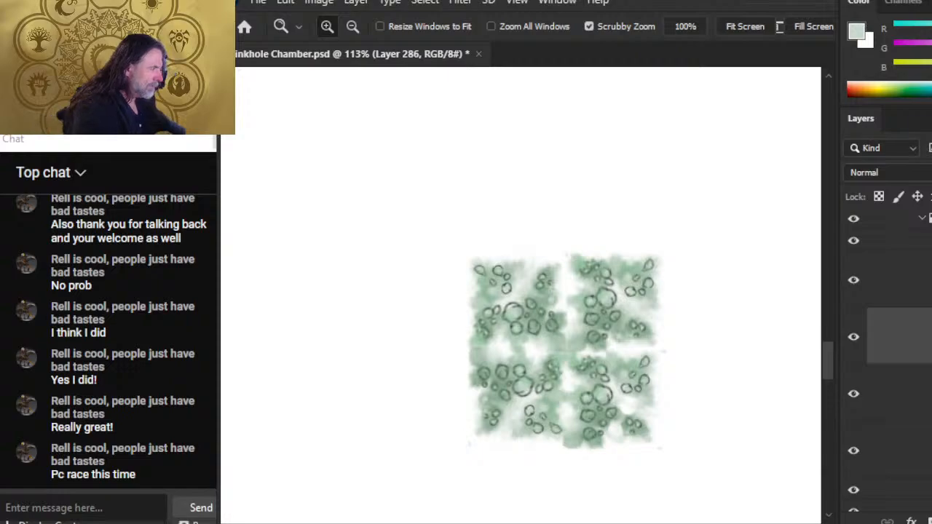
{"action": "key", "text": "Delete"}
{"action": "key", "text": "Delete"}
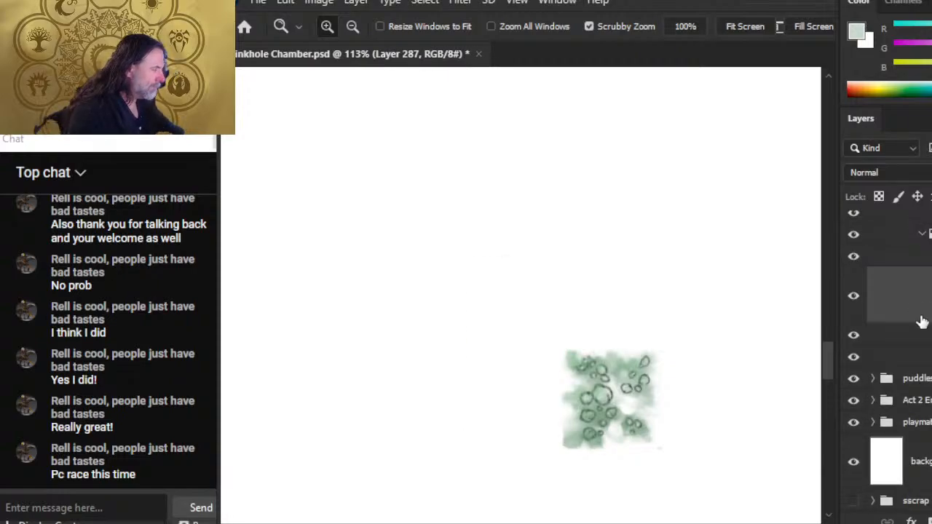
- Move the remaining patch straight up to the environment hazard tiles and place it directly over the original green circle tile
{"action": "key", "text": "v"}
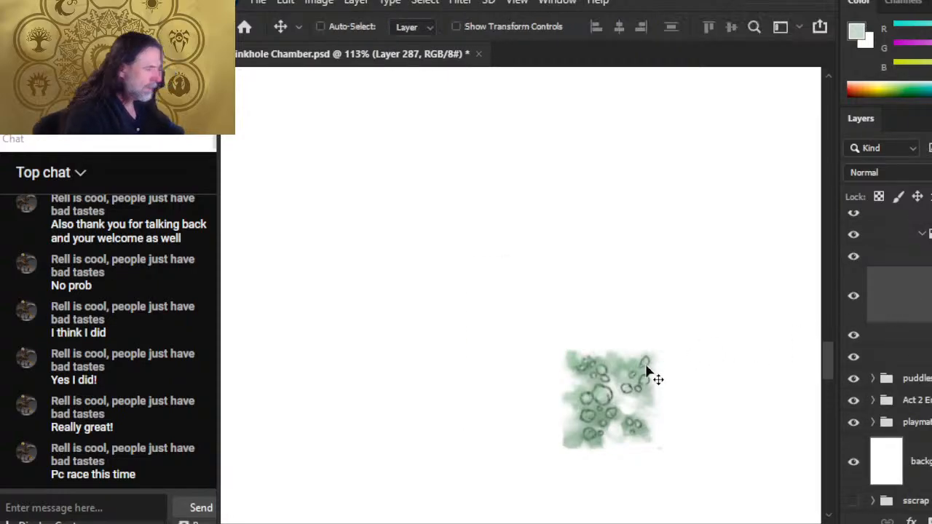
{"action": "key", "text": "z"}
{"action": "left_click_drag", "start_coordinate": [704, 335], "coordinate": [580, 321]}
{"action": "left_click_drag", "start_coordinate": [716, 309], "coordinate": [632, 330]}
{"action": "key", "text": "v"}
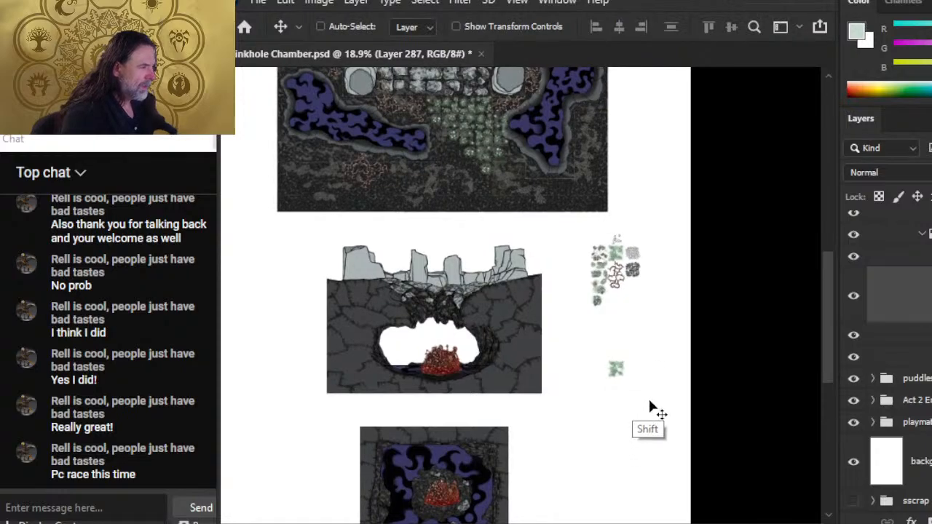
{"action": "left_click_drag", "start_coordinate": [647, 400], "coordinate": [646, 267]}
{"action": "key", "text": "z"}
{"action": "left_click_drag", "start_coordinate": [627, 230], "coordinate": [767, 263]}
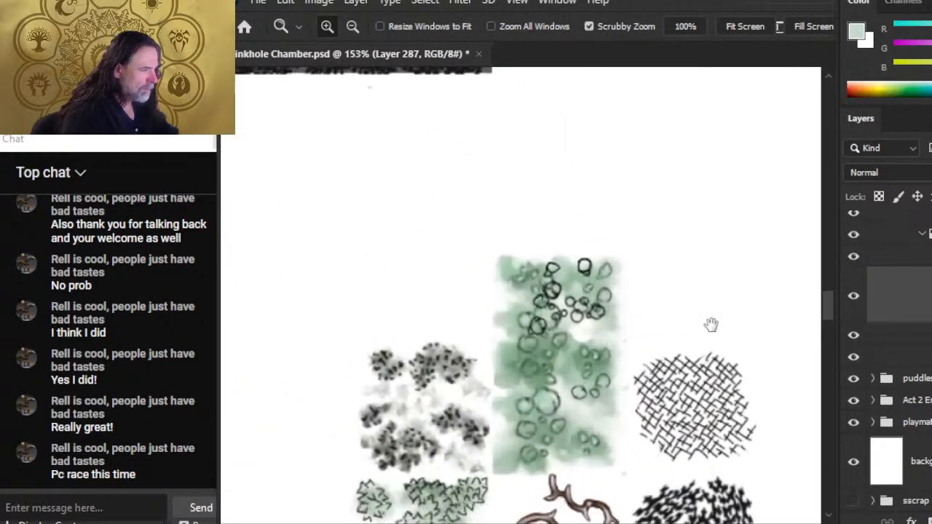
{"action": "left_click_drag", "start_coordinate": [709, 324], "coordinate": [730, 180]}
{"action": "key", "text": "v"}
{"action": "left_click_drag", "start_coordinate": [677, 253], "coordinate": [681, 313]}
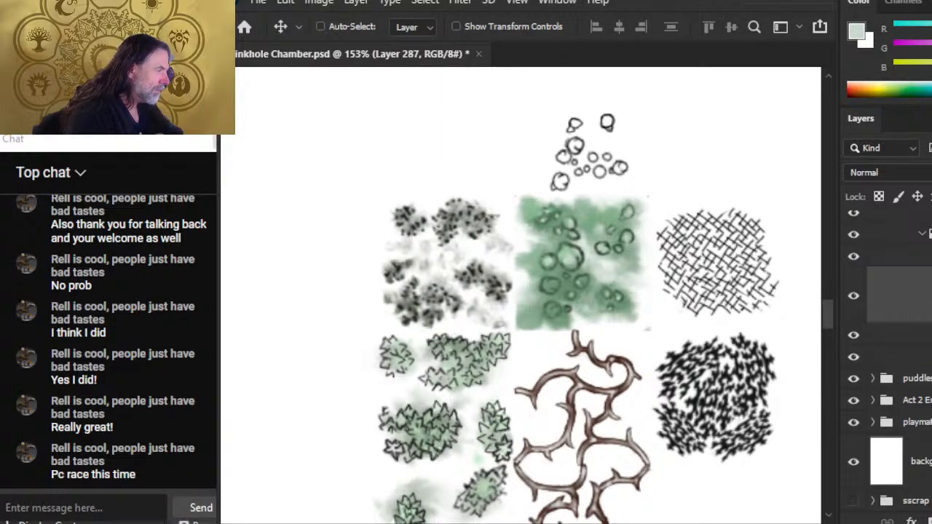
{"action": "left_click", "coordinate": [900, 295], "text": "ctrl"}
{"action": "key", "text": "l"}
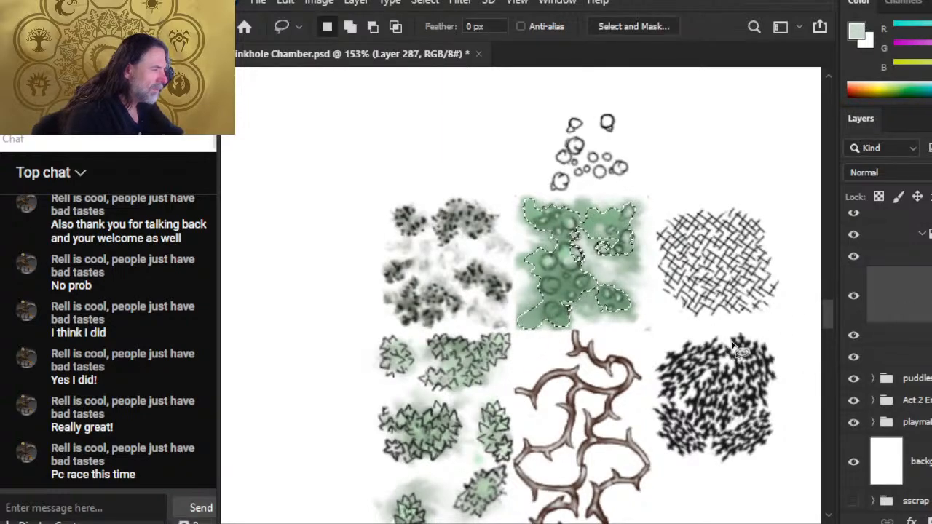
{"action": "left_click", "coordinate": [734, 346]}
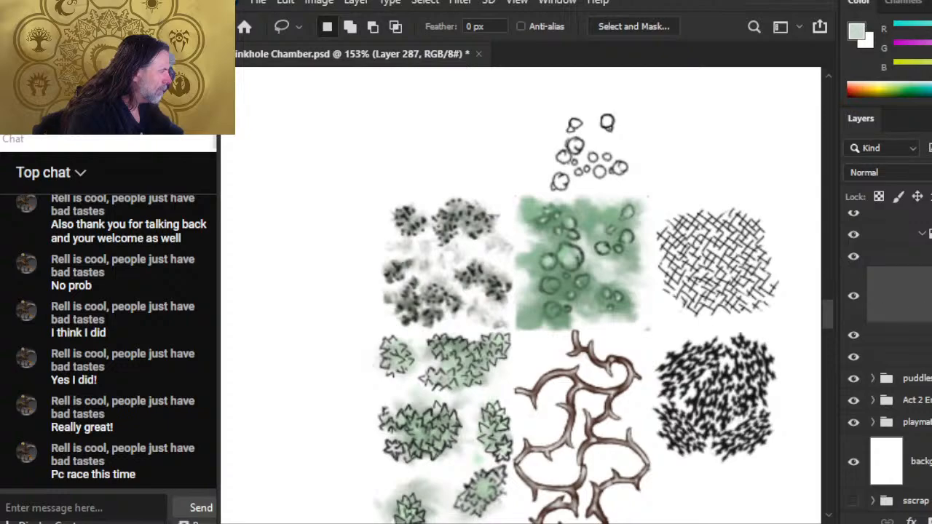
- Hide the color group beneath the patch and lightly erase inside the patch's circles with a size 5 eraser at 23% opacity
{"action": "left_click", "coordinate": [854, 334]}
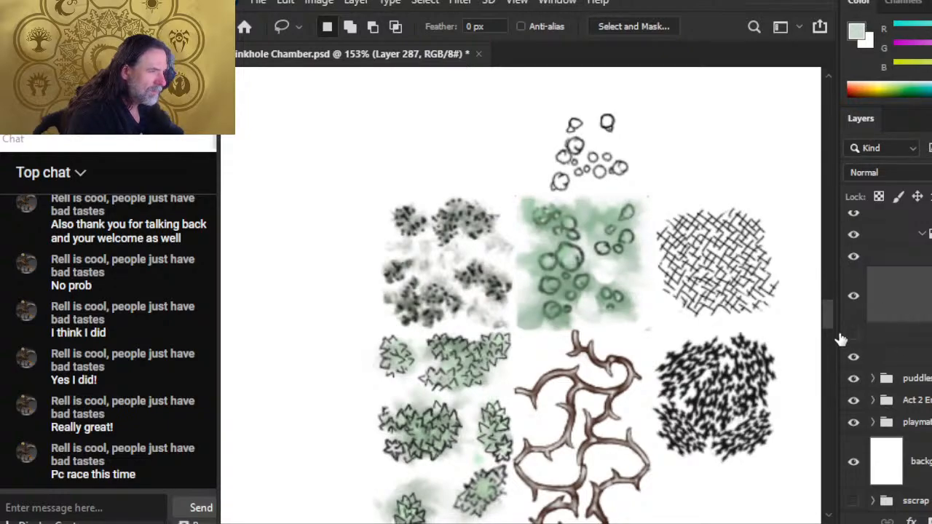
{"action": "left_click", "coordinate": [911, 339]}
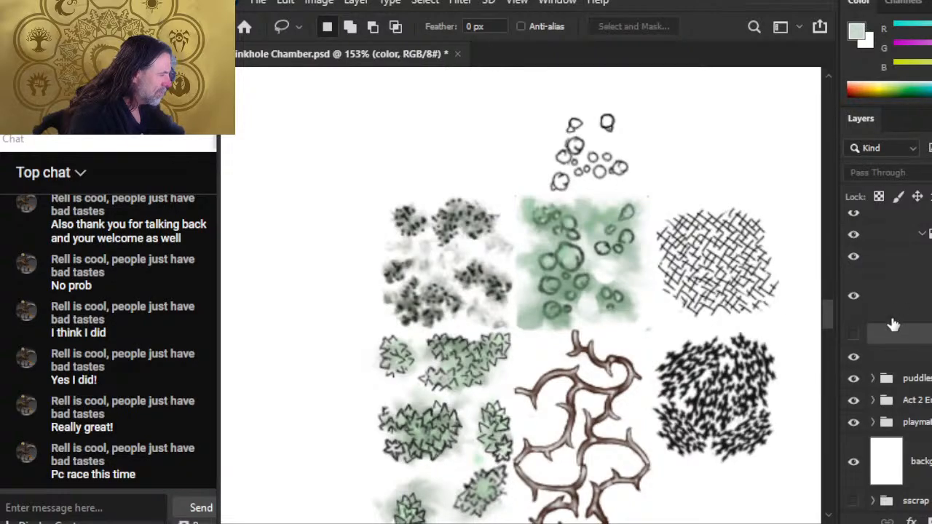
{"action": "left_click", "coordinate": [894, 316]}
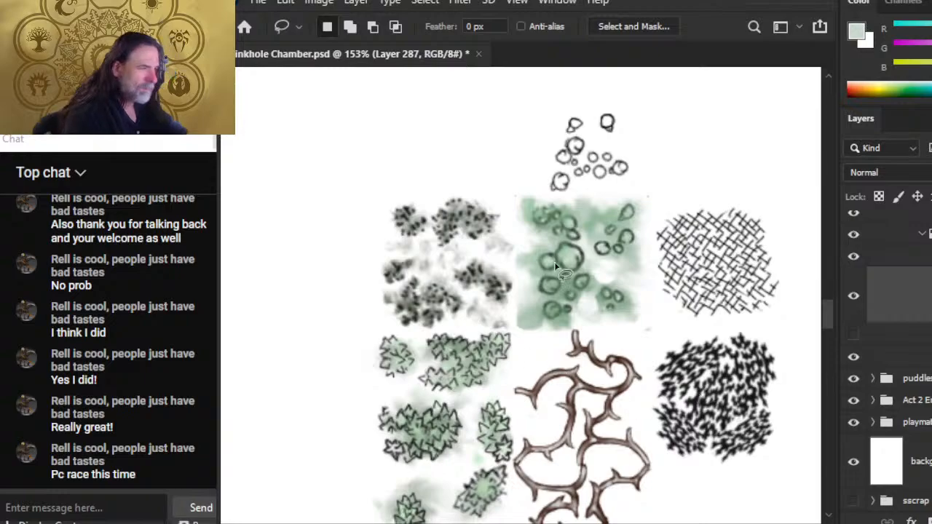
{"action": "key", "text": "r"}
{"action": "key", "text": "e"}
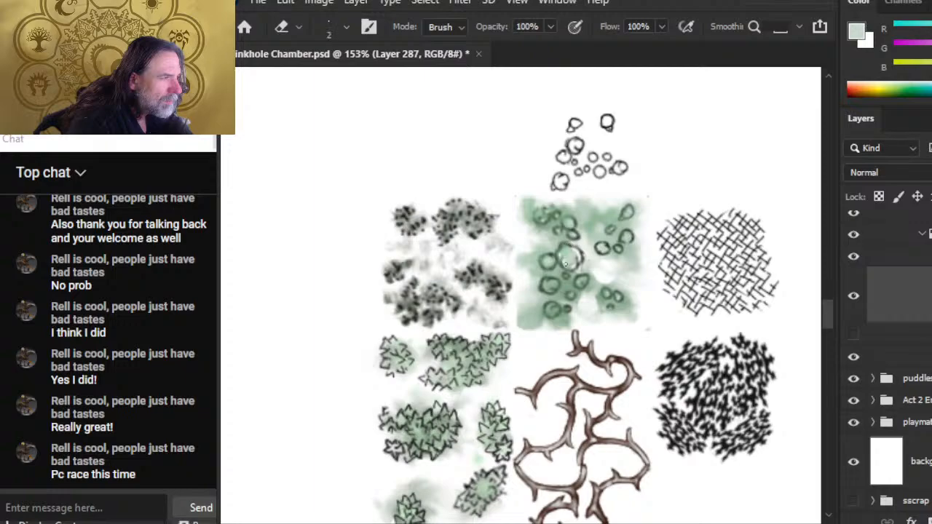
{"action": "key", "text": "4"}
{"action": "key", "text": "bracketright"}
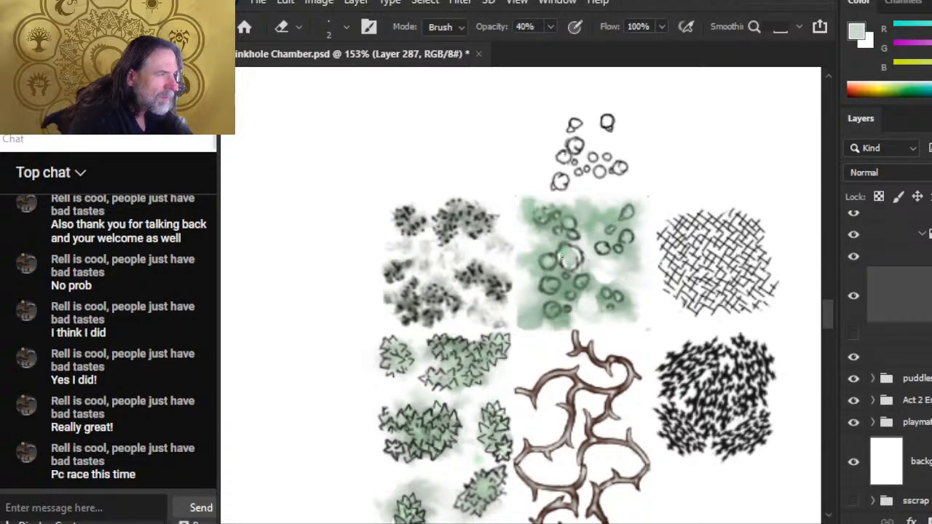
{"action": "mouse_move", "coordinate": [548, 253]}
{"action": "left_mouse_down"}
{"action": "mouse_move", "coordinate": [550, 272]}
{"action": "mouse_move", "coordinate": [563, 274]}
{"action": "mouse_move", "coordinate": [551, 292]}
{"action": "left_mouse_up"}
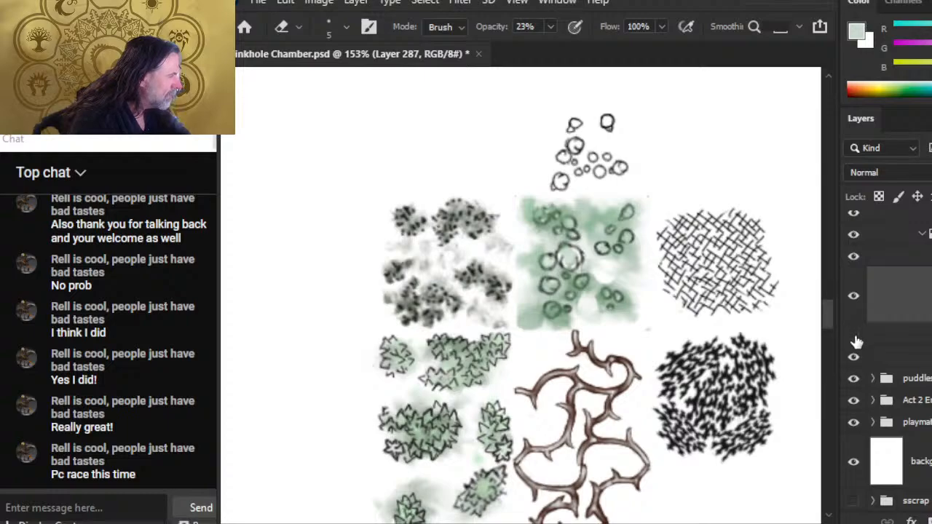
- Show the color group again and smudge the green patch's bottom edge outward at 50% strength
{"action": "left_click", "coordinate": [853, 334]}
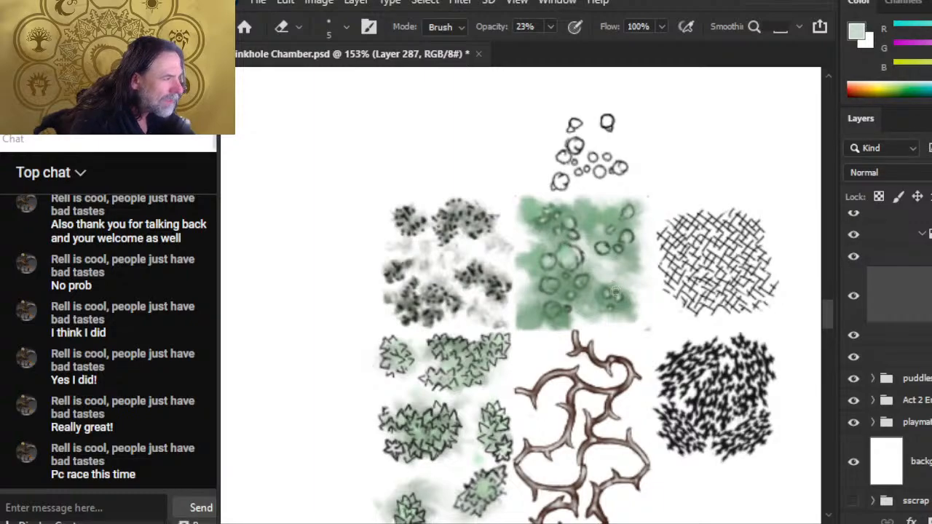
{"action": "key", "text": "r"}
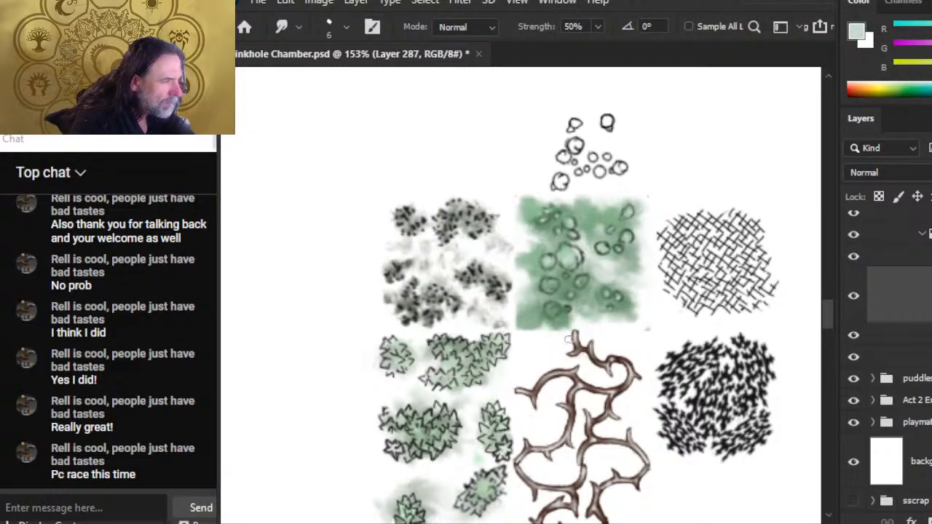
{"action": "key", "text": "e"}
{"action": "key", "text": "r"}
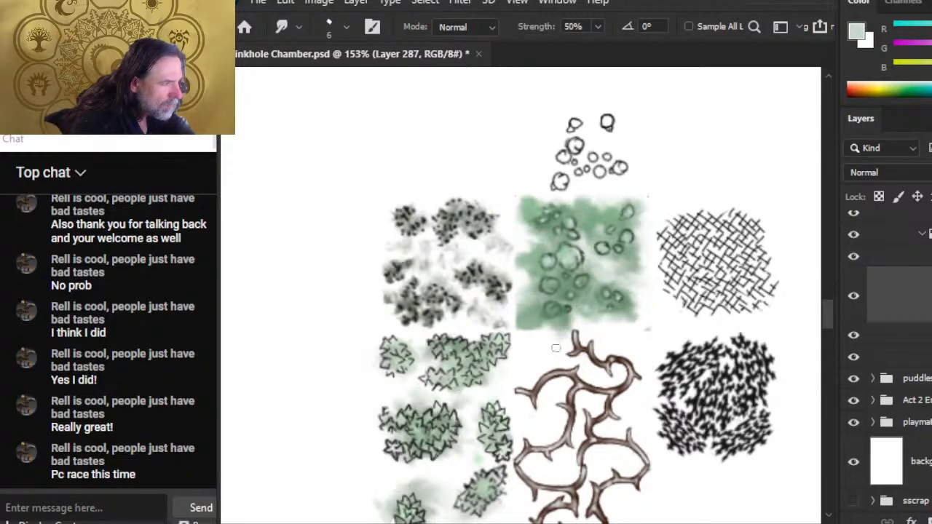
{"action": "key", "text": "e"}
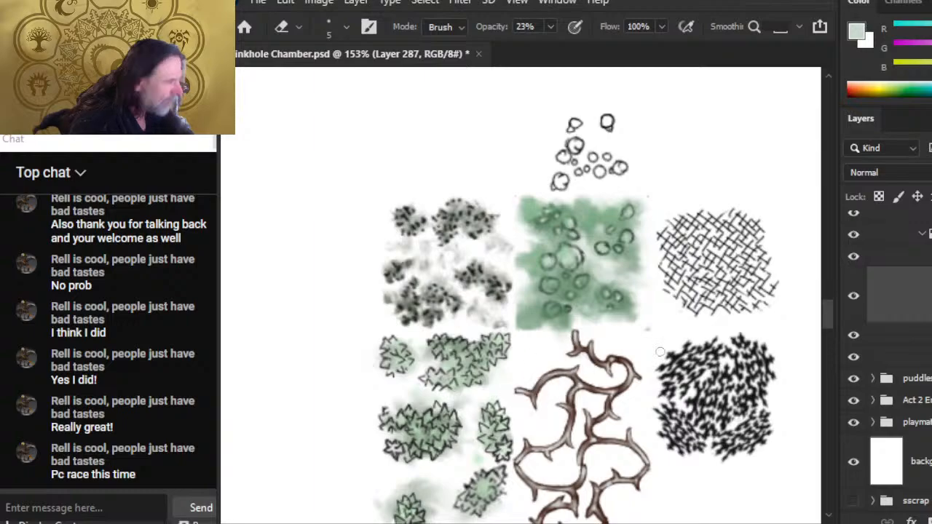
- Merge the reworked patch layer down into the color artwork of the green circle tile
{"action": "left_click", "coordinate": [926, 335]}
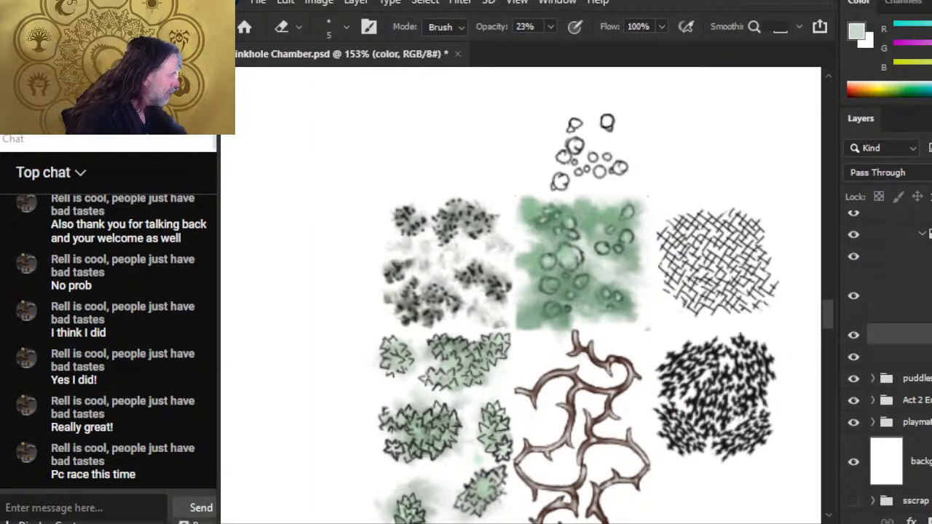
{"action": "left_click", "coordinate": [926, 298]}
{"action": "right_click", "coordinate": [925, 299]}
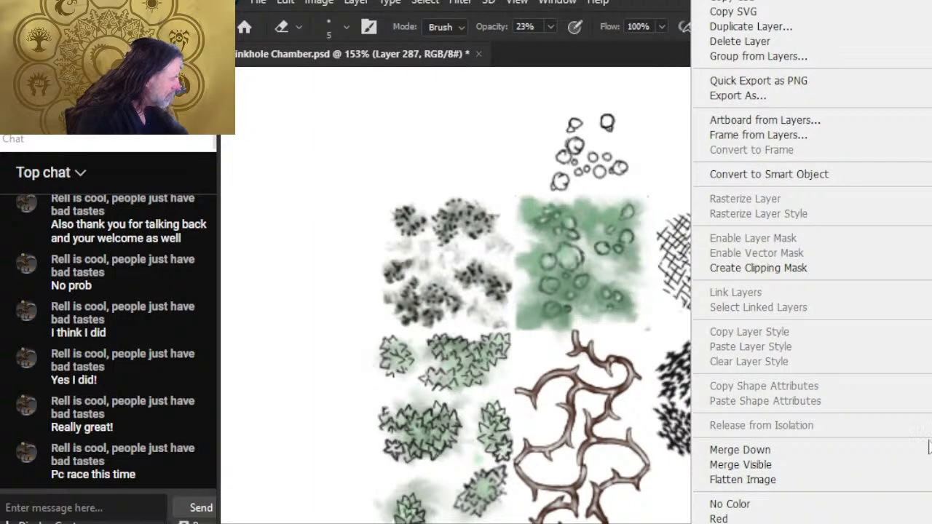
{"action": "left_click", "coordinate": [820, 466]}
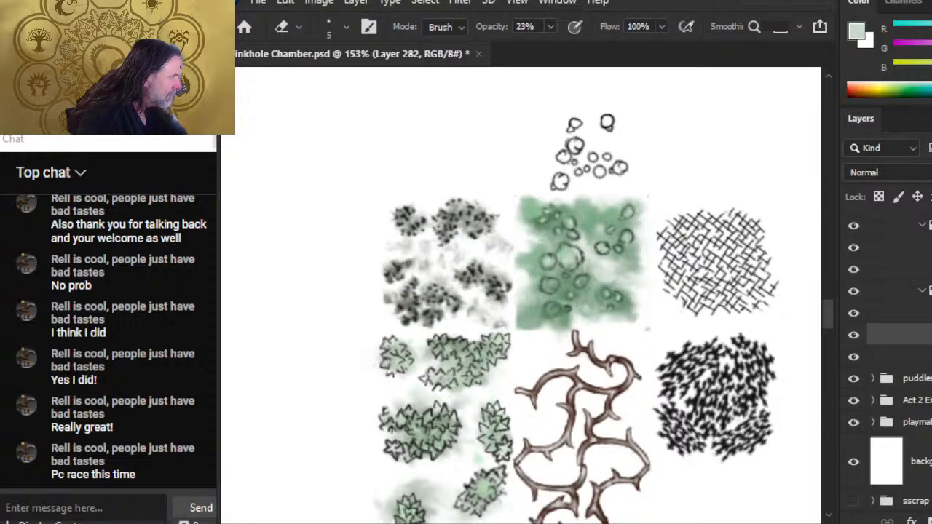
- Duplicate the green circle tile's color group and the group below it, and merge the two copies into one layer
{"action": "left_click", "coordinate": [926, 335]}
{"action": "left_click", "coordinate": [925, 356], "text": "shift"}
{"action": "right_click", "coordinate": [926, 356]}
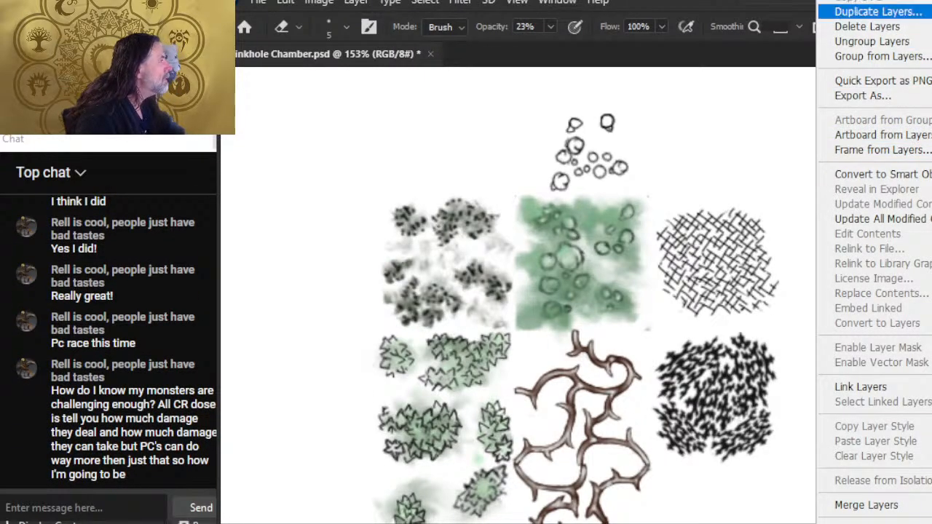
{"action": "left_click", "coordinate": [877, 12]}
{"action": "key", "text": "Return"}
{"action": "right_click", "coordinate": [905, 336]}
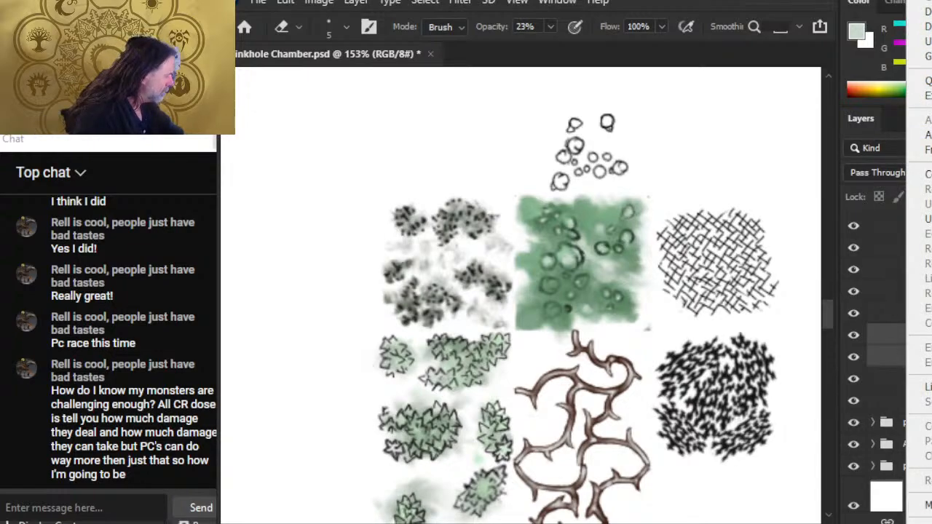
{"action": "left_click", "coordinate": [923, 504]}
{"action": "left_click_drag", "start_coordinate": [917, 352], "coordinate": [917, 317]}
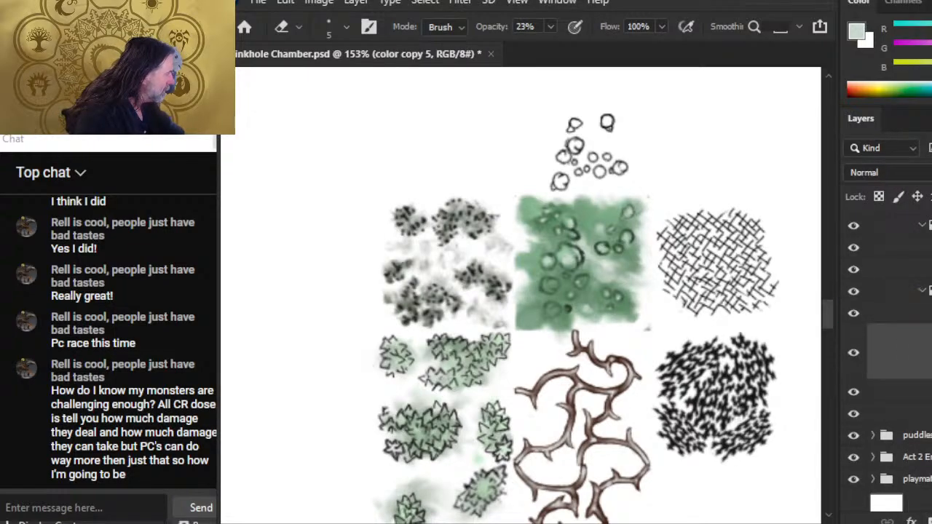
- Move the merged tile copy into the empty area below the environment hazard tiles
{"action": "key", "text": "z"}
{"action": "left_click_drag", "start_coordinate": [695, 333], "coordinate": [641, 386]}
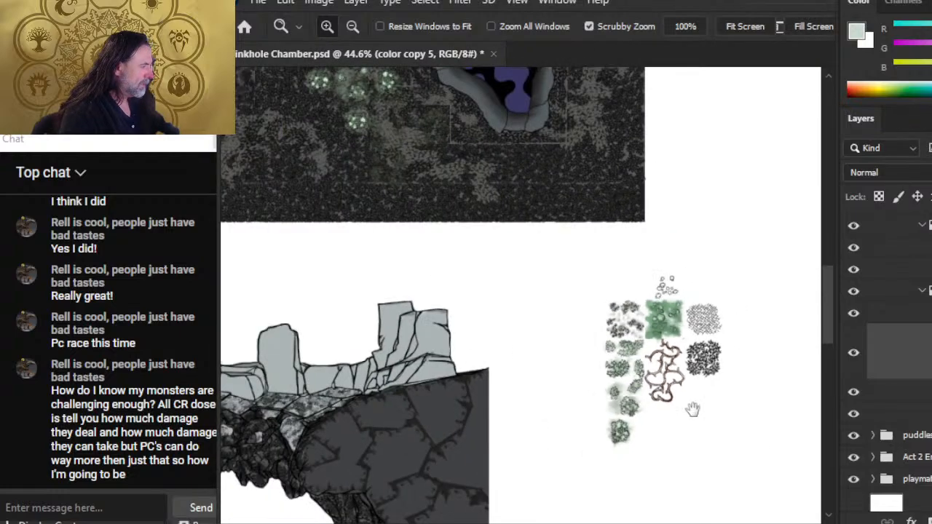
{"action": "key", "text": "v"}
{"action": "mouse_move", "coordinate": [692, 410]}
{"action": "left_mouse_down"}
{"action": "mouse_move", "coordinate": [645, 242]}
{"action": "mouse_move", "coordinate": [655, 413]}
{"action": "left_mouse_up"}
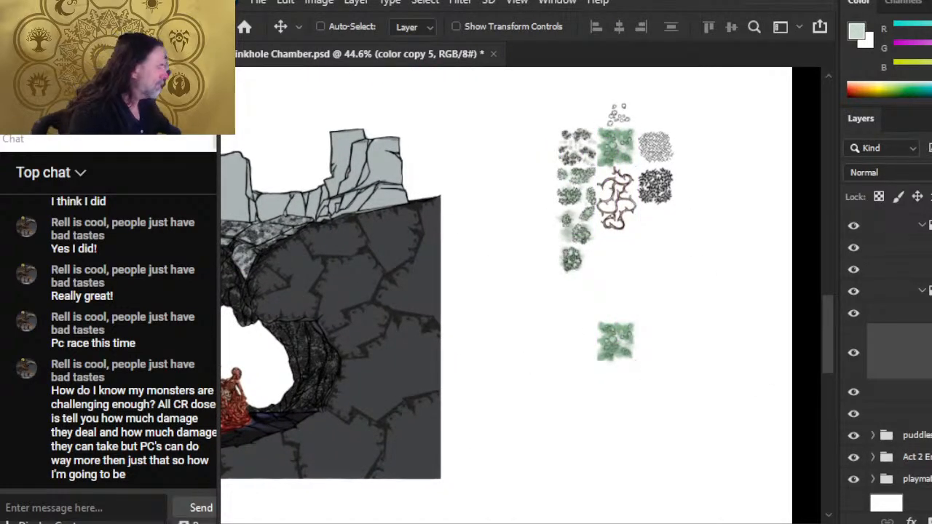
- Show the 75 grid overlay and check that the merged tile copy sits inside one grid cell
{"action": "scroll", "coordinate": [880, 291], "scroll_direction": "up", "scroll_amount": 3}
{"action": "left_click", "coordinate": [853, 221]}
{"action": "key", "text": "z"}
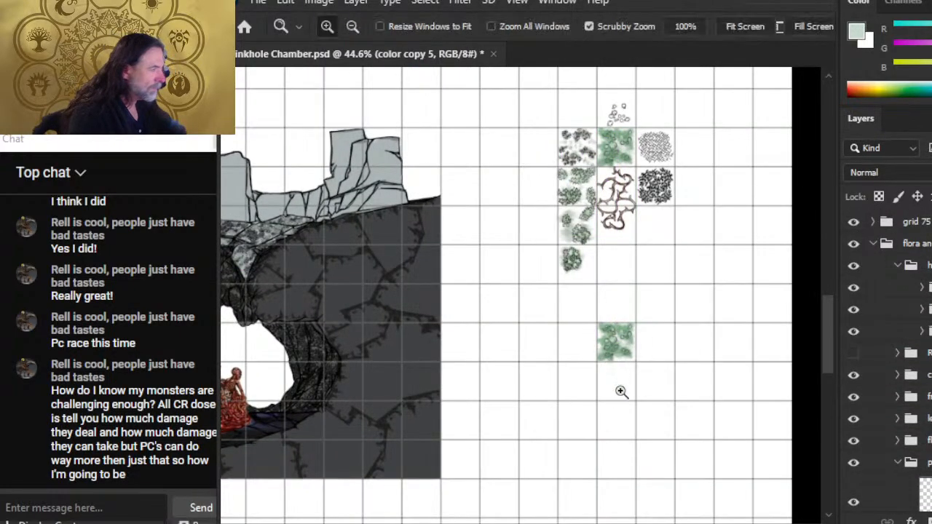
{"action": "left_click_drag", "start_coordinate": [620, 392], "coordinate": [662, 385]}
{"action": "key", "text": "v"}
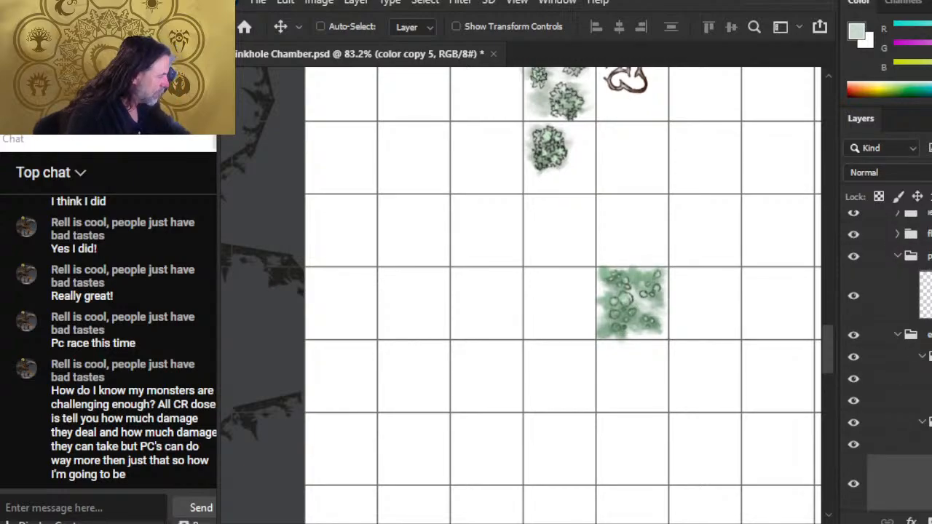
- Open the layer commands for the merged tile copy
{"action": "scroll", "coordinate": [899, 364], "scroll_direction": "down", "scroll_amount": 4}
{"action": "right_click", "coordinate": [918, 380]}
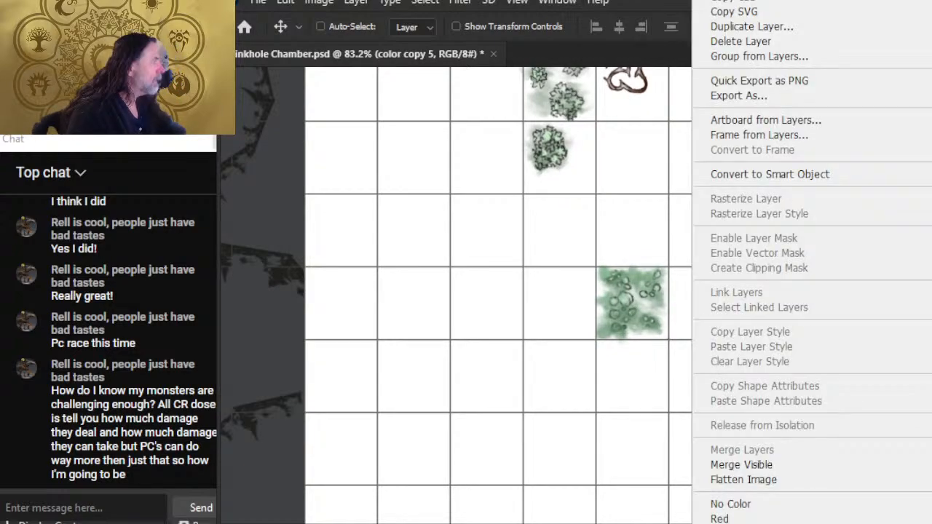
- Duplicate the green foliage tile's layer, place the copy in the adjacent grid square to its left, and rotate it 90° counterclockwise
{"action": "left_click", "coordinate": [862, 26]}
{"action": "key", "text": "Return"}
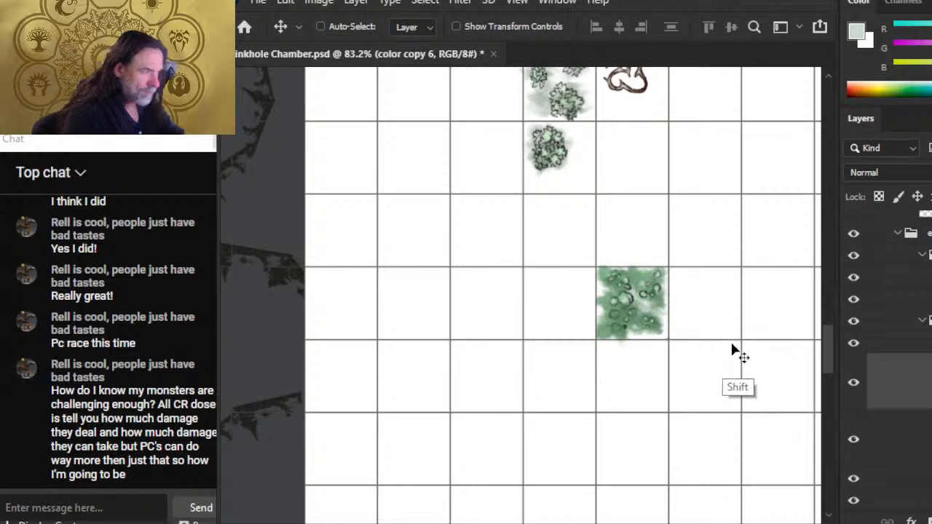
{"action": "left_click_drag", "start_coordinate": [735, 351], "coordinate": [682, 334]}
{"action": "key", "text": "l"}
{"action": "right_click", "coordinate": [668, 314]}
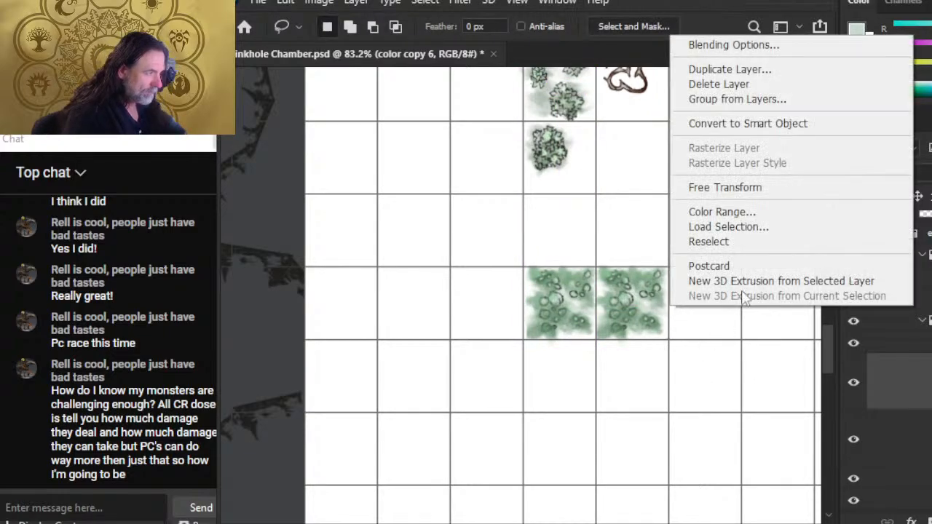
{"action": "left_click", "coordinate": [728, 187]}
{"action": "mouse_move", "coordinate": [723, 182]}
{"action": "left_mouse_down"}
{"action": "mouse_move", "coordinate": [576, 188]}
{"action": "mouse_move", "coordinate": [488, 231]}
{"action": "left_mouse_up"}
{"action": "key", "text": "Return"}
- Paste a copy of the rotated tile into the square directly below it and rotate the new tile 180°
{"action": "key", "text": "v"}
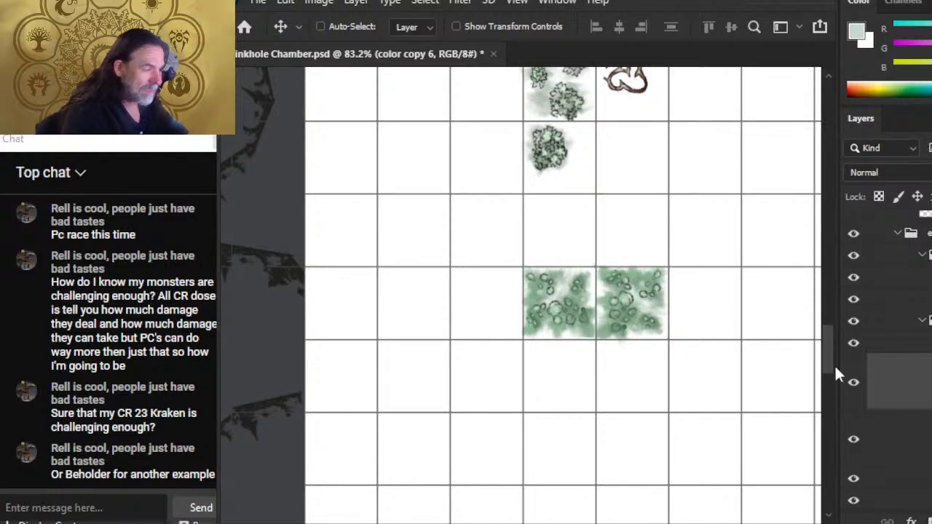
{"action": "key", "text": "ctrl+v"}
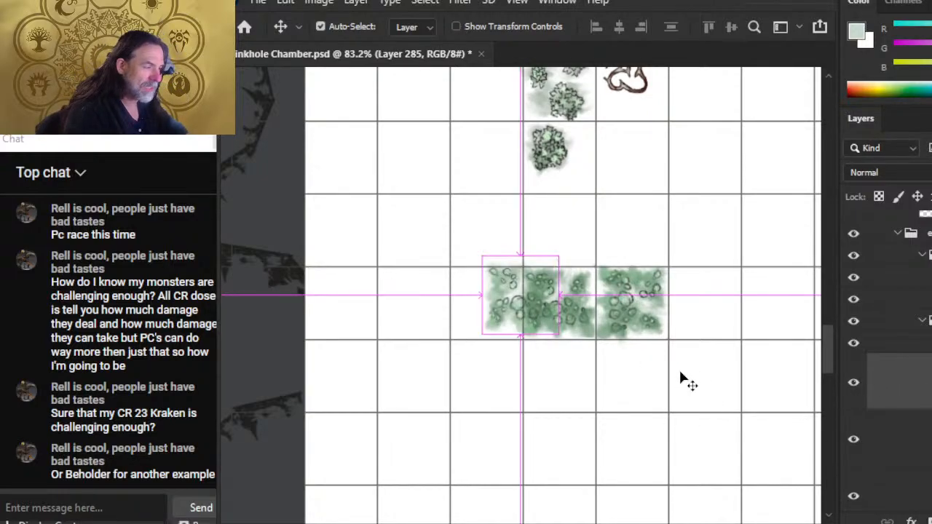
{"action": "left_click_drag", "start_coordinate": [662, 383], "coordinate": [673, 414]}
{"action": "right_click", "coordinate": [673, 415]}
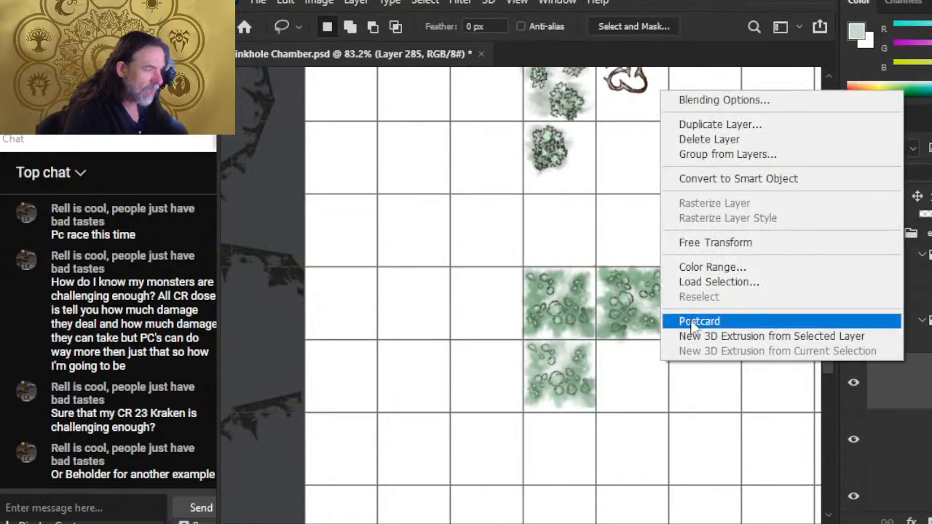
{"action": "left_click", "coordinate": [771, 241]}
{"action": "left_click_drag", "start_coordinate": [539, 273], "coordinate": [566, 457]}
{"action": "key", "text": "Return"}
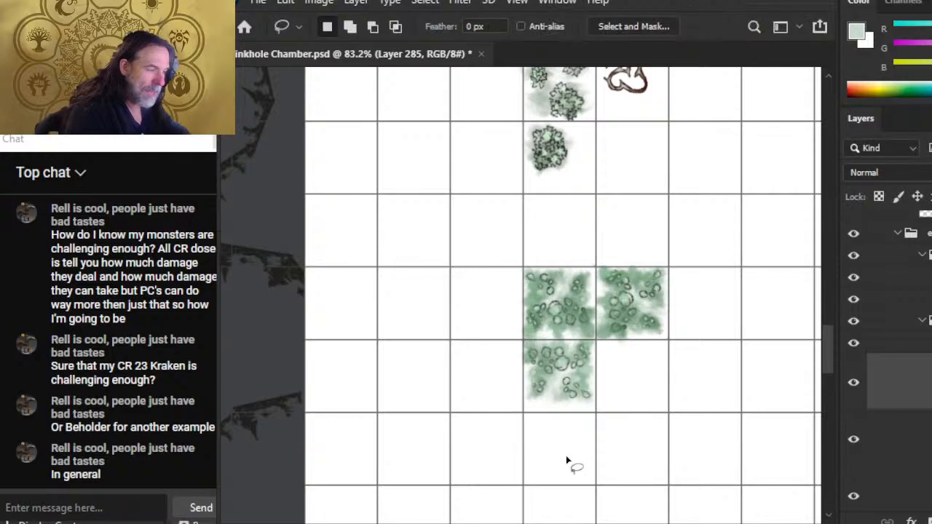
{"action": "key", "text": "v"}
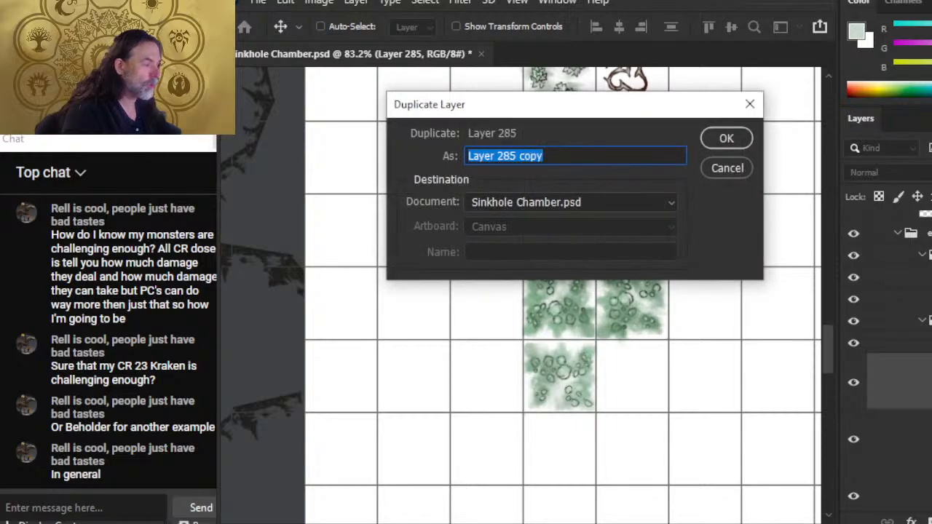
- Duplicate Layer 285 into the empty lower-right square of the two-by-two block and rotate the copy 90° clockwise
{"action": "key", "text": "Return"}
{"action": "mouse_move", "coordinate": [687, 346]}
{"action": "left_mouse_down"}
{"action": "mouse_move", "coordinate": [734, 373]}
{"action": "mouse_move", "coordinate": [762, 308]}
{"action": "left_mouse_up"}
{"action": "key", "text": "l"}
{"action": "right_click", "coordinate": [700, 280]}
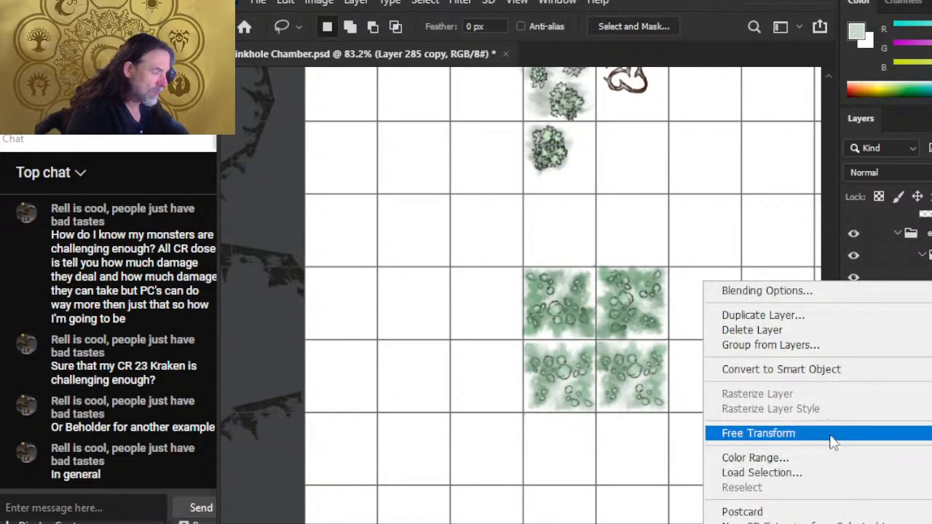
{"action": "left_click", "coordinate": [772, 435]}
{"action": "left_click_drag", "start_coordinate": [674, 262], "coordinate": [775, 431]}
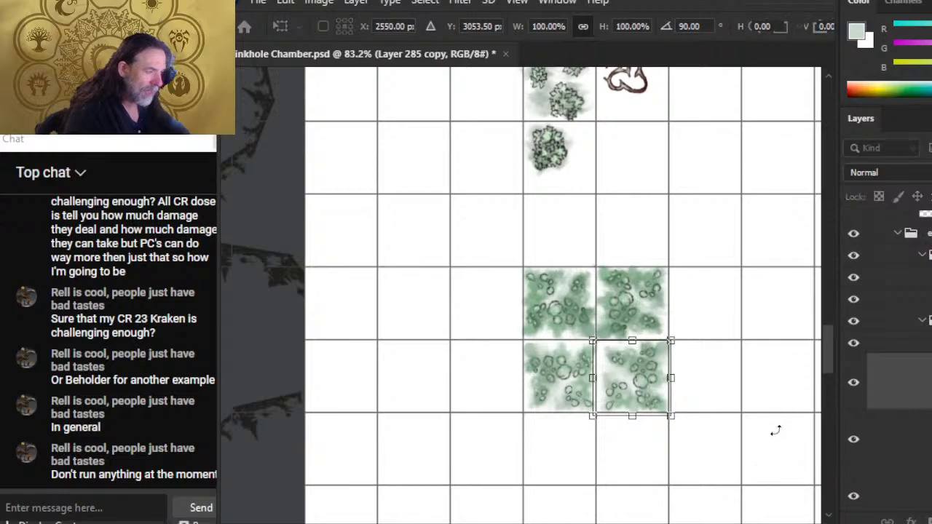
{"action": "key", "text": "Return"}
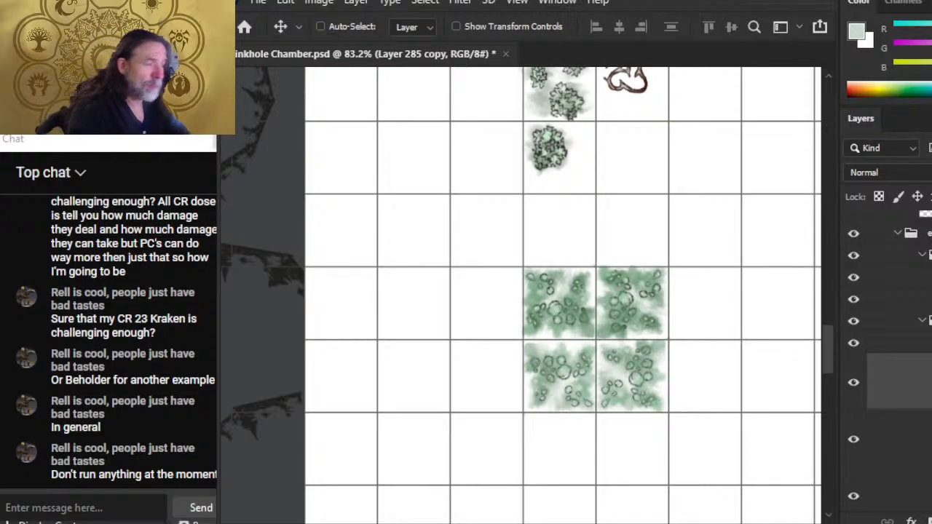
- Hide the grid 75 layer group so the four foliage tiles appear without grid lines
{"action": "left_click_drag", "start_coordinate": [728, 406], "coordinate": [653, 356]}
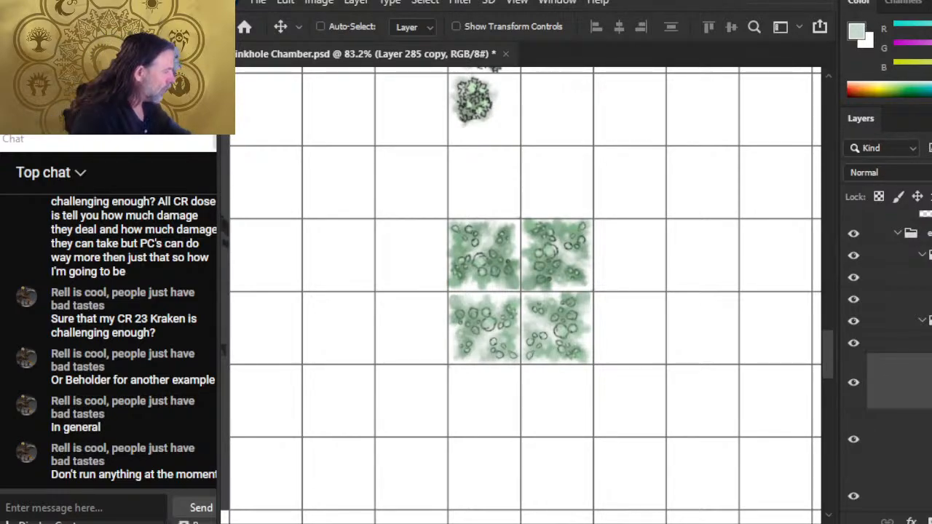
{"action": "scroll", "coordinate": [903, 357], "scroll_direction": "up", "scroll_amount": 3}
{"action": "scroll", "coordinate": [902, 356], "scroll_direction": "down", "scroll_amount": 1}
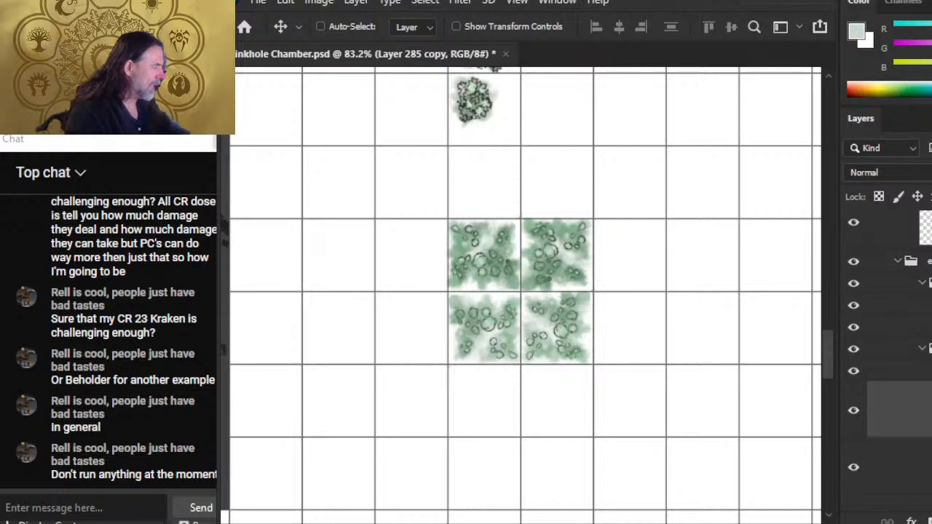
{"action": "left_click", "coordinate": [853, 222]}
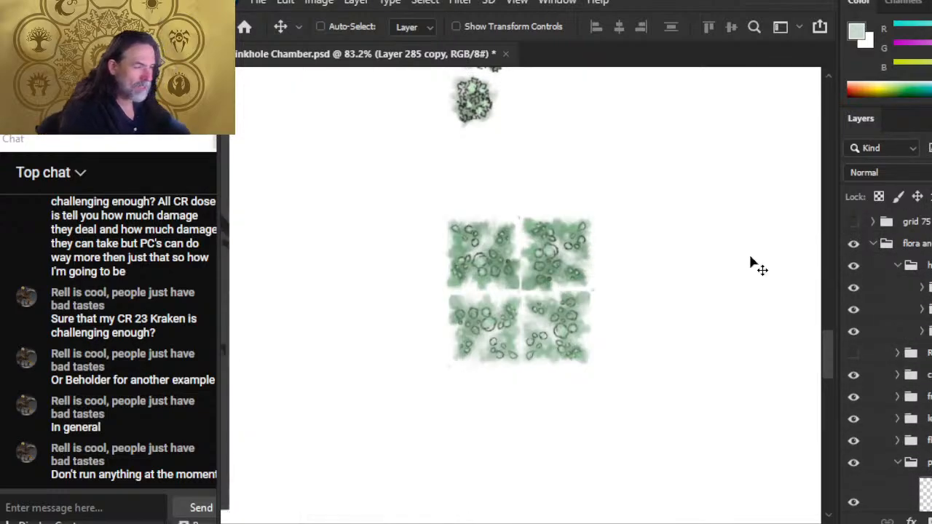
- Select the upper-right tile's layer, color copy 5, and nudge the tile slightly upward
{"action": "scroll", "coordinate": [888, 357], "scroll_direction": "down", "scroll_amount": 6}
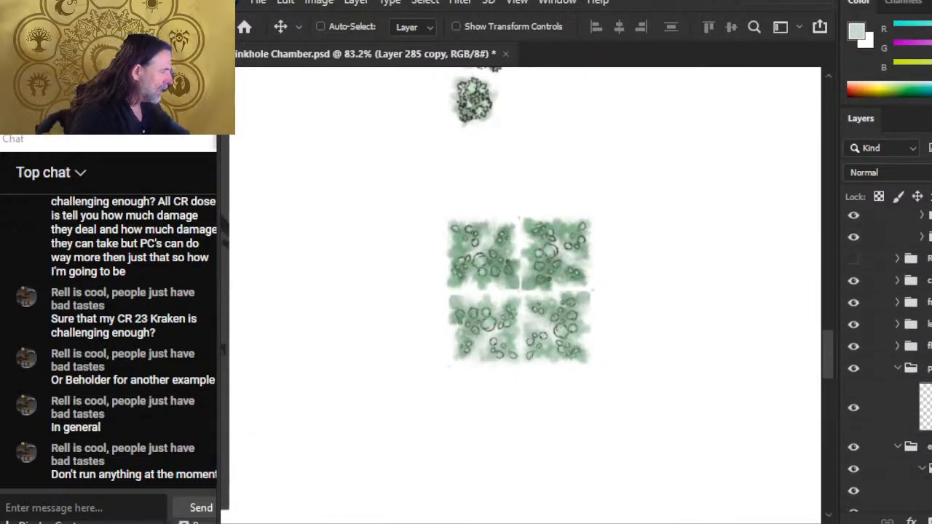
{"action": "scroll", "coordinate": [888, 357], "scroll_direction": "down", "scroll_amount": 4}
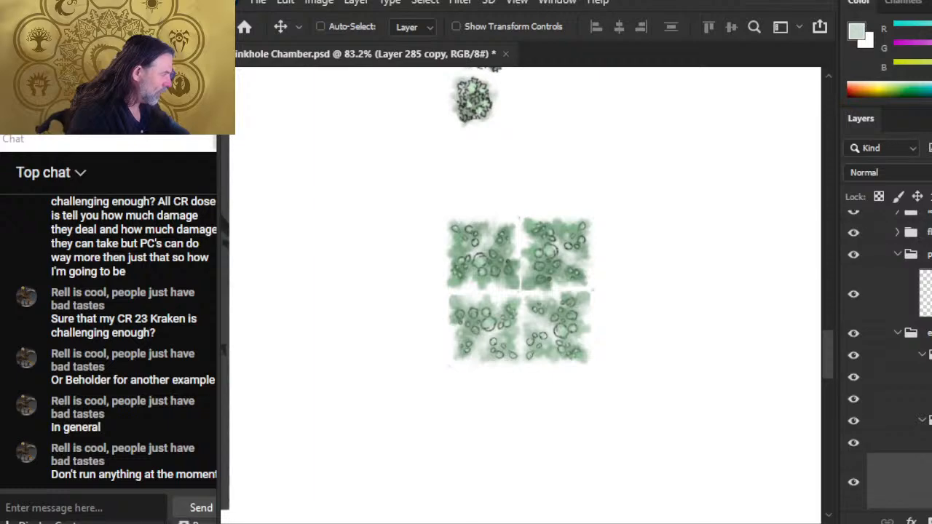
{"action": "key", "text": "z"}
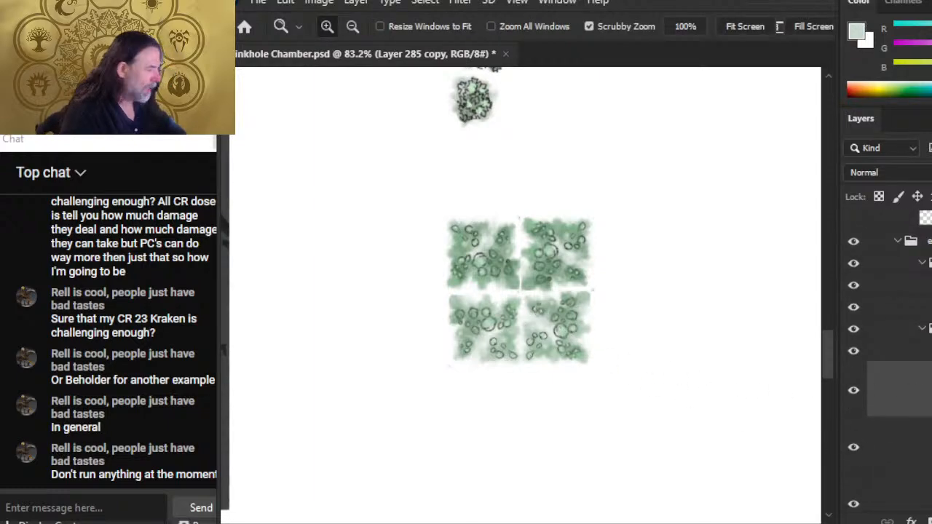
{"action": "scroll", "coordinate": [902, 349], "scroll_direction": "down", "scroll_amount": 4}
{"action": "left_click", "coordinate": [915, 432]}
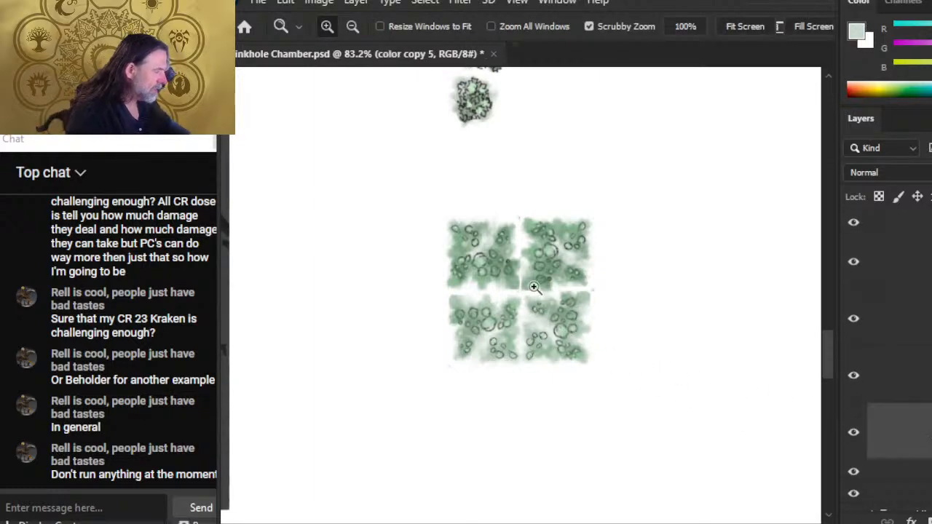
{"action": "left_click_drag", "start_coordinate": [558, 267], "coordinate": [641, 266]}
{"action": "key", "text": "v"}
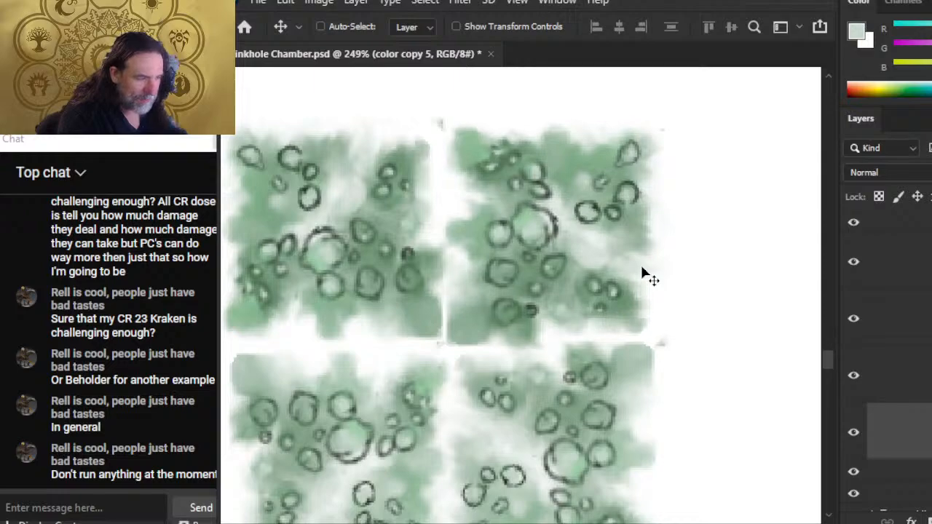
- Nudge the upper-left tile, color copy 6, rightward to close the vertical gap with its neighbour
{"action": "left_click", "coordinate": [917, 393]}
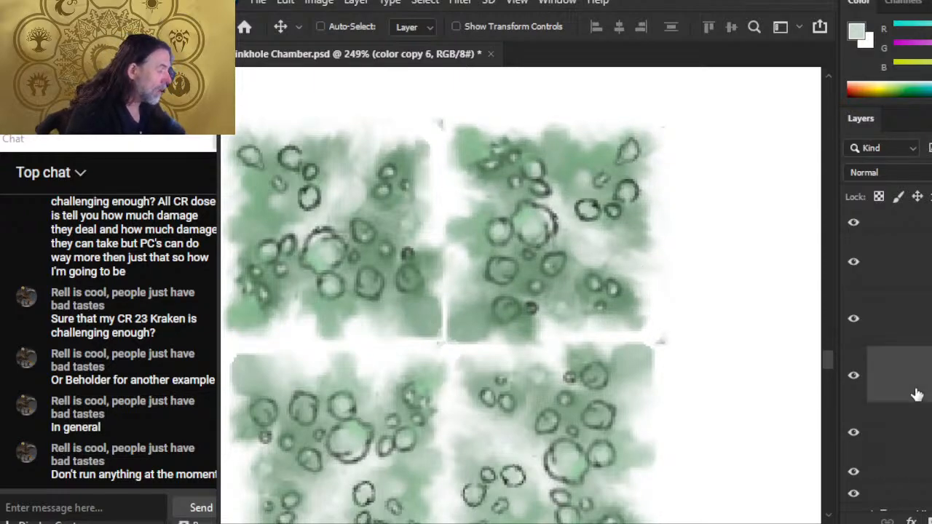
{"action": "key", "text": "Right"}
{"action": "key", "text": "Right"}
{"action": "key", "text": "Right"}
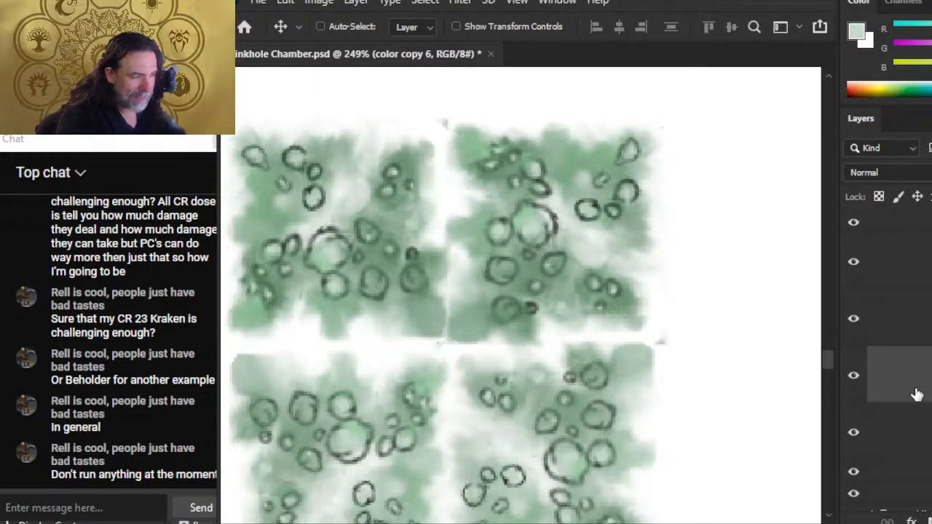
{"action": "key", "text": "Right"}
{"action": "key", "text": "Right"}
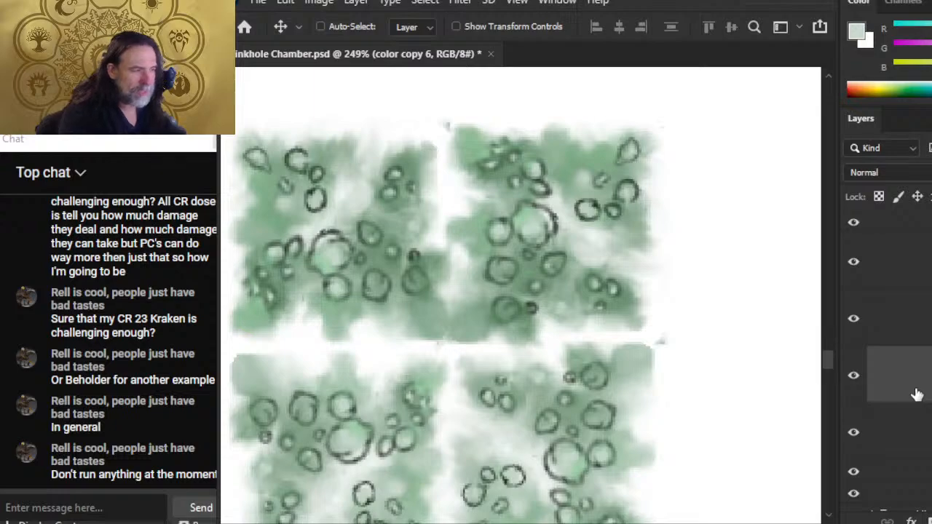
- Nudge the lower-left tile, Layer 285, upward to close the horizontal gap beneath the upper-left tile
{"action": "left_click", "coordinate": [902, 318]}
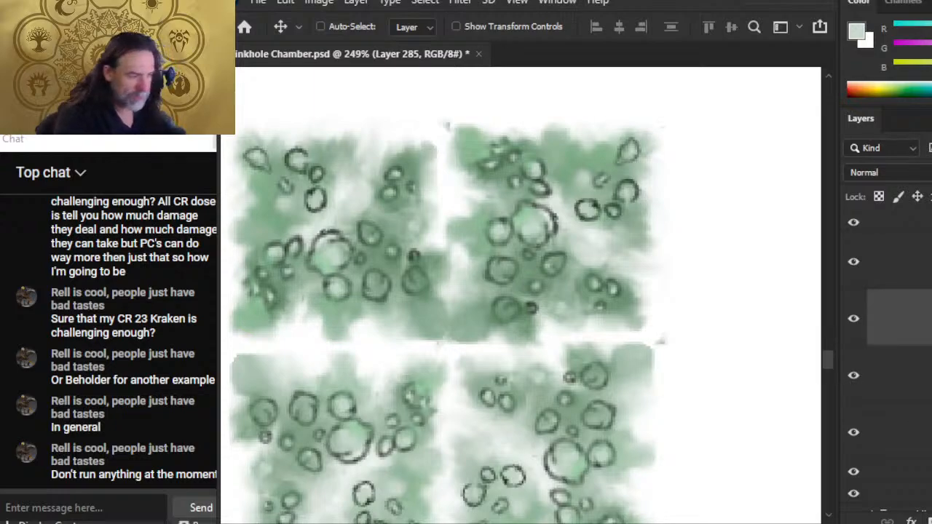
{"action": "key", "text": "Up"}
{"action": "key", "text": "Up"}
{"action": "key", "text": "Up"}
{"action": "key", "text": "Up"}
{"action": "key", "text": "Up"}
{"action": "key", "text": "Up"}
{"action": "key", "text": "Up"}
{"action": "key", "text": "Up"}
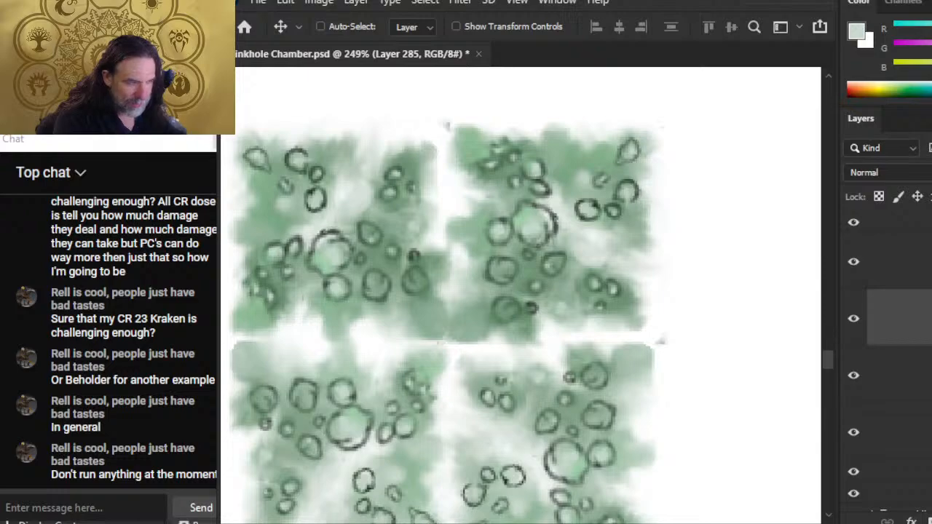
- Select the lower-right tile, Layer 285 copy, and nudge it leftward until it meets the lower-left tile
{"action": "key", "text": "ctrl+j"}
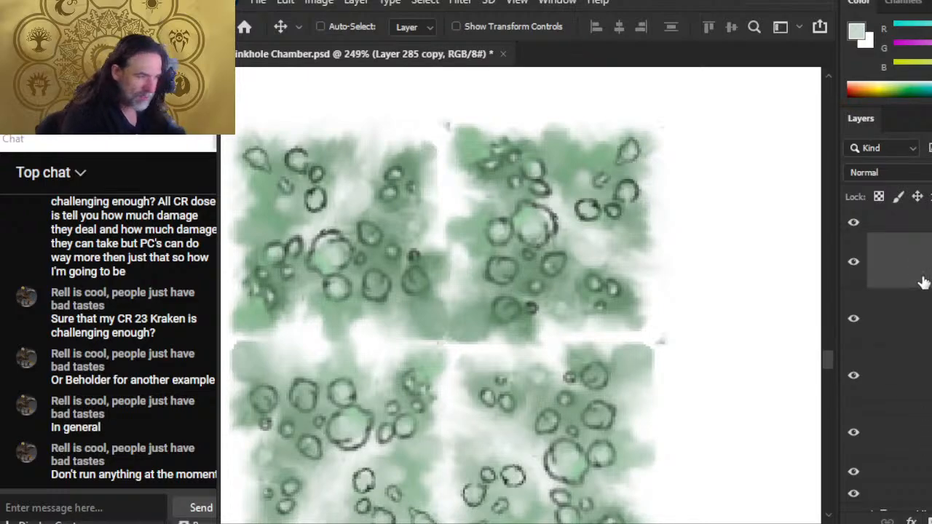
{"action": "key", "text": "Left"}
{"action": "key", "text": "Left"}
{"action": "key", "text": "Left"}
{"action": "key", "text": "Left"}
{"action": "key", "text": "Left"}
{"action": "key", "text": "Left"}
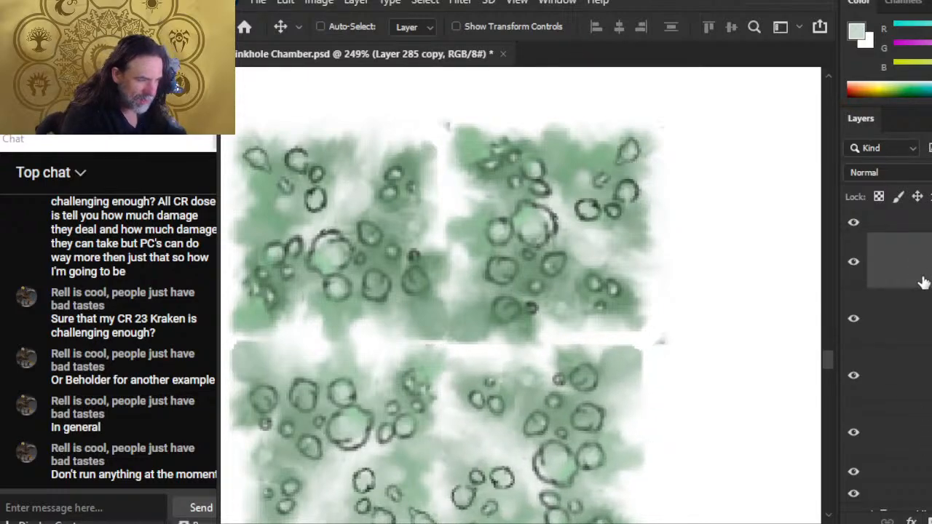
{"action": "key", "text": "Right"}
{"action": "key", "text": "Right"}
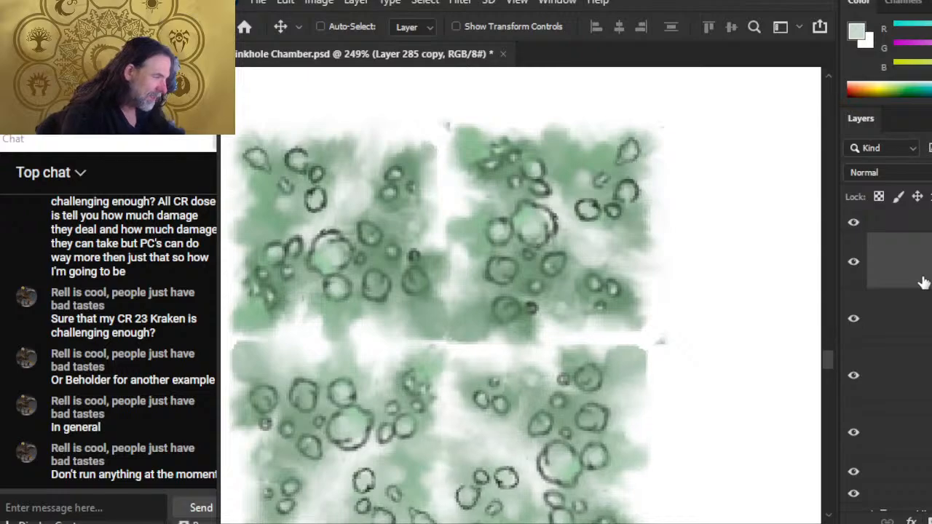
{"action": "key", "text": "Left"}
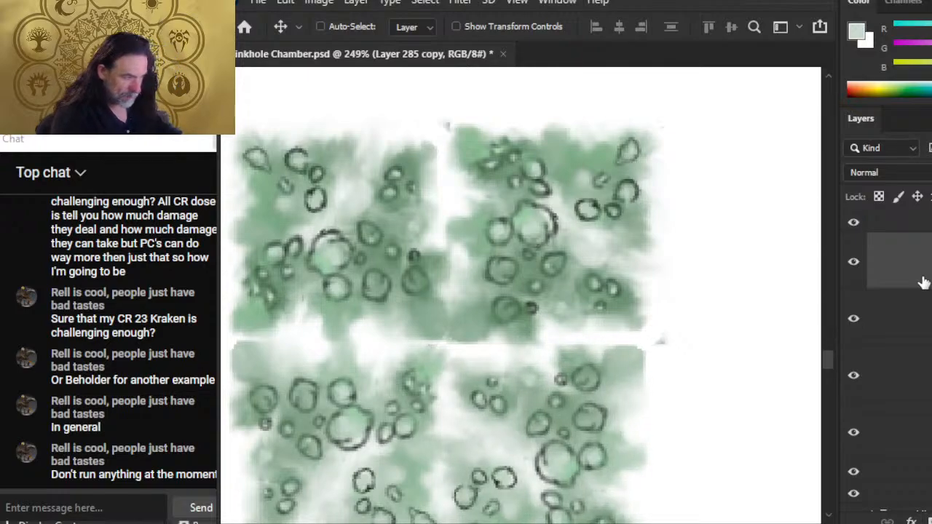
- Check which layer holds the lower-right tile by toggling visibility, and soften that tile's hard edges with the Eraser at 23% opacity
{"action": "key", "text": "z"}
{"action": "left_click_drag", "start_coordinate": [567, 369], "coordinate": [529, 362]}
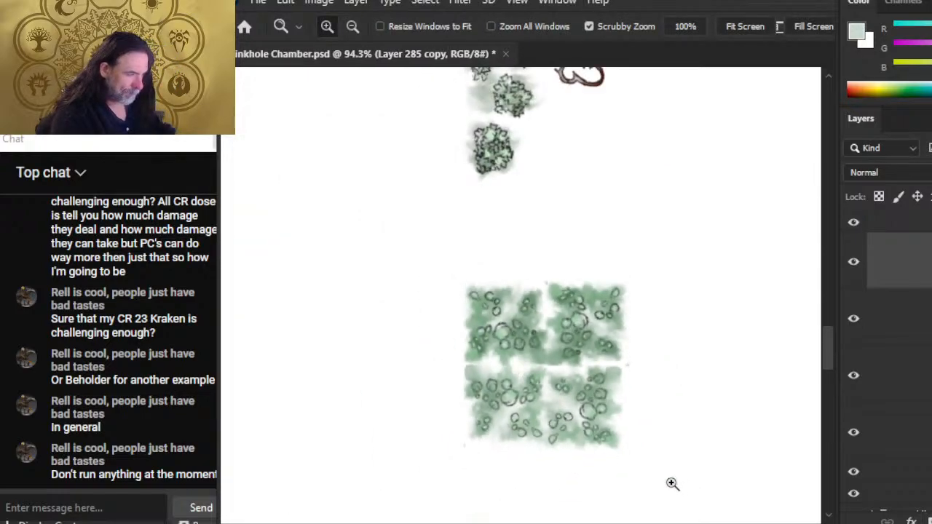
{"action": "left_click_drag", "start_coordinate": [638, 487], "coordinate": [596, 425]}
{"action": "left_click_drag", "start_coordinate": [733, 432], "coordinate": [634, 347]}
{"action": "left_click_drag", "start_coordinate": [565, 337], "coordinate": [585, 357]}
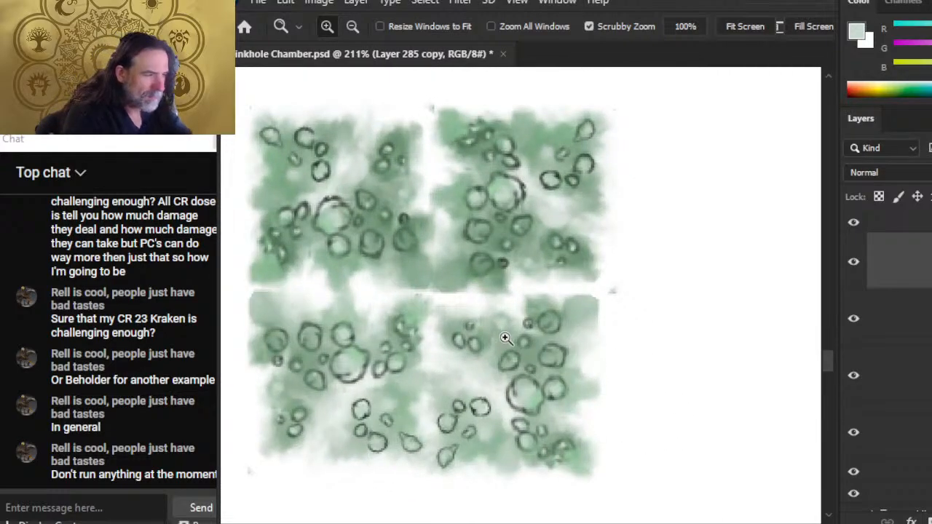
{"action": "left_click_drag", "start_coordinate": [505, 338], "coordinate": [518, 327]}
{"action": "key", "text": "e"}
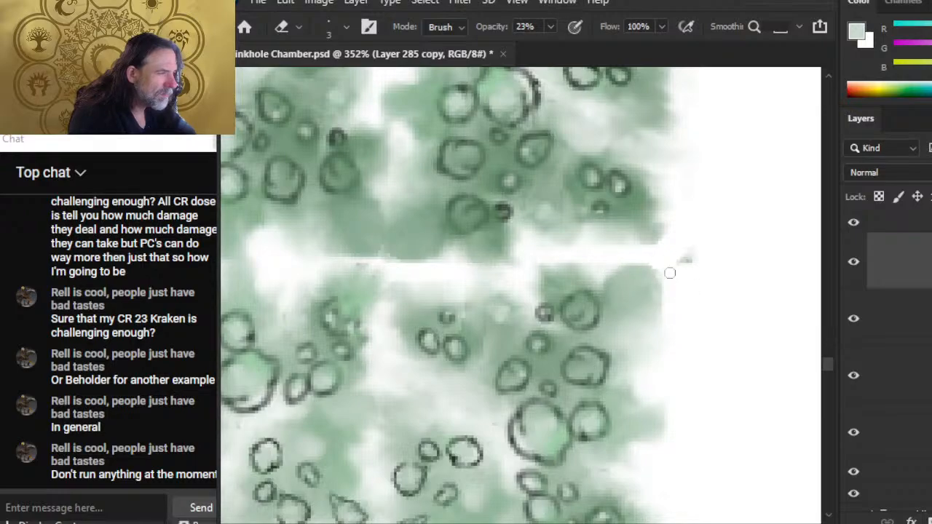
{"action": "left_click", "coordinate": [852, 433]}
{"action": "left_click", "coordinate": [853, 433]}
{"action": "left_click", "coordinate": [854, 263]}
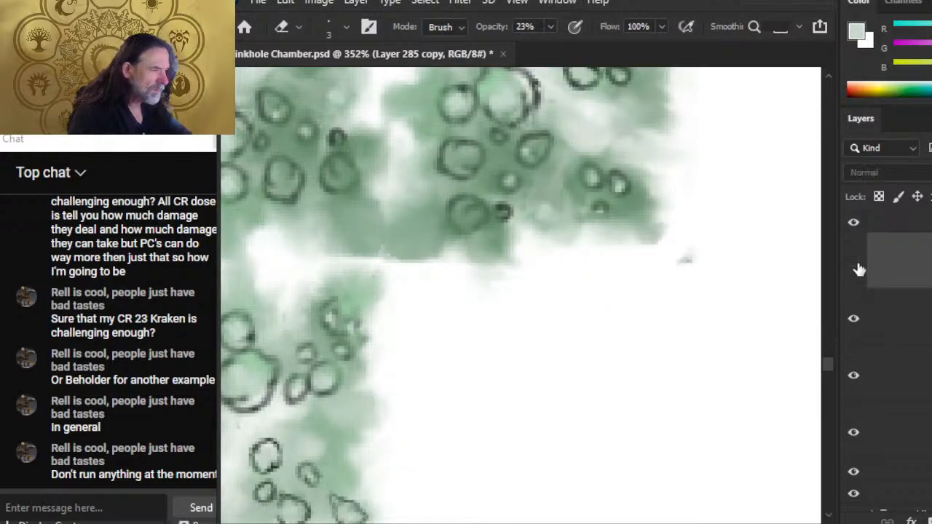
{"action": "left_click", "coordinate": [856, 268]}
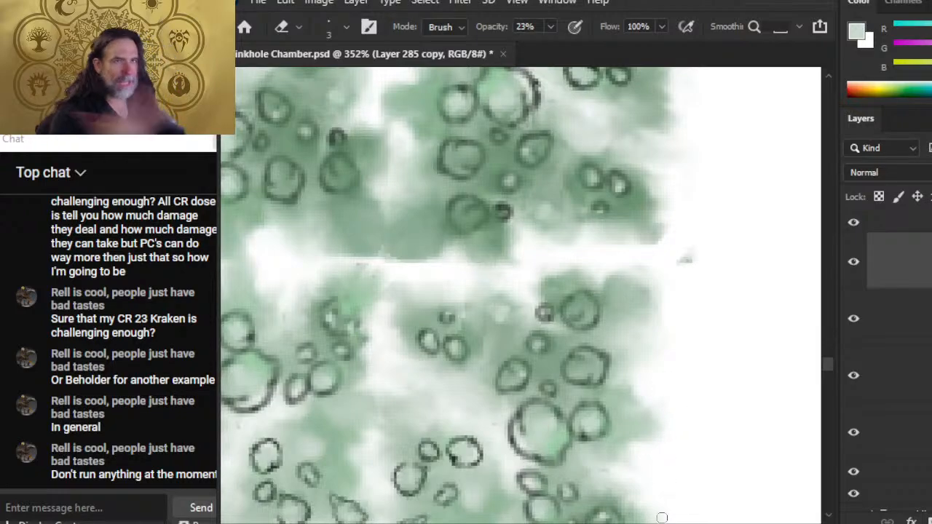
{"action": "left_click_drag", "start_coordinate": [570, 439], "coordinate": [608, 380]}
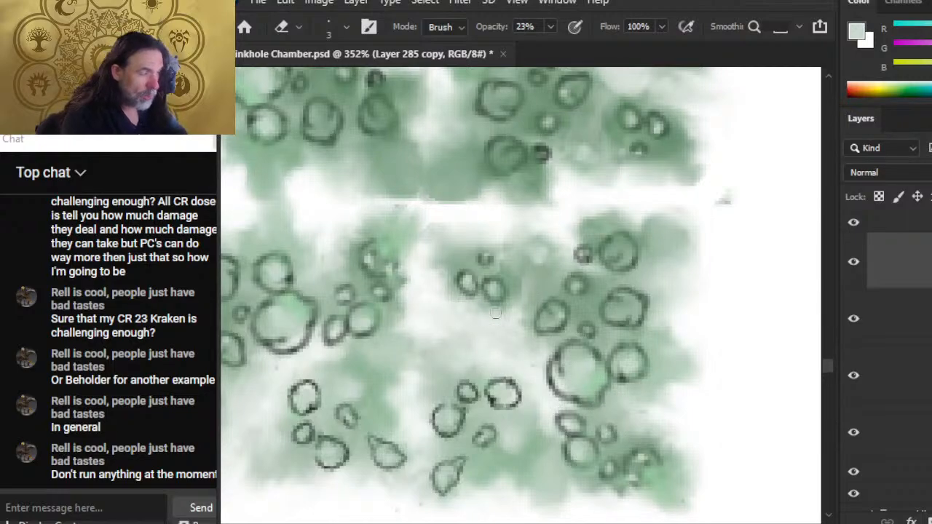
- Switch to the Smudge tool and reduce its brush size to 3 for blending the lower-right tile
{"action": "key", "text": "r"}
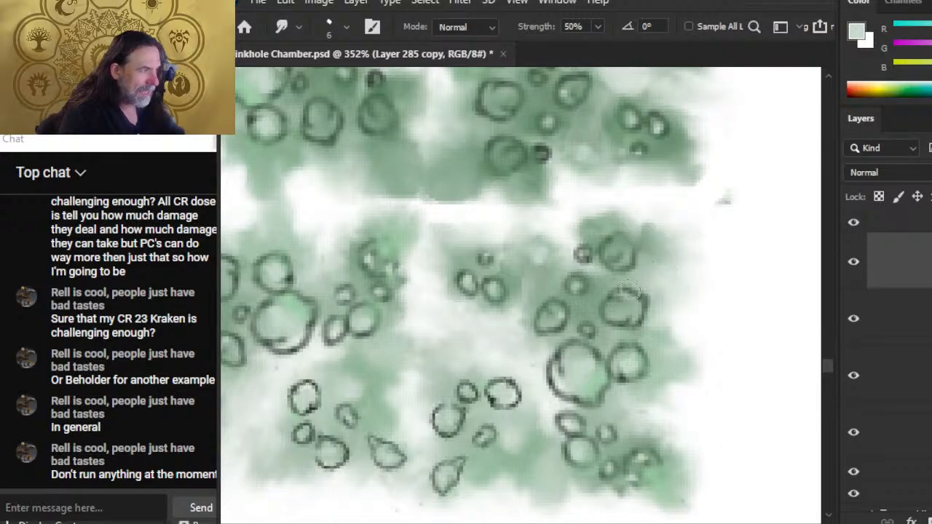
{"action": "key", "text": "bracketleft"}
{"action": "key", "text": "bracketleft"}
{"action": "key", "text": "bracketleft"}
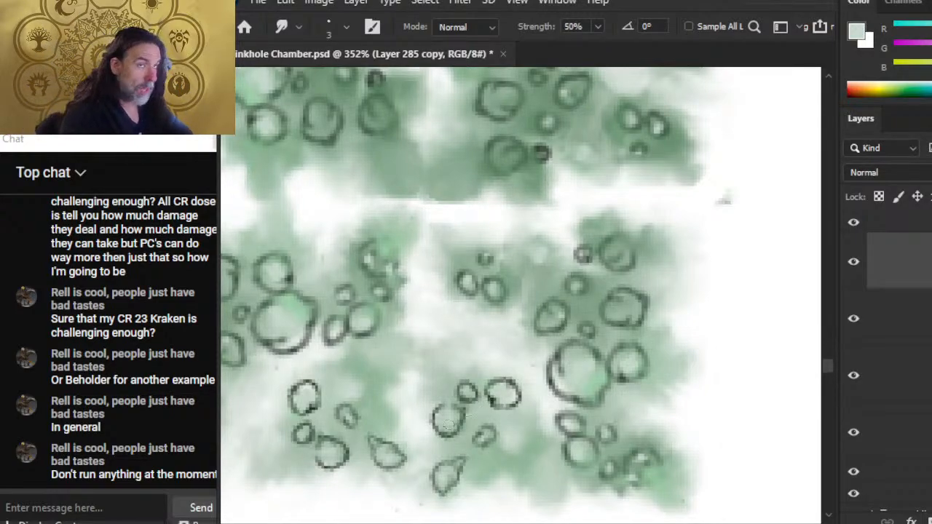
- Blend the outer edges of the lower-right foliage tile with the Smudge tool at size 3 and 50% strength
{"action": "key", "text": "z"}
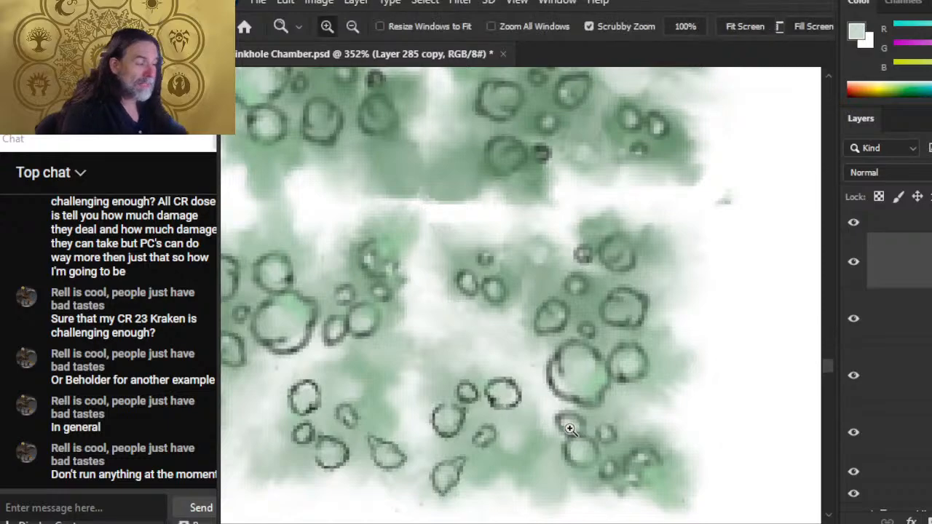
{"action": "mouse_move", "coordinate": [566, 427]}
{"action": "left_mouse_down"}
{"action": "mouse_move", "coordinate": [508, 420]}
{"action": "mouse_move", "coordinate": [502, 304]}
{"action": "left_mouse_up"}
{"action": "key", "text": "space"}
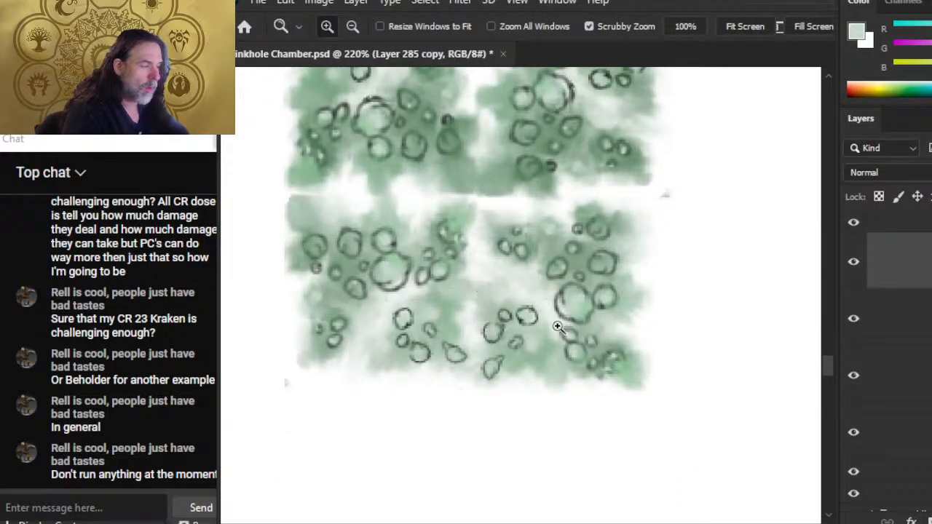
{"action": "left_click_drag", "start_coordinate": [559, 328], "coordinate": [598, 330]}
{"action": "key", "text": "r"}
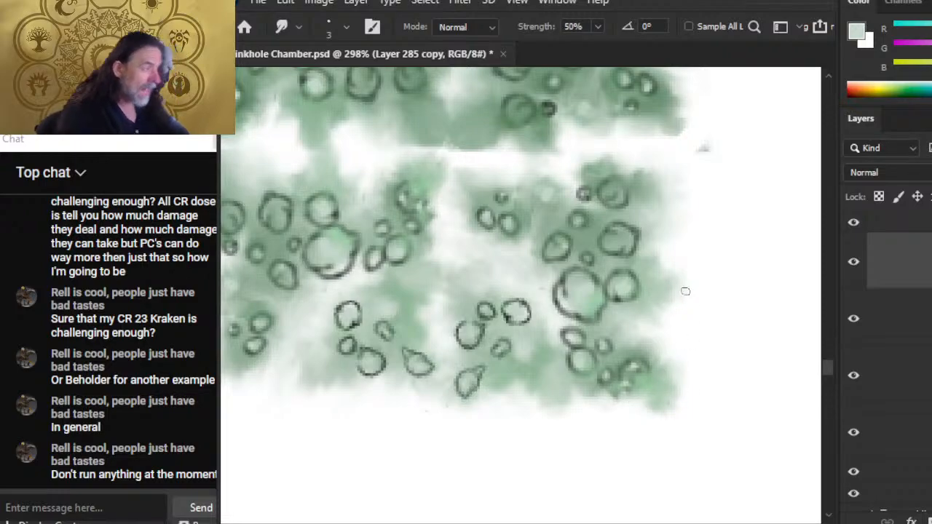
{"action": "key", "text": "z"}
{"action": "mouse_move", "coordinate": [645, 297]}
{"action": "left_mouse_down"}
{"action": "mouse_move", "coordinate": [579, 295]}
{"action": "mouse_move", "coordinate": [641, 278]}
{"action": "left_mouse_up"}
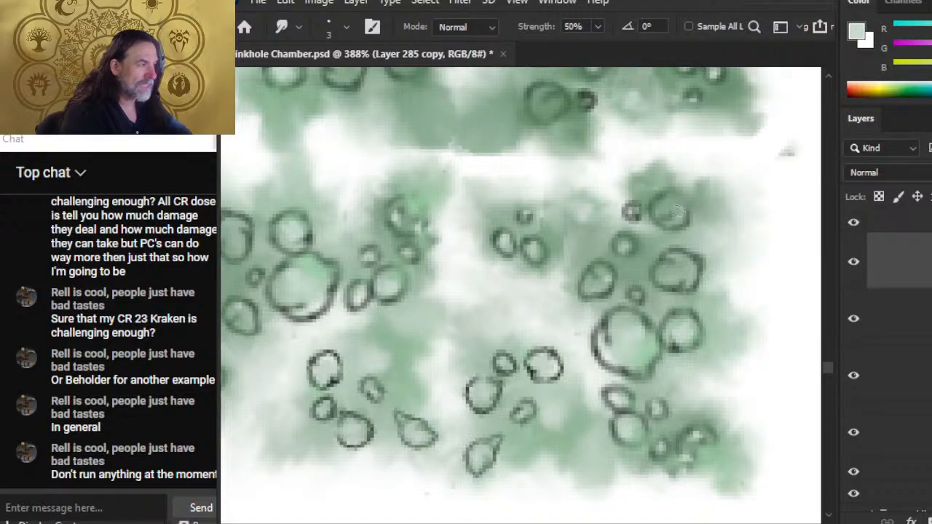
- Sample a dark grey-green from the lower-right tile and repaint the outline of its uppermost circle with the size 2 Brush
{"action": "key", "text": "b"}
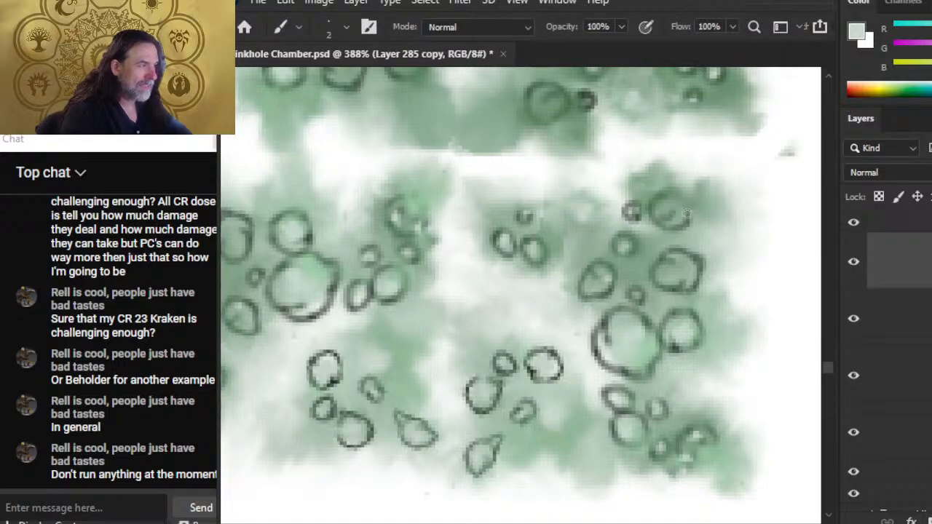
{"action": "left_click", "coordinate": [643, 210], "text": "alt"}
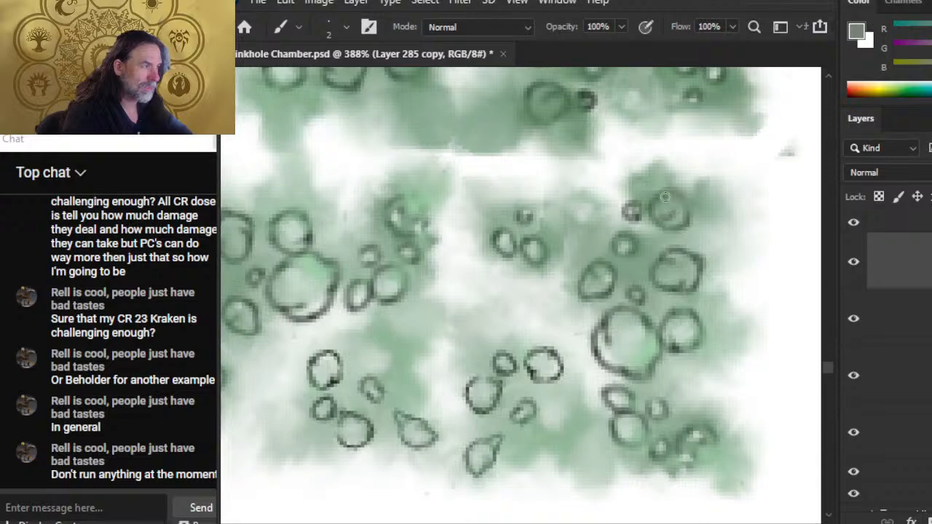
{"action": "key", "text": "r"}
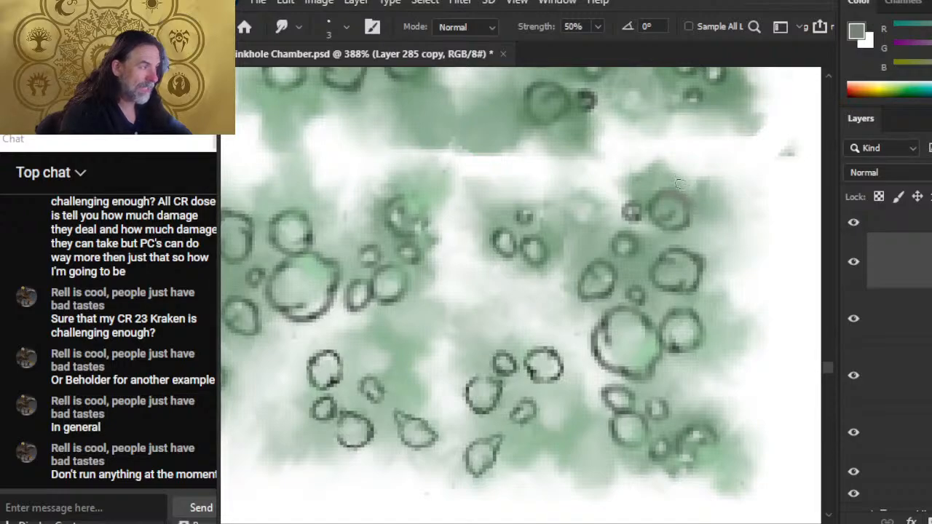
- Smudge the pale foliage along the lower-right tile's left edge at 50% strength
{"action": "left_click_drag", "start_coordinate": [674, 364], "coordinate": [590, 385]}
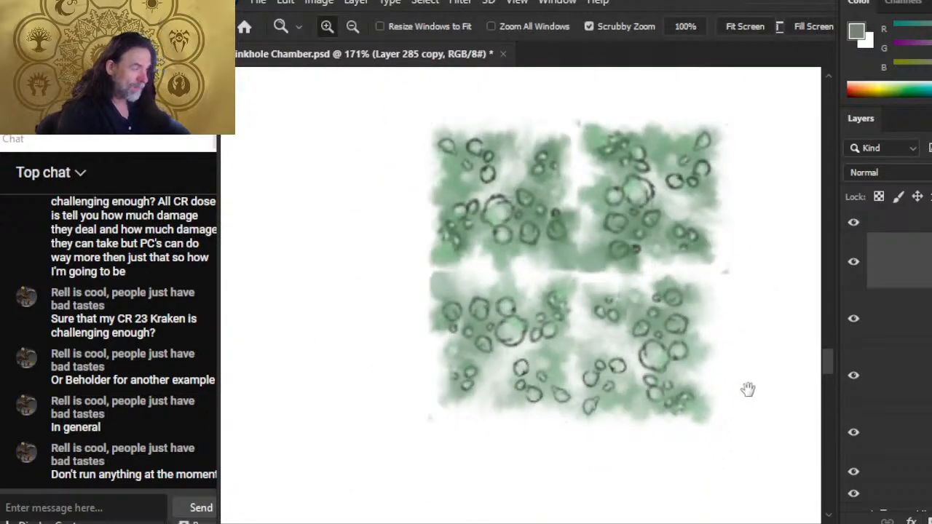
{"action": "left_click_drag", "start_coordinate": [744, 386], "coordinate": [644, 311]}
{"action": "left_click_drag", "start_coordinate": [586, 222], "coordinate": [612, 222]}
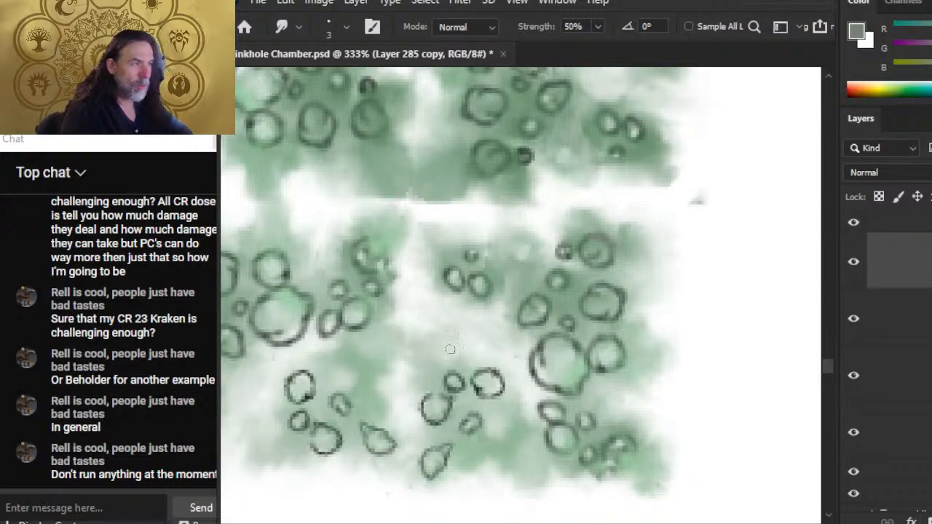
{"action": "left_click_drag", "start_coordinate": [492, 431], "coordinate": [557, 385]}
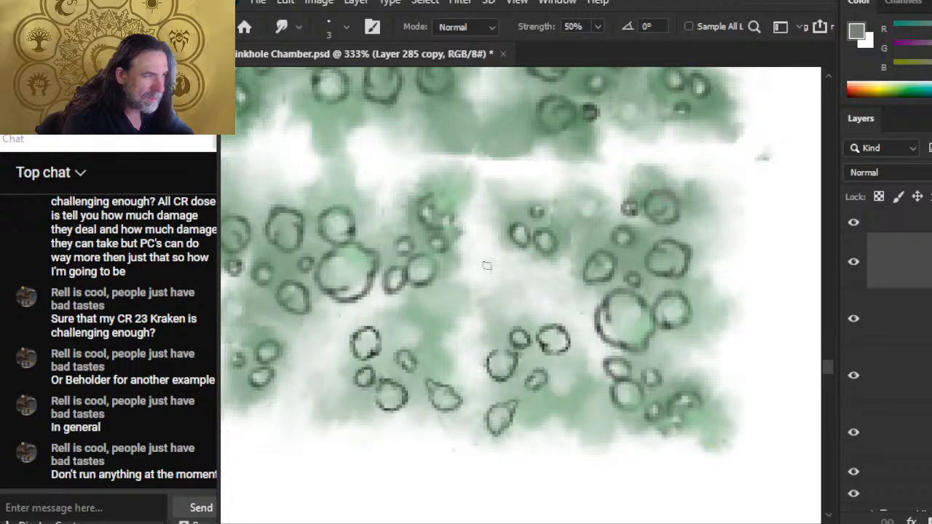
- Soften the upper-left corner of the lower-right tile with the Smudge tool and the Eraser at 23% opacity
{"action": "key", "text": "z"}
{"action": "left_click_drag", "start_coordinate": [630, 320], "coordinate": [561, 317]}
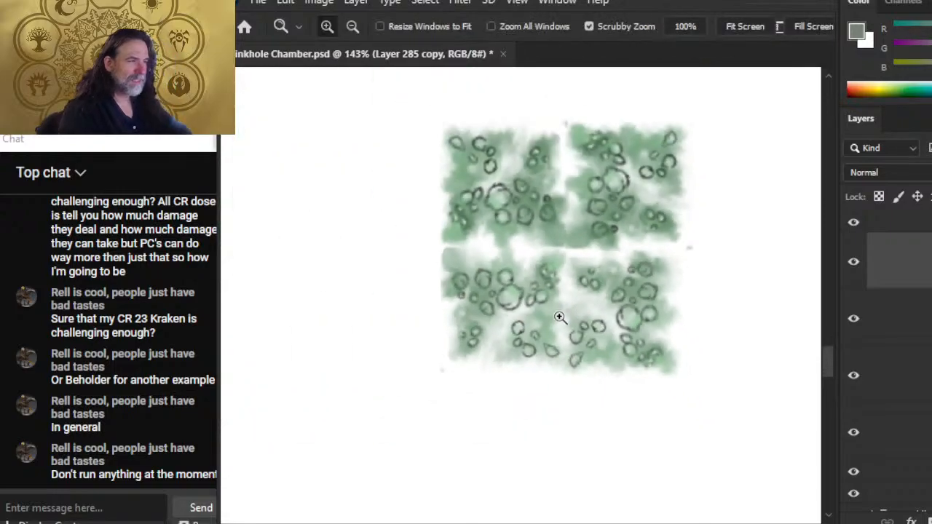
{"action": "left_click_drag", "start_coordinate": [573, 235], "coordinate": [622, 259]}
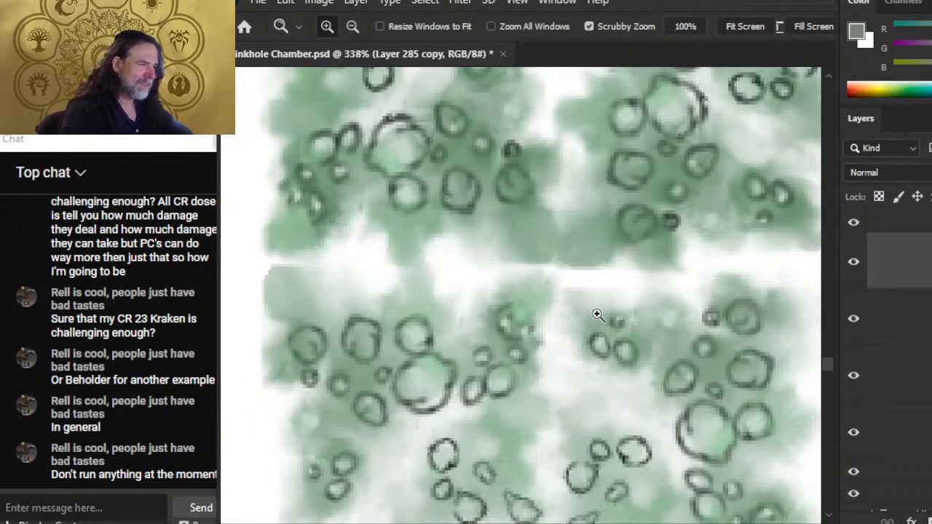
{"action": "key", "text": "r"}
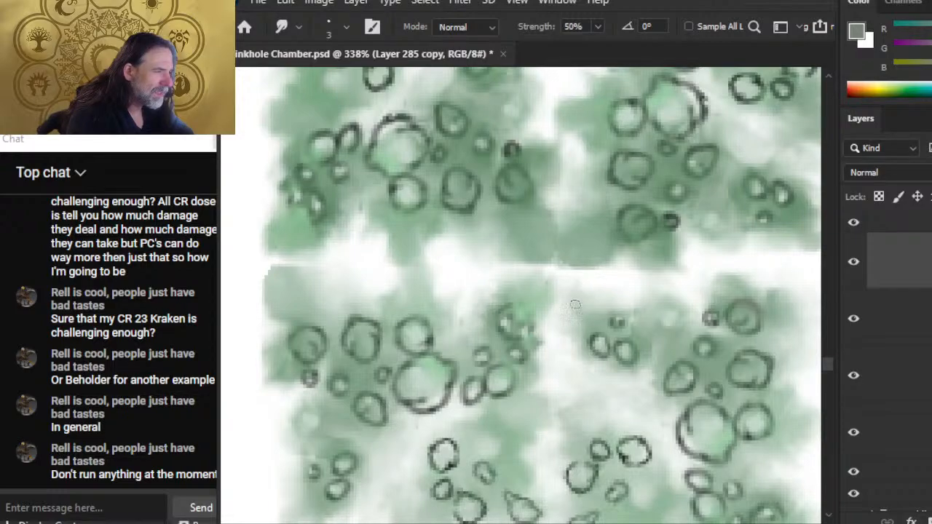
{"action": "key", "text": "e"}
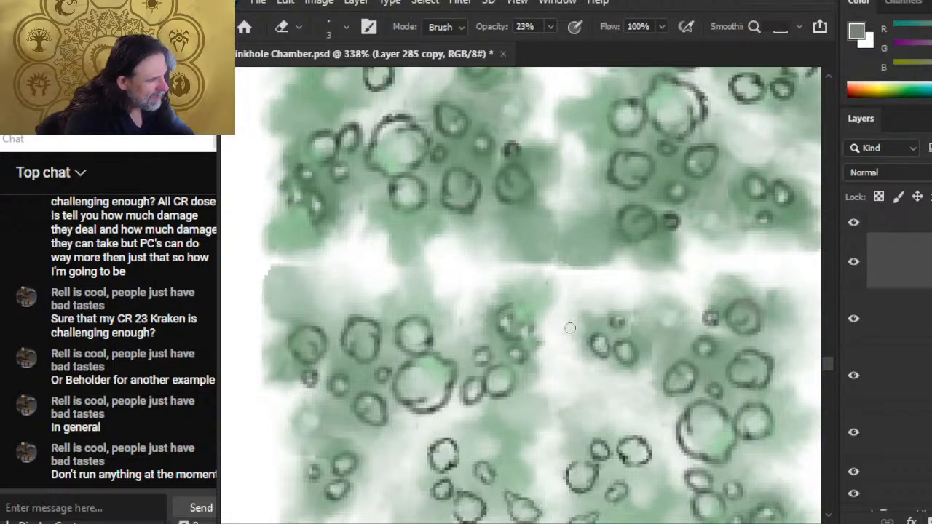
- Delete the other three foliage tiles and keep only the lower-right tile
{"action": "key", "text": "ctrl+e"}
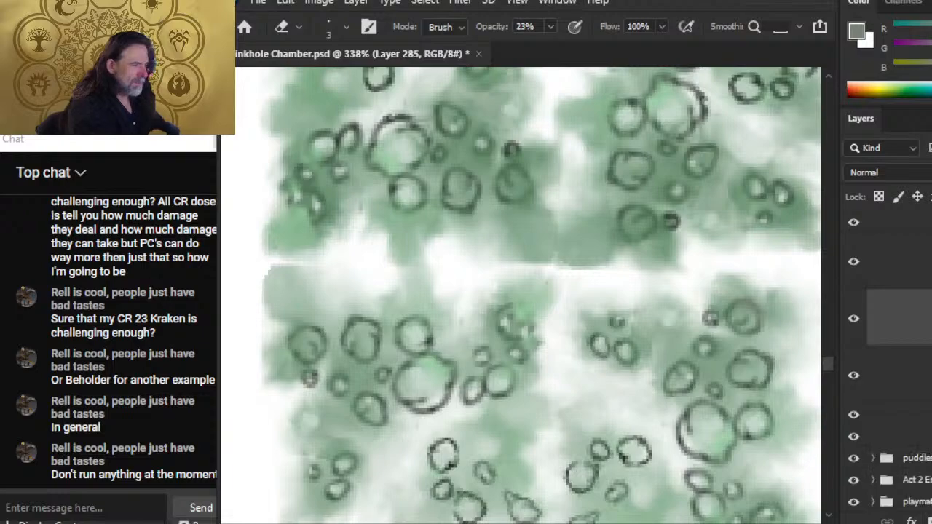
{"action": "key", "text": "Delete"}
{"action": "key", "text": "Delete"}
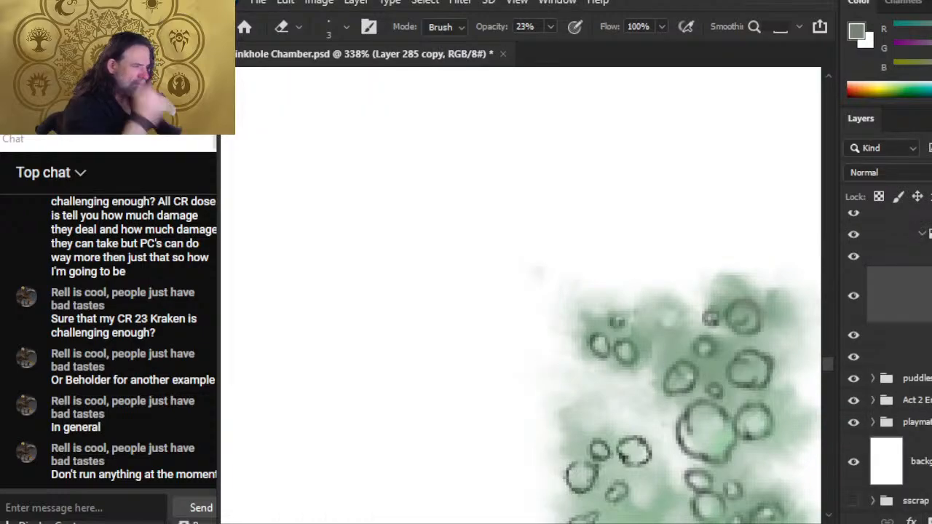
- Turn on the visibility of the grid 75 group over the map
{"action": "key", "text": "ctrl+space"}
{"action": "mouse_move", "coordinate": [731, 387]}
{"action": "left_mouse_down"}
{"action": "mouse_move", "coordinate": [651, 372]}
{"action": "mouse_move", "coordinate": [657, 318]}
{"action": "left_mouse_up"}
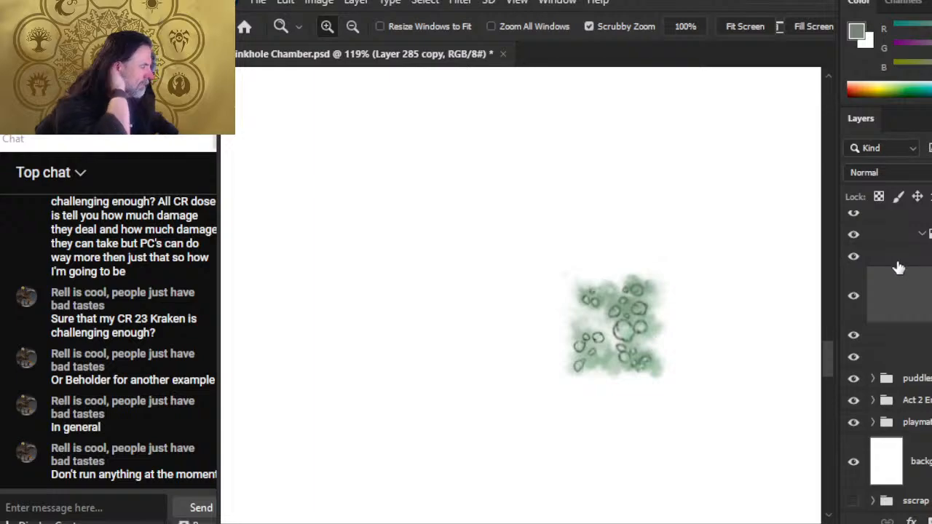
{"action": "scroll", "coordinate": [888, 350], "scroll_direction": "up", "scroll_amount": 10}
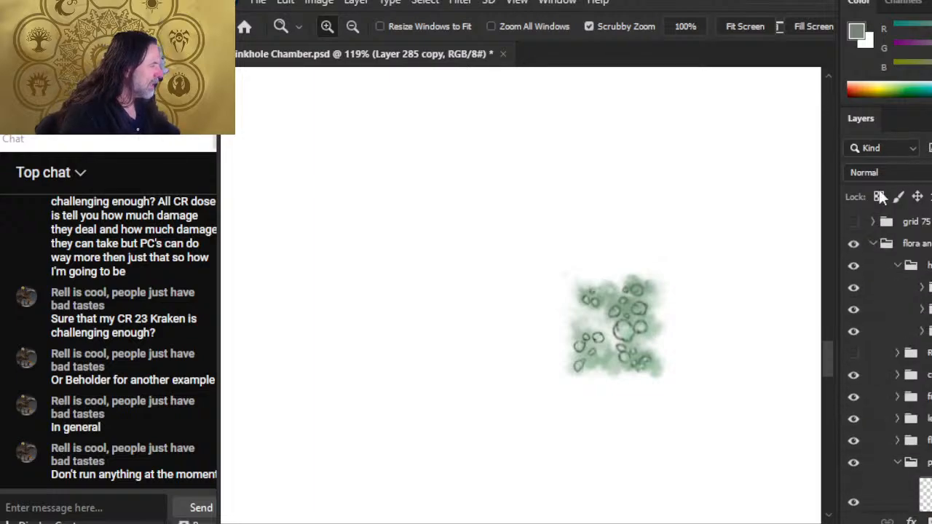
{"action": "left_click", "coordinate": [852, 221]}
- Toggle the visibility of Layer 100 and of the foliage layer to identify which one holds the remaining tile
{"action": "scroll", "coordinate": [888, 349], "scroll_direction": "down", "scroll_amount": 3}
{"action": "scroll", "coordinate": [903, 350], "scroll_direction": "down", "scroll_amount": 3}
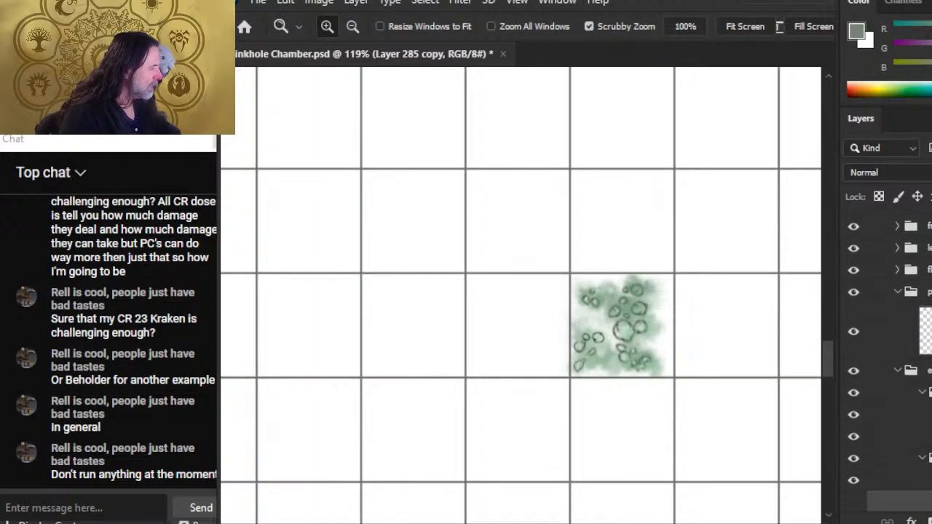
{"action": "left_click", "coordinate": [924, 331]}
{"action": "left_click", "coordinate": [853, 338]}
{"action": "left_click", "coordinate": [854, 340]}
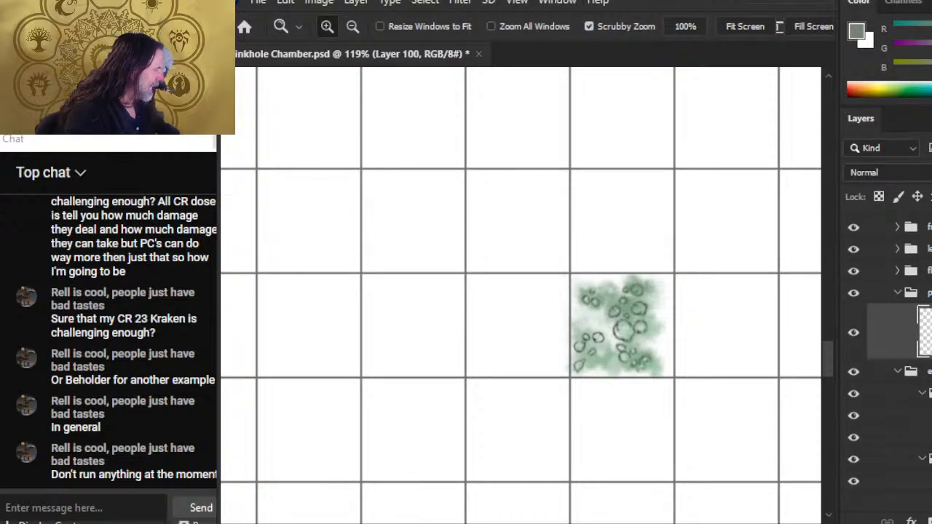
{"action": "scroll", "coordinate": [888, 349], "scroll_direction": "down", "scroll_amount": 3}
{"action": "left_click", "coordinate": [853, 405]}
{"action": "left_click", "coordinate": [853, 406]}
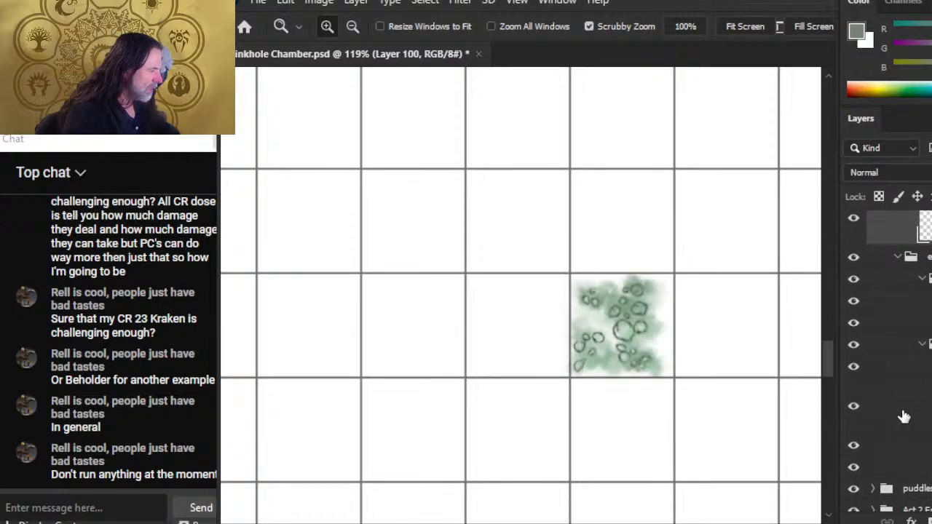
- Duplicate the foliage tile from its Layer 285 selection and move the copy into the adjacent grid cell on its left
{"action": "left_click", "coordinate": [903, 416]}
{"action": "key", "text": "l"}
{"action": "mouse_move", "coordinate": [655, 260]}
{"action": "left_mouse_down"}
{"action": "mouse_move", "coordinate": [699, 256]}
{"action": "mouse_move", "coordinate": [663, 212]}
{"action": "left_mouse_up"}
{"action": "key", "text": "ctrl+j"}
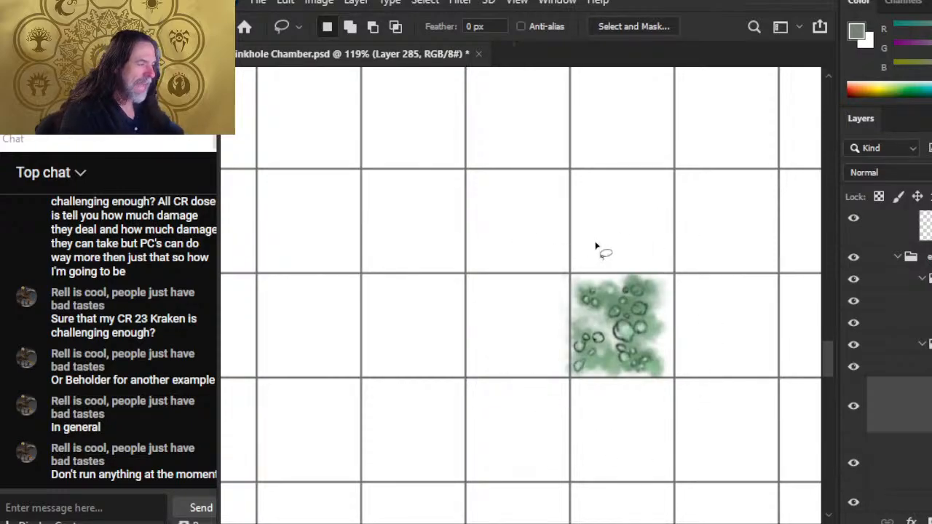
{"action": "key", "text": "v"}
{"action": "left_click_drag", "start_coordinate": [763, 409], "coordinate": [664, 376]}
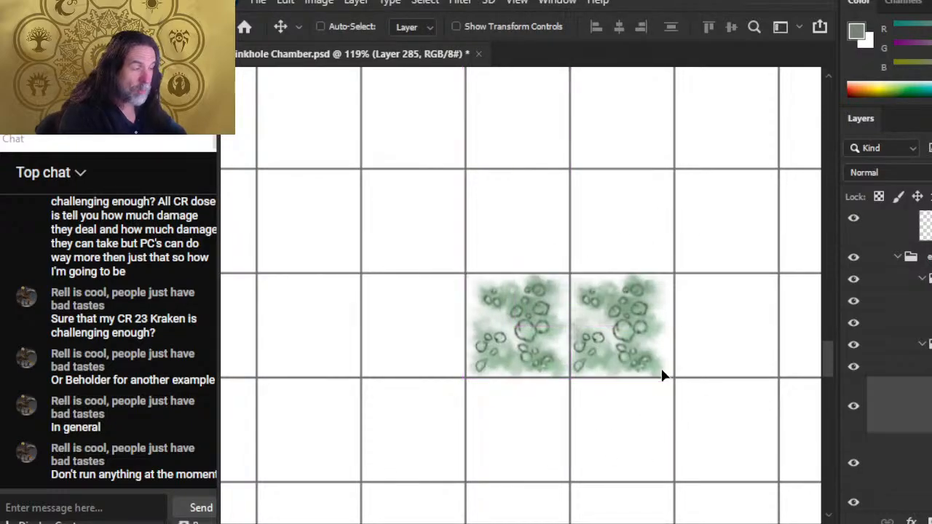
- Rotate the left tile copy by -90 degrees with Free Transform
{"action": "key", "text": "l"}
{"action": "right_click", "coordinate": [543, 313]}
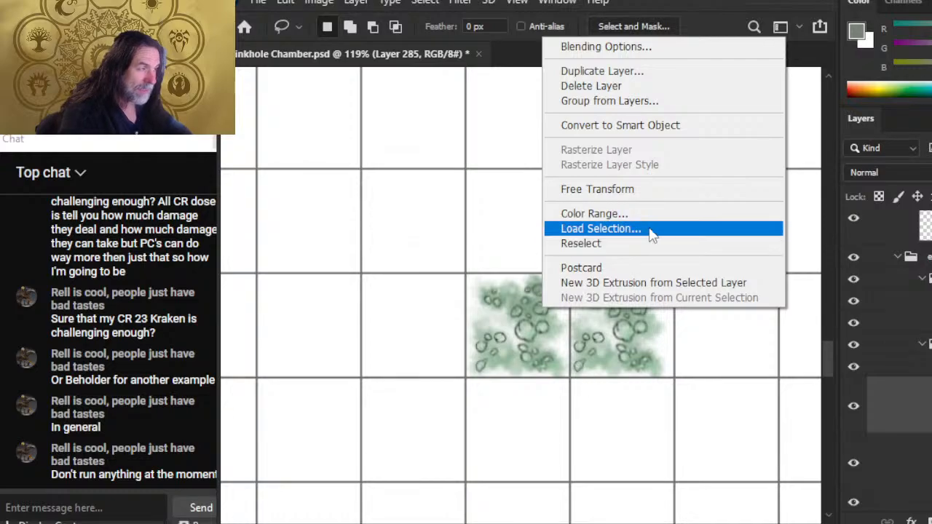
{"action": "left_click", "coordinate": [651, 190]}
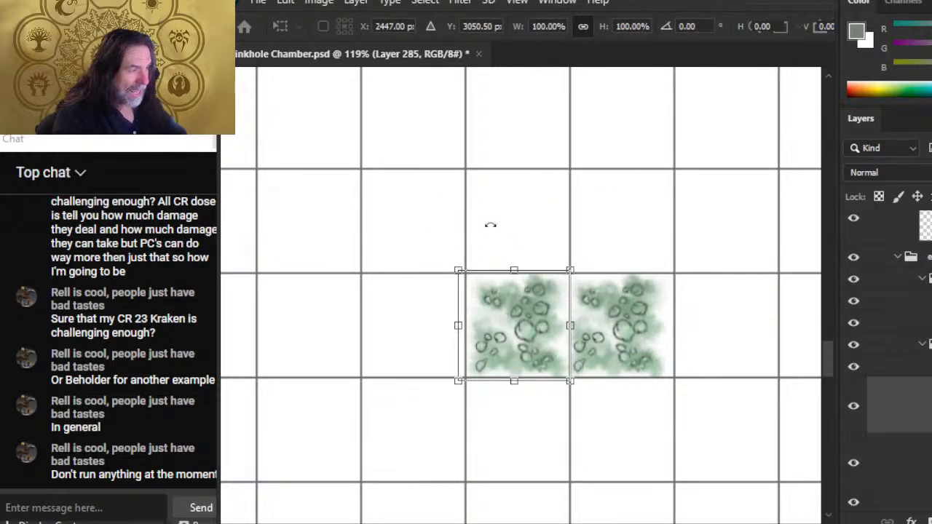
{"action": "left_click_drag", "start_coordinate": [490, 224], "coordinate": [373, 358]}
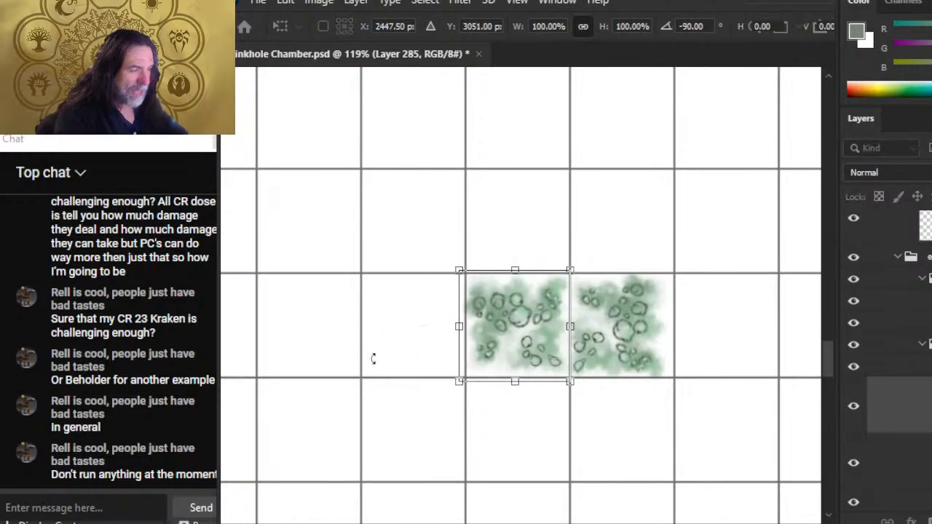
{"action": "key", "text": "Return"}
{"action": "key", "text": "v"}
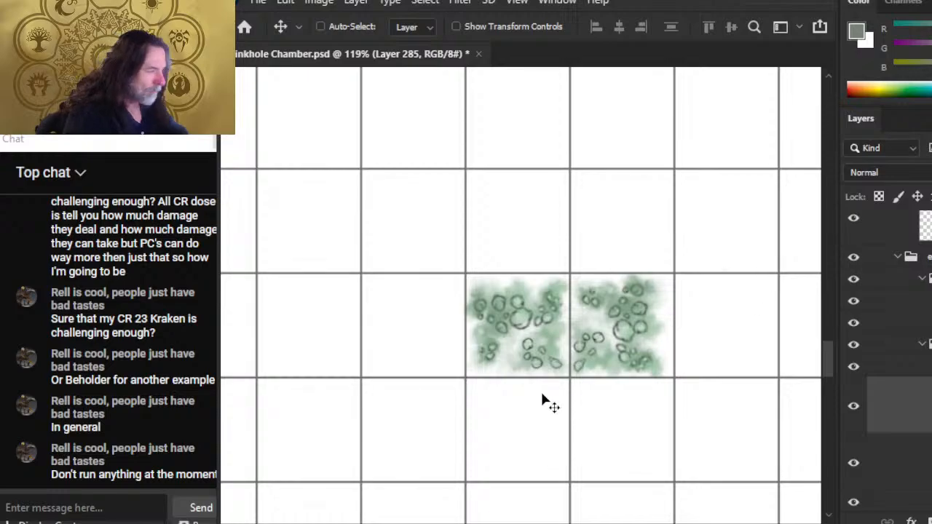
- Paste another copy of the foliage tile and place it in the grid cell directly below the rotated tile
{"action": "key", "text": "z"}
{"action": "left_click_drag", "start_coordinate": [730, 404], "coordinate": [677, 419]}
{"action": "left_click_drag", "start_coordinate": [747, 447], "coordinate": [661, 308]}
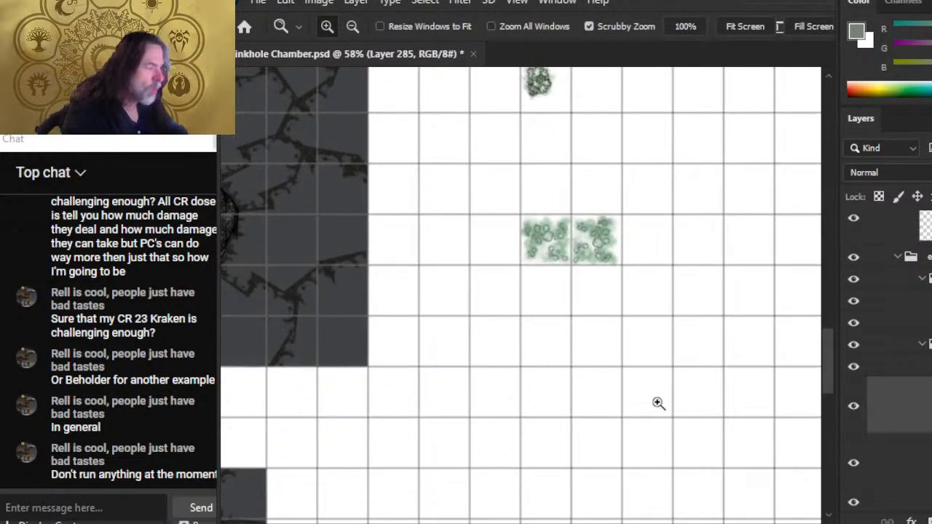
{"action": "key", "text": "ctrl+v"}
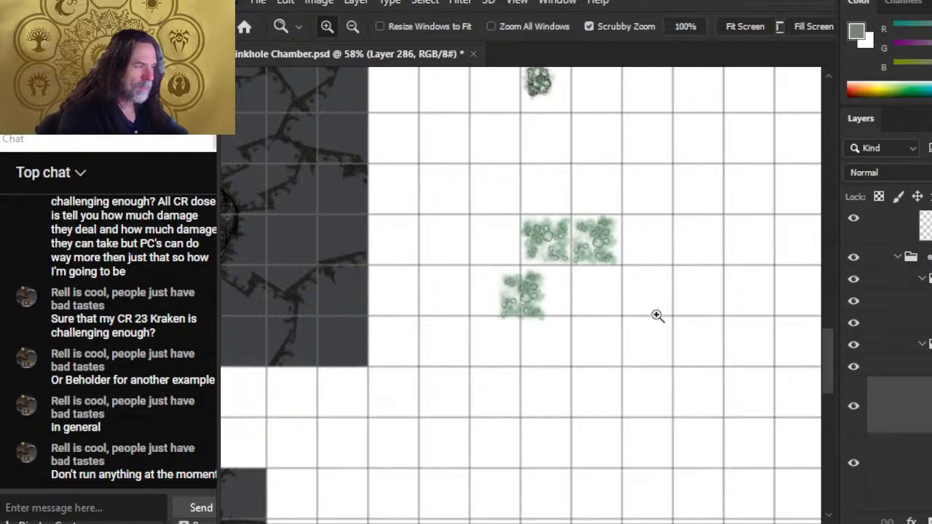
{"action": "left_click_drag", "start_coordinate": [657, 315], "coordinate": [622, 316]}
{"action": "key", "text": "v"}
{"action": "left_click_drag", "start_coordinate": [542, 296], "coordinate": [571, 301]}
- Rotate the lower-left tile copy by 180 degrees with Free Transform
{"action": "right_click", "coordinate": [553, 255]}
{"action": "left_click", "coordinate": [655, 425]}
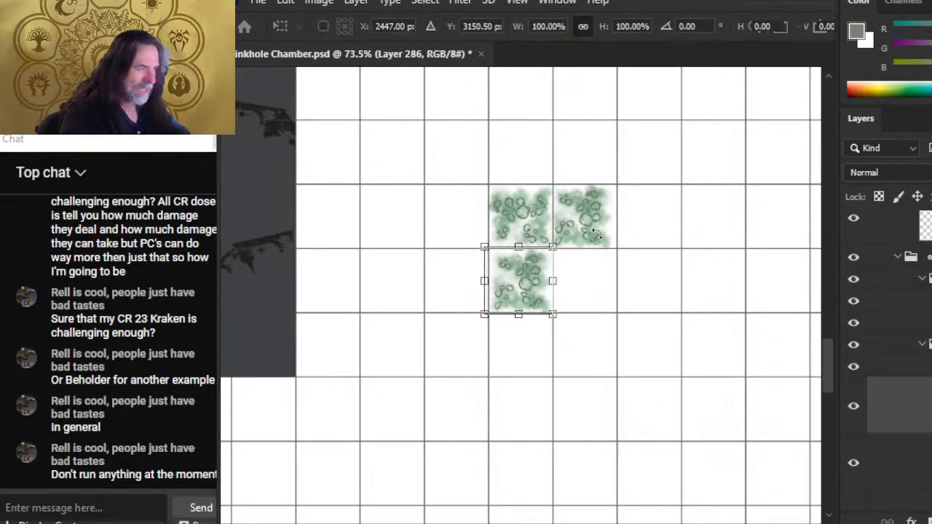
{"action": "left_click_drag", "start_coordinate": [595, 234], "coordinate": [437, 382]}
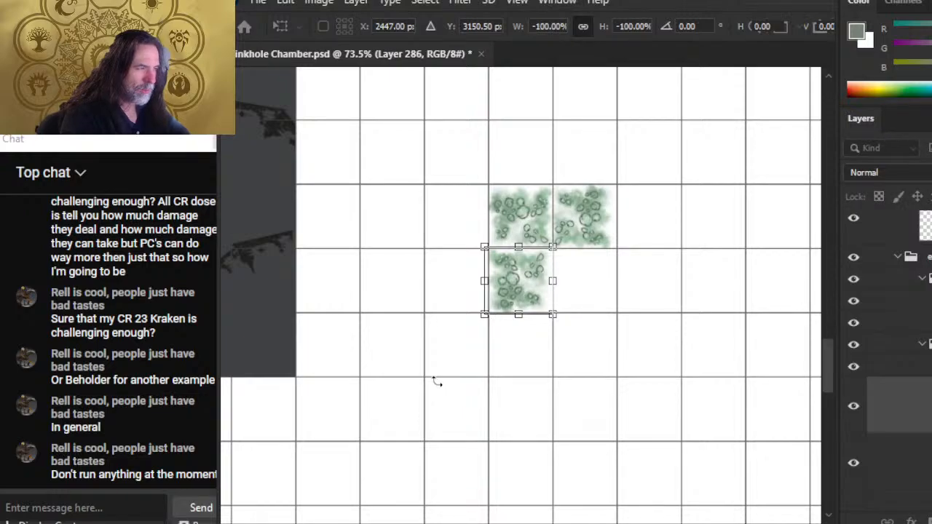
{"action": "key", "text": "Return"}
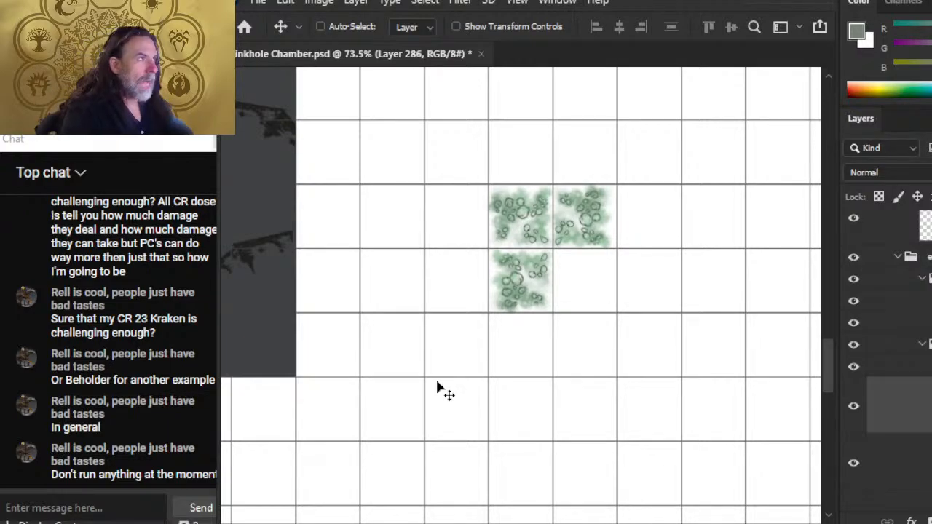
- Paste a fourth copy of the foliage tile and place it in the lower-right grid cell to complete the two-by-two patch
{"action": "key", "text": "z"}
{"action": "left_click", "coordinate": [530, 251]}
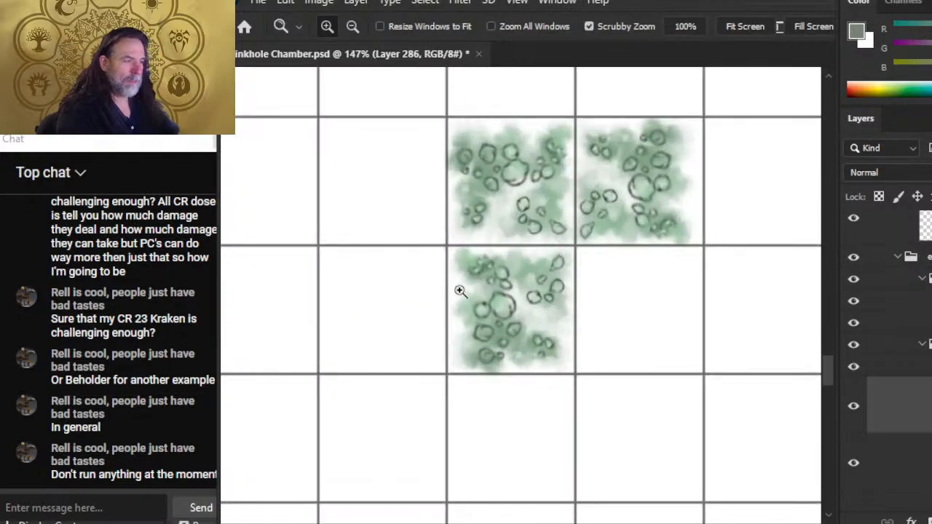
{"action": "left_click", "coordinate": [701, 358], "text": "alt"}
{"action": "left_click_drag", "start_coordinate": [733, 389], "coordinate": [612, 323]}
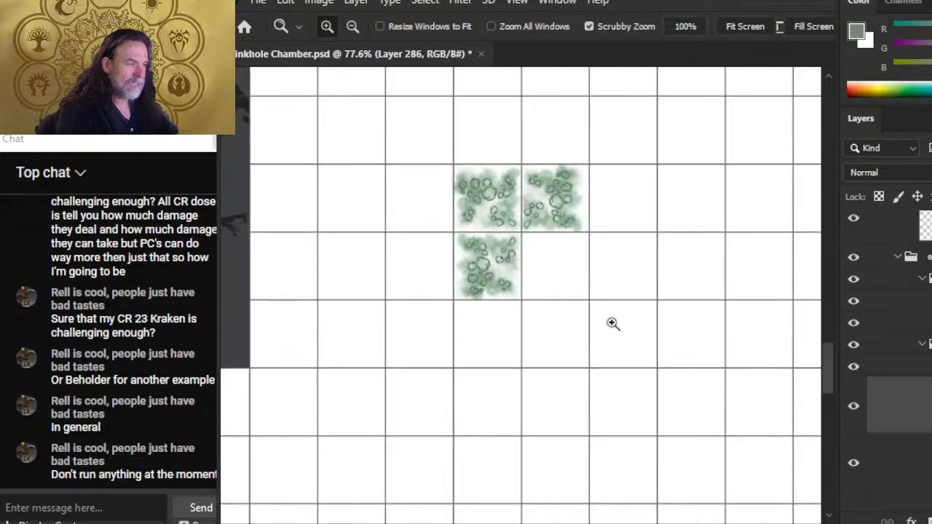
{"action": "key", "text": "ctrl+v"}
{"action": "key", "text": "v"}
{"action": "left_click_drag", "start_coordinate": [554, 347], "coordinate": [592, 314]}
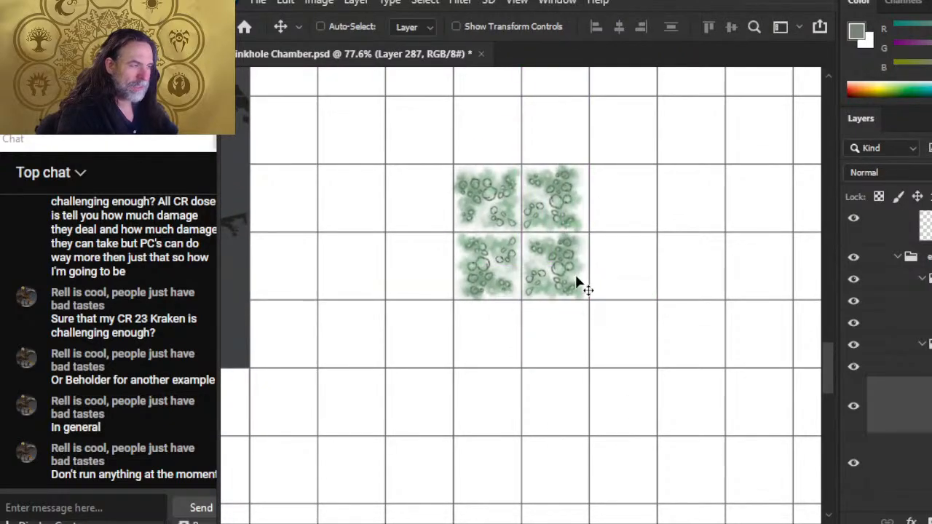
- Rotate the lower-right tile copy a quarter turn clockwise with Free Transform
{"action": "right_click", "coordinate": [598, 243]}
{"action": "left_click", "coordinate": [700, 393]}
{"action": "left_click_drag", "start_coordinate": [631, 208], "coordinate": [682, 390]}
{"action": "key", "text": "Return"}
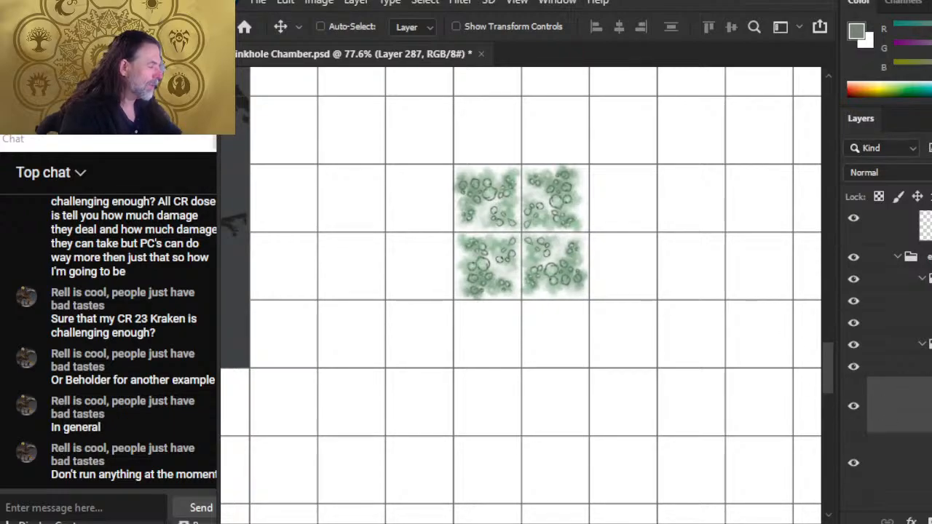
- Hide the grid and examine how the four foliage tiles join, undoing any accidental shift of the lower-right tile
{"action": "left_click", "coordinate": [853, 221]}
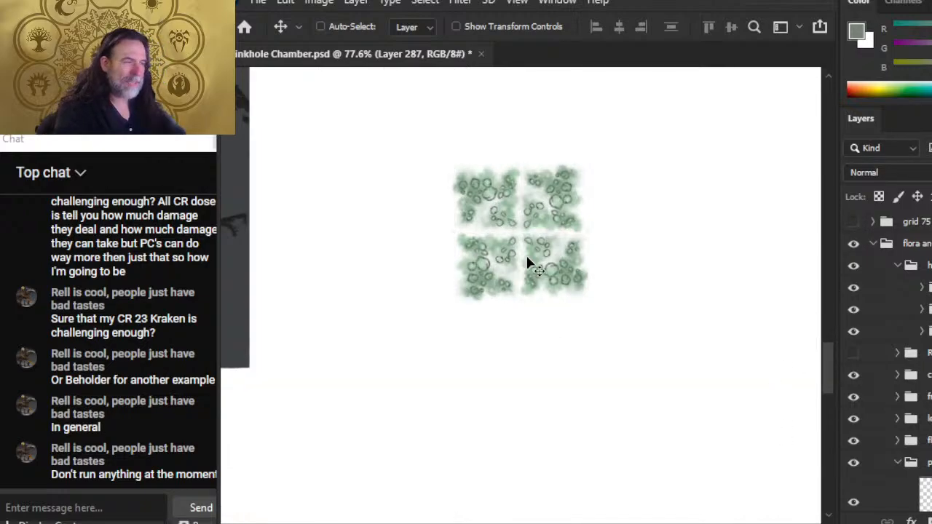
{"action": "left_click_drag", "start_coordinate": [539, 236], "coordinate": [601, 252]}
{"action": "key", "text": "ctrl"}
{"action": "key", "text": "ctrl+z"}
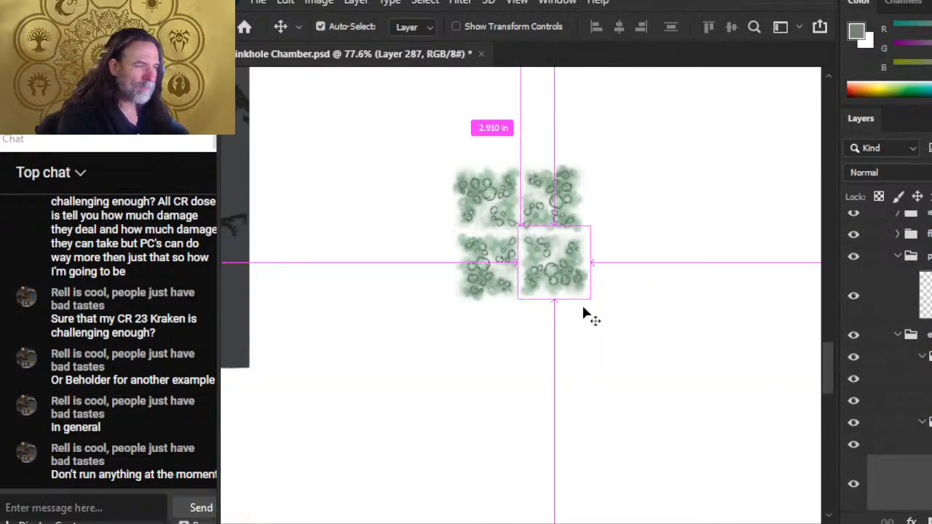
{"action": "scroll", "coordinate": [582, 313], "scroll_direction": "up", "scroll_amount": 2}
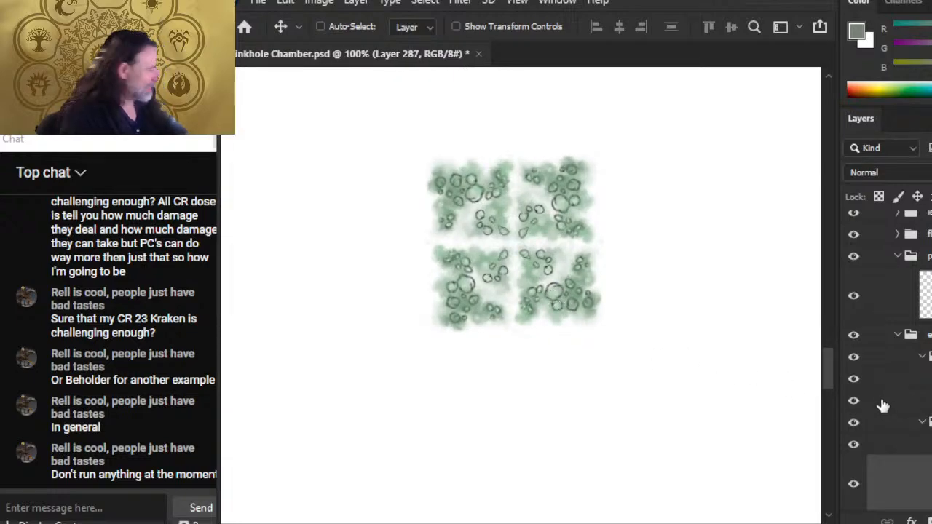
- Identify the upper-right tile's layer by toggling its visibility, and select that layer for editing
{"action": "scroll", "coordinate": [896, 387], "scroll_direction": "down", "scroll_amount": 3}
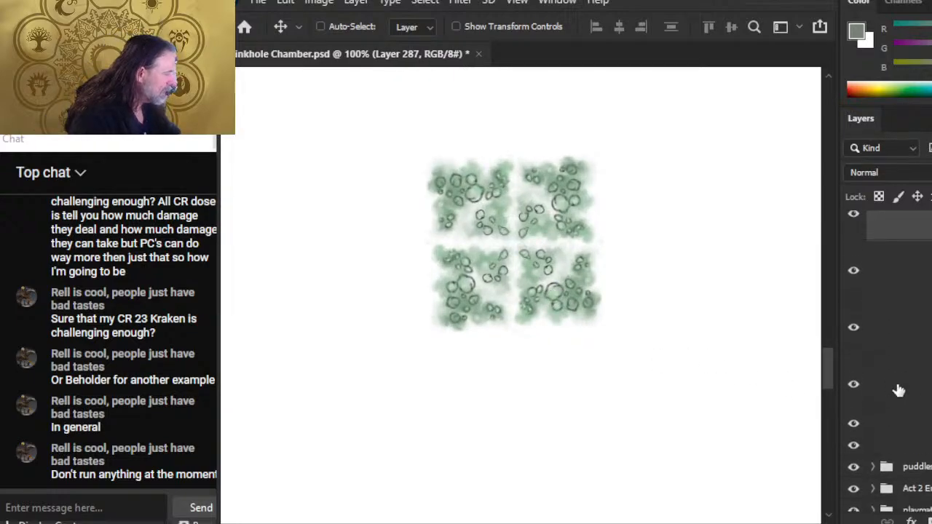
{"action": "left_click", "coordinate": [853, 383]}
{"action": "left_click", "coordinate": [853, 384]}
{"action": "left_click", "coordinate": [908, 404]}
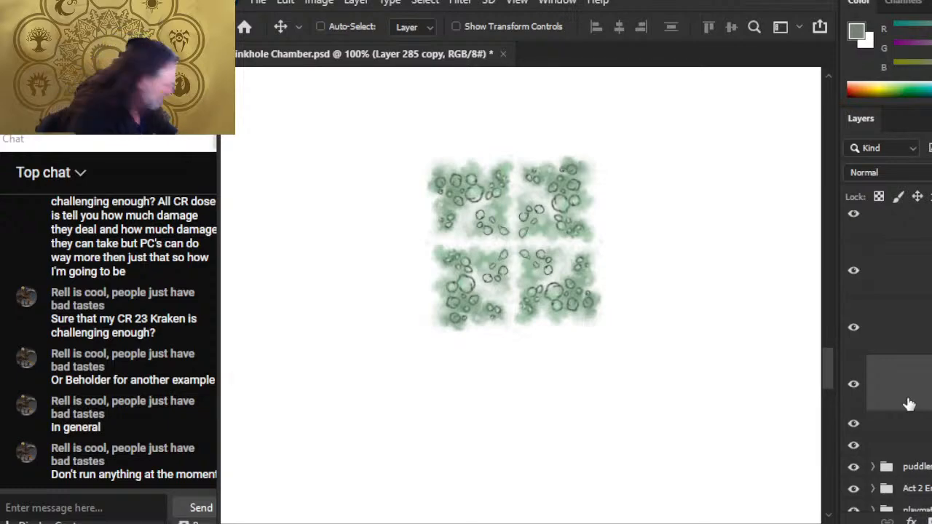
{"action": "key", "text": "z"}
{"action": "left_click_drag", "start_coordinate": [553, 212], "coordinate": [594, 216]}
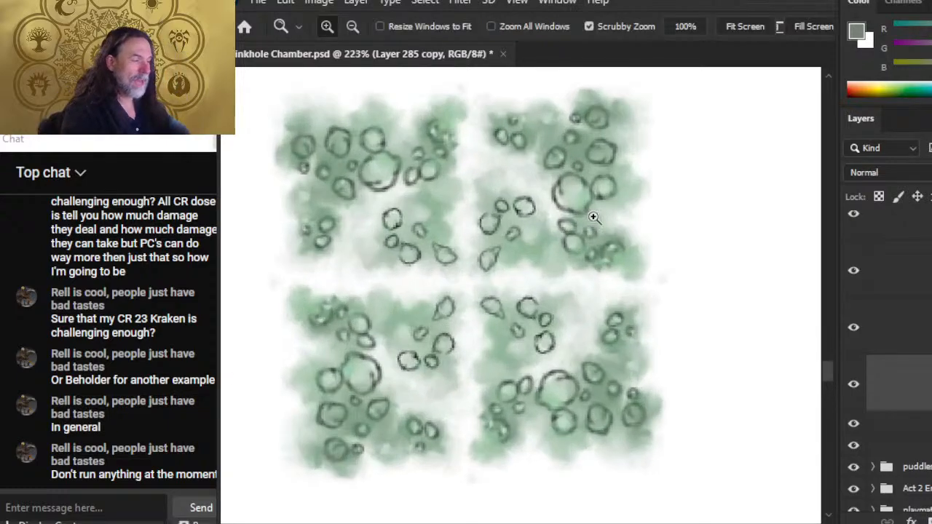
{"action": "left_click", "coordinate": [852, 385]}
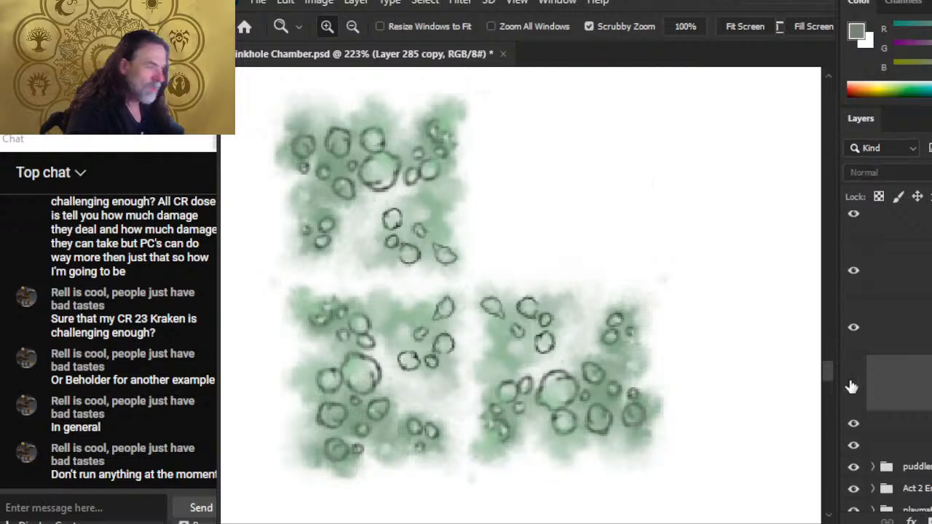
{"action": "left_click", "coordinate": [852, 385]}
{"action": "left_click_drag", "start_coordinate": [565, 305], "coordinate": [555, 294]}
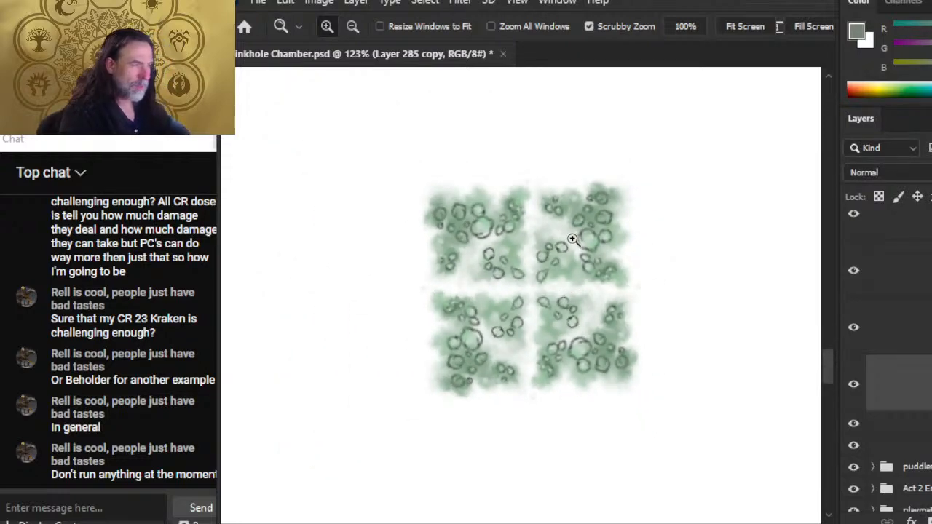
- Thin and soften the upper-right tile's foliage and edges, alternating the Eraser at 23% opacity with the Smudge tool at 50% strength
{"action": "key", "text": "e"}
{"action": "key", "text": "bracketright"}
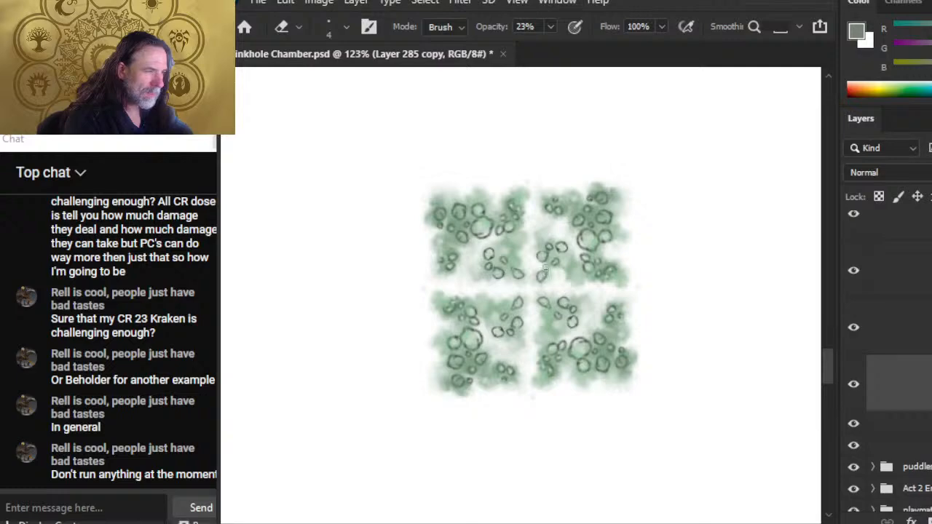
{"action": "key", "text": "l"}
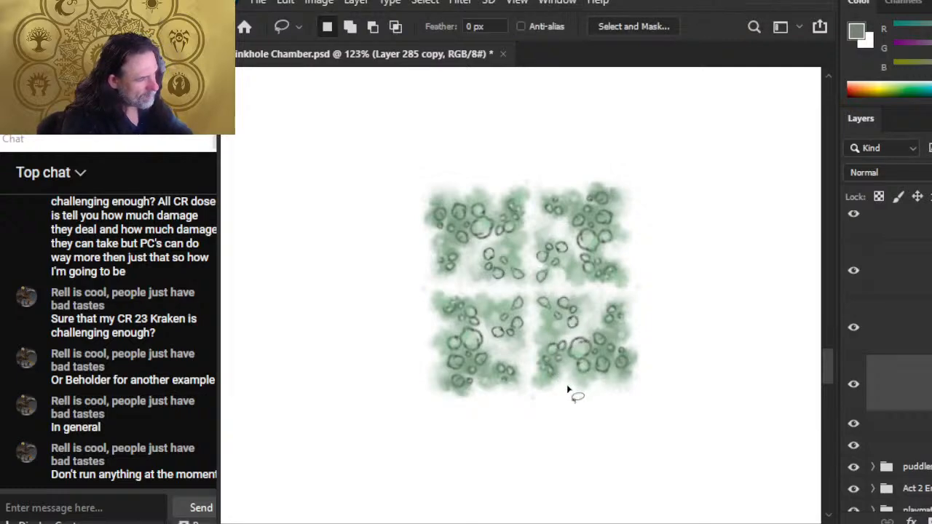
{"action": "key", "text": "e"}
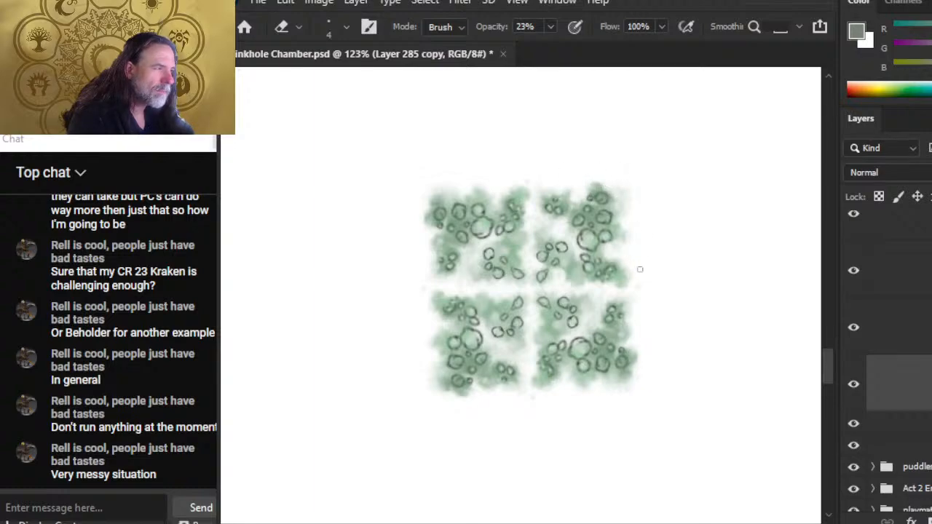
{"action": "key", "text": "r"}
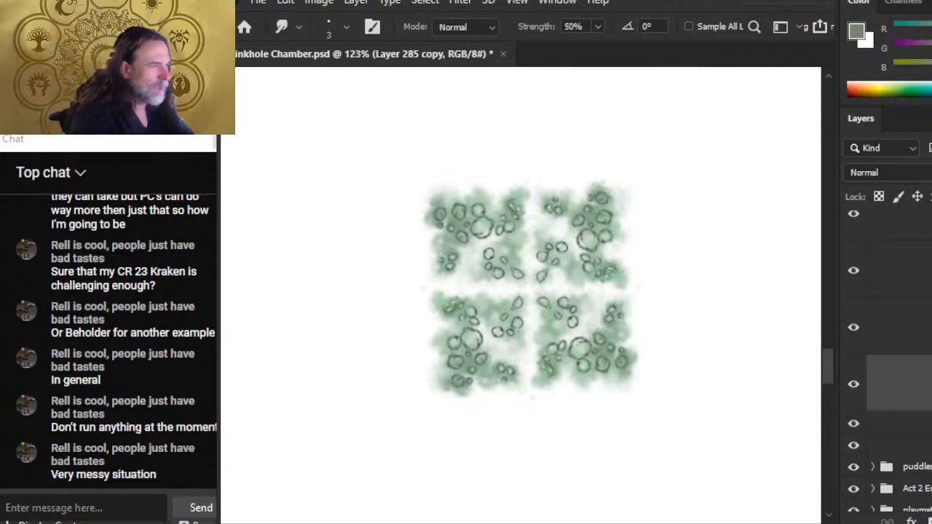
{"action": "key", "text": "e"}
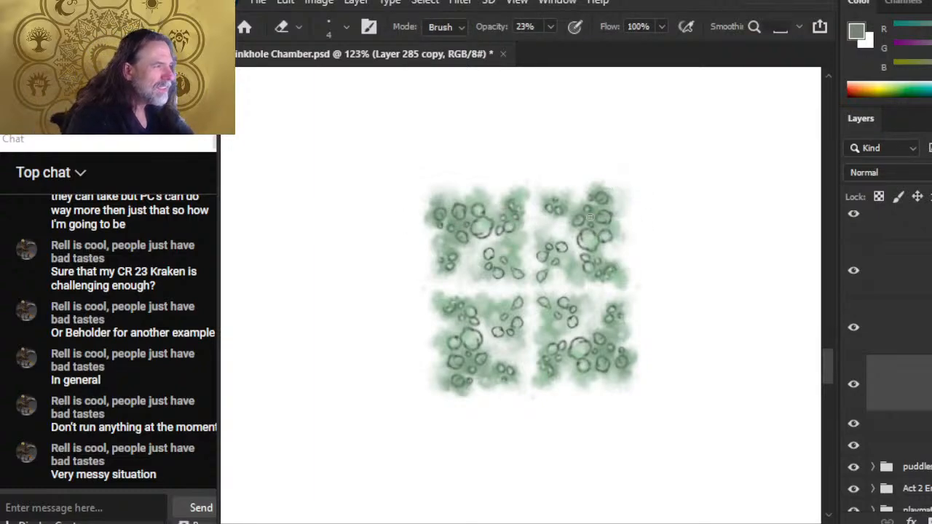
{"action": "key", "text": "r"}
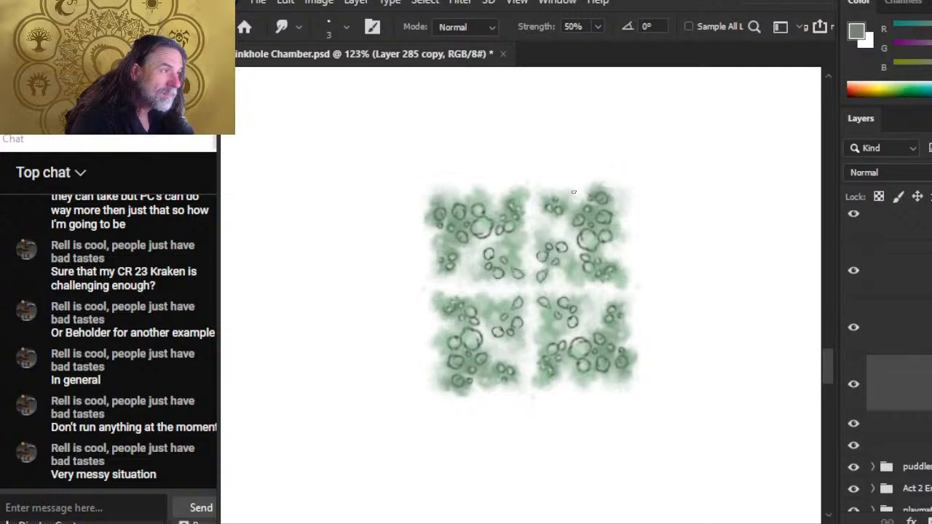
{"action": "key", "text": "e"}
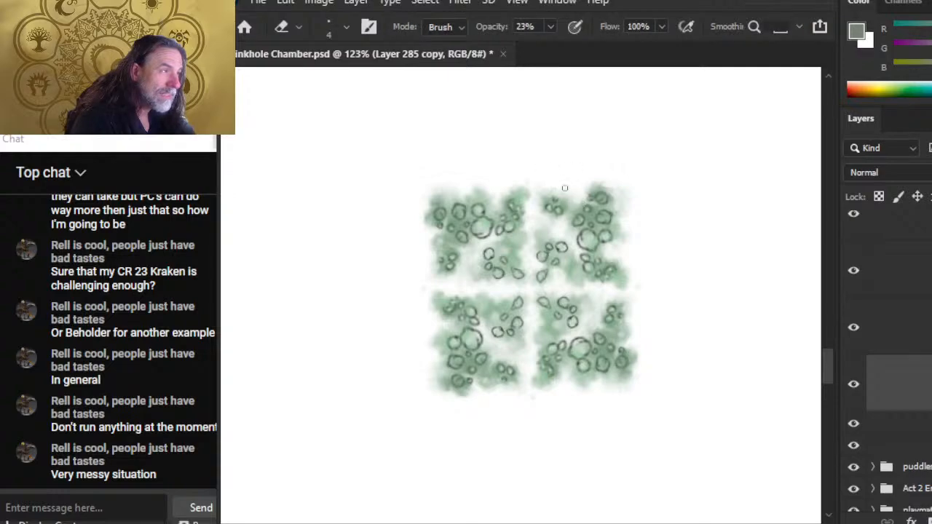
{"action": "key", "text": "r"}
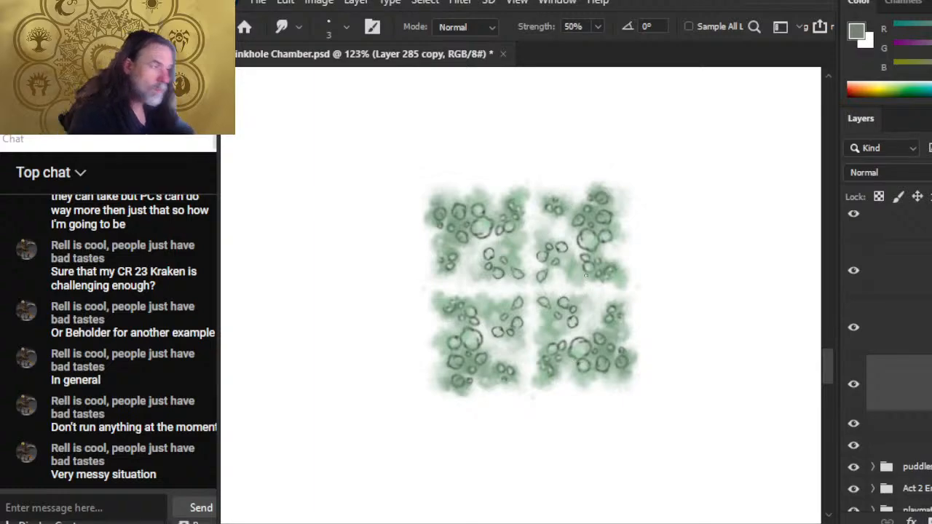
{"action": "key", "text": "e"}
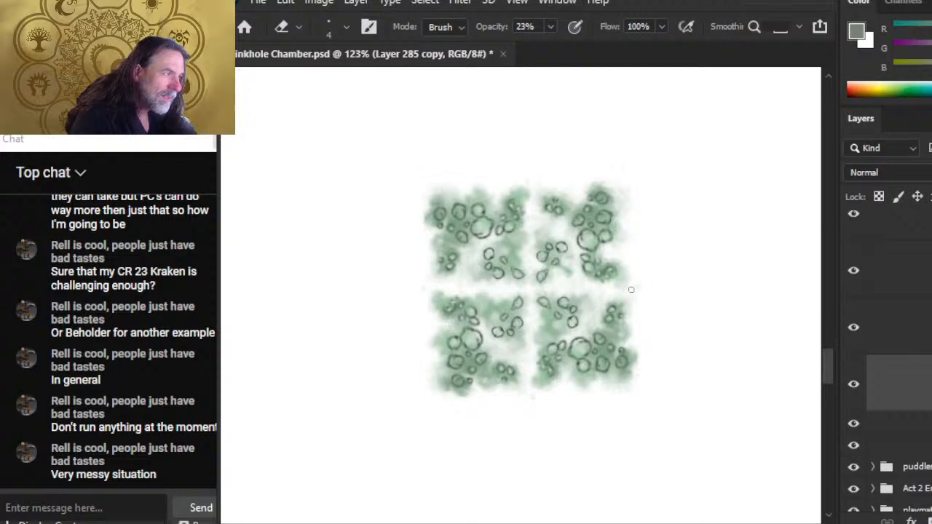
{"action": "key", "text": "r"}
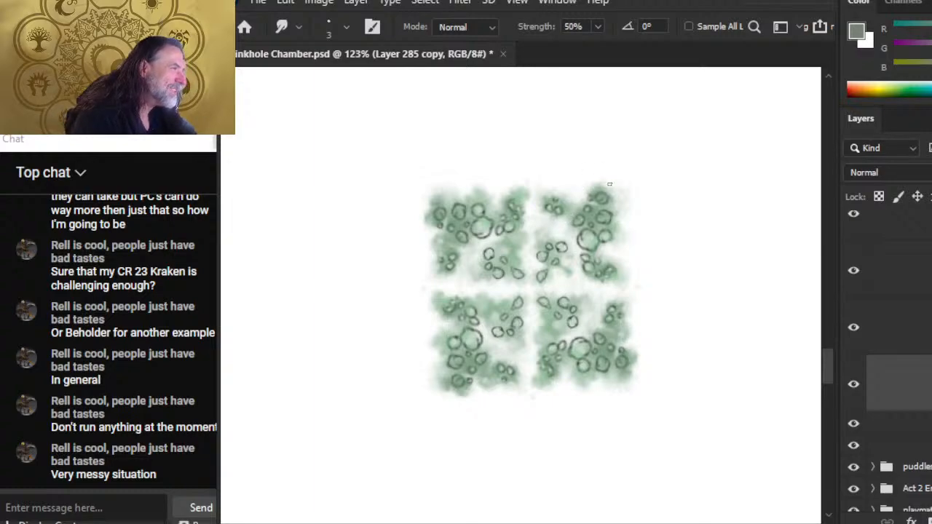
{"action": "key", "text": "e"}
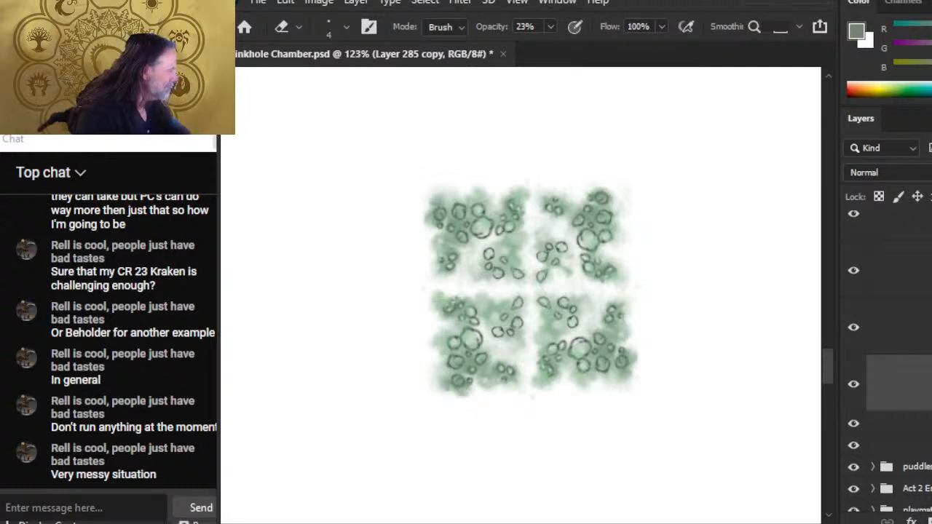
- Delete the lower-right, lower-left and upper-left tile copies, leaving only the retouched upper-right tile
{"action": "scroll", "coordinate": [899, 364], "scroll_direction": "up", "scroll_amount": 5}
{"action": "left_click", "coordinate": [903, 365]}
{"action": "key", "text": "Delete"}
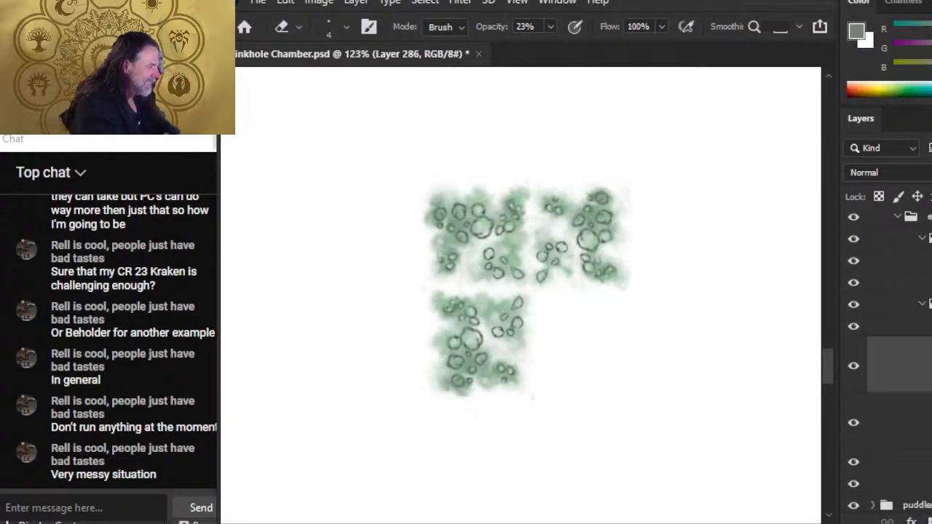
{"action": "key", "text": "Delete"}
{"action": "key", "text": "Delete"}
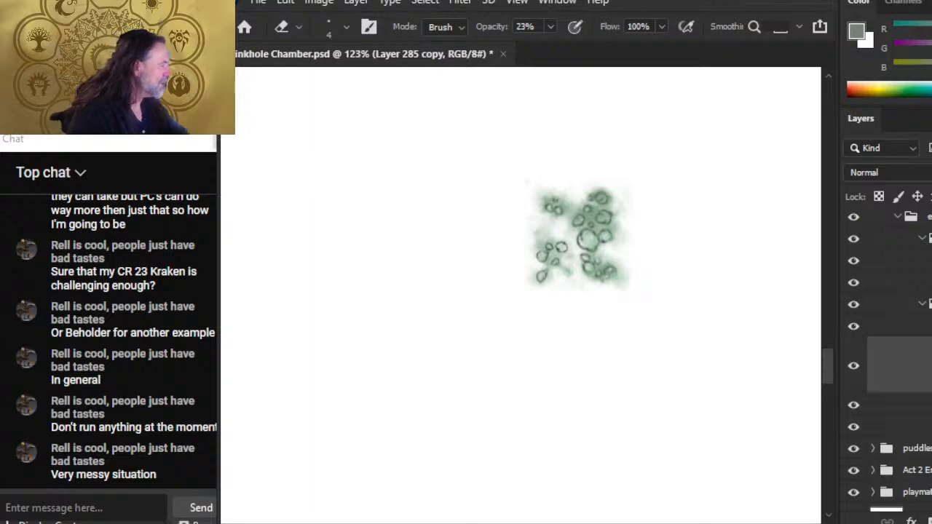
- Show the grid again and return to the retouched tile's layer
{"action": "scroll", "coordinate": [888, 364], "scroll_direction": "up", "scroll_amount": 5}
{"action": "left_click", "coordinate": [853, 222]}
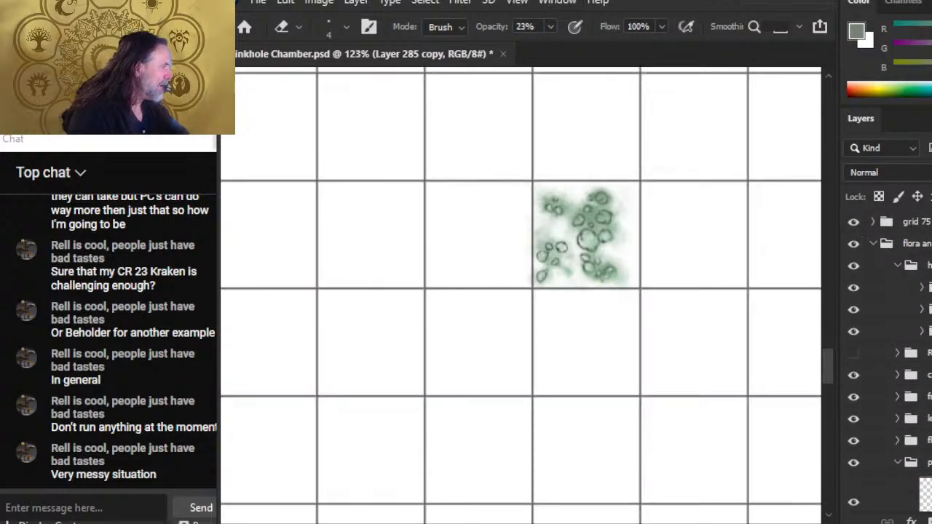
{"action": "scroll", "coordinate": [888, 364], "scroll_direction": "down", "scroll_amount": 5}
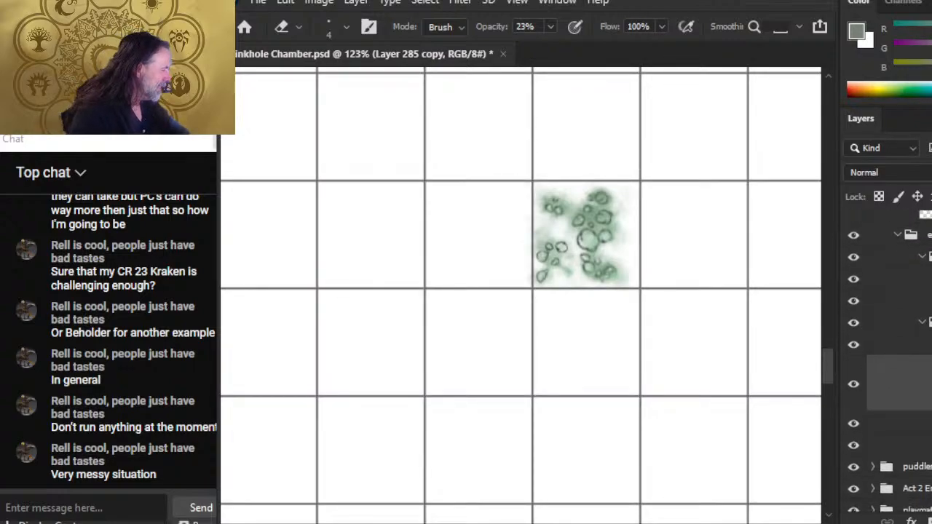
- Duplicate the retouched foliage tile onto a new layer and place the copy in the grid cell directly to its left
{"action": "key", "text": "l"}
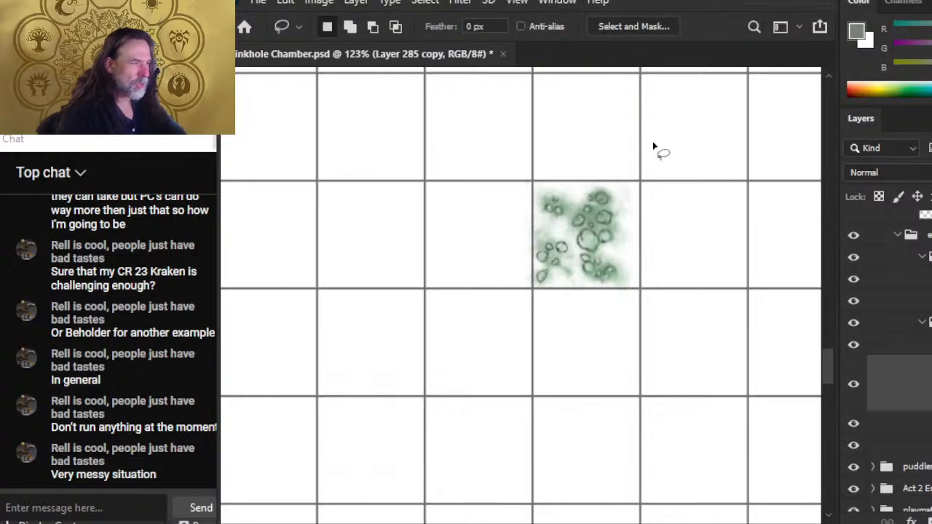
{"action": "mouse_move", "coordinate": [653, 149]}
{"action": "left_mouse_down"}
{"action": "mouse_move", "coordinate": [596, 393]}
{"action": "mouse_move", "coordinate": [710, 174]}
{"action": "left_mouse_up"}
{"action": "key", "text": "ctrl+j"}
{"action": "key", "text": "v"}
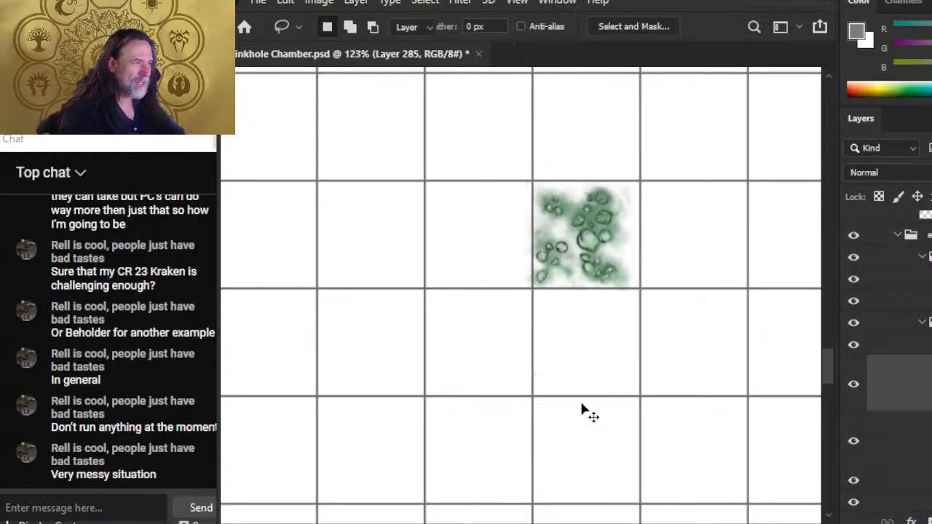
{"action": "mouse_move", "coordinate": [686, 366]}
{"action": "left_mouse_down"}
{"action": "mouse_move", "coordinate": [595, 360]}
{"action": "mouse_move", "coordinate": [586, 370]}
{"action": "left_mouse_up"}
{"action": "key", "text": "ctrl+z"}
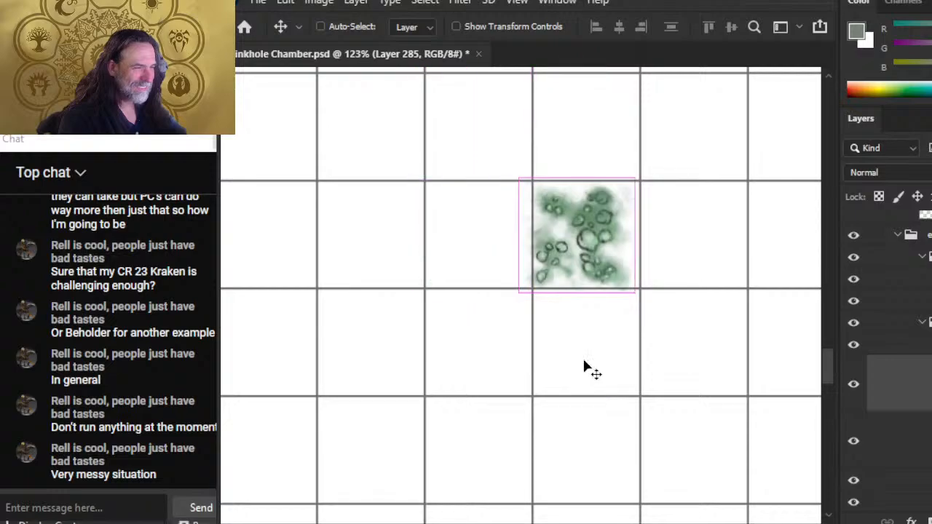
{"action": "left_click_drag", "start_coordinate": [665, 326], "coordinate": [559, 316]}
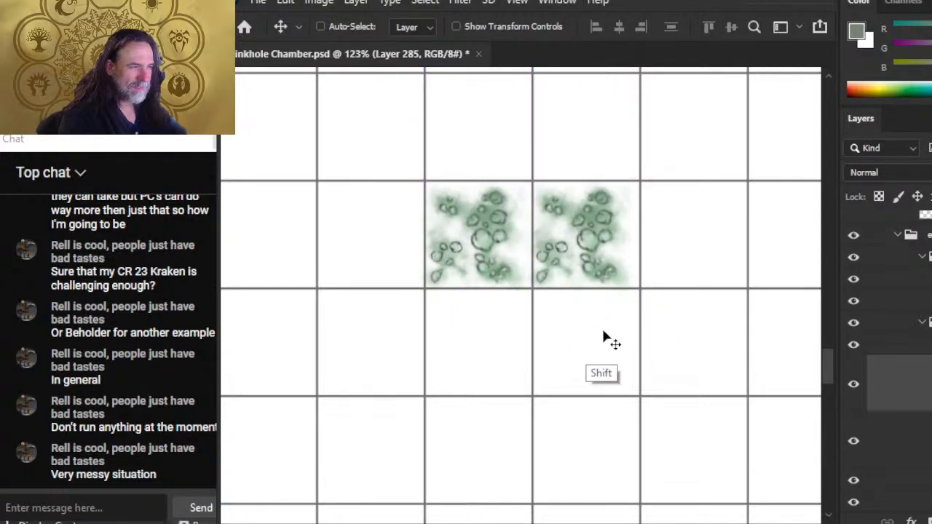
{"action": "left_click_drag", "start_coordinate": [605, 338], "coordinate": [600, 331]}
- Rotate the left tile copy a quarter turn counterclockwise with Free Transform and align it within its grid cell
{"action": "right_click", "coordinate": [555, 290]}
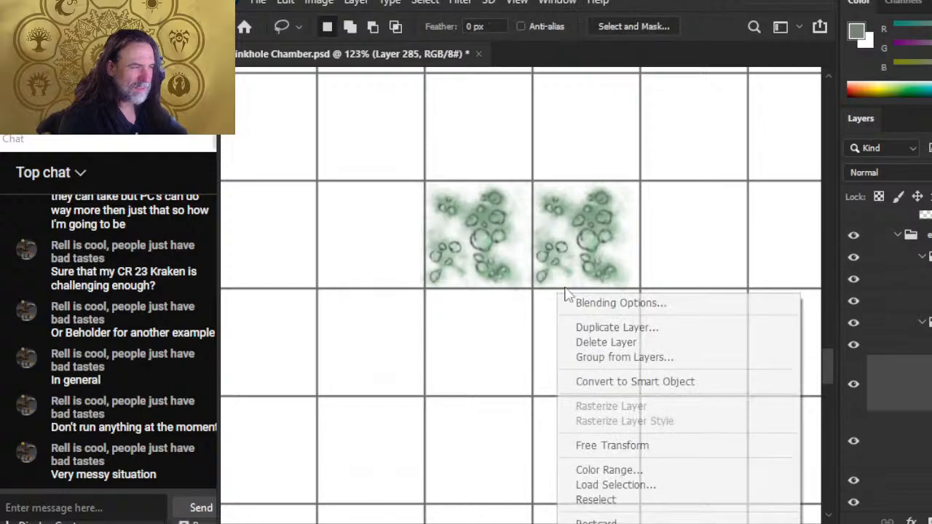
{"action": "left_click", "coordinate": [648, 443]}
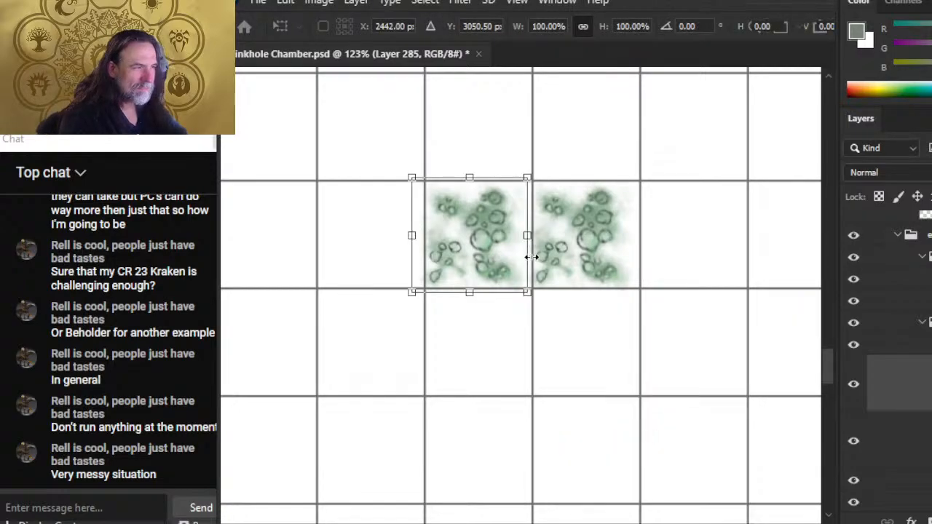
{"action": "left_click_drag", "start_coordinate": [500, 259], "coordinate": [509, 255]}
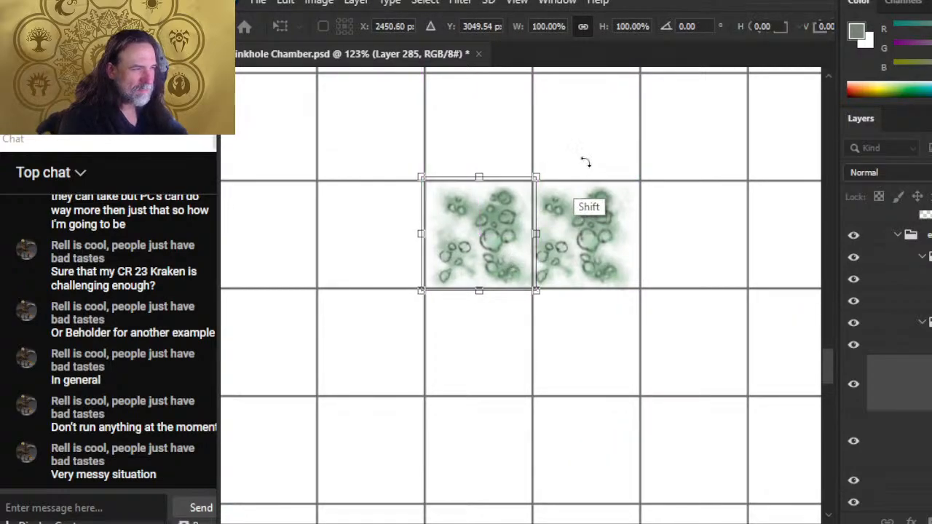
{"action": "left_click_drag", "start_coordinate": [586, 162], "coordinate": [432, 173]}
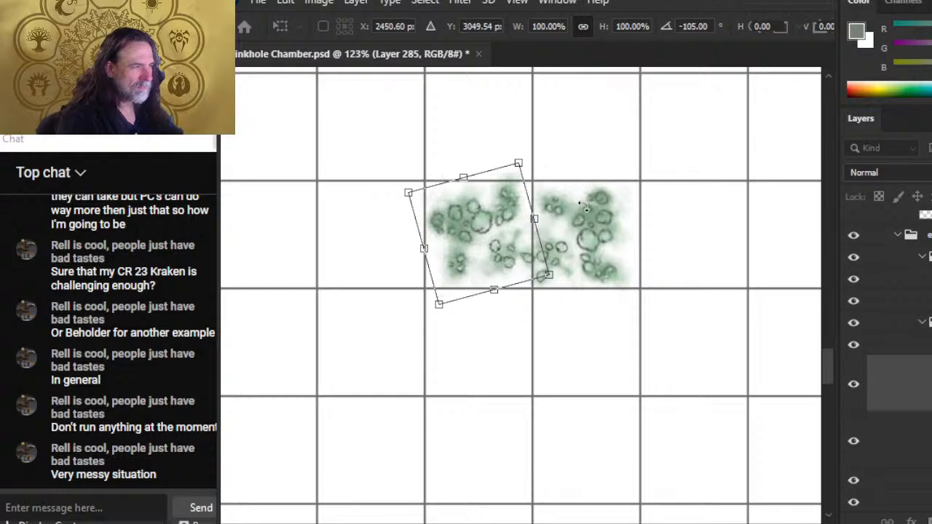
{"action": "left_click_drag", "start_coordinate": [585, 209], "coordinate": [611, 193]}
{"action": "key", "text": "Return"}
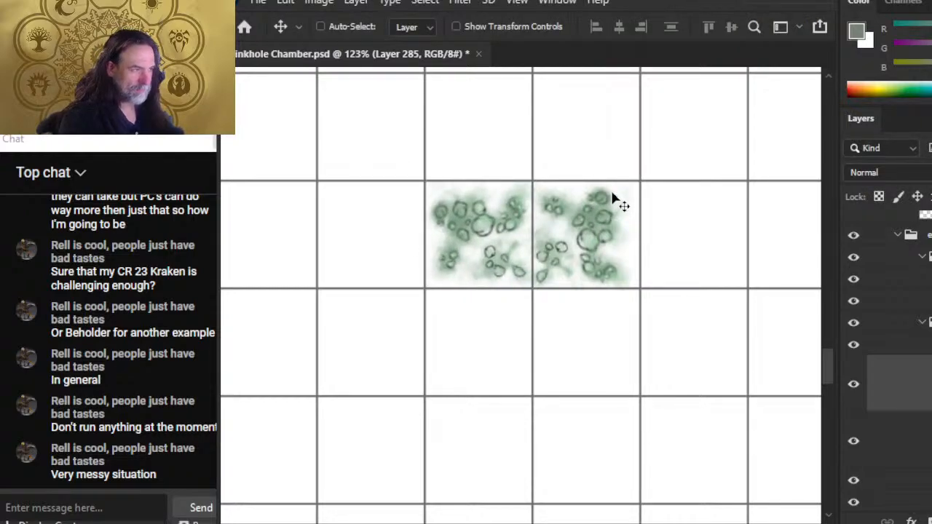
- Paste another copy of the retouched tile and place it in the grid cell directly below the rotated tile
{"action": "key", "text": "ctrl+v"}
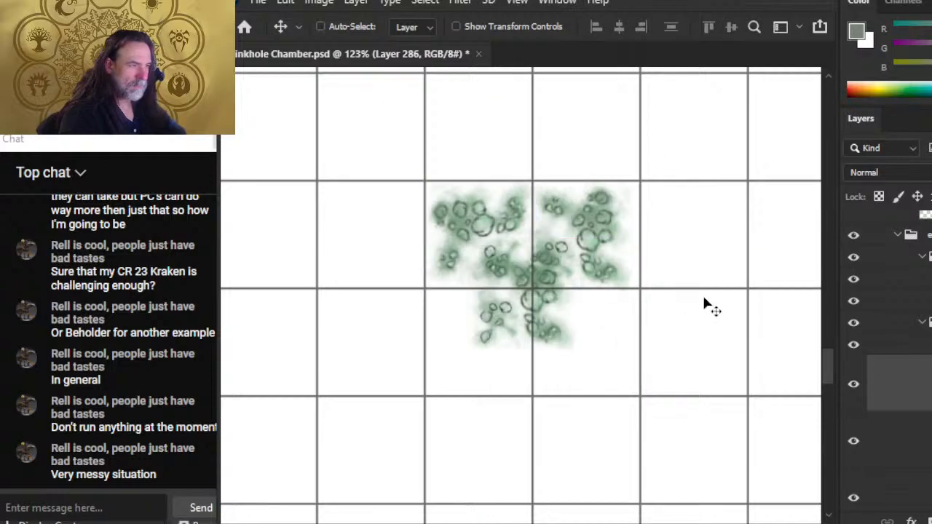
{"action": "mouse_move", "coordinate": [704, 304]}
{"action": "left_mouse_down"}
{"action": "mouse_move", "coordinate": [682, 328]}
{"action": "mouse_move", "coordinate": [651, 291]}
{"action": "left_mouse_up"}
- Rotate the lower-left tile copy a half turn with Free Transform and align it within its grid cell
{"action": "key", "text": "l"}
{"action": "right_click", "coordinate": [656, 284]}
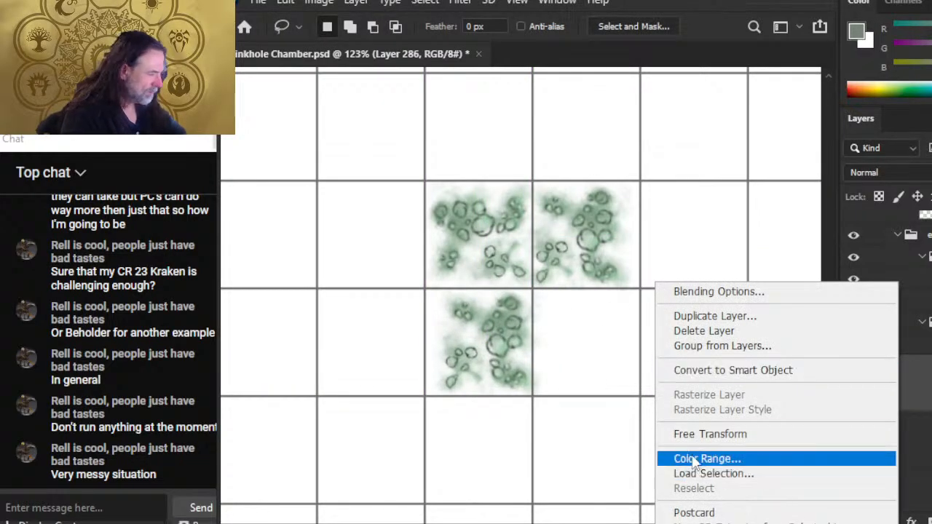
{"action": "left_click", "coordinate": [700, 434]}
{"action": "left_click_drag", "start_coordinate": [520, 218], "coordinate": [483, 424]}
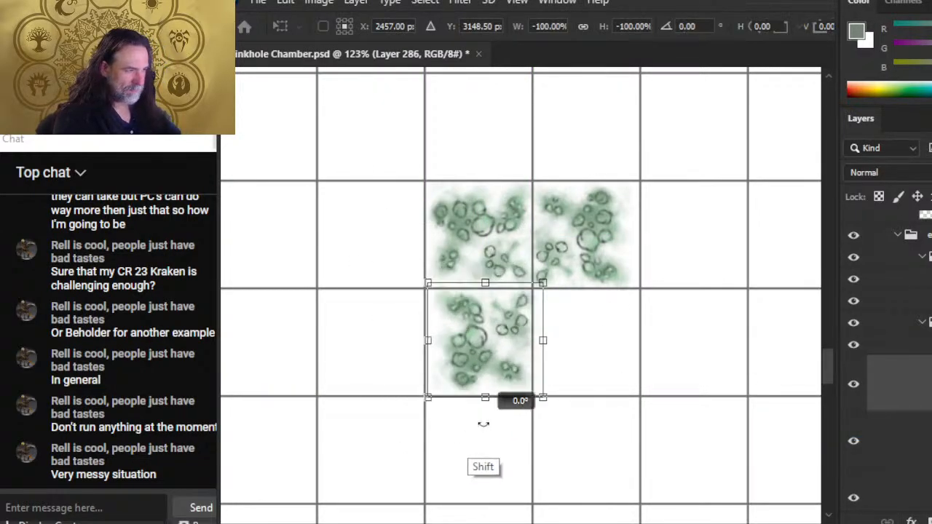
{"action": "key", "text": "Return"}
{"action": "key", "text": "v"}
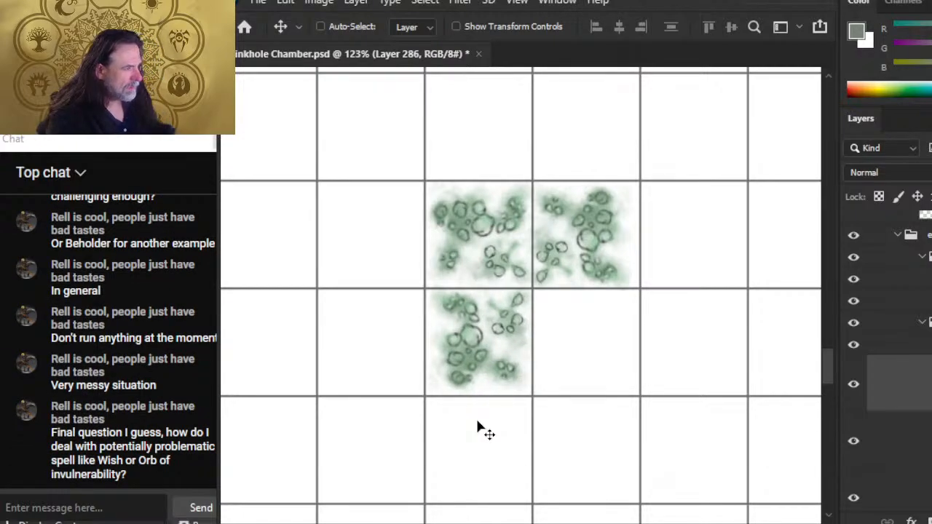
- Paste another tile copy into the empty lower-right grid cell and rotate it a quarter turn clockwise with Free Transform
{"action": "key", "text": "ctrl+v"}
{"action": "left_click_drag", "start_coordinate": [561, 321], "coordinate": [618, 347]}
{"action": "left_click_drag", "start_coordinate": [624, 339], "coordinate": [702, 370]}
{"action": "right_click", "coordinate": [590, 257]}
{"action": "left_click", "coordinate": [697, 420]}
{"action": "key", "text": "Return"}
{"action": "key", "text": "v"}
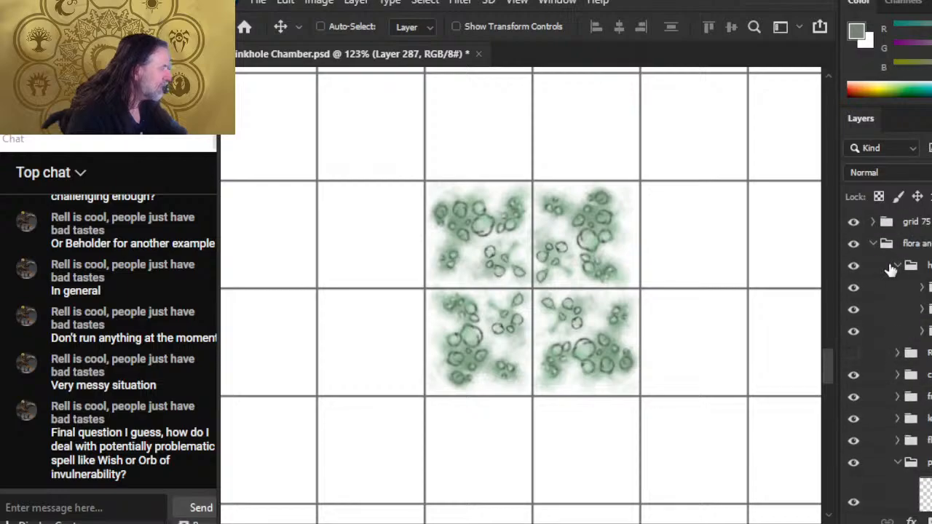
- Hide the grid and examine how the two-by-two foliage patch reads as a whole
{"action": "left_click", "coordinate": [853, 221]}
{"action": "key", "text": "z"}
{"action": "left_click_drag", "start_coordinate": [725, 359], "coordinate": [628, 367]}
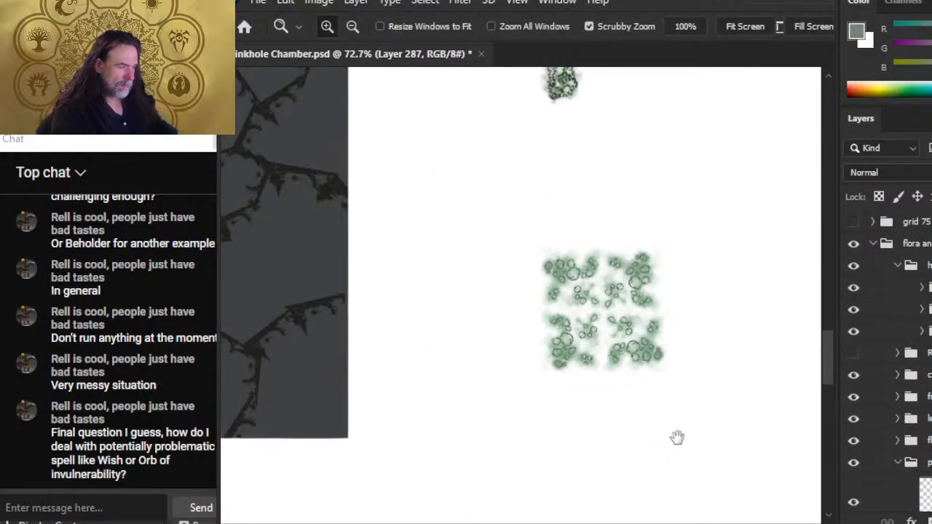
{"action": "left_click_drag", "start_coordinate": [676, 437], "coordinate": [561, 287]}
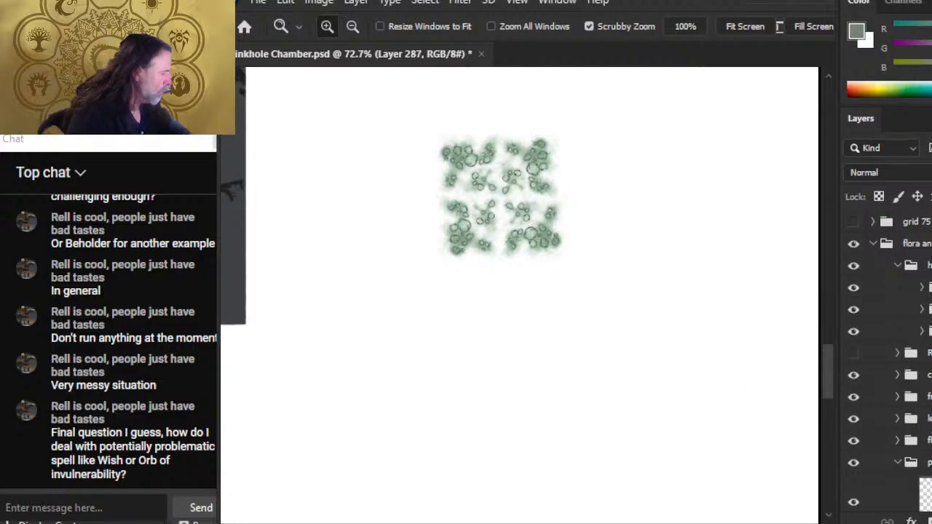
- Delete the three rotated tile copies, keeping only the upper-right retouched foliage tile
{"action": "scroll", "coordinate": [888, 364], "scroll_direction": "down", "scroll_amount": 3}
{"action": "scroll", "coordinate": [888, 364], "scroll_direction": "up", "scroll_amount": 2}
{"action": "scroll", "coordinate": [888, 364], "scroll_direction": "down", "scroll_amount": 4}
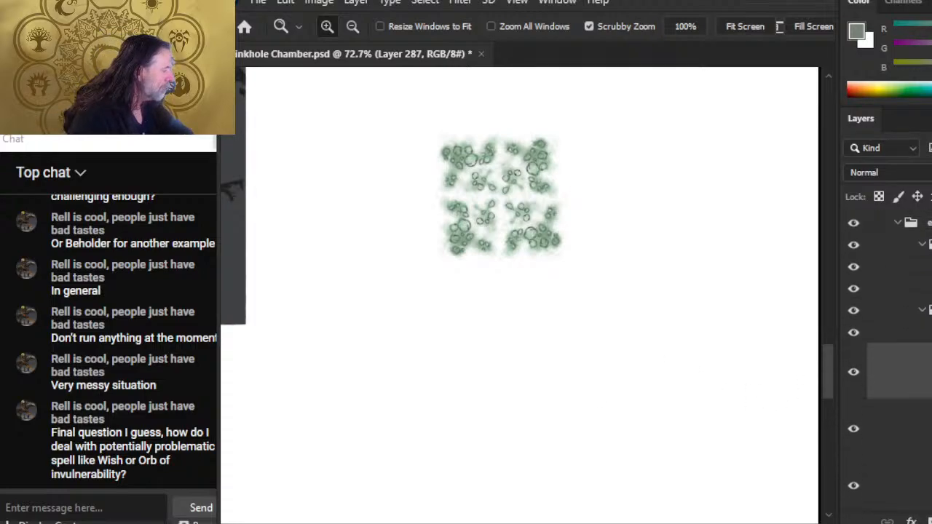
{"action": "key", "text": "Delete"}
{"action": "key", "text": "Delete"}
{"action": "key", "text": "Delete"}
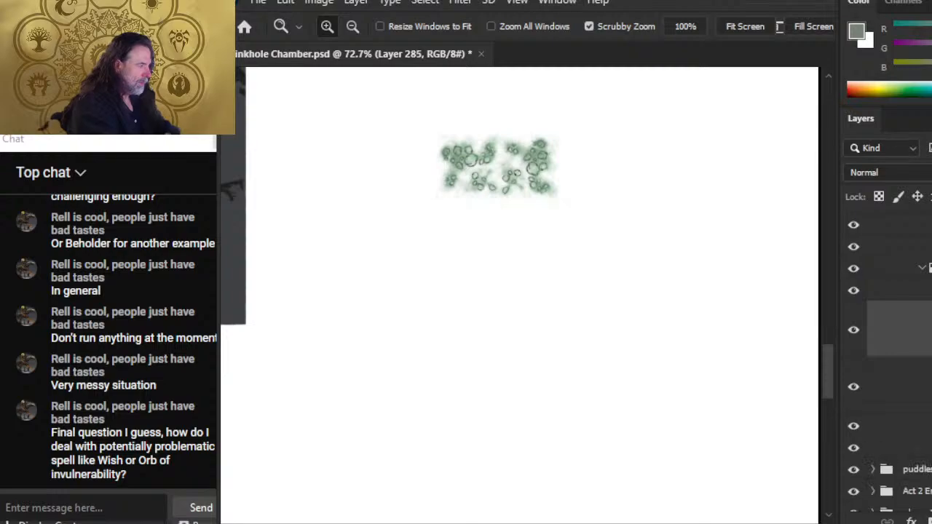
- Erase the teardrop-shaped bubble outline near the lower-left corner of the foliage tile
{"action": "left_click_drag", "start_coordinate": [493, 186], "coordinate": [593, 270]}
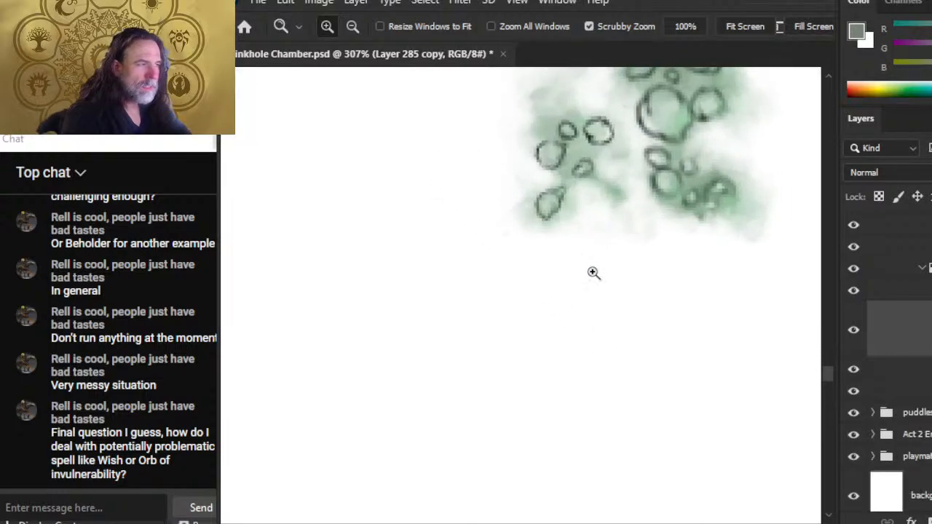
{"action": "key", "text": "e"}
{"action": "mouse_move", "coordinate": [534, 196]}
{"action": "left_mouse_down"}
{"action": "mouse_move", "coordinate": [563, 212]}
{"action": "mouse_move", "coordinate": [537, 192]}
{"action": "mouse_move", "coordinate": [541, 208]}
{"action": "mouse_move", "coordinate": [524, 203]}
{"action": "mouse_move", "coordinate": [536, 190]}
{"action": "mouse_move", "coordinate": [545, 210]}
{"action": "mouse_move", "coordinate": [523, 203]}
{"action": "mouse_move", "coordinate": [549, 218]}
{"action": "mouse_move", "coordinate": [536, 194]}
{"action": "mouse_move", "coordinate": [525, 199]}
{"action": "mouse_move", "coordinate": [536, 192]}
{"action": "mouse_move", "coordinate": [567, 212]}
{"action": "mouse_move", "coordinate": [561, 186]}
{"action": "mouse_move", "coordinate": [575, 240]}
{"action": "mouse_move", "coordinate": [512, 183]}
{"action": "mouse_move", "coordinate": [515, 203]}
{"action": "mouse_move", "coordinate": [558, 219]}
{"action": "left_mouse_up"}
{"action": "key", "text": "r"}
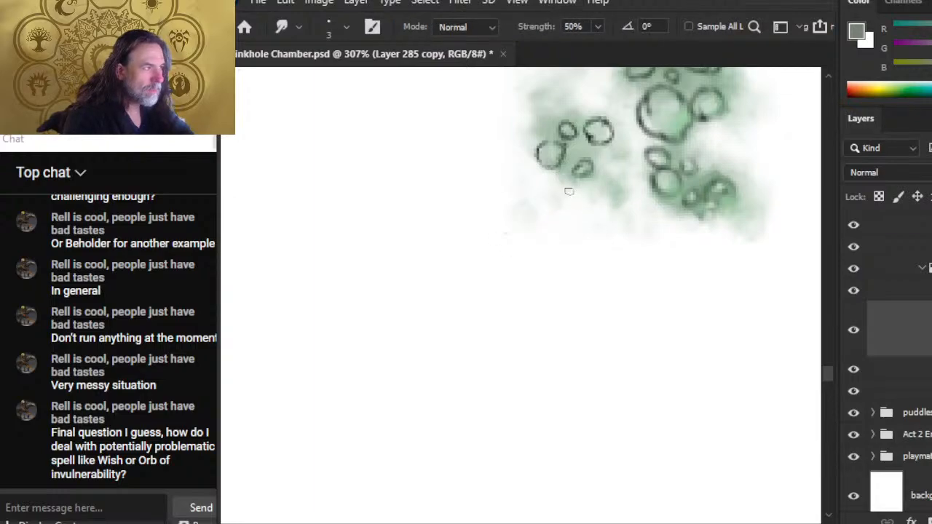
{"action": "key", "text": "z"}
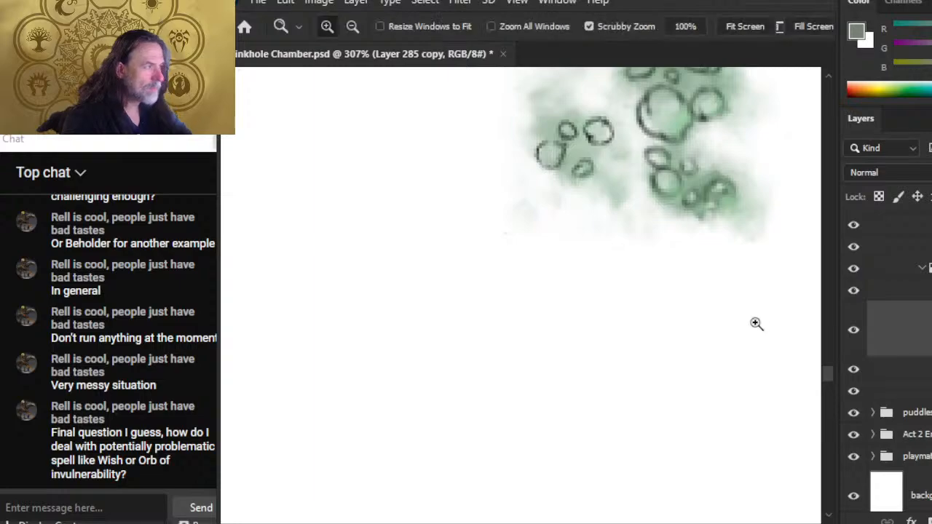
{"action": "left_click_drag", "start_coordinate": [755, 323], "coordinate": [583, 302]}
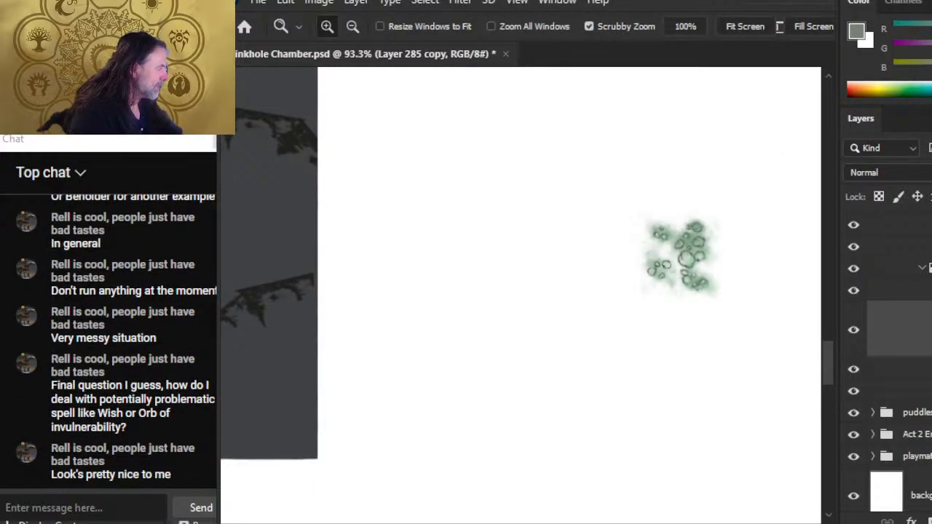
- Turn the grid back on around the edited foliage tile
{"action": "scroll", "coordinate": [888, 254], "scroll_direction": "up", "scroll_amount": 5}
{"action": "left_click", "coordinate": [853, 222]}
{"action": "scroll", "coordinate": [881, 350], "scroll_direction": "down", "scroll_amount": 3}
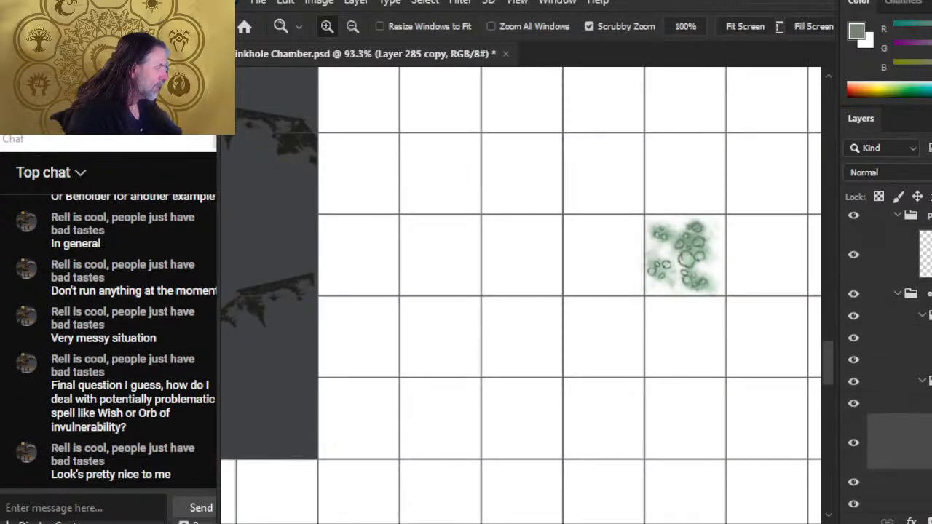
{"action": "left_click", "coordinate": [765, 349]}
- Duplicate the edited foliage tile onto a new layer and place the copy in the grid cell directly to its left
{"action": "key", "text": "l"}
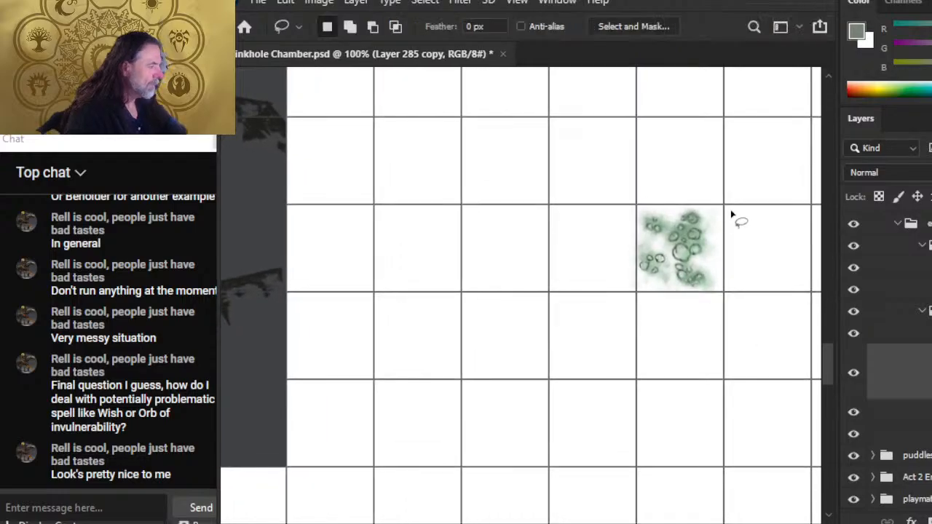
{"action": "mouse_move", "coordinate": [643, 374]}
{"action": "left_mouse_down"}
{"action": "mouse_move", "coordinate": [752, 193]}
{"action": "mouse_move", "coordinate": [677, 341]}
{"action": "left_mouse_up"}
{"action": "key", "text": "ctrl+j"}
{"action": "key", "text": "v"}
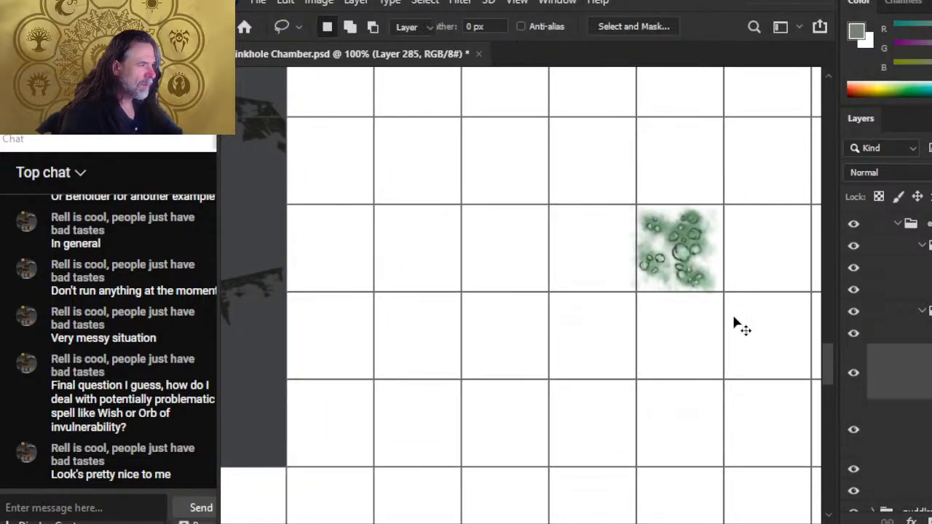
{"action": "left_click_drag", "start_coordinate": [762, 313], "coordinate": [679, 307]}
- Rotate the upper-left copy of the edited tile a quarter turn counterclockwise with Free Transform and fit it in its cell
{"action": "right_click", "coordinate": [646, 275]}
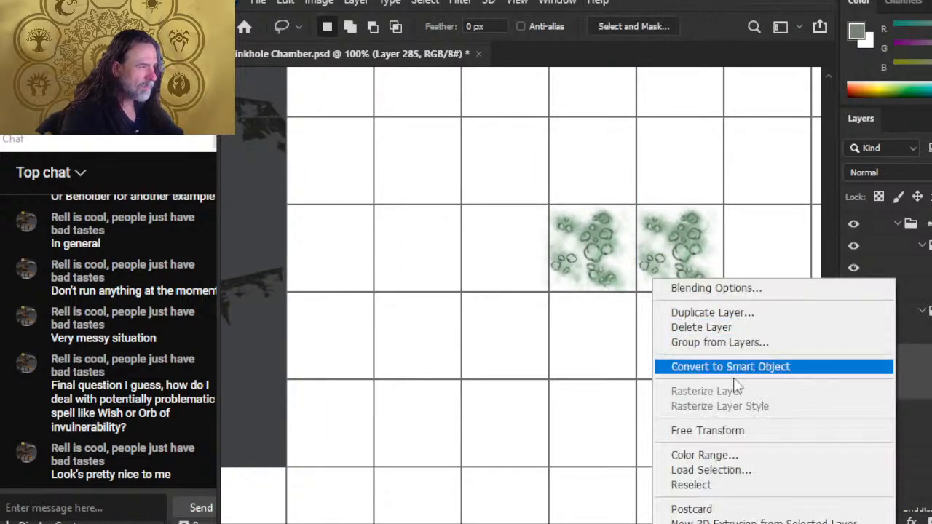
{"action": "left_click", "coordinate": [742, 430]}
{"action": "left_click_drag", "start_coordinate": [678, 182], "coordinate": [532, 191]}
{"action": "left_click_drag", "start_coordinate": [578, 264], "coordinate": [583, 266]}
{"action": "key", "text": "Return"}
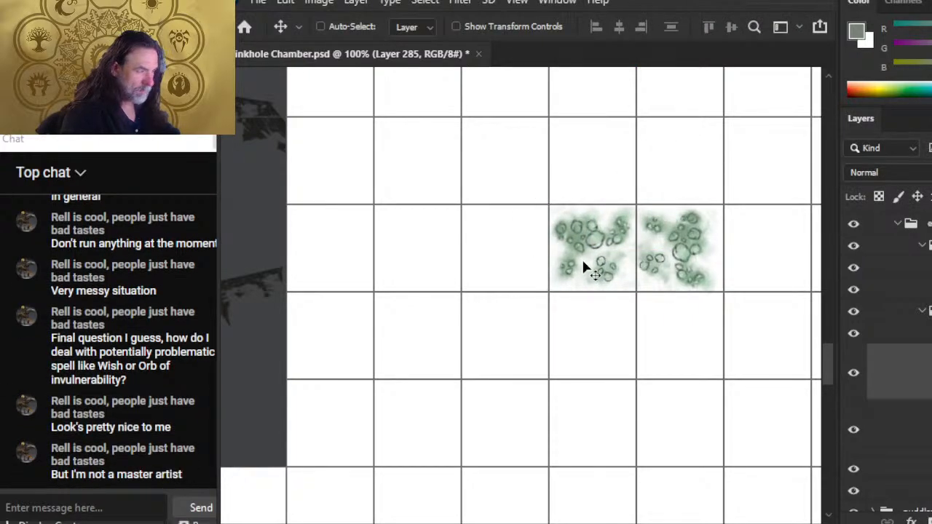
- Paste another copy of the edited tile and place it in the grid cell directly below the upper-left copy
{"action": "key", "text": "ctrl+v"}
{"action": "key", "text": "ctrl+b"}
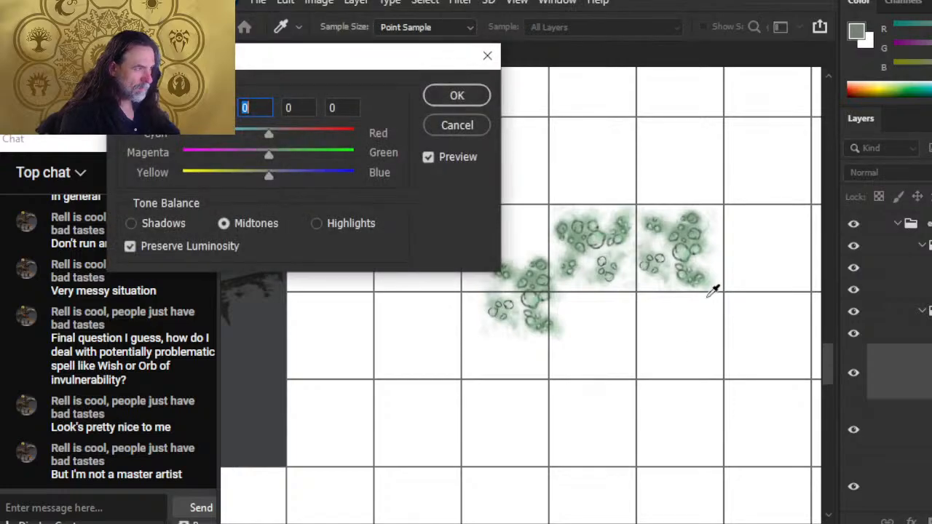
{"action": "key", "text": "Escape"}
{"action": "left_click_drag", "start_coordinate": [620, 350], "coordinate": [672, 353]}
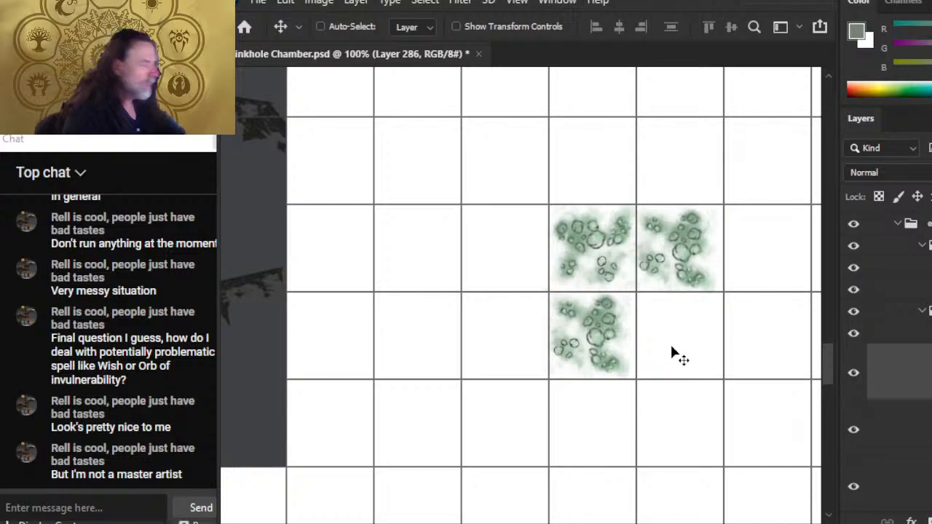
{"action": "left_click_drag", "start_coordinate": [666, 392], "coordinate": [709, 415]}
{"action": "key", "text": "ctrl+z"}
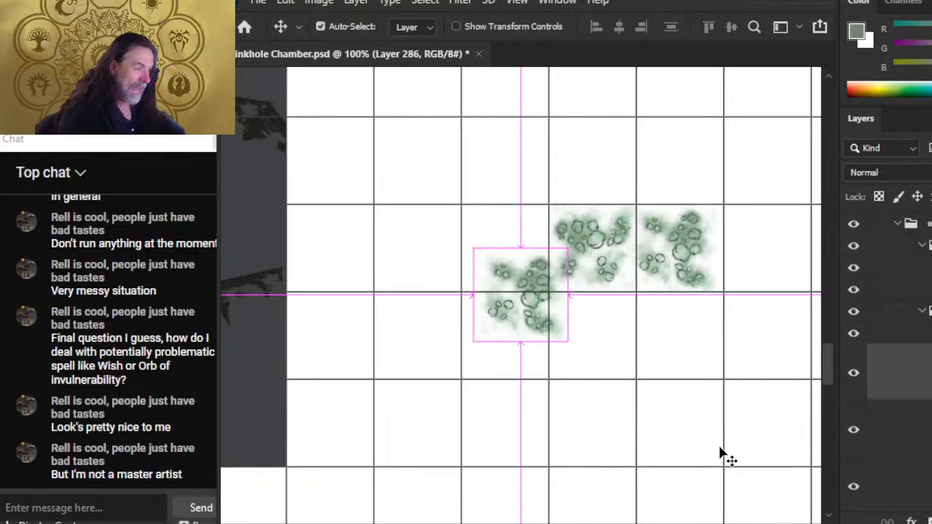
{"action": "left_click_drag", "start_coordinate": [591, 328], "coordinate": [651, 368]}
- Rotate the lower-left copy of the edited tile a half turn with Free Transform and nudge it up and right into alignment
{"action": "right_click", "coordinate": [624, 308]}
{"action": "left_click", "coordinate": [705, 182]}
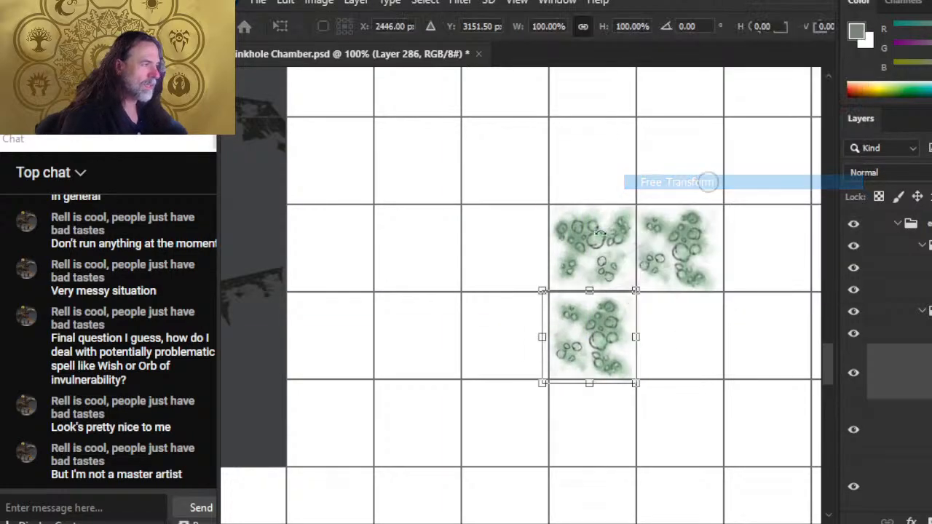
{"action": "left_click_drag", "start_coordinate": [609, 358], "coordinate": [604, 340]}
{"action": "left_click_drag", "start_coordinate": [592, 255], "coordinate": [585, 415]}
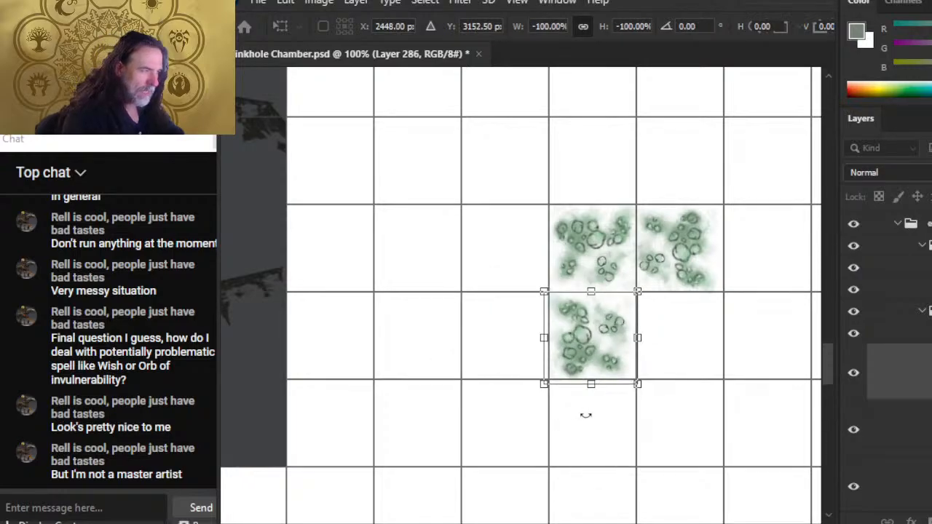
{"action": "key", "text": "Up"}
{"action": "key", "text": "Up"}
{"action": "key", "text": "Right"}
{"action": "key", "text": "Right"}
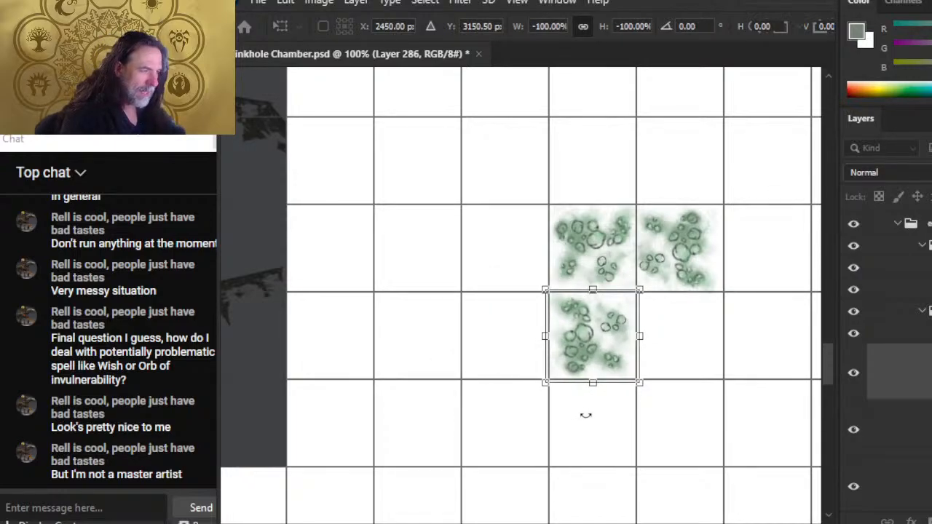
{"action": "key", "text": "Return"}
{"action": "key", "text": "v"}
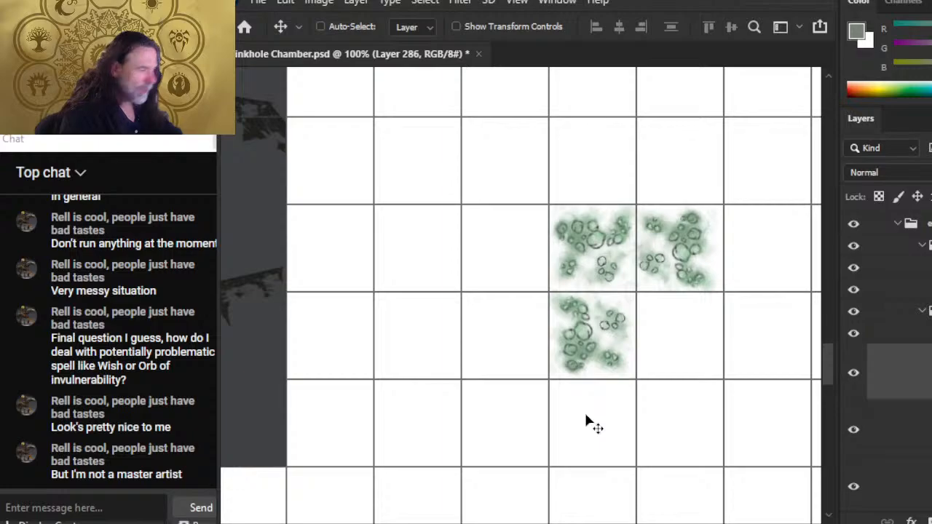
- Paste a copy of the edited tile into the lower-right grid cell and rotate it a quarter turn clockwise
{"action": "key", "text": "ctrl+v"}
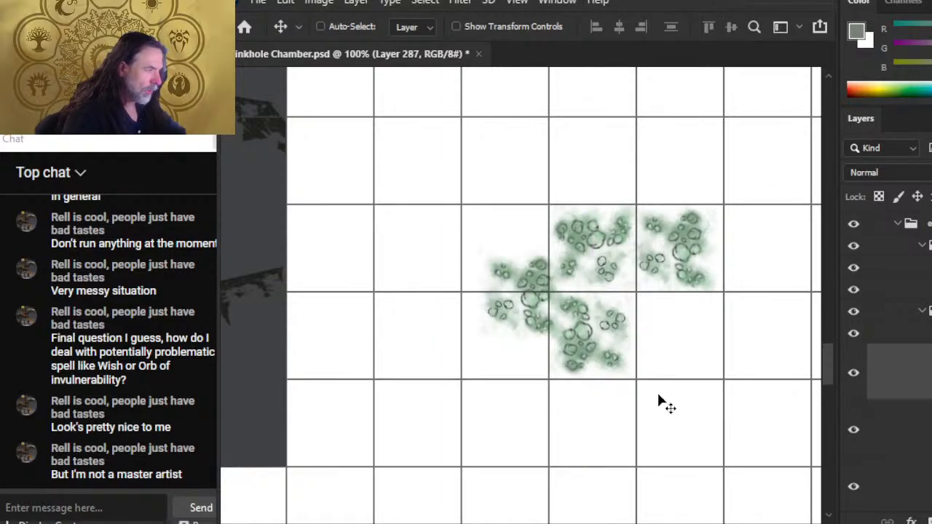
{"action": "mouse_move", "coordinate": [658, 401]}
{"action": "left_mouse_down"}
{"action": "mouse_move", "coordinate": [677, 336]}
{"action": "mouse_move", "coordinate": [717, 347]}
{"action": "left_mouse_up"}
{"action": "key", "text": "l"}
{"action": "right_click", "coordinate": [675, 293]}
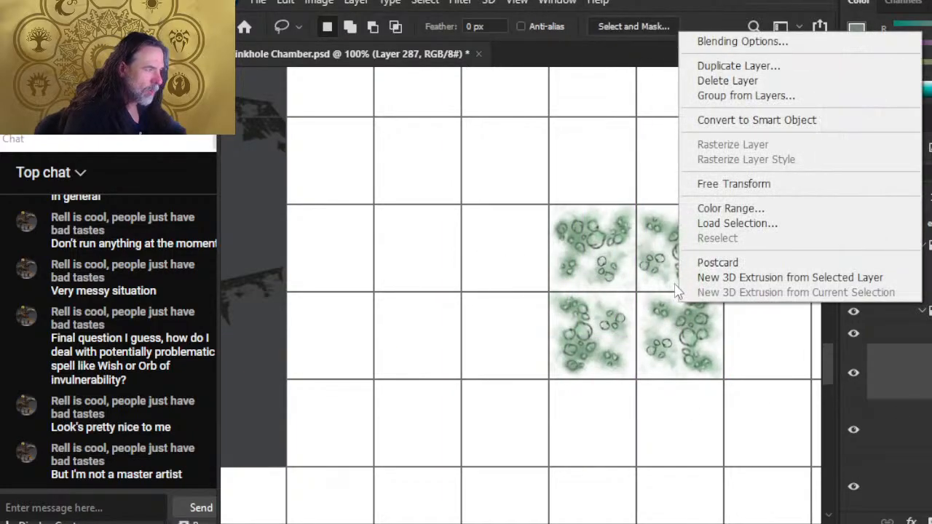
{"action": "left_click", "coordinate": [766, 184]}
{"action": "mouse_move", "coordinate": [672, 191]}
{"action": "left_mouse_down"}
{"action": "mouse_move", "coordinate": [776, 289]}
{"action": "mouse_move", "coordinate": [784, 323]}
{"action": "mouse_move", "coordinate": [767, 327]}
{"action": "left_mouse_up"}
{"action": "key", "text": "Return"}
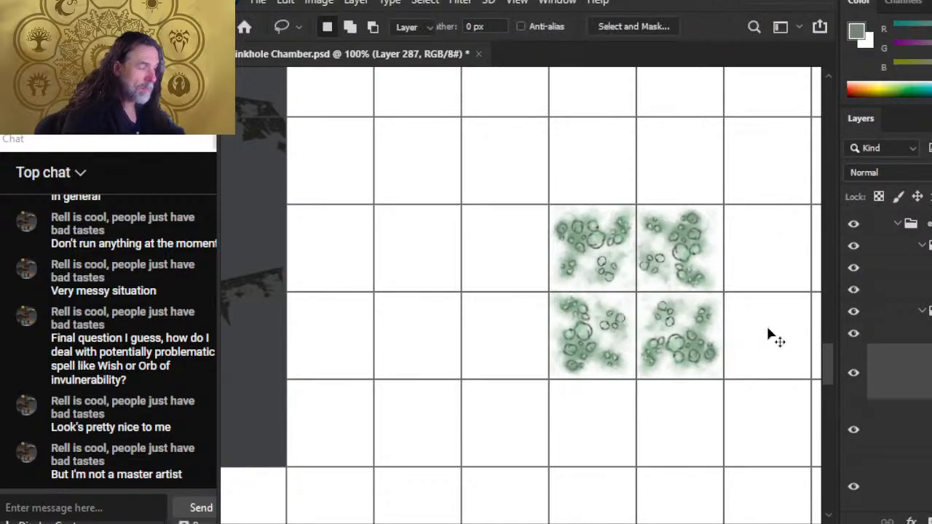
{"action": "key", "text": "v"}
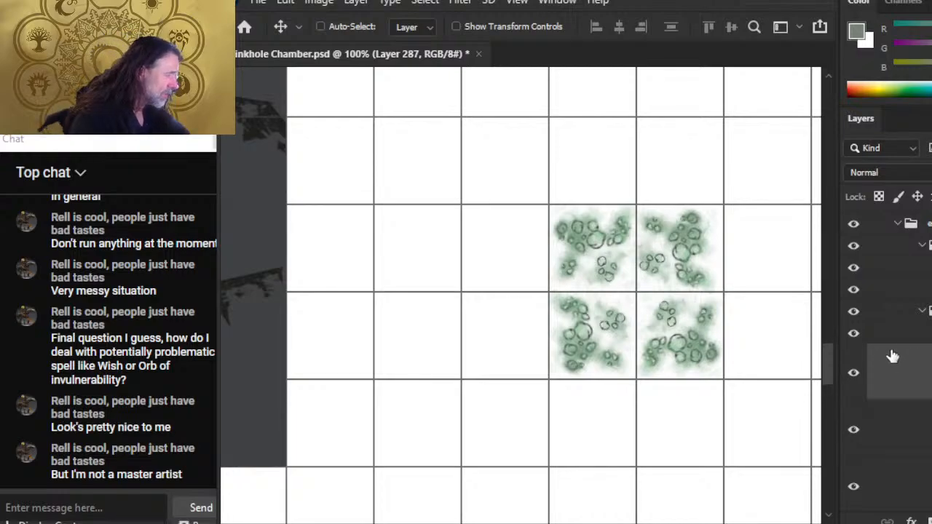
- Check the seams of the new two-by-two patch and delete the rotated copies, keeping only the edited tile
{"action": "key", "text": "z"}
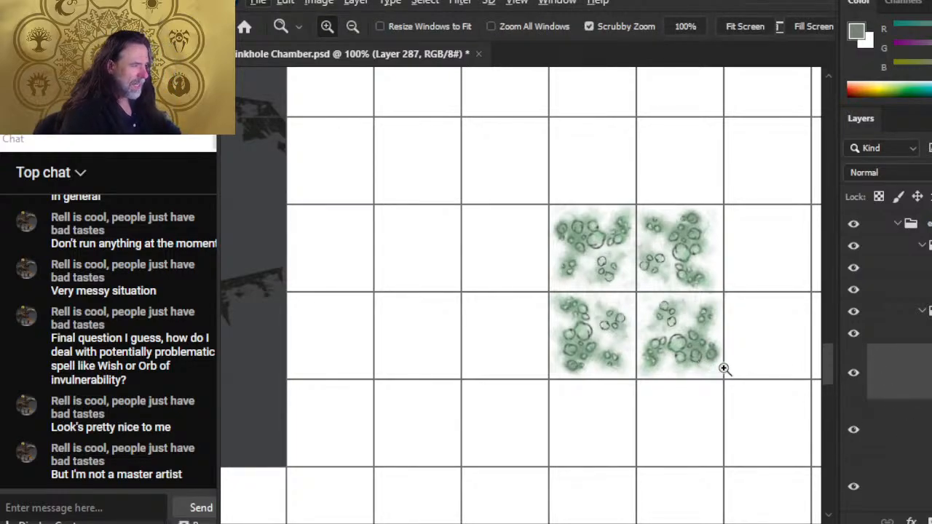
{"action": "left_click_drag", "start_coordinate": [721, 368], "coordinate": [684, 470]}
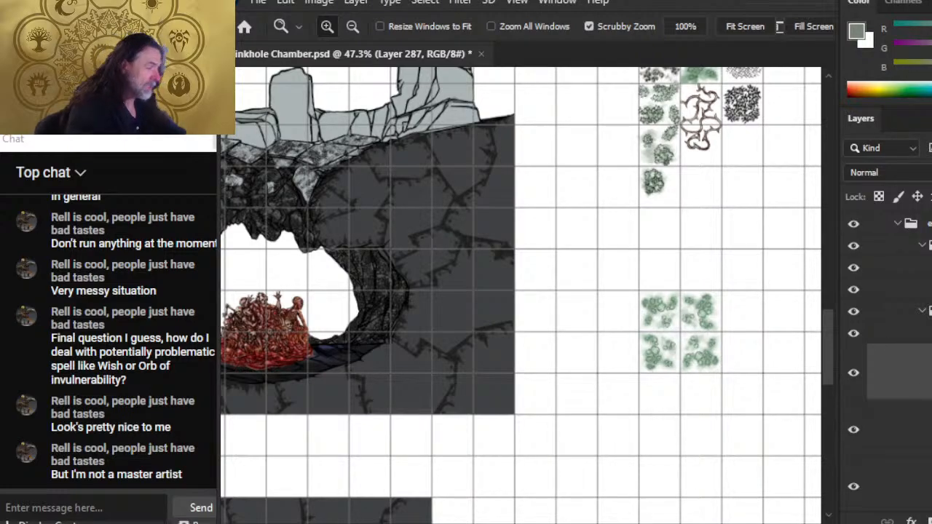
{"action": "left_click_drag", "start_coordinate": [702, 310], "coordinate": [759, 308]}
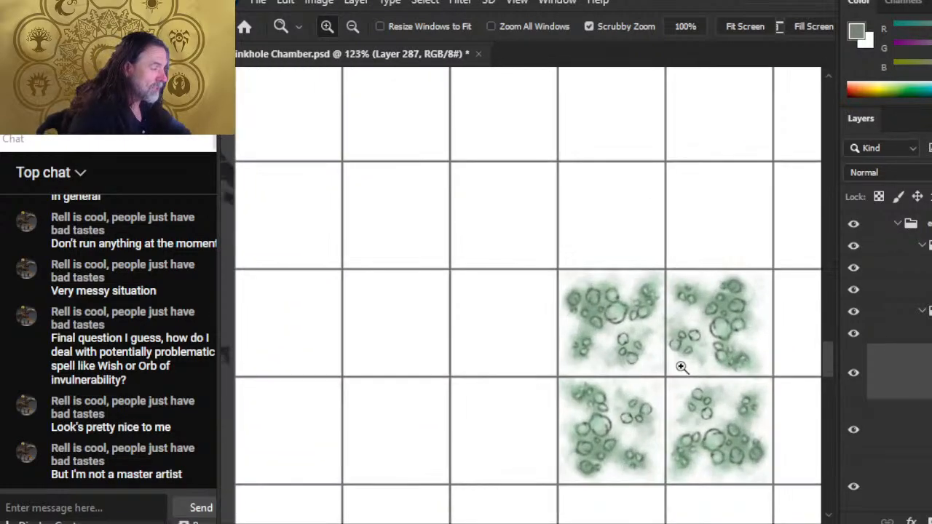
{"action": "left_click_drag", "start_coordinate": [683, 368], "coordinate": [739, 380]}
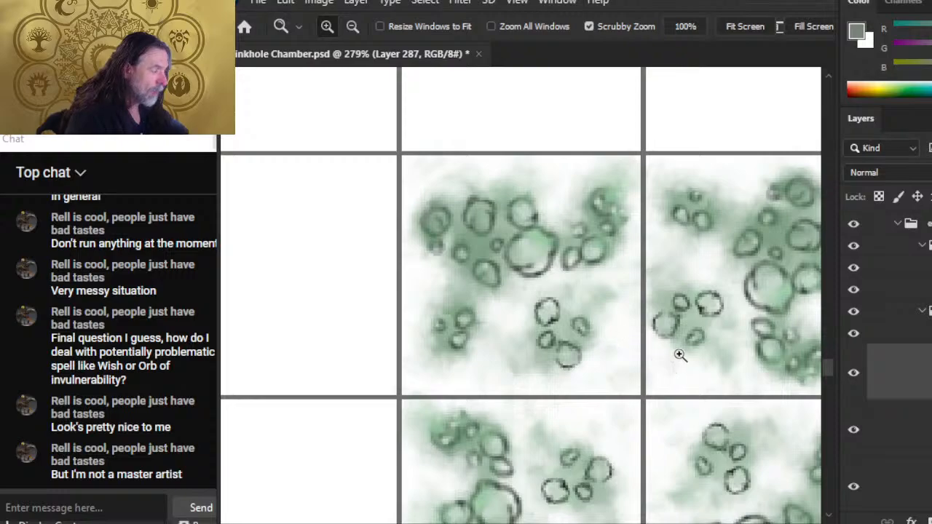
{"action": "key", "text": "r"}
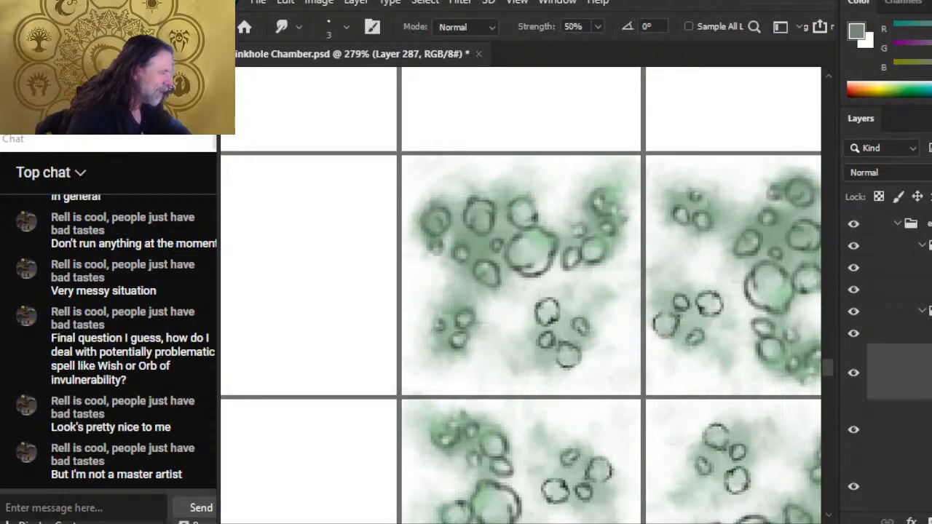
{"action": "key", "text": "Delete"}
{"action": "key", "text": "Delete"}
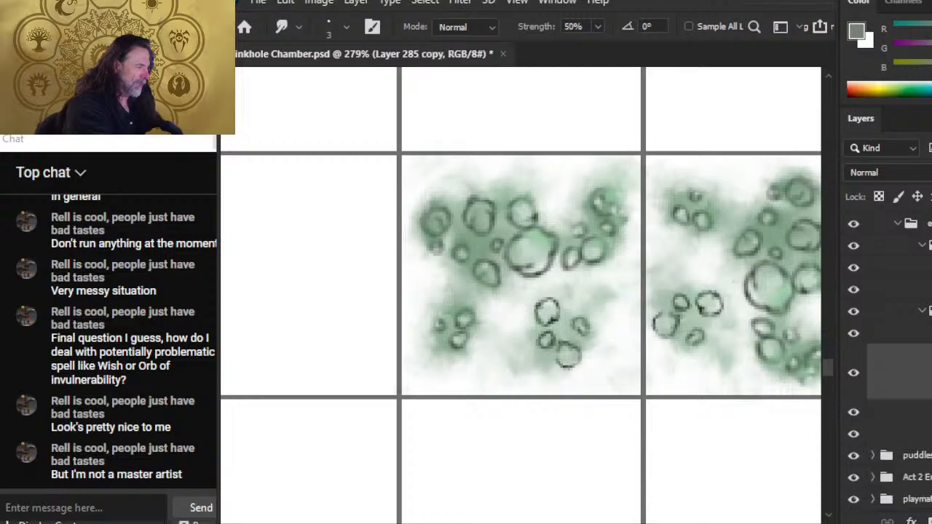
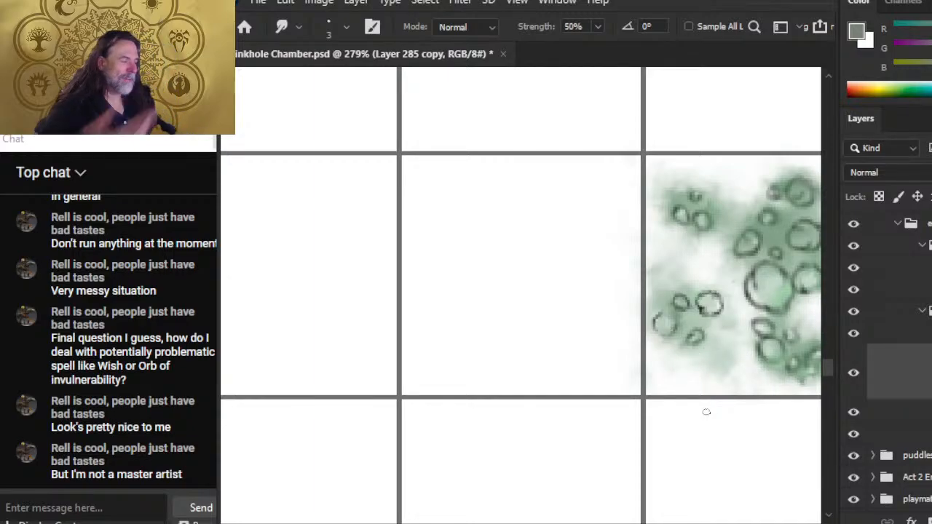
- Paint muted green haze below the tile's lower-left circle cluster and blend it with the Smudge tool at 50% strength
{"action": "left_click_drag", "start_coordinate": [660, 314], "coordinate": [577, 329]}
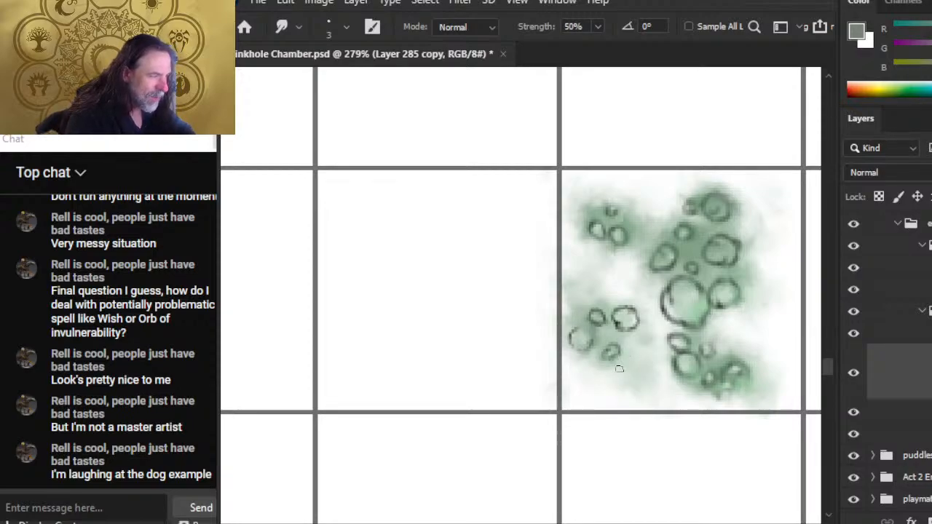
{"action": "key", "text": "b"}
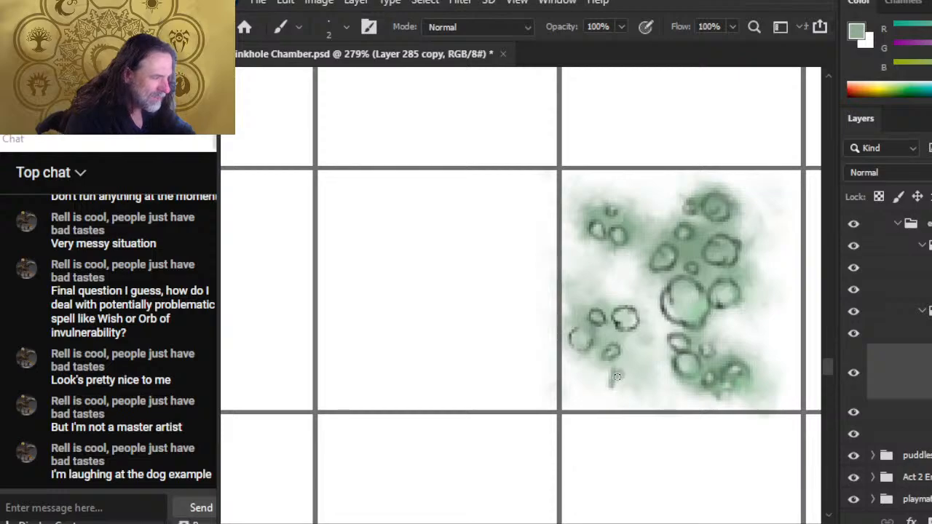
{"action": "key", "text": "r"}
{"action": "key", "text": "bracketright"}
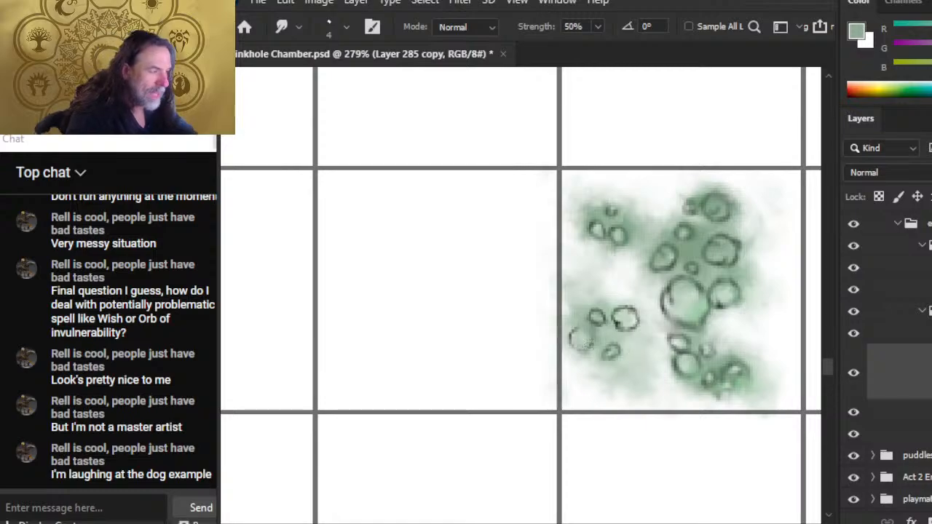
{"action": "key", "text": "bracketleft"}
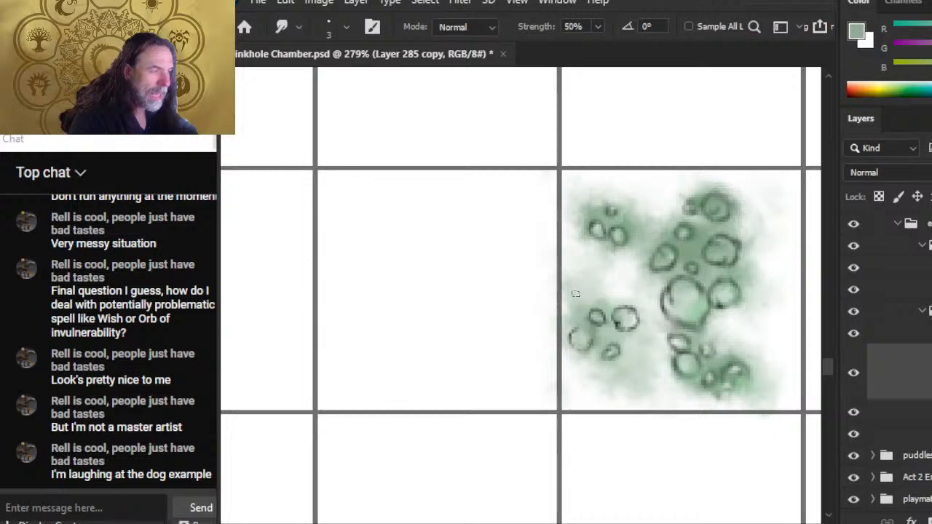
- Fade stray color around the tile's lower-left edge with a 4 px Eraser at 23% opacity and smudge it softer
{"action": "key", "text": "e"}
{"action": "key", "text": "shift"}
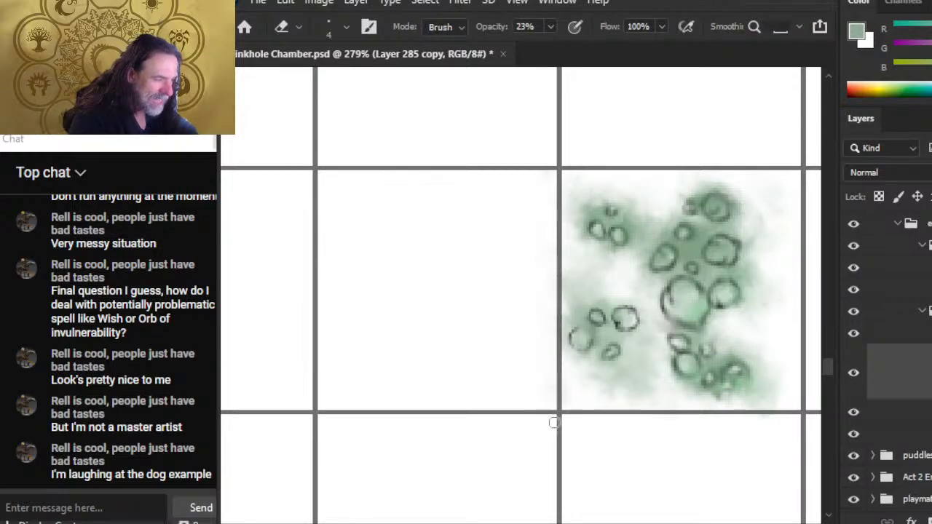
{"action": "scroll", "coordinate": [553, 419], "scroll_direction": "right", "scroll_amount": 1}
{"action": "left_click_drag", "start_coordinate": [634, 433], "coordinate": [544, 388]}
{"action": "key", "text": "r"}
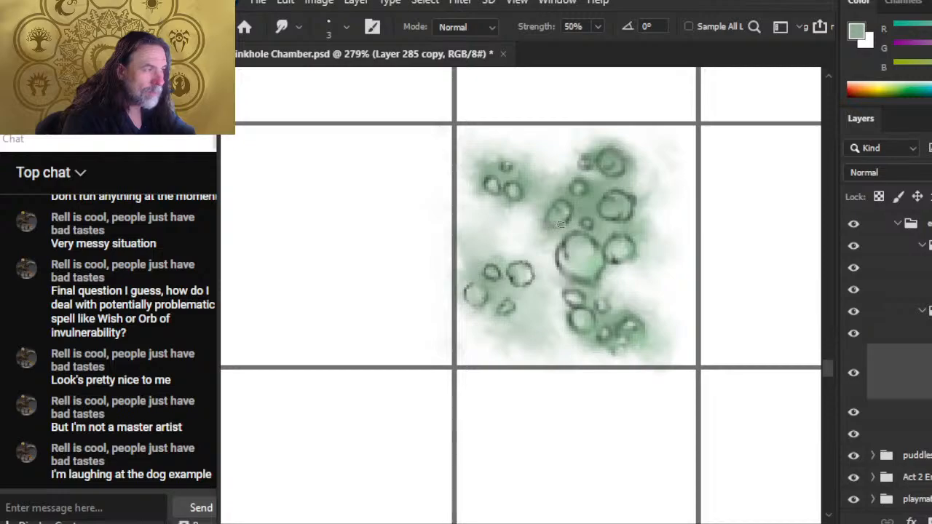
- Redraw the circle outlines upper left and right of the largest circle in sampled dark gray-green, blending them with the Smudge tool
{"action": "key", "text": "b"}
{"action": "left_click", "coordinate": [562, 248], "text": "alt"}
{"action": "left_click_drag", "start_coordinate": [565, 246], "coordinate": [556, 234]}
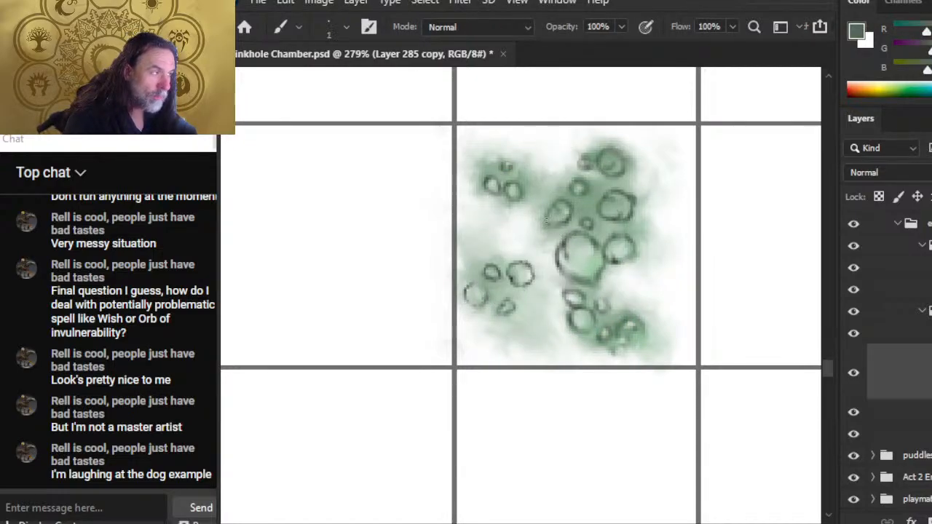
{"action": "key", "text": "r"}
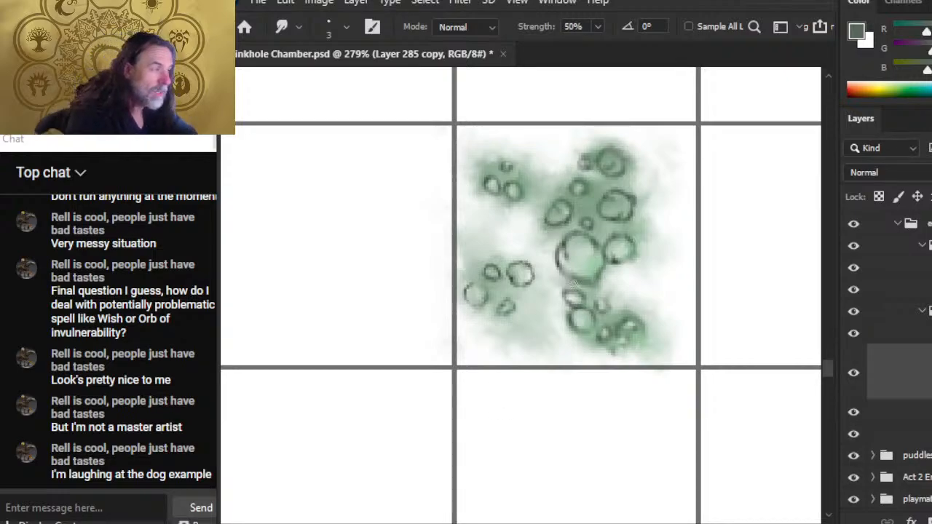
{"action": "key", "text": "b"}
{"action": "key", "text": "r"}
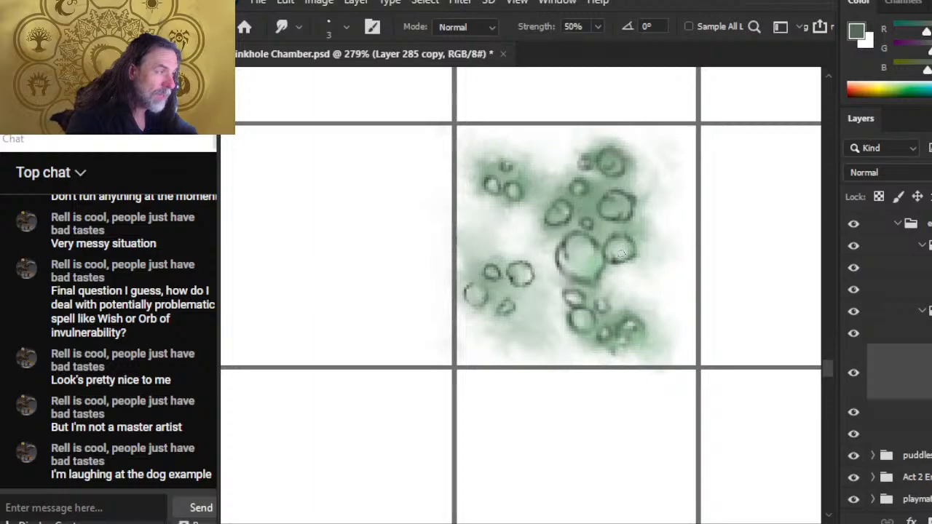
{"action": "key", "text": "b"}
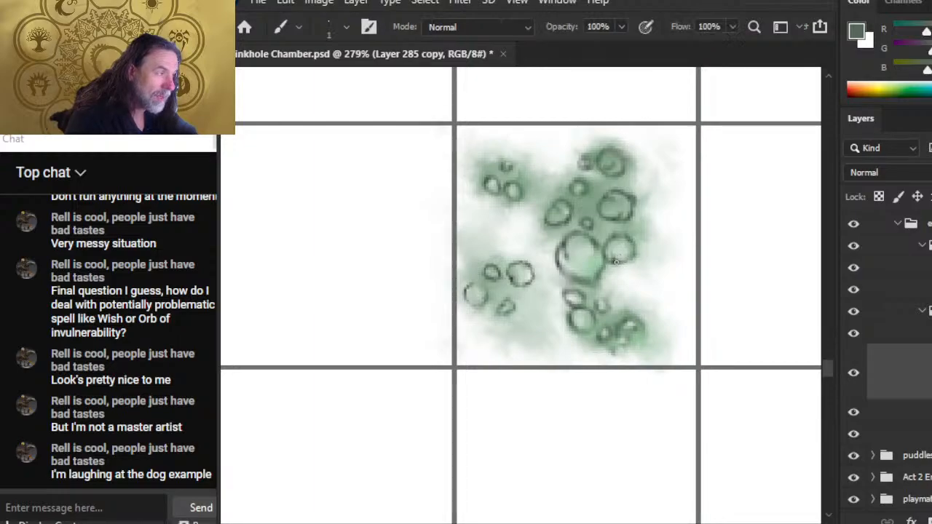
{"action": "key", "text": "r"}
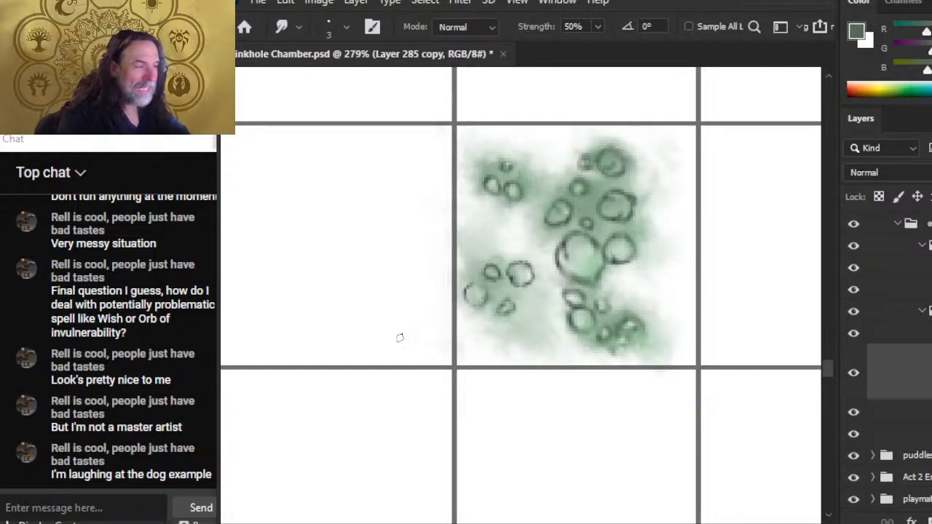
- Clean the haze along the tile's outer edges with an 8 px Eraser at 23% opacity
{"action": "key", "text": "e"}
{"action": "key", "text": "bracketright"}
{"action": "key", "text": "bracketright"}
{"action": "key", "text": "bracketright"}
{"action": "key", "text": "bracketright"}
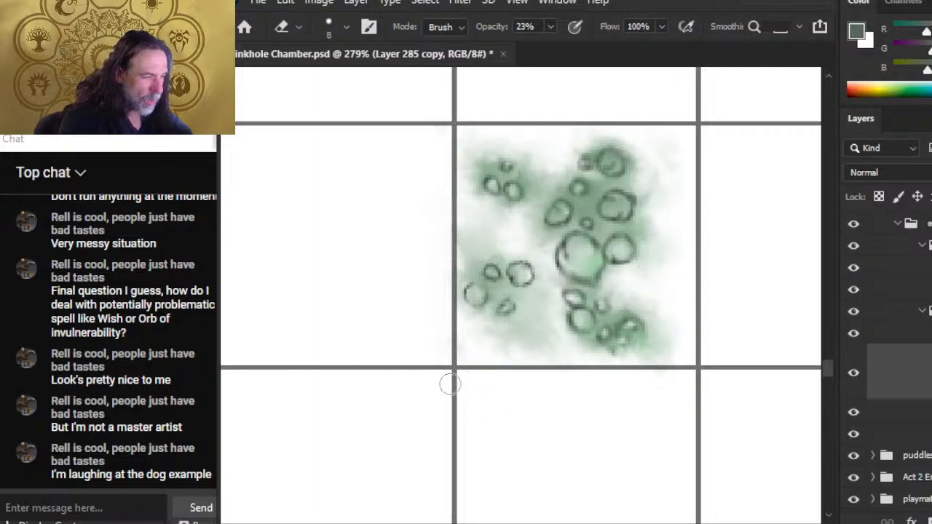
{"action": "left_click_drag", "start_coordinate": [686, 401], "coordinate": [474, 380]}
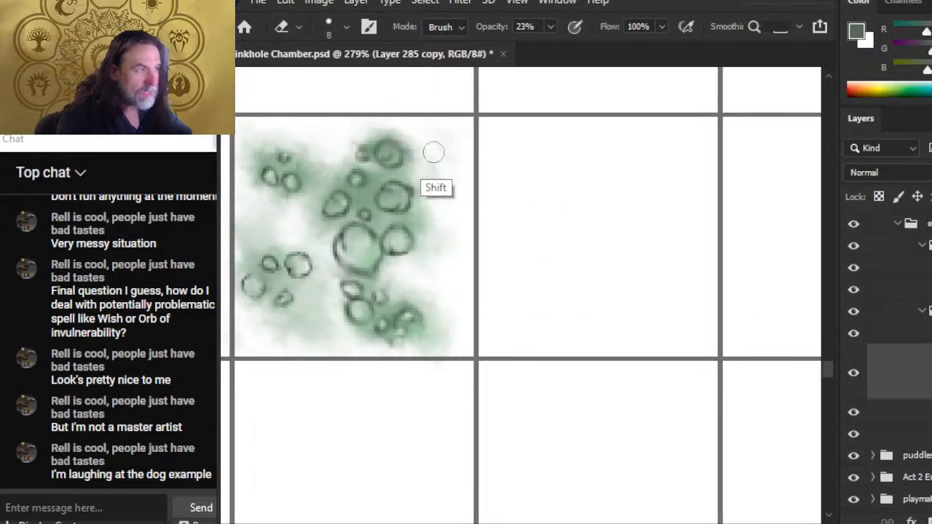
{"action": "left_click_drag", "start_coordinate": [433, 152], "coordinate": [553, 313]}
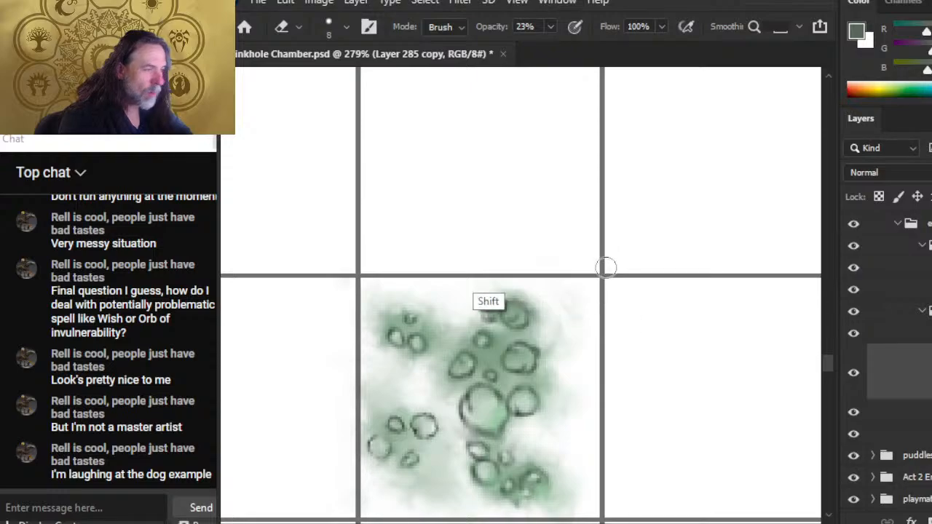
{"action": "left_click_drag", "start_coordinate": [324, 323], "coordinate": [426, 263]}
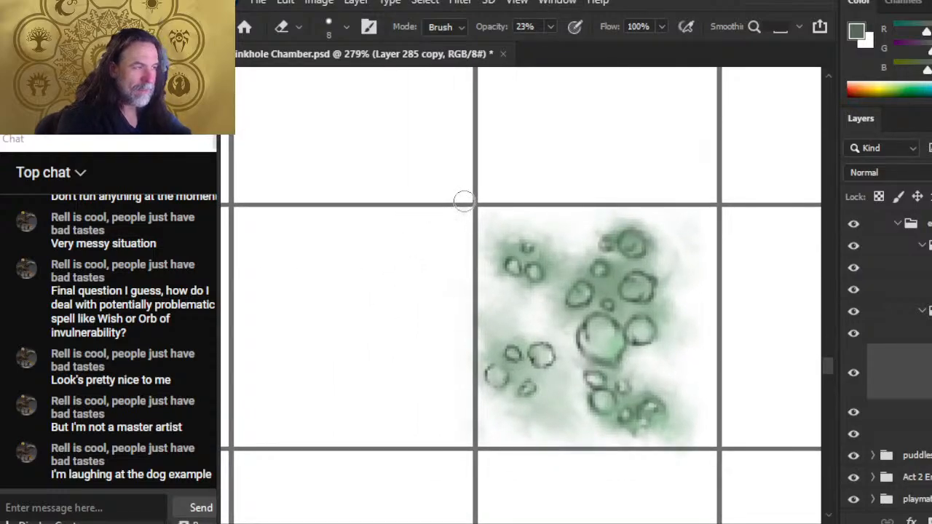
{"action": "scroll", "coordinate": [465, 287], "scroll_direction": "down", "scroll_amount": 3}
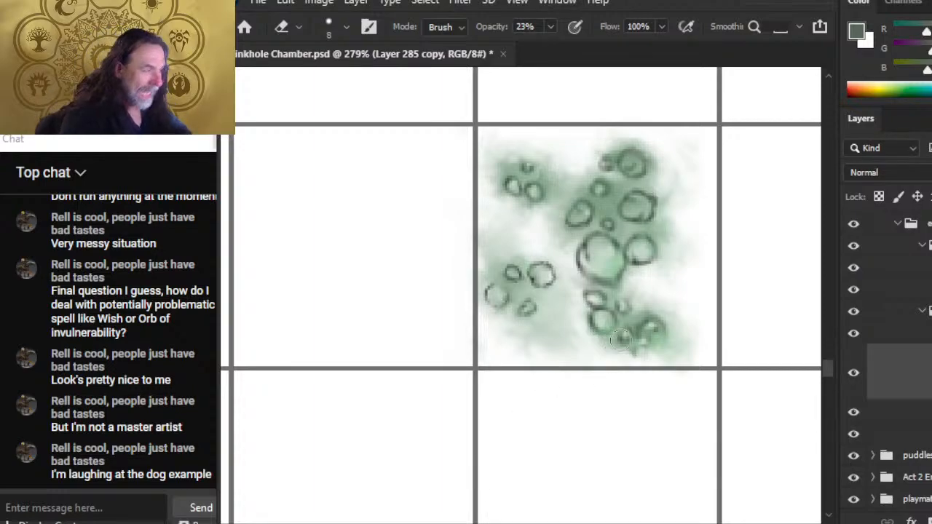
- Trim the haze around the lower-left circle cluster with a 15 px Eraser at 100% opacity and smudge the trimmed areas soft
{"action": "left_click_drag", "start_coordinate": [648, 340], "coordinate": [608, 333]}
{"action": "key", "text": "r"}
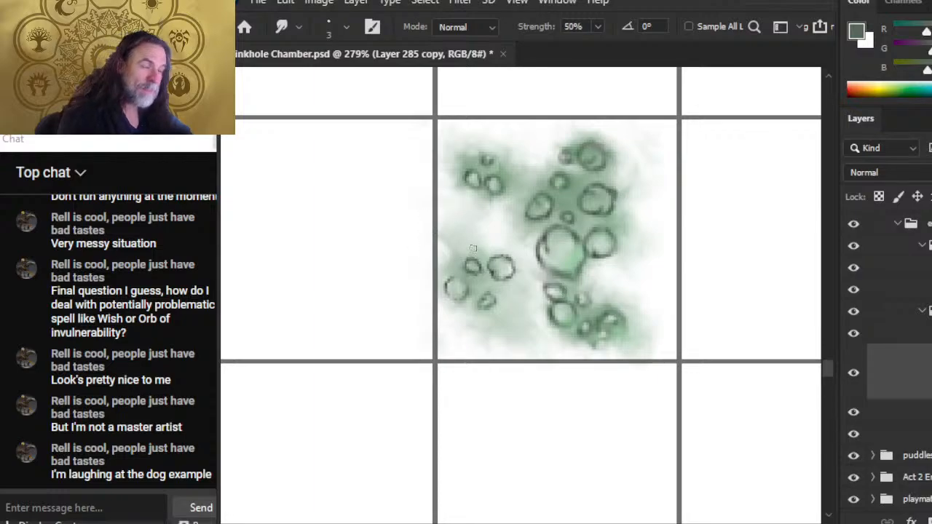
{"action": "key", "text": "e"}
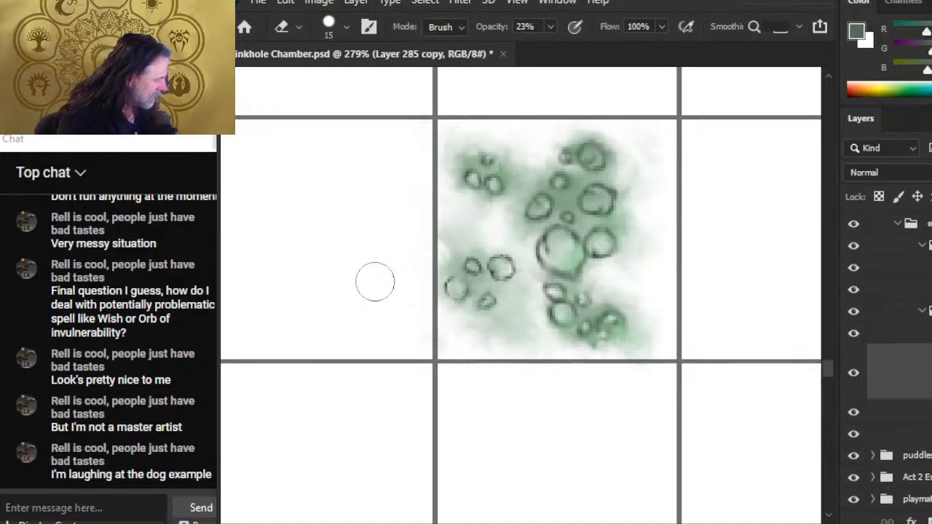
{"action": "key", "text": "0"}
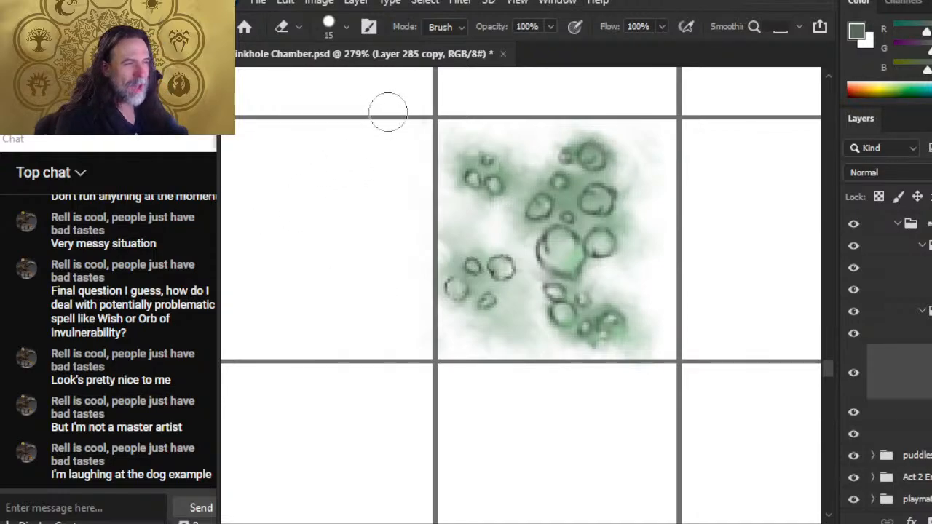
{"action": "key", "text": "r"}
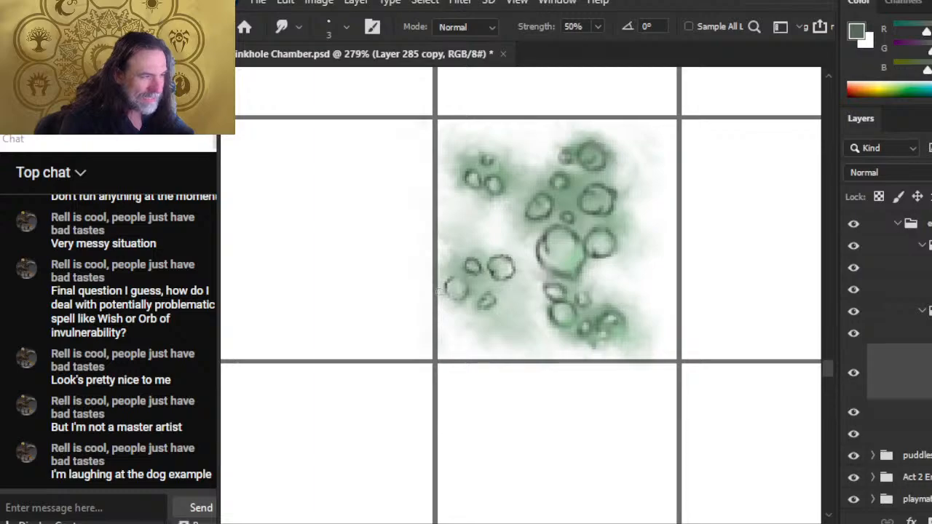
{"action": "key", "text": "e"}
{"action": "left_click_drag", "start_coordinate": [485, 345], "coordinate": [492, 341]}
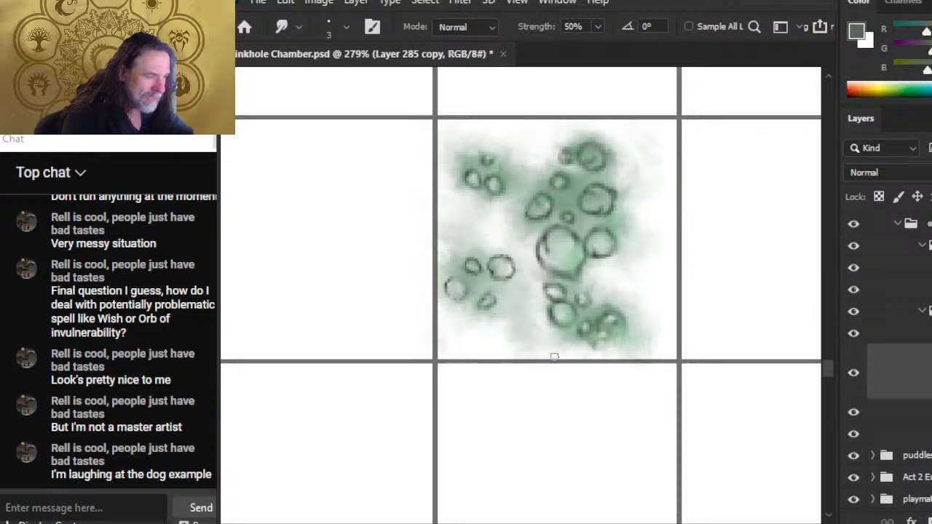
{"action": "key", "text": "e"}
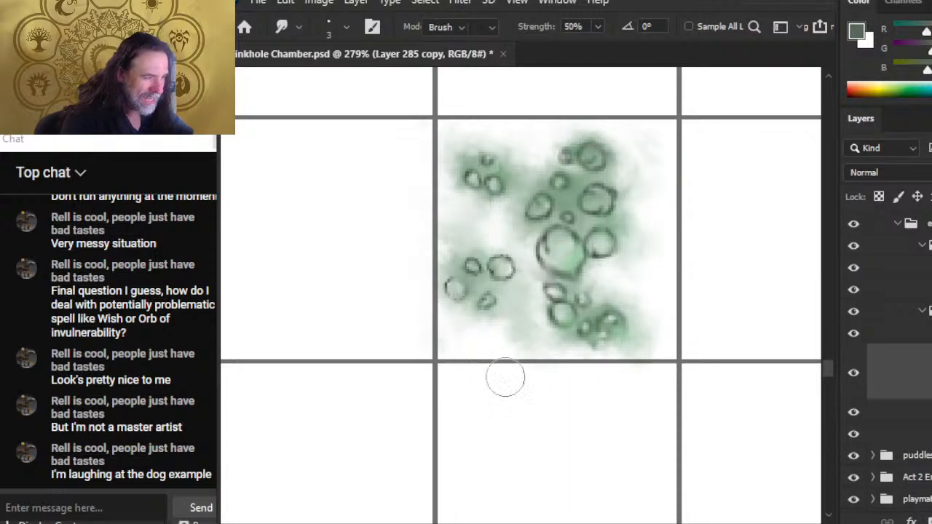
{"action": "key", "text": "r"}
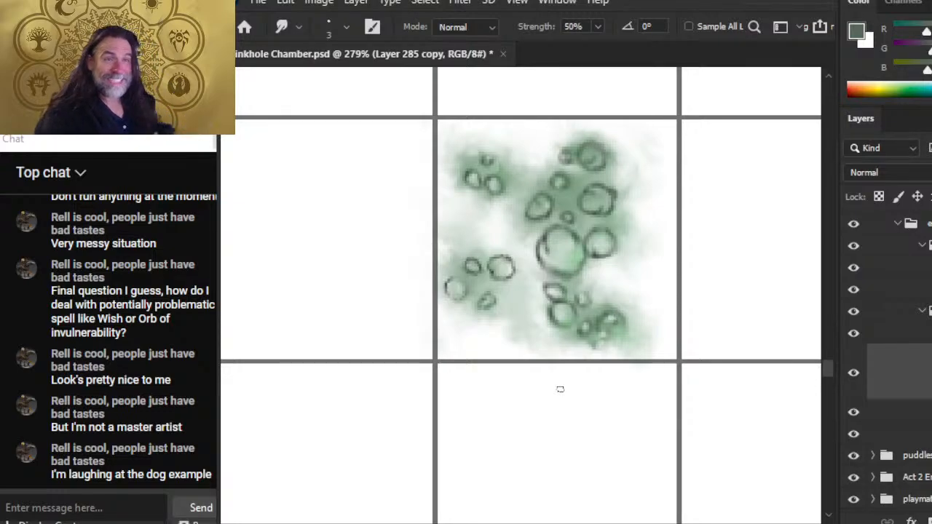
- Lasso the edited tile, copy it to a new layer and place the copy in the adjacent grid cell on its left
{"action": "key", "text": "z"}
{"action": "left_click_drag", "start_coordinate": [509, 349], "coordinate": [415, 358]}
{"action": "key", "text": "space"}
{"action": "left_click_drag", "start_coordinate": [542, 385], "coordinate": [516, 319]}
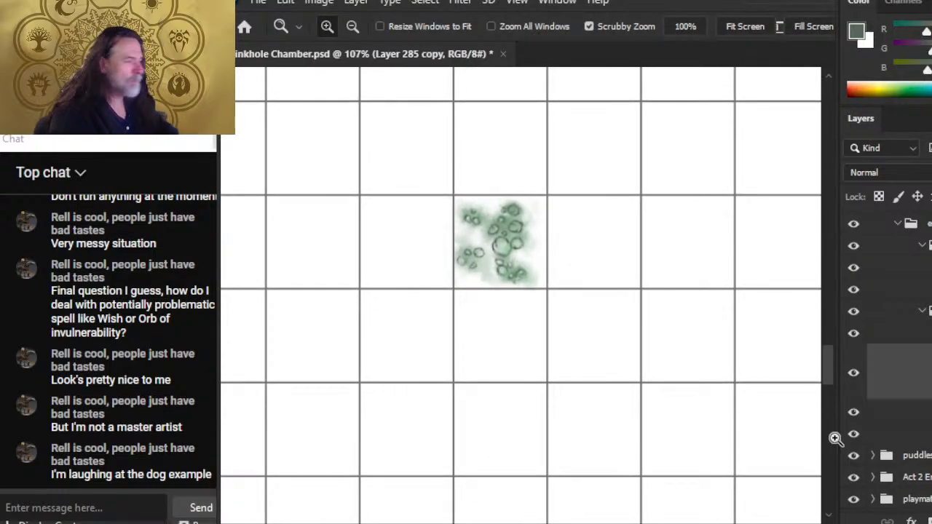
{"action": "right_click", "coordinate": [903, 385]}
{"action": "key", "text": "Escape"}
{"action": "key", "text": "l"}
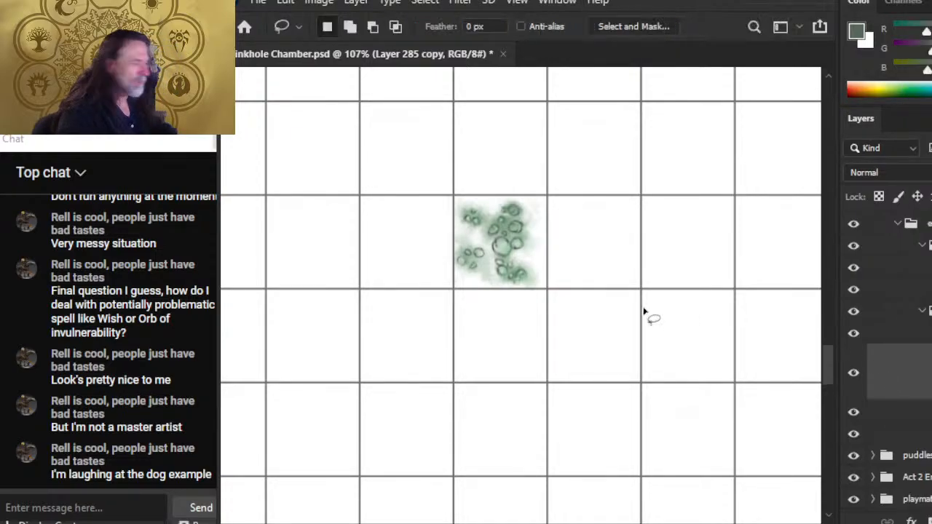
{"action": "left_click_drag", "start_coordinate": [583, 156], "coordinate": [603, 205]}
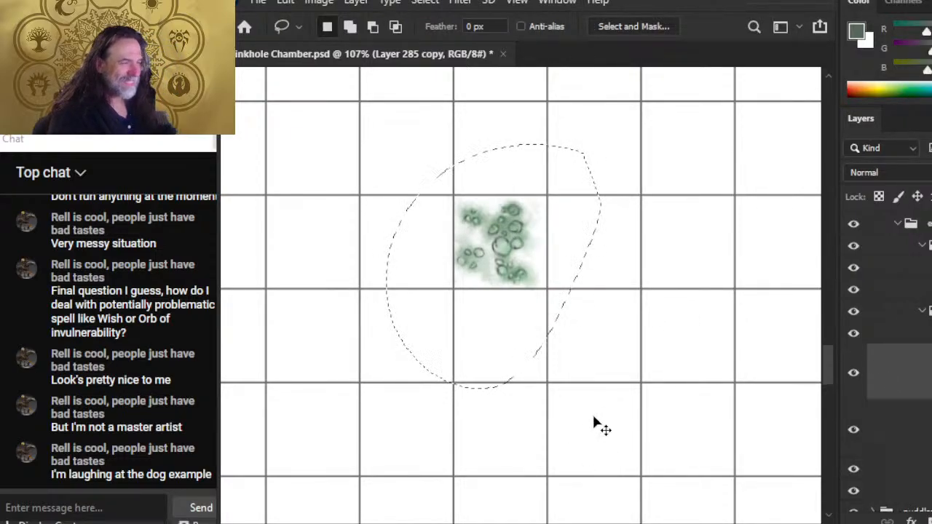
{"action": "key", "text": "ctrl+j"}
{"action": "key", "text": "v"}
{"action": "mouse_move", "coordinate": [641, 360]}
{"action": "left_mouse_down"}
{"action": "mouse_move", "coordinate": [541, 357]}
{"action": "mouse_move", "coordinate": [551, 367]}
{"action": "left_mouse_up"}
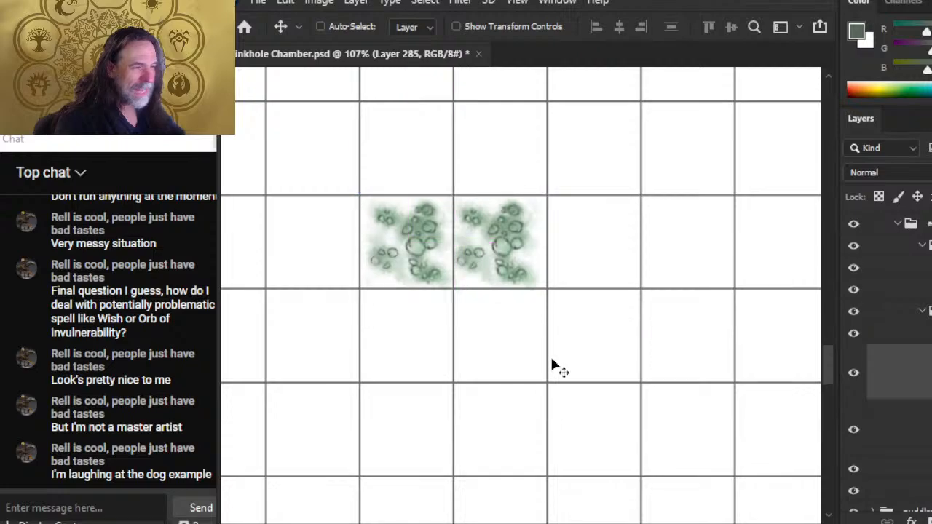
- Rotate the upper-left copy of the tile a quarter turn counterclockwise with Free Transform and align it to its grid cell
{"action": "key", "text": "l"}
{"action": "right_click", "coordinate": [499, 286]}
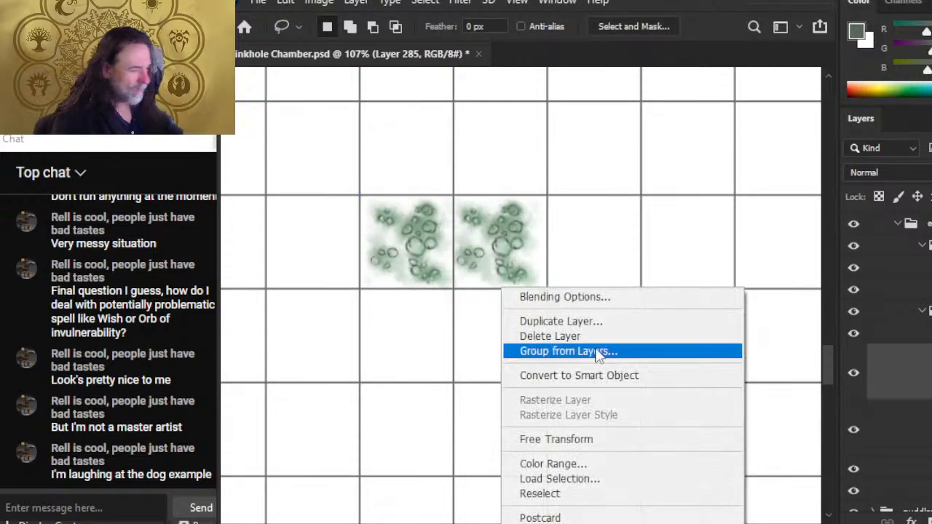
{"action": "left_click", "coordinate": [618, 441]}
{"action": "left_click_drag", "start_coordinate": [559, 193], "coordinate": [590, 259]}
{"action": "key", "text": "Return"}
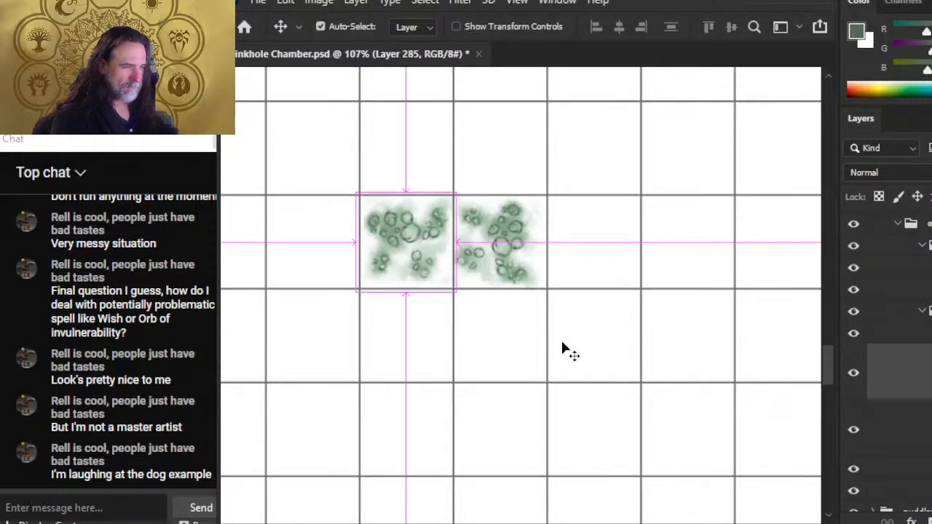
- Paste a copy of the tile into the cell below the upper-left copy and rotate it a half turn with Free Transform
{"action": "key", "text": "ctrl+v"}
{"action": "left_click_drag", "start_coordinate": [617, 321], "coordinate": [502, 366]}
{"action": "key", "text": "l"}
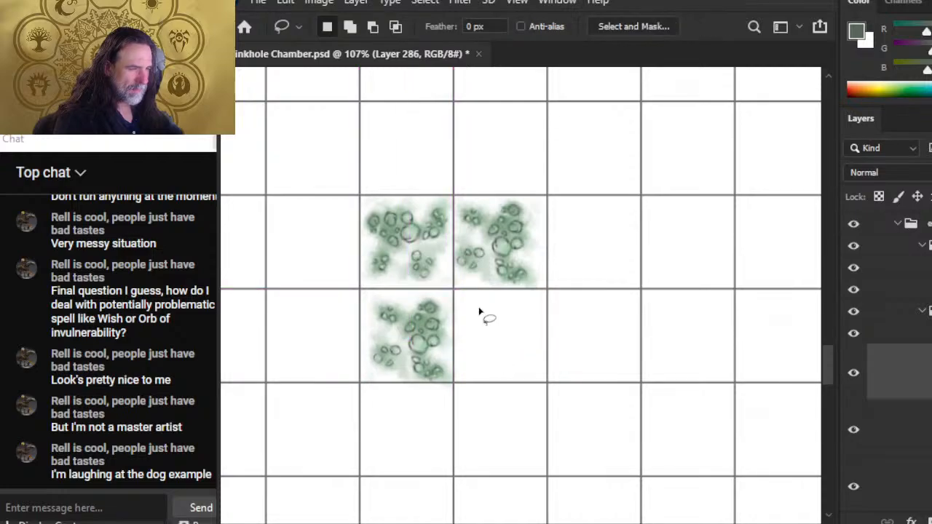
{"action": "right_click", "coordinate": [476, 330]}
{"action": "left_click", "coordinate": [599, 187]}
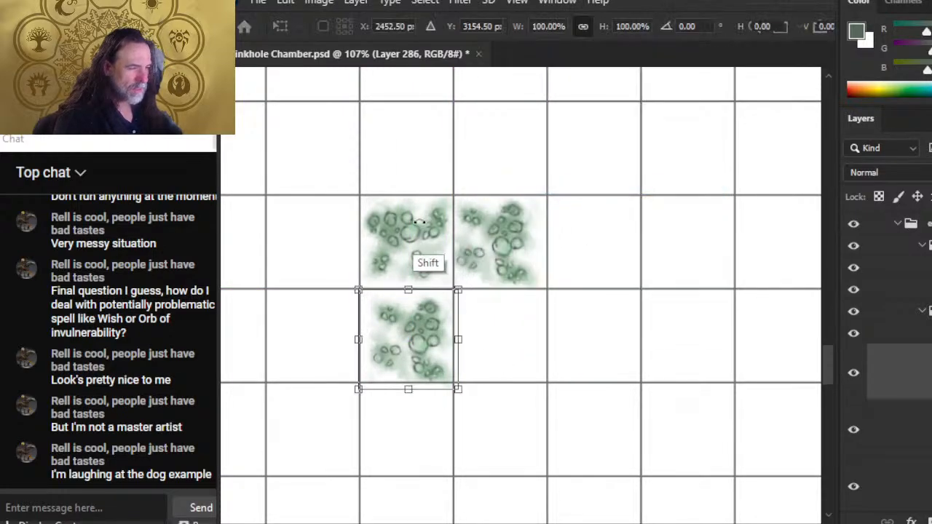
{"action": "left_click_drag", "start_coordinate": [427, 263], "coordinate": [428, 420]}
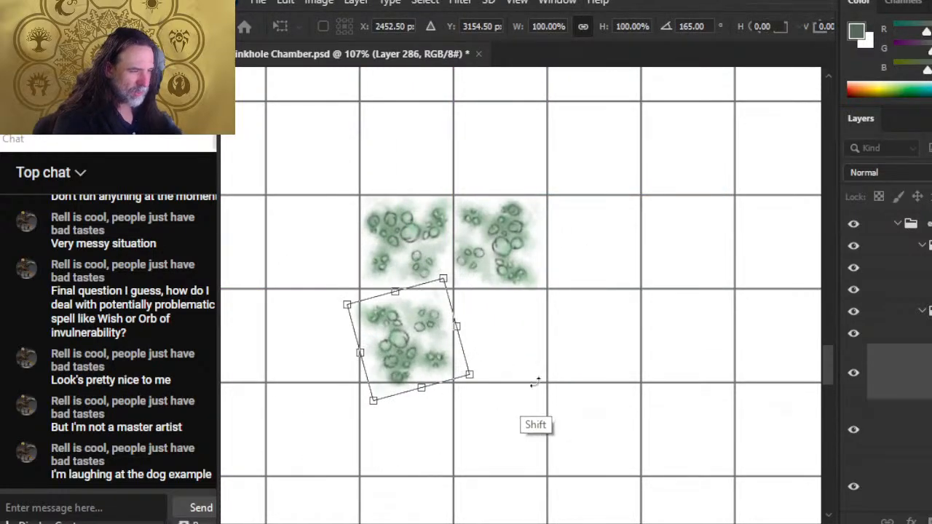
{"action": "key", "text": "Return"}
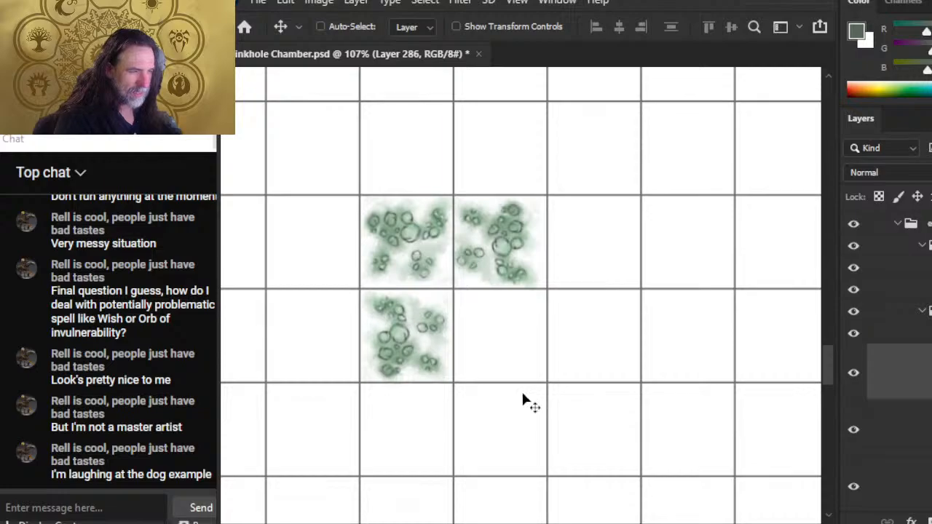
- Paste a copy of the tile into the empty lower-right cell and rotate it a quarter turn clockwise with Free Transform
{"action": "key", "text": "ctrl+v"}
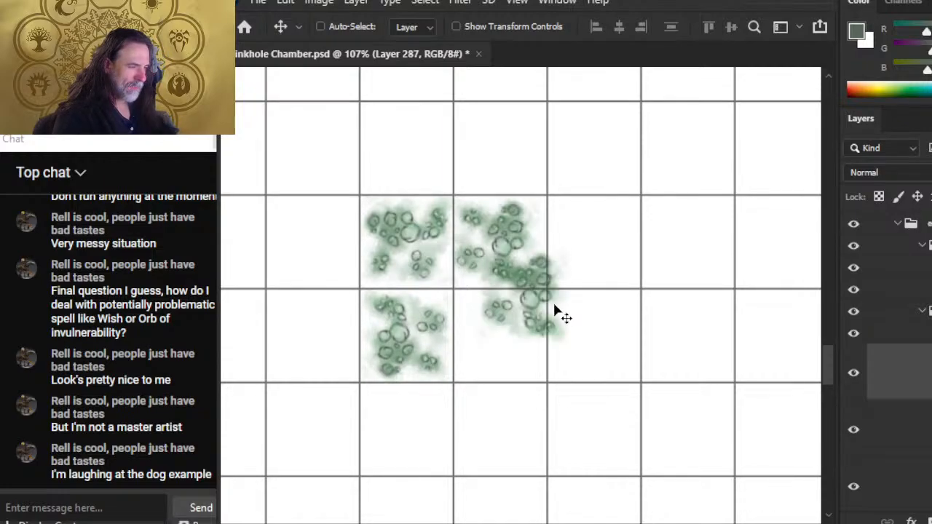
{"action": "mouse_move", "coordinate": [562, 266]}
{"action": "left_mouse_down"}
{"action": "mouse_move", "coordinate": [548, 316]}
{"action": "mouse_move", "coordinate": [546, 305]}
{"action": "left_mouse_up"}
{"action": "key", "text": "l"}
{"action": "right_click", "coordinate": [546, 252]}
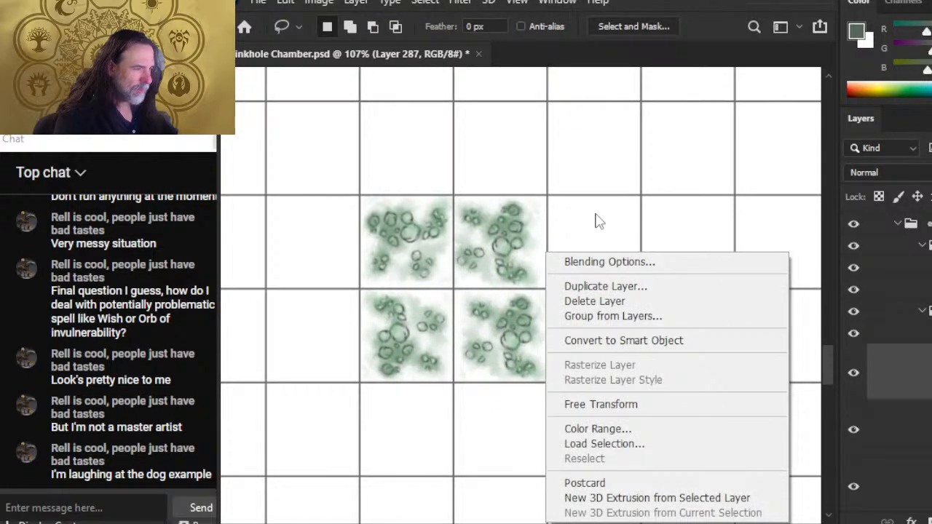
{"action": "left_click", "coordinate": [616, 405]}
{"action": "left_click_drag", "start_coordinate": [630, 218], "coordinate": [602, 436]}
{"action": "key", "text": "Return"}
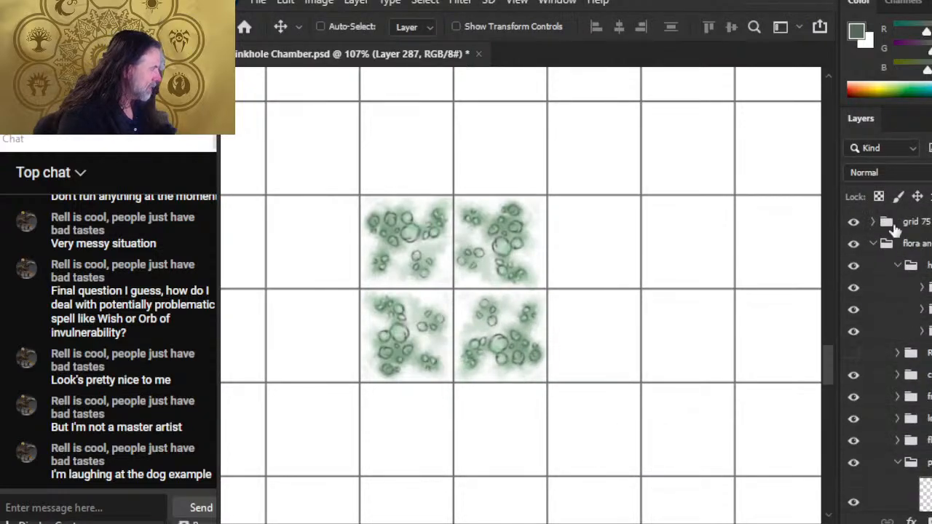
- Hide the grid and examine how the two-by-two patch of rotated tiles reads at different zoom levels
{"action": "left_click", "coordinate": [853, 222]}
{"action": "key", "text": "z"}
{"action": "left_click_drag", "start_coordinate": [661, 390], "coordinate": [579, 435]}
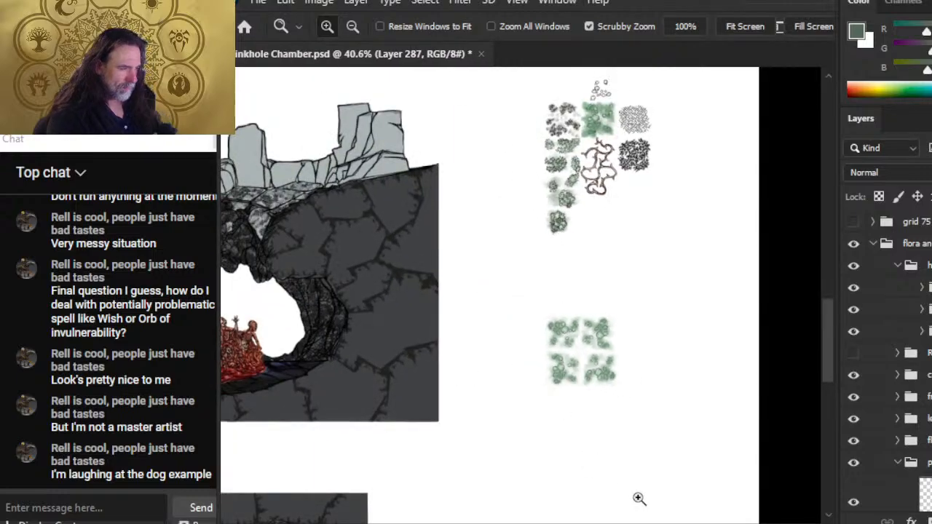
{"action": "left_click_drag", "start_coordinate": [659, 404], "coordinate": [603, 329]}
{"action": "left_click_drag", "start_coordinate": [524, 274], "coordinate": [574, 302]}
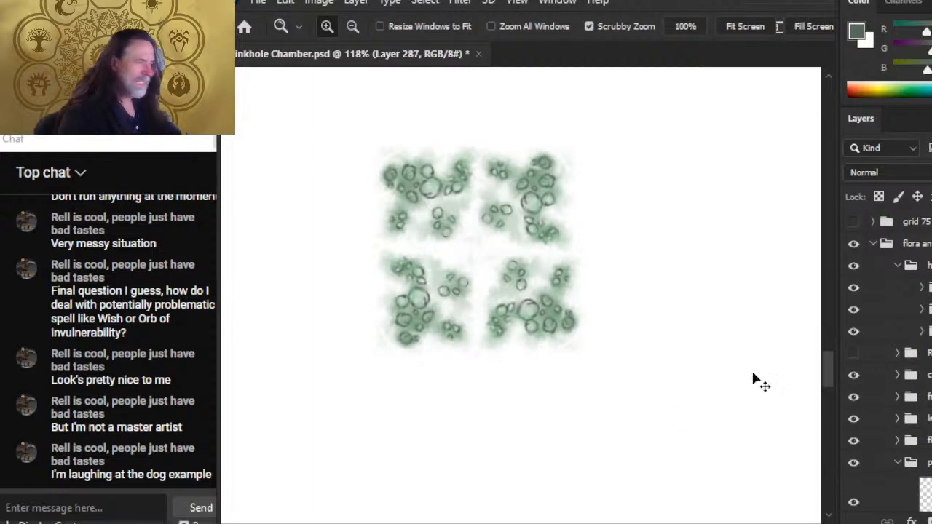
- Paste another copy of the tile and show the grid again
{"action": "key", "text": "ctrl+v"}
{"action": "scroll", "coordinate": [888, 327], "scroll_direction": "up", "scroll_amount": 5}
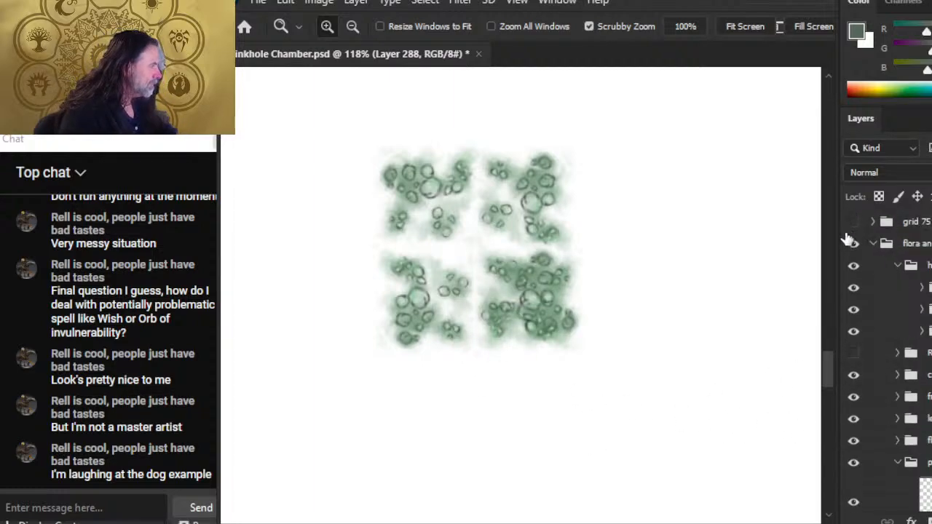
{"action": "left_click", "coordinate": [853, 222]}
{"action": "key", "text": "v"}
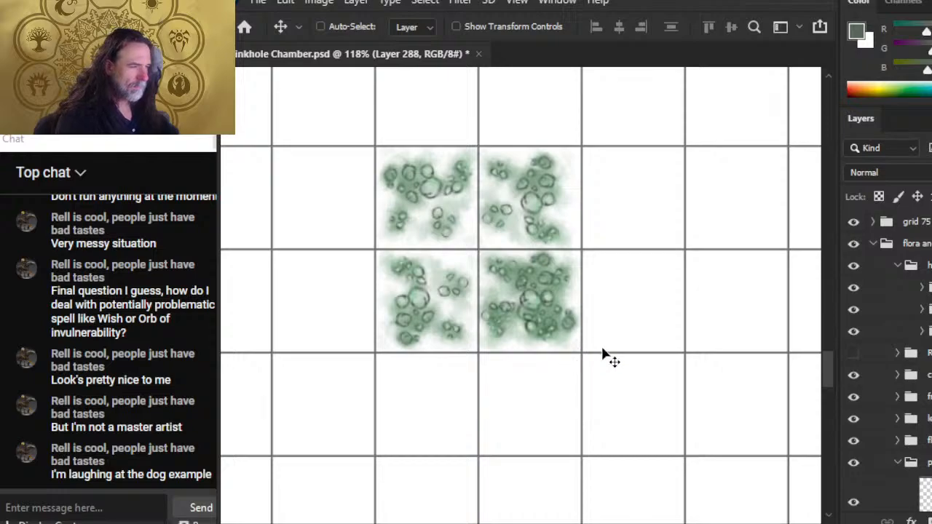
- Flip the pasted copy horizontally with Free Transform and place it in the cell to the right of the bottom row
{"action": "key", "text": "l"}
{"action": "right_click", "coordinate": [575, 345]}
{"action": "left_click", "coordinate": [659, 220]}
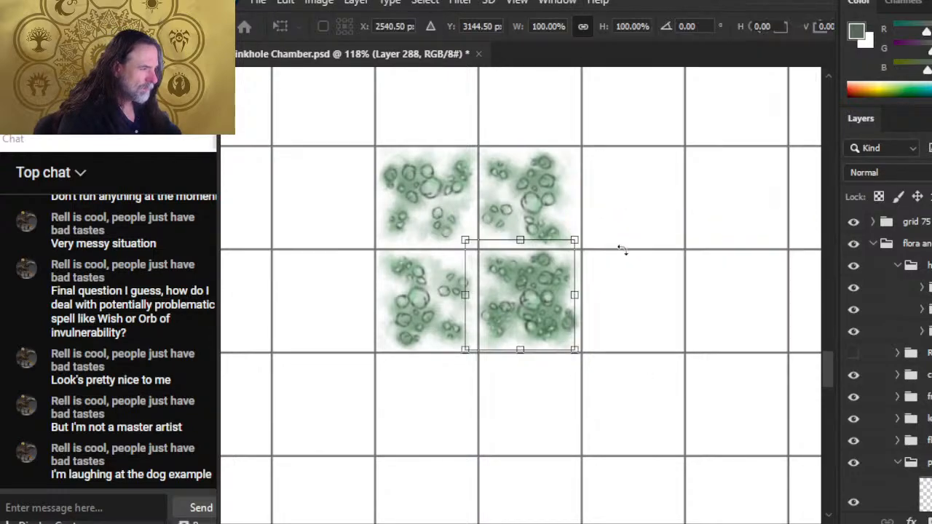
{"action": "right_click", "coordinate": [629, 250]}
{"action": "key", "text": "Escape"}
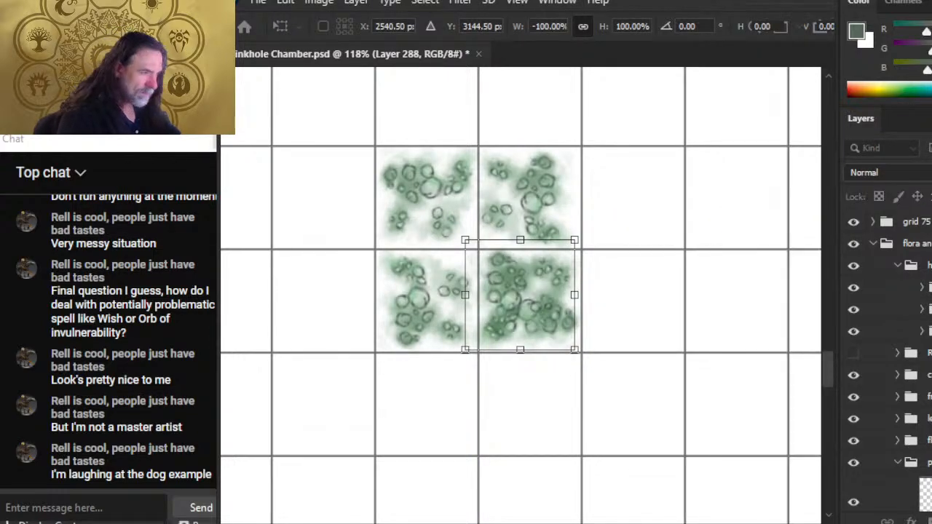
{"action": "key", "text": "Escape"}
{"action": "key", "text": "v"}
{"action": "left_click_drag", "start_coordinate": [613, 399], "coordinate": [707, 393]}
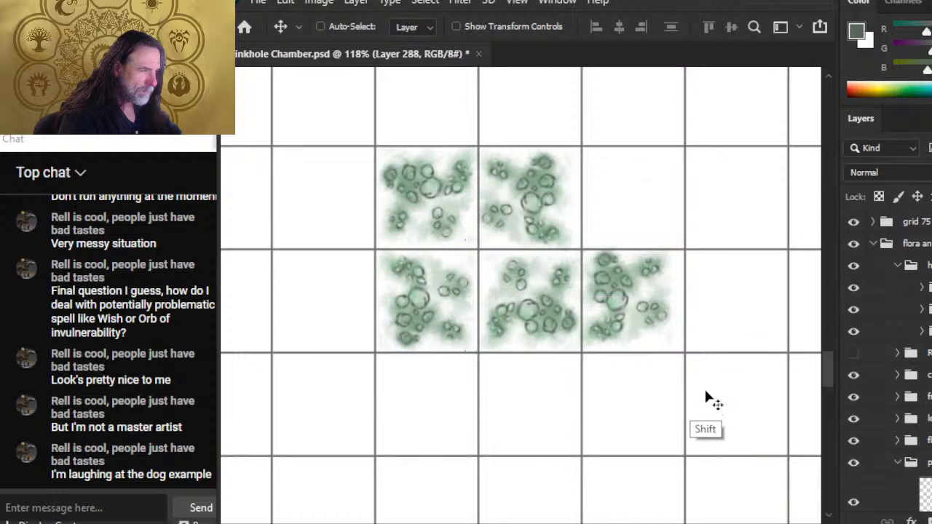
- Paste a copy of the flipped tile into the cell above it and rotate it -90° with Free Transform
{"action": "key", "text": "l"}
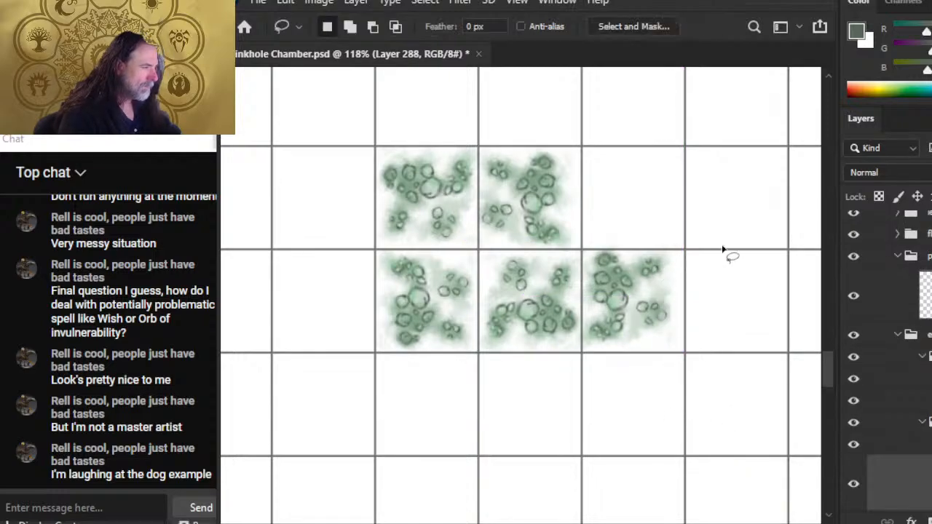
{"action": "mouse_move", "coordinate": [691, 211]}
{"action": "left_mouse_down"}
{"action": "mouse_move", "coordinate": [665, 432]}
{"action": "mouse_move", "coordinate": [676, 416]}
{"action": "mouse_move", "coordinate": [679, 280]}
{"action": "mouse_move", "coordinate": [676, 301]}
{"action": "left_mouse_up"}
{"action": "key", "text": "ctrl+v"}
{"action": "right_click", "coordinate": [639, 255]}
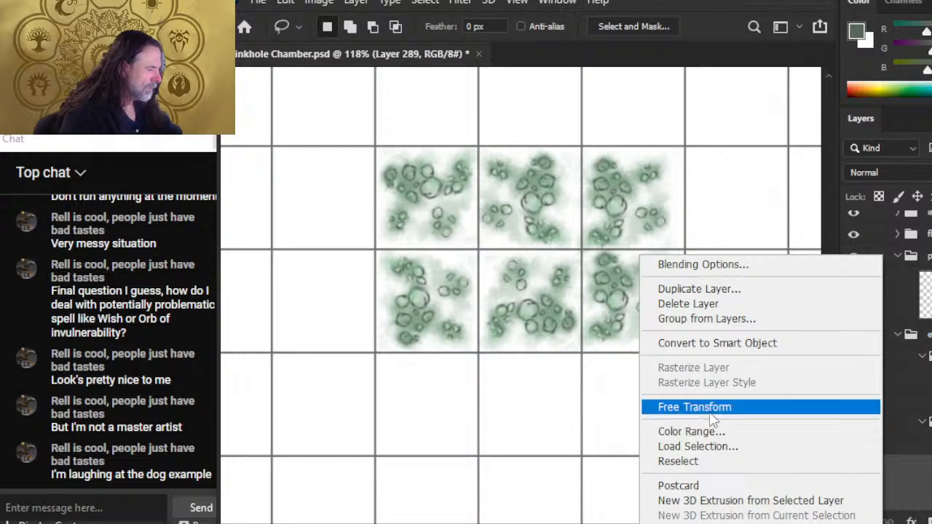
{"action": "left_click", "coordinate": [688, 407]}
{"action": "mouse_move", "coordinate": [593, 388]}
{"action": "left_mouse_down"}
{"action": "mouse_move", "coordinate": [786, 272]}
{"action": "mouse_move", "coordinate": [790, 239]}
{"action": "mouse_move", "coordinate": [770, 233]}
{"action": "left_mouse_up"}
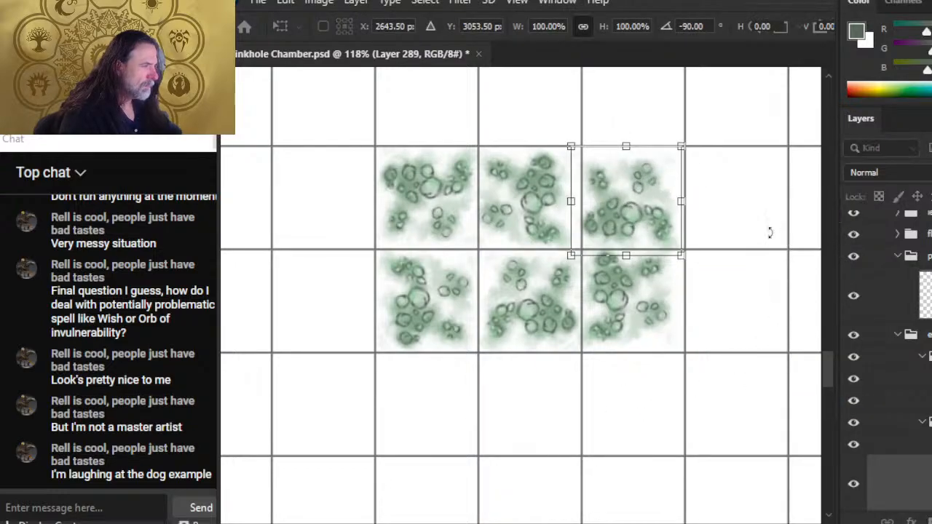
{"action": "key", "text": "Return"}
{"action": "key", "text": "v"}
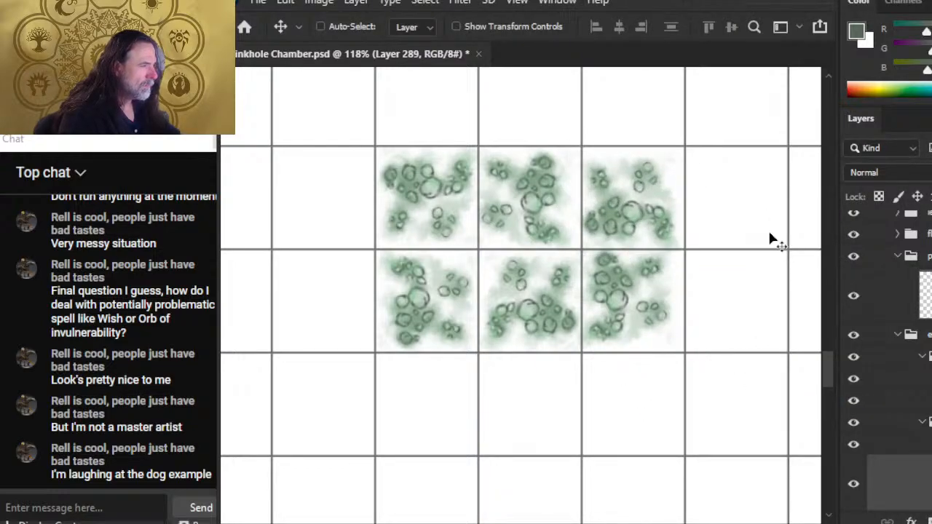
- Paste a flipped copy above the third column and rotate it a half turn with Free Transform, aligned to its cell
{"action": "key", "text": "ctrl+v"}
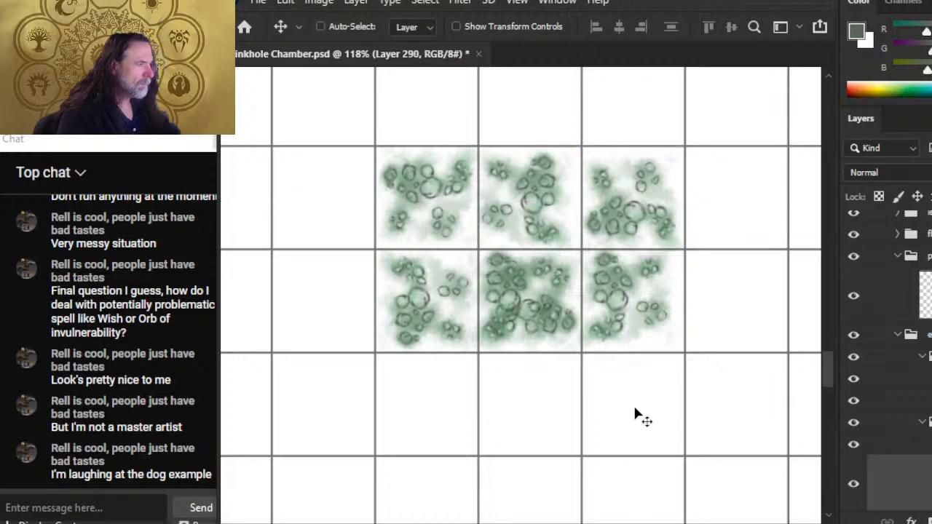
{"action": "left_click_drag", "start_coordinate": [651, 270], "coordinate": [646, 371]}
{"action": "mouse_move", "coordinate": [619, 450]}
{"action": "left_mouse_down"}
{"action": "mouse_move", "coordinate": [720, 228]}
{"action": "mouse_move", "coordinate": [727, 256]}
{"action": "left_mouse_up"}
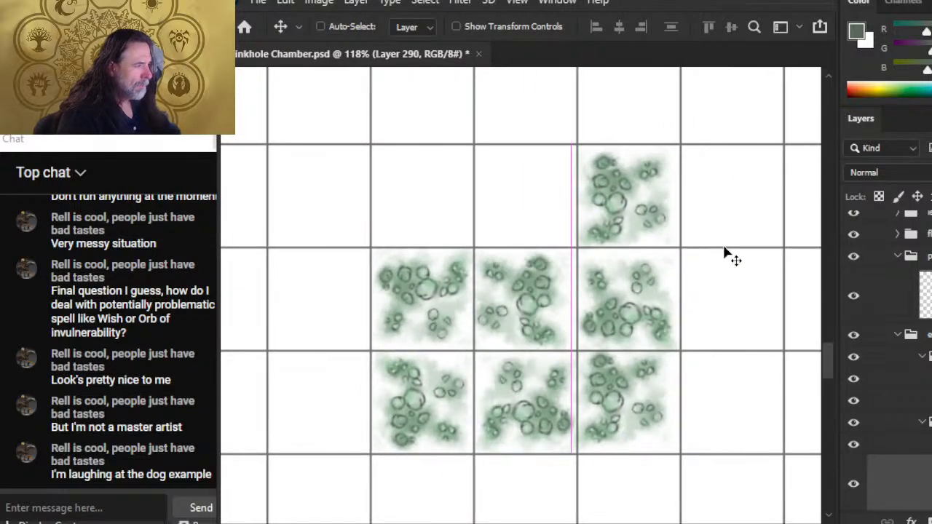
{"action": "key", "text": "l"}
{"action": "right_click", "coordinate": [670, 238]}
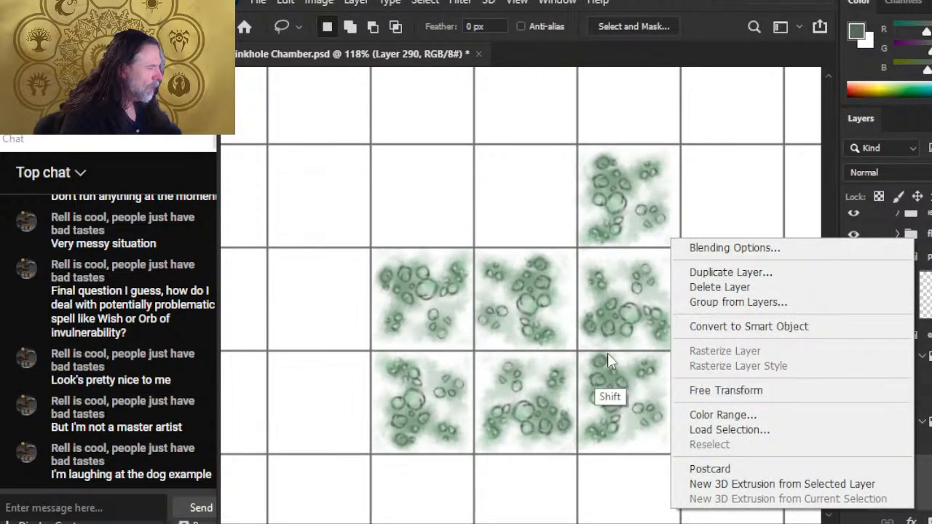
{"action": "left_click", "coordinate": [718, 388]}
{"action": "left_click_drag", "start_coordinate": [636, 373], "coordinate": [642, 145]}
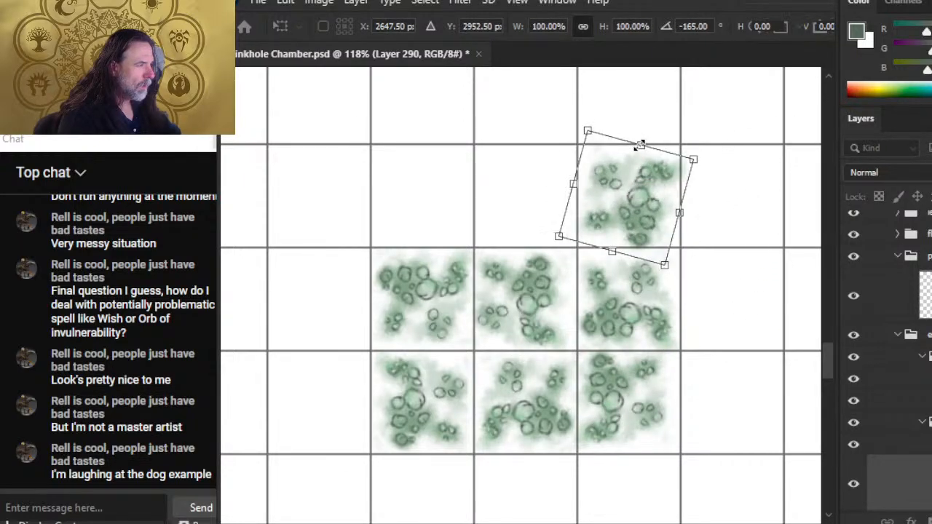
{"action": "left_click_drag", "start_coordinate": [744, 241], "coordinate": [737, 199]}
{"action": "key", "text": "Return"}
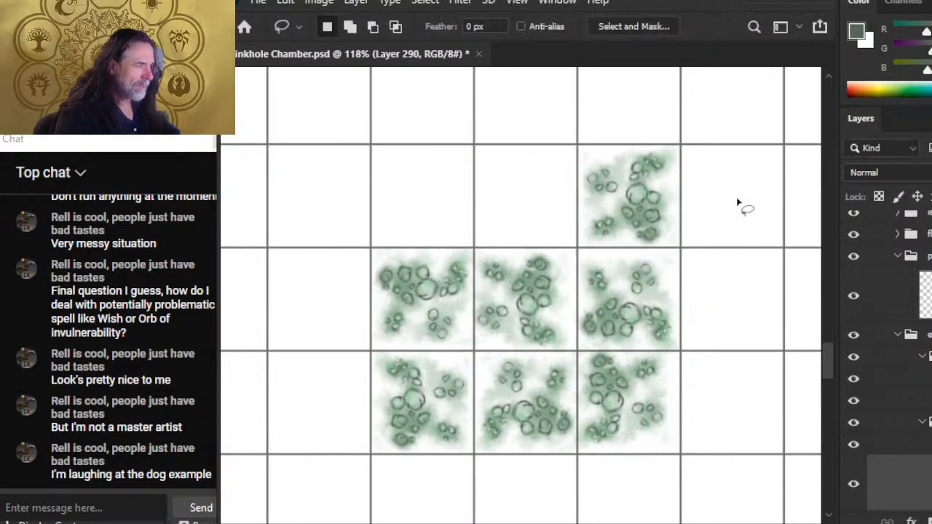
{"action": "key", "text": "v"}
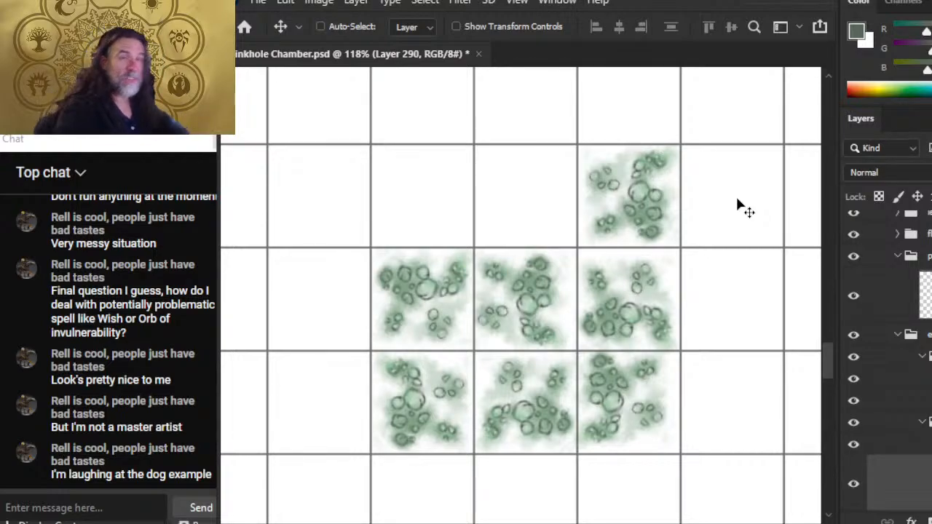
- Paste a flipped copy into the middle cell of the new top row and rotate it 90° with Free Transform
{"action": "key", "text": "ctrl+v"}
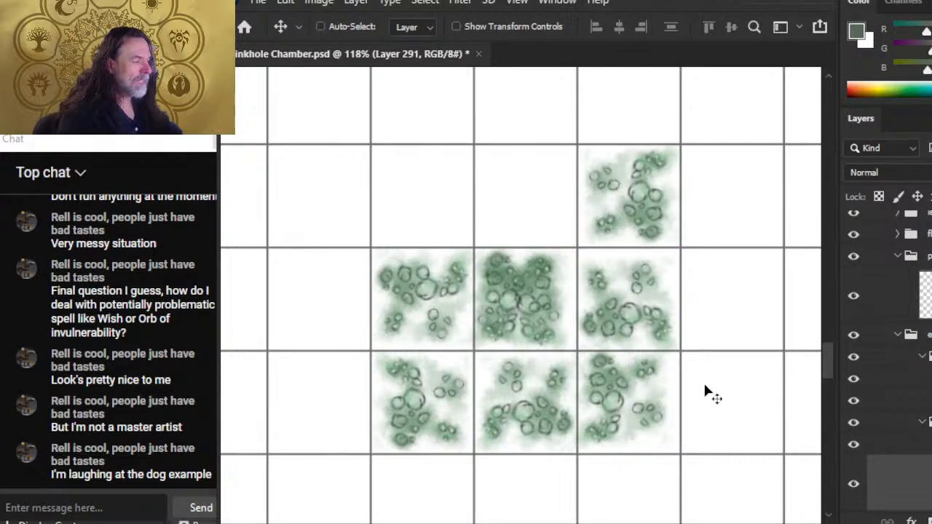
{"action": "left_click_drag", "start_coordinate": [646, 415], "coordinate": [648, 316]}
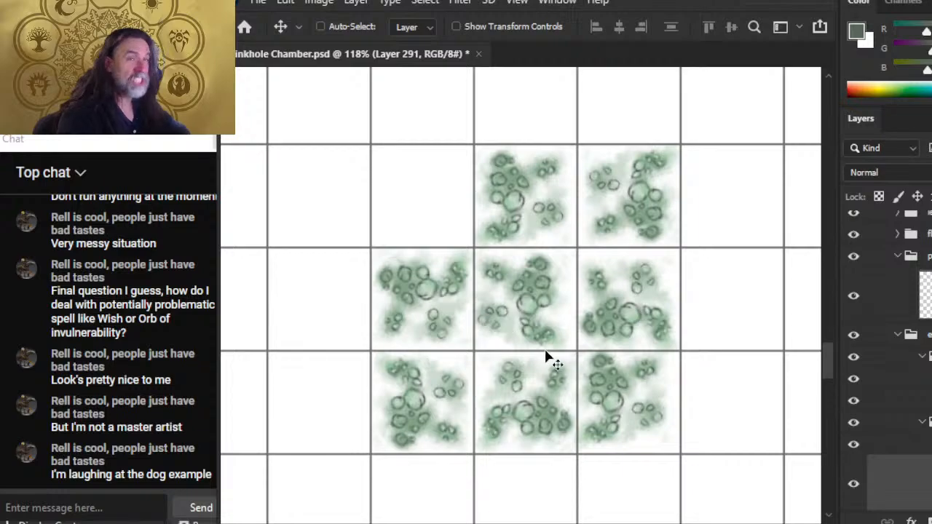
{"action": "right_click", "coordinate": [582, 295]}
{"action": "left_click", "coordinate": [676, 445]}
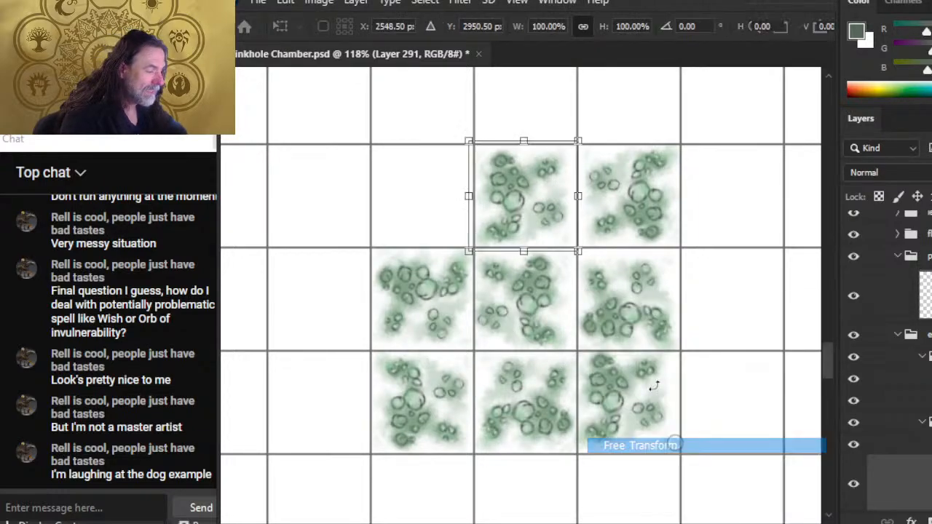
{"action": "left_click_drag", "start_coordinate": [706, 183], "coordinate": [582, 392]}
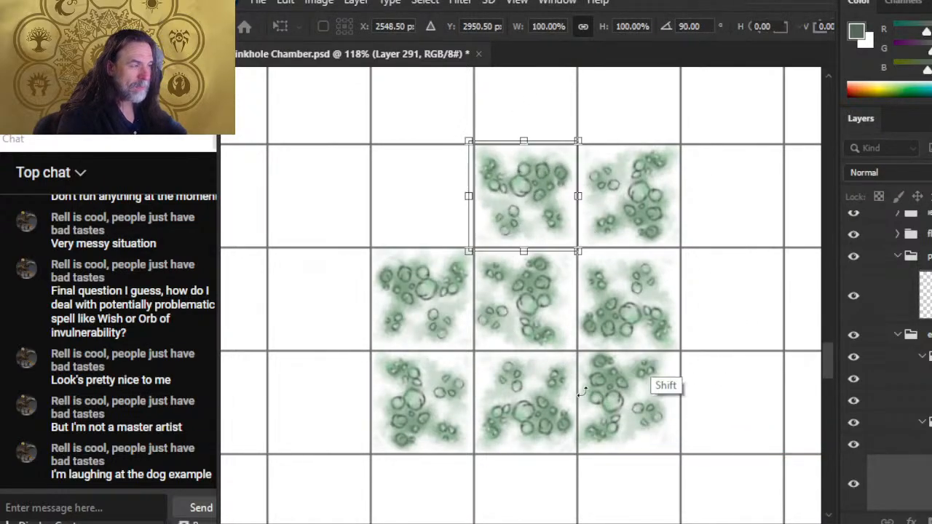
{"action": "key", "text": "Return"}
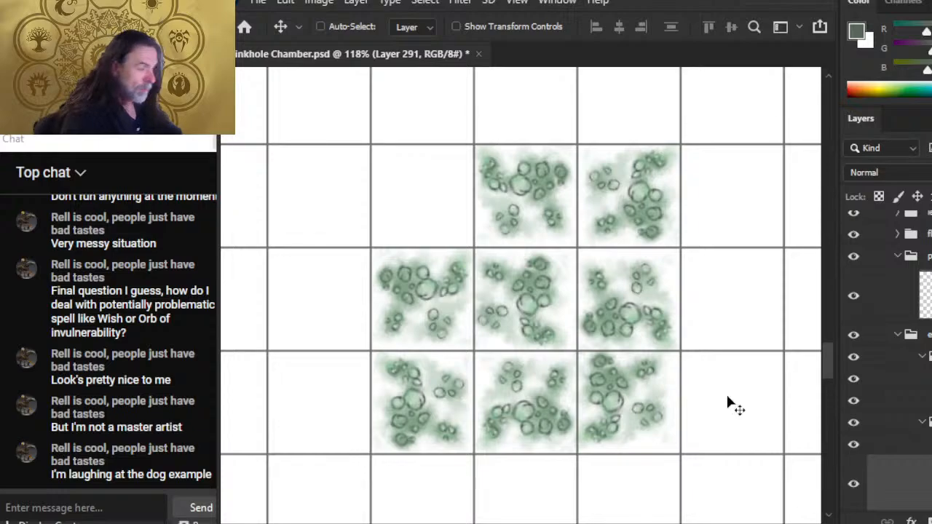
- Fill the remaining upper-left cell with a flipped copy and rotate it a half turn with Free Transform
{"action": "left_click_drag", "start_coordinate": [726, 405], "coordinate": [570, 285]}
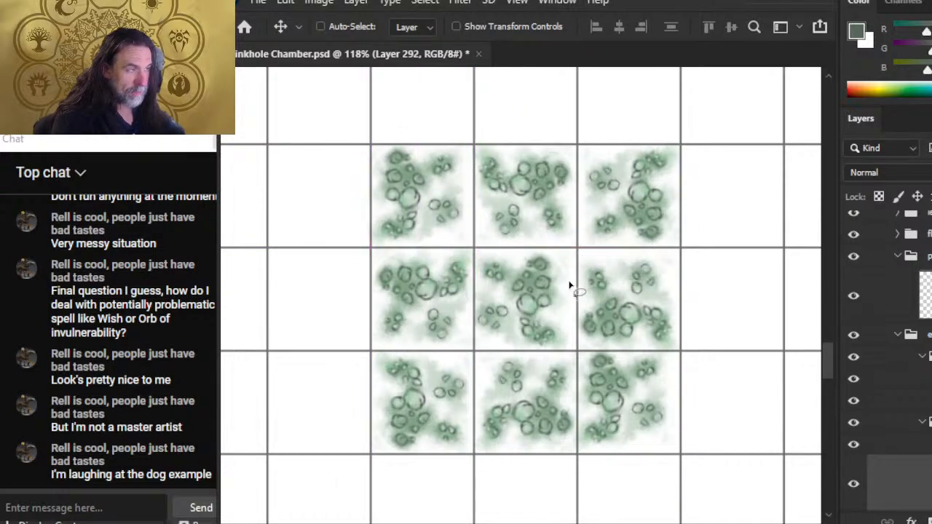
{"action": "key", "text": "m"}
{"action": "right_click", "coordinate": [571, 249]}
{"action": "left_click", "coordinate": [641, 399]}
{"action": "left_click_drag", "start_coordinate": [633, 192], "coordinate": [356, 409]}
{"action": "left_click_drag", "start_coordinate": [631, 205], "coordinate": [561, 429]}
{"action": "key", "text": "Return"}
- Hide the grid and examine the three-by-three patch of tiles from far away and close up
{"action": "key", "text": "z"}
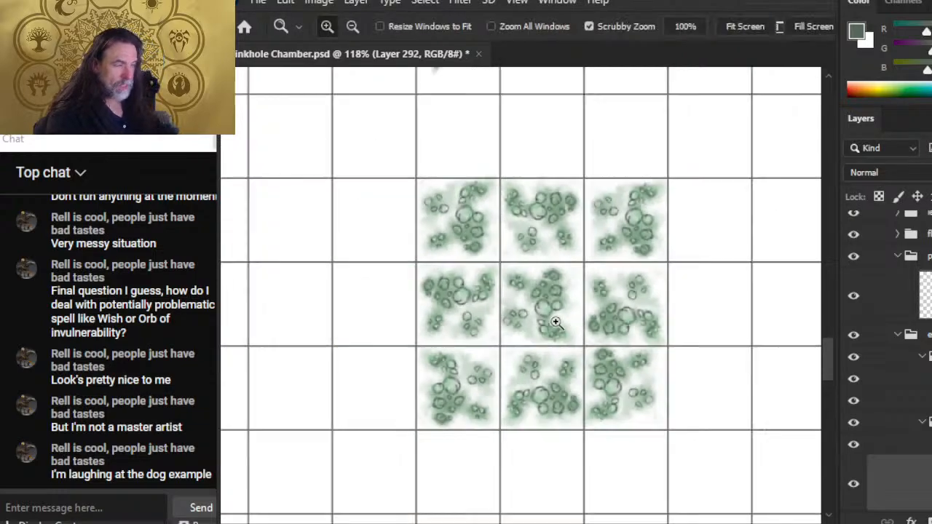
{"action": "left_click_drag", "start_coordinate": [556, 323], "coordinate": [522, 327]}
{"action": "scroll", "coordinate": [888, 361], "scroll_direction": "up", "scroll_amount": 5}
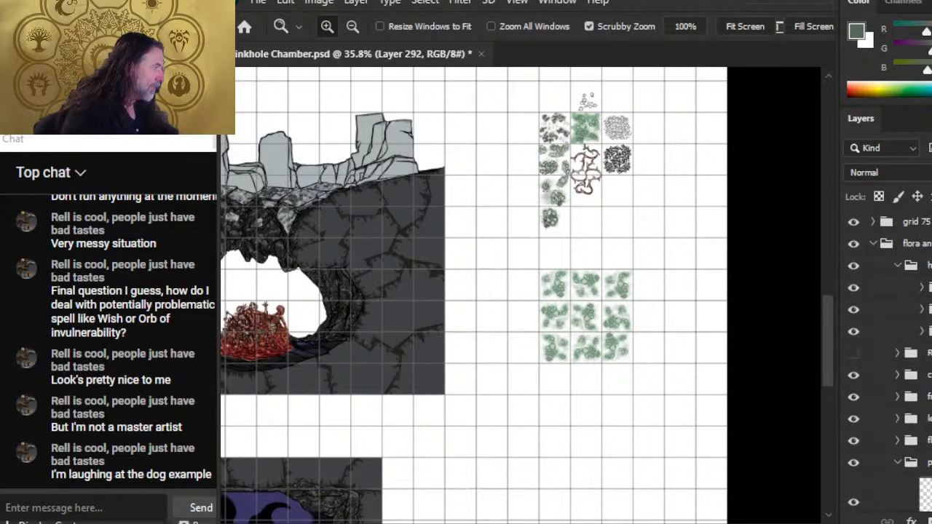
{"action": "left_click", "coordinate": [853, 222]}
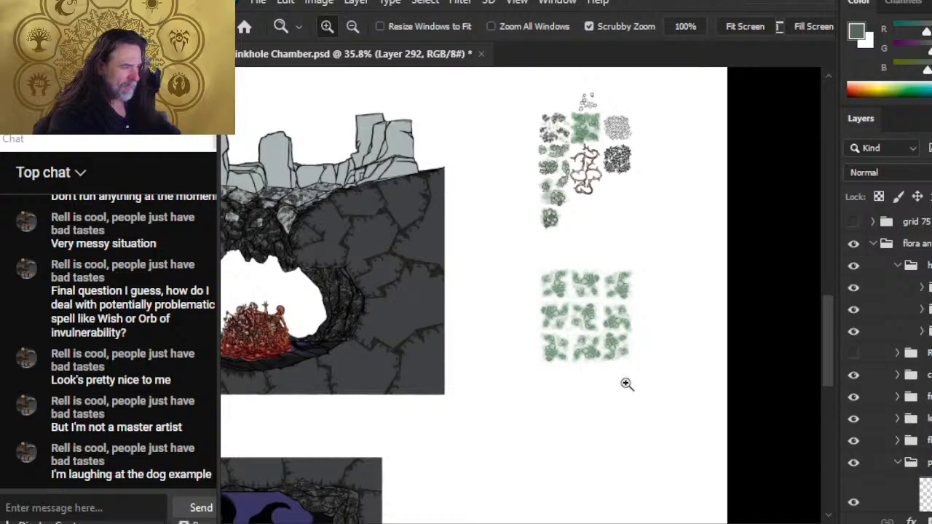
{"action": "left_click_drag", "start_coordinate": [596, 324], "coordinate": [677, 332]}
{"action": "left_click_drag", "start_coordinate": [677, 400], "coordinate": [595, 340]}
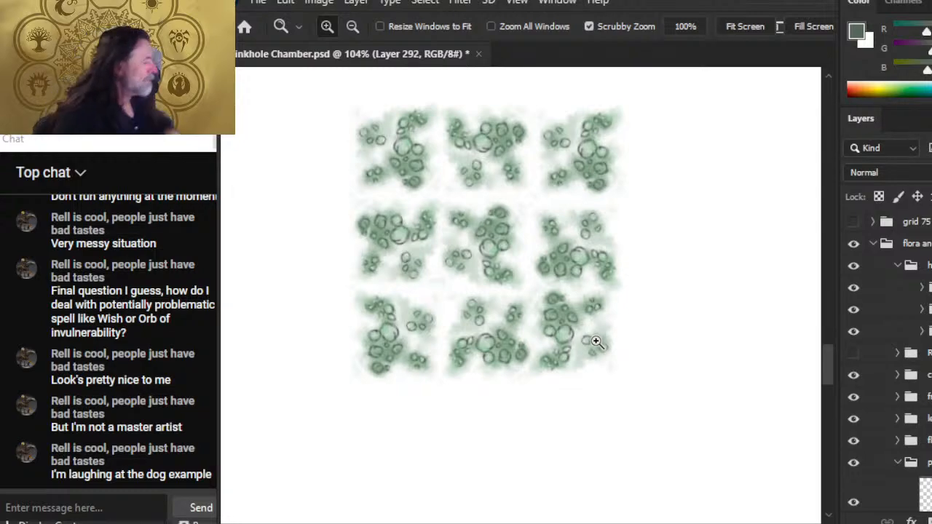
- Delete the layers of all test copies, keeping only the original foliage tile
{"action": "scroll", "coordinate": [889, 361], "scroll_direction": "down", "scroll_amount": 5}
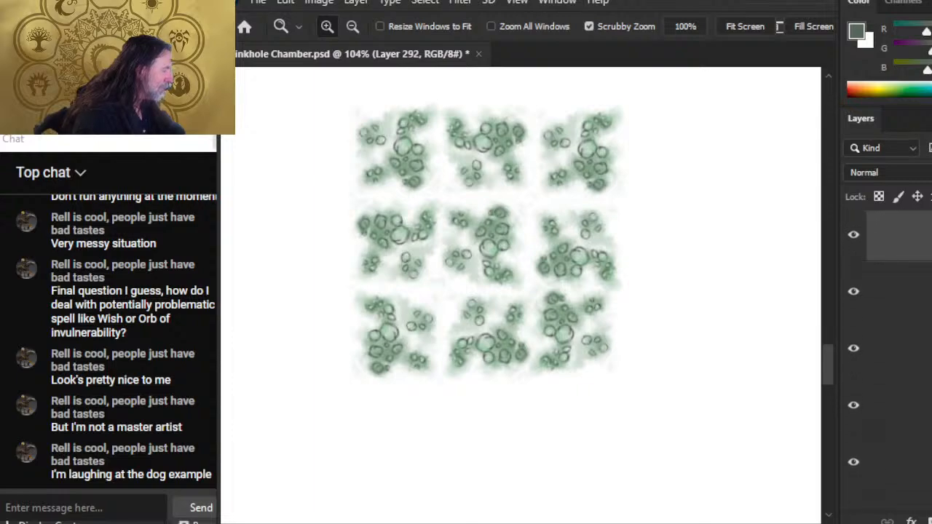
{"action": "key", "text": "Delete"}
{"action": "key", "text": "Delete"}
{"action": "key", "text": "Delete"}
{"action": "key", "text": "Delete"}
{"action": "key", "text": "Delete"}
{"action": "key", "text": "Delete"}
{"action": "key", "text": "Delete"}
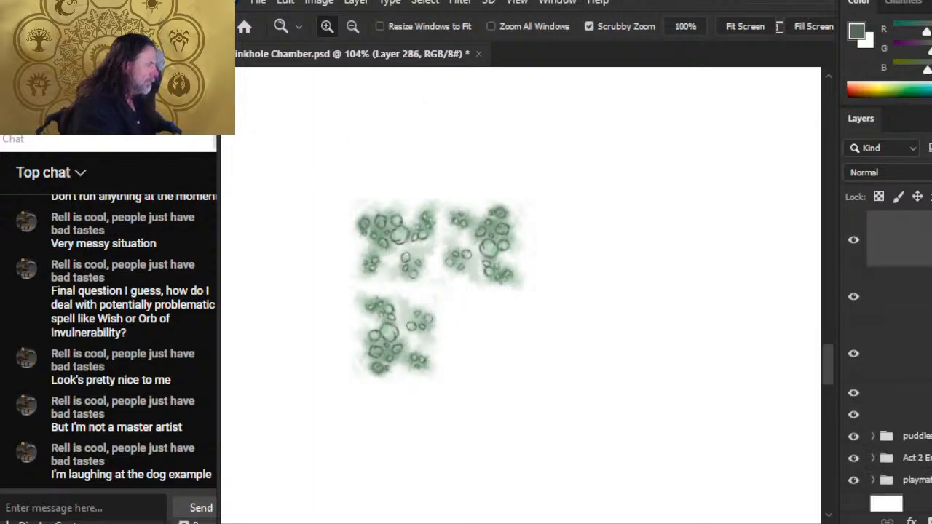
{"action": "key", "text": "Delete"}
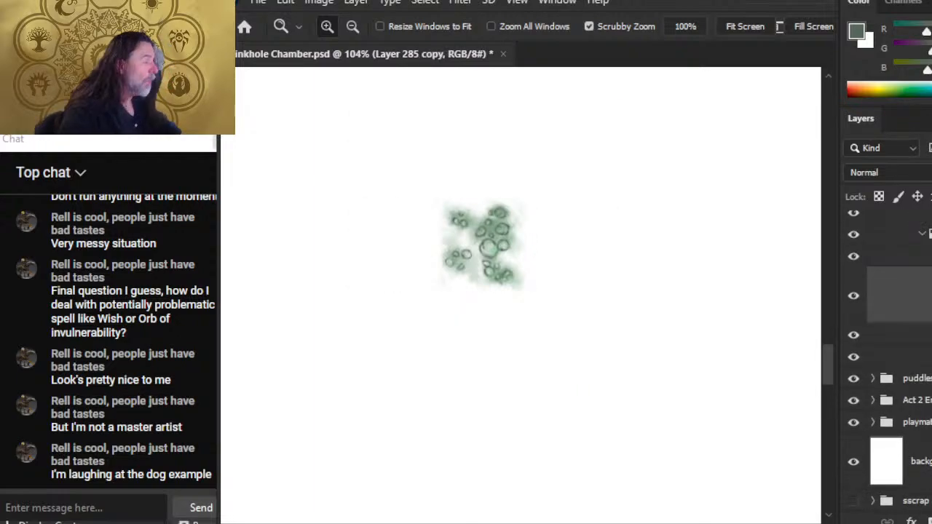
- Show the grid again around the remaining tile
{"action": "scroll", "coordinate": [889, 349], "scroll_direction": "up", "scroll_amount": 7}
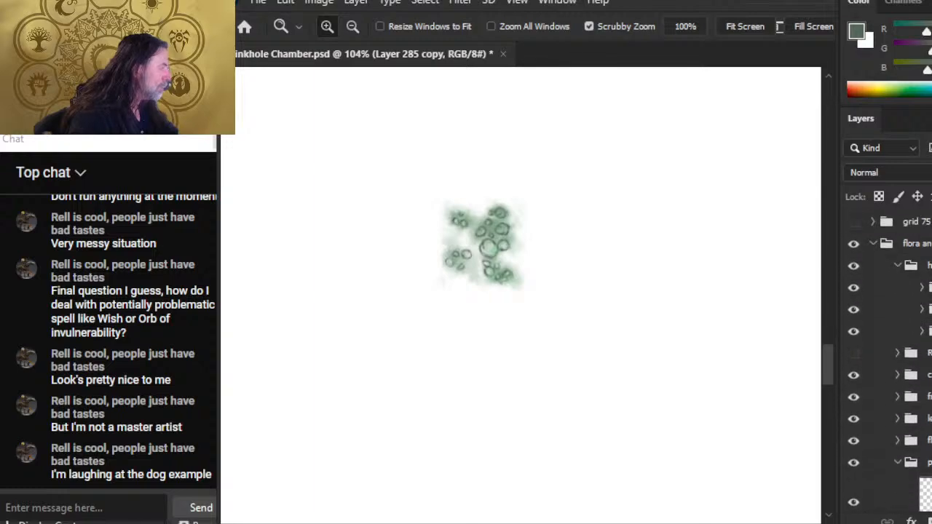
{"action": "left_click", "coordinate": [853, 224]}
{"action": "scroll", "coordinate": [907, 305], "scroll_direction": "down", "scroll_amount": 7}
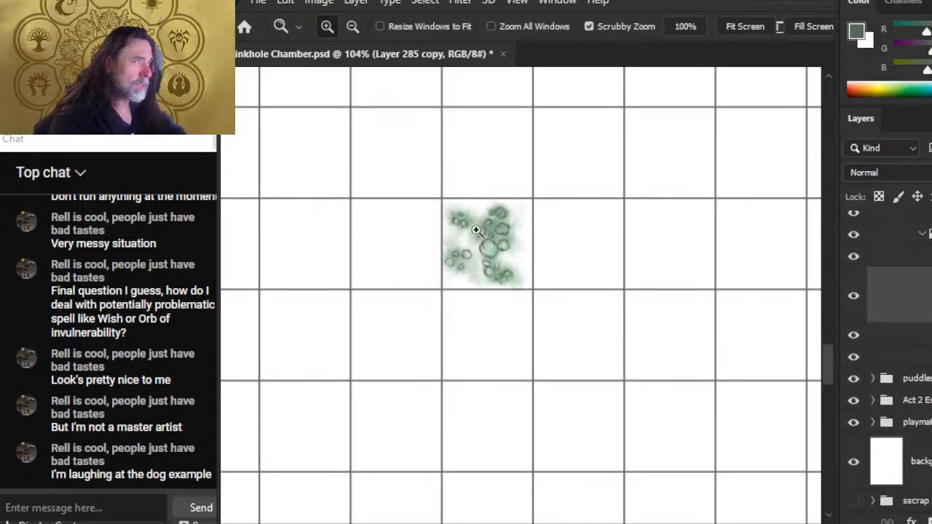
- Lasso the small upper-left circle cluster of the green foliage tile and move it closer to the cell's upper-left corner
{"action": "left_click_drag", "start_coordinate": [477, 231], "coordinate": [505, 248]}
{"action": "key", "text": "l"}
{"action": "left_click_drag", "start_coordinate": [490, 177], "coordinate": [457, 258]}
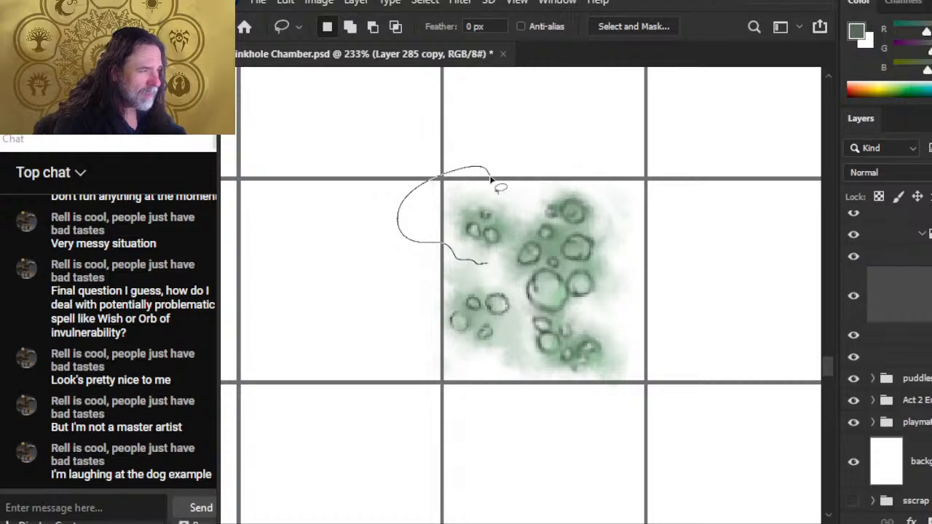
{"action": "mouse_move", "coordinate": [490, 177]}
{"action": "left_mouse_down"}
{"action": "mouse_move", "coordinate": [514, 244]}
{"action": "mouse_move", "coordinate": [481, 217]}
{"action": "left_mouse_up"}
{"action": "key", "text": "ctrl+d"}
{"action": "key", "text": "r"}
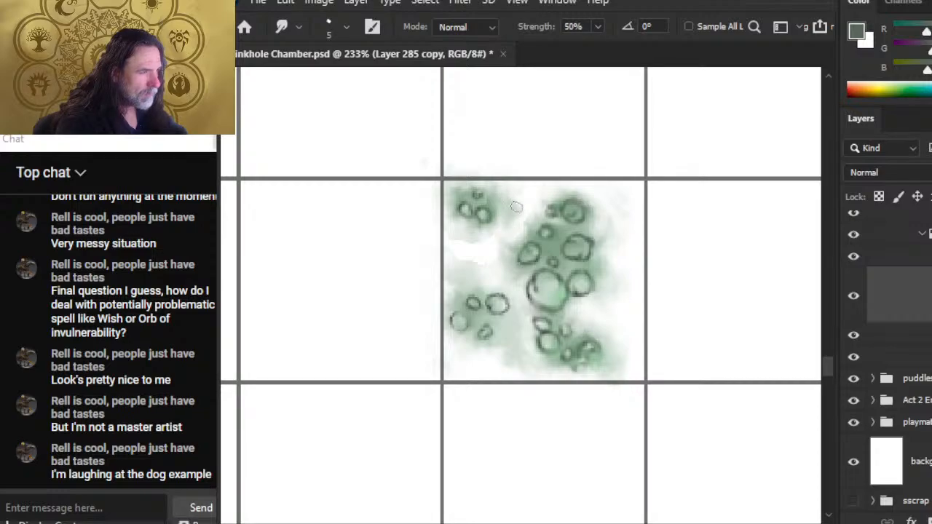
{"action": "left_click_drag", "start_coordinate": [566, 273], "coordinate": [436, 248]}
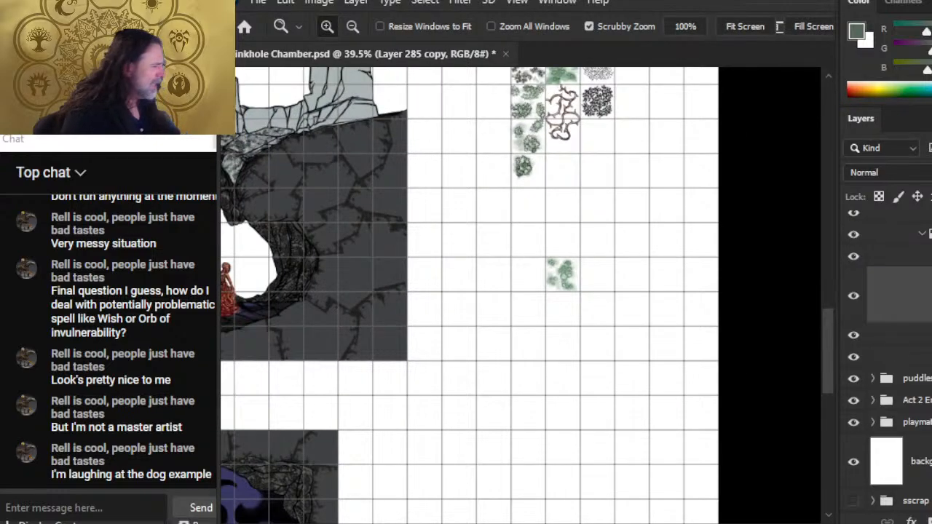
- Duplicate the line-art layer "Layer 98 copy" from the line group as "Layer 98 copy 2"
{"action": "left_click", "coordinate": [914, 357]}
{"action": "left_click", "coordinate": [929, 357]}
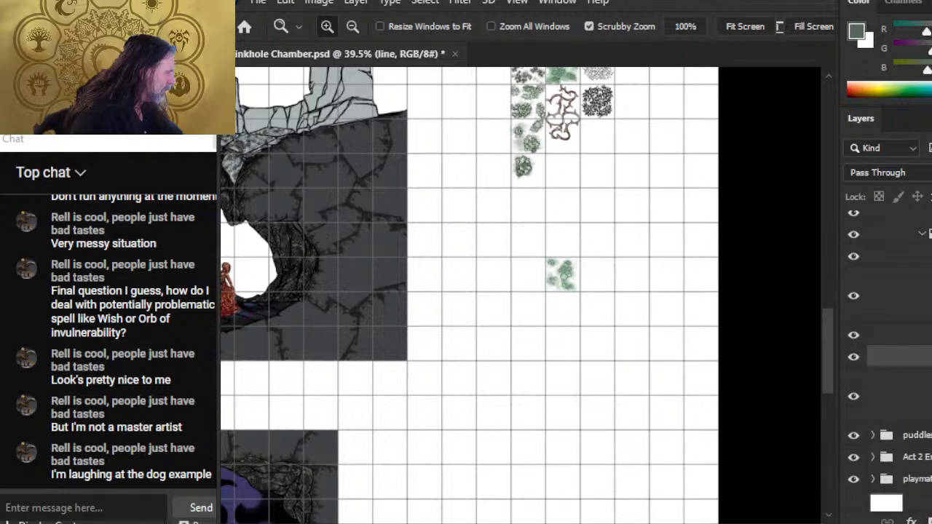
{"action": "right_click", "coordinate": [930, 395]}
{"action": "left_click", "coordinate": [927, 32]}
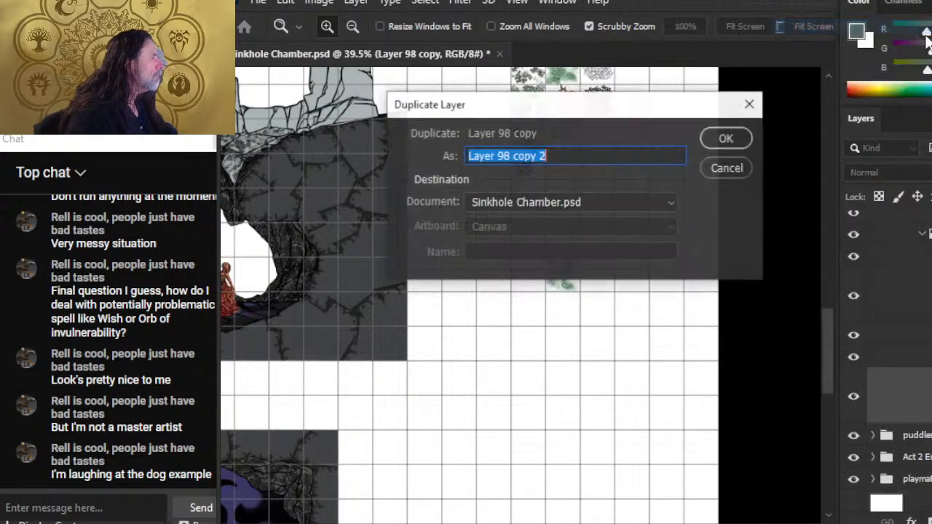
{"action": "key", "text": "Return"}
- Move the duplicated outline tile to an empty area below the green foliage tile and align it within a grid cell
{"action": "key", "text": "v"}
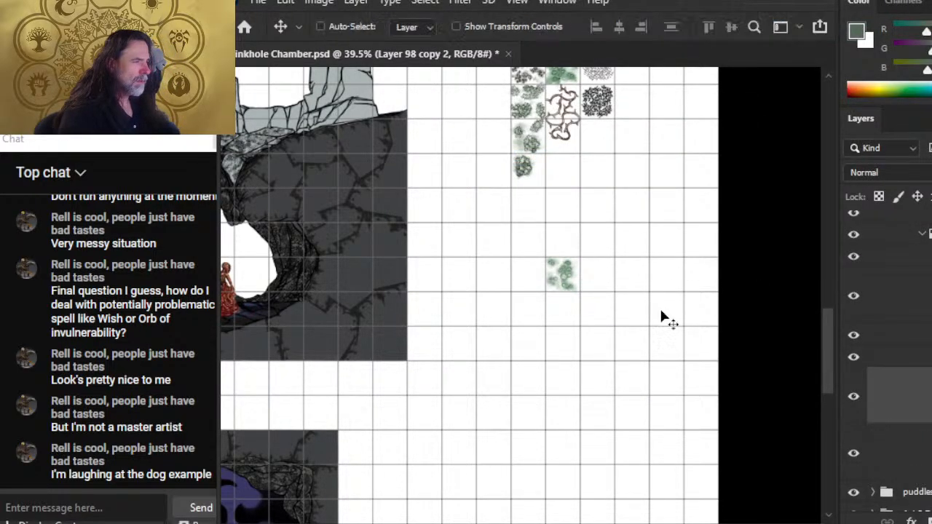
{"action": "left_click_drag", "start_coordinate": [628, 286], "coordinate": [635, 452]}
{"action": "key", "text": "z"}
{"action": "left_click_drag", "start_coordinate": [582, 410], "coordinate": [649, 331]}
{"action": "key", "text": "v"}
{"action": "left_click_drag", "start_coordinate": [686, 286], "coordinate": [664, 280]}
{"action": "key", "text": "z"}
- Copy the outline tile to a new layer, place it in the adjacent cell to its left and rotate it 90° clockwise
{"action": "key", "text": "l"}
{"action": "mouse_move", "coordinate": [640, 222]}
{"action": "left_mouse_down"}
{"action": "mouse_move", "coordinate": [699, 243]}
{"action": "mouse_move", "coordinate": [676, 267]}
{"action": "left_mouse_up"}
{"action": "key", "text": "ctrl+j"}
{"action": "key", "text": "v"}
{"action": "left_click_drag", "start_coordinate": [761, 334], "coordinate": [704, 334]}
{"action": "key", "text": "l"}
{"action": "right_click", "coordinate": [640, 271]}
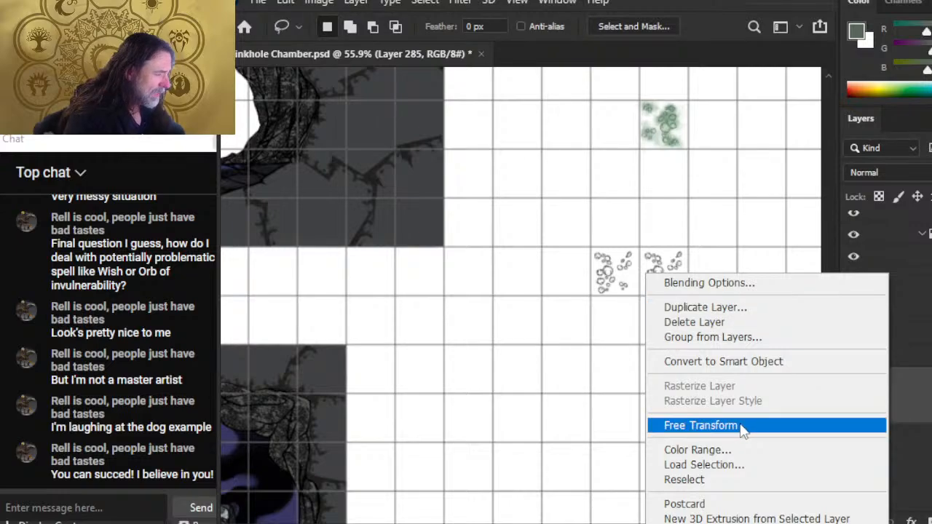
{"action": "left_click", "coordinate": [680, 425]}
{"action": "left_click_drag", "start_coordinate": [733, 224], "coordinate": [681, 370]}
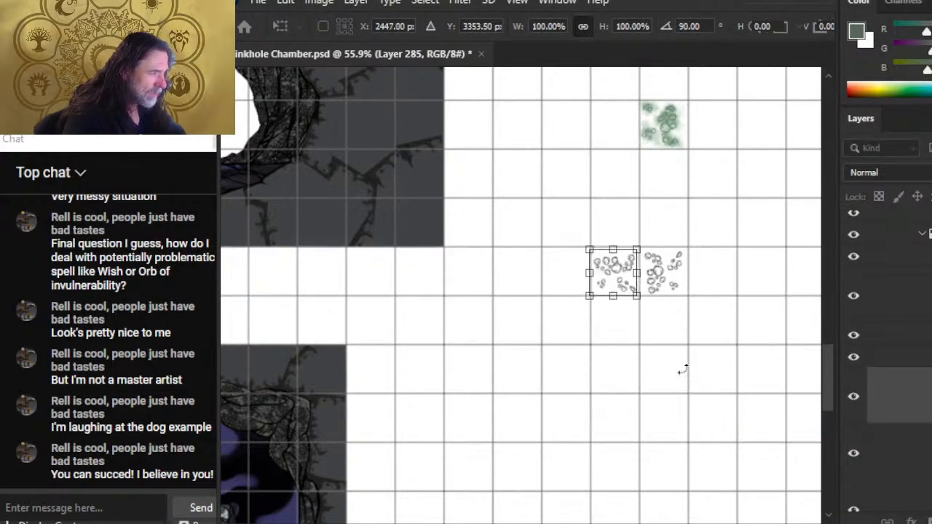
{"action": "key", "text": "Return"}
- Paste another outline tile below the rotated copy, turn it a half turn with Free Transform and nudge it up into its cell
{"action": "key", "text": "ctrl+v"}
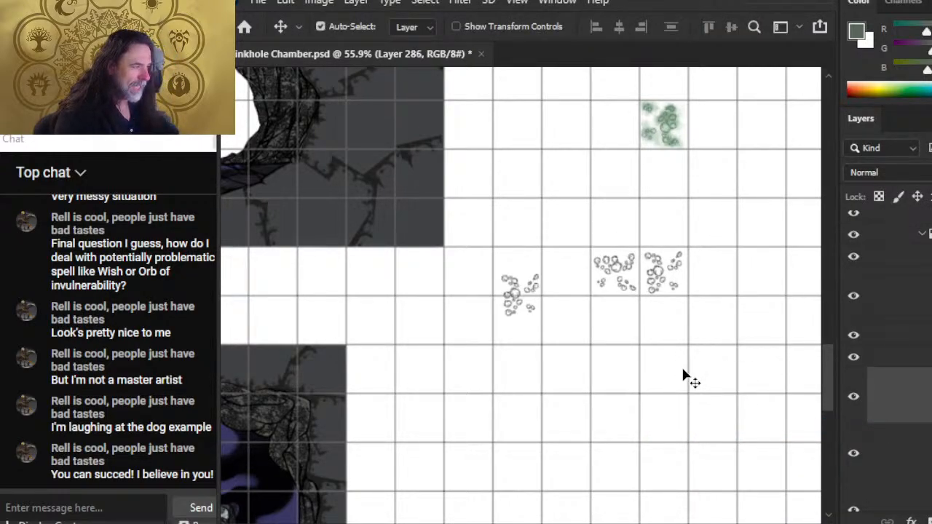
{"action": "left_click_drag", "start_coordinate": [617, 290], "coordinate": [711, 345]}
{"action": "key", "text": "l"}
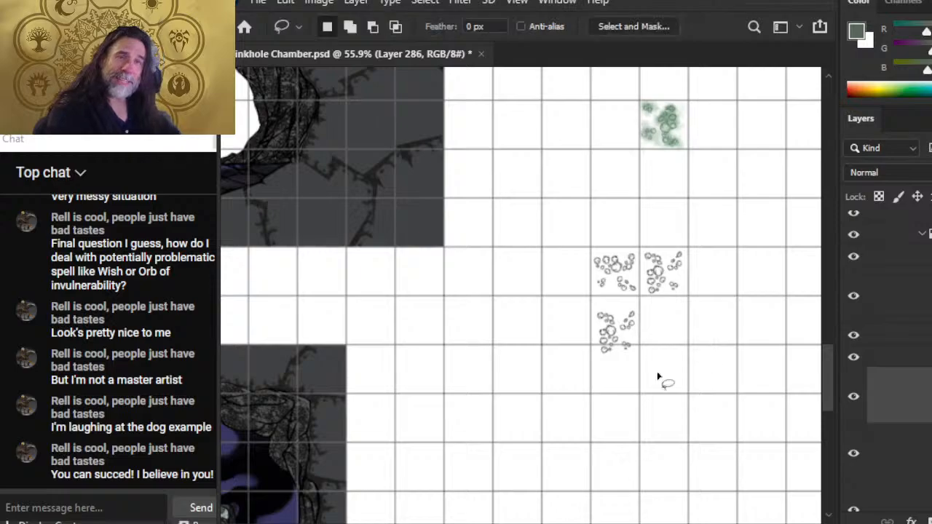
{"action": "right_click", "coordinate": [659, 373]}
{"action": "left_click", "coordinate": [712, 252]}
{"action": "mouse_move", "coordinate": [717, 231]}
{"action": "left_mouse_down"}
{"action": "mouse_move", "coordinate": [728, 367]}
{"action": "mouse_move", "coordinate": [595, 421]}
{"action": "mouse_move", "coordinate": [561, 418]}
{"action": "left_mouse_up"}
{"action": "key", "text": "Return"}
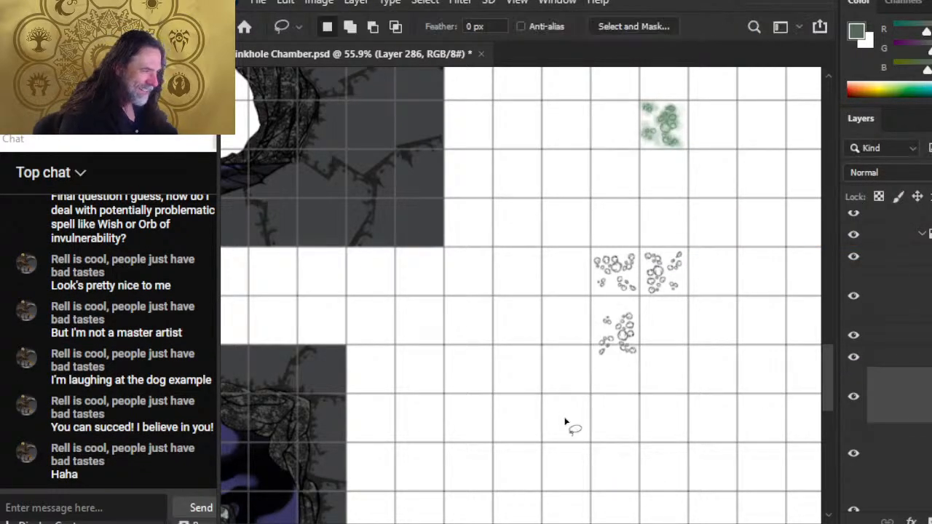
{"action": "key", "text": "v"}
{"action": "key", "text": "shift+Up"}
{"action": "key", "text": "shift+Up"}
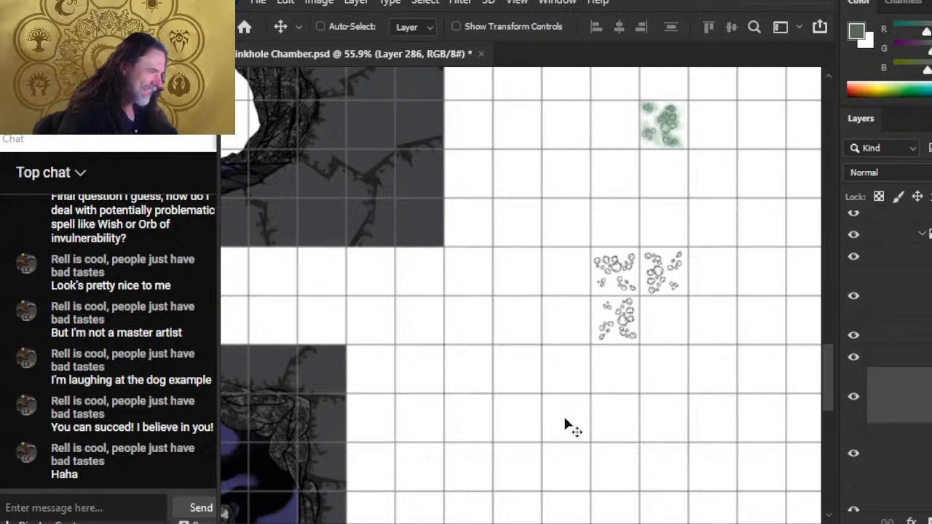
- Fill the lower-right cell of the two-by-two patch with a pasted tile rotated 90° counterclockwise and nudge it into alignment
{"action": "key", "text": "ctrl+v"}
{"action": "left_click_drag", "start_coordinate": [645, 367], "coordinate": [726, 376]}
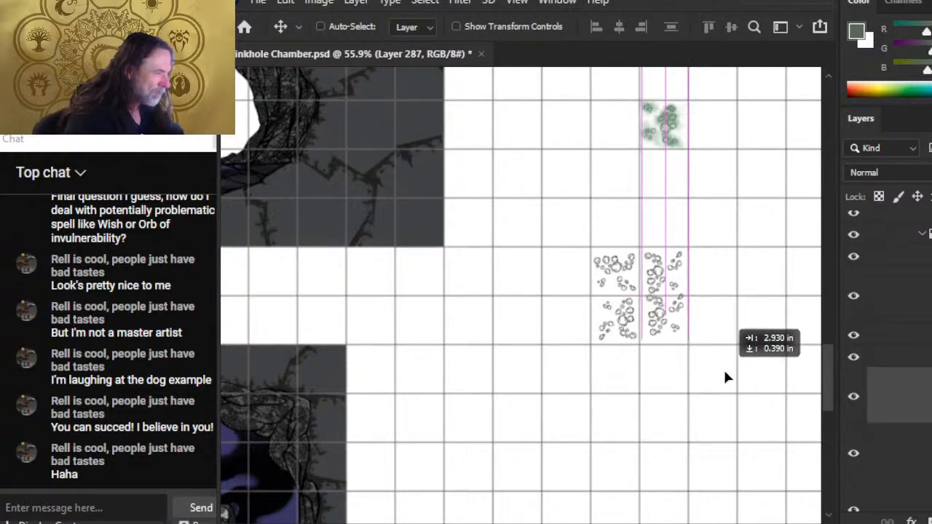
{"action": "key", "text": "l"}
{"action": "right_click", "coordinate": [688, 345]}
{"action": "left_click", "coordinate": [778, 228]}
{"action": "left_click_drag", "start_coordinate": [709, 225], "coordinate": [575, 248]}
{"action": "key", "text": "Return"}
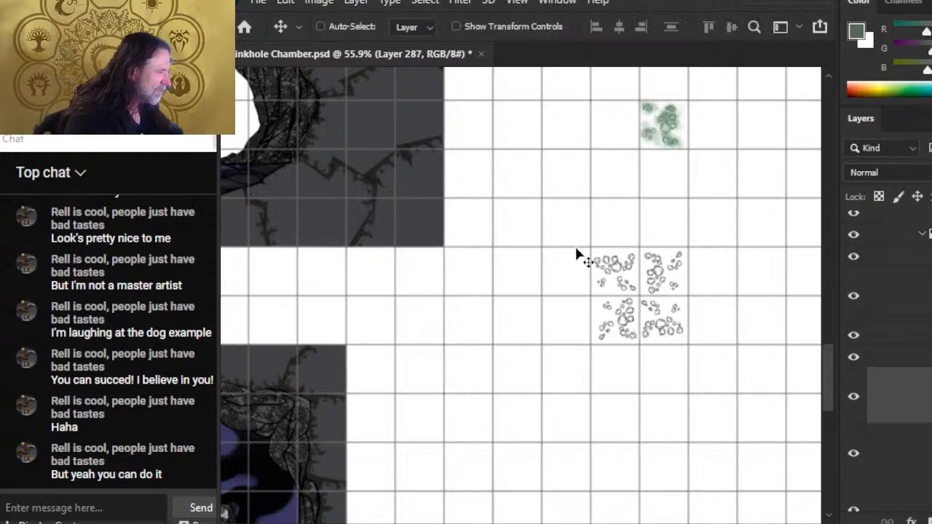
{"action": "key", "text": "Left"}
{"action": "key", "text": "Left"}
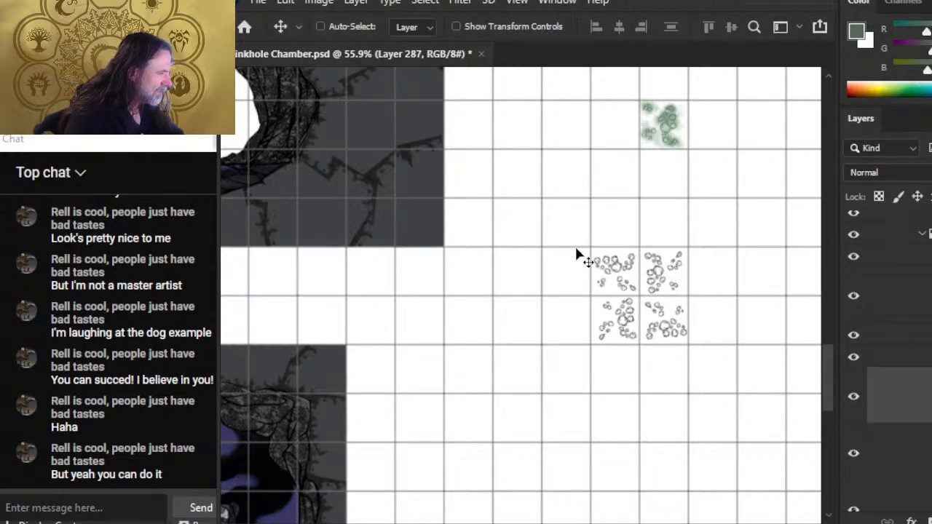
{"action": "key", "text": "Down"}
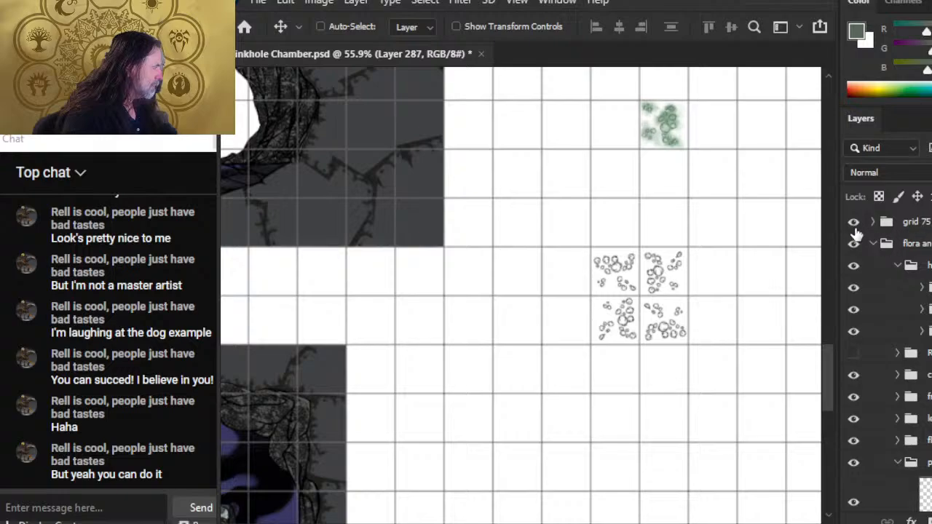
- Hide the grid, examine the two-by-two patch of outline tiles from farther away, and show the grid again
{"action": "left_click", "coordinate": [853, 222]}
{"action": "key", "text": "z"}
{"action": "left_click_drag", "start_coordinate": [591, 346], "coordinate": [591, 403]}
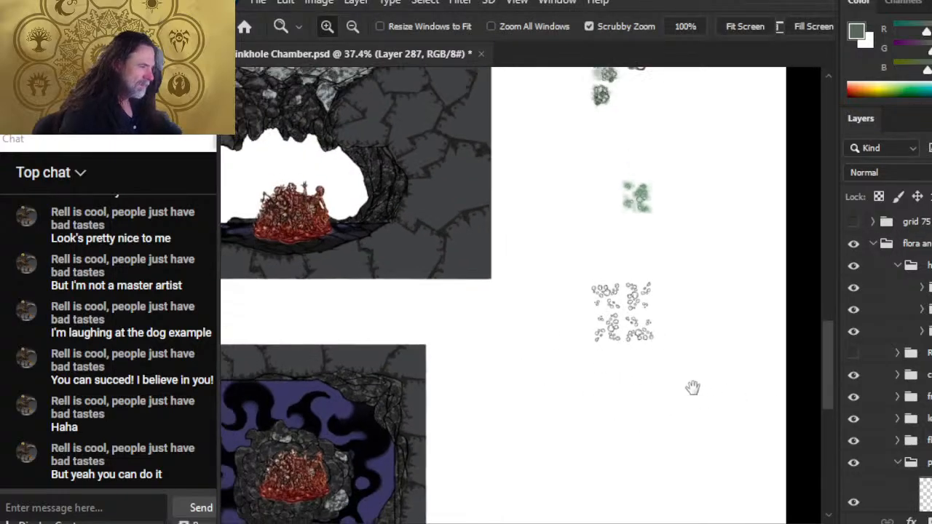
{"action": "left_click_drag", "start_coordinate": [692, 387], "coordinate": [564, 355]}
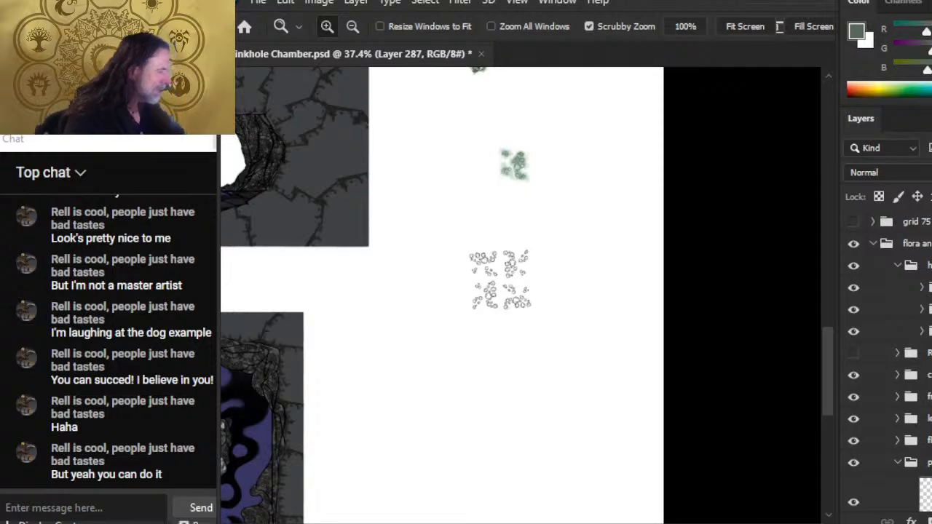
{"action": "scroll", "coordinate": [888, 364], "scroll_direction": "down", "scroll_amount": 8}
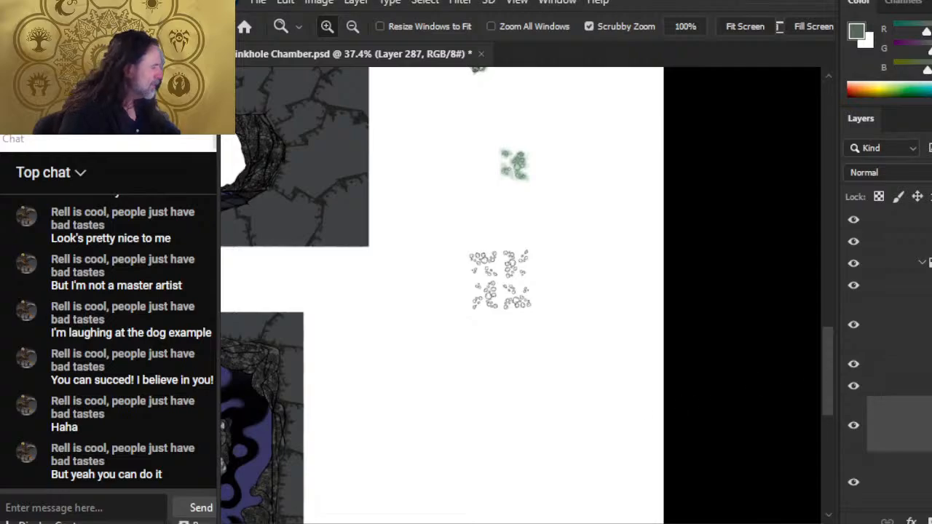
{"action": "scroll", "coordinate": [888, 364], "scroll_direction": "up", "scroll_amount": 8}
{"action": "left_click", "coordinate": [853, 221]}
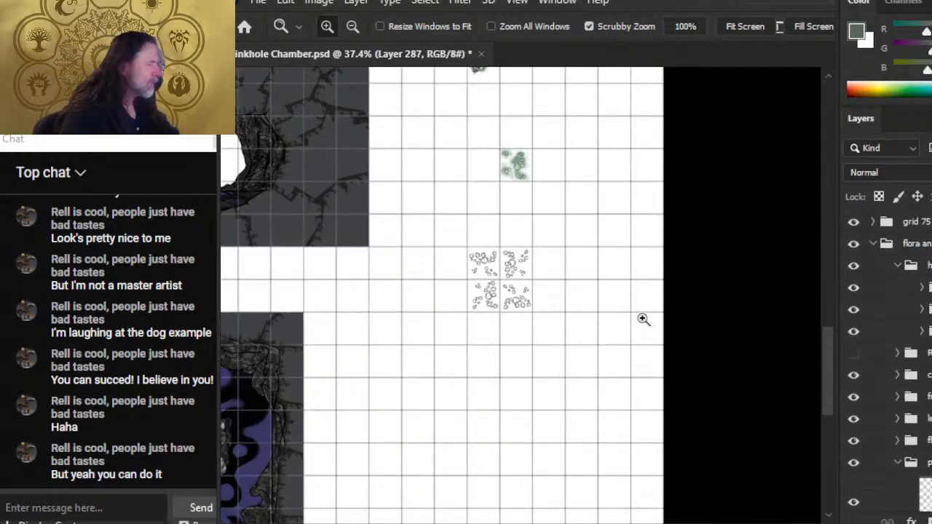
- Paste another outline tile and move it into the cell left of the patch's upper row
{"action": "left_click_drag", "start_coordinate": [442, 252], "coordinate": [685, 444]}
{"action": "key", "text": "ctrl+v"}
{"action": "key", "text": "ctrl+b"}
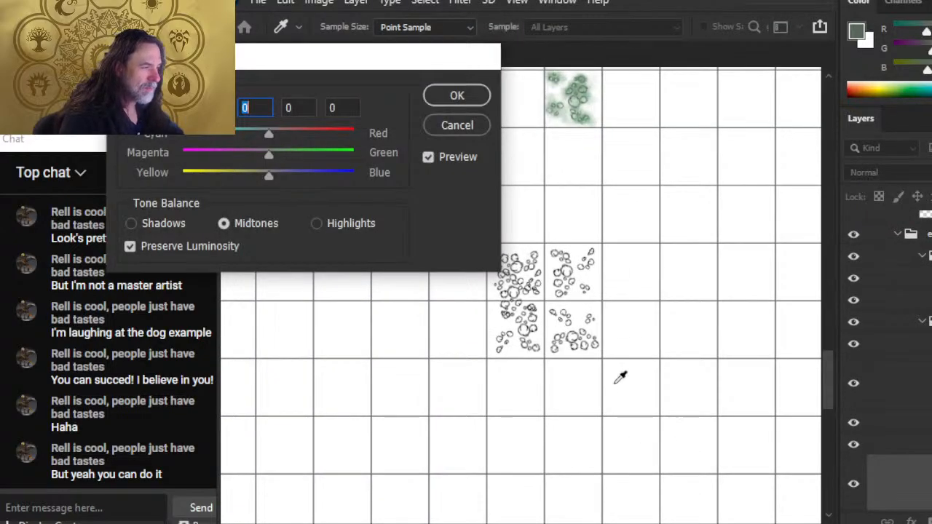
{"action": "key", "text": "Escape"}
{"action": "key", "text": "v"}
{"action": "mouse_move", "coordinate": [649, 371]}
{"action": "left_mouse_down"}
{"action": "mouse_move", "coordinate": [599, 349]}
{"action": "mouse_move", "coordinate": [604, 359]}
{"action": "left_mouse_up"}
- Flip the new upper-left tile horizontally and align it within its grid cell
{"action": "key", "text": "l"}
{"action": "right_click", "coordinate": [604, 360]}
{"action": "left_click", "coordinate": [646, 209]}
{"action": "right_click", "coordinate": [622, 222]}
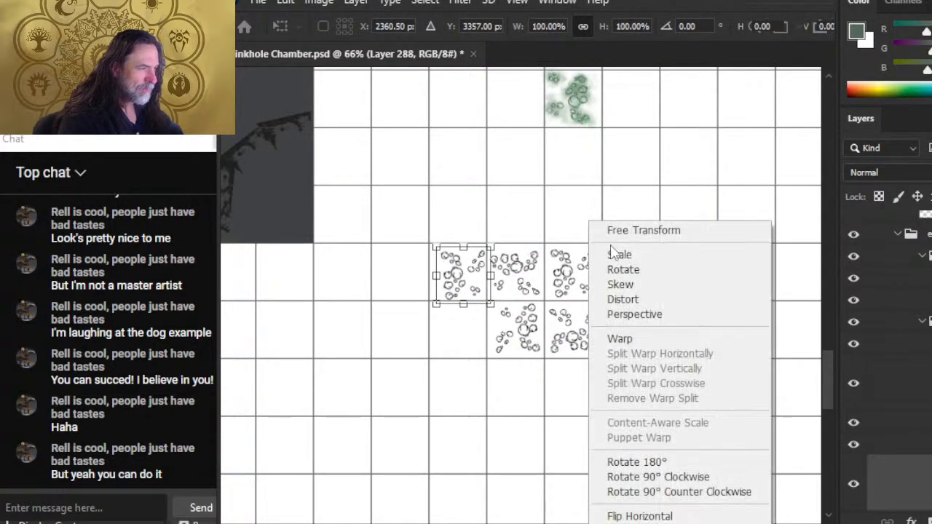
{"action": "left_click", "coordinate": [654, 516]}
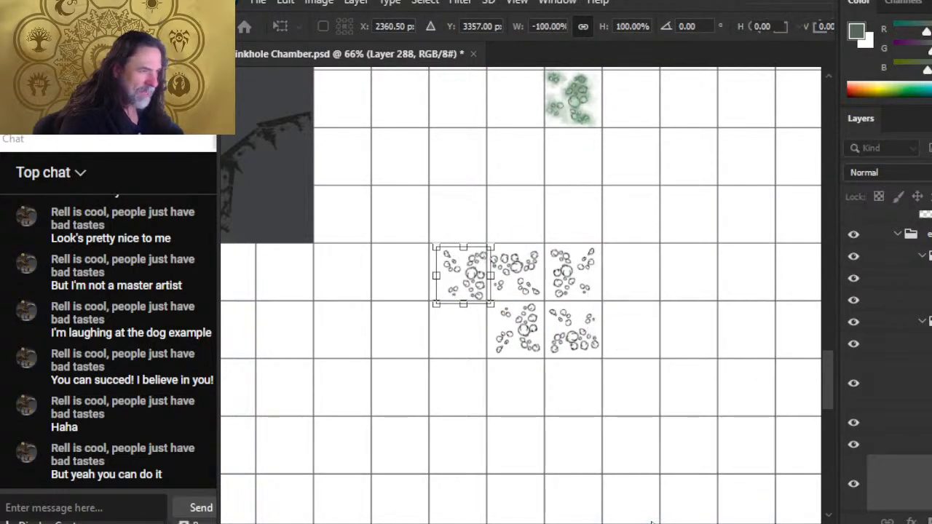
{"action": "key", "text": "Return"}
{"action": "mouse_move", "coordinate": [628, 420]}
{"action": "left_mouse_down"}
{"action": "mouse_move", "coordinate": [620, 402]}
{"action": "mouse_move", "coordinate": [629, 403]}
{"action": "left_mouse_up"}
- Try the flipped upper-left tile turned a half turn, and rotate it back to its earlier orientation
{"action": "key", "text": "l"}
{"action": "right_click", "coordinate": [603, 371]}
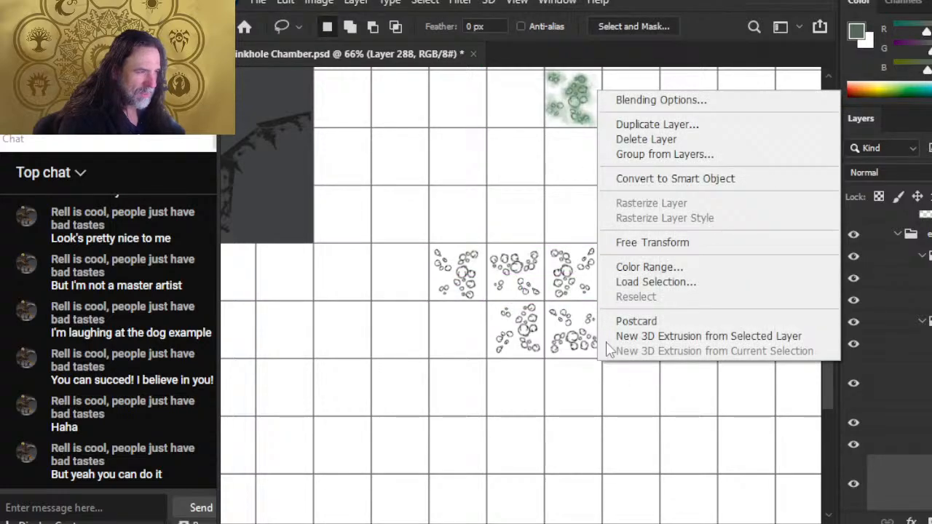
{"action": "left_click", "coordinate": [689, 244]}
{"action": "left_click_drag", "start_coordinate": [607, 216], "coordinate": [549, 390]}
{"action": "key", "text": "Return"}
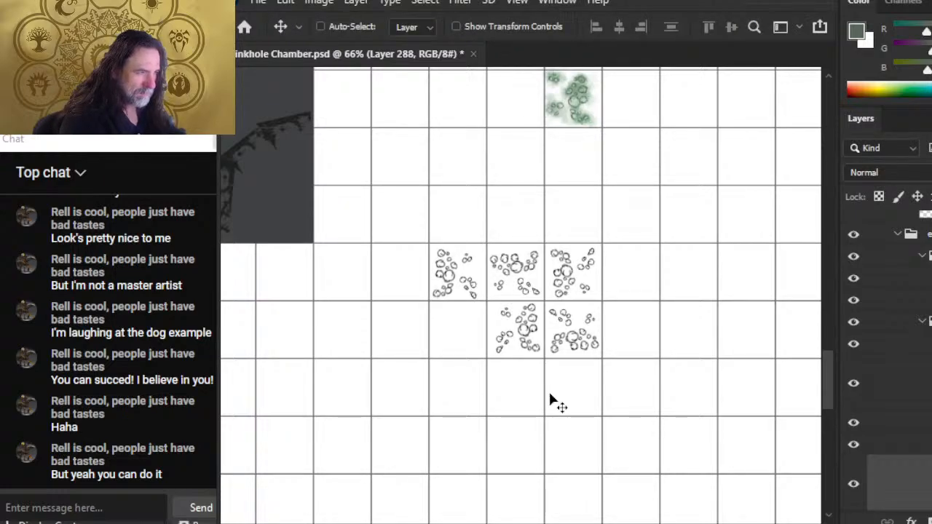
{"action": "key", "text": "m"}
{"action": "right_click", "coordinate": [608, 251]}
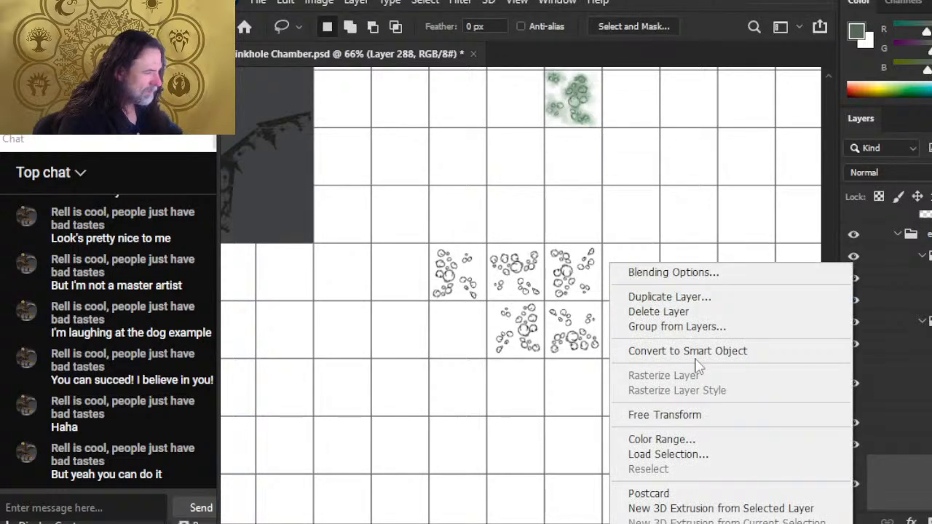
{"action": "left_click", "coordinate": [698, 415]}
{"action": "left_click_drag", "start_coordinate": [422, 236], "coordinate": [390, 333]}
{"action": "key", "text": "Return"}
- Copy the flipped tile to a new layer, place it in the cell directly below and rotate it 90° clockwise
{"action": "key", "text": "l"}
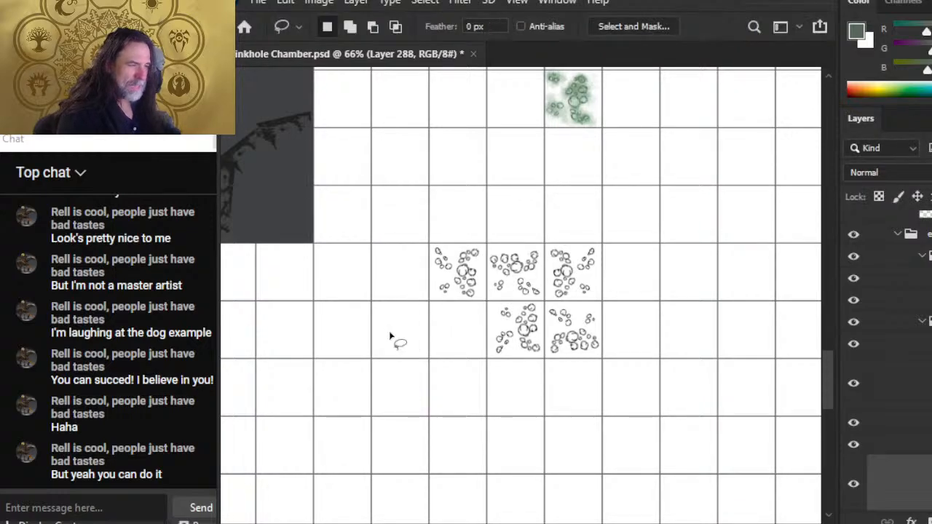
{"action": "left_click_drag", "start_coordinate": [534, 214], "coordinate": [499, 319]}
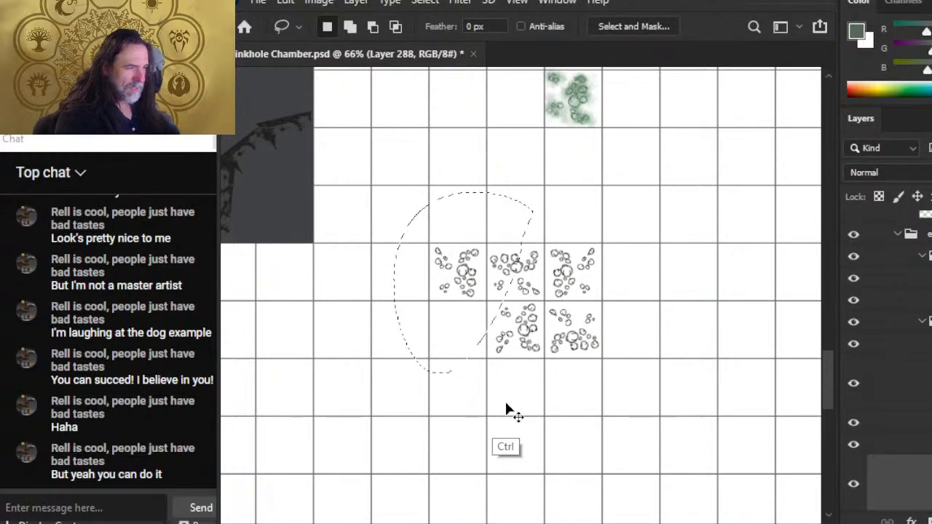
{"action": "key", "text": "ctrl+j"}
{"action": "key", "text": "v"}
{"action": "left_click_drag", "start_coordinate": [567, 306], "coordinate": [567, 360]}
{"action": "key", "text": "l"}
{"action": "right_click", "coordinate": [557, 342]}
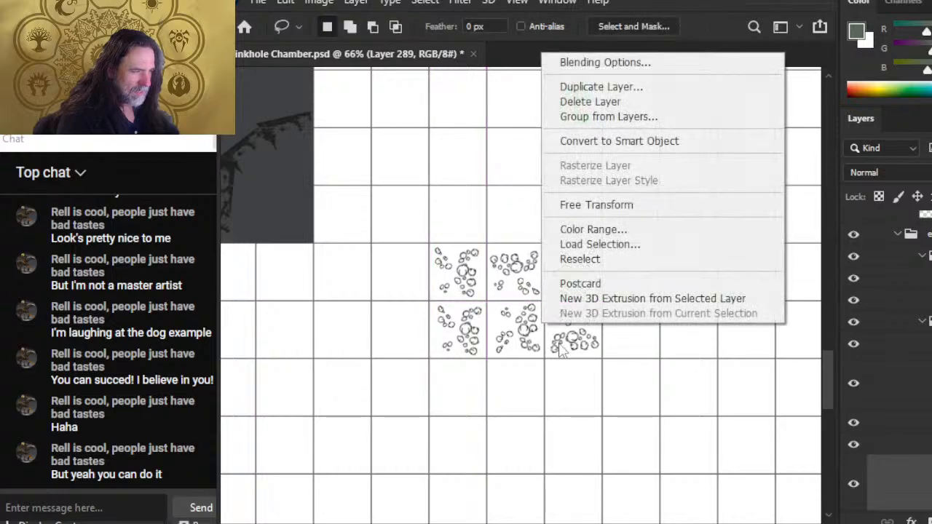
{"action": "left_click", "coordinate": [610, 206]}
{"action": "mouse_move", "coordinate": [502, 367]}
{"action": "left_mouse_down"}
{"action": "mouse_move", "coordinate": [648, 384]}
{"action": "mouse_move", "coordinate": [615, 432]}
{"action": "mouse_move", "coordinate": [605, 433]}
{"action": "left_mouse_up"}
{"action": "key", "text": "Return"}
- Add a copy of that rotated flipped tile in the next cell down and rotate it another 90° clockwise
{"action": "key", "text": "l"}
{"action": "mouse_move", "coordinate": [474, 270]}
{"action": "left_mouse_down"}
{"action": "mouse_move", "coordinate": [535, 281]}
{"action": "mouse_move", "coordinate": [430, 280]}
{"action": "left_mouse_up"}
{"action": "key", "text": "ctrl+shift+v"}
{"action": "key", "text": "v"}
{"action": "left_click_drag", "start_coordinate": [585, 331], "coordinate": [583, 381]}
{"action": "key", "text": "l"}
{"action": "right_click", "coordinate": [561, 311]}
{"action": "left_click", "coordinate": [660, 193]}
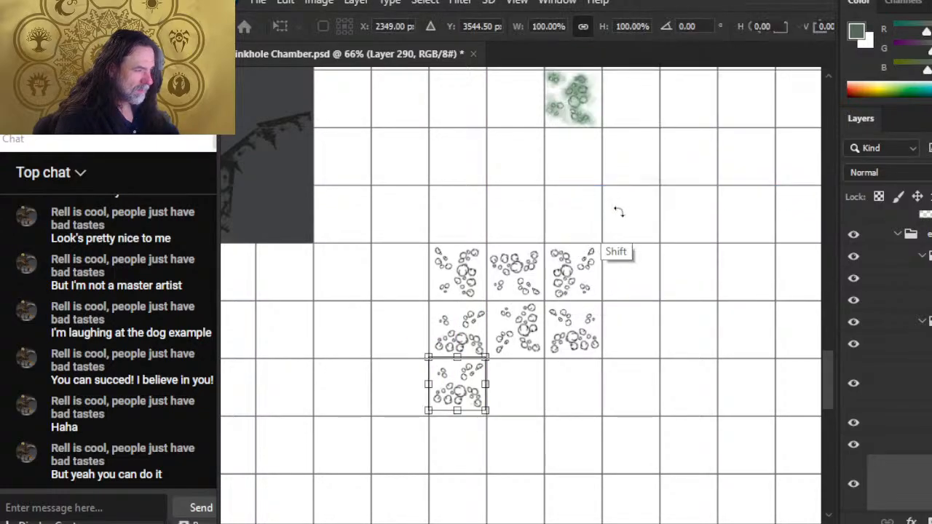
{"action": "left_click_drag", "start_coordinate": [616, 210], "coordinate": [561, 464]}
{"action": "key", "text": "Return"}
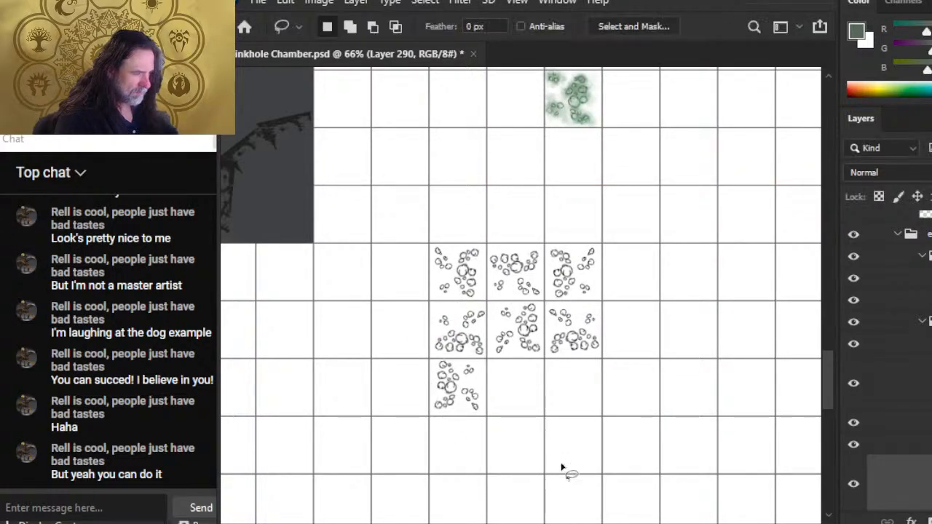
- Paste a flipped tile into the middle cell of the bottom row, rotate it a half turn and align it with the grid
{"action": "key", "text": "ctrl+shift+v"}
{"action": "key", "text": "v"}
{"action": "mouse_move", "coordinate": [551, 359]}
{"action": "left_mouse_down"}
{"action": "mouse_move", "coordinate": [578, 414]}
{"action": "mouse_move", "coordinate": [553, 416]}
{"action": "left_mouse_up"}
{"action": "key", "text": "l"}
{"action": "right_click", "coordinate": [565, 350]}
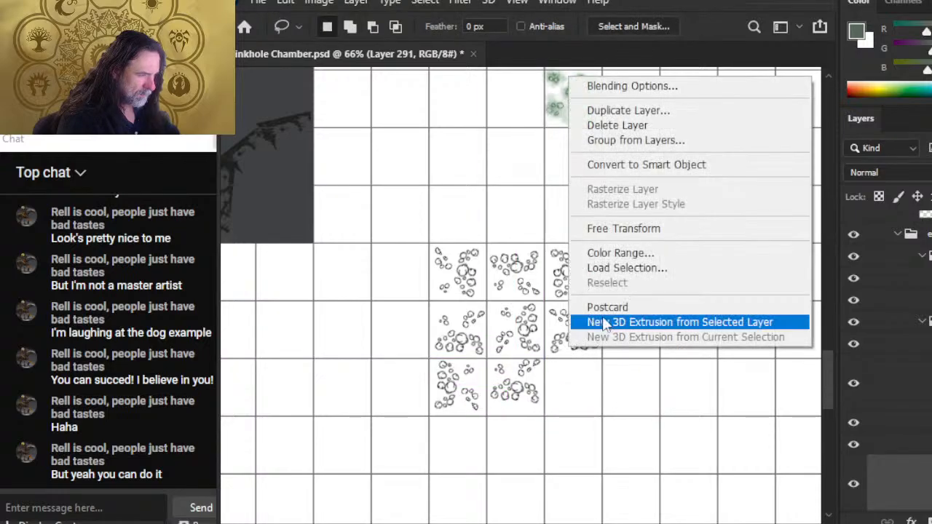
{"action": "left_click", "coordinate": [673, 228]}
{"action": "left_click_drag", "start_coordinate": [593, 267], "coordinate": [467, 418]}
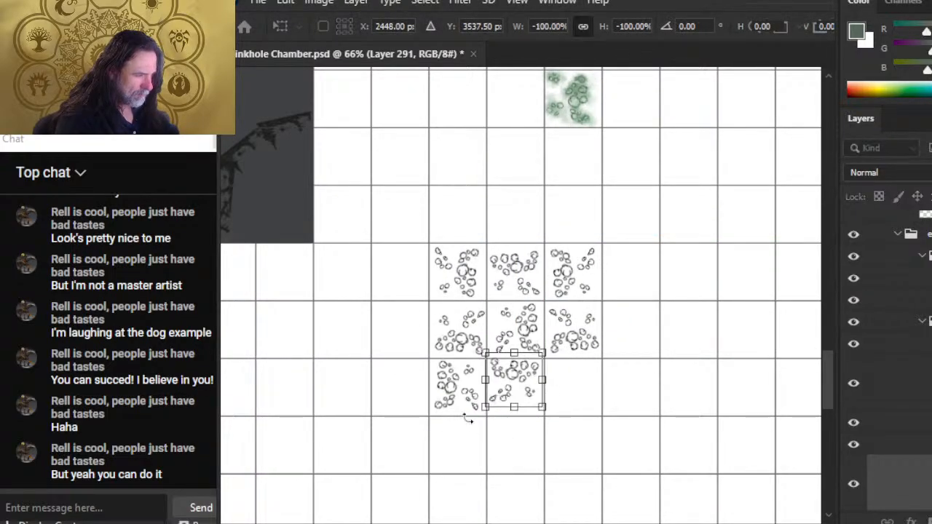
{"action": "key", "text": "Return"}
{"action": "key", "text": "v"}
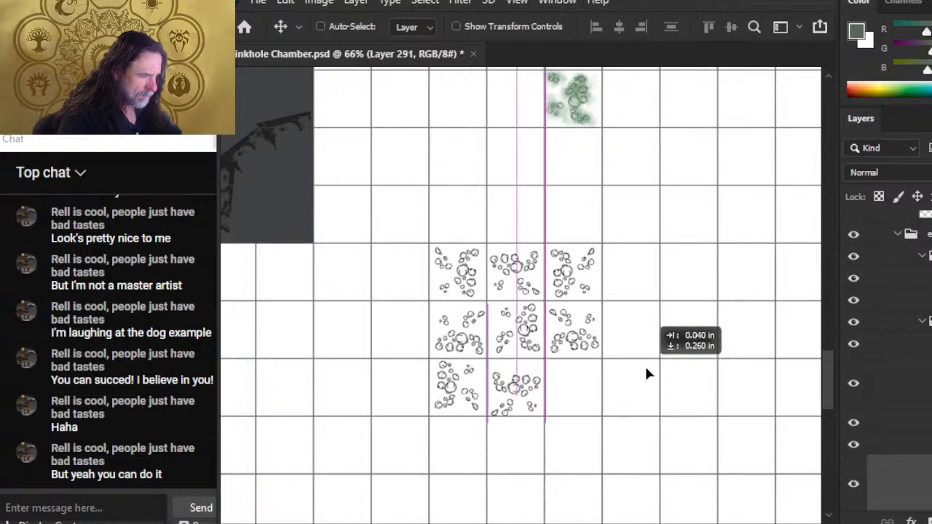
- Place a tile copy in the right cell of the bottom row, rotate it a half turn and nudge it left into the cell
{"action": "left_click_drag", "start_coordinate": [560, 480], "coordinate": [623, 479]}
{"action": "key", "text": "l"}
{"action": "right_click", "coordinate": [638, 339]}
{"action": "left_click", "coordinate": [720, 216]}
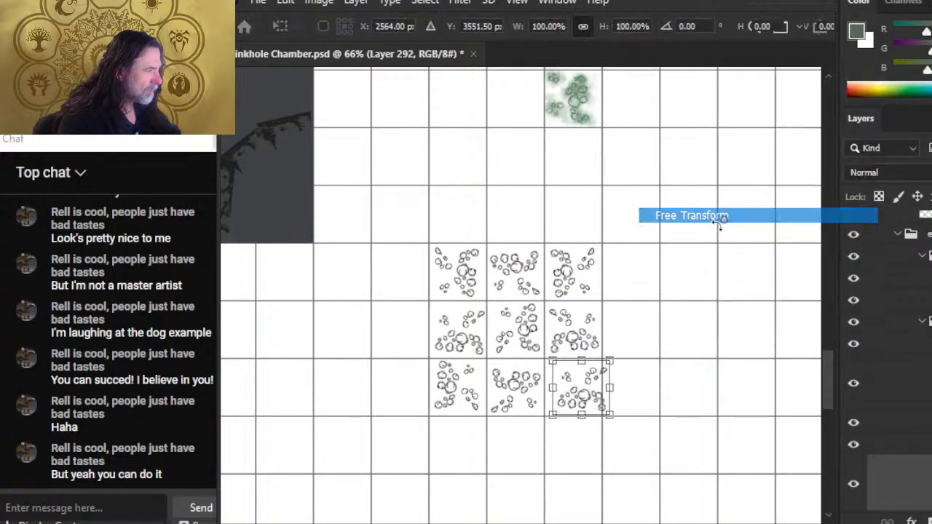
{"action": "mouse_move", "coordinate": [589, 251]}
{"action": "left_mouse_down"}
{"action": "mouse_move", "coordinate": [700, 266]}
{"action": "mouse_move", "coordinate": [642, 438]}
{"action": "mouse_move", "coordinate": [578, 426]}
{"action": "mouse_move", "coordinate": [592, 441]}
{"action": "mouse_move", "coordinate": [577, 430]}
{"action": "left_mouse_up"}
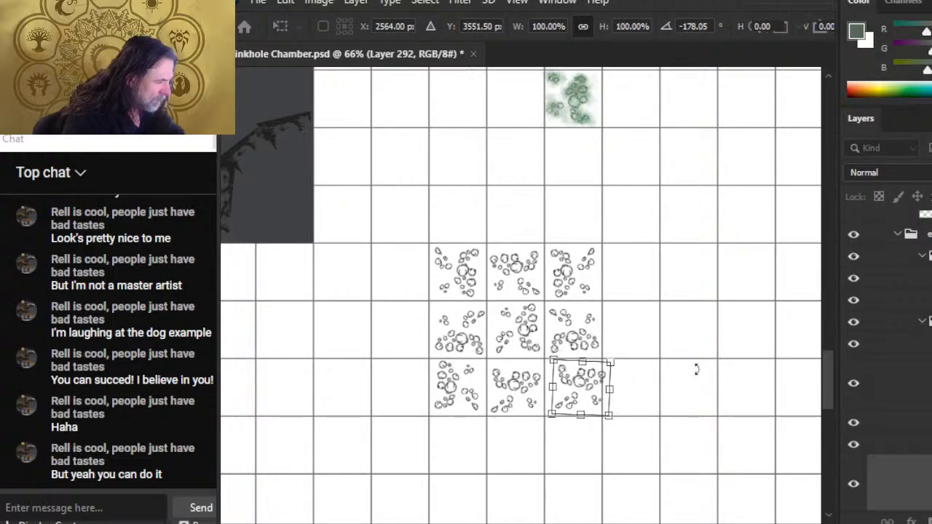
{"action": "left_click_drag", "start_coordinate": [687, 408], "coordinate": [687, 401]}
{"action": "key", "text": "Return"}
{"action": "key", "text": "v"}
{"action": "key", "text": "Left"}
{"action": "key", "text": "Left"}
{"action": "key", "text": "Left"}
{"action": "key", "text": "Left"}
{"action": "key", "text": "Left"}
{"action": "key", "text": "Left"}
{"action": "key", "text": "Left"}
{"action": "key", "text": "Left"}
{"action": "key", "text": "Left"}
{"action": "key", "text": "Left"}
{"action": "key", "text": "Left"}
{"action": "key", "text": "Left"}
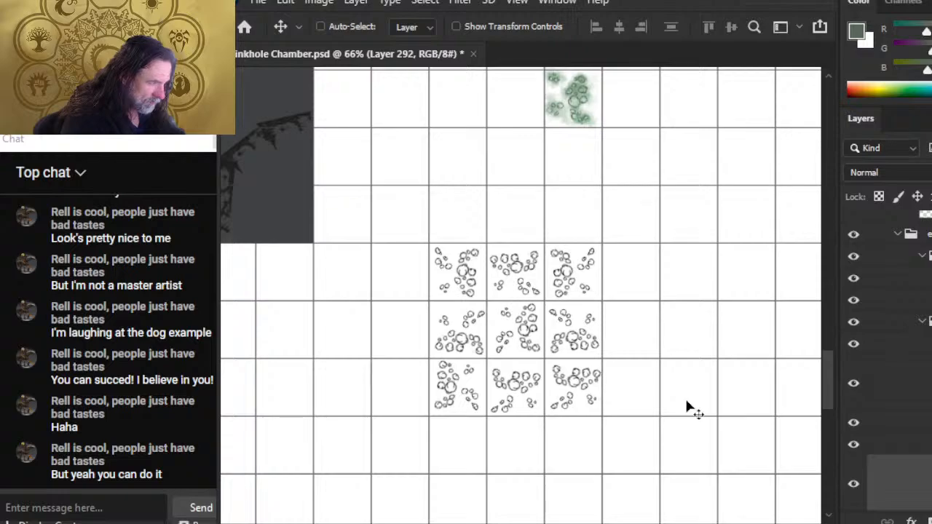
- Flip the tile in the right cell of the bottom row vertically
{"action": "right_click", "coordinate": [687, 406]}
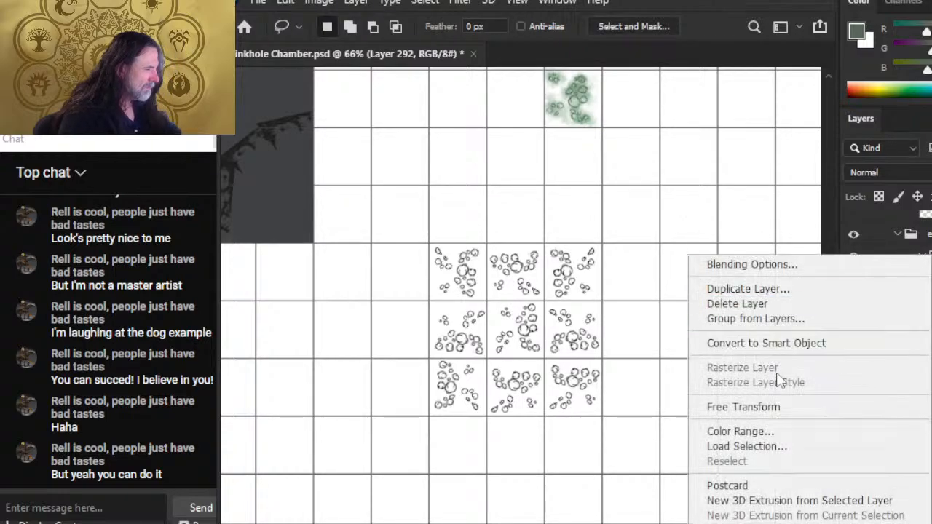
{"action": "left_click", "coordinate": [735, 408]}
{"action": "right_click", "coordinate": [657, 281]}
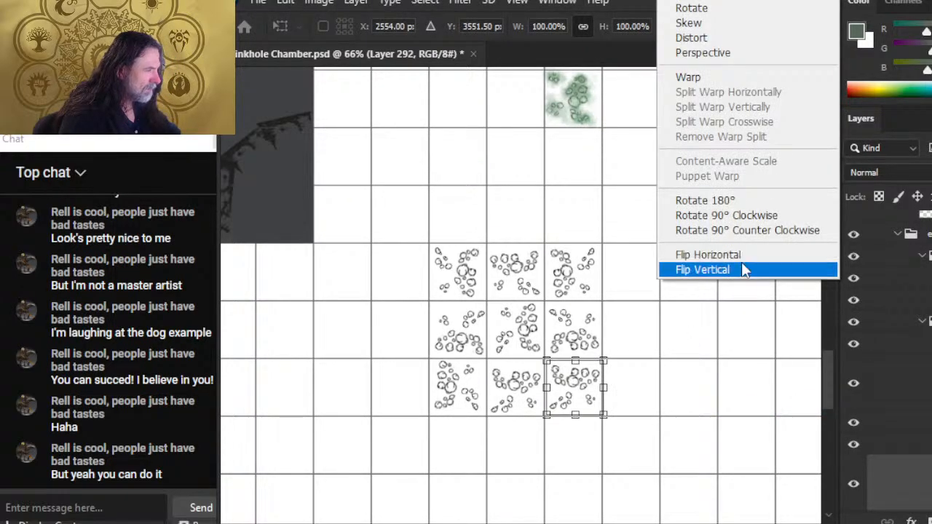
{"action": "left_click", "coordinate": [740, 267]}
{"action": "key", "text": "Return"}
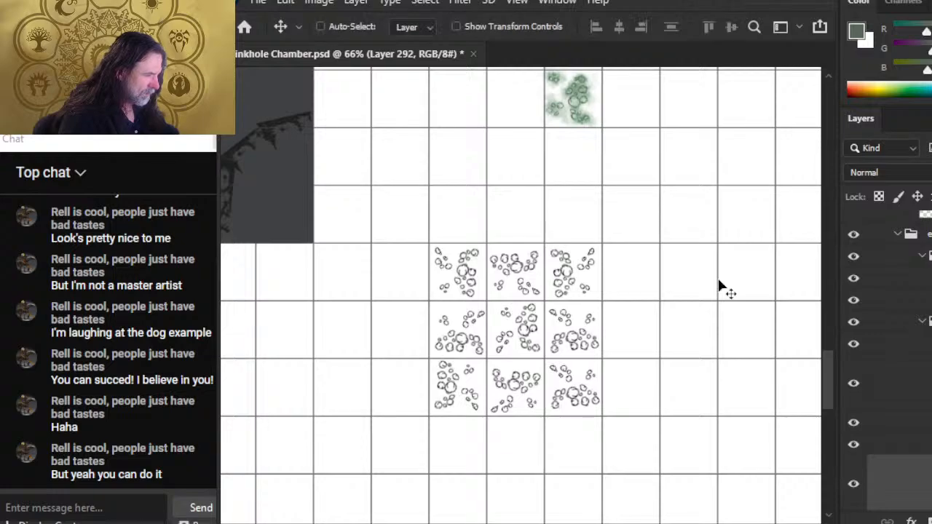
- Hide the grid and examine how the three-by-three pattern of outline tiles reads at different scales
{"action": "scroll", "coordinate": [888, 364], "scroll_direction": "up", "scroll_amount": 5}
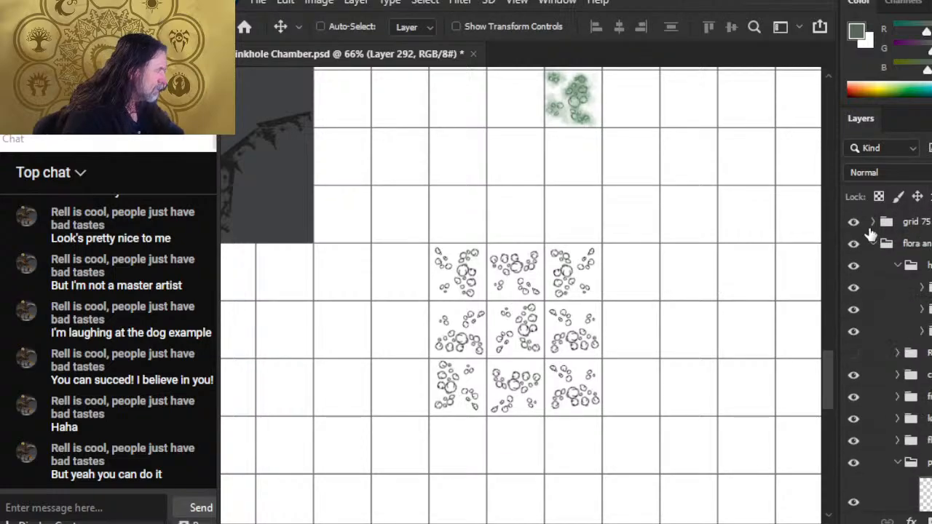
{"action": "left_click", "coordinate": [853, 222]}
{"action": "key", "text": "z"}
{"action": "left_click_drag", "start_coordinate": [715, 304], "coordinate": [636, 298]}
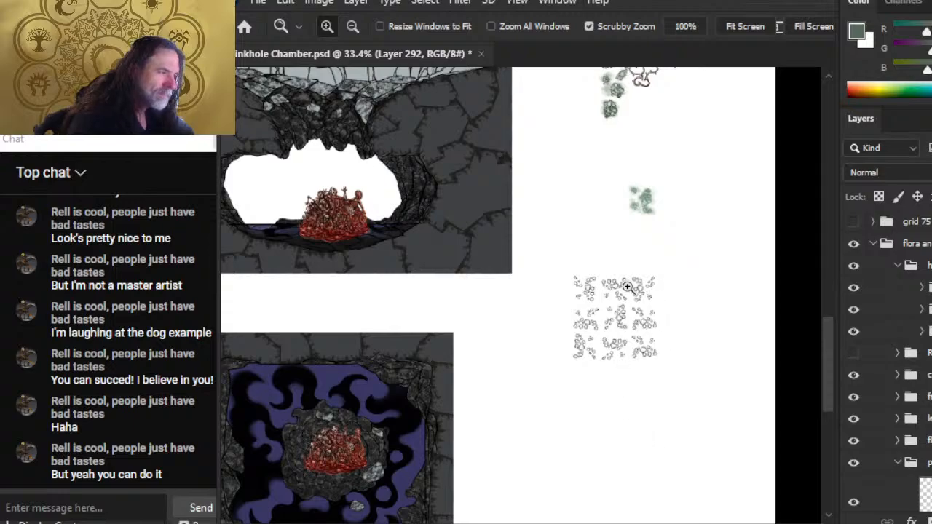
{"action": "left_click_drag", "start_coordinate": [627, 287], "coordinate": [689, 441]}
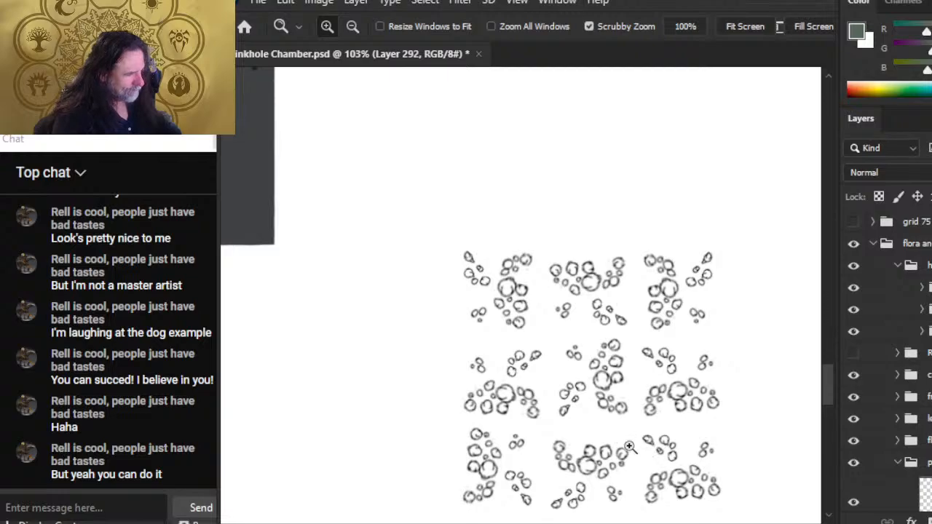
{"action": "left_click_drag", "start_coordinate": [641, 462], "coordinate": [620, 398]}
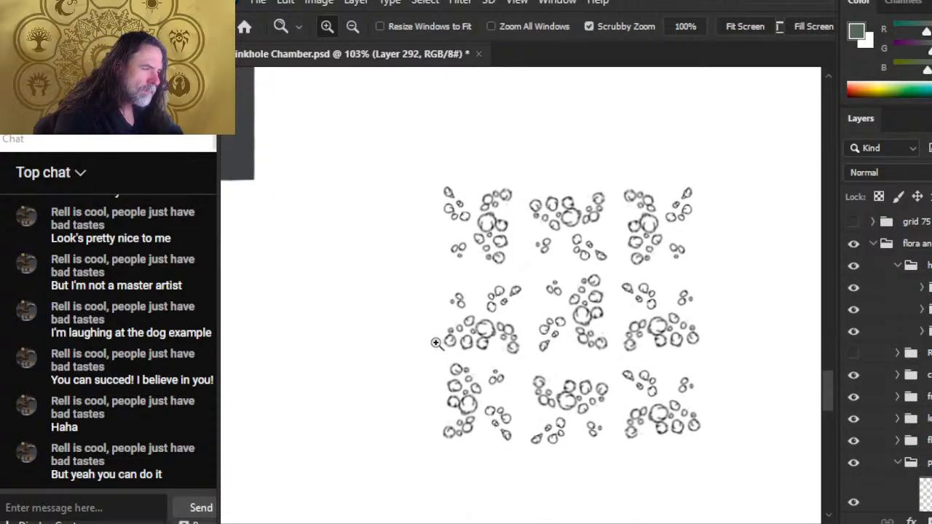
- Lasso the five-bubble cluster in the upper part of the middle row's left tile and make that tile's layer active
{"action": "left_click_drag", "start_coordinate": [471, 318], "coordinate": [508, 316]}
{"action": "mouse_move", "coordinate": [528, 263]}
{"action": "left_mouse_down"}
{"action": "mouse_move", "coordinate": [479, 303]}
{"action": "mouse_move", "coordinate": [501, 315]}
{"action": "mouse_move", "coordinate": [555, 302]}
{"action": "mouse_move", "coordinate": [571, 269]}
{"action": "mouse_move", "coordinate": [526, 255]}
{"action": "left_mouse_up"}
{"action": "right_click", "coordinate": [473, 241]}
{"action": "left_click", "coordinate": [775, 351]}
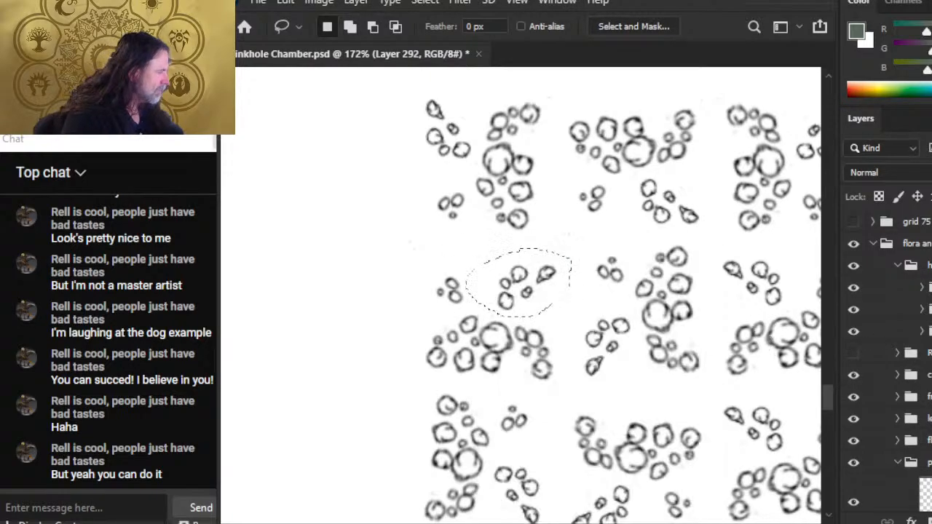
{"action": "scroll", "coordinate": [874, 363], "scroll_direction": "down", "scroll_amount": 5}
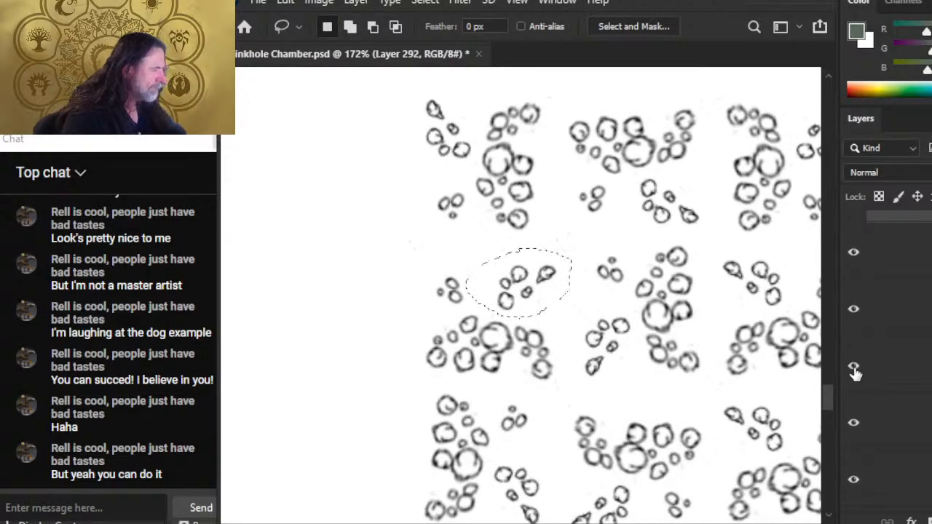
{"action": "left_click", "coordinate": [854, 371]}
{"action": "left_click", "coordinate": [854, 366]}
{"action": "left_click", "coordinate": [890, 366]}
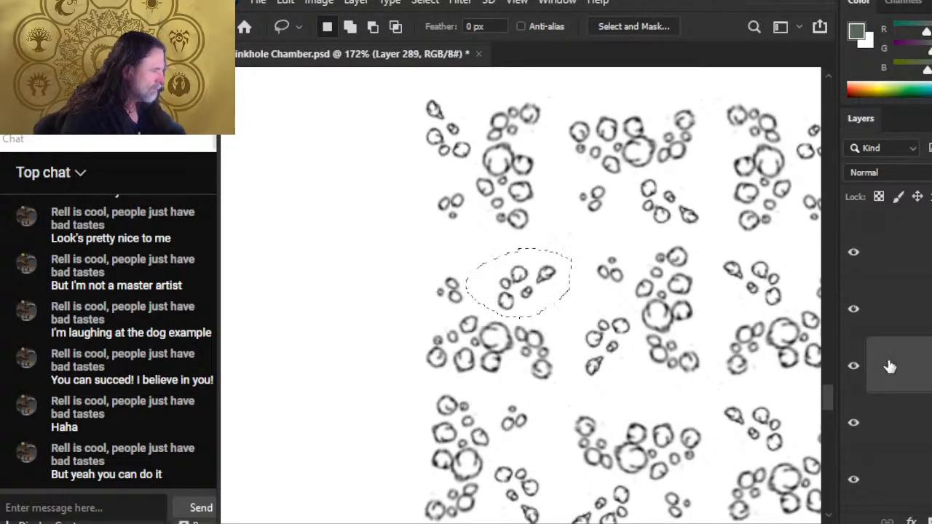
- Rotate the lassoed bubble cluster by -34.81°, nudge it slightly left and deselect it
{"action": "right_click", "coordinate": [561, 296]}
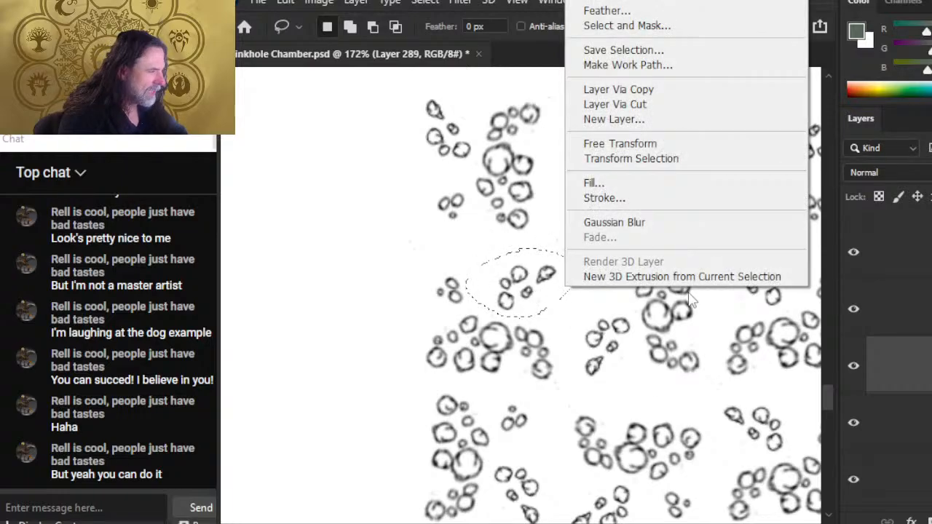
{"action": "left_click", "coordinate": [676, 143]}
{"action": "mouse_move", "coordinate": [675, 143]}
{"action": "left_mouse_down"}
{"action": "mouse_move", "coordinate": [611, 117]}
{"action": "mouse_move", "coordinate": [546, 135]}
{"action": "left_mouse_up"}
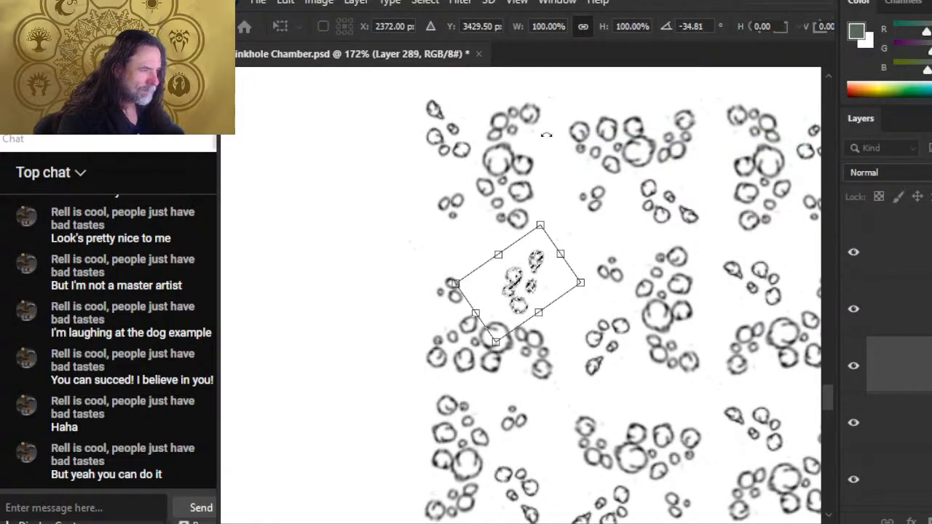
{"action": "key", "text": "Return"}
{"action": "key", "text": "v"}
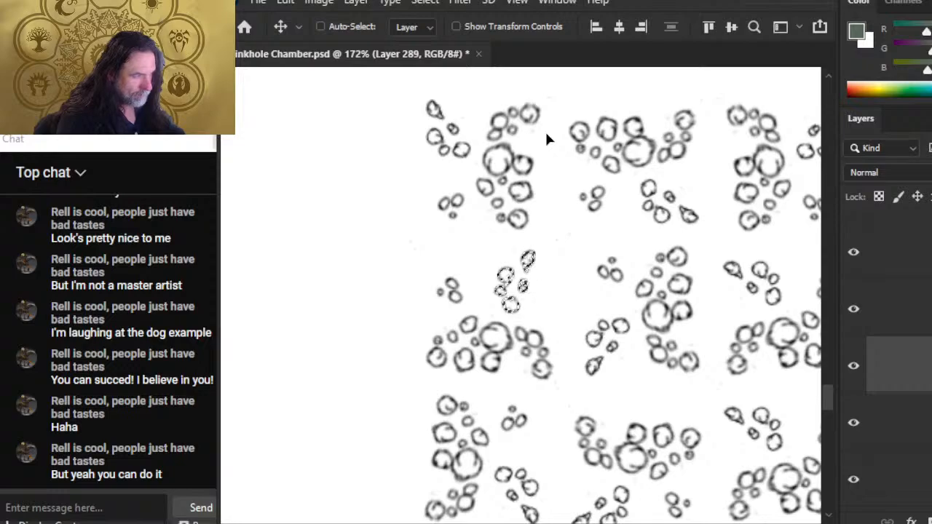
{"action": "key", "text": "Left"}
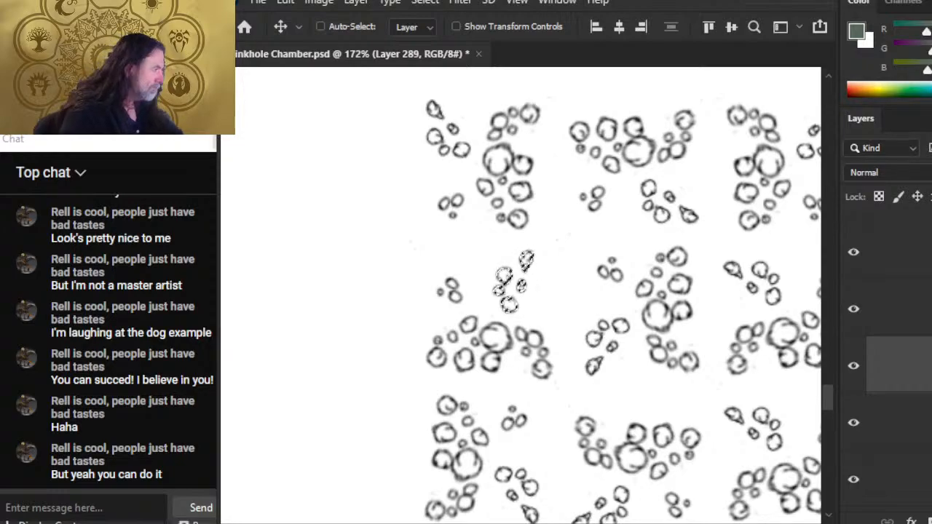
{"action": "key", "text": "ctrl+d"}
- Select the tile's small three-bubble cluster and move it right, close to the rotated cluster
{"action": "key", "text": "l"}
{"action": "left_click_drag", "start_coordinate": [656, 410], "coordinate": [596, 313], "text": "space"}
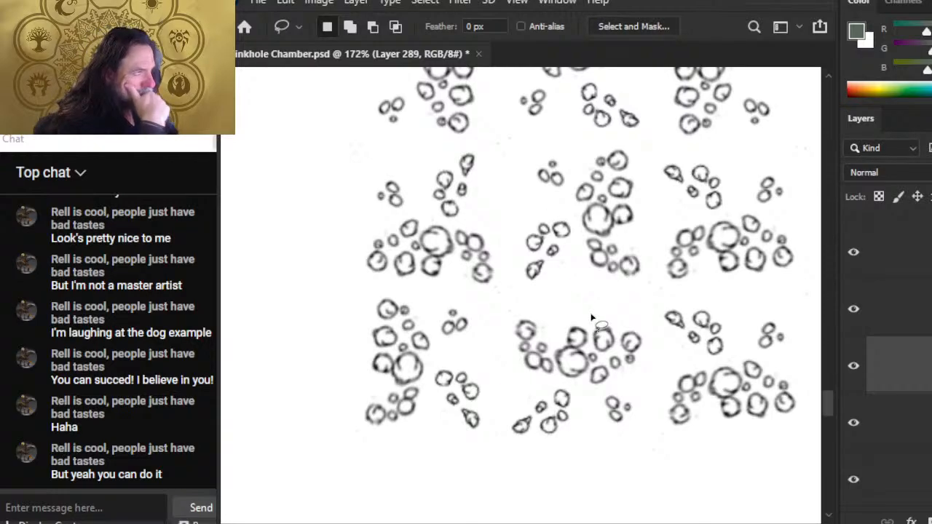
{"action": "mouse_move", "coordinate": [408, 177]}
{"action": "left_mouse_down"}
{"action": "mouse_move", "coordinate": [341, 207]}
{"action": "mouse_move", "coordinate": [412, 215]}
{"action": "mouse_move", "coordinate": [415, 182]}
{"action": "left_mouse_up"}
{"action": "key", "text": "v"}
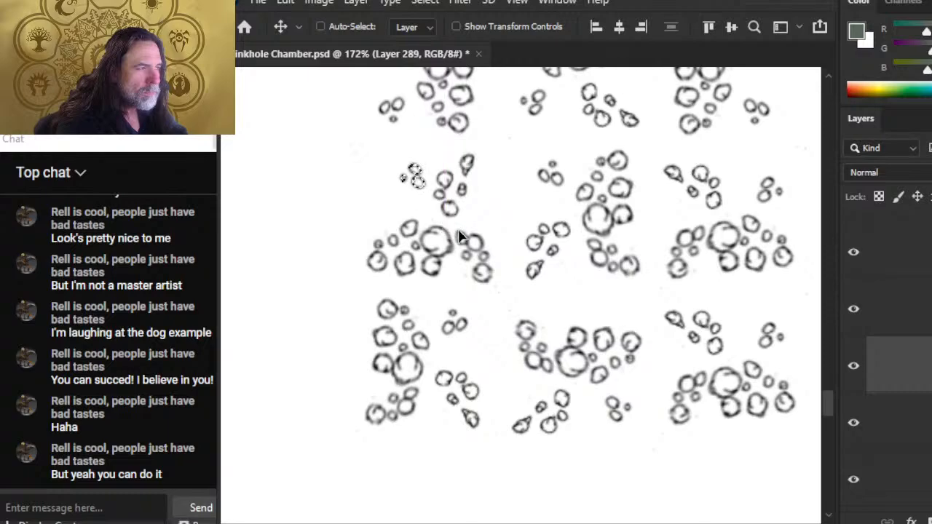
{"action": "left_click_drag", "start_coordinate": [427, 216], "coordinate": [434, 206]}
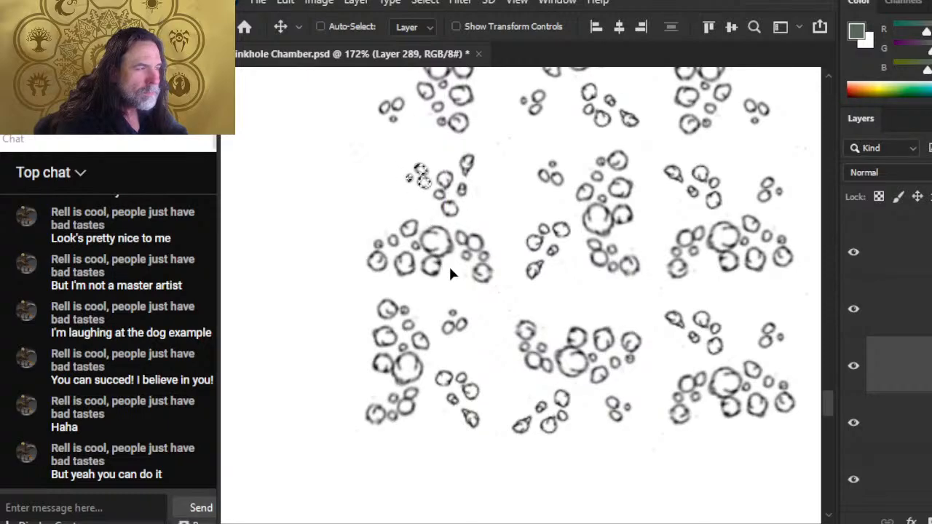
{"action": "key", "text": "ctrl+d"}
- Delete the layers of all three tiles in the bottom row
{"action": "key", "text": "z"}
{"action": "left_click_drag", "start_coordinate": [572, 324], "coordinate": [521, 308]}
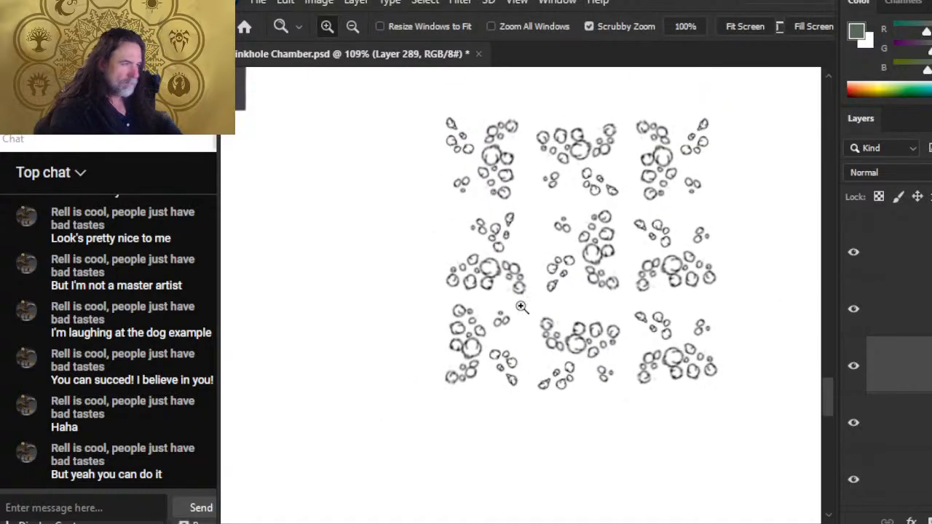
{"action": "left_click", "coordinate": [906, 251]}
{"action": "scroll", "coordinate": [906, 304], "scroll_direction": "up", "scroll_amount": 5}
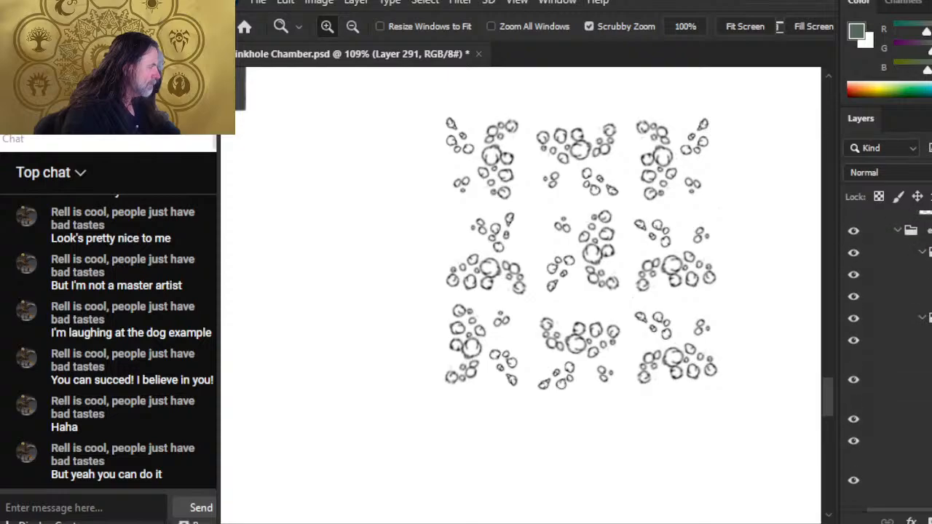
{"action": "scroll", "coordinate": [906, 304], "scroll_direction": "down", "scroll_amount": 3}
{"action": "left_click", "coordinate": [907, 304]}
{"action": "key", "text": "Delete"}
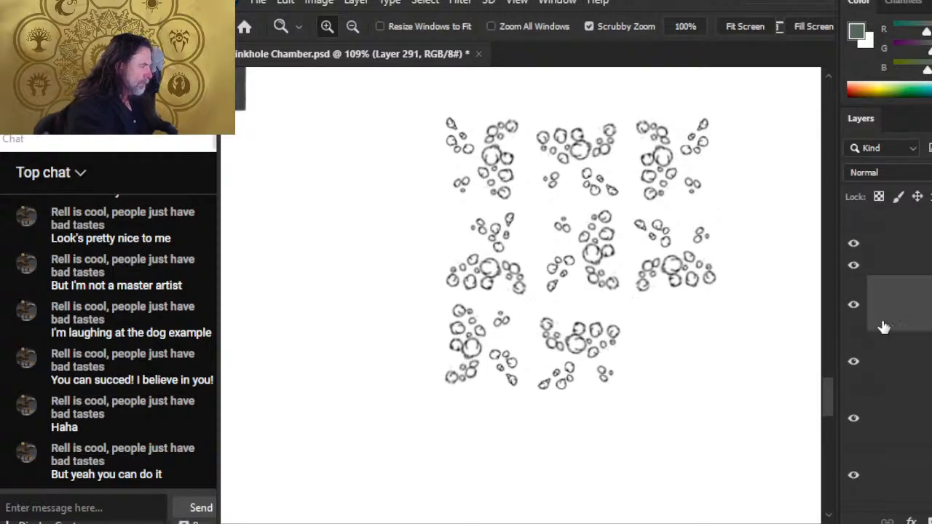
{"action": "left_click", "coordinate": [852, 306]}
{"action": "left_click", "coordinate": [853, 305]}
{"action": "key", "text": "Delete"}
{"action": "left_click", "coordinate": [853, 308]}
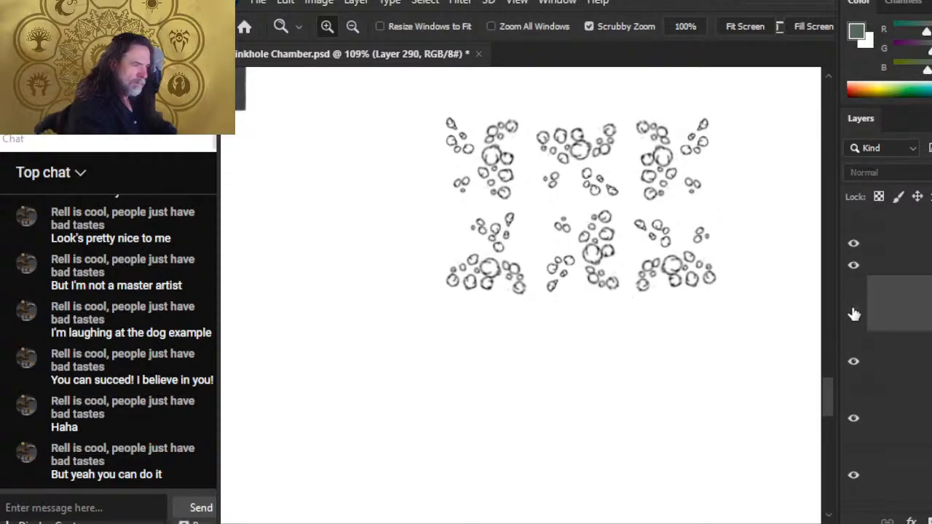
{"action": "left_click", "coordinate": [853, 306]}
{"action": "key", "text": "Delete"}
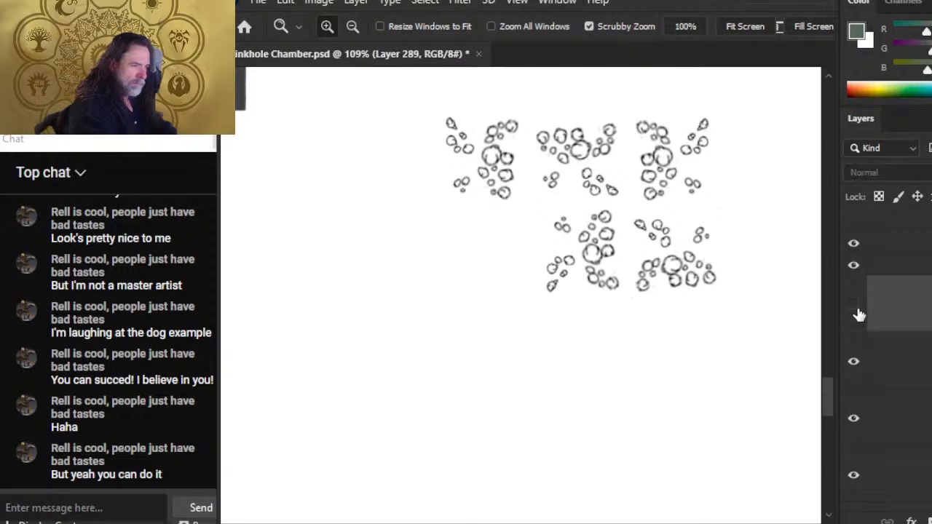
- Show the edited tile again and delete the remaining tile copies around it in the top and middle rows
{"action": "left_click", "coordinate": [854, 308]}
{"action": "left_click", "coordinate": [905, 382]}
{"action": "key", "text": "Delete"}
{"action": "key", "text": "Delete"}
{"action": "key", "text": "Delete"}
{"action": "key", "text": "Delete"}
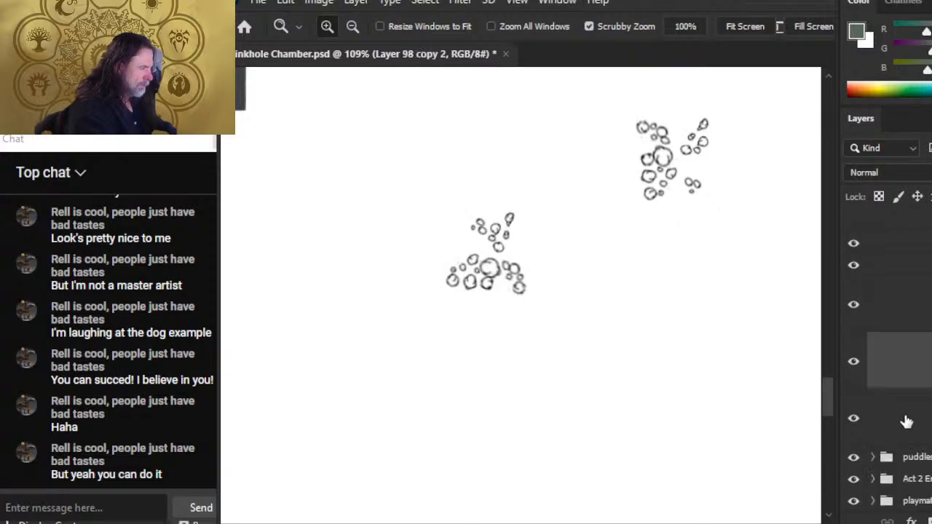
{"action": "key", "text": "Delete"}
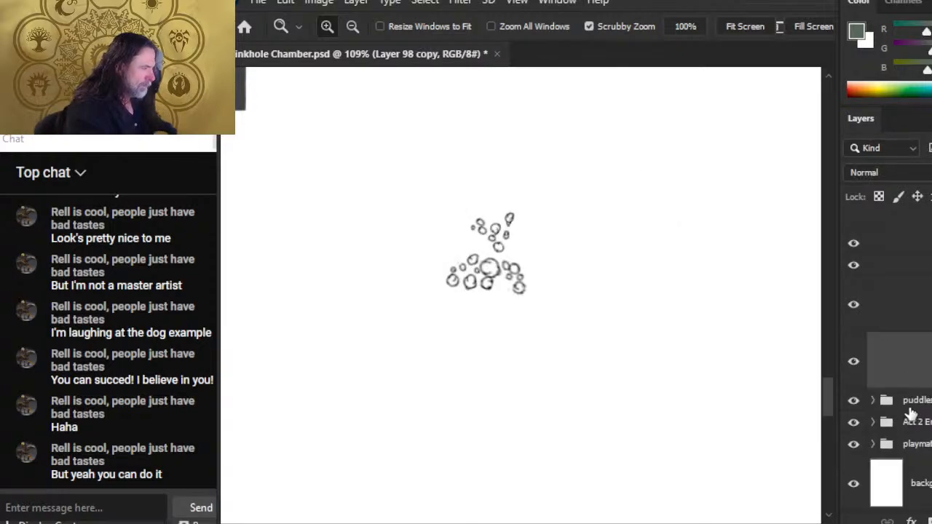
- Make the edited tile's layer active and turn the grid back on
{"action": "left_click", "coordinate": [925, 318]}
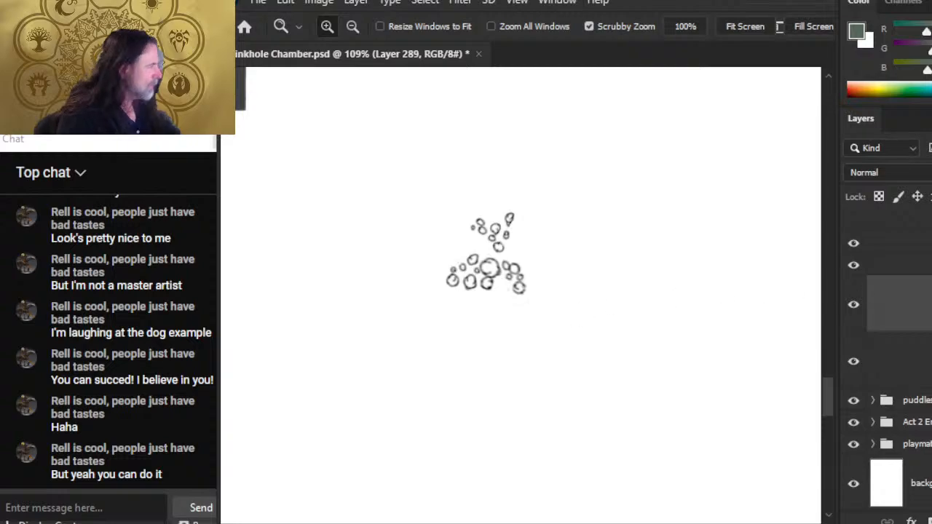
{"action": "scroll", "coordinate": [888, 357], "scroll_direction": "up", "scroll_amount": 10}
{"action": "left_click", "coordinate": [852, 222]}
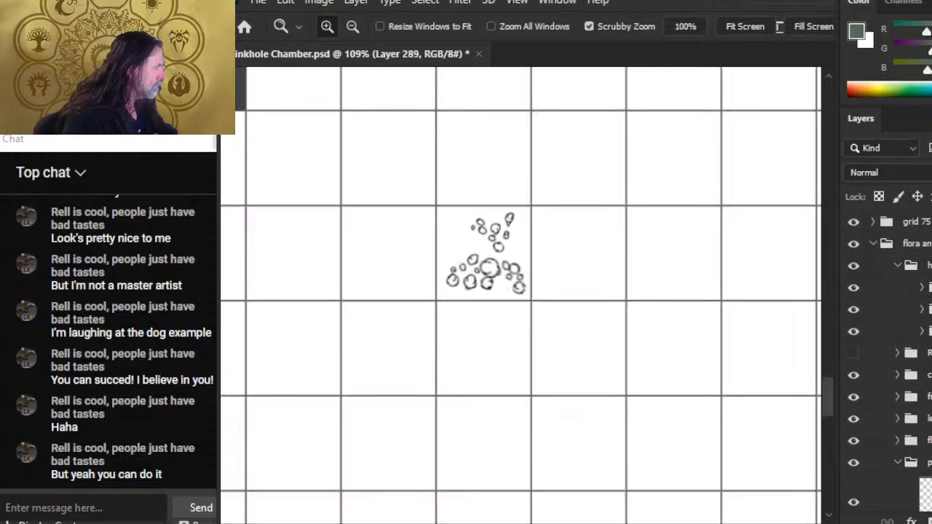
{"action": "scroll", "coordinate": [888, 367], "scroll_direction": "down", "scroll_amount": 10}
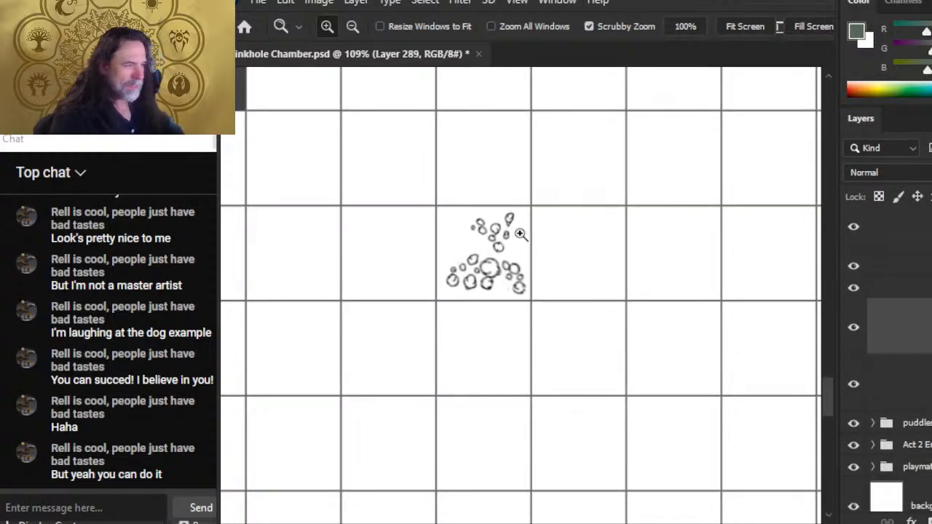
- Lasso the edited tile, copy it to a new layer and place the copy in the cell directly below
{"action": "key", "text": "l"}
{"action": "mouse_move", "coordinate": [416, 202]}
{"action": "left_mouse_down"}
{"action": "mouse_move", "coordinate": [537, 194]}
{"action": "mouse_move", "coordinate": [418, 204]}
{"action": "left_mouse_up"}
{"action": "key", "text": "ctrl+j"}
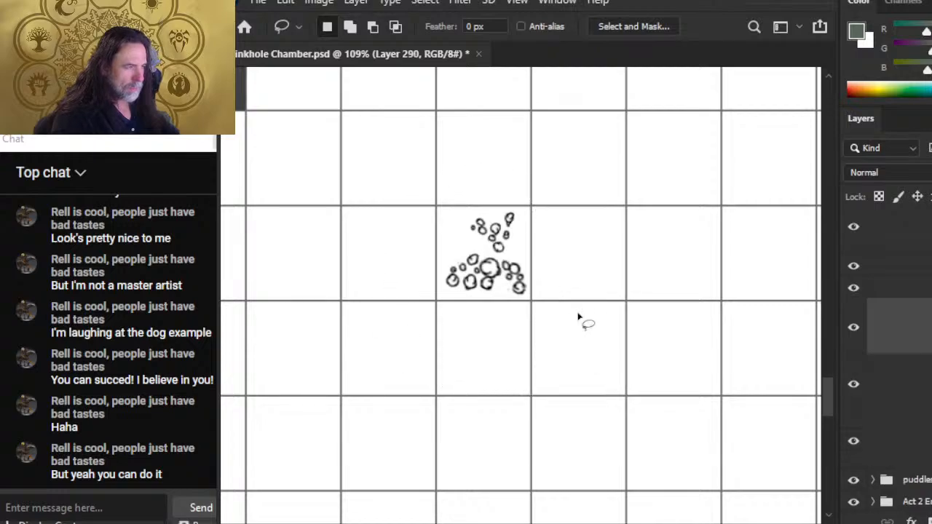
{"action": "key", "text": "v"}
{"action": "left_click_drag", "start_coordinate": [570, 250], "coordinate": [568, 343]}
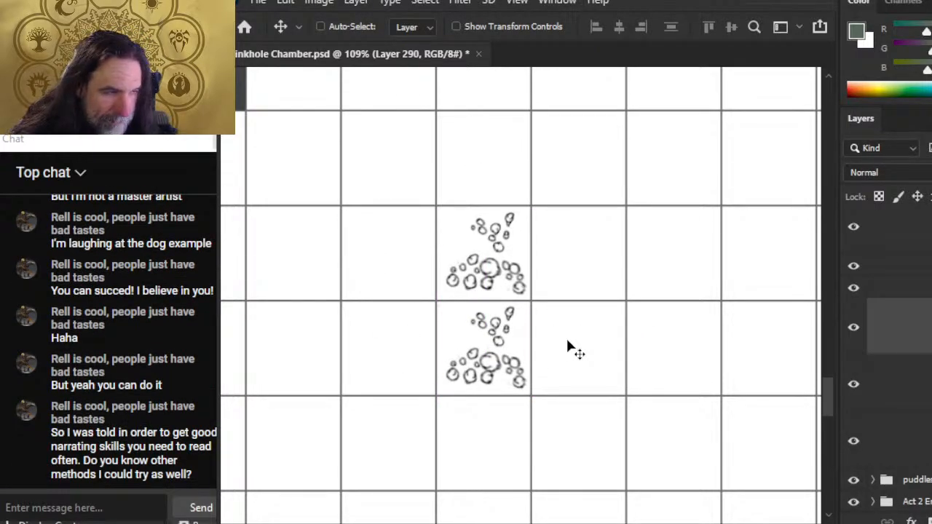
- Rotate the lower copy of the edited tile 90° counterclockwise
{"action": "right_click", "coordinate": [505, 321]}
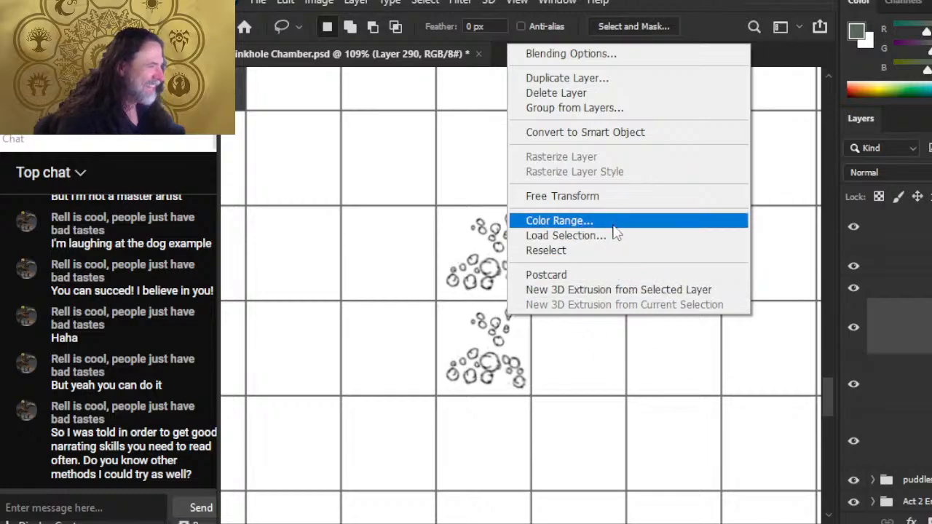
{"action": "left_click", "coordinate": [571, 195]}
{"action": "mouse_move", "coordinate": [527, 231]}
{"action": "left_mouse_down"}
{"action": "mouse_move", "coordinate": [389, 249]}
{"action": "mouse_move", "coordinate": [354, 296]}
{"action": "left_mouse_up"}
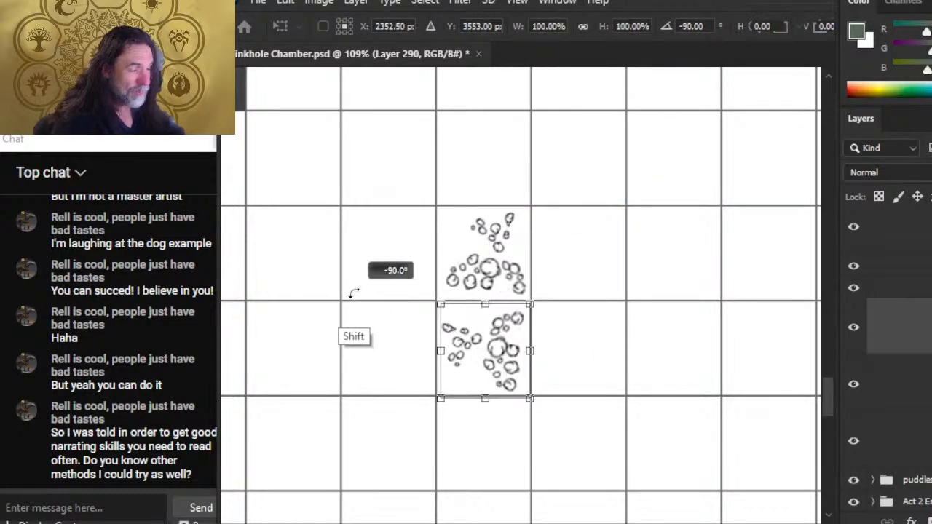
{"action": "key", "text": "Return"}
{"action": "key", "text": "l"}
{"action": "key", "text": "v"}
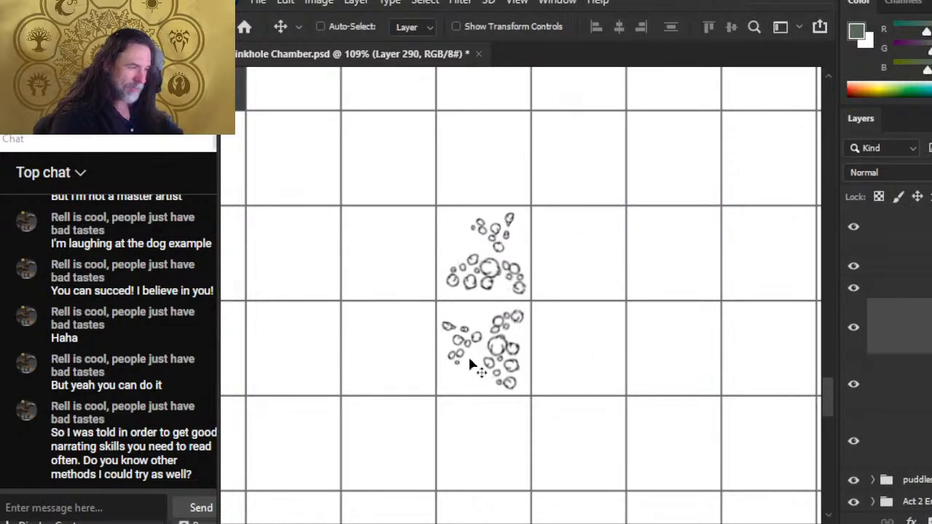
- Paste another copy of the tile and place it in the cell beside the rotated copy
{"action": "key", "text": "ctrl+v"}
{"action": "left_click_drag", "start_coordinate": [552, 358], "coordinate": [615, 404]}
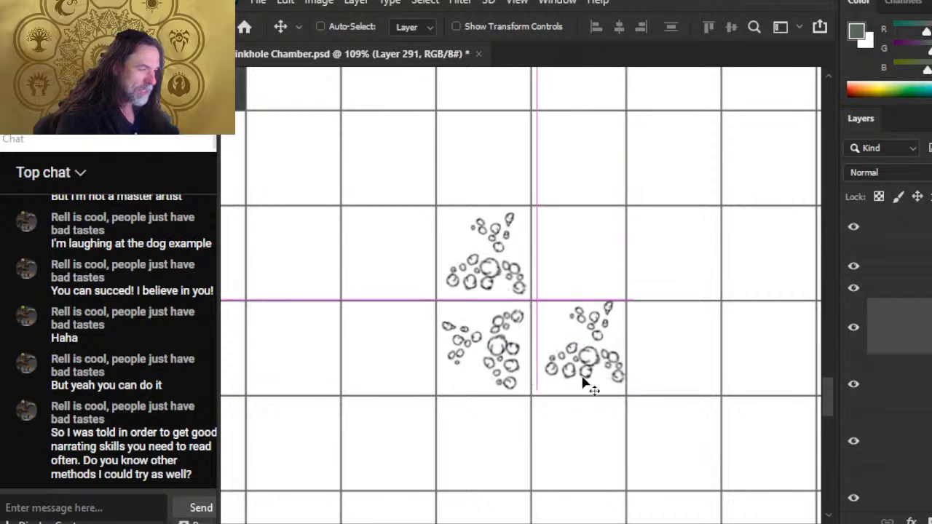
{"action": "key", "text": "l"}
{"action": "right_click", "coordinate": [576, 308]}
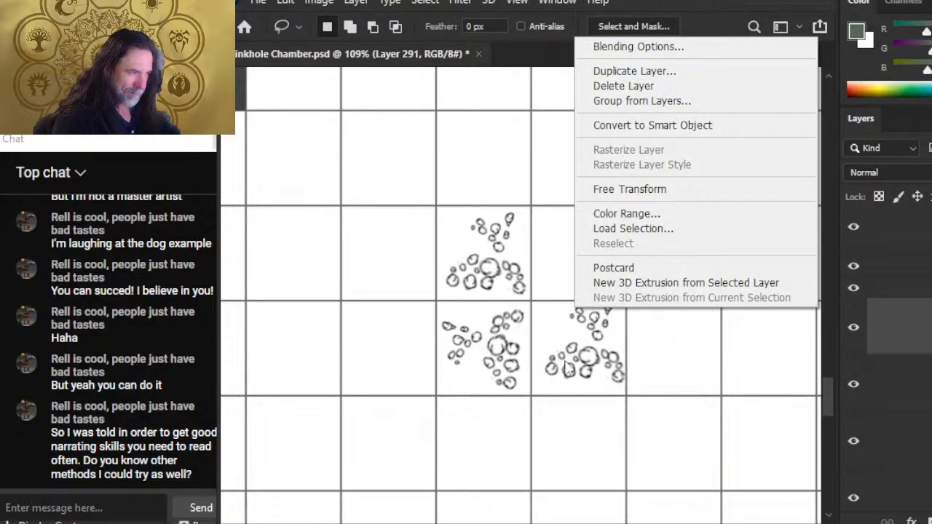
{"action": "left_click", "coordinate": [537, 417]}
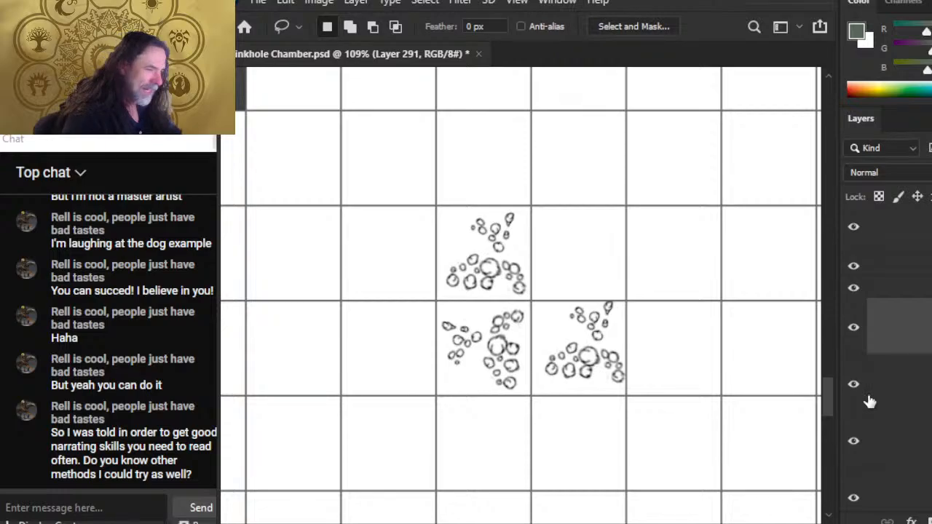
- Undo the pasted and rotated tile copies until only the original tile remains, and clear the selection
{"action": "key", "text": "ctrl+z"}
{"action": "key", "text": "ctrl+z"}
{"action": "key", "text": "ctrl+z"}
{"action": "key", "text": "ctrl+z"}
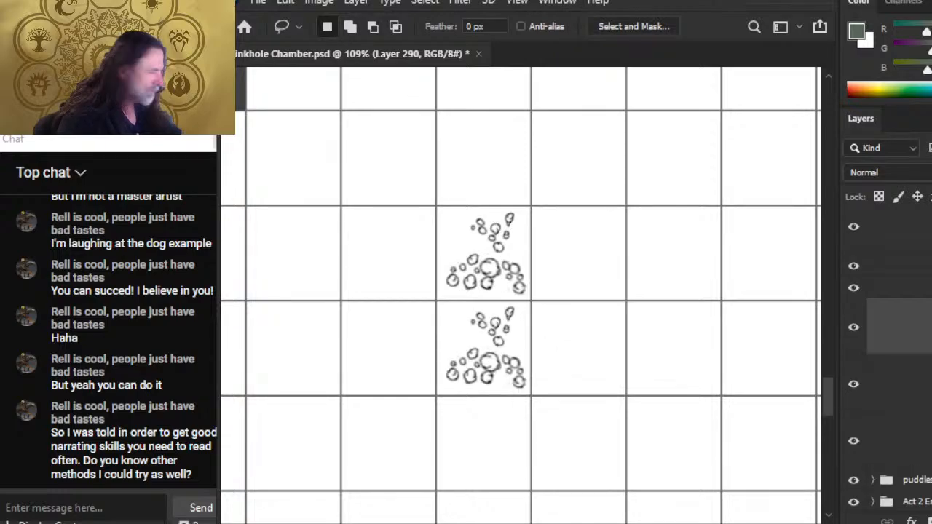
{"action": "key", "text": "ctrl+z"}
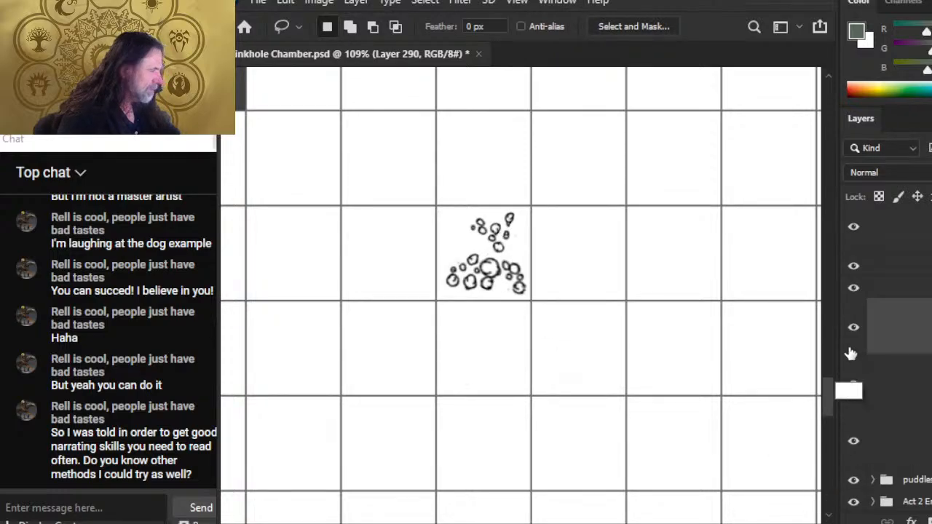
{"action": "key", "text": "ctrl+z"}
{"action": "key", "text": "ctrl+d"}
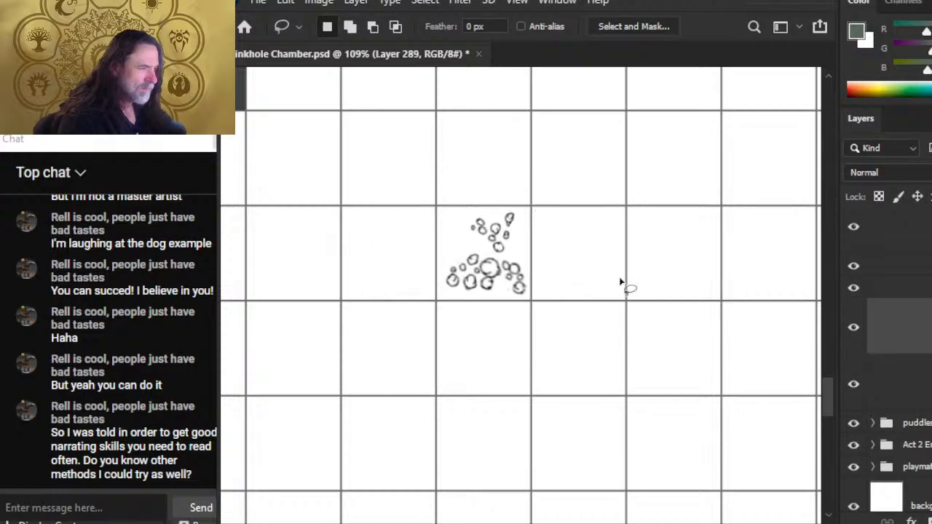
- Lasso the tile's lower bubble cluster, cut it to a new layer, flip it horizontally and tilt it slightly clockwise
{"action": "left_click_drag", "start_coordinate": [510, 302], "coordinate": [524, 291]}
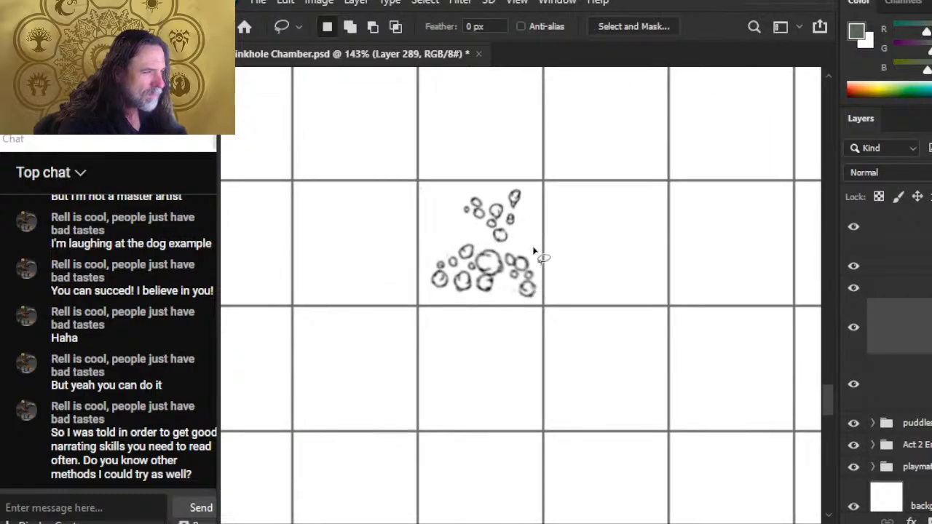
{"action": "left_click_drag", "start_coordinate": [536, 253], "coordinate": [537, 255]}
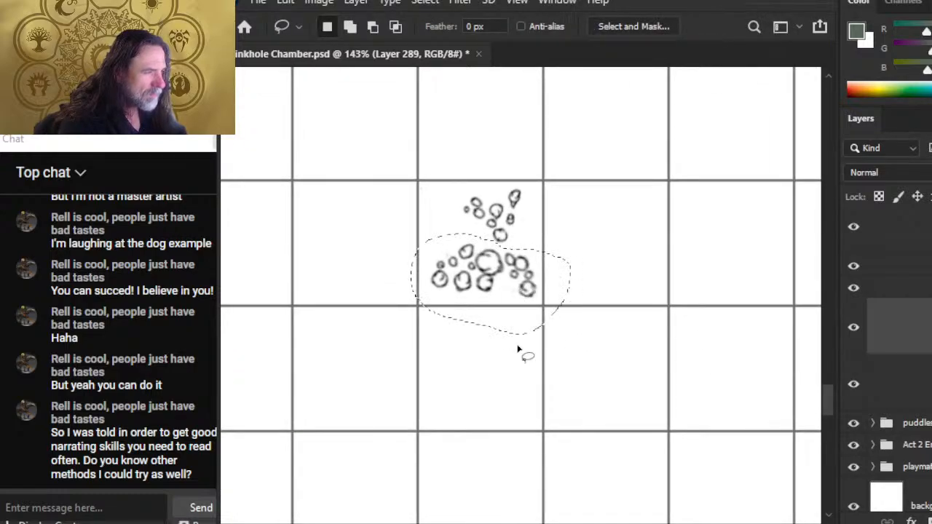
{"action": "key", "text": "ctrl+j"}
{"action": "right_click", "coordinate": [571, 239]}
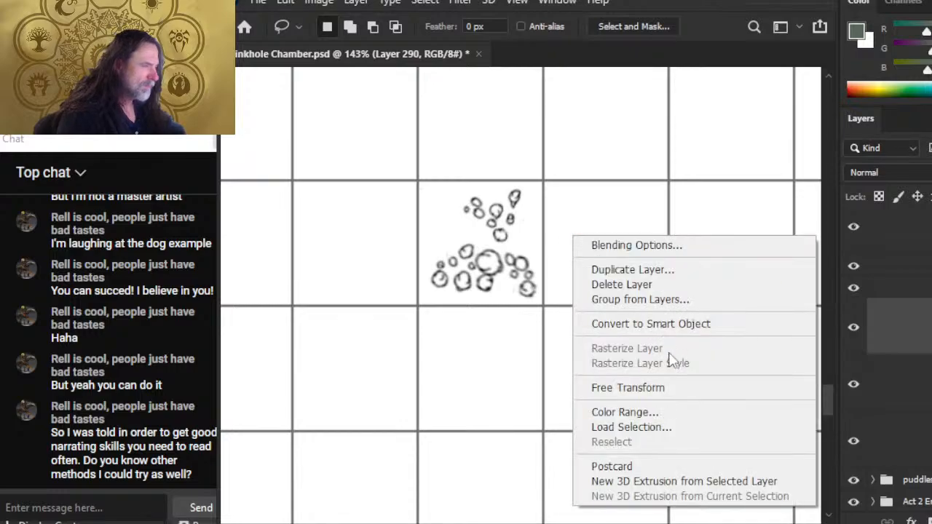
{"action": "left_click", "coordinate": [676, 386]}
{"action": "right_click", "coordinate": [614, 251]}
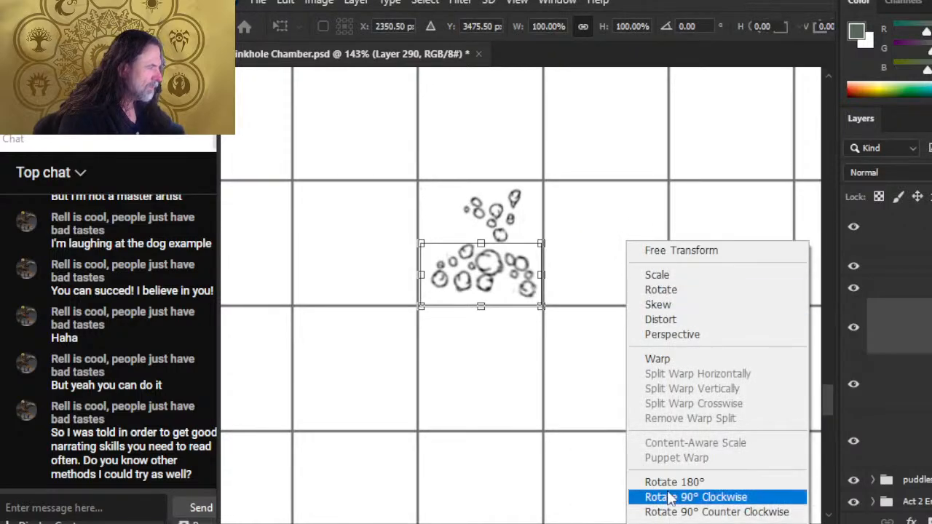
{"action": "left_click", "coordinate": [677, 523]}
{"action": "left_click_drag", "start_coordinate": [614, 227], "coordinate": [643, 307]}
{"action": "key", "text": "Return"}
{"action": "key", "text": "v"}
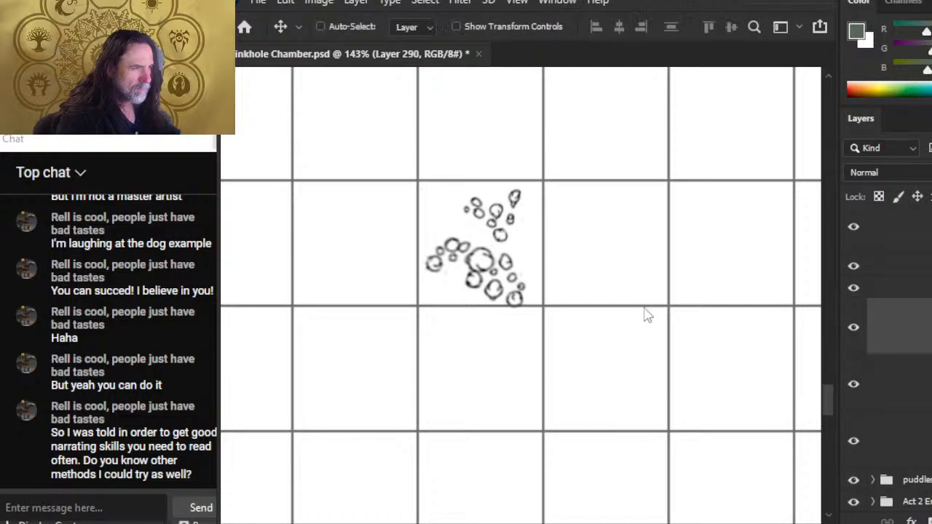
- Nudge the upper bubble cluster's layer left and slightly up within the tile
{"action": "left_click", "coordinate": [916, 389]}
{"action": "key", "text": "Left"}
{"action": "key", "text": "Left"}
{"action": "key", "text": "Left"}
{"action": "key", "text": "Left"}
{"action": "key", "text": "Left"}
{"action": "key", "text": "Left"}
{"action": "key", "text": "Left"}
{"action": "key", "text": "Left"}
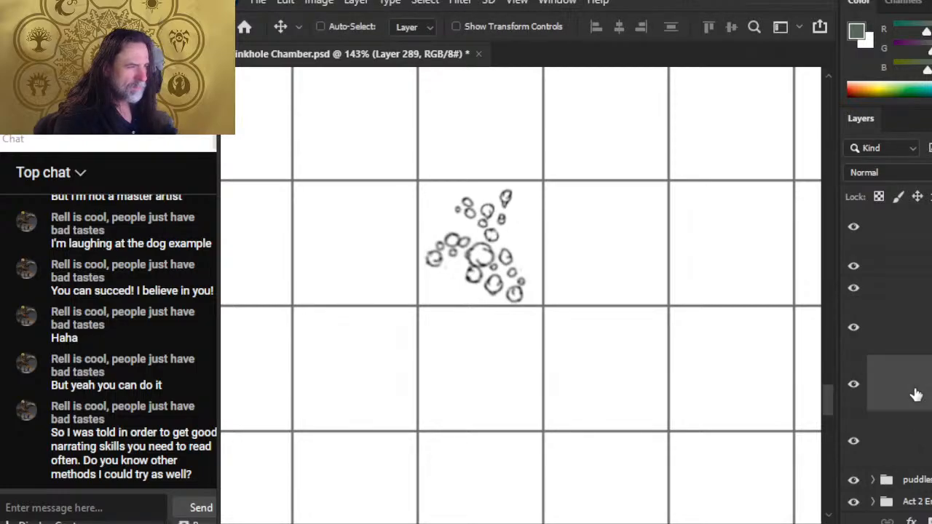
{"action": "key", "text": "Up"}
{"action": "key", "text": "Up"}
{"action": "key", "text": "Right"}
{"action": "key", "text": "Right"}
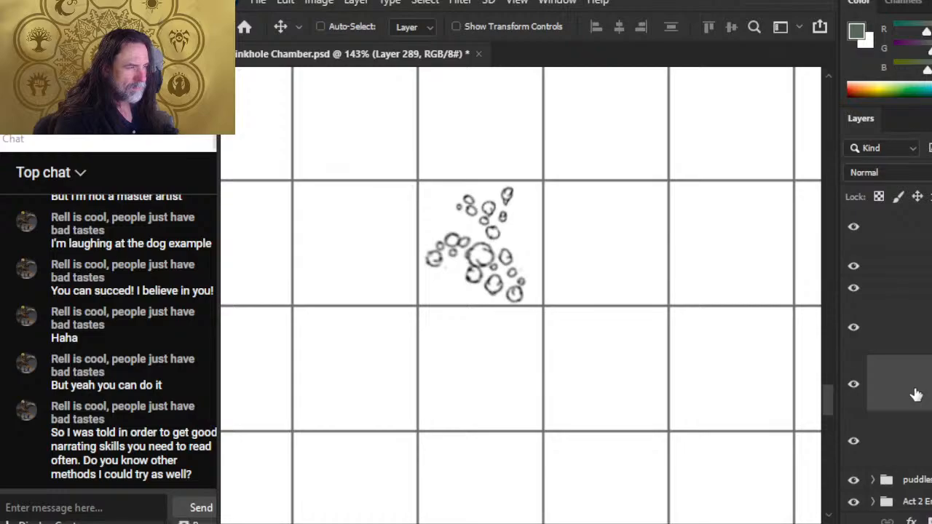
{"action": "key", "text": "Up"}
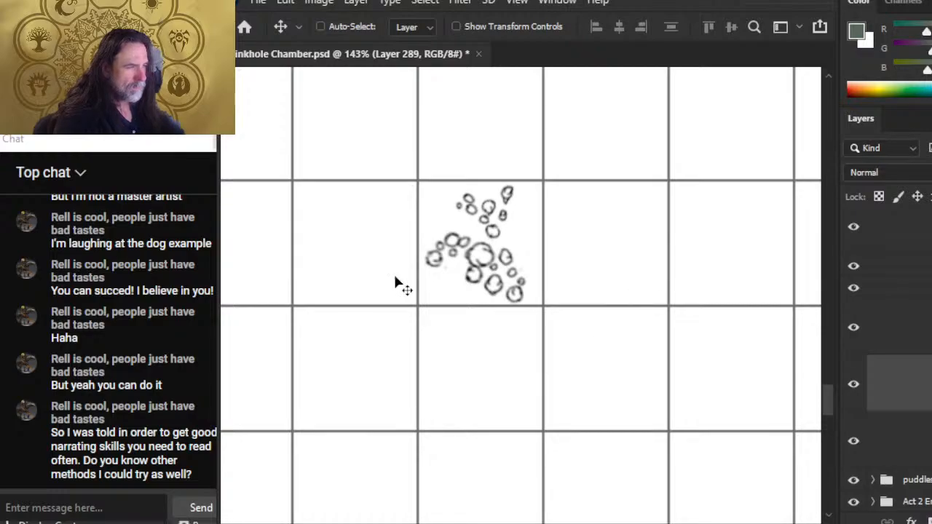
- Rotate the lower bubble cluster to about -12.74° and shift it left beneath the upper cluster
{"action": "left_click", "coordinate": [914, 331]}
{"action": "key", "text": "l"}
{"action": "right_click", "coordinate": [711, 316]}
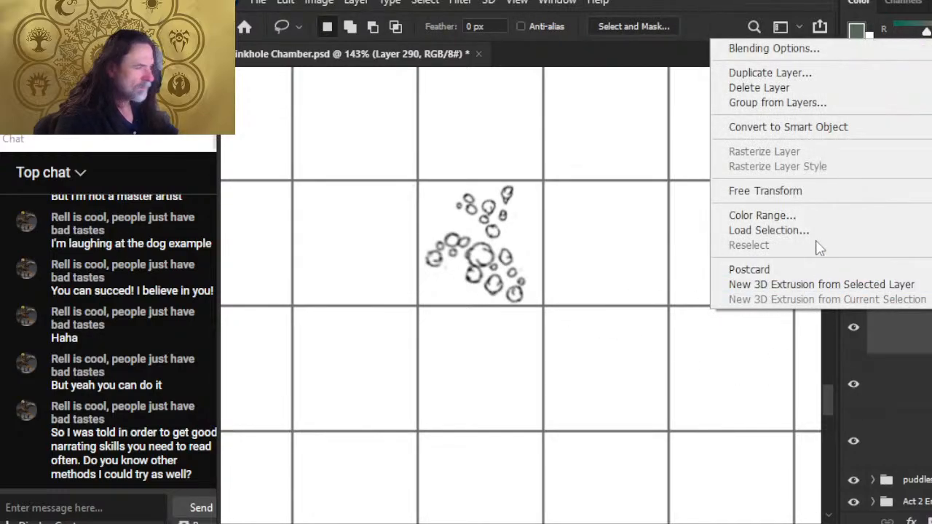
{"action": "left_click", "coordinate": [825, 192]}
{"action": "left_click_drag", "start_coordinate": [735, 368], "coordinate": [741, 334]}
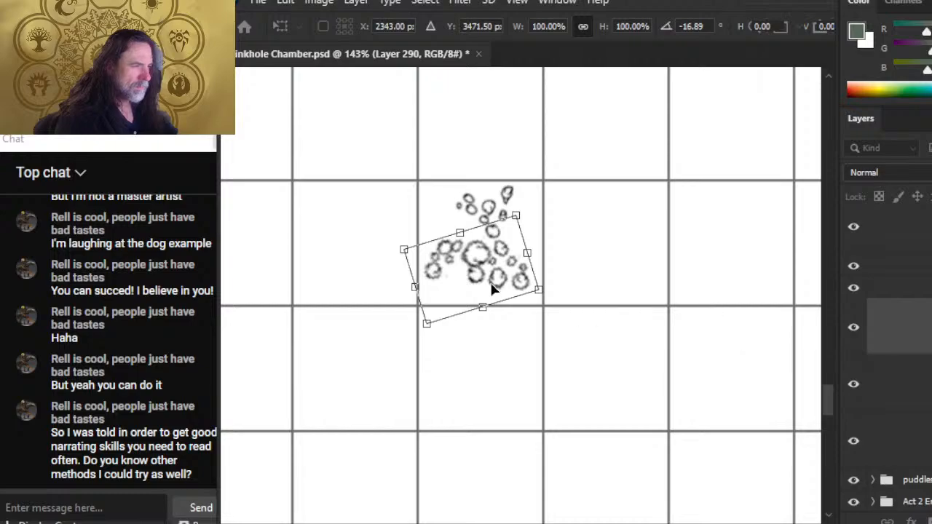
{"action": "mouse_move", "coordinate": [492, 289]}
{"action": "left_mouse_down"}
{"action": "mouse_move", "coordinate": [482, 302]}
{"action": "mouse_move", "coordinate": [498, 272]}
{"action": "left_mouse_up"}
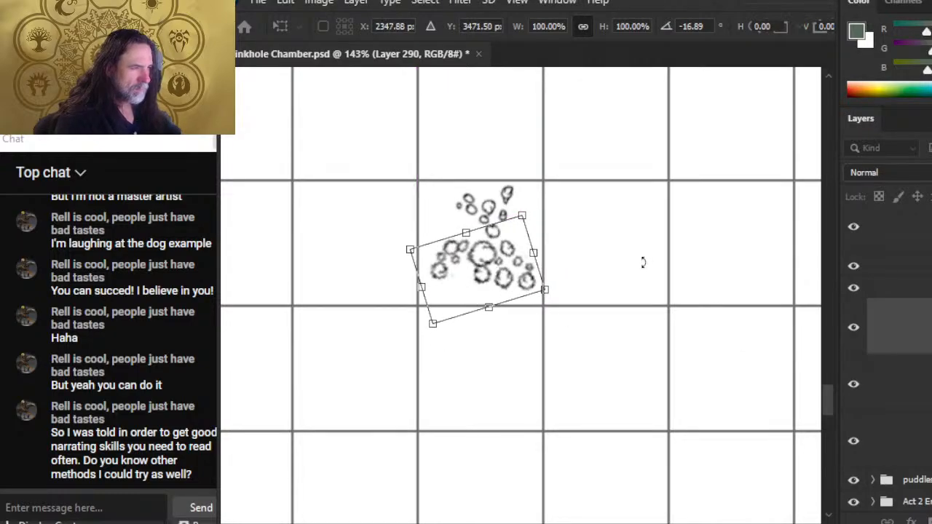
{"action": "left_click_drag", "start_coordinate": [642, 262], "coordinate": [615, 248]}
{"action": "mouse_move", "coordinate": [488, 269]}
{"action": "left_mouse_down"}
{"action": "mouse_move", "coordinate": [470, 267]}
{"action": "mouse_move", "coordinate": [482, 271]}
{"action": "left_mouse_up"}
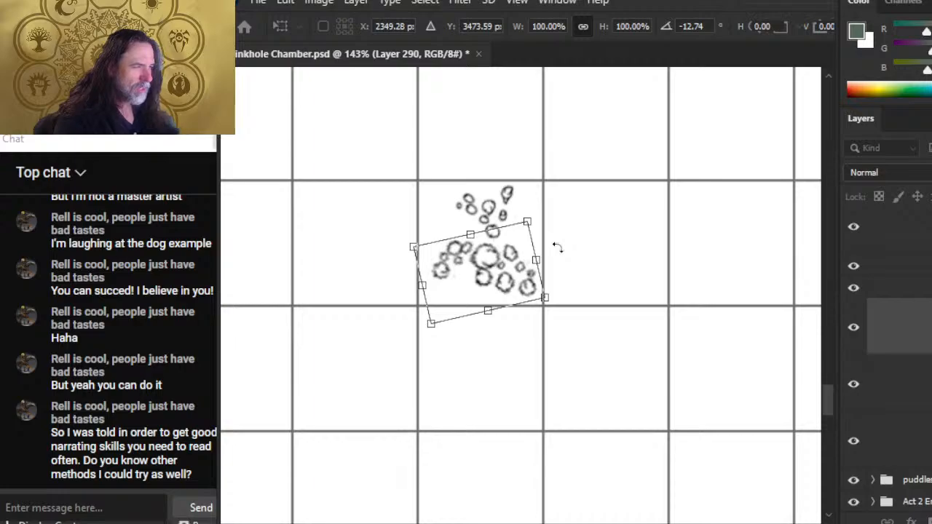
{"action": "left_click_drag", "start_coordinate": [457, 280], "coordinate": [461, 283]}
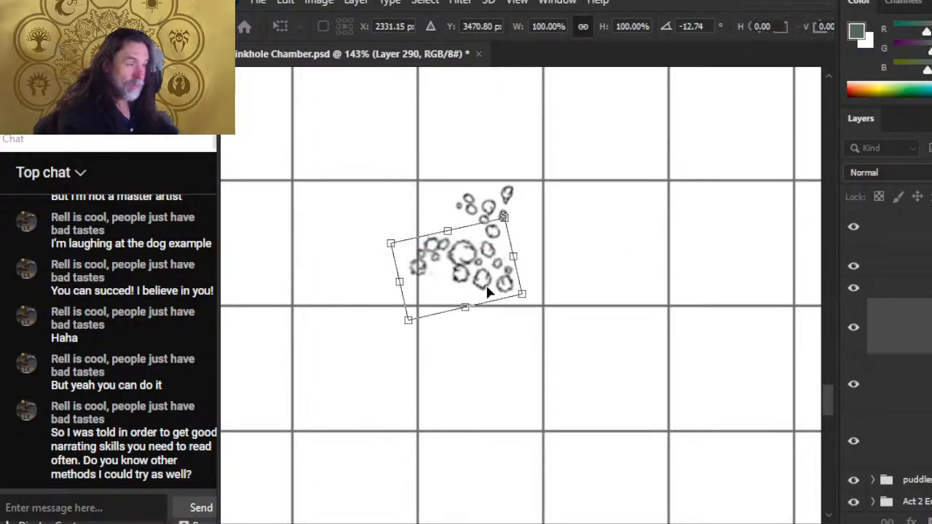
{"action": "key", "text": "Return"}
- Lasso the small bubbles at the lower cluster's left end and move them up inside the cell's left edge
{"action": "key", "text": "l"}
{"action": "left_click_drag", "start_coordinate": [426, 215], "coordinate": [431, 276]}
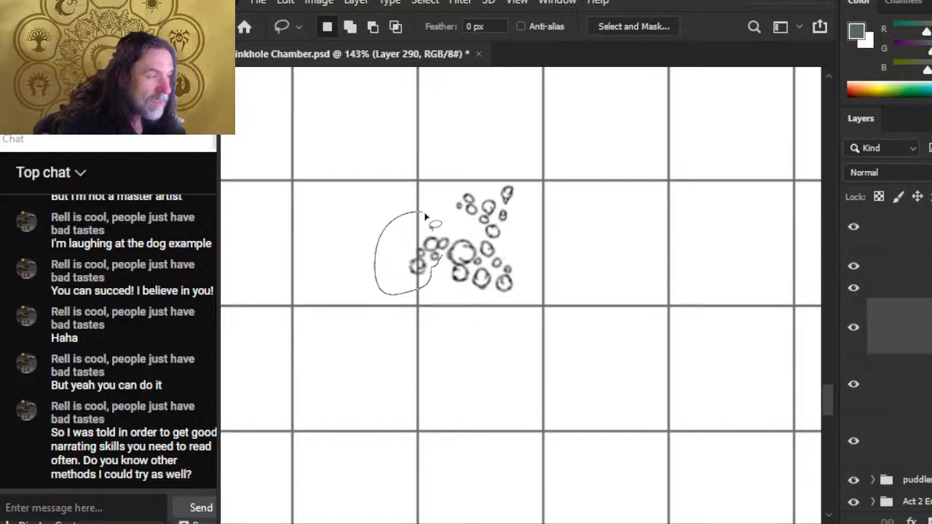
{"action": "left_click_drag", "start_coordinate": [426, 216], "coordinate": [441, 194]}
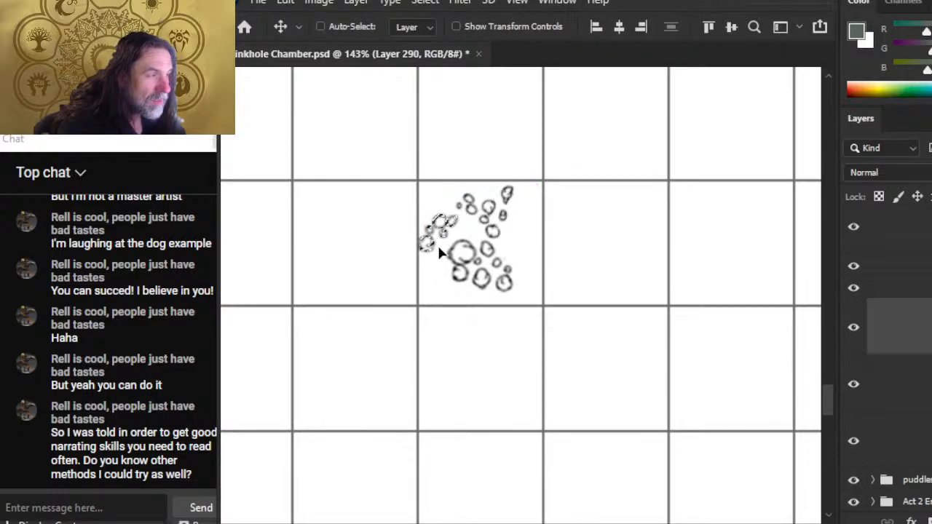
- Merge the lower cluster's layer down into the tile layer and center the combined bubbles in the grid cell
{"action": "right_click", "coordinate": [903, 346]}
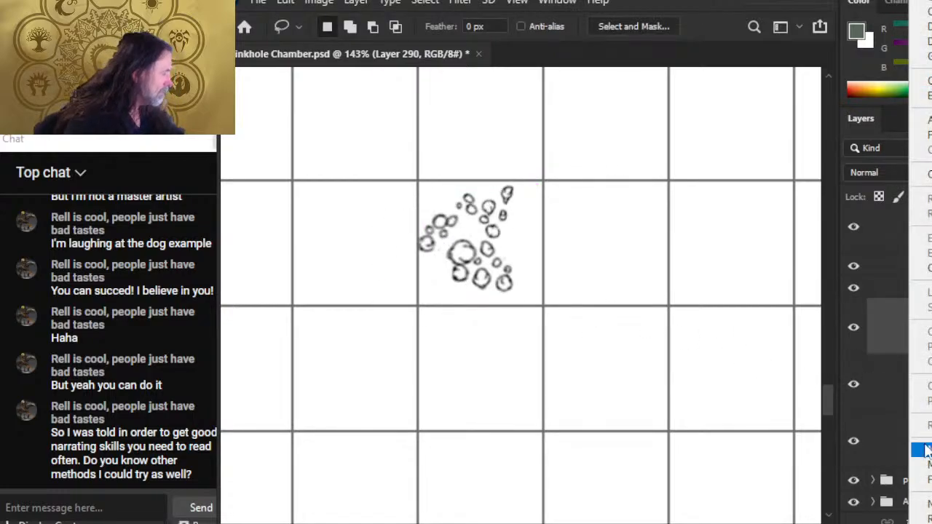
{"action": "left_click", "coordinate": [914, 449]}
{"action": "key", "text": "v"}
{"action": "mouse_move", "coordinate": [591, 305]}
{"action": "left_mouse_down"}
{"action": "mouse_move", "coordinate": [592, 278]}
{"action": "mouse_move", "coordinate": [603, 306]}
{"action": "left_mouse_up"}
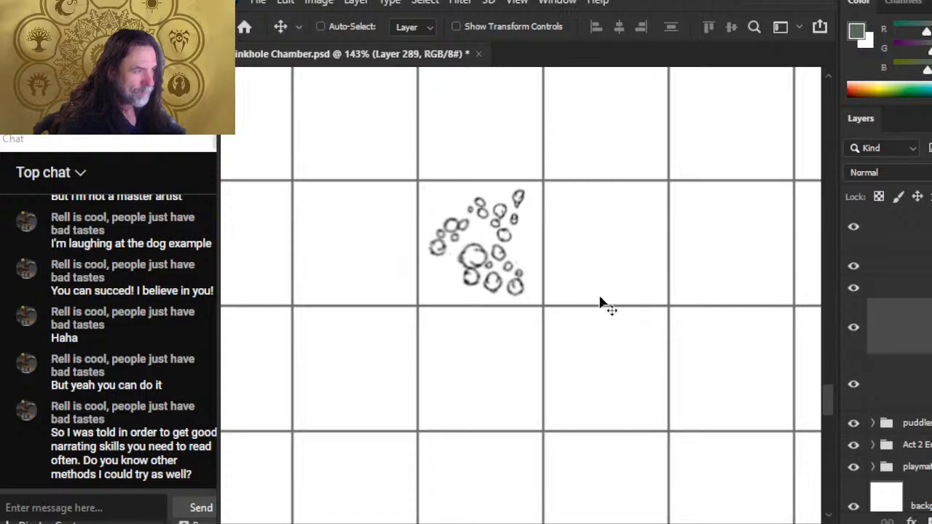
- Lasso the drop-shaped bubble, move it down along the tile's right side and erase the stray mark left behind
{"action": "key", "text": "l"}
{"action": "left_click_drag", "start_coordinate": [540, 176], "coordinate": [528, 234]}
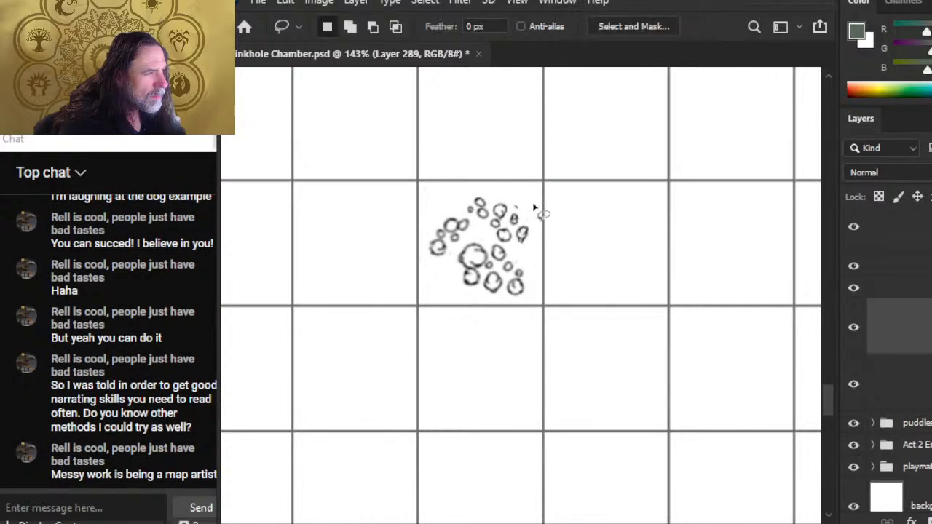
{"action": "key", "text": "e"}
{"action": "key", "text": "z"}
{"action": "left_click_drag", "start_coordinate": [591, 314], "coordinate": [502, 285]}
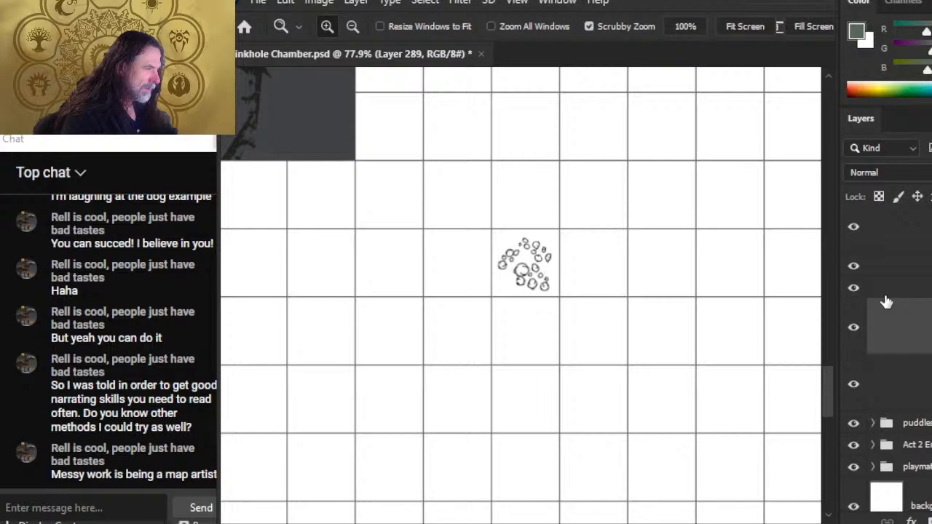
- Lasso the tile's left bubble group, rotate it about -13.24° and adjust its position near the cell's left edge
{"action": "left_click_drag", "start_coordinate": [541, 245], "coordinate": [599, 262]}
{"action": "key", "text": "l"}
{"action": "mouse_move", "coordinate": [388, 328]}
{"action": "left_mouse_down"}
{"action": "mouse_move", "coordinate": [421, 327]}
{"action": "mouse_move", "coordinate": [471, 285]}
{"action": "mouse_move", "coordinate": [479, 255]}
{"action": "mouse_move", "coordinate": [435, 245]}
{"action": "mouse_move", "coordinate": [403, 331]}
{"action": "mouse_move", "coordinate": [432, 327]}
{"action": "mouse_move", "coordinate": [462, 279]}
{"action": "left_mouse_up"}
{"action": "right_click", "coordinate": [435, 252]}
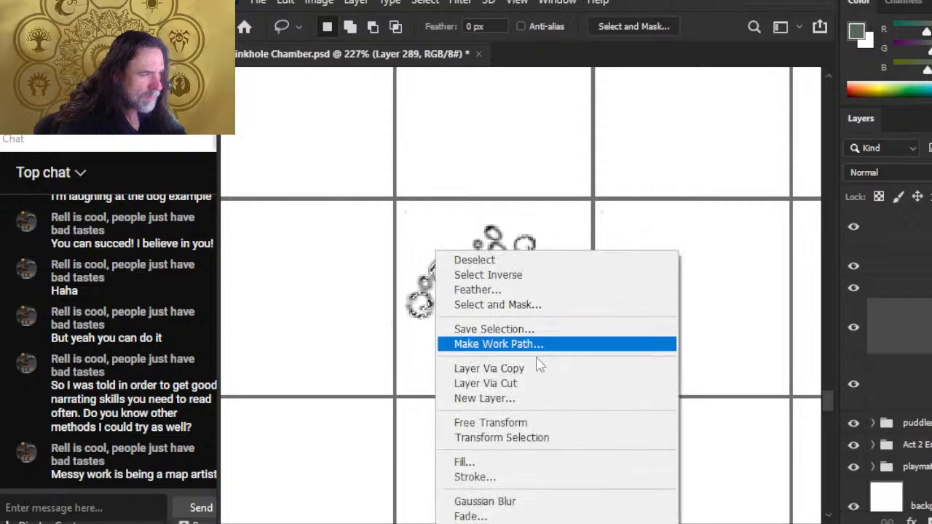
{"action": "left_click", "coordinate": [537, 422]}
{"action": "left_click_drag", "start_coordinate": [614, 289], "coordinate": [608, 239]}
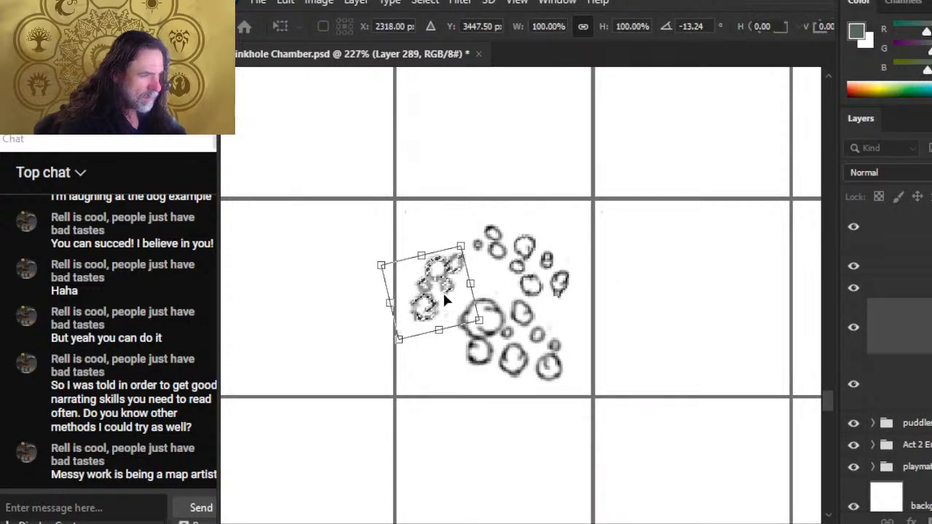
{"action": "left_click_drag", "start_coordinate": [446, 298], "coordinate": [431, 288]}
{"action": "key", "text": "Return"}
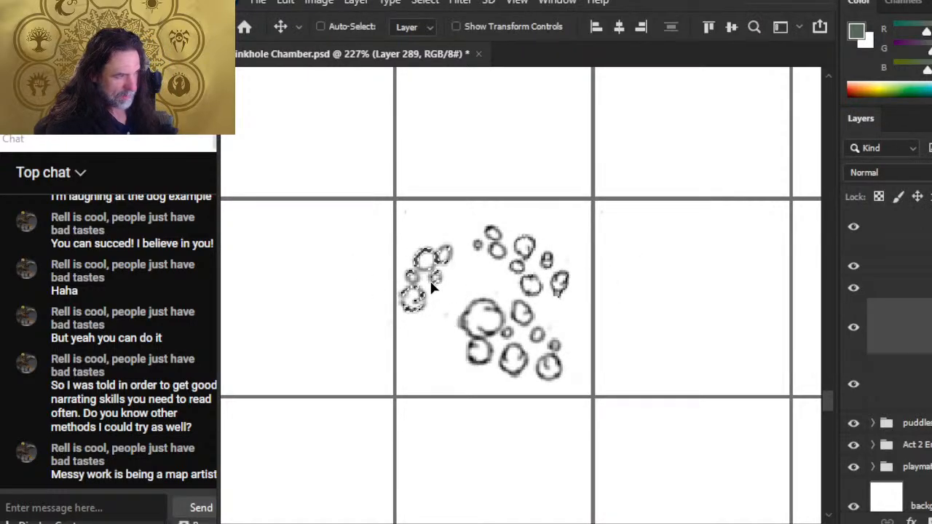
{"action": "mouse_move", "coordinate": [482, 383]}
{"action": "left_mouse_down"}
{"action": "mouse_move", "coordinate": [500, 397]}
{"action": "mouse_move", "coordinate": [492, 390]}
{"action": "left_mouse_up"}
- Lasso the five bubbles at the top of the tile and move them slightly up and left
{"action": "key", "text": "l"}
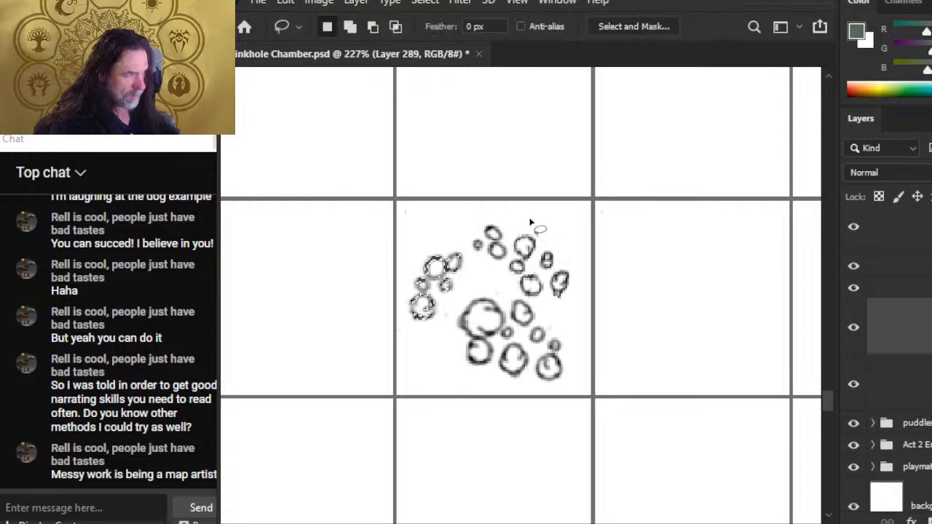
{"action": "mouse_move", "coordinate": [529, 218]}
{"action": "left_mouse_down"}
{"action": "mouse_move", "coordinate": [469, 251]}
{"action": "mouse_move", "coordinate": [493, 273]}
{"action": "mouse_move", "coordinate": [531, 273]}
{"action": "mouse_move", "coordinate": [521, 206]}
{"action": "left_mouse_up"}
{"action": "key", "text": "v"}
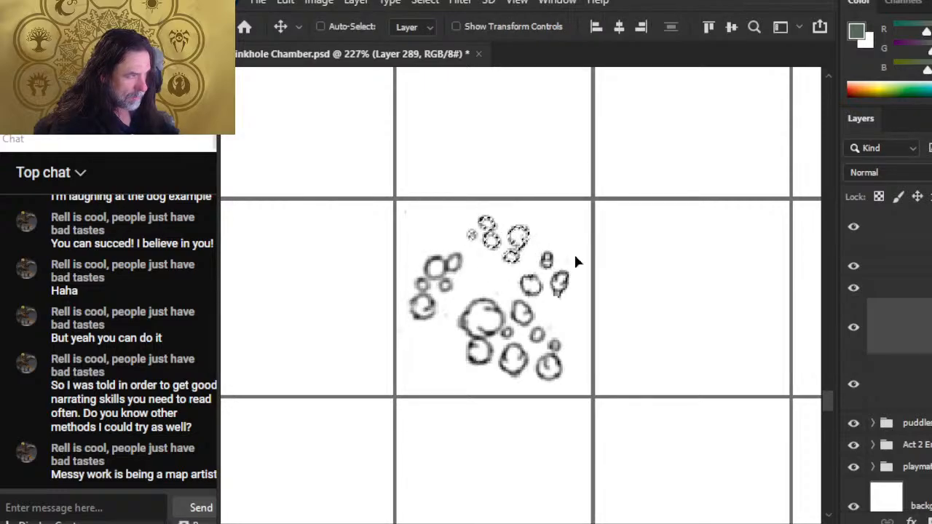
- Lasso the lower bubble group with the large bubble, move it slightly down and left, and deselect
{"action": "key", "text": "l"}
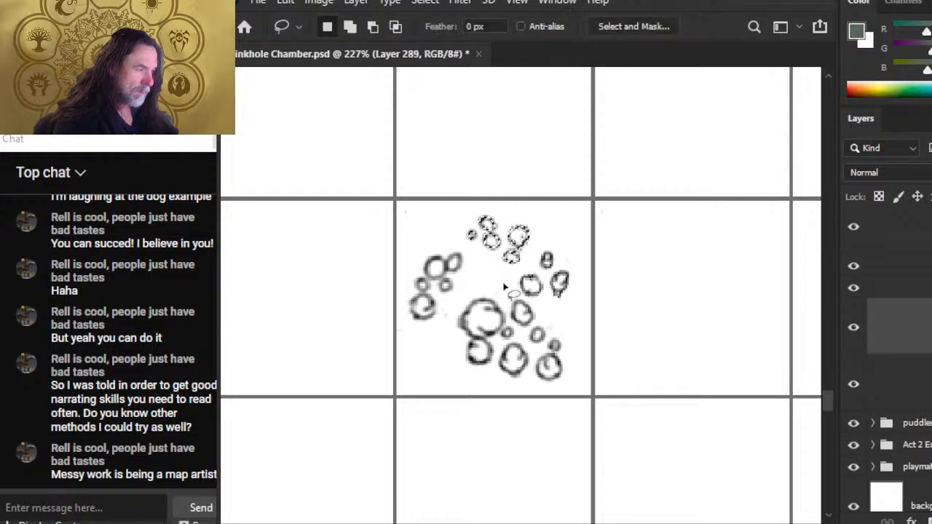
{"action": "mouse_move", "coordinate": [504, 286]}
{"action": "left_mouse_down"}
{"action": "mouse_move", "coordinate": [456, 294]}
{"action": "mouse_move", "coordinate": [434, 342]}
{"action": "left_mouse_up"}
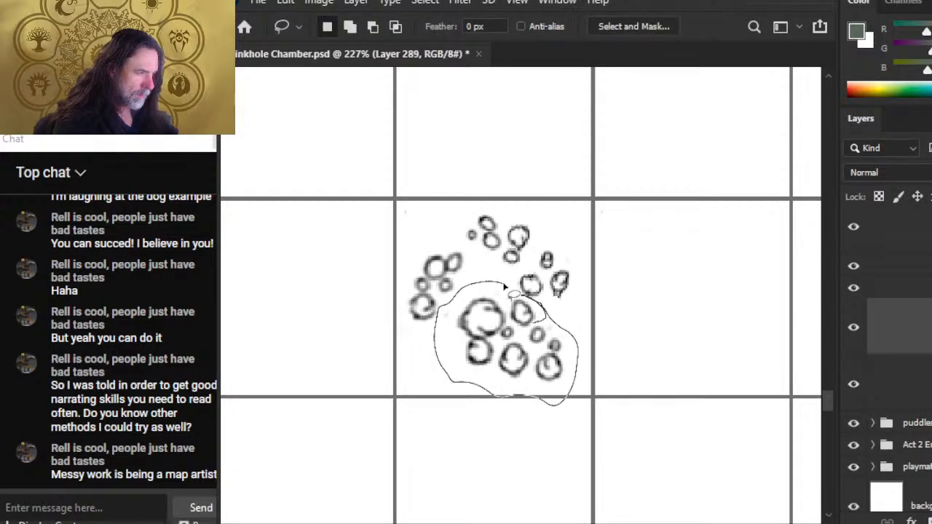
{"action": "left_click_drag", "start_coordinate": [504, 286], "coordinate": [504, 286]}
{"action": "key", "text": "v"}
{"action": "left_click_drag", "start_coordinate": [498, 348], "coordinate": [490, 354]}
{"action": "key", "text": "l"}
{"action": "left_click", "coordinate": [606, 386]}
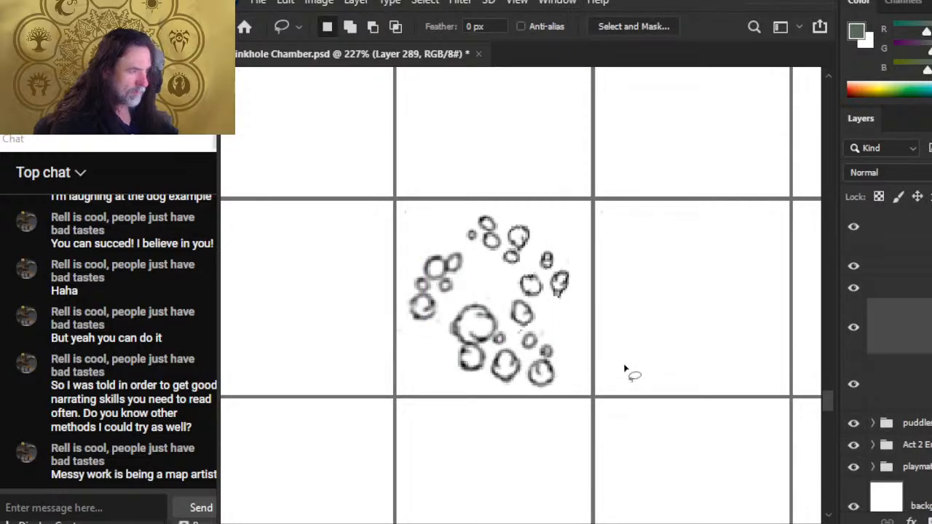
- Duplicate the foliage tile layer, place the copy in the cell left of the original and rotate it -90°
{"action": "key", "text": "z"}
{"action": "left_click_drag", "start_coordinate": [624, 369], "coordinate": [542, 336]}
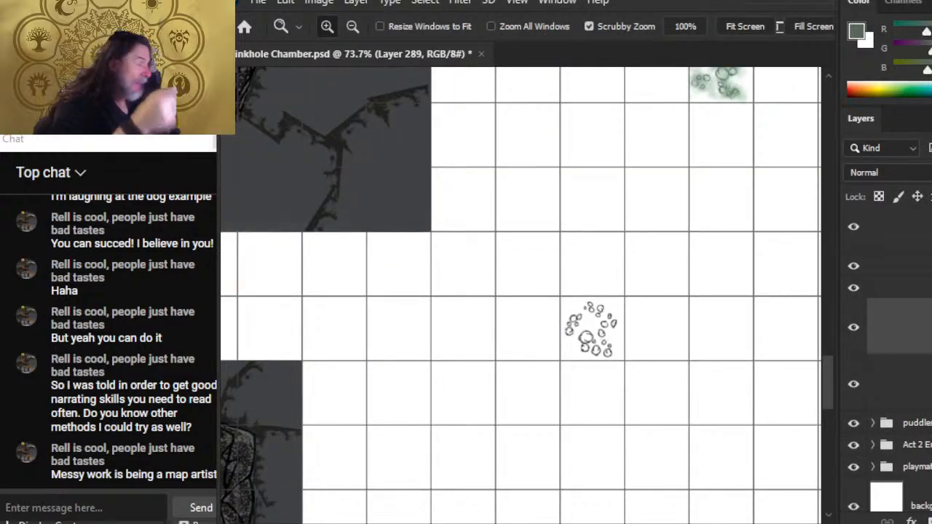
{"action": "right_click", "coordinate": [929, 309]}
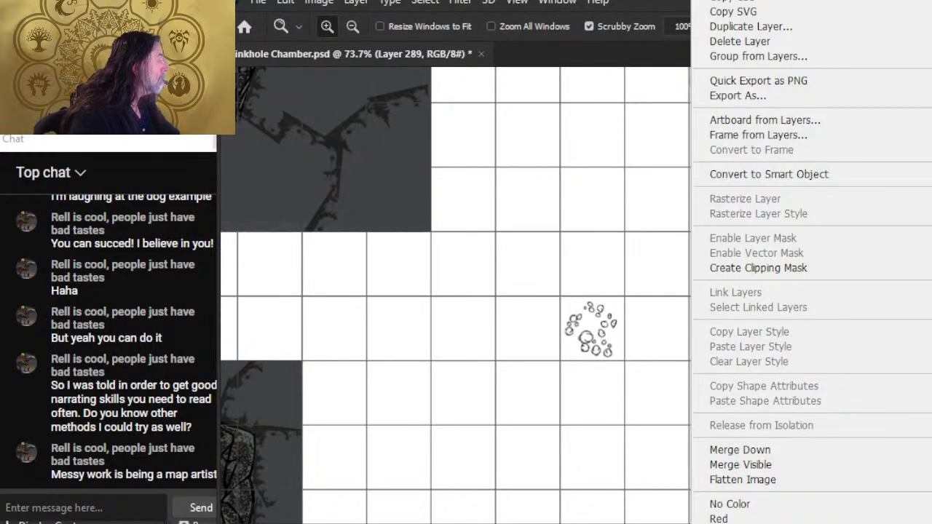
{"action": "left_click", "coordinate": [807, 29]}
{"action": "key", "text": "Return"}
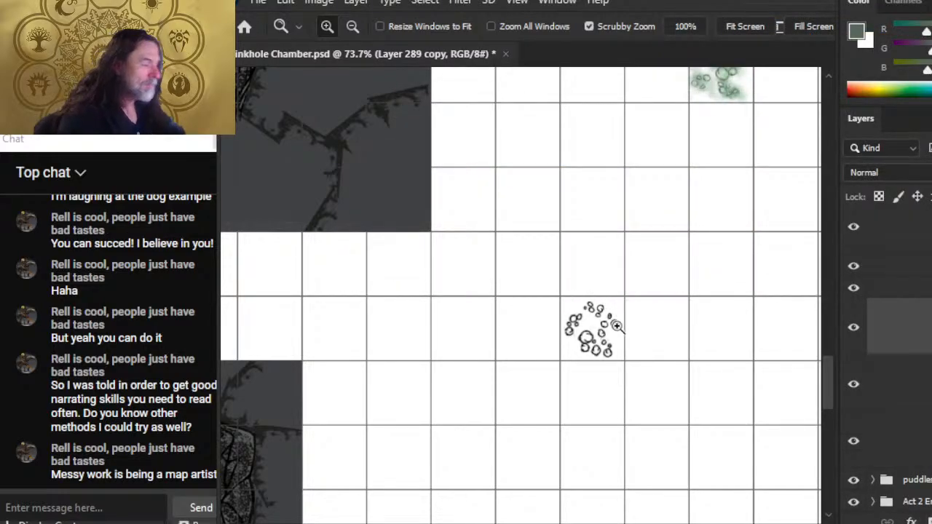
{"action": "key", "text": "v"}
{"action": "left_click_drag", "start_coordinate": [686, 347], "coordinate": [617, 335]}
{"action": "key", "text": "l"}
{"action": "right_click", "coordinate": [603, 334]}
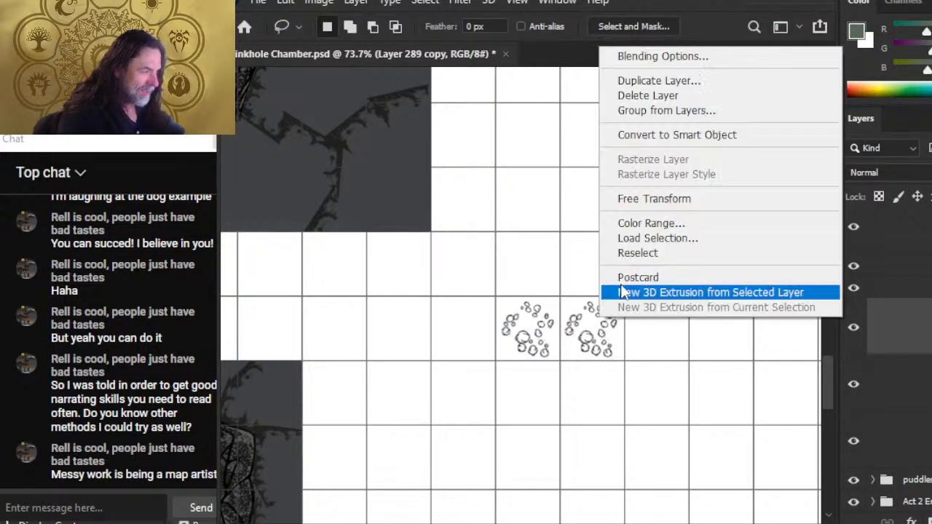
{"action": "left_click", "coordinate": [711, 200]}
{"action": "left_click_drag", "start_coordinate": [663, 218], "coordinate": [549, 202]}
{"action": "key", "text": "Return"}
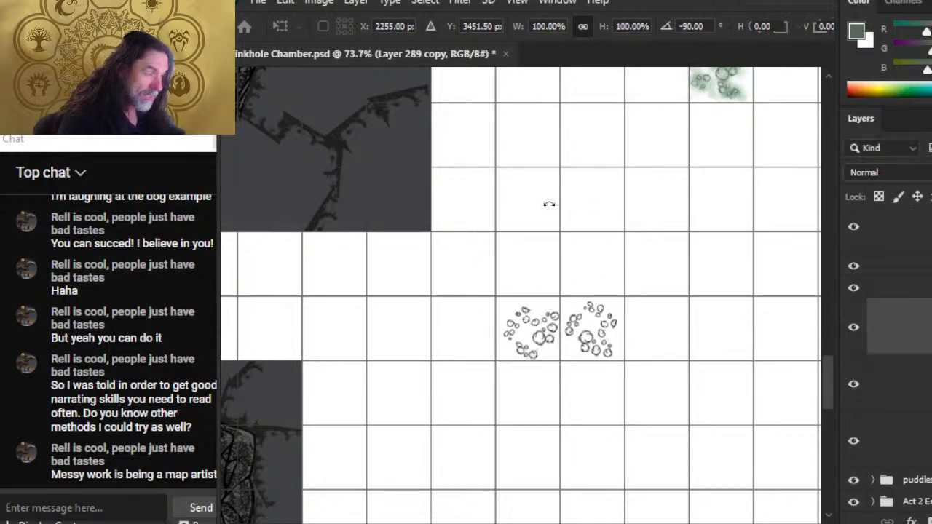
- Nudge the rotated copy up and left until it sits centred within its grid cell
{"action": "key", "text": "v"}
{"action": "key", "text": "Up"}
{"action": "key", "text": "Up"}
{"action": "key", "text": "Up"}
{"action": "key", "text": "Left"}
{"action": "key", "text": "Left"}
{"action": "key", "text": "Left"}
{"action": "key", "text": "Left"}
{"action": "key", "text": "Left"}
{"action": "key", "text": "Left"}
{"action": "key", "text": "Left"}
{"action": "key", "text": "Left"}
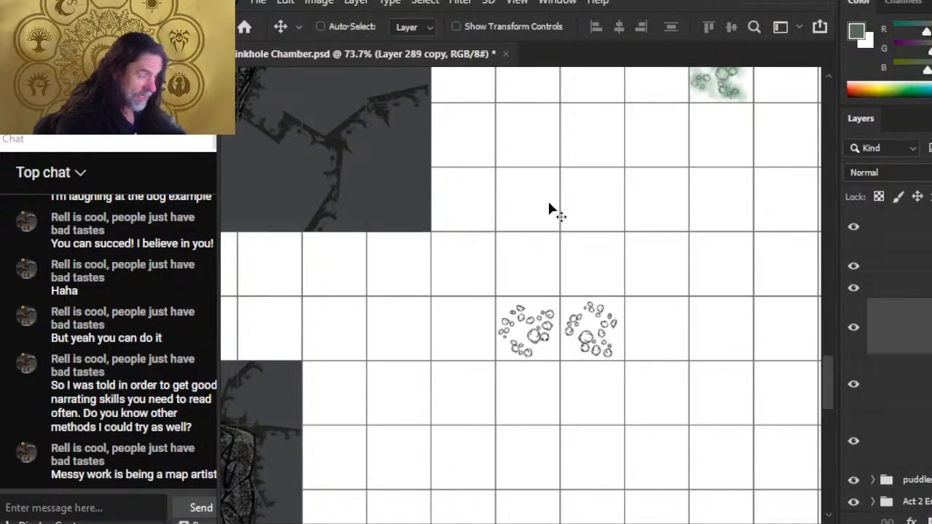
{"action": "key", "text": "Up"}
{"action": "key", "text": "Up"}
{"action": "key", "text": "Up"}
{"action": "key", "text": "Up"}
{"action": "key", "text": "Right"}
{"action": "key", "text": "Right"}
{"action": "key", "text": "Right"}
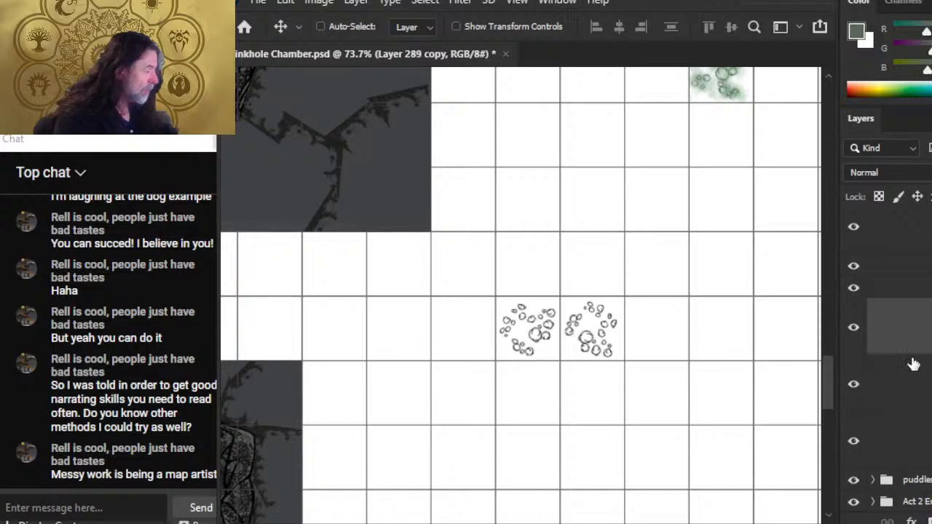
{"action": "key", "text": "ctrl+v"}
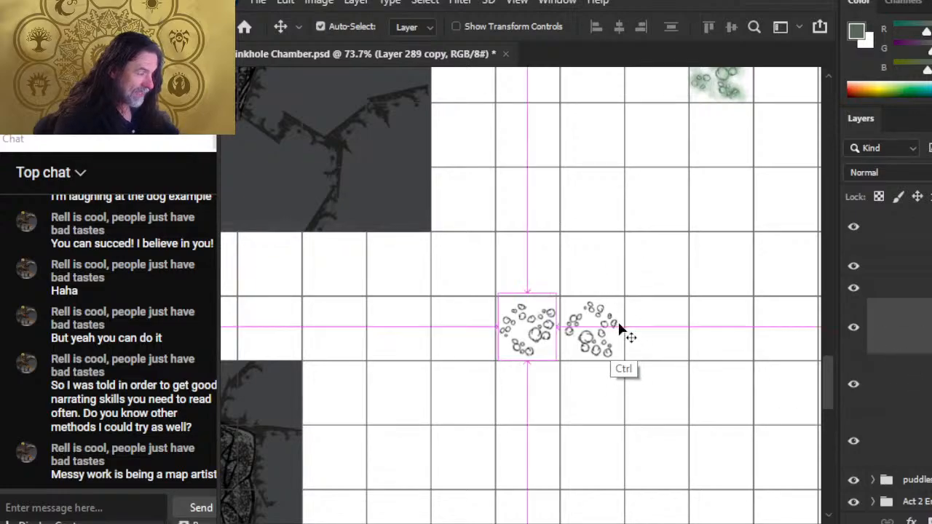
{"action": "left_click_drag", "start_coordinate": [678, 279], "coordinate": [685, 374]}
{"action": "key", "text": "ctrl+z"}
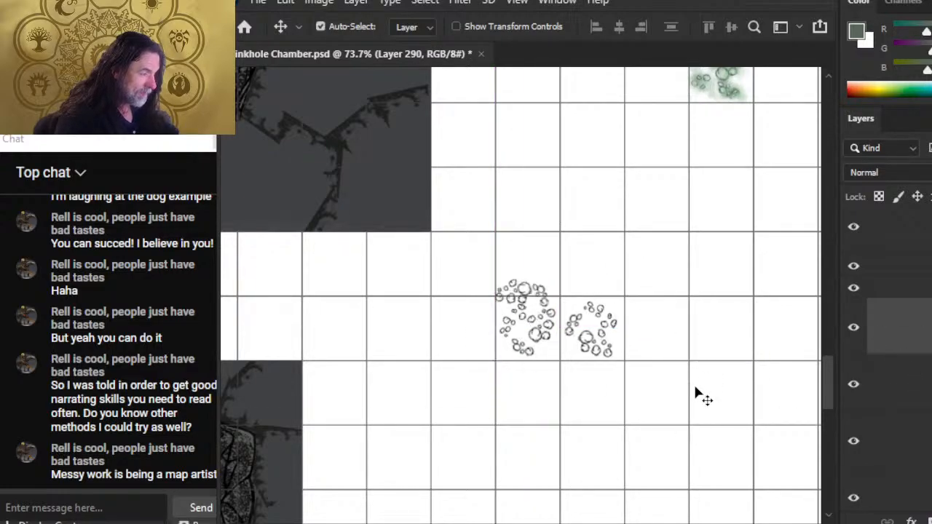
{"action": "key", "text": "ctrl+z"}
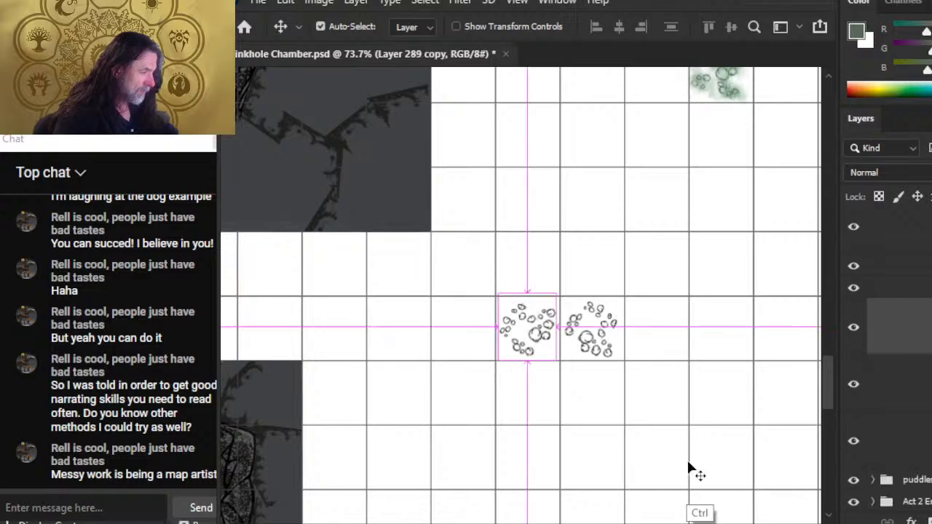
{"action": "left_click", "coordinate": [853, 327]}
{"action": "left_click", "coordinate": [853, 327]}
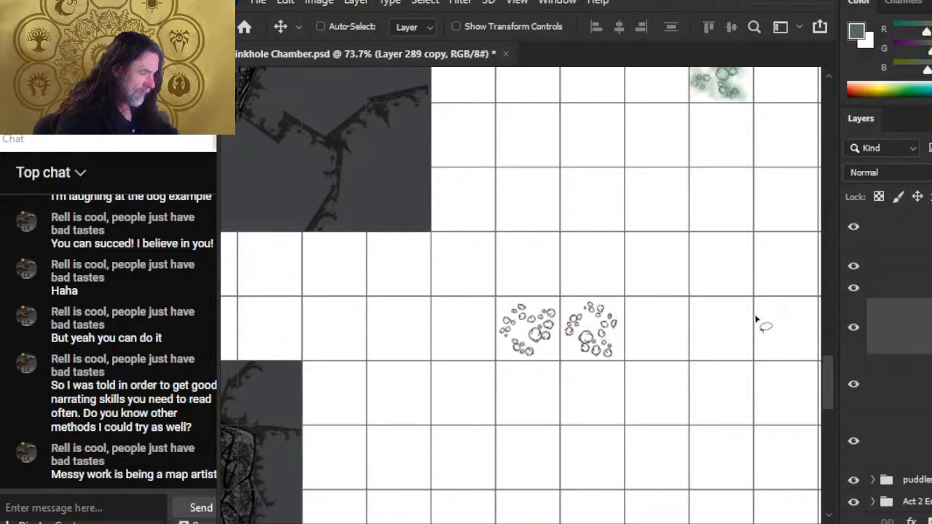
- Lasso the rotated tile, copy it to a new layer and move that copy into the cell directly below
{"action": "key", "text": "l"}
{"action": "mouse_move", "coordinate": [541, 255]}
{"action": "left_mouse_down"}
{"action": "mouse_move", "coordinate": [573, 270]}
{"action": "mouse_move", "coordinate": [561, 489]}
{"action": "left_mouse_up"}
{"action": "key", "text": "ctrl+j"}
{"action": "key", "text": "v"}
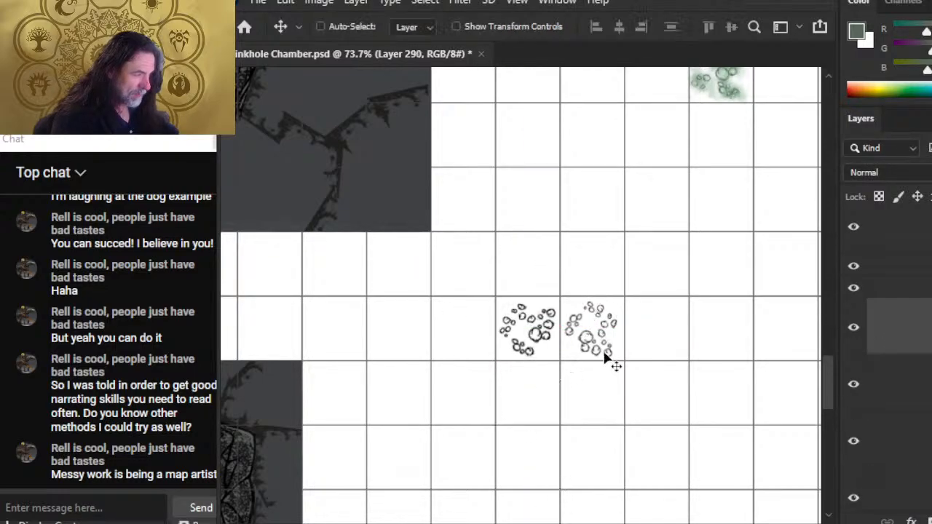
{"action": "left_click_drag", "start_coordinate": [603, 348], "coordinate": [603, 371]}
{"action": "key", "text": "ctrl+z"}
{"action": "key", "text": "l"}
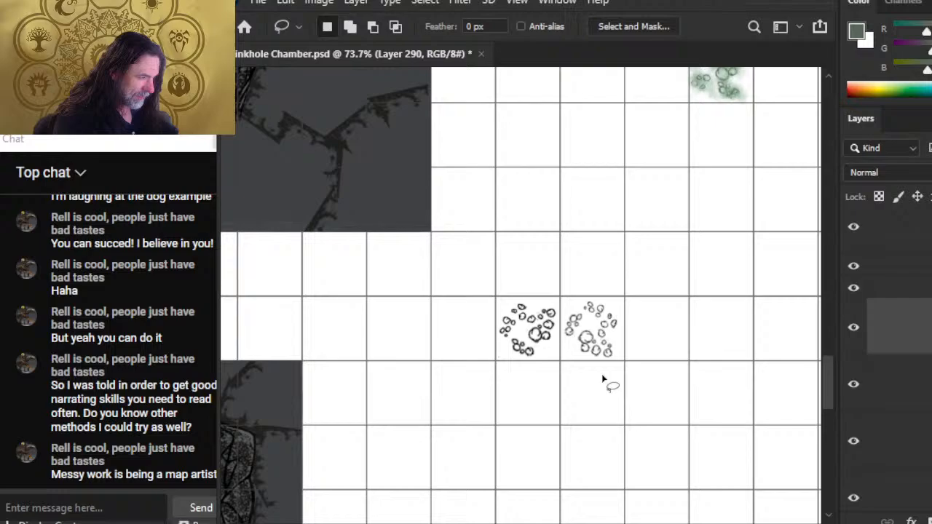
{"action": "key", "text": "v"}
{"action": "left_click_drag", "start_coordinate": [586, 332], "coordinate": [584, 391]}
- Rotate the lower copy by -90° with Free Transform and adjust its position within its cell
{"action": "key", "text": "l"}
{"action": "right_click", "coordinate": [566, 343]}
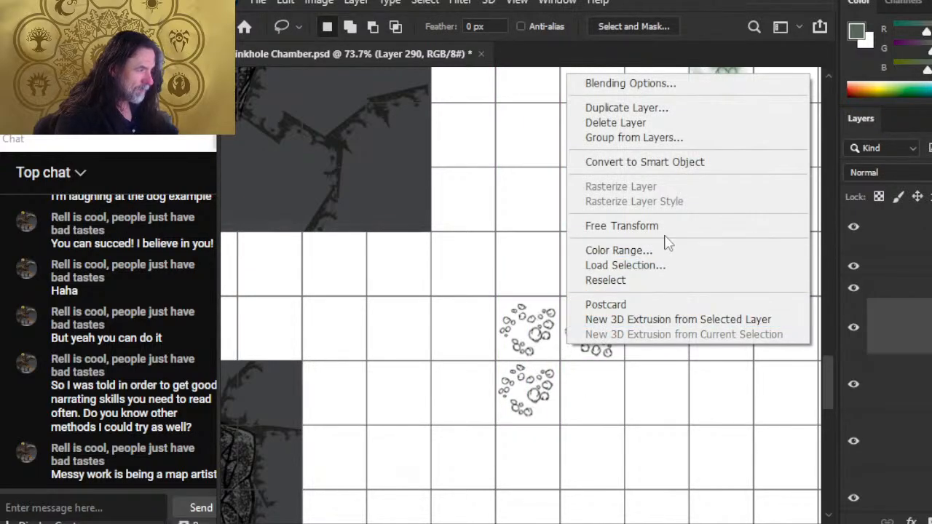
{"action": "left_click", "coordinate": [655, 227]}
{"action": "left_click_drag", "start_coordinate": [480, 350], "coordinate": [436, 340]}
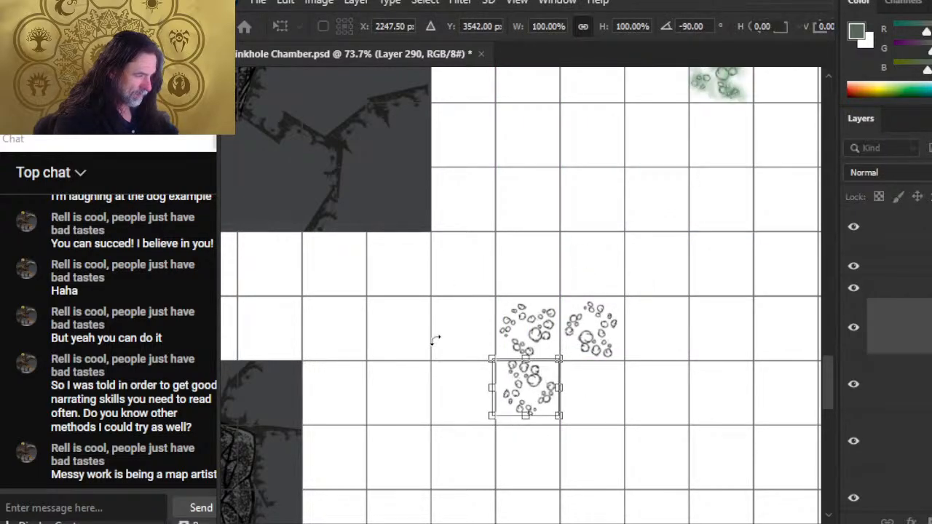
{"action": "key", "text": "Return"}
{"action": "key", "text": "v"}
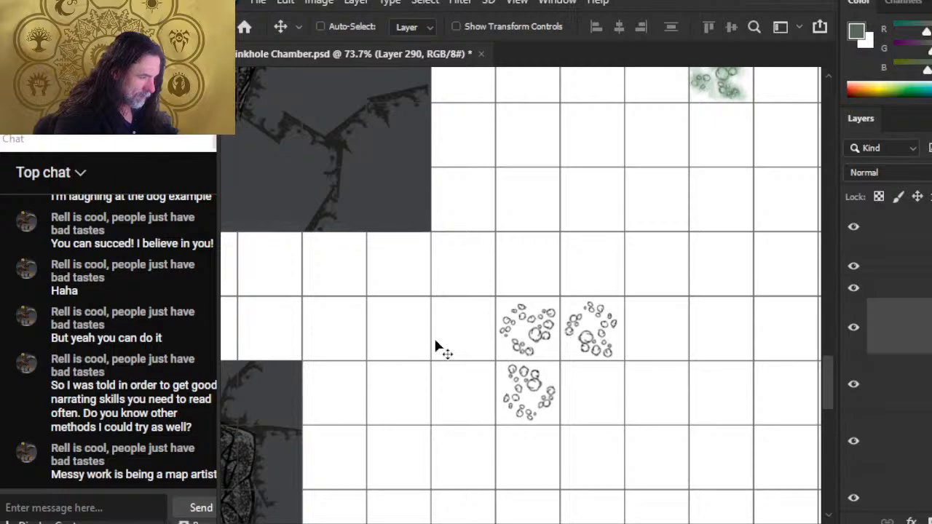
- Paste another copy of the tile and move it into the cell below the original to complete a 2×2 block
{"action": "key", "text": "ctrl+v"}
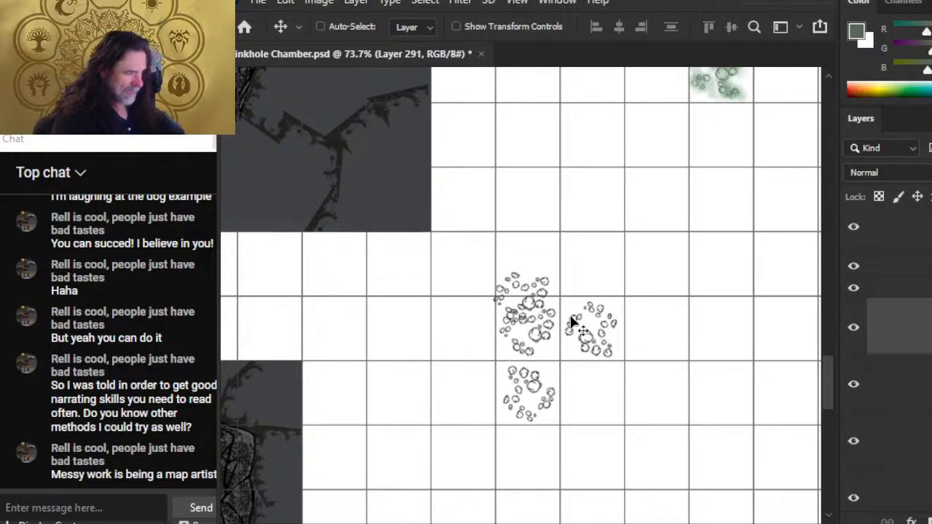
{"action": "left_click_drag", "start_coordinate": [572, 323], "coordinate": [642, 428]}
{"action": "key", "text": "l"}
{"action": "right_click", "coordinate": [613, 290]}
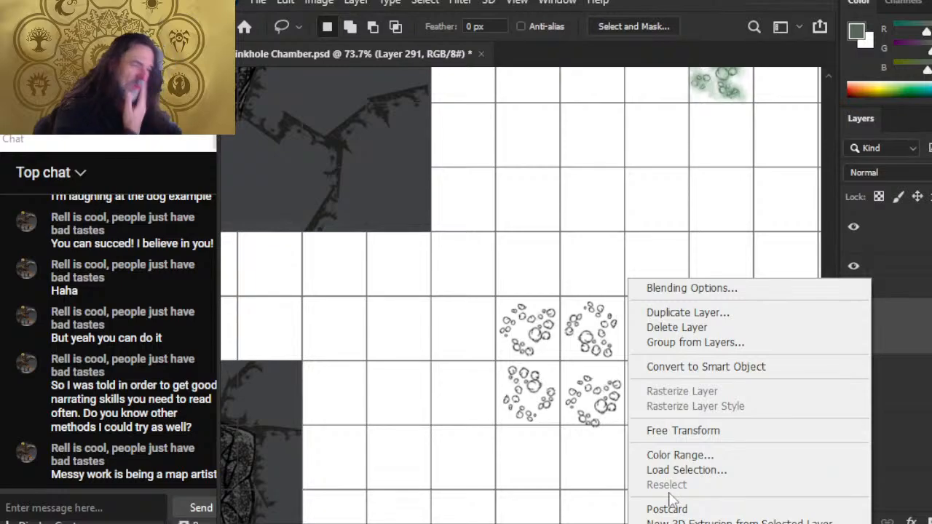
{"action": "key", "text": "Escape"}
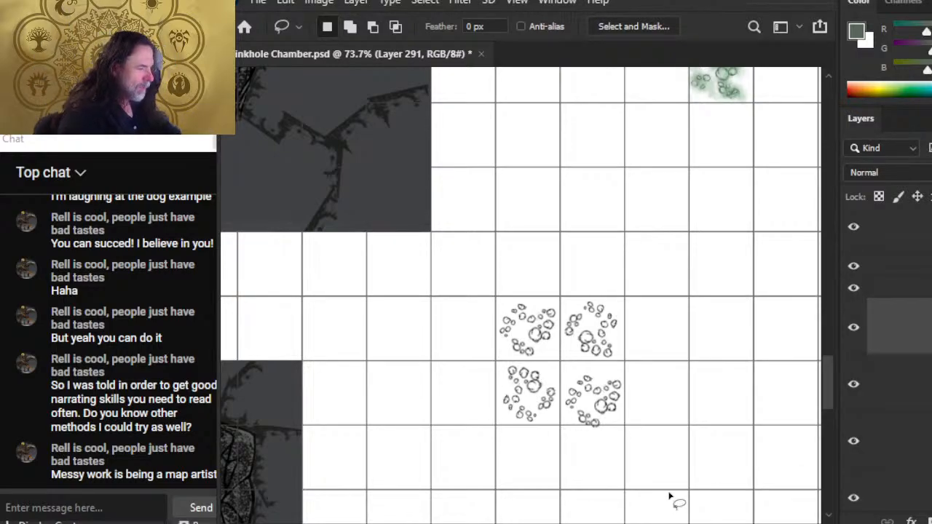
- Delete the three test copies, leaving only the original foliage tile
{"action": "key", "text": "Delete"}
{"action": "key", "text": "Delete"}
{"action": "key", "text": "Delete"}
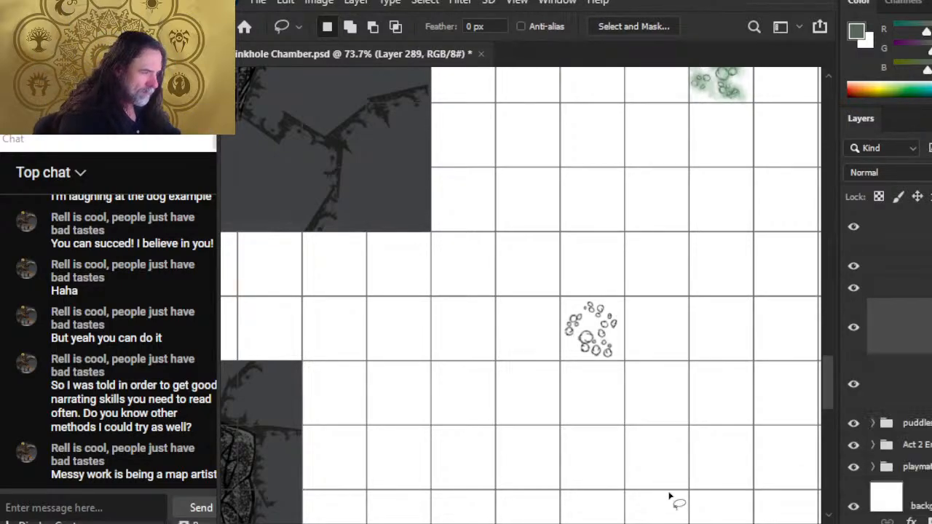
- Lasso the large bubble with its lower neighbours, rotate the group clockwise with Free Transform and reposition it toward the tile's lower left
{"action": "key", "text": "ctrl+space"}
{"action": "left_click_drag", "start_coordinate": [584, 345], "coordinate": [595, 377]}
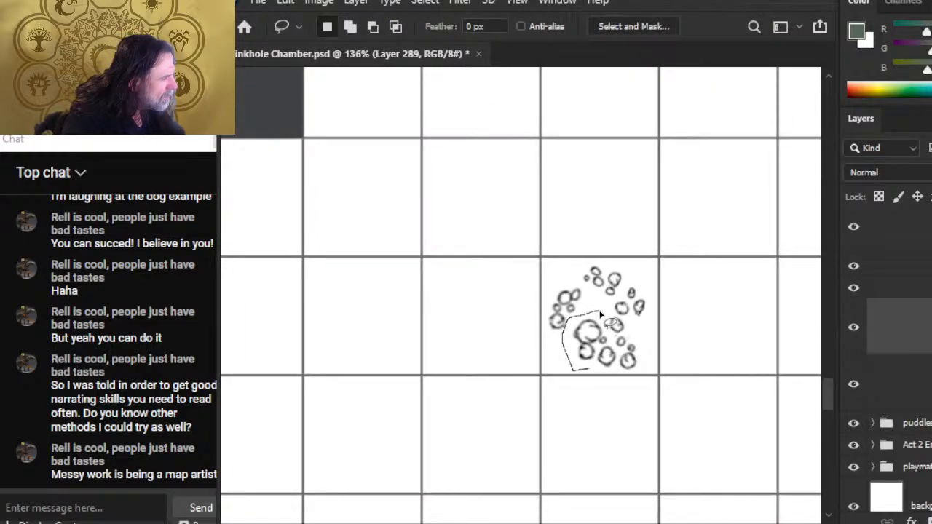
{"action": "left_click_drag", "start_coordinate": [600, 313], "coordinate": [585, 369]}
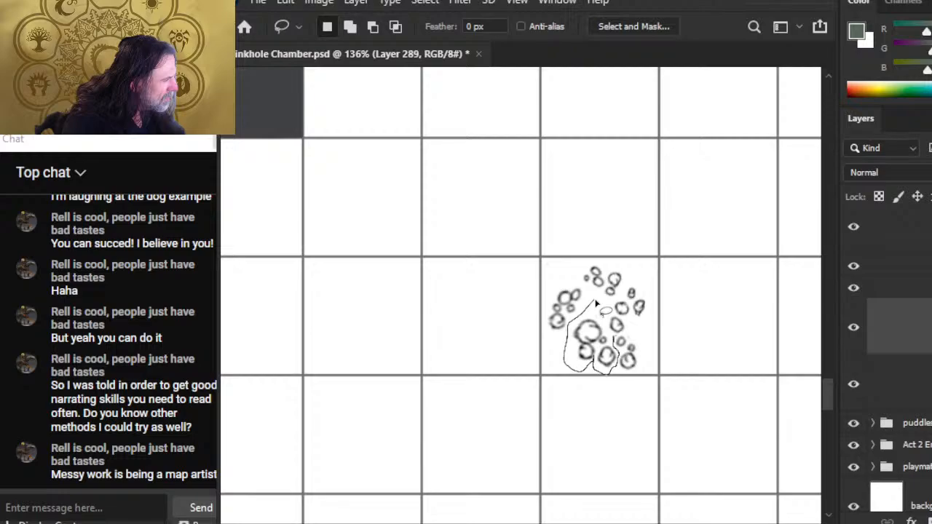
{"action": "right_click", "coordinate": [535, 297]}
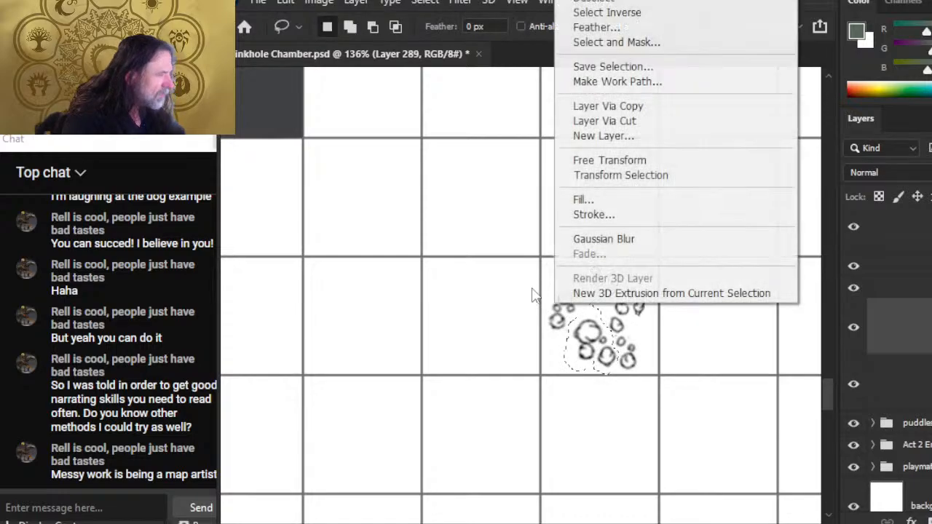
{"action": "left_click", "coordinate": [609, 161]}
{"action": "mouse_move", "coordinate": [609, 162]}
{"action": "left_mouse_down"}
{"action": "mouse_move", "coordinate": [657, 179]}
{"action": "mouse_move", "coordinate": [728, 244]}
{"action": "left_mouse_up"}
{"action": "left_click_drag", "start_coordinate": [595, 336], "coordinate": [579, 336]}
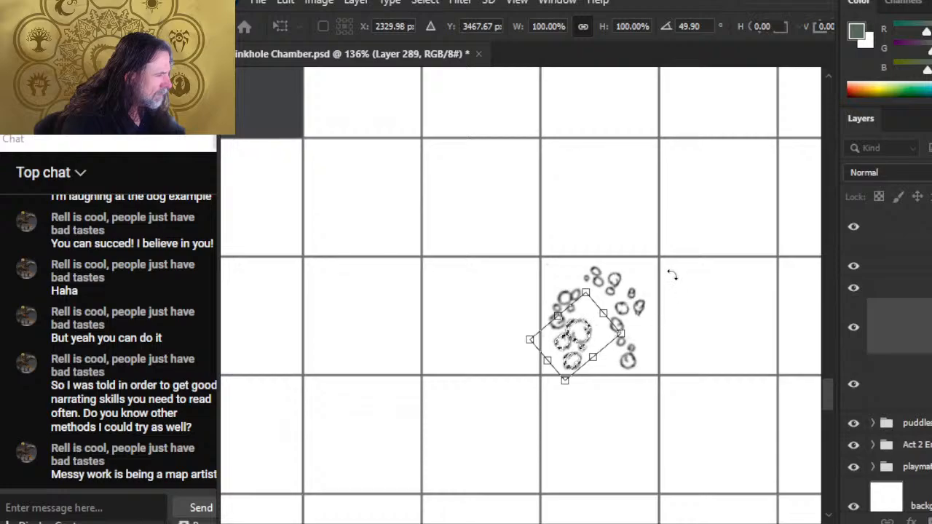
{"action": "left_click_drag", "start_coordinate": [670, 272], "coordinate": [632, 283]}
{"action": "left_click_drag", "start_coordinate": [588, 336], "coordinate": [595, 336]}
{"action": "key", "text": "Return"}
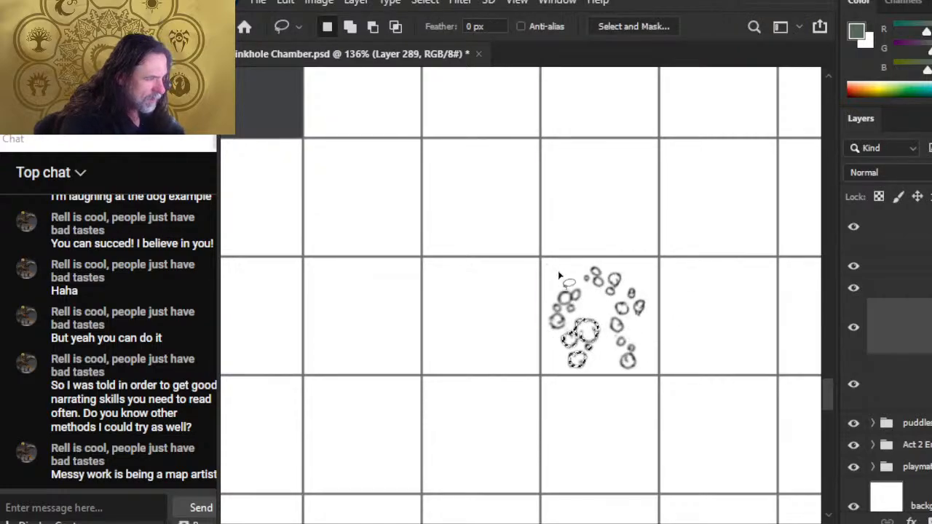
- Lasso the tile's left bubble group, move it slightly up and left, and deselect
{"action": "mouse_move", "coordinate": [558, 275]}
{"action": "left_mouse_down"}
{"action": "mouse_move", "coordinate": [519, 307]}
{"action": "mouse_move", "coordinate": [538, 341]}
{"action": "mouse_move", "coordinate": [584, 310]}
{"action": "mouse_move", "coordinate": [576, 285]}
{"action": "mouse_move", "coordinate": [561, 289]}
{"action": "mouse_move", "coordinate": [565, 306]}
{"action": "mouse_move", "coordinate": [590, 321]}
{"action": "left_mouse_up"}
{"action": "key", "text": "v"}
{"action": "key", "text": "l"}
{"action": "key", "text": "ctrl+d"}
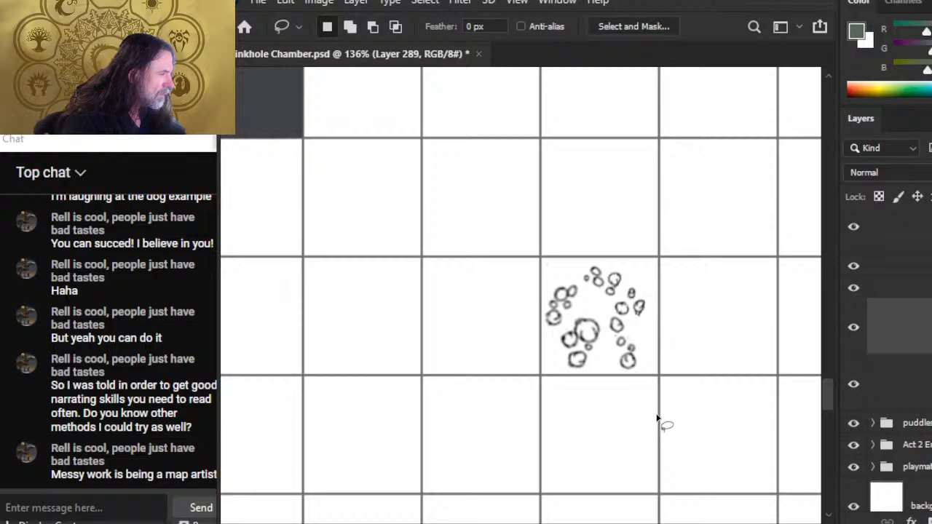
- Lasso the bottom bubble beneath the large one and move it slightly down and left
{"action": "key", "text": "z"}
{"action": "scroll", "coordinate": [718, 427], "scroll_direction": "down", "scroll_amount": 3}
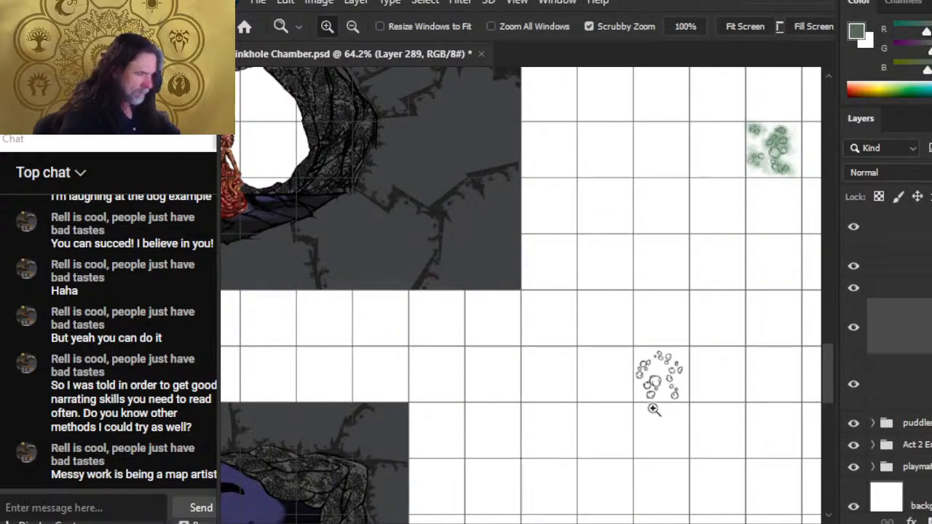
{"action": "scroll", "coordinate": [650, 404], "scroll_direction": "up", "scroll_amount": 3}
{"action": "key", "text": "l"}
{"action": "mouse_move", "coordinate": [669, 382]}
{"action": "left_mouse_down"}
{"action": "mouse_move", "coordinate": [663, 375]}
{"action": "mouse_move", "coordinate": [648, 405]}
{"action": "mouse_move", "coordinate": [671, 389]}
{"action": "mouse_move", "coordinate": [643, 392]}
{"action": "left_mouse_up"}
{"action": "key", "text": "v"}
{"action": "mouse_move", "coordinate": [671, 435]}
{"action": "left_mouse_down"}
{"action": "mouse_move", "coordinate": [663, 420]}
{"action": "mouse_move", "coordinate": [678, 429]}
{"action": "left_mouse_up"}
- Lasso the left bubble group again, nudge it slightly right and down, and deselect
{"action": "key", "text": "l"}
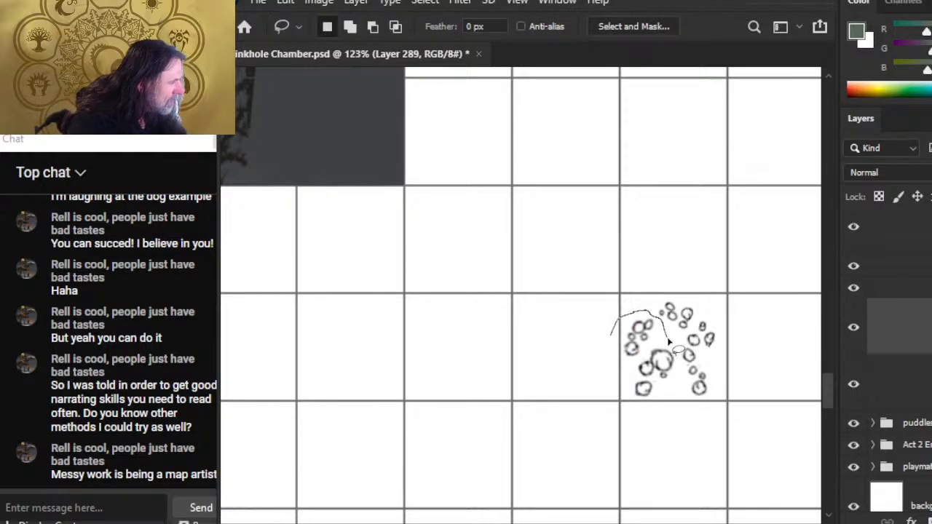
{"action": "key", "text": "v"}
{"action": "mouse_move", "coordinate": [668, 340]}
{"action": "left_mouse_down"}
{"action": "mouse_move", "coordinate": [639, 329]}
{"action": "mouse_move", "coordinate": [666, 352]}
{"action": "left_mouse_up"}
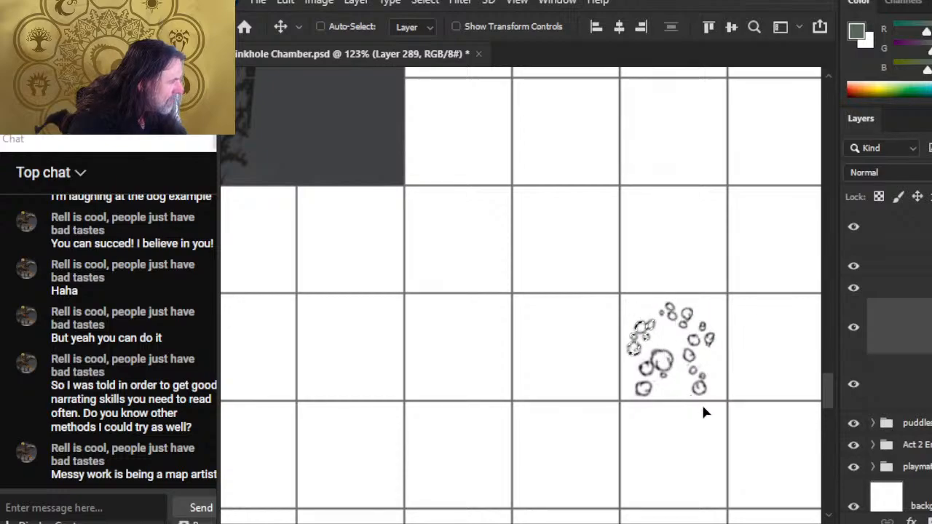
{"action": "key", "text": "ctrl+d"}
{"action": "key", "text": "l"}
- Lasso the whole revised tile, copy it to a new layer and move the copy into the cell to its left
{"action": "right_click", "coordinate": [884, 329]}
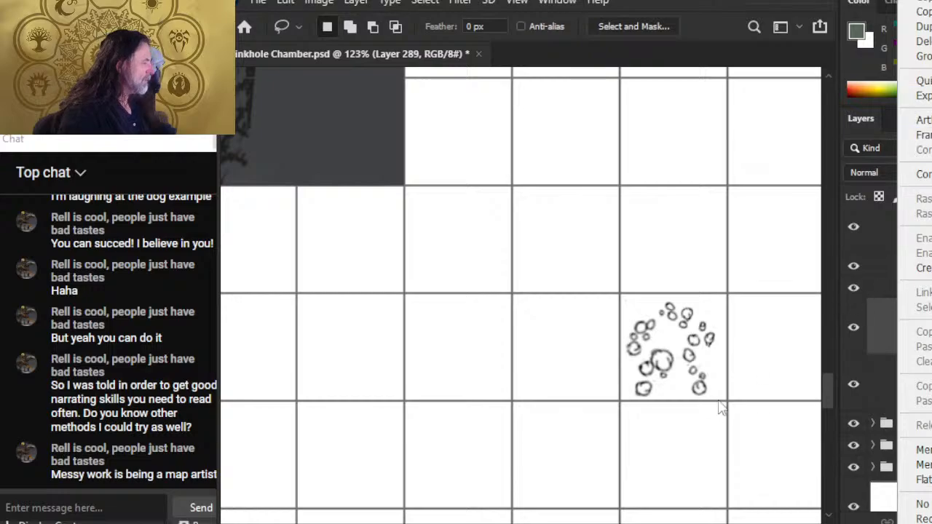
{"action": "left_click", "coordinate": [727, 341]}
{"action": "left_click_drag", "start_coordinate": [735, 275], "coordinate": [720, 316]}
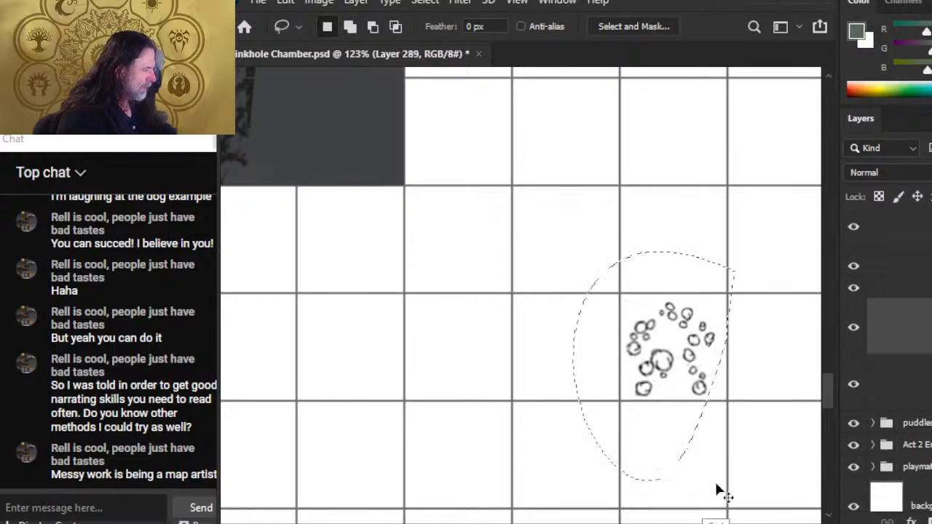
{"action": "key", "text": "ctrl+j"}
{"action": "key", "text": "v"}
{"action": "left_click_drag", "start_coordinate": [759, 422], "coordinate": [654, 404]}
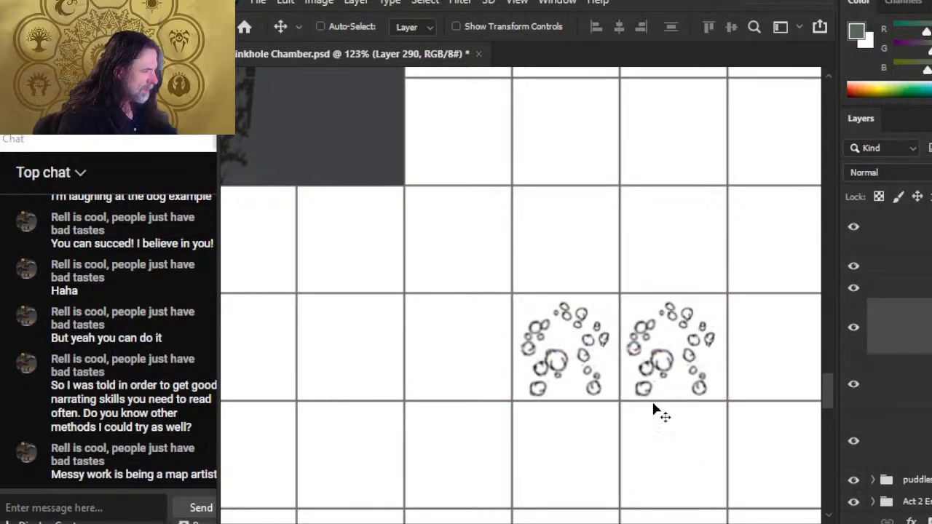
- Rotate the left copy 90° counterclockwise with Free Transform
{"action": "key", "text": "l"}
{"action": "right_click", "coordinate": [670, 377]}
{"action": "left_click", "coordinate": [776, 241]}
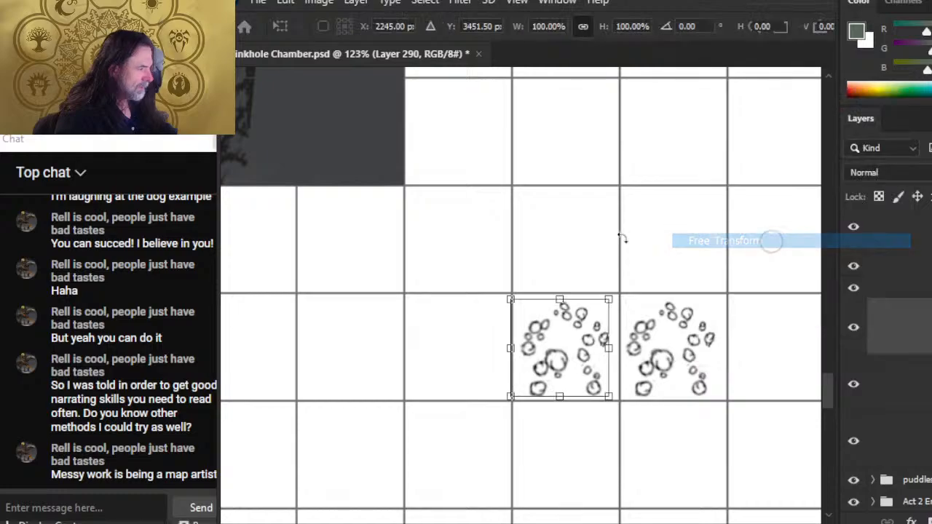
{"action": "left_click_drag", "start_coordinate": [615, 289], "coordinate": [442, 304]}
{"action": "key", "text": "Return"}
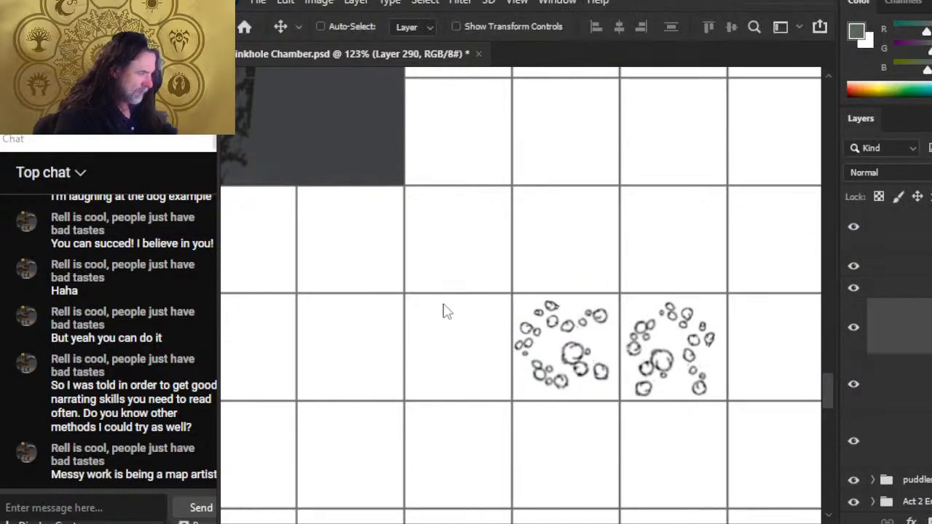
- Paste another copy of the tile into the cell below the left copy and rotate it 180° with Free Transform
{"action": "key", "text": "space"}
{"action": "left_click_drag", "start_coordinate": [642, 421], "coordinate": [615, 255]}
{"action": "key", "text": "ctrl+v"}
{"action": "left_click_drag", "start_coordinate": [608, 335], "coordinate": [623, 327]}
{"action": "right_click", "coordinate": [616, 292]}
{"action": "left_click", "coordinate": [649, 443]}
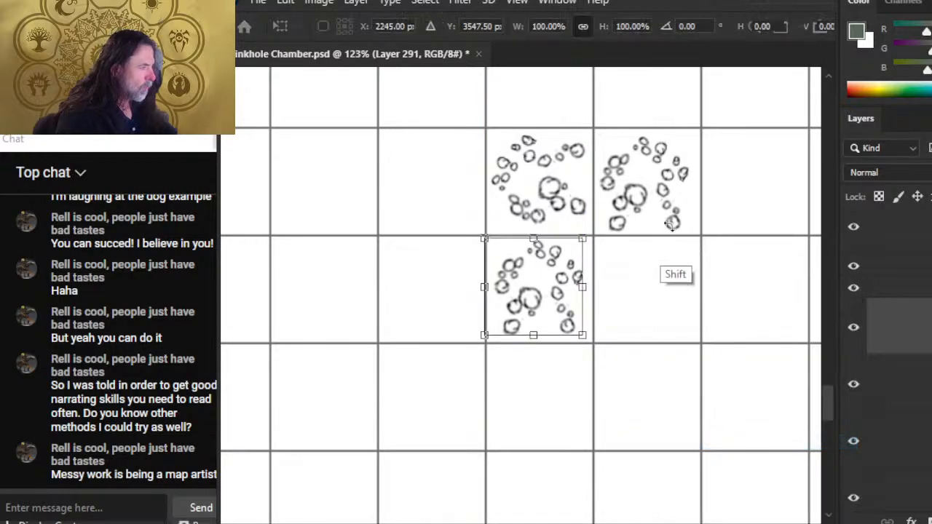
{"action": "left_click_drag", "start_coordinate": [673, 231], "coordinate": [446, 308]}
{"action": "key", "text": "Return"}
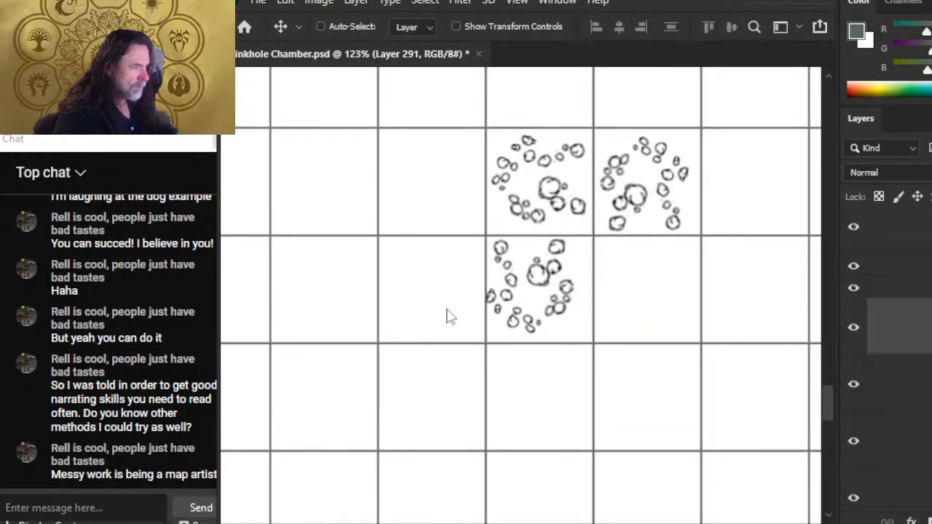
- Nudge the upside-down copy right and slightly down to centre it in its grid cell
{"action": "key", "text": "Right"}
{"action": "key", "text": "Right"}
{"action": "key", "text": "Right"}
{"action": "key", "text": "Right"}
{"action": "key", "text": "Right"}
{"action": "key", "text": "Right"}
{"action": "key", "text": "Right"}
{"action": "key", "text": "Right"}
{"action": "key", "text": "Right"}
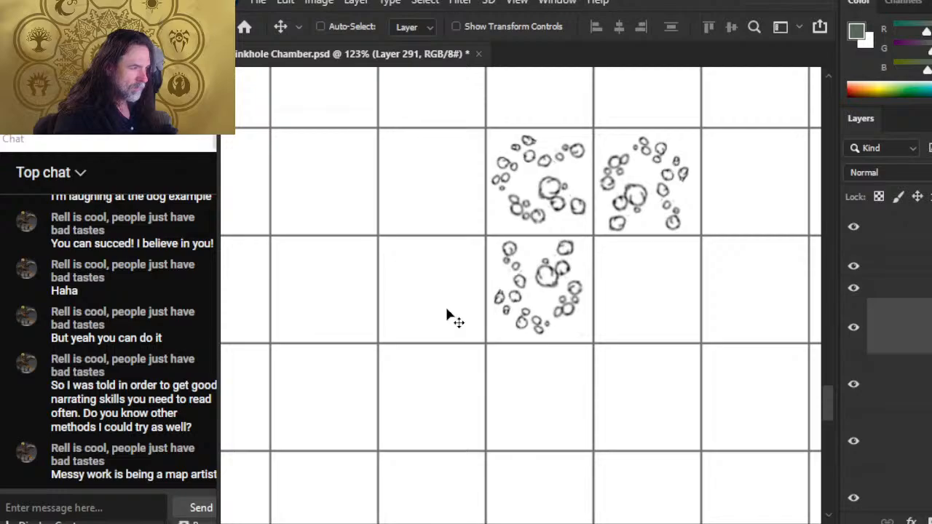
{"action": "key", "text": "Down"}
{"action": "key", "text": "Down"}
- Paste a fourth copy into the cell below the original tile and rotate it 90° clockwise with Free Transform
{"action": "key", "text": "l"}
{"action": "key", "text": "ctrl+v"}
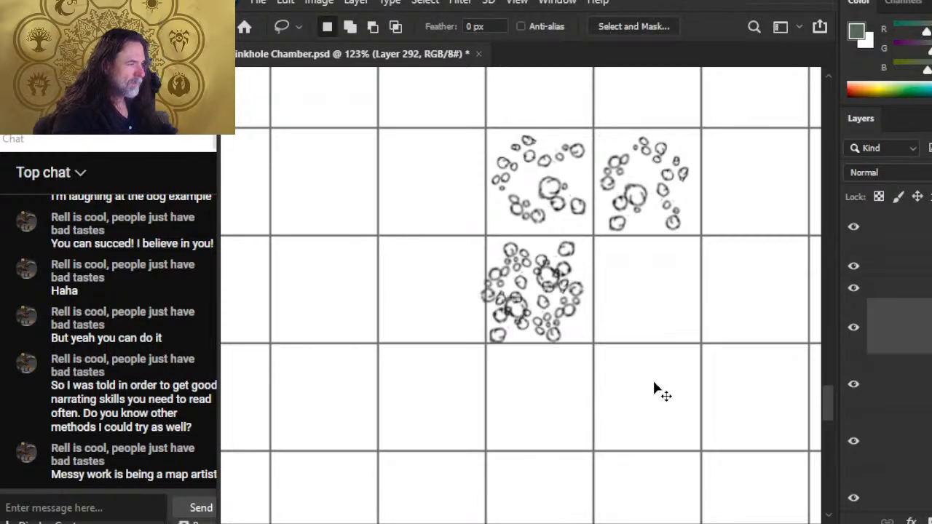
{"action": "left_click_drag", "start_coordinate": [604, 336], "coordinate": [730, 321]}
{"action": "right_click", "coordinate": [710, 288]}
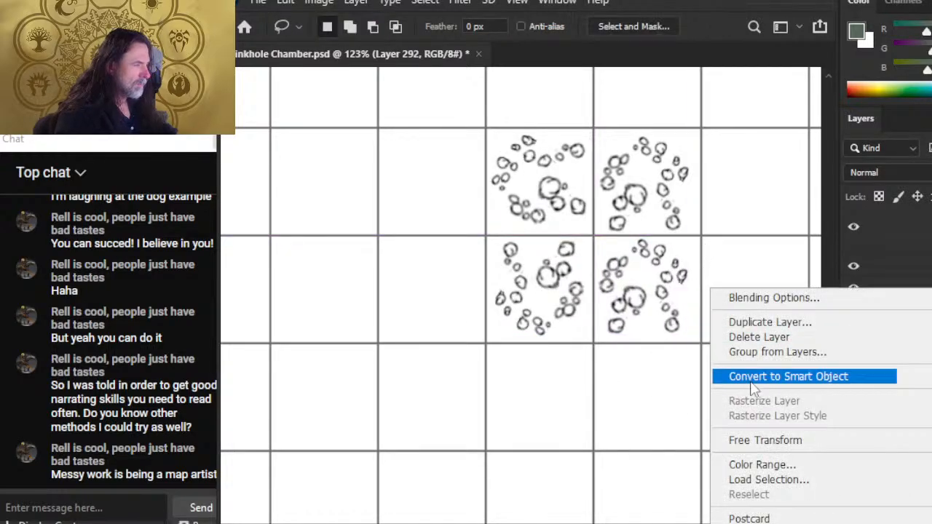
{"action": "left_click", "coordinate": [764, 440]}
{"action": "left_click_drag", "start_coordinate": [699, 227], "coordinate": [743, 338]}
{"action": "key", "text": "Return"}
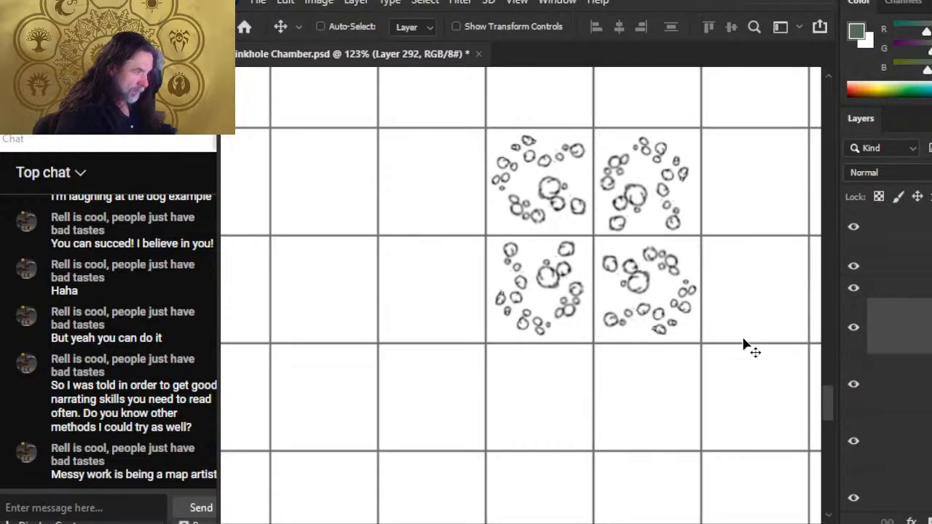
- Hide the grid group and examine the spacing of the four rotated tiles at several zoom levels
{"action": "scroll", "coordinate": [921, 328], "scroll_direction": "up", "scroll_amount": 5}
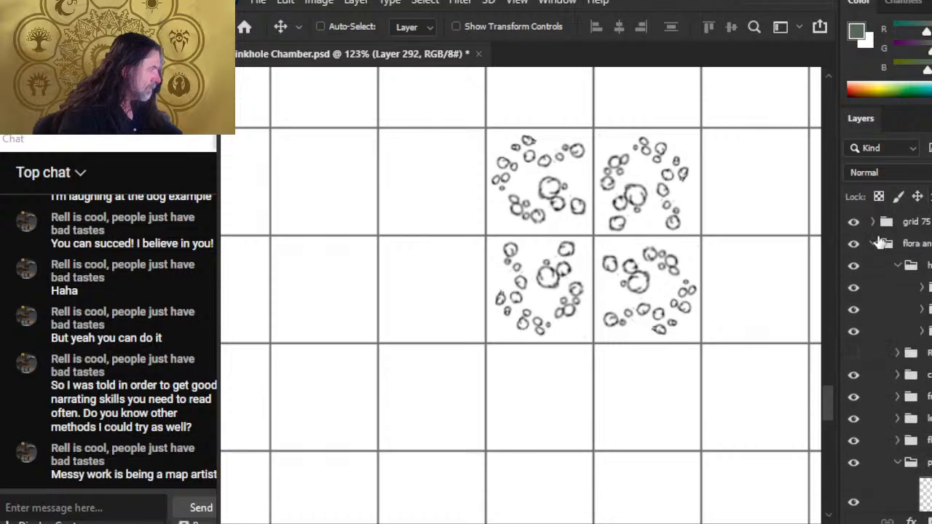
{"action": "left_click", "coordinate": [853, 221]}
{"action": "key", "text": "z"}
{"action": "left_click_drag", "start_coordinate": [700, 381], "coordinate": [640, 448]}
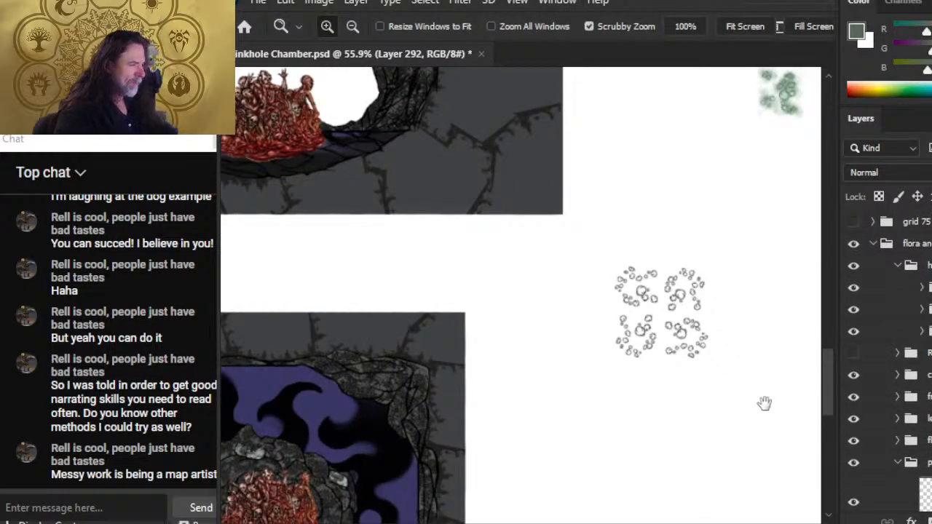
{"action": "left_click_drag", "start_coordinate": [765, 401], "coordinate": [646, 365]}
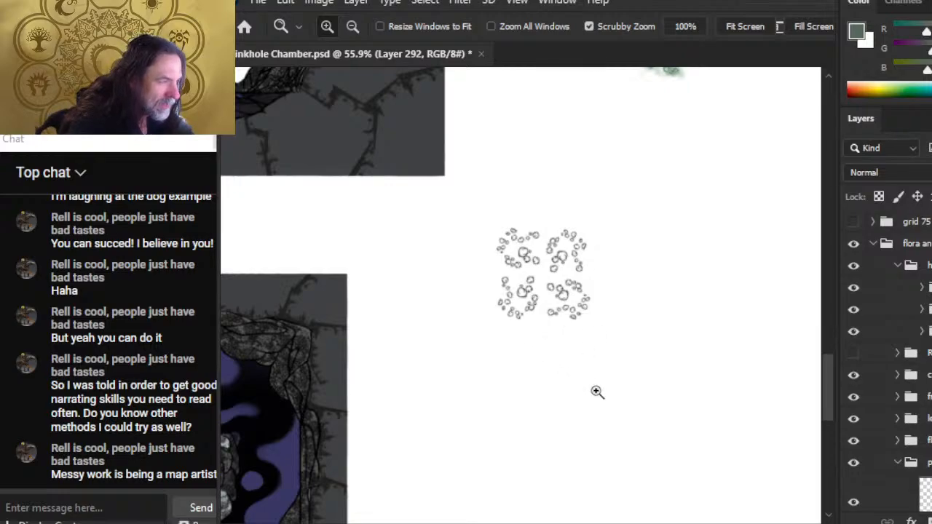
{"action": "left_click_drag", "start_coordinate": [555, 294], "coordinate": [611, 385]}
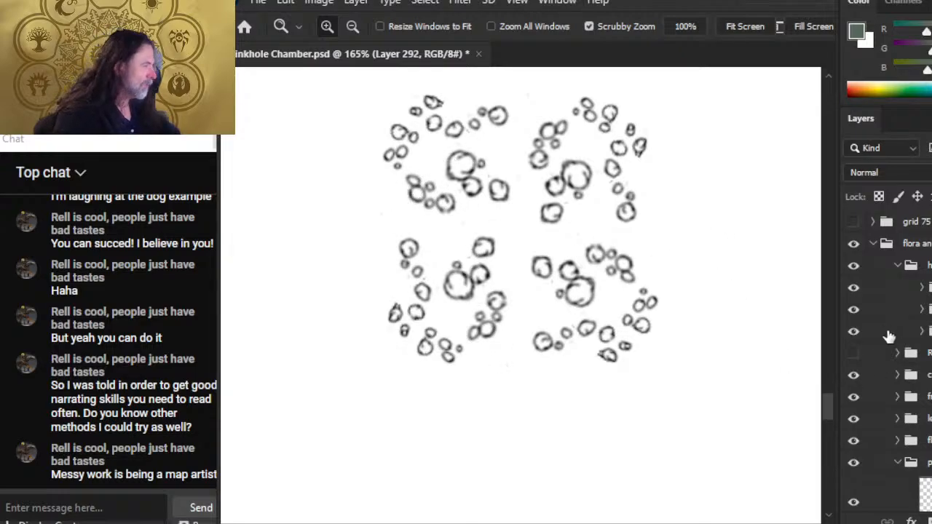
{"action": "scroll", "coordinate": [890, 361], "scroll_direction": "down", "scroll_amount": 10}
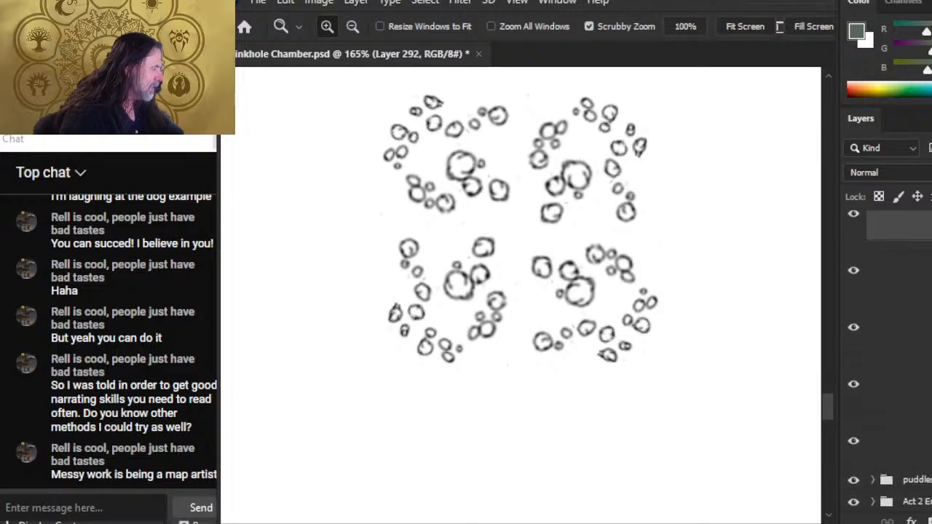
{"action": "left_click", "coordinate": [856, 386]}
{"action": "left_click", "coordinate": [858, 390]}
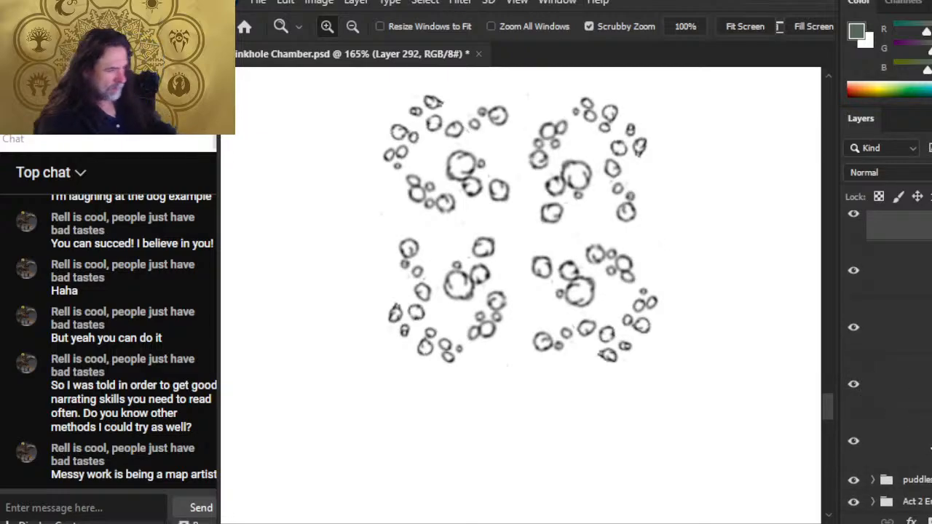
{"action": "left_click_drag", "start_coordinate": [610, 281], "coordinate": [548, 287]}
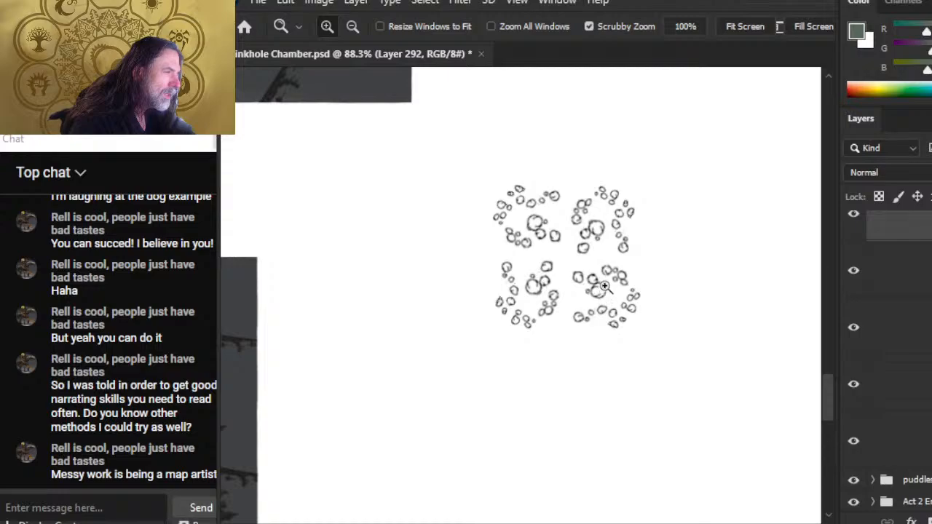
{"action": "left_click_drag", "start_coordinate": [590, 227], "coordinate": [619, 225]}
- Lasso the upper-left bubble cluster of the original tile on Layer 289, rotate it slightly clockwise with Free Transform, and deselect
{"action": "key", "text": "l"}
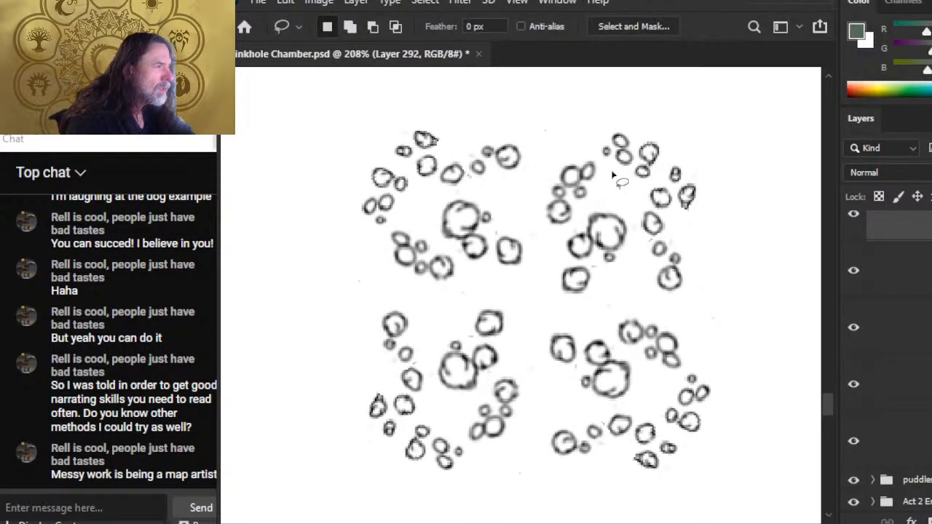
{"action": "left_click_drag", "start_coordinate": [613, 175], "coordinate": [610, 171]}
{"action": "right_click", "coordinate": [559, 160]}
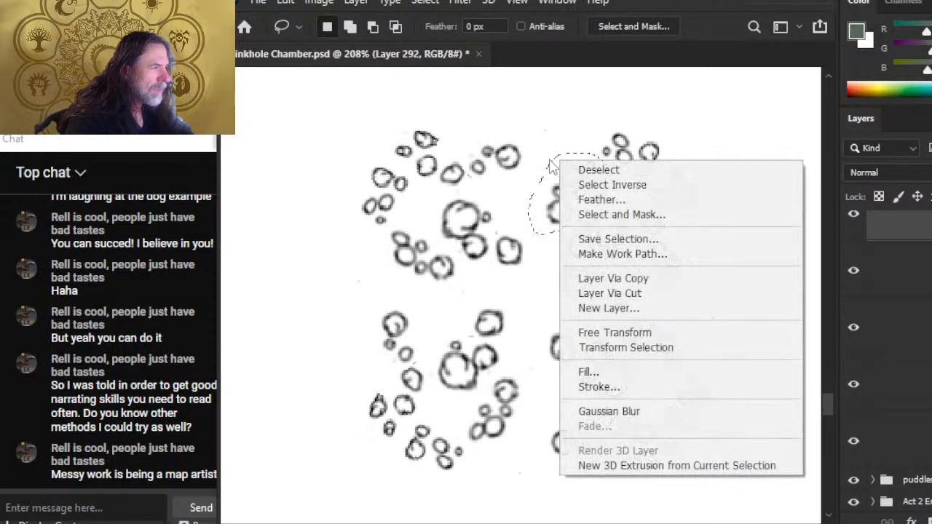
{"action": "left_click", "coordinate": [661, 332]}
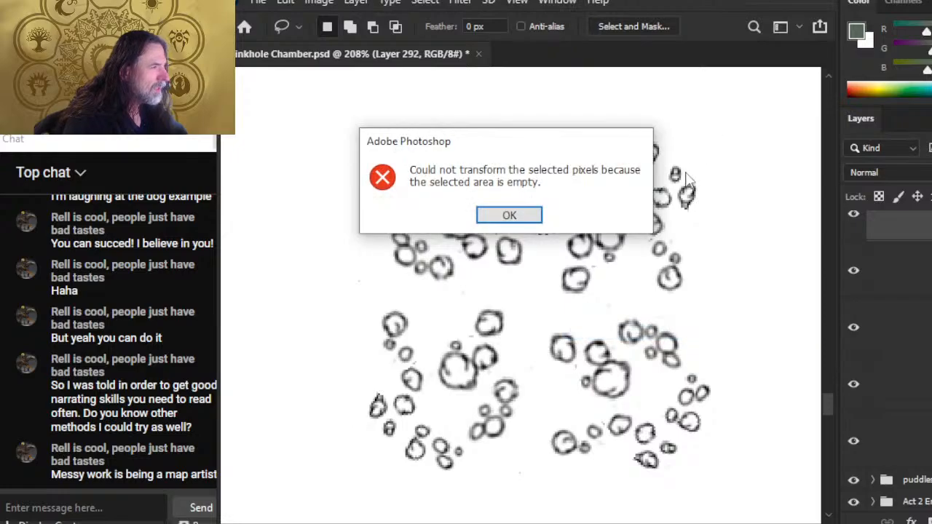
{"action": "key", "text": "Return"}
{"action": "left_click", "coordinate": [898, 383]}
{"action": "right_click", "coordinate": [598, 243]}
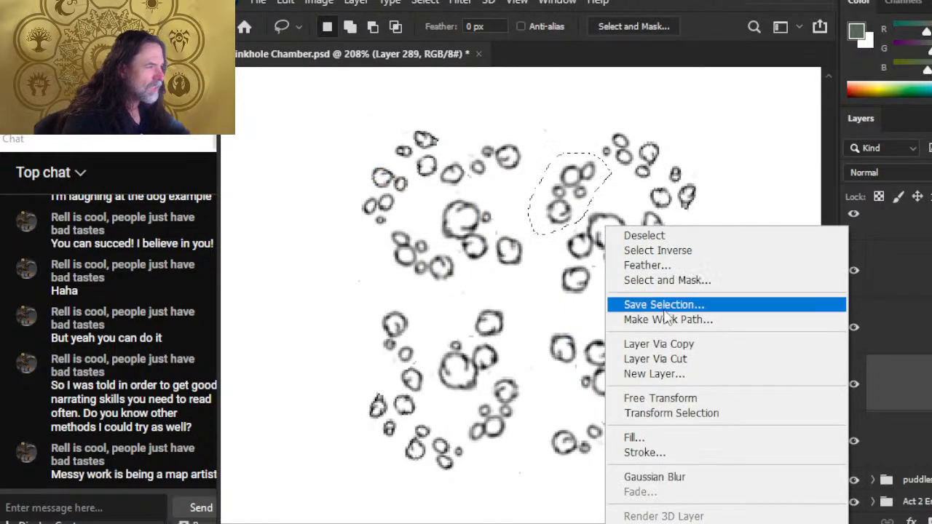
{"action": "left_click", "coordinate": [655, 412]}
{"action": "mouse_move", "coordinate": [719, 162]}
{"action": "left_mouse_down"}
{"action": "mouse_move", "coordinate": [738, 156]}
{"action": "mouse_move", "coordinate": [738, 183]}
{"action": "left_mouse_up"}
{"action": "key", "text": "Return"}
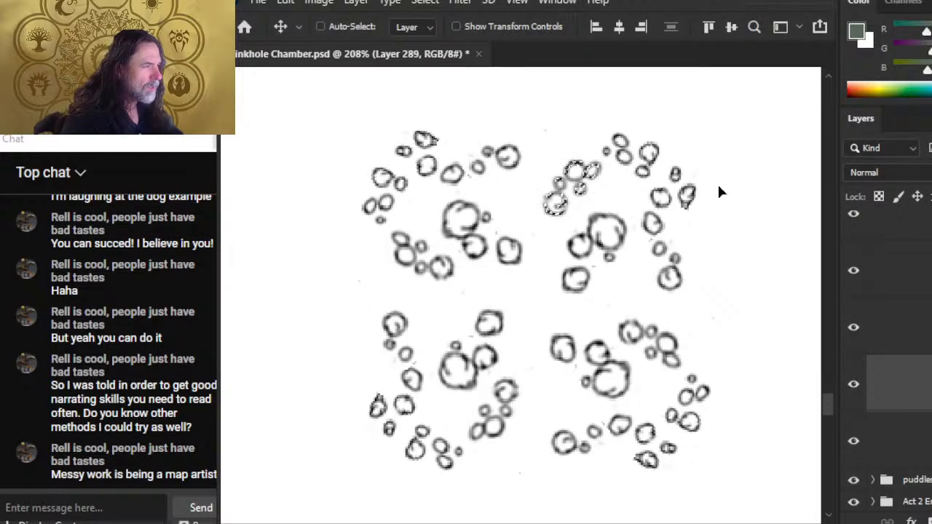
{"action": "key", "text": "ctrl+d"}
{"action": "key", "text": "l"}
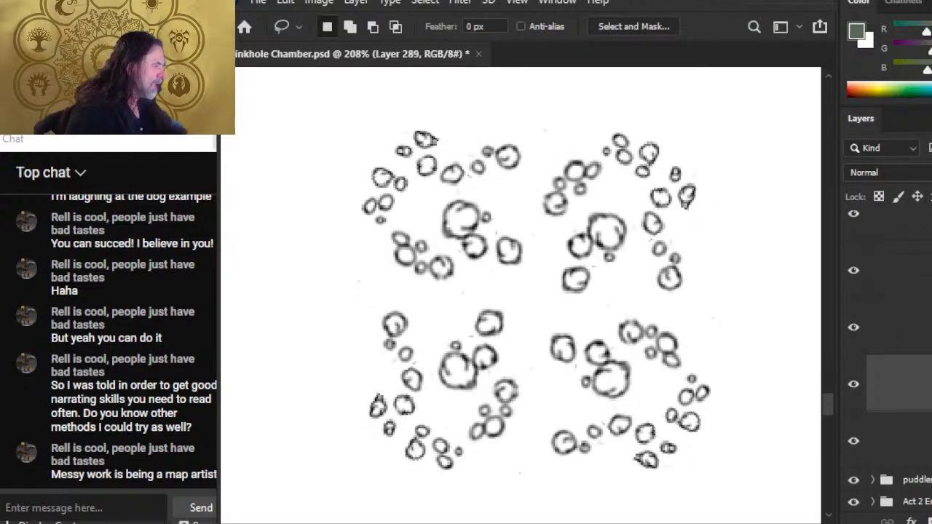
- Delete the three rotated test copy layers, keeping only the original tile
{"action": "left_click", "coordinate": [927, 239]}
{"action": "key", "text": "Delete"}
{"action": "key", "text": "Delete"}
{"action": "key", "text": "Delete"}
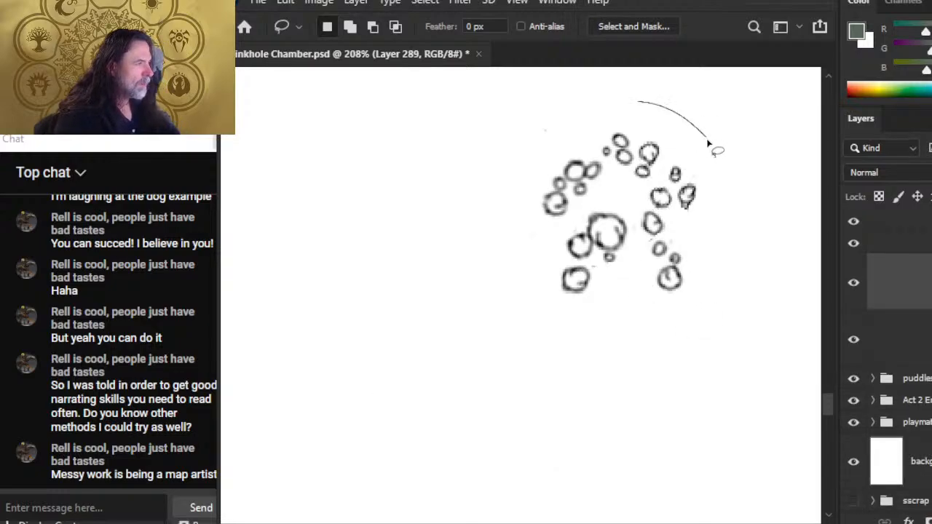
- Lasso the whole revised tile, show the grid group, and copy the tile into the cell to its left
{"action": "left_click_drag", "start_coordinate": [708, 143], "coordinate": [673, 139]}
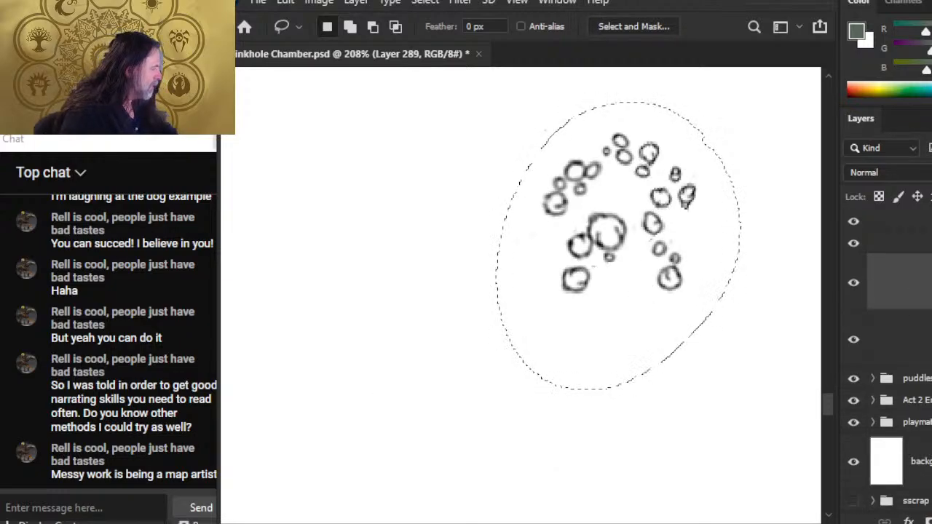
{"action": "scroll", "coordinate": [925, 328], "scroll_direction": "up", "scroll_amount": 15}
{"action": "left_click", "coordinate": [853, 222]}
{"action": "key", "text": "ctrl+c"}
{"action": "key", "text": "ctrl+v"}
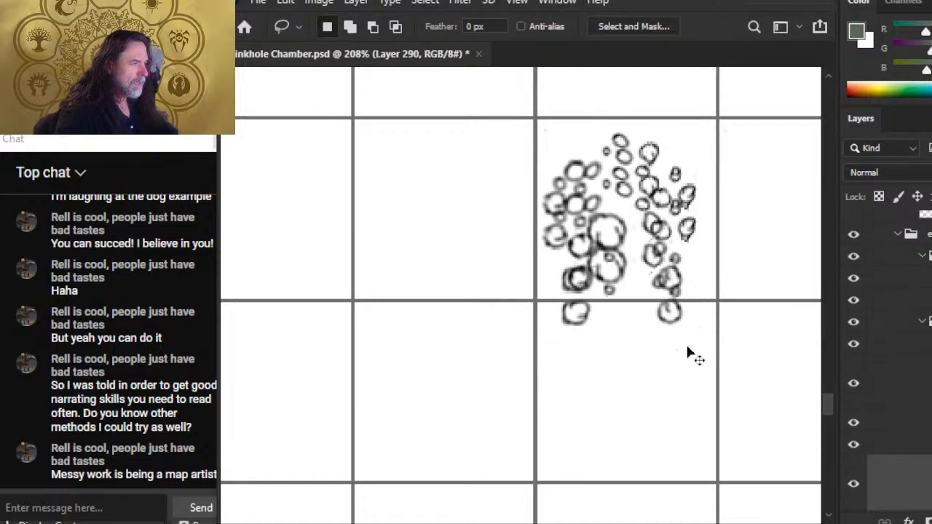
{"action": "key", "text": "v"}
{"action": "left_click_drag", "start_coordinate": [669, 312], "coordinate": [568, 307]}
- Rotate the new left copy -90° with Free Transform and nudge it slightly down and right in its cell
{"action": "key", "text": "l"}
{"action": "right_click", "coordinate": [595, 258]}
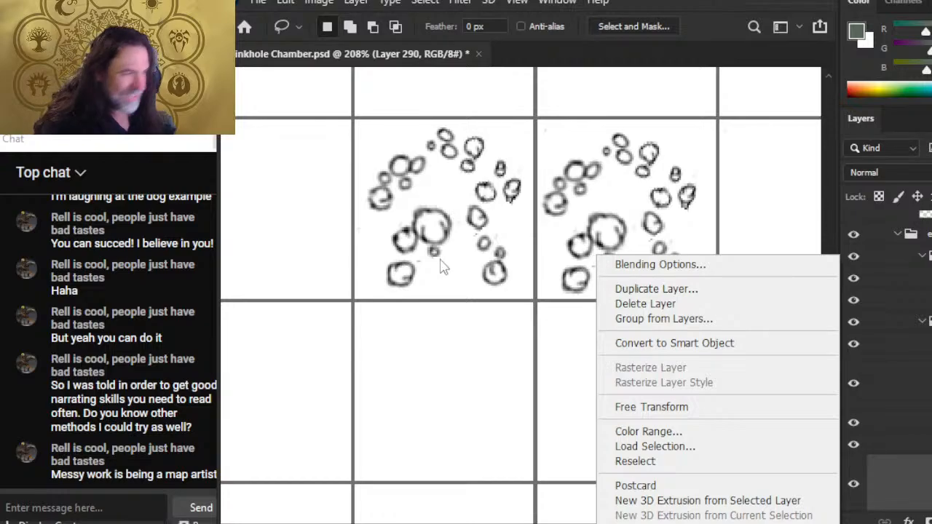
{"action": "left_click", "coordinate": [652, 407]}
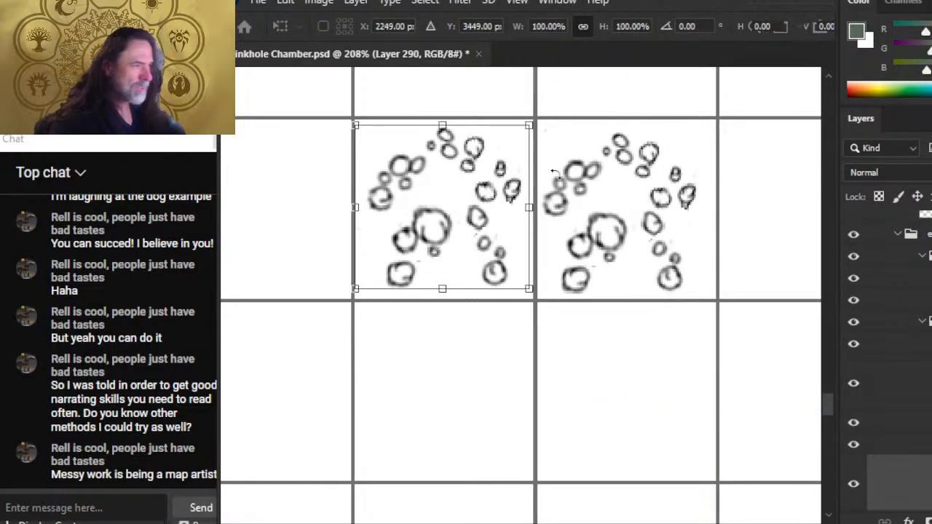
{"action": "left_click_drag", "start_coordinate": [601, 144], "coordinate": [405, 128]}
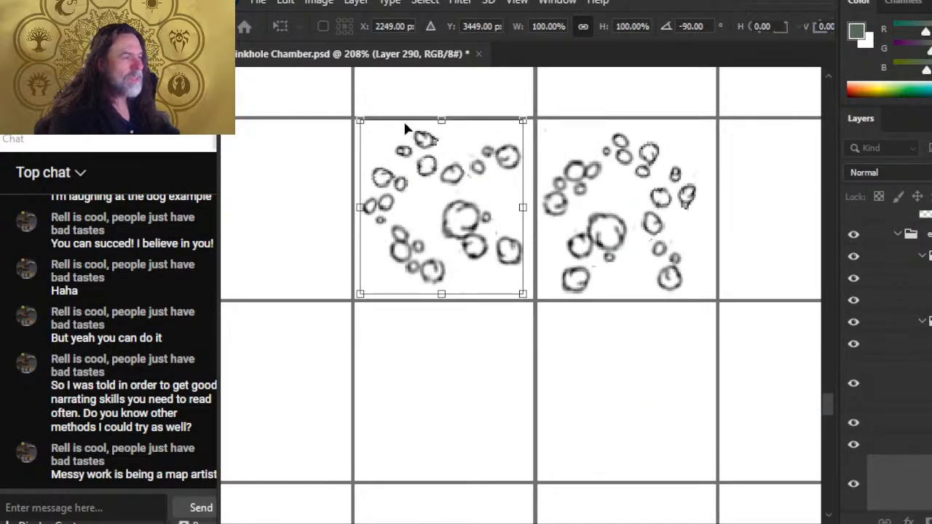
{"action": "key", "text": "Return"}
{"action": "key", "text": "Down"}
{"action": "key", "text": "Down"}
{"action": "key", "text": "Down"}
{"action": "key", "text": "Down"}
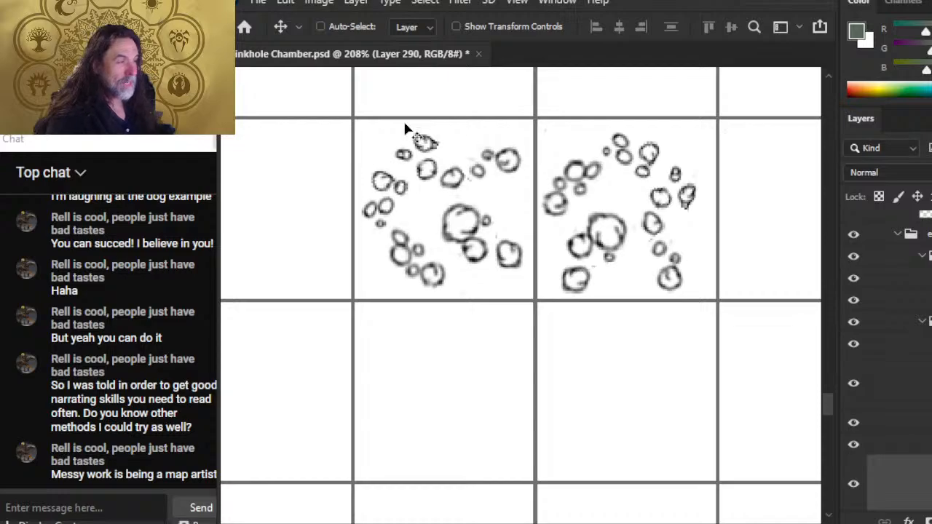
{"action": "key", "text": "Right"}
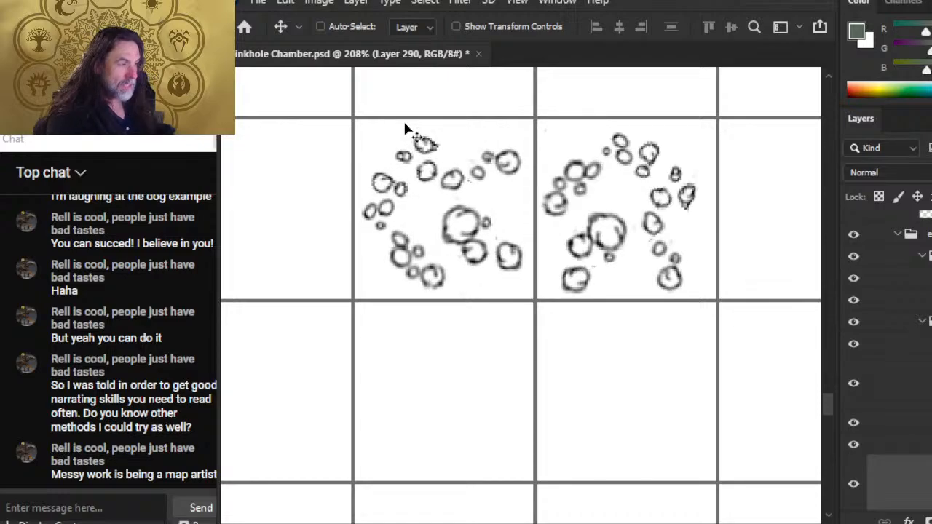
- Paste another copy of the revised tile and move it into the cell below the left copy
{"action": "scroll", "coordinate": [564, 260], "scroll_direction": "down", "scroll_amount": 3}
{"action": "key", "text": "ctrl+v"}
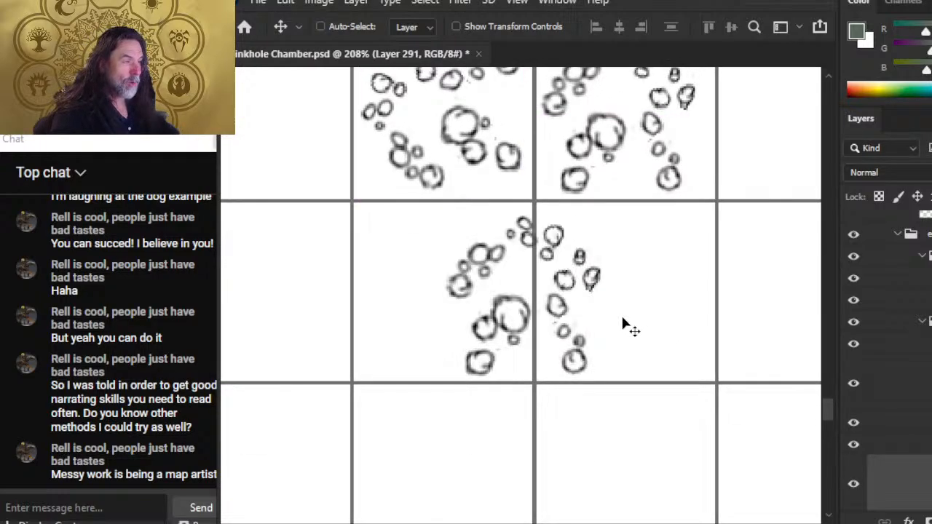
{"action": "key", "text": "ctrl+b"}
{"action": "key", "text": "Escape"}
{"action": "left_click_drag", "start_coordinate": [652, 298], "coordinate": [564, 292]}
- Rotate the lower-left copy 180° with Free Transform
{"action": "key", "text": "l"}
{"action": "right_click", "coordinate": [573, 260]}
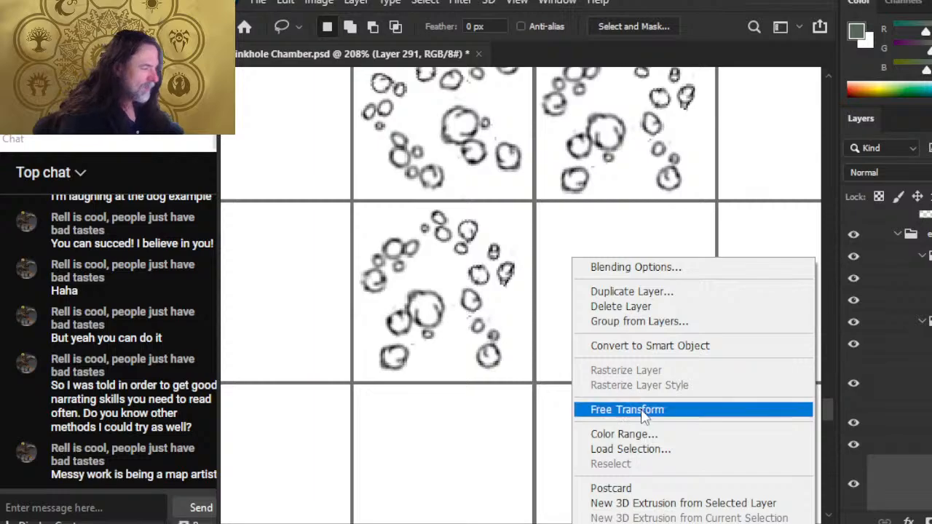
{"action": "left_click", "coordinate": [624, 409]}
{"action": "mouse_move", "coordinate": [560, 177]}
{"action": "left_mouse_down"}
{"action": "mouse_move", "coordinate": [419, 160]}
{"action": "mouse_move", "coordinate": [304, 323]}
{"action": "mouse_move", "coordinate": [326, 375]}
{"action": "mouse_move", "coordinate": [380, 406]}
{"action": "mouse_move", "coordinate": [327, 381]}
{"action": "mouse_move", "coordinate": [327, 389]}
{"action": "mouse_move", "coordinate": [366, 393]}
{"action": "mouse_move", "coordinate": [331, 390]}
{"action": "left_mouse_up"}
{"action": "mouse_move", "coordinate": [662, 242]}
{"action": "left_mouse_down"}
{"action": "mouse_move", "coordinate": [636, 312]}
{"action": "mouse_move", "coordinate": [629, 304]}
{"action": "left_mouse_up"}
{"action": "key", "text": "Return"}
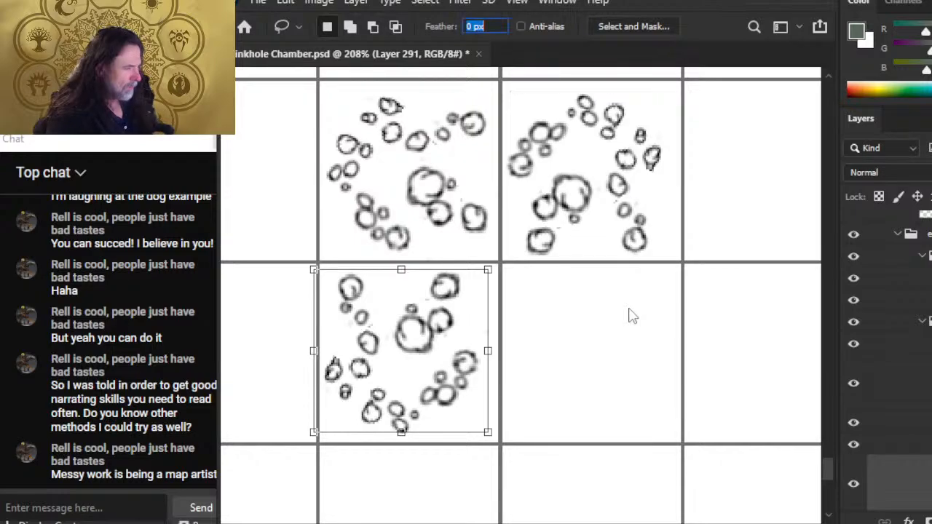
{"action": "key", "text": "BackSpace"}
{"action": "key", "text": "ctrl+z"}
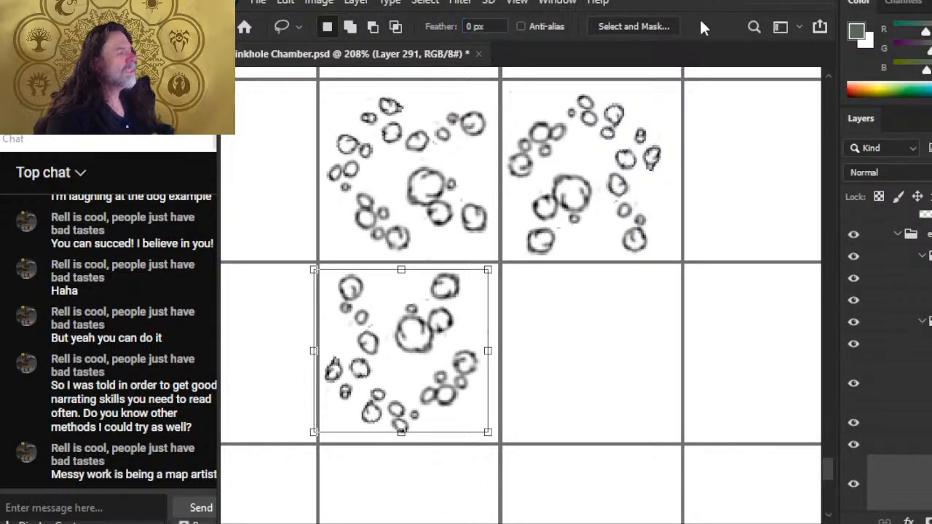
{"action": "left_click", "coordinate": [567, 417]}
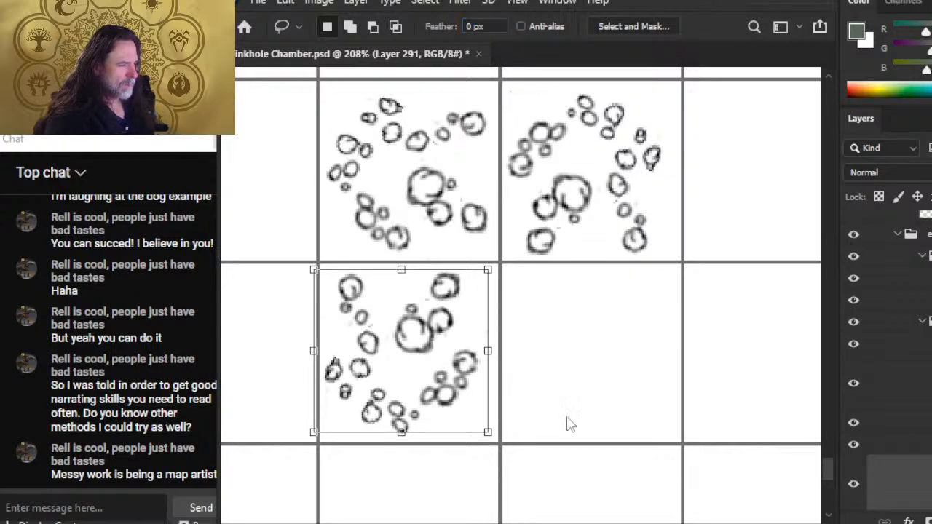
- Check the live YouTube stream in the browser, return to Photoshop, and save the document
{"action": "key", "text": "alt+Tab"}
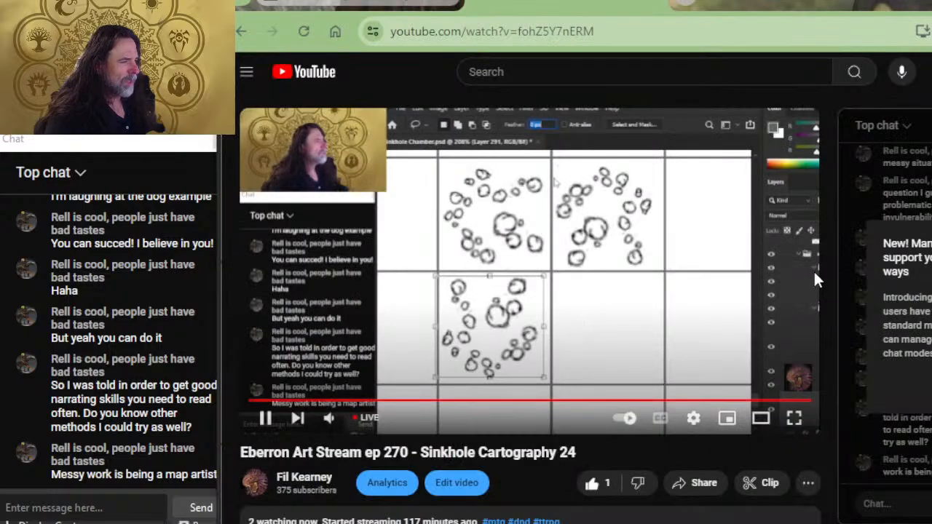
{"action": "key", "text": "alt+Tab"}
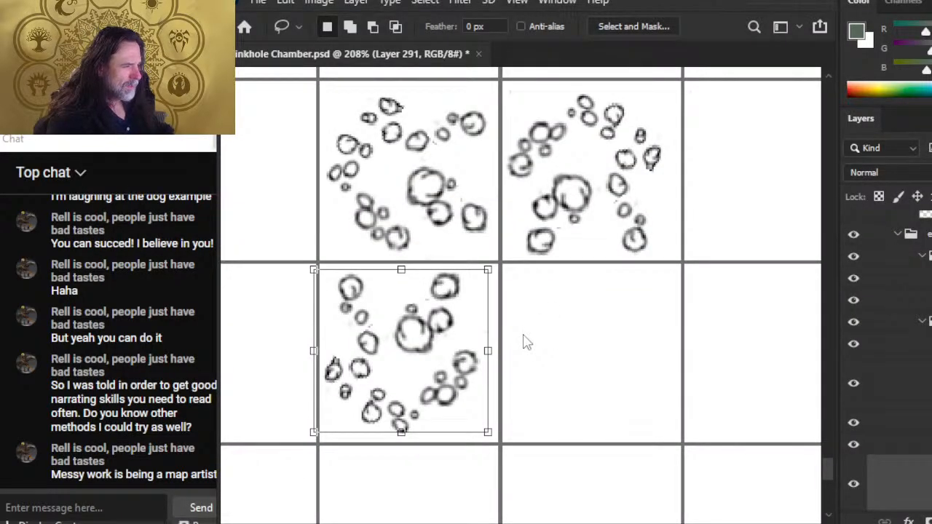
{"action": "key", "text": "ctrl+s"}
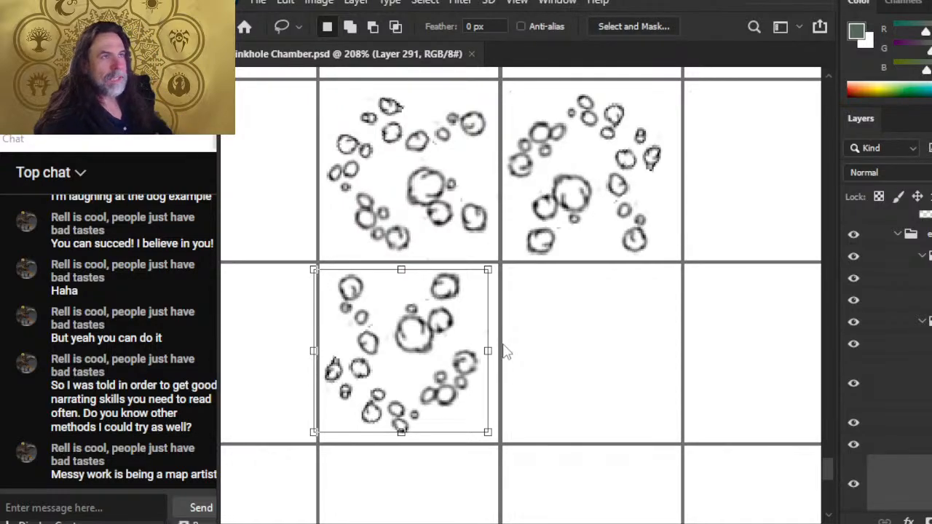
- Close Sinkhole Chamber.psd and reopen it from the recent files
{"action": "left_click", "coordinate": [471, 53]}
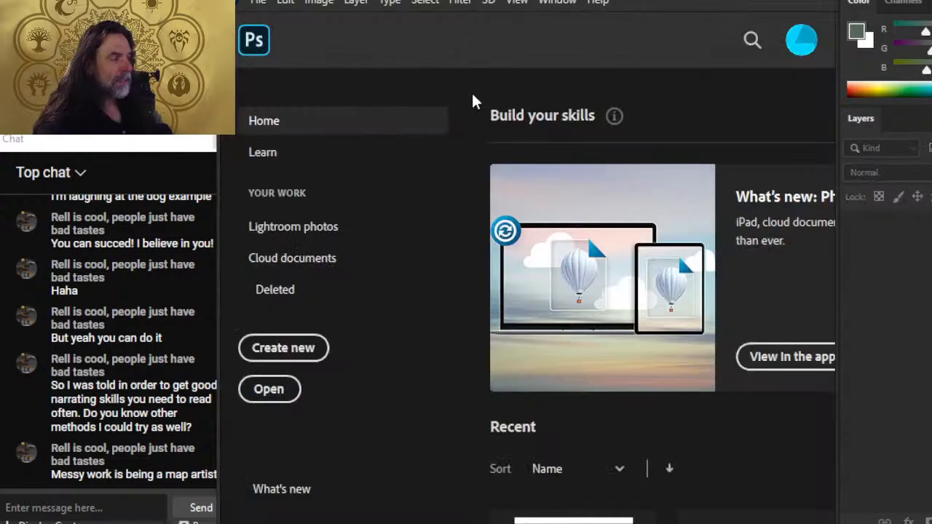
{"action": "left_click", "coordinate": [258, 5]}
{"action": "mouse_move", "coordinate": [321, 99]}
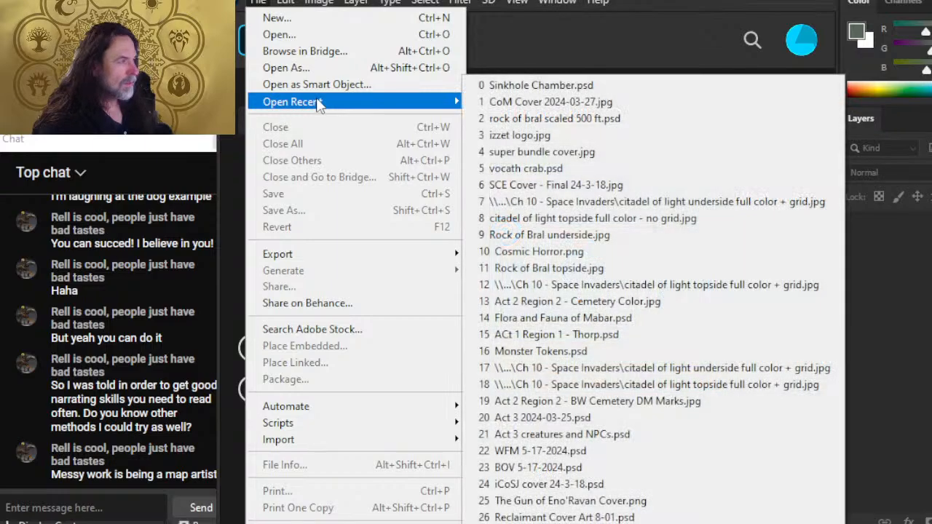
{"action": "left_click", "coordinate": [657, 85]}
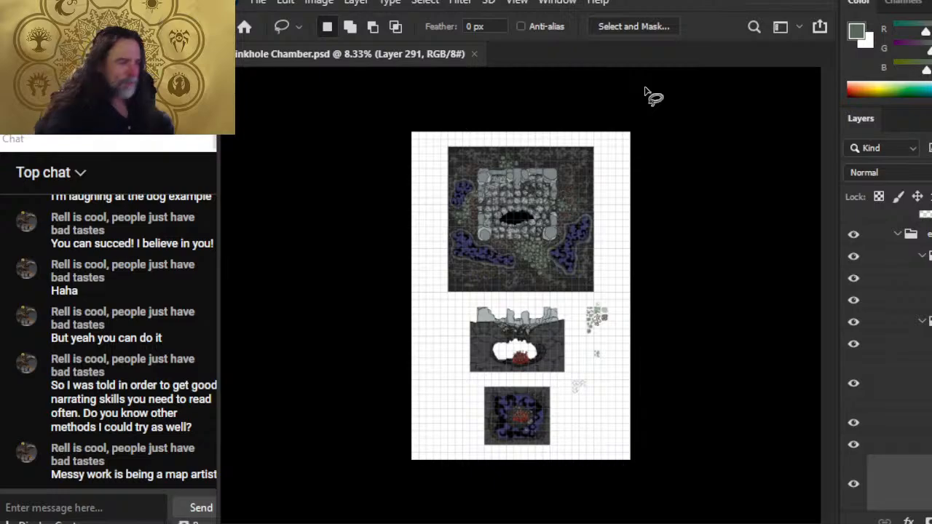
- Lasso the lower-left bubble tile, copy it to a new layer and move the copy into the empty cell to its right
{"action": "key", "text": "z"}
{"action": "left_click_drag", "start_coordinate": [602, 352], "coordinate": [617, 402]}
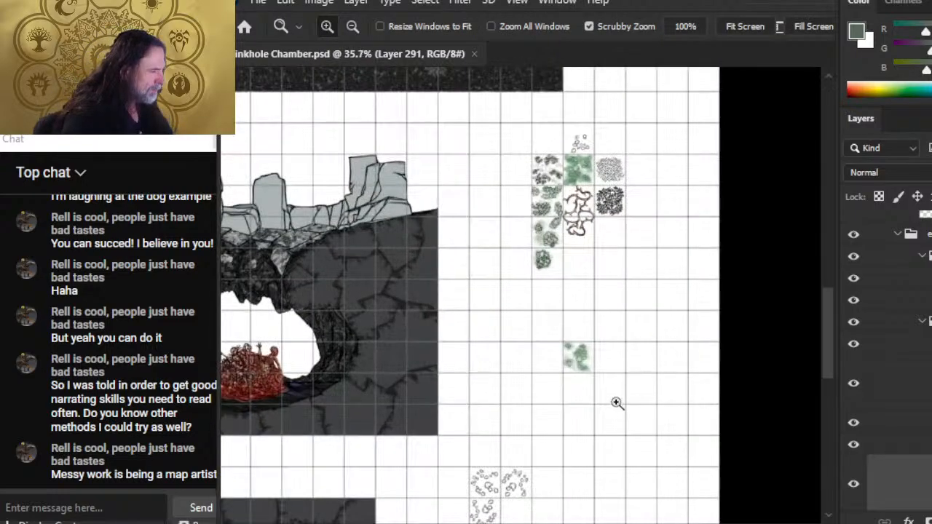
{"action": "mouse_move", "coordinate": [582, 476]}
{"action": "left_mouse_down"}
{"action": "mouse_move", "coordinate": [601, 320]}
{"action": "mouse_move", "coordinate": [601, 374]}
{"action": "left_mouse_up"}
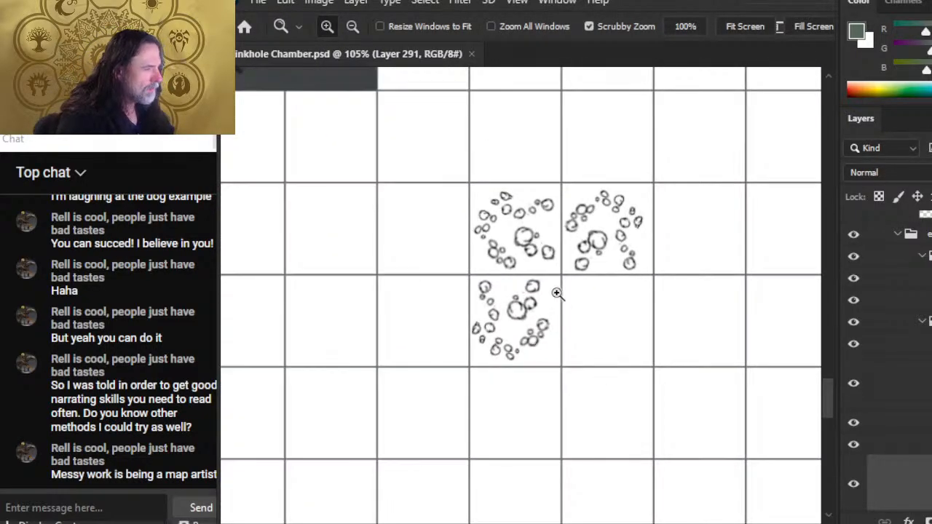
{"action": "key", "text": "l"}
{"action": "left_click_drag", "start_coordinate": [582, 344], "coordinate": [572, 415]}
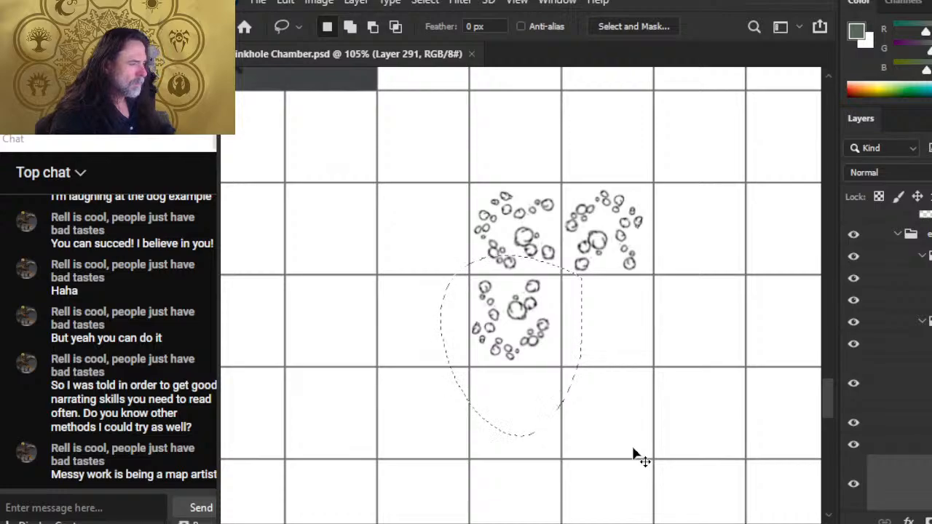
{"action": "key", "text": "ctrl+j"}
{"action": "key", "text": "v"}
{"action": "mouse_move", "coordinate": [604, 353]}
{"action": "left_mouse_down"}
{"action": "mouse_move", "coordinate": [691, 357]}
{"action": "mouse_move", "coordinate": [666, 346]}
{"action": "left_mouse_up"}
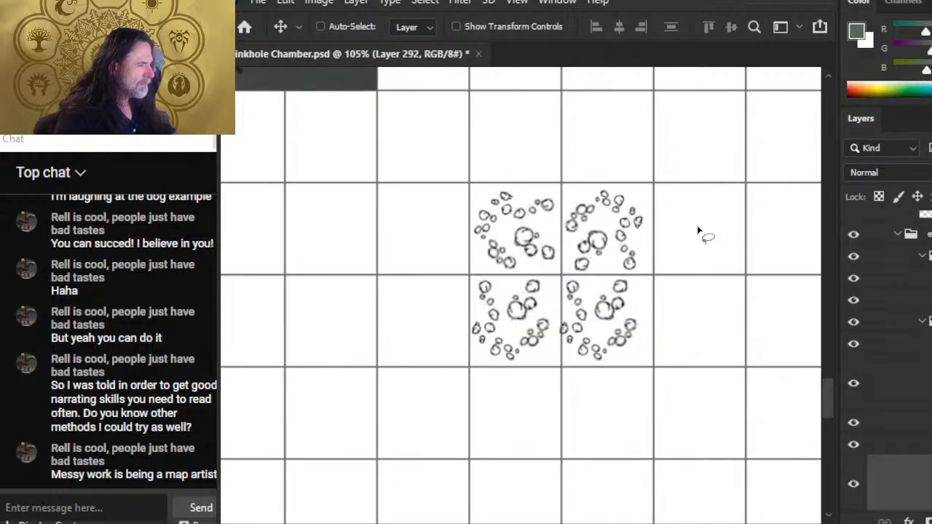
- Rotate the lower-right circle cluster 90° clockwise with Free Transform
{"action": "key", "text": "l"}
{"action": "right_click", "coordinate": [699, 225]}
{"action": "left_click", "coordinate": [771, 376]}
{"action": "left_click_drag", "start_coordinate": [670, 223], "coordinate": [739, 404]}
{"action": "key", "text": "Return"}
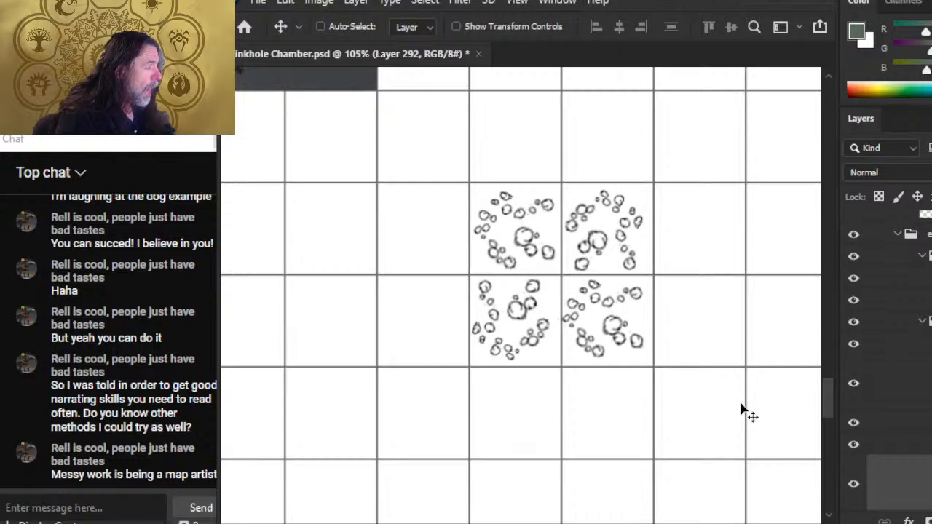
- Rotate the lower-right circle cluster a further 180° with Free Transform and settle it within its grid square
{"action": "key", "text": "l"}
{"action": "right_click", "coordinate": [617, 285]}
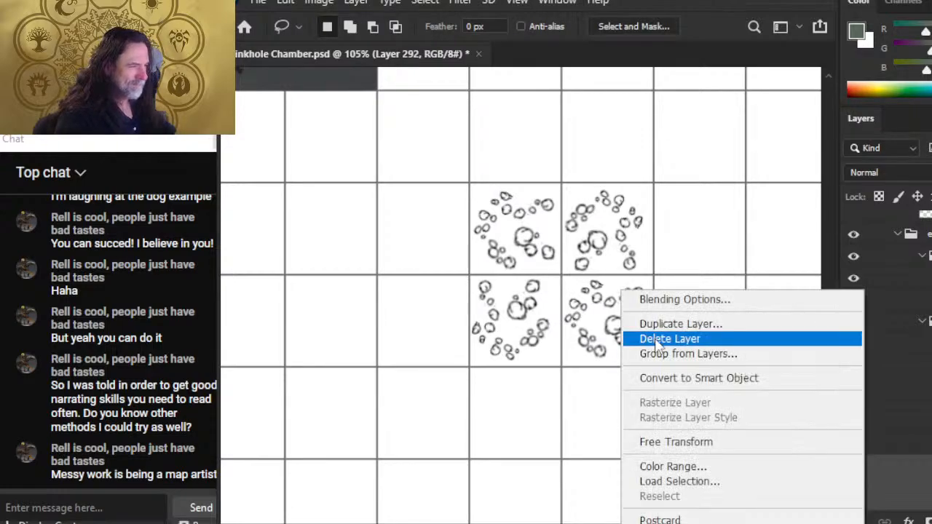
{"action": "left_click", "coordinate": [676, 441]}
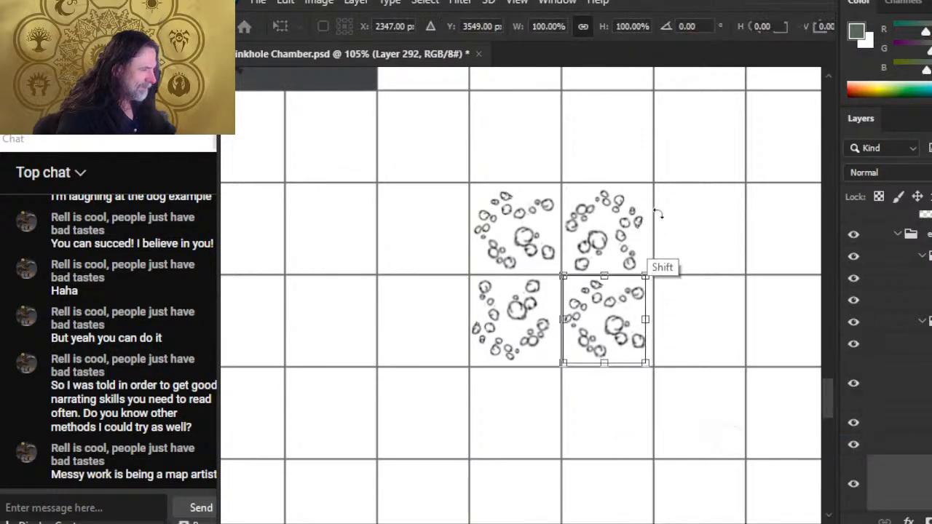
{"action": "left_click_drag", "start_coordinate": [657, 212], "coordinate": [554, 445]}
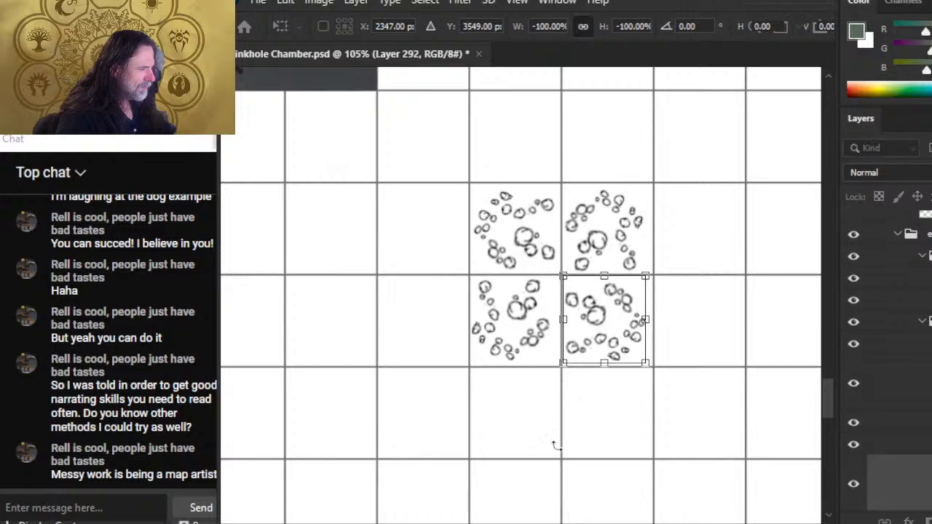
{"action": "key", "text": "Return"}
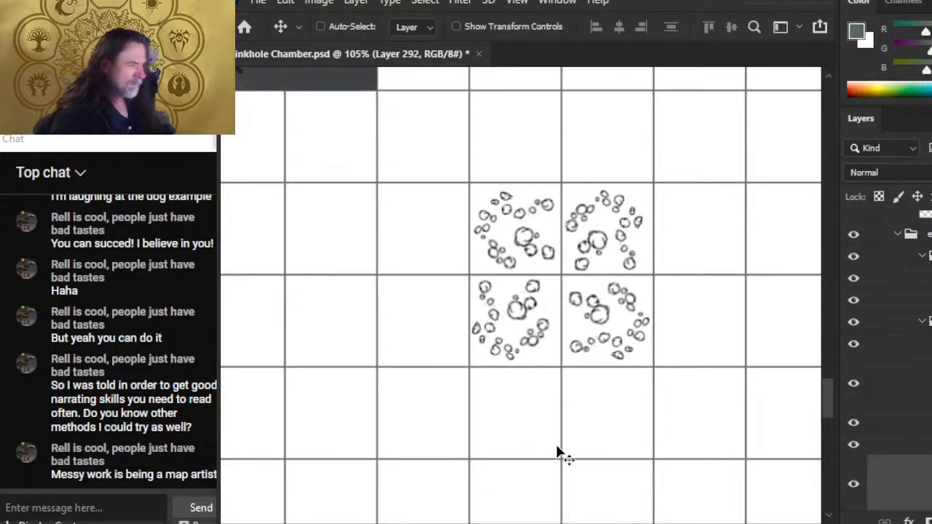
- Hide the grid group to check how the four circle clusters look together, and show the grid again
{"action": "key", "text": "z"}
{"action": "left_click_drag", "start_coordinate": [556, 446], "coordinate": [517, 386]}
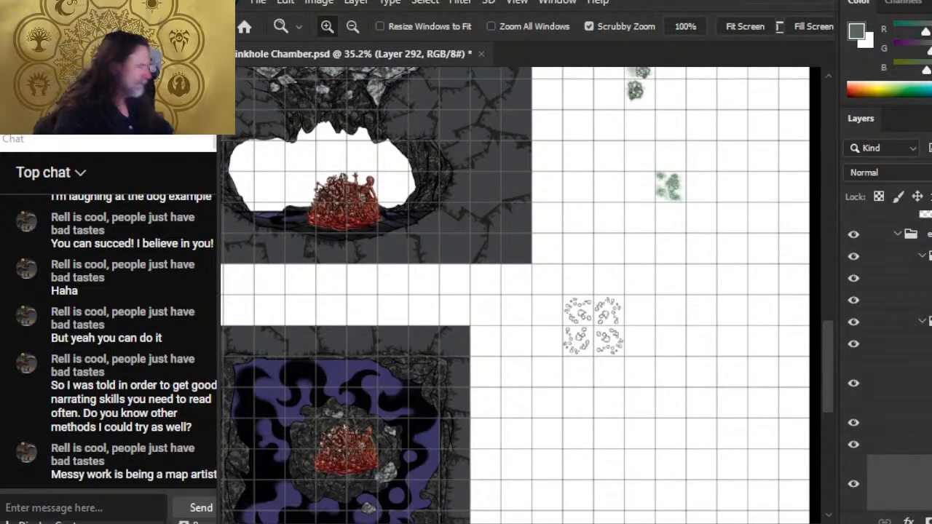
{"action": "left_click", "coordinate": [853, 221]}
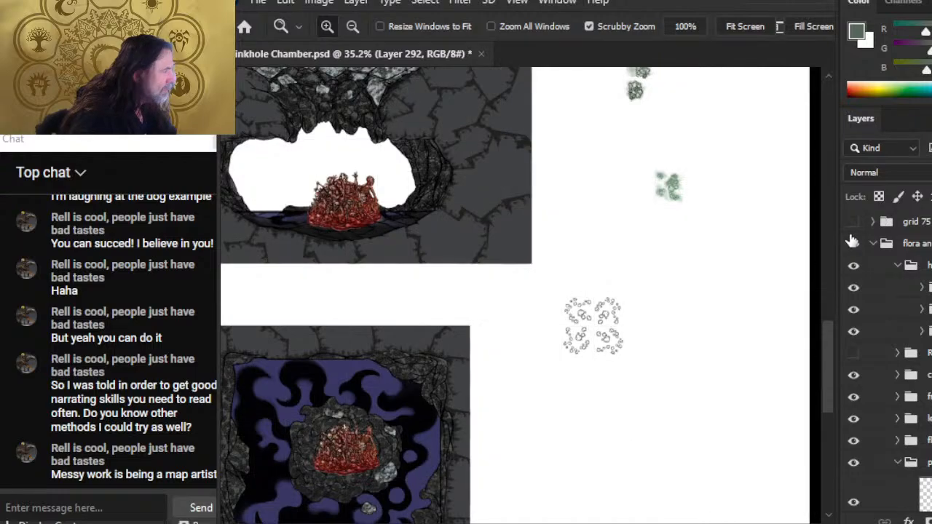
{"action": "left_click_drag", "start_coordinate": [610, 328], "coordinate": [716, 451]}
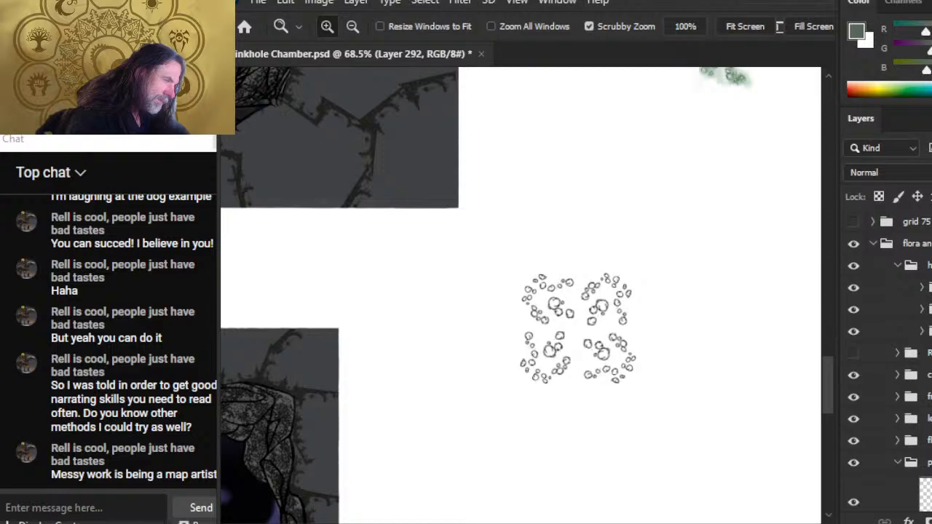
{"action": "left_click", "coordinate": [853, 222]}
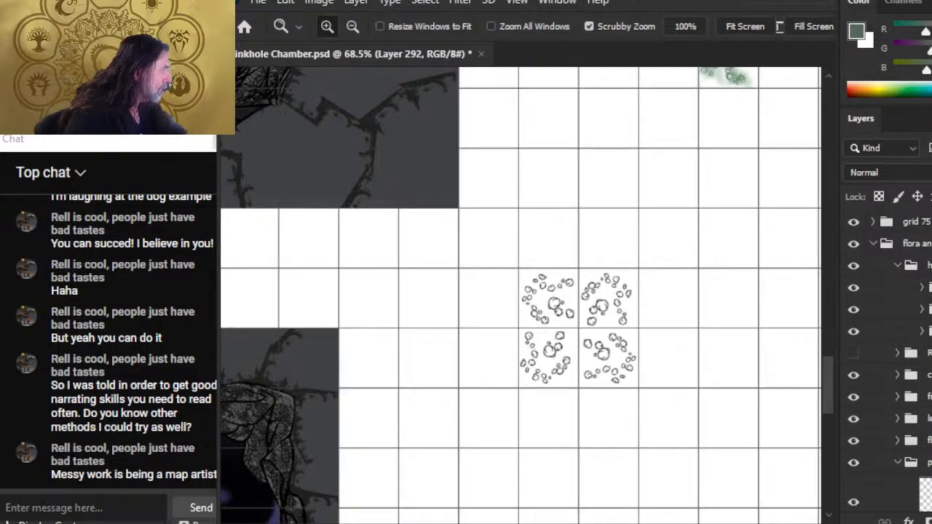
- Paste another copy of the circle cluster and place it in the grid square left of the upper row
{"action": "scroll", "coordinate": [924, 329], "scroll_direction": "down", "scroll_amount": 10}
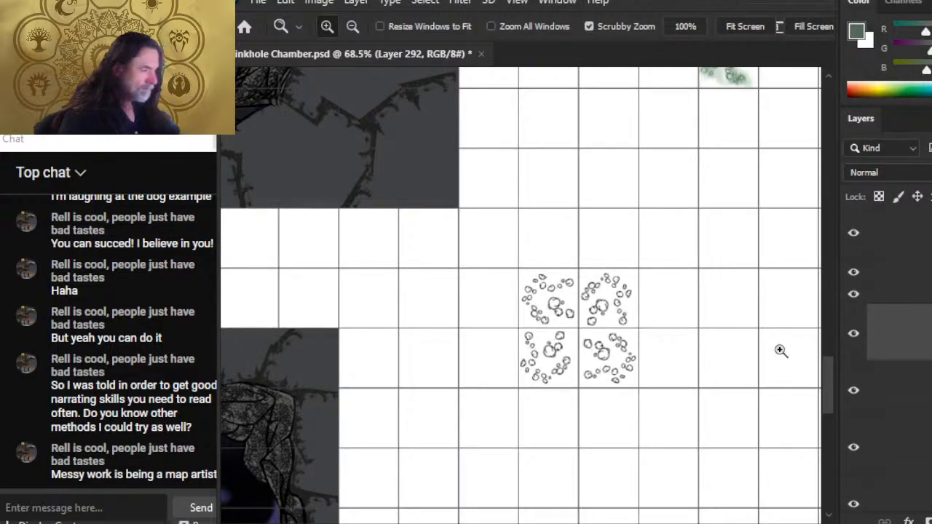
{"action": "key", "text": "v"}
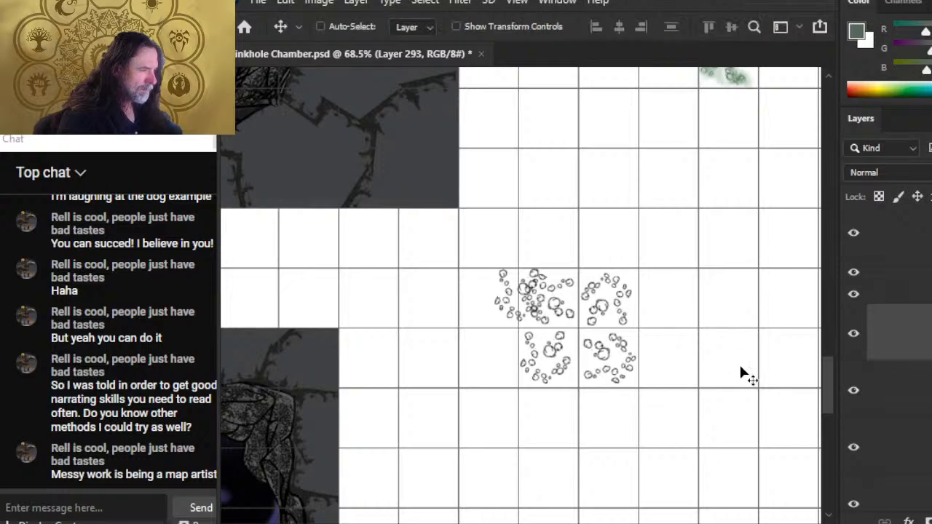
{"action": "mouse_move", "coordinate": [742, 374]}
{"action": "left_mouse_down"}
{"action": "mouse_move", "coordinate": [697, 376]}
{"action": "mouse_move", "coordinate": [704, 376]}
{"action": "left_mouse_up"}
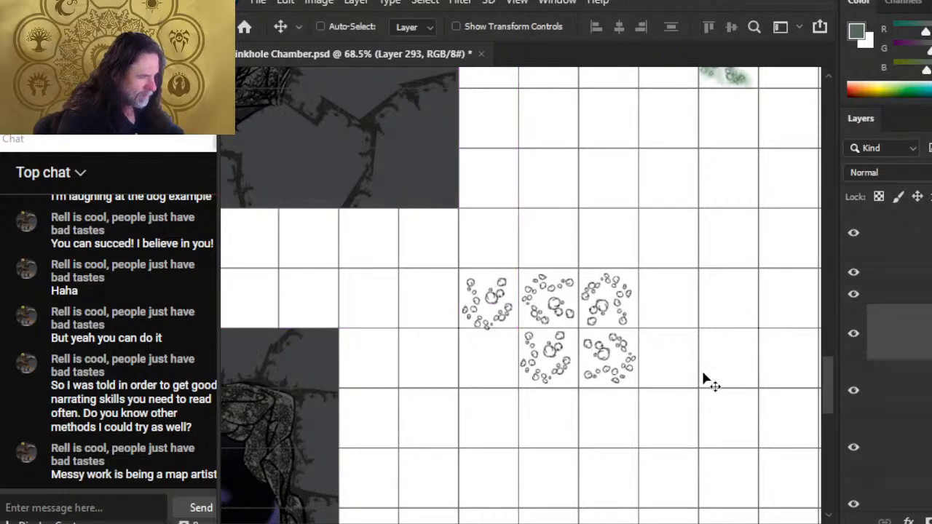
- Rotate the new upper-left cluster 180°, flip it horizontally and nudge it up and slightly right into its grid square
{"action": "key", "text": "l"}
{"action": "right_click", "coordinate": [663, 334]}
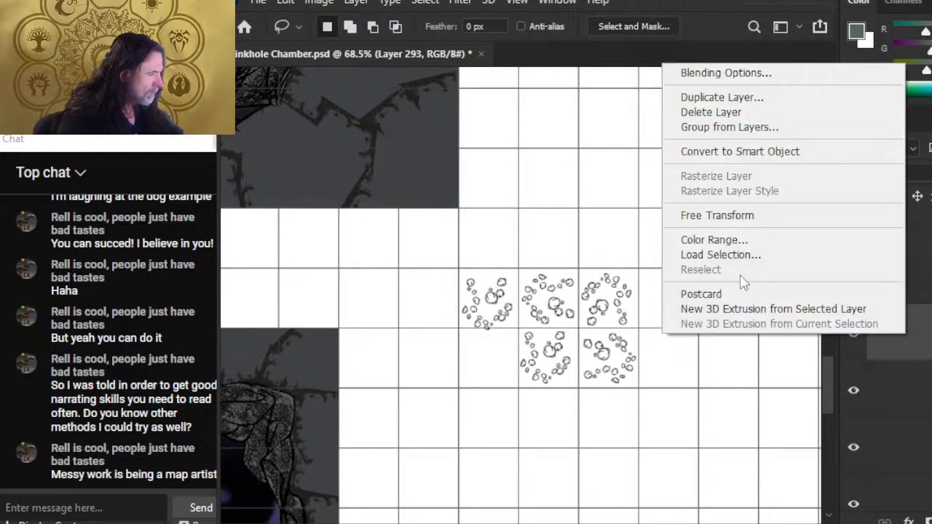
{"action": "left_click", "coordinate": [721, 216]}
{"action": "left_click_drag", "start_coordinate": [607, 179], "coordinate": [408, 380]}
{"action": "right_click", "coordinate": [566, 312]}
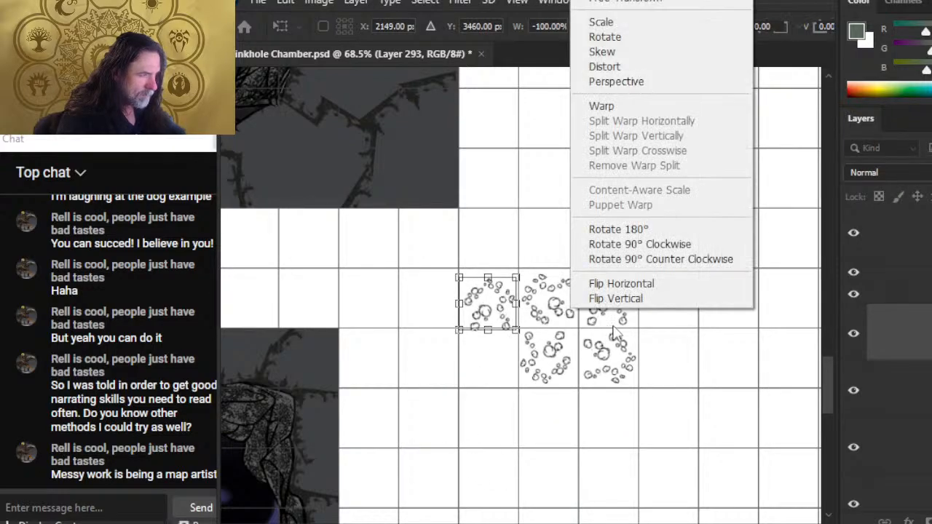
{"action": "left_click", "coordinate": [648, 283]}
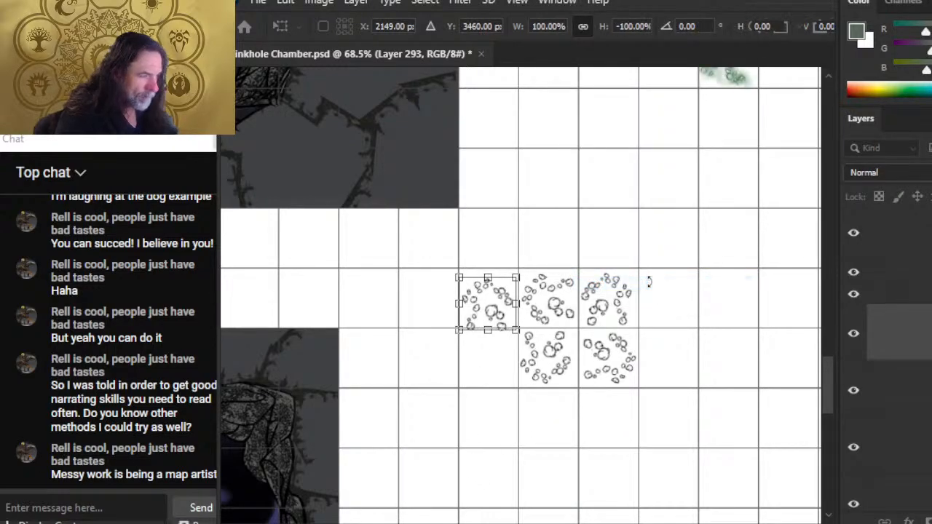
{"action": "key", "text": "Up"}
{"action": "key", "text": "Up"}
{"action": "key", "text": "Up"}
{"action": "key", "text": "Up"}
{"action": "key", "text": "Up"}
{"action": "key", "text": "Up"}
{"action": "key", "text": "Right"}
{"action": "key", "text": "Return"}
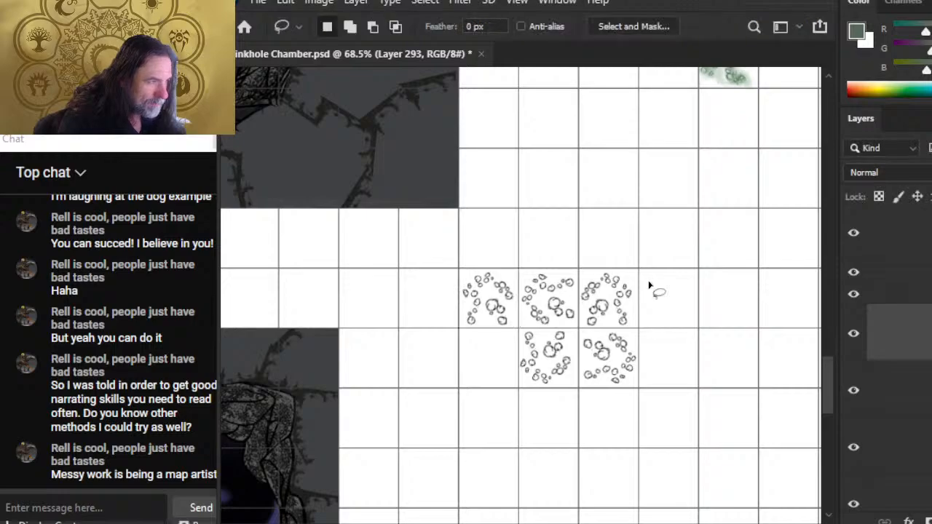
- Duplicate the flipped upper-left cluster onto a new layer and rotate the duplicate 90° counterclockwise
{"action": "mouse_move", "coordinate": [525, 296]}
{"action": "left_mouse_down"}
{"action": "mouse_move", "coordinate": [503, 386]}
{"action": "mouse_move", "coordinate": [513, 378]}
{"action": "left_mouse_up"}
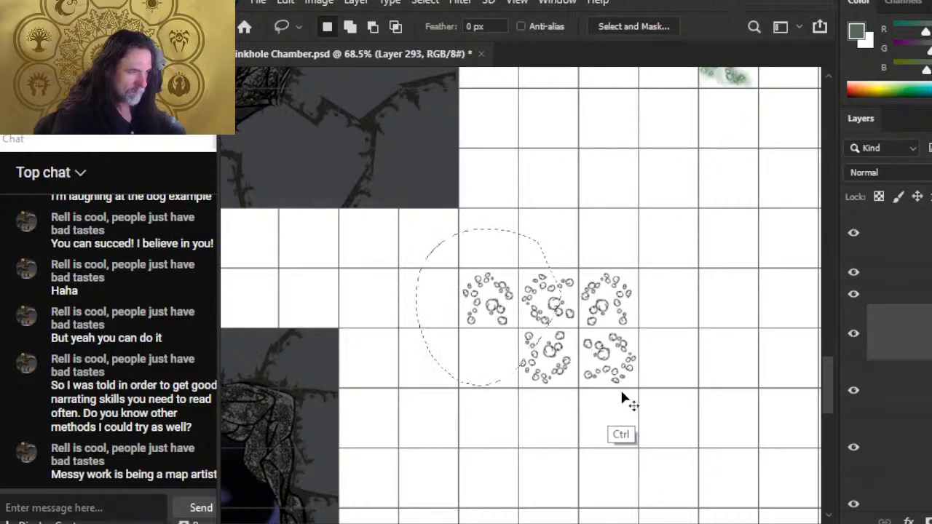
{"action": "key", "text": "ctrl+j"}
{"action": "key", "text": "v"}
{"action": "right_click", "coordinate": [612, 292]}
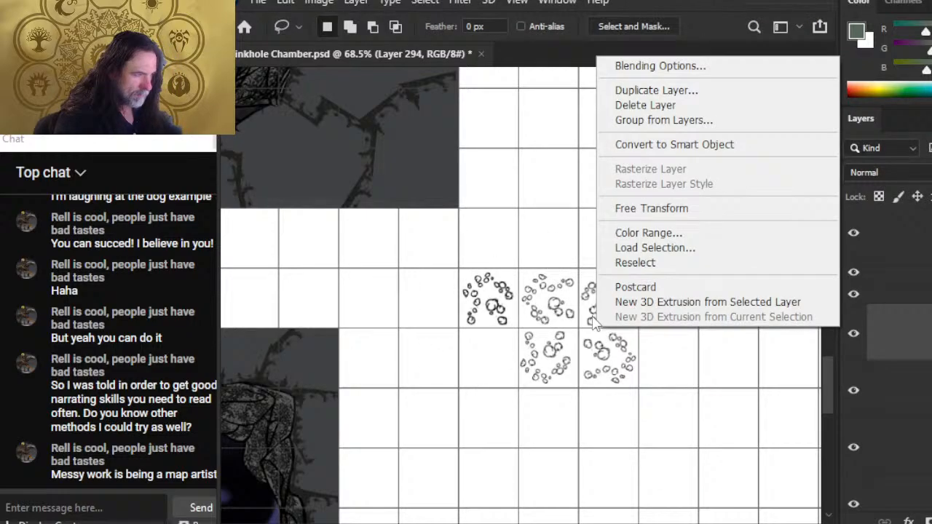
{"action": "left_click", "coordinate": [703, 208]}
{"action": "left_click_drag", "start_coordinate": [634, 393], "coordinate": [586, 192]}
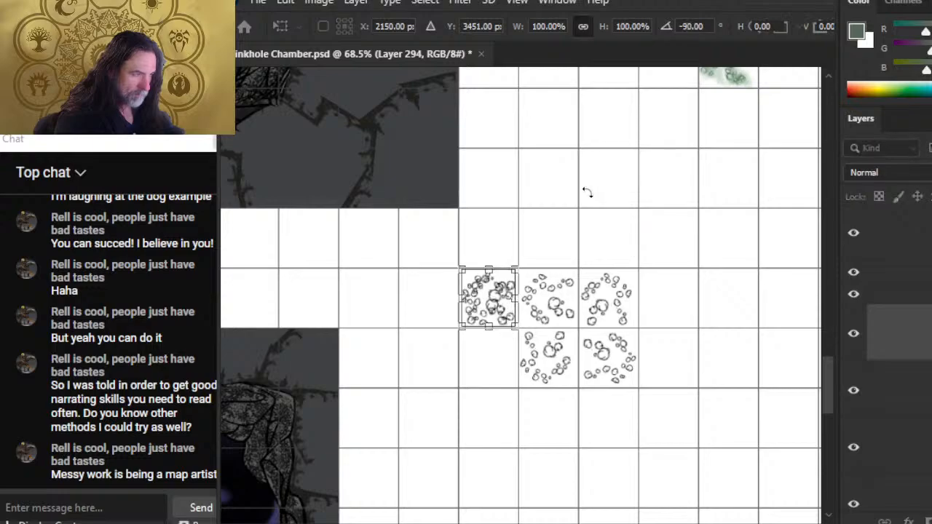
{"action": "key", "text": "Return"}
- Move the rotated duplicate straight down into the first grid square of the second row
{"action": "key", "text": "shift+Down"}
{"action": "key", "text": "shift+Down"}
{"action": "key", "text": "shift+Down"}
{"action": "key", "text": "shift+Down"}
{"action": "key", "text": "shift+Down"}
{"action": "key", "text": "shift+Down"}
{"action": "key", "text": "shift+Down"}
{"action": "key", "text": "shift+Down"}
{"action": "key", "text": "shift+Down"}
{"action": "key", "text": "shift+Down"}
{"action": "key", "text": "shift+Down"}
{"action": "key", "text": "shift+Down"}
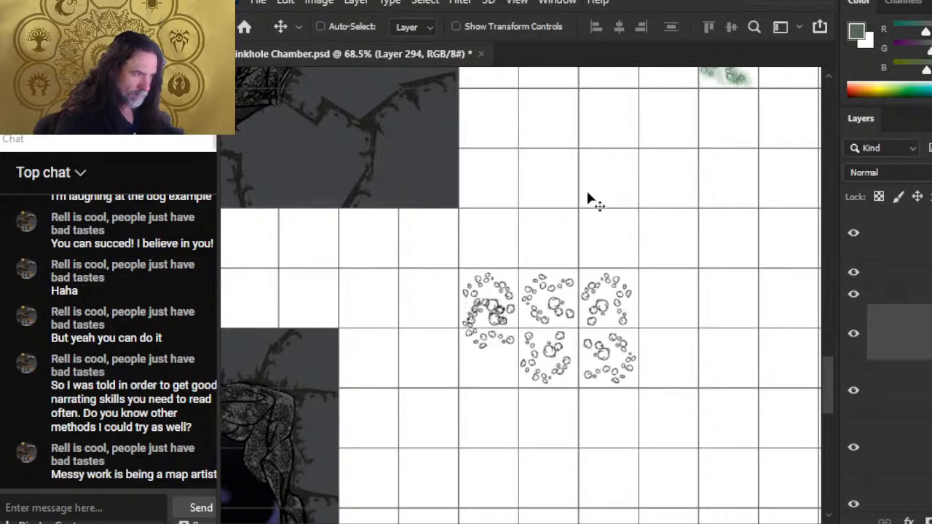
{"action": "key", "text": "shift+Down"}
{"action": "key", "text": "shift+Down"}
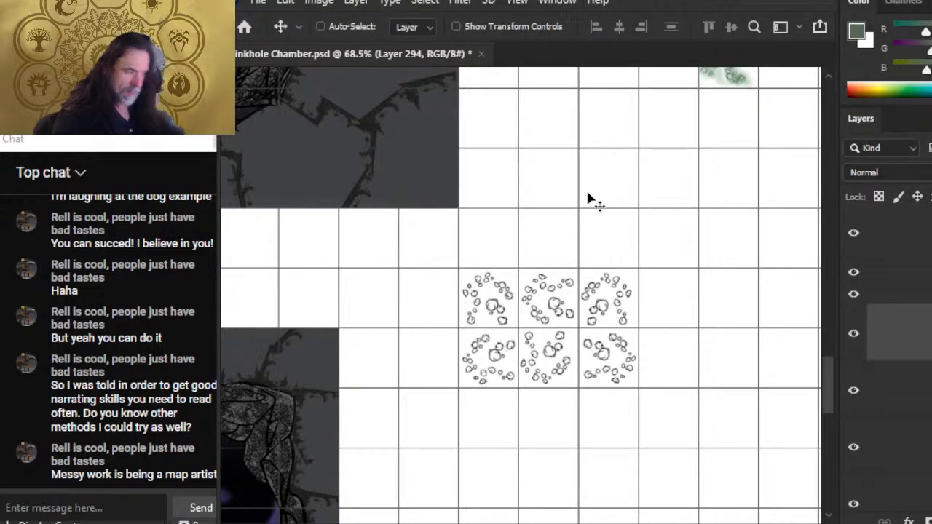
- Paste a copy of the circle cluster and place it in the first grid square of a third row
{"action": "scroll", "coordinate": [619, 320], "scroll_direction": "down", "scroll_amount": 2}
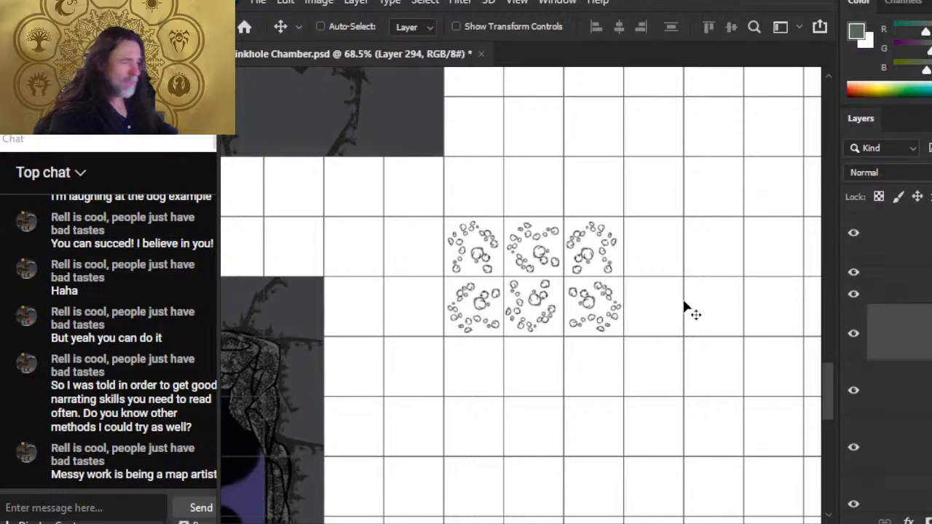
{"action": "left_click", "coordinate": [597, 339]}
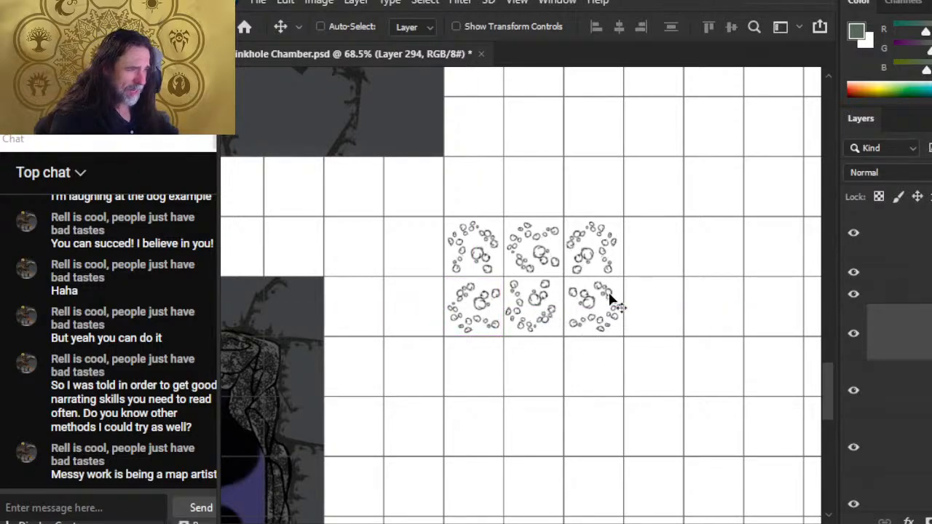
{"action": "mouse_move", "coordinate": [596, 333]}
{"action": "left_mouse_down"}
{"action": "mouse_move", "coordinate": [593, 364]}
{"action": "mouse_move", "coordinate": [599, 327]}
{"action": "mouse_move", "coordinate": [566, 363]}
{"action": "mouse_move", "coordinate": [587, 386]}
{"action": "left_mouse_up"}
- Rotate the third row's first cluster 180° with Free Transform and fit it inside its grid square
{"action": "key", "text": "l"}
{"action": "right_click", "coordinate": [570, 326]}
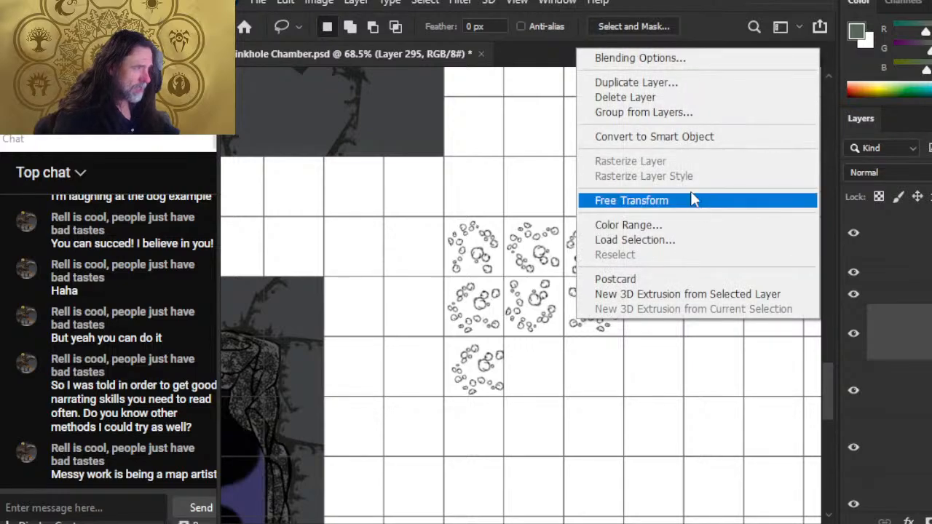
{"action": "left_click", "coordinate": [690, 202]}
{"action": "left_click_drag", "start_coordinate": [482, 281], "coordinate": [474, 430]}
{"action": "key", "text": "Return"}
{"action": "key", "text": "v"}
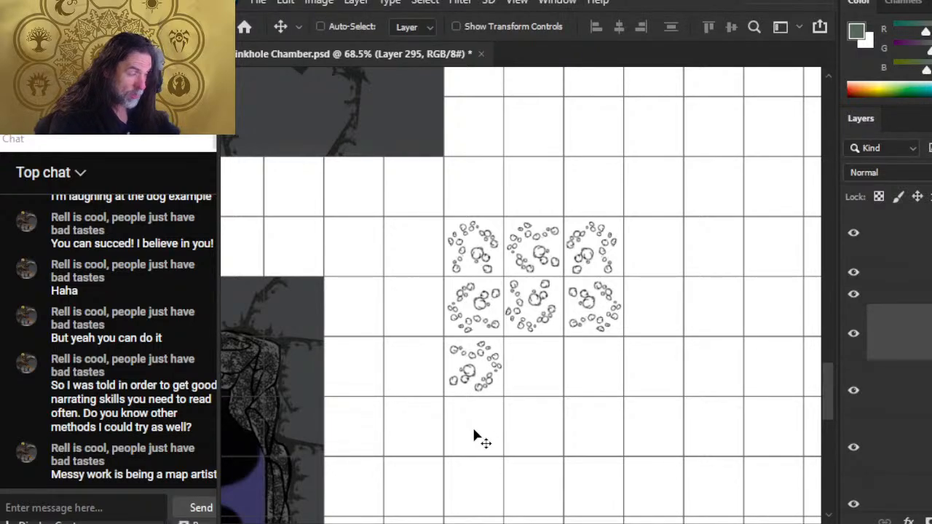
- Paste a cluster copy into the third row's middle square and rotate it 90° counterclockwise
{"action": "key", "text": "ctrl+v"}
{"action": "left_click_drag", "start_coordinate": [585, 301], "coordinate": [603, 377]}
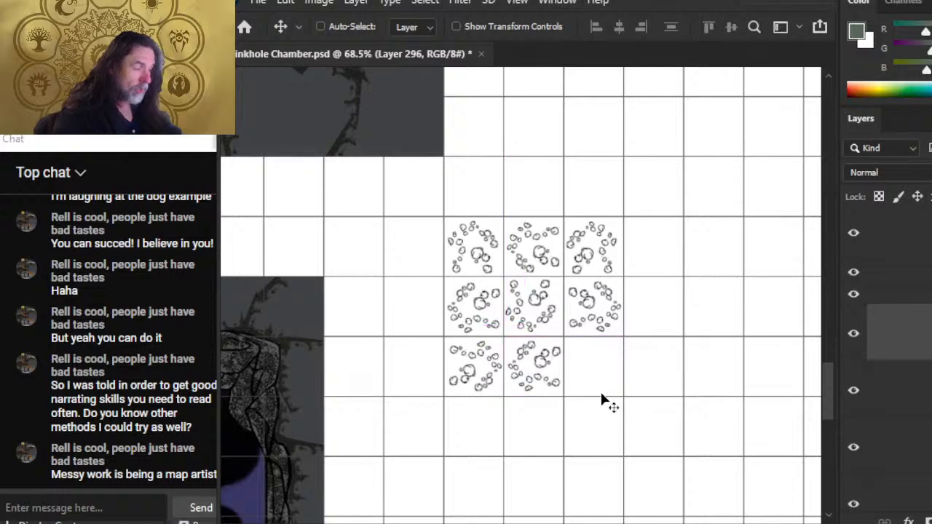
{"action": "key", "text": "l"}
{"action": "right_click", "coordinate": [633, 294]}
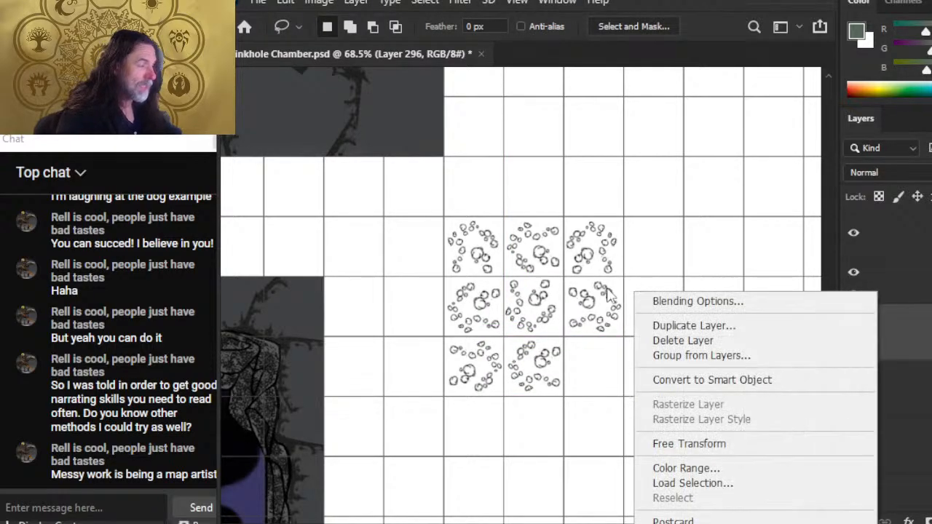
{"action": "left_click", "coordinate": [655, 443]}
{"action": "left_click_drag", "start_coordinate": [547, 255], "coordinate": [466, 397]}
{"action": "left_click_drag", "start_coordinate": [674, 318], "coordinate": [681, 346]}
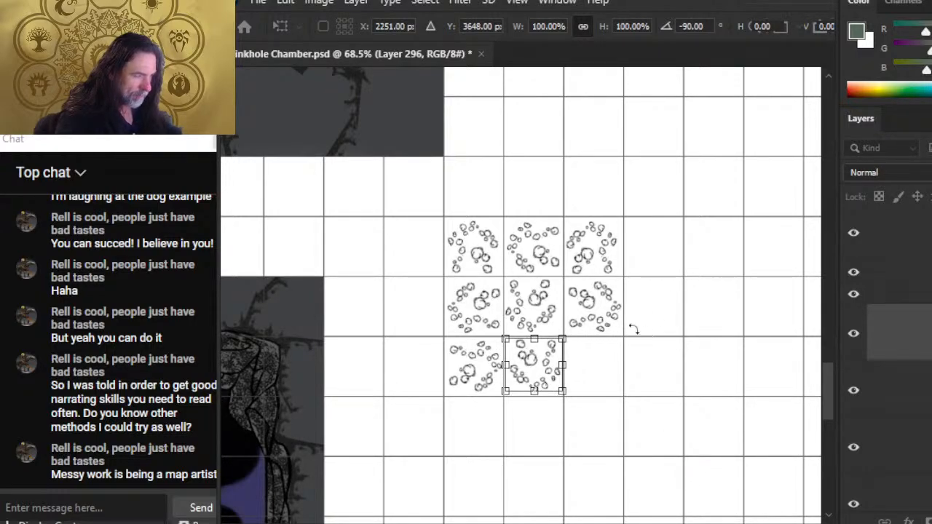
{"action": "key", "text": "l"}
- Paste a last cluster copy and place it in the third row's empty right square
{"action": "key", "text": "ctrl+v"}
{"action": "key", "text": "v"}
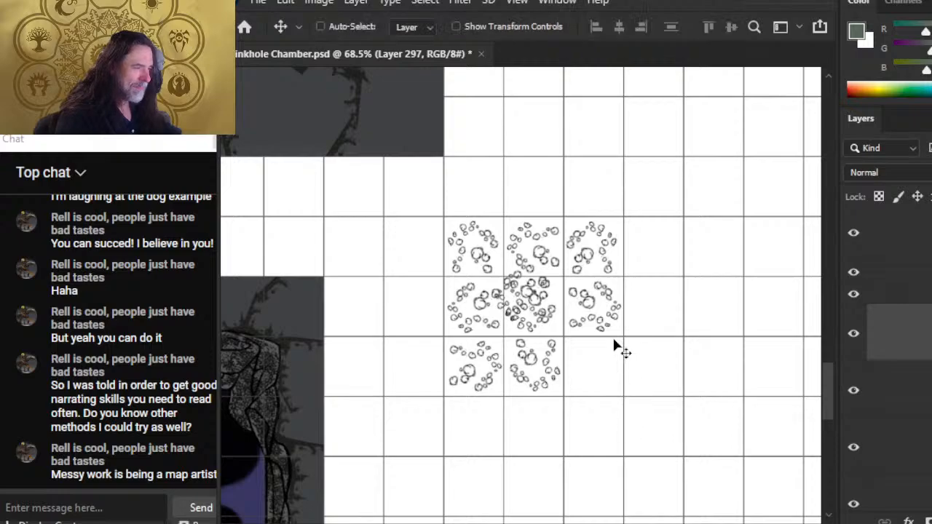
{"action": "left_click_drag", "start_coordinate": [616, 348], "coordinate": [676, 408]}
- Rotate the third row's right cluster 90° clockwise, mirror it, and align it within its grid square
{"action": "key", "text": "l"}
{"action": "right_click", "coordinate": [659, 280]}
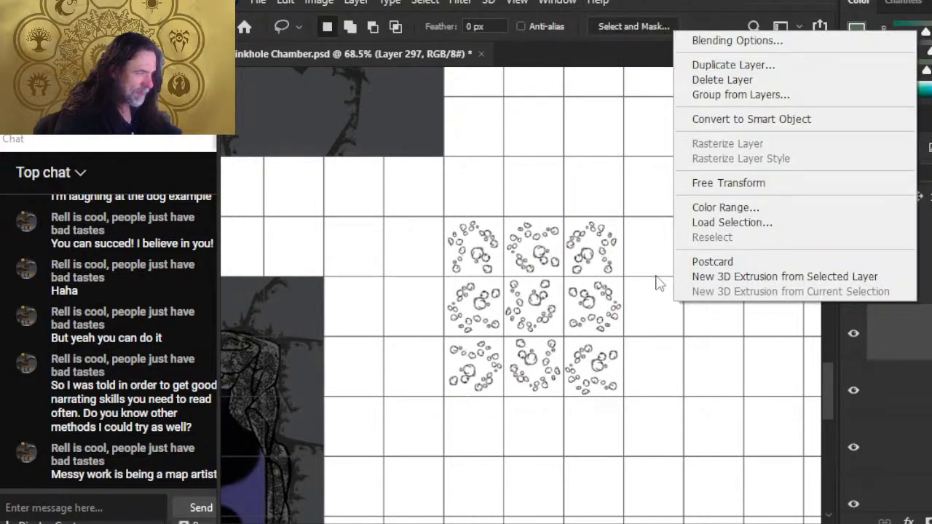
{"action": "left_click", "coordinate": [764, 185]}
{"action": "right_click", "coordinate": [684, 237]}
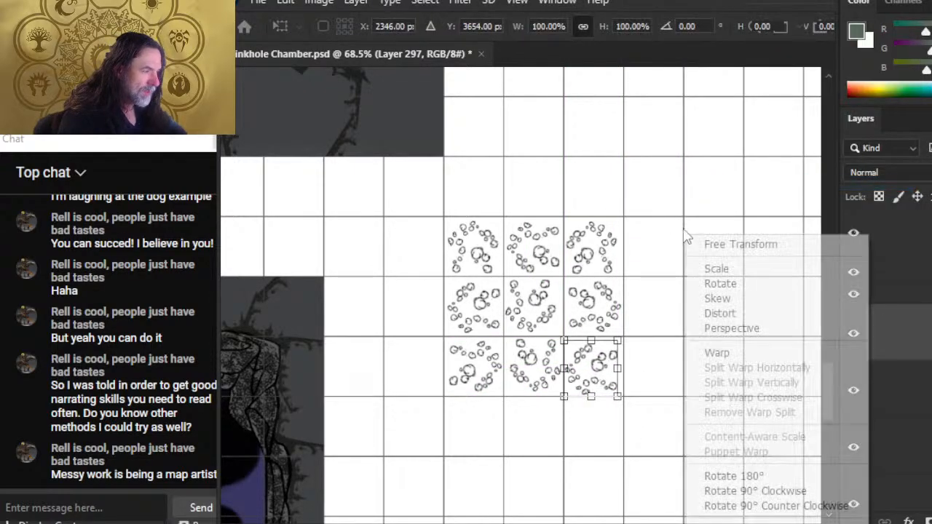
{"action": "left_click", "coordinate": [746, 495]}
{"action": "left_click_drag", "start_coordinate": [713, 329], "coordinate": [577, 231]}
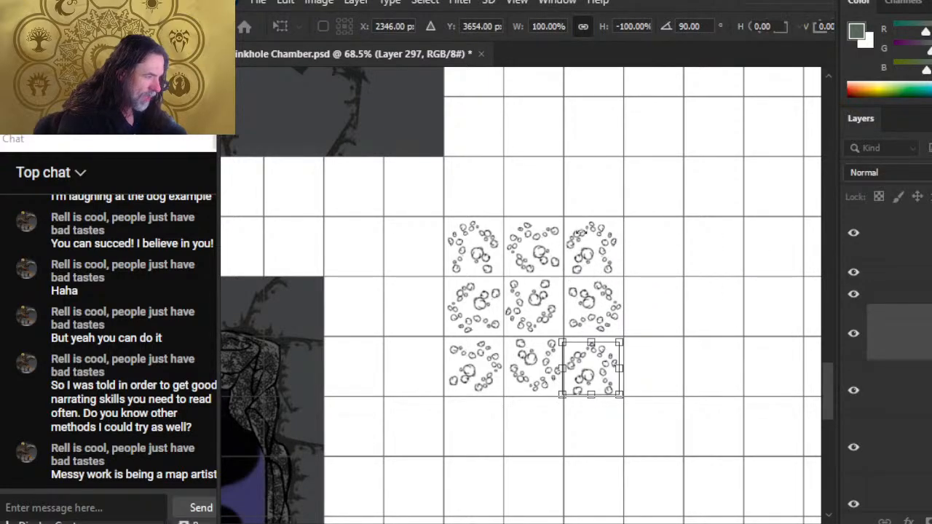
{"action": "key", "text": "Return"}
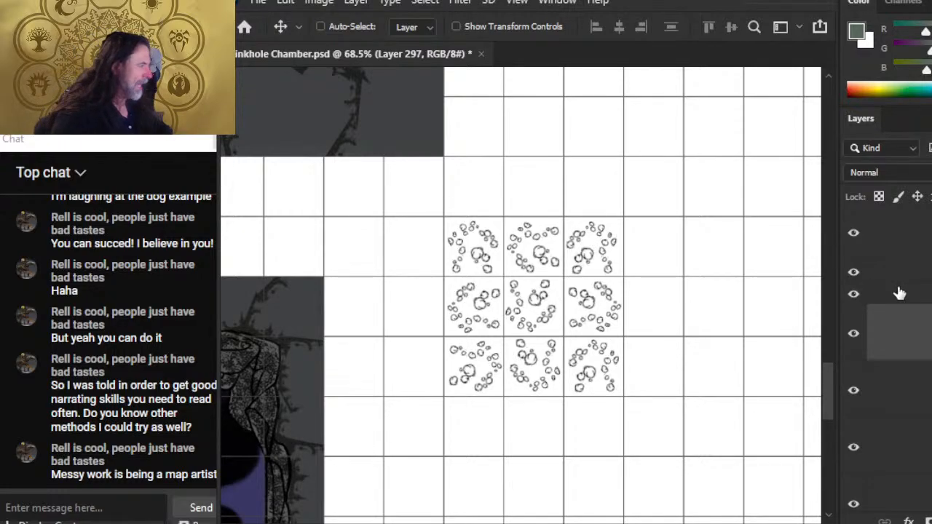
- Hide the grid group to review the three-by-three cluster pattern against the whole map
{"action": "left_click", "coordinate": [851, 222]}
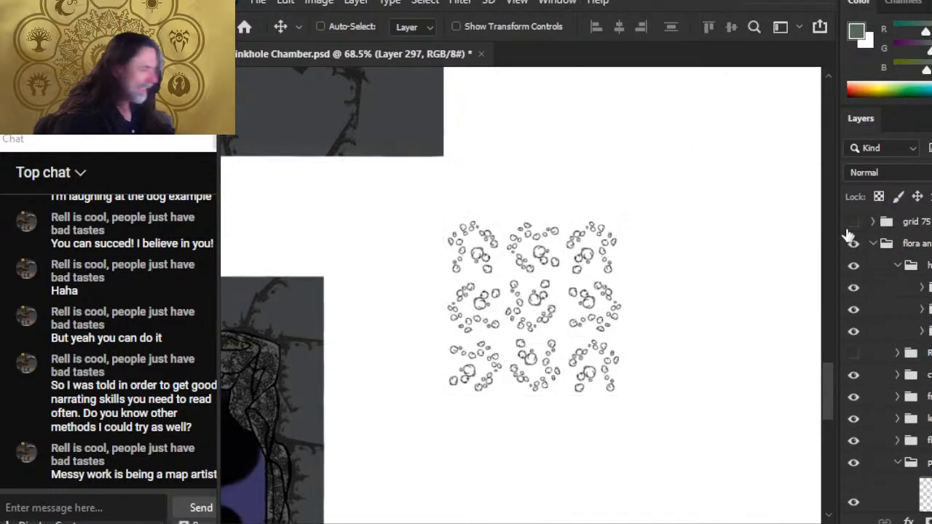
{"action": "key", "text": "z"}
{"action": "key", "text": "ctrl+0"}
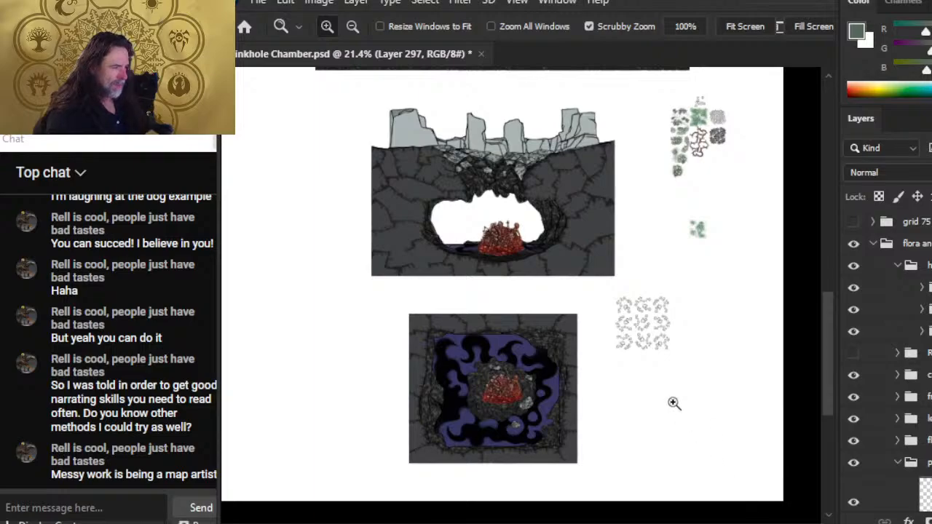
- Select the layer of the first row's right circle cluster and show the grid group again
{"action": "left_click_drag", "start_coordinate": [683, 377], "coordinate": [525, 366]}
{"action": "left_click_drag", "start_coordinate": [471, 315], "coordinate": [614, 391]}
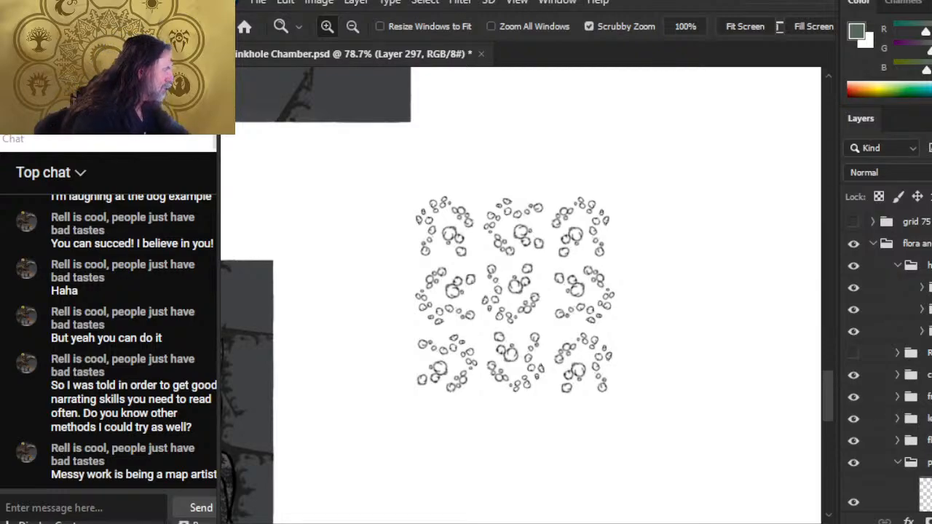
{"action": "scroll", "coordinate": [888, 357], "scroll_direction": "down", "scroll_amount": 20}
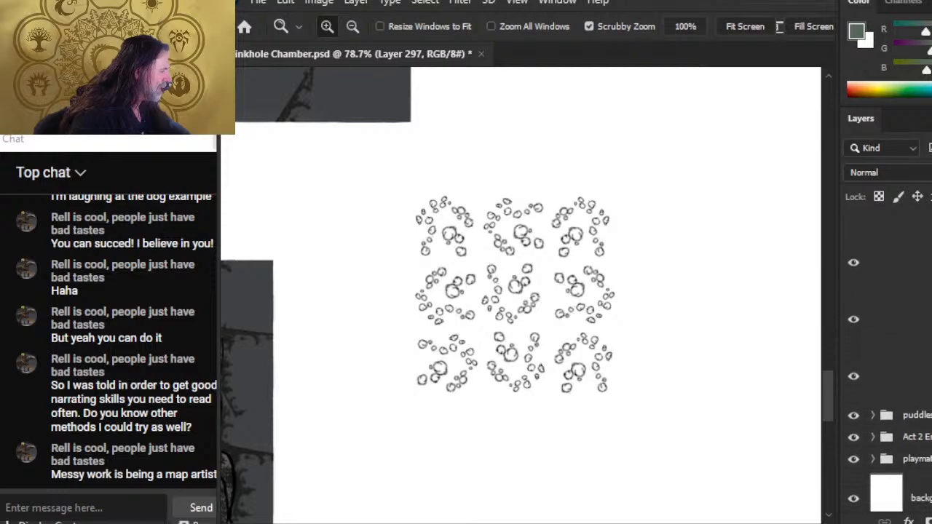
{"action": "scroll", "coordinate": [902, 400], "scroll_direction": "up", "scroll_amount": 3}
{"action": "left_click", "coordinate": [917, 405]}
{"action": "left_click_drag", "start_coordinate": [592, 209], "coordinate": [647, 232]}
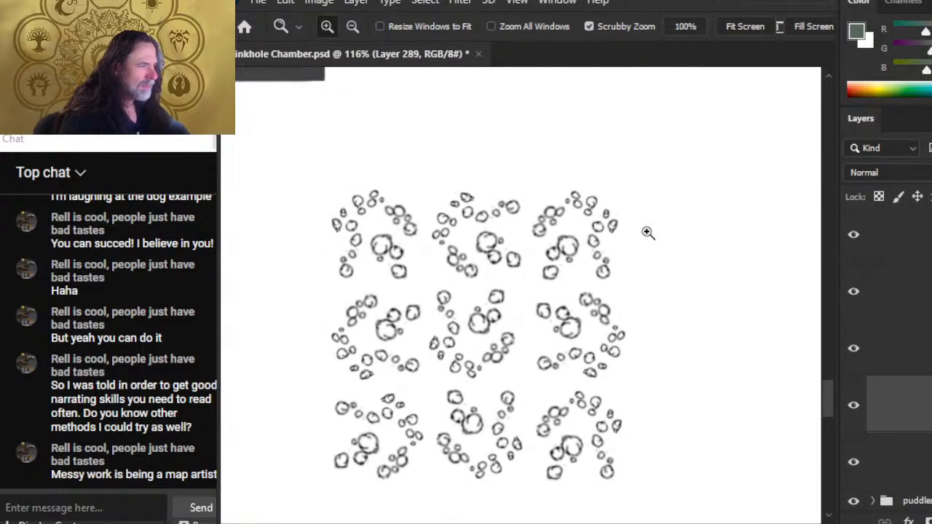
{"action": "scroll", "coordinate": [888, 328], "scroll_direction": "up", "scroll_amount": 15}
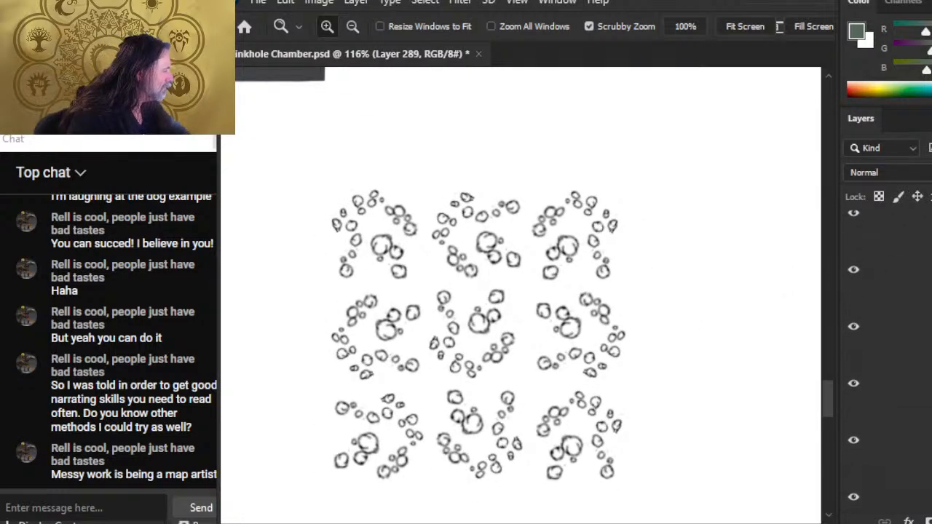
{"action": "left_click", "coordinate": [853, 221]}
- Lasso the circles along the right side of the first row's right cluster and move them slightly toward the square's right edge
{"action": "key", "text": "l"}
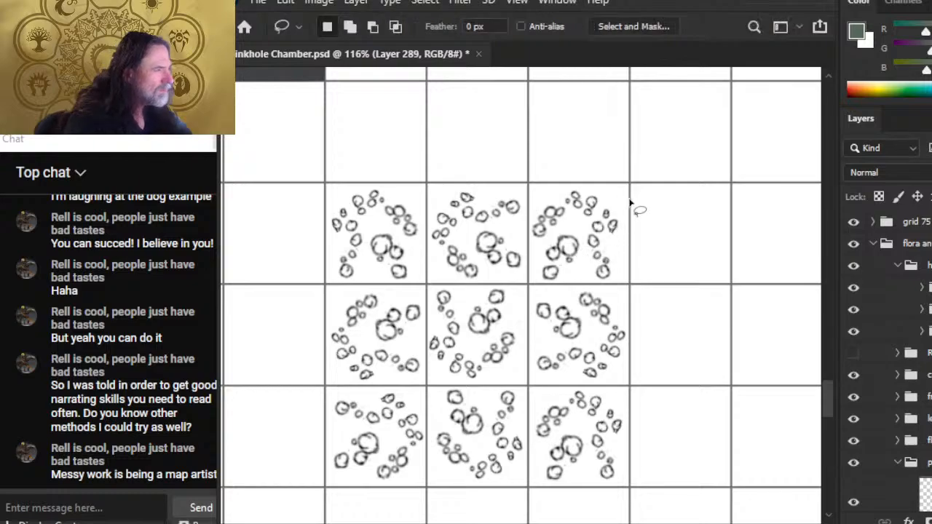
{"action": "mouse_move", "coordinate": [605, 201]}
{"action": "left_mouse_down"}
{"action": "mouse_move", "coordinate": [581, 246]}
{"action": "mouse_move", "coordinate": [614, 248]}
{"action": "mouse_move", "coordinate": [631, 211]}
{"action": "left_mouse_up"}
{"action": "key", "text": "v"}
{"action": "left_click_drag", "start_coordinate": [598, 232], "coordinate": [609, 231]}
{"action": "key", "text": "ctrl+d"}
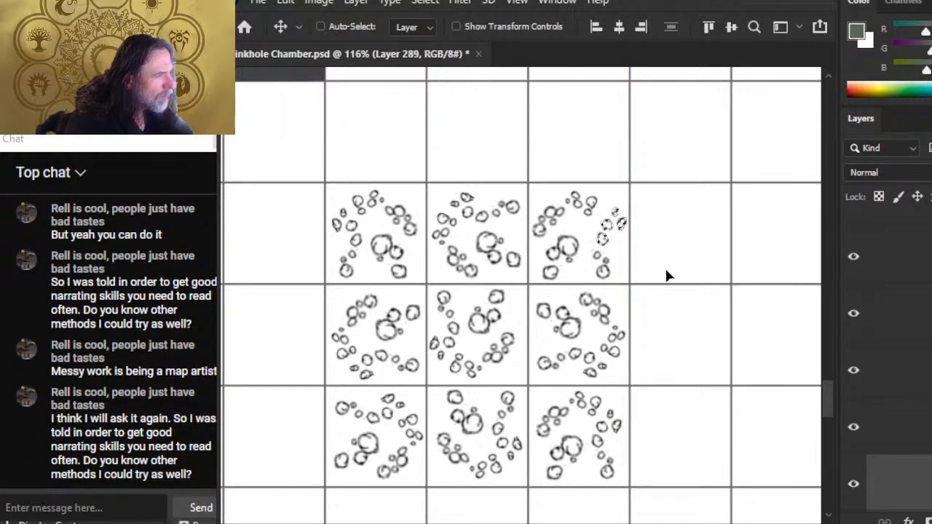
- Lasso the upper circles of the first row's right cluster and shift them up and left toward the square's top edge
{"action": "key", "text": "l"}
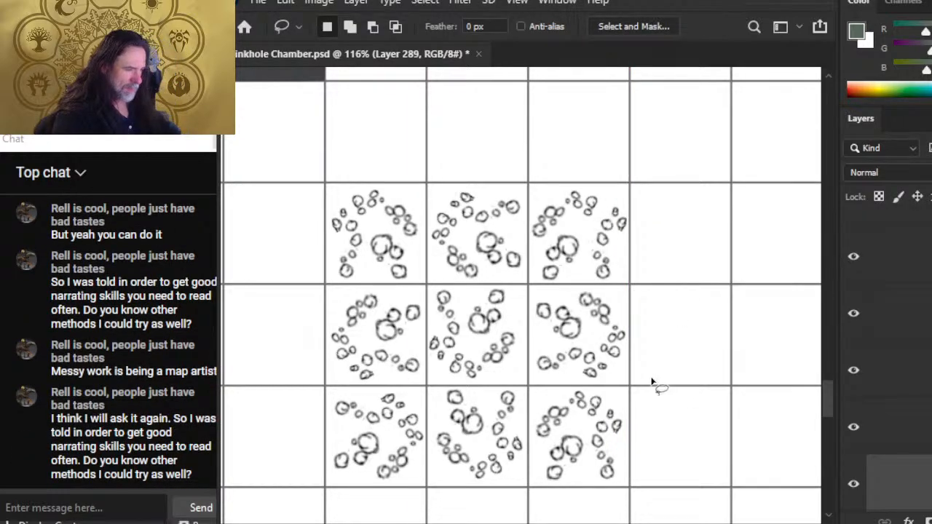
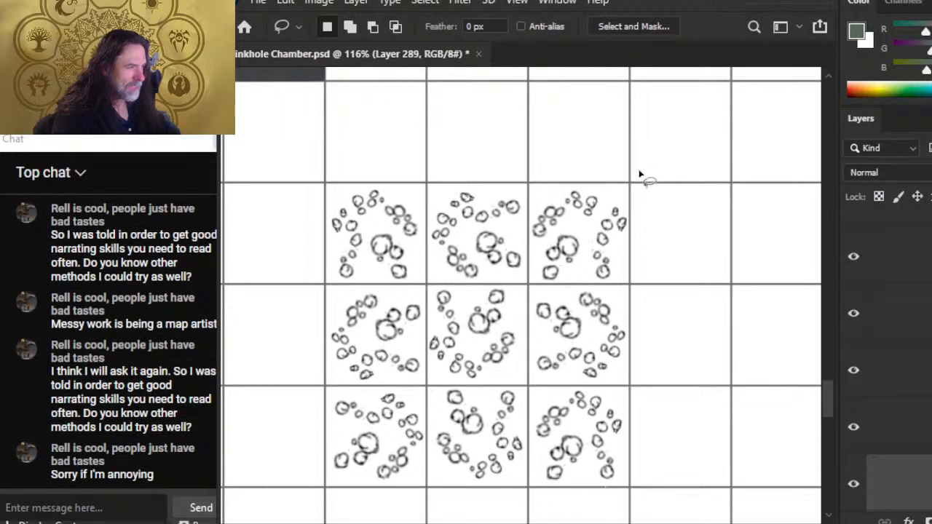
{"action": "left_click_drag", "start_coordinate": [589, 179], "coordinate": [553, 204]}
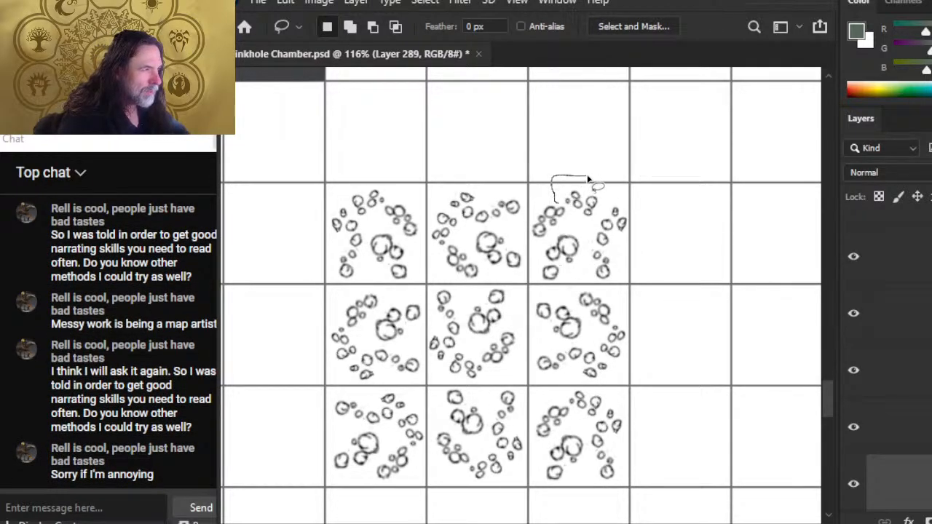
{"action": "left_click_drag", "start_coordinate": [588, 178], "coordinate": [588, 179]}
{"action": "key", "text": "v"}
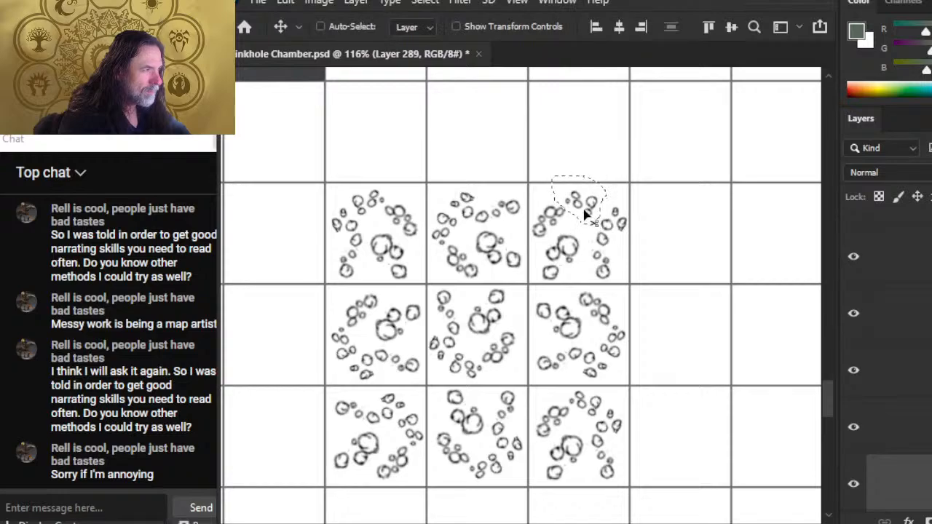
{"action": "mouse_move", "coordinate": [596, 217]}
{"action": "left_mouse_down"}
{"action": "mouse_move", "coordinate": [574, 199]}
{"action": "mouse_move", "coordinate": [588, 208]}
{"action": "left_mouse_up"}
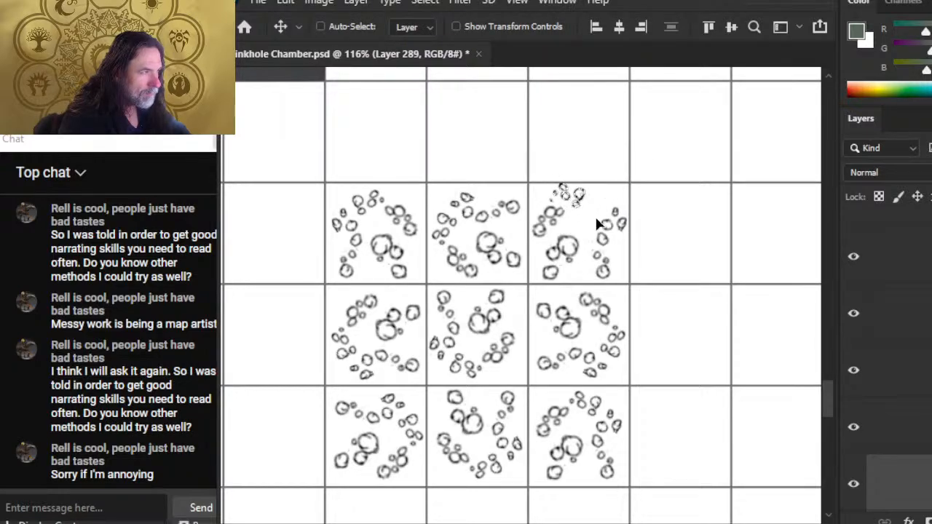
- Lasso the large circle and its small neighbours in the same cluster, shift them slightly down and right, and deselect
{"action": "key", "text": "l"}
{"action": "left_click_drag", "start_coordinate": [559, 263], "coordinate": [570, 269]}
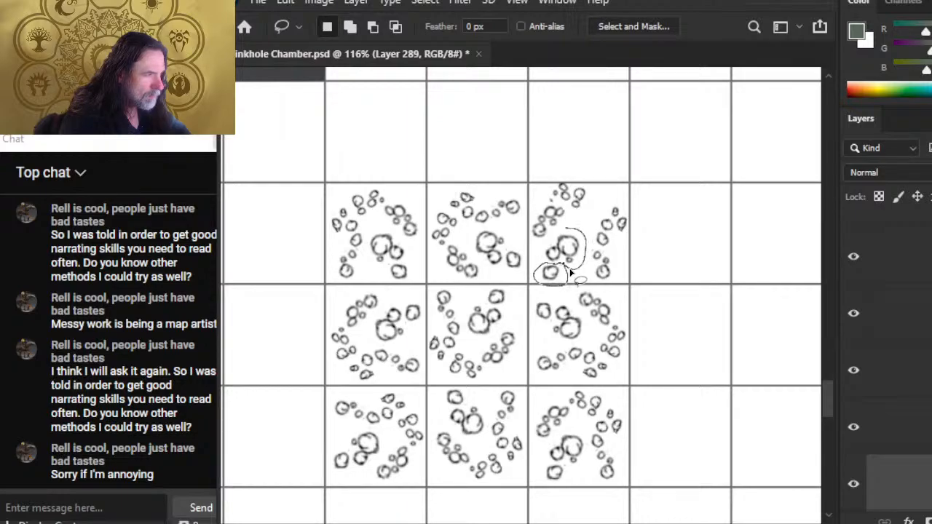
{"action": "key", "text": "v"}
{"action": "mouse_move", "coordinate": [571, 273]}
{"action": "left_mouse_down"}
{"action": "mouse_move", "coordinate": [562, 254]}
{"action": "mouse_move", "coordinate": [570, 267]}
{"action": "left_mouse_up"}
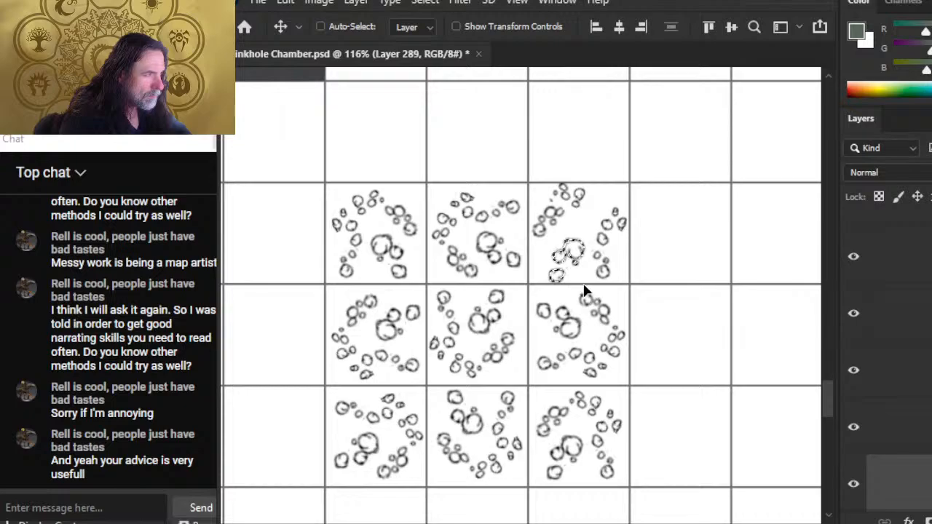
{"action": "key", "text": "l"}
{"action": "key", "text": "ctrl+d"}
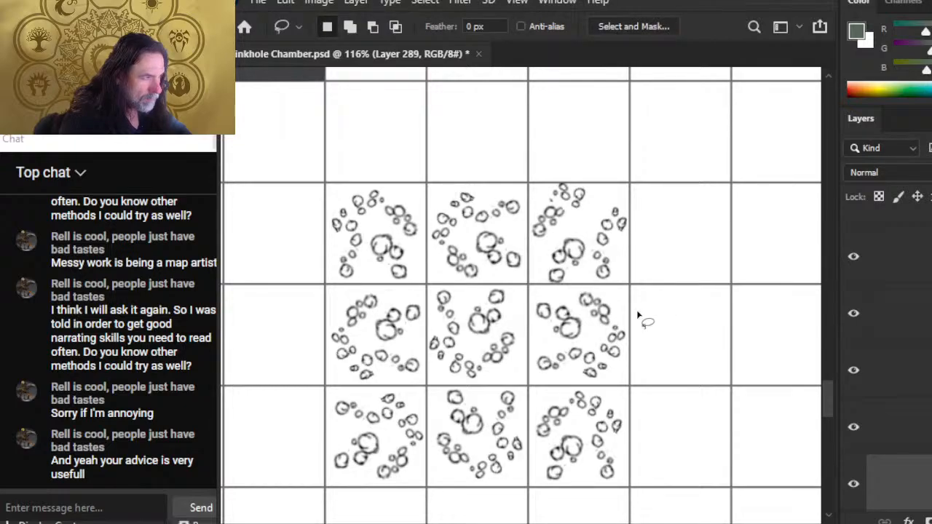
- Delete the eight other cluster copies, keeping only the rearranged cluster in the first row's right square
{"action": "scroll", "coordinate": [891, 364], "scroll_direction": "down", "scroll_amount": 10}
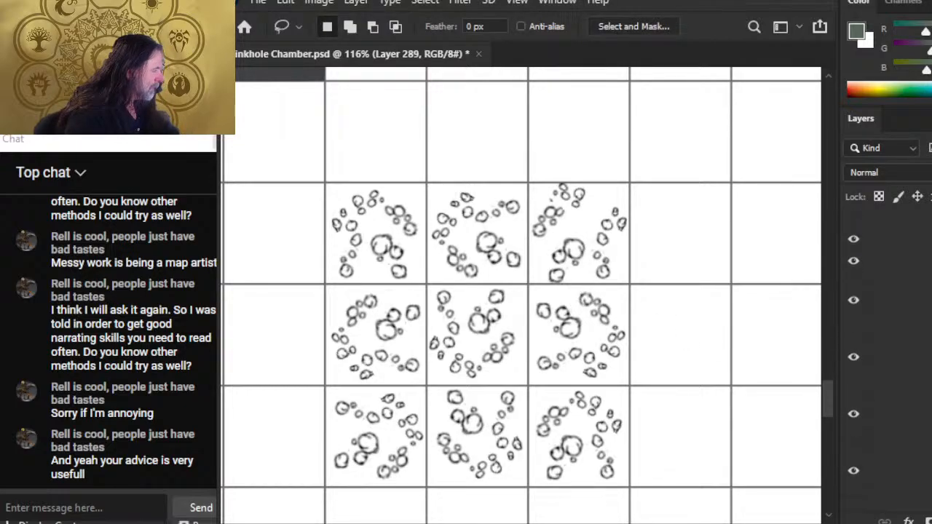
{"action": "left_click", "coordinate": [902, 279]}
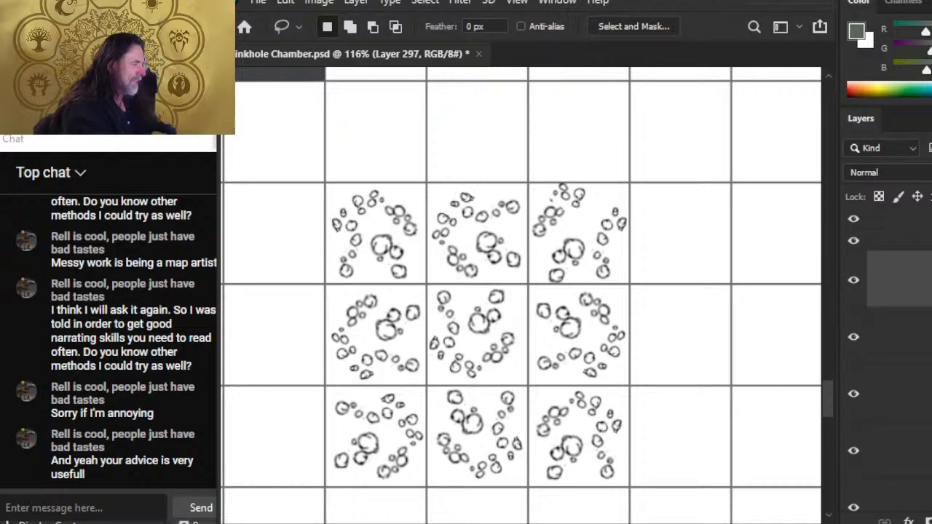
{"action": "key", "text": "Delete"}
{"action": "key", "text": "Delete"}
{"action": "key", "text": "Delete"}
{"action": "key", "text": "Delete"}
{"action": "key", "text": "Delete"}
{"action": "key", "text": "Delete"}
{"action": "key", "text": "Delete"}
{"action": "key", "text": "Delete"}
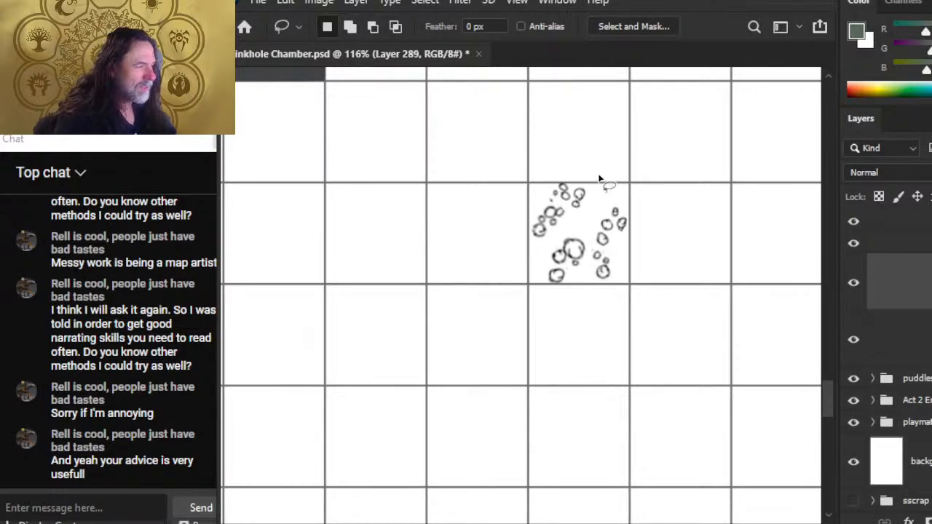
- Duplicate the rearranged cluster onto a new layer and place the copy in the grid square directly left of it
{"action": "key", "text": "e"}
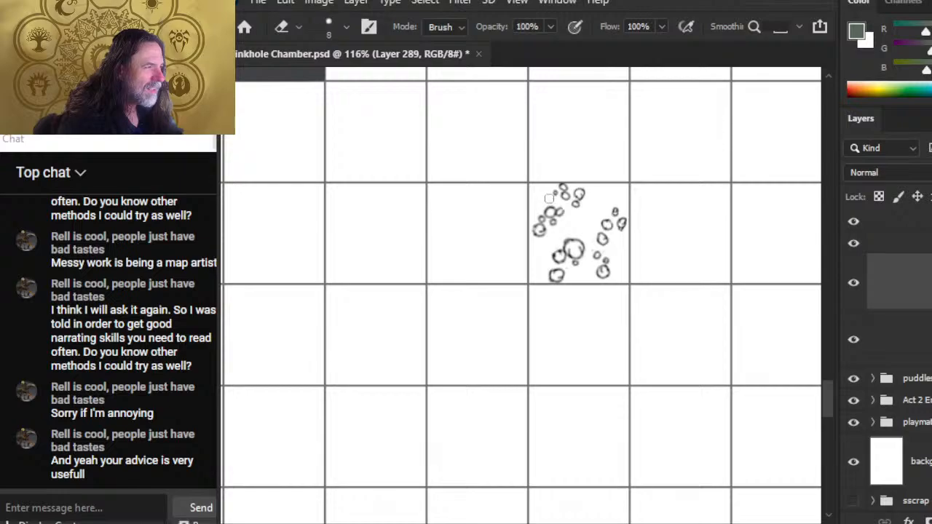
{"action": "key", "text": "l"}
{"action": "mouse_move", "coordinate": [574, 364]}
{"action": "left_mouse_down"}
{"action": "mouse_move", "coordinate": [587, 164]}
{"action": "mouse_move", "coordinate": [583, 339]}
{"action": "left_mouse_up"}
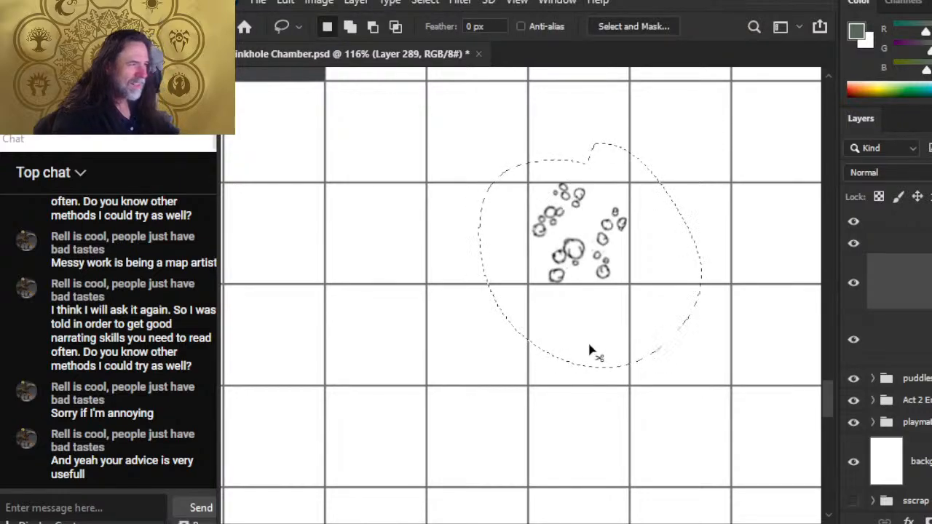
{"action": "key", "text": "ctrl+j"}
{"action": "key", "text": "v"}
{"action": "mouse_move", "coordinate": [695, 327]}
{"action": "left_mouse_down"}
{"action": "mouse_move", "coordinate": [633, 308]}
{"action": "mouse_move", "coordinate": [613, 325]}
{"action": "left_mouse_up"}
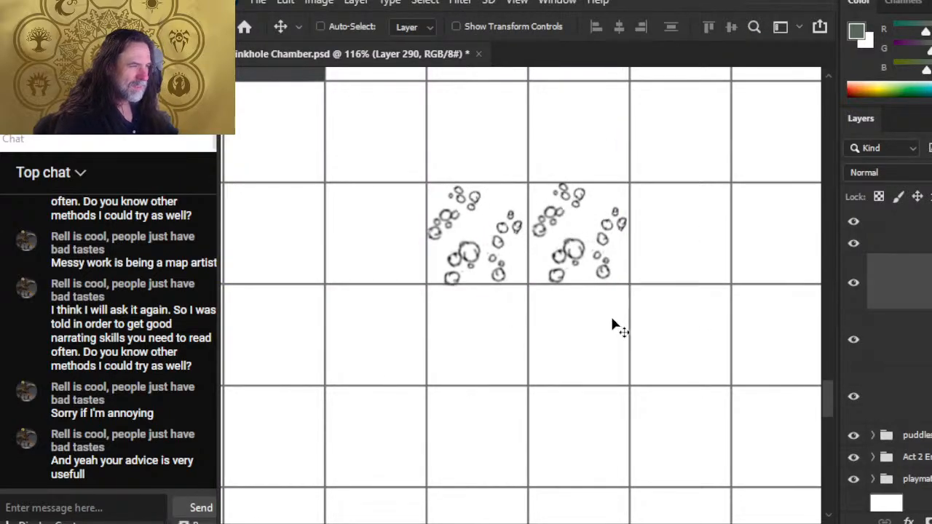
- Rotate the left cluster copy 90° counterclockwise within its grid square using Free Transform
{"action": "key", "text": "l"}
{"action": "right_click", "coordinate": [605, 261]}
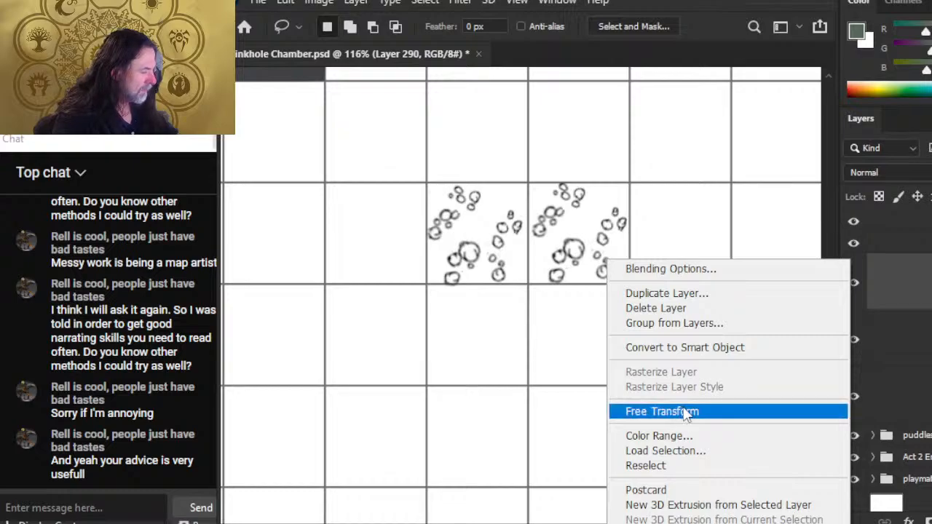
{"action": "left_click", "coordinate": [686, 414]}
{"action": "left_click_drag", "start_coordinate": [557, 222], "coordinate": [612, 177]}
{"action": "key", "text": "Return"}
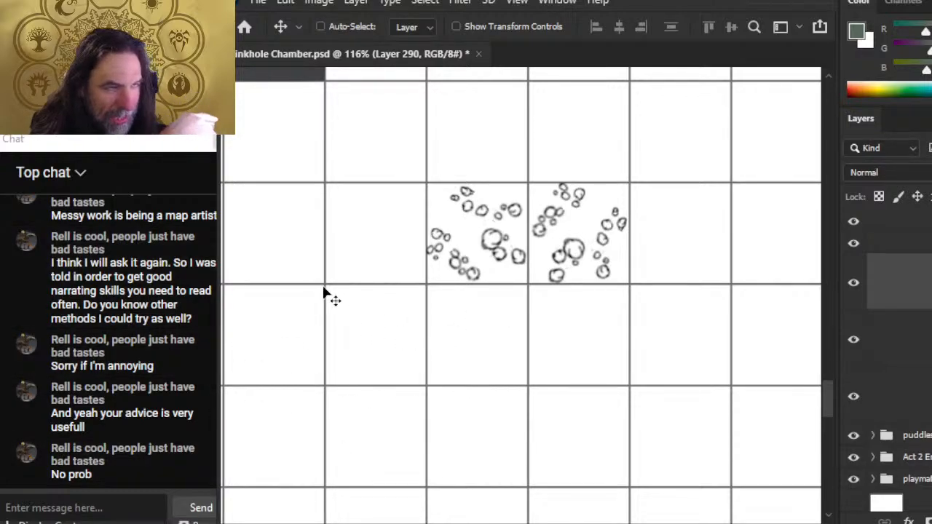
{"action": "scroll", "coordinate": [124, 329], "scroll_direction": "up", "scroll_amount": 2}
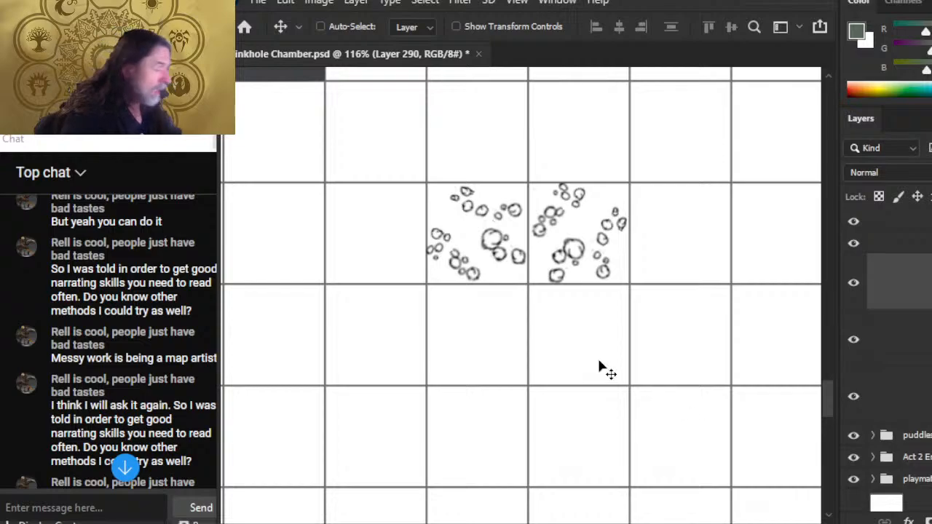
- Paste another cluster copy into the square below the left cluster and rotate it 180°
{"action": "key", "text": "ctrl+v"}
{"action": "left_click_drag", "start_coordinate": [684, 281], "coordinate": [636, 316]}
{"action": "key", "text": "l"}
{"action": "right_click", "coordinate": [603, 288]}
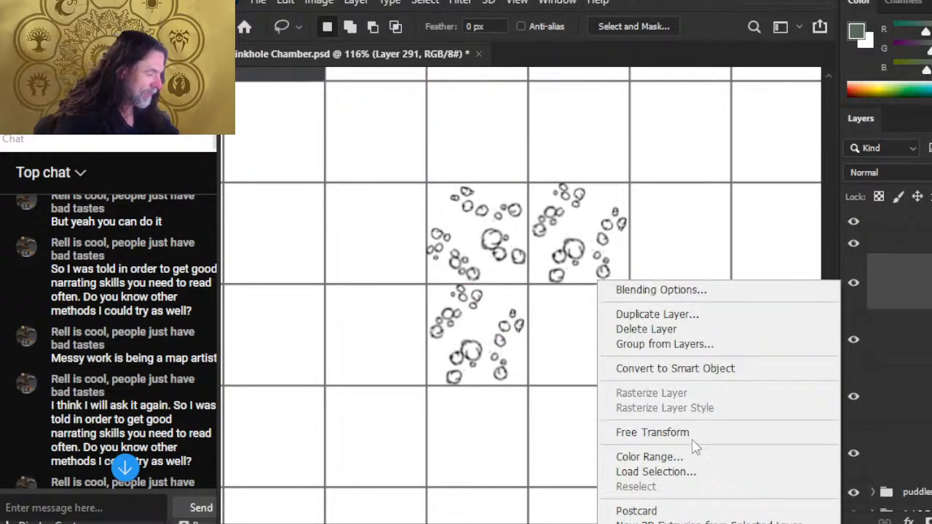
{"action": "left_click", "coordinate": [617, 432]}
{"action": "left_click_drag", "start_coordinate": [521, 215], "coordinate": [461, 416]}
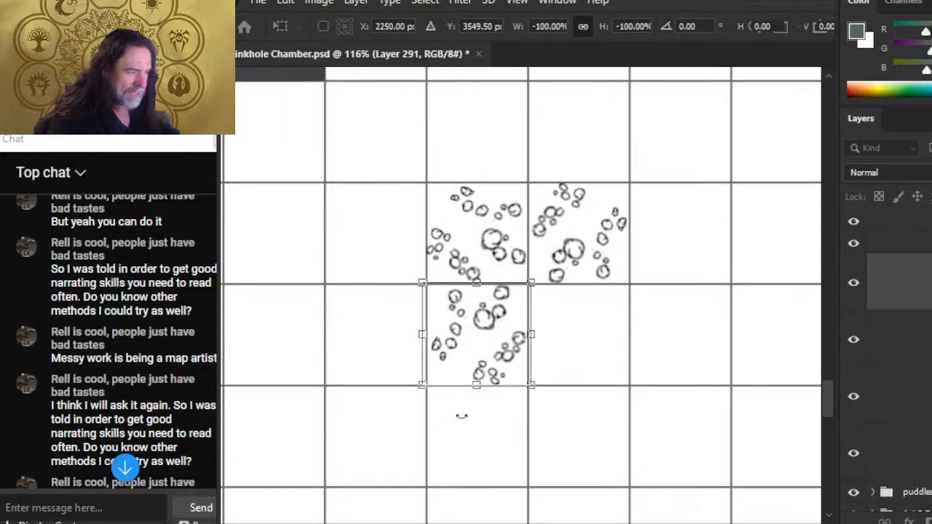
{"action": "key", "text": "Return"}
- Place a fourth cluster copy in the second row's right square and rotate it 90° clockwise
{"action": "key", "text": "v"}
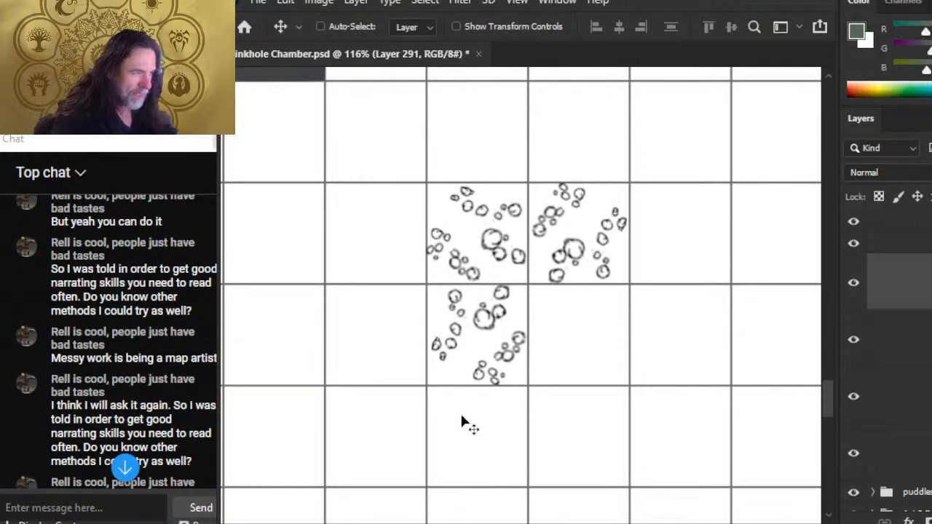
{"action": "mouse_move", "coordinate": [649, 386]}
{"action": "left_mouse_down"}
{"action": "mouse_move", "coordinate": [601, 362]}
{"action": "mouse_move", "coordinate": [620, 343]}
{"action": "mouse_move", "coordinate": [632, 344]}
{"action": "left_mouse_up"}
{"action": "key", "text": "l"}
{"action": "right_click", "coordinate": [649, 282]}
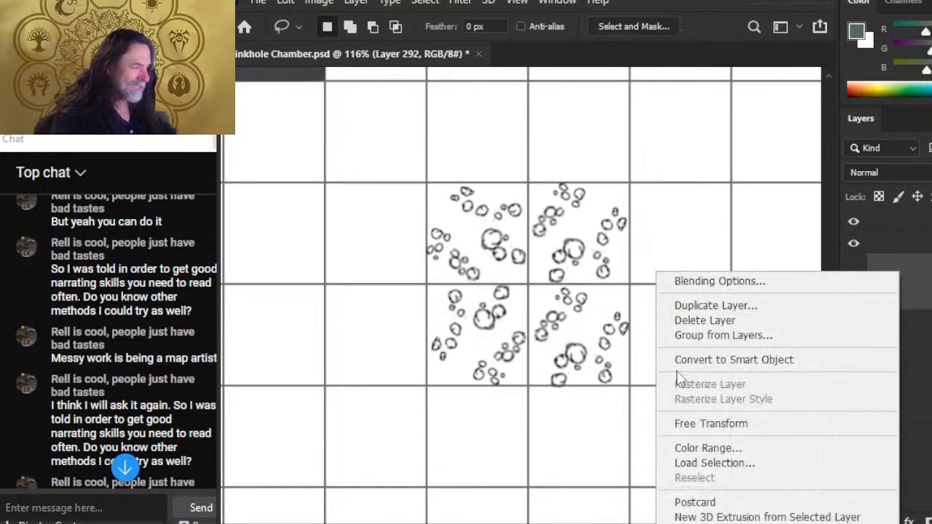
{"action": "left_click", "coordinate": [709, 428]}
{"action": "left_click_drag", "start_coordinate": [659, 275], "coordinate": [706, 398]}
{"action": "key", "text": "Return"}
- Nudge the second row's right cluster slightly left so it fits inside its grid square
{"action": "key", "text": "v"}
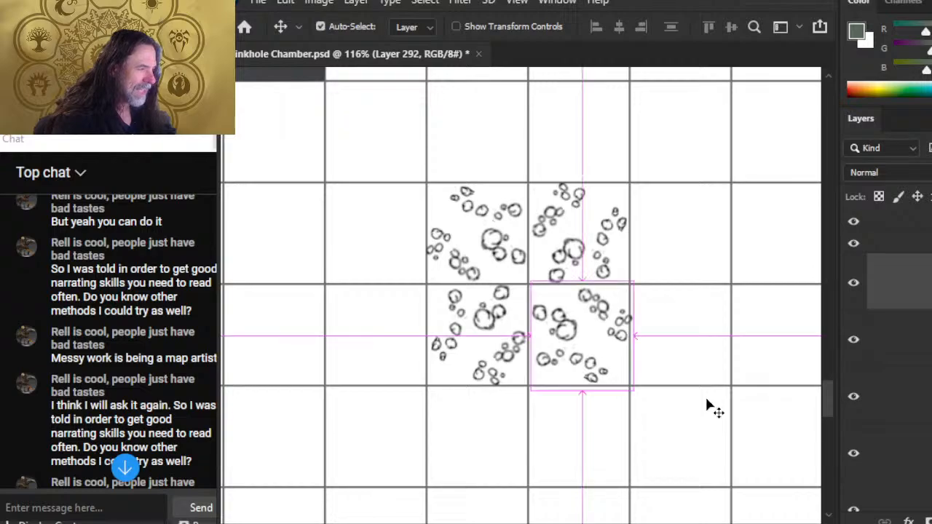
{"action": "key", "text": "Left"}
{"action": "key", "text": "Left"}
{"action": "key", "text": "Left"}
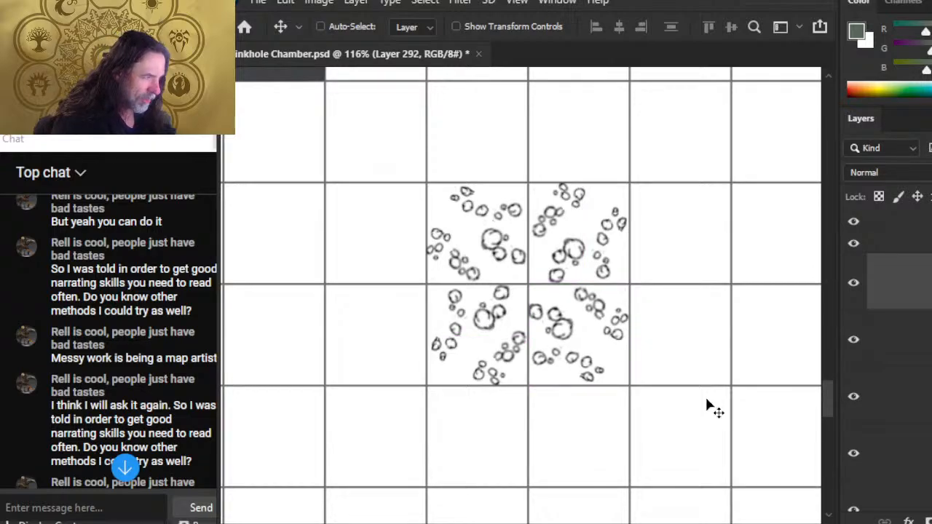
{"action": "key", "text": "Right"}
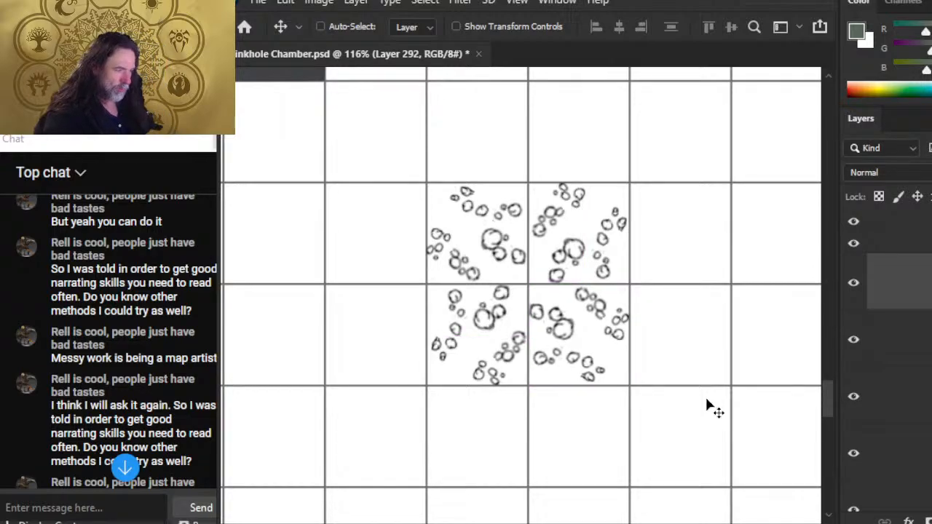
- Hide the grid group and review the two-by-two cluster pattern beside the map
{"action": "key", "text": "l"}
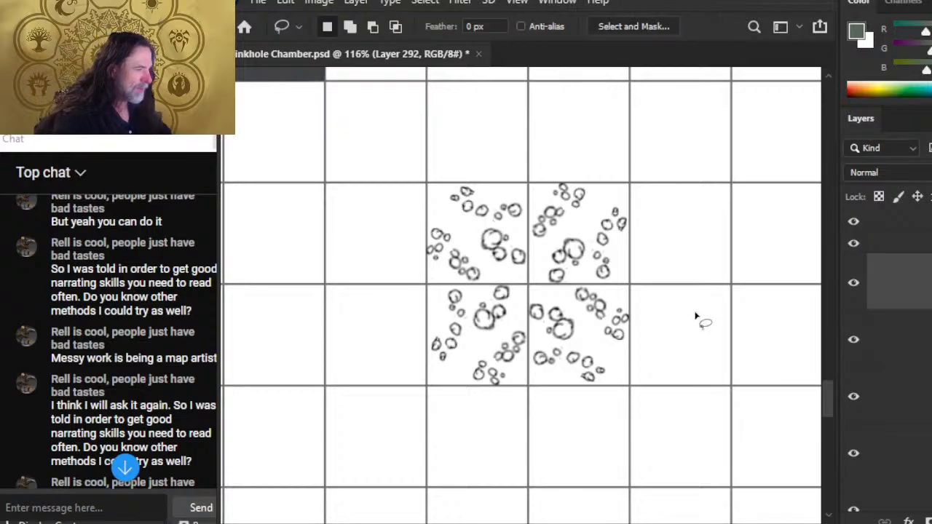
{"action": "key", "text": "z"}
{"action": "left_click_drag", "start_coordinate": [717, 358], "coordinate": [628, 359]}
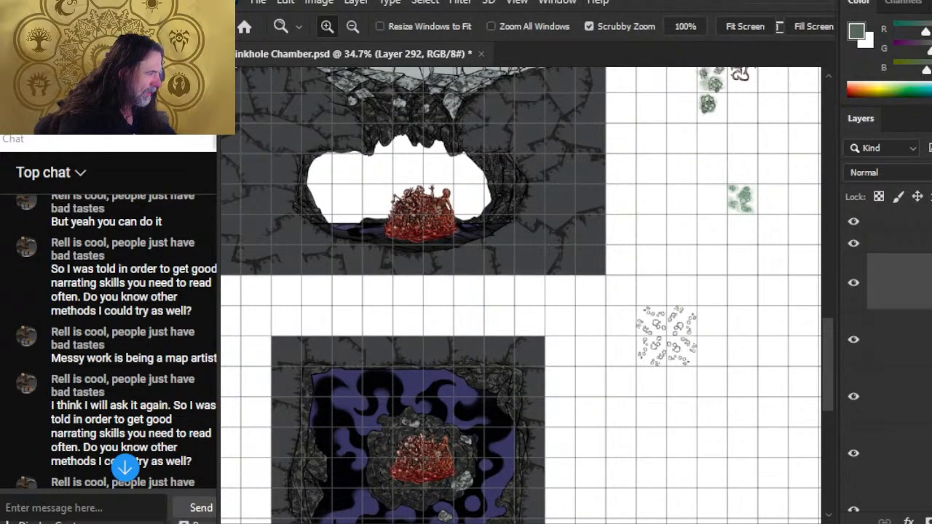
{"action": "left_click", "coordinate": [853, 229]}
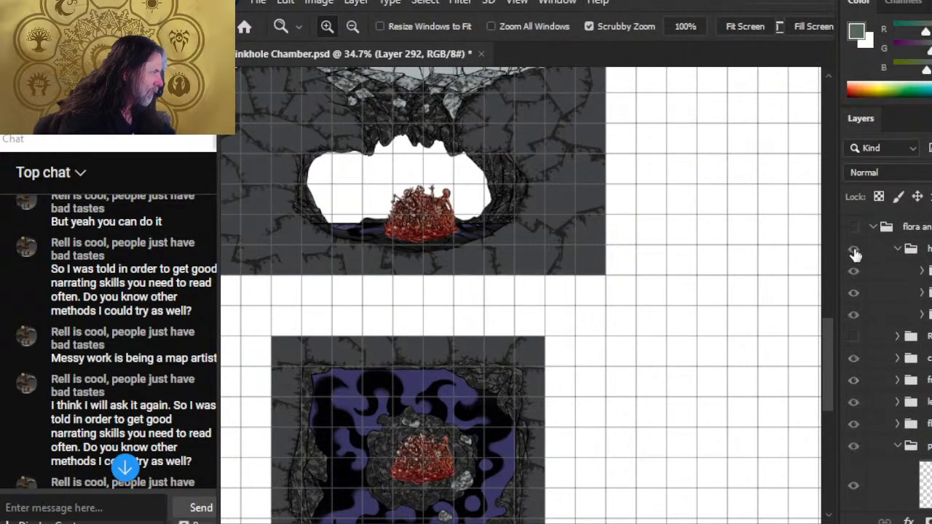
{"action": "left_click", "coordinate": [854, 230]}
{"action": "scroll", "coordinate": [857, 233], "scroll_direction": "up", "scroll_amount": 1}
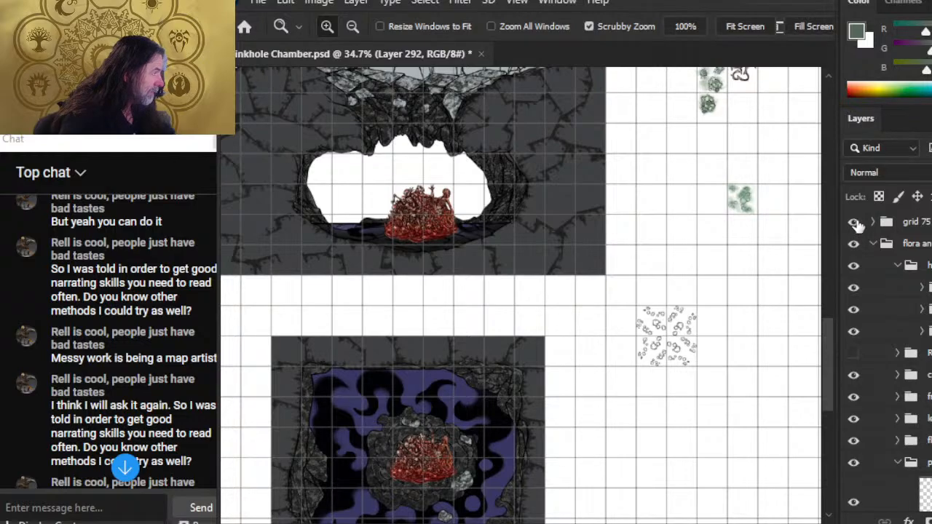
{"action": "left_click", "coordinate": [854, 222]}
{"action": "left_click_drag", "start_coordinate": [593, 314], "coordinate": [483, 270]}
{"action": "left_click_drag", "start_coordinate": [567, 275], "coordinate": [651, 398]}
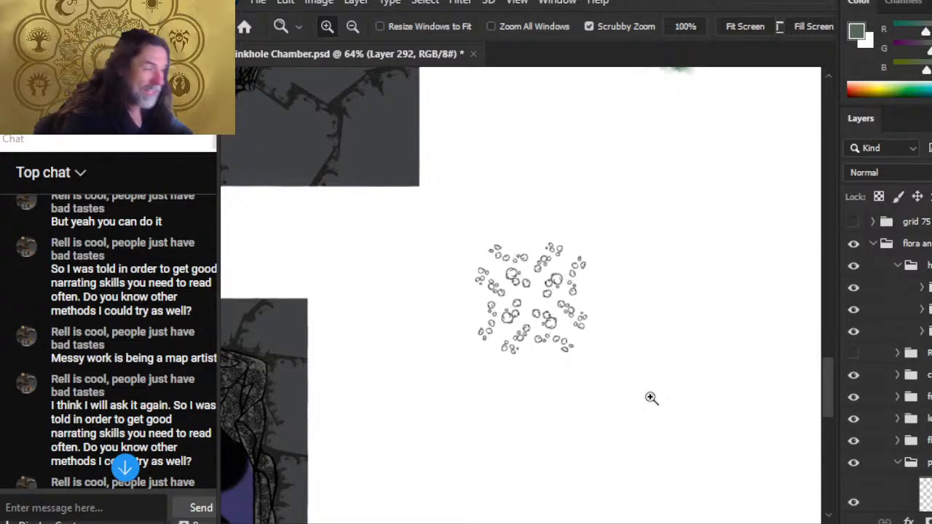
- Review the two-by-two cluster pattern close up and at map scale, and show the grid group again
{"action": "left_click_drag", "start_coordinate": [483, 310], "coordinate": [564, 318]}
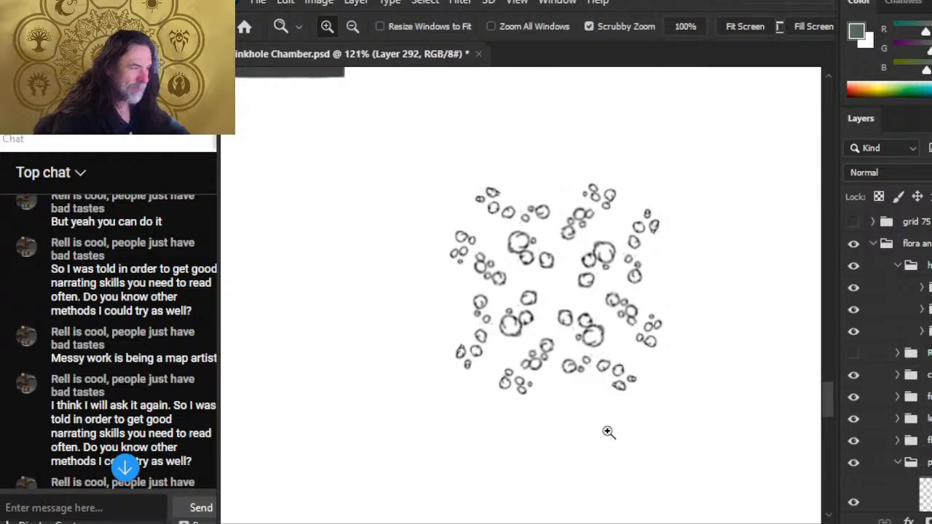
{"action": "left_click_drag", "start_coordinate": [688, 333], "coordinate": [618, 347]}
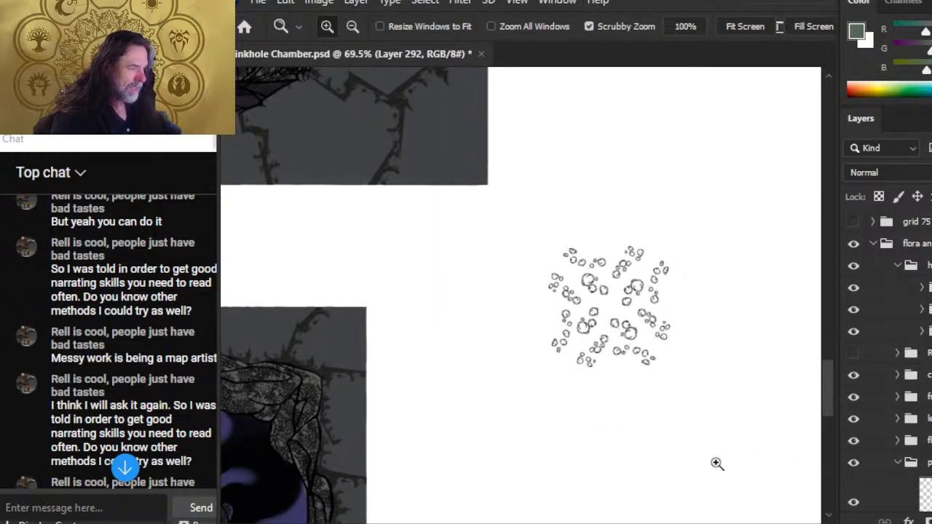
{"action": "left_click_drag", "start_coordinate": [676, 395], "coordinate": [539, 343]}
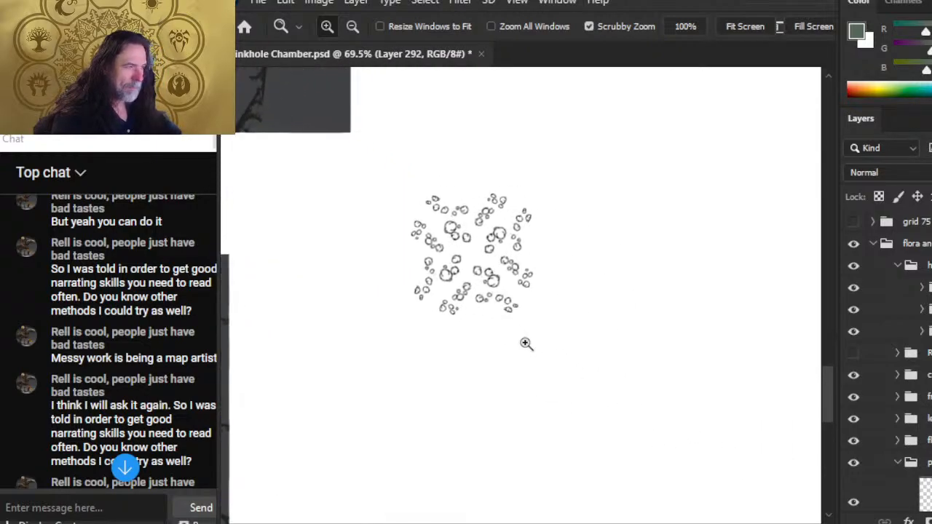
{"action": "left_click_drag", "start_coordinate": [511, 275], "coordinate": [561, 293]}
{"action": "left_click_drag", "start_coordinate": [645, 386], "coordinate": [551, 429]}
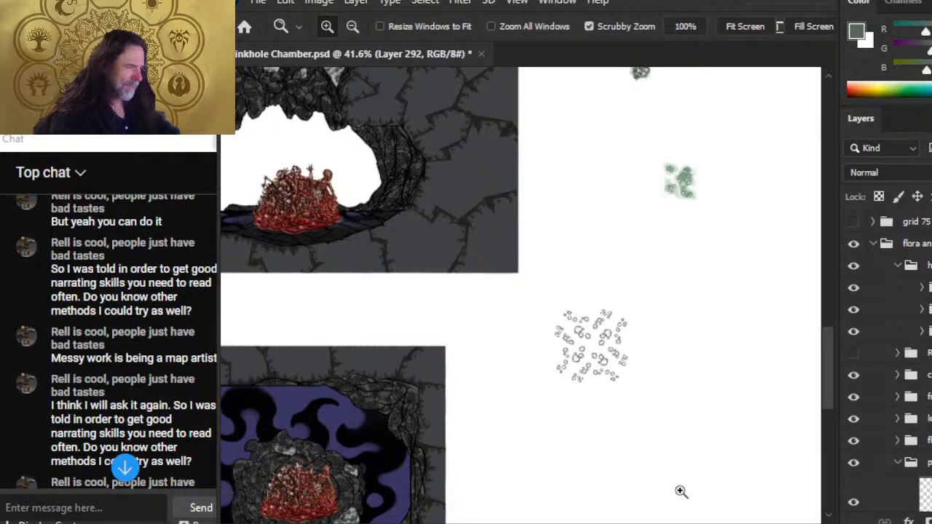
{"action": "left_click_drag", "start_coordinate": [684, 448], "coordinate": [572, 388]}
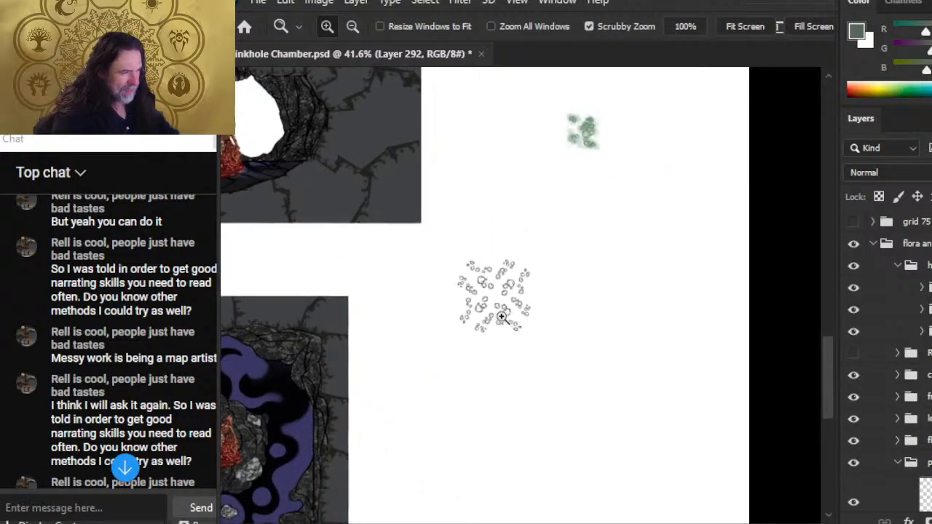
{"action": "left_click", "coordinate": [853, 221]}
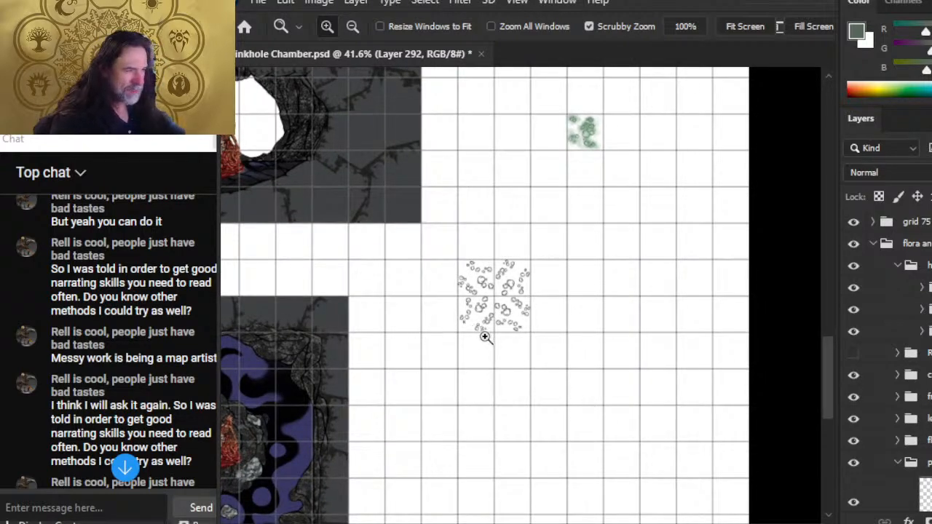
- Place a cluster copy in the grid square left of the top row, flip it horizontally and align it inside the square
{"action": "key", "text": "ctrl+shift+alt+n"}
{"action": "mouse_move", "coordinate": [511, 351]}
{"action": "left_mouse_down"}
{"action": "mouse_move", "coordinate": [547, 358]}
{"action": "mouse_move", "coordinate": [571, 338]}
{"action": "mouse_move", "coordinate": [496, 308]}
{"action": "mouse_move", "coordinate": [557, 422]}
{"action": "mouse_move", "coordinate": [562, 369]}
{"action": "mouse_move", "coordinate": [544, 379]}
{"action": "mouse_move", "coordinate": [543, 371]}
{"action": "left_mouse_up"}
{"action": "key", "text": "v"}
{"action": "key", "text": "l"}
{"action": "right_click", "coordinate": [524, 334]}
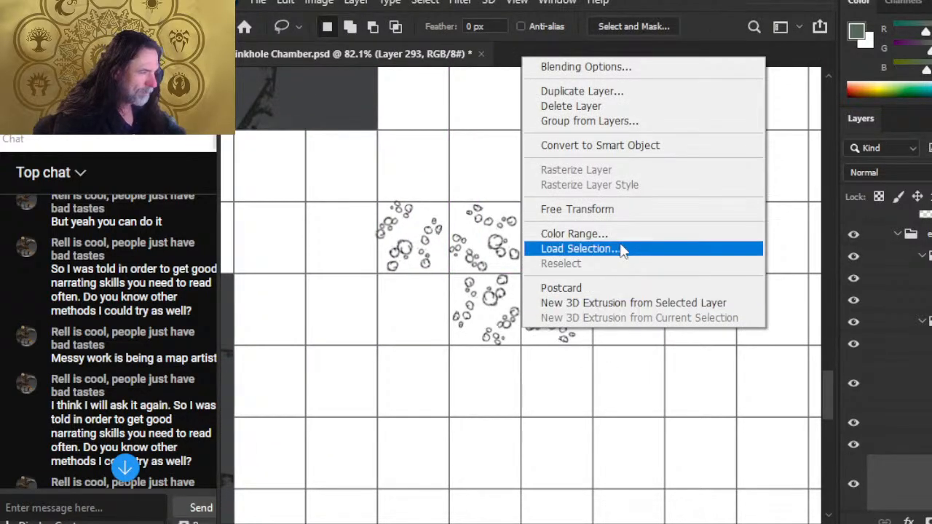
{"action": "left_click", "coordinate": [590, 210]}
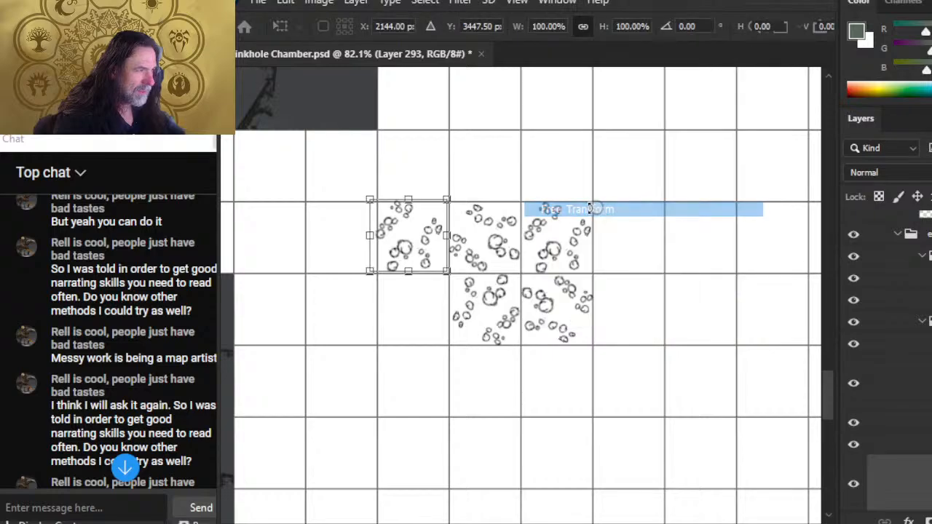
{"action": "right_click", "coordinate": [592, 224]}
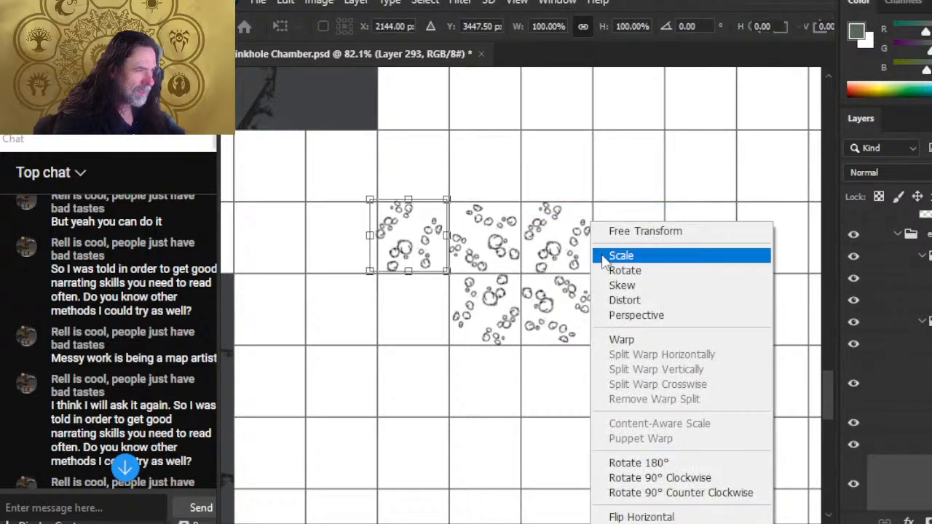
{"action": "left_click", "coordinate": [662, 516]}
{"action": "key", "text": "Return"}
{"action": "key", "text": "v"}
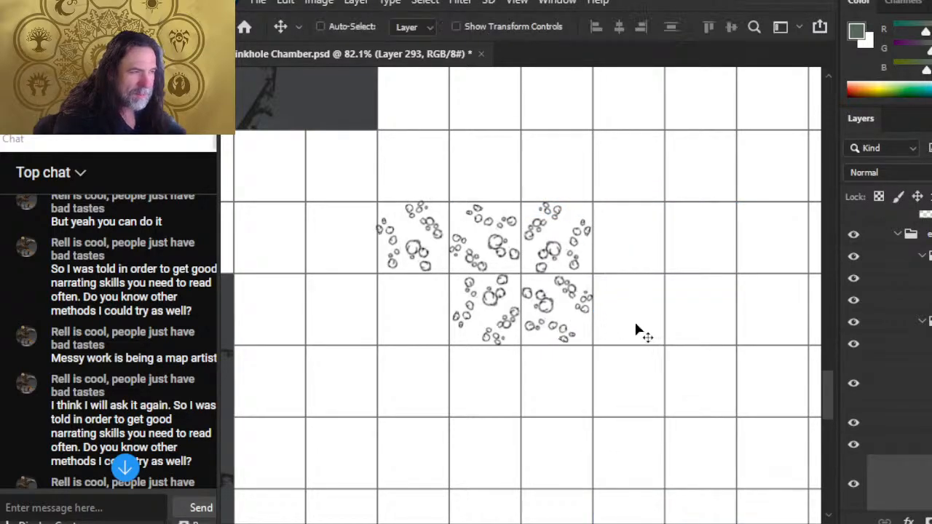
{"action": "left_click_drag", "start_coordinate": [636, 328], "coordinate": [635, 328]}
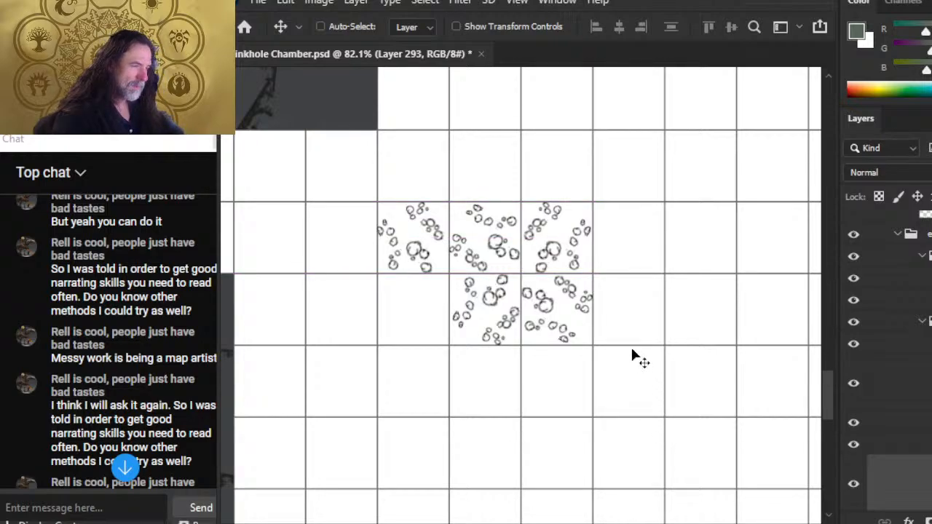
- Paste a copy of the flipped cluster into the second row's left square, rotate it 90° counterclockwise and nudge it slightly left
{"action": "key", "text": "l"}
{"action": "left_click_drag", "start_coordinate": [479, 195], "coordinate": [484, 207]}
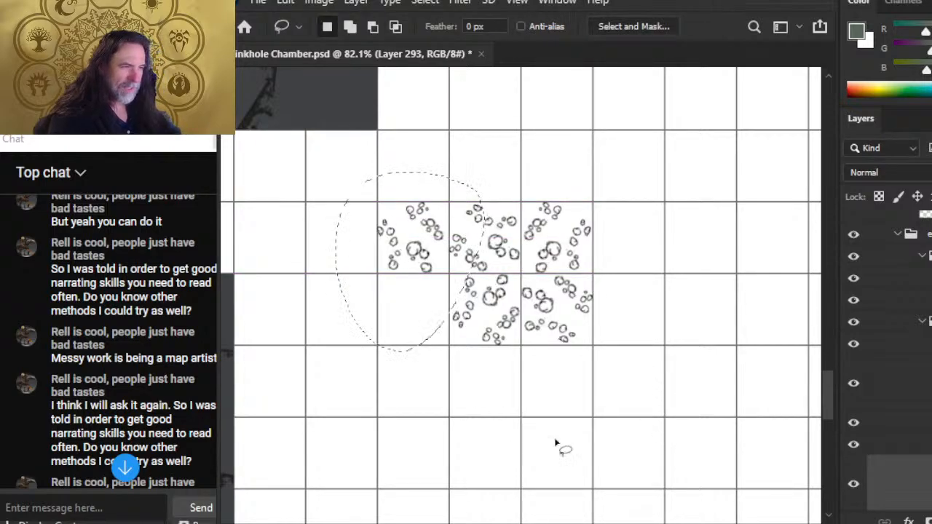
{"action": "key", "text": "ctrl+c"}
{"action": "key", "text": "ctrl+v"}
{"action": "key", "text": "ctrl+v"}
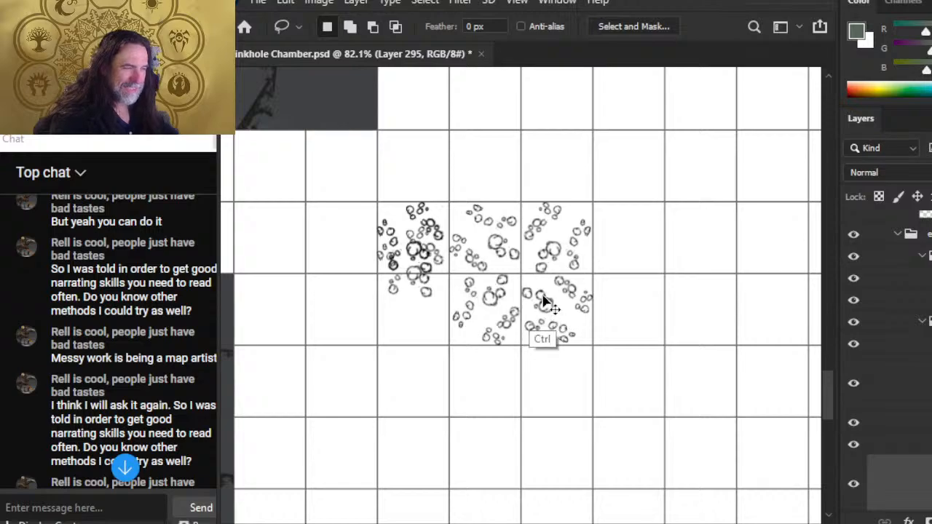
{"action": "key", "text": "ctrl+z"}
{"action": "key", "text": "v"}
{"action": "left_click_drag", "start_coordinate": [545, 294], "coordinate": [553, 323]}
{"action": "right_click", "coordinate": [553, 328]}
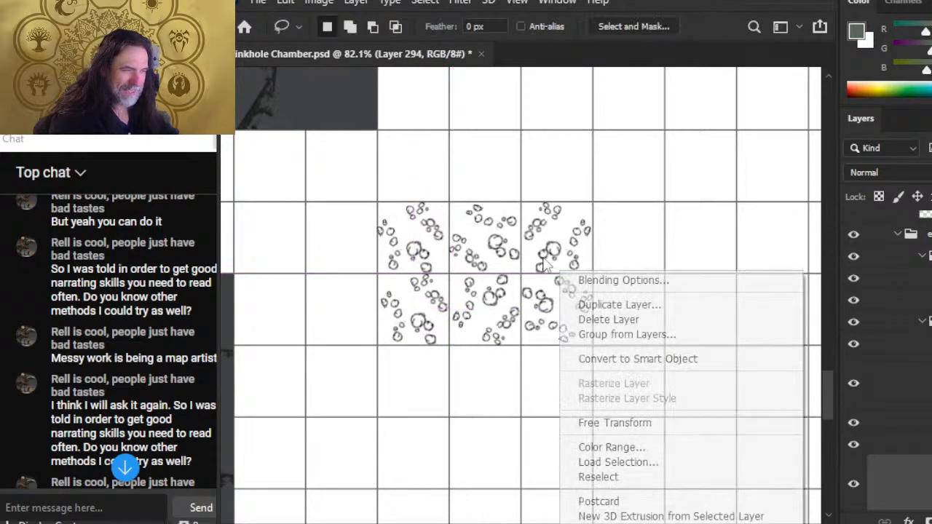
{"action": "left_click", "coordinate": [623, 422]}
{"action": "left_click_drag", "start_coordinate": [620, 239], "coordinate": [376, 234]}
{"action": "key", "text": "Return"}
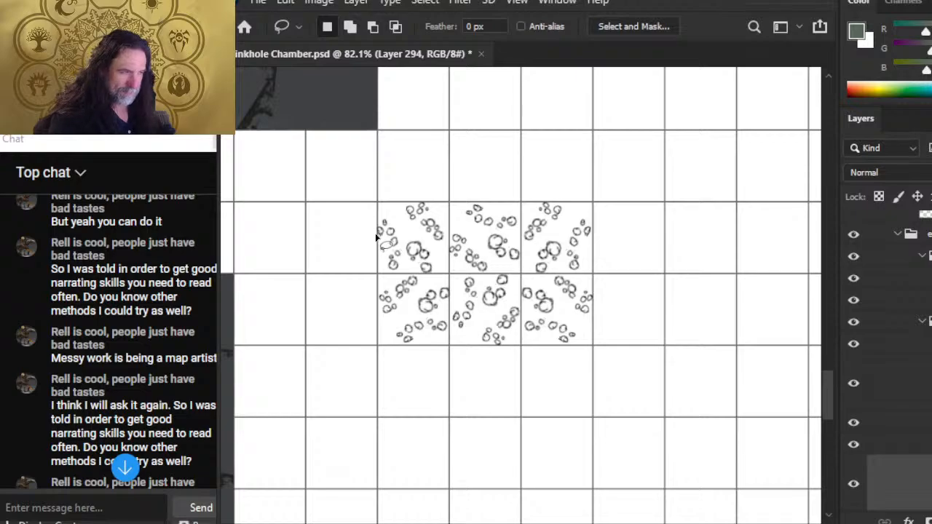
{"action": "key", "text": "ctrl+Left"}
{"action": "key", "text": "ctrl+Left"}
- Place a flipped cluster copy in the third row's left square and rotate it 180°
{"action": "mouse_move", "coordinate": [666, 400]}
{"action": "left_mouse_down"}
{"action": "mouse_move", "coordinate": [657, 401]}
{"action": "mouse_move", "coordinate": [643, 360]}
{"action": "mouse_move", "coordinate": [531, 393]}
{"action": "mouse_move", "coordinate": [539, 404]}
{"action": "left_mouse_up"}
{"action": "right_click", "coordinate": [612, 351]}
{"action": "left_click", "coordinate": [645, 184]}
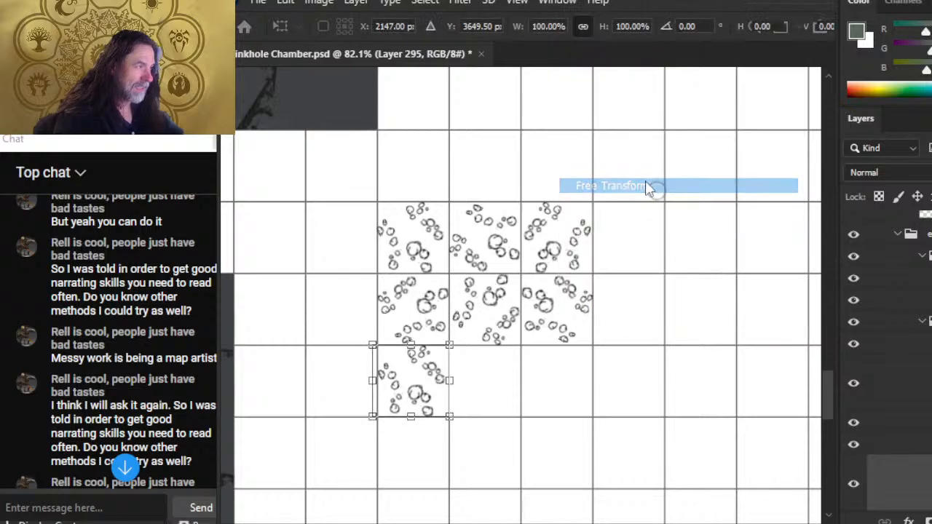
{"action": "left_click_drag", "start_coordinate": [429, 287], "coordinate": [391, 481]}
{"action": "key", "text": "Return"}
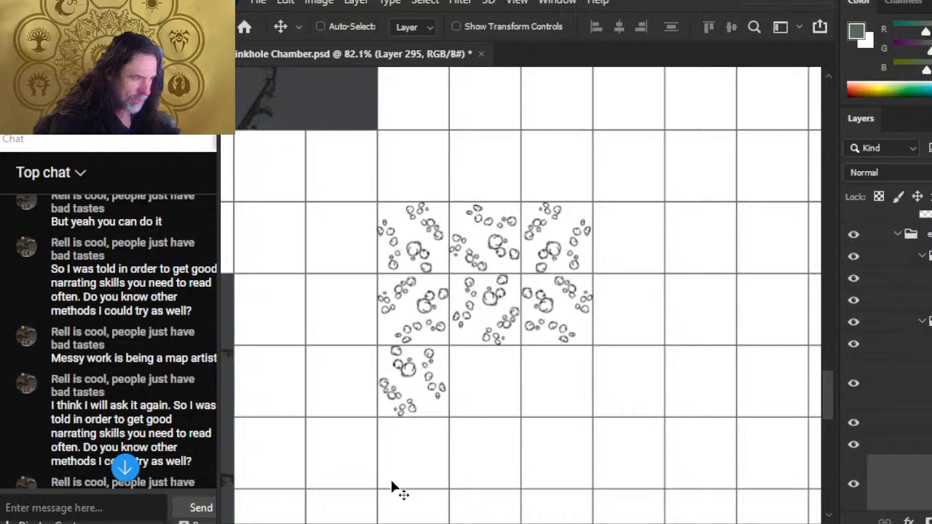
- Place another flipped cluster copy in the third row's middle square and rotate it 90° clockwise
{"action": "mouse_move", "coordinate": [370, 347]}
{"action": "left_mouse_down"}
{"action": "mouse_move", "coordinate": [493, 449]}
{"action": "mouse_move", "coordinate": [613, 297]}
{"action": "mouse_move", "coordinate": [570, 375]}
{"action": "mouse_move", "coordinate": [582, 376]}
{"action": "left_mouse_up"}
{"action": "key", "text": "l"}
{"action": "right_click", "coordinate": [615, 294]}
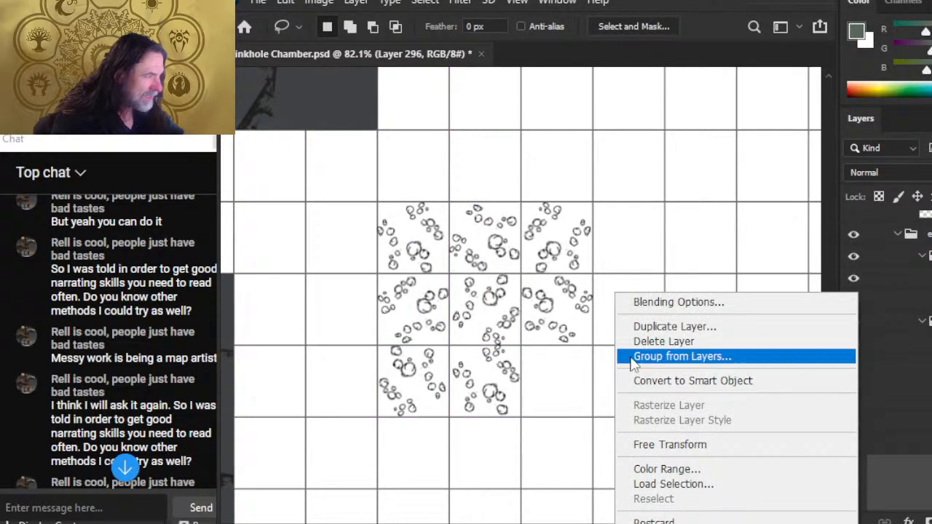
{"action": "left_click", "coordinate": [696, 446]}
{"action": "left_click_drag", "start_coordinate": [607, 252], "coordinate": [650, 449]}
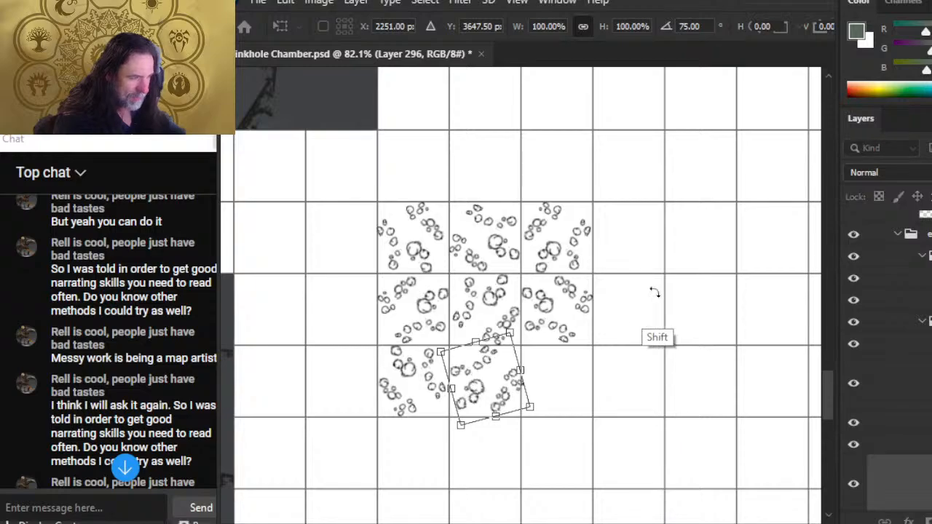
{"action": "key", "text": "ctrl+z"}
{"action": "key", "text": "Escape"}
{"action": "key", "text": "v"}
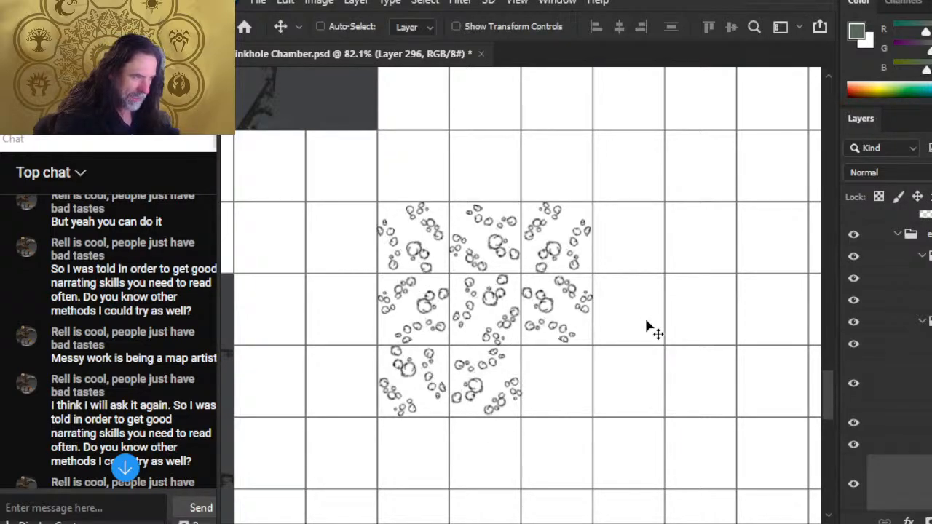
- Paste a flipped cluster copy into the third row's right square to complete the three-by-three block
{"action": "key", "text": "ctrl+v"}
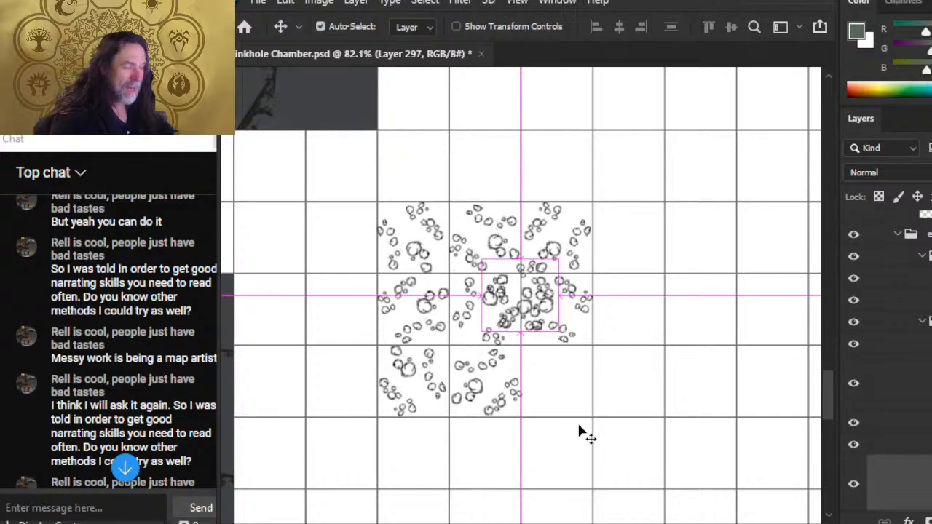
{"action": "mouse_move", "coordinate": [582, 433]}
{"action": "left_mouse_down"}
{"action": "mouse_move", "coordinate": [655, 426]}
{"action": "mouse_move", "coordinate": [645, 422]}
{"action": "left_mouse_up"}
{"action": "key", "text": "l"}
{"action": "right_click", "coordinate": [635, 365]}
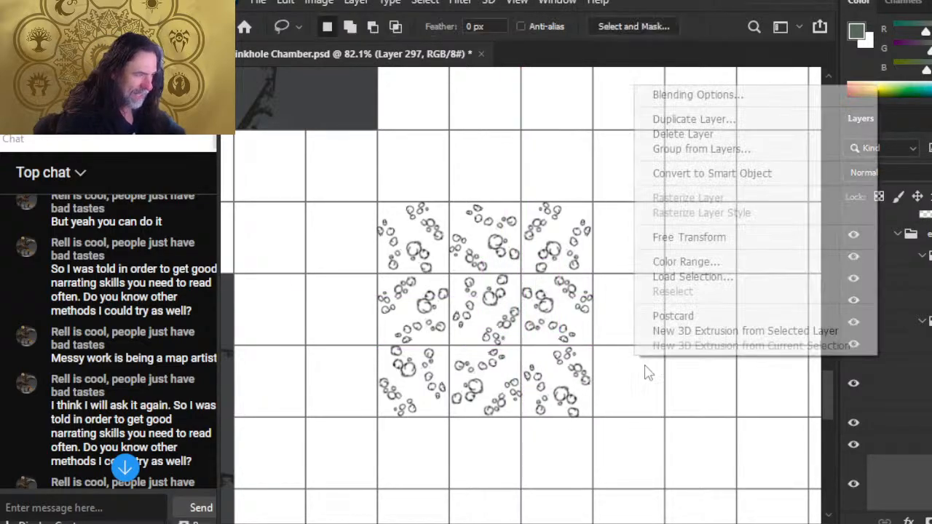
{"action": "left_click", "coordinate": [701, 473]}
{"action": "key", "text": "v"}
{"action": "left_click_drag", "start_coordinate": [700, 473], "coordinate": [653, 438]}
- Hide the grid group and review the three-by-three cluster pattern beside the map
{"action": "key", "text": "z"}
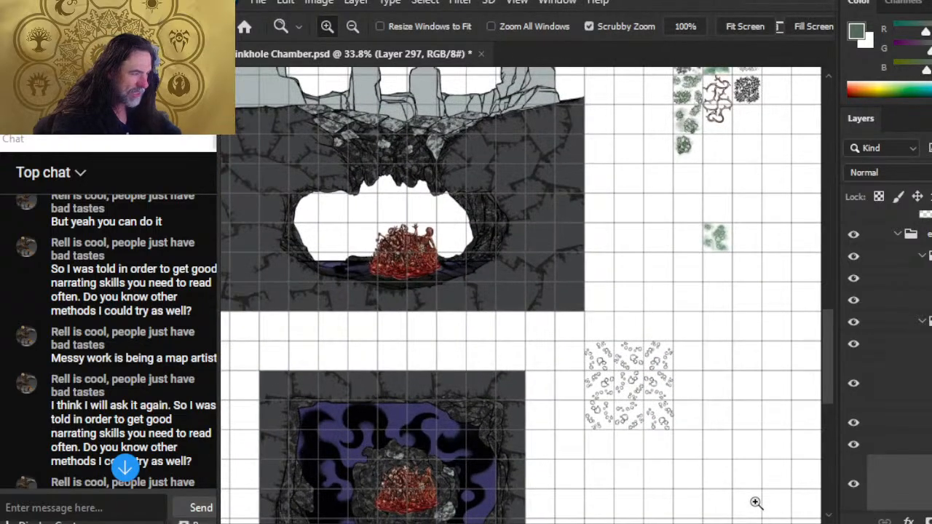
{"action": "key", "text": "space"}
{"action": "left_click_drag", "start_coordinate": [719, 414], "coordinate": [631, 353]}
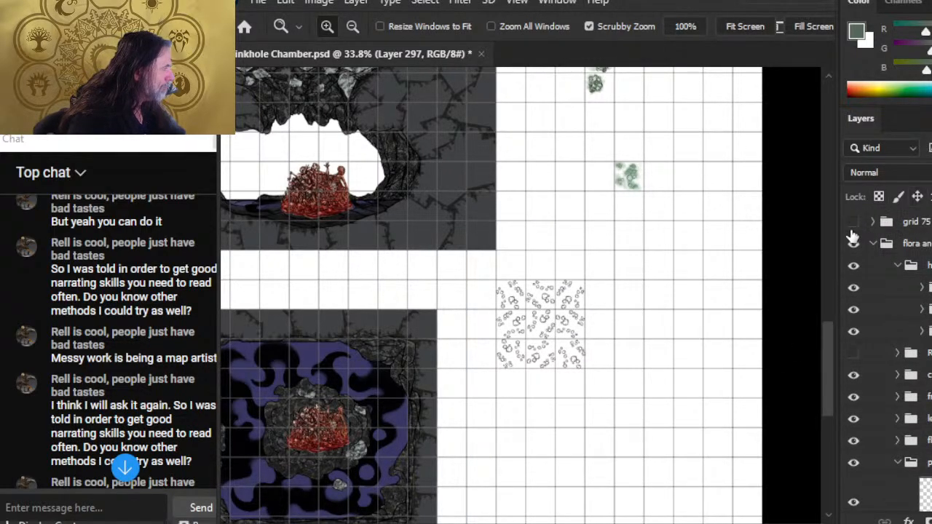
{"action": "left_click", "coordinate": [853, 221]}
{"action": "left_click_drag", "start_coordinate": [611, 356], "coordinate": [659, 360]}
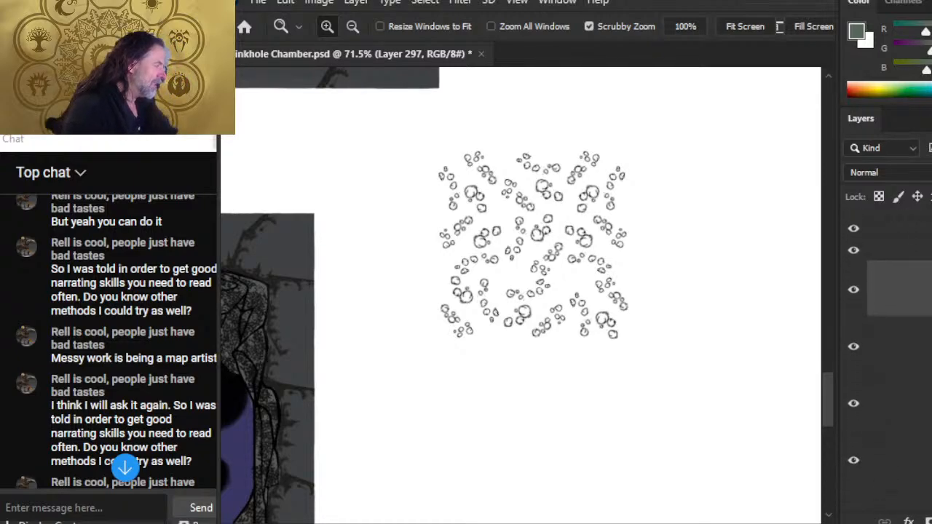
- Undo the added cluster copies until only the top row's original pair remains
{"action": "key", "text": "ctrl+z"}
{"action": "key", "text": "ctrl+z"}
{"action": "key", "text": "ctrl+z"}
{"action": "key", "text": "ctrl+z"}
{"action": "key", "text": "ctrl+z"}
{"action": "key", "text": "ctrl+z"}
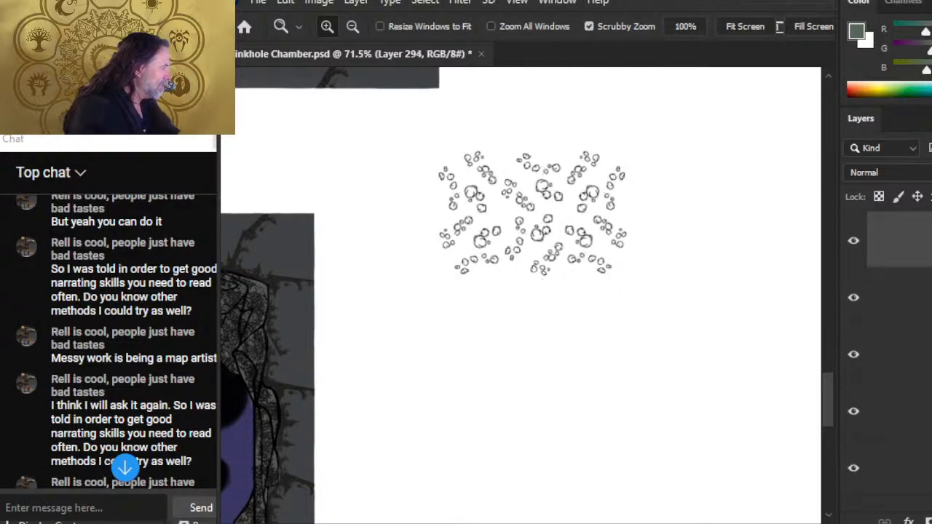
{"action": "key", "text": "ctrl+z"}
{"action": "key", "text": "ctrl+z"}
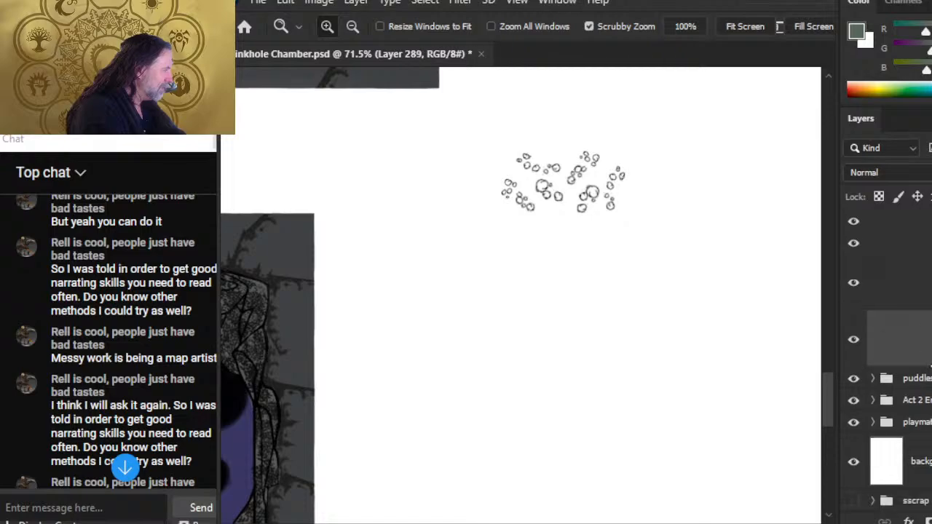
- Identify the layer holding the left cluster of the remaining pair by toggling layer visibility, and delete that layer
{"action": "left_click", "coordinate": [854, 284]}
{"action": "left_click", "coordinate": [854, 284]}
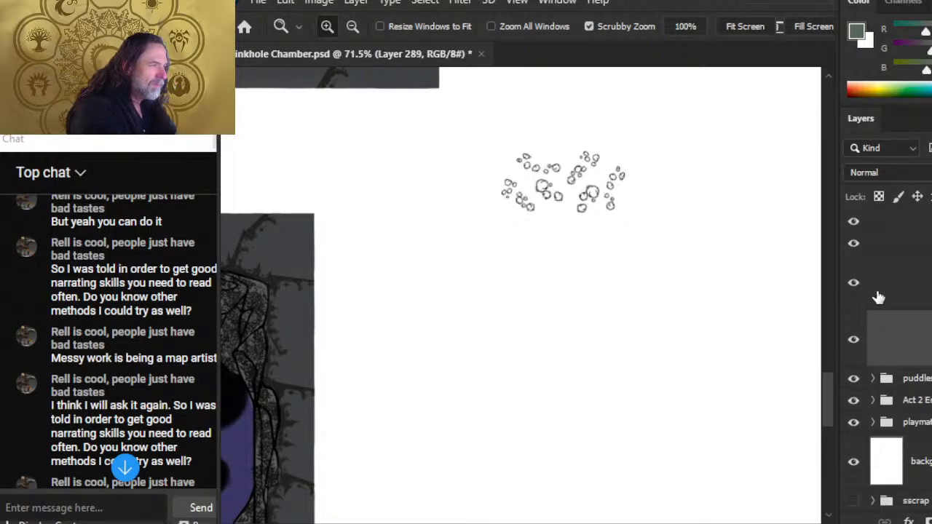
{"action": "left_click", "coordinate": [856, 286]}
{"action": "left_click", "coordinate": [855, 285]}
{"action": "left_click", "coordinate": [855, 340]}
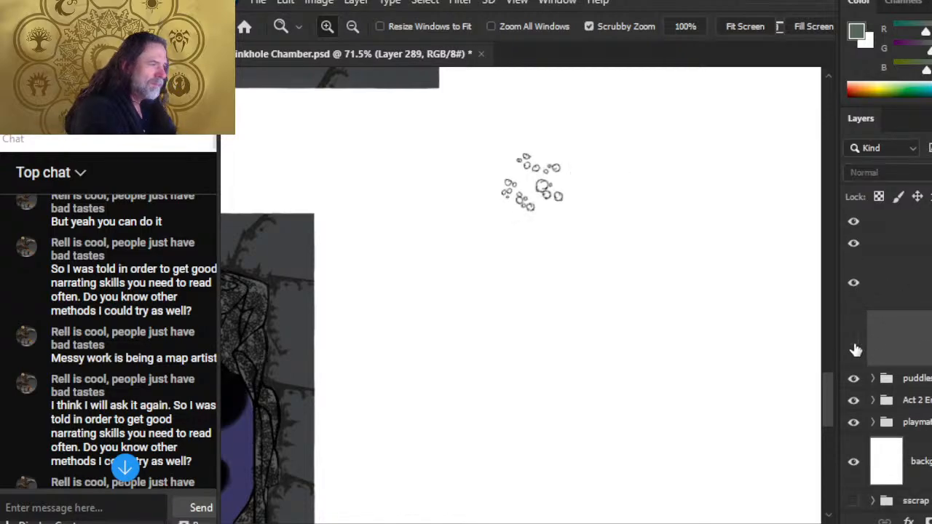
{"action": "left_click", "coordinate": [854, 341]}
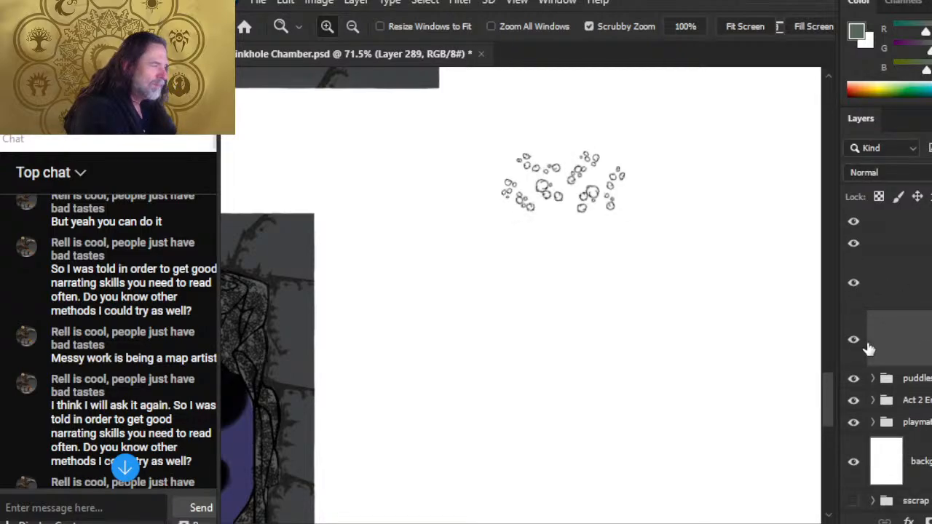
{"action": "left_click", "coordinate": [854, 285]}
{"action": "left_click", "coordinate": [854, 285]}
{"action": "left_click", "coordinate": [903, 291]}
{"action": "key", "text": "Delete"}
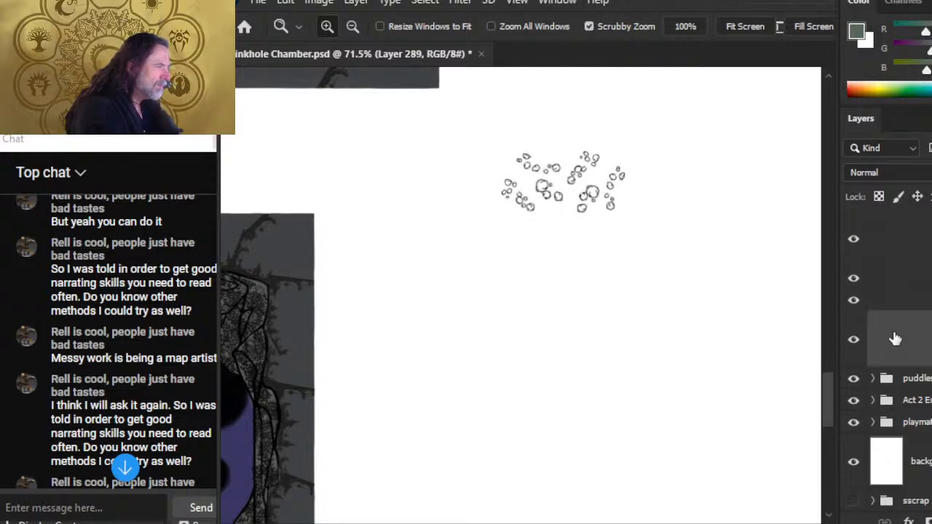
{"action": "left_click", "coordinate": [853, 339]}
{"action": "left_click", "coordinate": [853, 339]}
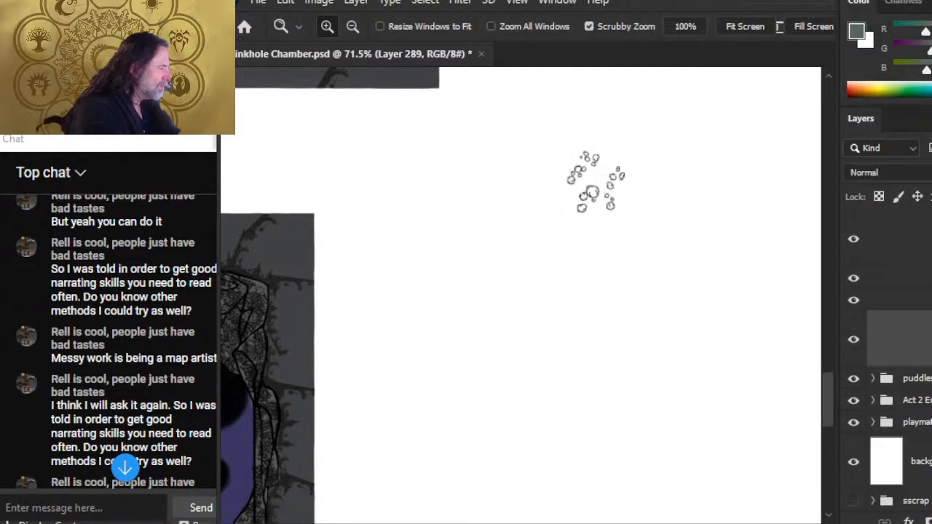
- Find the line group containing the remaining cluster's layer, select it and collapse it
{"action": "scroll", "coordinate": [888, 357], "scroll_direction": "up", "scroll_amount": 2}
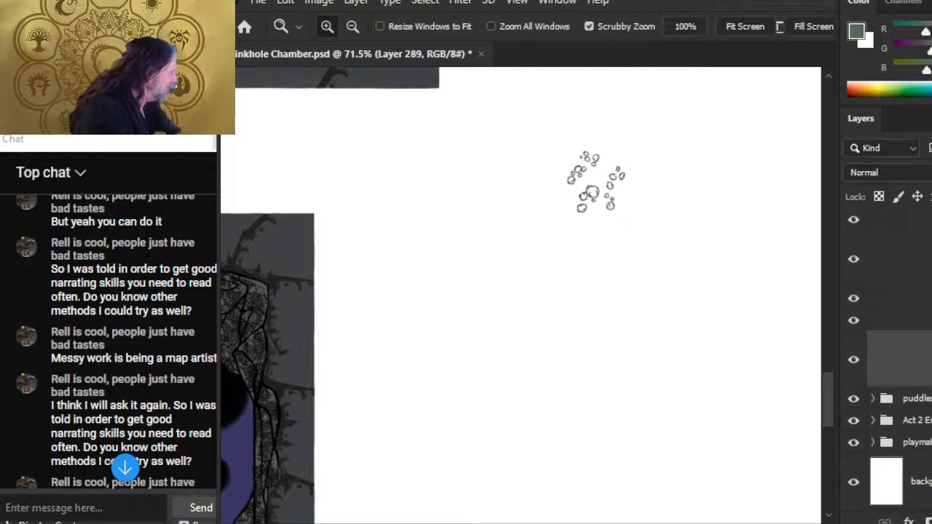
{"action": "scroll", "coordinate": [887, 356], "scroll_direction": "up", "scroll_amount": 2}
{"action": "scroll", "coordinate": [888, 357], "scroll_direction": "down", "scroll_amount": 1}
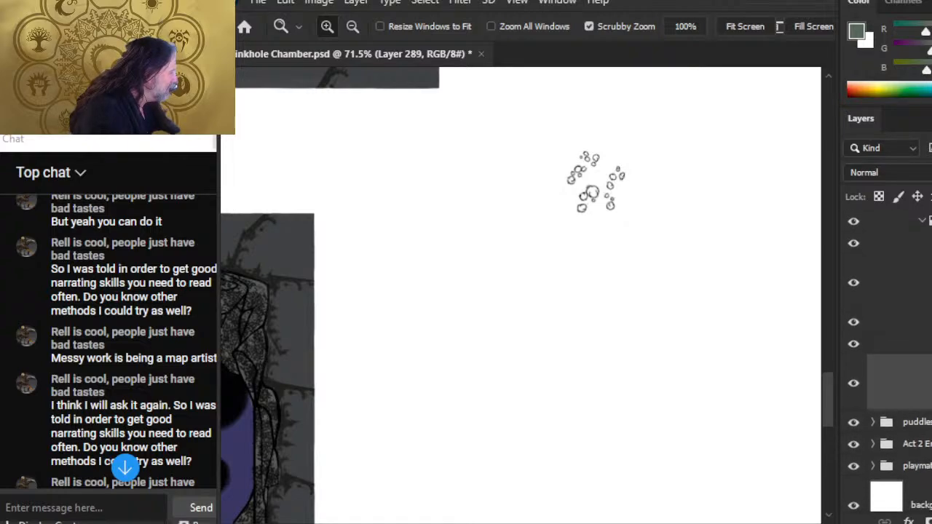
{"action": "left_click", "coordinate": [930, 343]}
{"action": "left_click", "coordinate": [930, 334]}
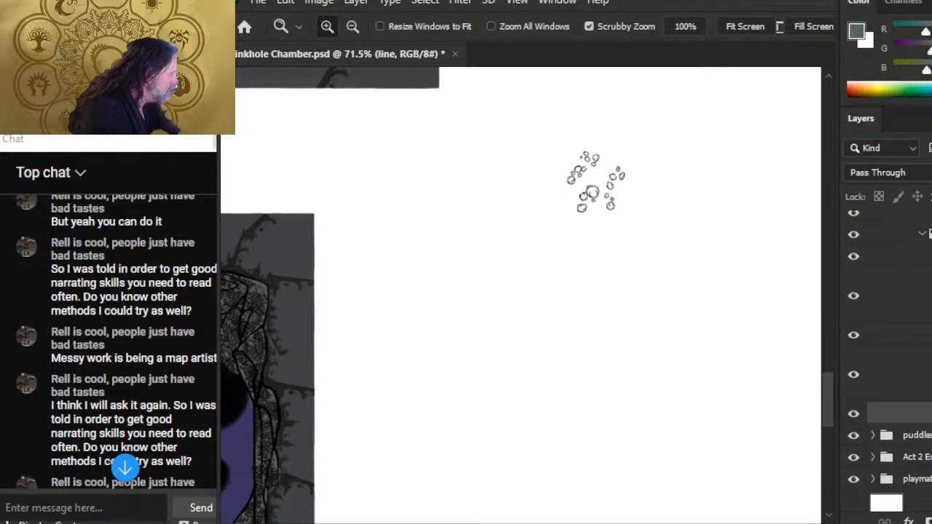
- Move the line group's circle cluster up onto the green-shaded circle cluster
{"action": "left_click_drag", "start_coordinate": [639, 236], "coordinate": [616, 520]}
{"action": "key", "text": "v"}
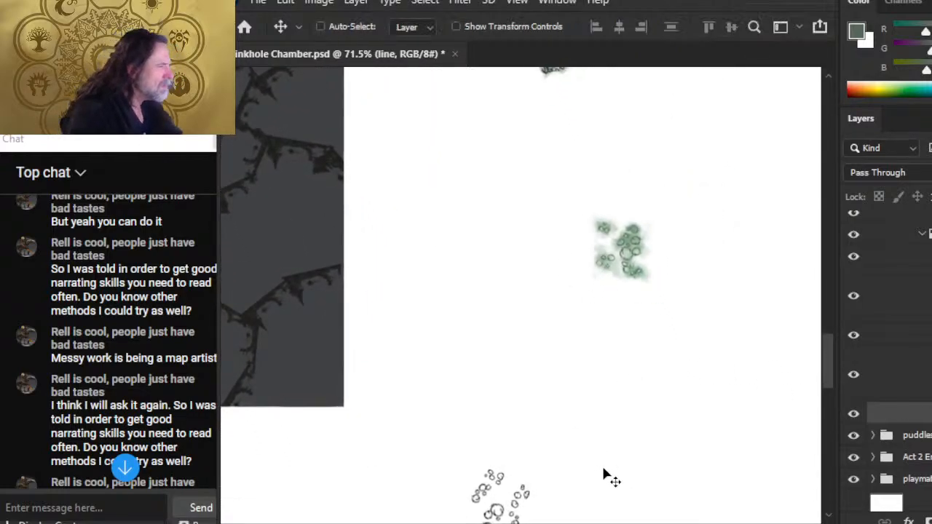
{"action": "left_click_drag", "start_coordinate": [609, 479], "coordinate": [719, 213]}
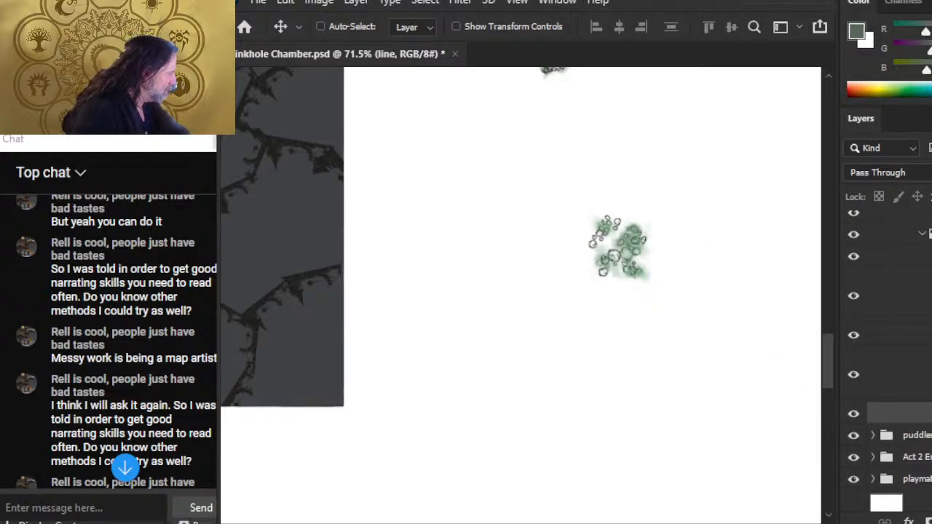
- Select Layer 282 and sample the mid green from the shaded cluster as the brush colour
{"action": "left_click", "coordinate": [895, 374]}
{"action": "key", "text": "z"}
{"action": "left_click_drag", "start_coordinate": [651, 214], "coordinate": [749, 277]}
{"action": "key", "text": "b"}
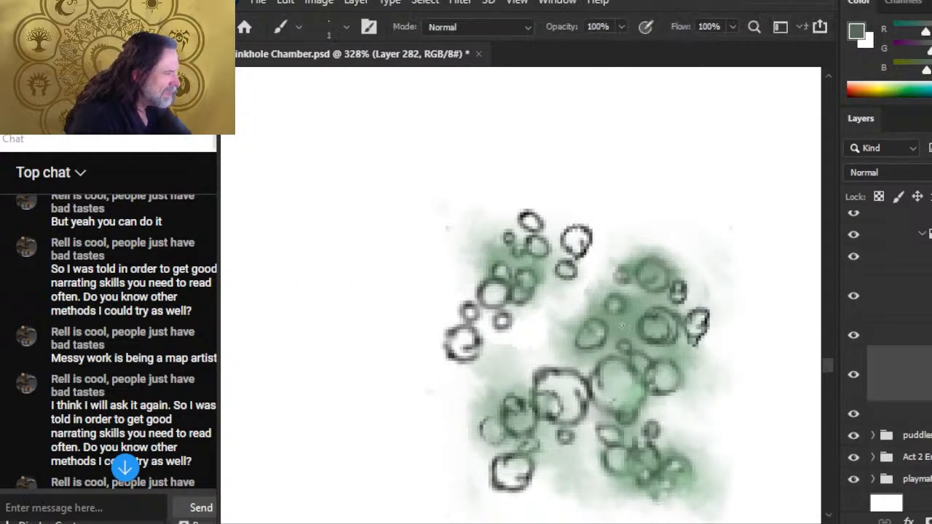
{"action": "left_click", "coordinate": [623, 324], "text": "alt"}
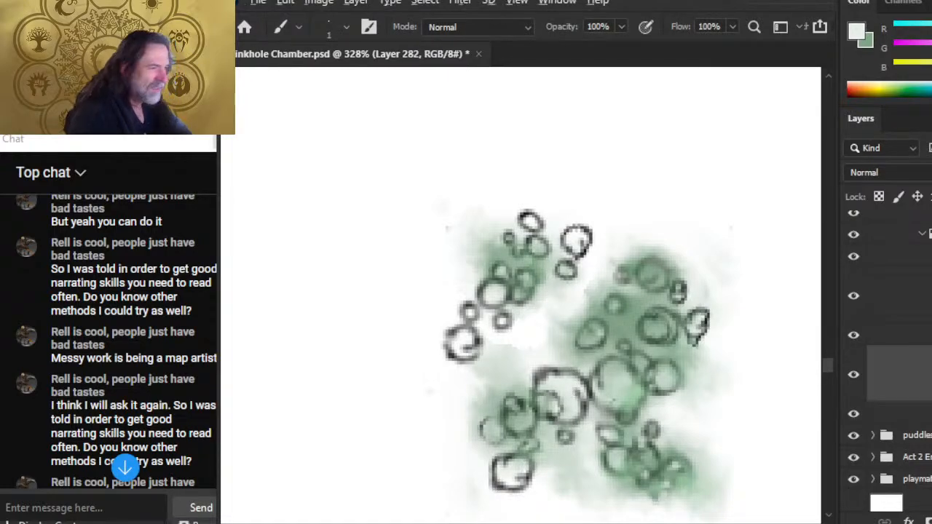
{"action": "mouse_move", "coordinate": [636, 368]}
{"action": "left_mouse_down"}
{"action": "mouse_move", "coordinate": [624, 385]}
{"action": "mouse_move", "coordinate": [608, 386]}
{"action": "left_mouse_up"}
{"action": "left_click", "coordinate": [620, 322], "text": "alt"}
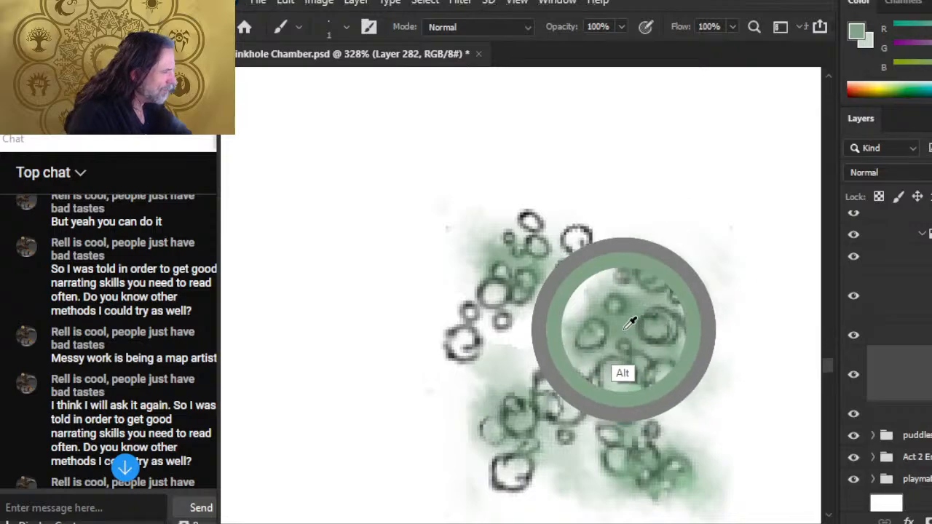
- Check Layer 285 copy by toggling its visibility, and delete that layer
{"action": "left_click", "coordinate": [853, 299]}
{"action": "left_click", "coordinate": [853, 298]}
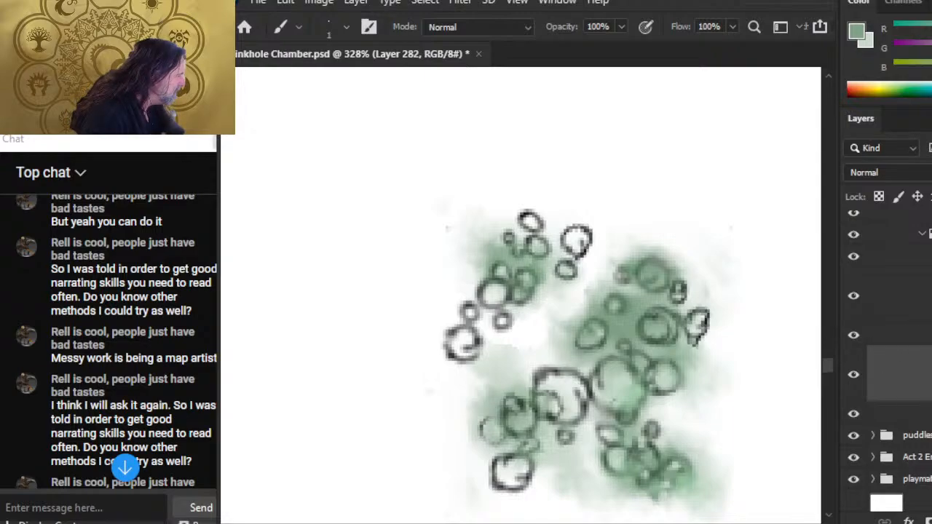
{"action": "left_click", "coordinate": [928, 297]}
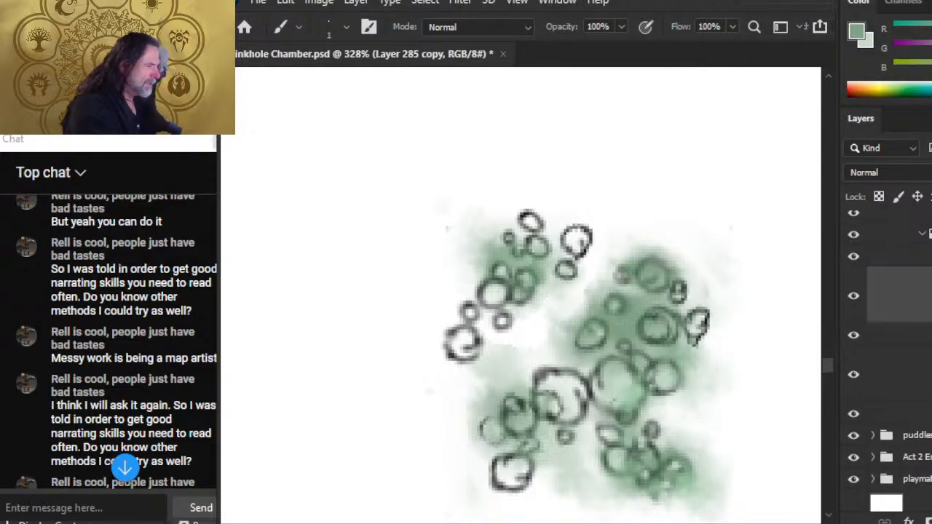
{"action": "key", "text": "Delete"}
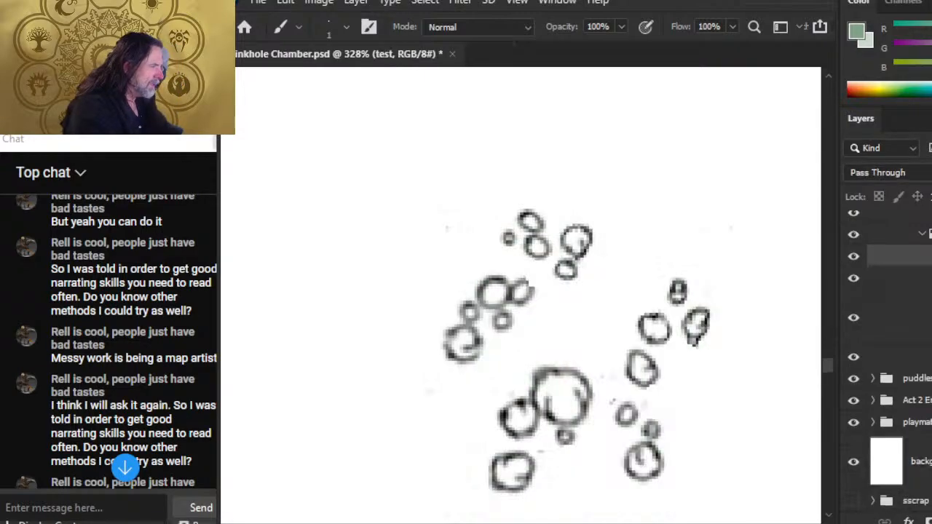
- Select Layer 282, clear the active selection around the green patch and nudge the layer's artwork slightly
{"action": "left_click", "coordinate": [899, 319]}
{"action": "left_click", "coordinate": [854, 320]}
{"action": "left_click", "coordinate": [854, 321]}
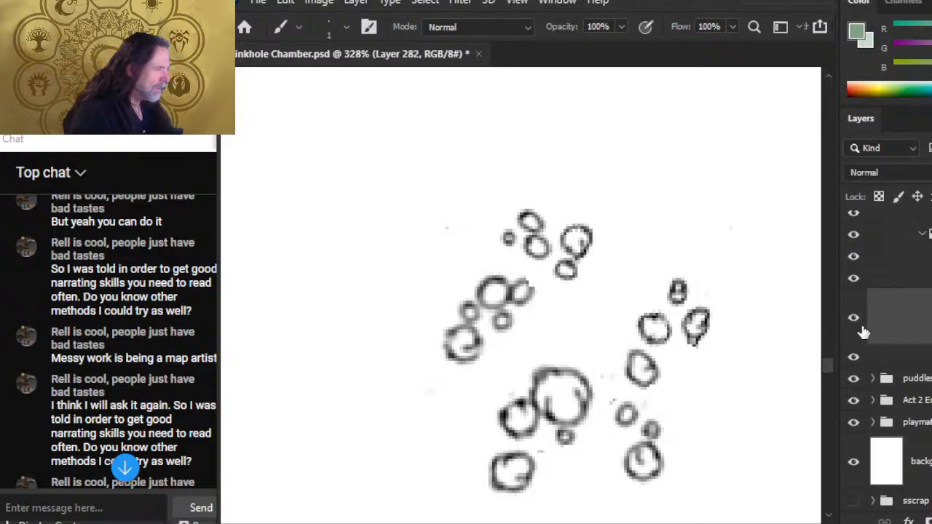
{"action": "key", "text": "z"}
{"action": "left_click_drag", "start_coordinate": [741, 375], "coordinate": [532, 342]}
{"action": "left_click_drag", "start_coordinate": [752, 418], "coordinate": [615, 333]}
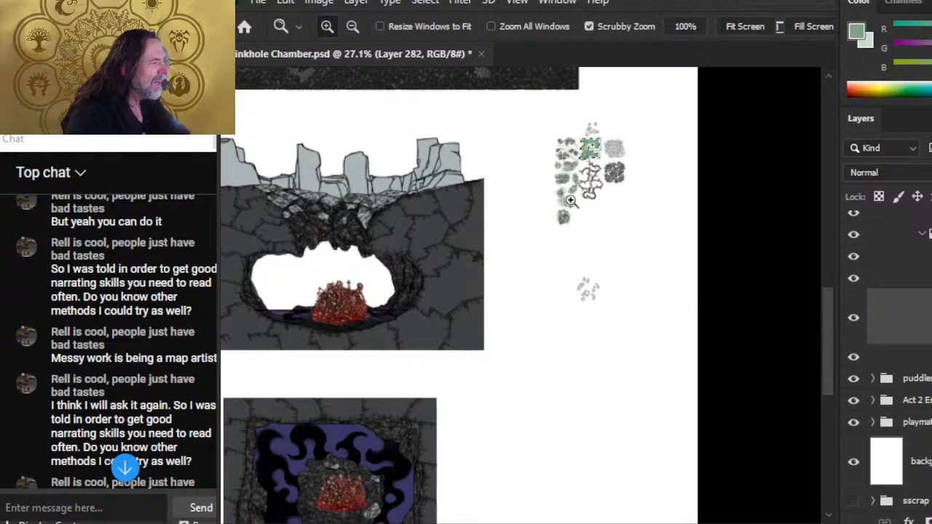
{"action": "left_click_drag", "start_coordinate": [607, 173], "coordinate": [703, 188]}
{"action": "left_click_drag", "start_coordinate": [600, 252], "coordinate": [613, 293]}
{"action": "key", "text": "l"}
{"action": "key", "text": "ctrl+d"}
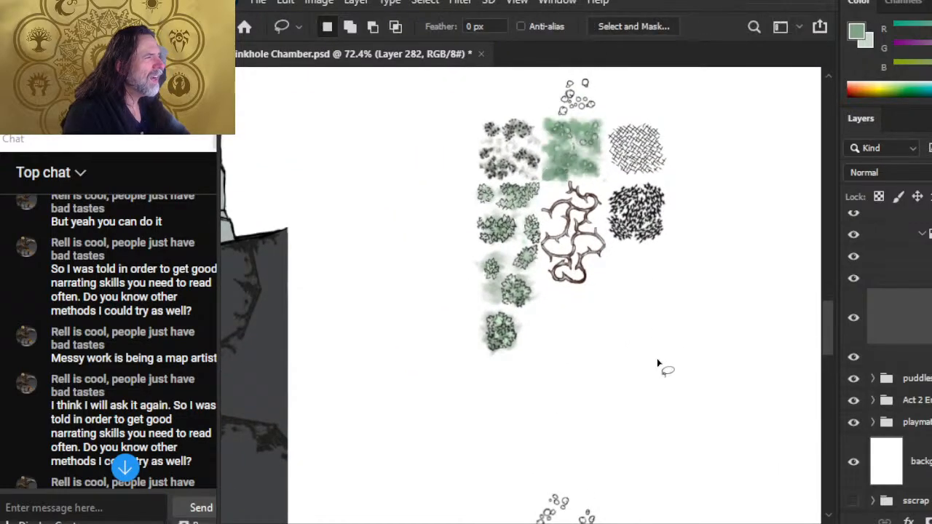
{"action": "mouse_move", "coordinate": [677, 431]}
{"action": "left_mouse_down"}
{"action": "mouse_move", "coordinate": [683, 376]}
{"action": "mouse_move", "coordinate": [679, 423]}
{"action": "mouse_move", "coordinate": [693, 447]}
{"action": "left_mouse_up"}
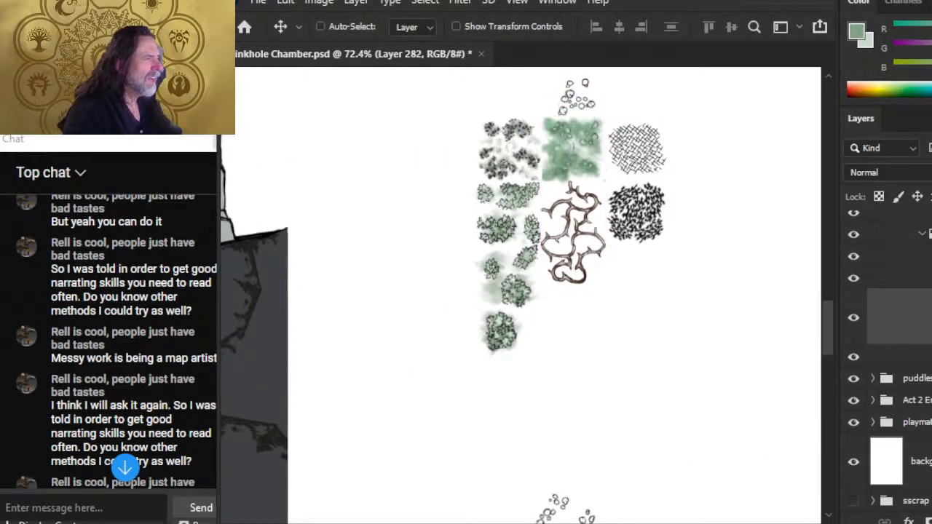
- Select the line group and move its circle cluster up onto the green patch among the foliage samples
{"action": "left_click", "coordinate": [858, 357]}
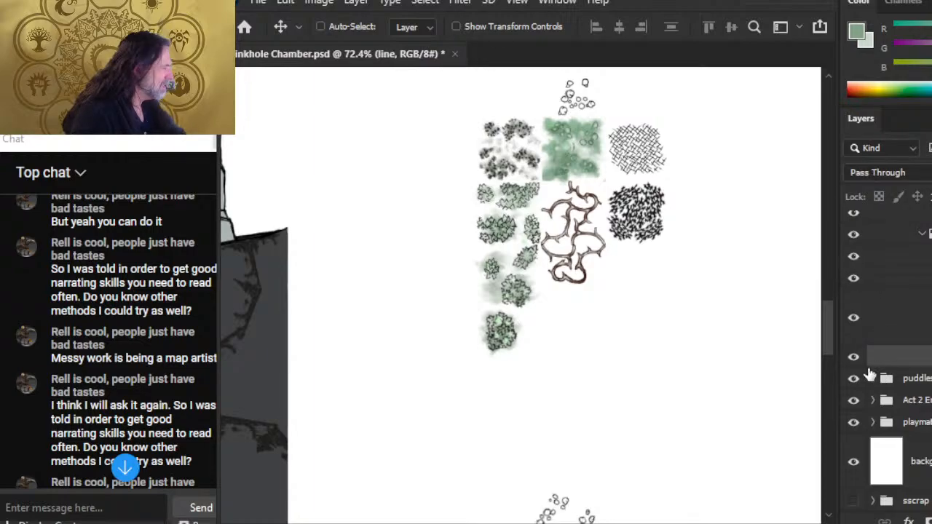
{"action": "left_click_drag", "start_coordinate": [742, 434], "coordinate": [739, 253]}
{"action": "left_click_drag", "start_coordinate": [721, 422], "coordinate": [708, 218]}
{"action": "key", "text": "z"}
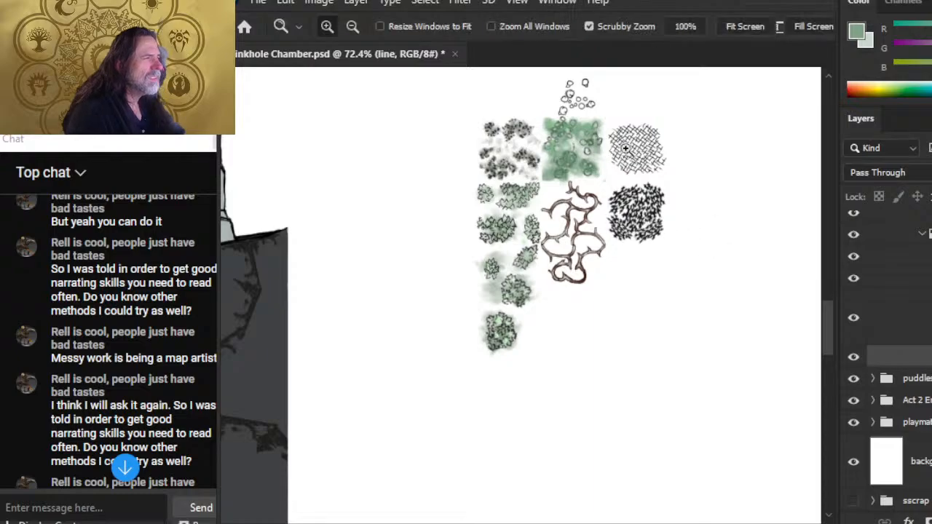
{"action": "left_click_drag", "start_coordinate": [609, 147], "coordinate": [695, 189]}
{"action": "left_click_drag", "start_coordinate": [630, 211], "coordinate": [678, 305]}
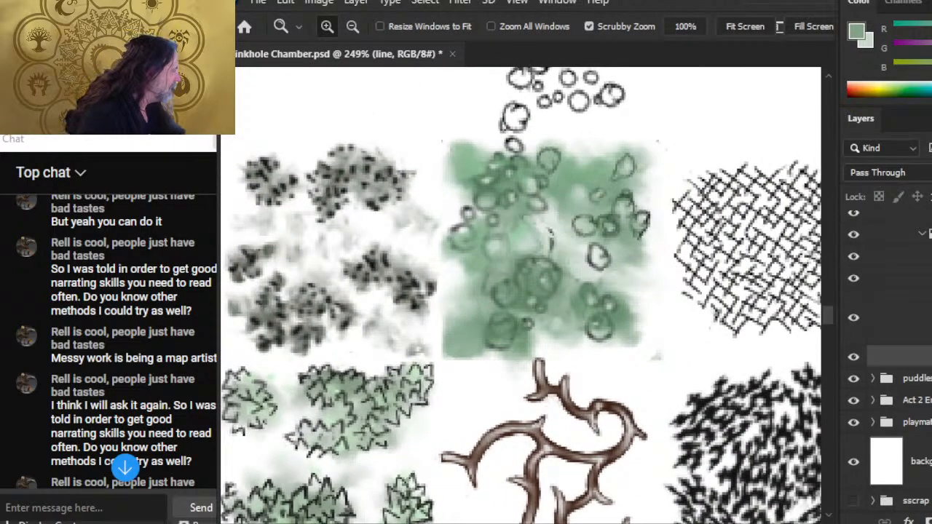
- Reorder the color group beneath the line group so the circle lines sit above the green shading
{"action": "left_click", "coordinate": [930, 278]}
{"action": "left_click_drag", "start_coordinate": [925, 334], "coordinate": [924, 367]}
{"action": "left_click", "coordinate": [931, 357]}
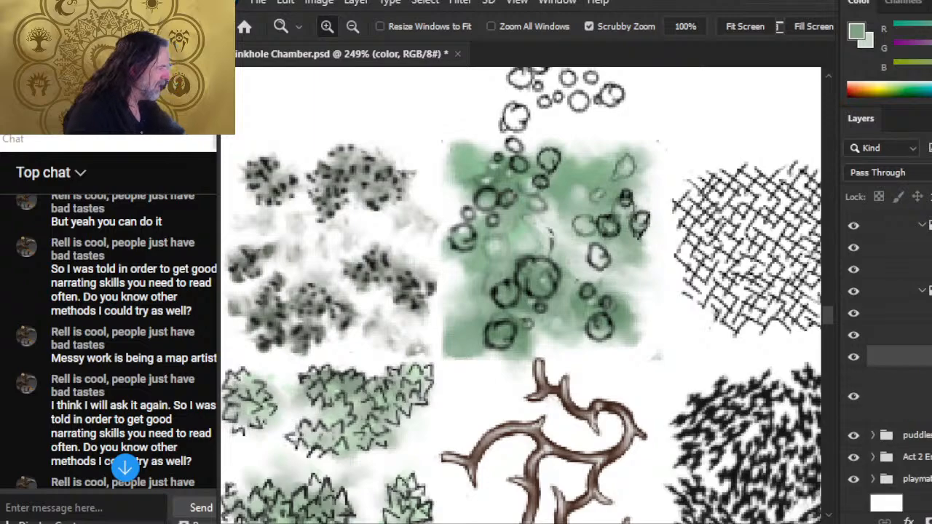
- Select Layer 282, ready the Smudge tool at 50% strength and save the document
{"action": "left_click", "coordinate": [928, 396]}
{"action": "left_click_drag", "start_coordinate": [517, 277], "coordinate": [523, 299]}
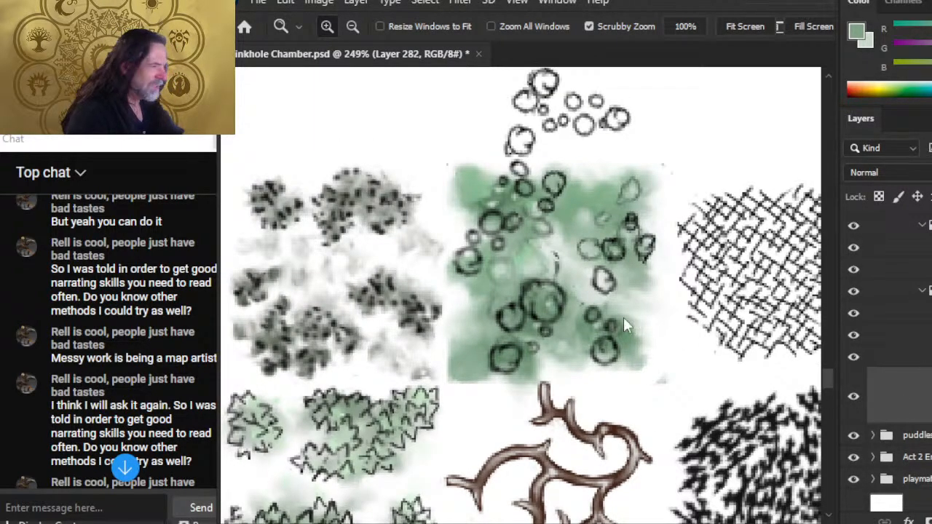
{"action": "key", "text": "r"}
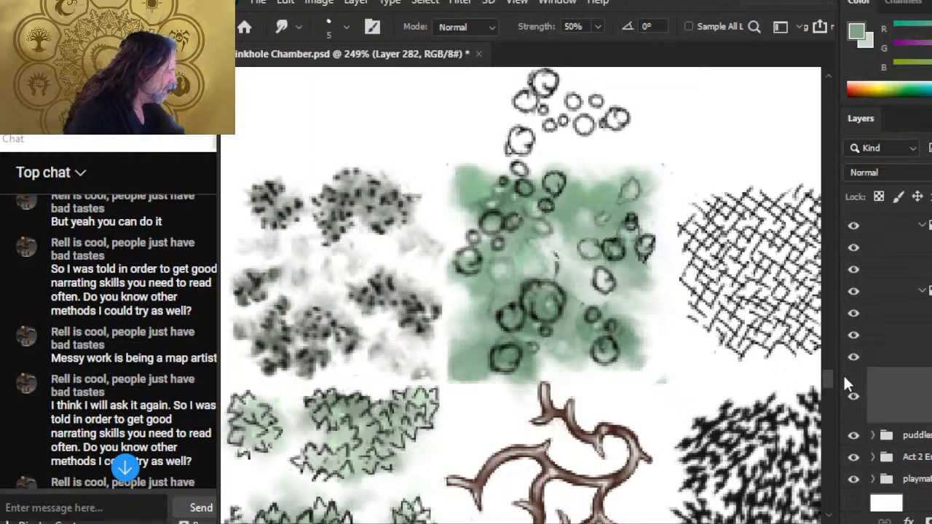
{"action": "left_click", "coordinate": [854, 398]}
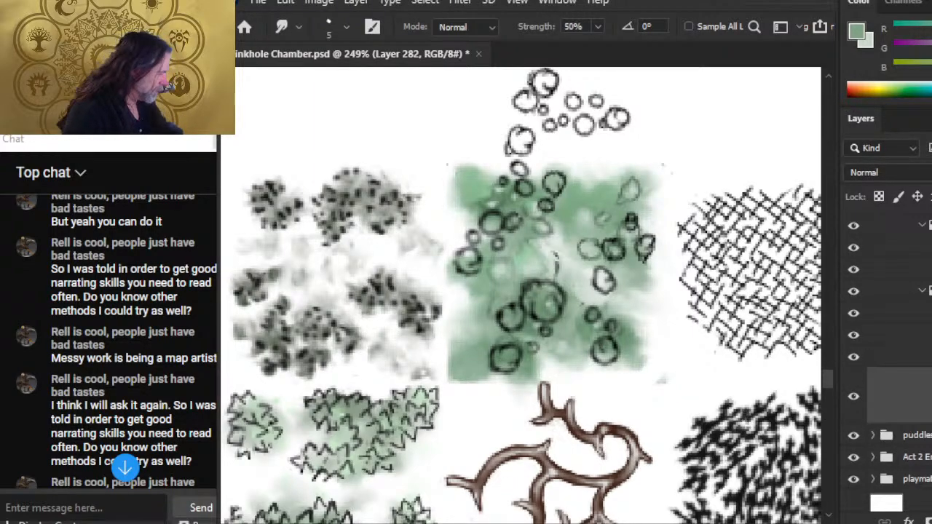
{"action": "key", "text": "ctrl+s"}
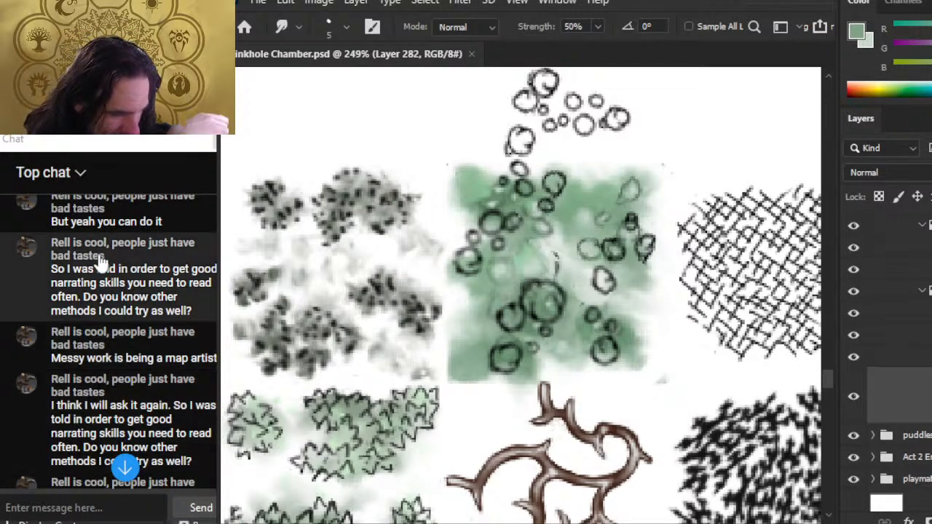
- Read the latest live chat messages and check one of the layers above Layer 282 by toggling its visibility
{"action": "scroll", "coordinate": [128, 327], "scroll_direction": "down", "scroll_amount": 3}
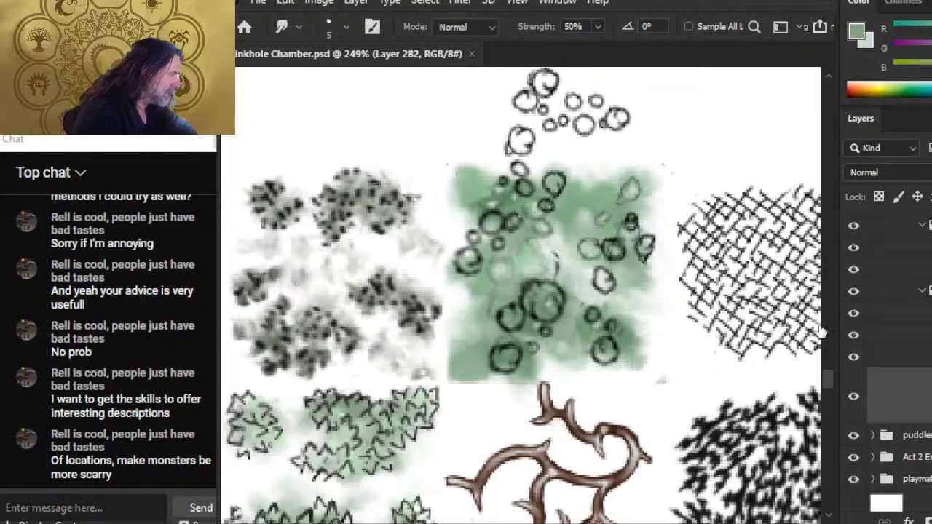
{"action": "left_click", "coordinate": [853, 335]}
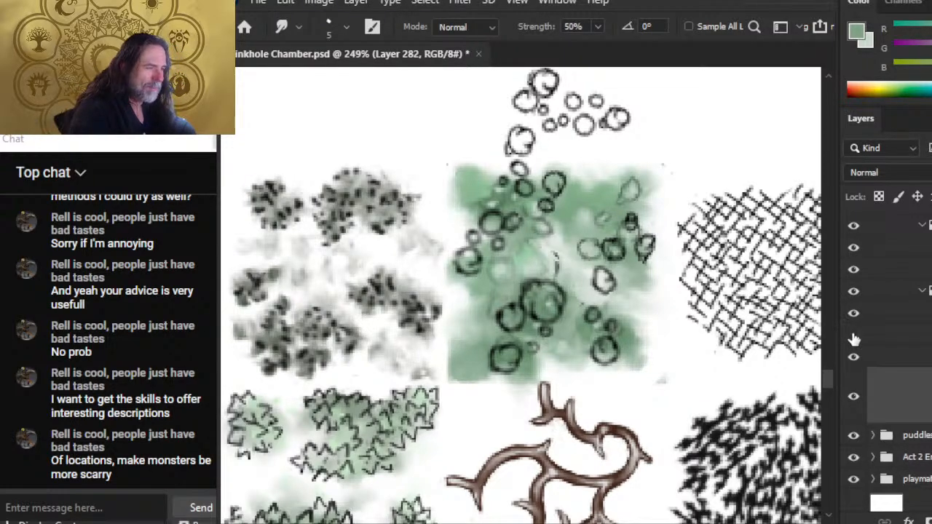
{"action": "left_click", "coordinate": [853, 335]}
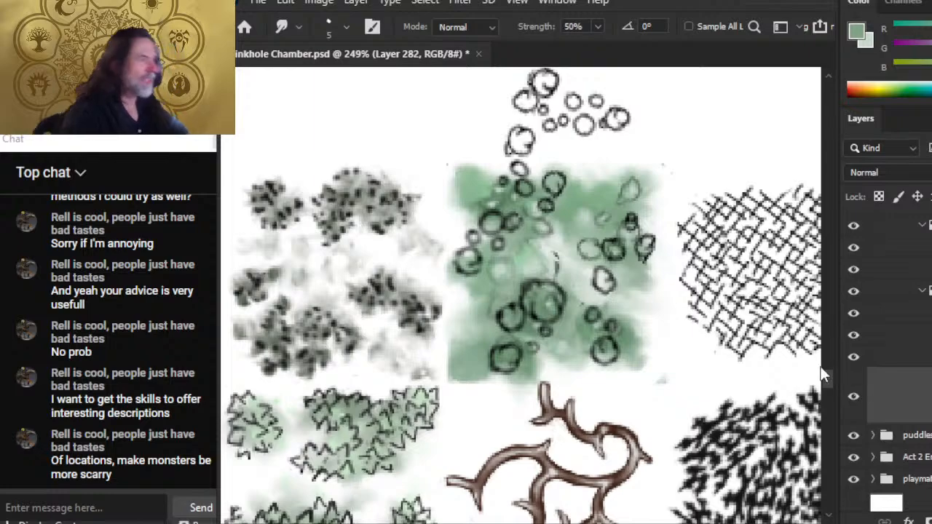
- Close Sinkhole Chamber.psd with its changes saved and reopen it from the recent files
{"action": "left_click", "coordinate": [478, 54]}
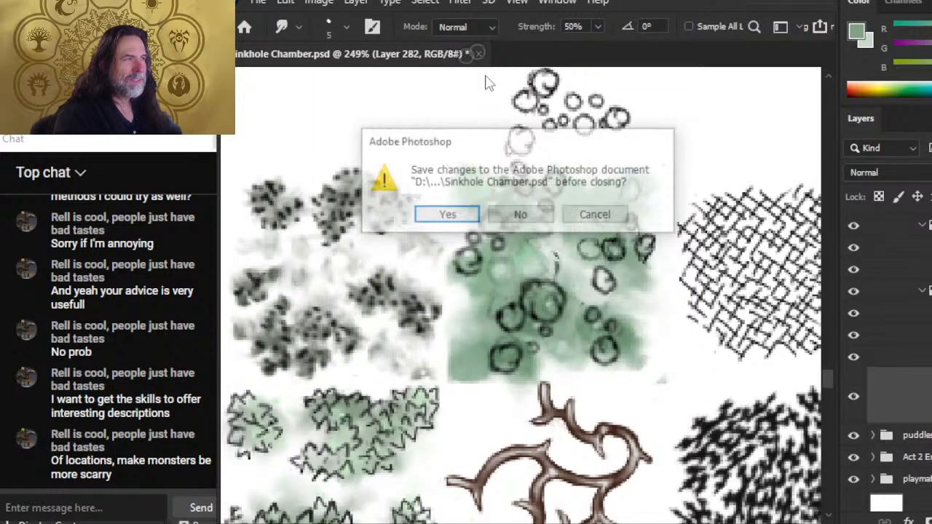
{"action": "left_click", "coordinate": [444, 215]}
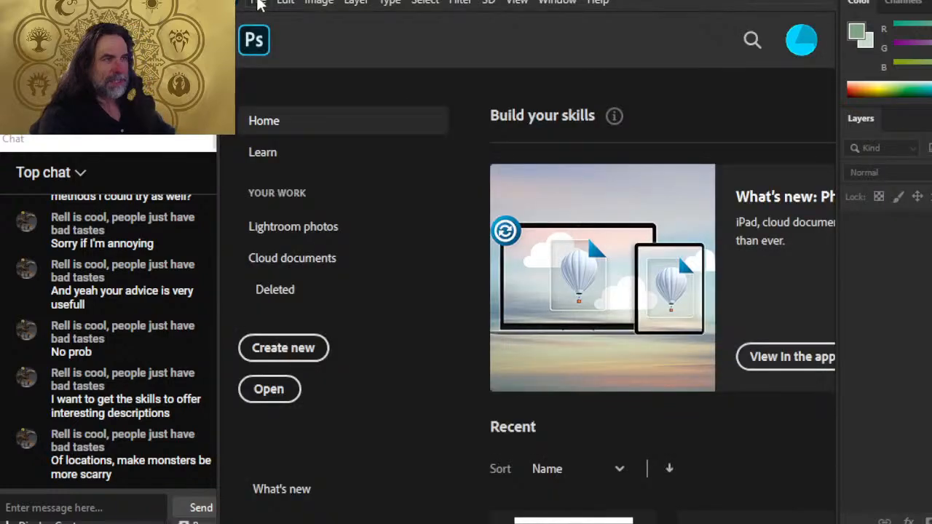
{"action": "left_click", "coordinate": [259, 5]}
{"action": "mouse_move", "coordinate": [342, 106]}
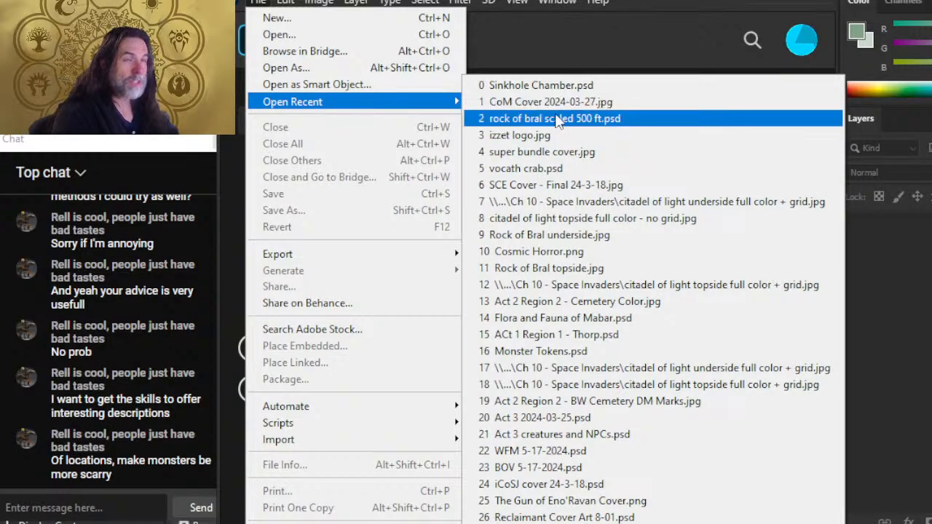
{"action": "left_click", "coordinate": [576, 85]}
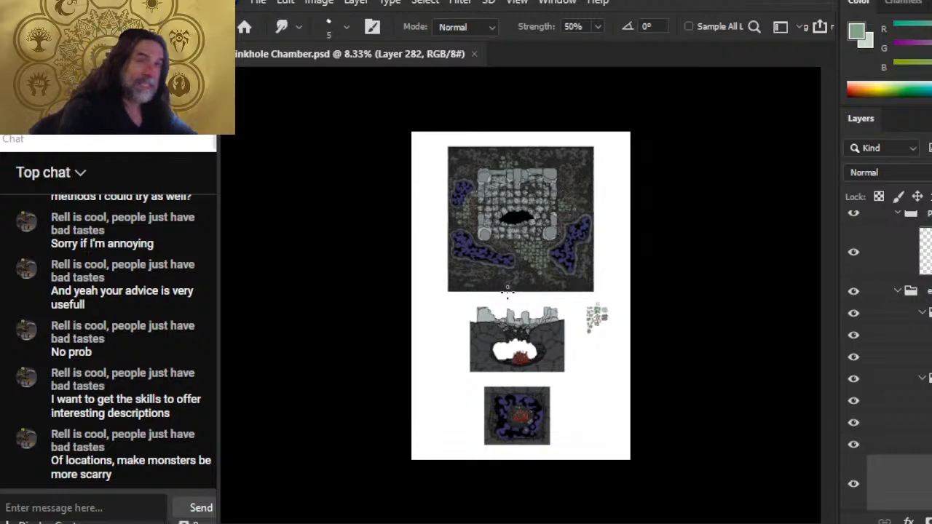
- Examine which layers make up the green circle patch by toggling their visibility beside the foliage samples
{"action": "key", "text": "z"}
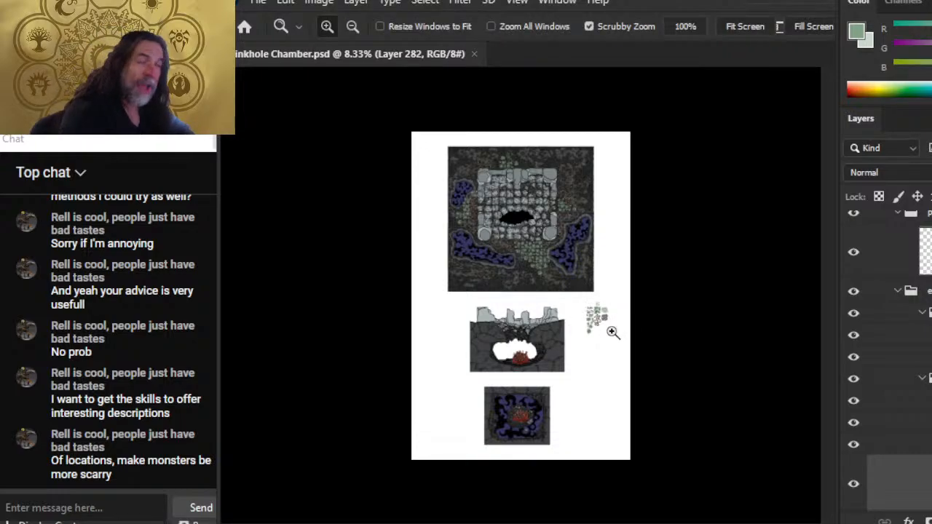
{"action": "left_click_drag", "start_coordinate": [613, 332], "coordinate": [676, 364]}
{"action": "left_click_drag", "start_coordinate": [557, 278], "coordinate": [618, 294]}
{"action": "mouse_move", "coordinate": [568, 252]}
{"action": "left_mouse_down"}
{"action": "mouse_move", "coordinate": [601, 242]}
{"action": "mouse_move", "coordinate": [619, 257]}
{"action": "left_mouse_up"}
{"action": "left_click_drag", "start_coordinate": [712, 372], "coordinate": [690, 391]}
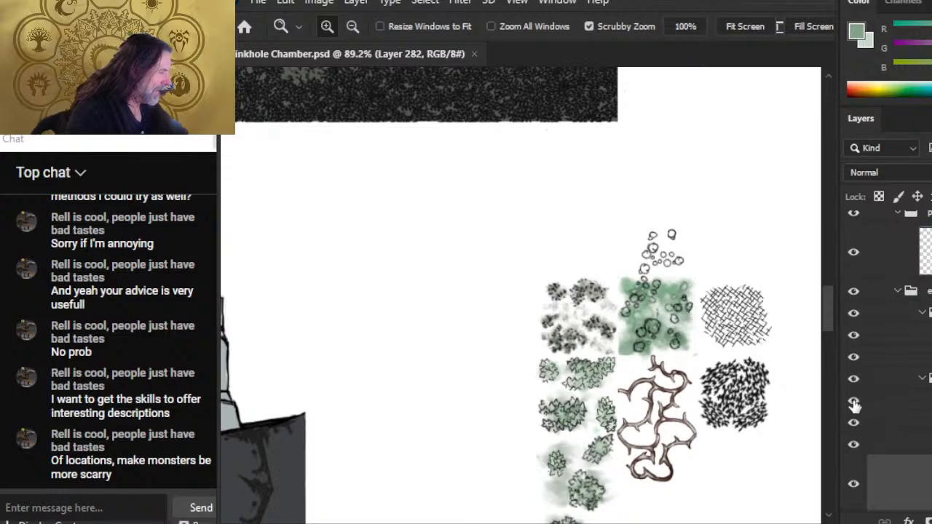
{"action": "left_click", "coordinate": [853, 401]}
{"action": "left_click", "coordinate": [853, 401]}
{"action": "left_click", "coordinate": [853, 447]}
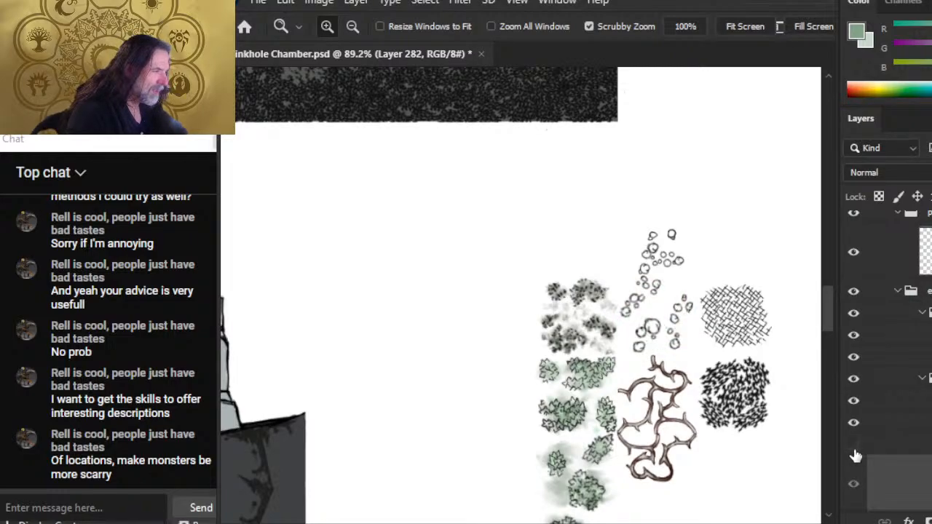
{"action": "left_click", "coordinate": [854, 446]}
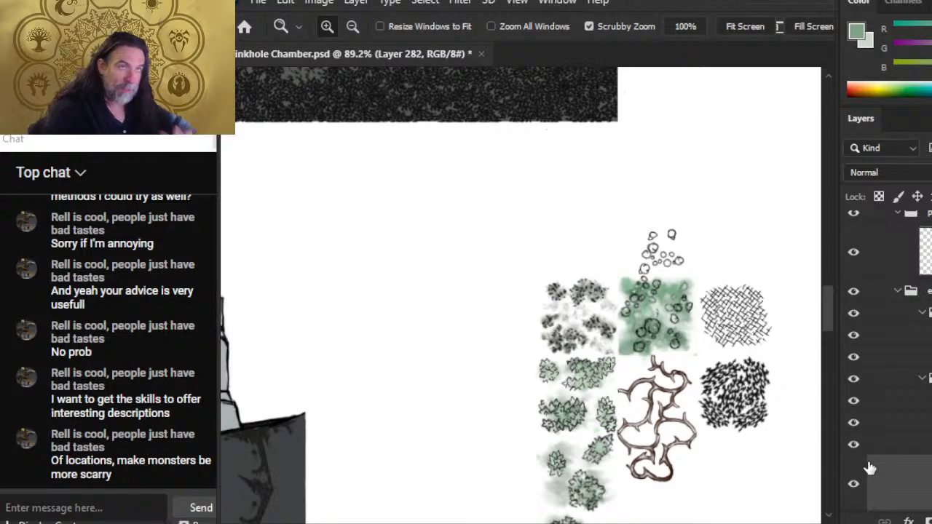
- Hide the layer holding the dark circle lines over the green patch
{"action": "left_click_drag", "start_coordinate": [670, 405], "coordinate": [553, 353]}
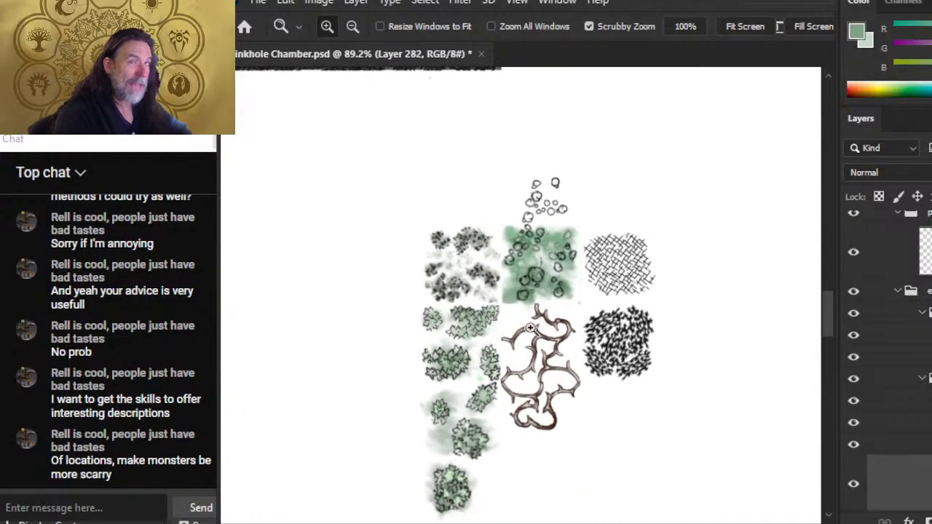
{"action": "left_click_drag", "start_coordinate": [516, 243], "coordinate": [583, 281]}
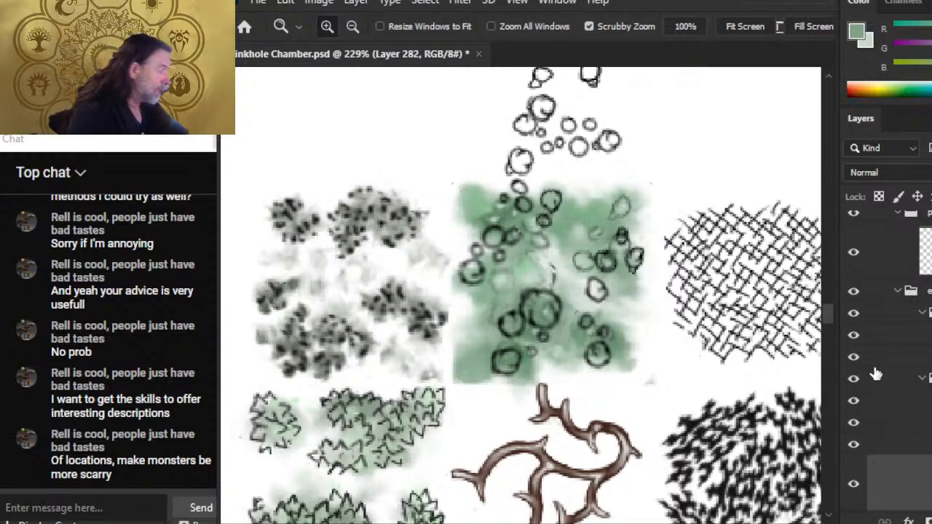
{"action": "scroll", "coordinate": [888, 349], "scroll_direction": "down", "scroll_amount": 3}
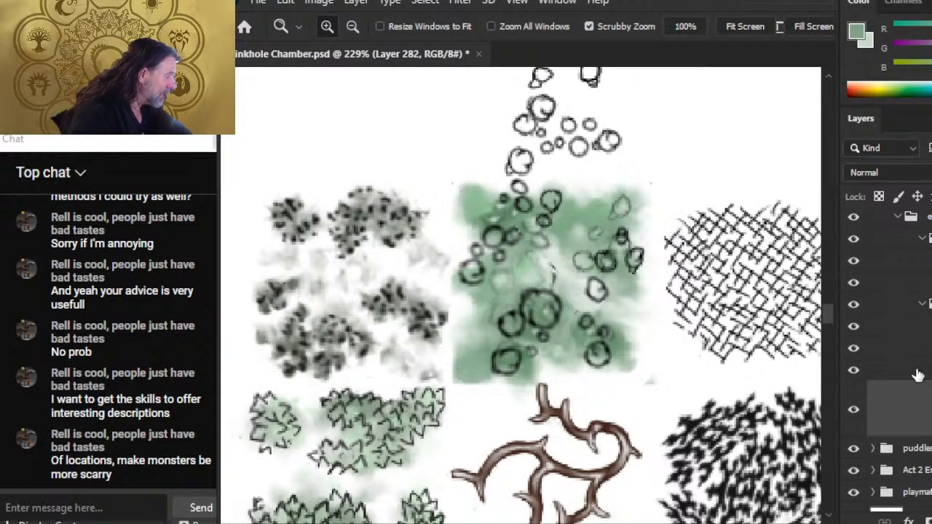
{"action": "left_click", "coordinate": [854, 350]}
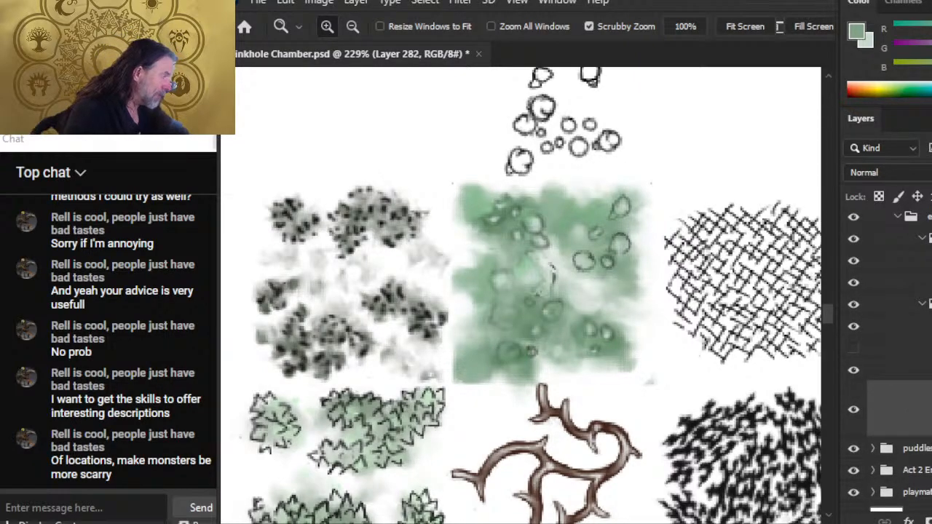
- Erase the green shading at the patch's upper-left corner on Layer 282 and show the dark circle lines over it
{"action": "left_click", "coordinate": [919, 326]}
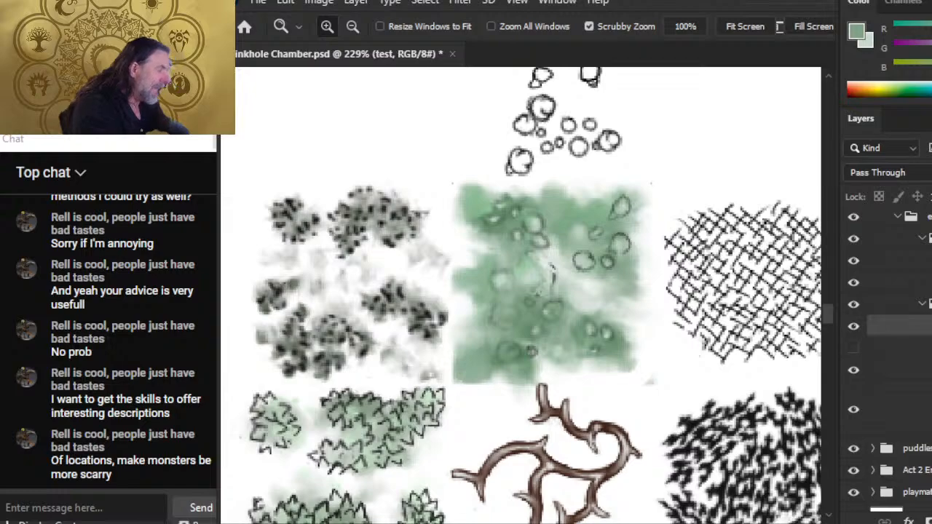
{"action": "left_click", "coordinate": [895, 407]}
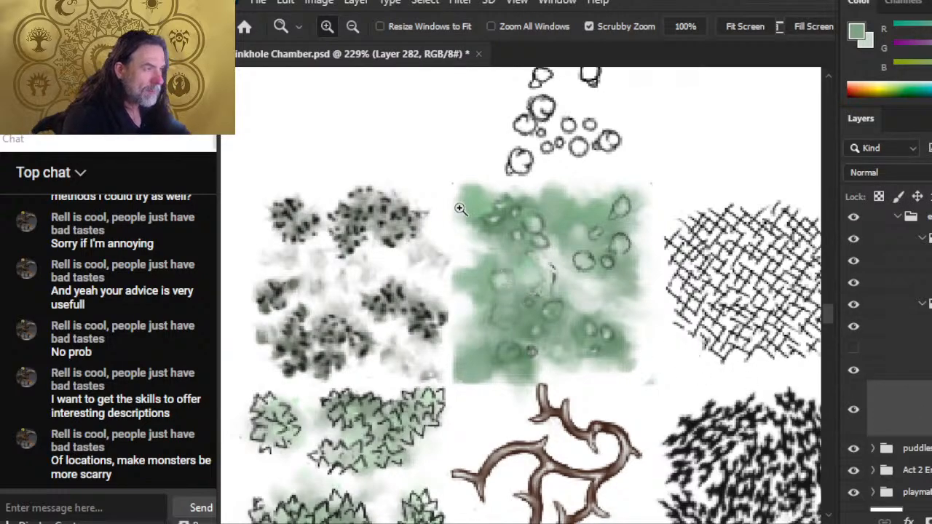
{"action": "key", "text": "e"}
{"action": "mouse_move", "coordinate": [459, 209]}
{"action": "left_mouse_down"}
{"action": "mouse_move", "coordinate": [455, 179]}
{"action": "mouse_move", "coordinate": [463, 220]}
{"action": "left_mouse_up"}
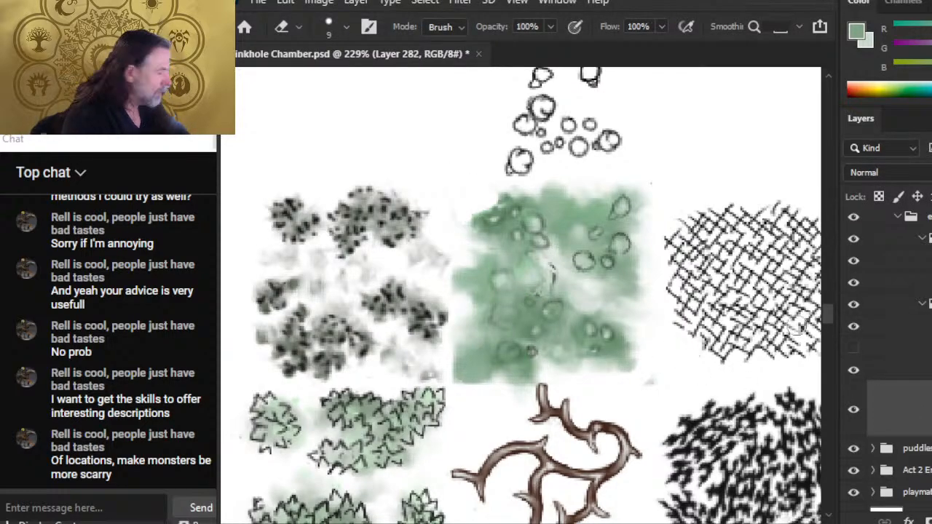
{"action": "left_click", "coordinate": [855, 349]}
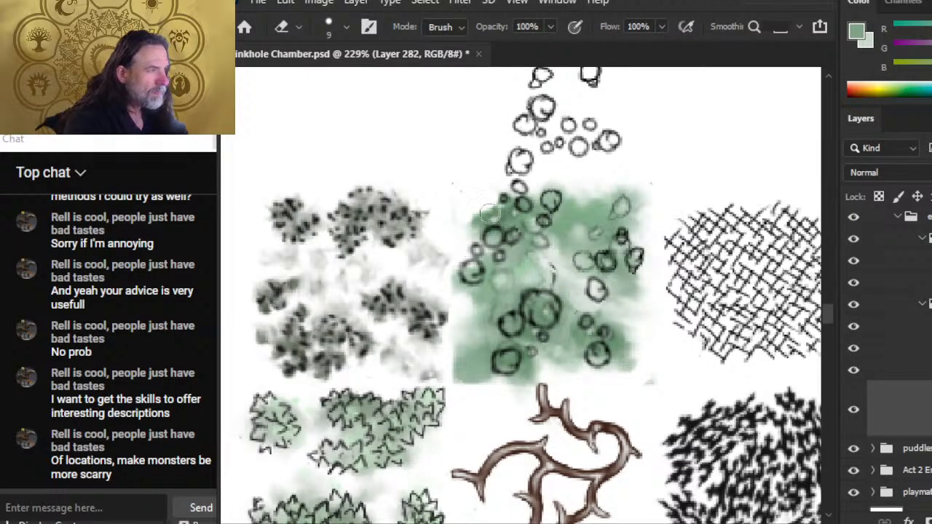
- Smudge the cut upper-left edge of the green shading around the circles and sample a pale green from the patch
{"action": "key", "text": "r"}
{"action": "left_click_drag", "start_coordinate": [470, 209], "coordinate": [503, 211]}
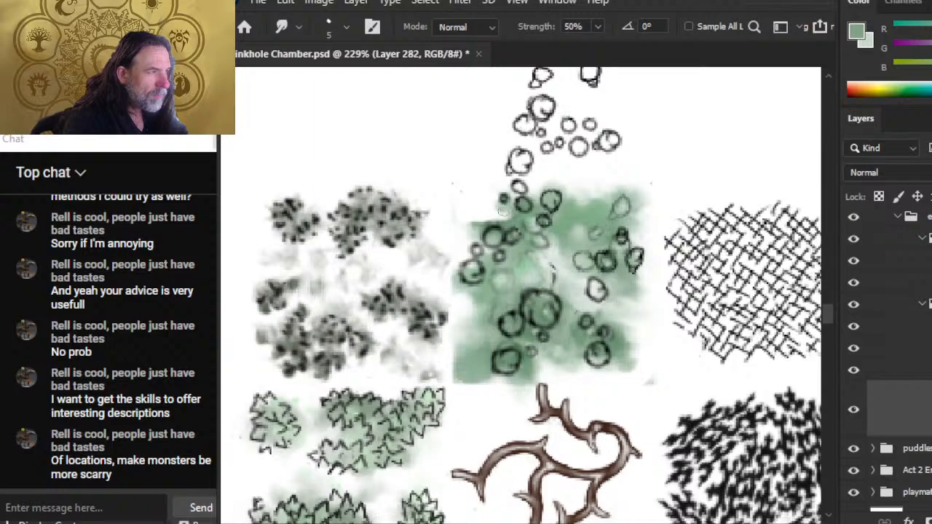
{"action": "left_click", "coordinate": [855, 348]}
{"action": "left_click", "coordinate": [854, 349]}
{"action": "key", "text": "b"}
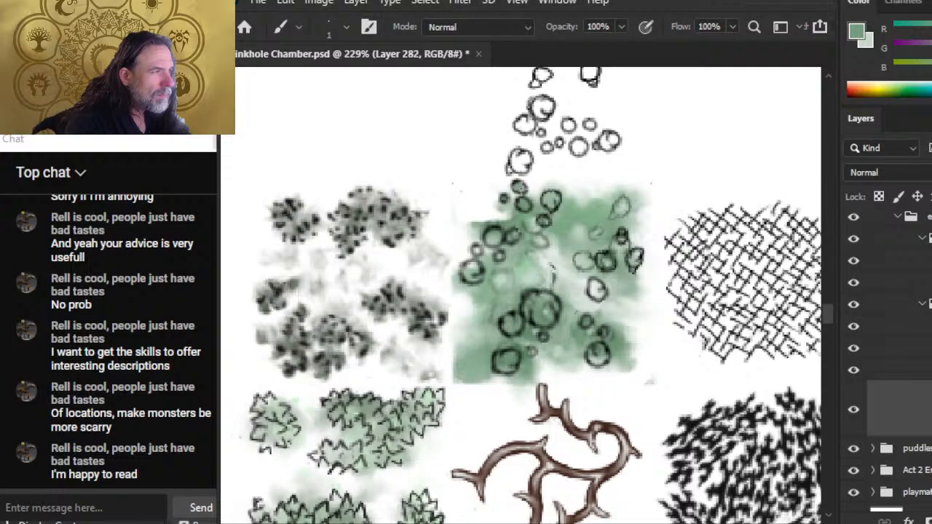
{"action": "key", "text": "r"}
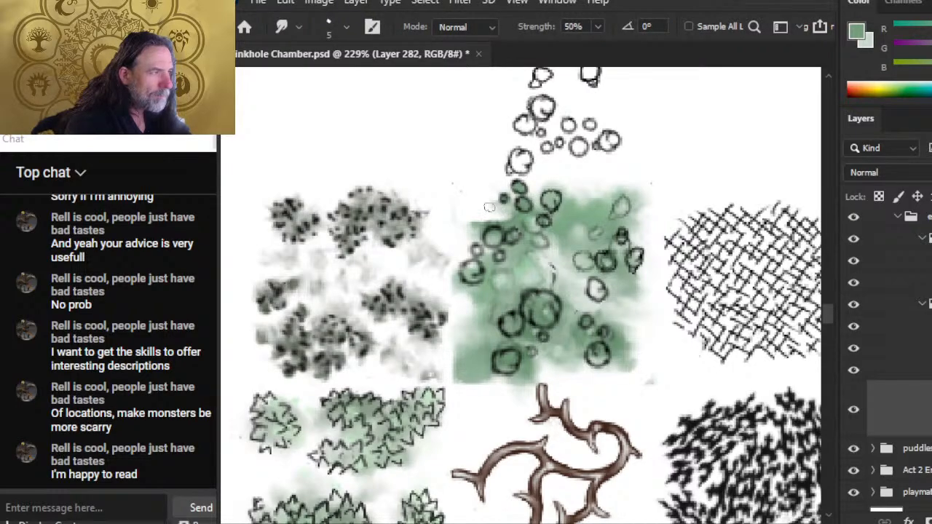
{"action": "key", "text": "b"}
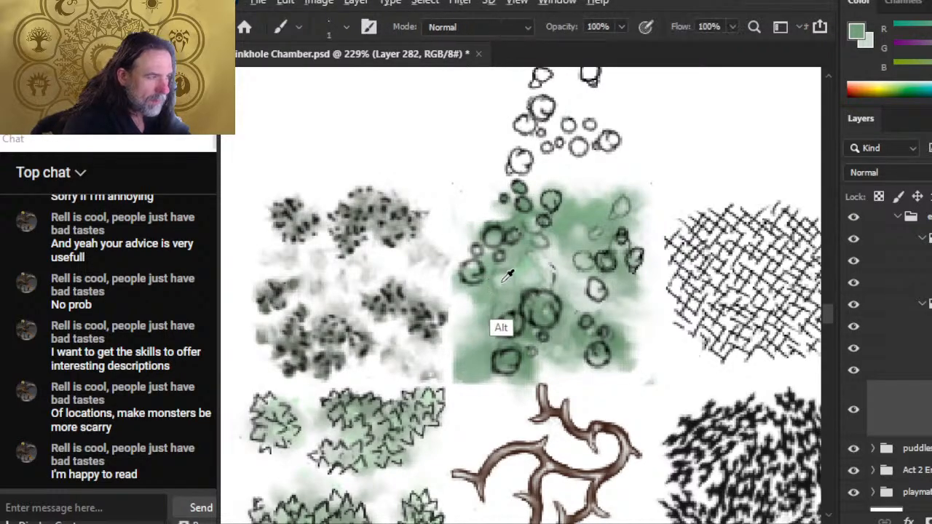
{"action": "key", "text": "r"}
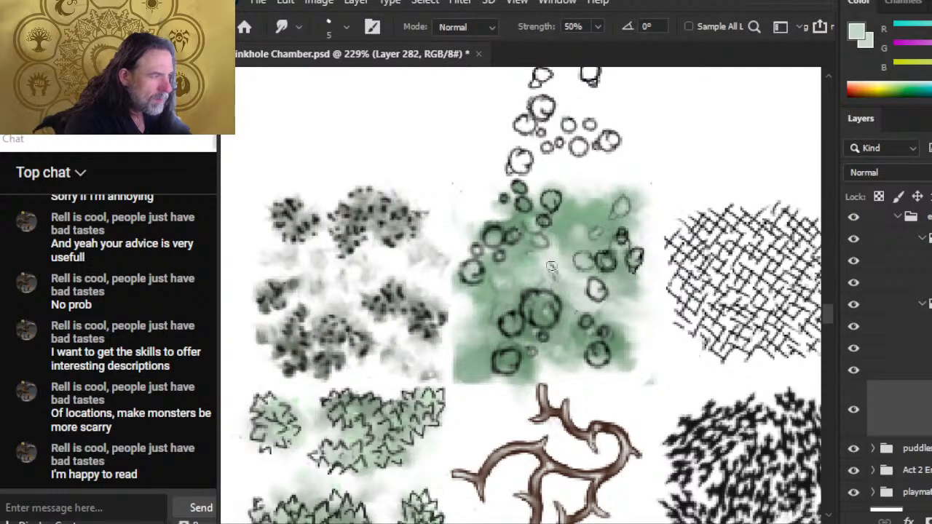
- Erase a gap in the middle of the green patch and smudge the shading around the upper-left circles
{"action": "key", "text": "e"}
{"action": "left_click_drag", "start_coordinate": [551, 268], "coordinate": [533, 273]}
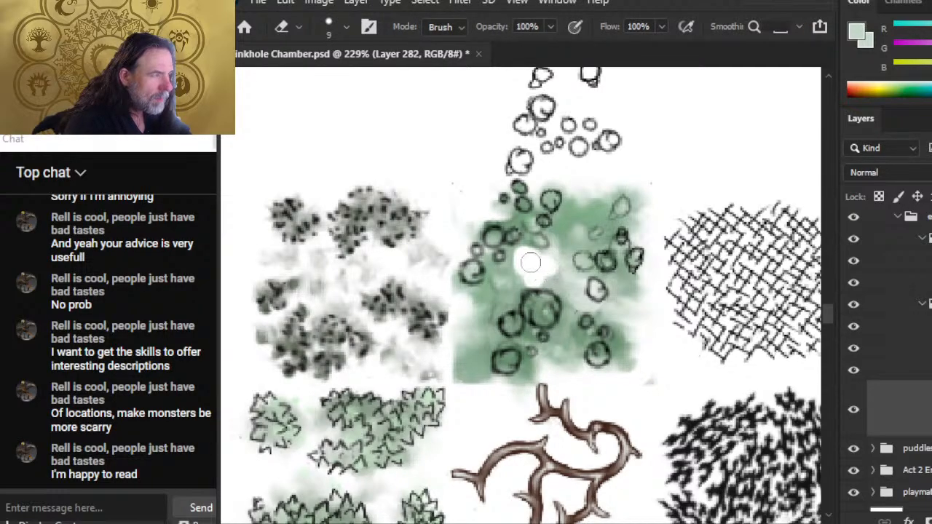
{"action": "key", "text": "r"}
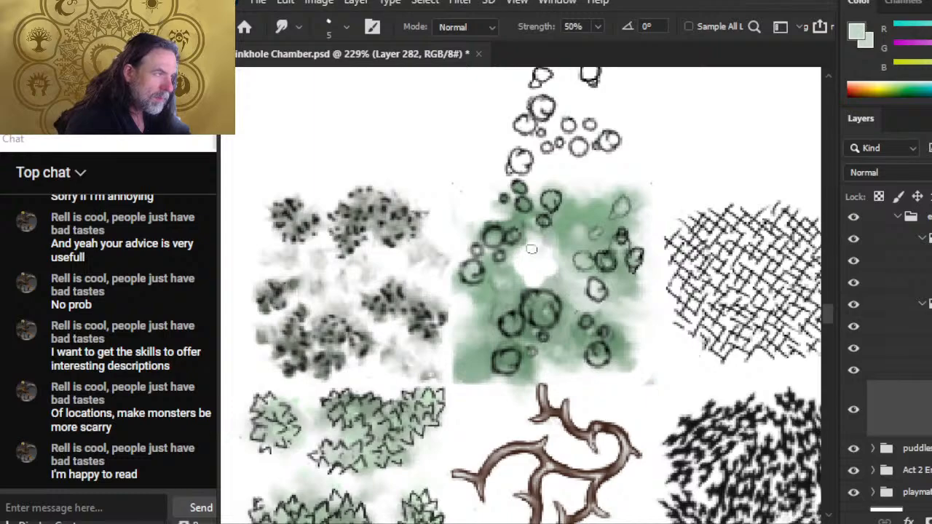
{"action": "mouse_move", "coordinate": [493, 220]}
{"action": "left_mouse_down"}
{"action": "mouse_move", "coordinate": [544, 199]}
{"action": "mouse_move", "coordinate": [533, 209]}
{"action": "mouse_move", "coordinate": [535, 239]}
{"action": "mouse_move", "coordinate": [531, 225]}
{"action": "mouse_move", "coordinate": [476, 210]}
{"action": "mouse_move", "coordinate": [471, 220]}
{"action": "mouse_move", "coordinate": [497, 223]}
{"action": "left_mouse_up"}
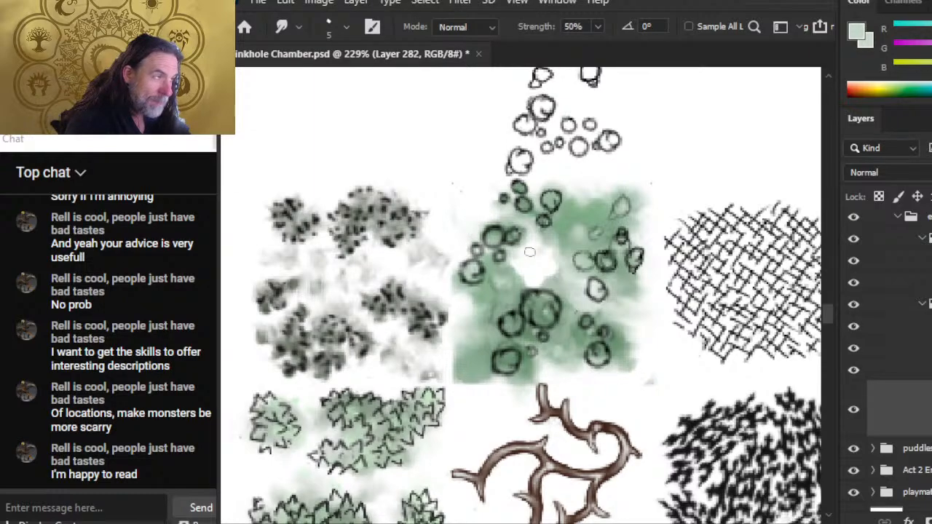
{"action": "left_click_drag", "start_coordinate": [507, 270], "coordinate": [532, 239]}
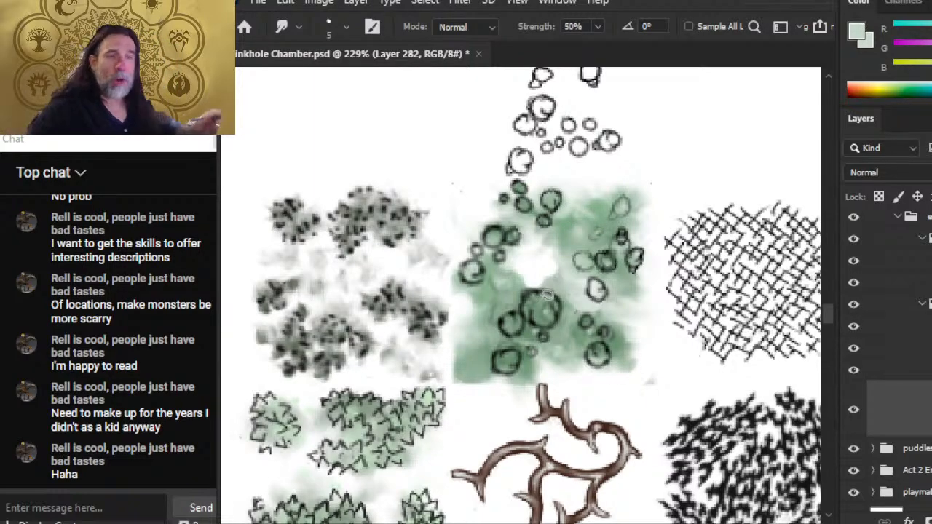
- Erase the green shading between the upper circle clusters and across the patch's upper-right corner, smudging the cut edges soft
{"action": "key", "text": "e"}
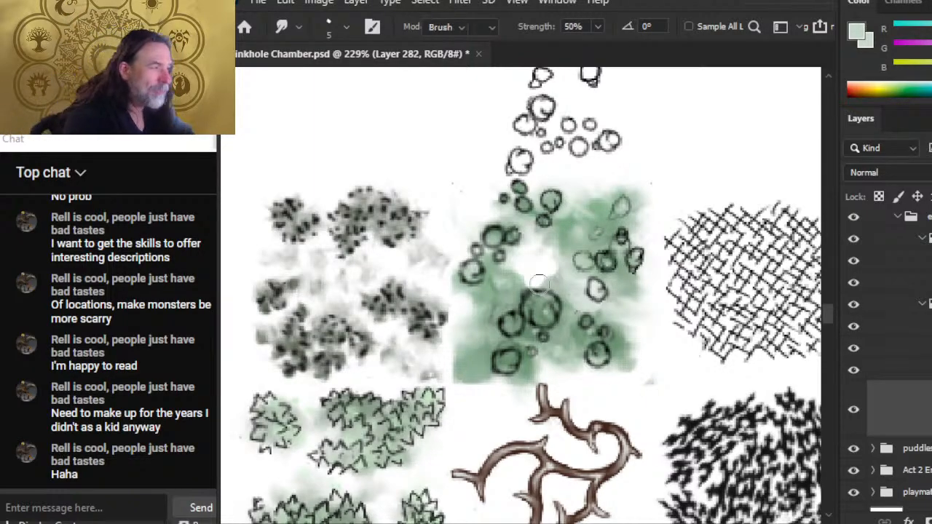
{"action": "mouse_move", "coordinate": [536, 239]}
{"action": "left_mouse_down"}
{"action": "mouse_move", "coordinate": [565, 232]}
{"action": "mouse_move", "coordinate": [546, 244]}
{"action": "left_mouse_up"}
{"action": "key", "text": "r"}
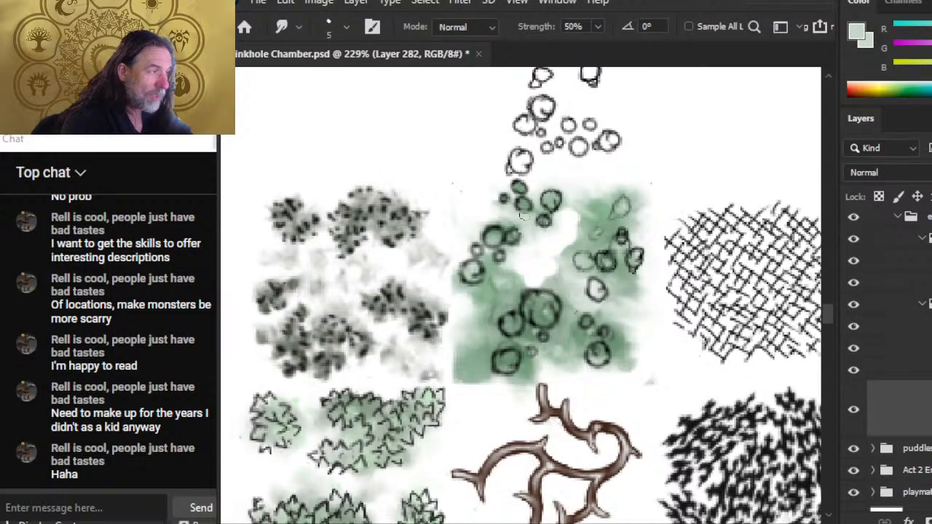
{"action": "key", "text": "e"}
{"action": "mouse_move", "coordinate": [572, 223]}
{"action": "left_mouse_down"}
{"action": "mouse_move", "coordinate": [577, 188]}
{"action": "mouse_move", "coordinate": [578, 206]}
{"action": "left_mouse_up"}
{"action": "key", "text": "r"}
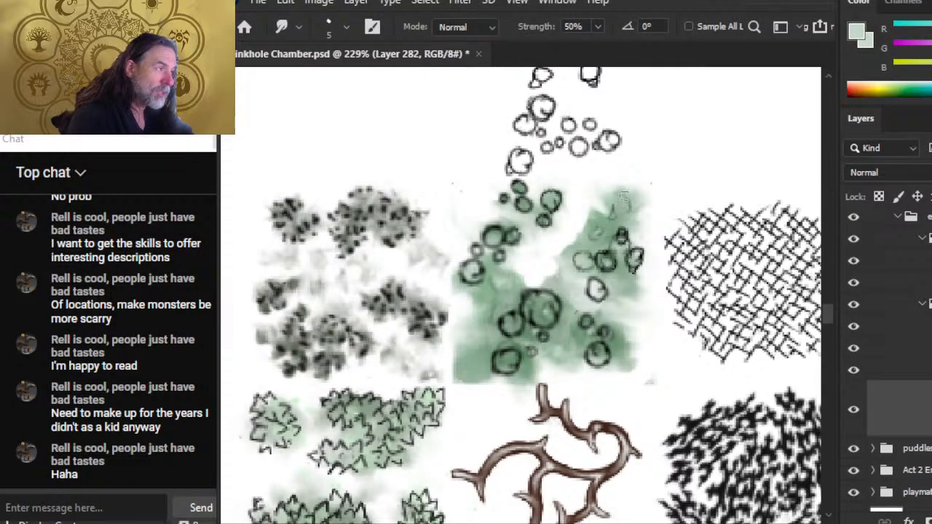
{"action": "key", "text": "e"}
{"action": "left_click_drag", "start_coordinate": [605, 204], "coordinate": [590, 206]}
{"action": "key", "text": "r"}
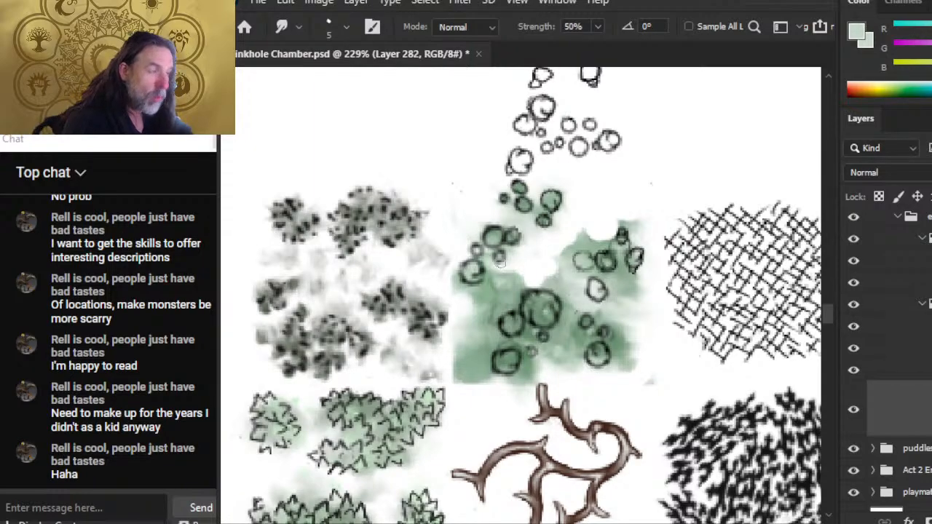
- Erase the green shading below the left circle cluster and smudge the edge along the large lower circles
{"action": "key", "text": "e"}
{"action": "mouse_move", "coordinate": [519, 272]}
{"action": "left_mouse_down"}
{"action": "mouse_move", "coordinate": [495, 289]}
{"action": "mouse_move", "coordinate": [457, 285]}
{"action": "mouse_move", "coordinate": [481, 327]}
{"action": "left_mouse_up"}
{"action": "key", "text": "r"}
{"action": "key", "text": "e"}
{"action": "key", "text": "r"}
{"action": "left_click_drag", "start_coordinate": [506, 292], "coordinate": [511, 300]}
{"action": "mouse_move", "coordinate": [509, 275]}
{"action": "left_mouse_down"}
{"action": "mouse_move", "coordinate": [523, 290]}
{"action": "mouse_move", "coordinate": [514, 302]}
{"action": "left_mouse_up"}
{"action": "mouse_move", "coordinate": [504, 285]}
{"action": "left_mouse_down"}
{"action": "mouse_move", "coordinate": [510, 307]}
{"action": "mouse_move", "coordinate": [491, 312]}
{"action": "mouse_move", "coordinate": [462, 371]}
{"action": "mouse_move", "coordinate": [470, 382]}
{"action": "mouse_move", "coordinate": [489, 380]}
{"action": "left_mouse_up"}
- Erase the patch's lower-left corner of green shading and smudge the remaining edge around the bottom-left circle
{"action": "key", "text": "e"}
{"action": "left_click_drag", "start_coordinate": [481, 339], "coordinate": [487, 375]}
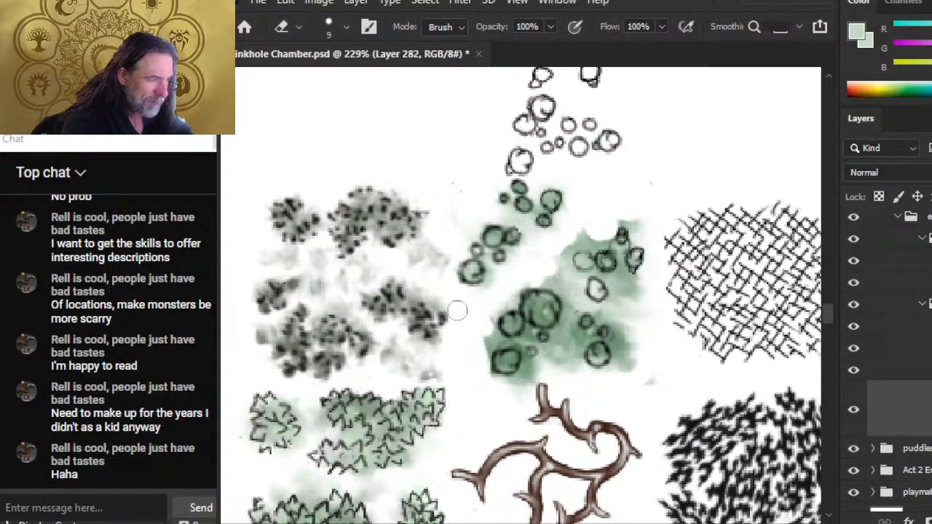
{"action": "key", "text": "r"}
{"action": "mouse_move", "coordinate": [494, 321]}
{"action": "left_mouse_down"}
{"action": "mouse_move", "coordinate": [468, 312]}
{"action": "mouse_move", "coordinate": [493, 320]}
{"action": "mouse_move", "coordinate": [487, 344]}
{"action": "mouse_move", "coordinate": [510, 345]}
{"action": "mouse_move", "coordinate": [483, 336]}
{"action": "mouse_move", "coordinate": [488, 374]}
{"action": "left_mouse_up"}
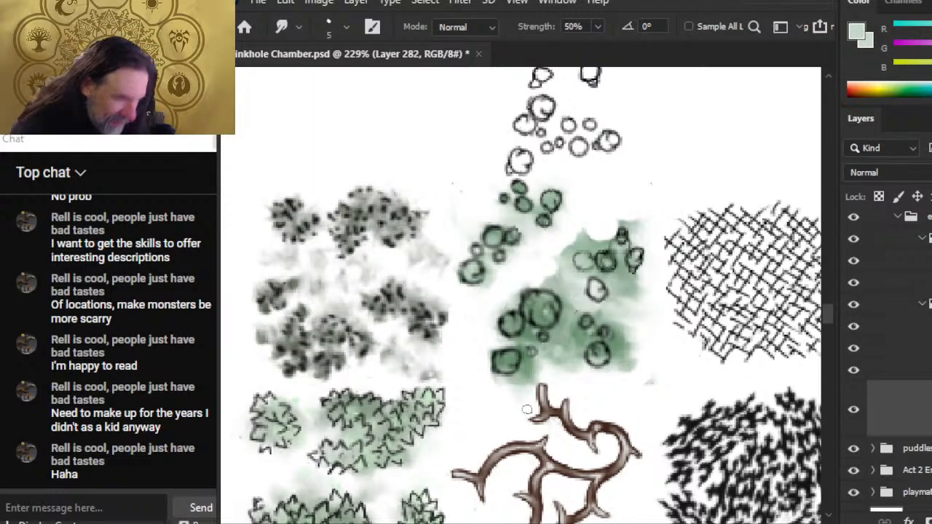
- Trim the green shading along the patch's bottom edge and lower-right corner, blending it around the lower circles
{"action": "key", "text": "e"}
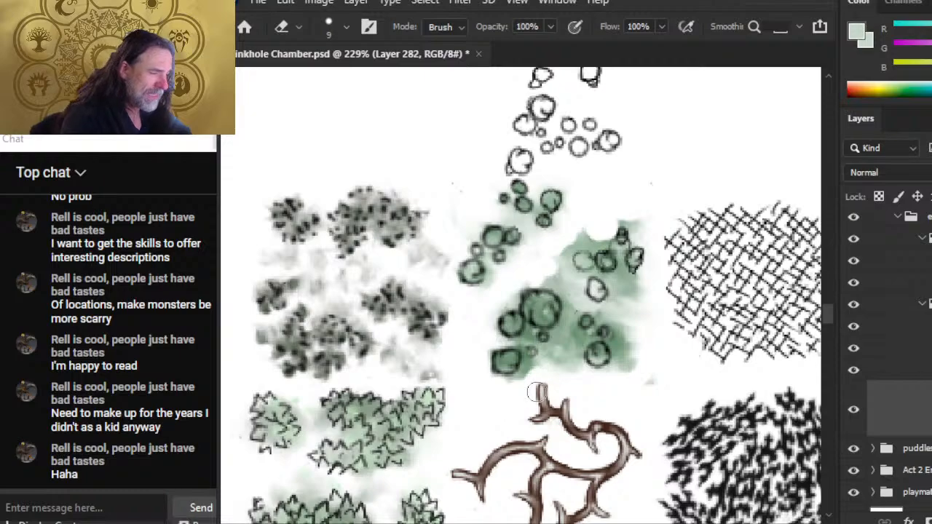
{"action": "key", "text": "r"}
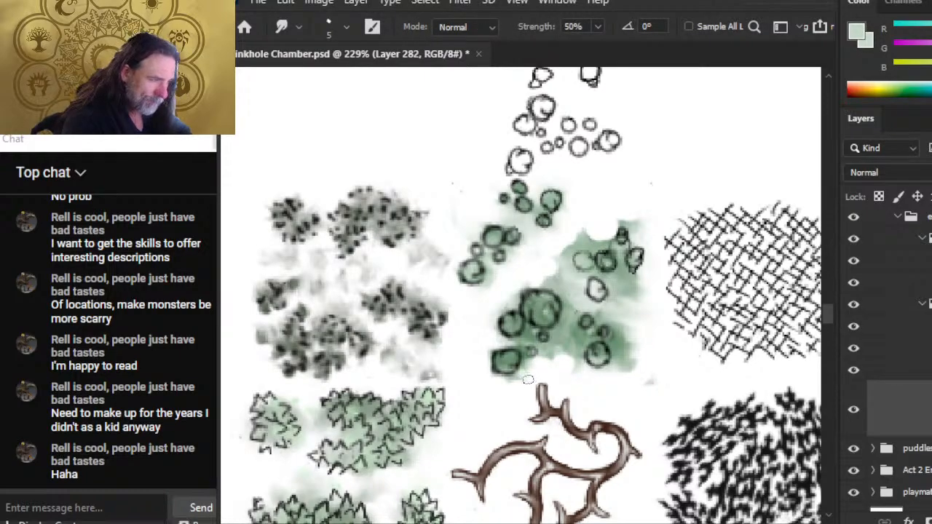
{"action": "key", "text": "e"}
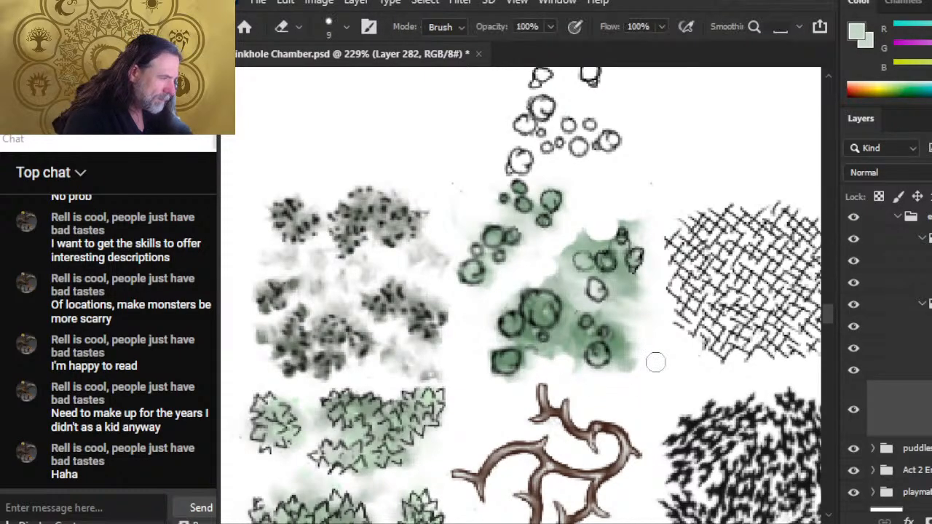
{"action": "left_click_drag", "start_coordinate": [653, 360], "coordinate": [655, 361]}
{"action": "key", "text": "r"}
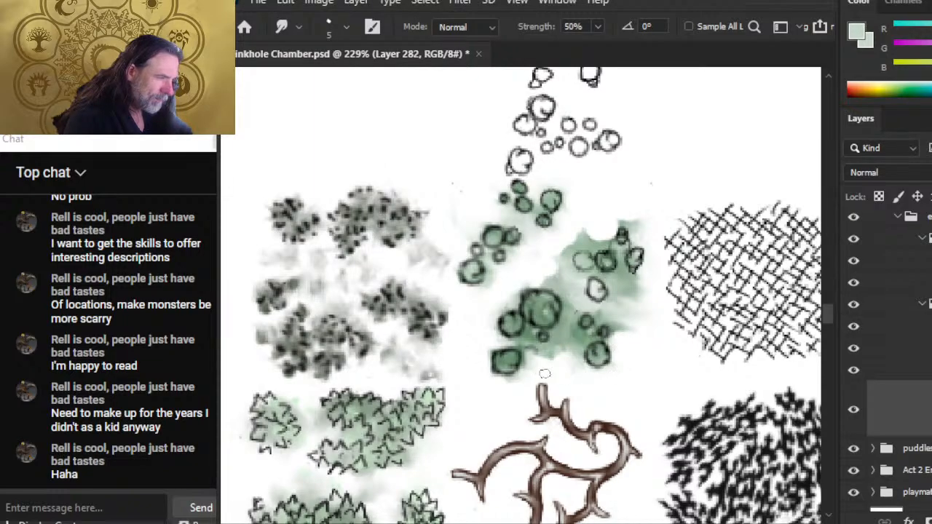
{"action": "key", "text": "e"}
{"action": "left_click_drag", "start_coordinate": [537, 355], "coordinate": [564, 352]}
{"action": "key", "text": "r"}
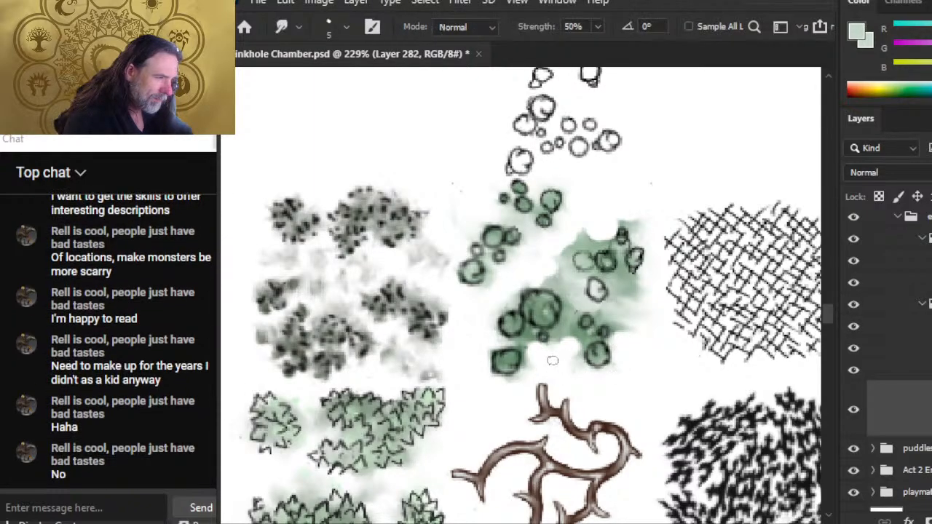
- Reduce the Smudge brush size to 4, then trim and blend the green shading around the right-hand circle cluster
{"action": "key", "text": "bracketleft"}
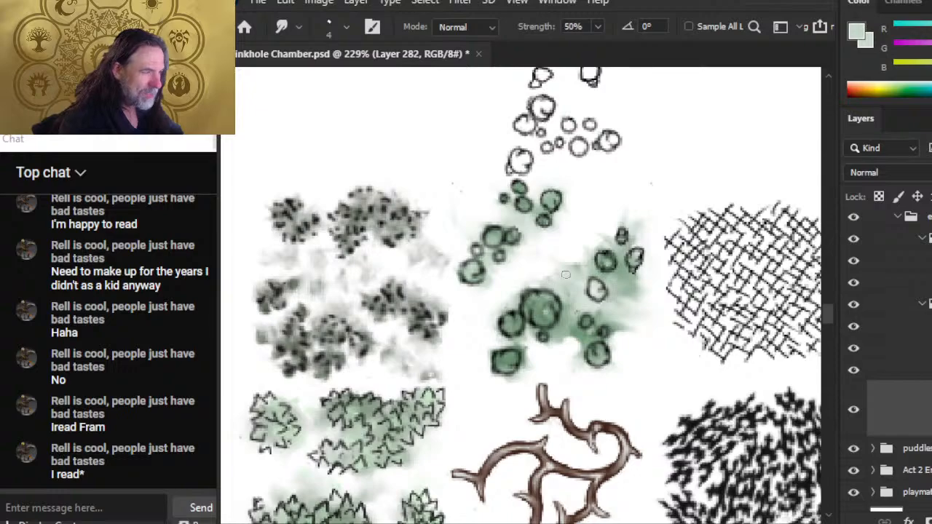
{"action": "key", "text": "e"}
{"action": "mouse_move", "coordinate": [565, 275]}
{"action": "left_mouse_down"}
{"action": "mouse_move", "coordinate": [567, 250]}
{"action": "mouse_move", "coordinate": [561, 281]}
{"action": "left_mouse_up"}
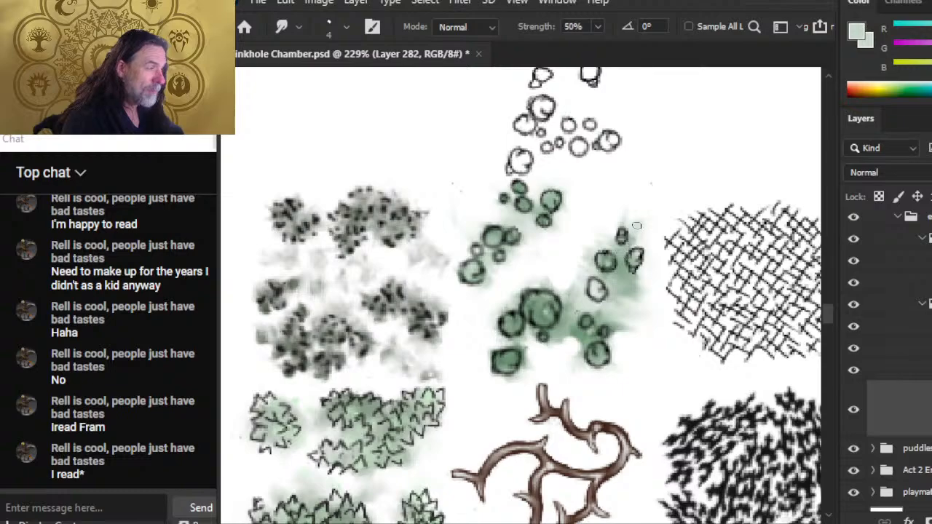
{"action": "key", "text": "e"}
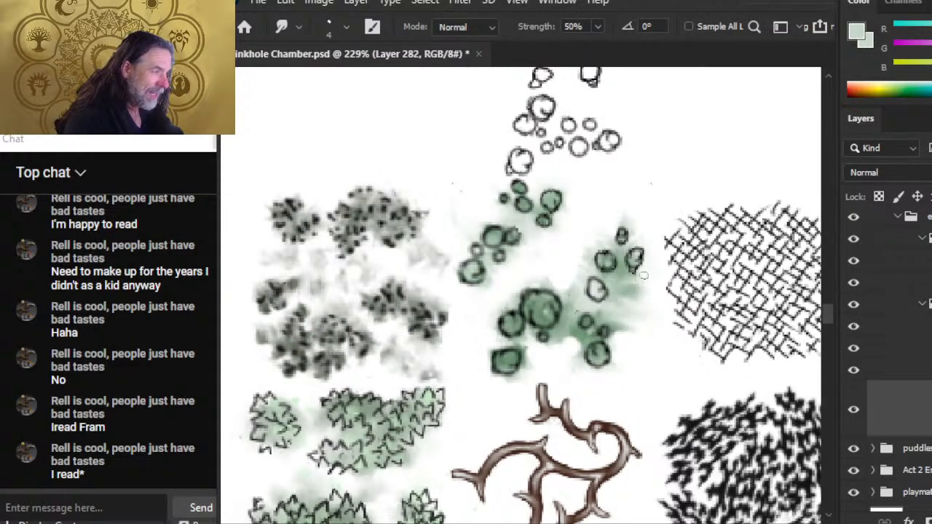
{"action": "key", "text": "e"}
{"action": "left_click_drag", "start_coordinate": [650, 305], "coordinate": [642, 299]}
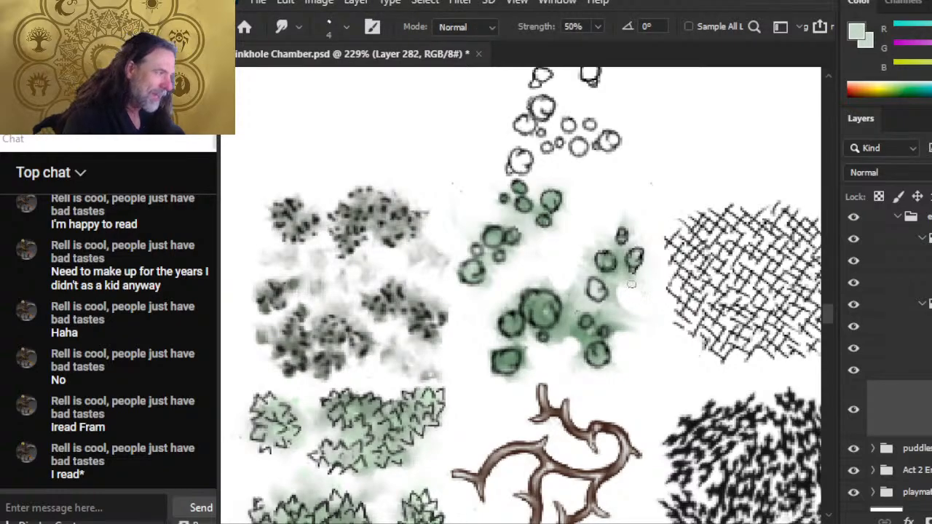
- Erase the remaining green between the right-hand and lower-right circles and smudge the shading into soft halos around them
{"action": "key", "text": "e"}
{"action": "key", "text": "r"}
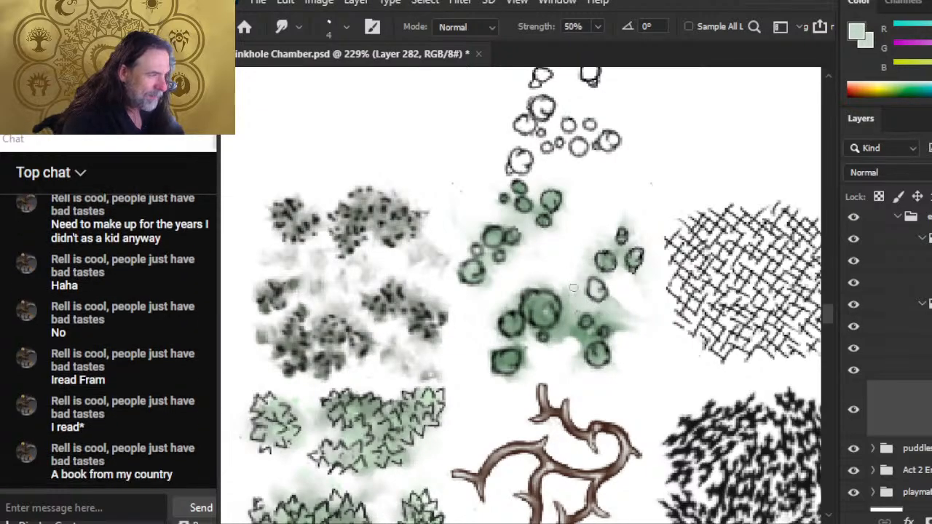
{"action": "key", "text": "e"}
{"action": "left_click_drag", "start_coordinate": [636, 302], "coordinate": [621, 310]}
{"action": "key", "text": "r"}
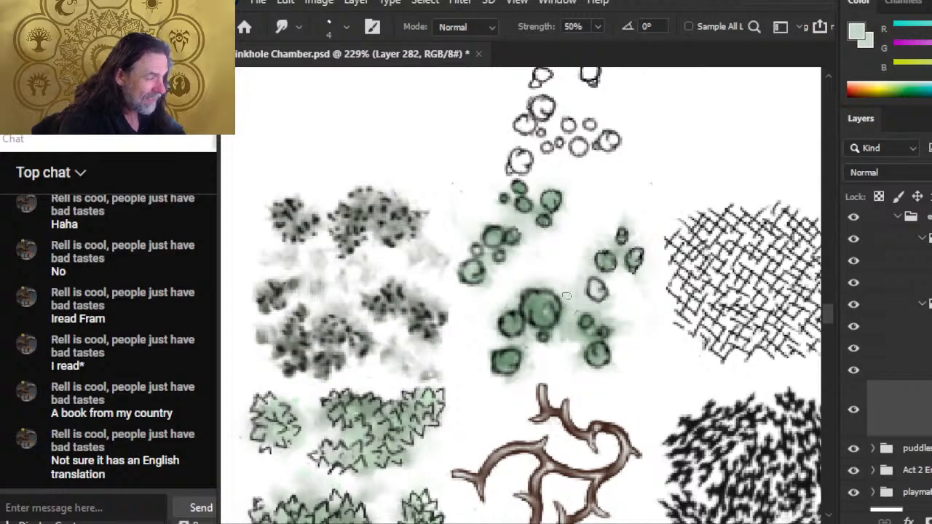
{"action": "left_click_drag", "start_coordinate": [577, 336], "coordinate": [573, 341]}
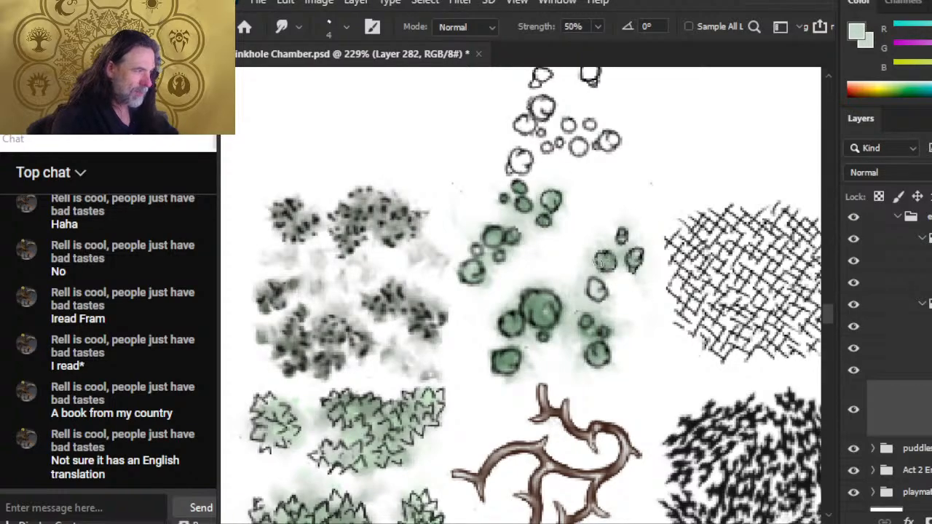
- Sample the green inside the largest circle and fill the uncoloured circle above the lower-right cluster with it
{"action": "key", "text": "b"}
{"action": "left_click", "coordinate": [546, 309], "text": "alt"}
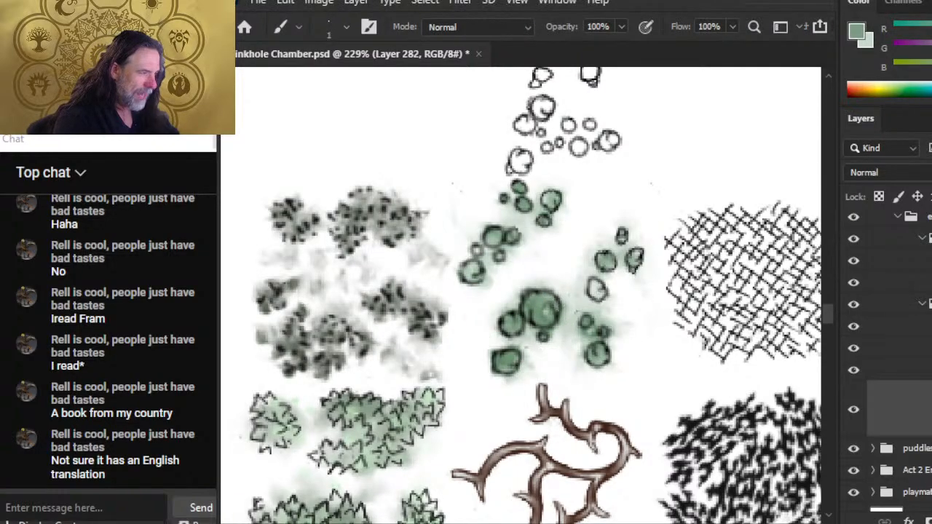
{"action": "key", "text": "r"}
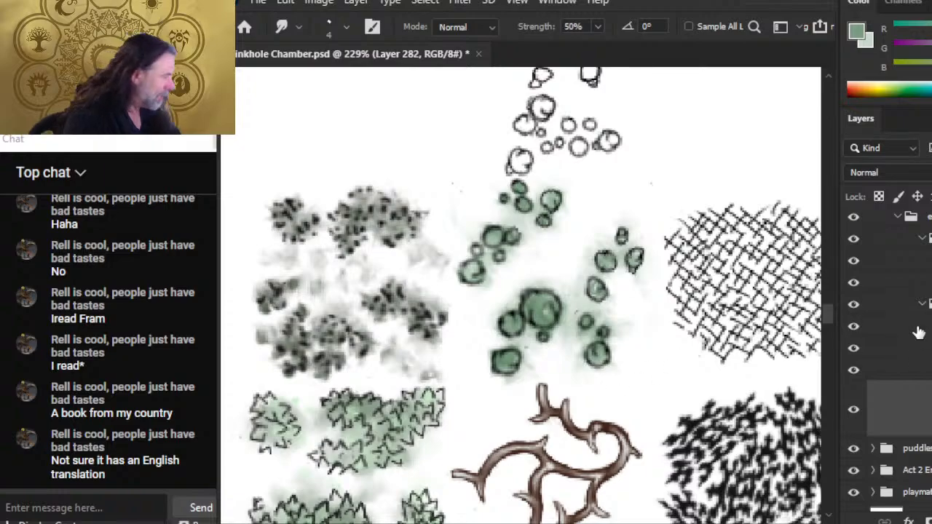
- Select the circle line layer inside the line group and reduce the Eraser size to 6
{"action": "left_click", "coordinate": [910, 348]}
{"action": "left_click", "coordinate": [931, 347]}
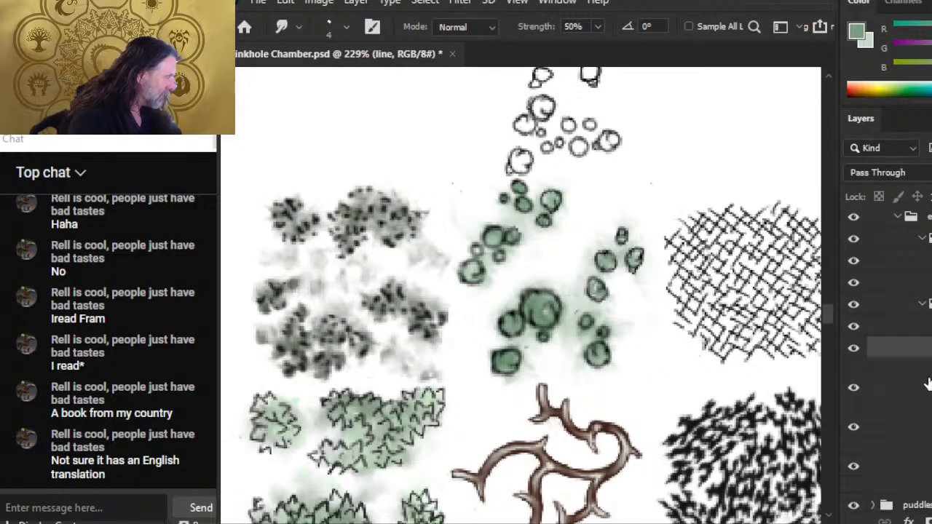
{"action": "left_click", "coordinate": [927, 383]}
{"action": "key", "text": "e"}
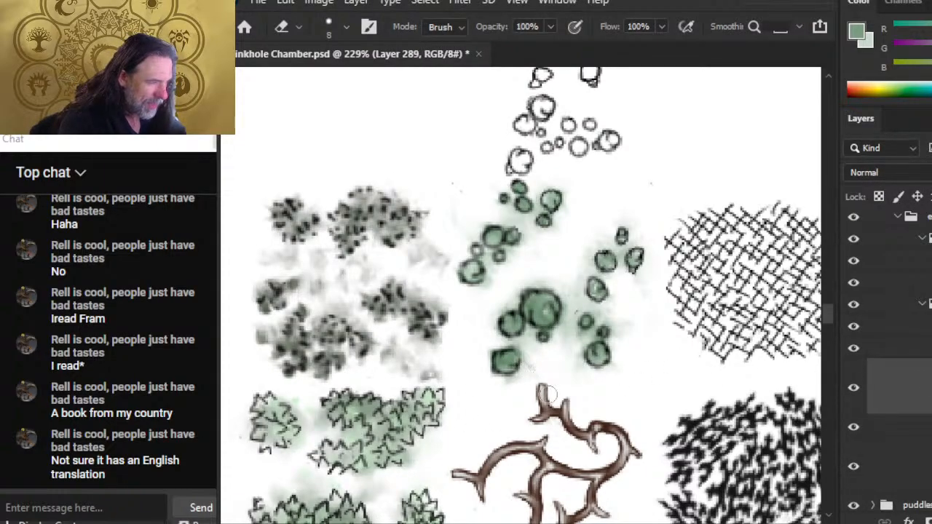
{"action": "key", "text": "bracketleft"}
{"action": "key", "text": "bracketleft"}
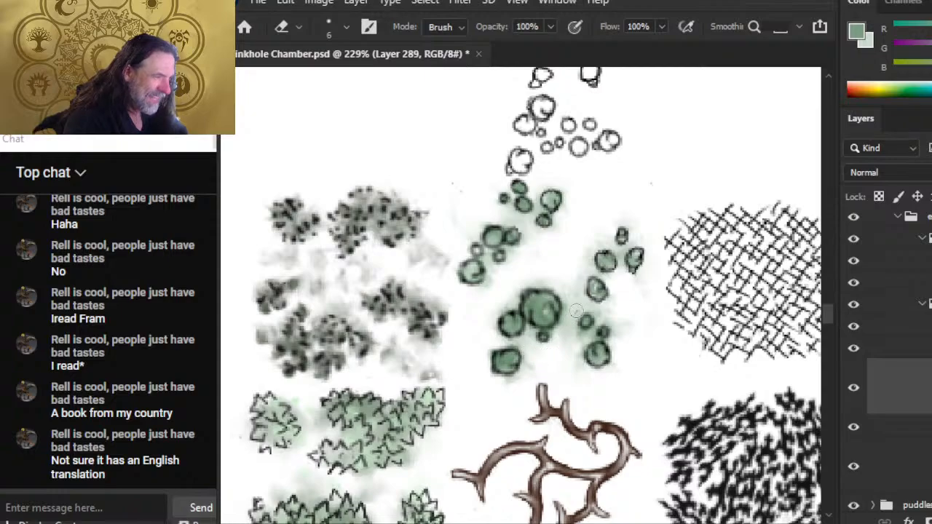
- Examine the circle patch with the green colour group hidden and shown again
{"action": "key", "text": "z"}
{"action": "left_click_drag", "start_coordinate": [574, 346], "coordinate": [503, 384]}
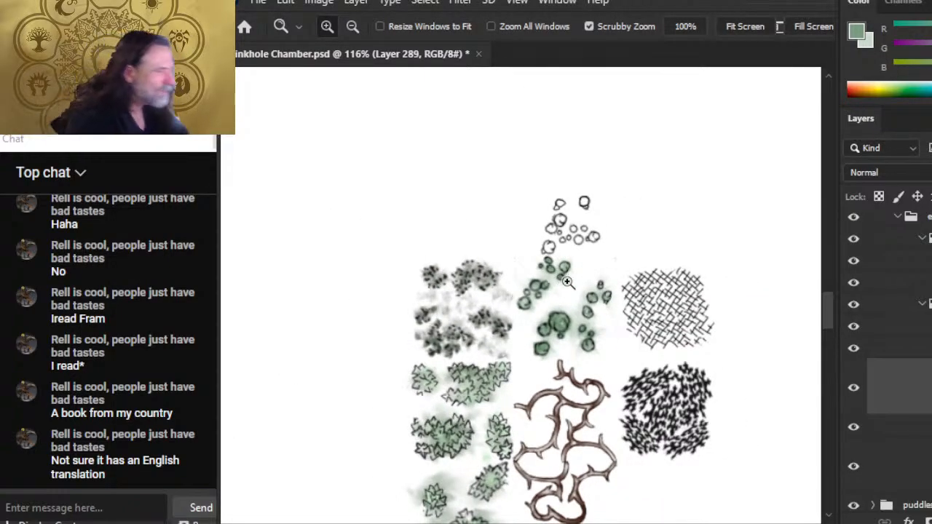
{"action": "left_click_drag", "start_coordinate": [549, 277], "coordinate": [597, 306]}
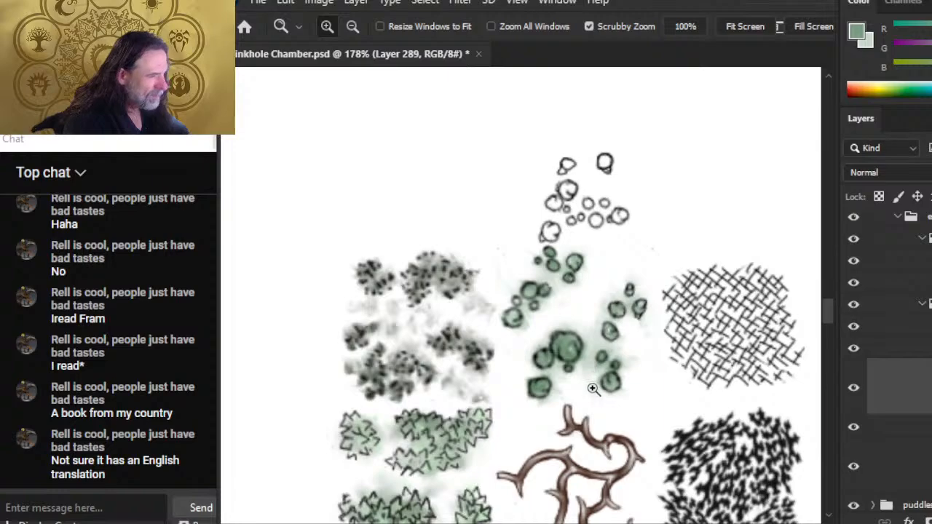
{"action": "key", "text": "r"}
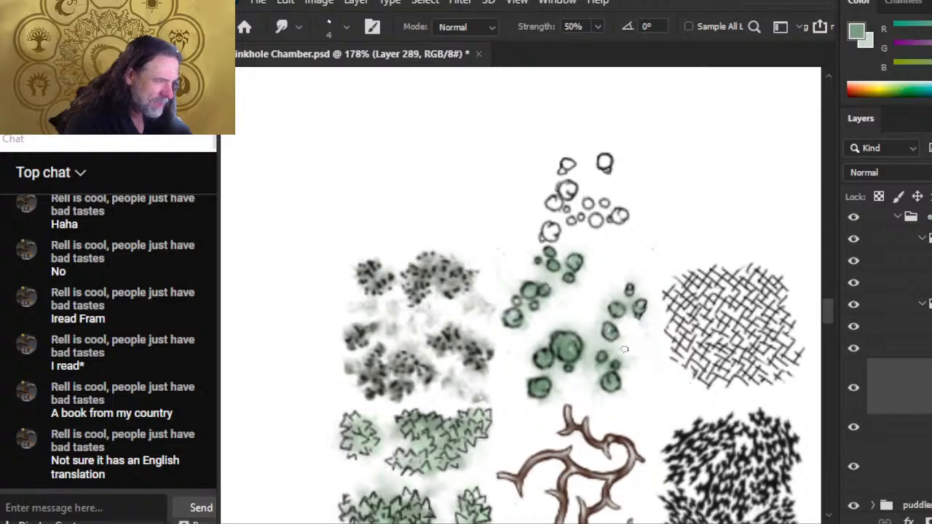
{"action": "key", "text": "e"}
{"action": "key", "text": "r"}
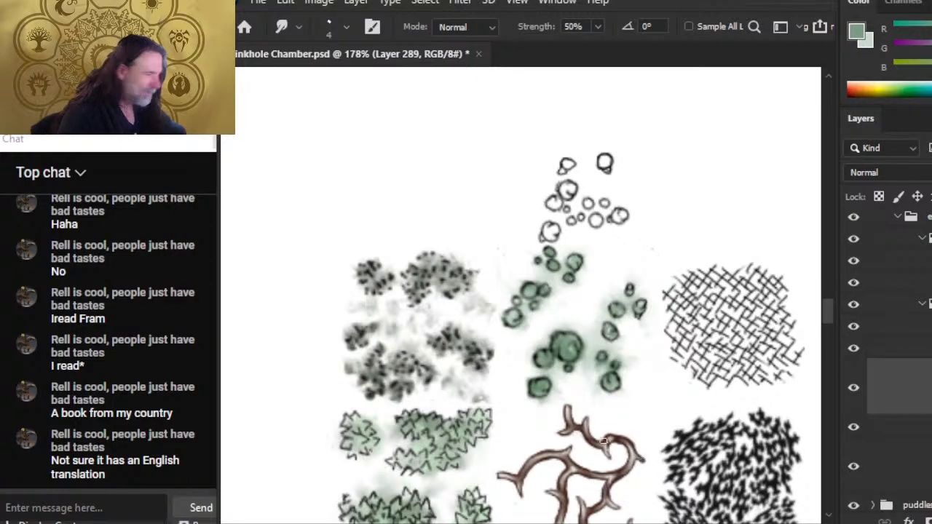
{"action": "left_click", "coordinate": [926, 466]}
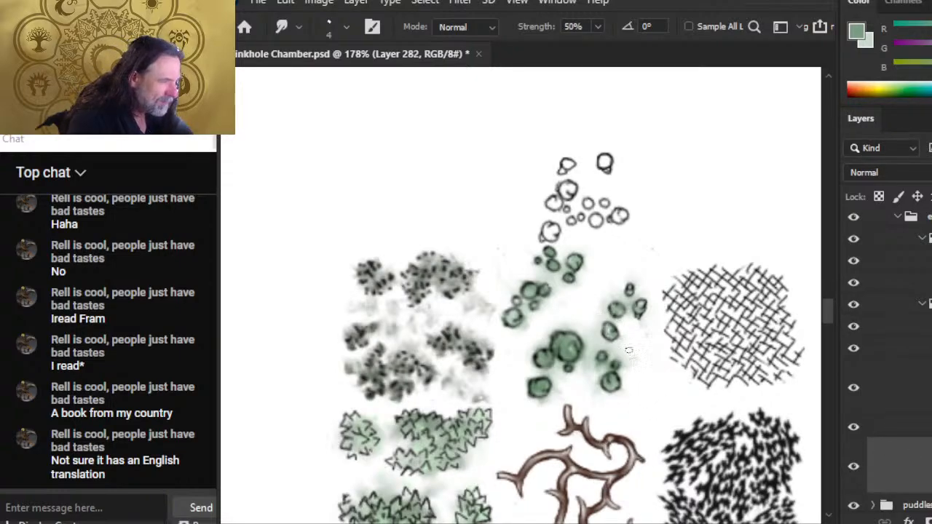
{"action": "left_click", "coordinate": [853, 426]}
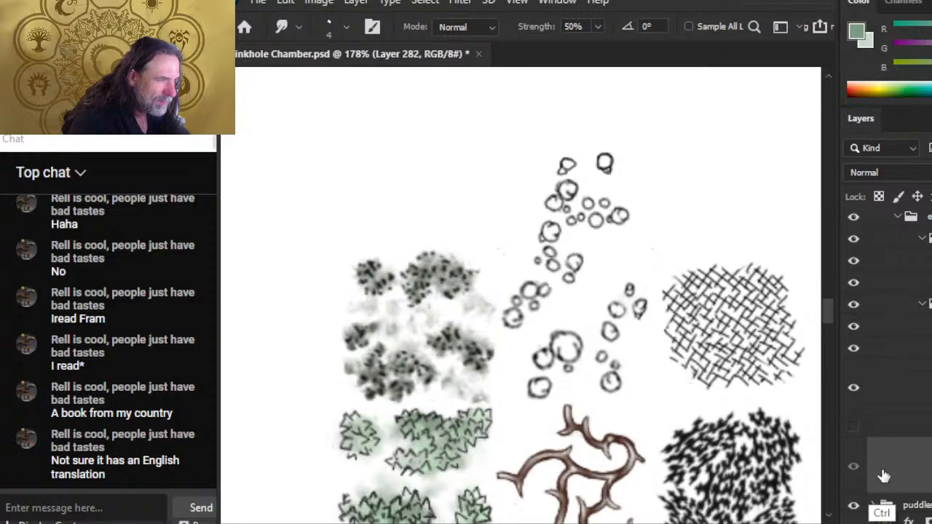
{"action": "left_click", "coordinate": [855, 430]}
- Duplicate the patch's line and color groups together and merge the duplicates into a single layer
{"action": "key", "text": "z"}
{"action": "left_click_drag", "start_coordinate": [700, 307], "coordinate": [637, 295]}
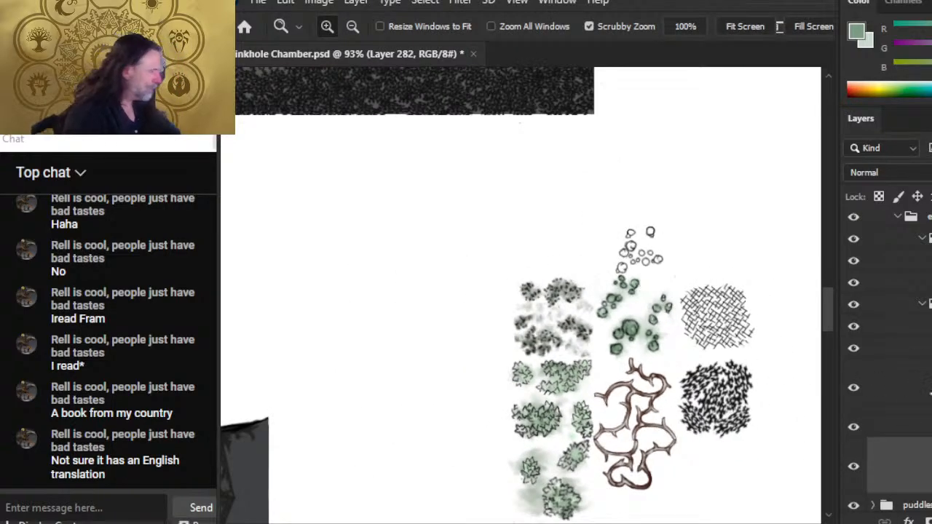
{"action": "left_click", "coordinate": [931, 426]}
{"action": "left_click", "coordinate": [931, 347]}
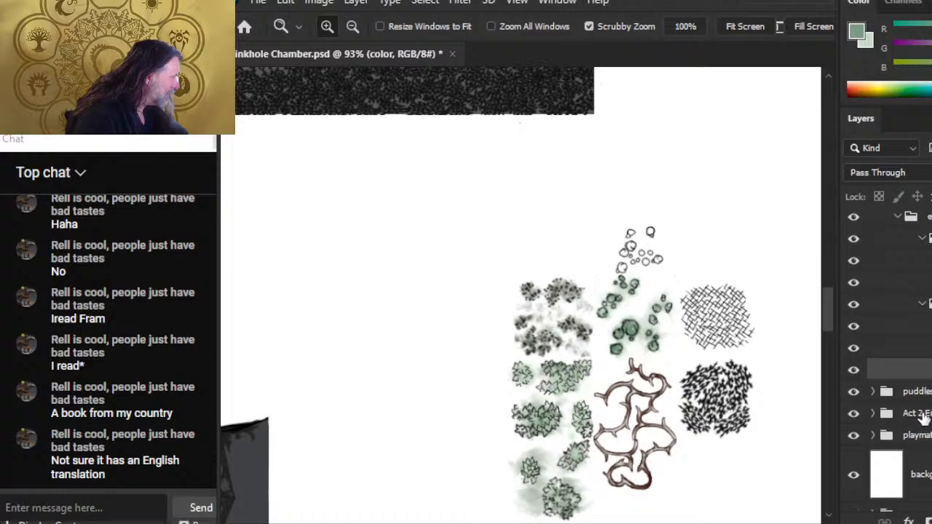
{"action": "left_click", "coordinate": [923, 349], "text": "ctrl"}
{"action": "right_click", "coordinate": [871, 350]}
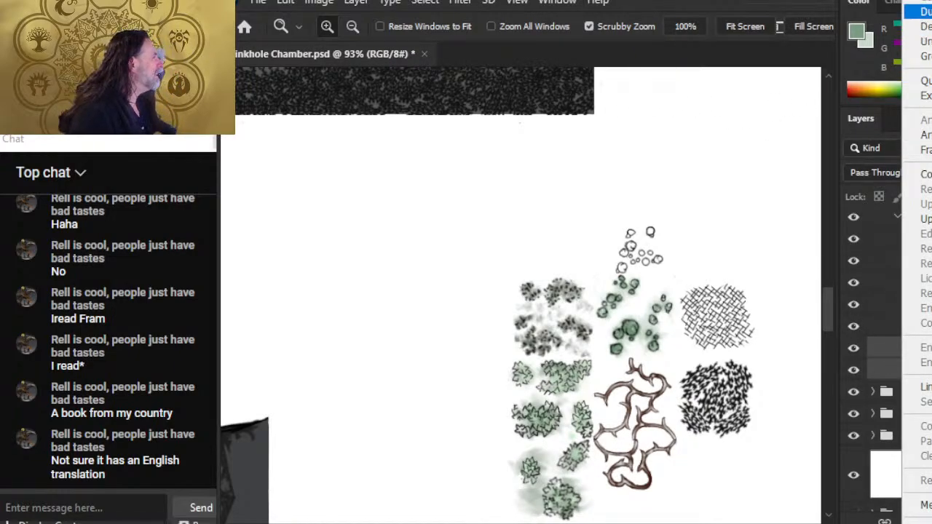
{"action": "left_click", "coordinate": [921, 12]}
{"action": "key", "text": "Return"}
{"action": "right_click", "coordinate": [919, 378]}
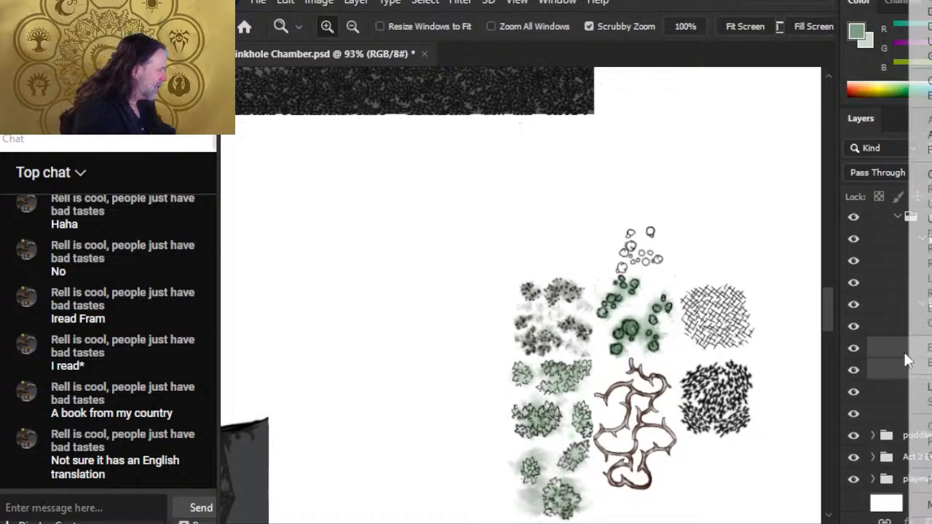
{"action": "left_click", "coordinate": [929, 502]}
{"action": "left_click_drag", "start_coordinate": [916, 369], "coordinate": [924, 345]}
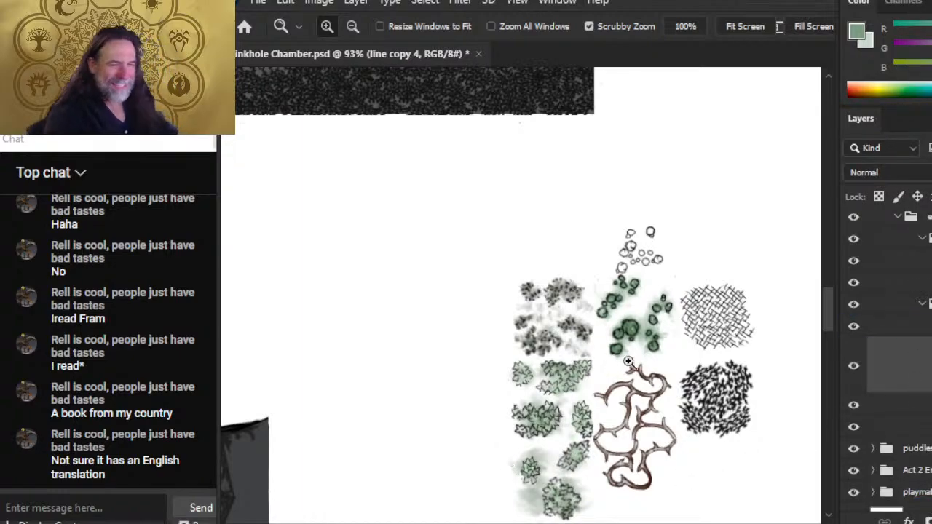
- Show the 75 grid and fit the merged circle patch into an empty grid cell below the other foliage samples
{"action": "scroll", "coordinate": [896, 327], "scroll_direction": "up", "scroll_amount": 2}
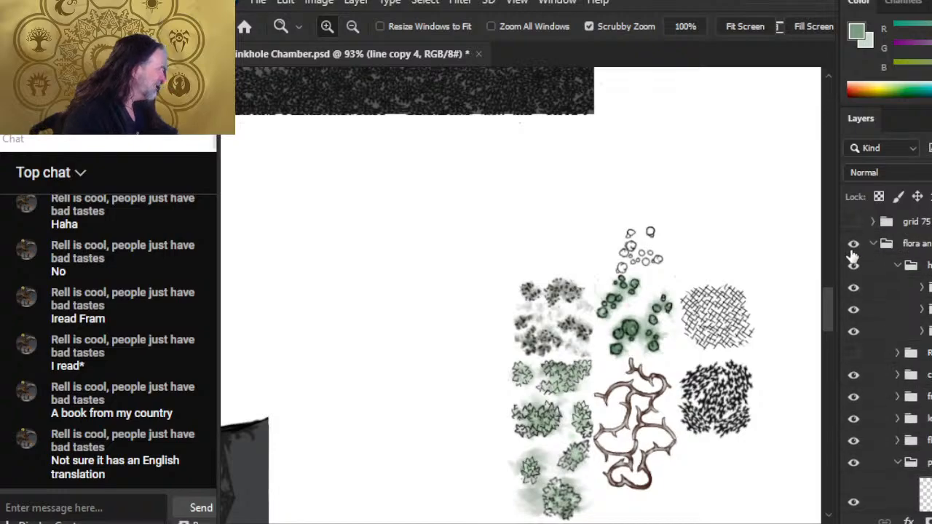
{"action": "left_click", "coordinate": [853, 221]}
{"action": "left_click_drag", "start_coordinate": [643, 402], "coordinate": [551, 441]}
{"action": "key", "text": "v"}
{"action": "left_click_drag", "start_coordinate": [635, 470], "coordinate": [616, 250]}
{"action": "left_click_drag", "start_coordinate": [572, 220], "coordinate": [577, 403]}
{"action": "mouse_move", "coordinate": [553, 468]}
{"action": "left_mouse_down"}
{"action": "mouse_move", "coordinate": [553, 434]}
{"action": "mouse_move", "coordinate": [551, 469]}
{"action": "left_mouse_up"}
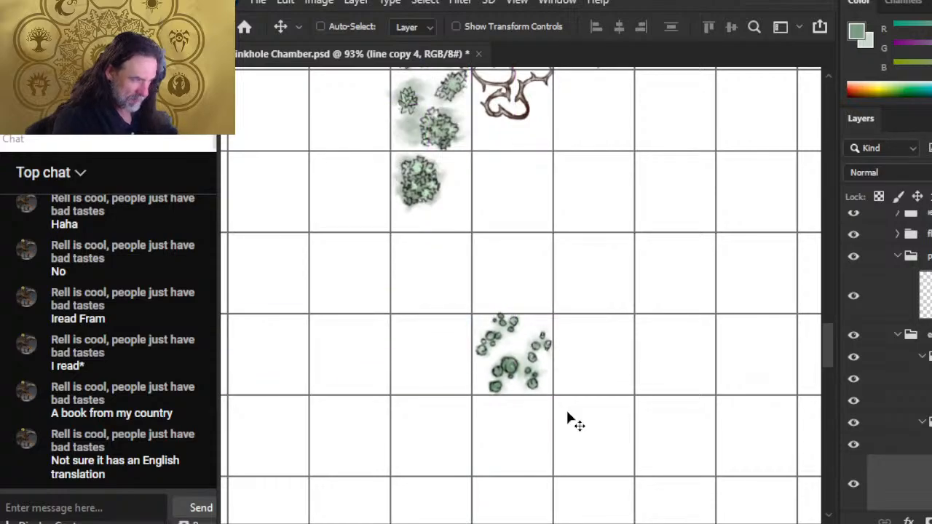
{"action": "key", "text": "Left"}
{"action": "key", "text": "Left"}
{"action": "key", "text": "Down"}
{"action": "key", "text": "Down"}
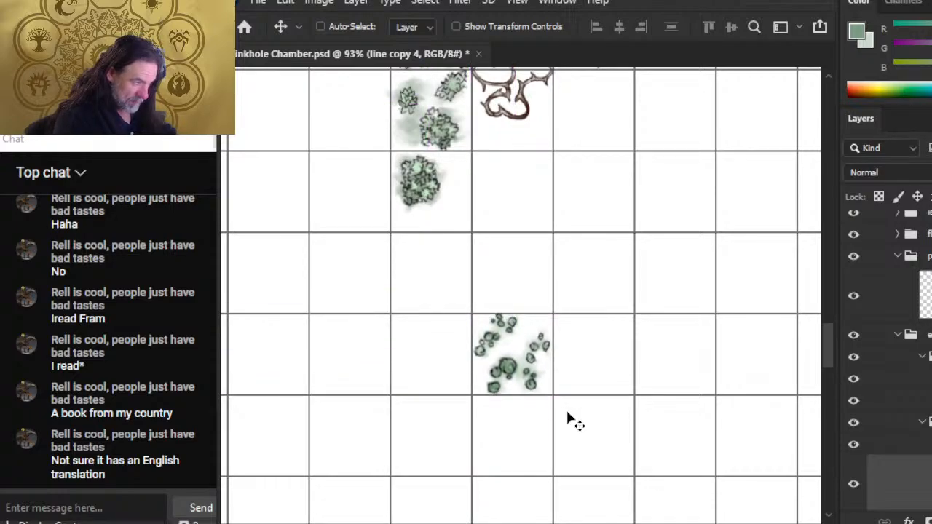
{"action": "right_click", "coordinate": [927, 482]}
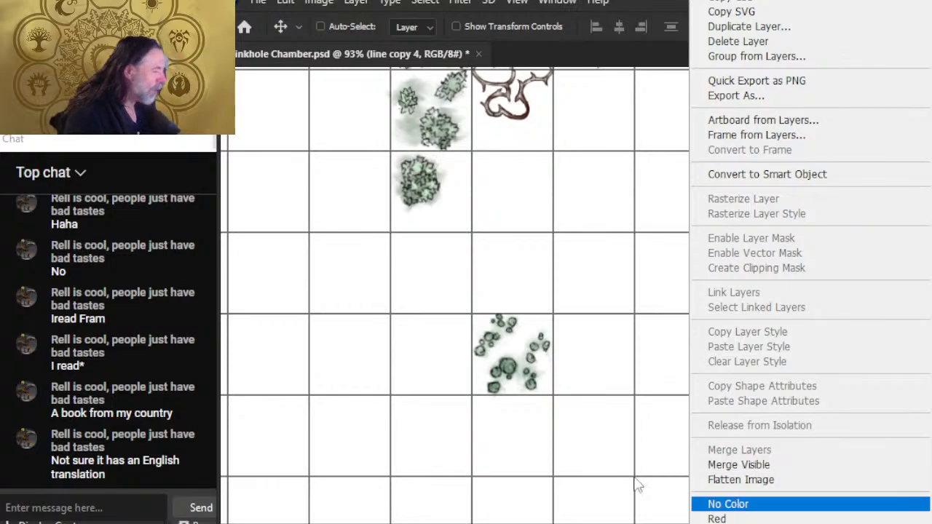
{"action": "left_click", "coordinate": [575, 438]}
- Lasso the circle patch and place a copy of it on a new layer in the adjacent cell to its left
{"action": "key", "text": "l"}
{"action": "left_click_drag", "start_coordinate": [577, 315], "coordinate": [593, 393]}
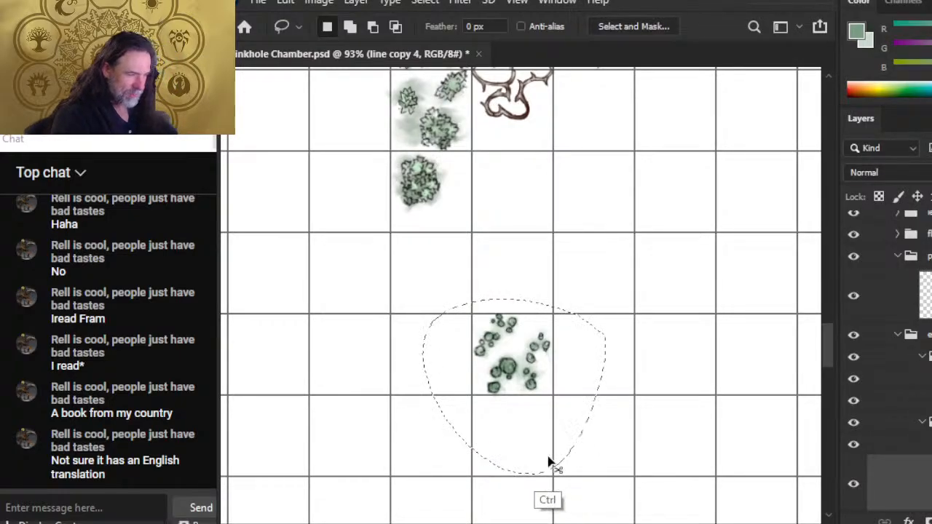
{"action": "key", "text": "ctrl+shift+j"}
{"action": "key", "text": "v"}
{"action": "left_click_drag", "start_coordinate": [691, 395], "coordinate": [608, 394]}
- Rotate the copied patch by -90° and nudge it right to fit inside its grid cell
{"action": "key", "text": "l"}
{"action": "right_click", "coordinate": [551, 353]}
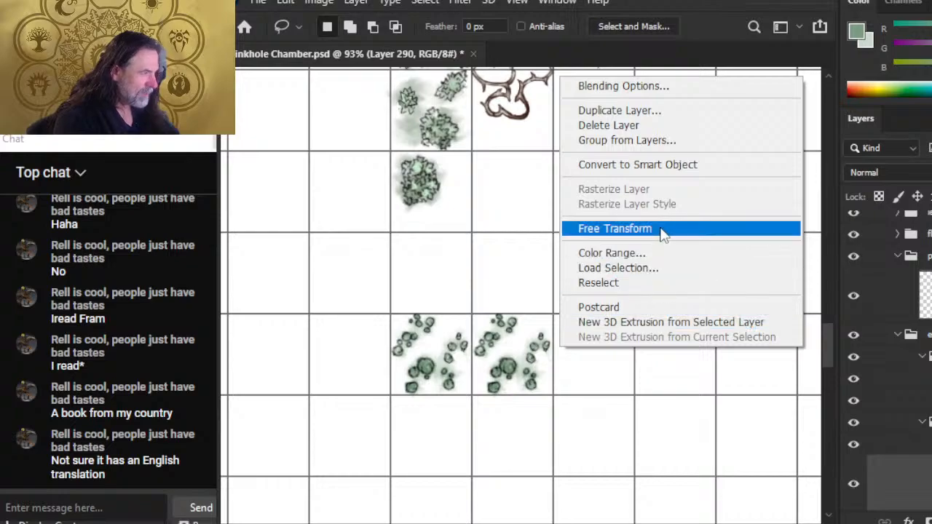
{"action": "left_click", "coordinate": [662, 231]}
{"action": "left_click_drag", "start_coordinate": [551, 250], "coordinate": [349, 287]}
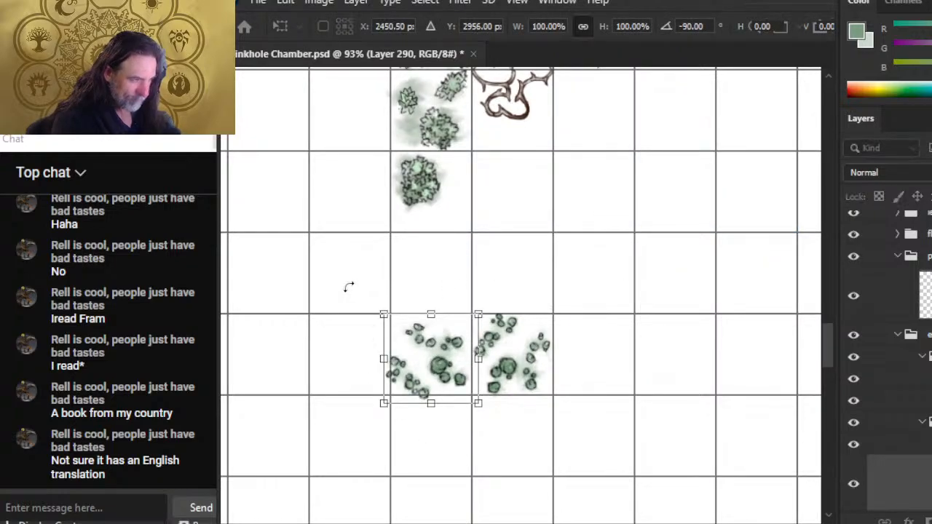
{"action": "key", "text": "Return"}
{"action": "key", "text": "Right"}
{"action": "key", "text": "Right"}
{"action": "key", "text": "Right"}
{"action": "key", "text": "Right"}
{"action": "key", "text": "Right"}
{"action": "key", "text": "Right"}
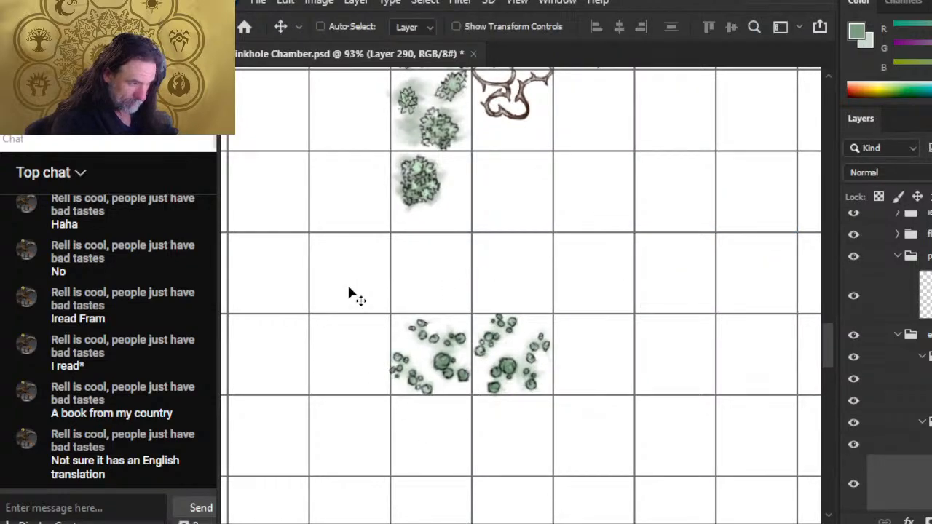
- Place another copy of the patch in the cell below the rotated one and rotate it 180°
{"action": "left_click_drag", "start_coordinate": [558, 404], "coordinate": [546, 339]}
{"action": "mouse_move", "coordinate": [658, 251]}
{"action": "left_mouse_down"}
{"action": "mouse_move", "coordinate": [559, 297]}
{"action": "mouse_move", "coordinate": [571, 291]}
{"action": "mouse_move", "coordinate": [606, 342]}
{"action": "mouse_move", "coordinate": [435, 447]}
{"action": "mouse_move", "coordinate": [375, 440]}
{"action": "mouse_move", "coordinate": [350, 425]}
{"action": "left_mouse_up"}
{"action": "key", "text": "l"}
{"action": "right_click", "coordinate": [555, 264]}
{"action": "left_click", "coordinate": [640, 413]}
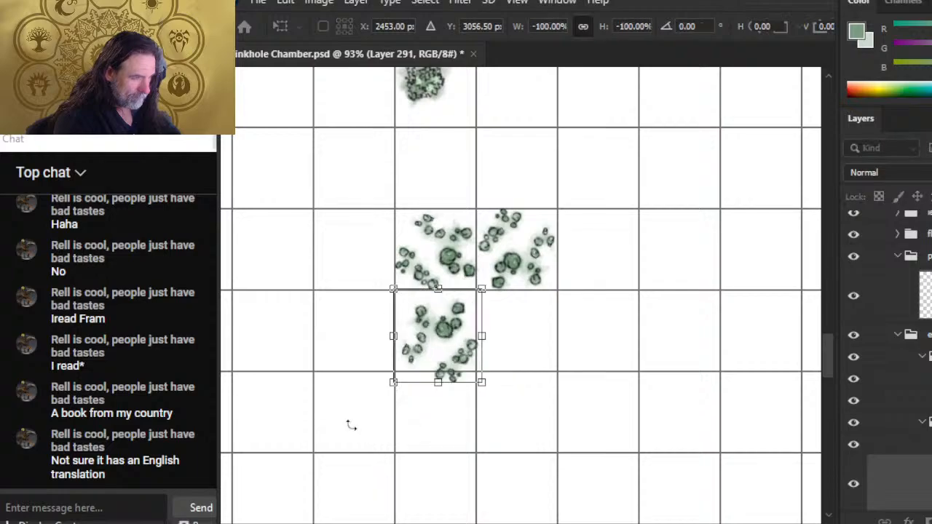
{"action": "key", "text": "Return"}
- Nudge the upside-down patch upward until it fits within its grid cell
{"action": "key", "text": "v"}
{"action": "key", "text": "Up"}
{"action": "key", "text": "Up"}
{"action": "key", "text": "Up"}
{"action": "key", "text": "Up"}
{"action": "key", "text": "Up"}
{"action": "key", "text": "Up"}
{"action": "key", "text": "Up"}
{"action": "key", "text": "Up"}
{"action": "key", "text": "Up"}
{"action": "key", "text": "Up"}
{"action": "key", "text": "Up"}
{"action": "key", "text": "Up"}
{"action": "key", "text": "Up"}
{"action": "key", "text": "Up"}
{"action": "key", "text": "Up"}
{"action": "key", "text": "Left"}
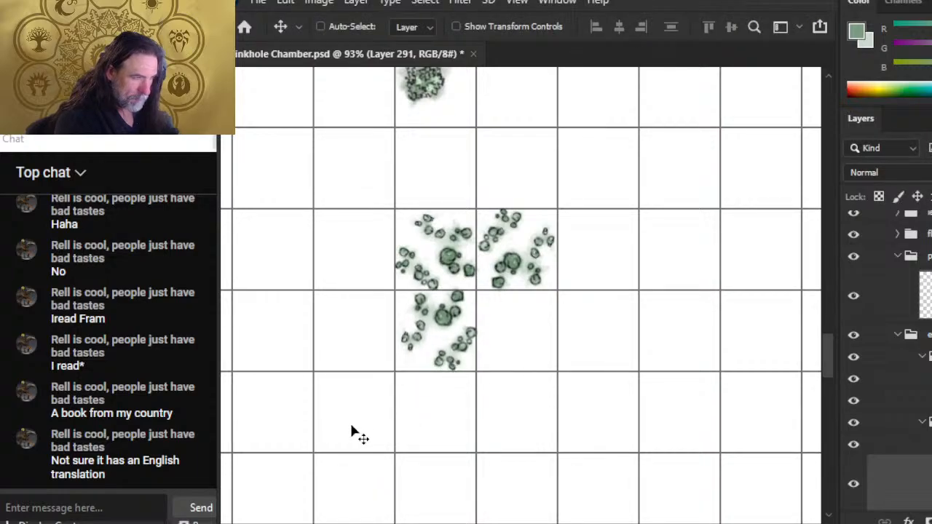
{"action": "key", "text": "Down"}
- Paste a fourth patch into the empty lower-right cell of the block and rotate it a quarter turn clockwise
{"action": "key", "text": "ctrl+v"}
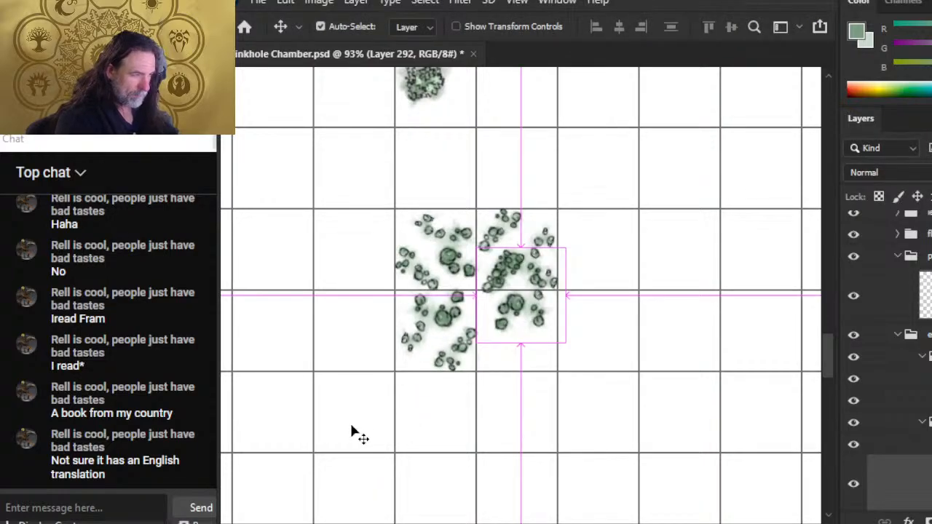
{"action": "mouse_move", "coordinate": [611, 292]}
{"action": "left_mouse_down"}
{"action": "mouse_move", "coordinate": [602, 329]}
{"action": "mouse_move", "coordinate": [610, 333]}
{"action": "left_mouse_up"}
{"action": "key", "text": "l"}
{"action": "right_click", "coordinate": [602, 238]}
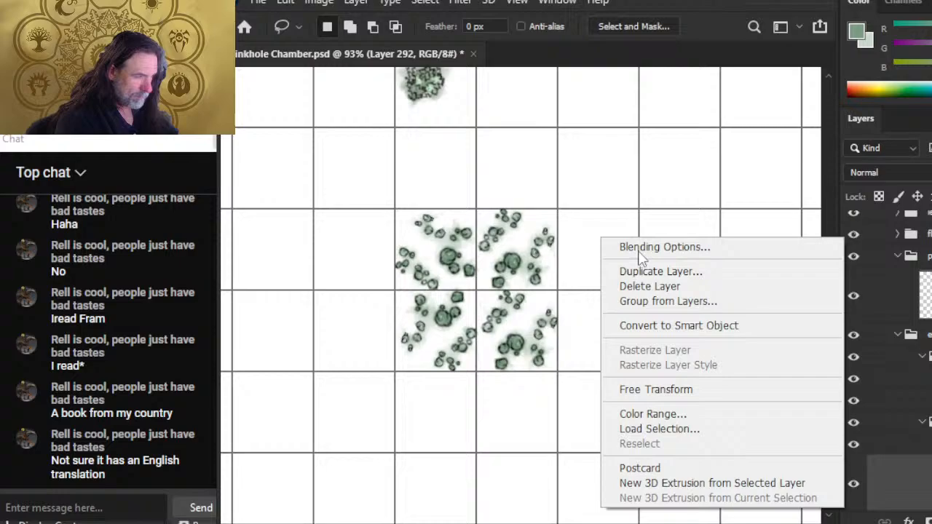
{"action": "left_click", "coordinate": [704, 397]}
{"action": "left_click_drag", "start_coordinate": [645, 285], "coordinate": [662, 470]}
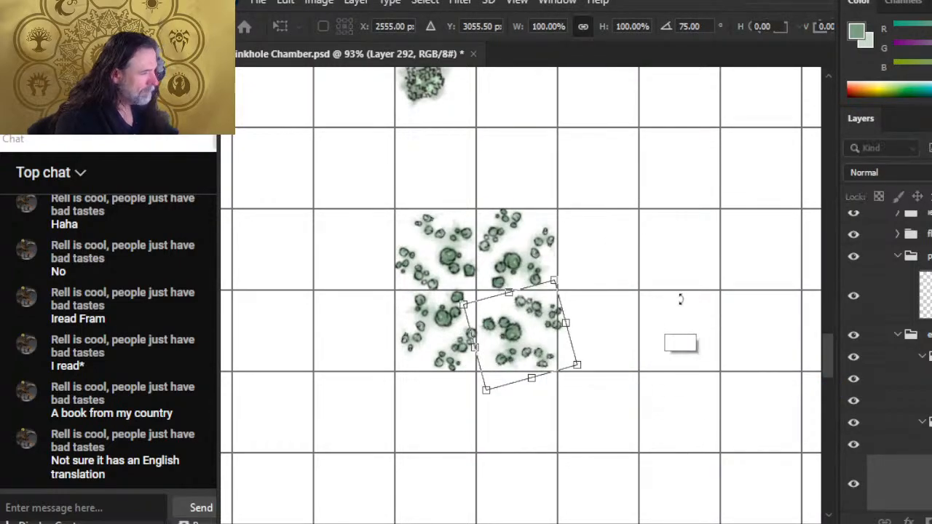
{"action": "left_click_drag", "start_coordinate": [679, 298], "coordinate": [667, 343]}
{"action": "key", "text": "Return"}
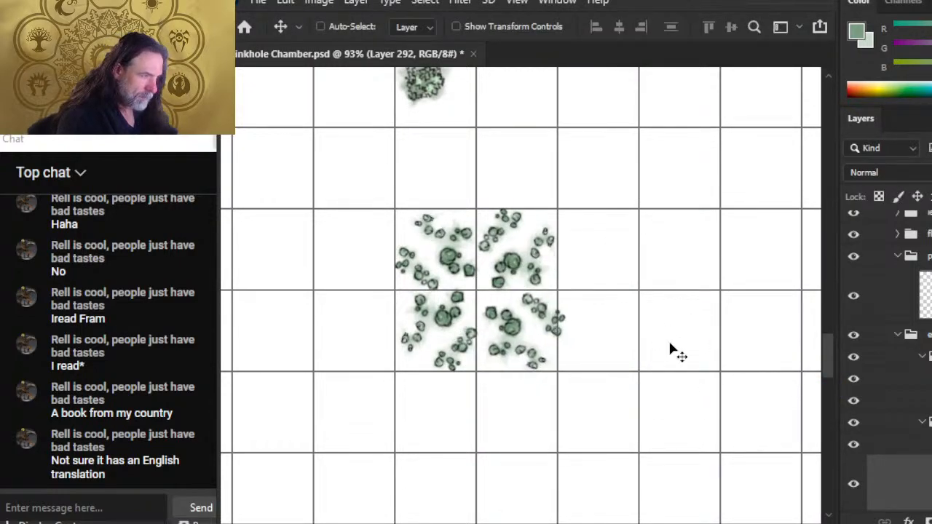
- Nudge the fourth patch left until it sits inside its grid cell
{"action": "key", "text": "Left"}
{"action": "key", "text": "Left"}
{"action": "key", "text": "Left"}
{"action": "key", "text": "Left"}
{"action": "key", "text": "Left"}
{"action": "key", "text": "Left"}
{"action": "key", "text": "Left"}
{"action": "key", "text": "Left"}
{"action": "key", "text": "Left"}
{"action": "key", "text": "Left"}
{"action": "key", "text": "Left"}
{"action": "key", "text": "Left"}
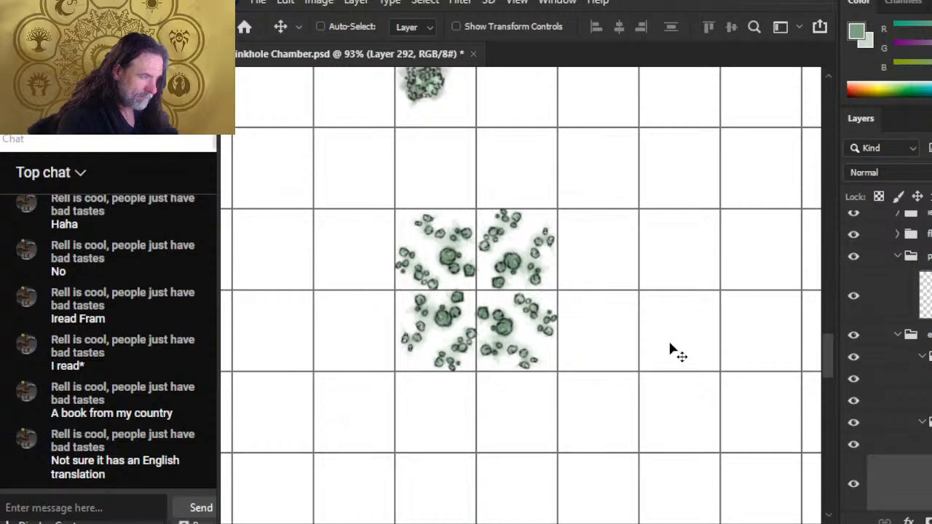
- Add another copy of the patch in the cell to the left of the block's top row
{"action": "key", "text": "z"}
{"action": "scroll", "coordinate": [644, 379], "scroll_direction": "down", "scroll_amount": 4}
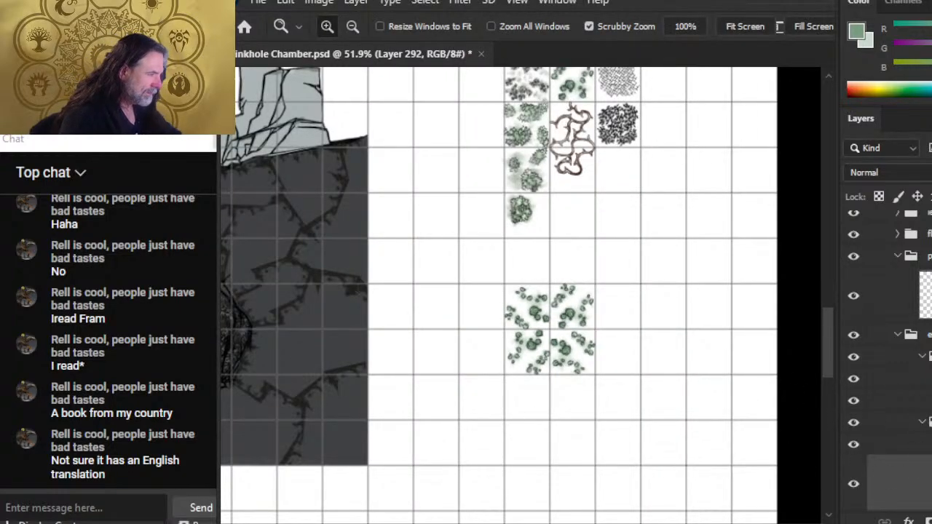
{"action": "key", "text": "ctrl+j"}
{"action": "left_click_drag", "start_coordinate": [550, 407], "coordinate": [476, 393]}
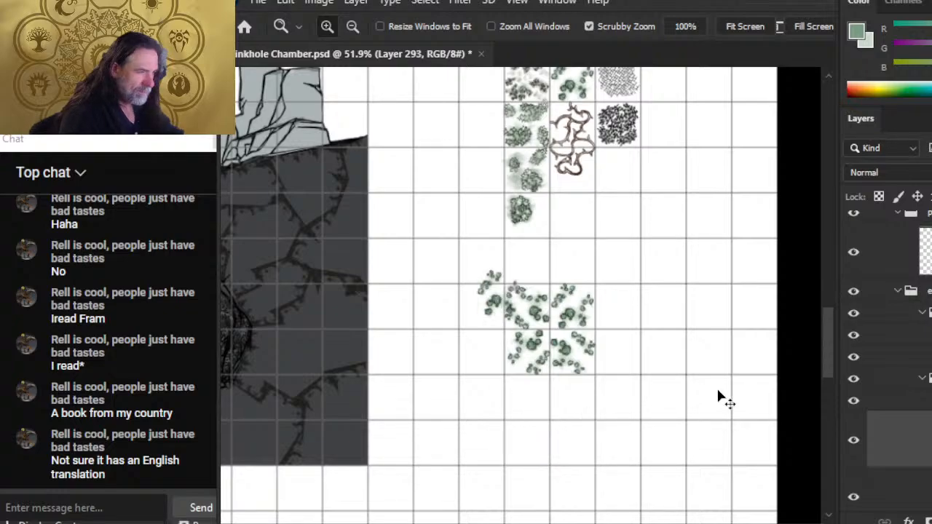
{"action": "mouse_move", "coordinate": [739, 382]}
{"action": "left_mouse_down"}
{"action": "mouse_move", "coordinate": [692, 391]}
{"action": "mouse_move", "coordinate": [714, 390]}
{"action": "left_mouse_up"}
- Flip the newest patch copy horizontally
{"action": "key", "text": "l"}
{"action": "right_click", "coordinate": [649, 346]}
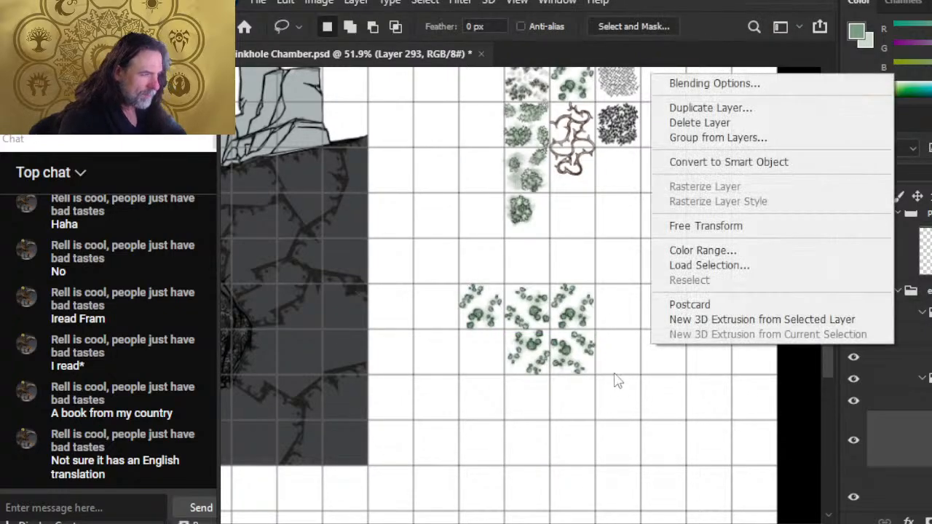
{"action": "left_click", "coordinate": [737, 227]}
{"action": "right_click", "coordinate": [627, 243]}
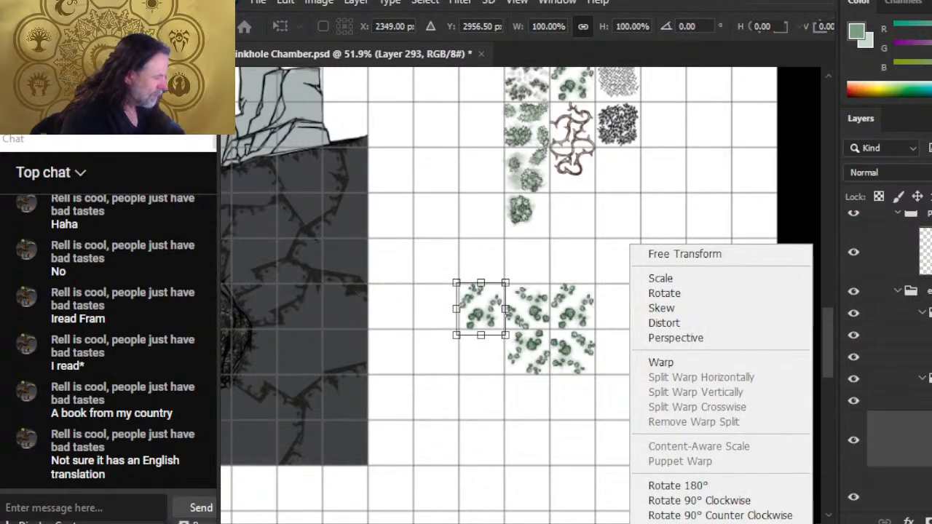
{"action": "key", "text": "Escape"}
{"action": "key", "text": "Return"}
{"action": "key", "text": "v"}
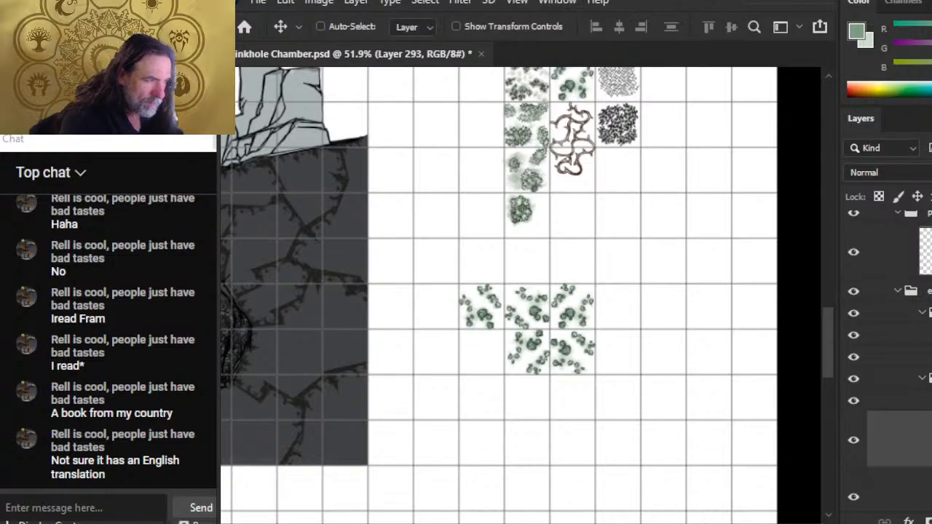
- Place another copy of the green patch in the empty cell beneath the block's upper-left patch
{"action": "key", "text": "l"}
{"action": "left_click_drag", "start_coordinate": [529, 239], "coordinate": [531, 292]}
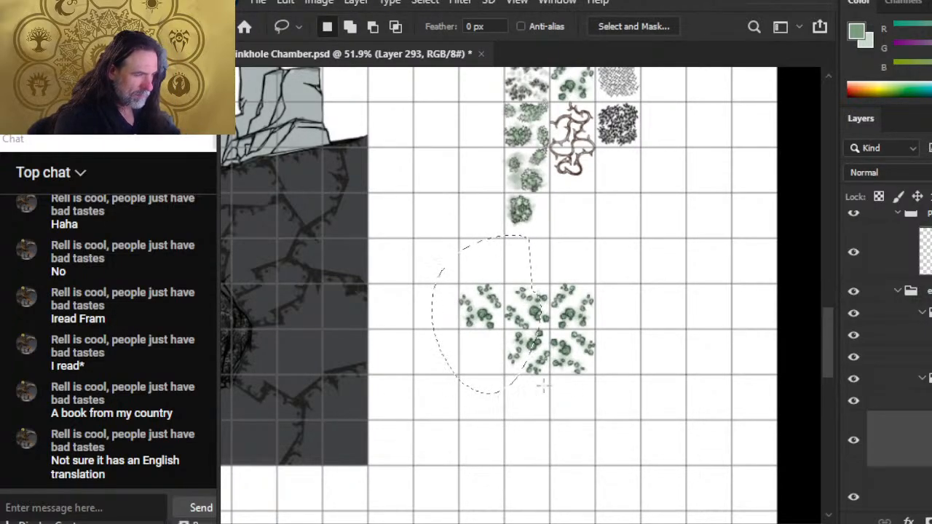
{"action": "key", "text": "ctrl+j"}
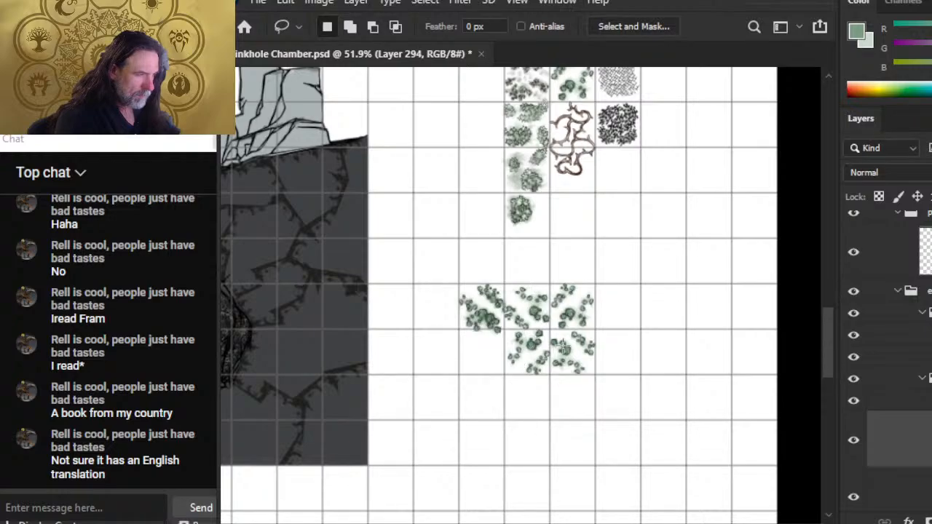
{"action": "key", "text": "v"}
{"action": "left_click_drag", "start_coordinate": [570, 343], "coordinate": [567, 338]}
{"action": "key", "text": "l"}
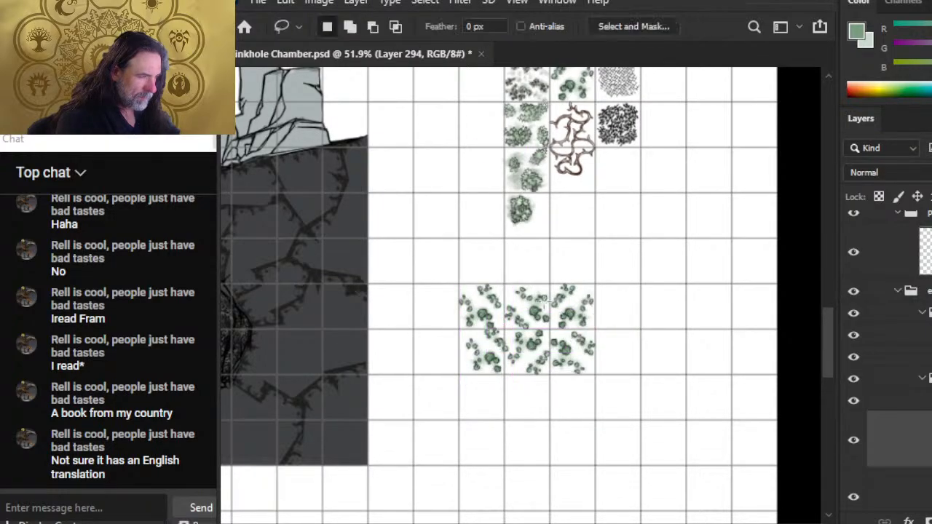
- Rotate the new middle-row patch a quarter turn counterclockwise and settle it inside its grid cell
{"action": "right_click", "coordinate": [546, 308]}
{"action": "left_click", "coordinate": [616, 183]}
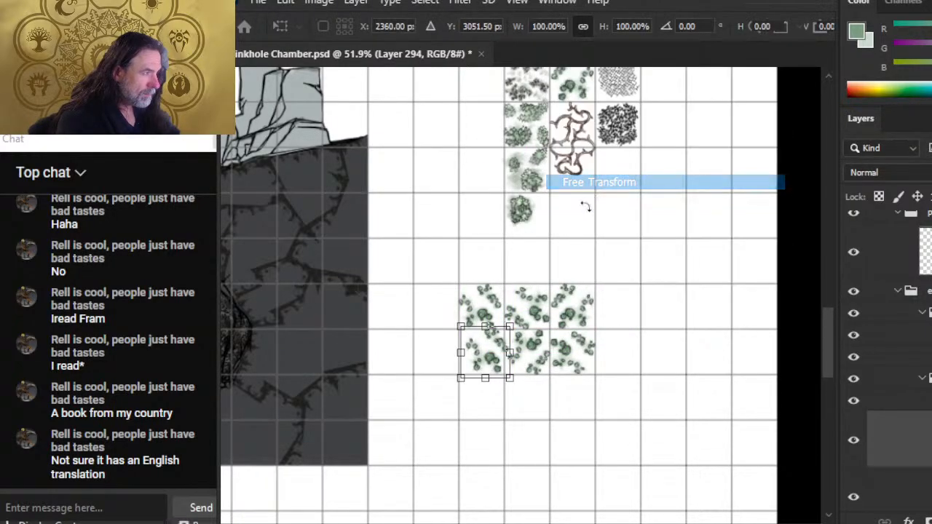
{"action": "left_click_drag", "start_coordinate": [535, 272], "coordinate": [376, 328]}
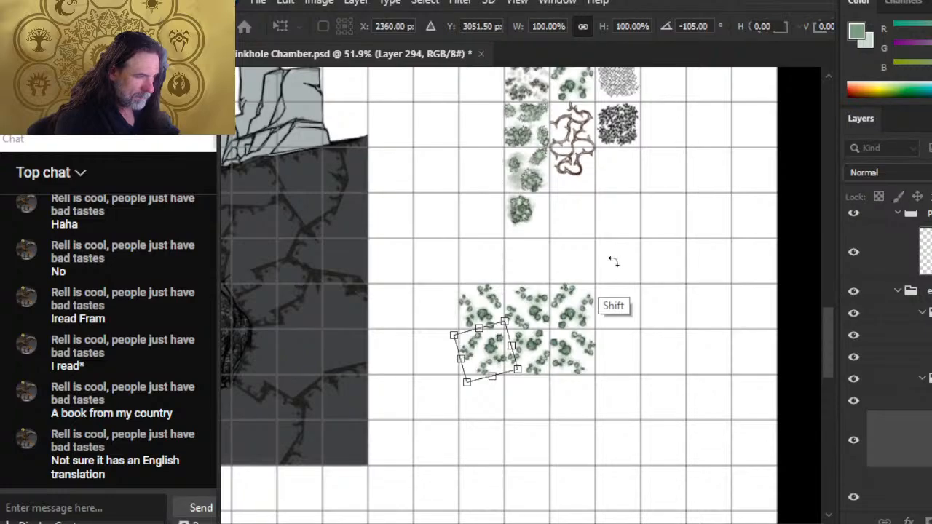
{"action": "left_click_drag", "start_coordinate": [613, 263], "coordinate": [617, 289]}
{"action": "key", "text": "Return"}
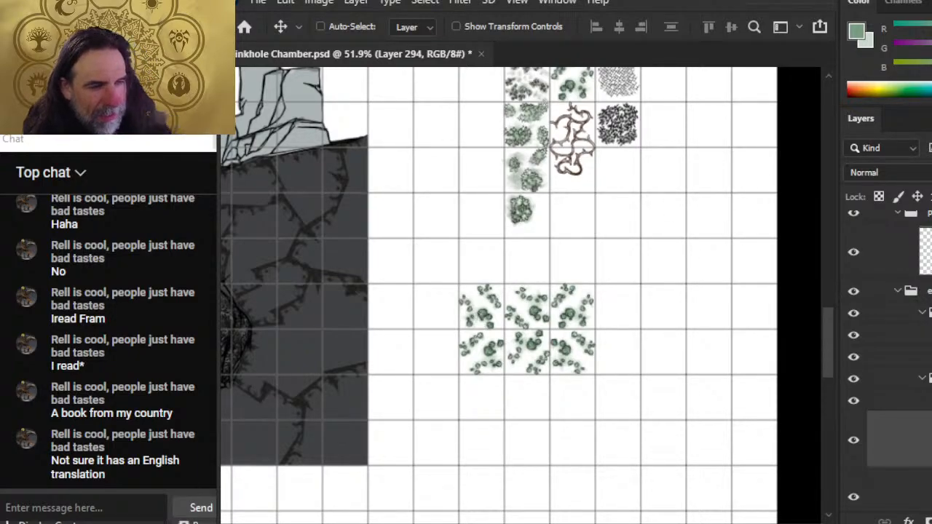
{"action": "scroll", "coordinate": [251, 262], "scroll_direction": "down", "scroll_amount": 1}
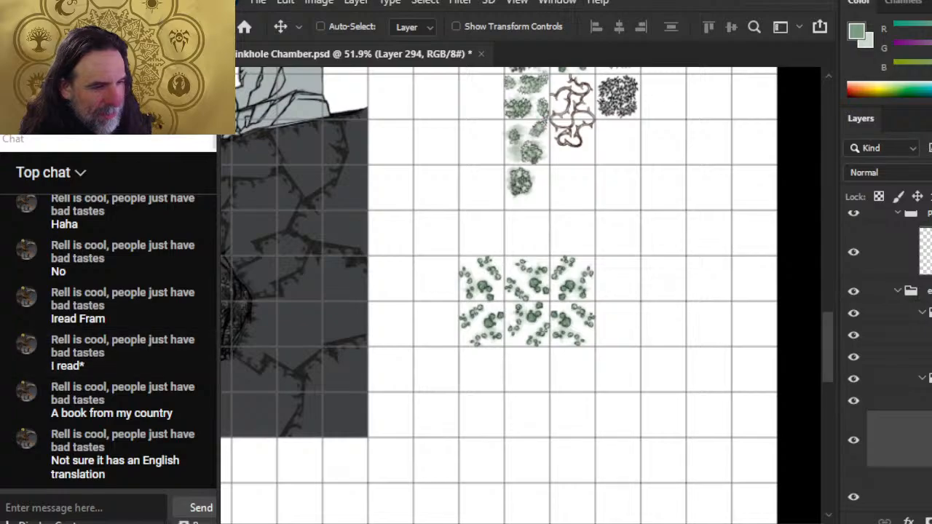
{"action": "scroll", "coordinate": [76, 305], "scroll_direction": "up", "scroll_amount": 3}
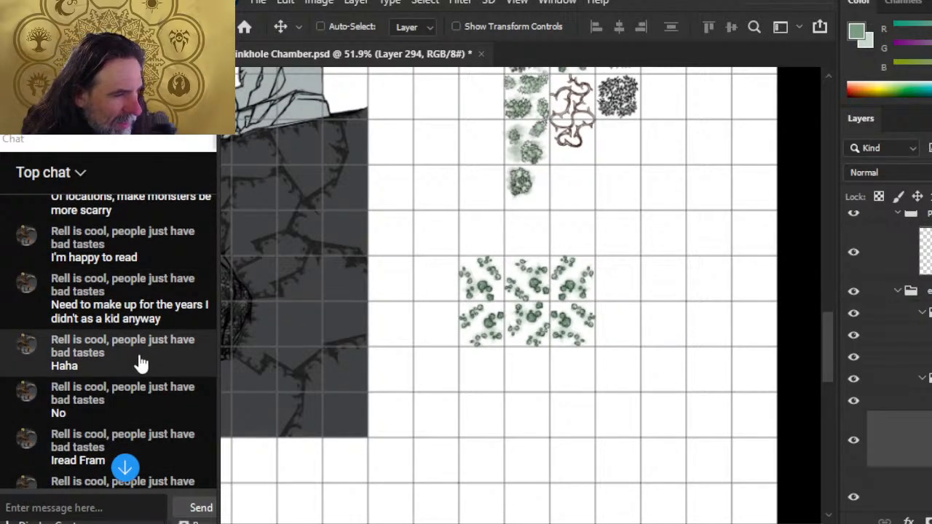
{"action": "scroll", "coordinate": [140, 364], "scroll_direction": "up", "scroll_amount": 5}
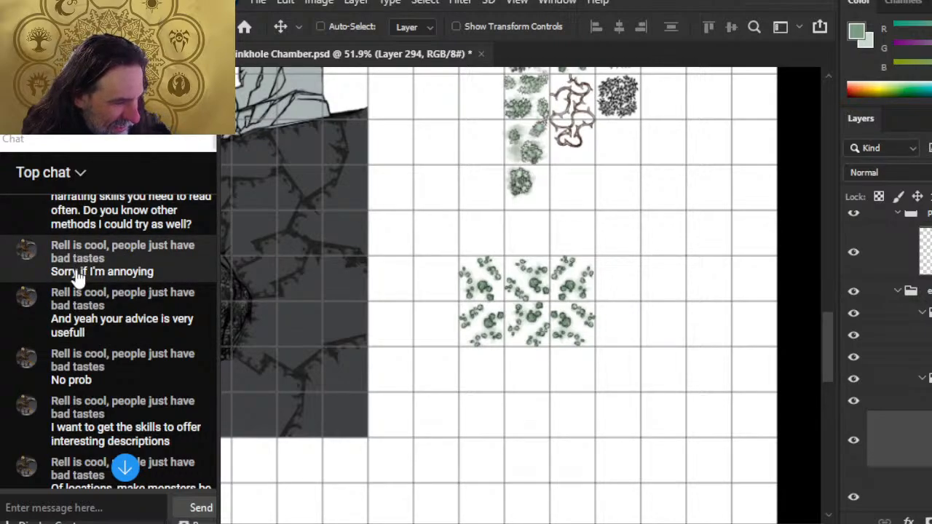
{"action": "scroll", "coordinate": [77, 278], "scroll_direction": "down", "scroll_amount": 3}
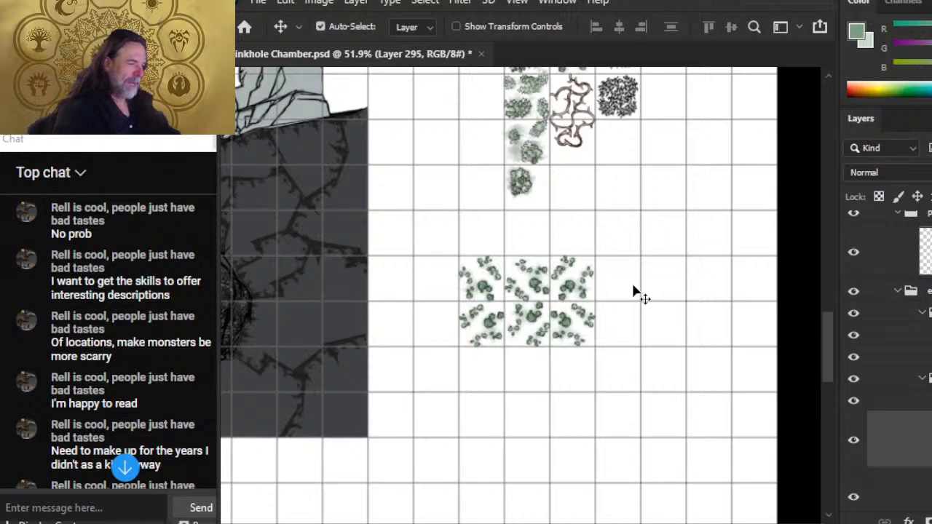
- Add a patch copy in the left cell of a third row and rotate it 180 degrees
{"action": "left_click_drag", "start_coordinate": [599, 372], "coordinate": [629, 389]}
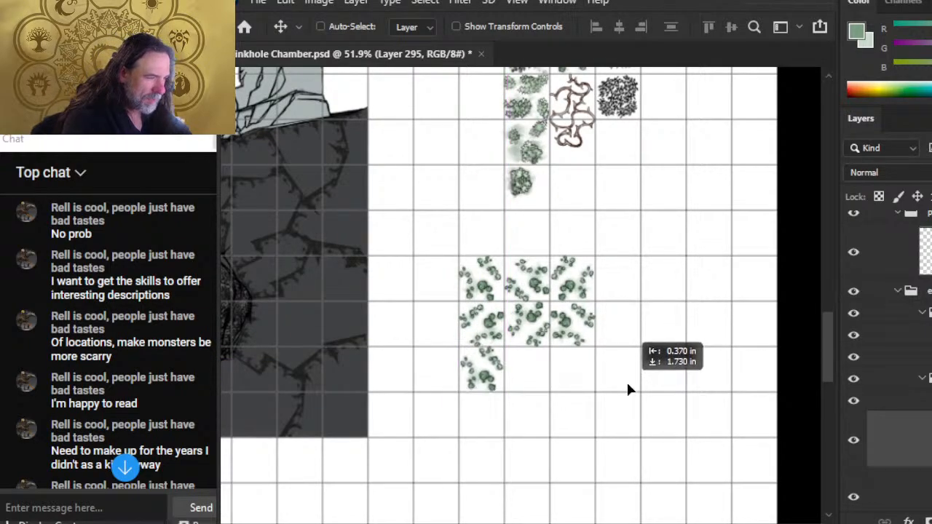
{"action": "key", "text": "l"}
{"action": "right_click", "coordinate": [591, 329]}
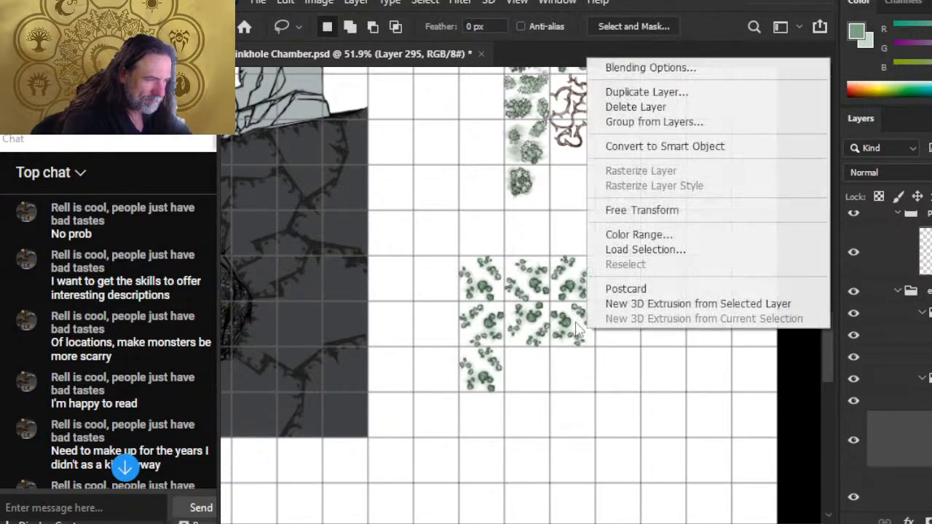
{"action": "left_click", "coordinate": [679, 211]}
{"action": "left_click_drag", "start_coordinate": [506, 291], "coordinate": [379, 353]}
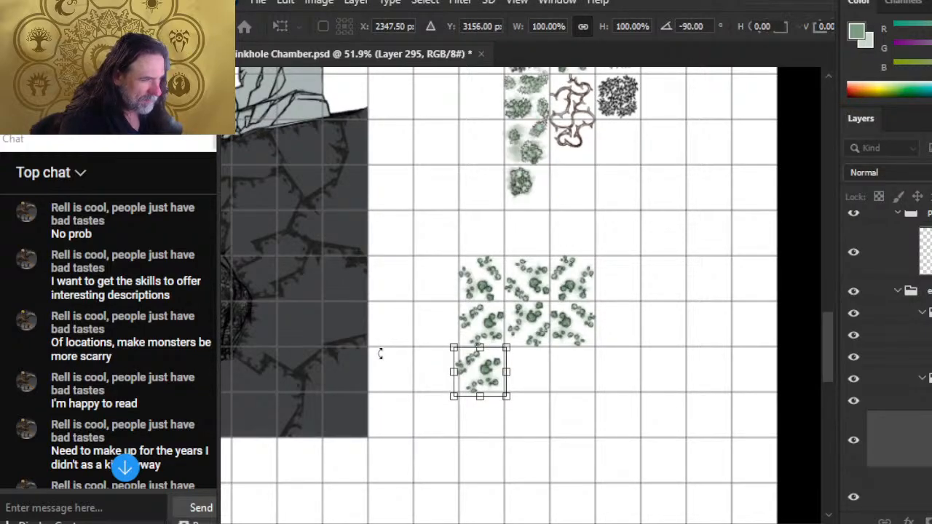
{"action": "left_click_drag", "start_coordinate": [577, 309], "coordinate": [440, 341]}
{"action": "key", "text": "Return"}
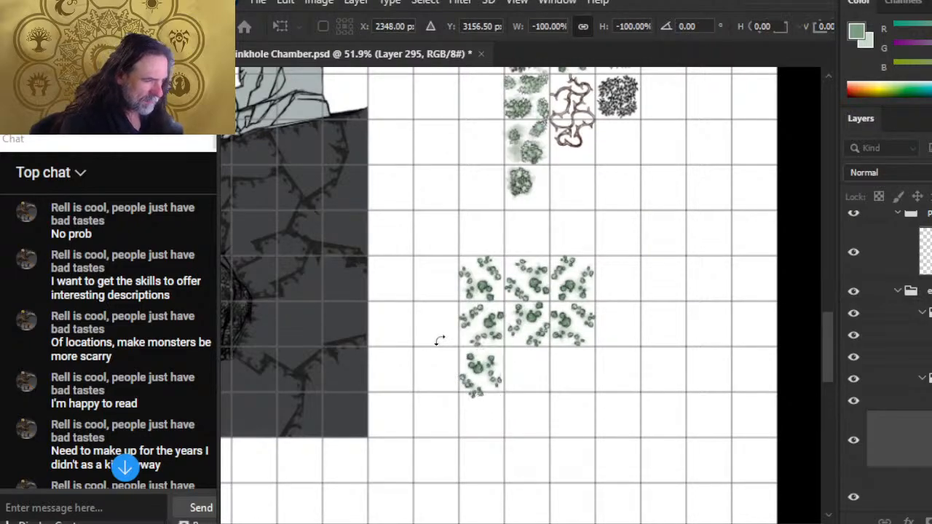
- Paste a patch copy into the middle cell of the third row and rotate it 90 degrees clockwise
{"action": "key", "text": "ctrl+v"}
{"action": "left_click_drag", "start_coordinate": [611, 337], "coordinate": [620, 385]}
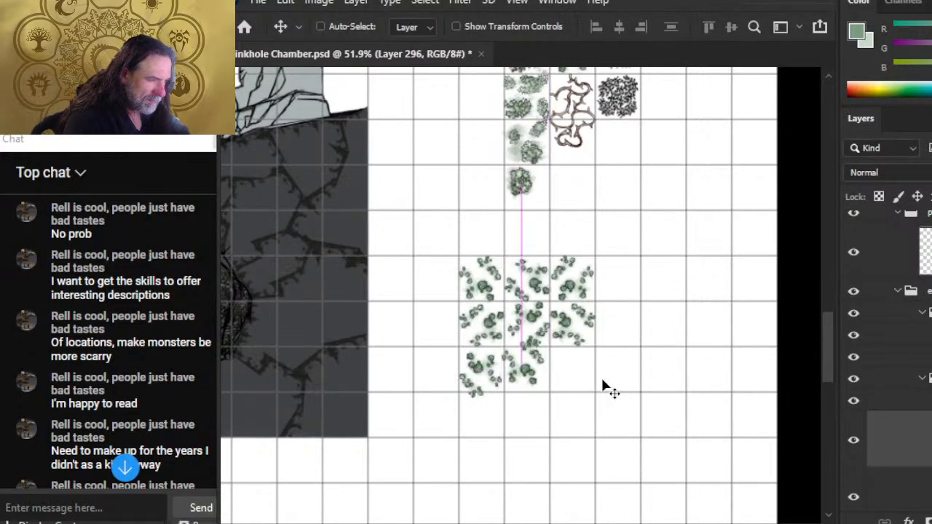
{"action": "key", "text": "l"}
{"action": "right_click", "coordinate": [582, 347]}
{"action": "left_click", "coordinate": [677, 222]}
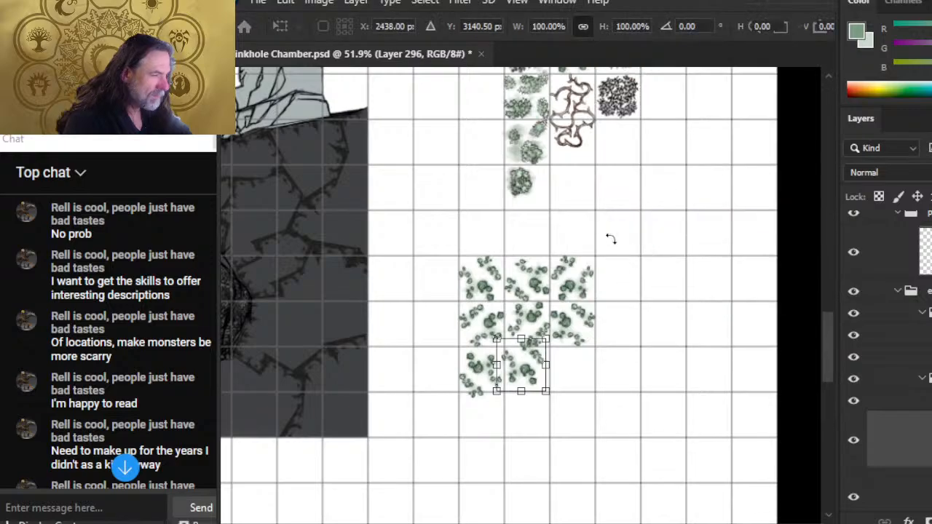
{"action": "mouse_move", "coordinate": [609, 239]}
{"action": "left_mouse_down"}
{"action": "mouse_move", "coordinate": [676, 335]}
{"action": "mouse_move", "coordinate": [647, 414]}
{"action": "mouse_move", "coordinate": [642, 332]}
{"action": "left_mouse_up"}
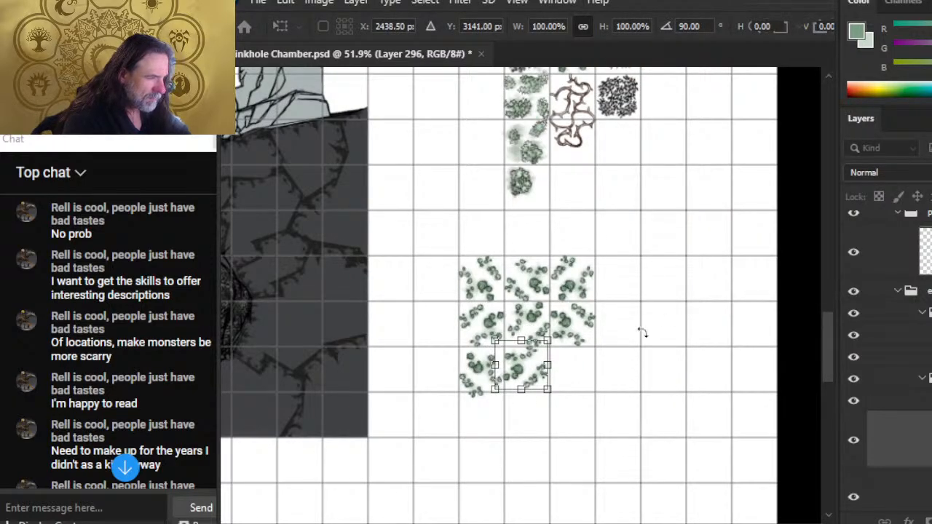
{"action": "key", "text": "Return"}
- Nudge the third row's middle patch right and down until it sits inside its grid cell
{"action": "key", "text": "v"}
{"action": "key", "text": "Right"}
{"action": "key", "text": "Right"}
{"action": "key", "text": "Right"}
{"action": "key", "text": "Right"}
{"action": "key", "text": "Right"}
{"action": "key", "text": "Right"}
{"action": "key", "text": "Right"}
{"action": "key", "text": "Right"}
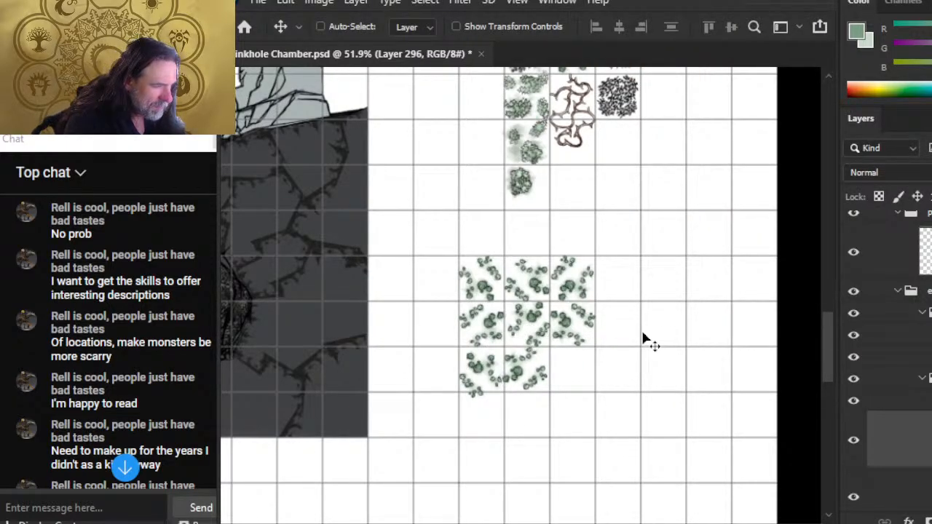
{"action": "key", "text": "Down"}
{"action": "key", "text": "Down"}
{"action": "key", "text": "Down"}
{"action": "key", "text": "Down"}
{"action": "key", "text": "Down"}
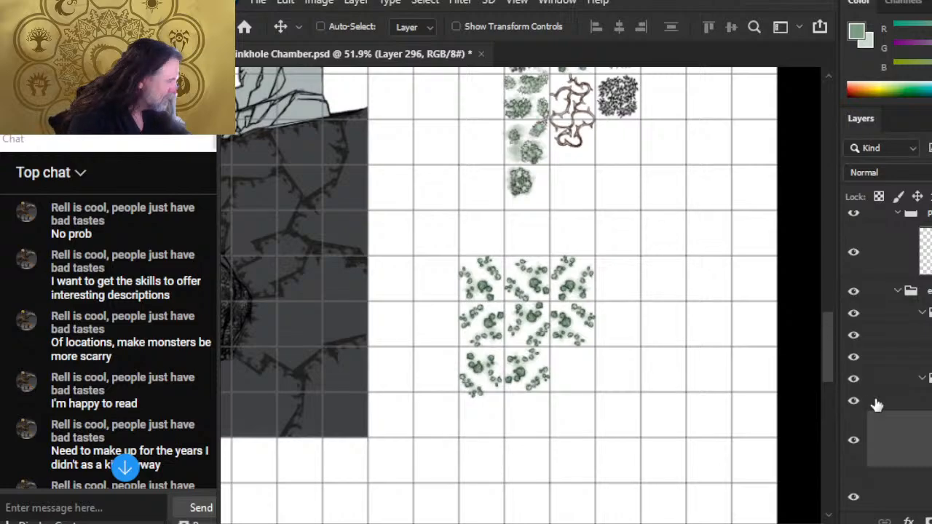
- Select the layer of the third row's left patch and nudge the patch up into its grid cell
{"action": "left_click", "coordinate": [918, 497]}
{"action": "key", "text": "Up"}
{"action": "key", "text": "Up"}
{"action": "key", "text": "Up"}
{"action": "key", "text": "Up"}
{"action": "key", "text": "Up"}
{"action": "key", "text": "Up"}
{"action": "key", "text": "Up"}
{"action": "key", "text": "Up"}
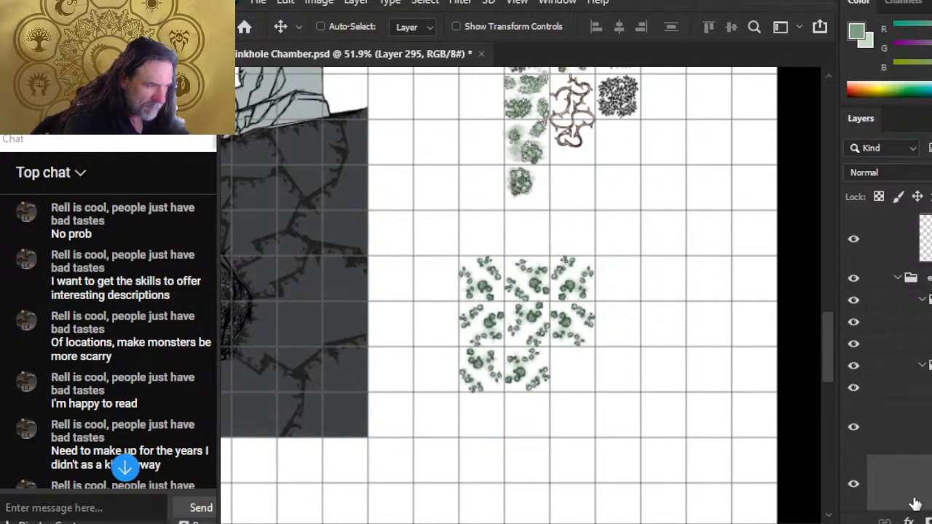
- Paste a patch copy above the third row's middle patch layer and place it in the empty lower-right cell
{"action": "left_click", "coordinate": [925, 444]}
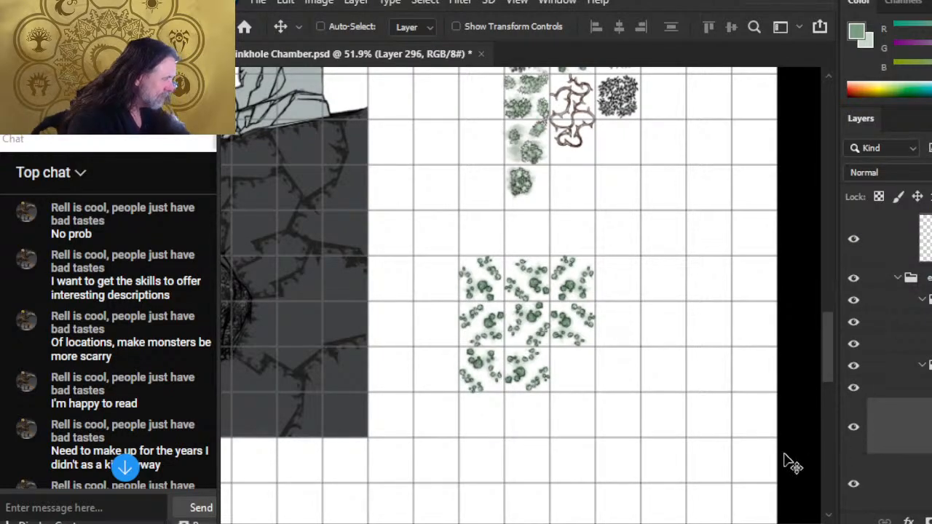
{"action": "key", "text": "ctrl+v"}
{"action": "left_click_drag", "start_coordinate": [615, 315], "coordinate": [712, 412]}
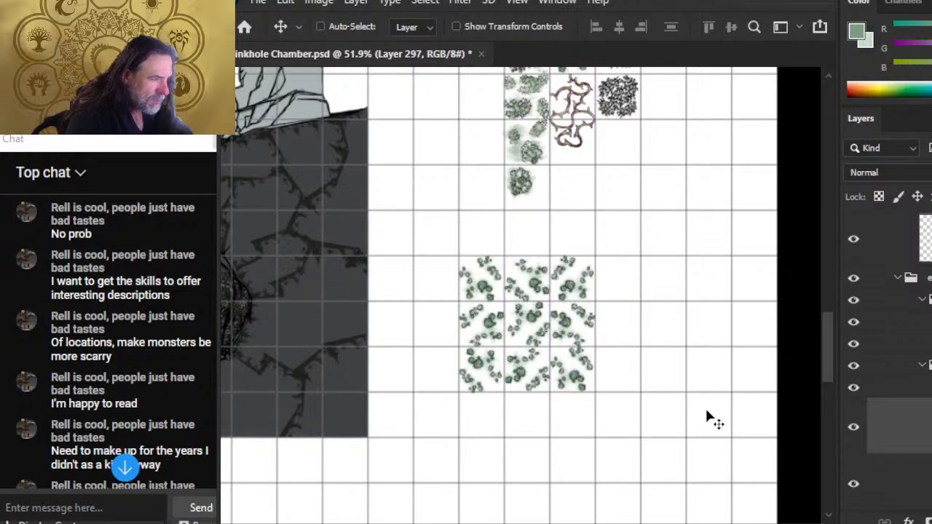
{"action": "key", "text": "l"}
{"action": "right_click", "coordinate": [648, 355]}
{"action": "left_click", "coordinate": [717, 246]}
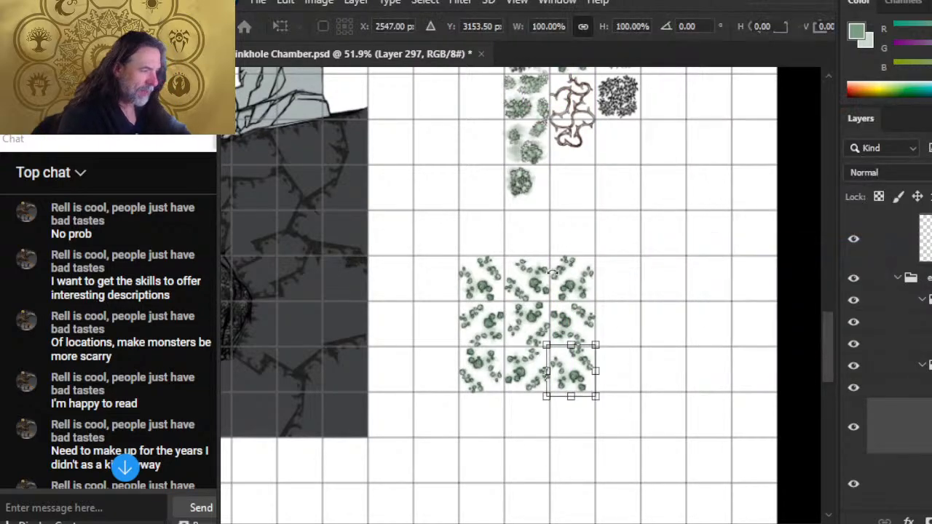
{"action": "mouse_move", "coordinate": [562, 272]}
{"action": "left_mouse_down"}
{"action": "mouse_move", "coordinate": [469, 331]}
{"action": "mouse_move", "coordinate": [578, 271]}
{"action": "left_mouse_up"}
{"action": "key", "text": "Return"}
{"action": "right_click", "coordinate": [551, 331]}
{"action": "key", "text": "Escape"}
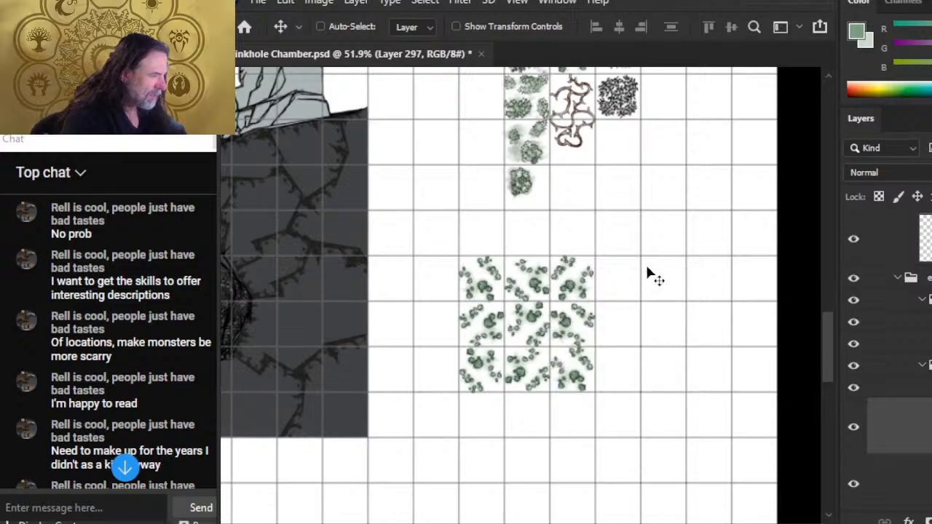
- Flip the lower-right patch horizontally
{"action": "key", "text": "l"}
{"action": "right_click", "coordinate": [610, 297]}
{"action": "left_click", "coordinate": [690, 450]}
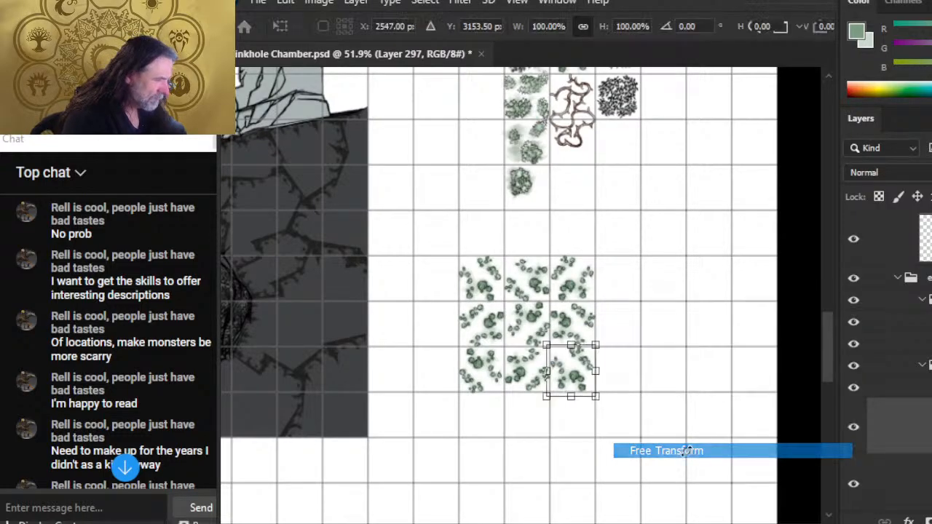
{"action": "right_click", "coordinate": [611, 325]}
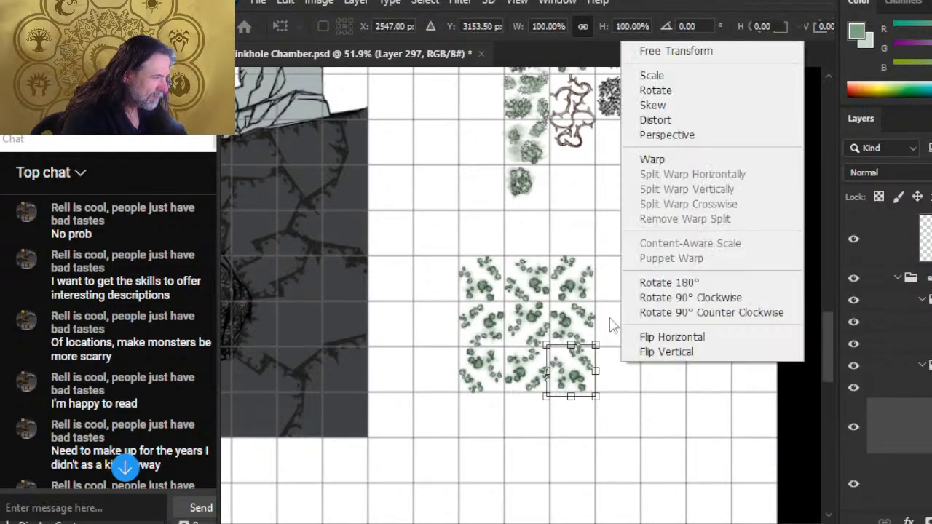
{"action": "left_click", "coordinate": [713, 336]}
{"action": "key", "text": "Return"}
{"action": "key", "text": "v"}
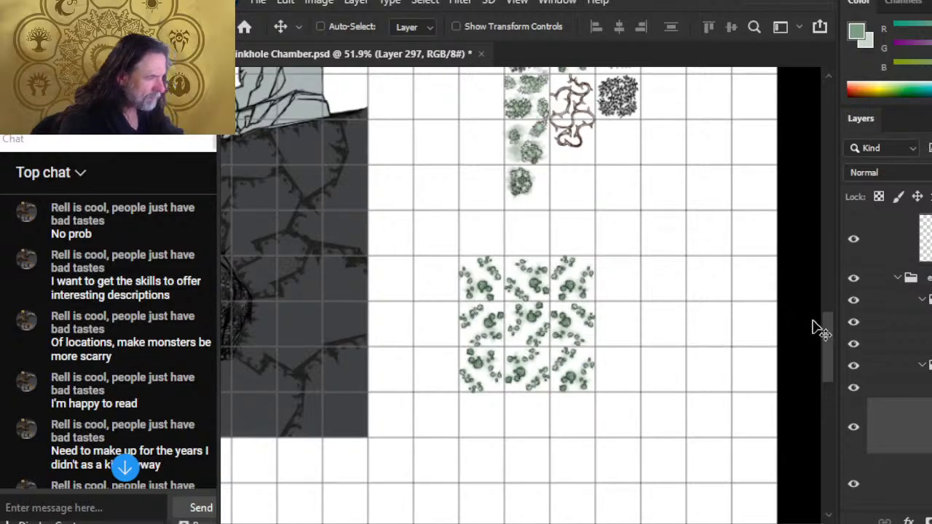
- Hide the grid layer group and zoom in on the nine-patch block to inspect how the pattern flows
{"action": "scroll", "coordinate": [895, 327], "scroll_direction": "up", "scroll_amount": 5}
{"action": "left_click", "coordinate": [853, 222]}
{"action": "key", "text": "z"}
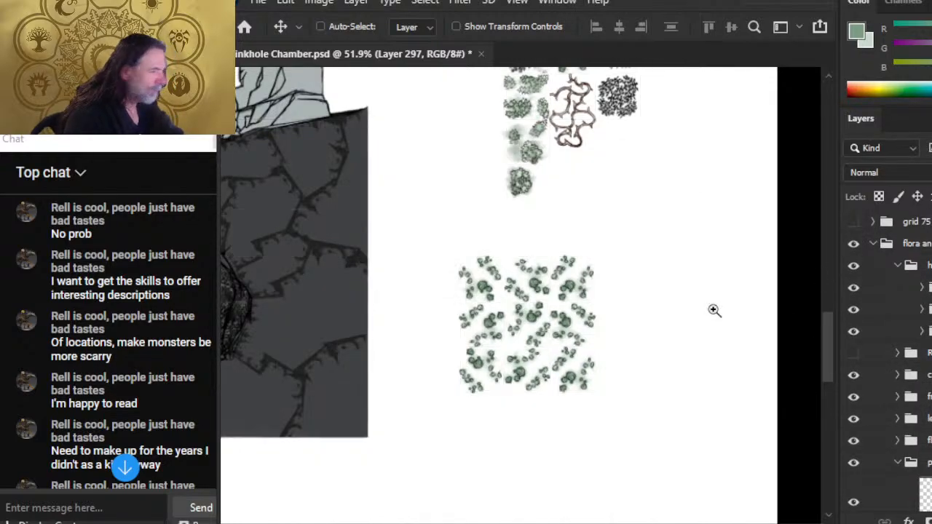
{"action": "left_click_drag", "start_coordinate": [682, 321], "coordinate": [617, 404]}
{"action": "left_click_drag", "start_coordinate": [740, 369], "coordinate": [629, 331]}
{"action": "left_click_drag", "start_coordinate": [518, 275], "coordinate": [624, 367]}
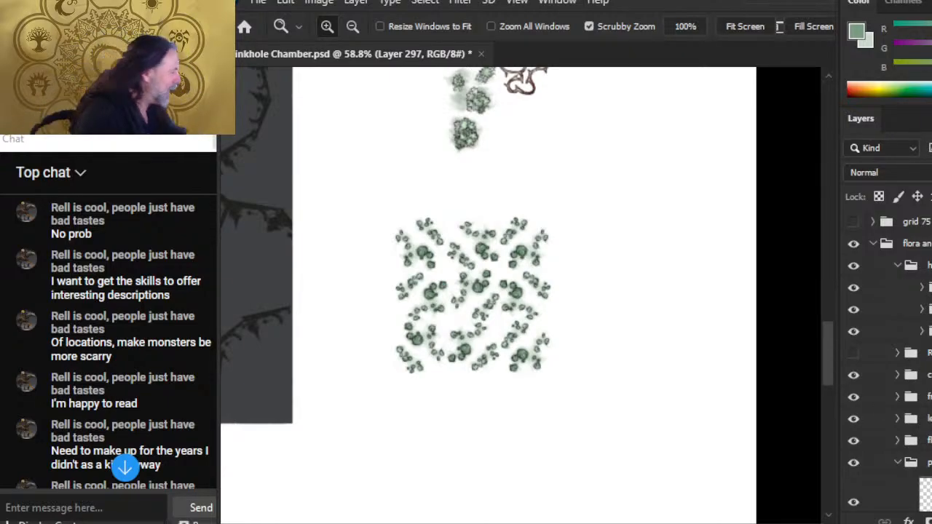
- Collapse the test layer group and move it up the layer stack, directly beneath the collapsed foliage groups
{"action": "scroll", "coordinate": [901, 407], "scroll_direction": "down", "scroll_amount": 10}
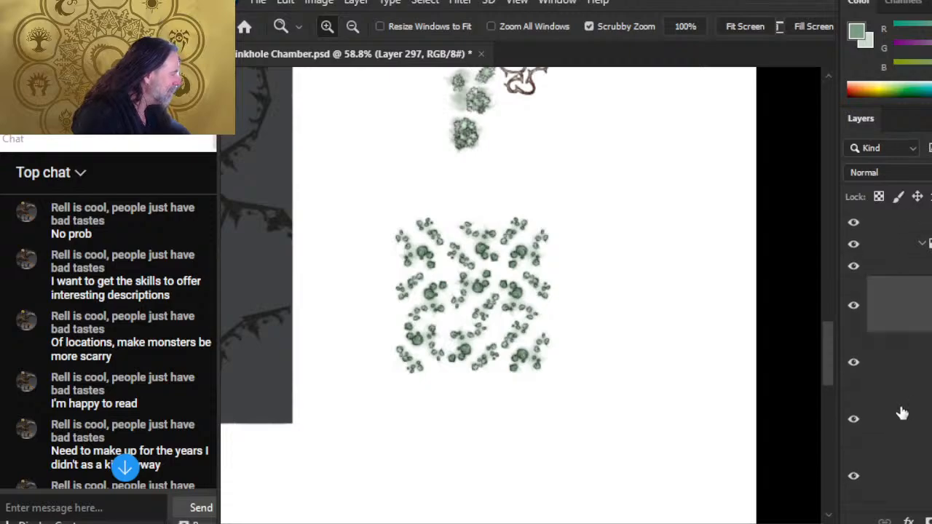
{"action": "left_click", "coordinate": [931, 266]}
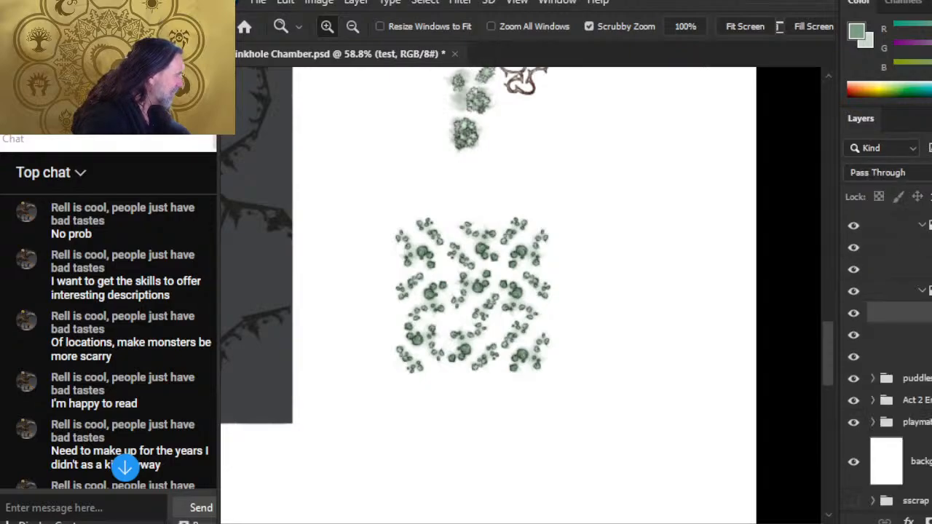
{"action": "scroll", "coordinate": [889, 364], "scroll_direction": "up", "scroll_amount": 5}
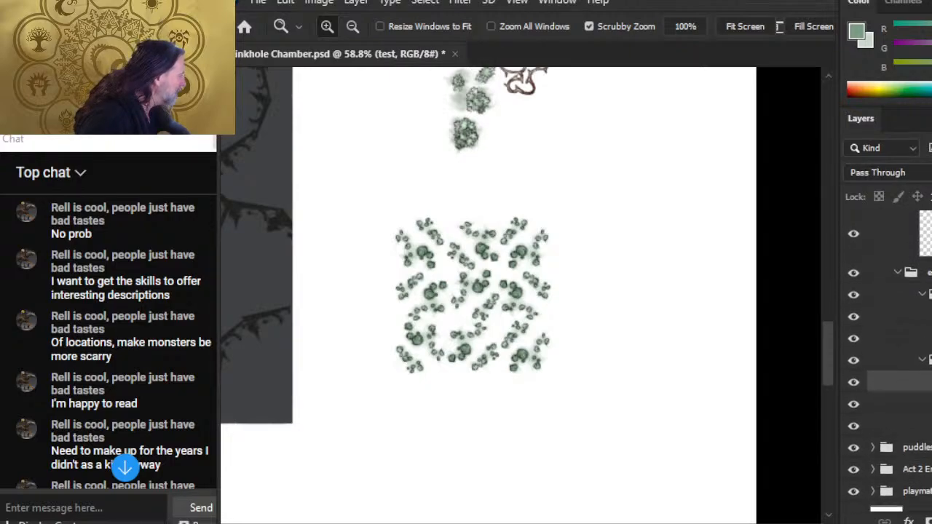
{"action": "scroll", "coordinate": [890, 364], "scroll_direction": "up", "scroll_amount": 4}
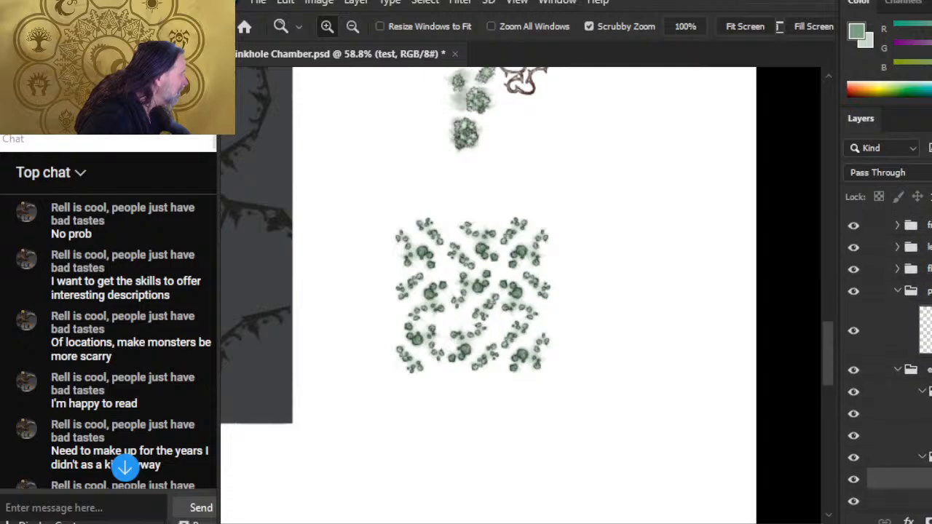
{"action": "scroll", "coordinate": [890, 364], "scroll_direction": "down", "scroll_amount": 1}
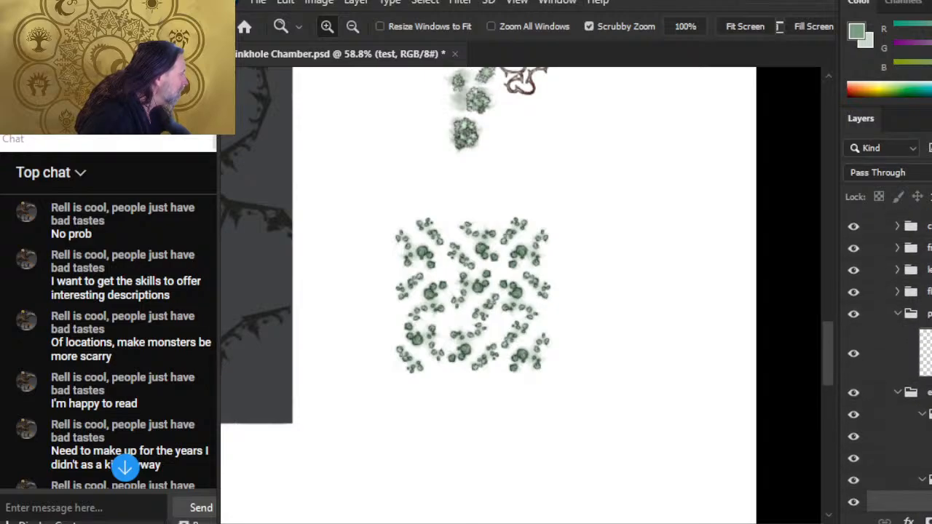
{"action": "left_click_drag", "start_coordinate": [890, 489], "coordinate": [889, 301]}
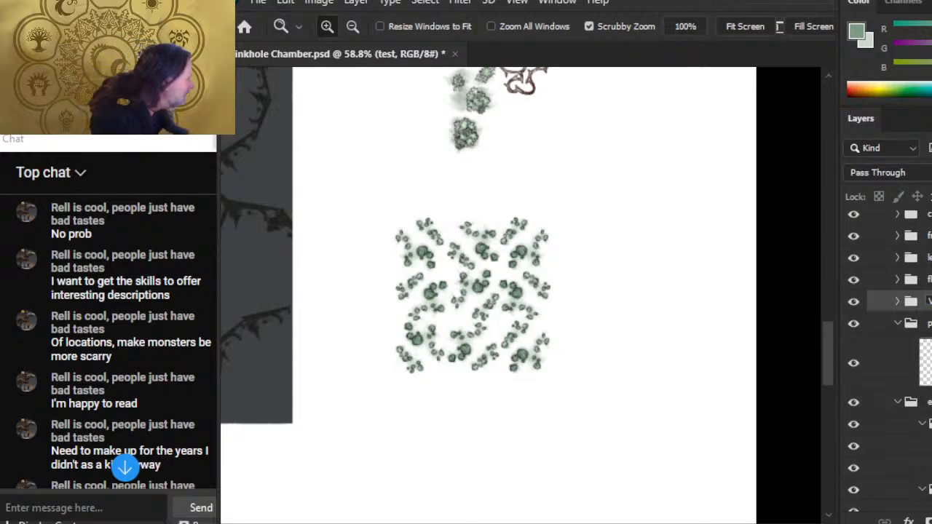
- Rename the test group VULPINA, expand it, and show the grid layer group again
{"action": "key", "text": "Return"}
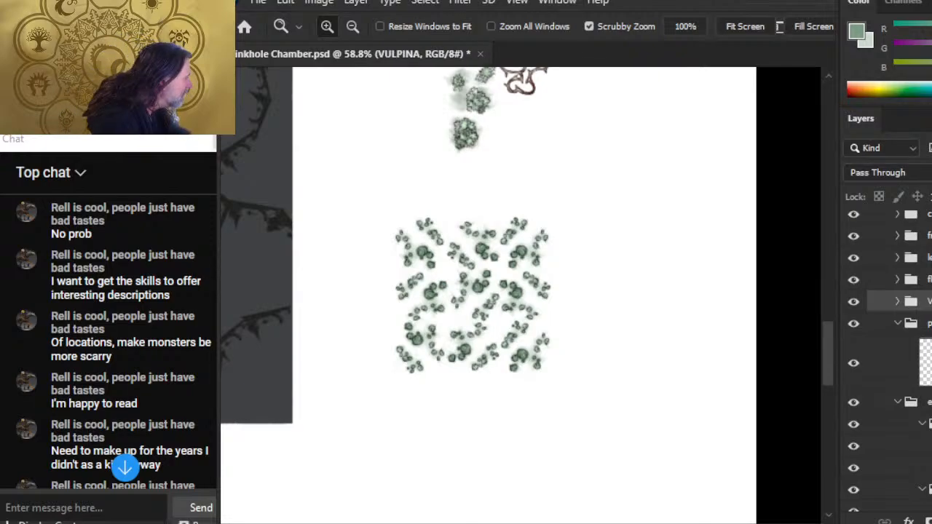
{"action": "left_click", "coordinate": [896, 302]}
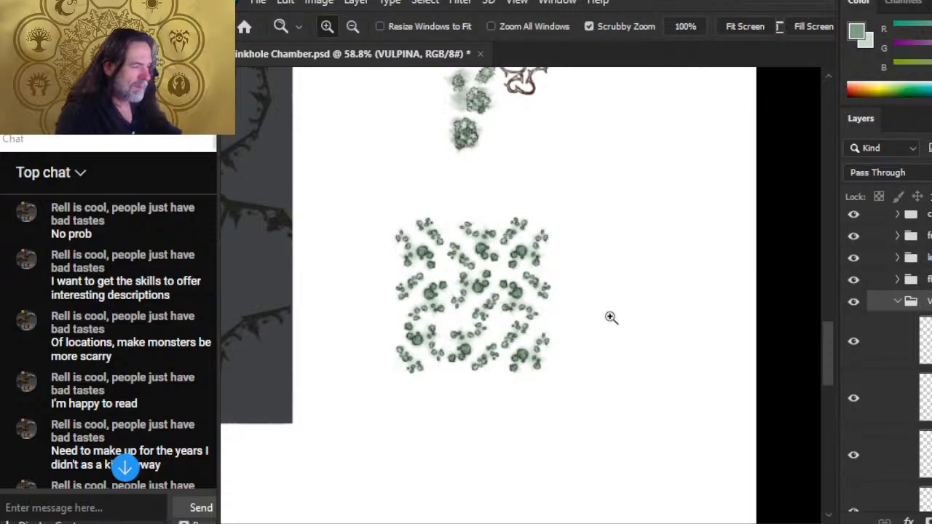
{"action": "scroll", "coordinate": [884, 327], "scroll_direction": "up", "scroll_amount": 4}
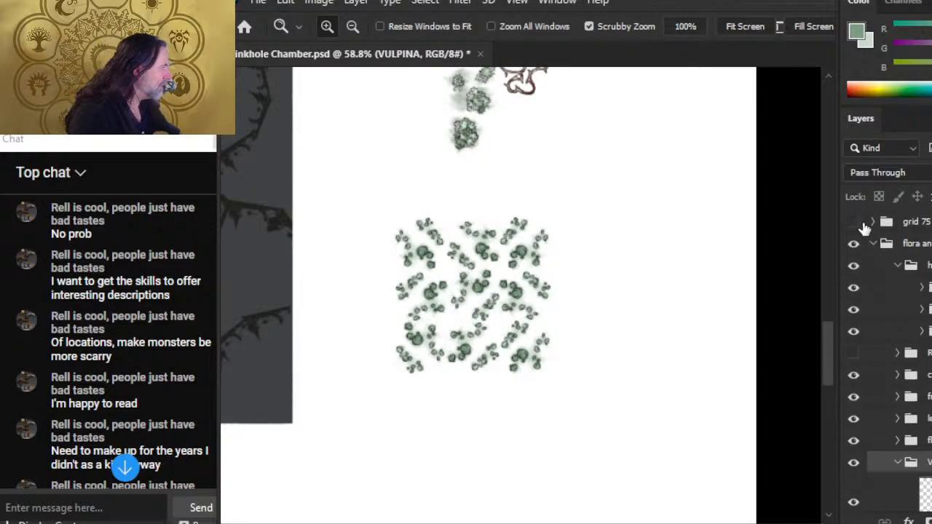
{"action": "left_click", "coordinate": [854, 222]}
- Move the VULPINA group onto the chamber map, aligned to the grid just below the southwestern pool's eastern tip
{"action": "left_click_drag", "start_coordinate": [558, 334], "coordinate": [431, 308]}
{"action": "key", "text": "v"}
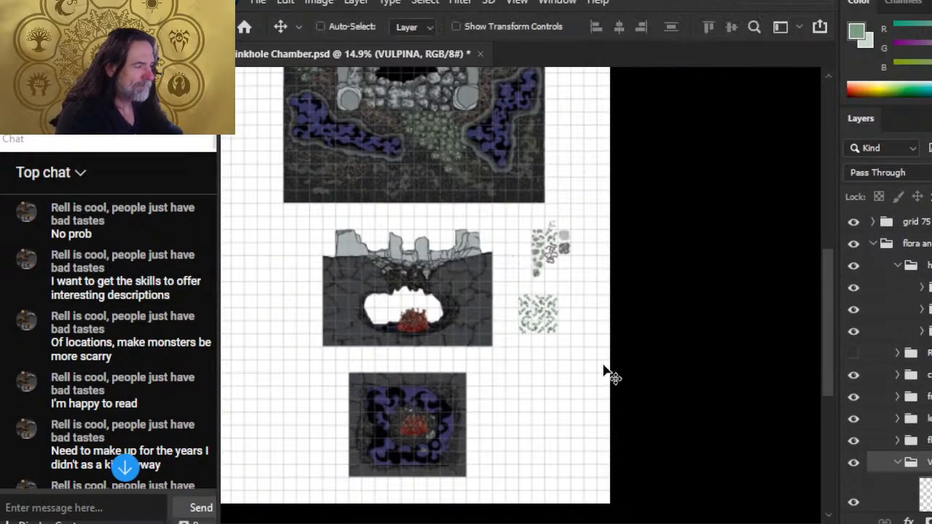
{"action": "left_click_drag", "start_coordinate": [603, 366], "coordinate": [484, 231]}
{"action": "key", "text": "z"}
{"action": "left_click_drag", "start_coordinate": [440, 189], "coordinate": [556, 231]}
{"action": "key", "text": "space"}
{"action": "left_click_drag", "start_coordinate": [511, 277], "coordinate": [686, 408]}
{"action": "key", "text": "v"}
{"action": "mouse_move", "coordinate": [706, 346]}
{"action": "left_mouse_down"}
{"action": "mouse_move", "coordinate": [690, 334]}
{"action": "mouse_move", "coordinate": [701, 335]}
{"action": "mouse_move", "coordinate": [699, 408]}
{"action": "mouse_move", "coordinate": [666, 282]}
{"action": "mouse_move", "coordinate": [674, 291]}
{"action": "mouse_move", "coordinate": [662, 285]}
{"action": "mouse_move", "coordinate": [660, 299]}
{"action": "mouse_move", "coordinate": [698, 336]}
{"action": "left_mouse_up"}
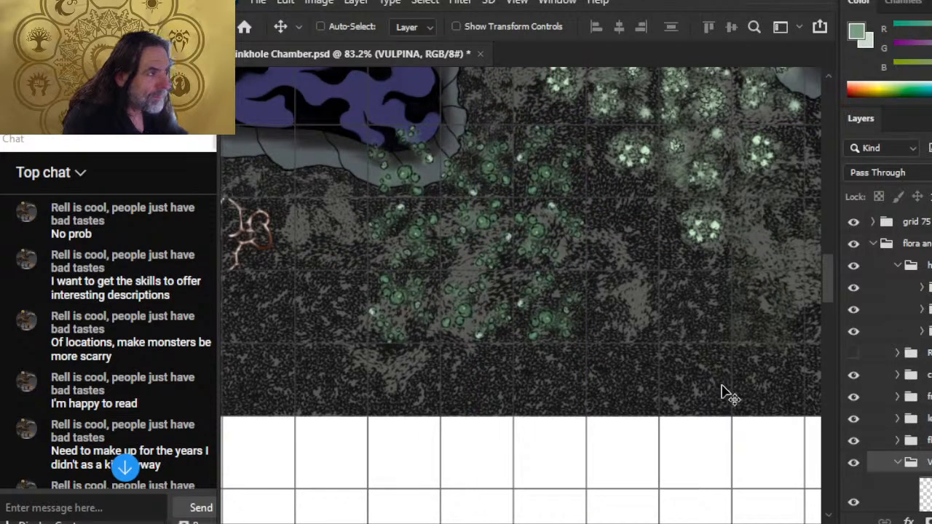
- Move the nine-patch group west, onto the floor beneath the southwestern pool and beside the brown vine growth
{"action": "key", "text": "z"}
{"action": "left_click_drag", "start_coordinate": [676, 376], "coordinate": [603, 401]}
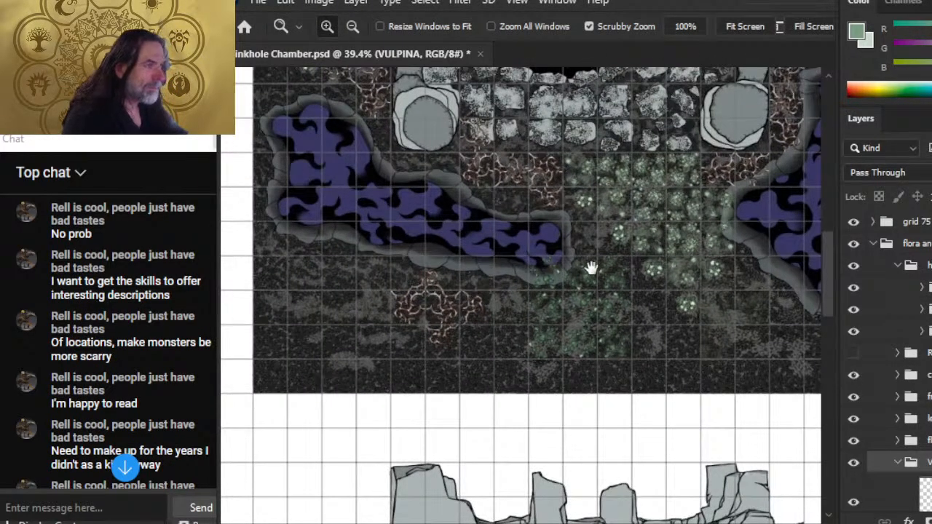
{"action": "left_click_drag", "start_coordinate": [591, 268], "coordinate": [650, 299]}
{"action": "key", "text": "v"}
{"action": "left_click_drag", "start_coordinate": [593, 359], "coordinate": [499, 364]}
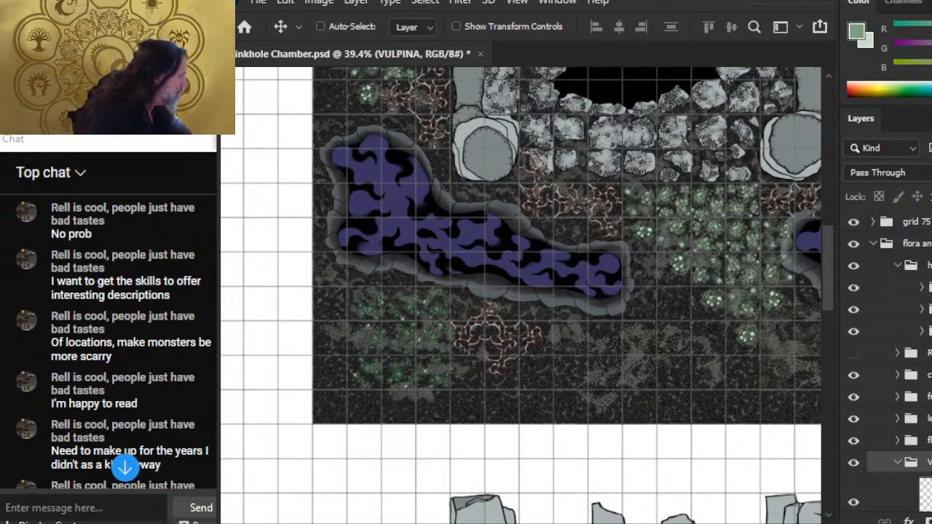
- Rename the group SHROOMS and delete its patch layers, keeping only the line copy 4 layer
{"action": "scroll", "coordinate": [888, 364], "scroll_direction": "down", "scroll_amount": 5}
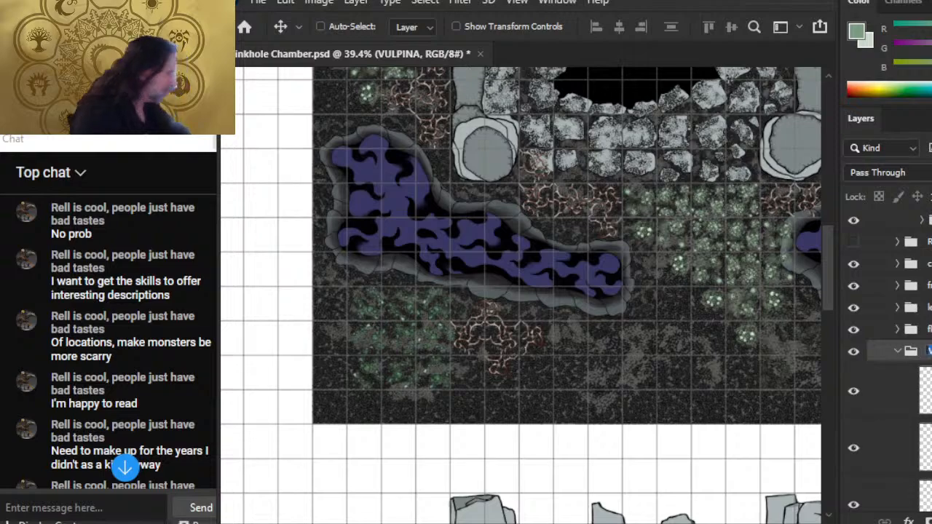
{"action": "key", "text": "Return"}
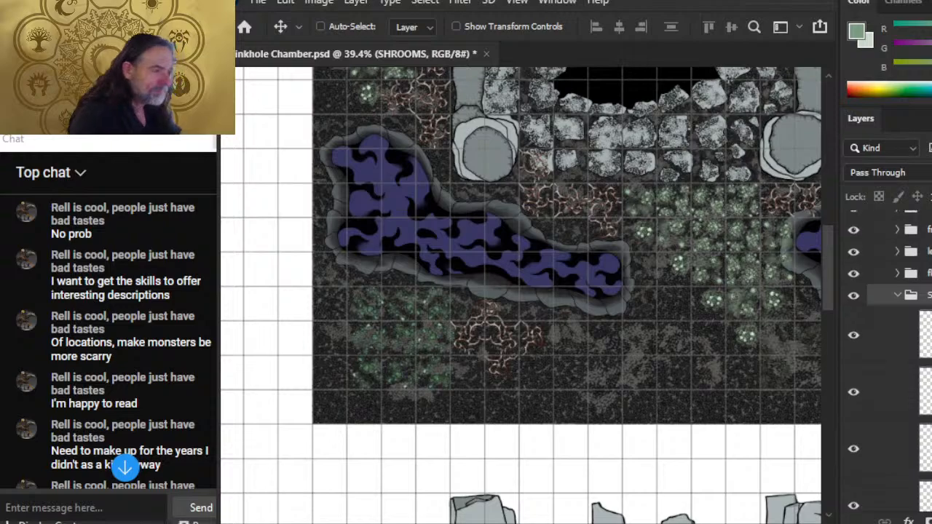
{"action": "left_click_drag", "start_coordinate": [704, 391], "coordinate": [704, 342]}
{"action": "left_click", "coordinate": [925, 335]}
{"action": "key", "text": "Delete"}
{"action": "key", "text": "Delete"}
{"action": "key", "text": "Delete"}
{"action": "key", "text": "Delete"}
{"action": "key", "text": "Delete"}
{"action": "key", "text": "Delete"}
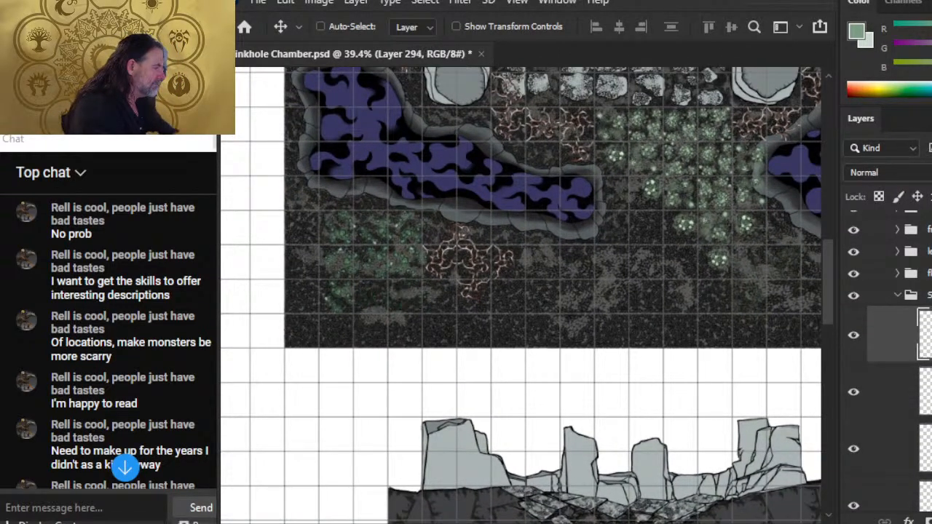
{"action": "key", "text": "Delete"}
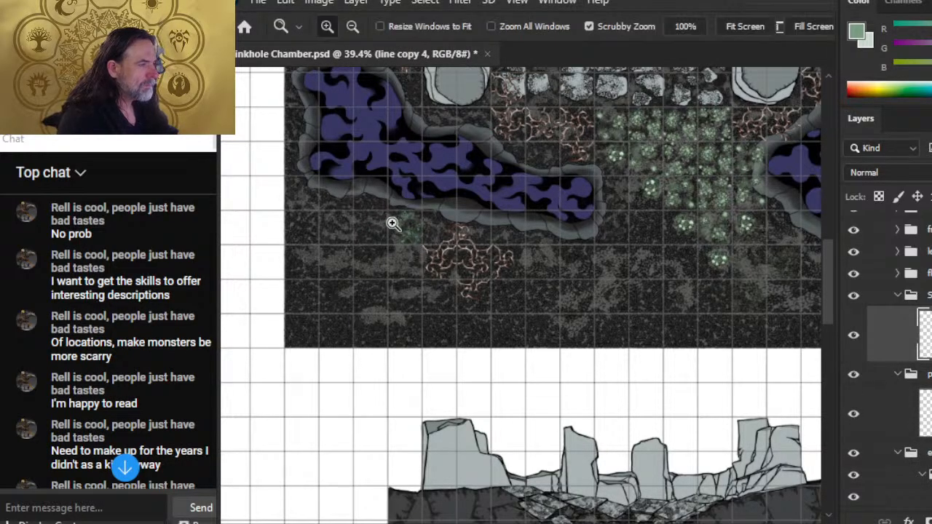
- Duplicate the remaining mushroom patch layer beneath the southwestern pool
{"action": "left_click_drag", "start_coordinate": [392, 223], "coordinate": [489, 277]}
{"action": "mouse_move", "coordinate": [557, 317]}
{"action": "left_mouse_down"}
{"action": "mouse_move", "coordinate": [548, 305]}
{"action": "mouse_move", "coordinate": [551, 314]}
{"action": "left_mouse_up"}
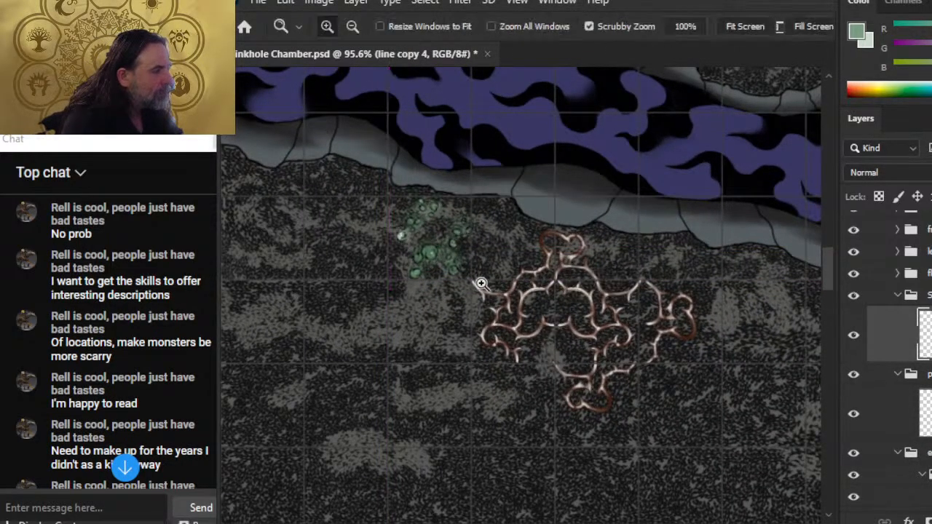
{"action": "left_click_drag", "start_coordinate": [481, 283], "coordinate": [572, 337]}
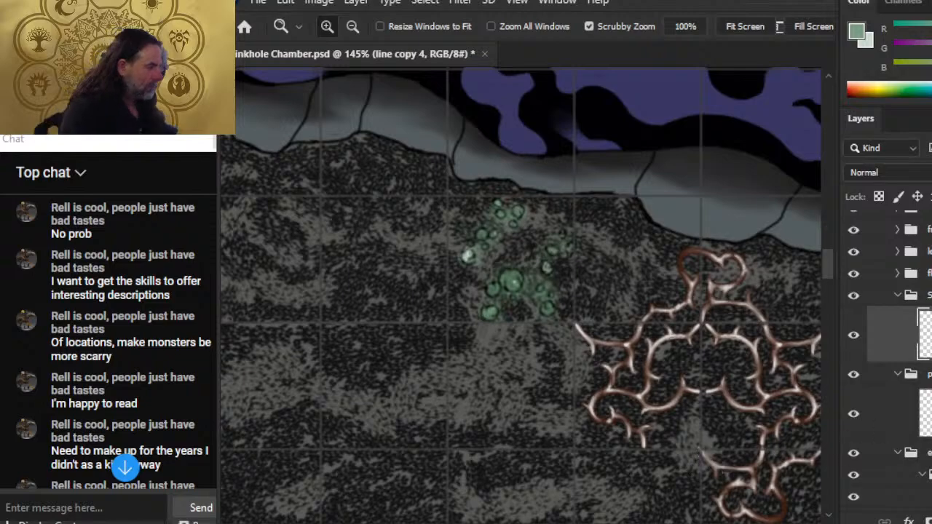
{"action": "right_click", "coordinate": [892, 335]}
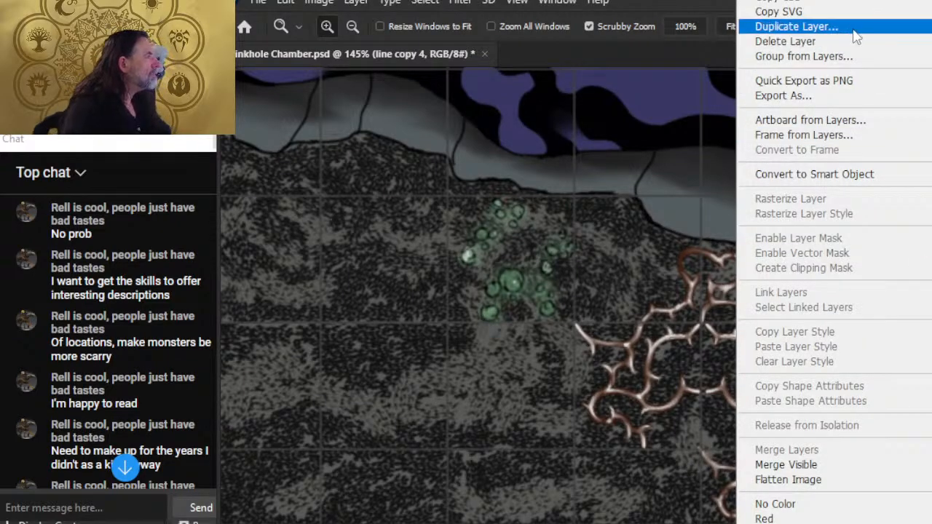
{"action": "left_click", "coordinate": [800, 31]}
{"action": "key", "text": "Return"}
- Rotate the duplicated patch a quarter turn counter-clockwise and fit it into the grid cell west of the original
{"action": "key", "text": "l"}
{"action": "right_click", "coordinate": [557, 289]}
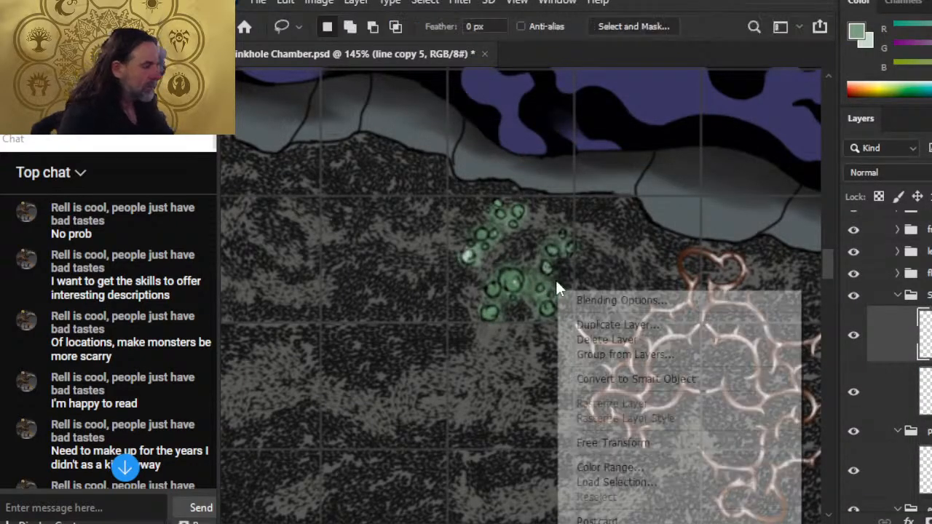
{"action": "left_click", "coordinate": [675, 443]}
{"action": "left_click_drag", "start_coordinate": [611, 182], "coordinate": [557, 150]}
{"action": "left_click_drag", "start_coordinate": [537, 265], "coordinate": [399, 257]}
{"action": "key", "text": "Return"}
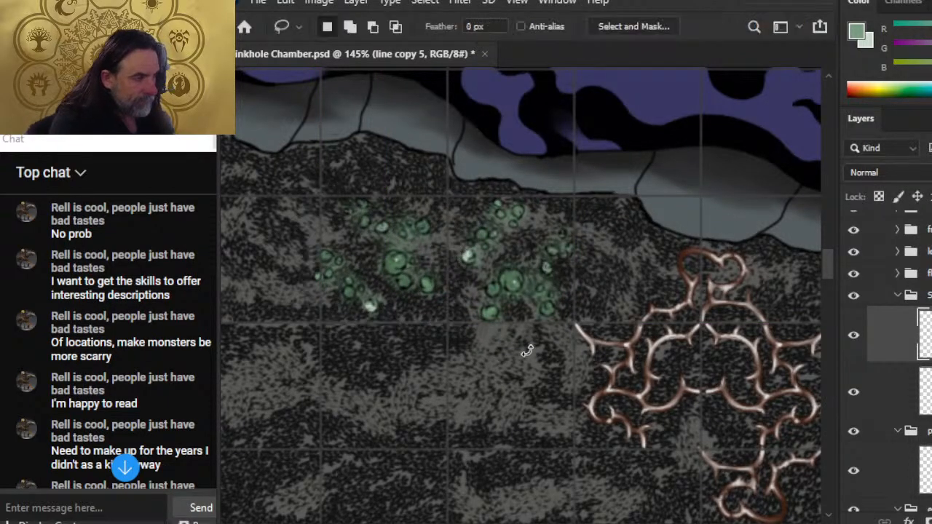
{"action": "key", "text": "v"}
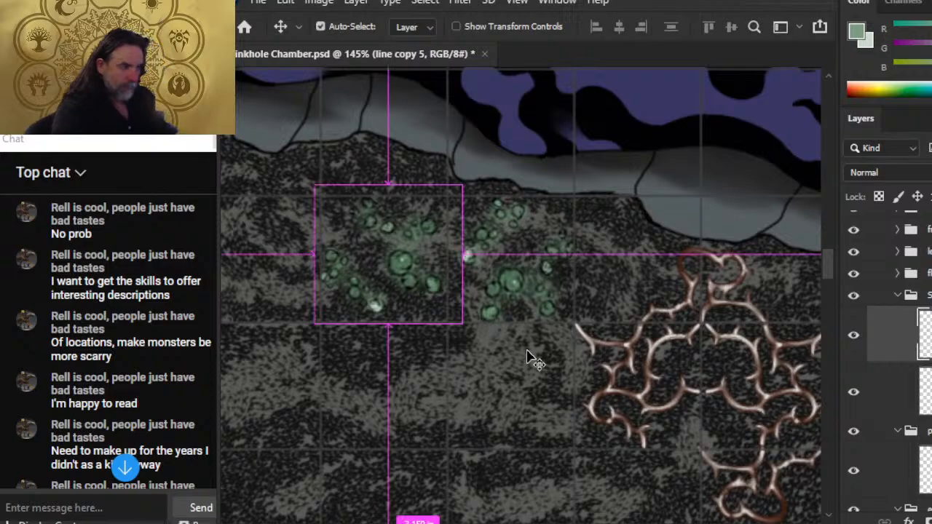
- Paste a patch copy and place it in the grid cell just below the southwestern pool's eastern tip
{"action": "key", "text": "ctrl+v"}
{"action": "left_click_drag", "start_coordinate": [639, 289], "coordinate": [643, 324]}
{"action": "key", "text": "z"}
{"action": "left_click_drag", "start_coordinate": [722, 330], "coordinate": [640, 318]}
{"action": "left_click_drag", "start_coordinate": [757, 345], "coordinate": [574, 384]}
{"action": "left_click_drag", "start_coordinate": [709, 365], "coordinate": [624, 349]}
{"action": "key", "text": "v"}
{"action": "left_click_drag", "start_coordinate": [463, 438], "coordinate": [728, 462]}
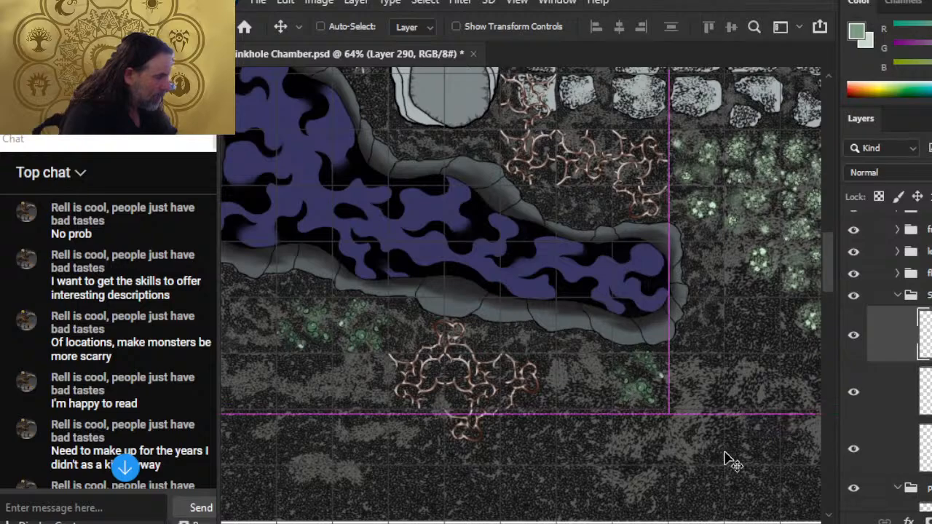
- Paste another patch copy into the cell directly south of that one and rotate it with Free Transform
{"action": "key", "text": "ctrl+v"}
{"action": "mouse_move", "coordinate": [618, 351]}
{"action": "left_mouse_down"}
{"action": "mouse_move", "coordinate": [652, 379]}
{"action": "mouse_move", "coordinate": [730, 492]}
{"action": "left_mouse_up"}
{"action": "key", "text": "l"}
{"action": "right_click", "coordinate": [669, 413]}
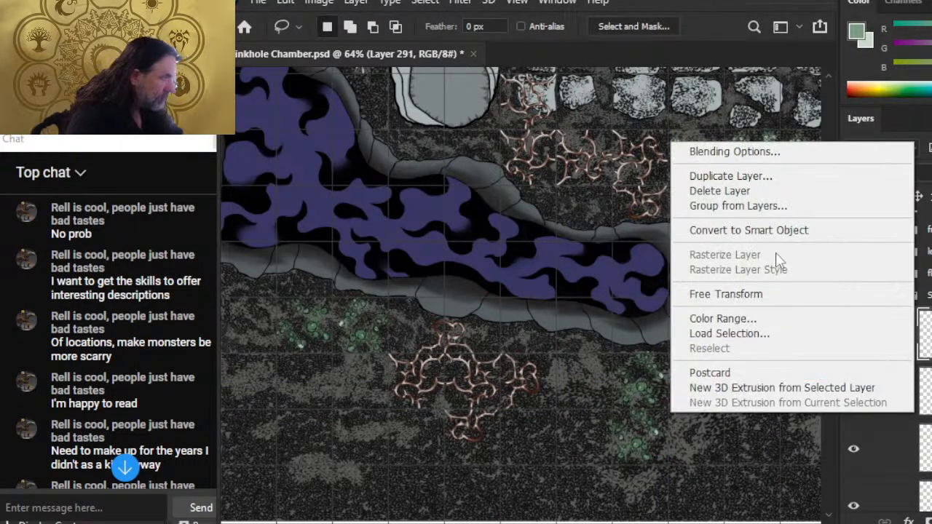
{"action": "left_click", "coordinate": [725, 293]}
{"action": "left_click_drag", "start_coordinate": [662, 277], "coordinate": [758, 480]}
{"action": "key", "text": "Return"}
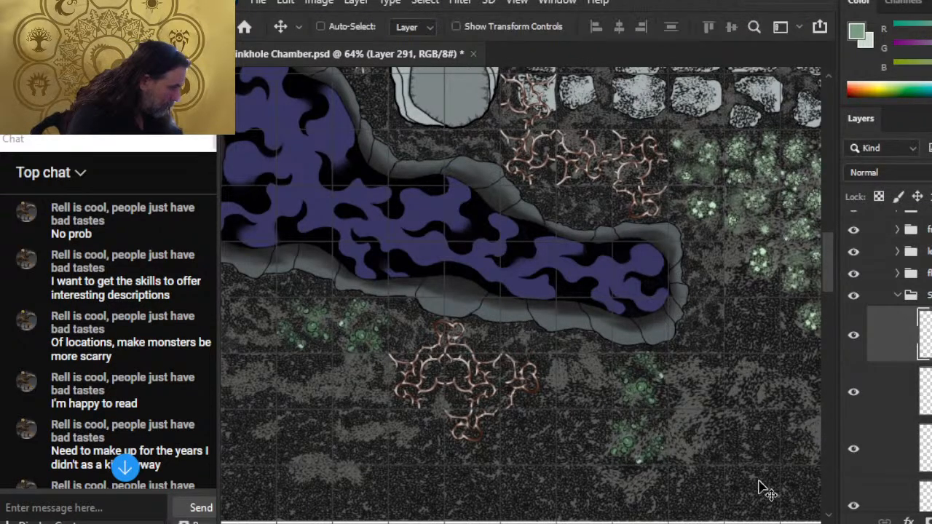
- Paste a patch copy and place it against the lower western edge of the southeastern pool
{"action": "left_click_drag", "start_coordinate": [726, 369], "coordinate": [526, 287]}
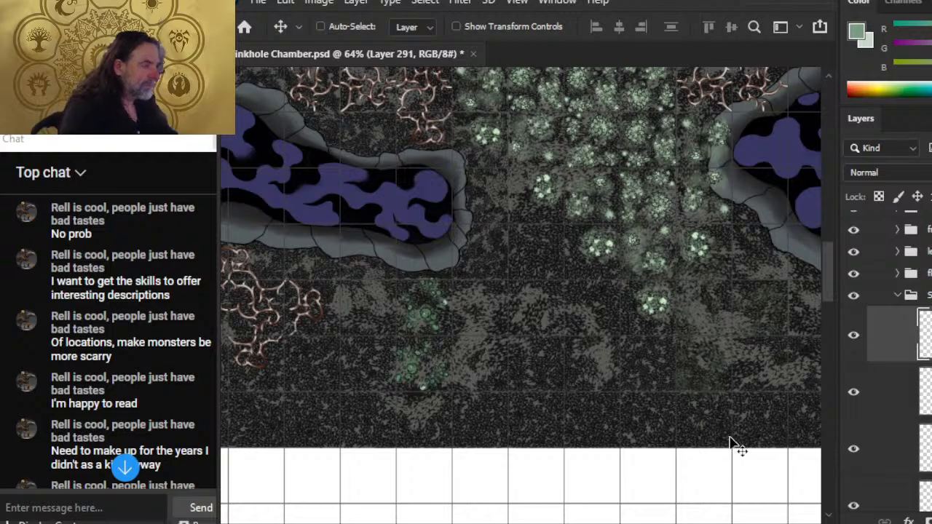
{"action": "key", "text": "ctrl+v"}
{"action": "left_click_drag", "start_coordinate": [676, 353], "coordinate": [528, 355]}
{"action": "left_click_drag", "start_coordinate": [473, 377], "coordinate": [677, 339]}
{"action": "left_click_drag", "start_coordinate": [677, 335], "coordinate": [678, 335]}
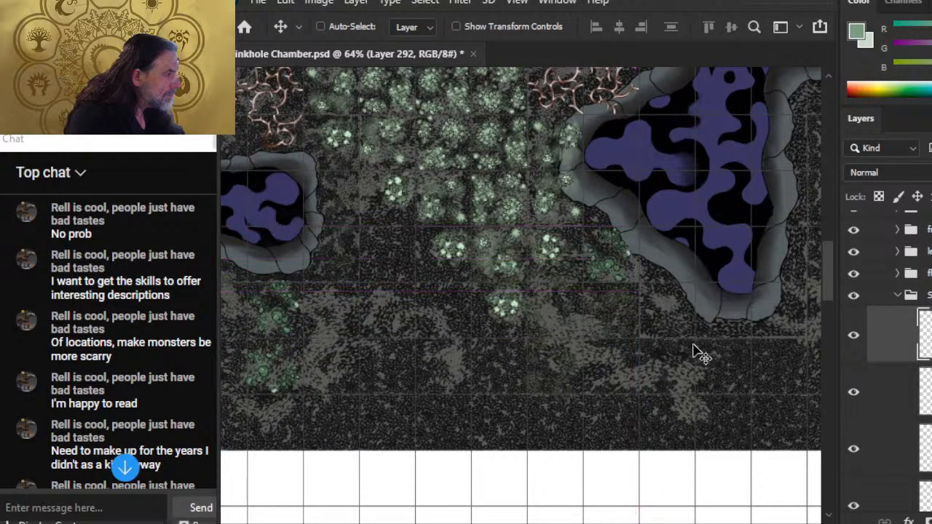
- Paste another patch copy into the cell below the one beside the southeastern pool and flip it horizontally
{"action": "key", "text": "ctrl+v"}
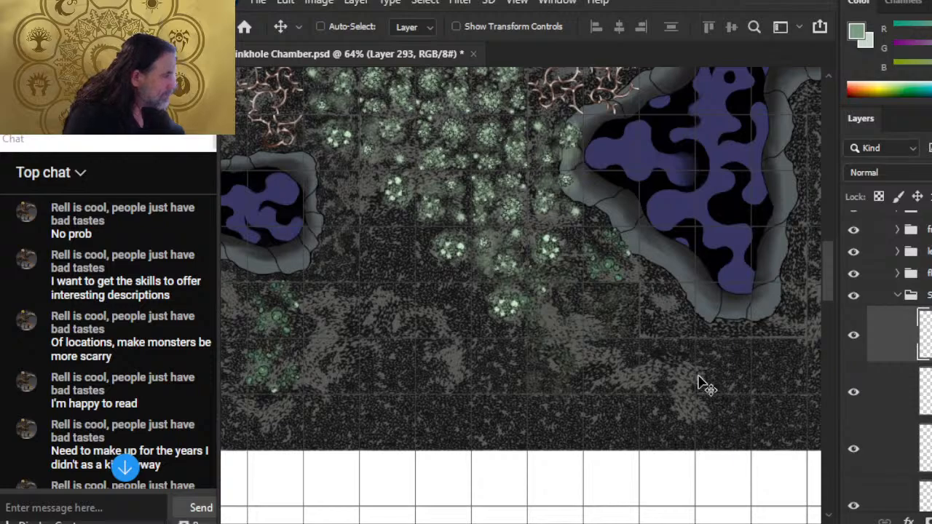
{"action": "mouse_move", "coordinate": [699, 383]}
{"action": "left_mouse_down"}
{"action": "mouse_move", "coordinate": [592, 381]}
{"action": "mouse_move", "coordinate": [674, 374]}
{"action": "mouse_move", "coordinate": [671, 309]}
{"action": "left_mouse_up"}
{"action": "key", "text": "l"}
{"action": "right_click", "coordinate": [641, 281]}
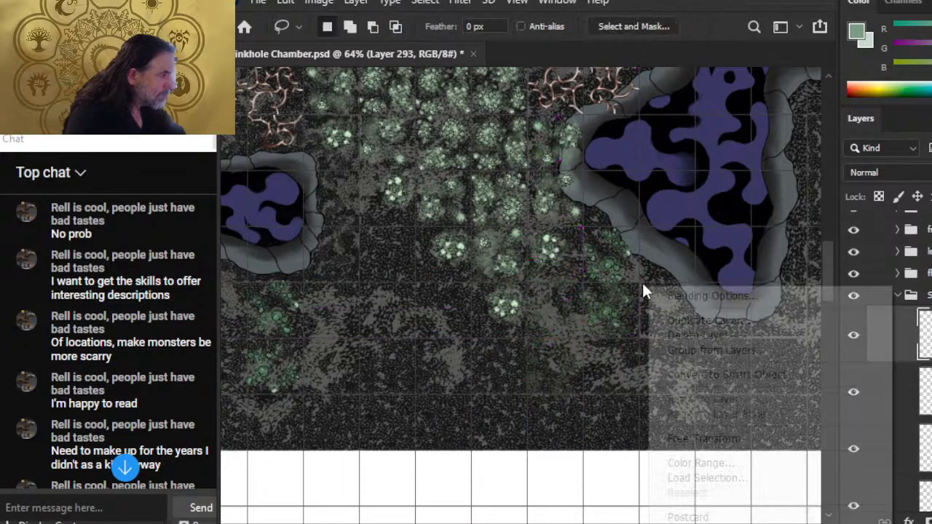
{"action": "left_click", "coordinate": [732, 439]}
{"action": "right_click", "coordinate": [688, 260]}
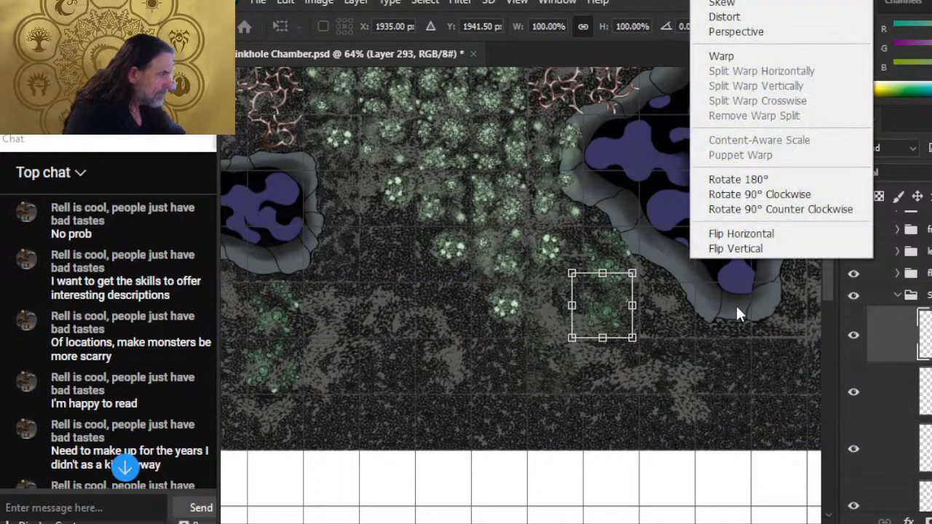
{"action": "left_click", "coordinate": [741, 234]}
{"action": "key", "text": "Return"}
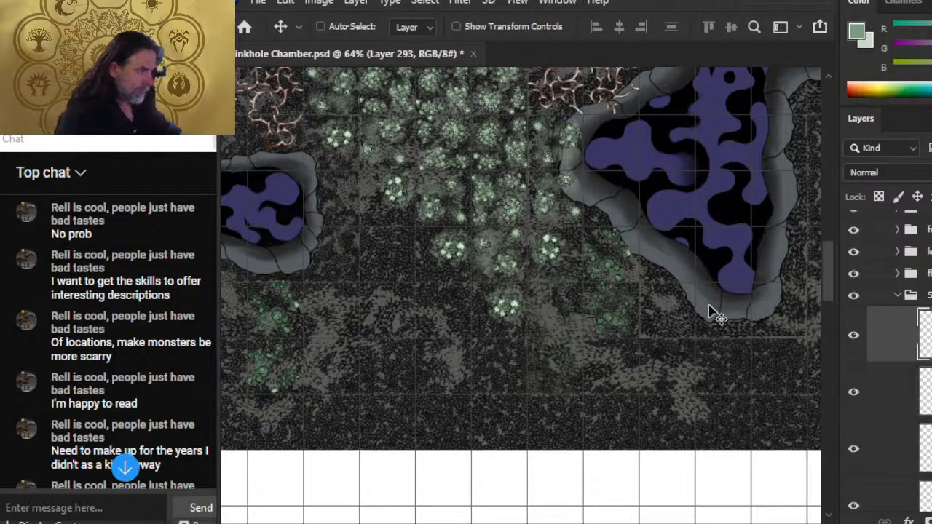
- Paste a patch copy and place it just north of the ruin's top wall, east of the pale foliage clusters
{"action": "left_click_drag", "start_coordinate": [395, 349], "coordinate": [595, 294]}
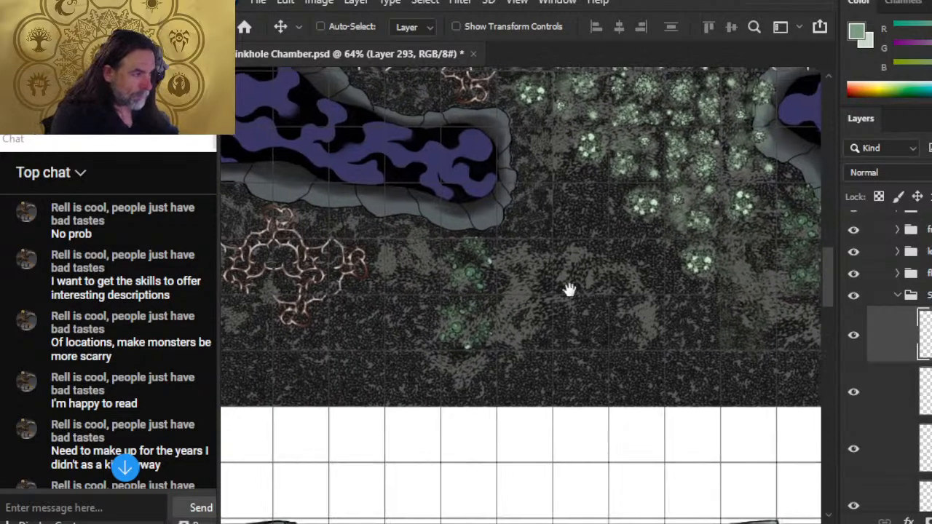
{"action": "left_click_drag", "start_coordinate": [389, 308], "coordinate": [320, 312]}
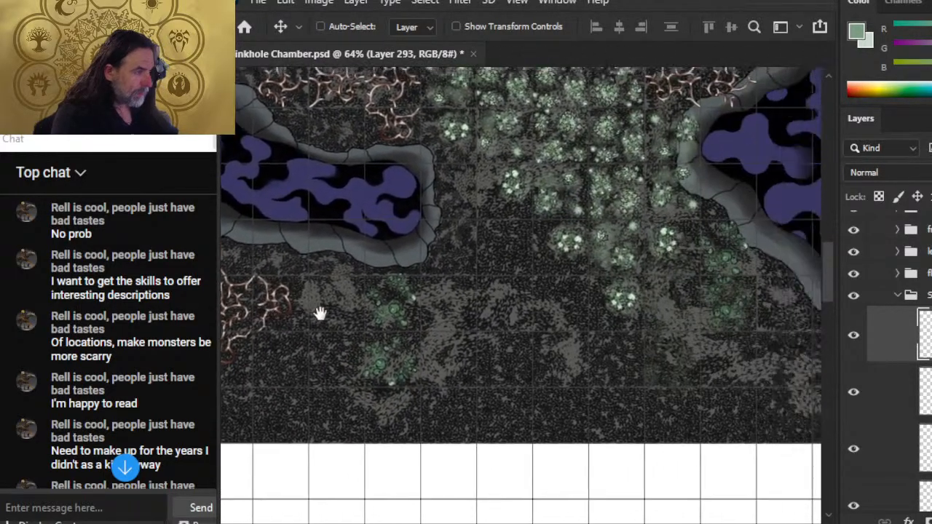
{"action": "left_click_drag", "start_coordinate": [631, 325], "coordinate": [594, 471]}
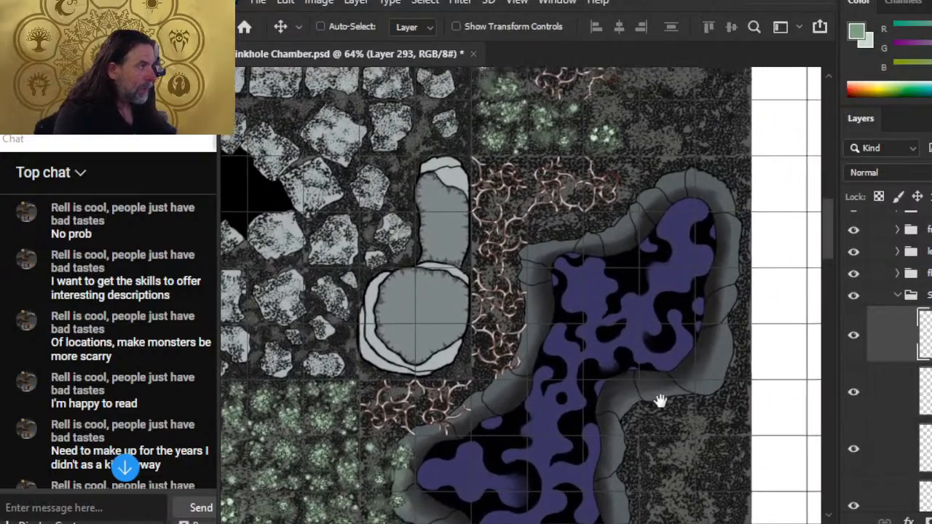
{"action": "left_click_drag", "start_coordinate": [661, 401], "coordinate": [719, 474]}
{"action": "mouse_move", "coordinate": [459, 357]}
{"action": "left_mouse_down"}
{"action": "mouse_move", "coordinate": [447, 410]}
{"action": "mouse_move", "coordinate": [544, 478]}
{"action": "mouse_move", "coordinate": [745, 378]}
{"action": "left_mouse_up"}
{"action": "mouse_move", "coordinate": [564, 298]}
{"action": "left_mouse_down"}
{"action": "mouse_move", "coordinate": [517, 404]}
{"action": "mouse_move", "coordinate": [468, 456]}
{"action": "left_mouse_up"}
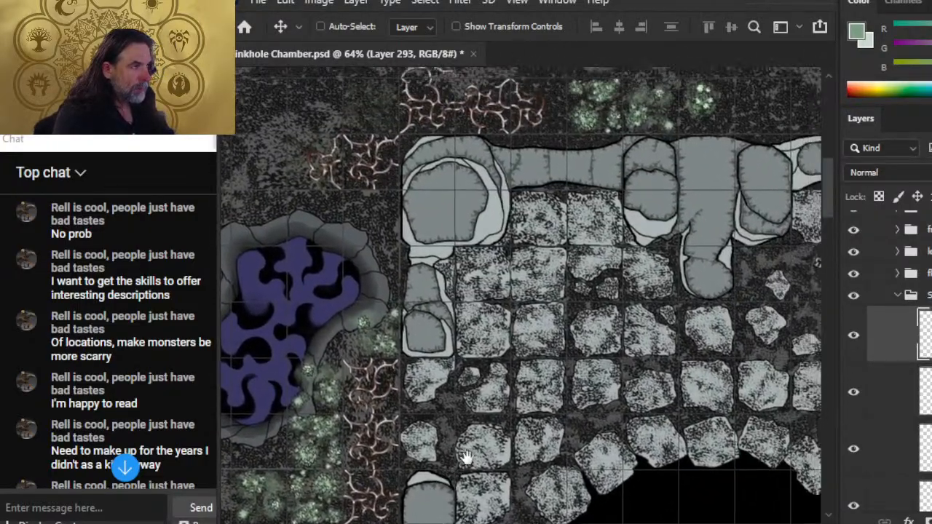
{"action": "left_click_drag", "start_coordinate": [640, 313], "coordinate": [474, 366]}
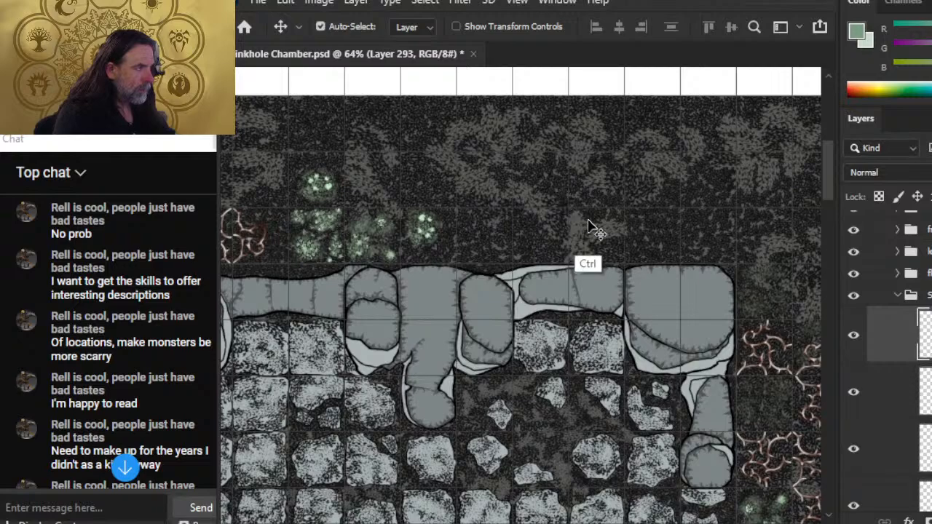
{"action": "key", "text": "ctrl+v"}
{"action": "mouse_move", "coordinate": [573, 360]}
{"action": "left_mouse_down"}
{"action": "mouse_move", "coordinate": [553, 277]}
{"action": "mouse_move", "coordinate": [537, 298]}
{"action": "mouse_move", "coordinate": [571, 295]}
{"action": "mouse_move", "coordinate": [592, 268]}
{"action": "mouse_move", "coordinate": [507, 170]}
{"action": "mouse_move", "coordinate": [658, 183]}
{"action": "mouse_move", "coordinate": [644, 199]}
{"action": "left_mouse_up"}
- Paste a second patch copy into the adjoining cell along the north wall and reorient it with Free Transform
{"action": "key", "text": "ctrl+v"}
{"action": "key", "text": "l"}
{"action": "right_click", "coordinate": [559, 252]}
{"action": "left_click", "coordinate": [657, 406]}
{"action": "key", "text": "Return"}
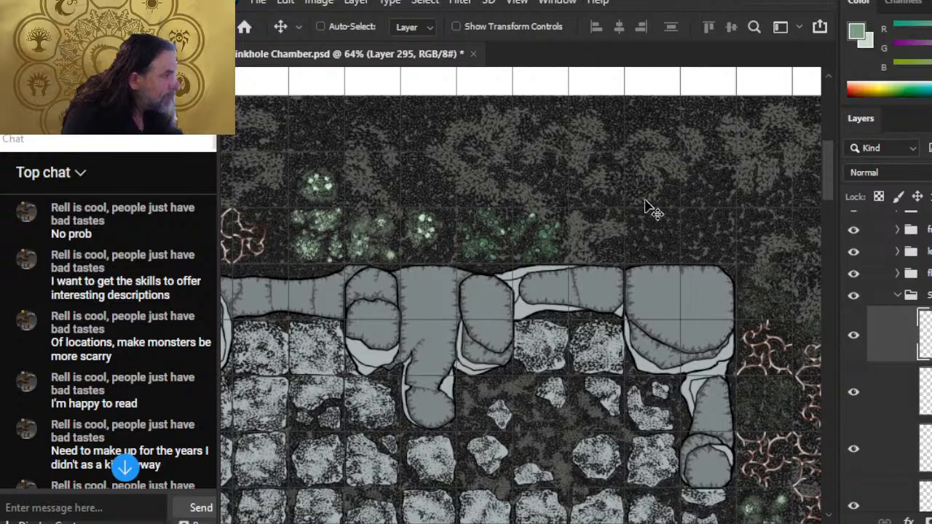
- Paste a patch copy into the next cell east along the north wall, flip it vertically and rotate it 90° counterclockwise
{"action": "key", "text": "ctrl+v"}
{"action": "left_click_drag", "start_coordinate": [597, 300], "coordinate": [666, 254]}
{"action": "right_click", "coordinate": [624, 250]}
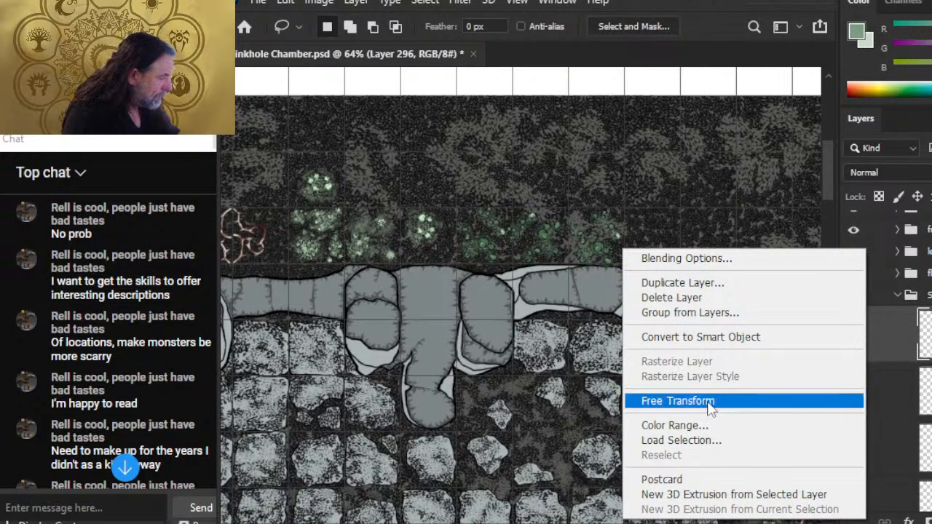
{"action": "left_click", "coordinate": [676, 400]}
{"action": "right_click", "coordinate": [688, 271]}
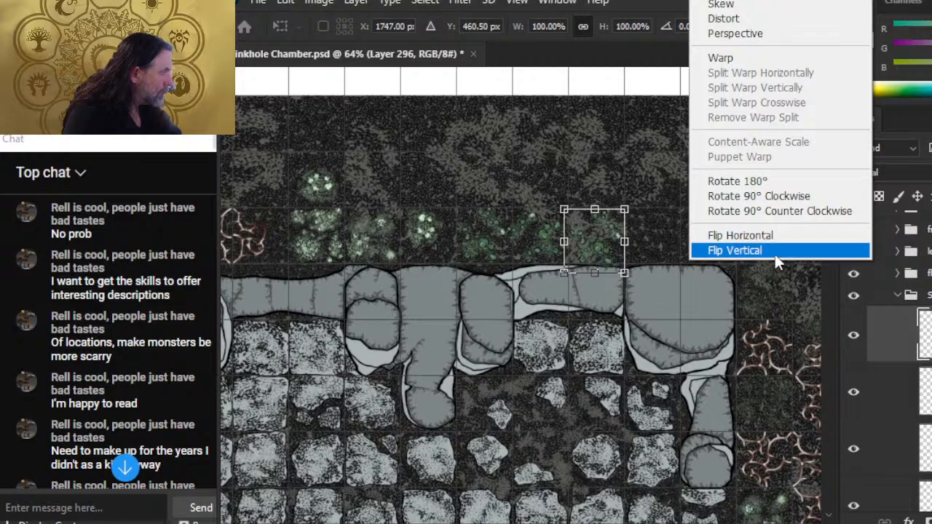
{"action": "left_click", "coordinate": [778, 241]}
{"action": "left_click_drag", "start_coordinate": [730, 187], "coordinate": [731, 294]}
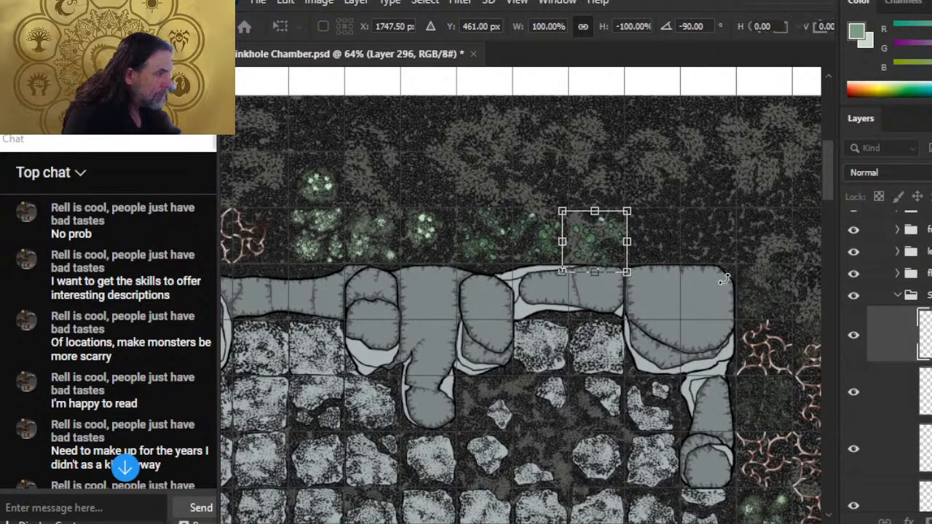
{"action": "key", "text": "Return"}
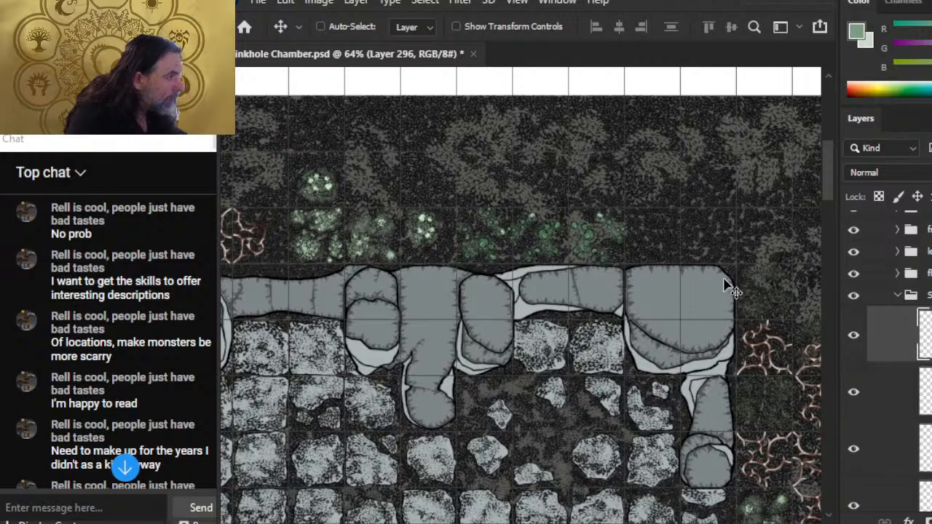
- Review the patch coverage around the ruin walls and down to the southeastern pool
{"action": "key", "text": "z"}
{"action": "left_click", "coordinate": [653, 332], "text": "alt"}
{"action": "left_click", "coordinate": [653, 332], "text": "alt"}
{"action": "left_click_drag", "start_coordinate": [730, 382], "coordinate": [604, 290]}
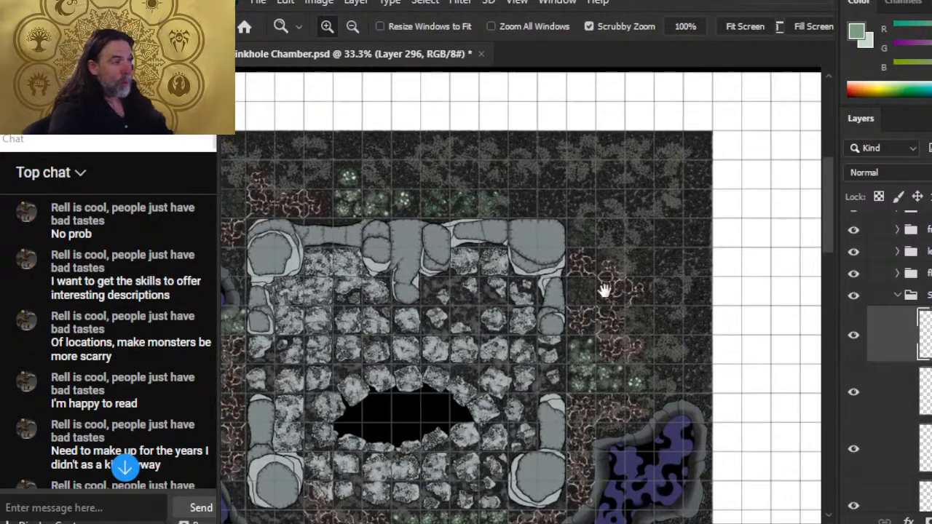
{"action": "left_click_drag", "start_coordinate": [585, 407], "coordinate": [580, 301]}
{"action": "left_click_drag", "start_coordinate": [582, 242], "coordinate": [587, 281]}
{"action": "left_click_drag", "start_coordinate": [553, 229], "coordinate": [570, 310]}
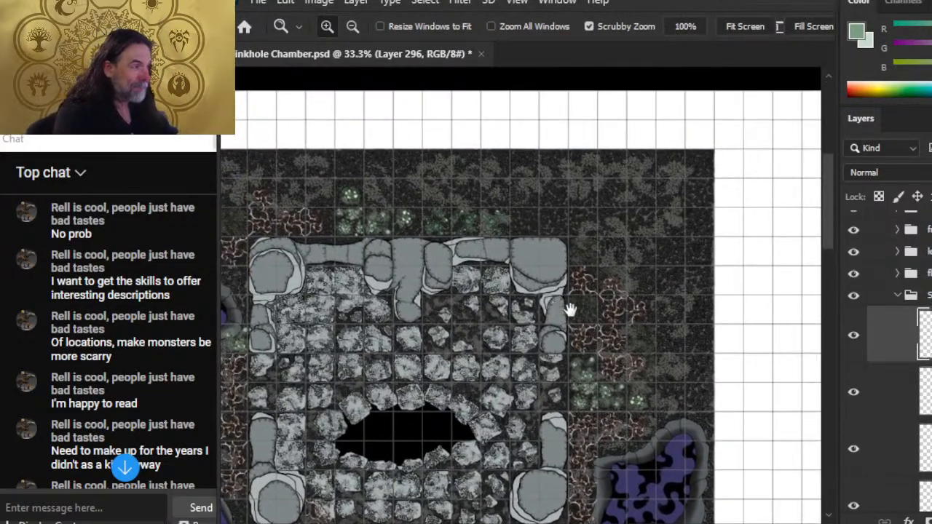
{"action": "left_click_drag", "start_coordinate": [603, 447], "coordinate": [635, 158]}
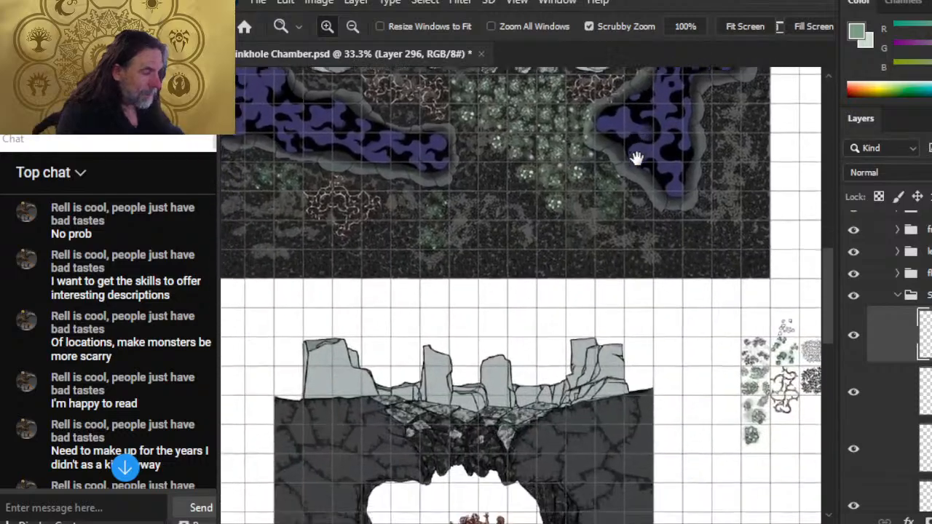
- Select the two layers of the uncolored small mushroom cluster among the sample tiles and nudge it one pixel down
{"action": "left_click_drag", "start_coordinate": [771, 437], "coordinate": [455, 164]}
{"action": "left_click_drag", "start_coordinate": [563, 330], "coordinate": [617, 443]}
{"action": "left_click_drag", "start_coordinate": [521, 202], "coordinate": [673, 224]}
{"action": "left_click_drag", "start_coordinate": [558, 133], "coordinate": [546, 405]}
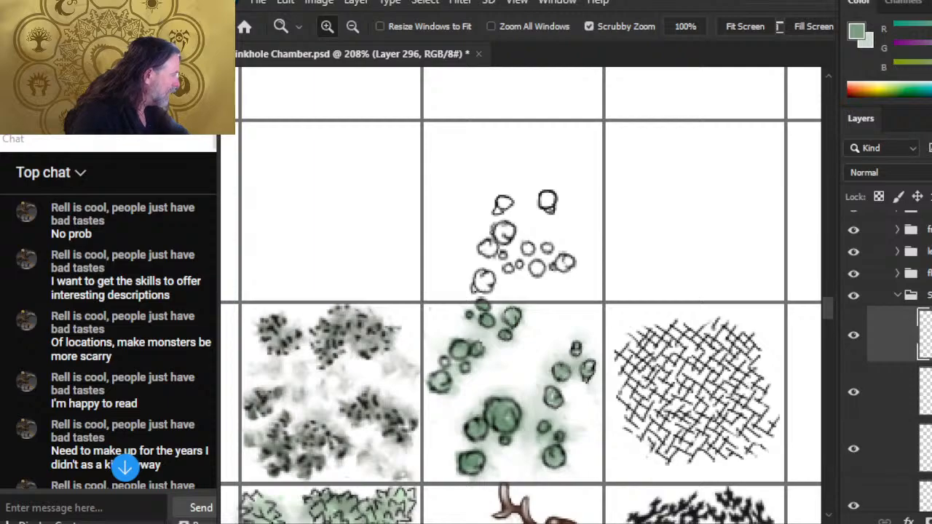
{"action": "scroll", "coordinate": [919, 364], "scroll_direction": "down", "scroll_amount": 8}
{"action": "left_click", "coordinate": [919, 383]}
{"action": "left_click", "coordinate": [918, 404], "text": "shift"}
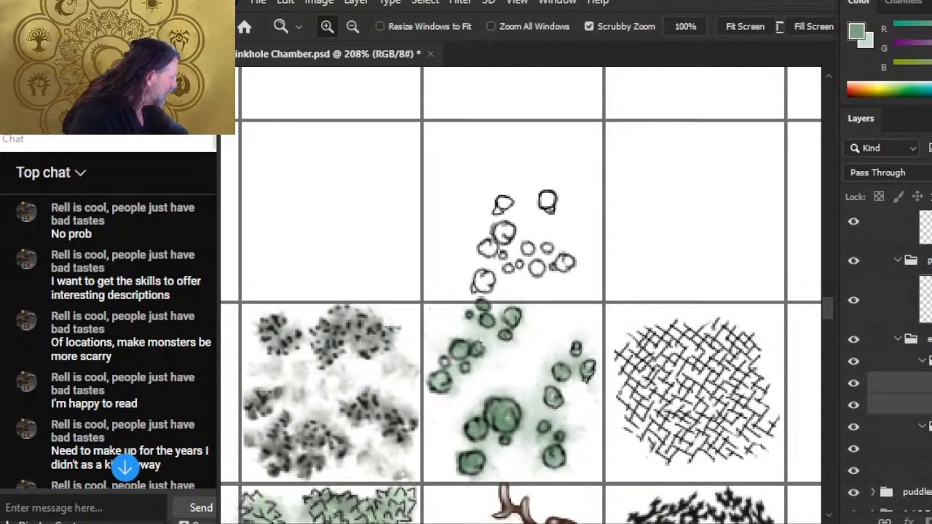
{"action": "key", "text": "v"}
{"action": "key", "text": "Down"}
{"action": "key", "text": "Down"}
{"action": "key", "text": "Down"}
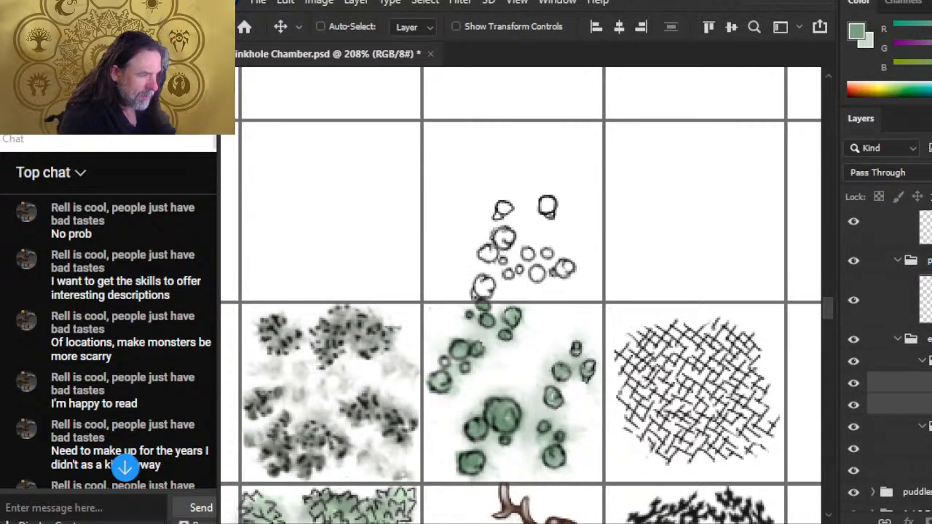
{"action": "key", "text": "Up"}
{"action": "key", "text": "Up"}
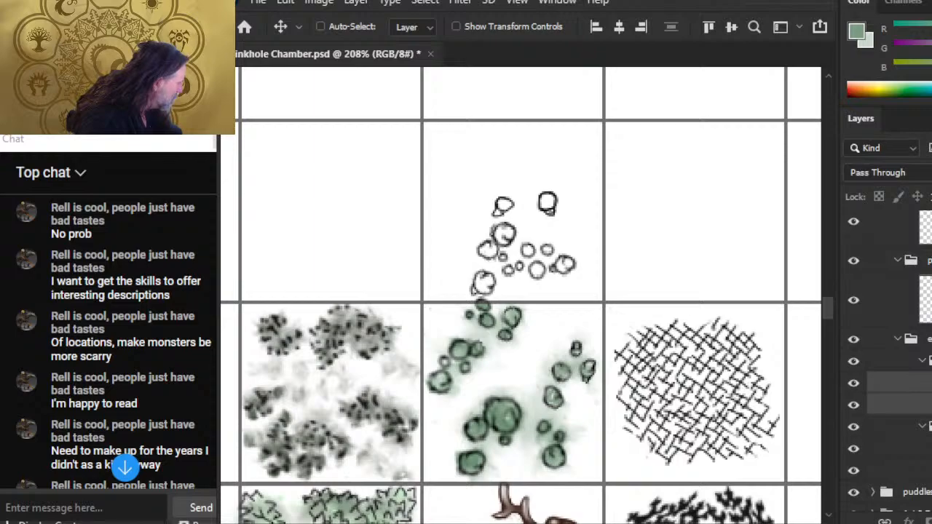
- Nudge the full mushroom group four pixels down within its sample cell
{"action": "left_click", "coordinate": [919, 427]}
{"action": "key", "text": "Down"}
{"action": "key", "text": "Down"}
{"action": "key", "text": "Down"}
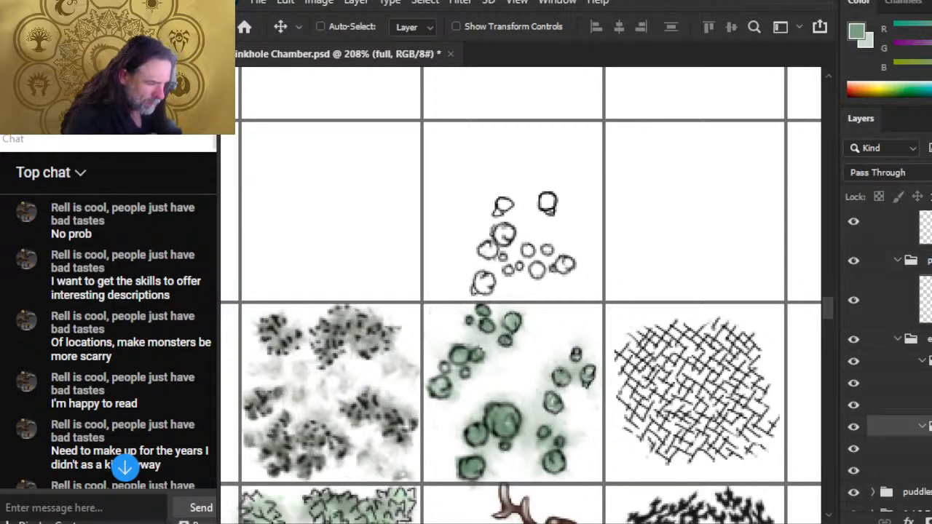
{"action": "key", "text": "Down"}
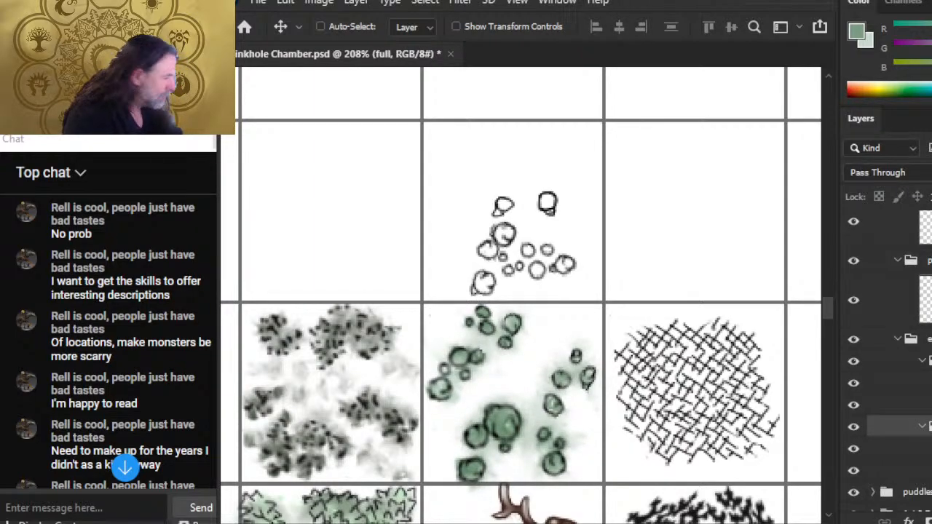
- Paint the lower-left mushroom of the uncolored cluster green on the cluster's color layer with a small brush
{"action": "left_click", "coordinate": [865, 449]}
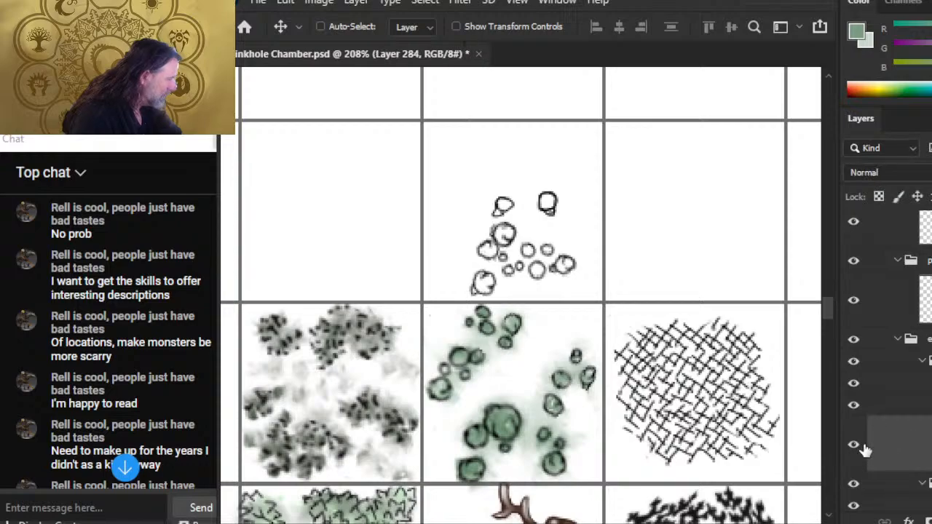
{"action": "left_click", "coordinate": [853, 404]}
{"action": "left_click", "coordinate": [853, 403]}
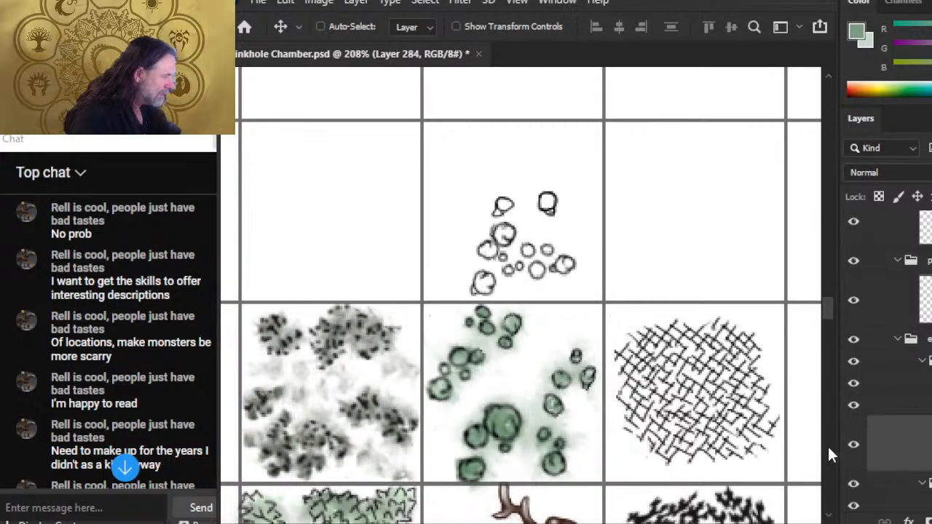
{"action": "key", "text": "b"}
{"action": "scroll", "coordinate": [516, 389], "scroll_direction": "up", "scroll_amount": 3}
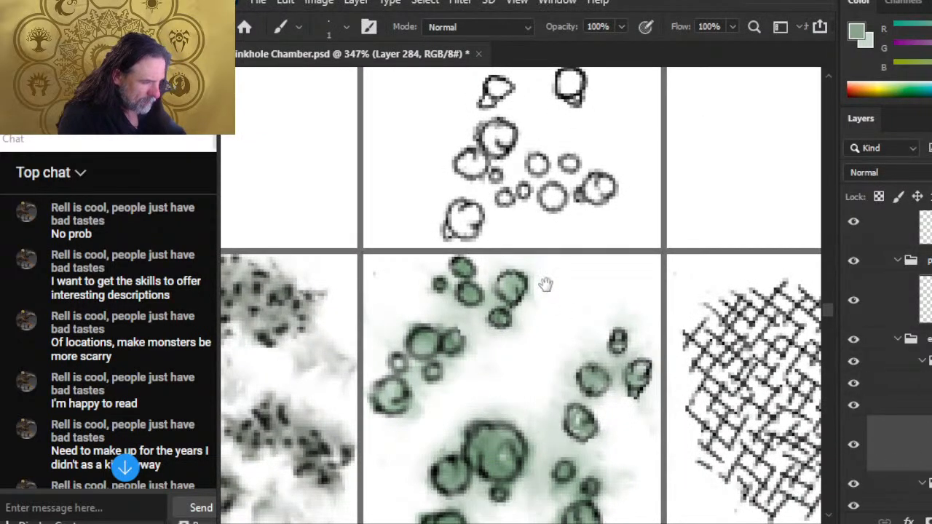
{"action": "mouse_move", "coordinate": [547, 264]}
{"action": "left_mouse_down"}
{"action": "mouse_move", "coordinate": [551, 326]}
{"action": "mouse_move", "coordinate": [549, 317]}
{"action": "left_mouse_up"}
{"action": "key", "text": "bracketright"}
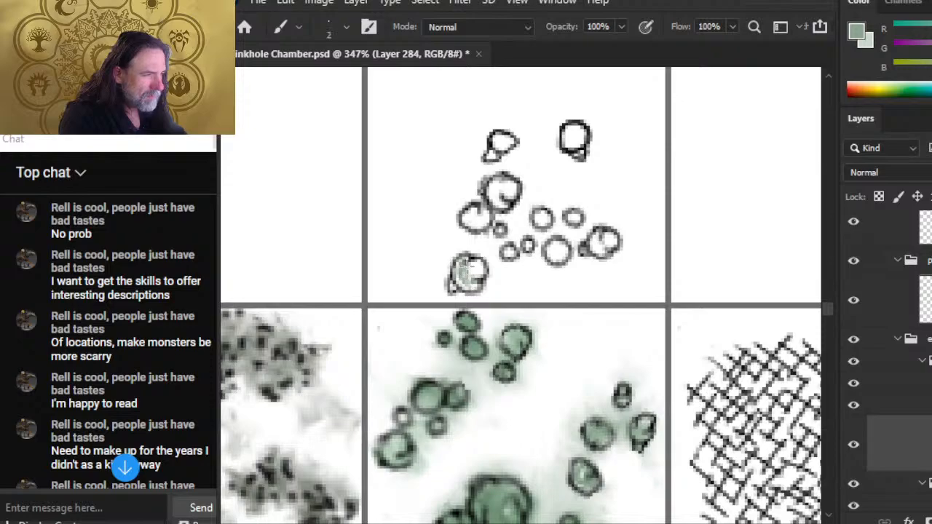
{"action": "left_click_drag", "start_coordinate": [471, 275], "coordinate": [471, 286]}
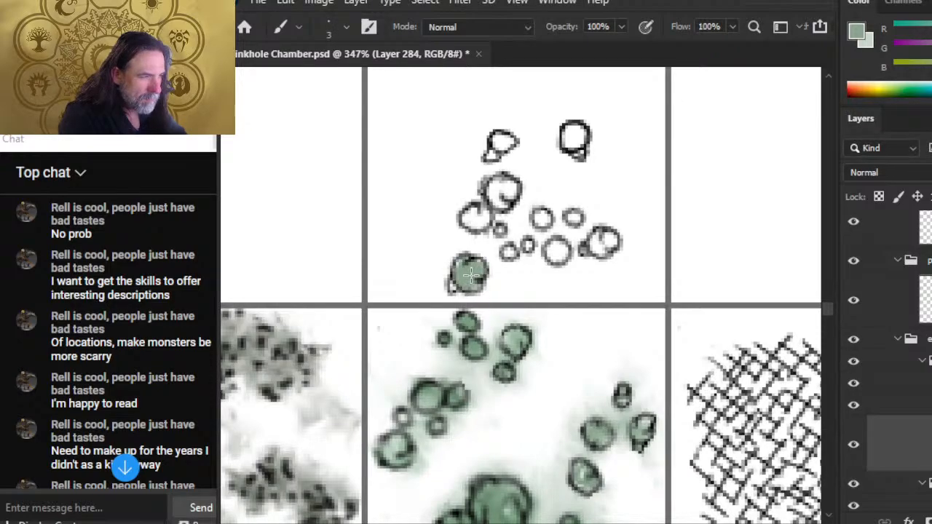
- Paint the remaining mushrooms of the small cluster green with a 5 px brush
{"action": "key", "text": "bracketright"}
{"action": "key", "text": "bracketright"}
{"action": "mouse_move", "coordinate": [466, 216]}
{"action": "left_mouse_down"}
{"action": "mouse_move", "coordinate": [493, 196]}
{"action": "mouse_move", "coordinate": [488, 216]}
{"action": "left_mouse_up"}
{"action": "mouse_move", "coordinate": [502, 179]}
{"action": "left_mouse_down"}
{"action": "mouse_move", "coordinate": [512, 211]}
{"action": "mouse_move", "coordinate": [499, 244]}
{"action": "mouse_move", "coordinate": [524, 247]}
{"action": "mouse_move", "coordinate": [540, 222]}
{"action": "mouse_move", "coordinate": [552, 254]}
{"action": "mouse_move", "coordinate": [579, 215]}
{"action": "mouse_move", "coordinate": [608, 247]}
{"action": "mouse_move", "coordinate": [588, 260]}
{"action": "left_mouse_up"}
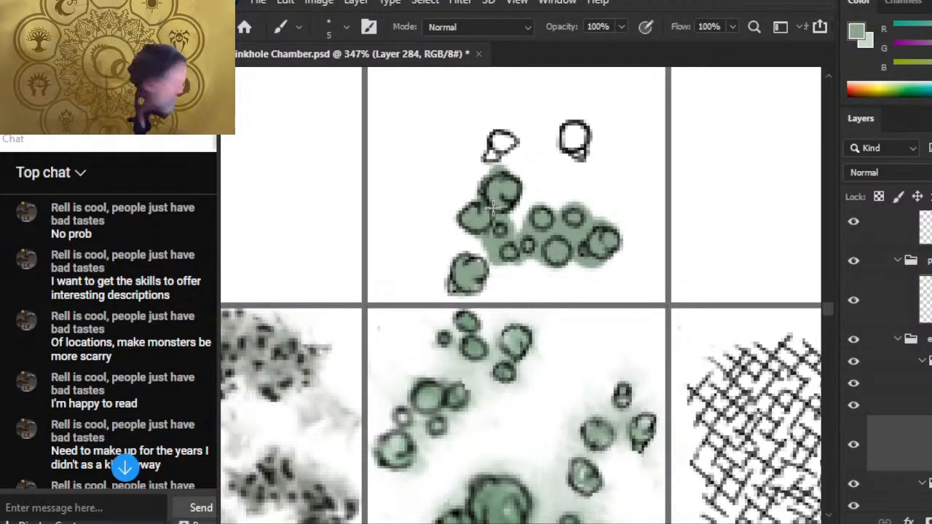
{"action": "left_click_drag", "start_coordinate": [501, 140], "coordinate": [504, 137]}
{"action": "mouse_move", "coordinate": [591, 147]}
{"action": "left_mouse_down"}
{"action": "mouse_move", "coordinate": [580, 152]}
{"action": "mouse_move", "coordinate": [569, 129]}
{"action": "mouse_move", "coordinate": [581, 129]}
{"action": "mouse_move", "coordinate": [592, 155]}
{"action": "left_mouse_up"}
- Smudge the green paint around the small mushroom cluster at 50% strength to give it soft, faded edges
{"action": "key", "text": "r"}
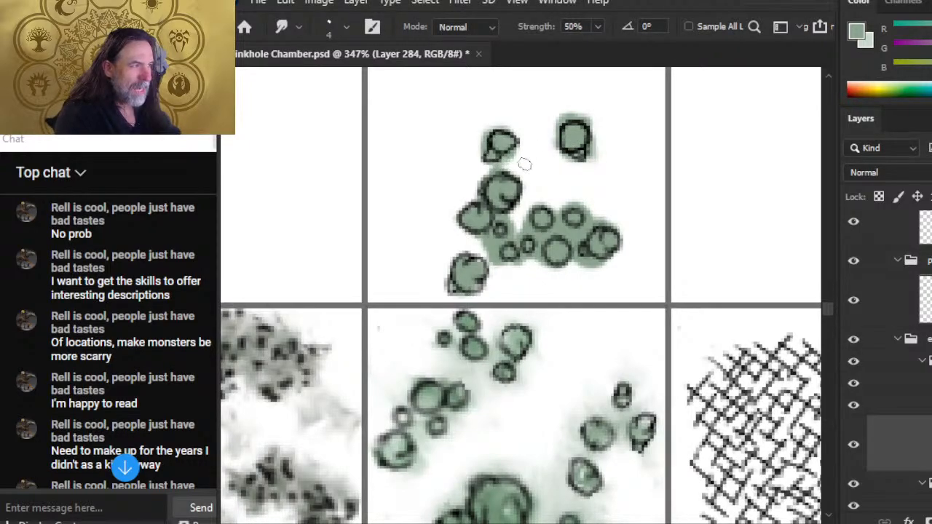
{"action": "mouse_move", "coordinate": [493, 141]}
{"action": "left_mouse_down"}
{"action": "mouse_move", "coordinate": [471, 131]}
{"action": "mouse_move", "coordinate": [496, 166]}
{"action": "mouse_move", "coordinate": [460, 161]}
{"action": "left_mouse_up"}
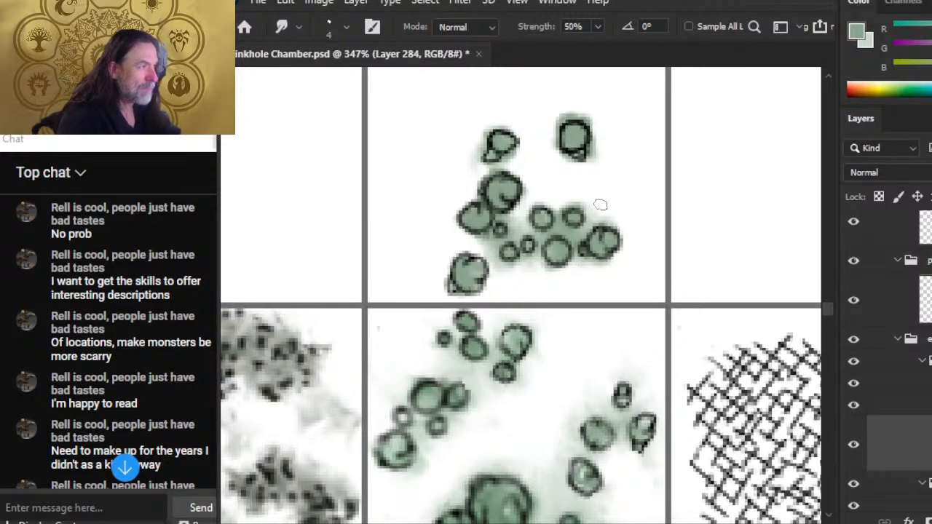
{"action": "left_click_drag", "start_coordinate": [599, 204], "coordinate": [567, 292]}
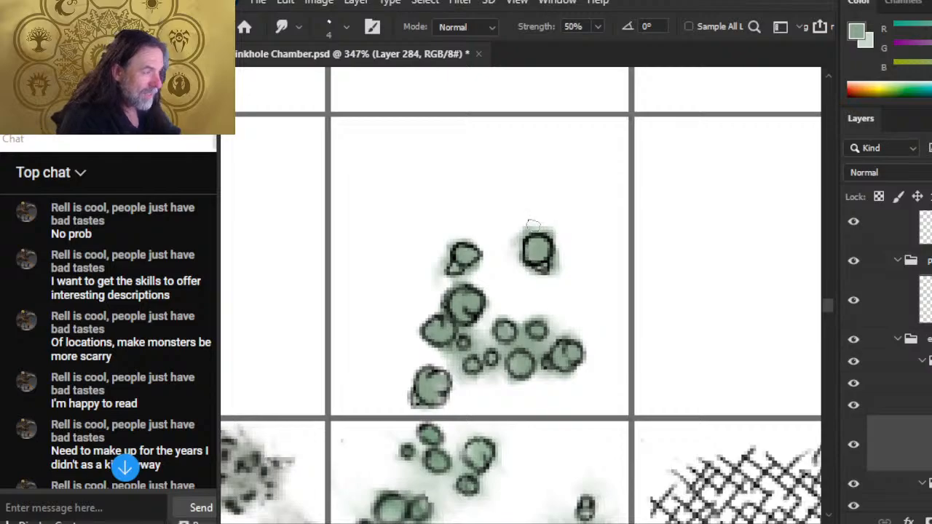
{"action": "left_click_drag", "start_coordinate": [466, 249], "coordinate": [446, 275]}
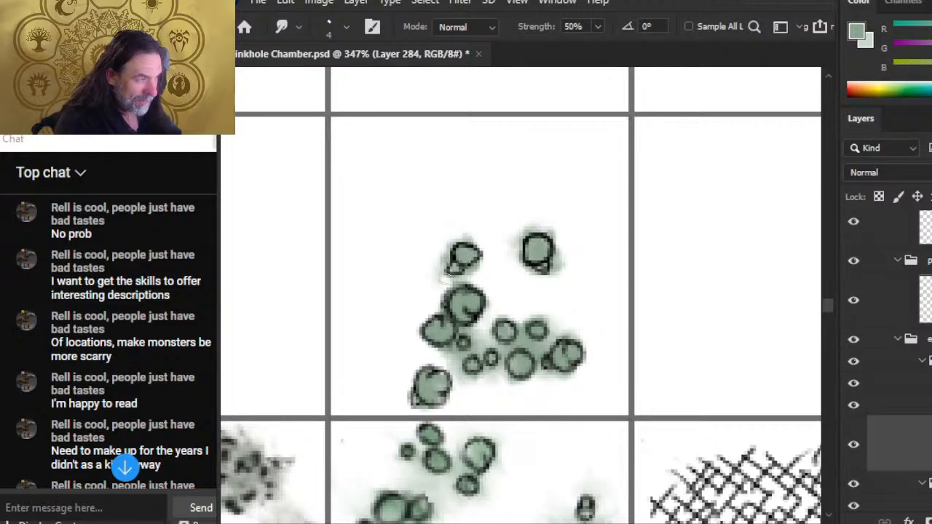
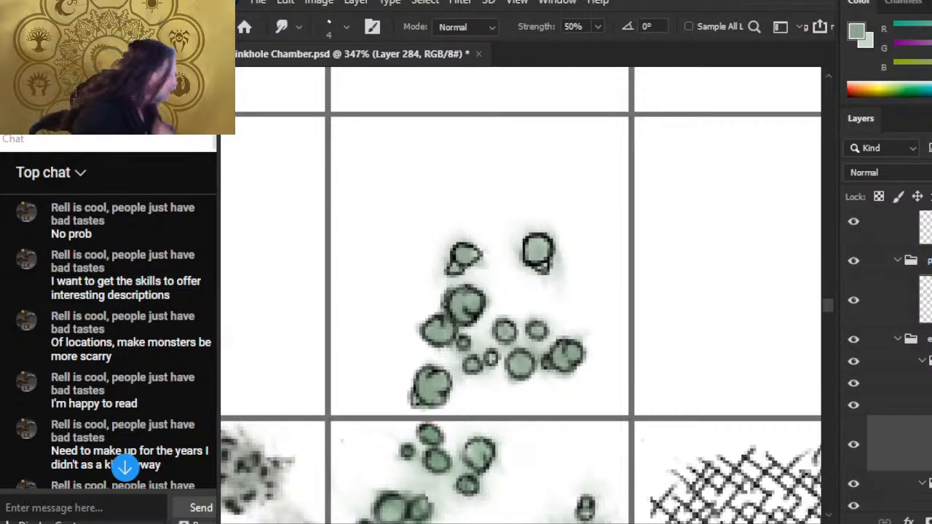
- Duplicate the small cluster's line and color layers and merge the duplicates into one layer
{"action": "left_click", "coordinate": [916, 402]}
{"action": "left_click", "coordinate": [903, 384], "text": "shift"}
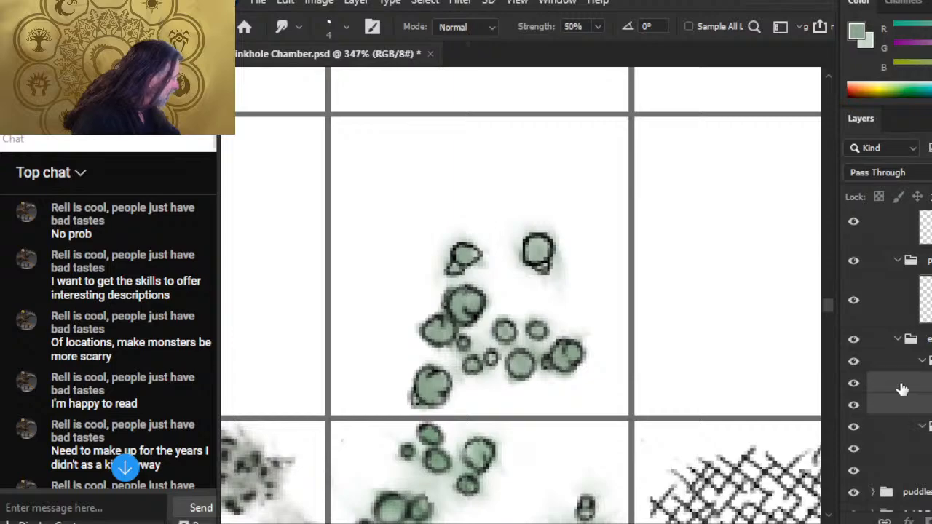
{"action": "right_click", "coordinate": [902, 383]}
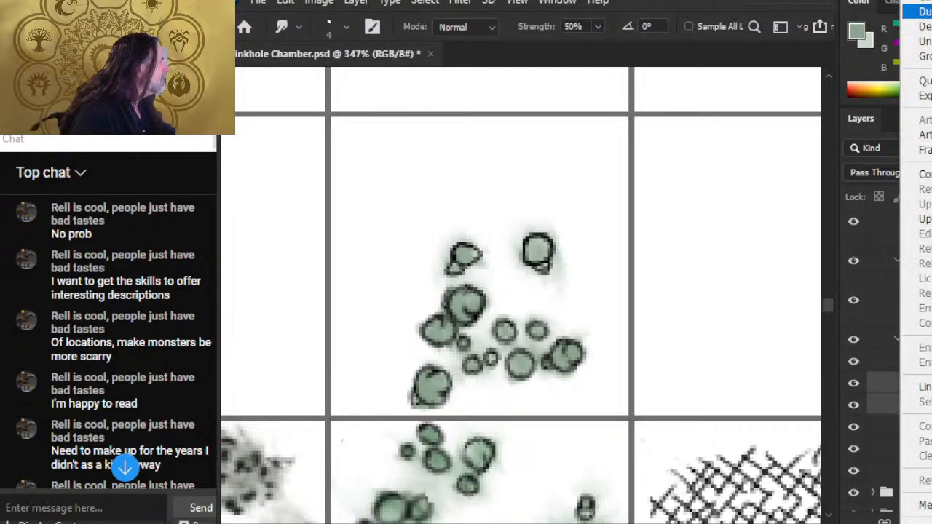
{"action": "left_click", "coordinate": [918, 12]}
{"action": "key", "text": "Return"}
{"action": "right_click", "coordinate": [901, 392]}
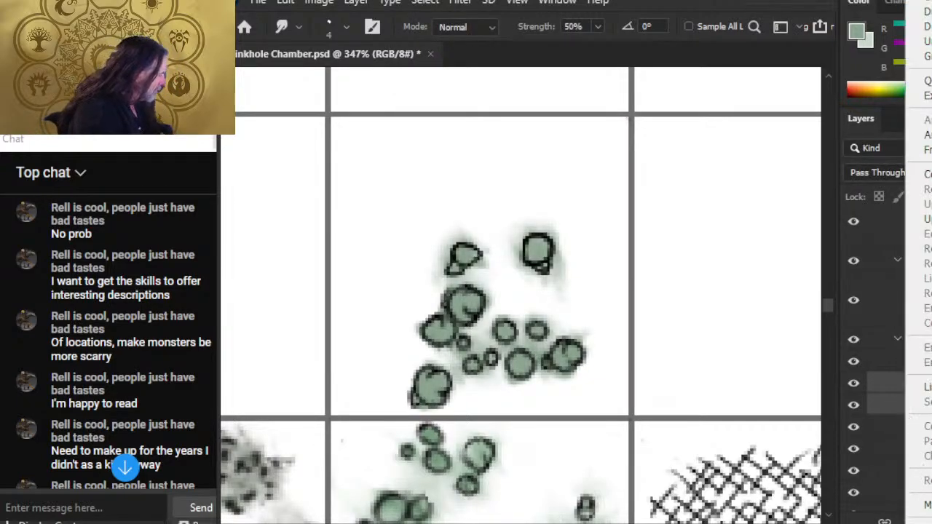
{"action": "left_click", "coordinate": [921, 505]}
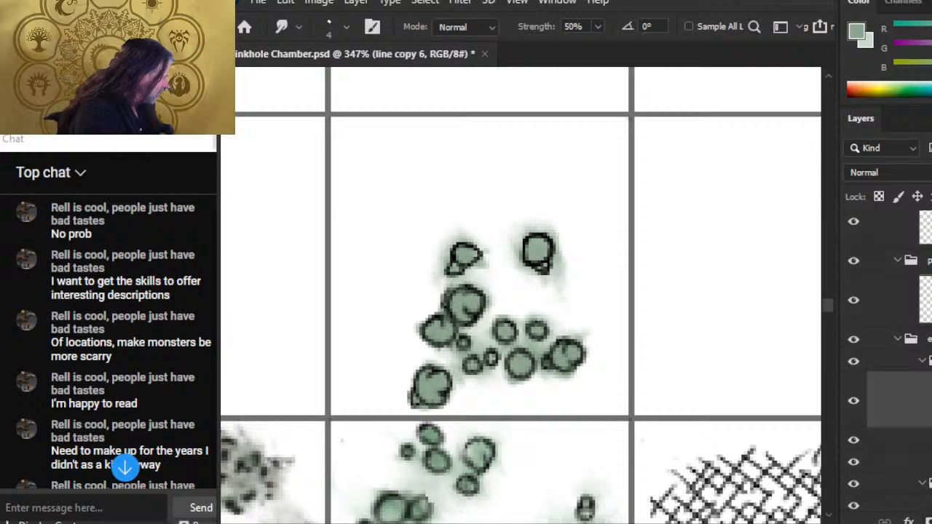
- Move the merged cluster layer to the top of the SHROOMS group in the layer stack
{"action": "scroll", "coordinate": [888, 364], "scroll_direction": "up", "scroll_amount": 3}
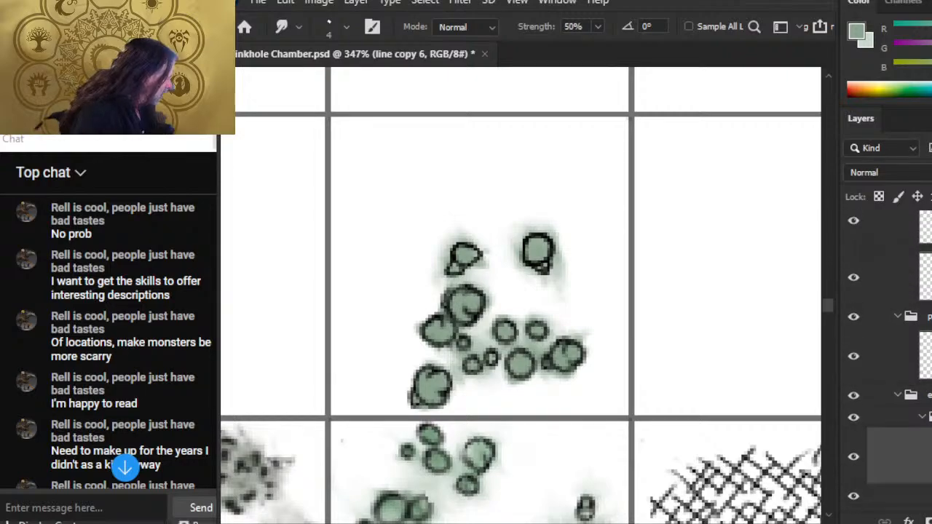
{"action": "left_click_drag", "start_coordinate": [900, 457], "coordinate": [900, 284]}
{"action": "scroll", "coordinate": [899, 305], "scroll_direction": "up", "scroll_amount": 5}
{"action": "scroll", "coordinate": [888, 364], "scroll_direction": "down", "scroll_amount": 3}
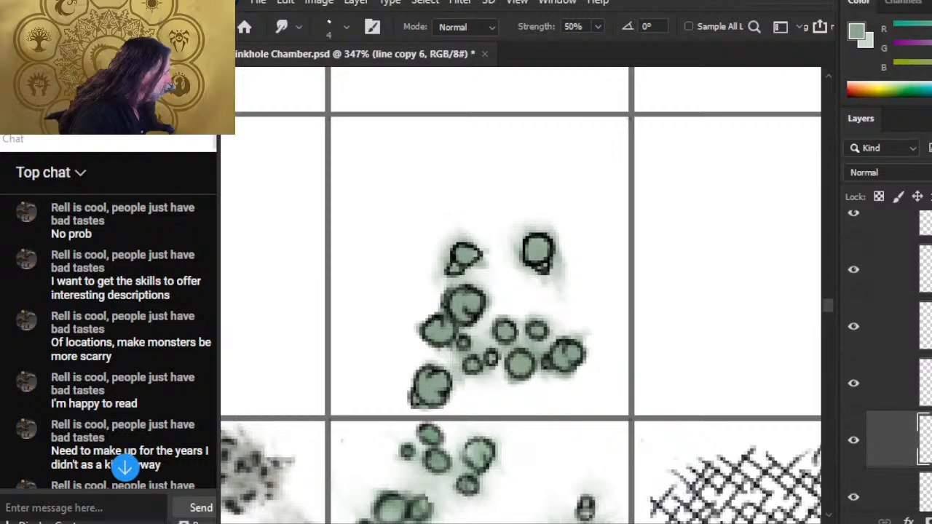
{"action": "scroll", "coordinate": [888, 364], "scroll_direction": "up", "scroll_amount": 1}
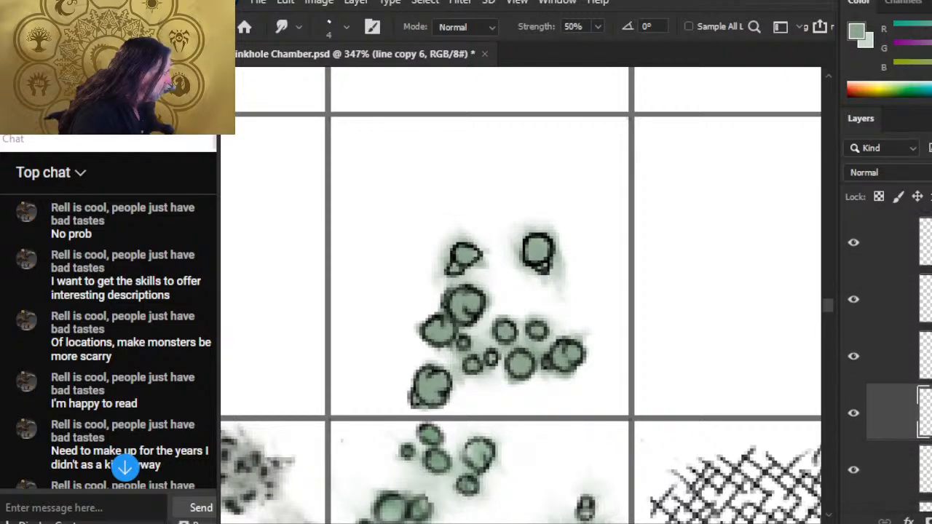
{"action": "scroll", "coordinate": [899, 364], "scroll_direction": "up", "scroll_amount": 4}
{"action": "scroll", "coordinate": [899, 364], "scroll_direction": "down", "scroll_amount": 1}
{"action": "left_click_drag", "start_coordinate": [899, 463], "coordinate": [899, 292]}
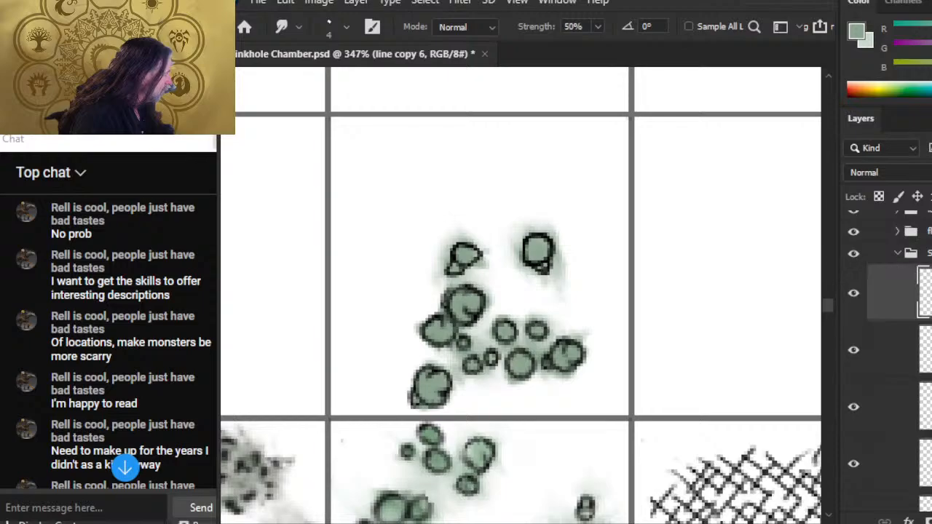
- Place the small cluster copy on the map against the lower western edge of the southeastern pool, east of the green patches
{"action": "key", "text": "z"}
{"action": "left_click_drag", "start_coordinate": [612, 327], "coordinate": [478, 315]}
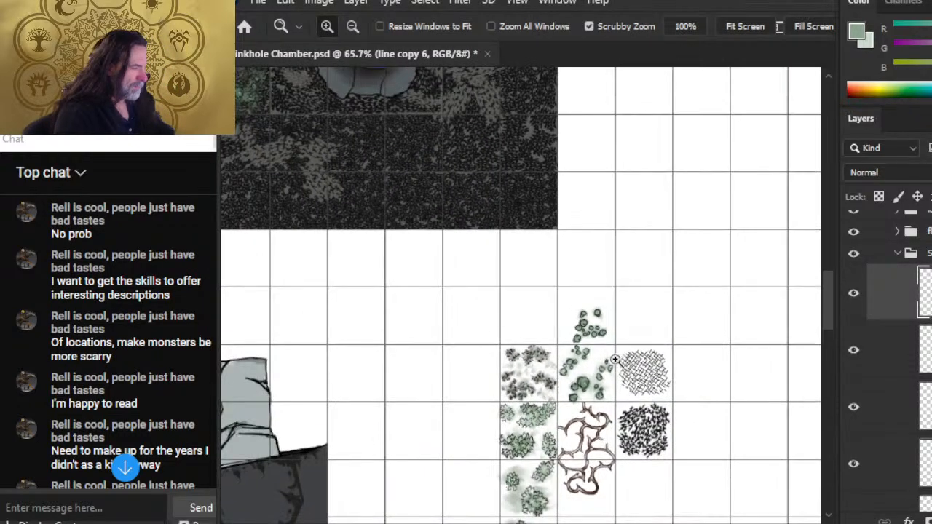
{"action": "key", "text": "v"}
{"action": "left_click_drag", "start_coordinate": [636, 345], "coordinate": [603, 416]}
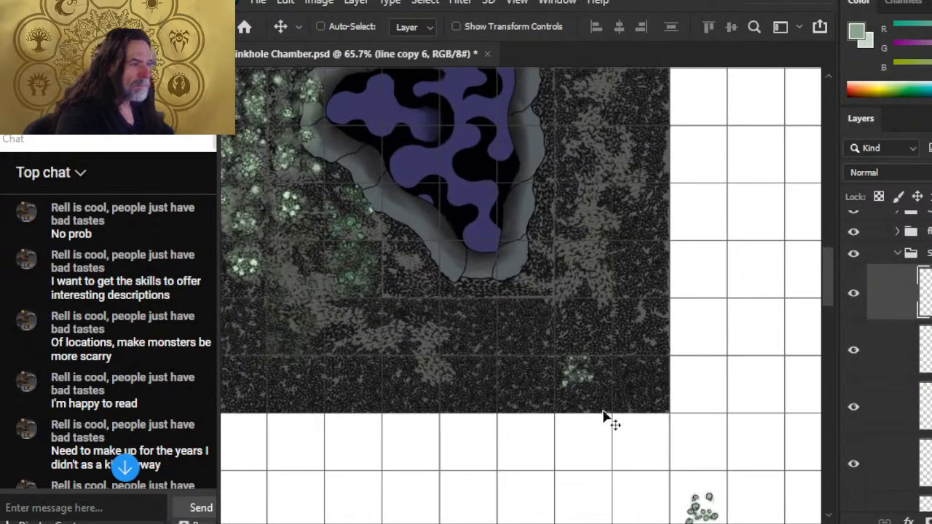
{"action": "left_click_drag", "start_coordinate": [473, 291], "coordinate": [547, 305]}
{"action": "left_click_drag", "start_coordinate": [712, 384], "coordinate": [533, 280]}
{"action": "key", "text": "z"}
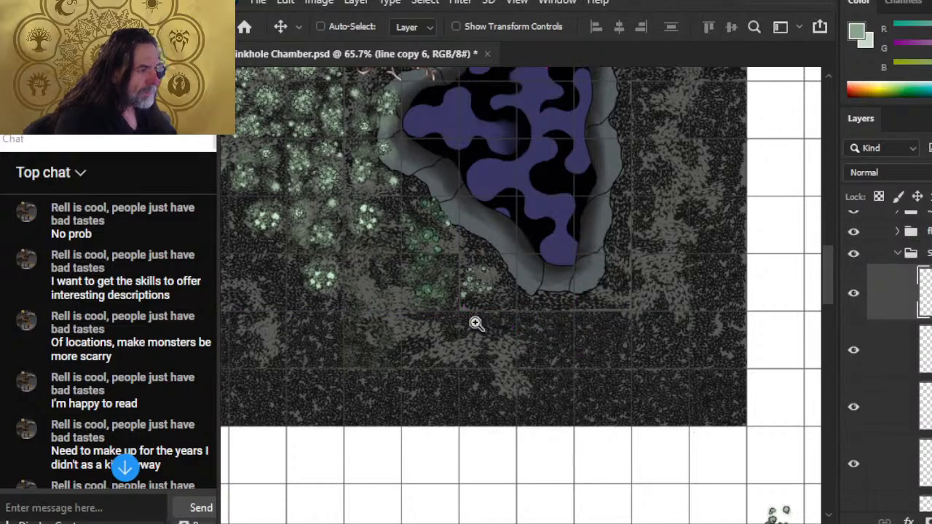
- Rotate the small mushroom cluster copy about a quarter turn clockwise and shift it slightly east beside the southeastern pool
{"action": "mouse_move", "coordinate": [412, 301]}
{"action": "left_mouse_down"}
{"action": "mouse_move", "coordinate": [501, 329]}
{"action": "mouse_move", "coordinate": [586, 337]}
{"action": "left_mouse_up"}
{"action": "key", "text": "l"}
{"action": "scroll", "coordinate": [640, 327], "scroll_direction": "up", "scroll_amount": 1}
{"action": "right_click", "coordinate": [641, 326]}
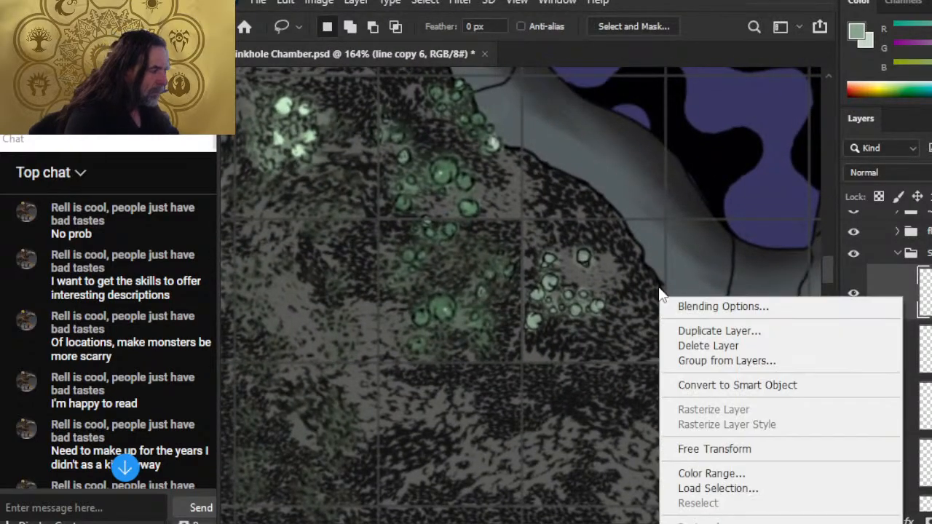
{"action": "left_click", "coordinate": [754, 449]}
{"action": "left_click_drag", "start_coordinate": [707, 217], "coordinate": [658, 426]}
{"action": "left_click_drag", "start_coordinate": [566, 280], "coordinate": [601, 277]}
{"action": "key", "text": "Return"}
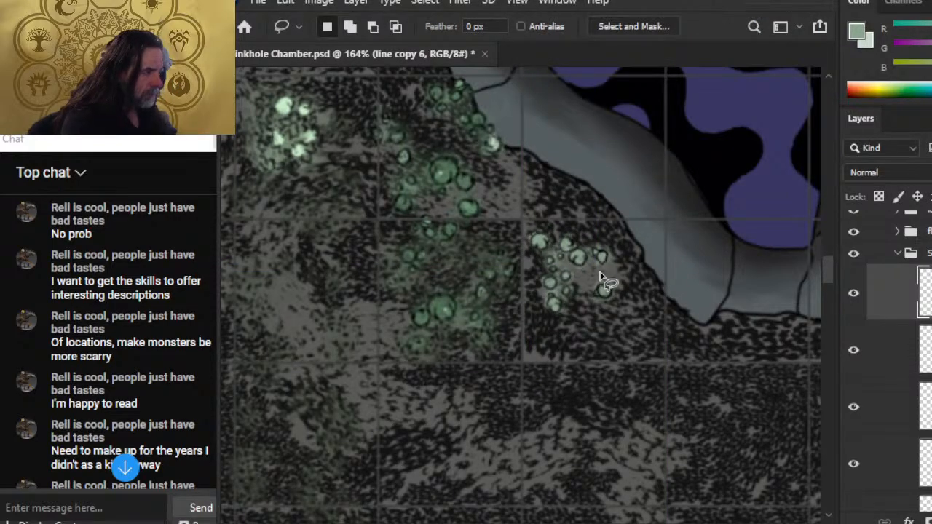
{"action": "key", "text": "ctrl+v"}
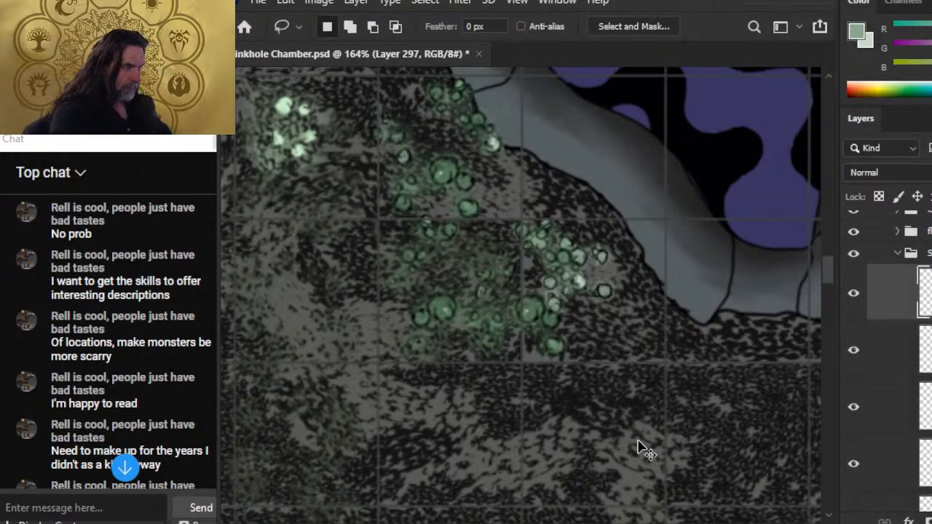
{"action": "left_click_drag", "start_coordinate": [631, 249], "coordinate": [681, 439]}
{"action": "key", "text": "v"}
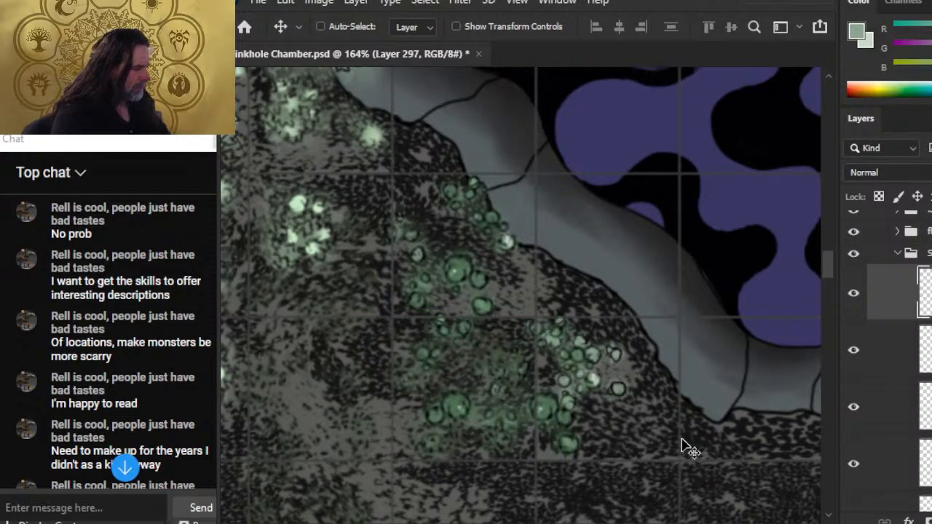
{"action": "left_click", "coordinate": [851, 311]}
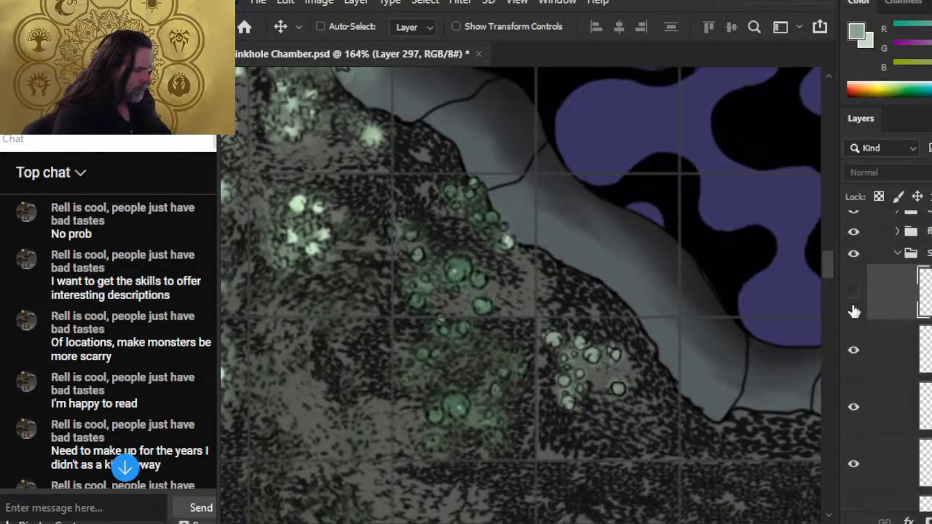
{"action": "left_click", "coordinate": [857, 295]}
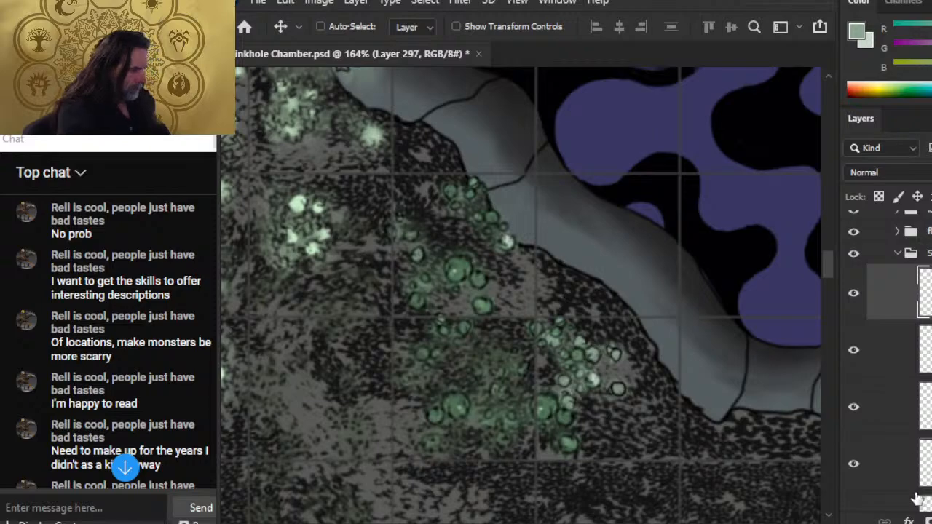
{"action": "key", "text": "Delete"}
{"action": "left_click", "coordinate": [855, 297]}
{"action": "left_click", "coordinate": [855, 297]}
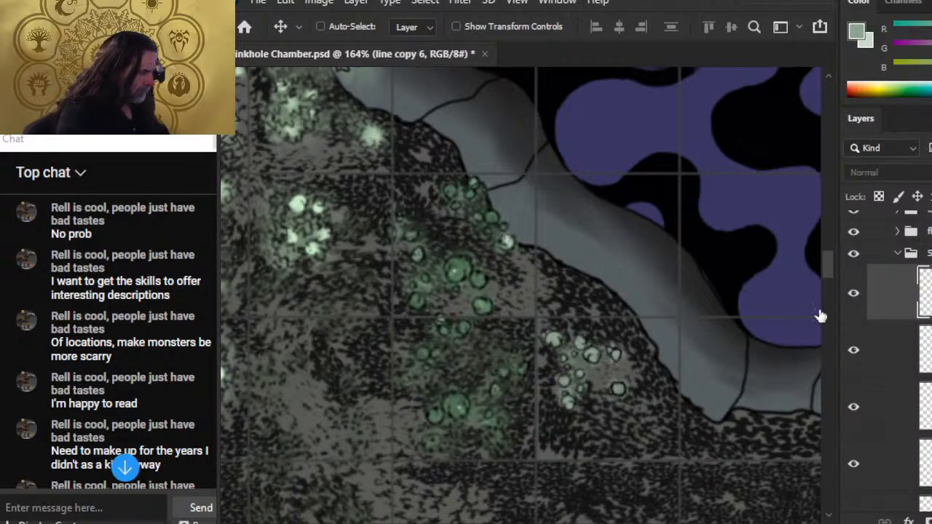
- Duplicate the small cluster and place the copy south of the southwestern pool's eastern end, just east of the upper green patch
{"action": "key", "text": "l"}
{"action": "left_click_drag", "start_coordinate": [630, 332], "coordinate": [620, 447]}
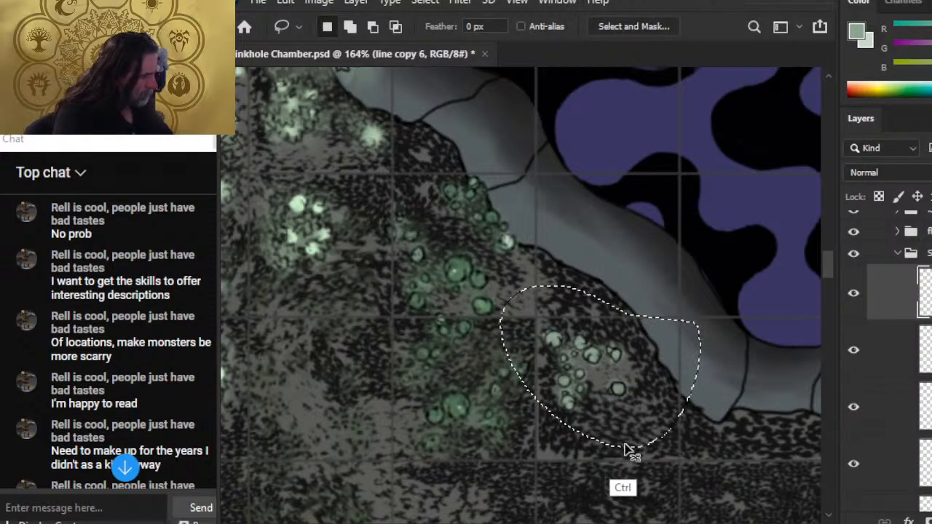
{"action": "key", "text": "ctrl+j"}
{"action": "left_click_drag", "start_coordinate": [706, 443], "coordinate": [486, 378]}
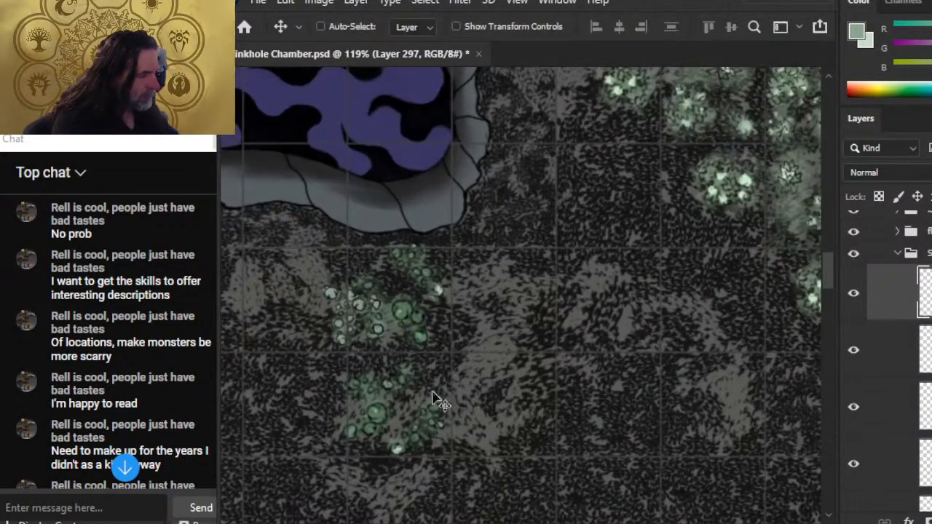
{"action": "left_click_drag", "start_coordinate": [411, 379], "coordinate": [549, 359]}
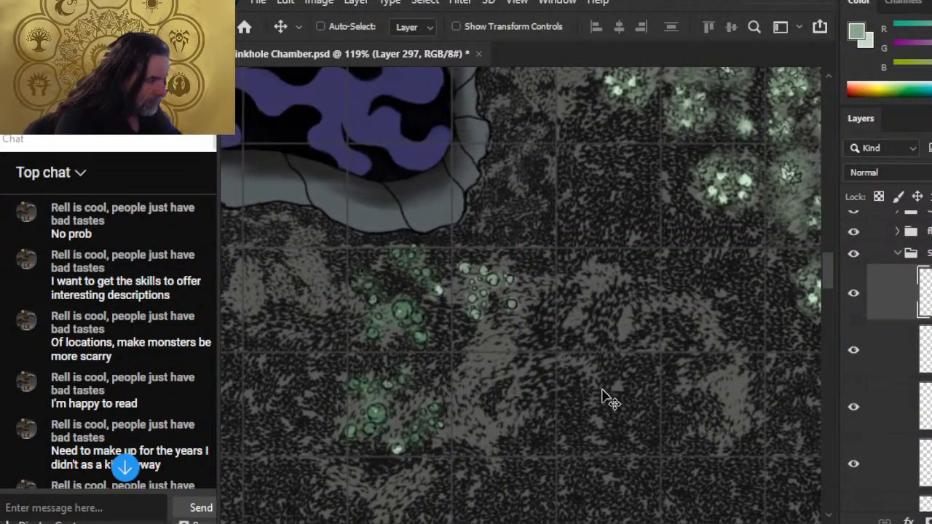
- Paste another copy of the small cluster and place it west of the lower green patch, south of the southwestern pool
{"action": "mouse_move", "coordinate": [603, 397]}
{"action": "left_mouse_down"}
{"action": "mouse_move", "coordinate": [616, 412]}
{"action": "mouse_move", "coordinate": [609, 402]}
{"action": "mouse_move", "coordinate": [613, 413]}
{"action": "mouse_move", "coordinate": [604, 412]}
{"action": "mouse_move", "coordinate": [646, 276]}
{"action": "mouse_move", "coordinate": [589, 439]}
{"action": "mouse_move", "coordinate": [557, 476]}
{"action": "left_mouse_up"}
{"action": "key", "text": "ctrl+v"}
{"action": "key", "text": "l"}
{"action": "right_click", "coordinate": [578, 352]}
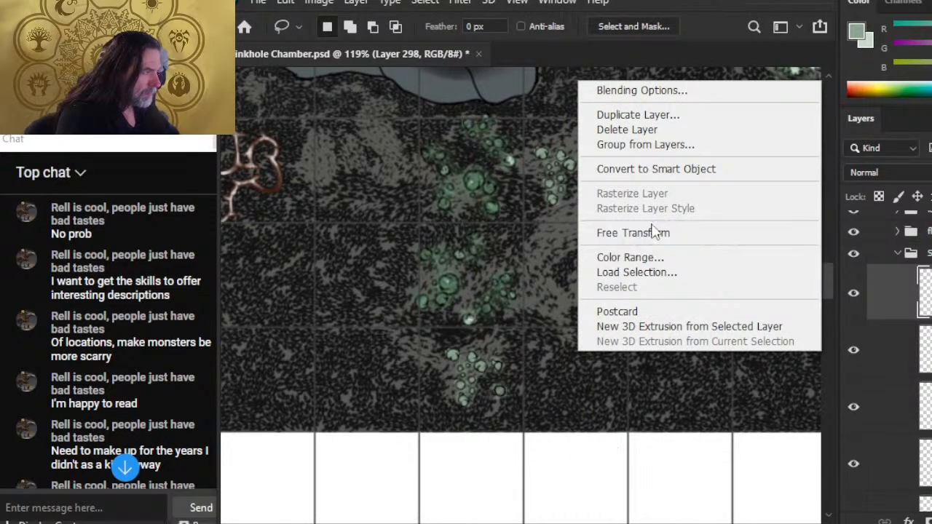
{"action": "left_click", "coordinate": [551, 223]}
{"action": "key", "text": "v"}
{"action": "left_click_drag", "start_coordinate": [511, 401], "coordinate": [401, 298]}
- Flip the cluster copy beside the lower green patch vertically and rotate it half a turn
{"action": "key", "text": "l"}
{"action": "right_click", "coordinate": [449, 268]}
{"action": "left_click", "coordinate": [557, 420]}
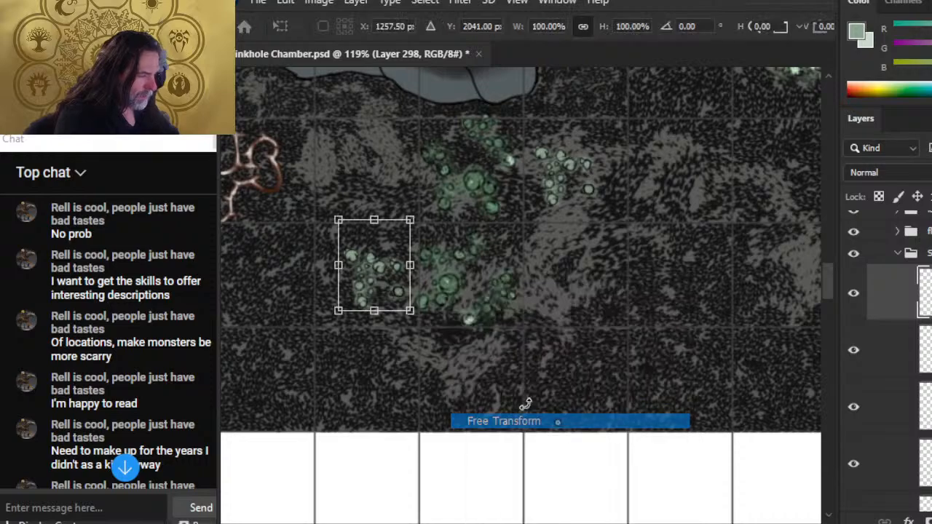
{"action": "right_click", "coordinate": [525, 404]}
{"action": "left_click", "coordinate": [605, 259]}
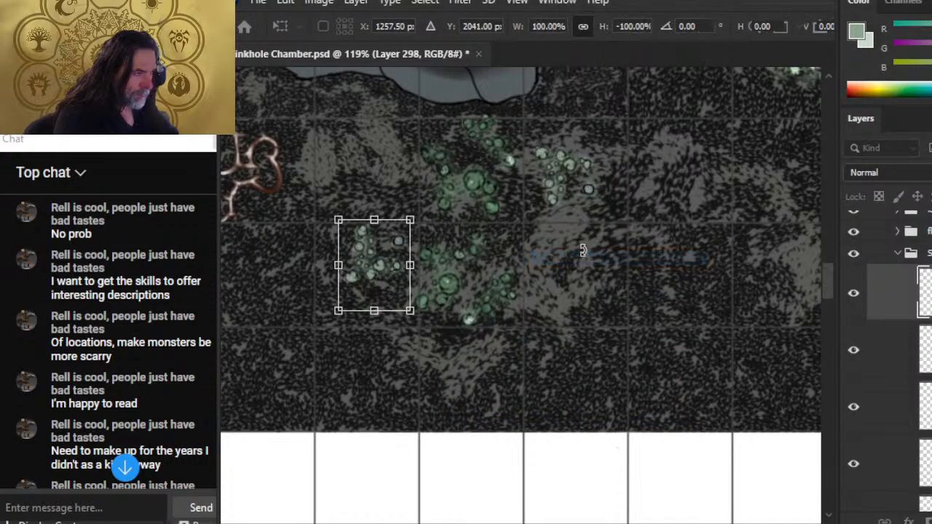
{"action": "mouse_move", "coordinate": [508, 210]}
{"action": "left_mouse_down"}
{"action": "mouse_move", "coordinate": [558, 218]}
{"action": "mouse_move", "coordinate": [417, 404]}
{"action": "mouse_move", "coordinate": [313, 356]}
{"action": "mouse_move", "coordinate": [302, 340]}
{"action": "left_mouse_up"}
{"action": "key", "text": "Return"}
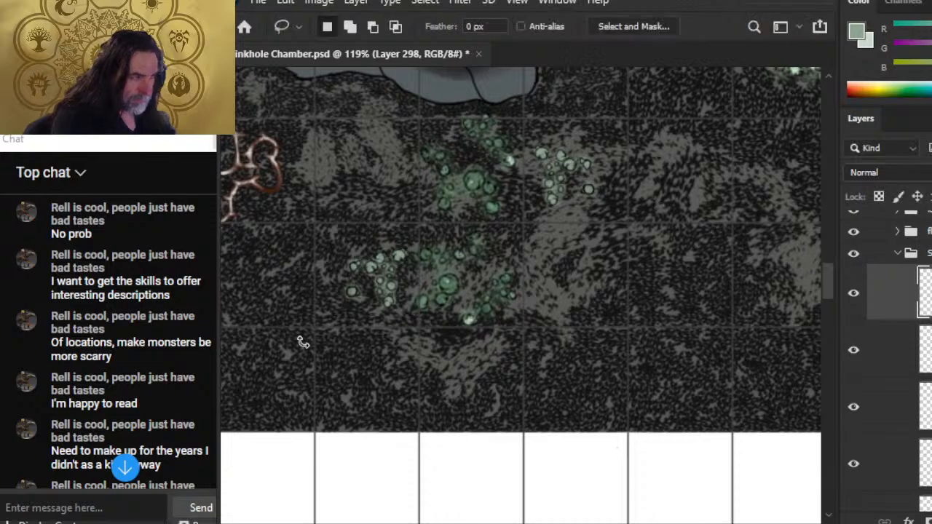
- Nudge the flipped cluster up and slightly east toward the lower green patch
{"action": "key", "text": "v"}
{"action": "key", "text": "Up"}
{"action": "key", "text": "Up"}
{"action": "key", "text": "Up"}
{"action": "key", "text": "Up"}
{"action": "key", "text": "Up"}
{"action": "key", "text": "Up"}
{"action": "key", "text": "Right"}
{"action": "key", "text": "Right"}
{"action": "key", "text": "Right"}
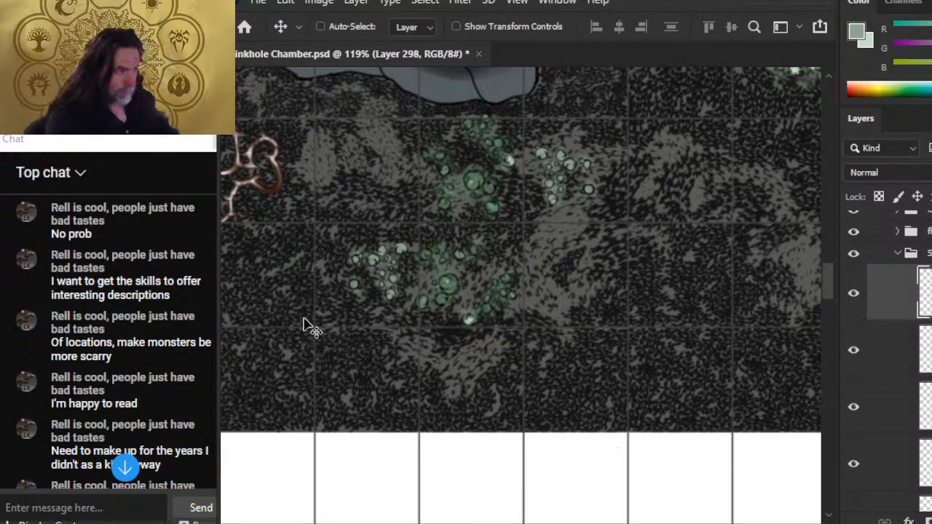
- Copy the flipped small cluster and place the copy at the western end of the green patches below the southwestern pool
{"action": "key", "text": "l"}
{"action": "left_click_drag", "start_coordinate": [447, 243], "coordinate": [458, 233]}
{"action": "left_click", "coordinate": [608, 313]}
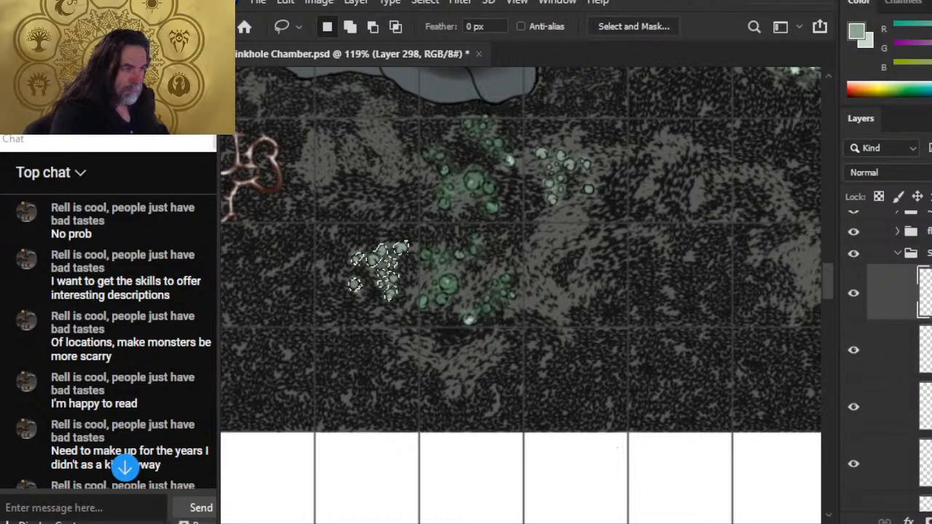
{"action": "left_click", "coordinate": [402, 241]}
{"action": "left_click_drag", "start_coordinate": [418, 212], "coordinate": [416, 211]}
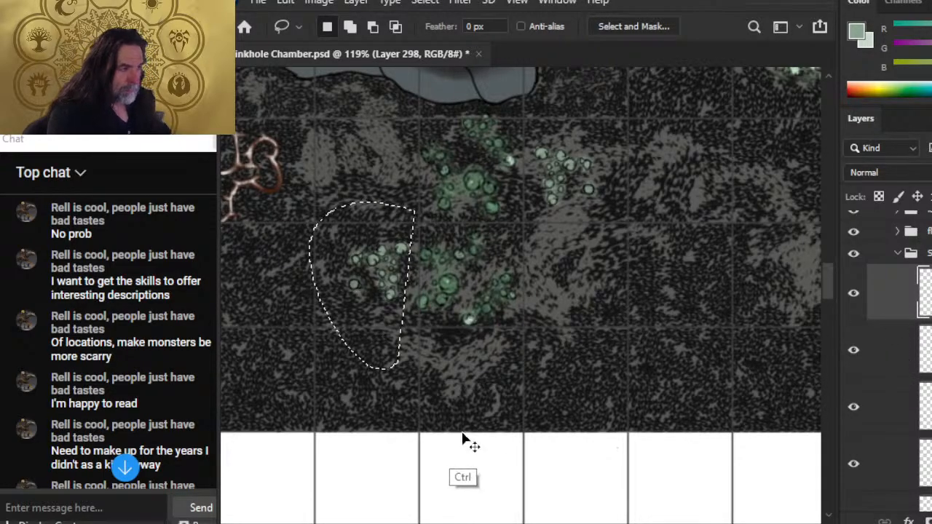
{"action": "key", "text": "ctrl+c"}
{"action": "mouse_move", "coordinate": [658, 310]}
{"action": "left_mouse_down"}
{"action": "mouse_move", "coordinate": [564, 306]}
{"action": "mouse_move", "coordinate": [545, 364]}
{"action": "left_mouse_up"}
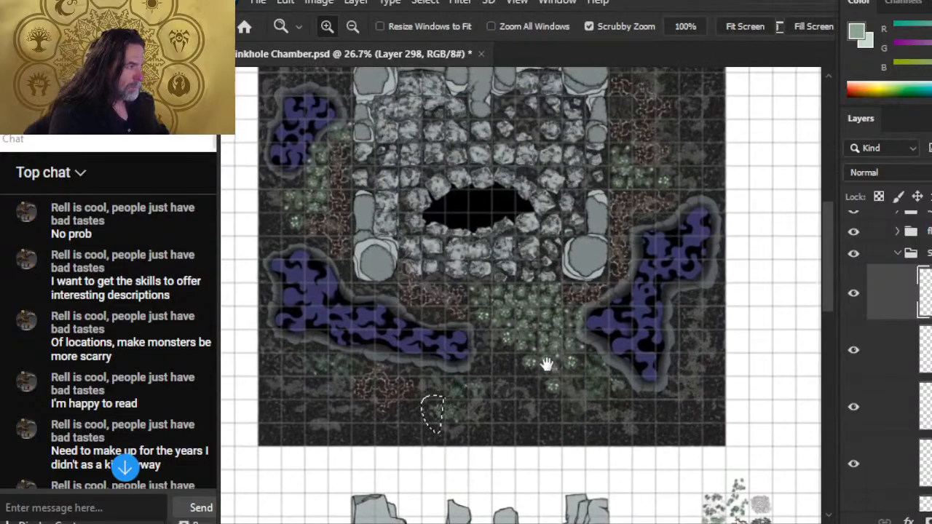
{"action": "key", "text": "ctrl+v"}
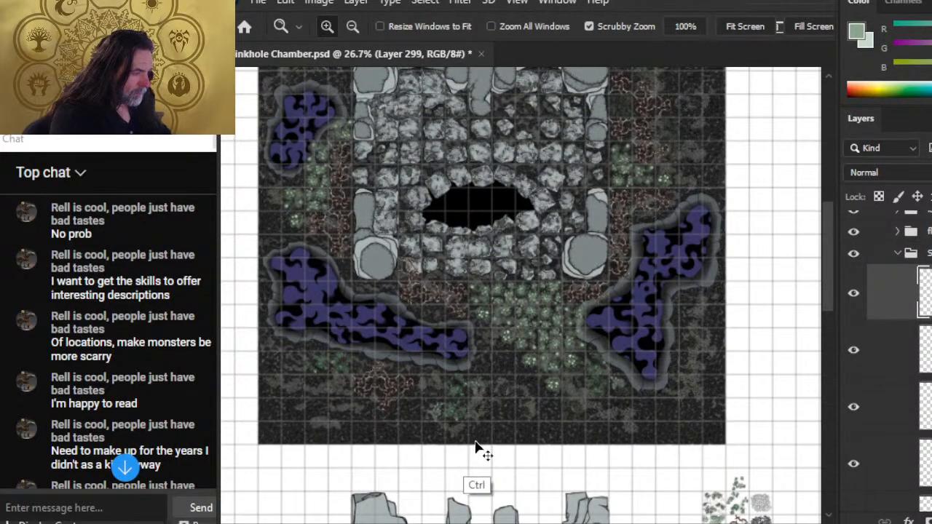
{"action": "left_click", "coordinate": [412, 379]}
{"action": "left_click_drag", "start_coordinate": [356, 426], "coordinate": [535, 382]}
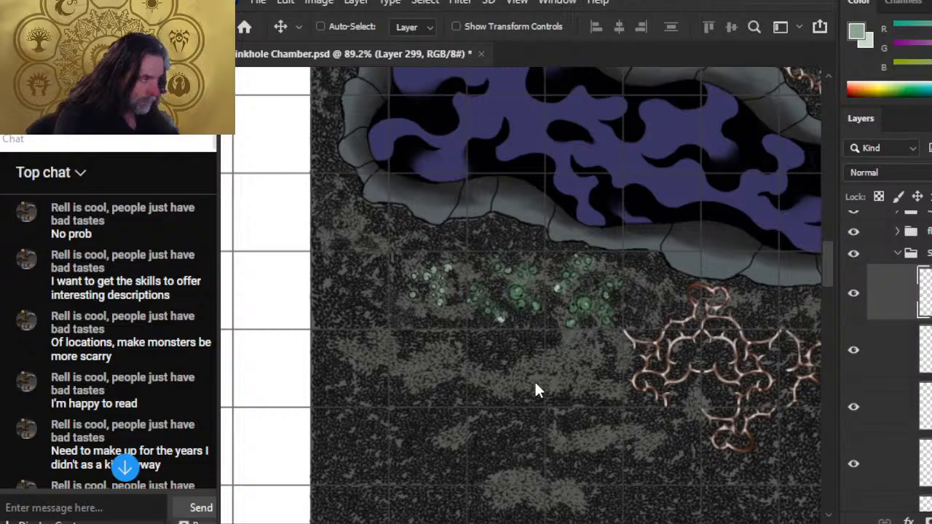
- Paste another small cluster just south of the western green patches and rotate it half a turn
{"action": "left_click_drag", "start_coordinate": [628, 449], "coordinate": [622, 372]}
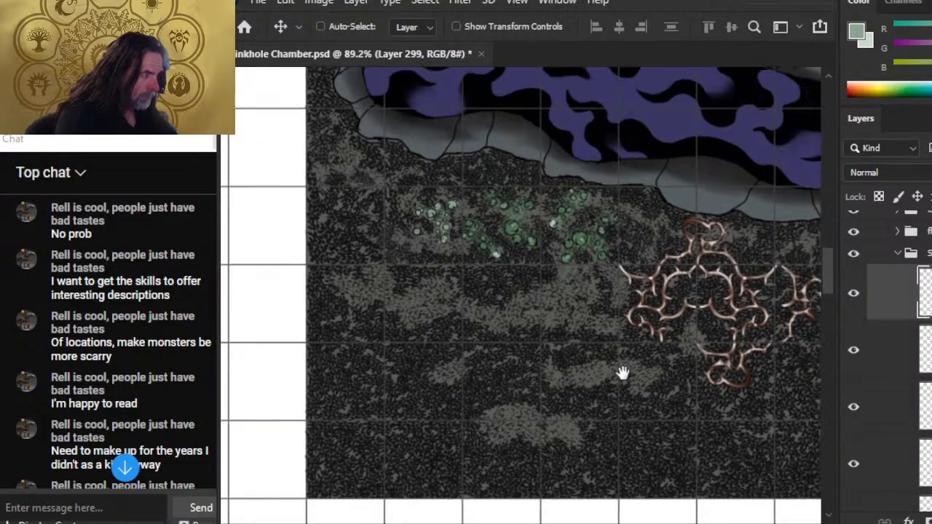
{"action": "key", "text": "ctrl+v"}
{"action": "left_click_drag", "start_coordinate": [565, 325], "coordinate": [548, 316]}
{"action": "right_click", "coordinate": [549, 295]}
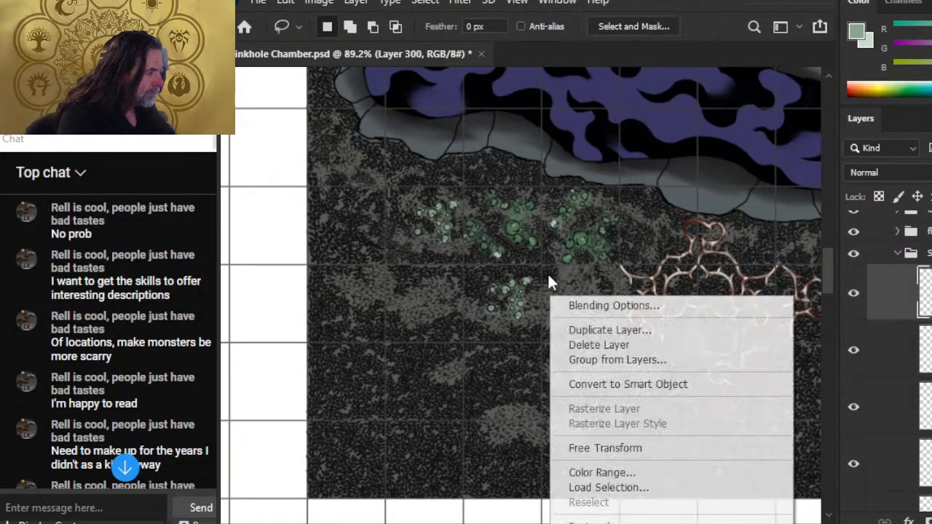
{"action": "left_click", "coordinate": [638, 449]}
{"action": "left_click_drag", "start_coordinate": [542, 248], "coordinate": [386, 331]}
{"action": "left_click_drag", "start_coordinate": [519, 306], "coordinate": [532, 324]}
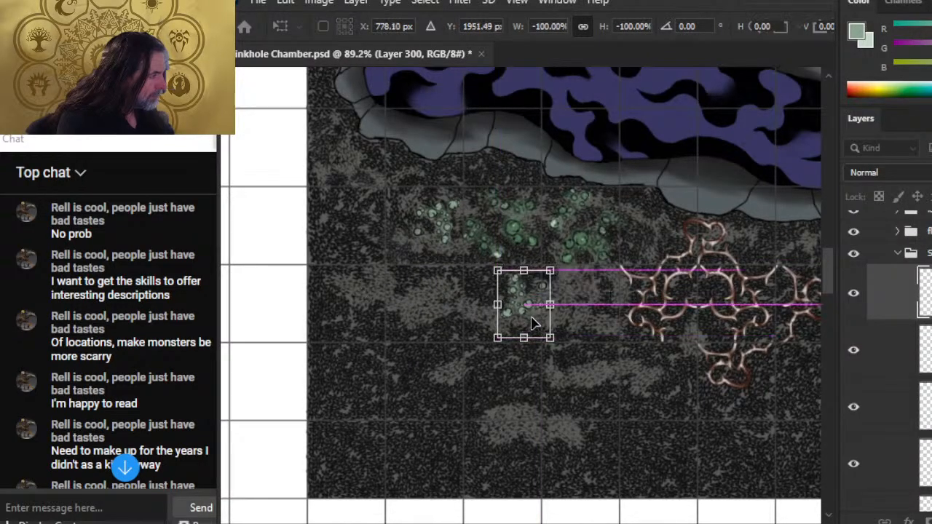
{"action": "key", "text": "Return"}
- Nudge the half-turned cluster slightly west beneath the green patches
{"action": "key", "text": "v"}
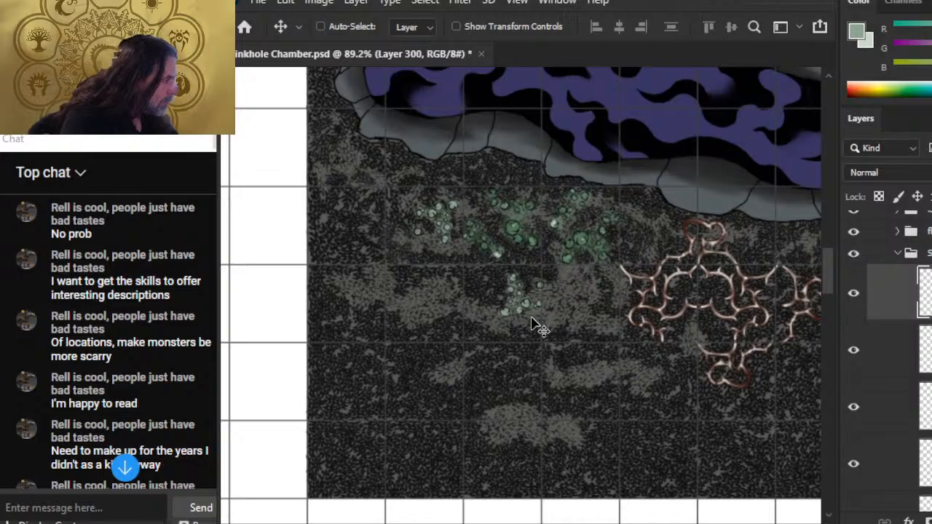
{"action": "key", "text": "Left"}
{"action": "key", "text": "Left"}
{"action": "key", "text": "Left"}
{"action": "key", "text": "Left"}
{"action": "key", "text": "Left"}
{"action": "key", "text": "Left"}
{"action": "key", "text": "Left"}
{"action": "key", "text": "Left"}
{"action": "key", "text": "Left"}
{"action": "key", "text": "Left"}
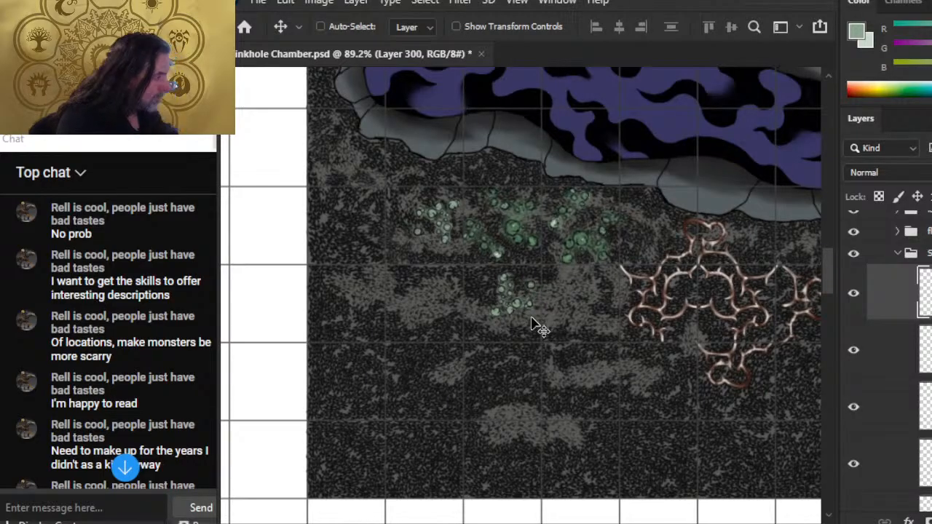
- Review the mushroom placement across the map, from the southern pools up to the northern ruin walls
{"action": "key", "text": "z"}
{"action": "left_click_drag", "start_coordinate": [663, 375], "coordinate": [452, 338]}
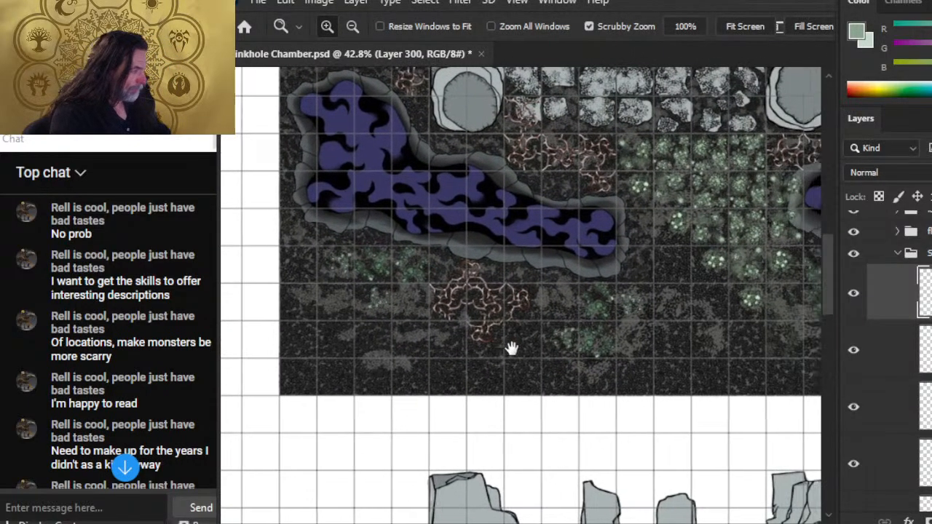
{"action": "left_click_drag", "start_coordinate": [711, 327], "coordinate": [635, 354]}
{"action": "left_click_drag", "start_coordinate": [509, 385], "coordinate": [608, 377]}
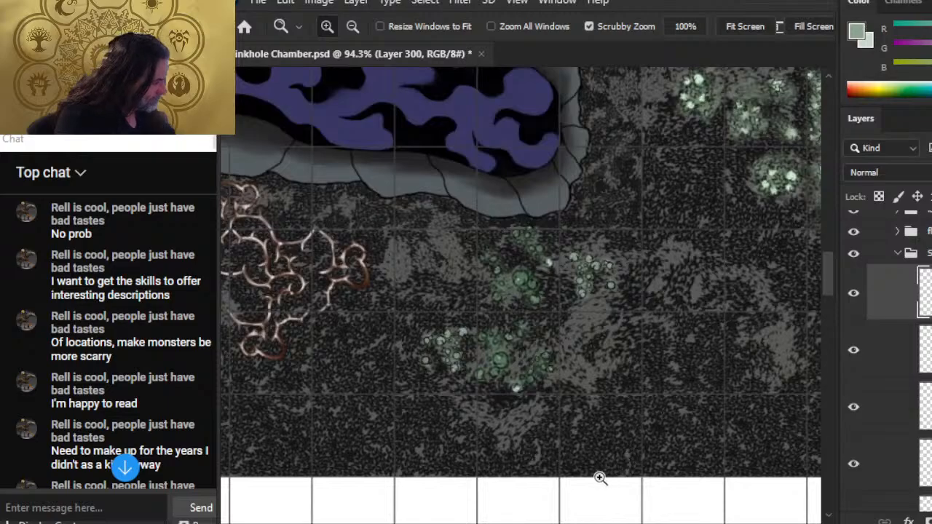
{"action": "left_click_drag", "start_coordinate": [650, 439], "coordinate": [585, 407]}
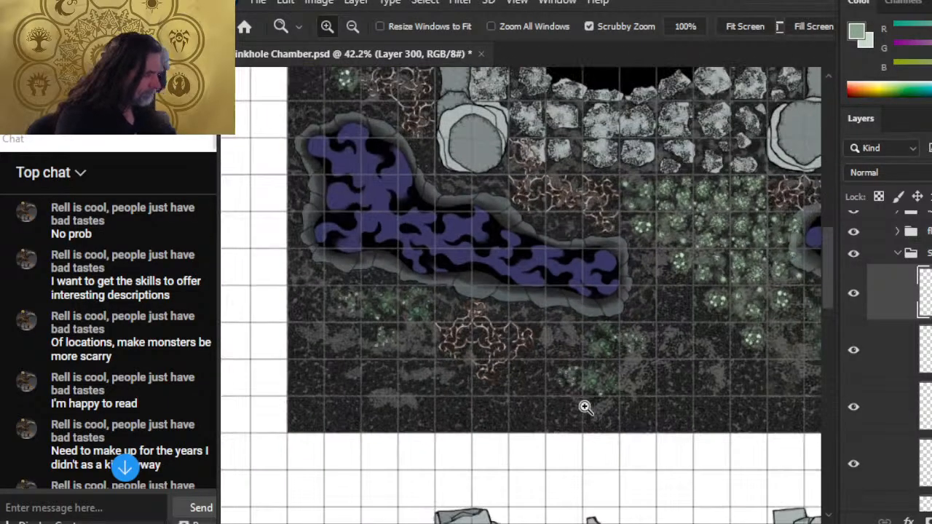
{"action": "left_click_drag", "start_coordinate": [638, 205], "coordinate": [517, 328]}
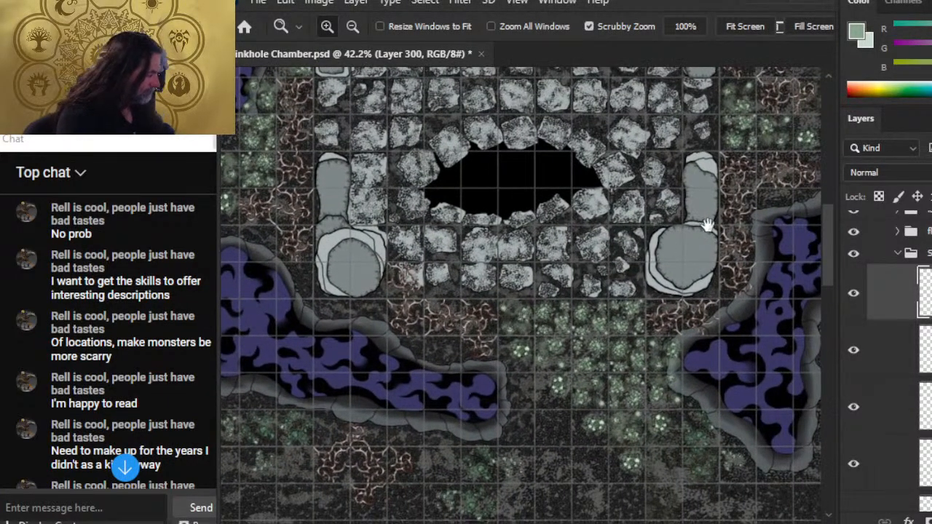
{"action": "left_click_drag", "start_coordinate": [599, 438], "coordinate": [619, 353]}
{"action": "left_click_drag", "start_coordinate": [635, 255], "coordinate": [601, 497]}
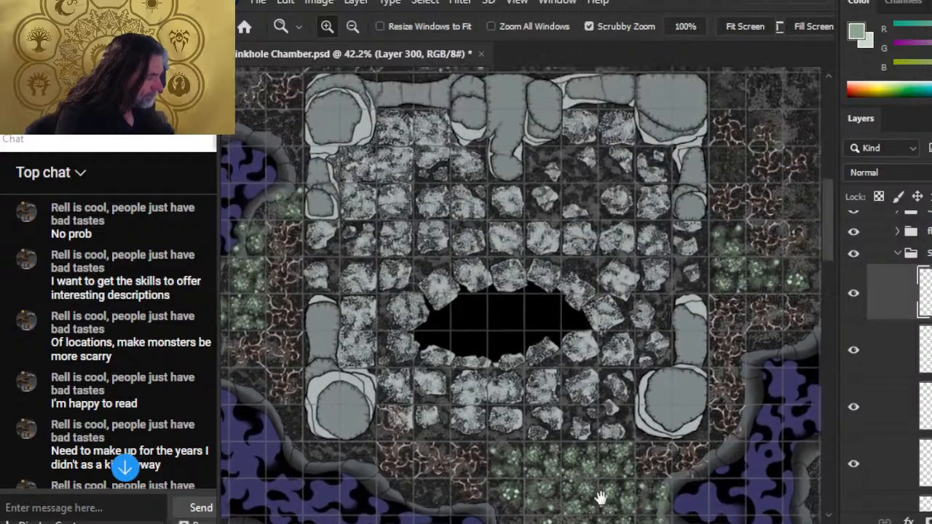
{"action": "left_click_drag", "start_coordinate": [625, 345], "coordinate": [596, 523]}
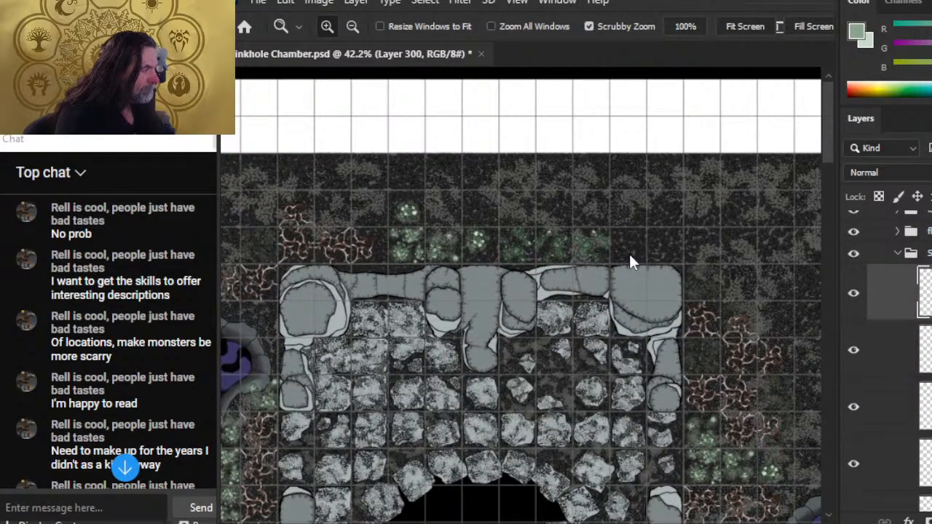
- Save the sinkhole chamber map and close the document
{"action": "key", "text": "ctrl+s"}
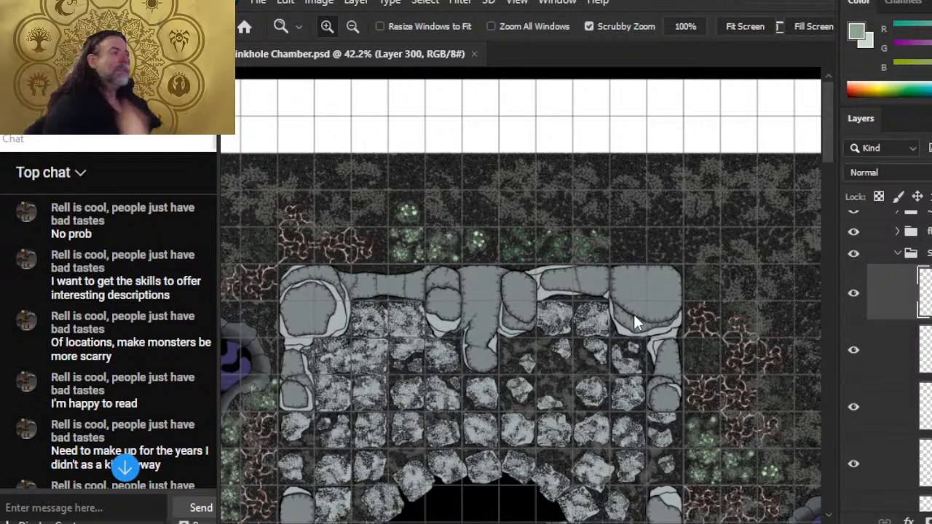
{"action": "key", "text": "ctrl+w"}
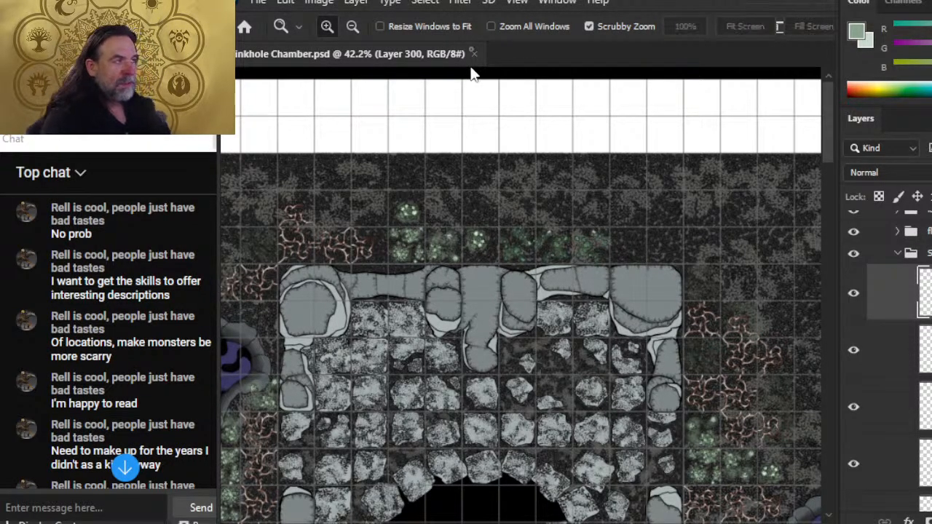
- Open the logo JPG from the recently used files
{"action": "left_click", "coordinate": [253, 3]}
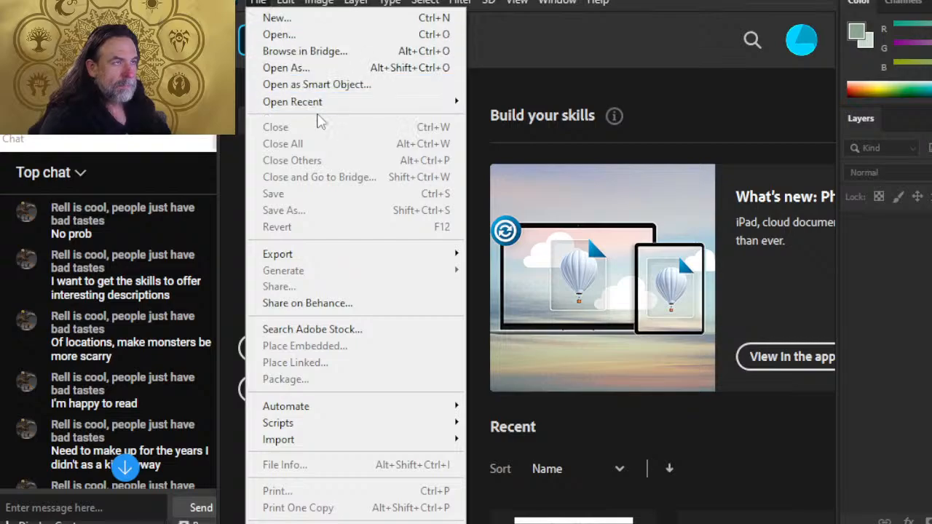
{"action": "mouse_move", "coordinate": [342, 103]}
{"action": "left_click", "coordinate": [510, 135]}
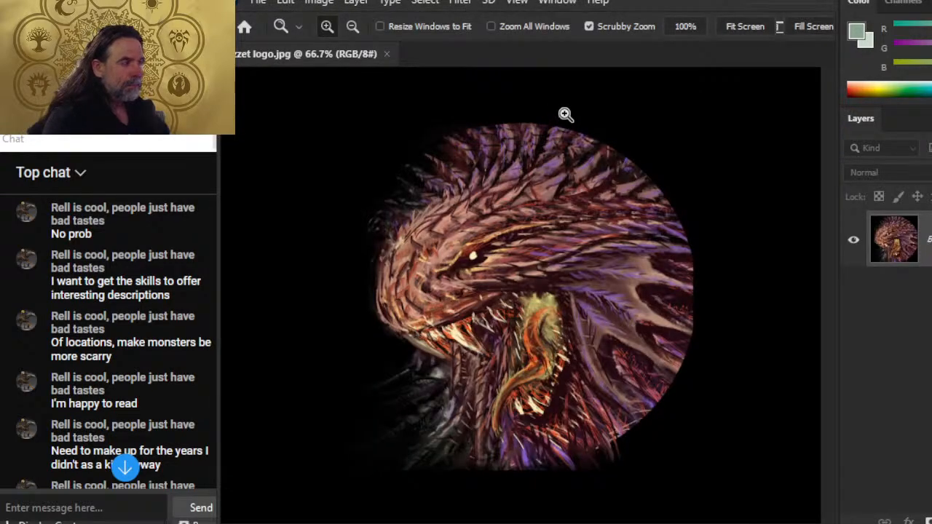
- Close the logo image and reopen Sinkhole Chamber.psd from the recently used files
{"action": "left_click", "coordinate": [387, 54]}
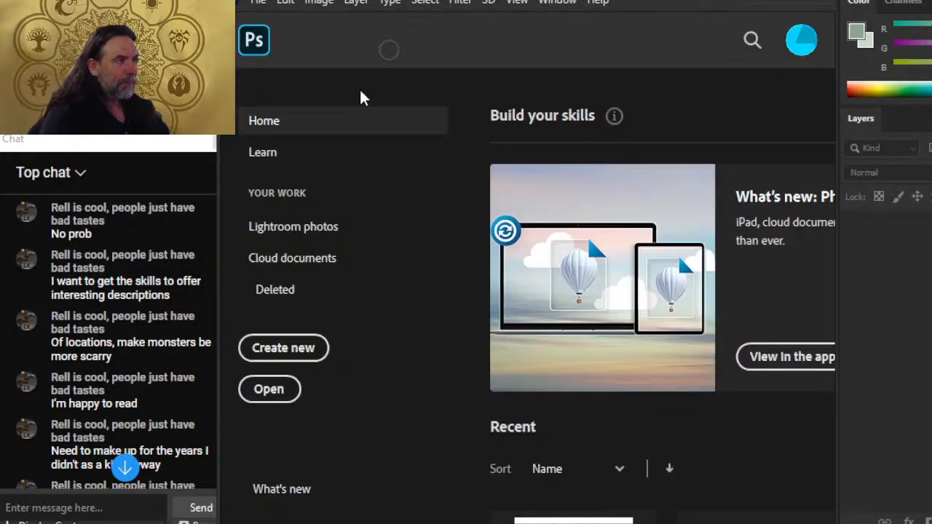
{"action": "left_click", "coordinate": [257, 4]}
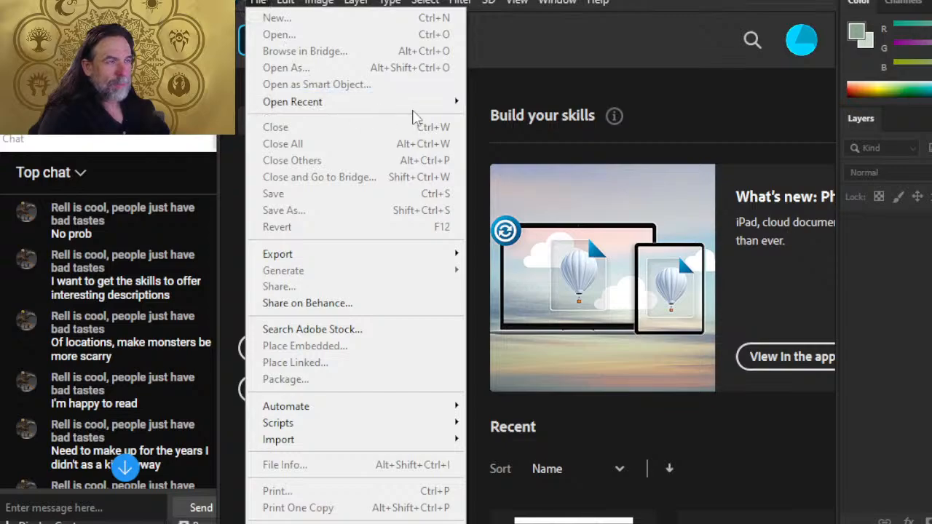
{"action": "mouse_move", "coordinate": [426, 113]}
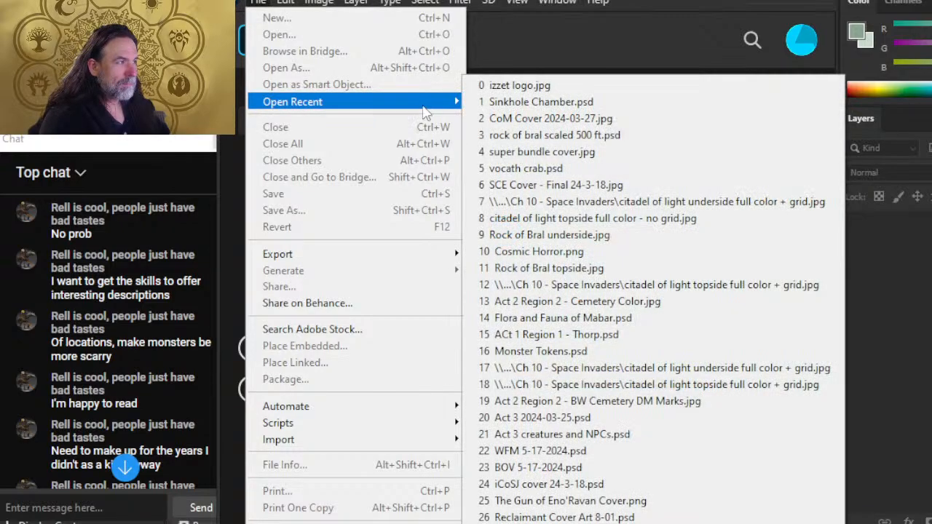
{"action": "left_click", "coordinate": [593, 103]}
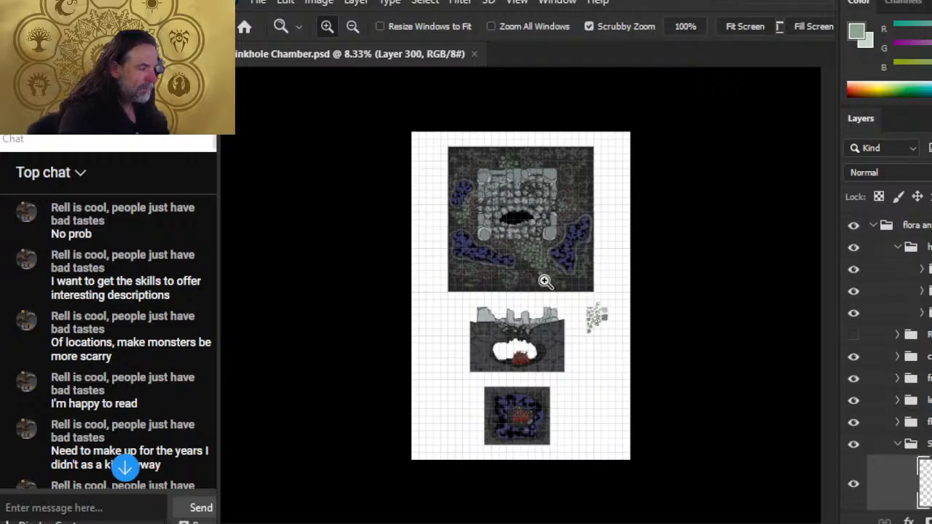
{"action": "left_click_drag", "start_coordinate": [515, 271], "coordinate": [689, 307]}
{"action": "left_click_drag", "start_coordinate": [694, 412], "coordinate": [710, 392]}
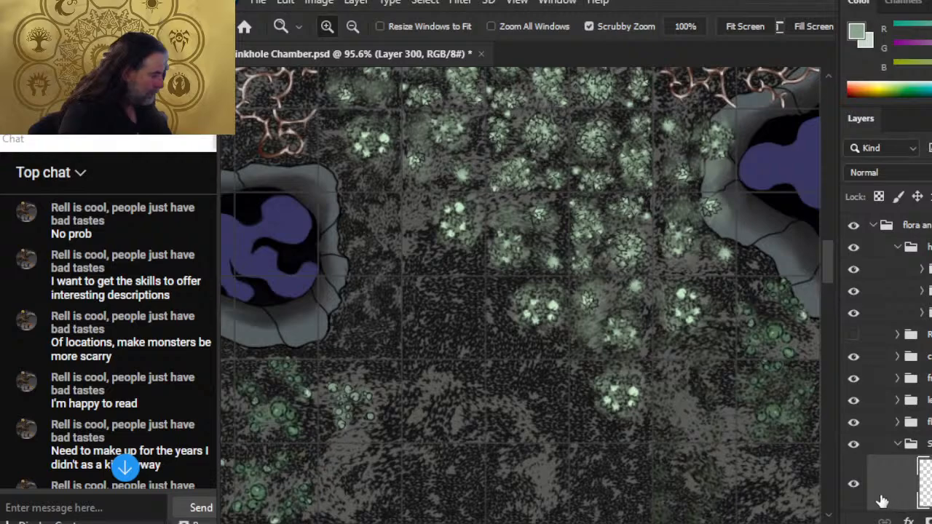
{"action": "left_click_drag", "start_coordinate": [745, 453], "coordinate": [673, 457]}
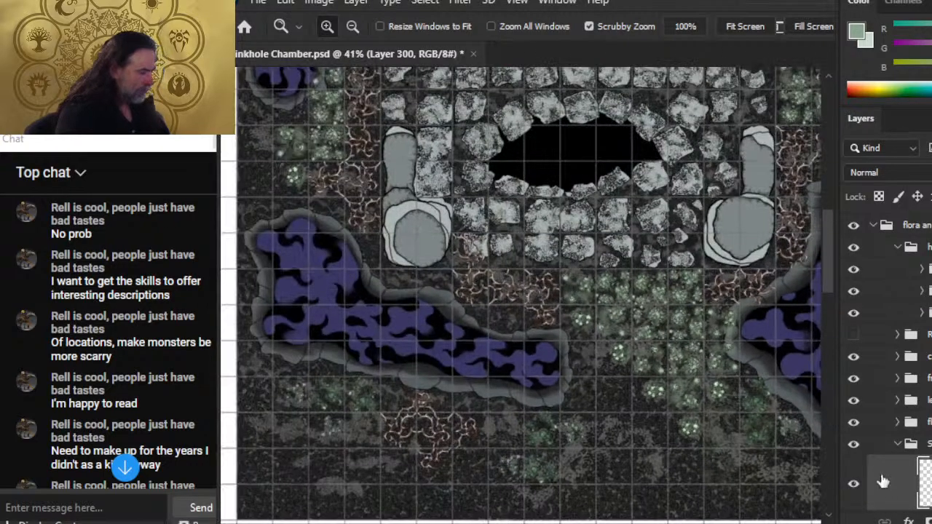
{"action": "key", "text": "l"}
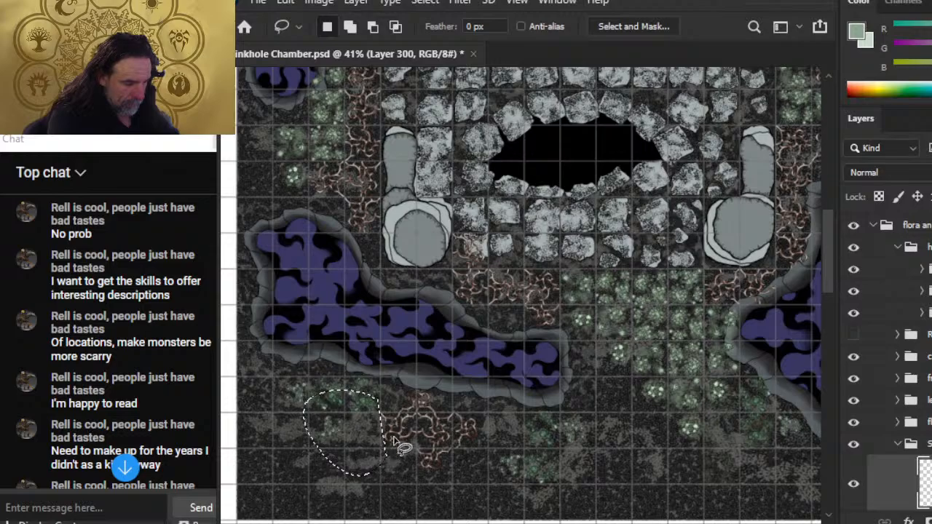
{"action": "left_click_drag", "start_coordinate": [378, 391], "coordinate": [404, 484]}
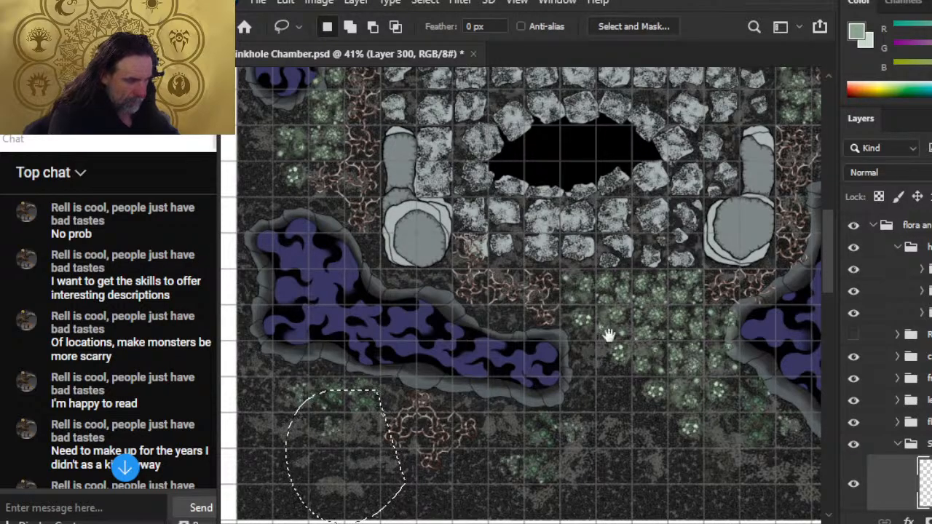
- Duplicate the small mushroom cluster and place the copy at the east end of the green row above the northern ruin wall
{"action": "left_click_drag", "start_coordinate": [609, 335], "coordinate": [502, 509]}
{"action": "left_click_drag", "start_coordinate": [598, 254], "coordinate": [547, 403]}
{"action": "mouse_move", "coordinate": [489, 292]}
{"action": "left_mouse_down"}
{"action": "mouse_move", "coordinate": [534, 303]}
{"action": "mouse_move", "coordinate": [623, 281]}
{"action": "left_mouse_up"}
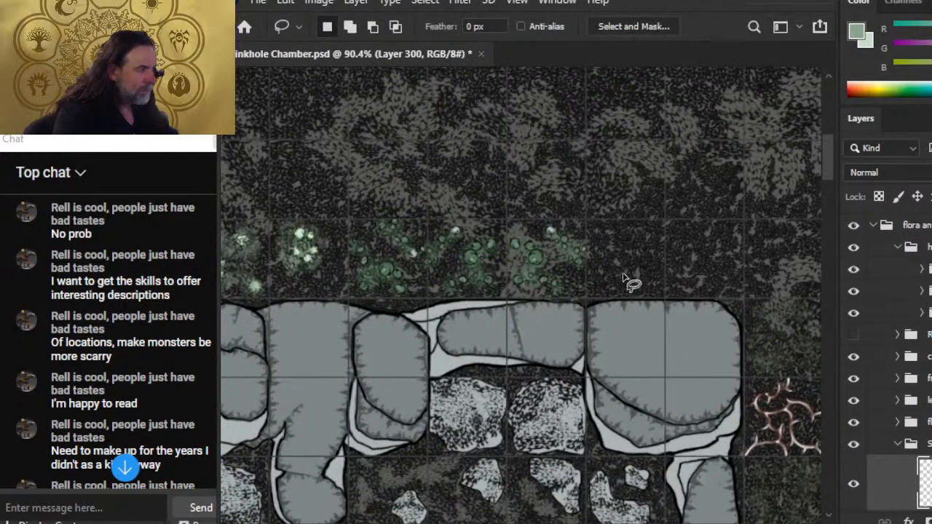
{"action": "key", "text": "ctrl+j"}
{"action": "key", "text": "v"}
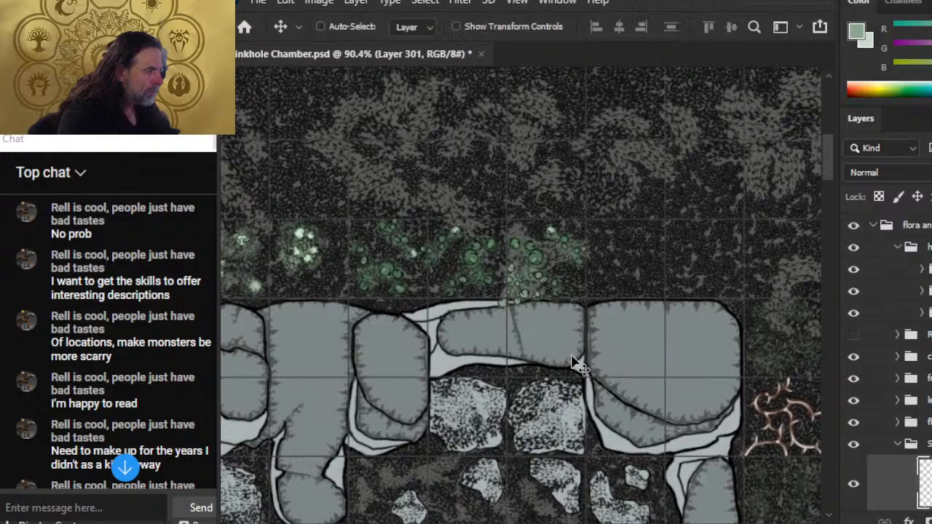
{"action": "left_click_drag", "start_coordinate": [575, 357], "coordinate": [676, 334]}
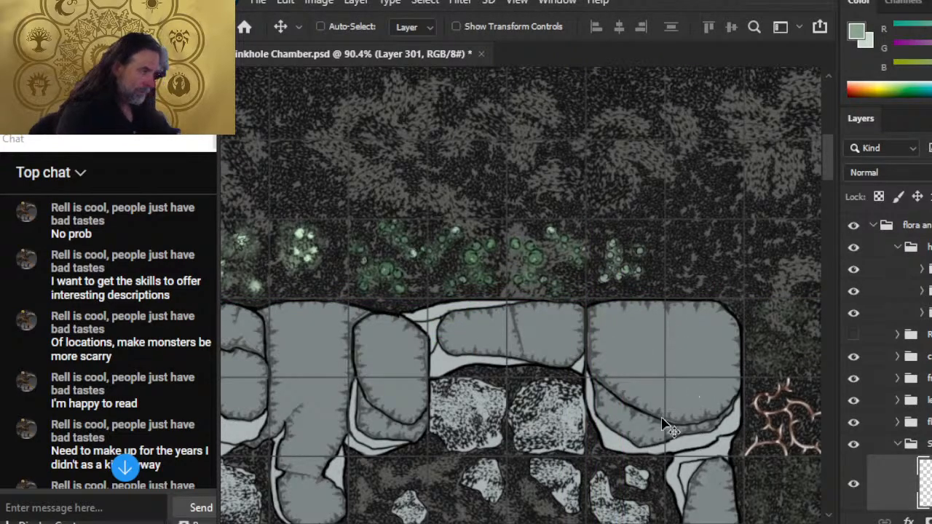
- Duplicate the cluster again, rotate the copy 90 degrees and place it above the green mushroom row north of the ruins
{"action": "key", "text": "ctrl+j"}
{"action": "left_click_drag", "start_coordinate": [641, 385], "coordinate": [535, 289]}
{"action": "left_click_drag", "start_coordinate": [429, 364], "coordinate": [614, 426]}
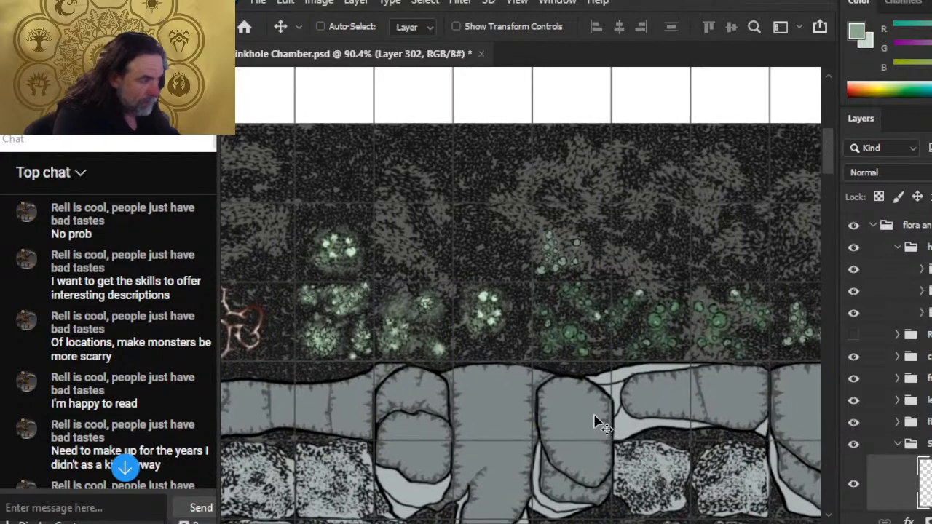
{"action": "key", "text": "l"}
{"action": "right_click", "coordinate": [615, 267]}
{"action": "left_click", "coordinate": [726, 429]}
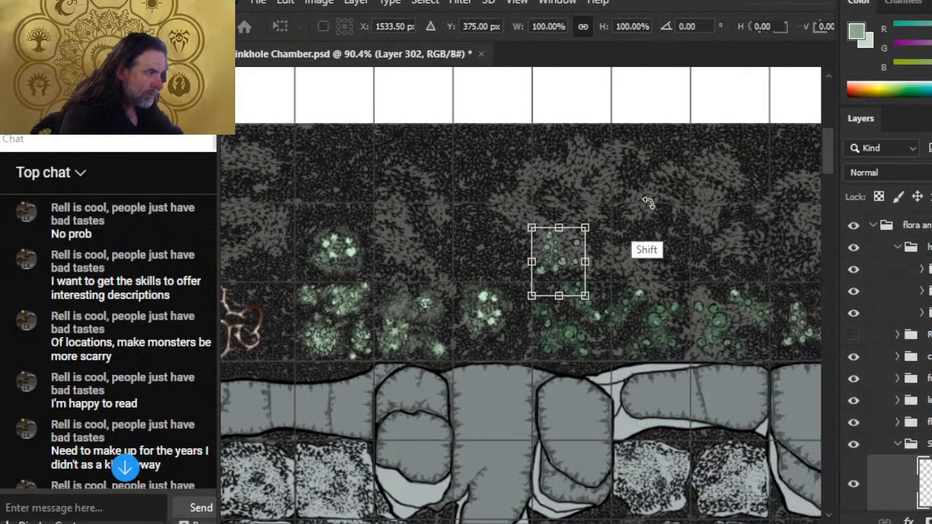
{"action": "left_click_drag", "start_coordinate": [659, 229], "coordinate": [645, 325]}
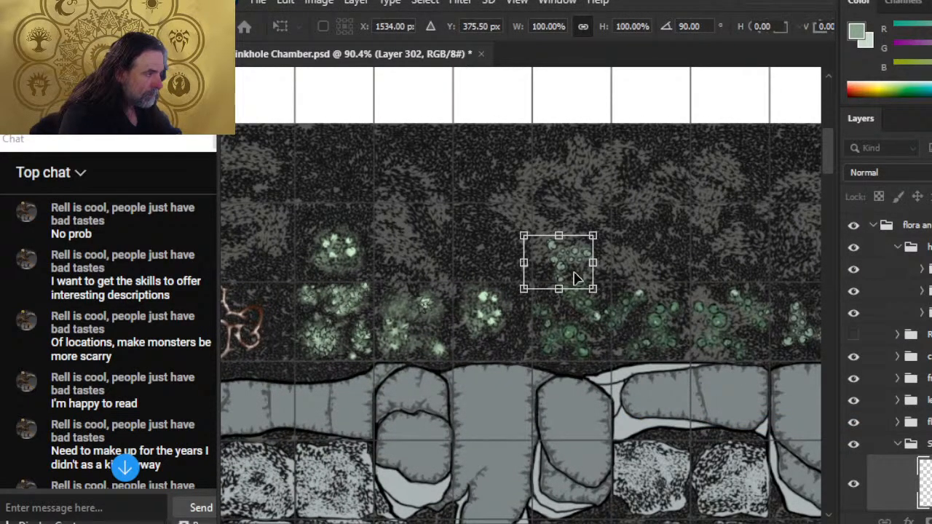
{"action": "left_click_drag", "start_coordinate": [575, 280], "coordinate": [595, 260]}
{"action": "key", "text": "Return"}
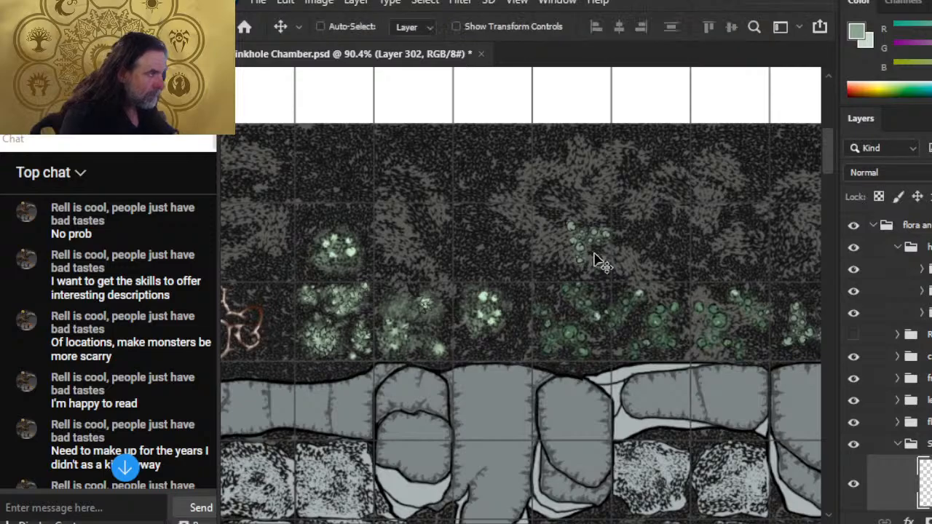
- Duplicate the rotated mushroom cluster and place the copy just east of it, north of the ruin wall
{"action": "left_click_drag", "start_coordinate": [694, 369], "coordinate": [657, 411]}
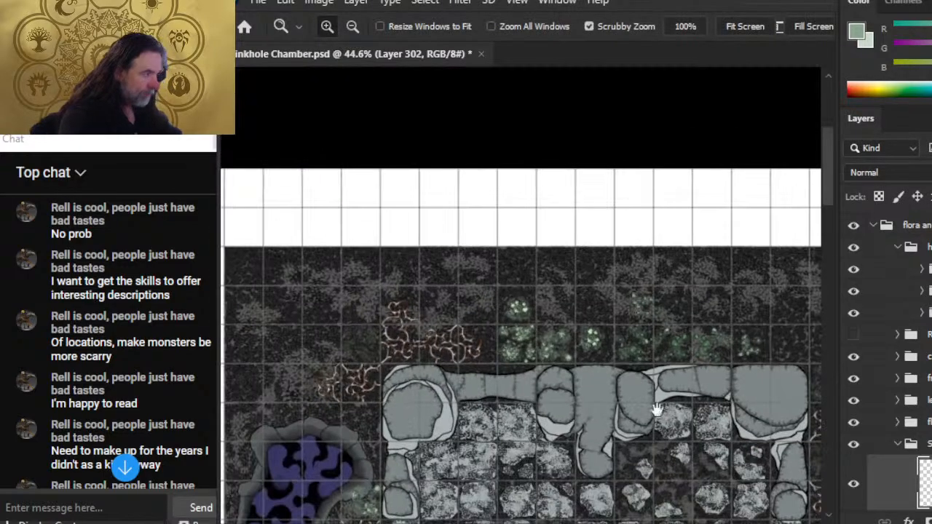
{"action": "left_click_drag", "start_coordinate": [726, 382], "coordinate": [612, 362]}
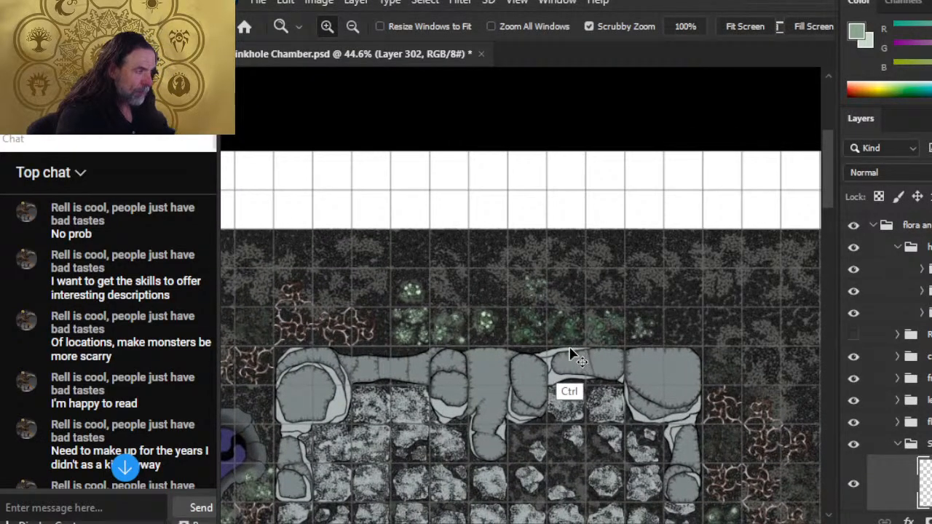
{"action": "key", "text": "ctrl+j"}
{"action": "key", "text": "v"}
{"action": "left_click_drag", "start_coordinate": [547, 334], "coordinate": [600, 292]}
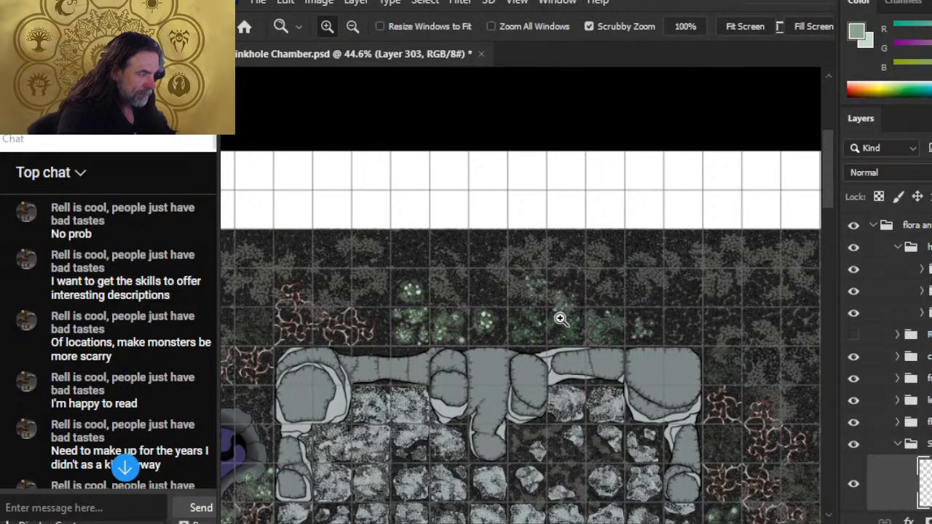
{"action": "left_click_drag", "start_coordinate": [559, 318], "coordinate": [603, 314]}
{"action": "key", "text": "l"}
{"action": "right_click", "coordinate": [648, 275]}
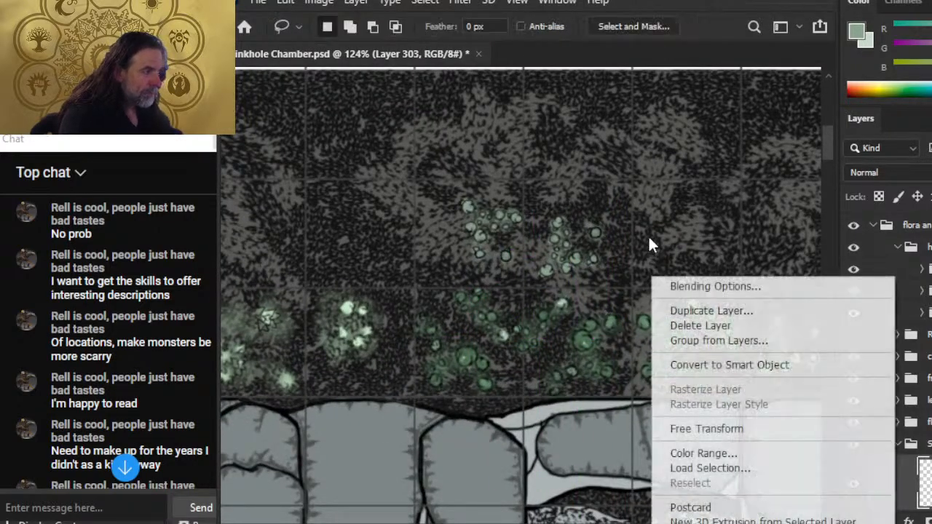
{"action": "left_click", "coordinate": [669, 192]}
- Review the mushroom placement on the whole map and examine the loose plant and texture tiles beside the cross-section
{"action": "left_click_drag", "start_coordinate": [709, 339], "coordinate": [655, 361]}
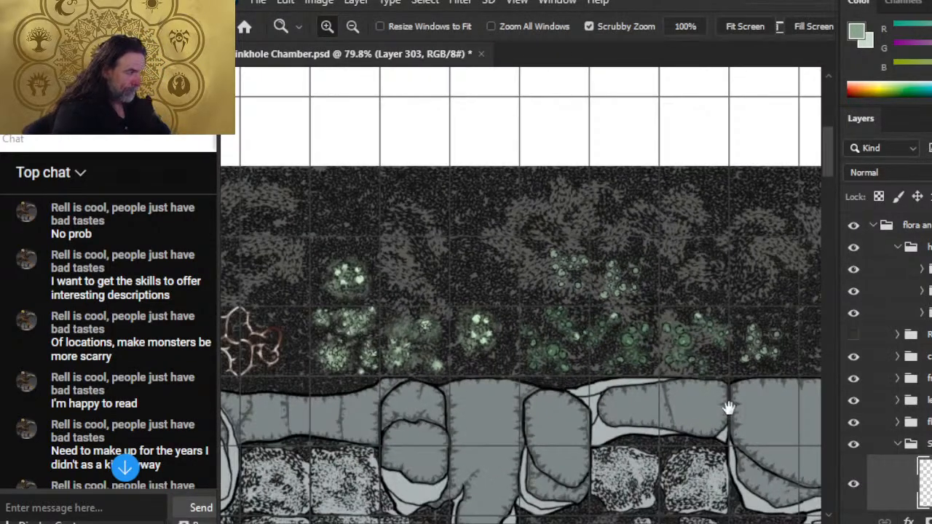
{"action": "left_click_drag", "start_coordinate": [728, 408], "coordinate": [647, 402]}
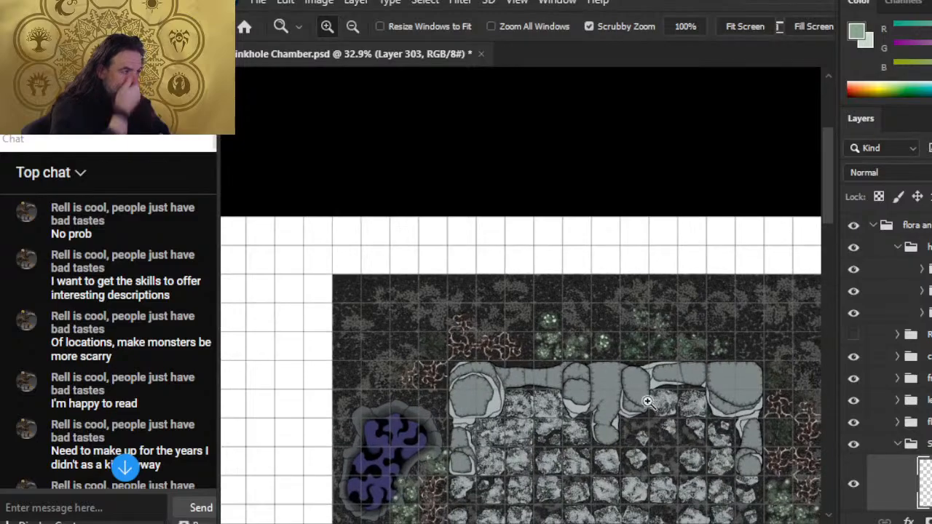
{"action": "left_click_drag", "start_coordinate": [806, 511], "coordinate": [658, 435]}
{"action": "left_click_drag", "start_coordinate": [681, 464], "coordinate": [604, 433]}
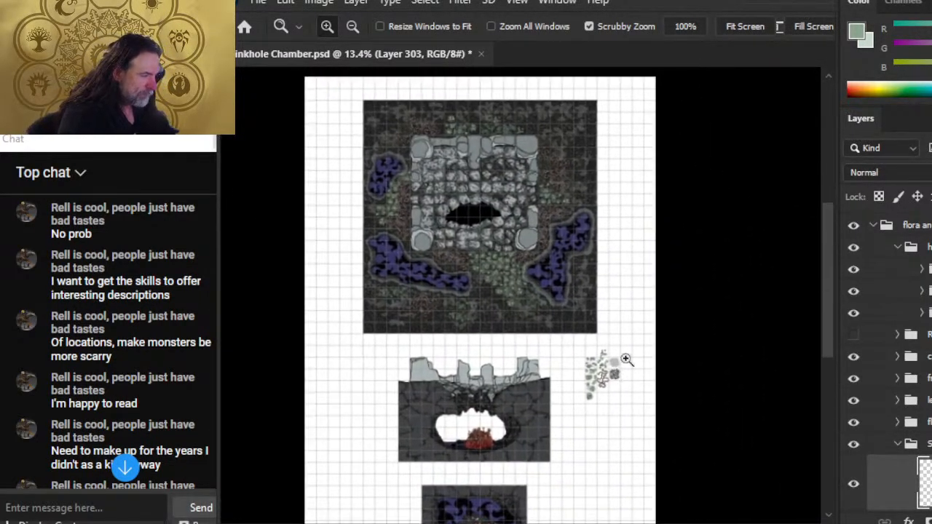
{"action": "left_click_drag", "start_coordinate": [599, 353], "coordinate": [693, 370]}
{"action": "left_click_drag", "start_coordinate": [636, 422], "coordinate": [670, 419]}
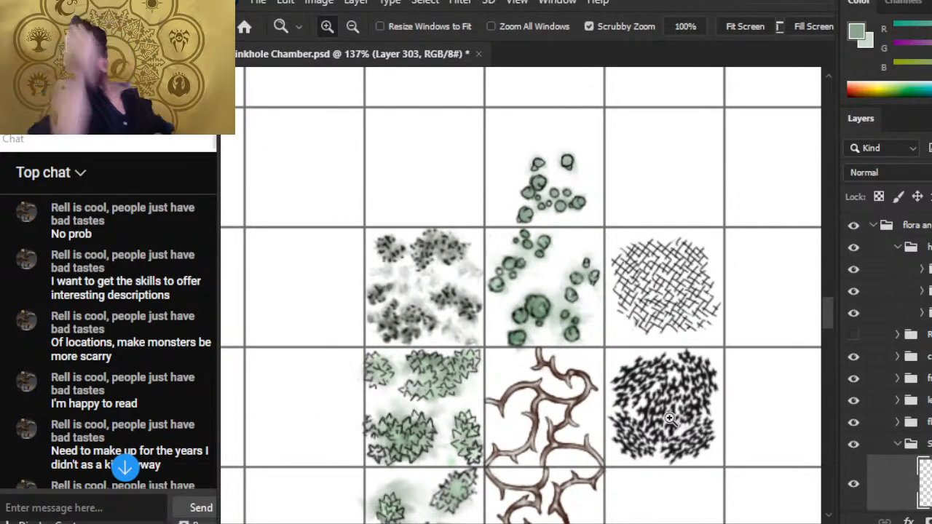
{"action": "left_click_drag", "start_coordinate": [712, 393], "coordinate": [605, 313]}
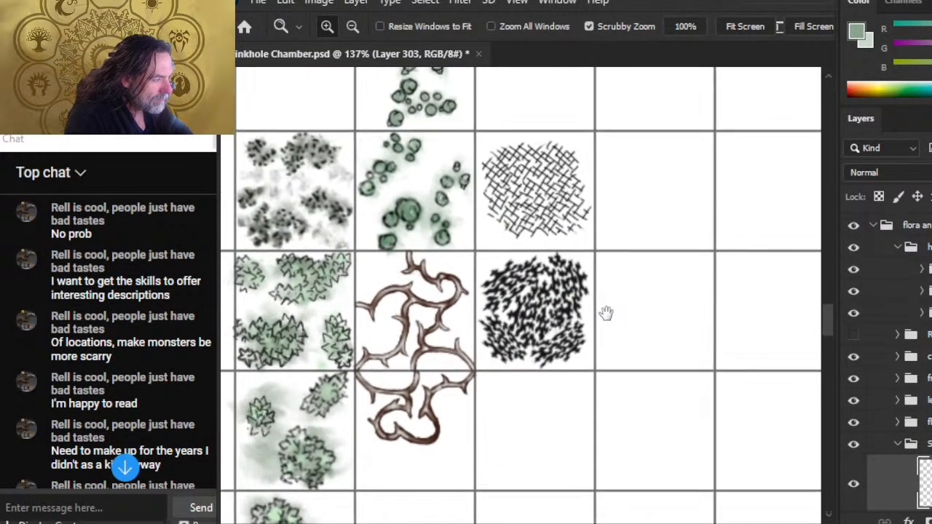
{"action": "left_click_drag", "start_coordinate": [630, 350], "coordinate": [664, 387]}
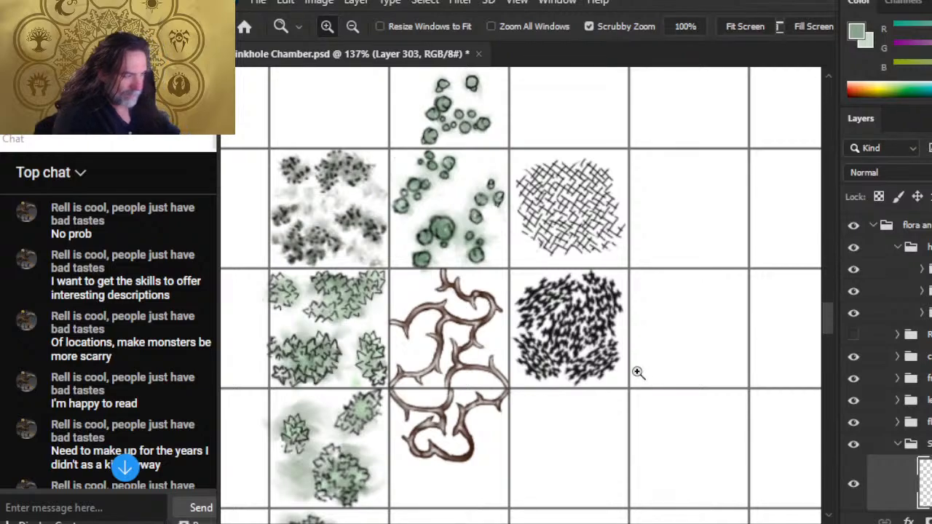
{"action": "left_click_drag", "start_coordinate": [686, 315], "coordinate": [657, 363]}
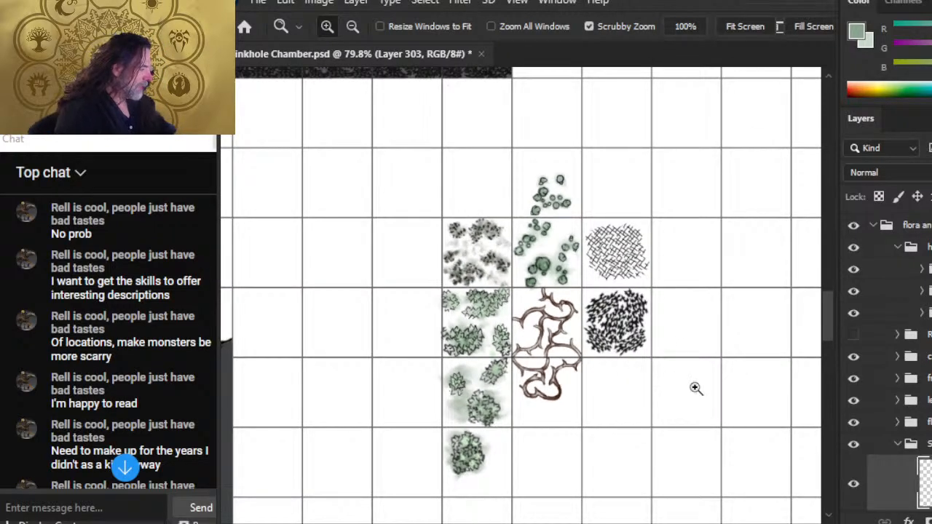
- Collapse the SHROOMS group and move it into the hazard tokens group, directly above the florets group
{"action": "left_click", "coordinate": [900, 449]}
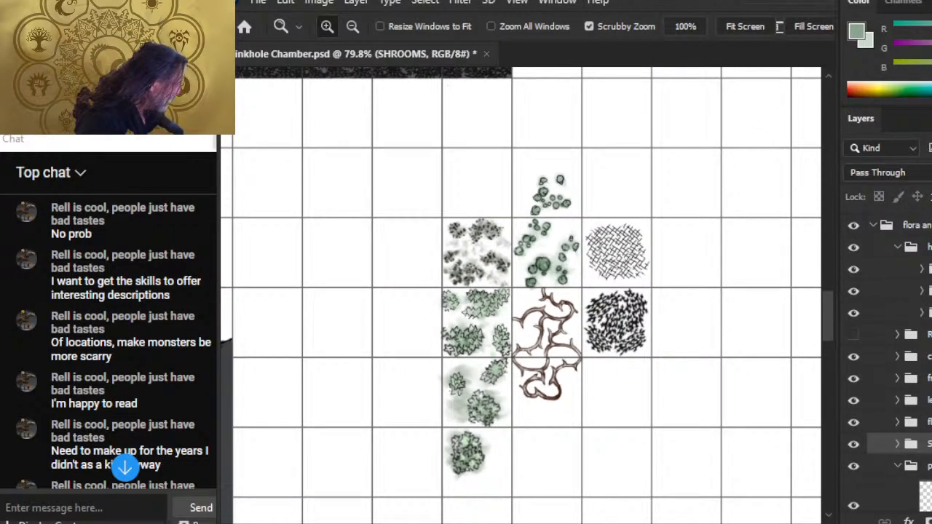
{"action": "scroll", "coordinate": [902, 385], "scroll_direction": "down", "scroll_amount": 2}
{"action": "left_click", "coordinate": [850, 428]}
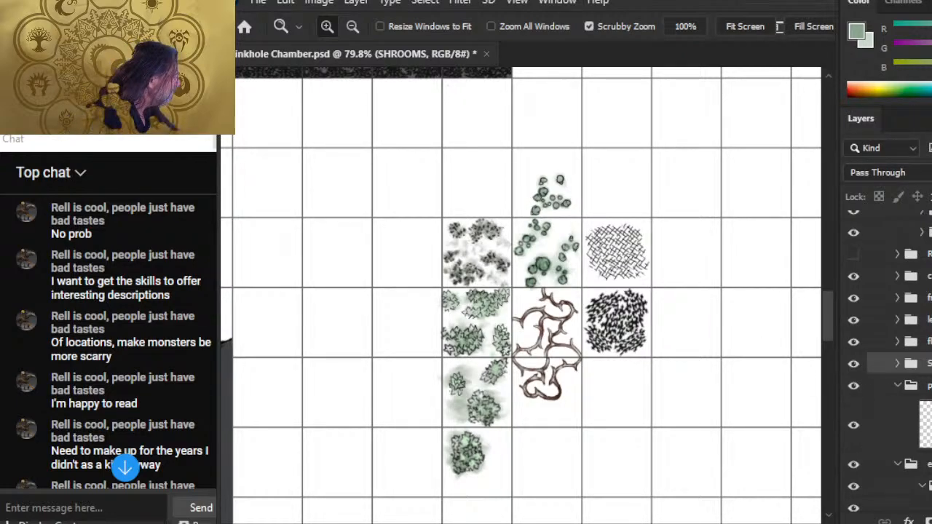
{"action": "scroll", "coordinate": [899, 363], "scroll_direction": "down", "scroll_amount": 2}
{"action": "scroll", "coordinate": [900, 364], "scroll_direction": "up", "scroll_amount": 2}
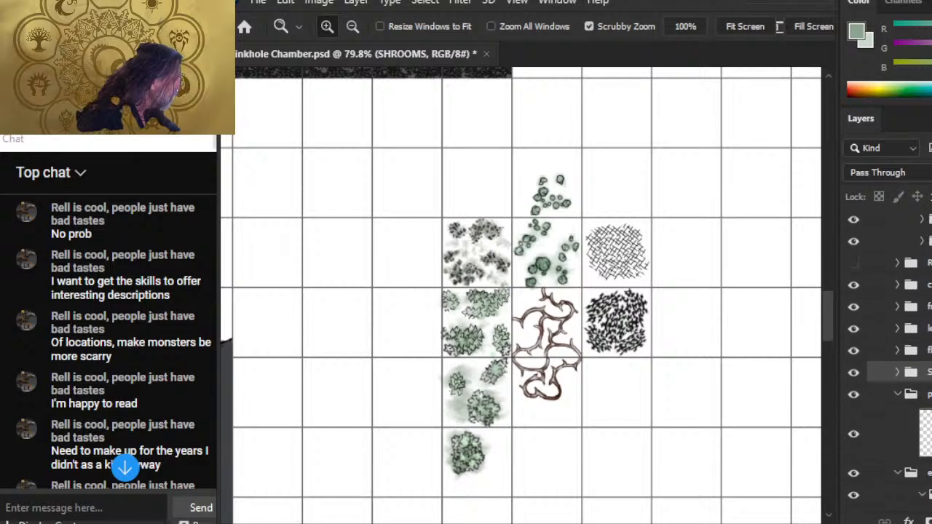
{"action": "scroll", "coordinate": [888, 364], "scroll_direction": "up", "scroll_amount": 2}
{"action": "left_click_drag", "start_coordinate": [921, 443], "coordinate": [920, 311]}
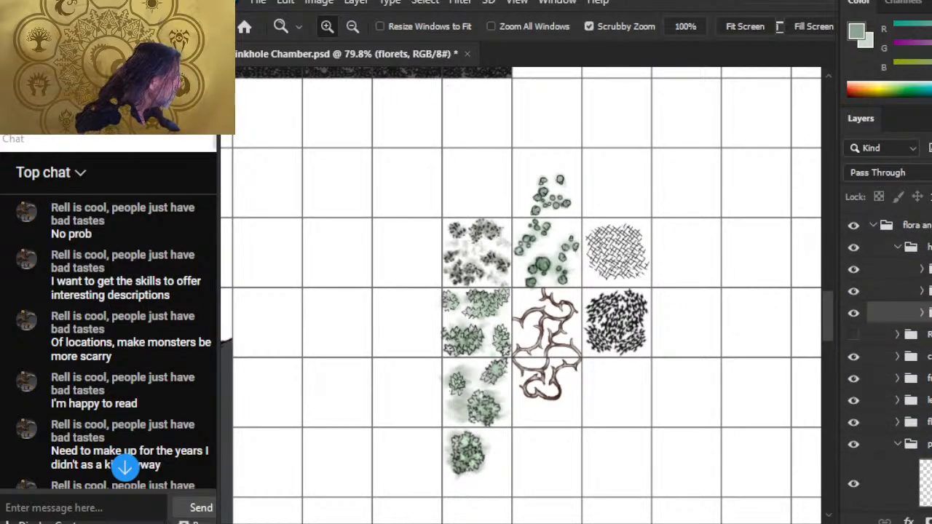
{"action": "key", "text": "ctrl+z"}
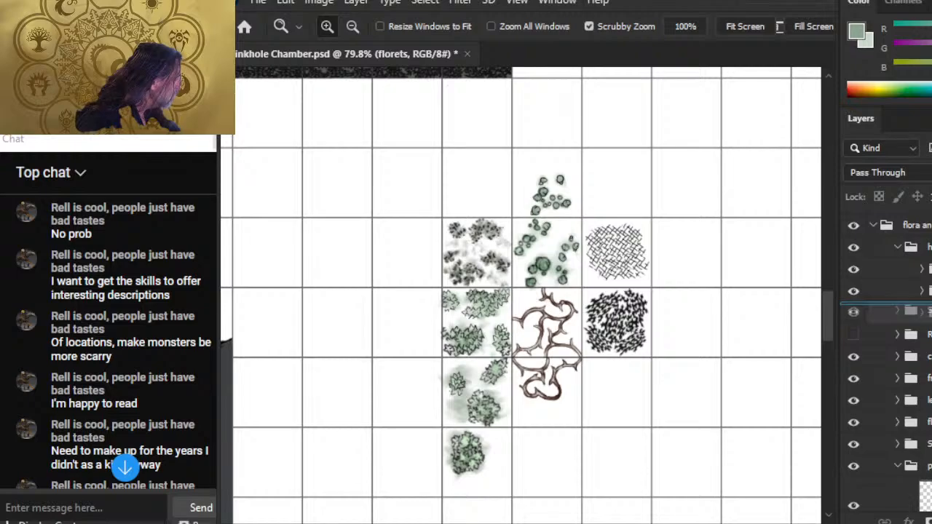
{"action": "key", "text": "ctrl+shift+z"}
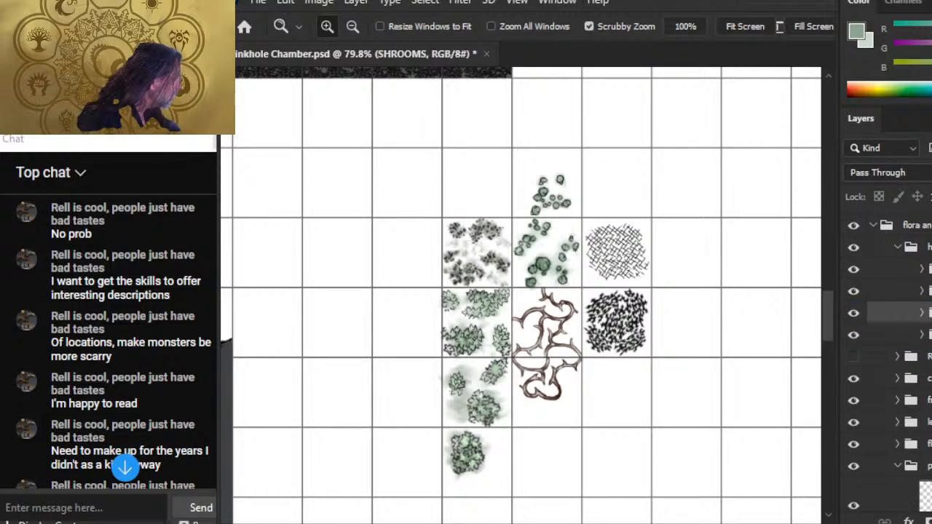
- Collapse the emerald tops group and move it up one place within the flora layer group
{"action": "left_click", "coordinate": [896, 248]}
{"action": "left_click", "coordinate": [896, 247]}
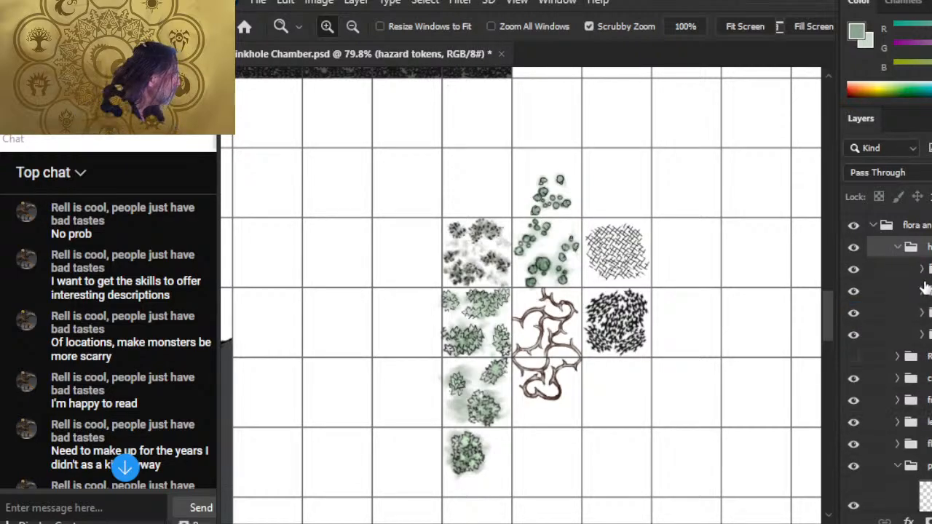
{"action": "scroll", "coordinate": [888, 327], "scroll_direction": "down", "scroll_amount": 5}
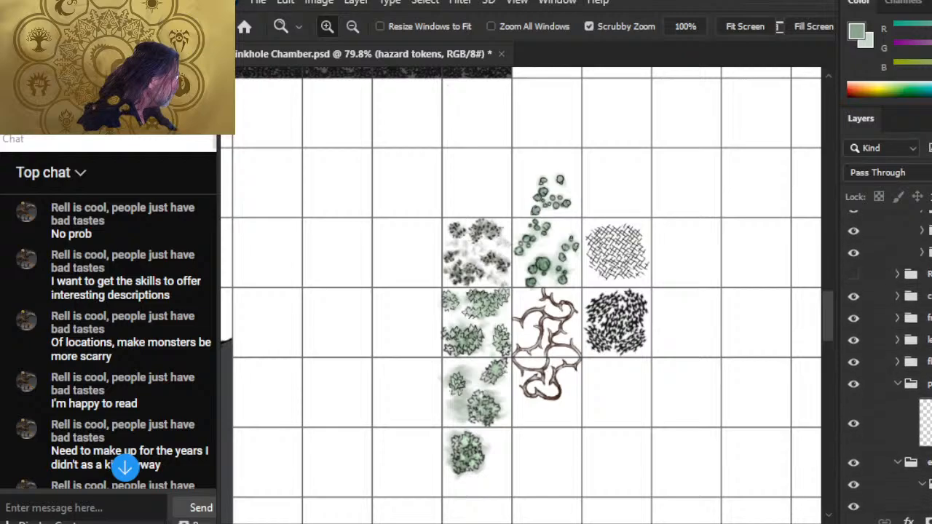
{"action": "scroll", "coordinate": [901, 407], "scroll_direction": "down", "scroll_amount": 1}
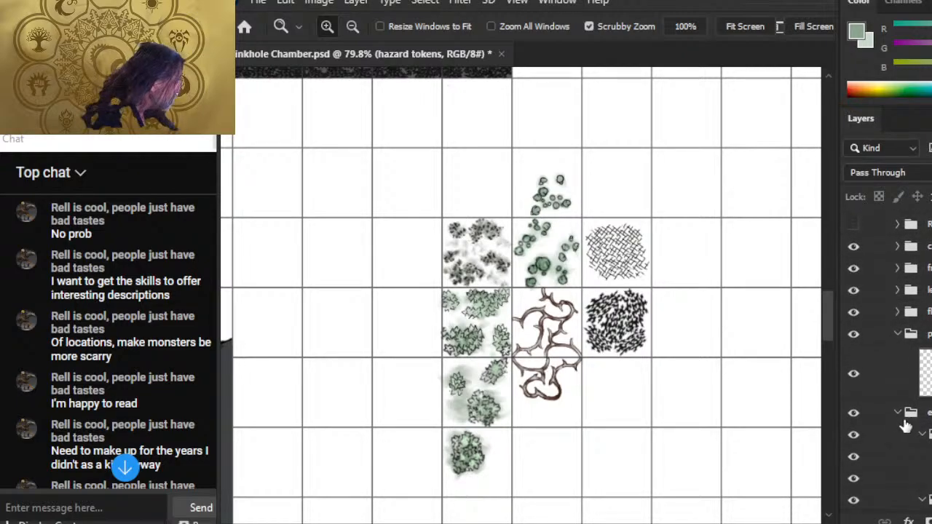
{"action": "left_click", "coordinate": [898, 415]}
{"action": "left_click_drag", "start_coordinate": [919, 413], "coordinate": [919, 324]}
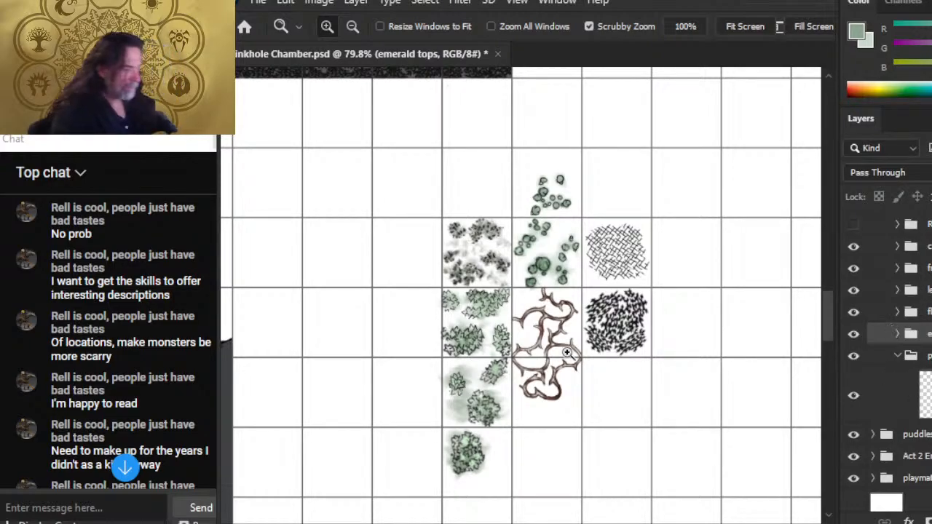
- Save the Sinkhole Chamber document with the loose plant and texture tiles beside the cross-section in view
{"action": "left_click_drag", "start_coordinate": [702, 361], "coordinate": [642, 373]}
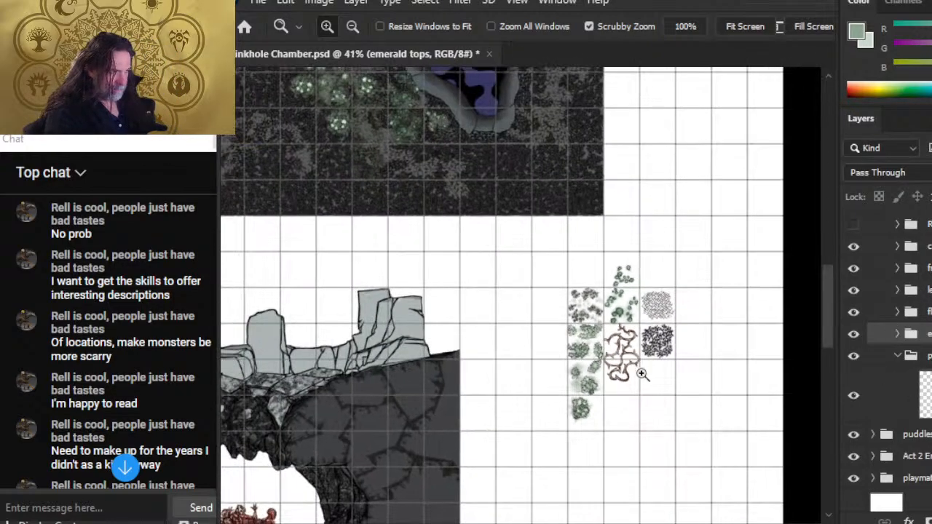
{"action": "left_click_drag", "start_coordinate": [712, 399], "coordinate": [614, 378]}
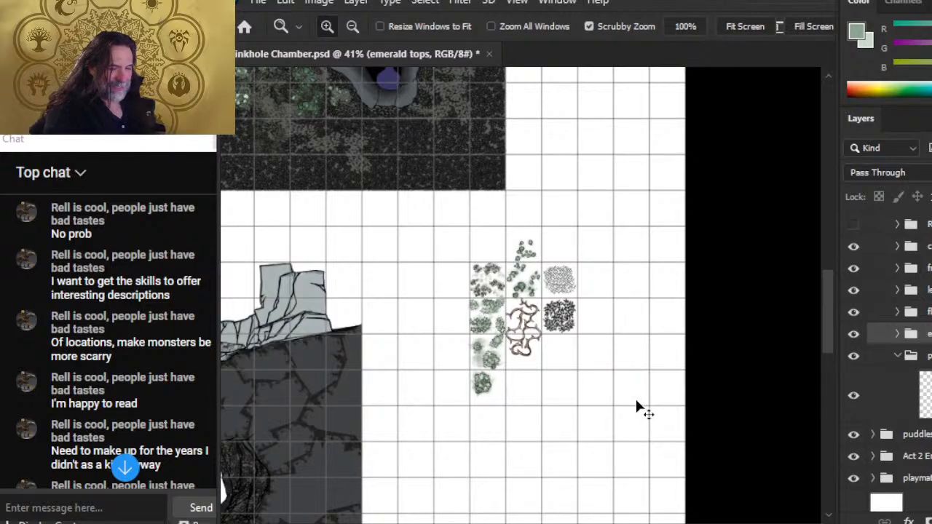
{"action": "key", "text": "ctrl+s"}
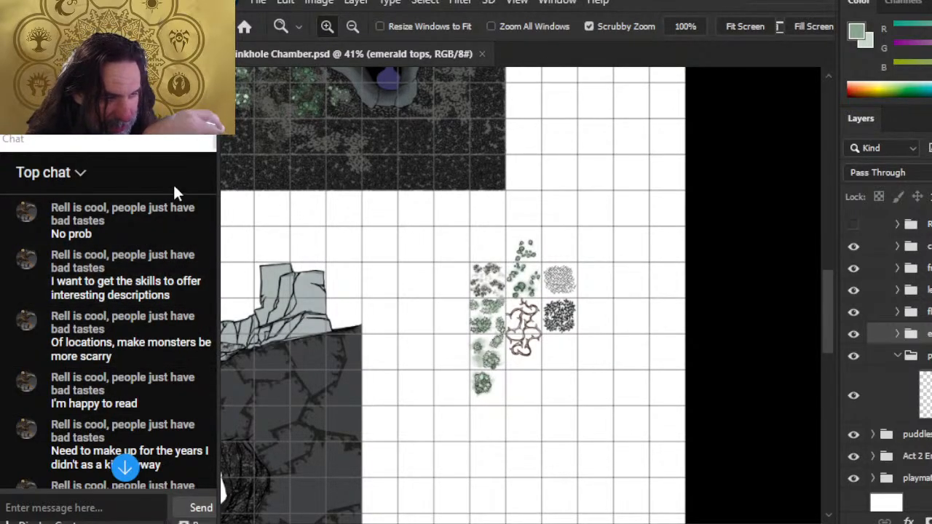
- Read the live chat through to its latest messages and switch to the YouTube stream page in Chrome
{"action": "scroll", "coordinate": [125, 284], "scroll_direction": "down", "scroll_amount": 2}
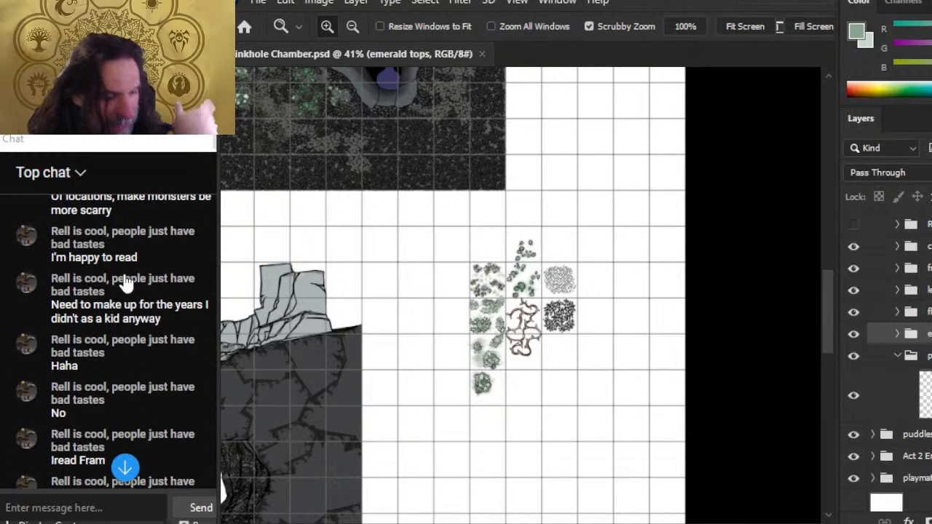
{"action": "scroll", "coordinate": [125, 283], "scroll_direction": "up", "scroll_amount": 2}
{"action": "scroll", "coordinate": [183, 313], "scroll_direction": "down", "scroll_amount": 5}
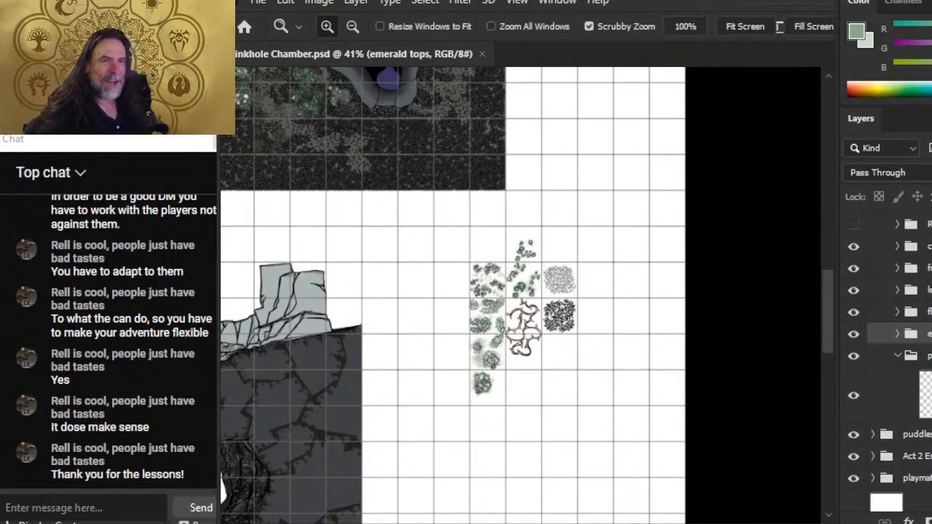
{"action": "key", "text": "alt+Tab"}
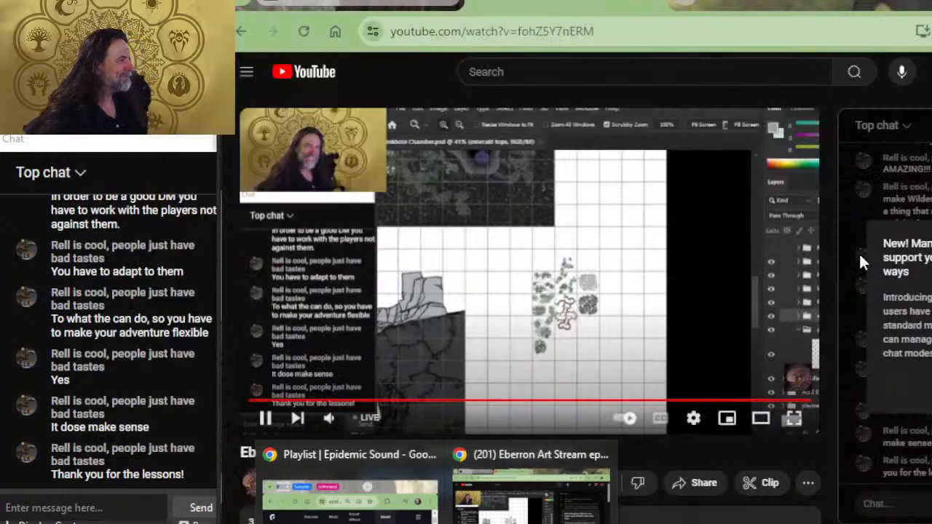